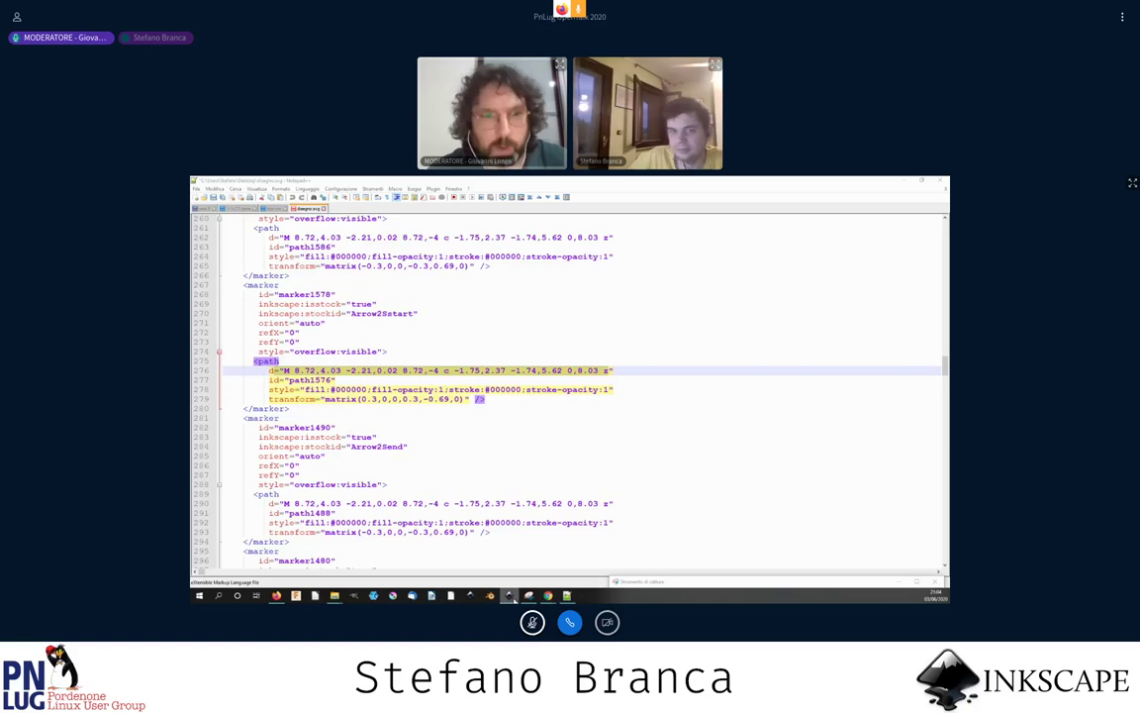
- Click into the SVG's XML in Notepad++, then start a new empty document
{"action": "left_click", "coordinate": [521, 323]}
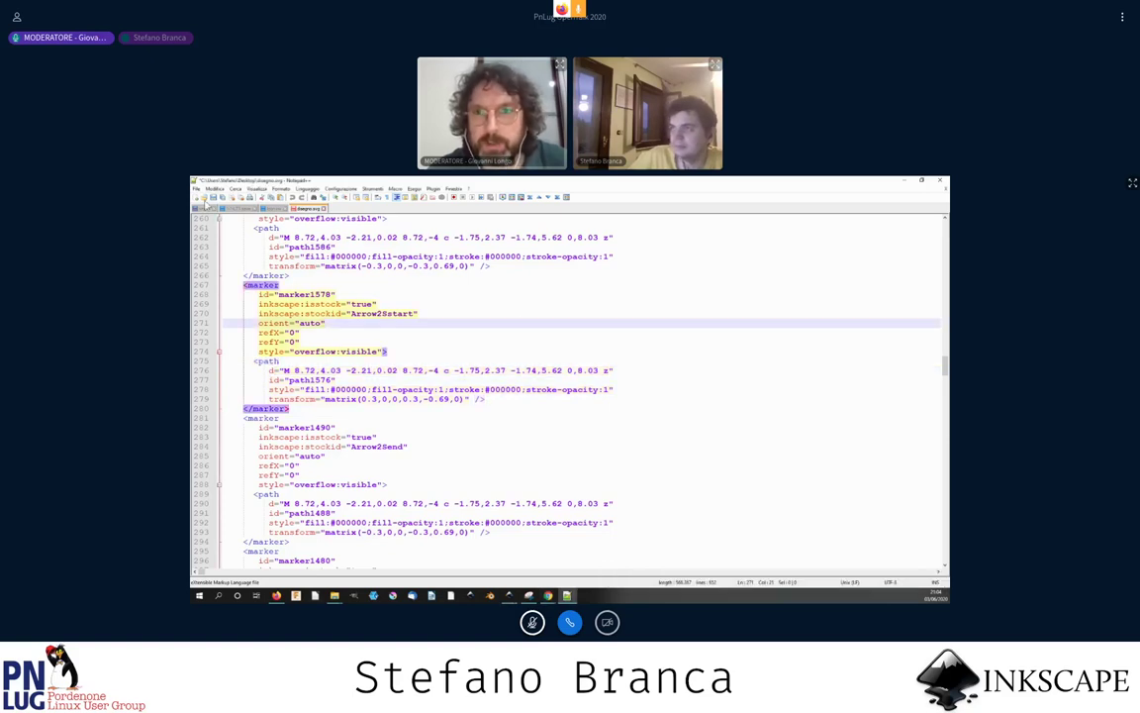
{"action": "left_click", "coordinate": [196, 198]}
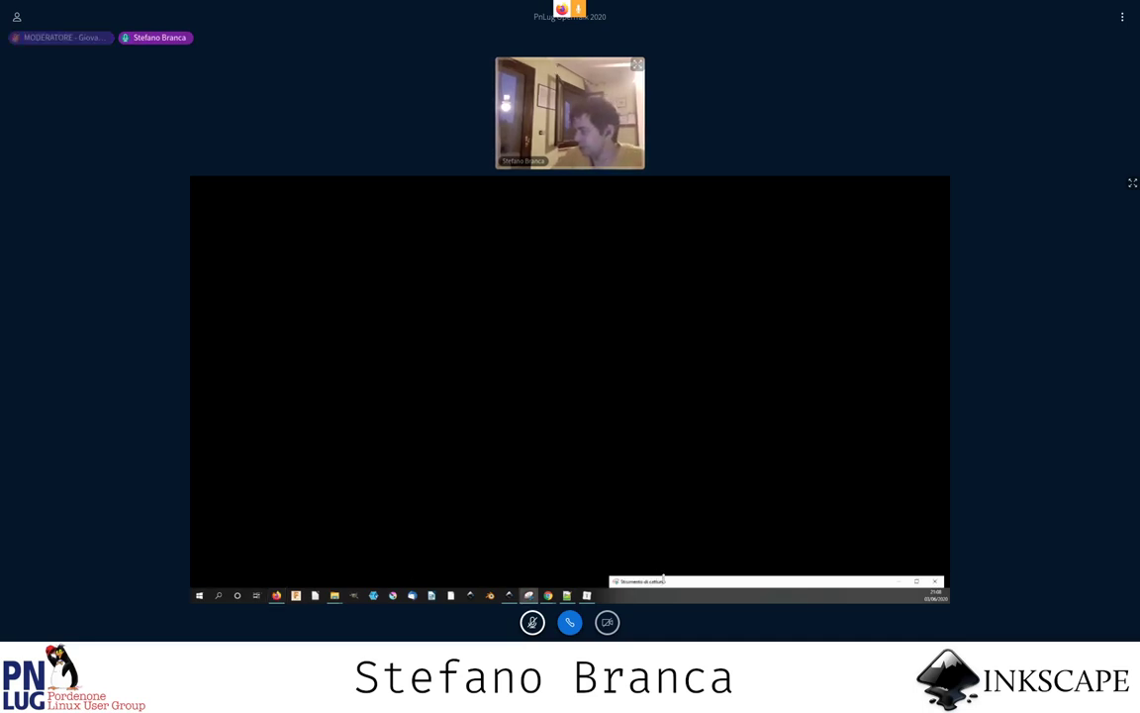
- Move the Snipping Tool window up so its captured chat snip with the Inkscape 1.0 banner is visible
{"action": "mouse_move", "coordinate": [666, 583]}
{"action": "left_mouse_down"}
{"action": "mouse_move", "coordinate": [571, 195]}
{"action": "mouse_move", "coordinate": [556, 181]}
{"action": "left_mouse_up"}
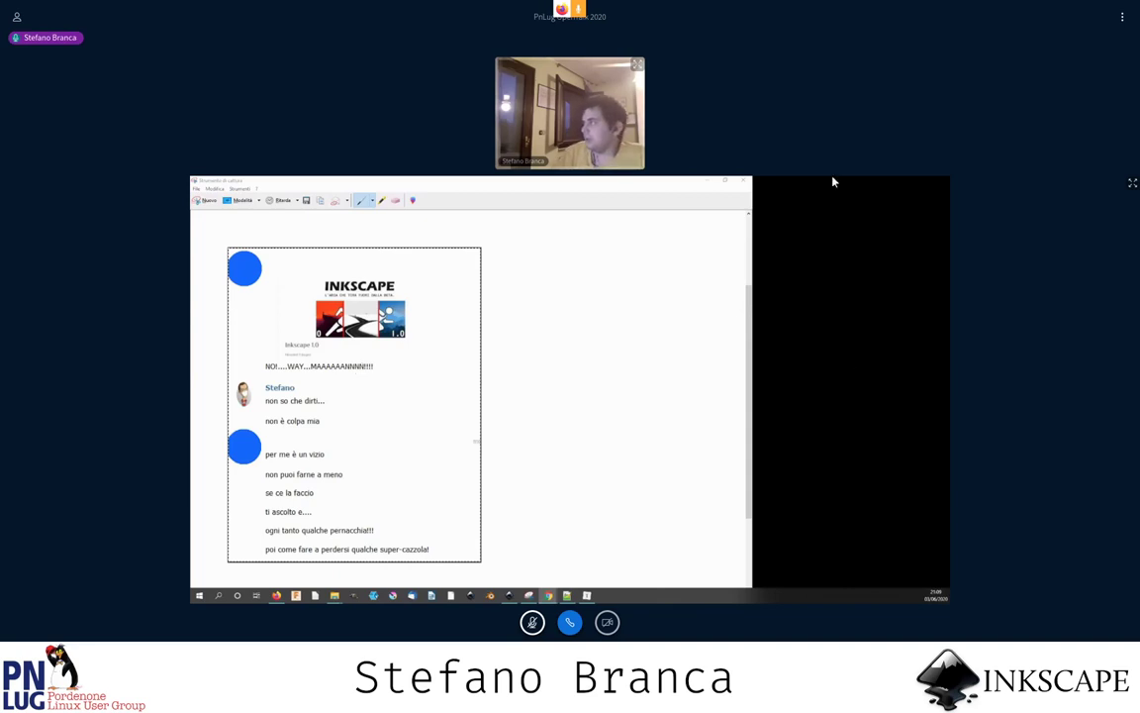
- Hide Snipping Tool and browse Inkscape's icon theme list, leaving it on system icons
{"action": "left_click", "coordinate": [708, 181]}
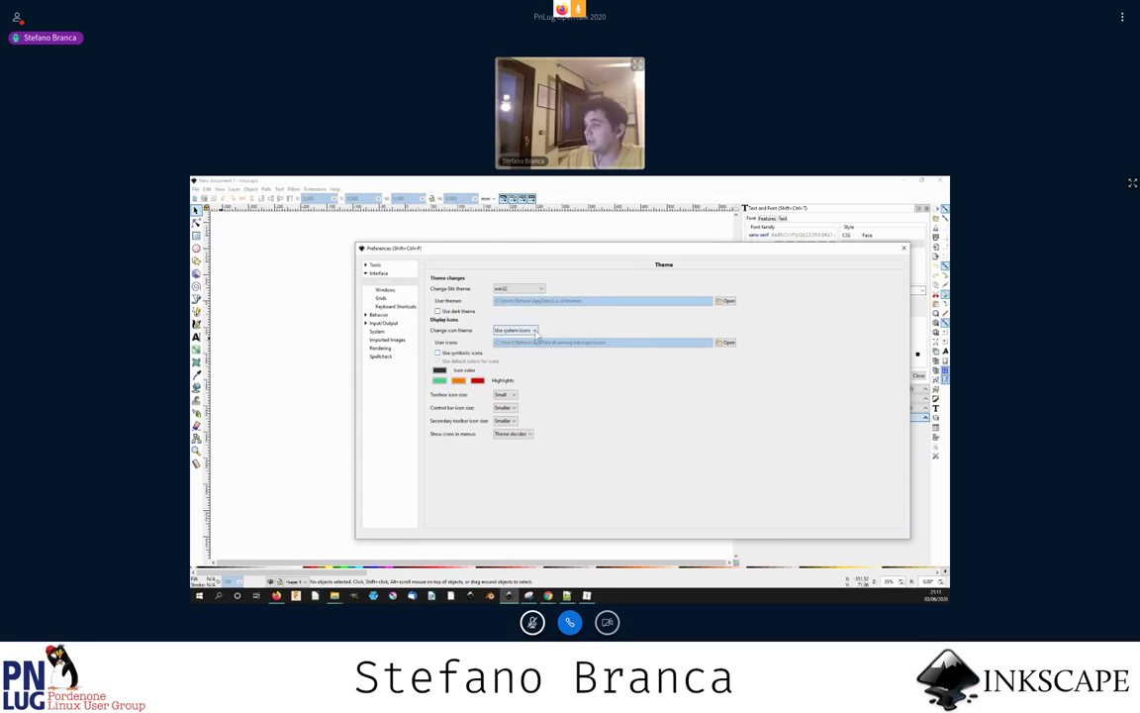
{"action": "left_click", "coordinate": [534, 331]}
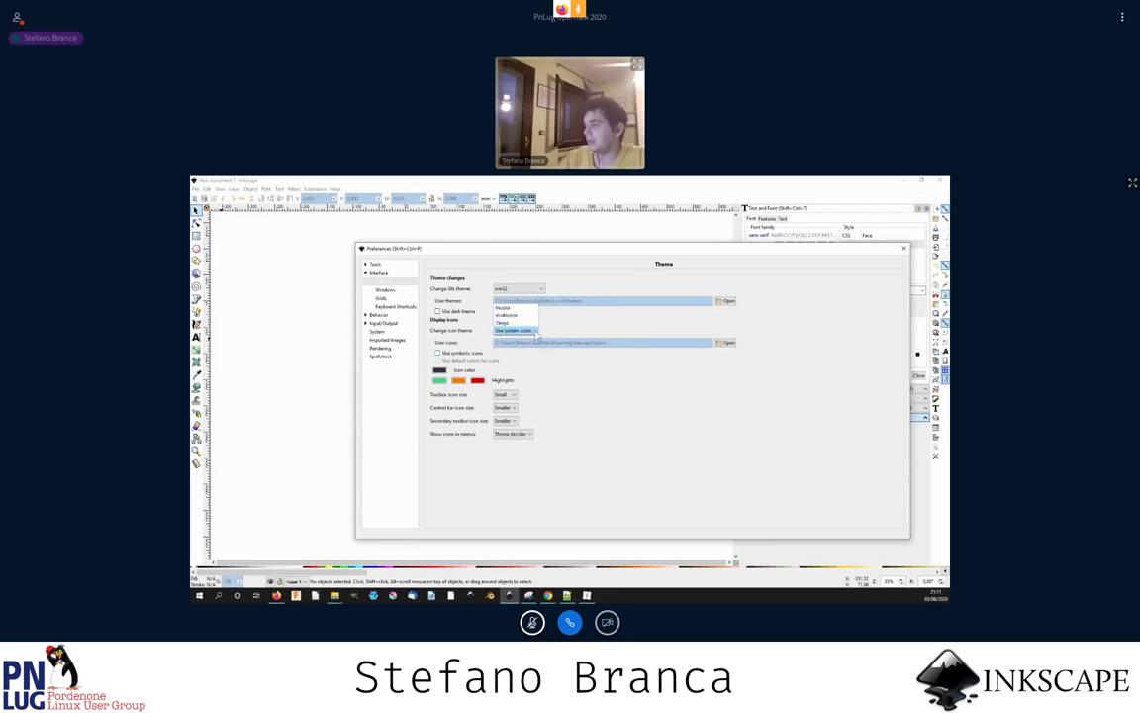
{"action": "left_click", "coordinate": [726, 350]}
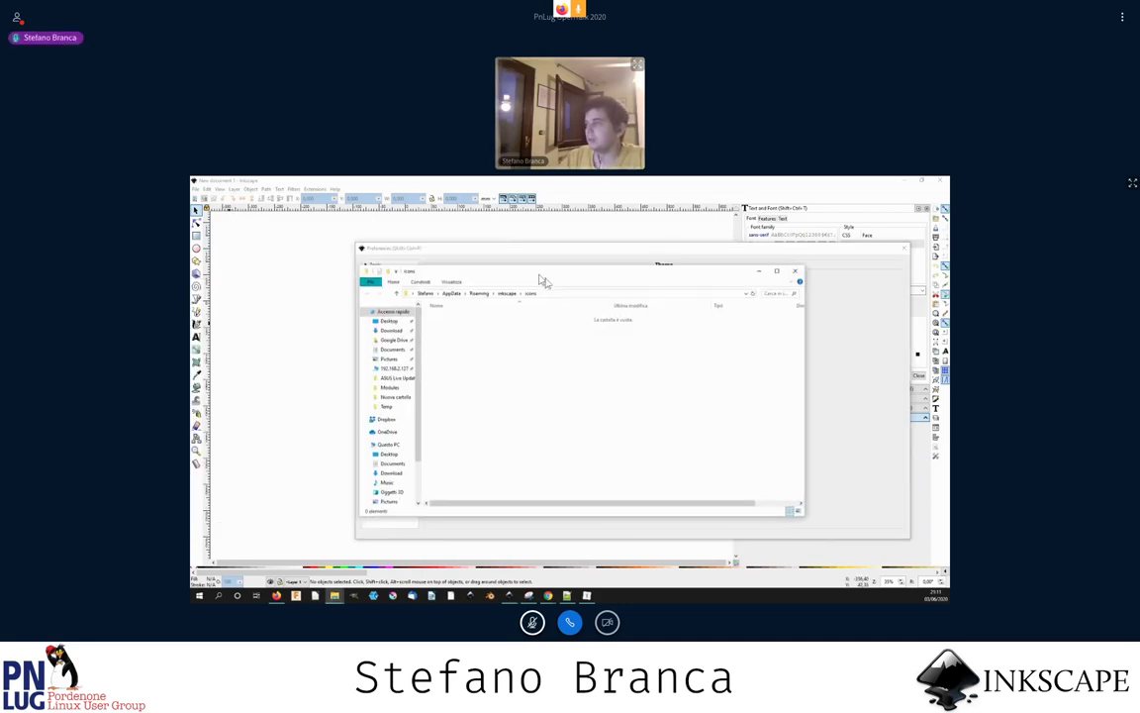
- In Explorer, check the empty palettes folder, then open the empty extensions folder in the inkscape profile
{"action": "mouse_move", "coordinate": [542, 282]}
{"action": "left_mouse_down"}
{"action": "mouse_move", "coordinate": [630, 301]}
{"action": "mouse_move", "coordinate": [661, 285]}
{"action": "mouse_move", "coordinate": [553, 410]}
{"action": "left_mouse_up"}
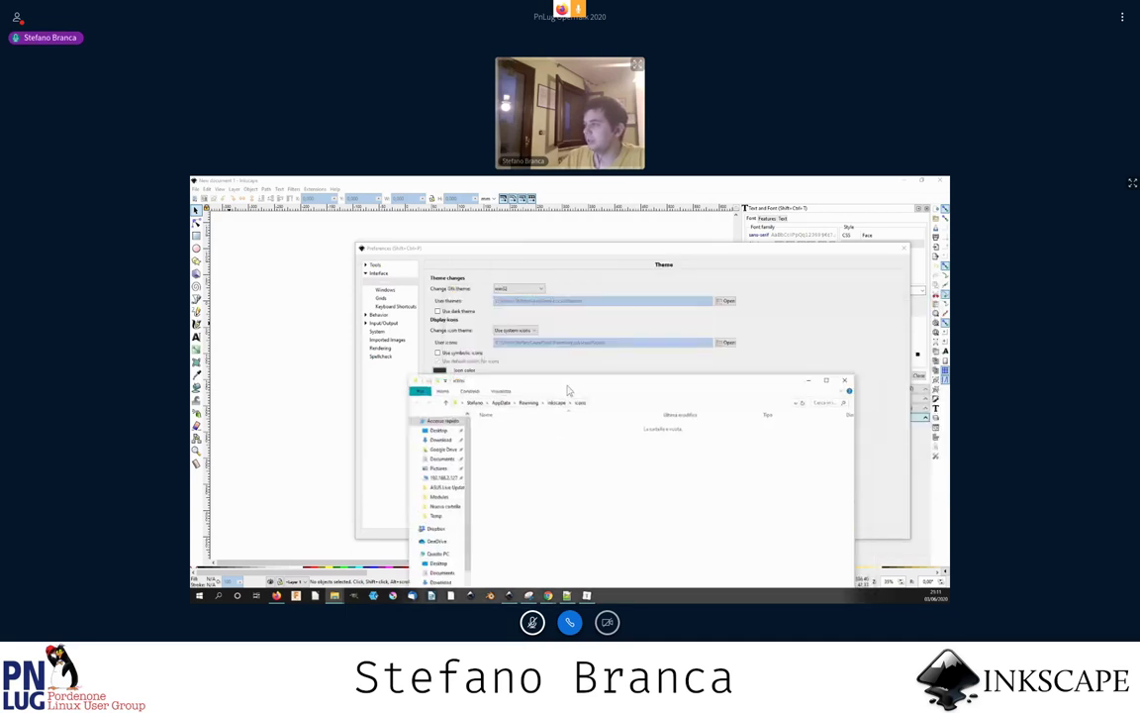
{"action": "left_click", "coordinate": [554, 404]}
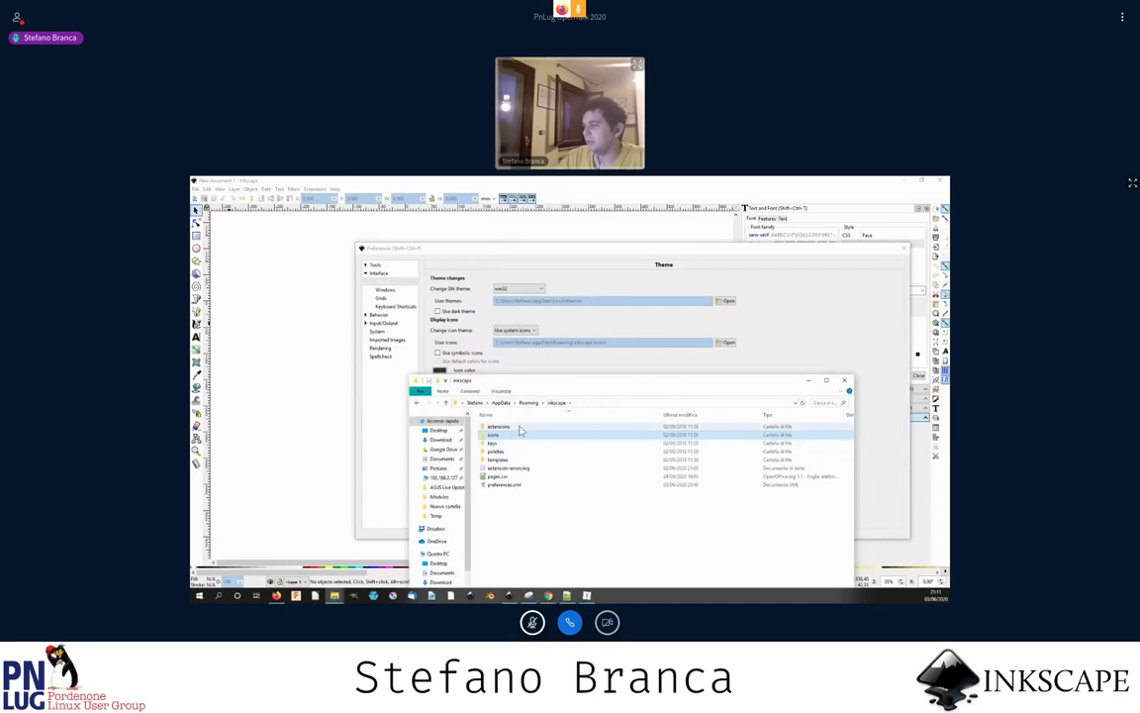
{"action": "left_click", "coordinate": [500, 427]}
{"action": "double_click", "coordinate": [498, 460]}
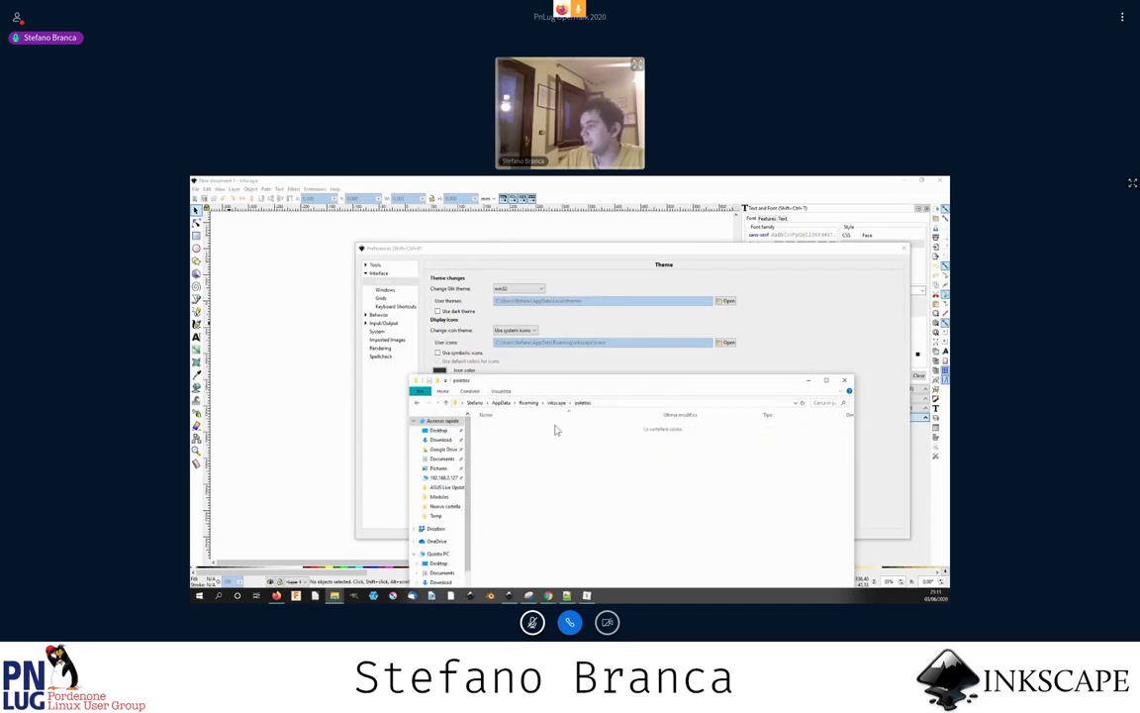
{"action": "left_click", "coordinate": [556, 401]}
{"action": "double_click", "coordinate": [498, 427]}
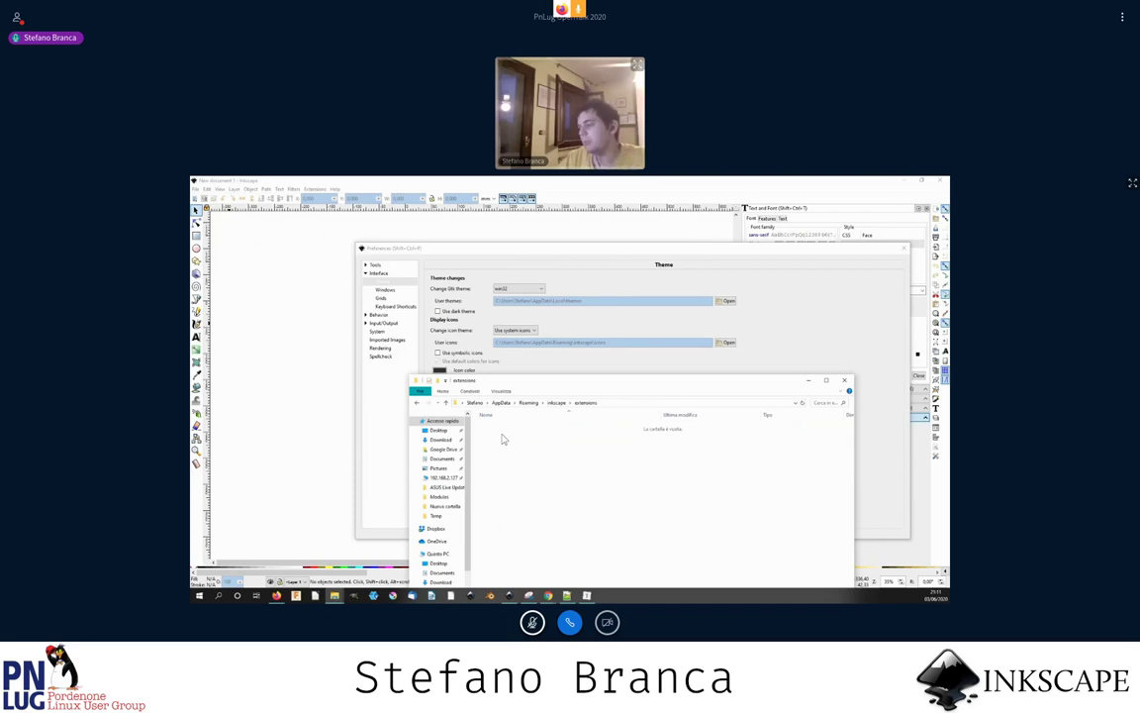
- Set hicolor icons and the HighContrastInverse GTK theme, keep Small toolbox icons, then close Preferences
{"action": "left_click", "coordinate": [844, 380]}
{"action": "left_click", "coordinate": [515, 330]}
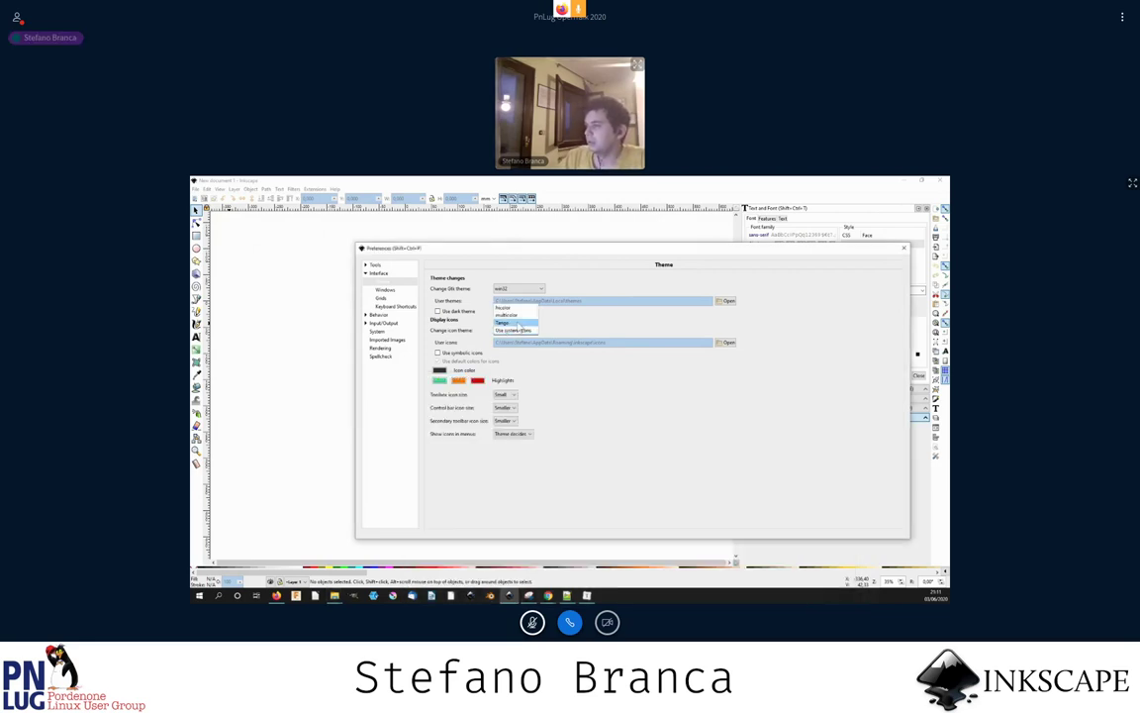
{"action": "left_click", "coordinate": [502, 306]}
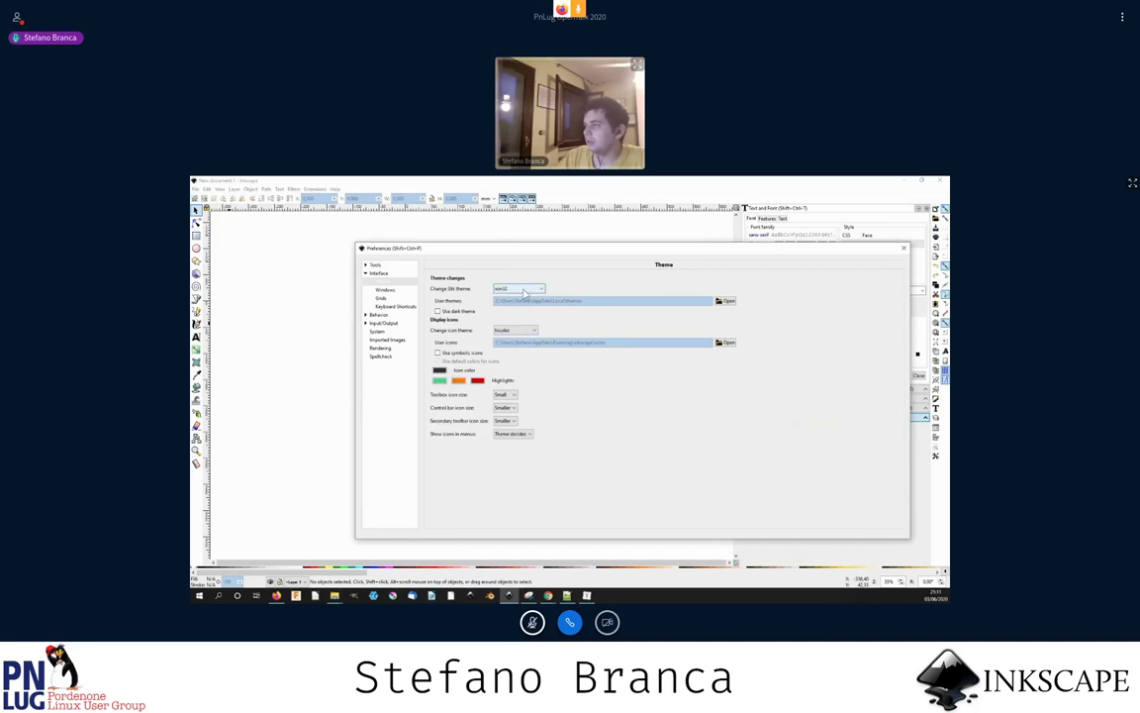
{"action": "left_click", "coordinate": [525, 288]}
{"action": "left_click", "coordinate": [514, 281]}
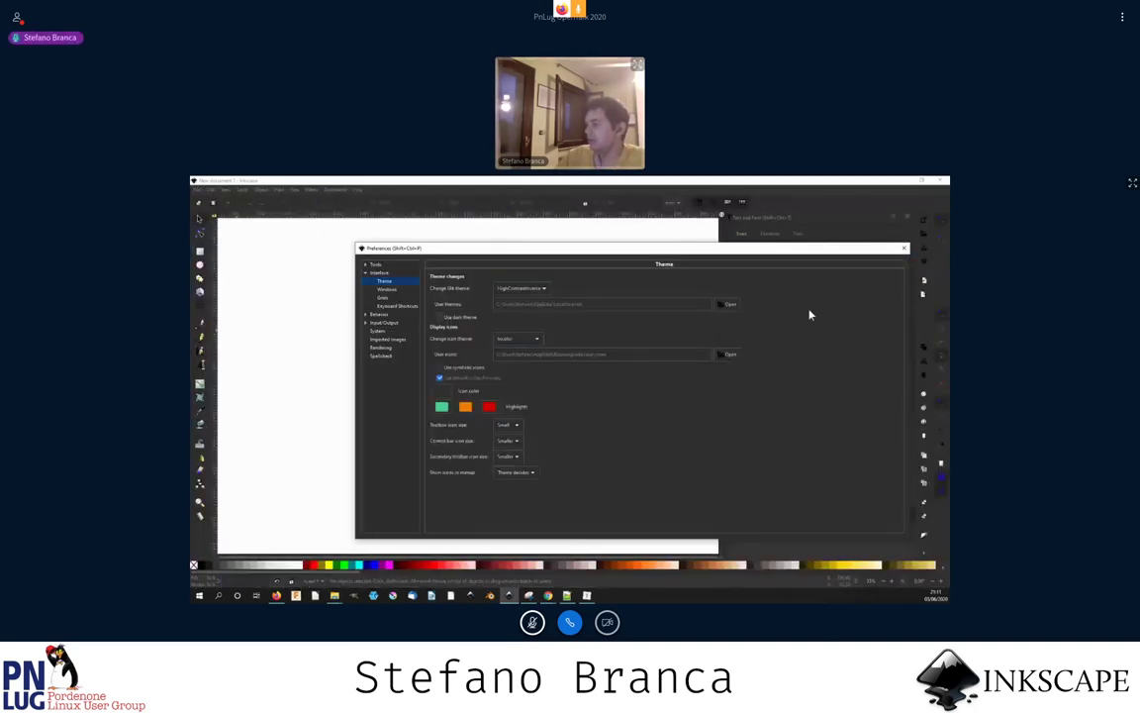
{"action": "left_click", "coordinate": [511, 424]}
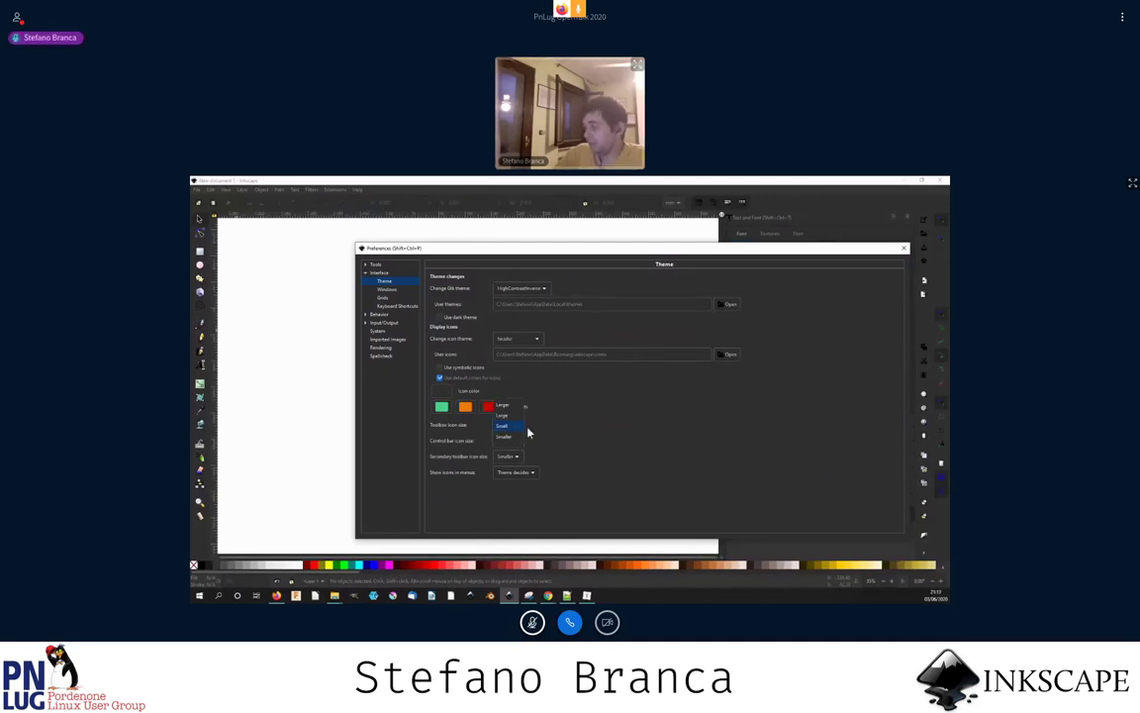
{"action": "left_click", "coordinate": [524, 427]}
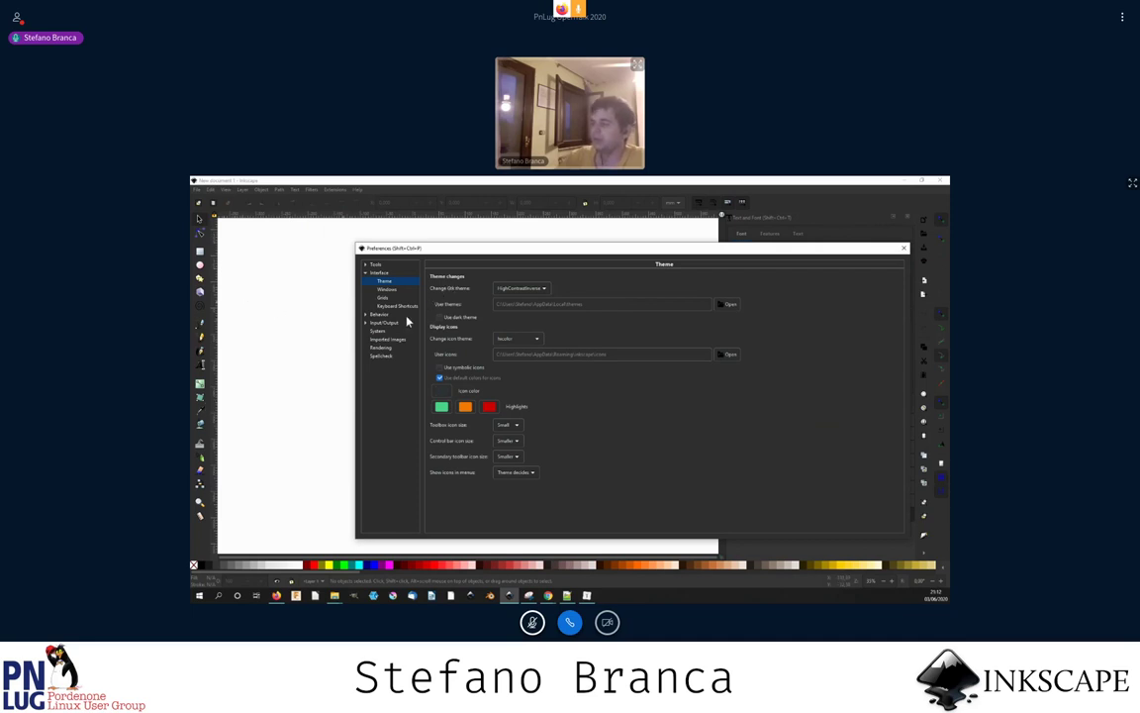
{"action": "left_click", "coordinate": [904, 249]}
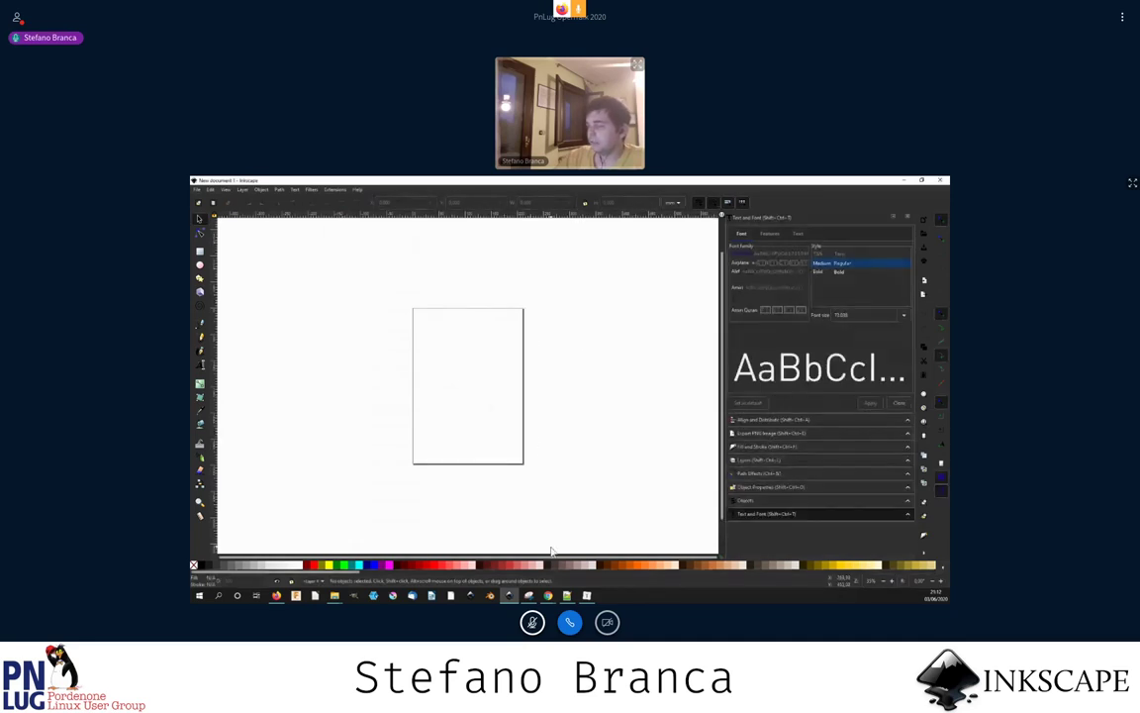
- Open the recent file Logo.svg and zoom in on the right Python logo
{"action": "left_click", "coordinate": [196, 190]}
{"action": "mouse_move", "coordinate": [217, 228]}
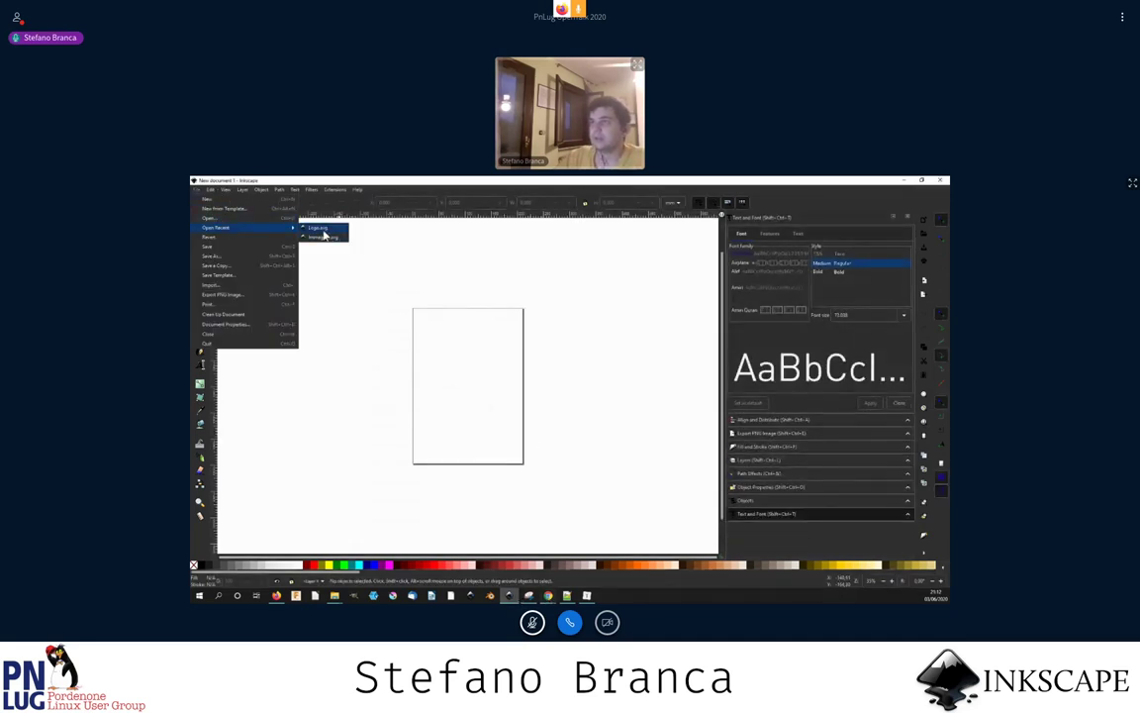
{"action": "left_click", "coordinate": [319, 228]}
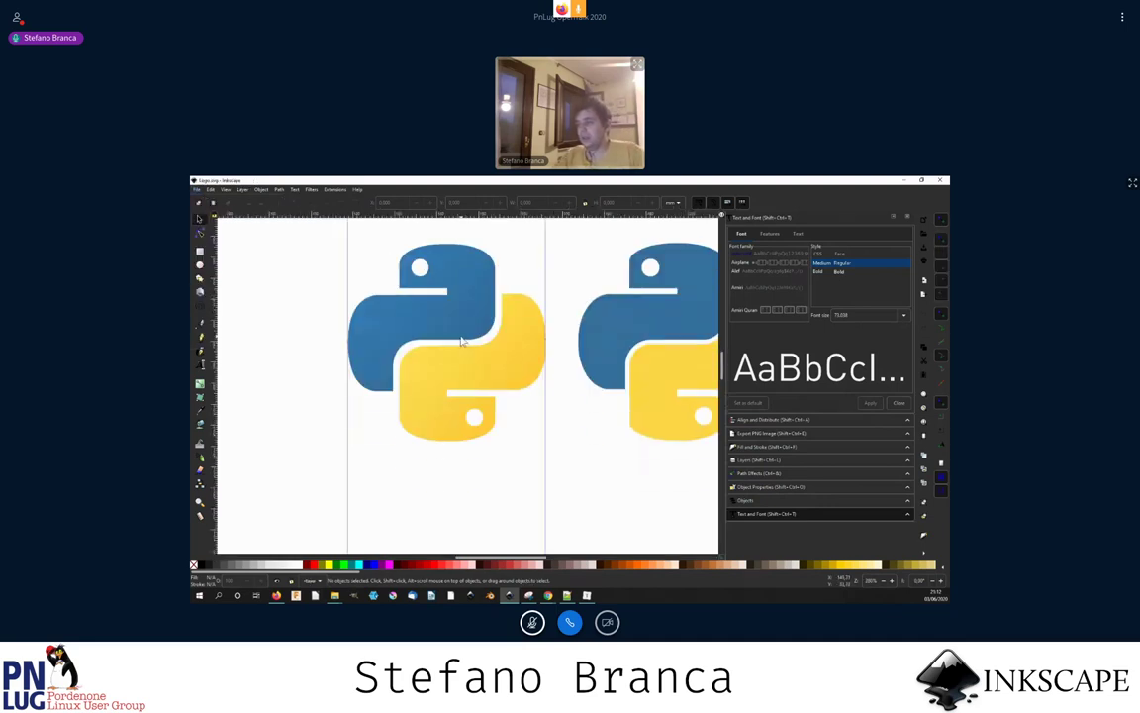
{"action": "scroll", "coordinate": [450, 340], "scroll_direction": "right", "scroll_amount": 1}
{"action": "scroll", "coordinate": [549, 315], "scroll_direction": "right", "scroll_amount": 1}
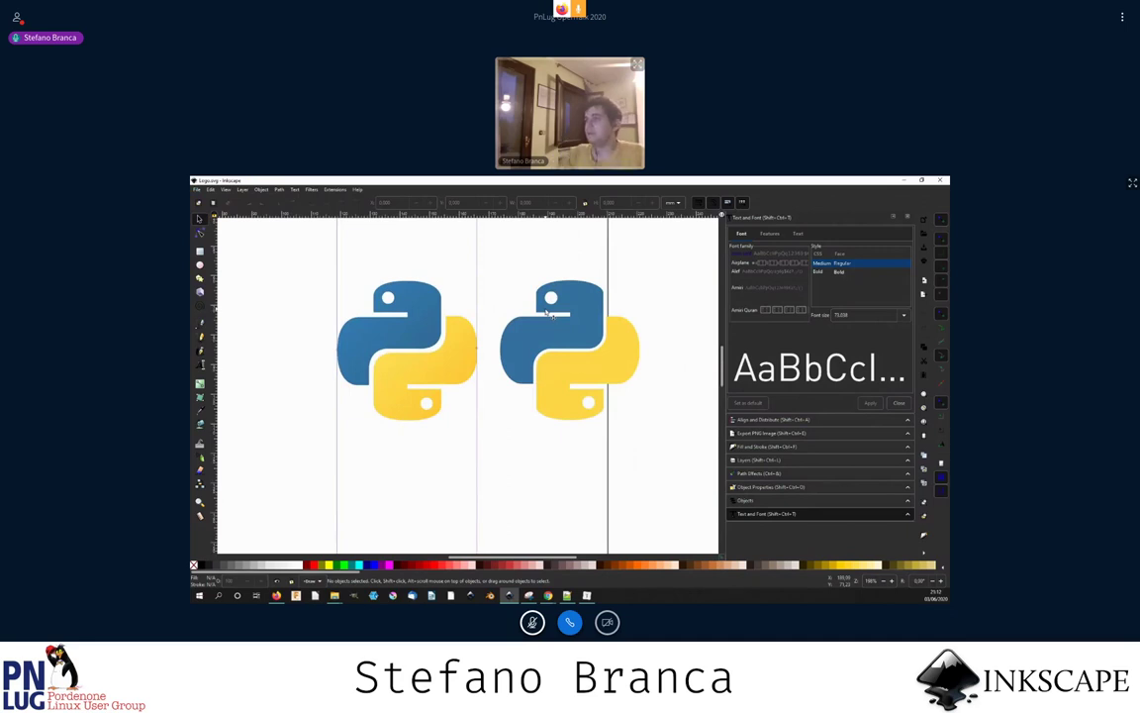
{"action": "scroll", "coordinate": [539, 327], "scroll_direction": "up", "scroll_amount": 3}
{"action": "scroll", "coordinate": [535, 335], "scroll_direction": "down", "scroll_amount": 3}
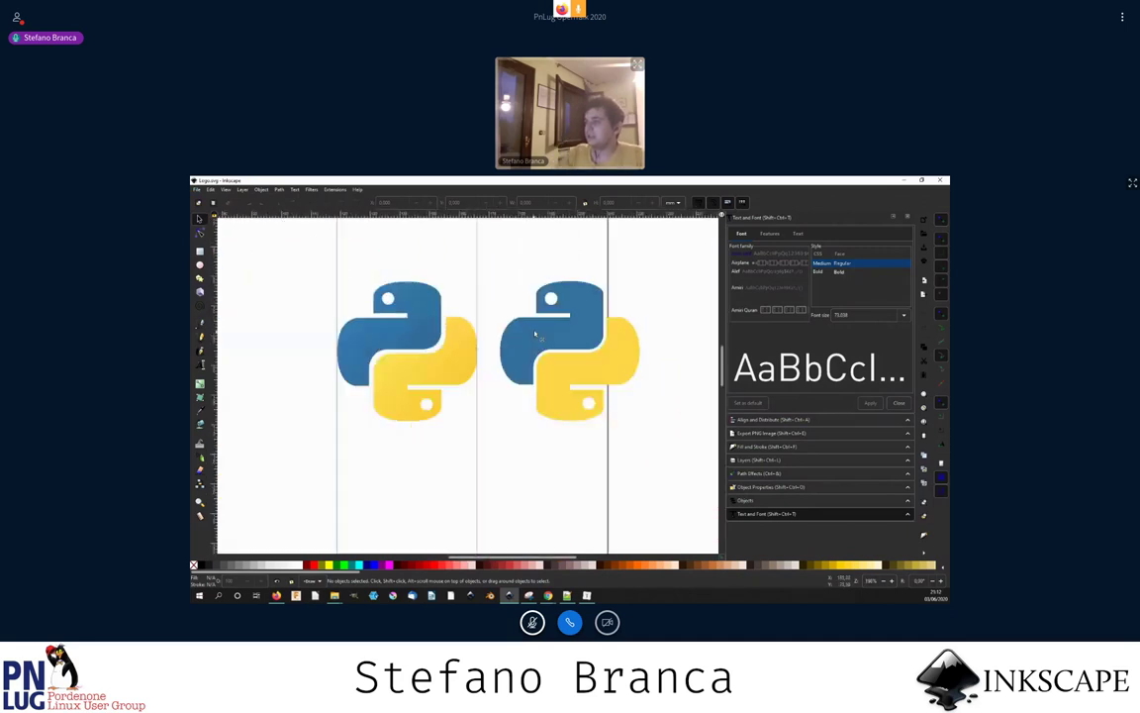
{"action": "scroll", "coordinate": [597, 315], "scroll_direction": "up", "scroll_amount": 3}
{"action": "scroll", "coordinate": [599, 315], "scroll_direction": "up", "scroll_amount": 2}
{"action": "scroll", "coordinate": [599, 317], "scroll_direction": "down", "scroll_amount": 1}
{"action": "scroll", "coordinate": [599, 317], "scroll_direction": "down", "scroll_amount": 1}
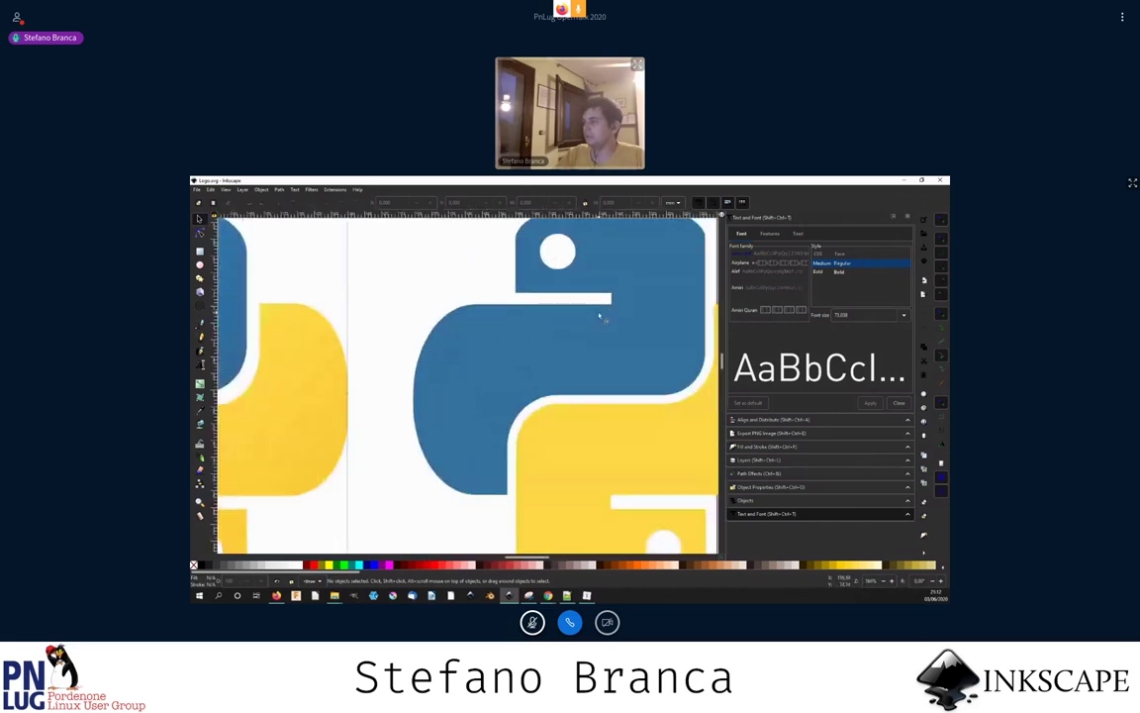
{"action": "scroll", "coordinate": [598, 316], "scroll_direction": "down", "scroll_amount": 4}
- Inspect the path nodes of the right logo's blue snake, then reselect the snake
{"action": "left_click", "coordinate": [547, 322]}
{"action": "scroll", "coordinate": [584, 315], "scroll_direction": "up", "scroll_amount": 1}
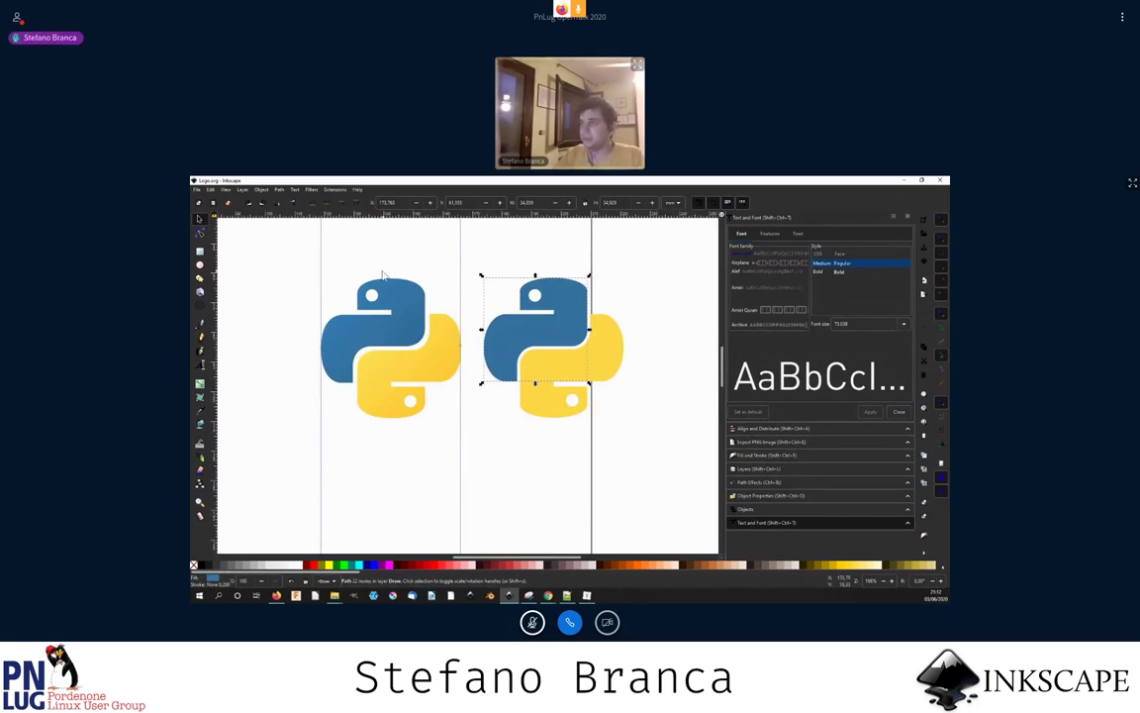
{"action": "left_click", "coordinate": [200, 233]}
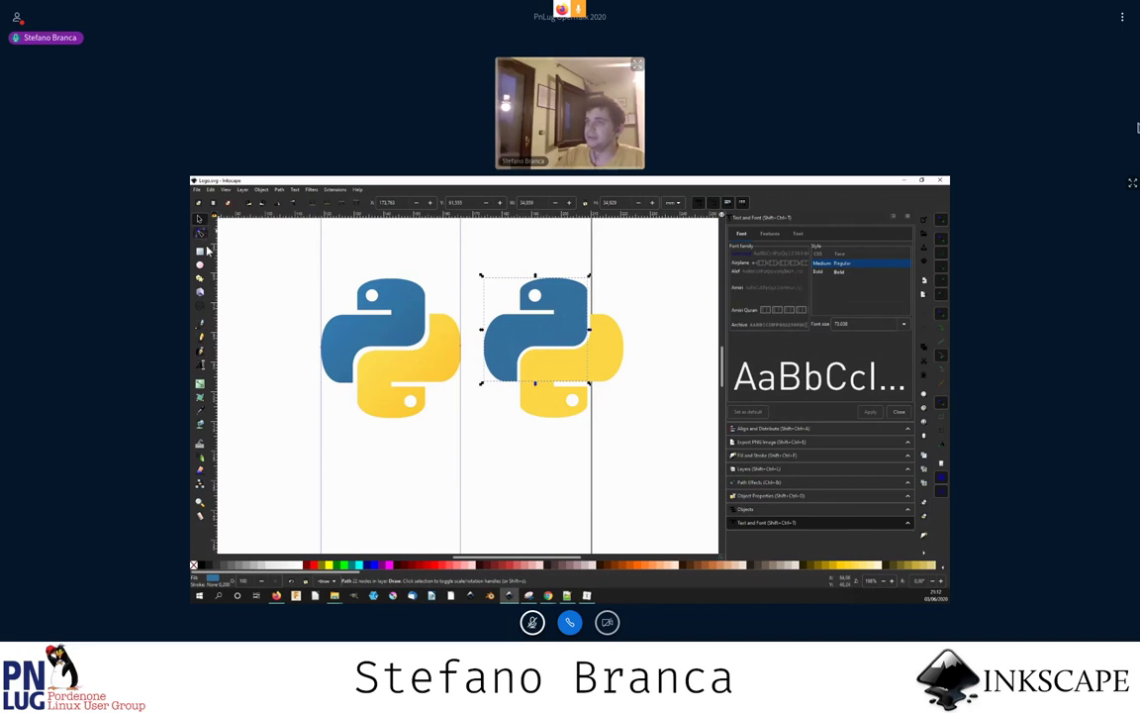
{"action": "left_click", "coordinate": [561, 313]}
{"action": "scroll", "coordinate": [562, 312], "scroll_direction": "up", "scroll_amount": 2}
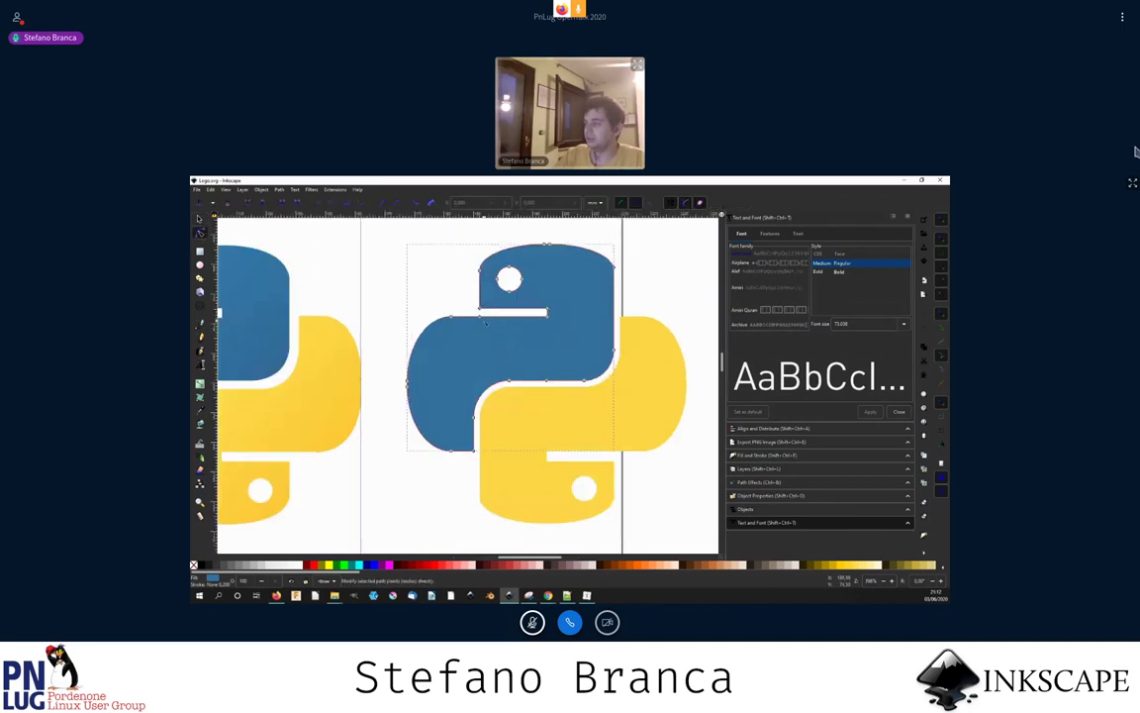
{"action": "key", "text": "s"}
{"action": "scroll", "coordinate": [486, 321], "scroll_direction": "down", "scroll_amount": 2}
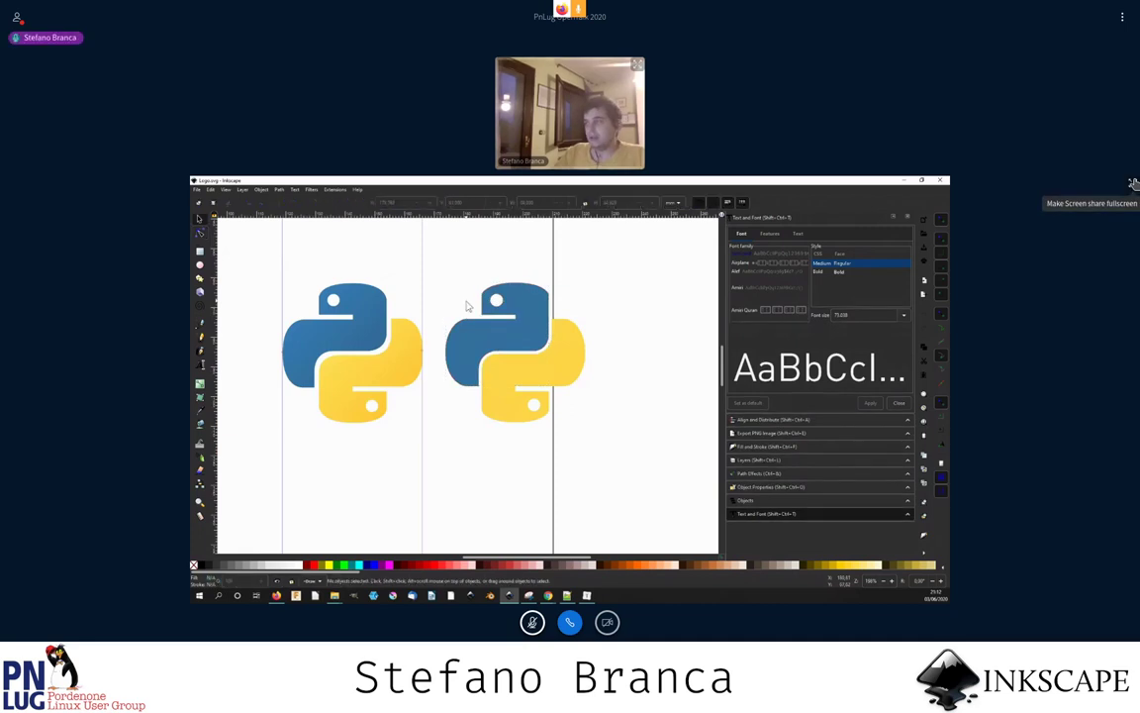
{"action": "left_click", "coordinate": [1134, 184]}
- Draw a small 7.28 mm circle on the blue snake, deselect it, and open the View menu
{"action": "scroll", "coordinate": [457, 228], "scroll_direction": "up", "scroll_amount": 2}
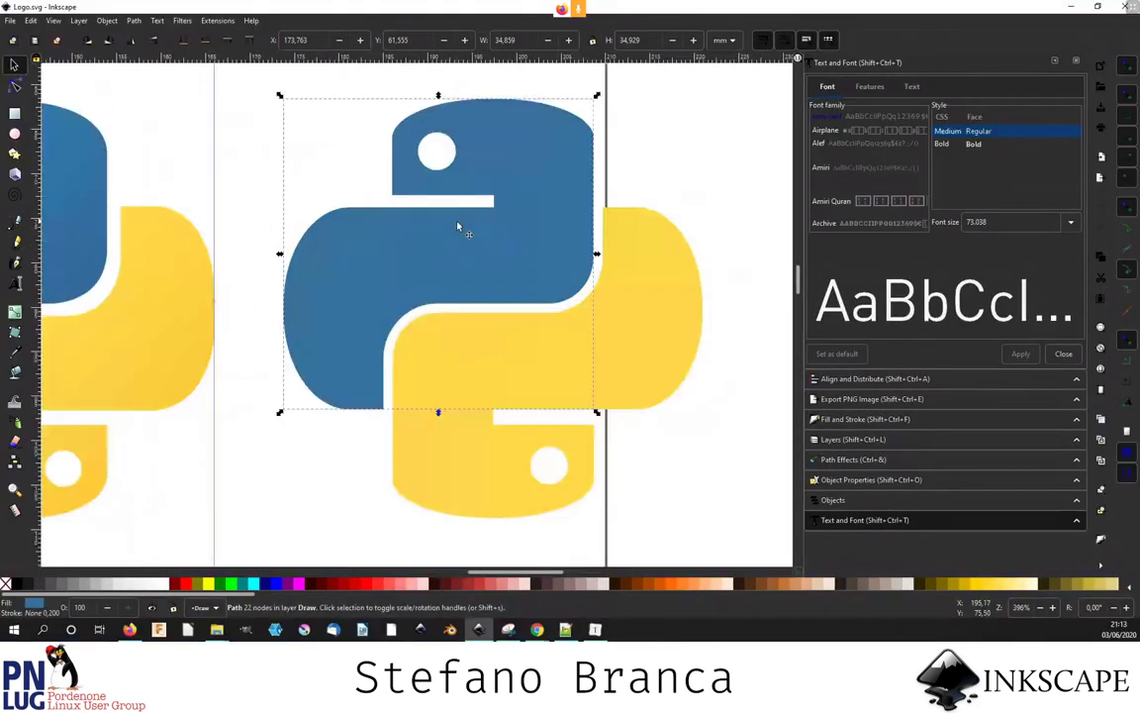
{"action": "key", "text": "e"}
{"action": "left_click_drag", "start_coordinate": [473, 203], "coordinate": [541, 276]}
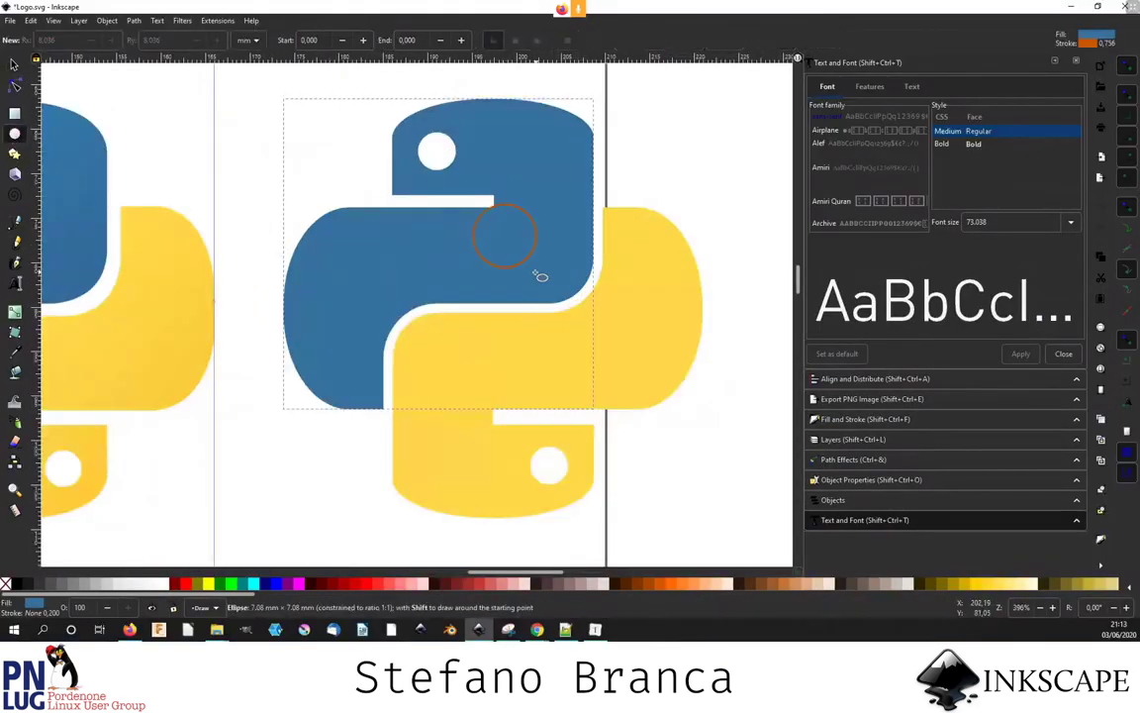
{"action": "key", "text": "s"}
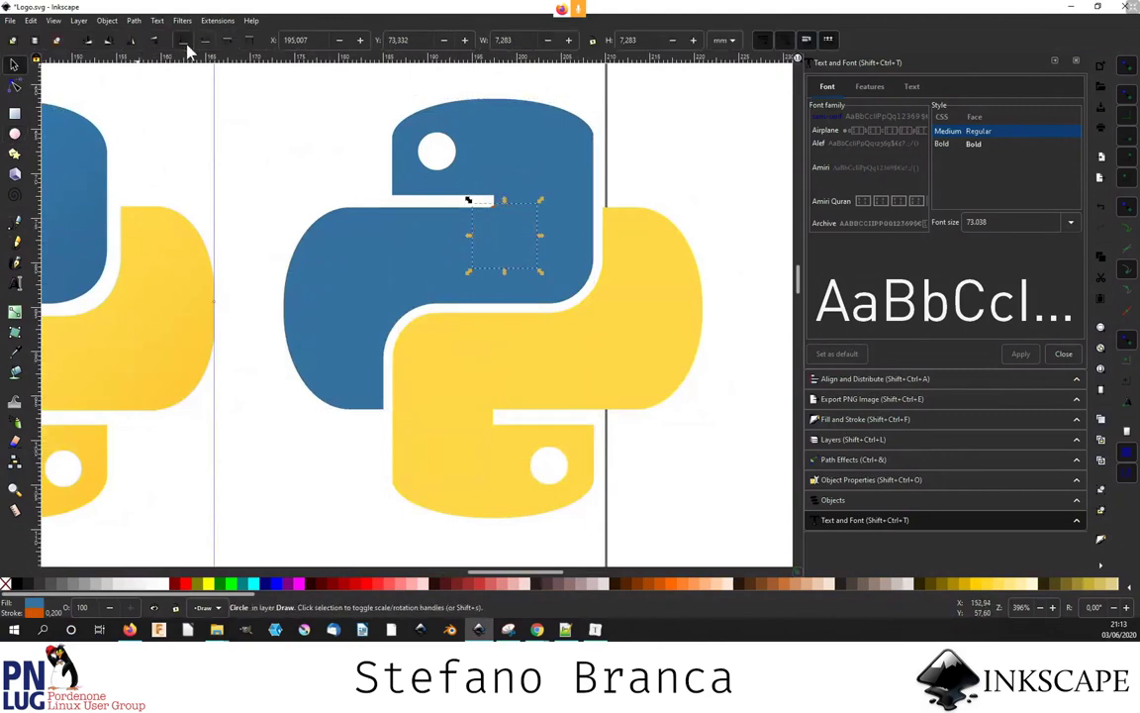
{"action": "left_click", "coordinate": [290, 191]}
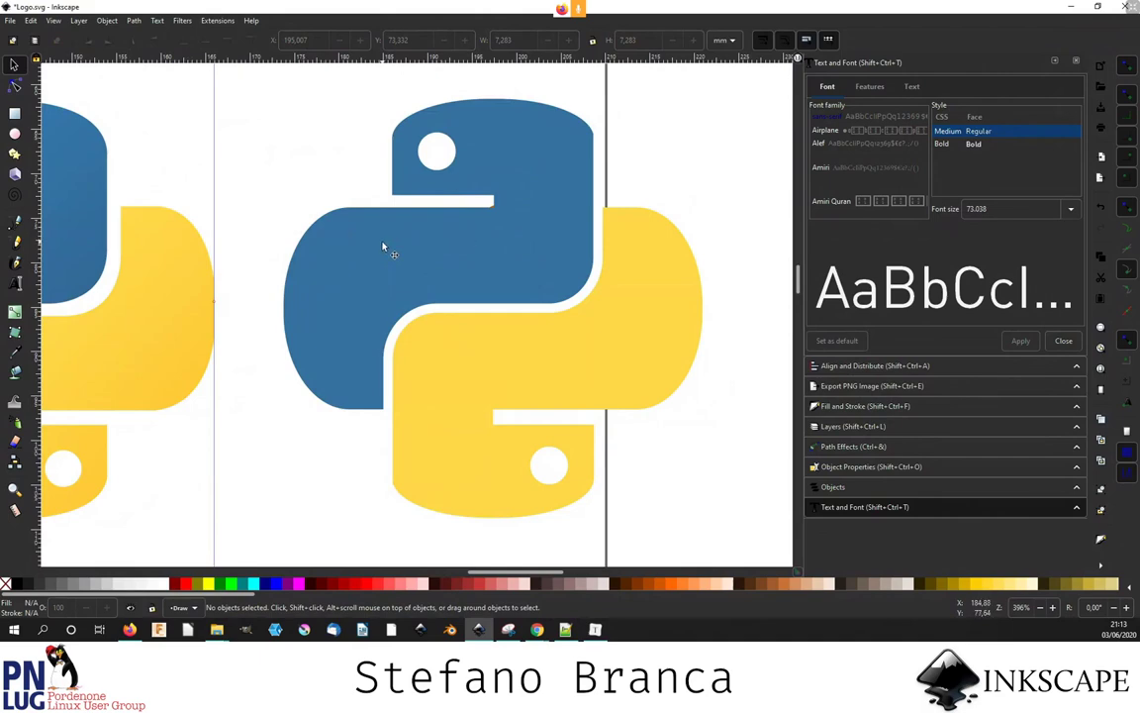
{"action": "left_click", "coordinate": [54, 21]}
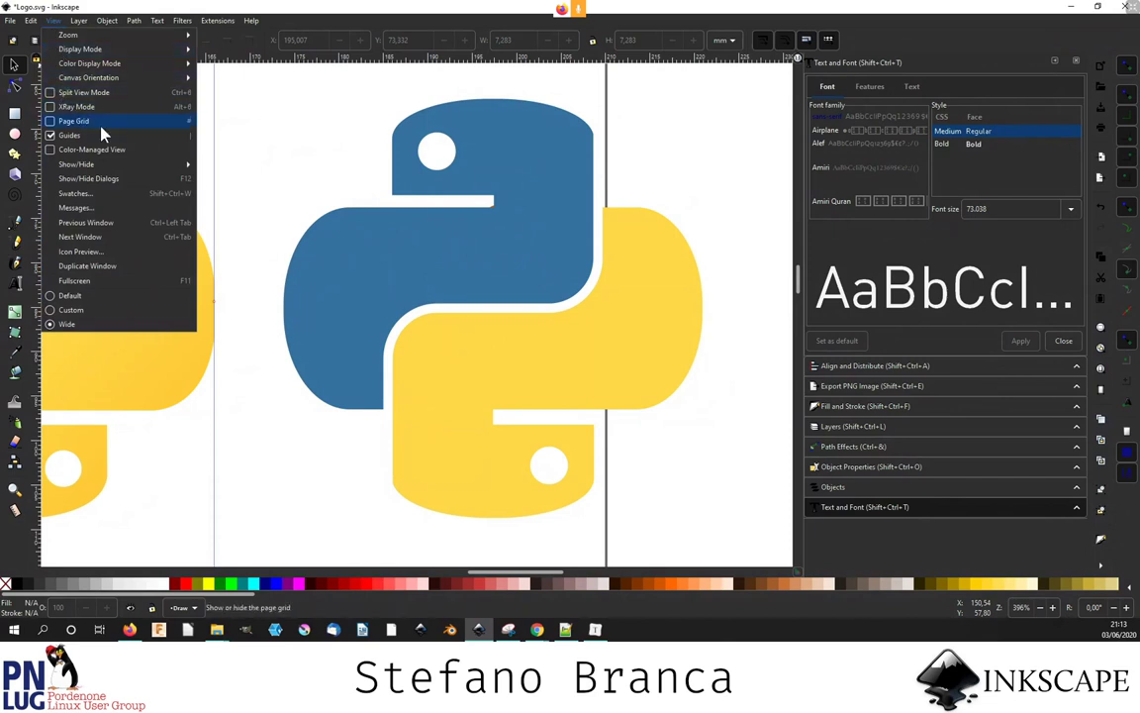
- Compare outline and normal rendering in split view, then return to normal full-colour display
{"action": "left_click", "coordinate": [338, 137]}
{"action": "key", "text": "ctrl"}
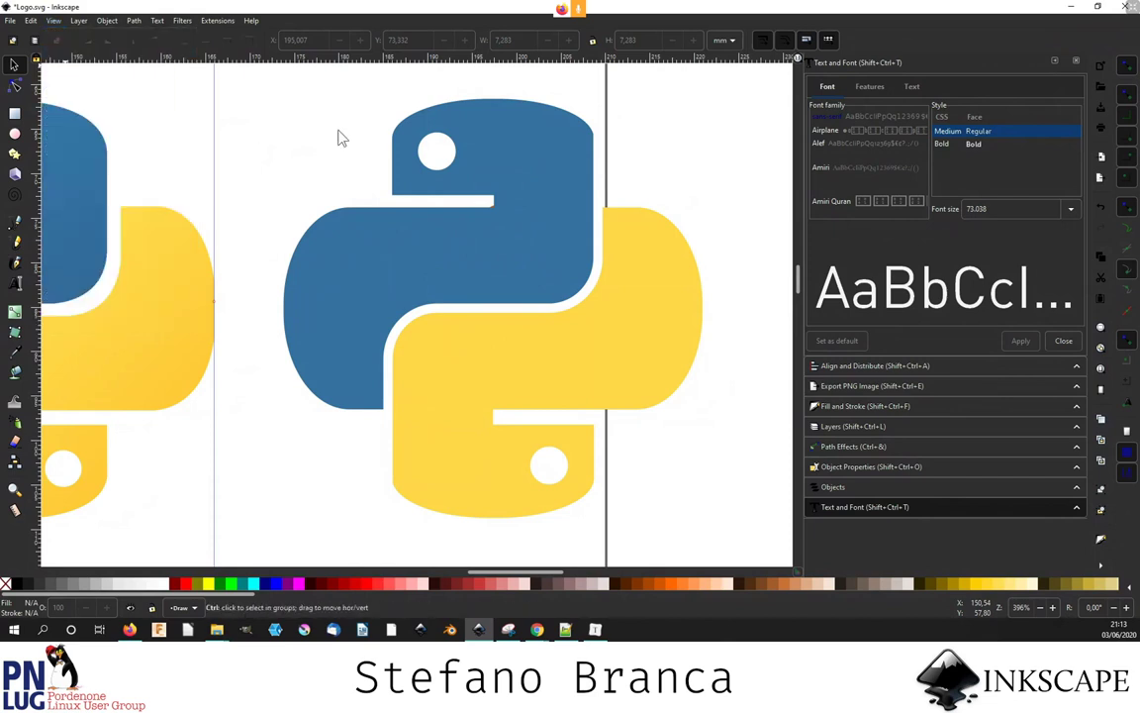
{"action": "key", "text": "ctrl+KP_4"}
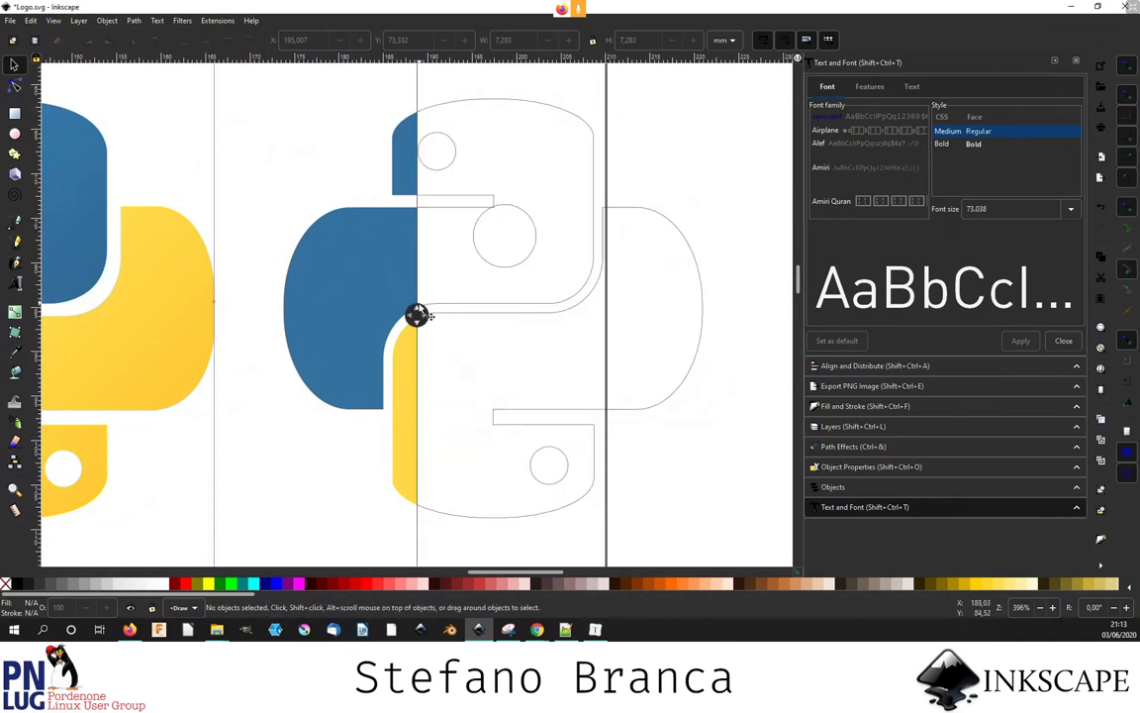
{"action": "mouse_move", "coordinate": [419, 314]}
{"action": "left_mouse_down"}
{"action": "mouse_move", "coordinate": [523, 271]}
{"action": "mouse_move", "coordinate": [502, 238]}
{"action": "left_mouse_up"}
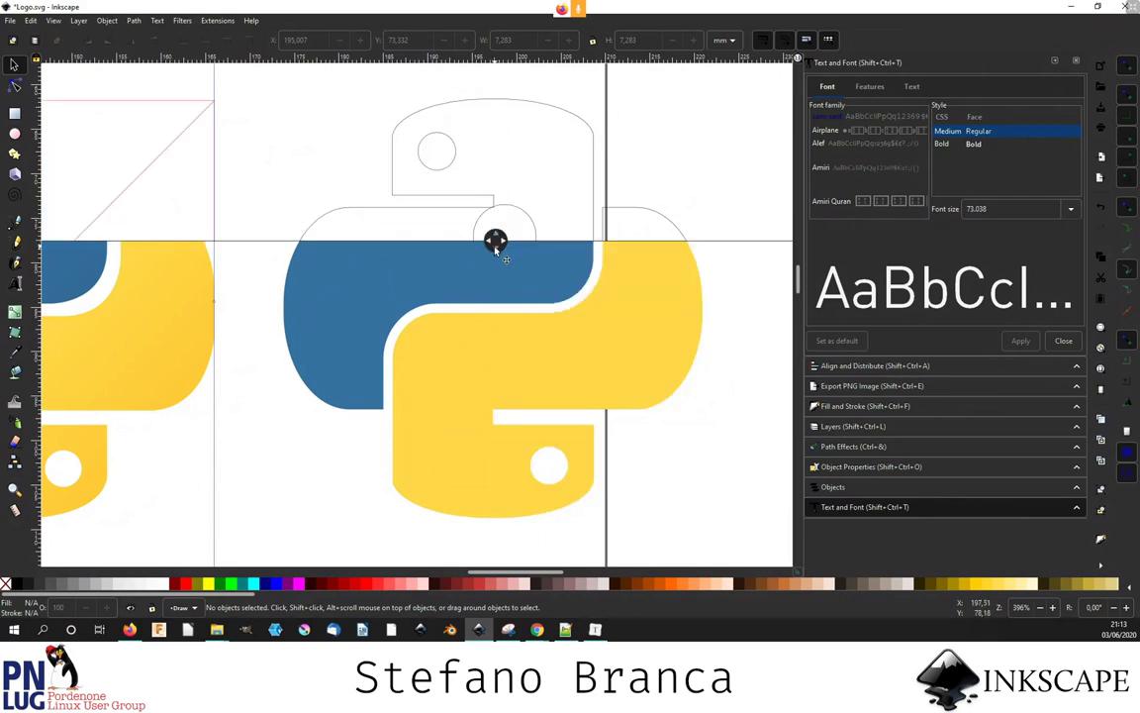
{"action": "mouse_move", "coordinate": [500, 244]}
{"action": "left_mouse_down"}
{"action": "mouse_move", "coordinate": [499, 209]}
{"action": "mouse_move", "coordinate": [505, 250]}
{"action": "left_mouse_up"}
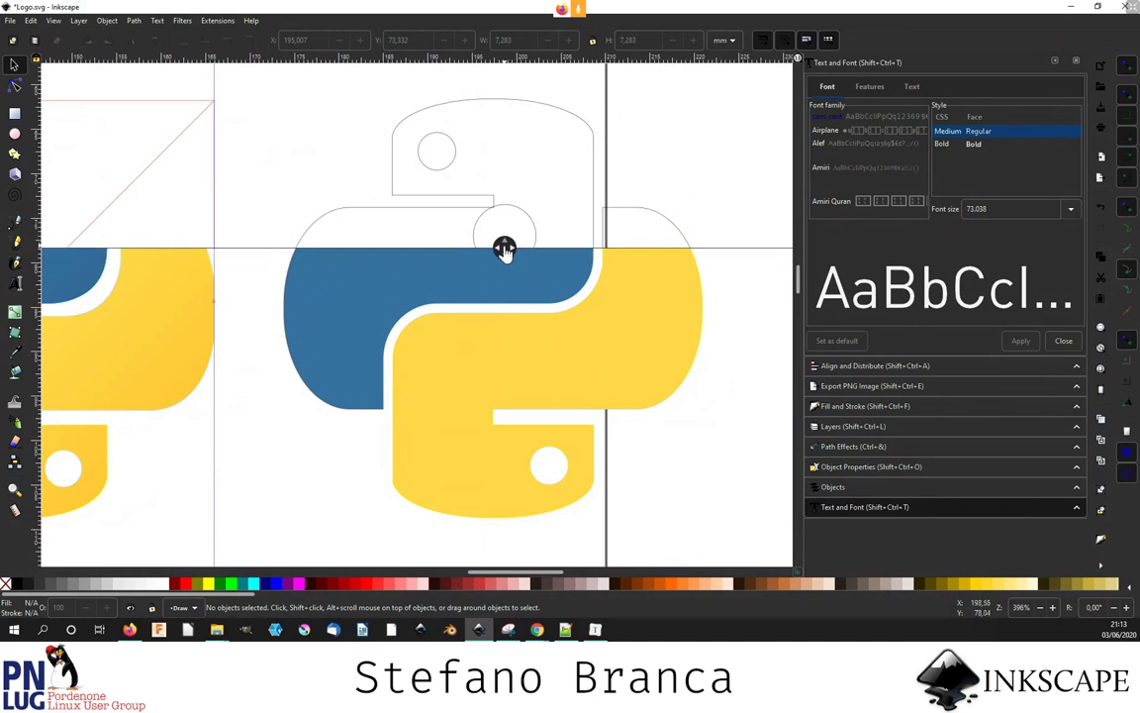
{"action": "left_click", "coordinate": [505, 247]}
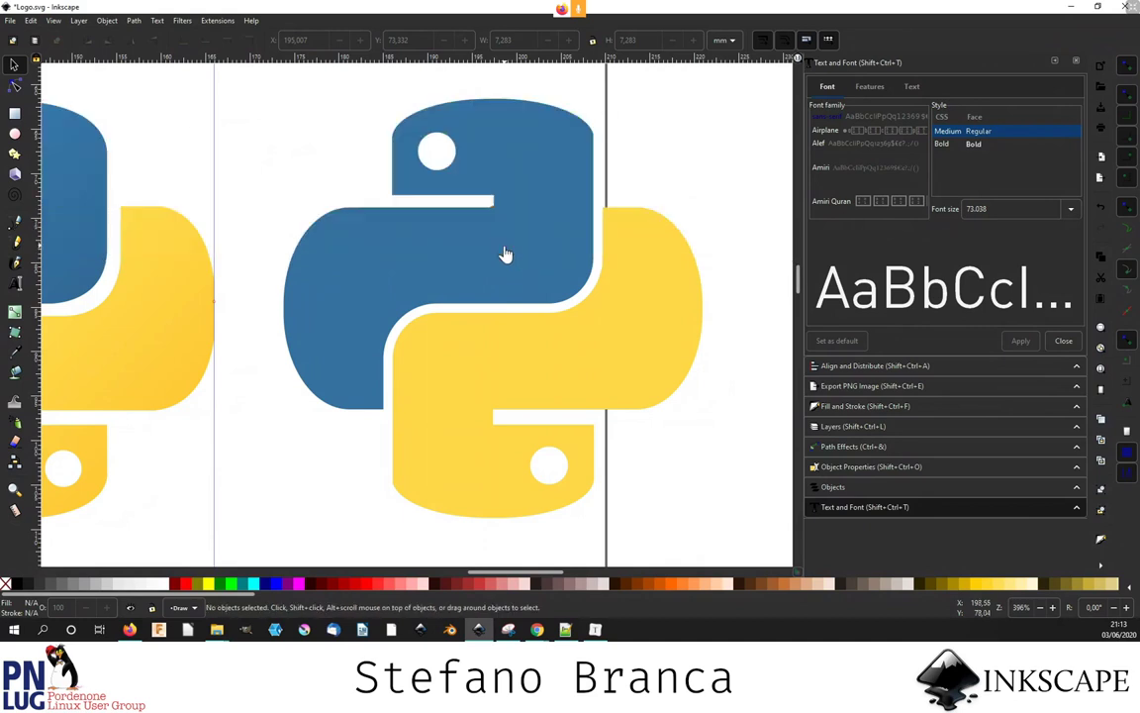
- Turn on X-ray view to find and select the hidden circle, then deselect it
{"action": "key", "text": "alt+6"}
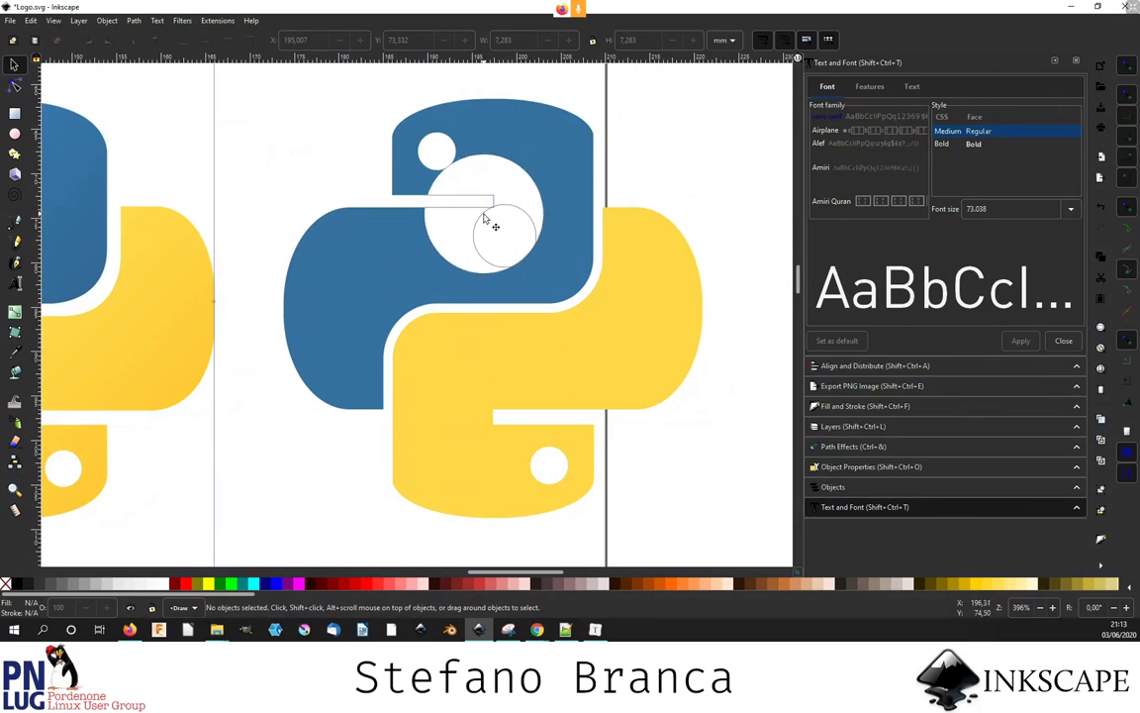
{"action": "left_click", "coordinate": [487, 231]}
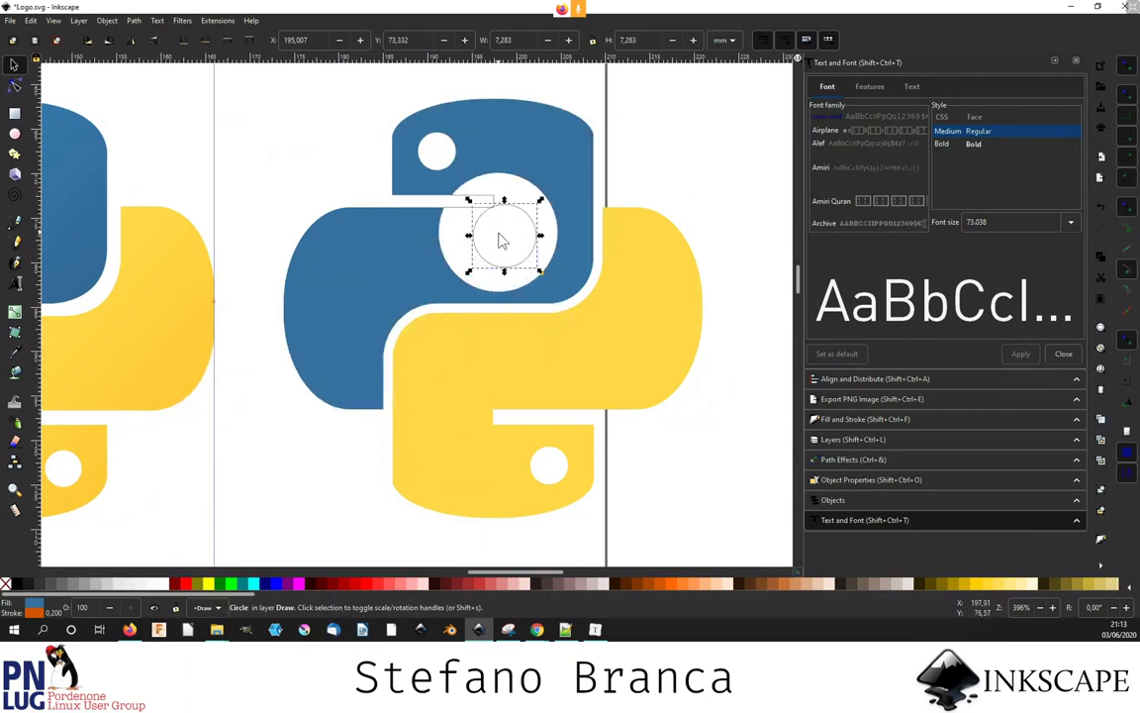
{"action": "key", "text": "Escape"}
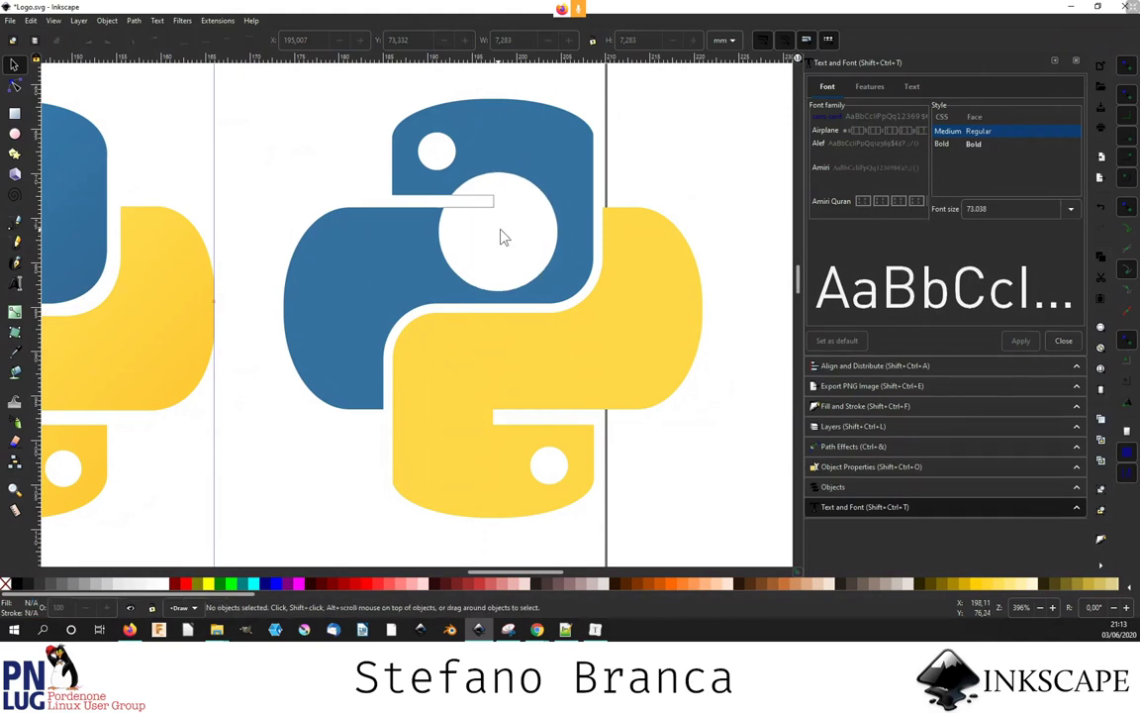
- Zoom out and delete the whole right Python logo together with its circle
{"action": "scroll", "coordinate": [500, 238], "scroll_direction": "down", "scroll_amount": 1, "text": "ctrl"}
{"action": "scroll", "coordinate": [500, 238], "scroll_direction": "down", "scroll_amount": 1, "text": "ctrl"}
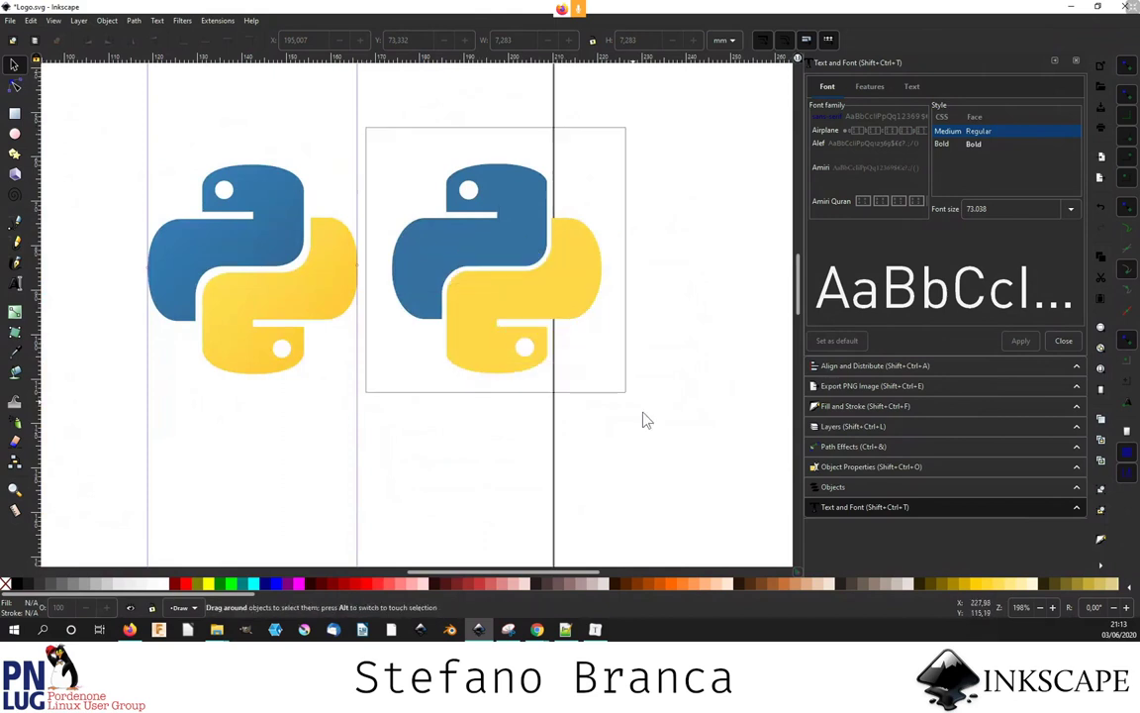
{"action": "left_click_drag", "start_coordinate": [393, 153], "coordinate": [641, 386]}
{"action": "key", "text": "Delete"}
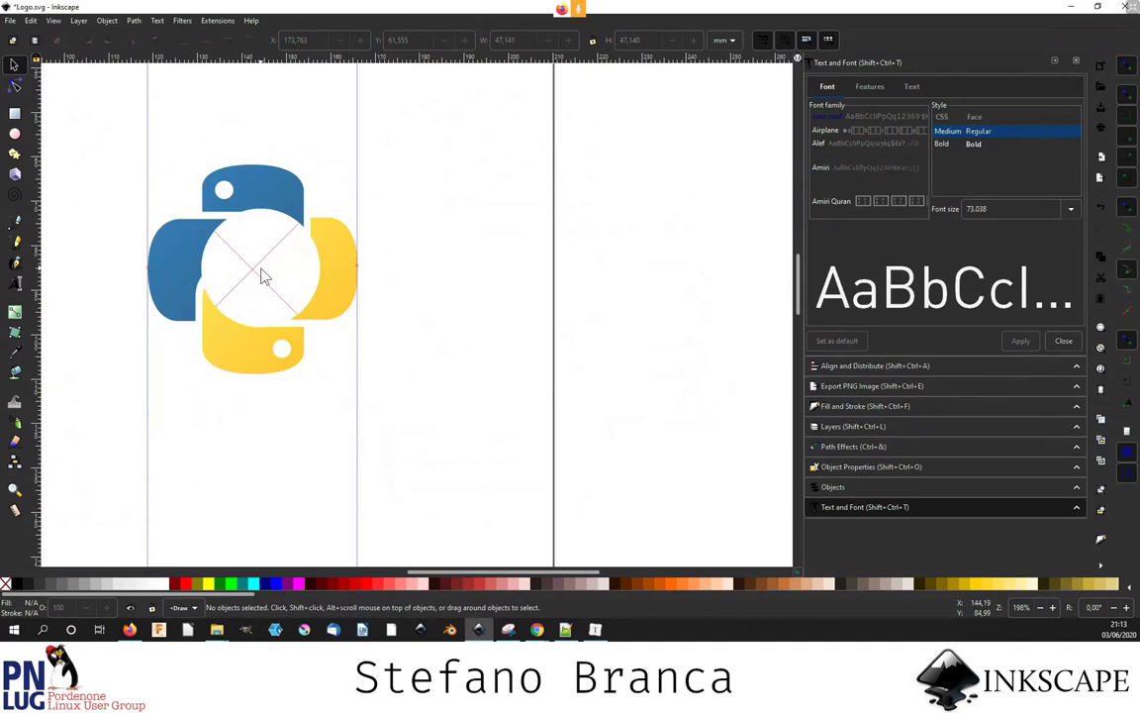
{"action": "key", "text": "alt"}
- Choose the Rectangle tool and add a vertical guide from the left ruler just left of the logo
{"action": "scroll", "coordinate": [267, 247], "scroll_direction": "down", "scroll_amount": 2}
{"action": "scroll", "coordinate": [239, 242], "scroll_direction": "up", "scroll_amount": 2}
{"action": "scroll", "coordinate": [182, 262], "scroll_direction": "up", "scroll_amount": 1}
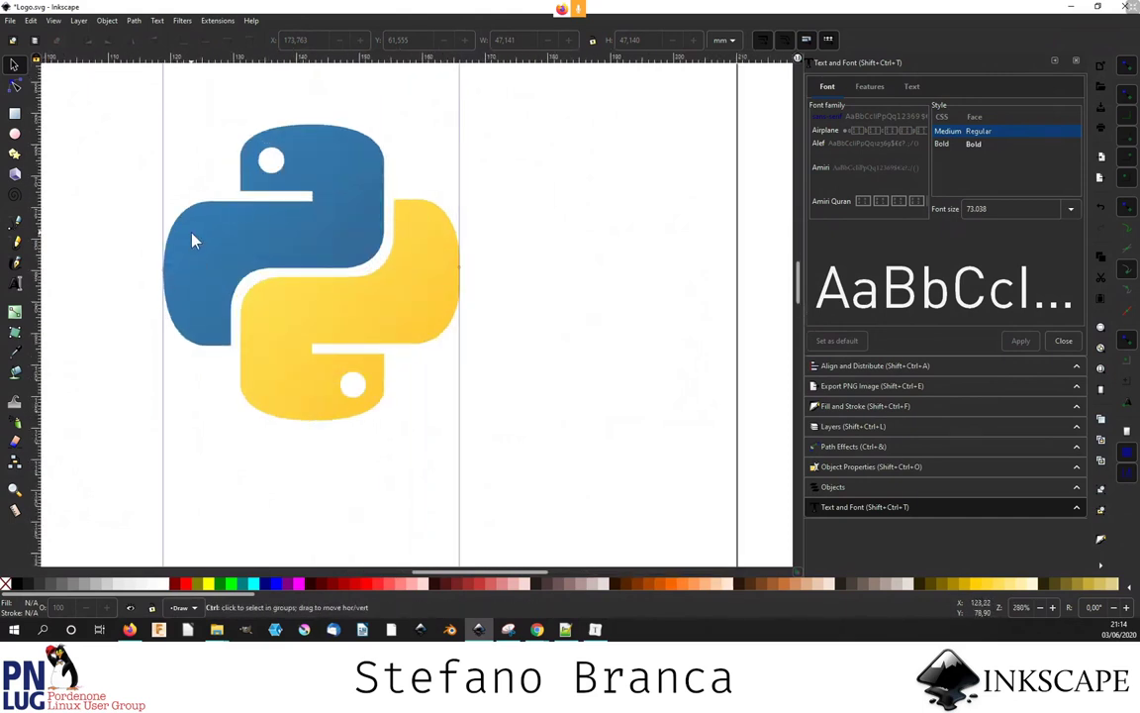
{"action": "scroll", "coordinate": [192, 239], "scroll_direction": "up", "scroll_amount": 1}
{"action": "left_click", "coordinate": [14, 115]}
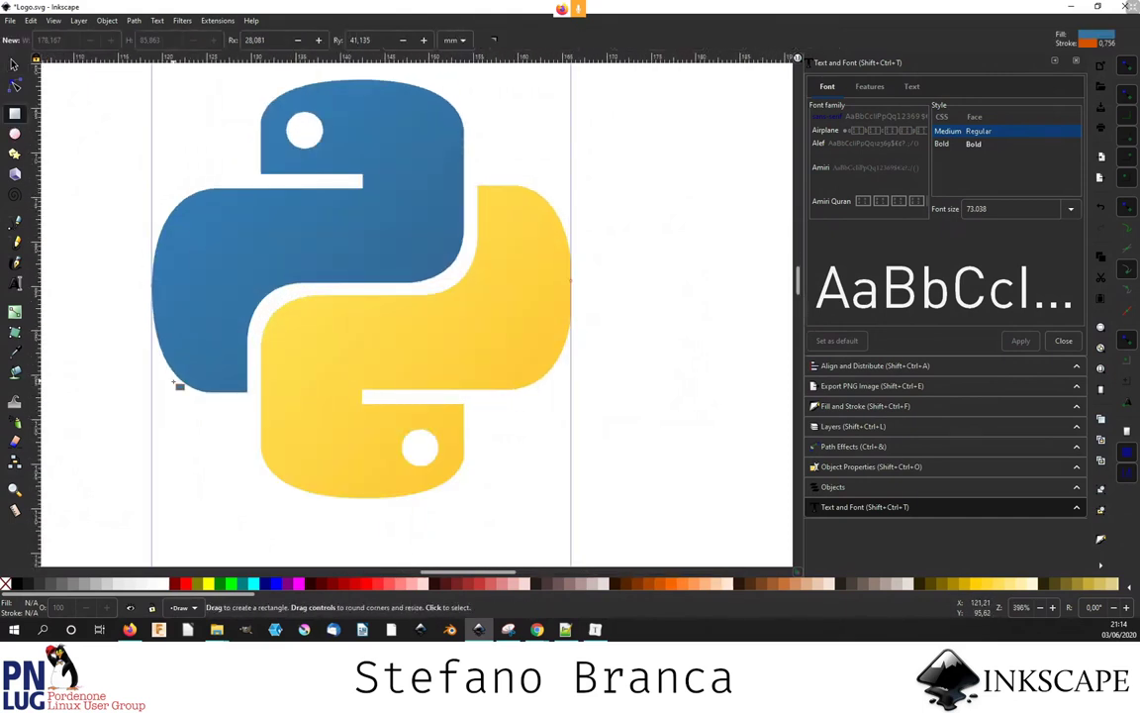
{"action": "left_click_drag", "start_coordinate": [38, 215], "coordinate": [92, 222]}
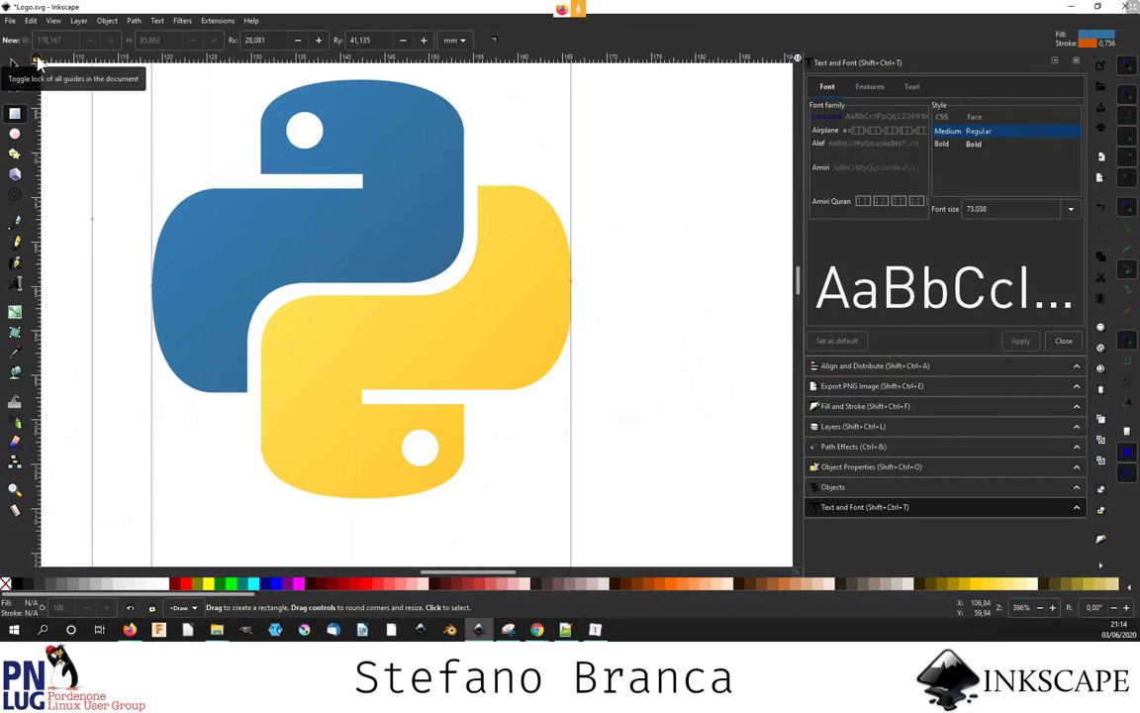
{"action": "scroll", "coordinate": [249, 237], "scroll_direction": "down", "scroll_amount": 2}
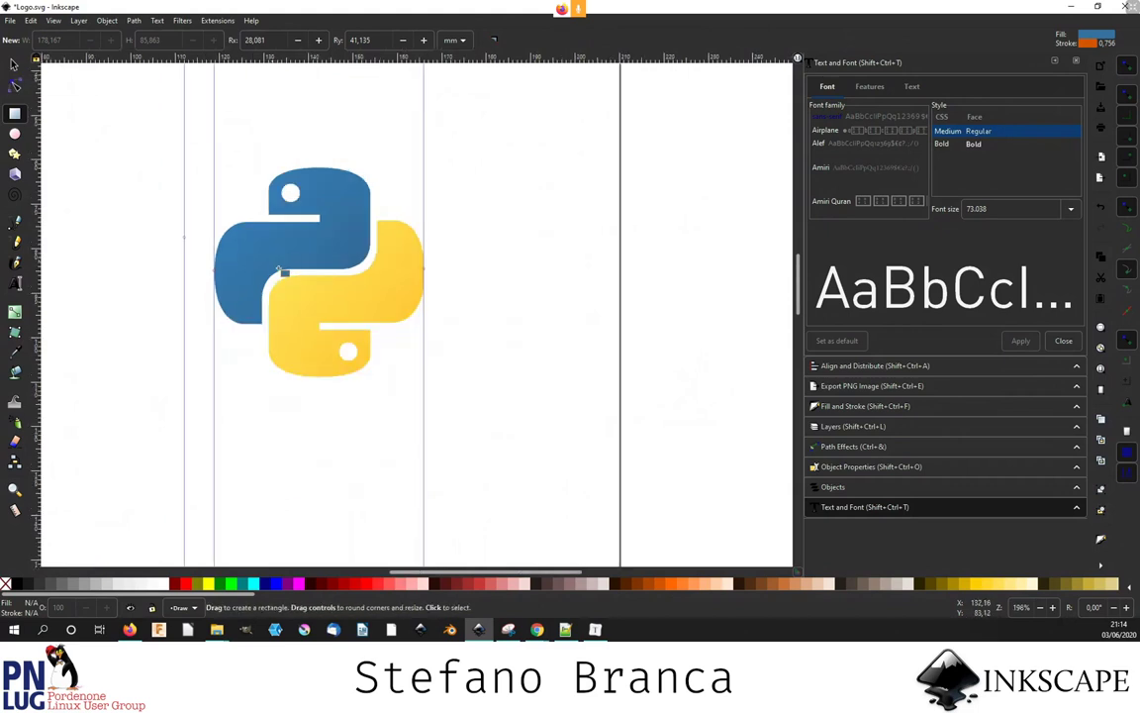
{"action": "scroll", "coordinate": [297, 257], "scroll_direction": "up", "scroll_amount": 2}
{"action": "scroll", "coordinate": [351, 276], "scroll_direction": "down", "scroll_amount": 2}
{"action": "scroll", "coordinate": [407, 250], "scroll_direction": "down", "scroll_amount": 2}
{"action": "scroll", "coordinate": [262, 170], "scroll_direction": "up", "scroll_amount": 2}
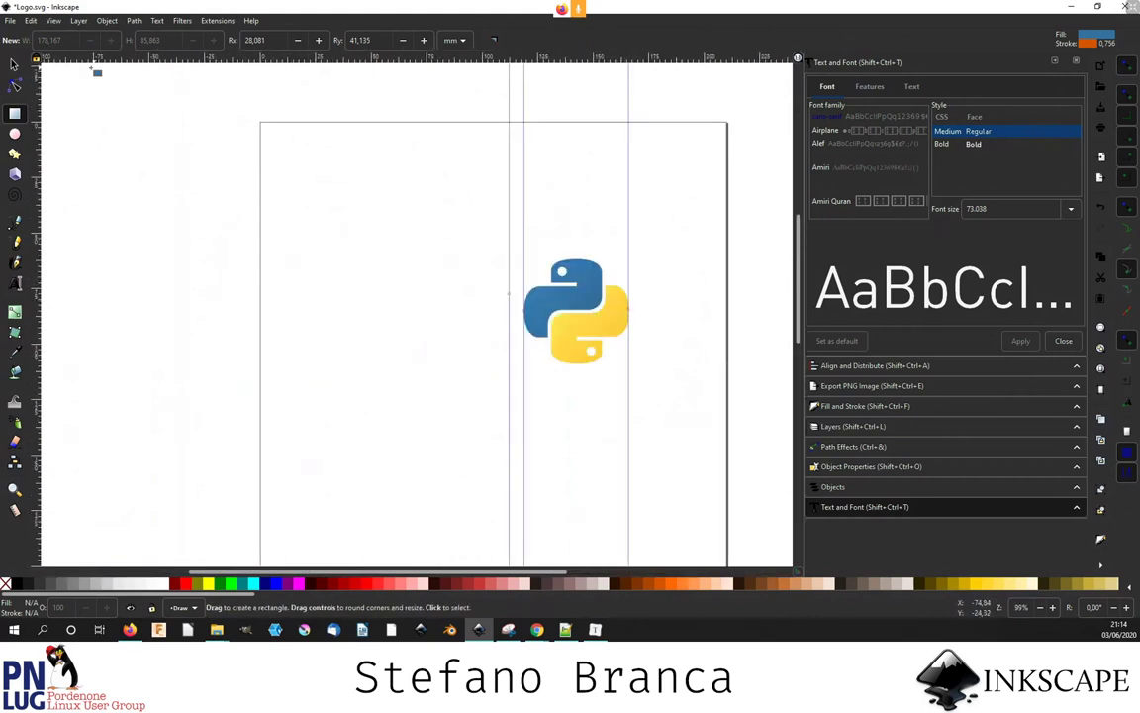
{"action": "scroll", "coordinate": [152, 196], "scroll_direction": "down", "scroll_amount": 1}
{"action": "scroll", "coordinate": [455, 271], "scroll_direction": "up", "scroll_amount": 3}
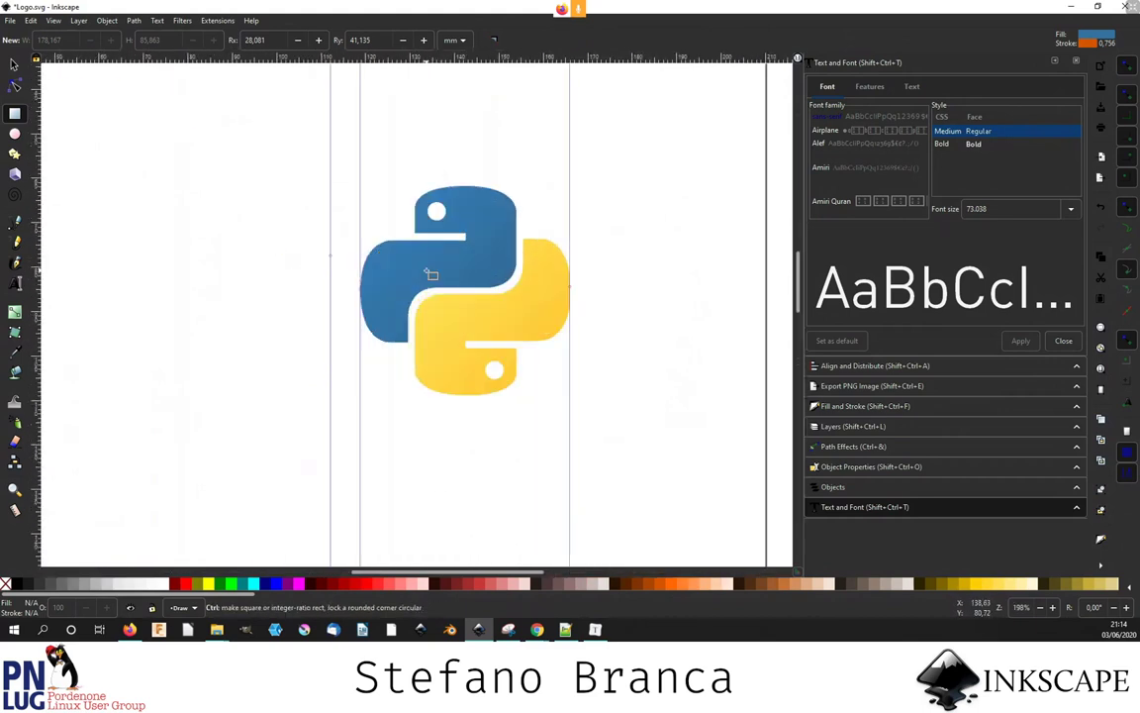
{"action": "scroll", "coordinate": [376, 307], "scroll_direction": "up", "scroll_amount": 1}
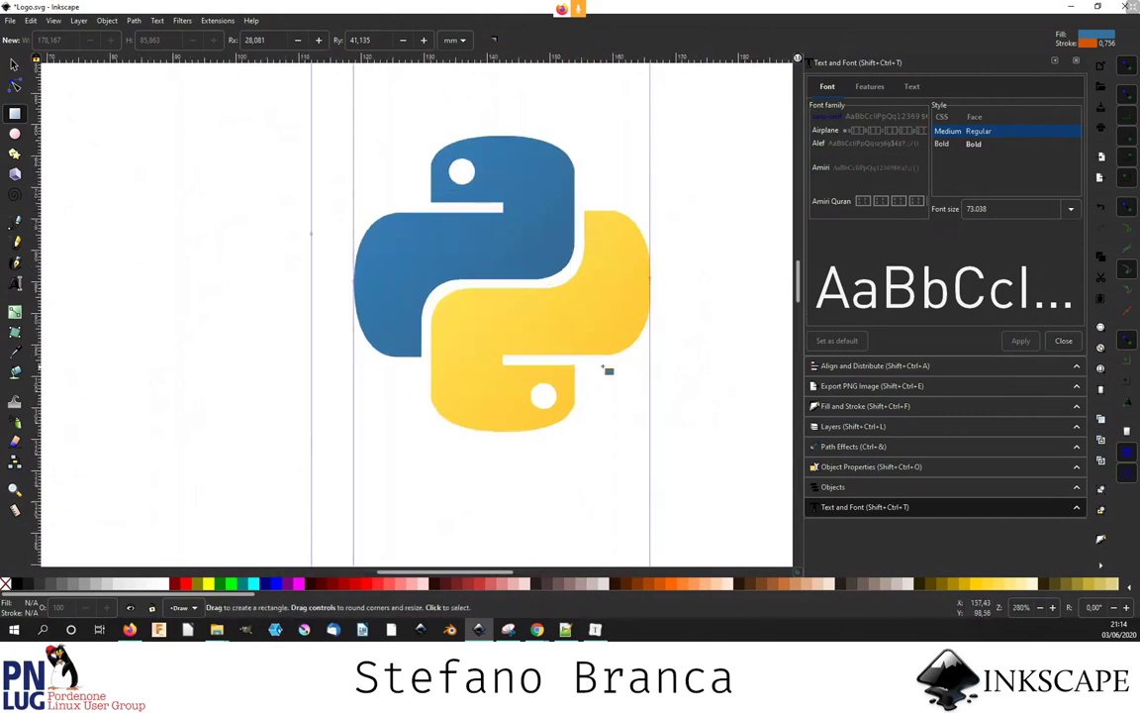
- Draw a rounded rectangle across the logo's middle and reduce its vertical corner rounding
{"action": "left_click_drag", "start_coordinate": [650, 354], "coordinate": [413, 263]}
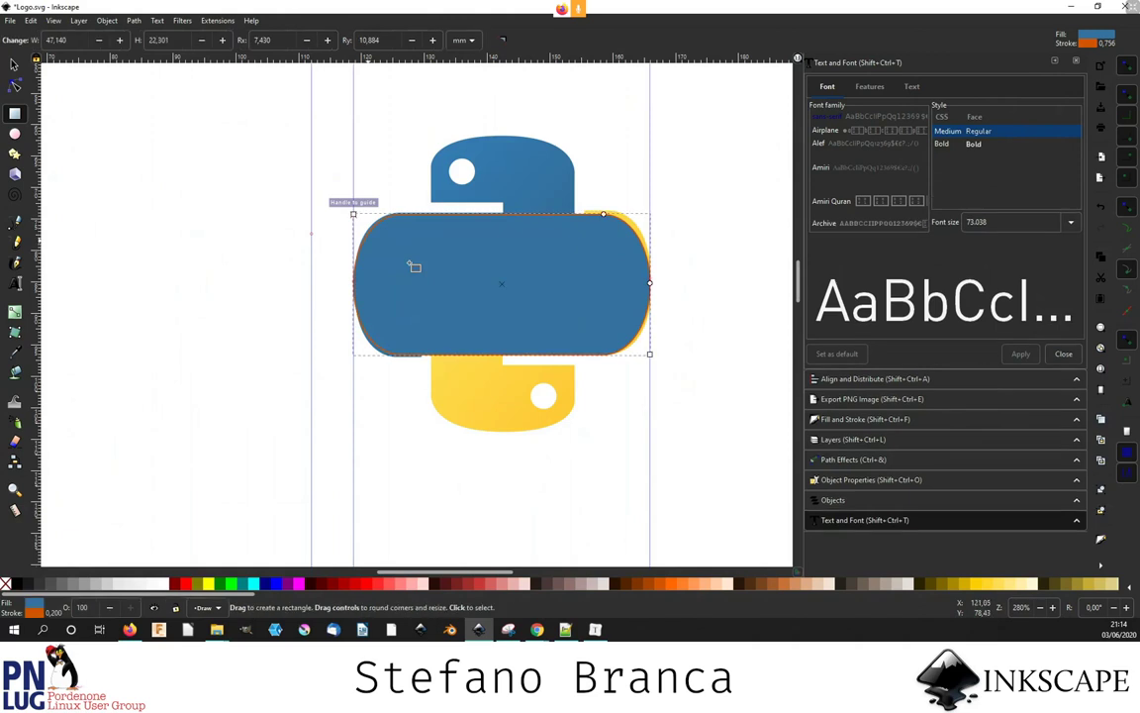
{"action": "scroll", "coordinate": [654, 289], "scroll_direction": "up", "scroll_amount": 1}
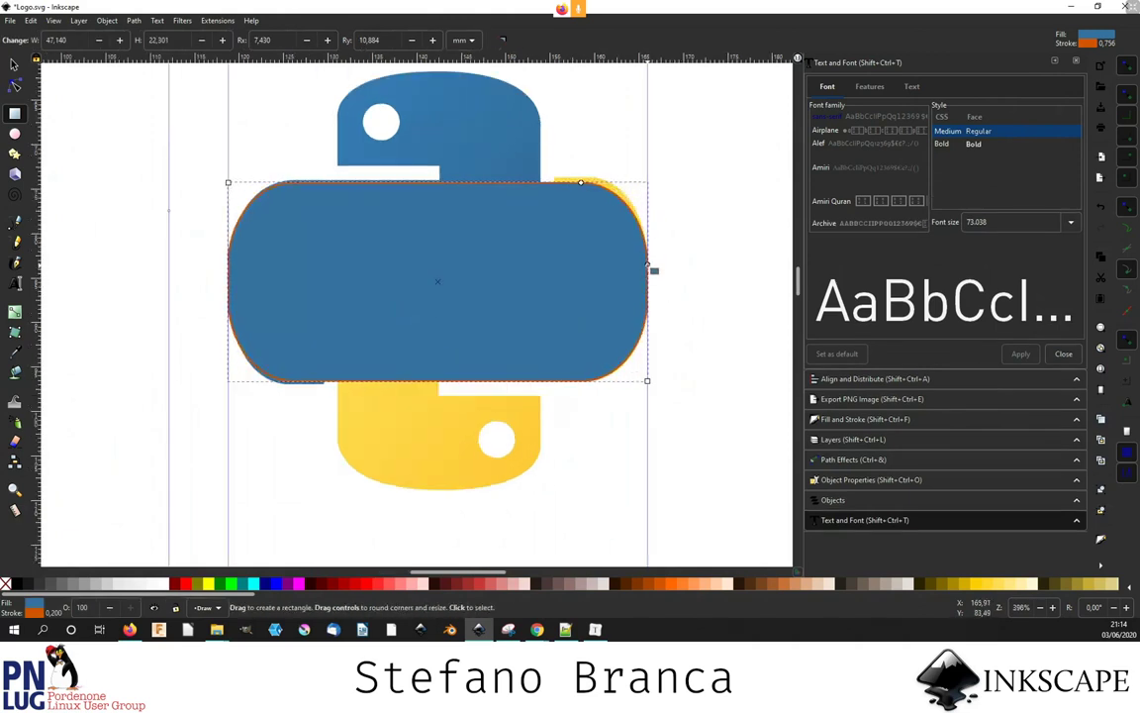
{"action": "left_click_drag", "start_coordinate": [648, 260], "coordinate": [647, 256]}
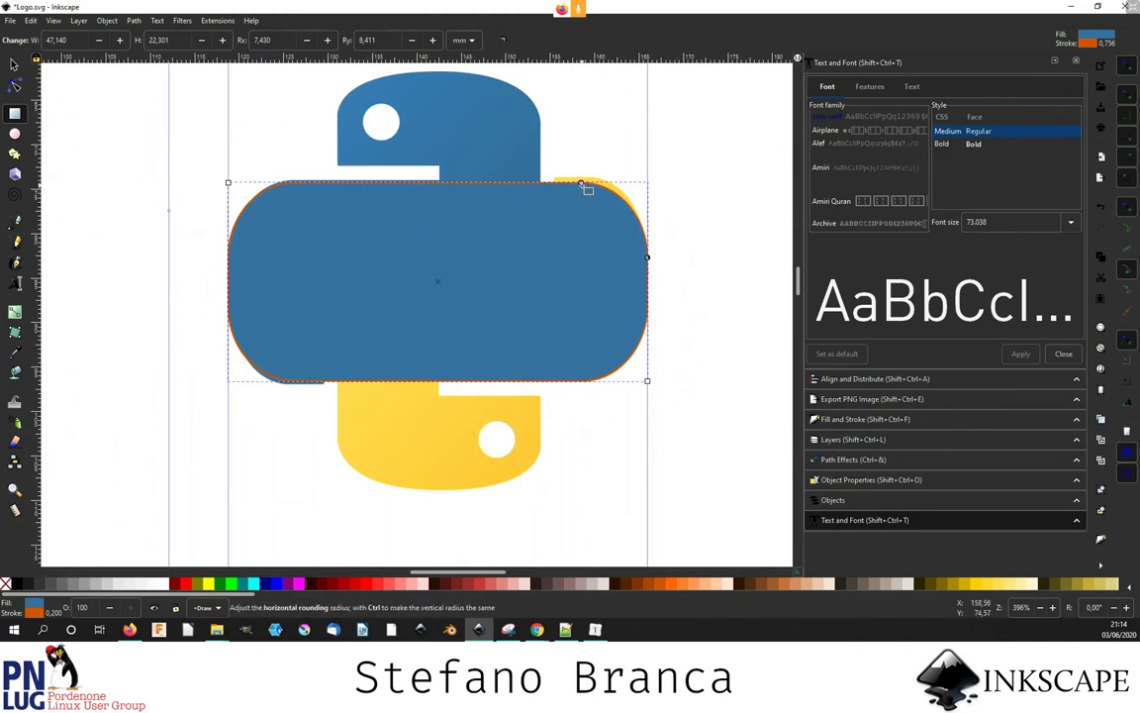
{"action": "key", "text": "s"}
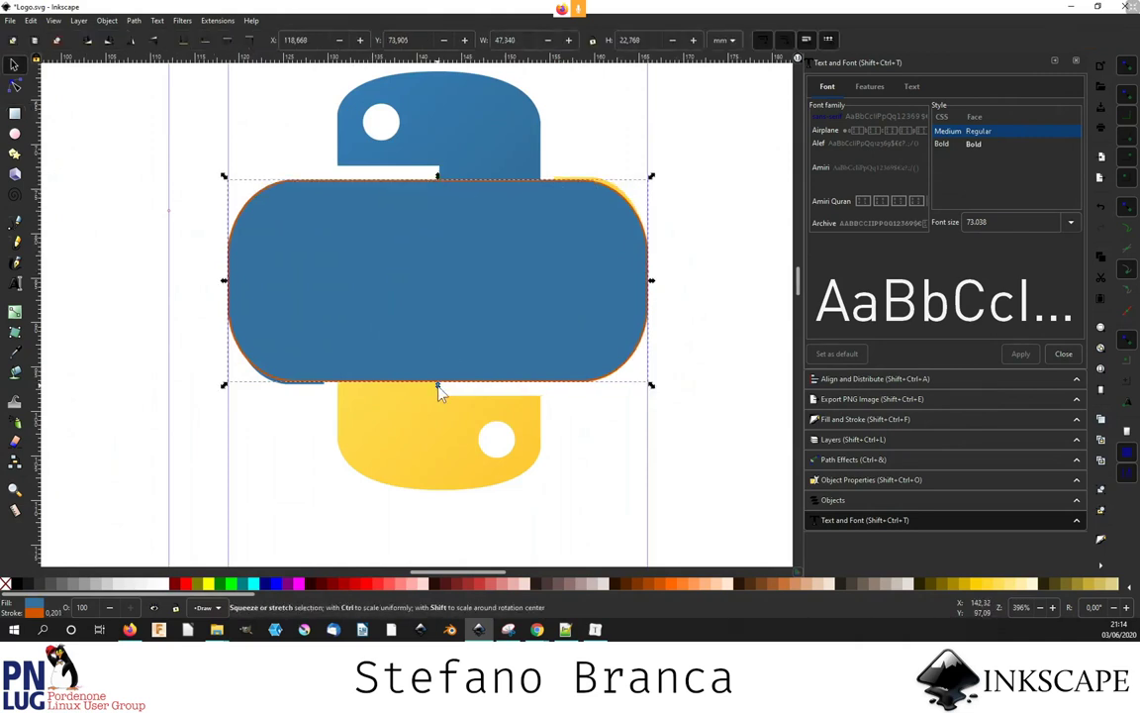
- Resize a rectangle copy into a thin 23.248 × 1.624 mm strip along the big rectangle's top edge
{"action": "mouse_move", "coordinate": [437, 385]}
{"action": "left_mouse_down"}
{"action": "mouse_move", "coordinate": [445, 236]}
{"action": "mouse_move", "coordinate": [463, 172]}
{"action": "left_mouse_up"}
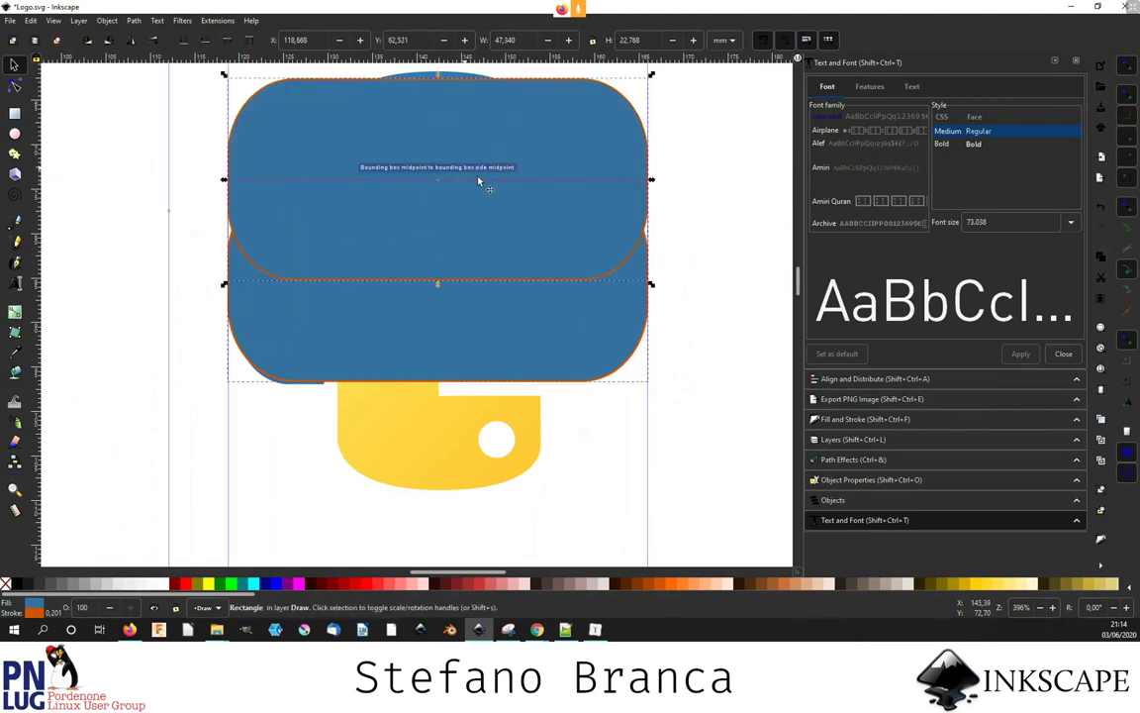
{"action": "left_click_drag", "start_coordinate": [644, 185], "coordinate": [551, 186]}
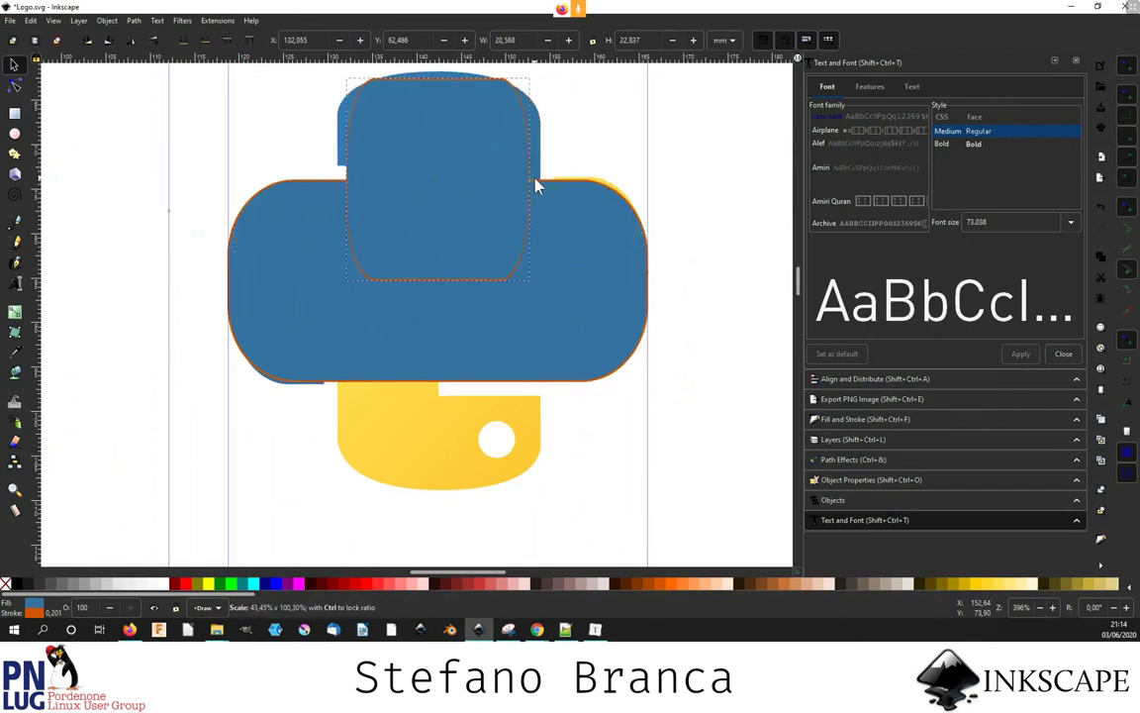
{"action": "mouse_move", "coordinate": [544, 287]}
{"action": "left_mouse_down"}
{"action": "mouse_move", "coordinate": [534, 270]}
{"action": "mouse_move", "coordinate": [549, 200]}
{"action": "left_mouse_up"}
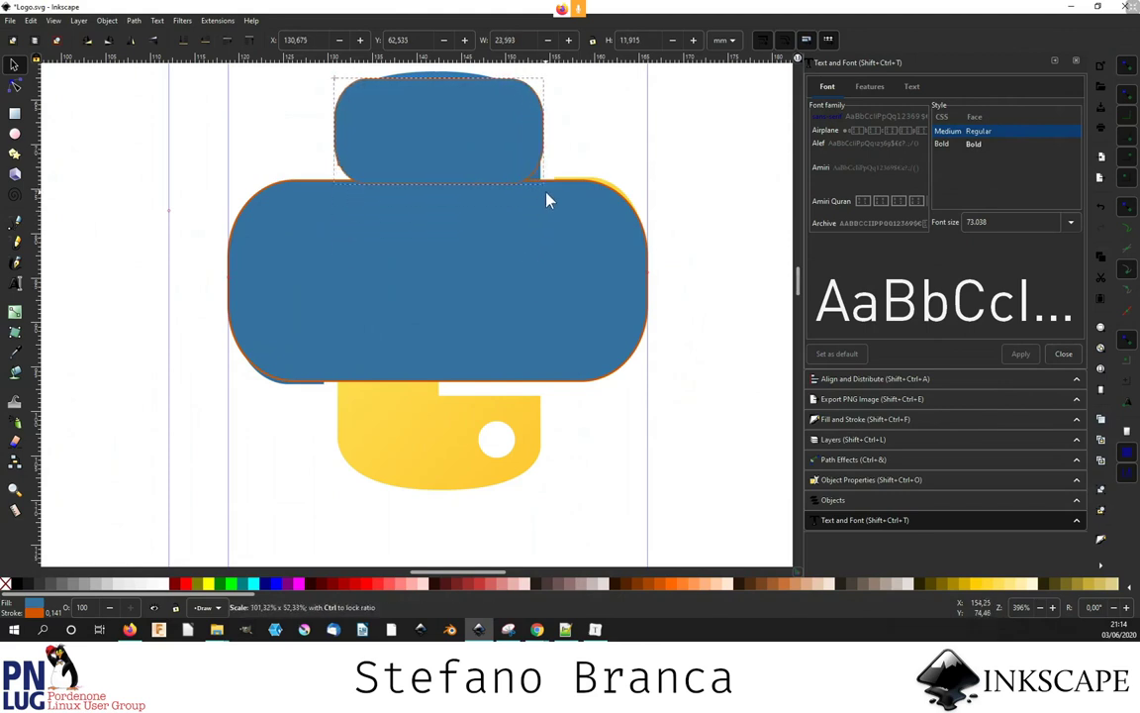
{"action": "scroll", "coordinate": [458, 81], "scroll_direction": "up", "scroll_amount": 1, "text": "ctrl"}
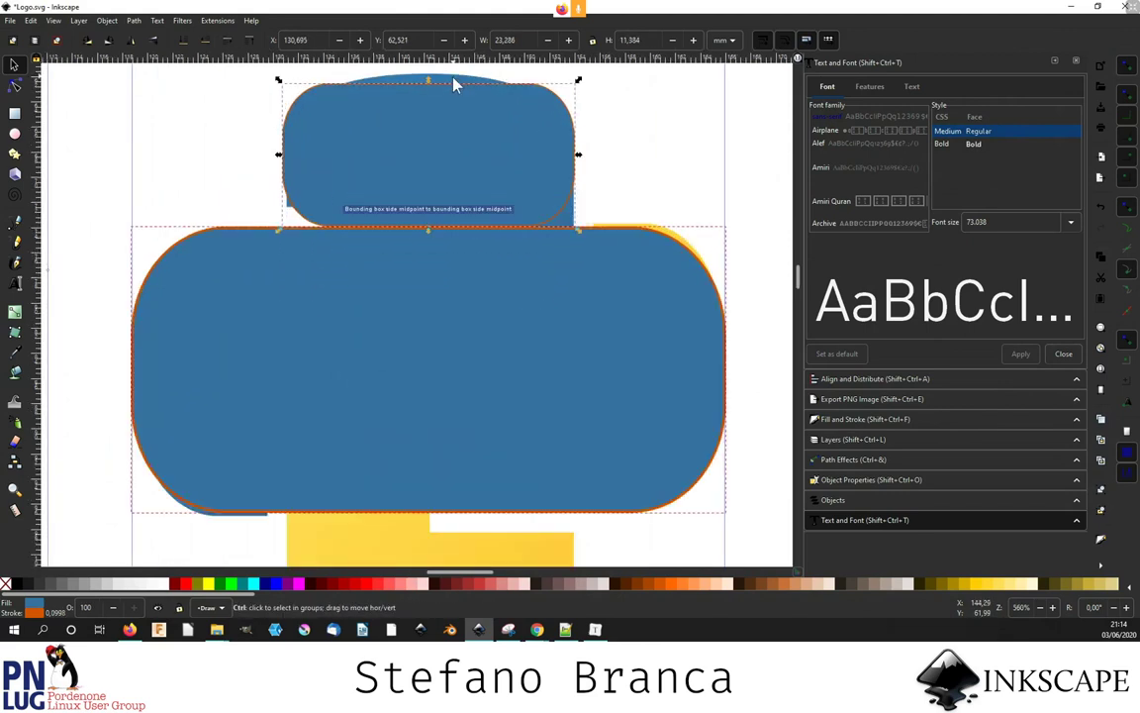
{"action": "scroll", "coordinate": [458, 81], "scroll_direction": "up", "scroll_amount": 1, "text": "ctrl"}
{"action": "left_click_drag", "start_coordinate": [412, 156], "coordinate": [415, 265]}
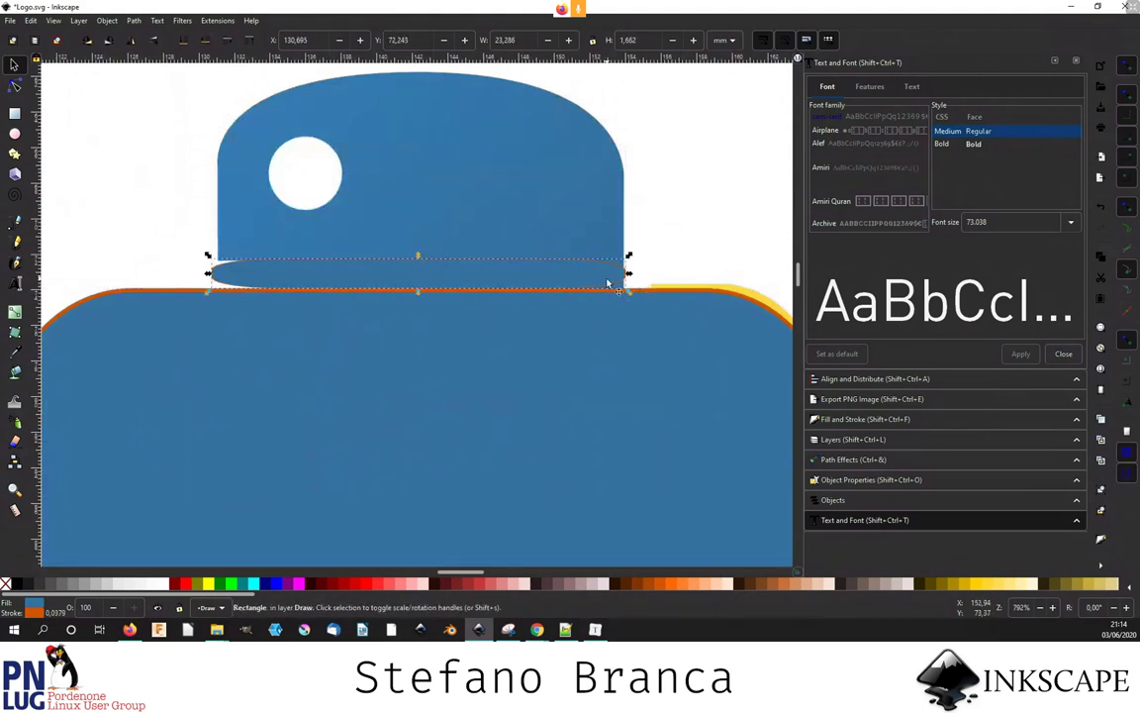
{"action": "left_click_drag", "start_coordinate": [615, 293], "coordinate": [398, 282]}
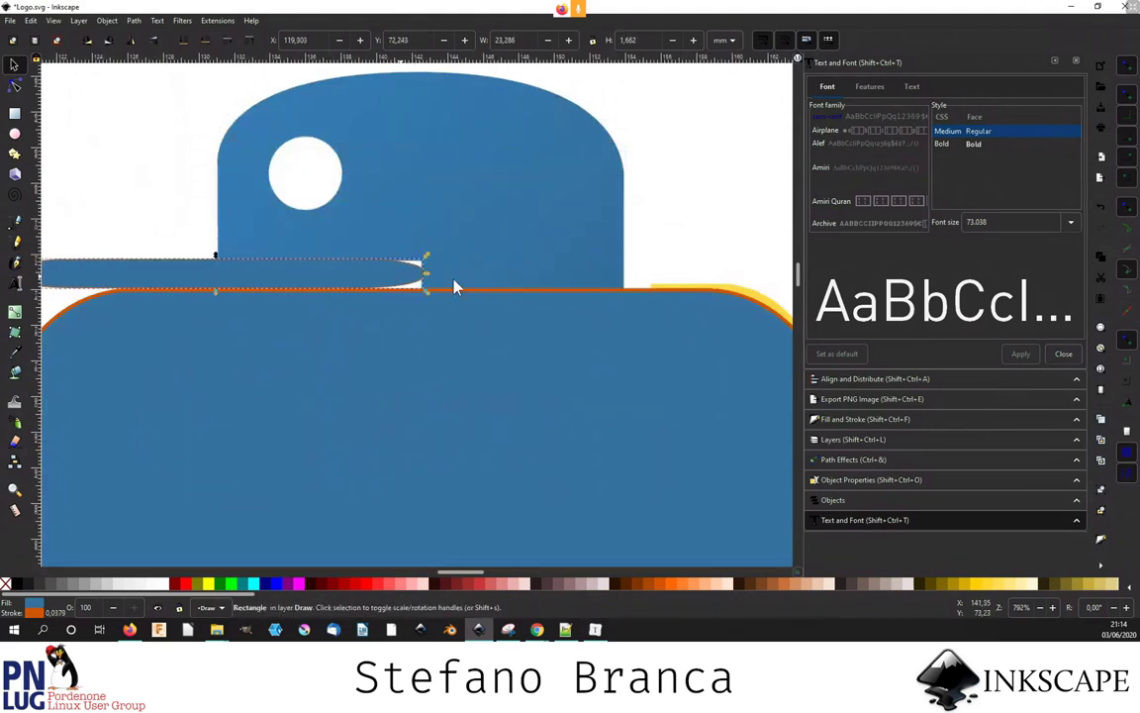
{"action": "scroll", "coordinate": [438, 281], "scroll_direction": "down", "scroll_amount": 2}
{"action": "scroll", "coordinate": [437, 280], "scroll_direction": "up", "scroll_amount": 1}
- Set the thin bar's horizontal corner rounding Rx to 0 mm, giving it square ends
{"action": "key", "text": "r"}
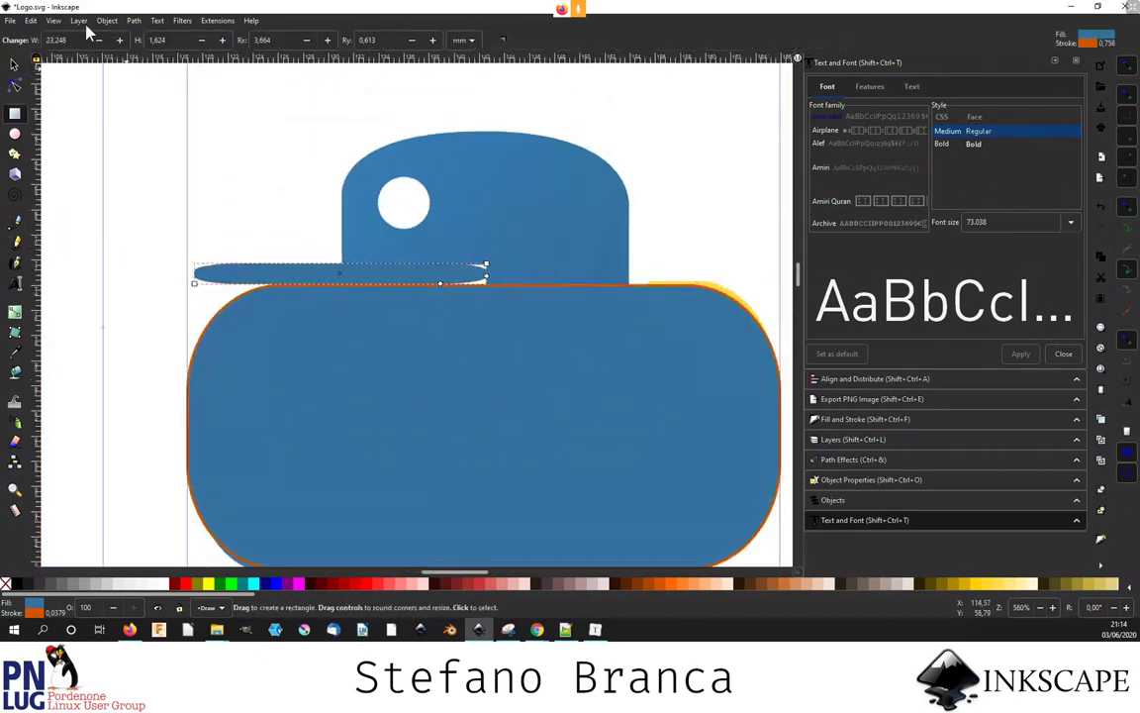
{"action": "left_click", "coordinate": [31, 20]}
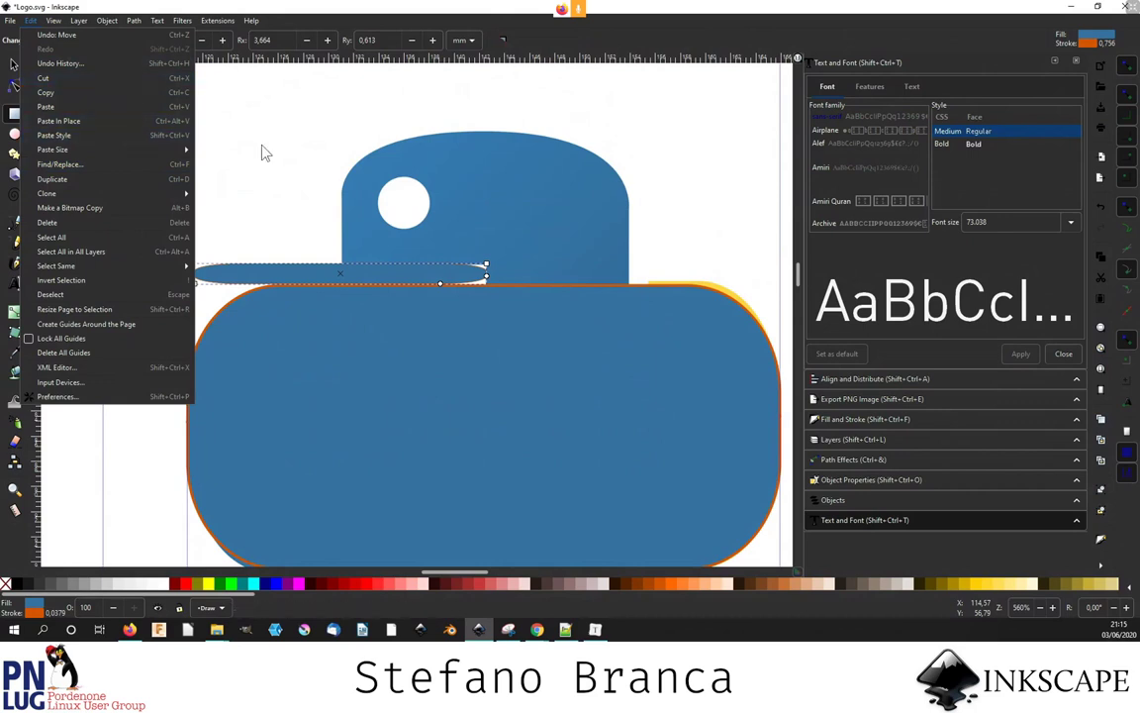
{"action": "mouse_move", "coordinate": [46, 193]}
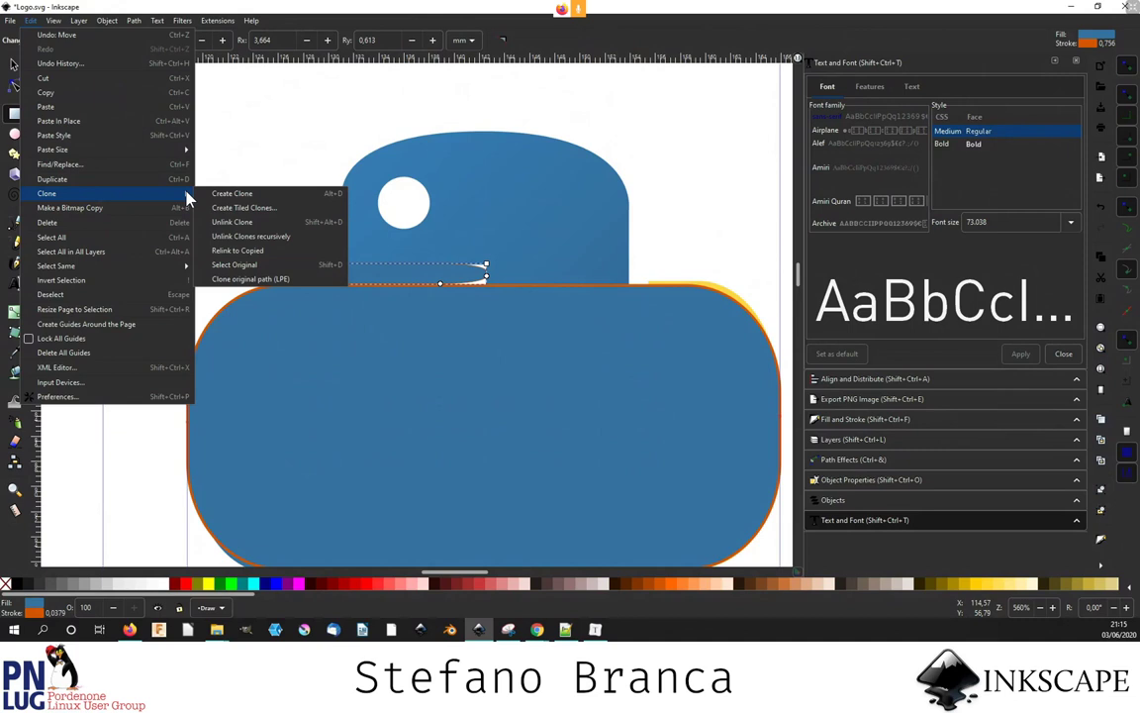
{"action": "left_click", "coordinate": [444, 290]}
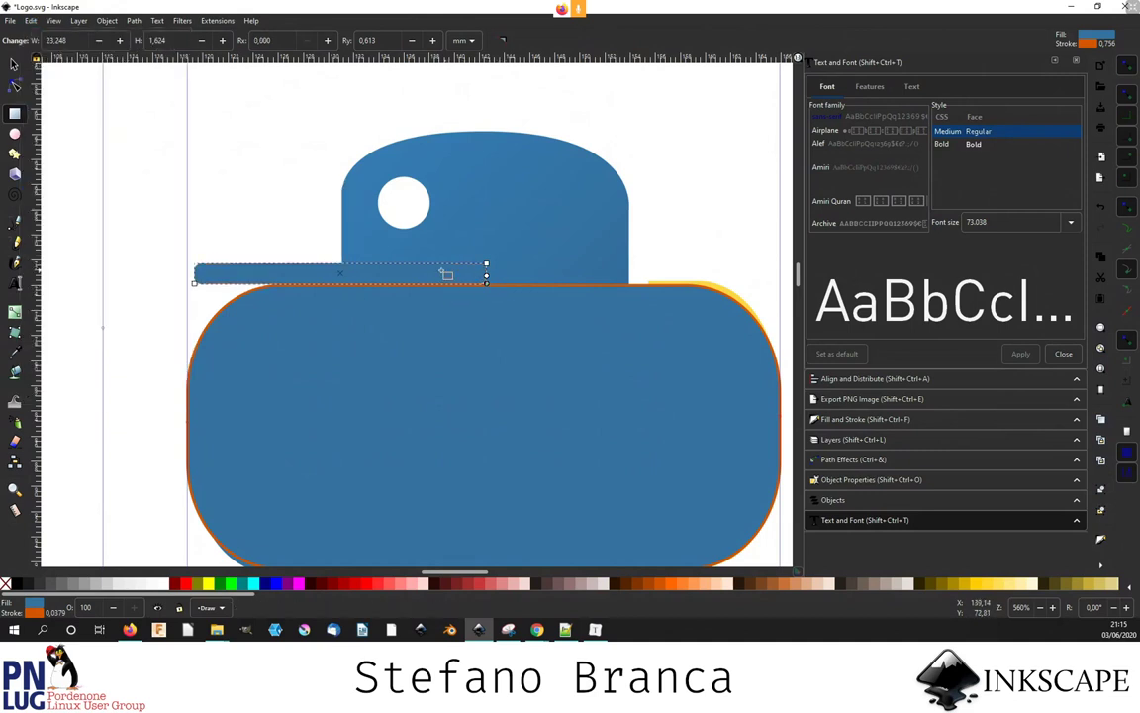
{"action": "left_click_drag", "start_coordinate": [501, 285], "coordinate": [415, 282]}
{"action": "scroll", "coordinate": [447, 275], "scroll_direction": "down", "scroll_amount": 1}
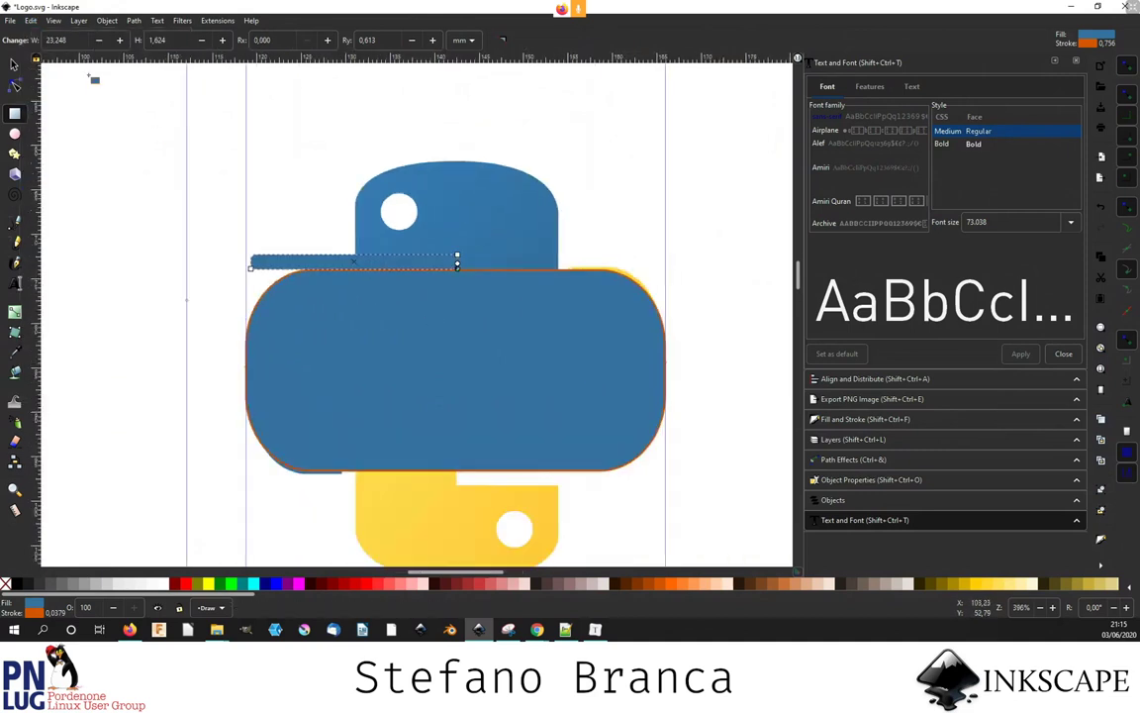
{"action": "left_click", "coordinate": [18, 65]}
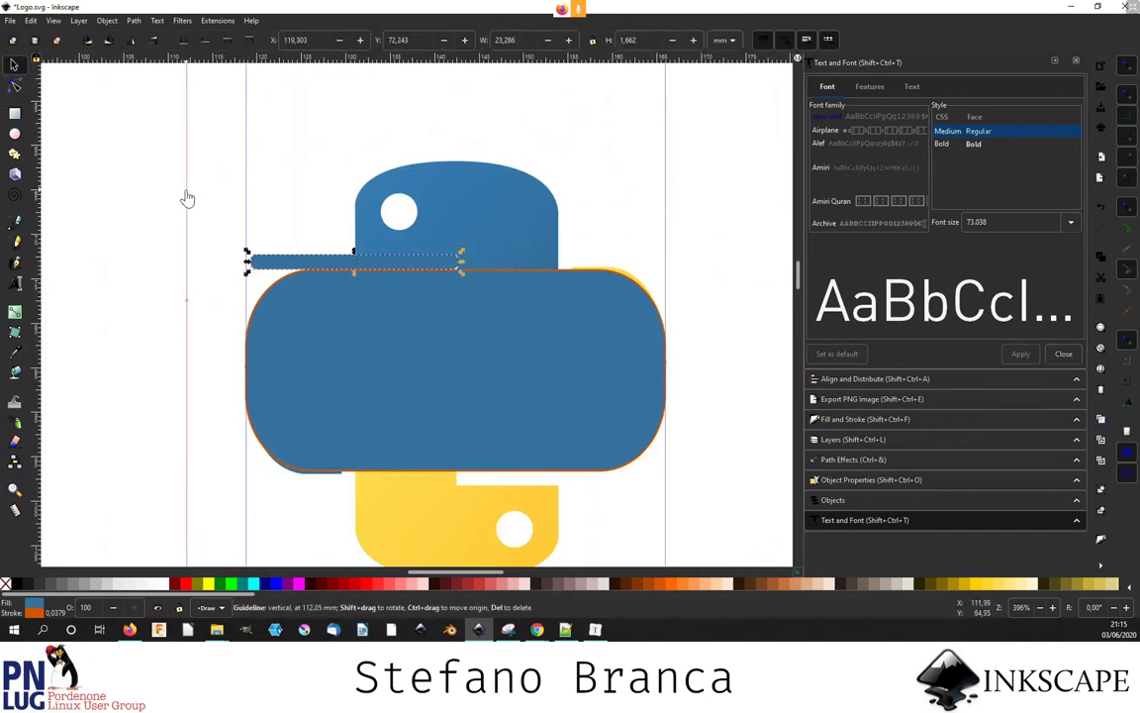
- Switch to a split filled/outline view and try moving the thin bar against the rectangle's edge, undoing the move
{"action": "key", "text": "ctrl+KP_5"}
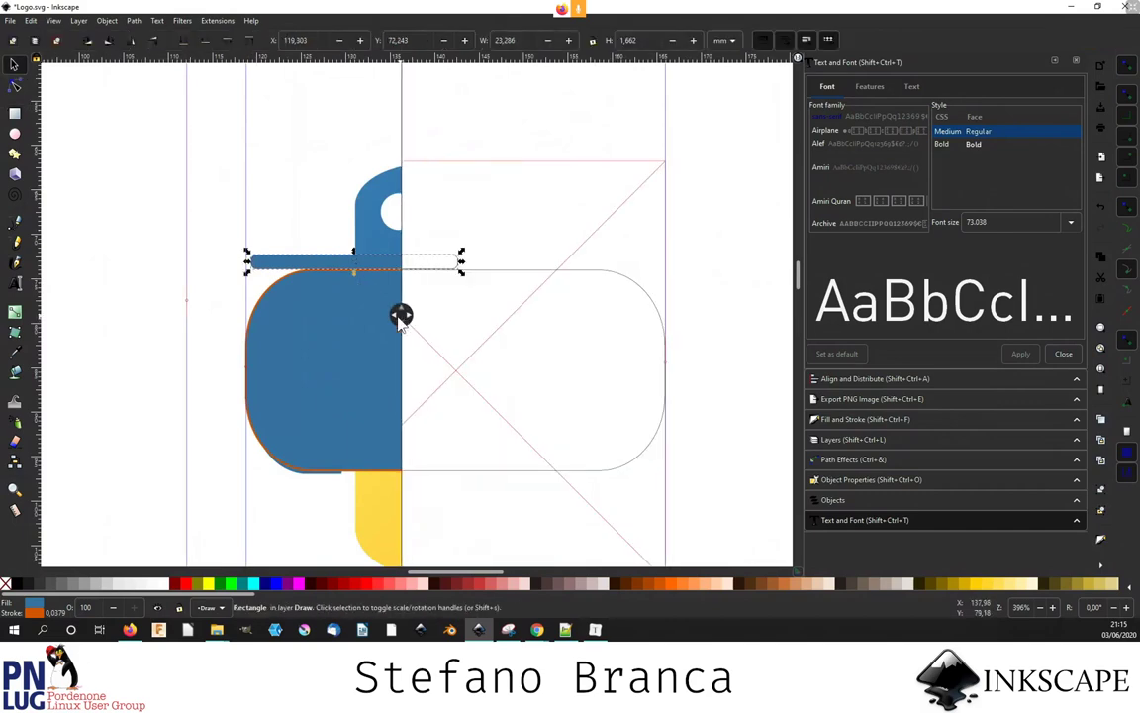
{"action": "left_click_drag", "start_coordinate": [399, 317], "coordinate": [349, 315]}
{"action": "scroll", "coordinate": [205, 265], "scroll_direction": "up", "scroll_amount": 4, "text": "ctrl"}
{"action": "scroll", "coordinate": [196, 267], "scroll_direction": "up", "scroll_amount": 2, "text": "ctrl"}
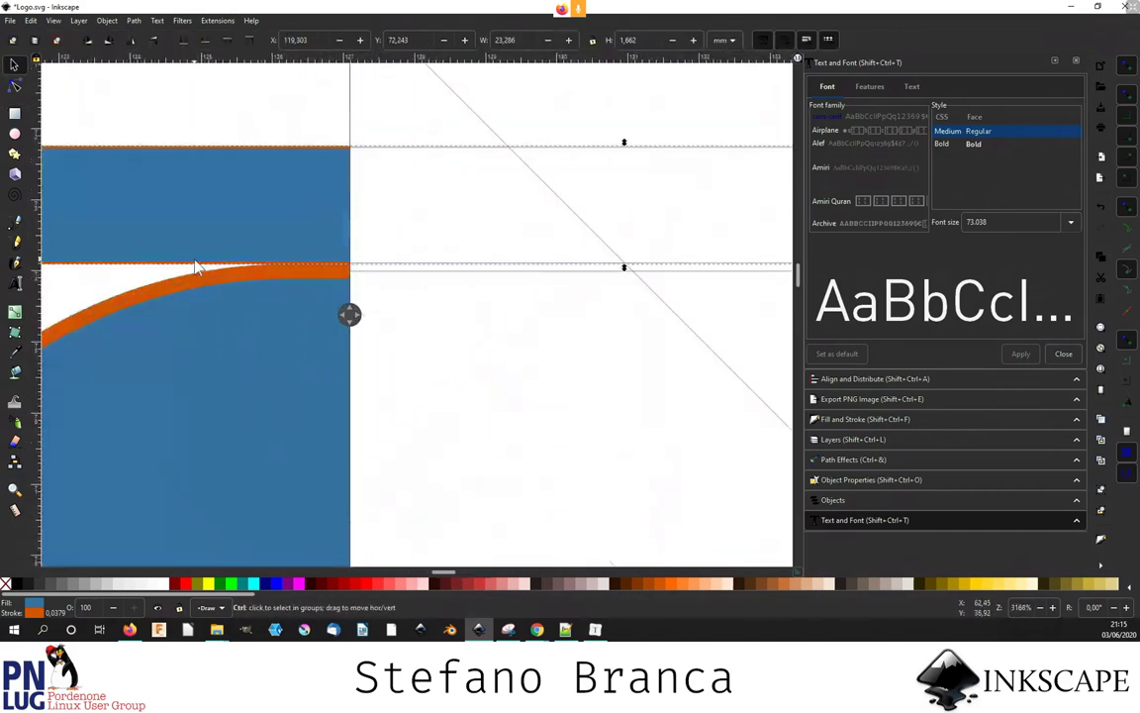
{"action": "scroll", "coordinate": [225, 274], "scroll_direction": "up", "scroll_amount": 2, "text": "ctrl"}
{"action": "scroll", "coordinate": [445, 285], "scroll_direction": "down", "scroll_amount": 3, "text": "ctrl"}
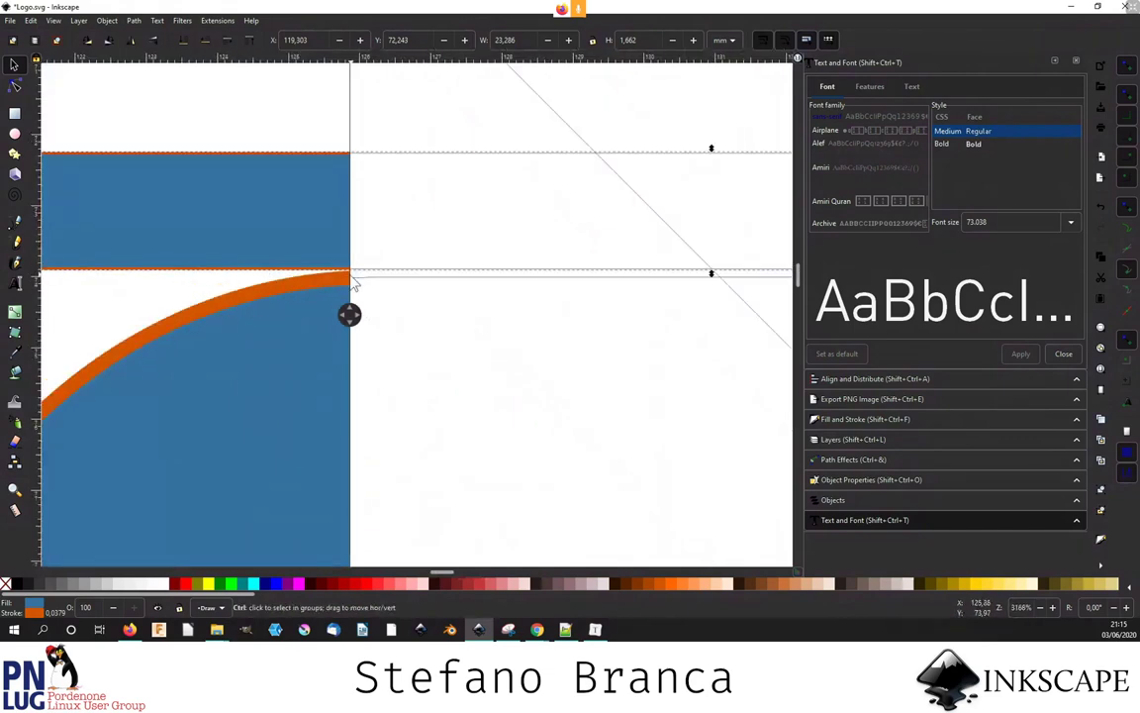
{"action": "scroll", "coordinate": [643, 262], "scroll_direction": "down", "scroll_amount": 2, "text": "ctrl"}
{"action": "scroll", "coordinate": [646, 275], "scroll_direction": "down", "scroll_amount": 2, "text": "ctrl"}
{"action": "scroll", "coordinate": [643, 271], "scroll_direction": "up", "scroll_amount": 3, "text": "ctrl"}
{"action": "scroll", "coordinate": [554, 285], "scroll_direction": "up", "scroll_amount": 2, "text": "ctrl"}
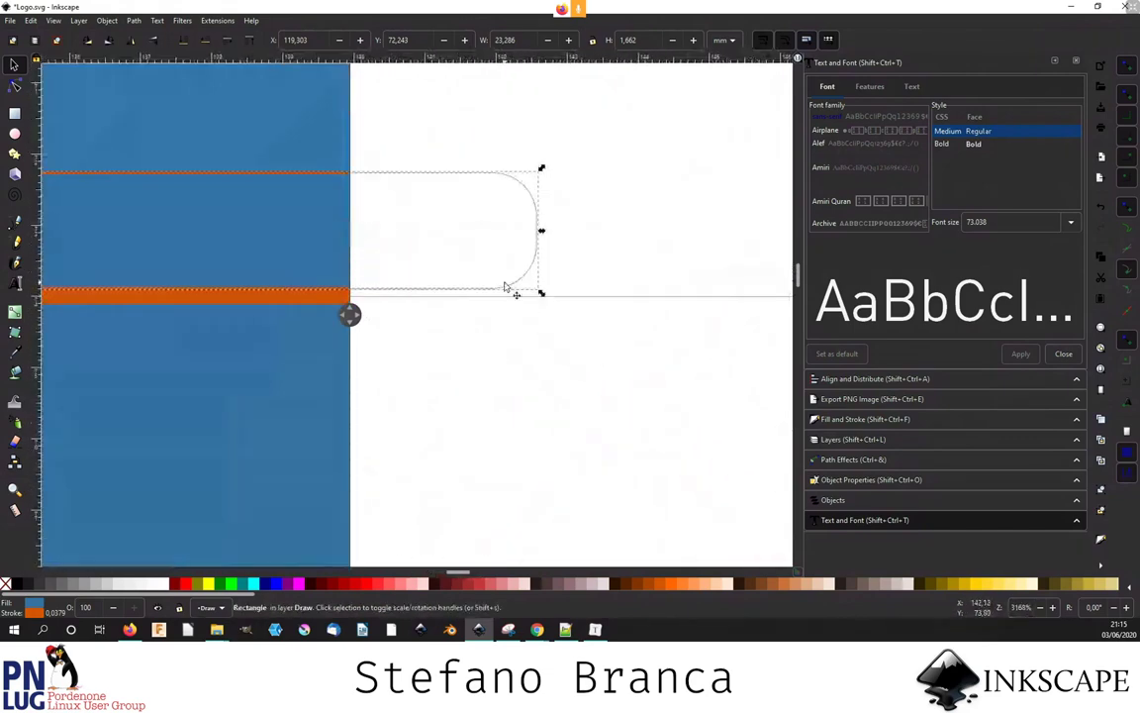
{"action": "left_click", "coordinate": [265, 374]}
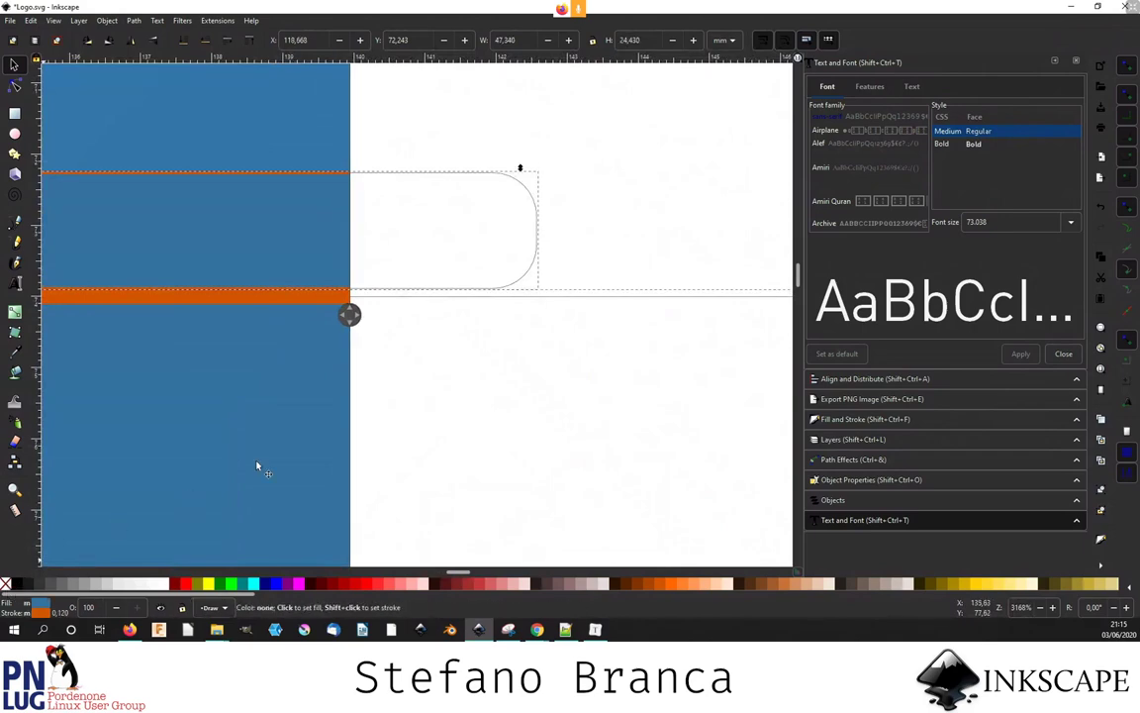
{"action": "scroll", "coordinate": [430, 368], "scroll_direction": "down", "scroll_amount": 3, "text": "ctrl"}
{"action": "scroll", "coordinate": [431, 368], "scroll_direction": "down", "scroll_amount": 2, "text": "ctrl"}
{"action": "scroll", "coordinate": [234, 331], "scroll_direction": "up", "scroll_amount": 3, "text": "ctrl"}
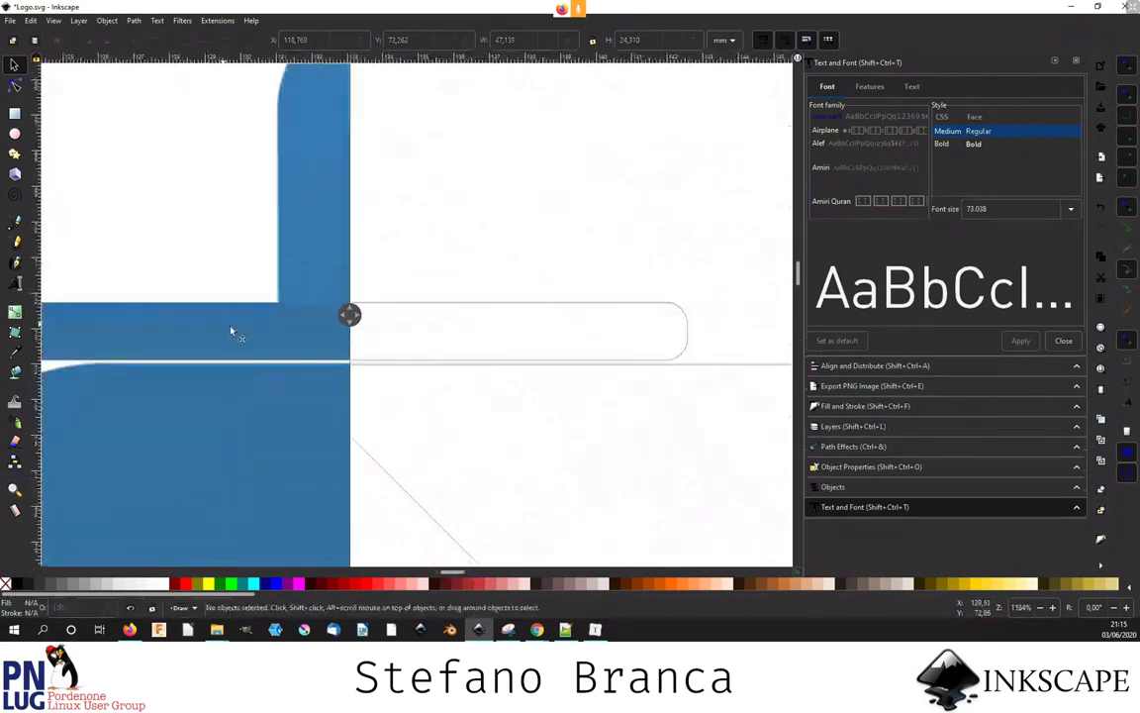
{"action": "mouse_move", "coordinate": [234, 330]}
{"action": "left_mouse_down"}
{"action": "mouse_move", "coordinate": [234, 342]}
{"action": "mouse_move", "coordinate": [230, 304]}
{"action": "left_mouse_up"}
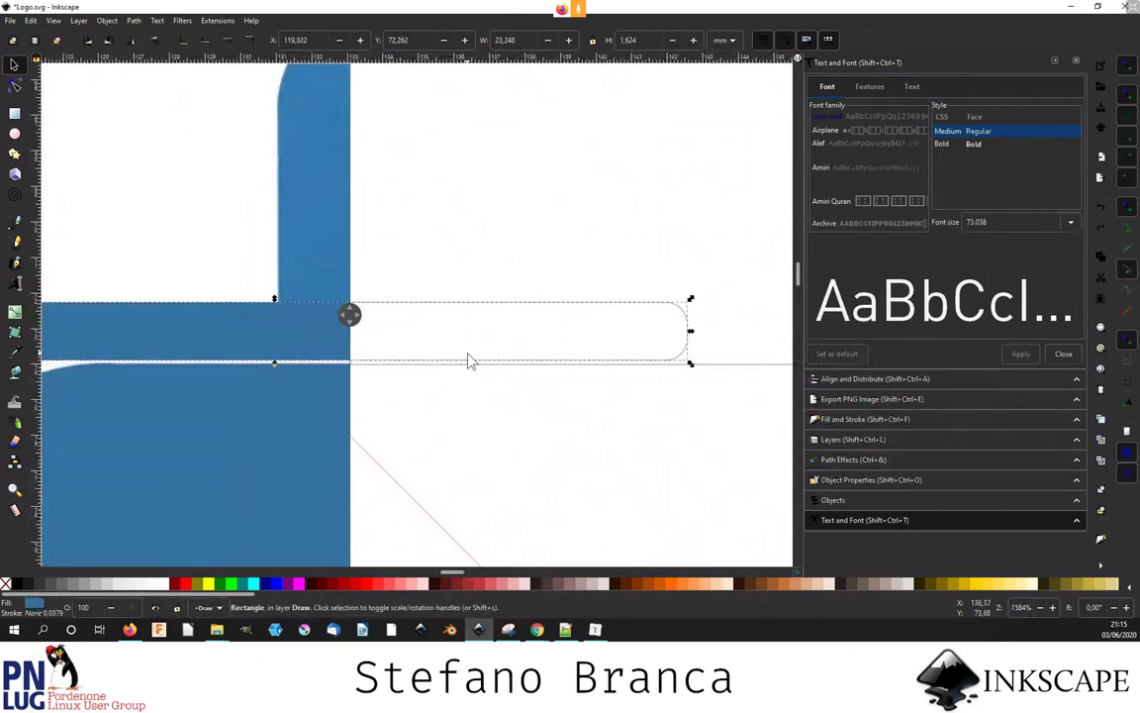
{"action": "key", "text": "ctrl+z"}
- Nudge the thin bar so its edges line up with the large rectangle's corner
{"action": "scroll", "coordinate": [690, 366], "scroll_direction": "up", "scroll_amount": 2, "text": "ctrl"}
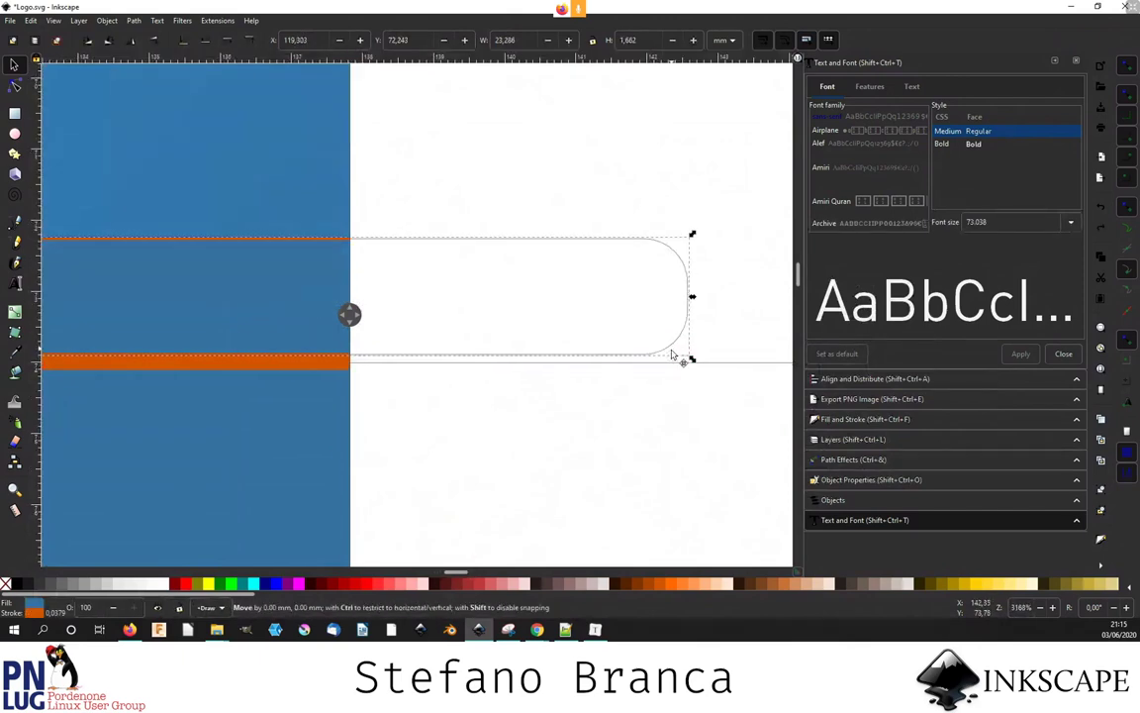
{"action": "left_click_drag", "start_coordinate": [674, 357], "coordinate": [687, 368]}
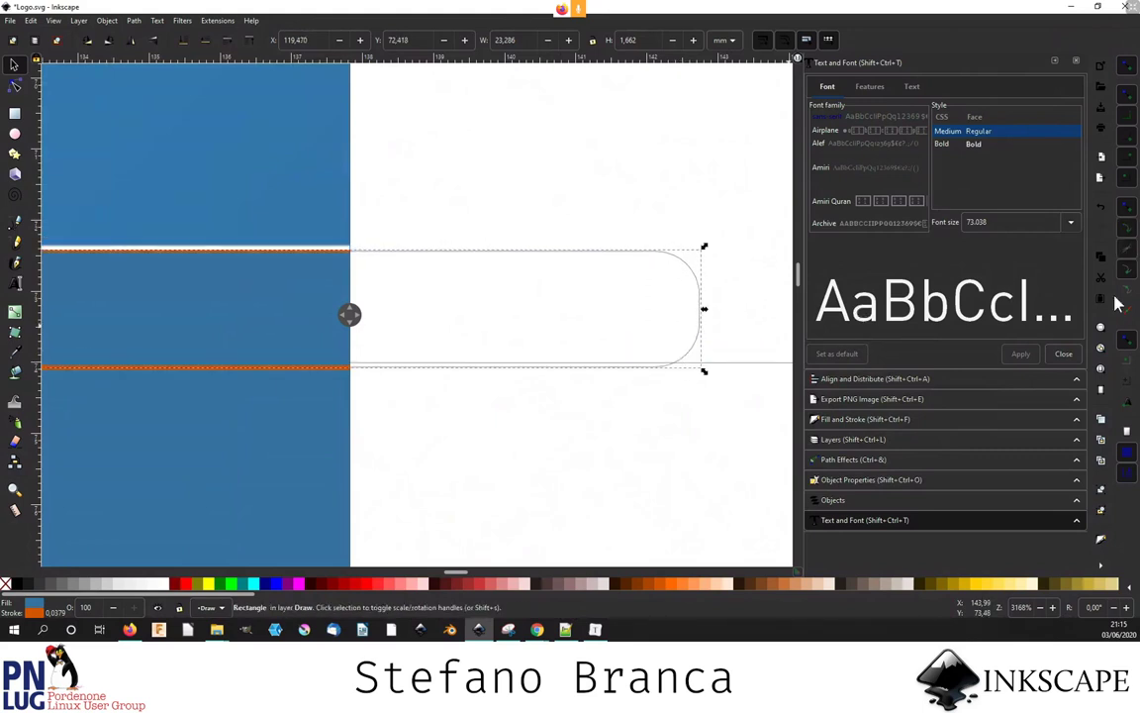
{"action": "scroll", "coordinate": [681, 366], "scroll_direction": "up", "scroll_amount": 2, "text": "ctrl"}
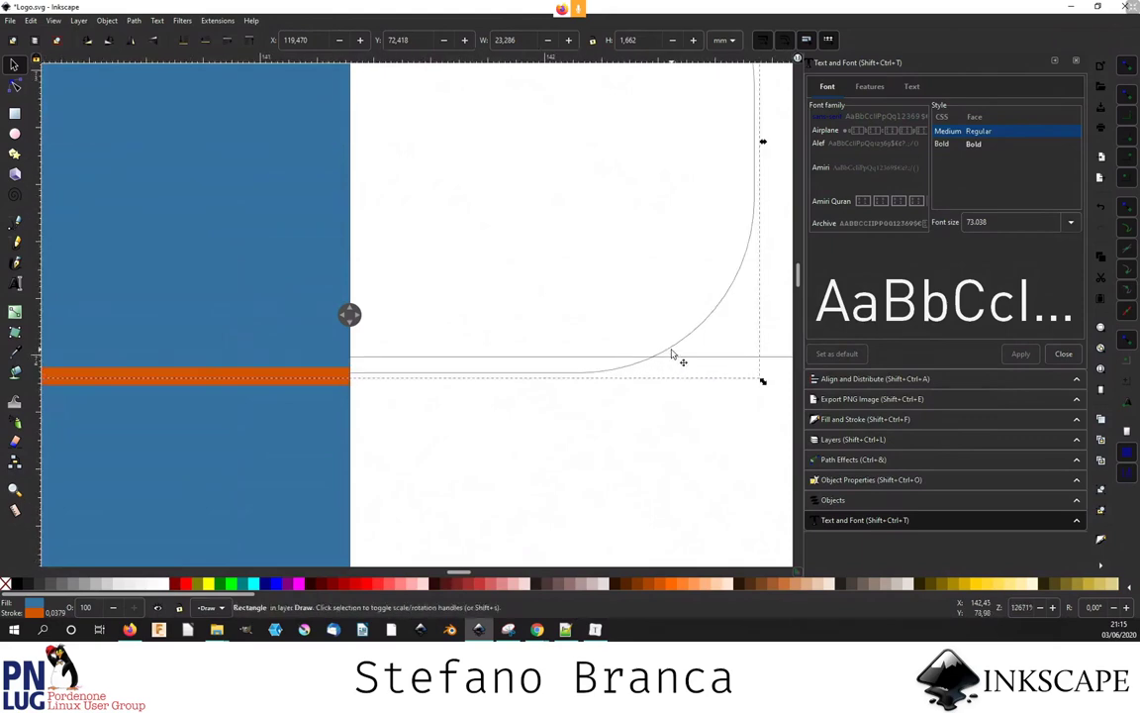
{"action": "scroll", "coordinate": [674, 353], "scroll_direction": "up", "scroll_amount": 2, "text": "ctrl"}
{"action": "left_click_drag", "start_coordinate": [674, 353], "coordinate": [689, 332]}
{"action": "scroll", "coordinate": [643, 426], "scroll_direction": "down", "scroll_amount": 4, "text": "ctrl"}
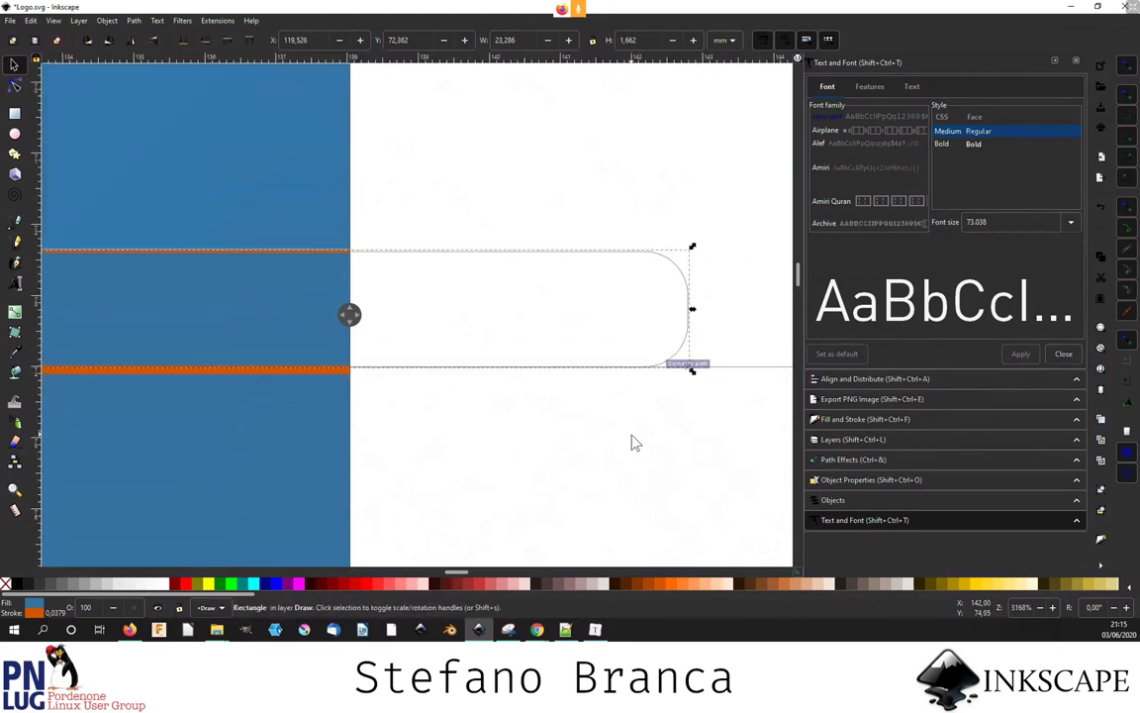
{"action": "scroll", "coordinate": [515, 376], "scroll_direction": "down", "scroll_amount": 3, "text": "ctrl"}
{"action": "scroll", "coordinate": [267, 351], "scroll_direction": "down", "scroll_amount": 2, "text": "ctrl"}
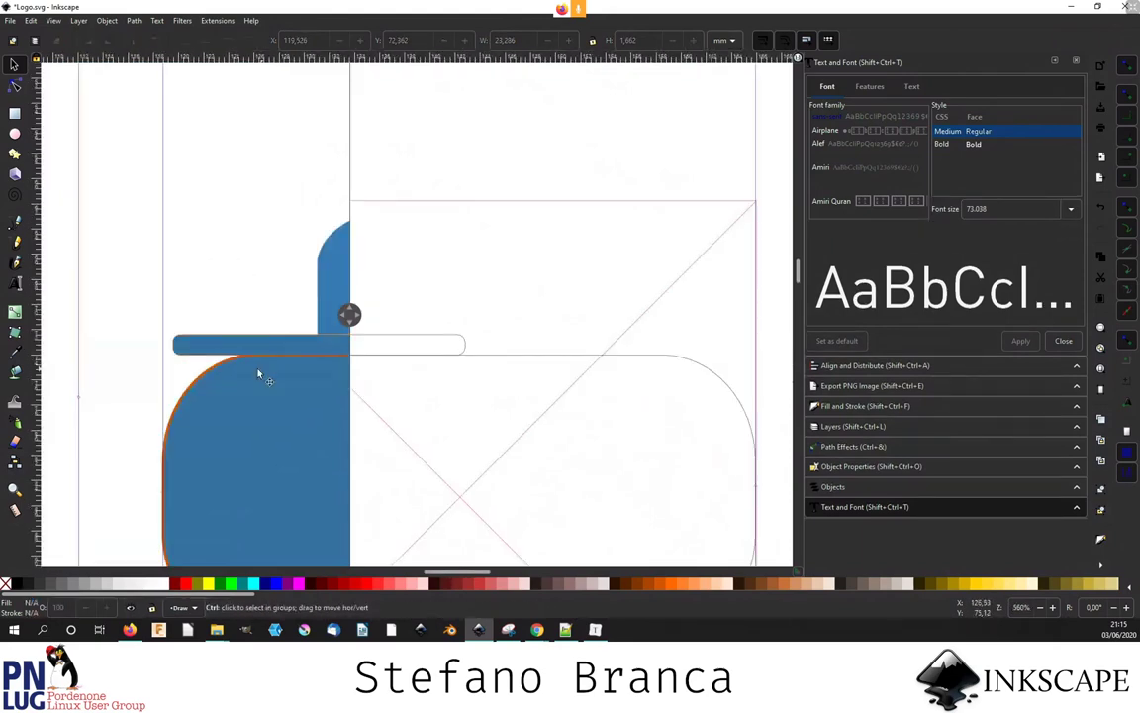
{"action": "scroll", "coordinate": [228, 317], "scroll_direction": "up", "scroll_amount": 5, "text": "ctrl"}
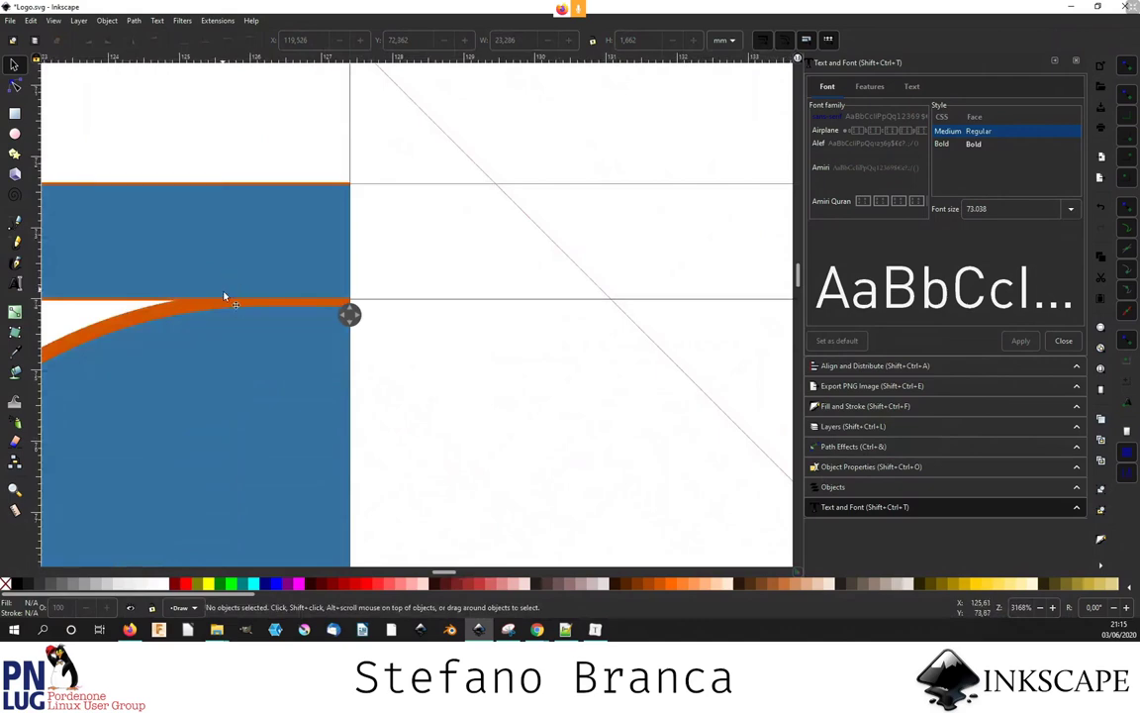
{"action": "scroll", "coordinate": [229, 300], "scroll_direction": "down", "scroll_amount": 2, "text": "ctrl"}
{"action": "scroll", "coordinate": [229, 311], "scroll_direction": "down", "scroll_amount": 3, "text": "ctrl"}
{"action": "scroll", "coordinate": [254, 331], "scroll_direction": "down", "scroll_amount": 2, "text": "ctrl"}
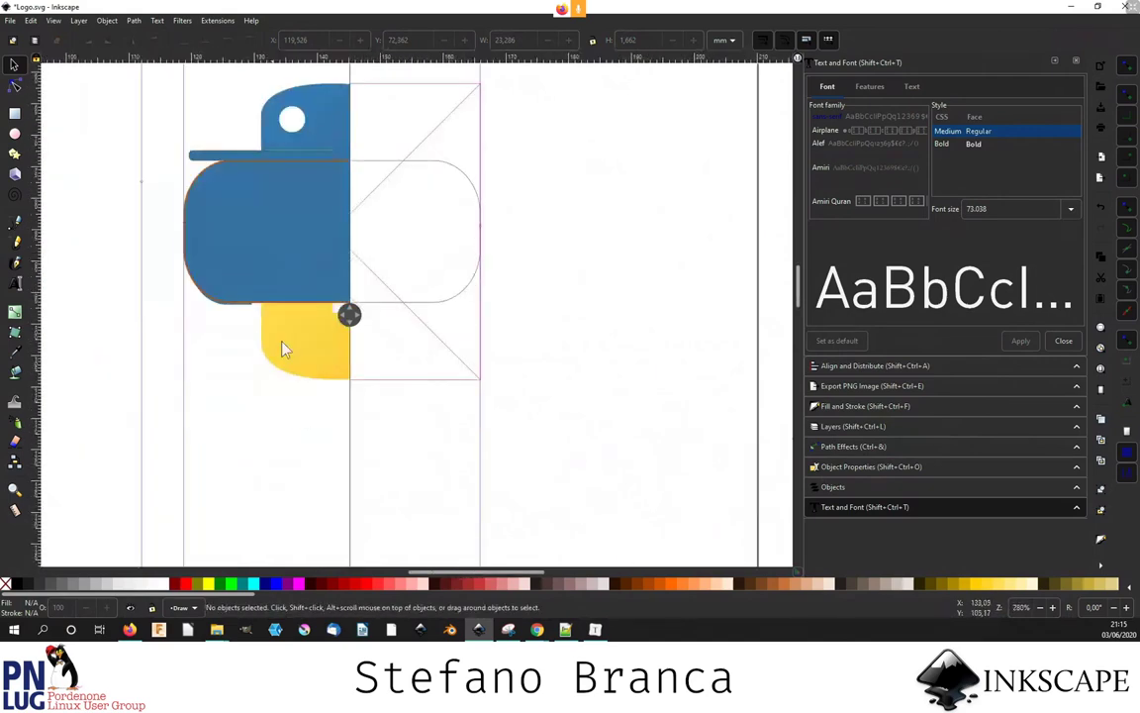
- End the split view, then rotate the thin bar and large rectangle together by 90° and centre them
{"action": "left_click_drag", "start_coordinate": [348, 315], "coordinate": [353, 321]}
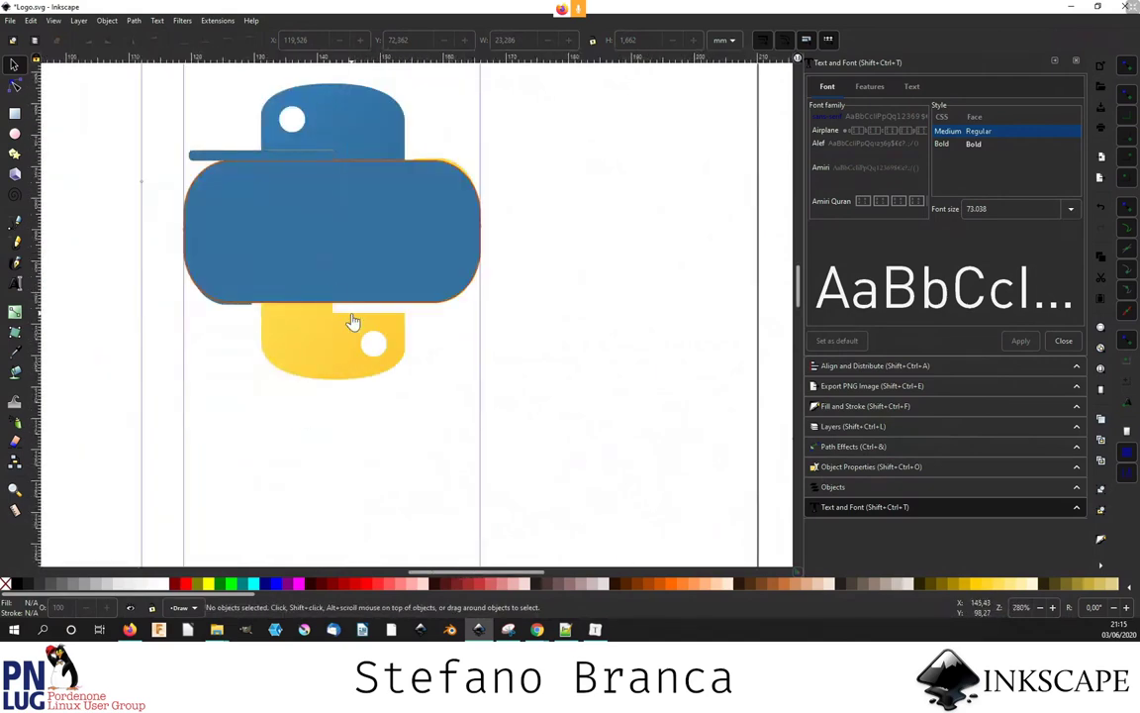
{"action": "scroll", "coordinate": [277, 306], "scroll_direction": "up", "scroll_amount": 5}
{"action": "scroll", "coordinate": [248, 351], "scroll_direction": "up", "scroll_amount": 1, "text": "ctrl"}
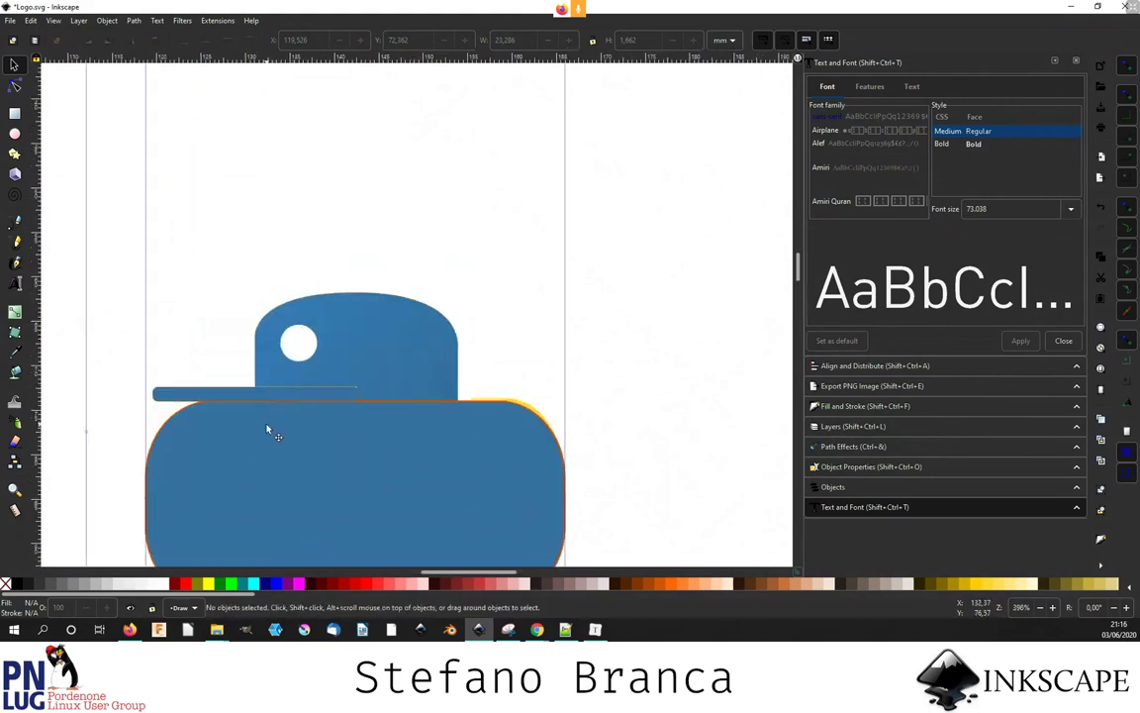
{"action": "scroll", "coordinate": [266, 428], "scroll_direction": "down", "scroll_amount": 3}
{"action": "left_click", "coordinate": [266, 327]}
{"action": "left_click", "coordinate": [211, 274], "text": "shift"}
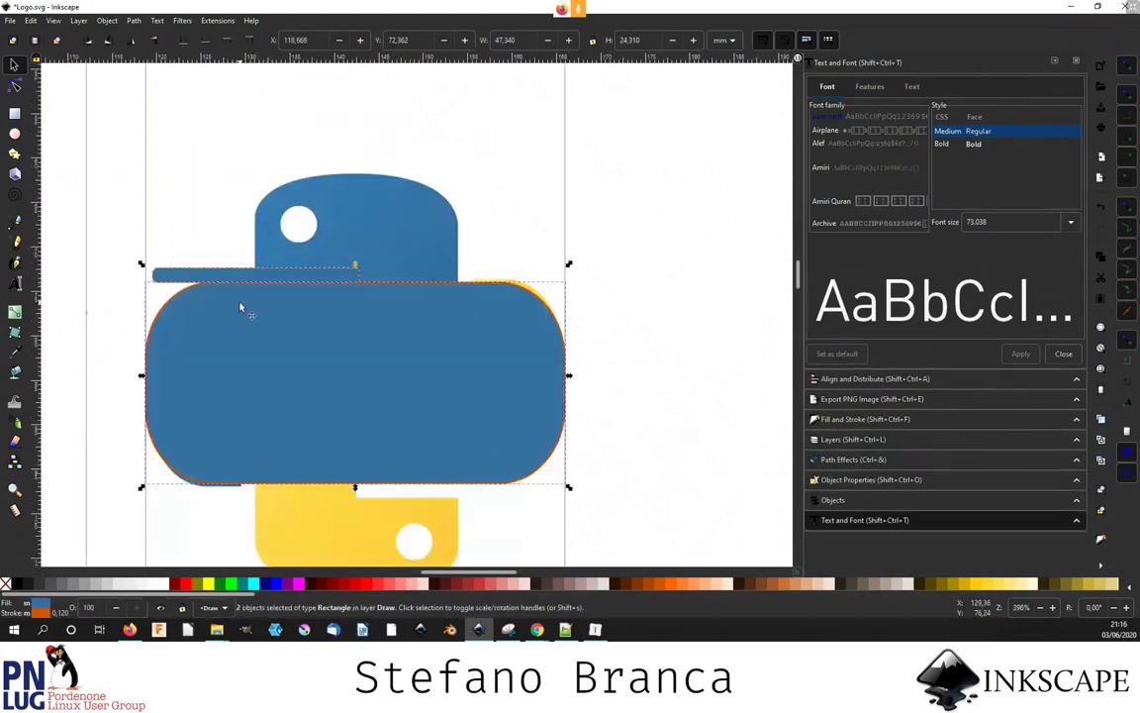
{"action": "key", "text": "ctrl"}
{"action": "left_click", "coordinate": [213, 336]}
{"action": "left_click_drag", "start_coordinate": [143, 269], "coordinate": [451, 217]}
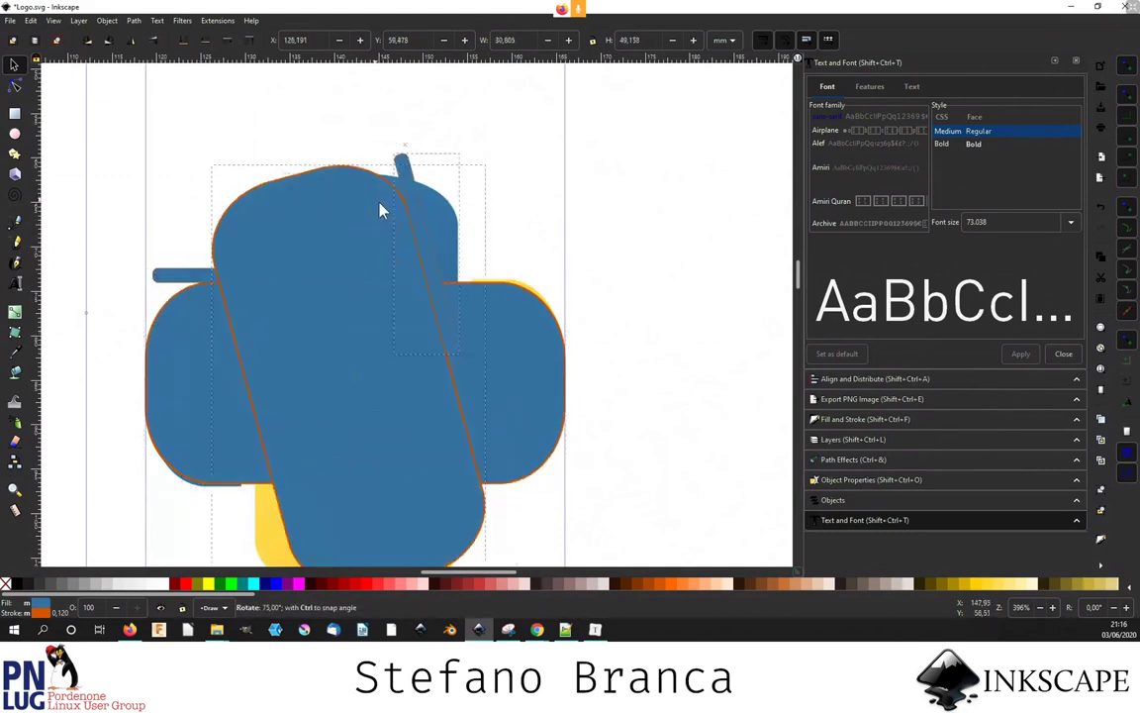
{"action": "scroll", "coordinate": [382, 428], "scroll_direction": "up", "scroll_amount": 1}
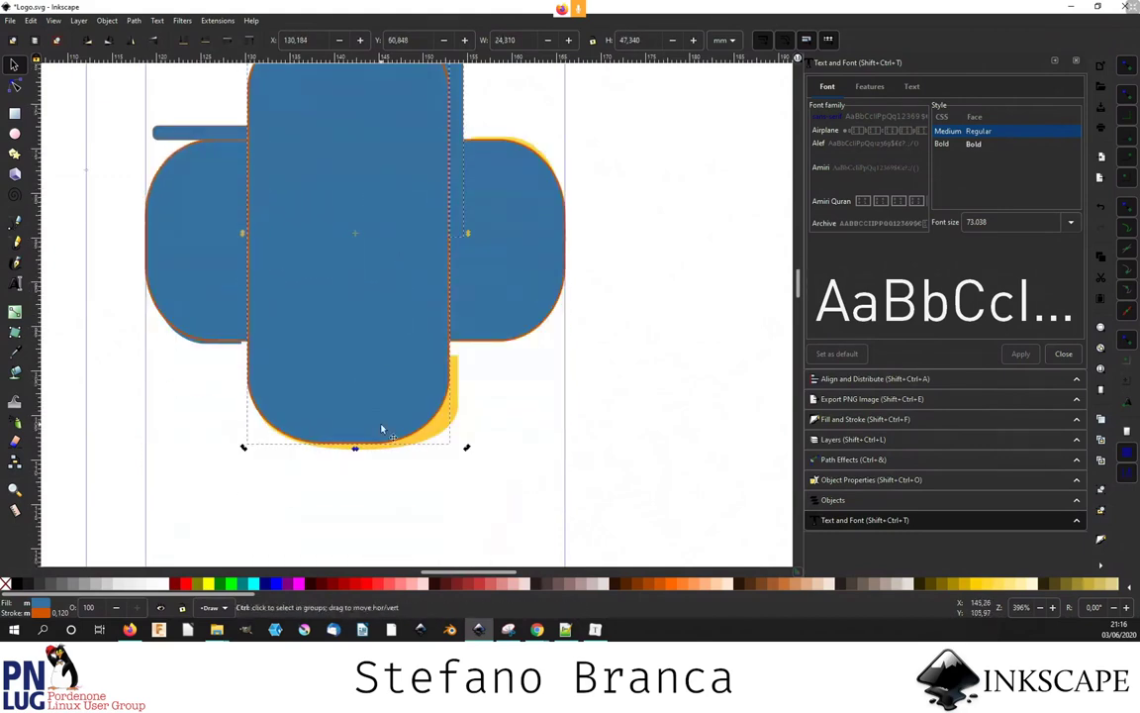
{"action": "left_click_drag", "start_coordinate": [382, 423], "coordinate": [398, 432]}
{"action": "scroll", "coordinate": [397, 428], "scroll_direction": "down", "scroll_amount": 2}
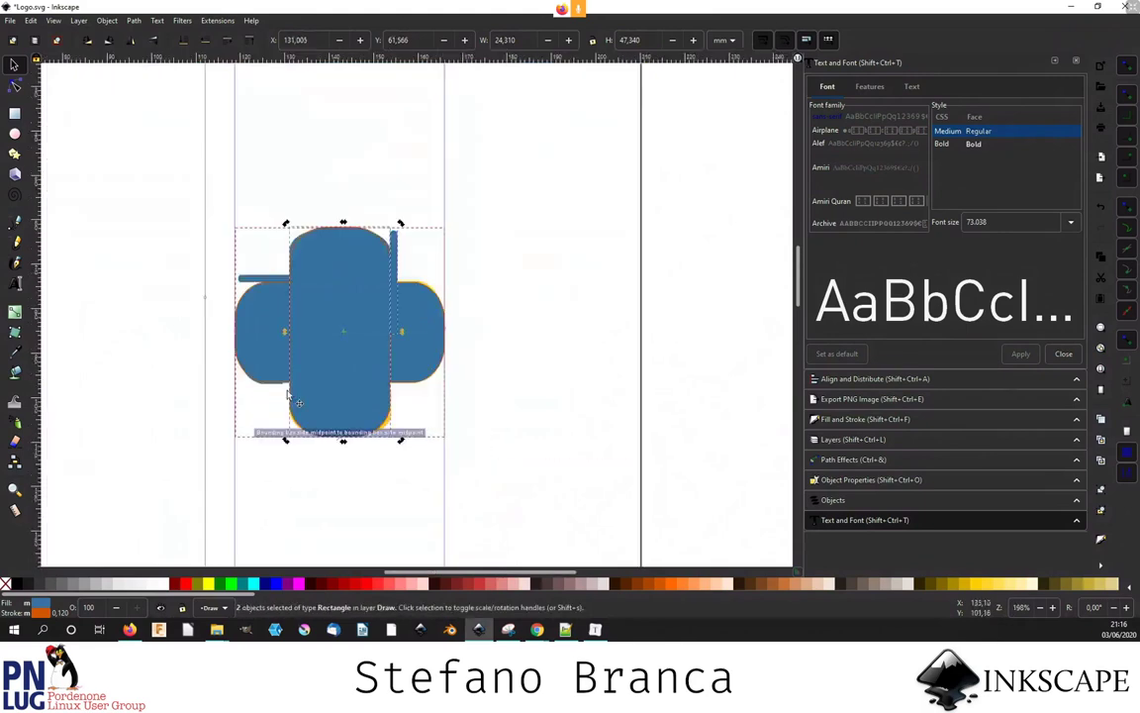
- Move the thin bar to the lower part and add a vertical centre guide, sliding the bar to it
{"action": "left_click", "coordinate": [227, 317]}
{"action": "left_click", "coordinate": [278, 241]}
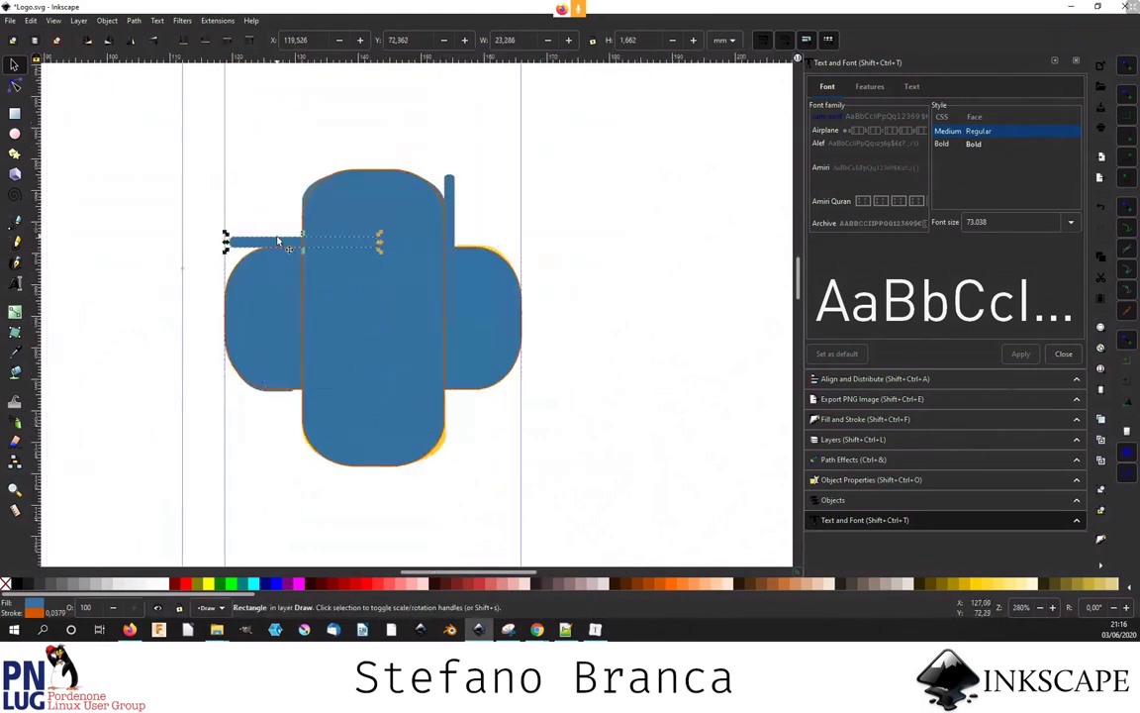
{"action": "left_click_drag", "start_coordinate": [276, 240], "coordinate": [414, 396]}
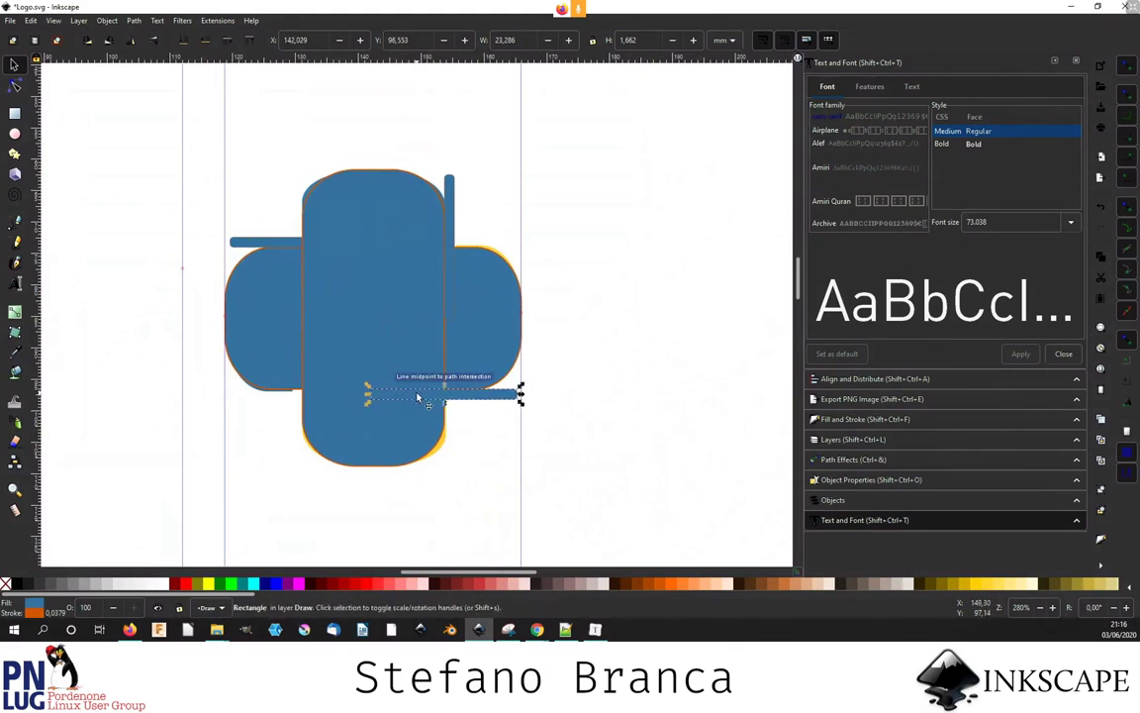
{"action": "scroll", "coordinate": [413, 410], "scroll_direction": "up", "scroll_amount": 1}
{"action": "key", "text": "ctrl+KP_6"}
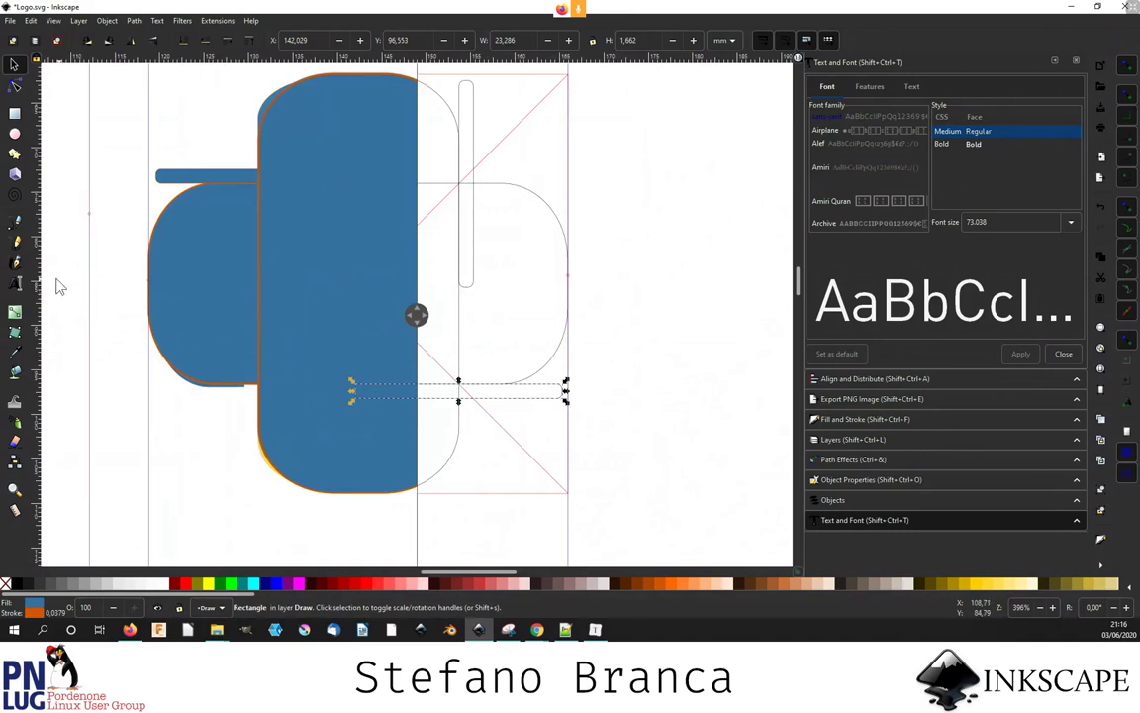
{"action": "left_click_drag", "start_coordinate": [38, 246], "coordinate": [356, 498]}
{"action": "scroll", "coordinate": [376, 427], "scroll_direction": "up", "scroll_amount": 2}
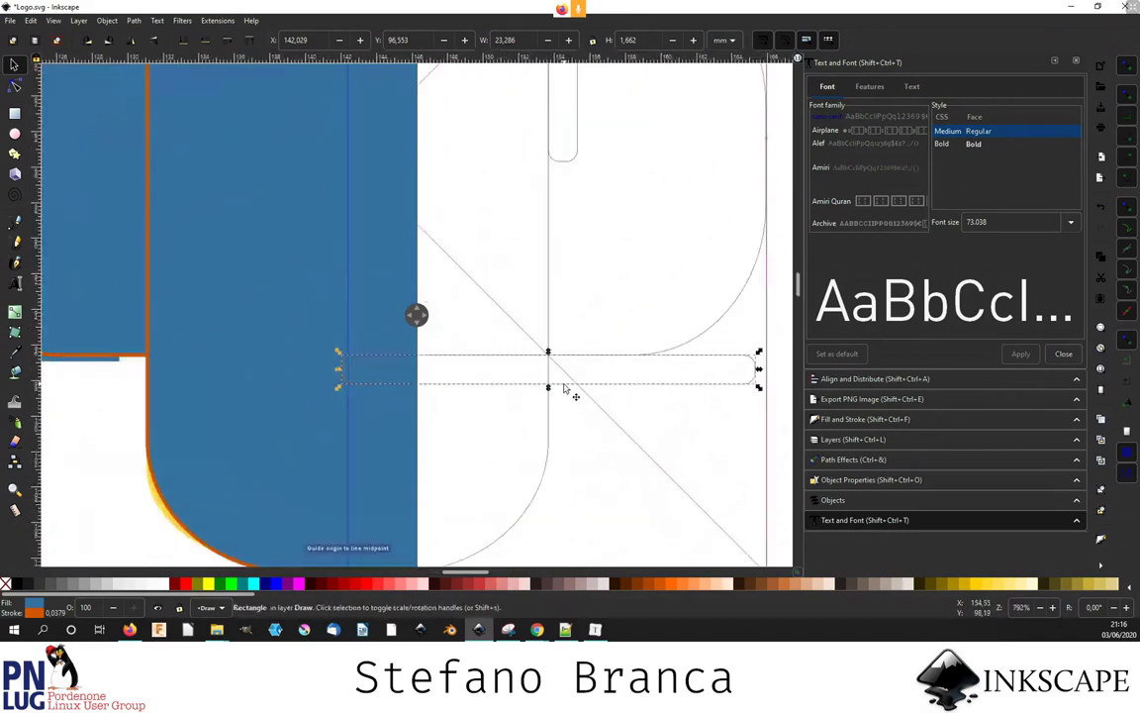
{"action": "left_click_drag", "start_coordinate": [560, 386], "coordinate": [645, 392]}
{"action": "key", "text": "minus"}
{"action": "key", "text": "minus"}
{"action": "key", "text": "minus"}
{"action": "key", "text": "Escape"}
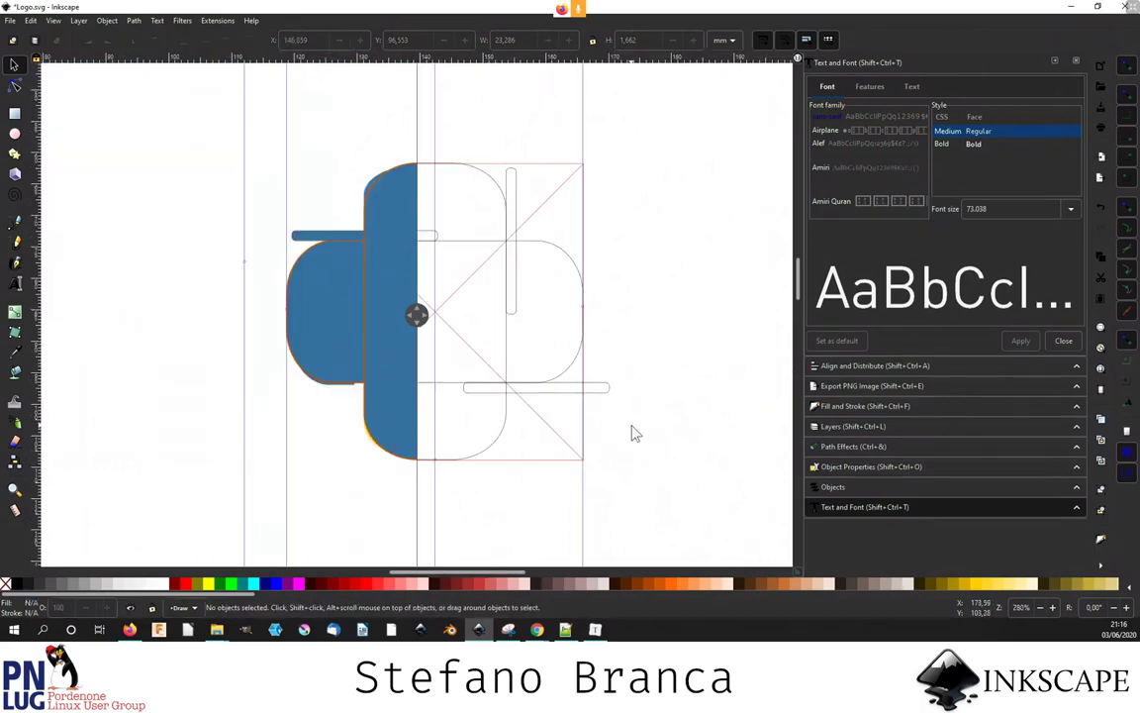
- Delete the thin vertical bar and the tall central rounded shape
{"action": "left_click", "coordinate": [383, 193]}
{"action": "left_click", "coordinate": [511, 178]}
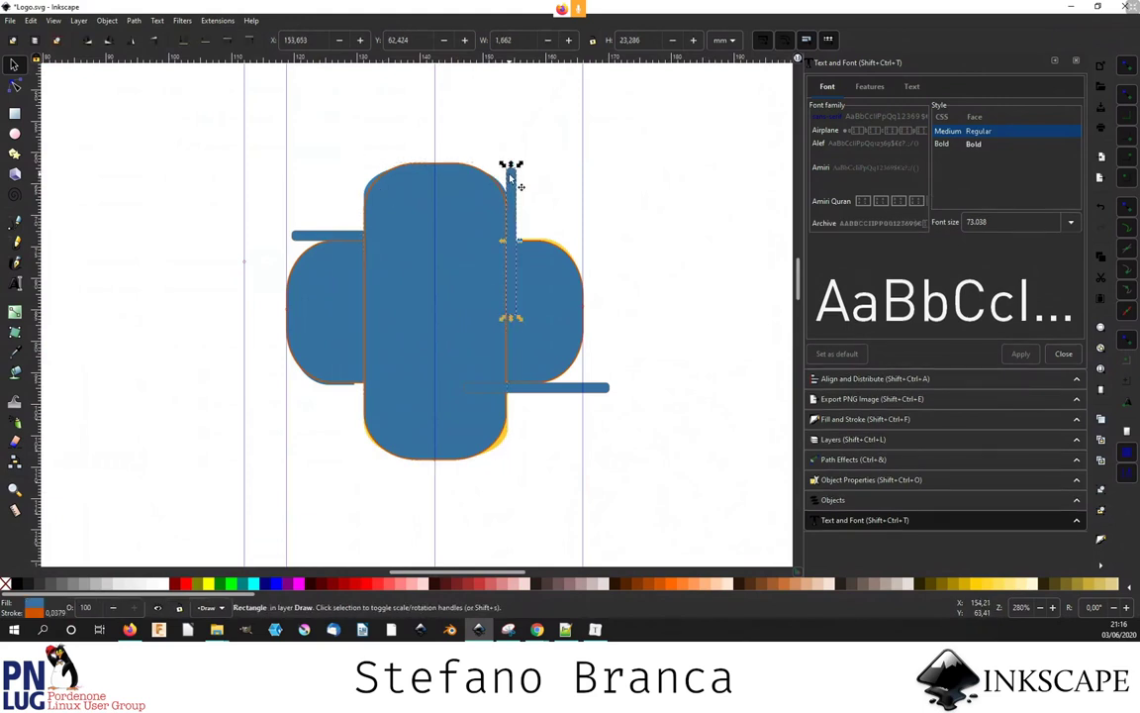
{"action": "key", "text": "Delete"}
{"action": "left_click", "coordinate": [472, 196]}
{"action": "key", "text": "Delete"}
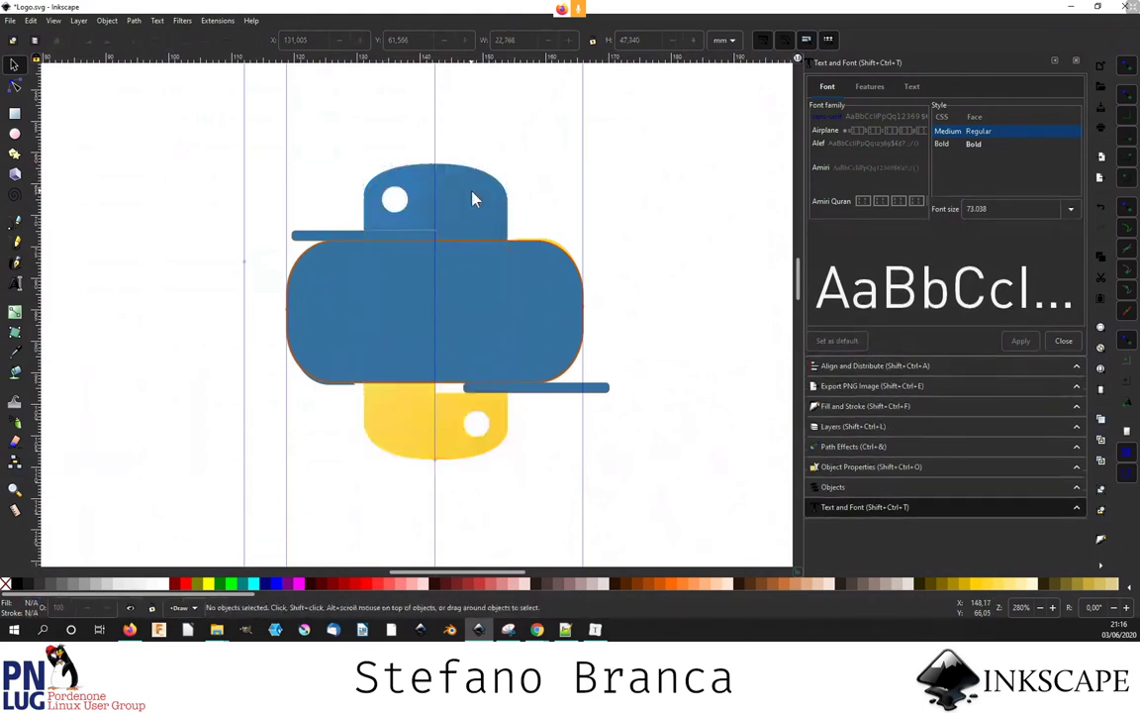
{"action": "left_click", "coordinate": [387, 301]}
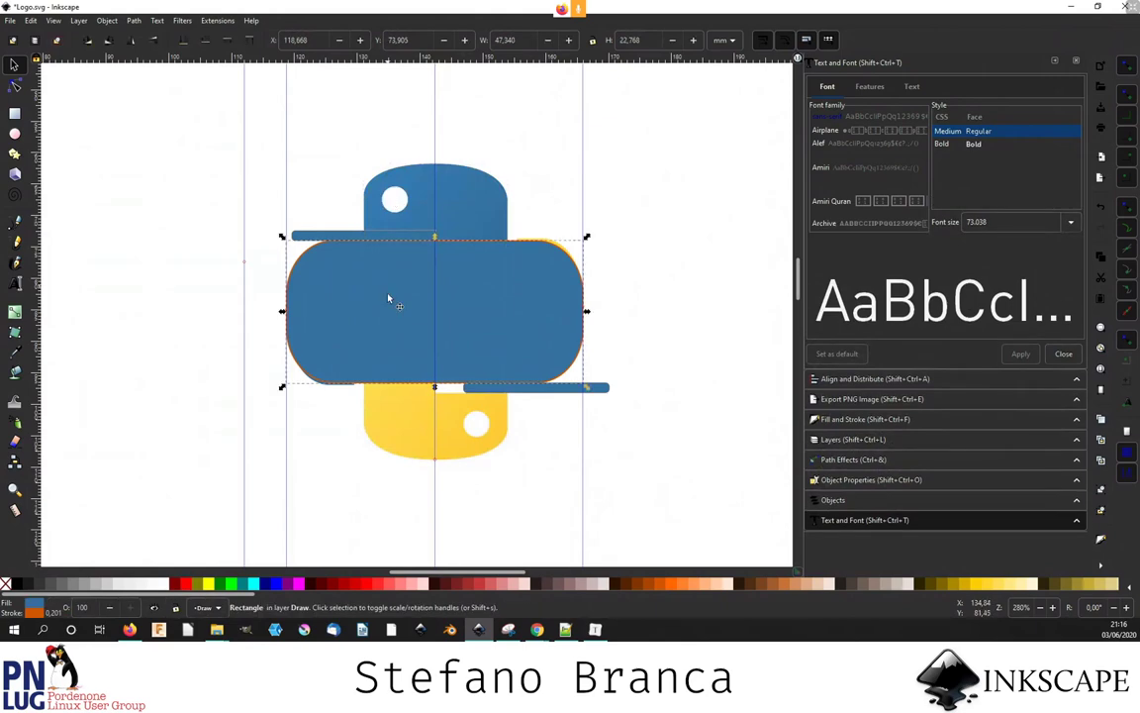
- Snap the ends of both the lower and upper thin bars to the vertical centre guide
{"action": "scroll", "coordinate": [458, 394], "scroll_direction": "up", "scroll_amount": 1, "text": "ctrl"}
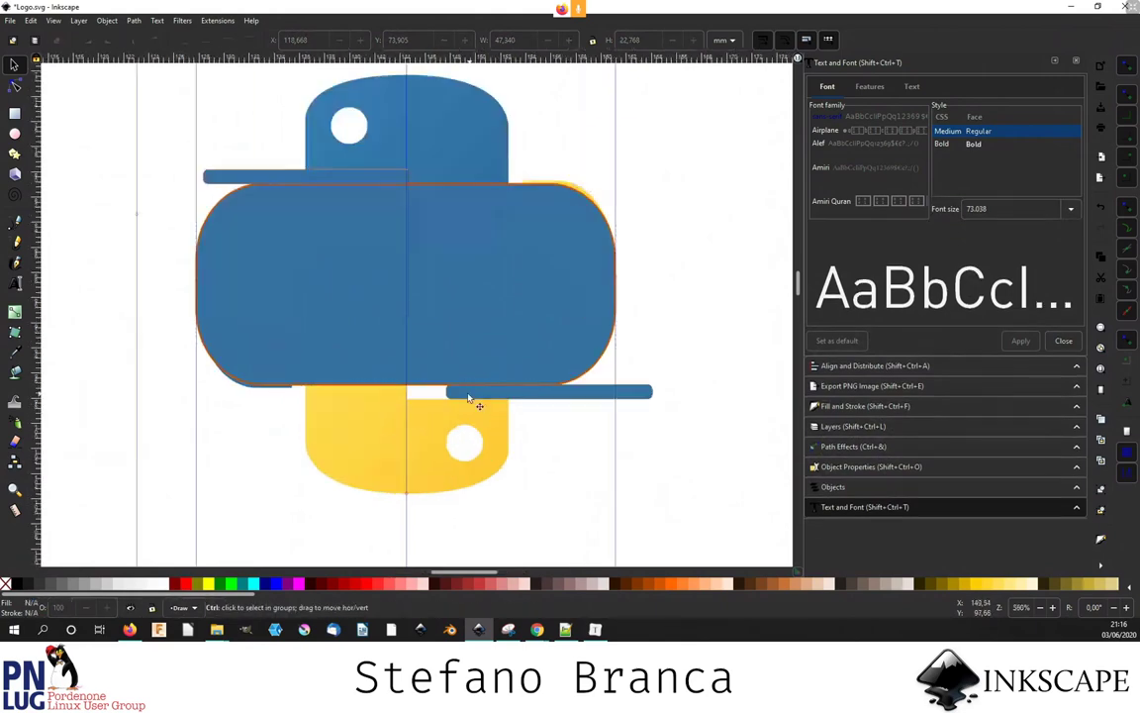
{"action": "scroll", "coordinate": [445, 394], "scroll_direction": "up", "scroll_amount": 1, "text": "ctrl"}
{"action": "left_click_drag", "start_coordinate": [445, 394], "coordinate": [408, 397]}
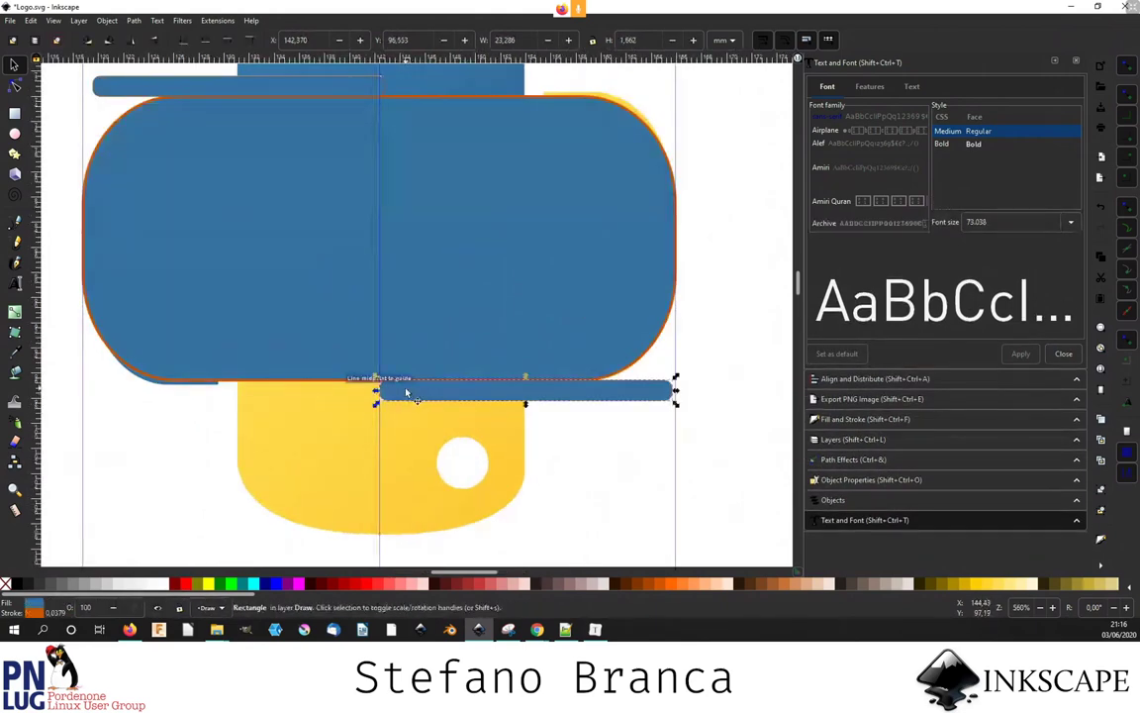
{"action": "scroll", "coordinate": [407, 397], "scroll_direction": "down", "scroll_amount": 2, "text": "ctrl"}
{"action": "scroll", "coordinate": [388, 243], "scroll_direction": "up", "scroll_amount": 3, "text": "ctrl"}
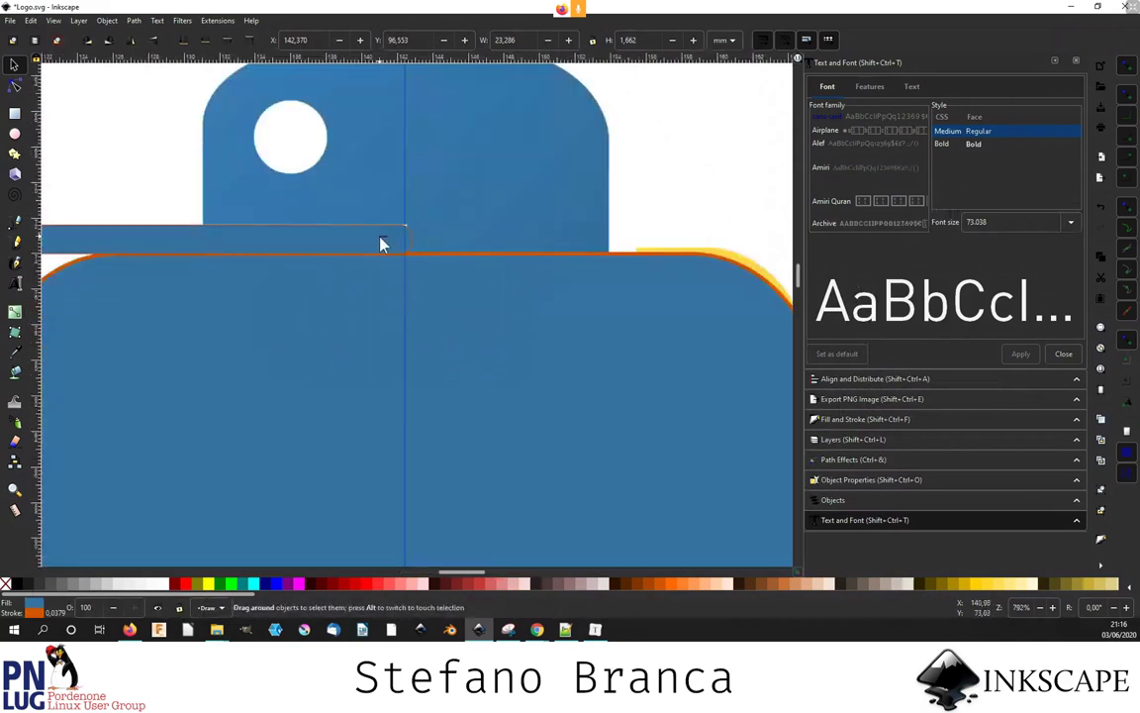
{"action": "left_click_drag", "start_coordinate": [384, 244], "coordinate": [377, 243]}
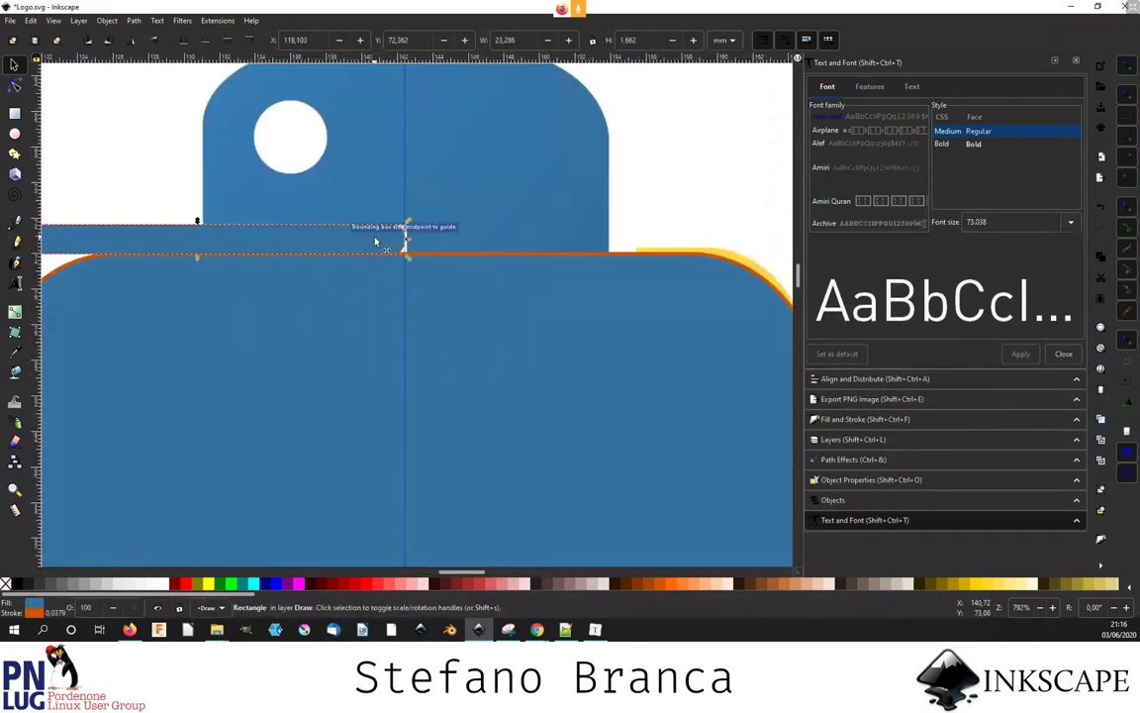
{"action": "scroll", "coordinate": [378, 245], "scroll_direction": "down", "scroll_amount": 3, "text": "ctrl"}
{"action": "left_click", "coordinate": [420, 389], "text": "shift"}
{"action": "scroll", "coordinate": [419, 389], "scroll_direction": "up", "scroll_amount": 1, "text": "ctrl"}
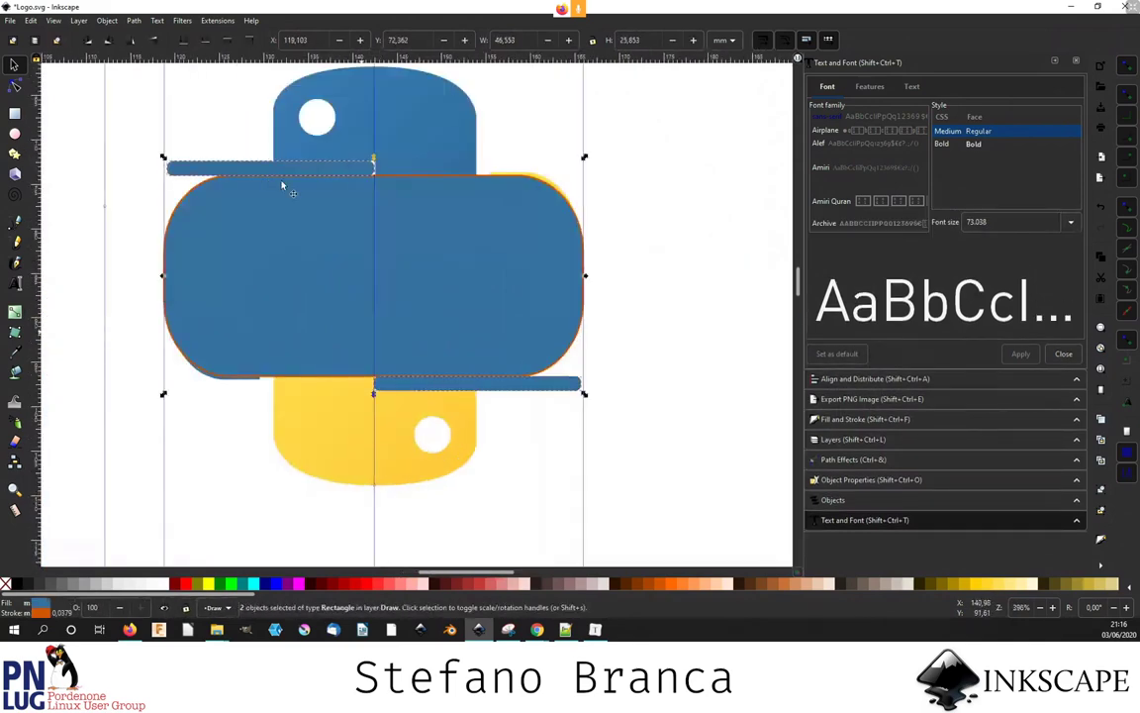
- Set the upper bar's vertical corner rounding Ry to 0 for square corners
{"action": "key", "text": "r"}
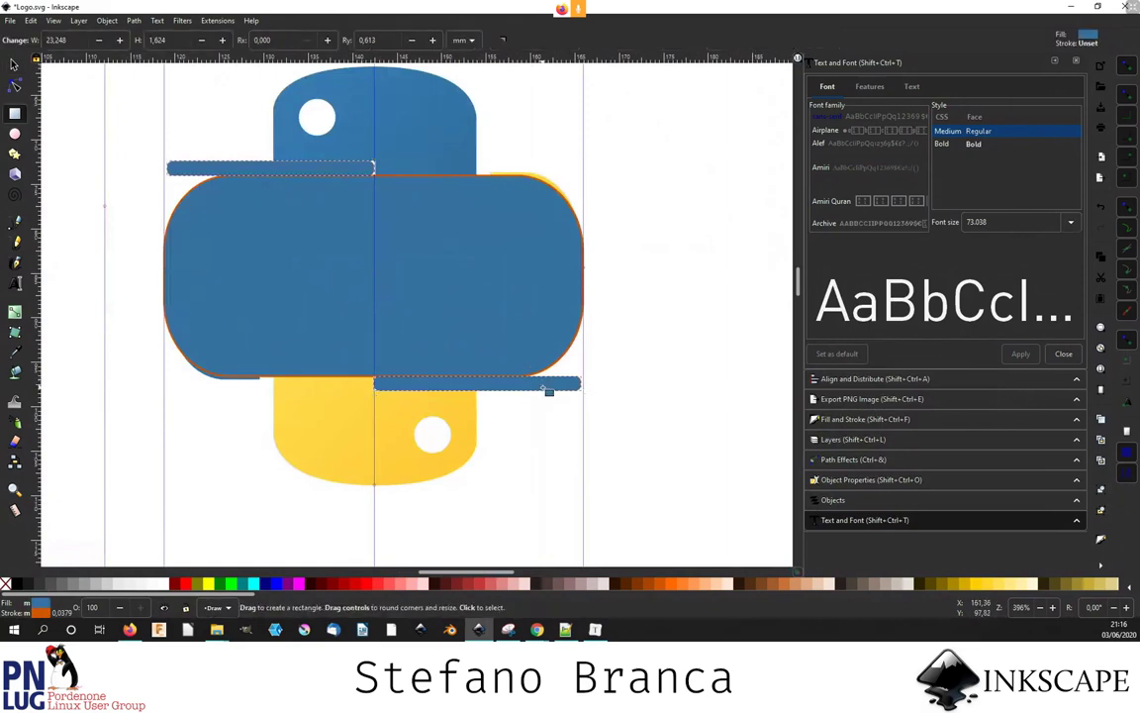
{"action": "triple_click", "coordinate": [367, 40]}
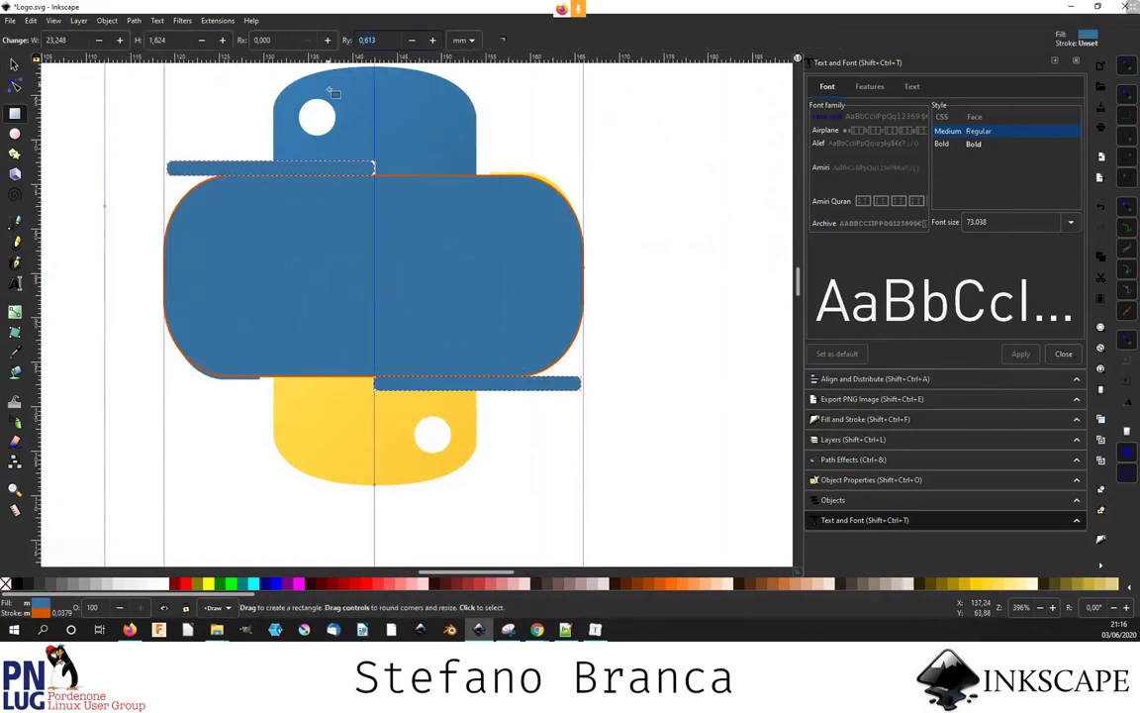
{"action": "type", "text": "0"}
{"action": "left_click", "coordinate": [229, 168]}
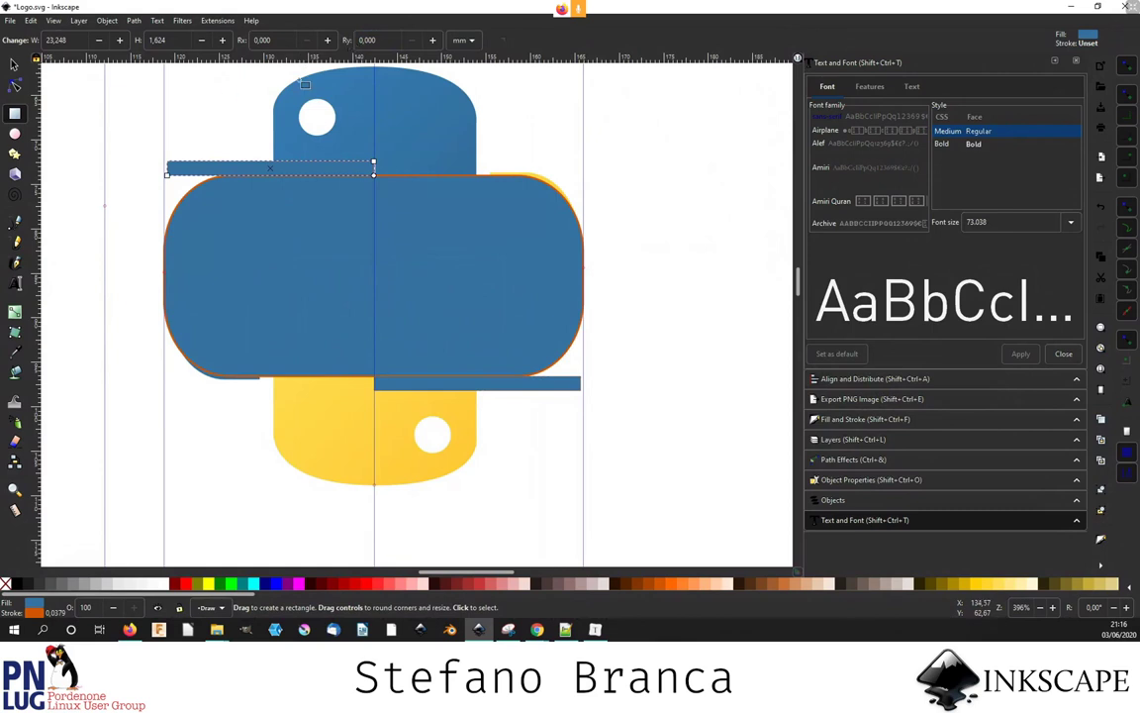
{"action": "left_click", "coordinate": [15, 64]}
{"action": "key", "text": "Escape"}
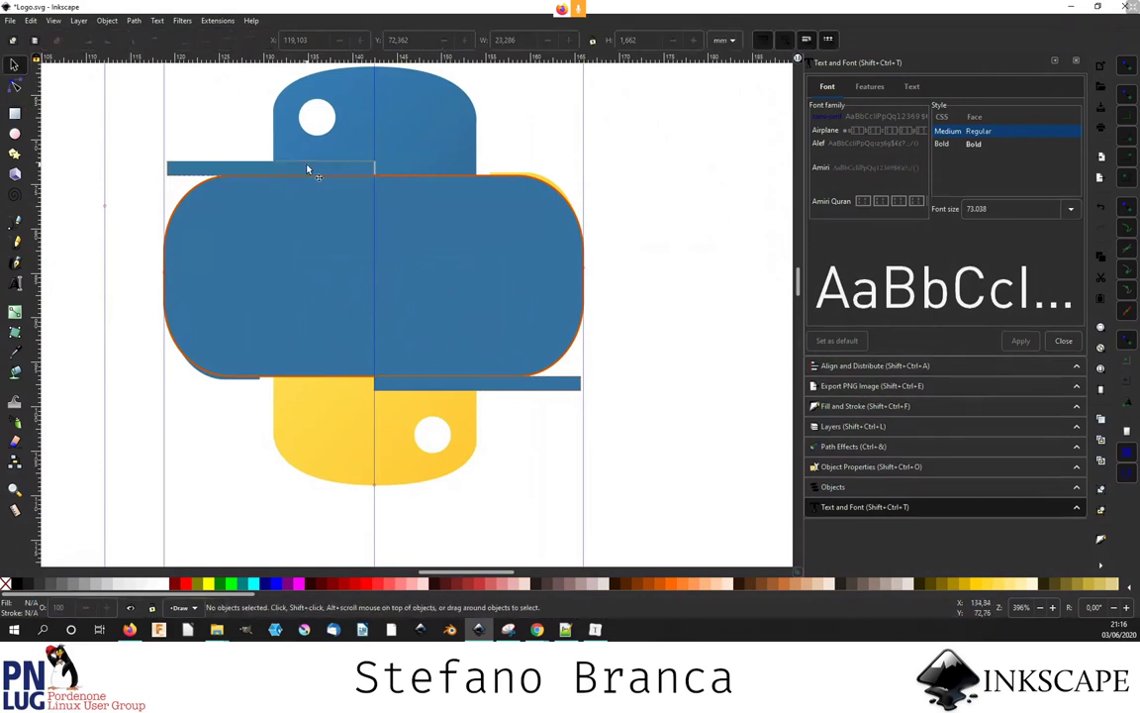
- Duplicate the horizontal rounded rectangle, rotate the copy 90°, and select both rectangles
{"action": "left_click", "coordinate": [306, 236]}
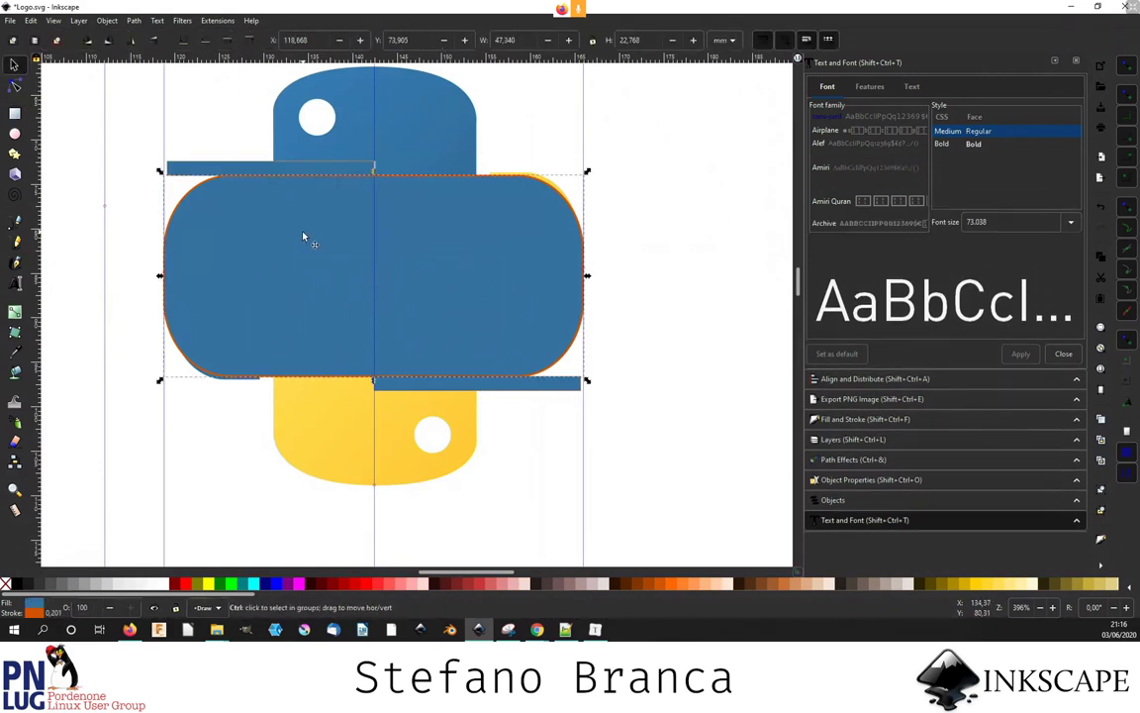
{"action": "key", "text": "ctrl+d"}
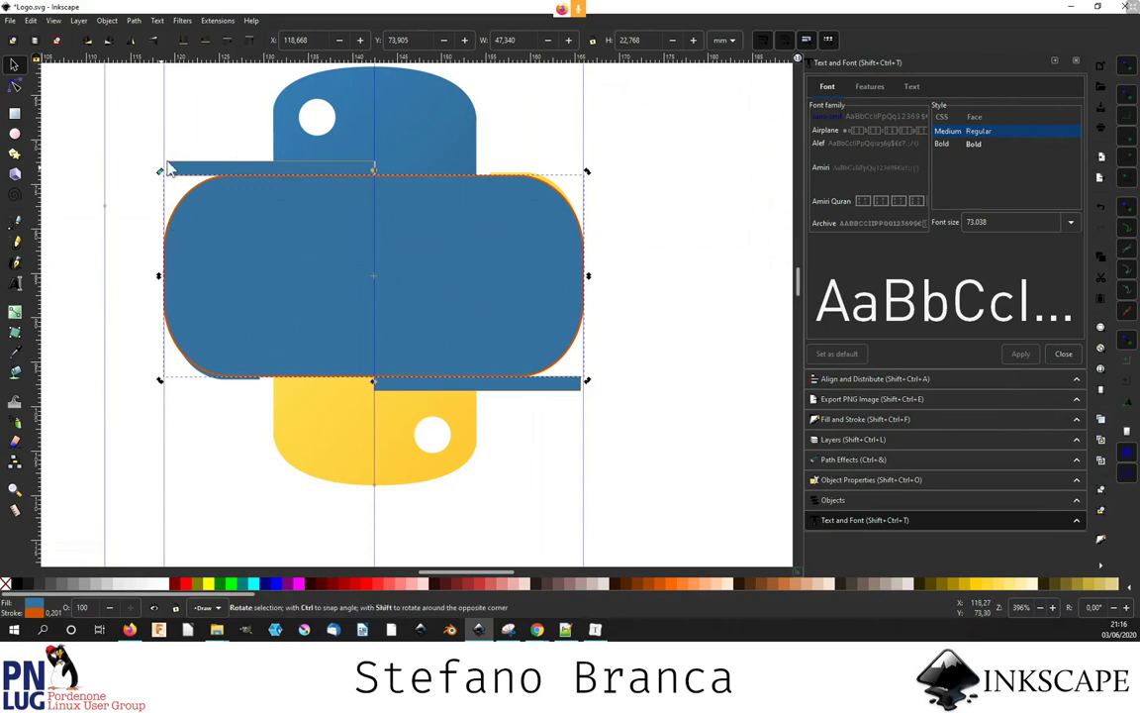
{"action": "key", "text": "ctrl+bracketright"}
{"action": "left_click", "coordinate": [579, 138]}
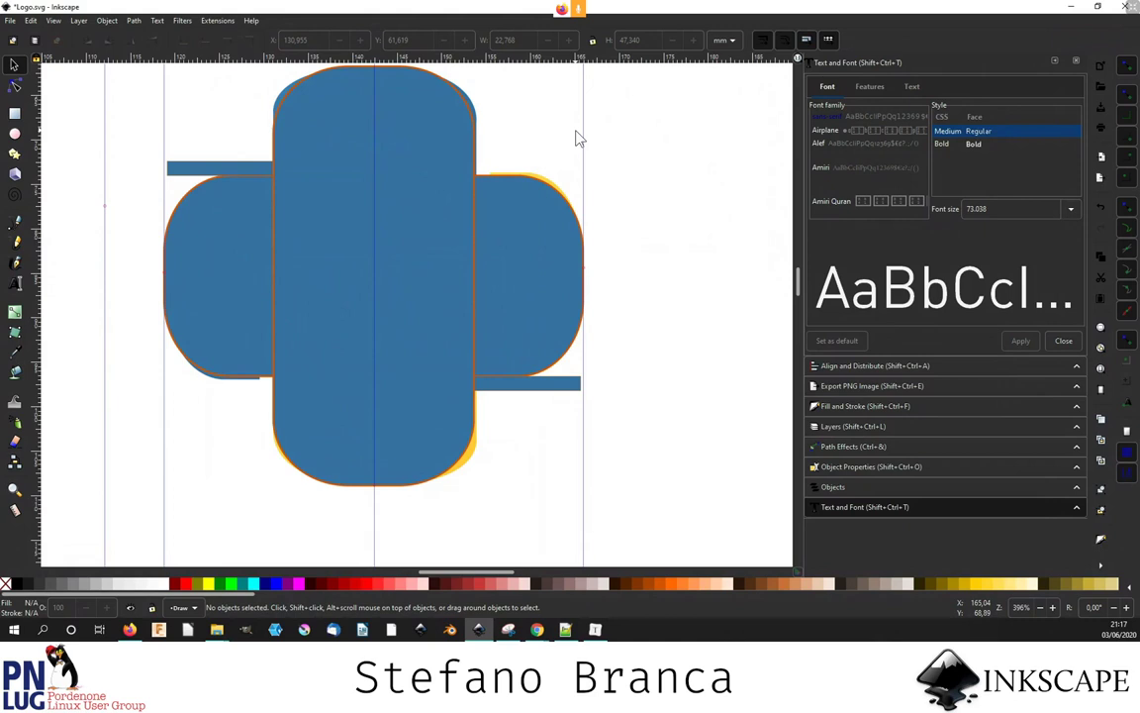
{"action": "scroll", "coordinate": [496, 228], "scroll_direction": "down", "scroll_amount": 1}
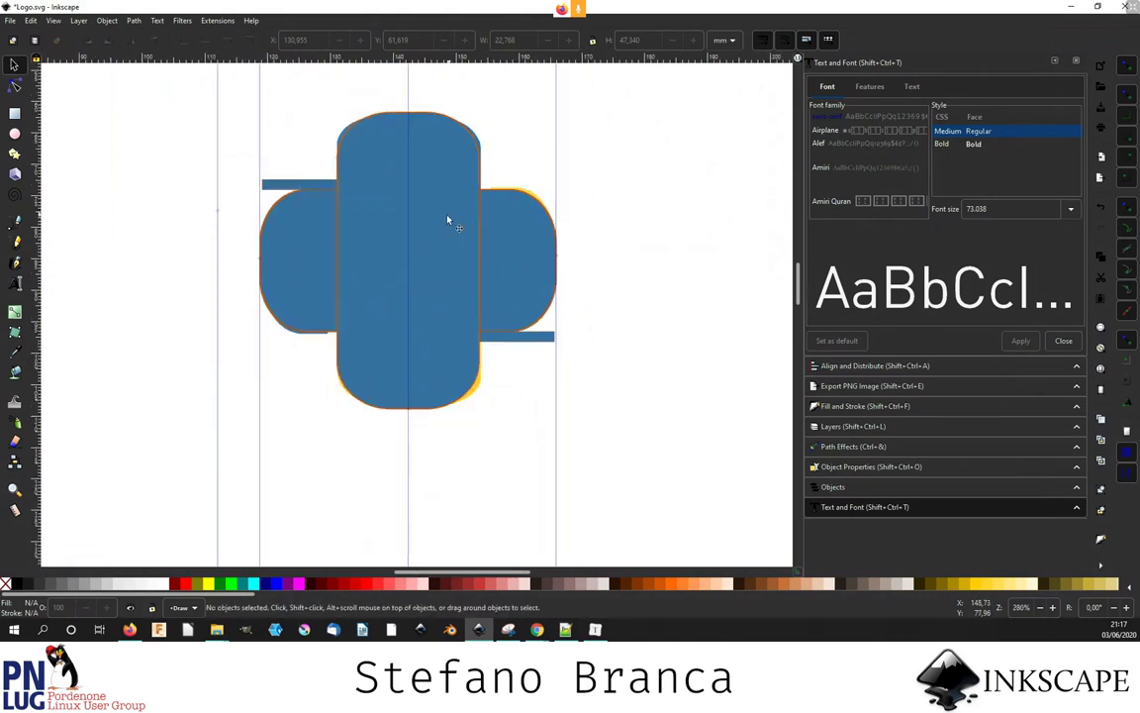
{"action": "scroll", "coordinate": [310, 258], "scroll_direction": "up", "scroll_amount": 1}
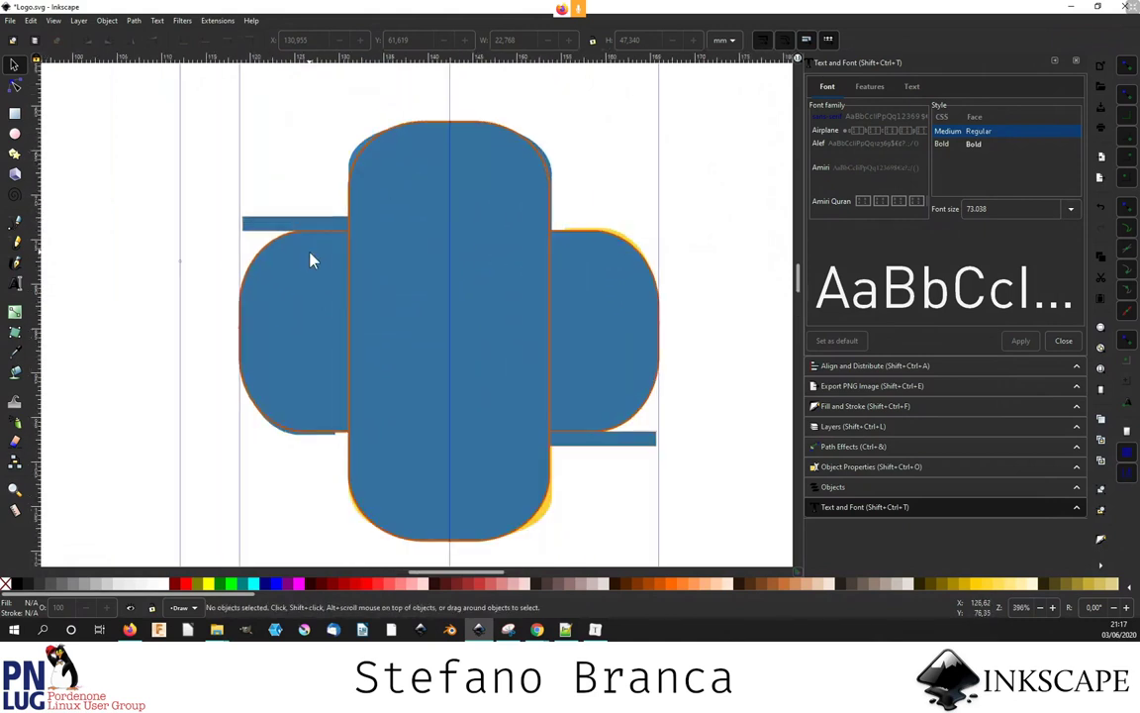
{"action": "left_click", "coordinate": [322, 228]}
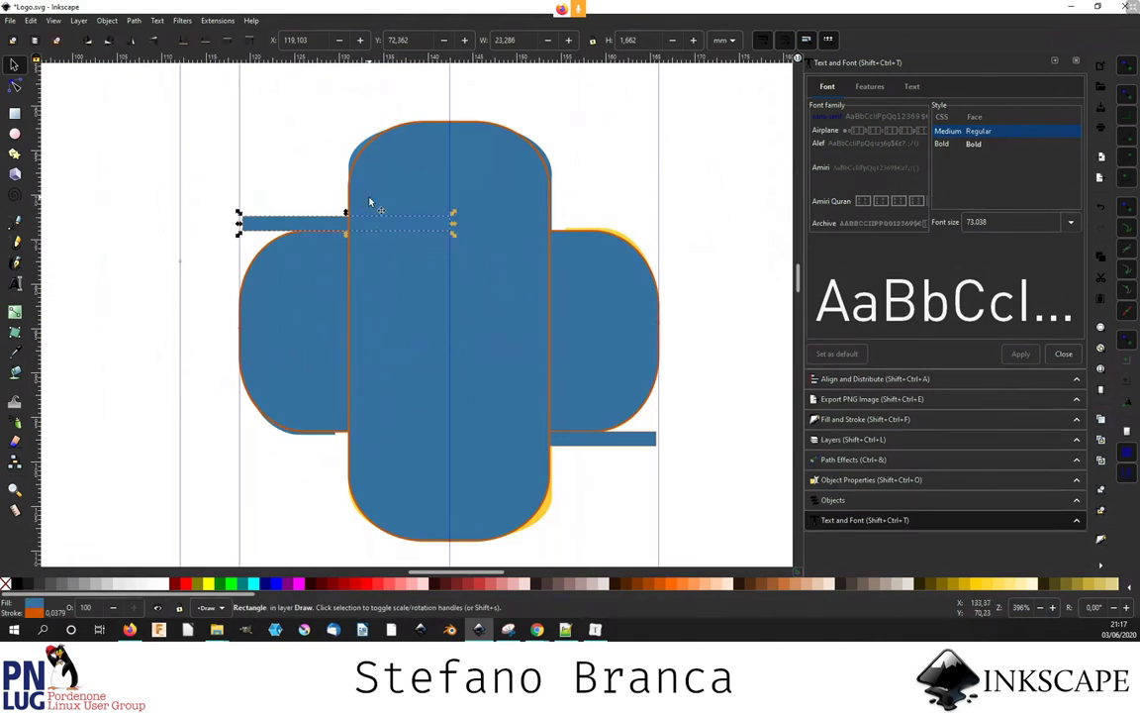
{"action": "left_click", "coordinate": [317, 272]}
{"action": "left_click", "coordinate": [387, 180], "text": "shift"}
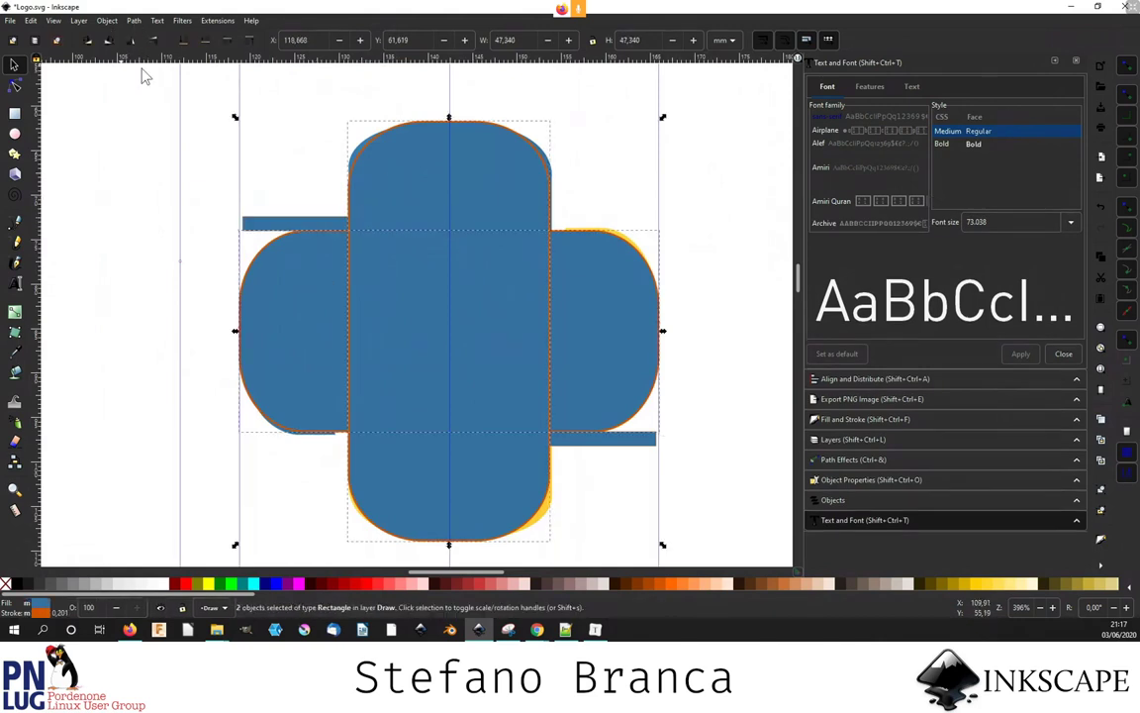
- Union the two crossed rounded rectangles into a single path
{"action": "left_click", "coordinate": [135, 24]}
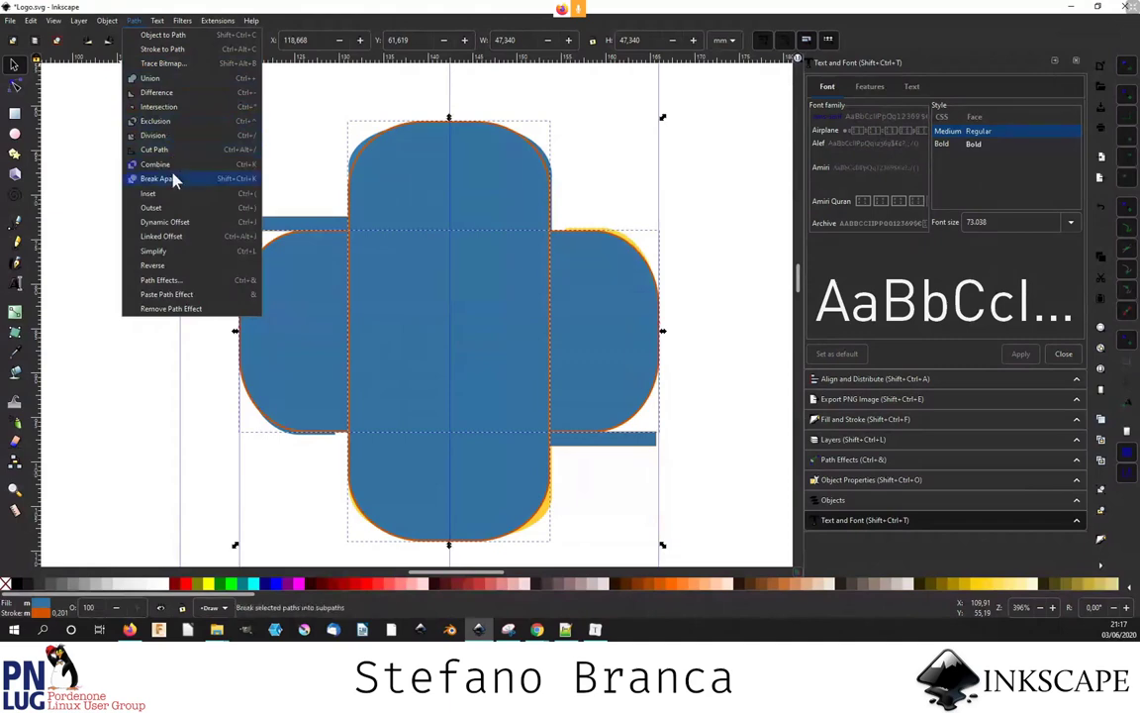
{"action": "left_click", "coordinate": [193, 79]}
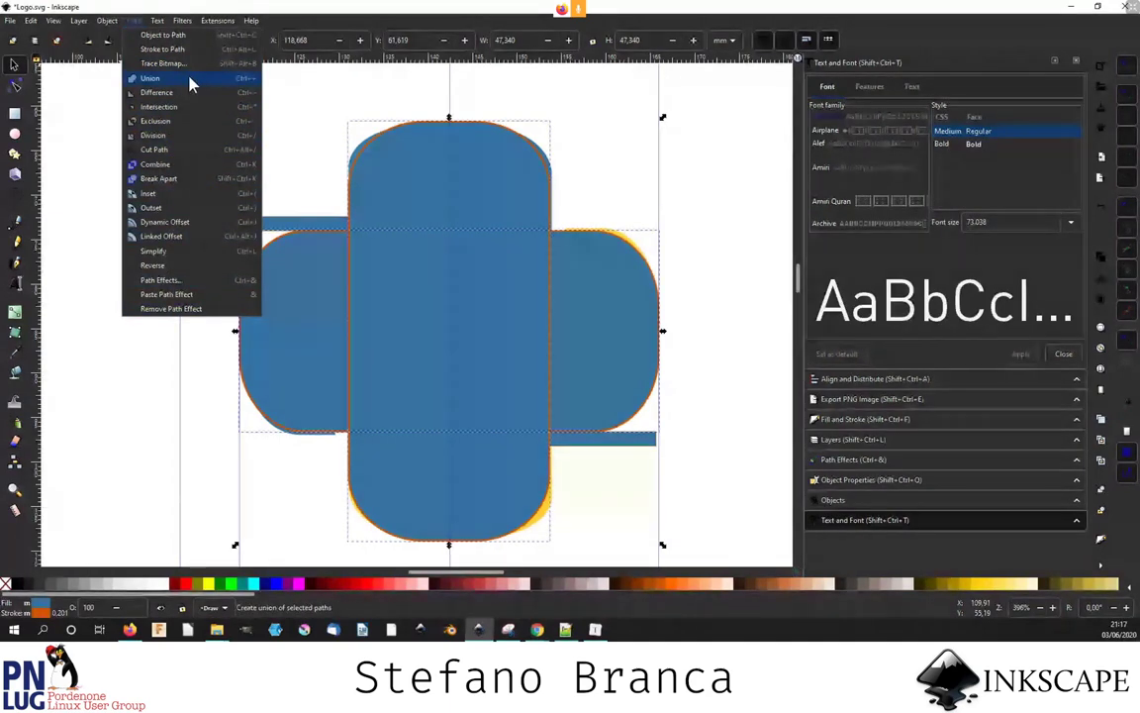
{"action": "left_click", "coordinate": [14, 88]}
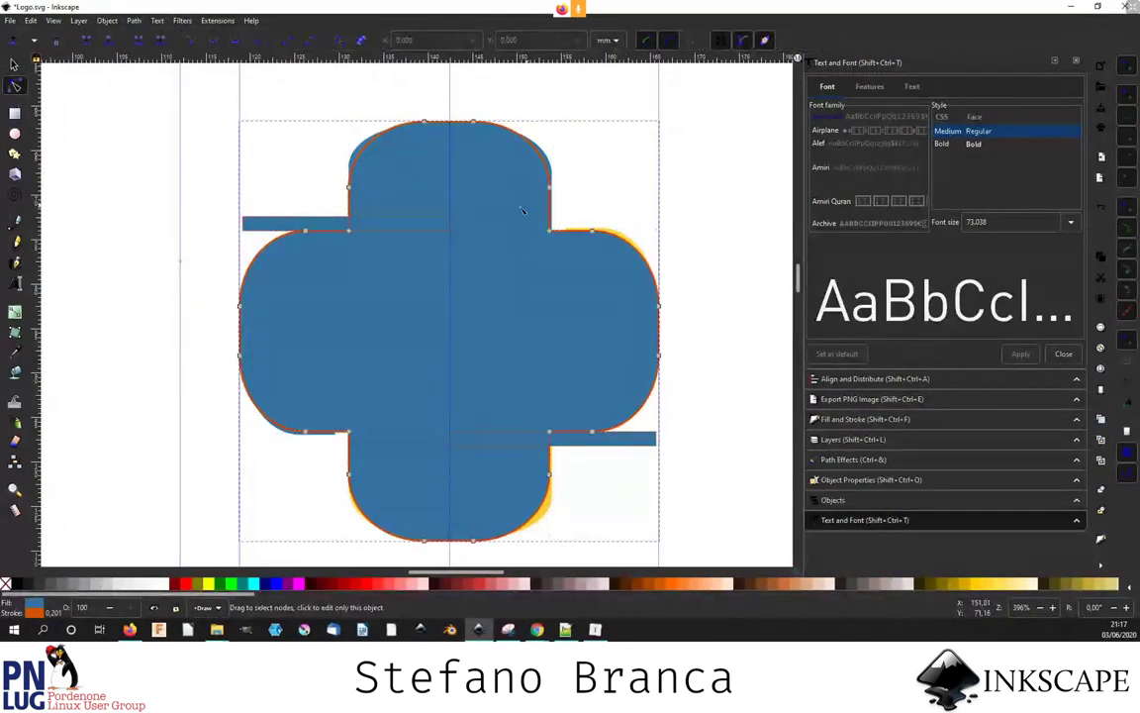
- Combine the two thin bars and cut them out of the merged shape with Difference, showing its fill settings
{"action": "left_click", "coordinate": [401, 224]}
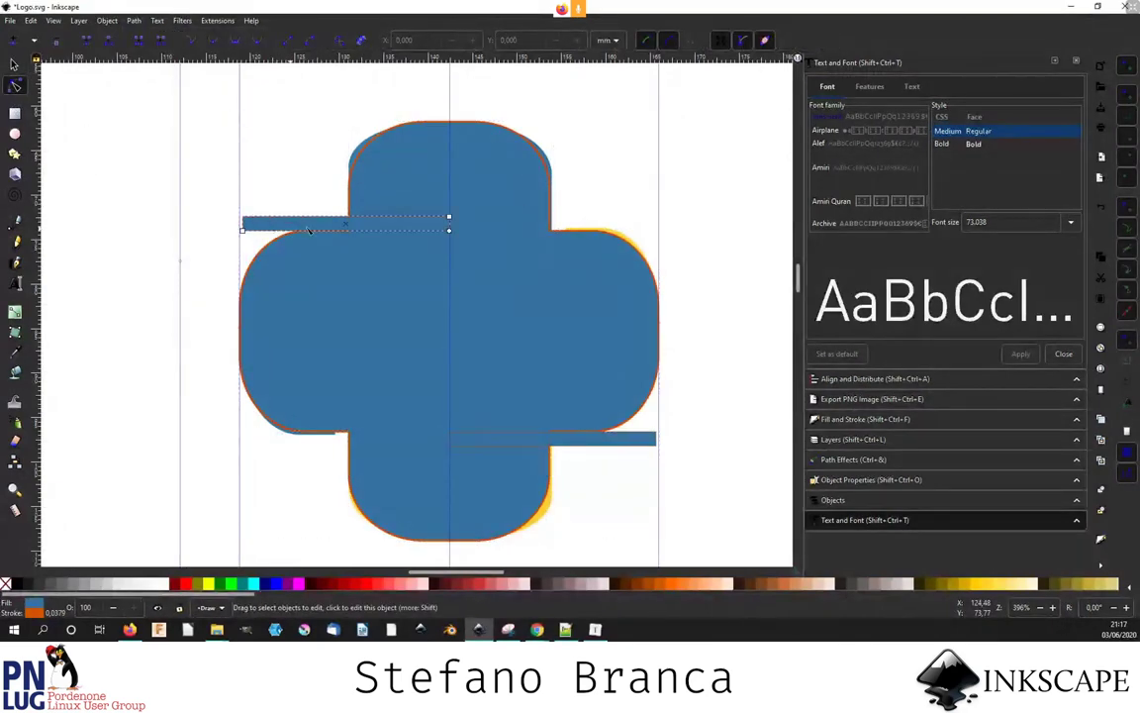
{"action": "left_click", "coordinate": [584, 439], "text": "shift"}
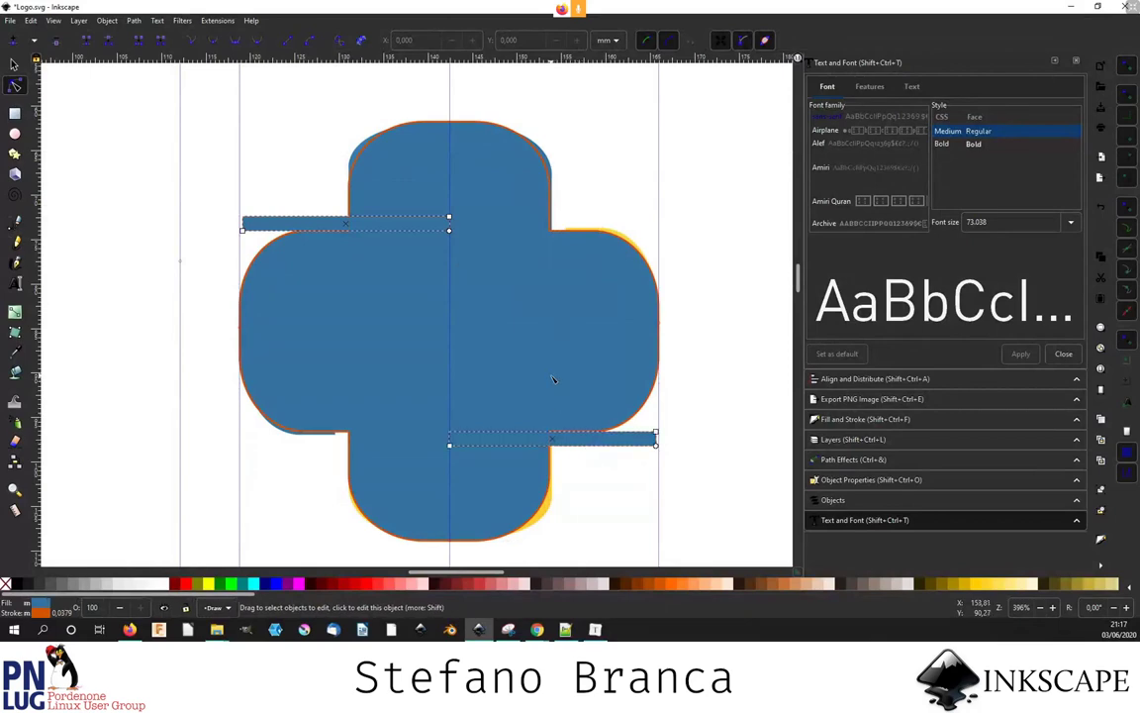
{"action": "key", "text": "ctrl+k"}
{"action": "left_click", "coordinate": [564, 379], "text": "shift"}
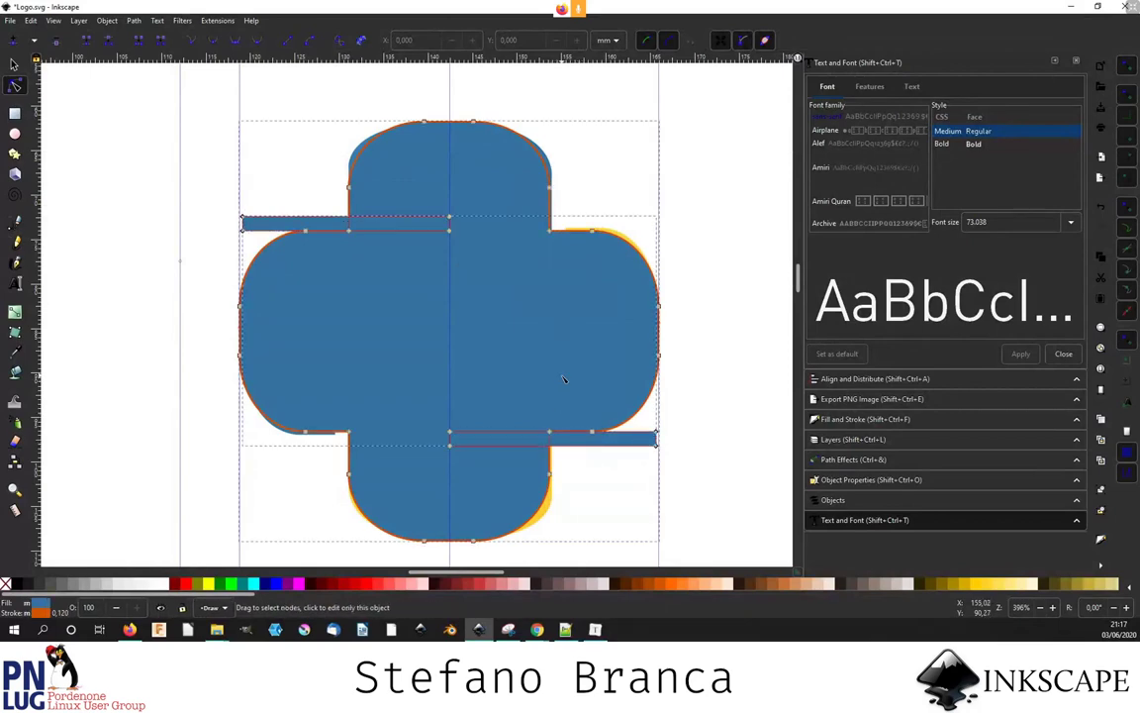
{"action": "key", "text": "ctrl+minus"}
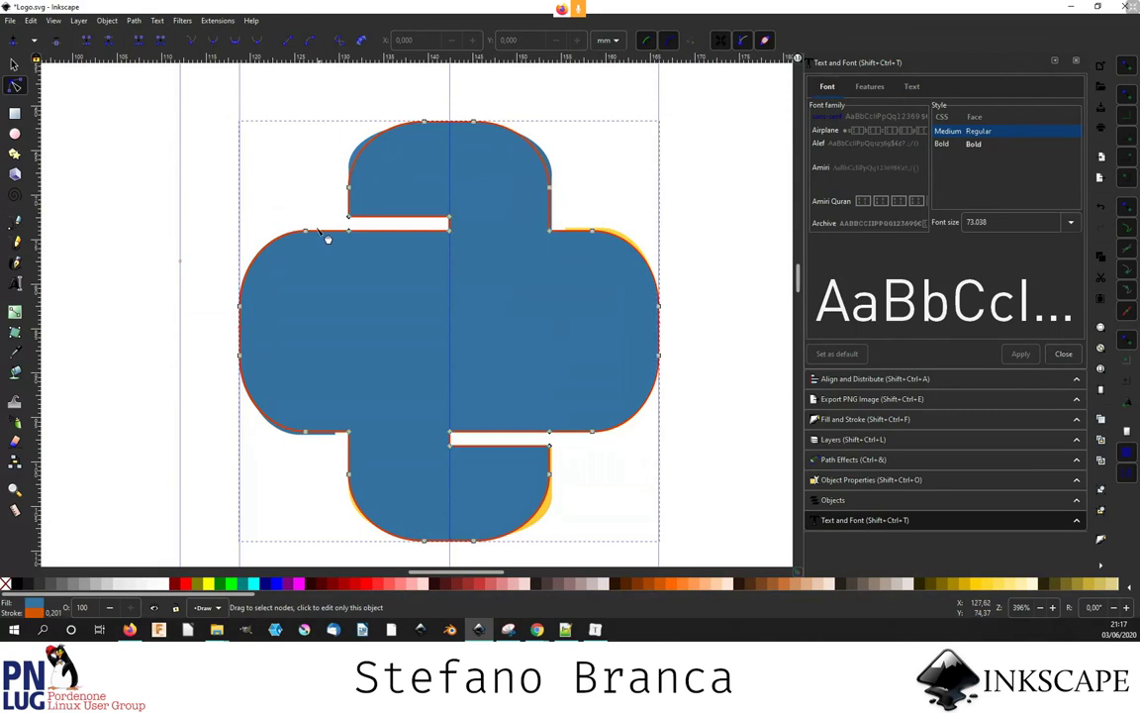
{"action": "left_click", "coordinate": [313, 212]}
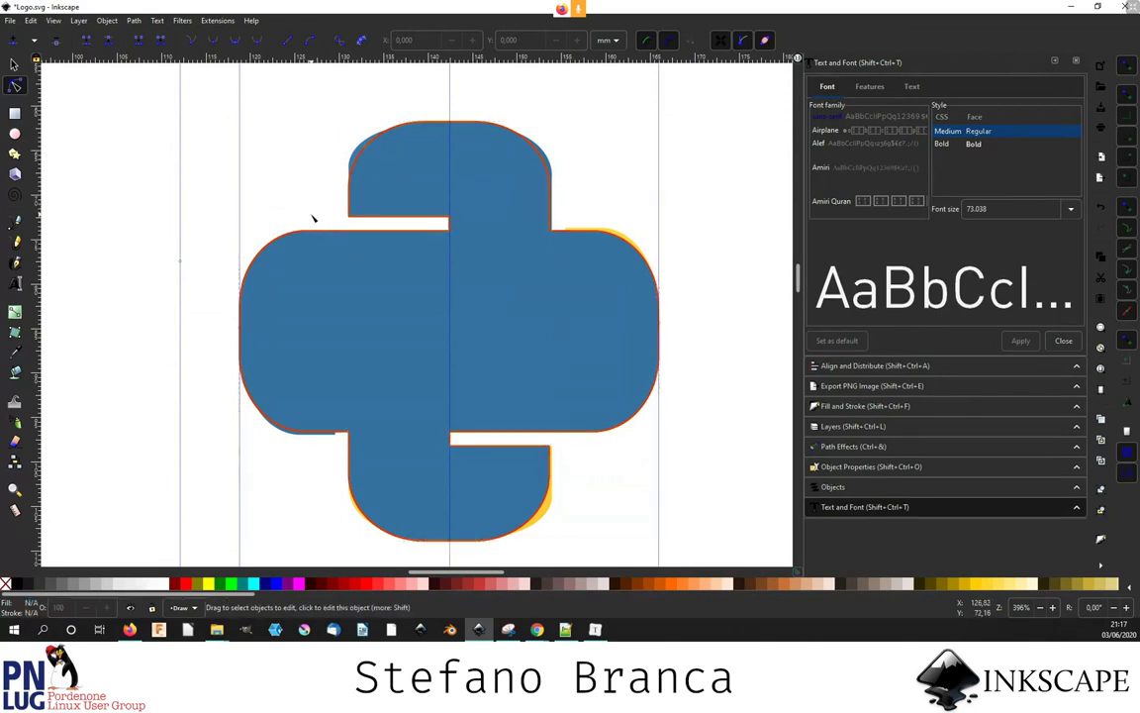
{"action": "left_click", "coordinate": [861, 406]}
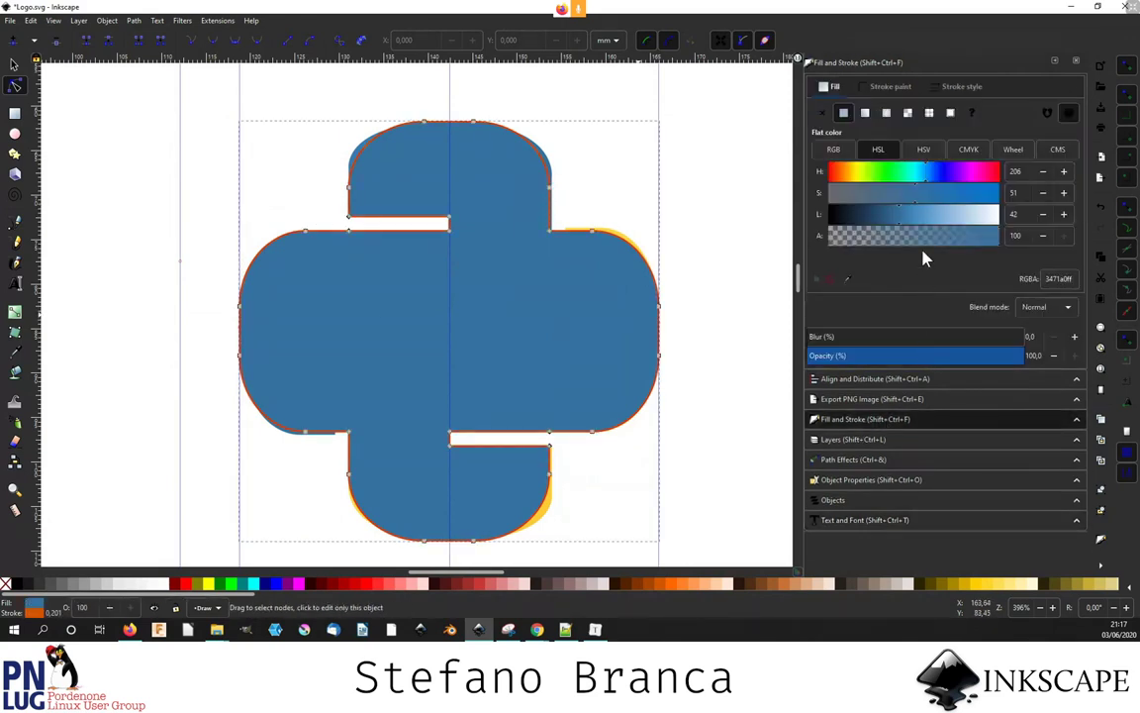
- Set the traced shape's fill alpha to 49 so it's semi-transparent
{"action": "left_click", "coordinate": [912, 236]}
{"action": "key", "text": "Escape"}
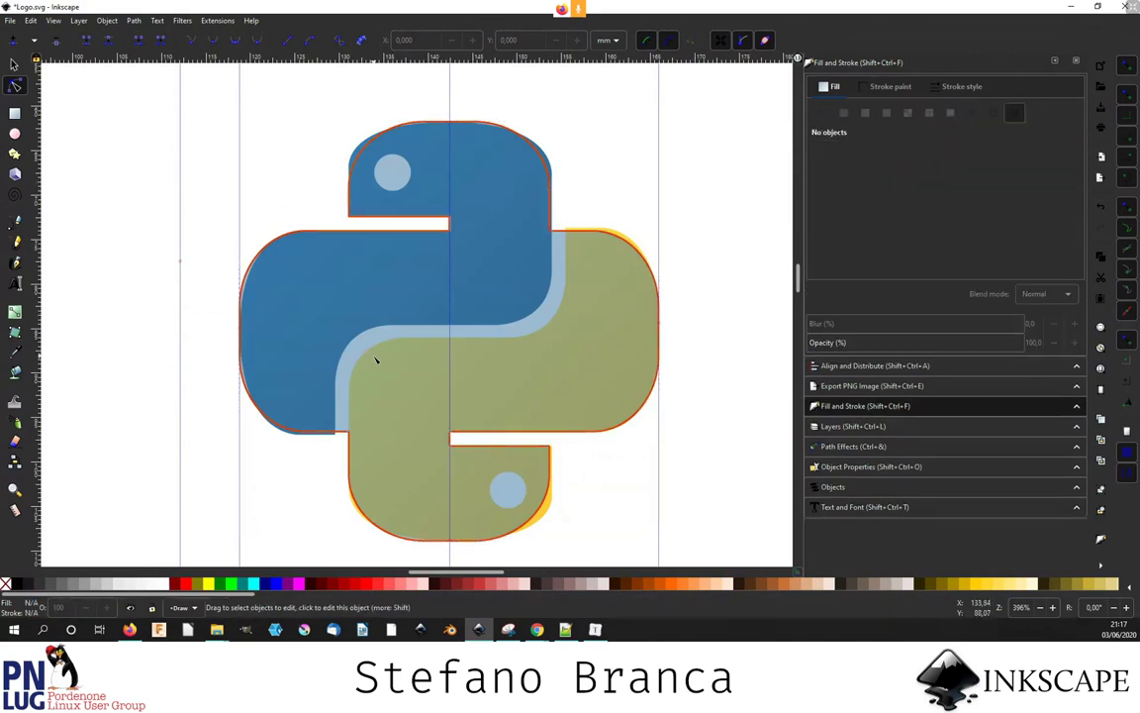
{"action": "scroll", "coordinate": [376, 360], "scroll_direction": "down", "scroll_amount": 2}
- Draw a 24.764 mm square over the logo's lower half
{"action": "left_click", "coordinate": [15, 113]}
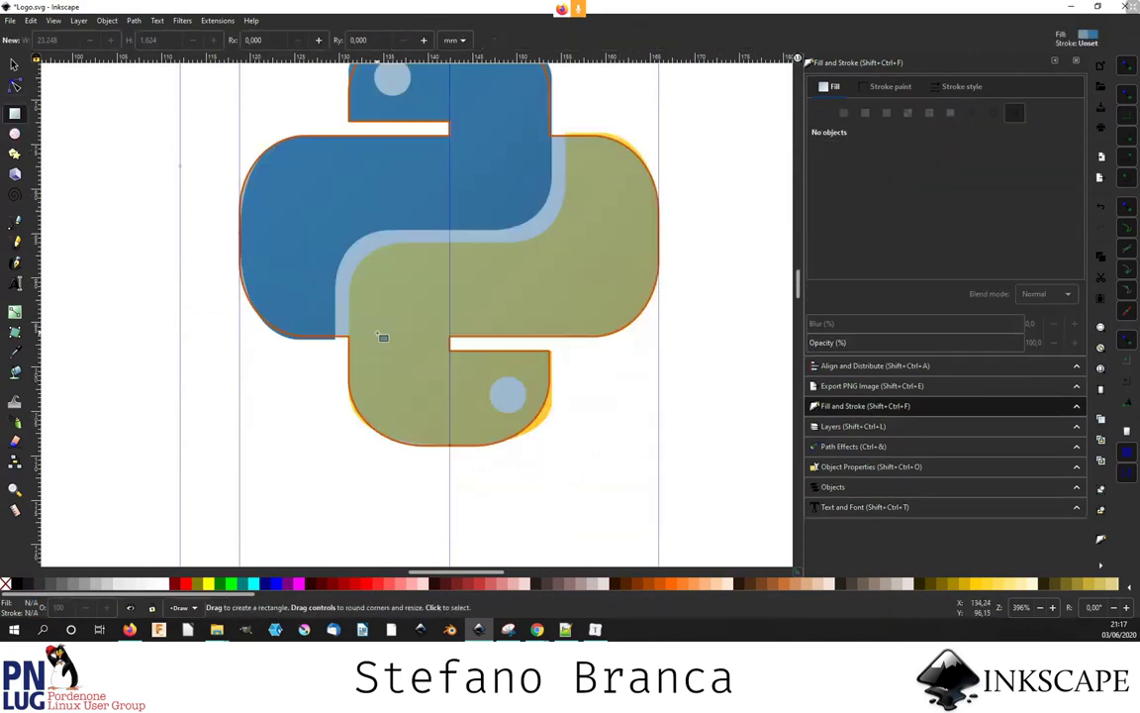
{"action": "left_click_drag", "start_coordinate": [455, 338], "coordinate": [335, 230]}
{"action": "scroll", "coordinate": [336, 231], "scroll_direction": "up", "scroll_amount": 1}
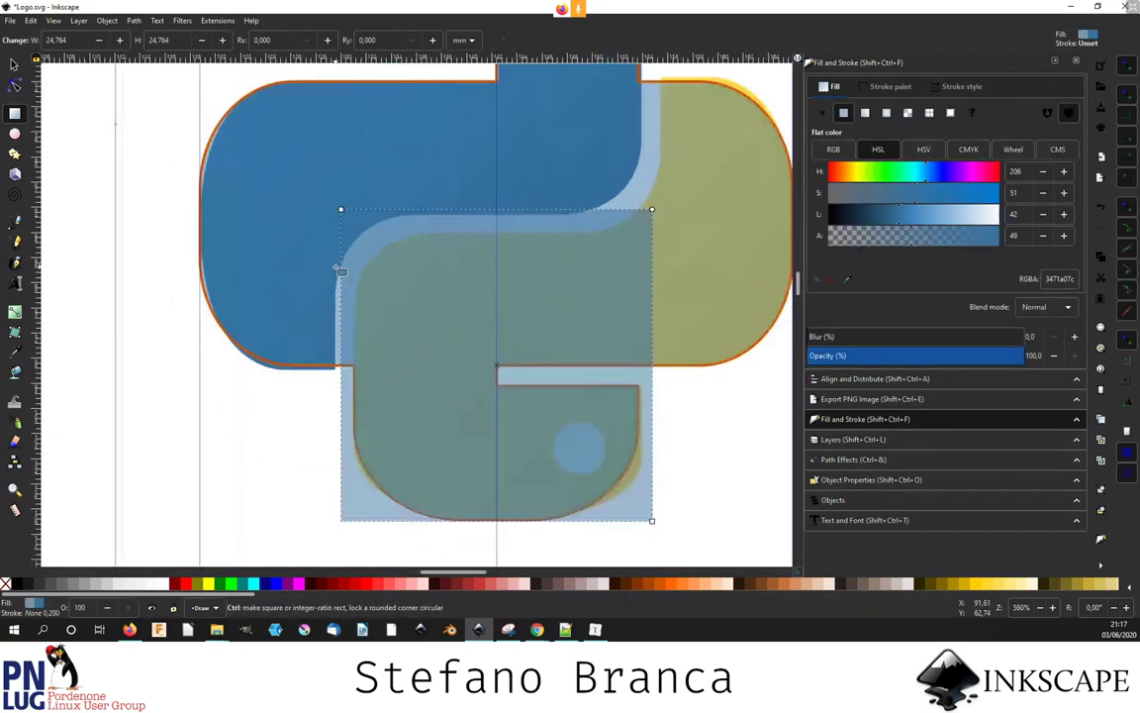
- Round the square's corners with equal horizontal and vertical radii matching the logo
{"action": "left_click", "coordinate": [14, 86]}
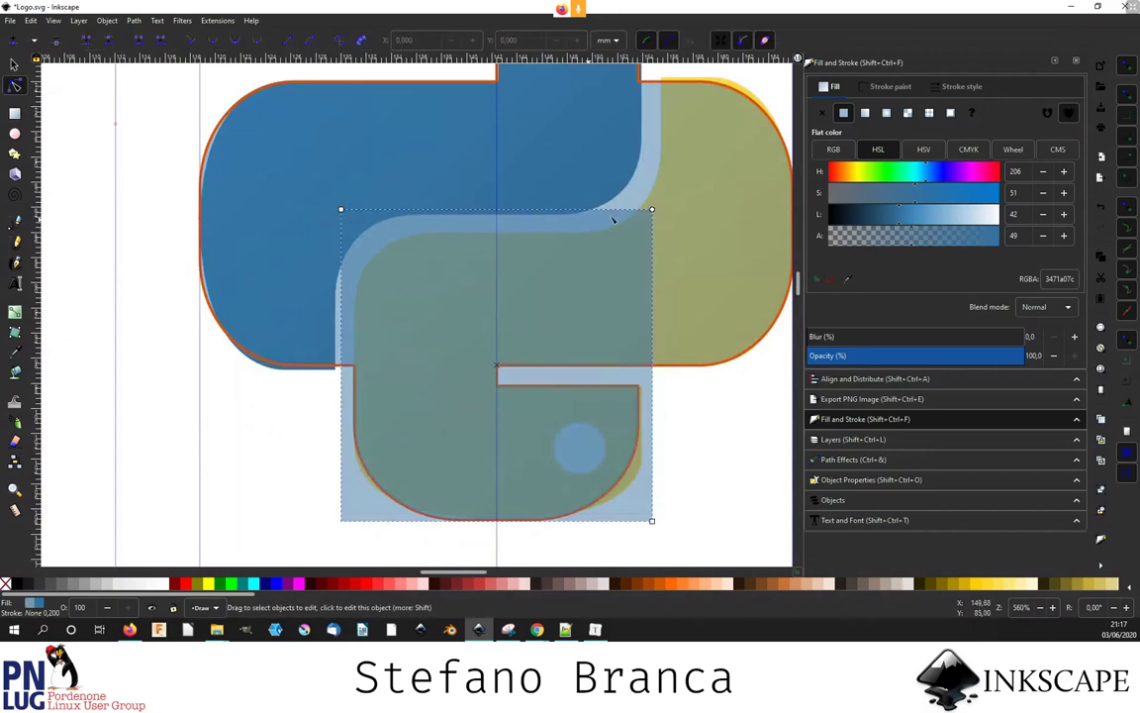
{"action": "mouse_move", "coordinate": [611, 231]}
{"action": "left_mouse_down"}
{"action": "mouse_move", "coordinate": [504, 346]}
{"action": "mouse_move", "coordinate": [526, 300]}
{"action": "left_mouse_up"}
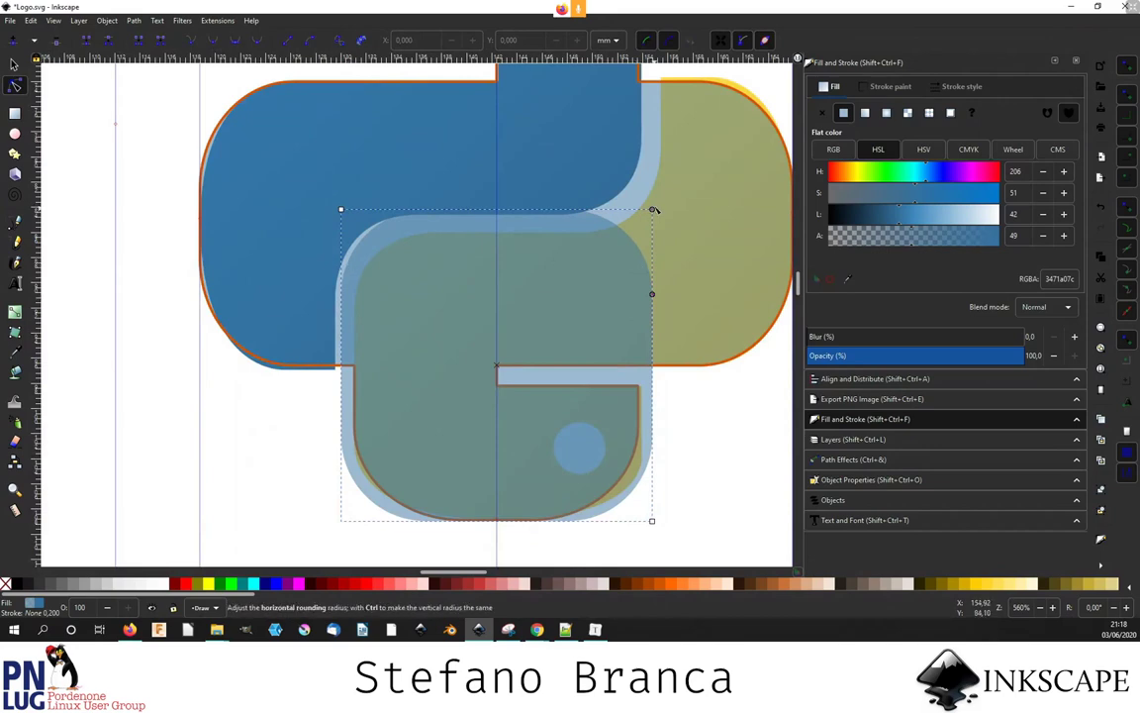
{"action": "left_click_drag", "start_coordinate": [652, 211], "coordinate": [491, 234]}
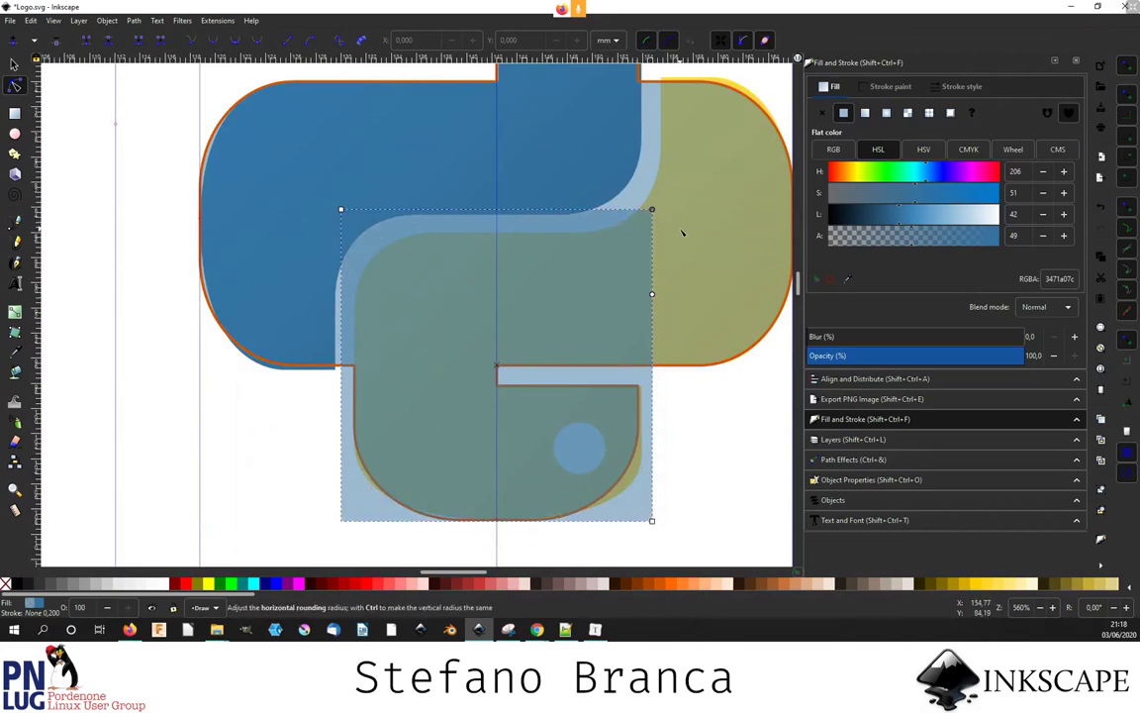
{"action": "left_click_drag", "start_coordinate": [491, 233], "coordinate": [550, 237]}
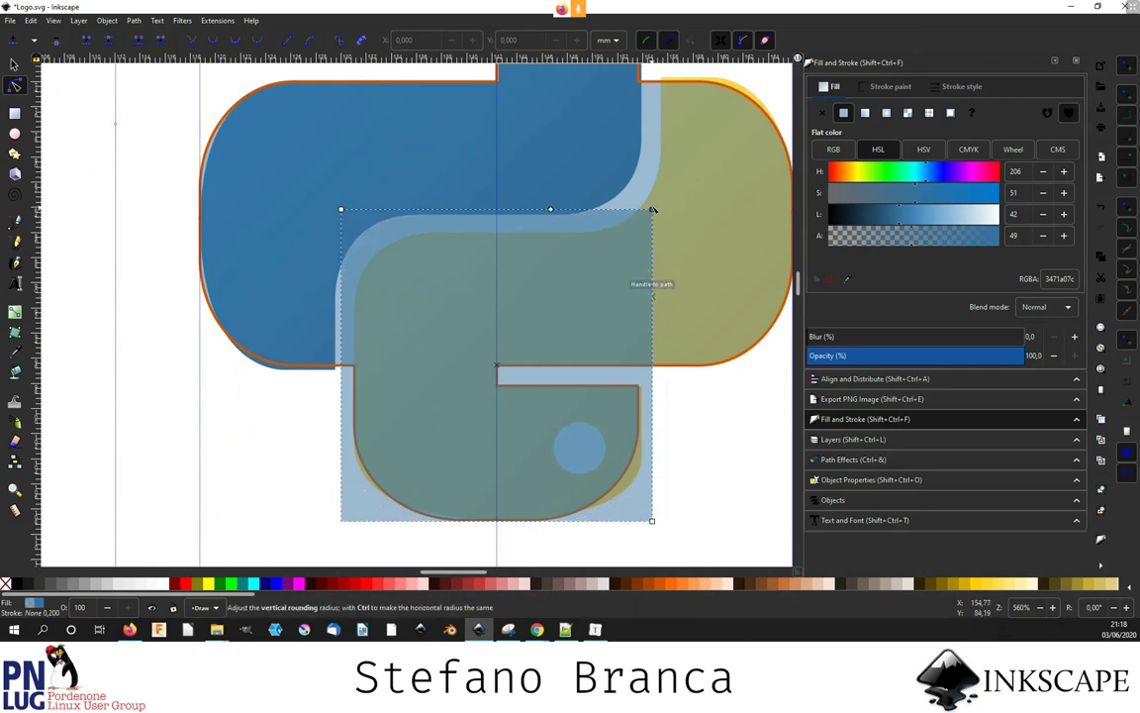
{"action": "left_click_drag", "start_coordinate": [652, 294], "coordinate": [652, 209]}
{"action": "left_click_drag", "start_coordinate": [551, 211], "coordinate": [652, 210]}
{"action": "left_click_drag", "start_coordinate": [651, 277], "coordinate": [651, 266]}
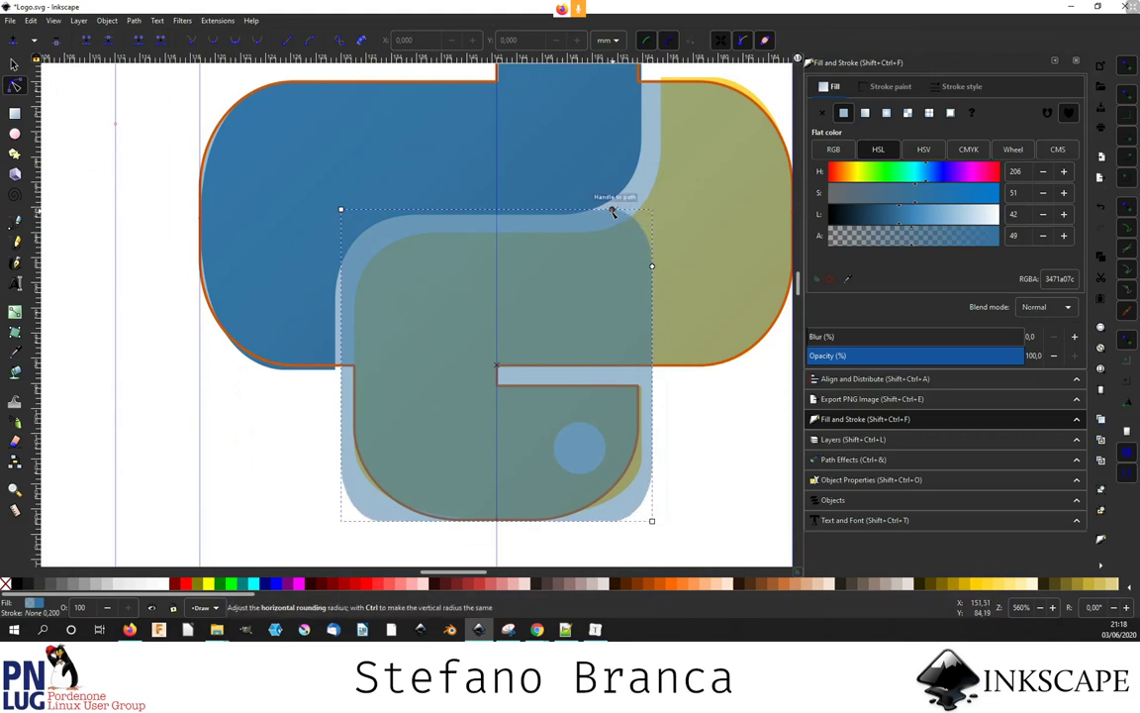
{"action": "left_click_drag", "start_coordinate": [614, 211], "coordinate": [597, 209]}
{"action": "mouse_move", "coordinate": [651, 266]}
{"action": "left_mouse_down"}
{"action": "mouse_move", "coordinate": [649, 257]}
{"action": "mouse_move", "coordinate": [633, 305]}
{"action": "left_mouse_up"}
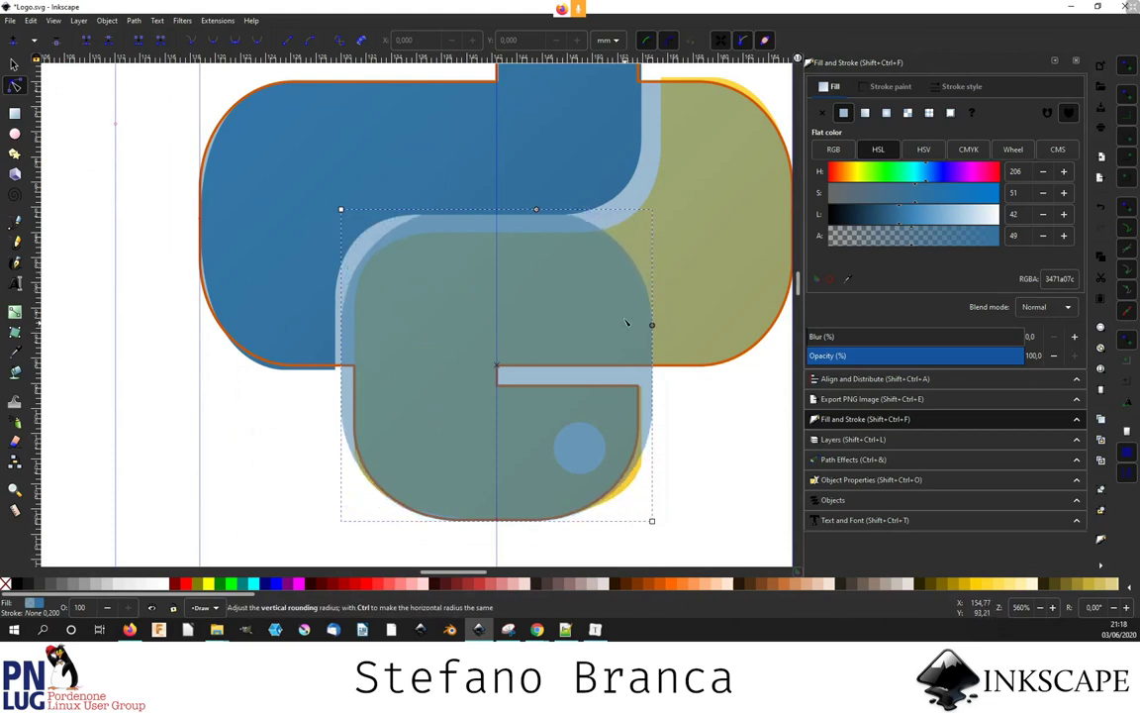
{"action": "mouse_move", "coordinate": [633, 313]}
{"action": "left_mouse_down"}
{"action": "mouse_move", "coordinate": [625, 269]}
{"action": "mouse_move", "coordinate": [623, 348]}
{"action": "mouse_move", "coordinate": [623, 326]}
{"action": "left_mouse_up"}
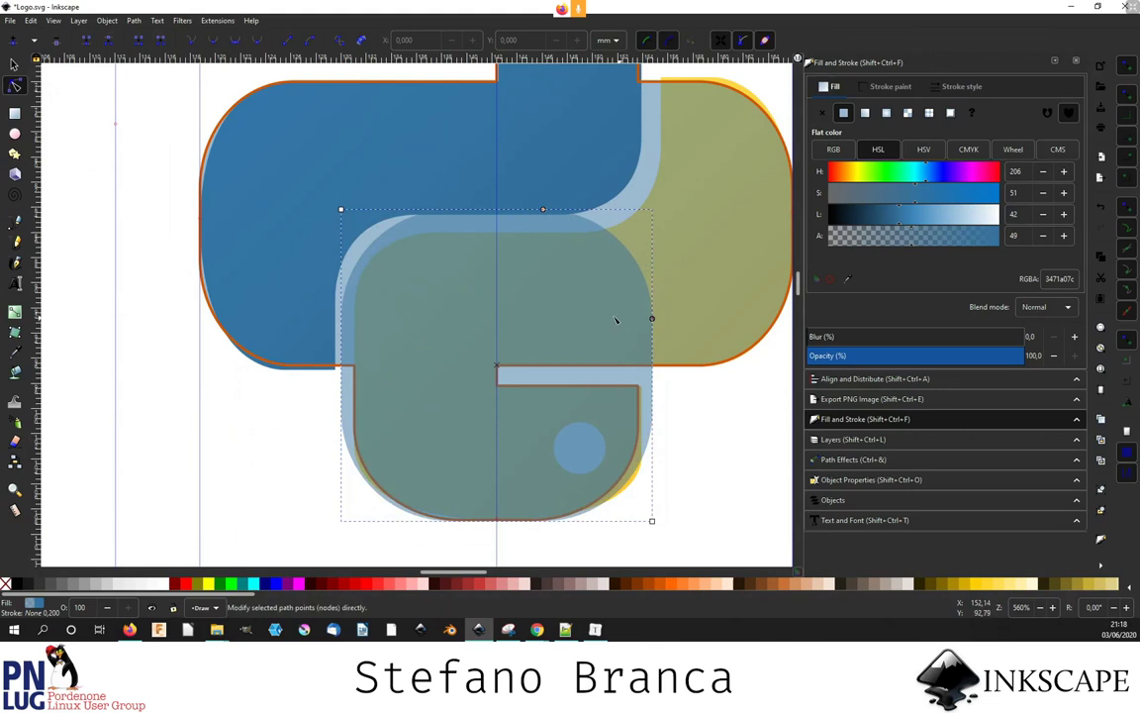
{"action": "key", "text": "s"}
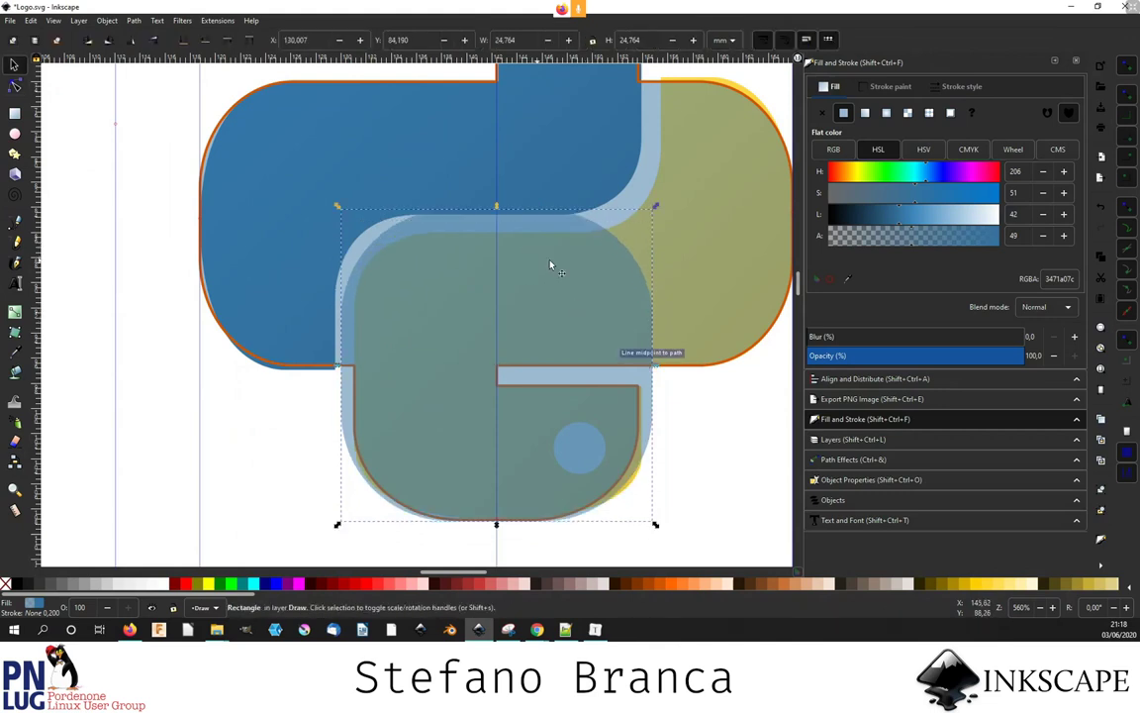
- Slightly reduce the square's corner radius and shorten it from the top
{"action": "key", "text": "r"}
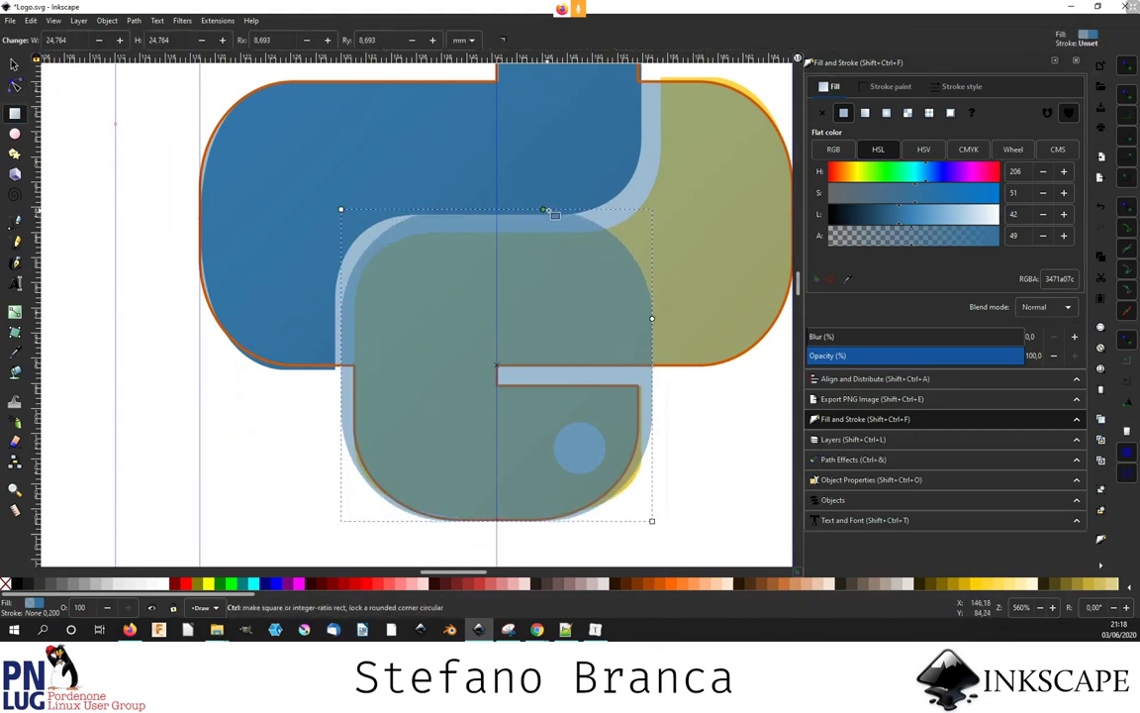
{"action": "left_click_drag", "start_coordinate": [573, 211], "coordinate": [547, 210]}
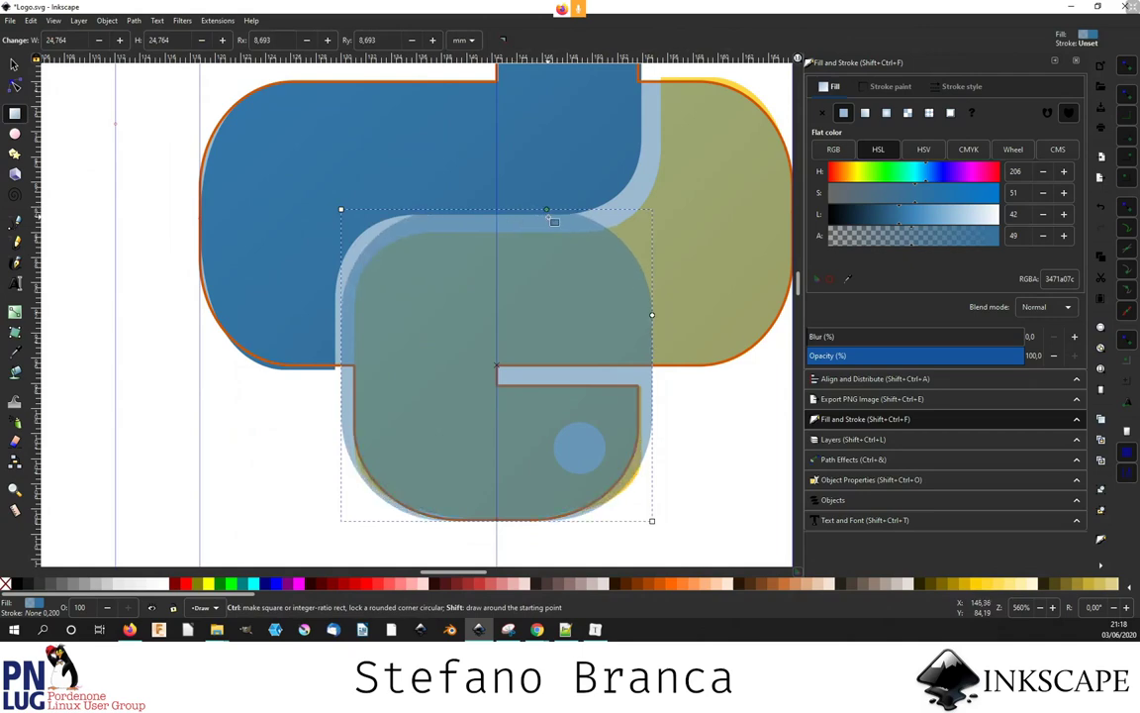
{"action": "key", "text": "s"}
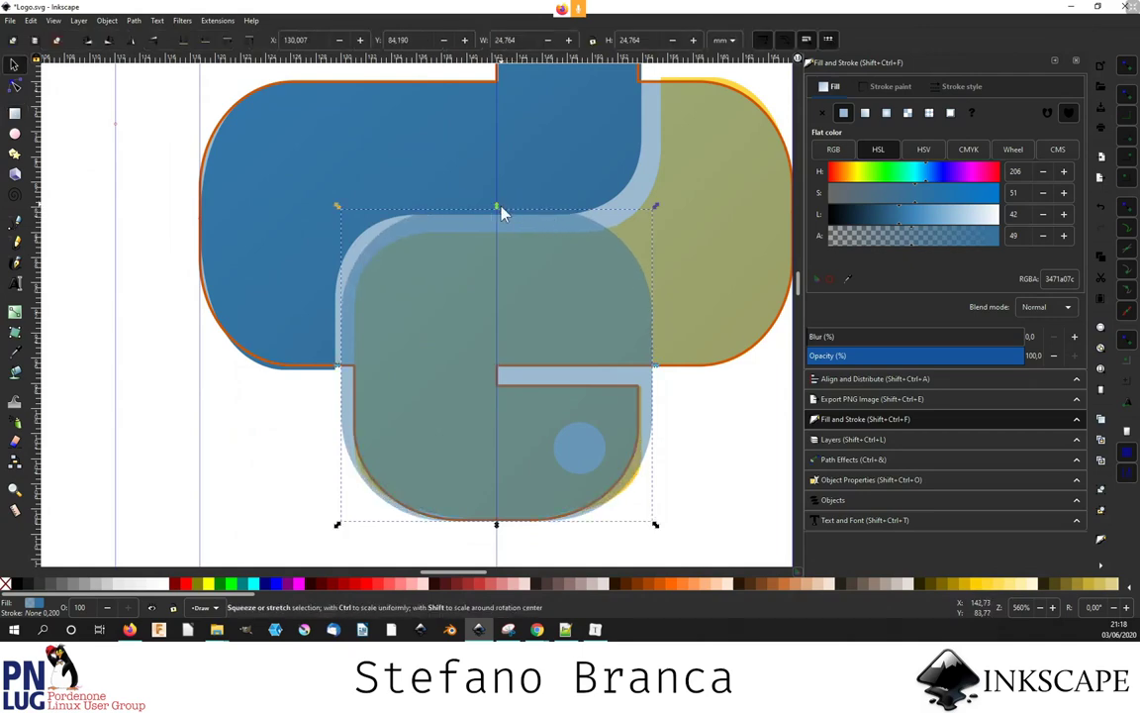
{"action": "mouse_move", "coordinate": [497, 210]}
{"action": "left_mouse_down"}
{"action": "mouse_move", "coordinate": [498, 224]}
{"action": "mouse_move", "coordinate": [496, 210]}
{"action": "left_mouse_up"}
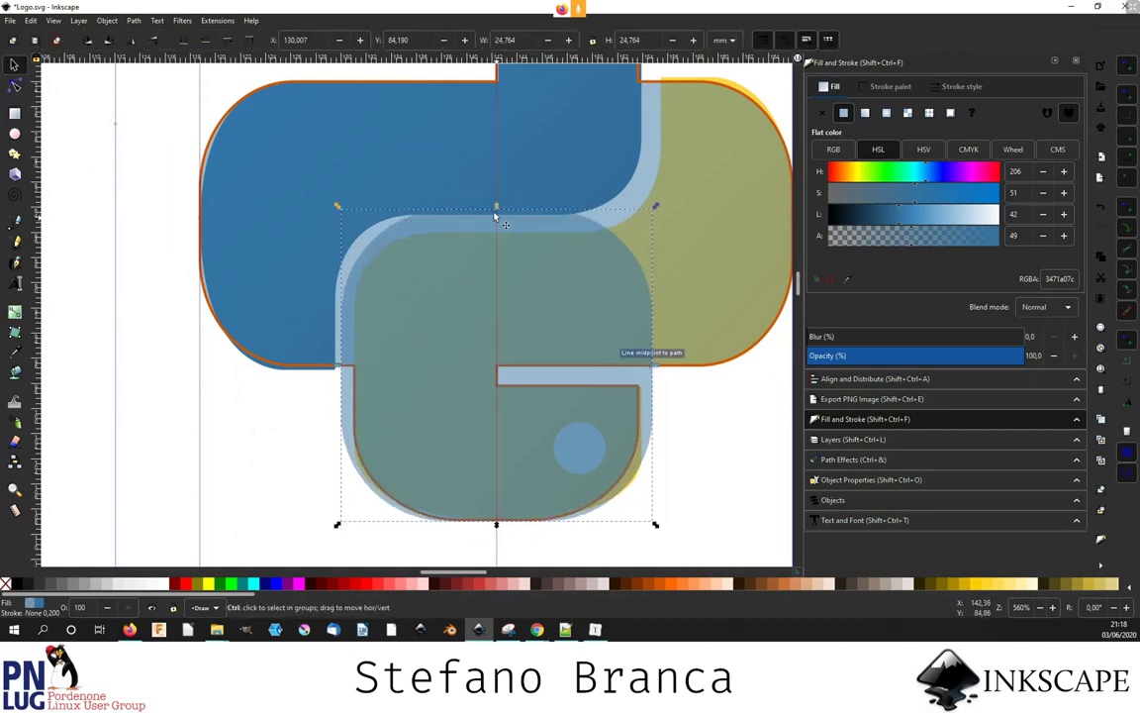
{"action": "scroll", "coordinate": [497, 217], "scroll_direction": "up", "scroll_amount": 2}
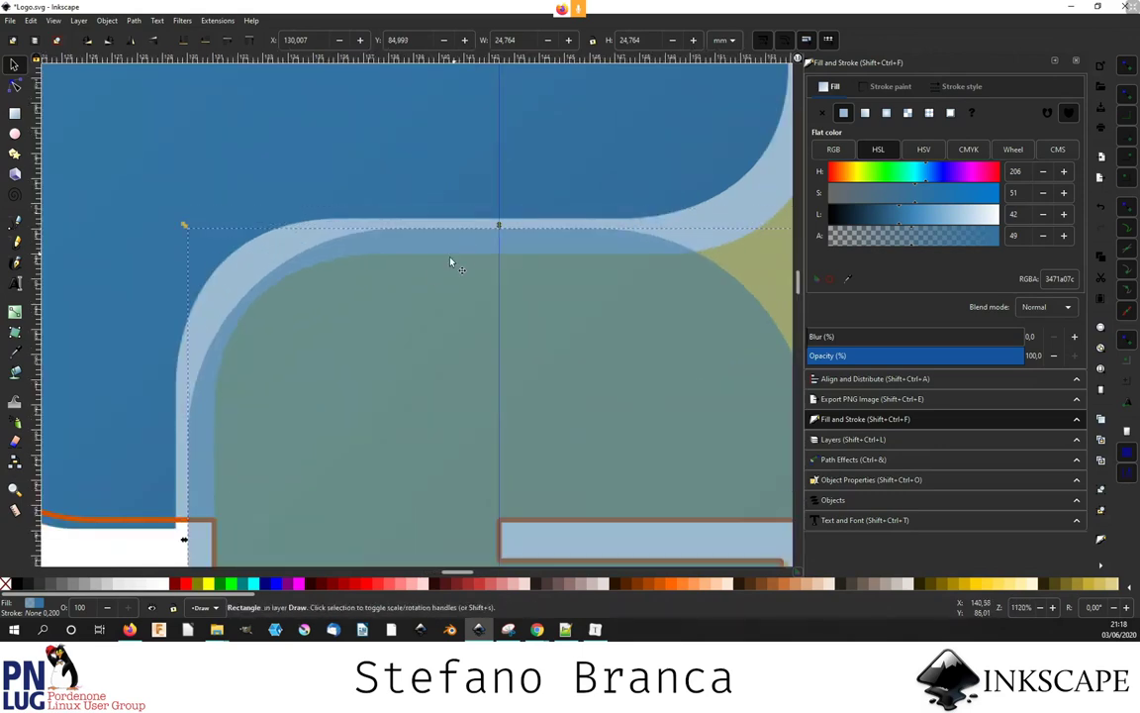
{"action": "scroll", "coordinate": [453, 262], "scroll_direction": "down", "scroll_amount": 1}
- Set the square's corner radius to 6.405 mm and draw a tall 17.778 × 48.475 mm rectangle
{"action": "key", "text": "r"}
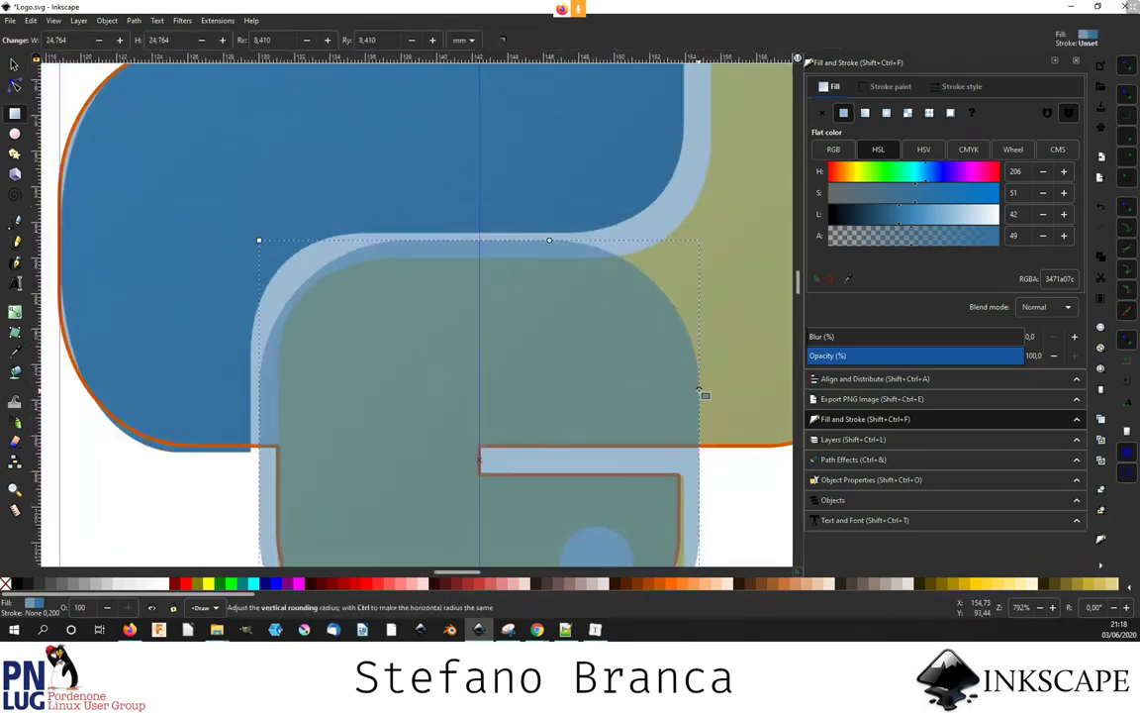
{"action": "left_click_drag", "start_coordinate": [700, 391], "coordinate": [700, 354]}
{"action": "scroll", "coordinate": [486, 321], "scroll_direction": "down", "scroll_amount": 3}
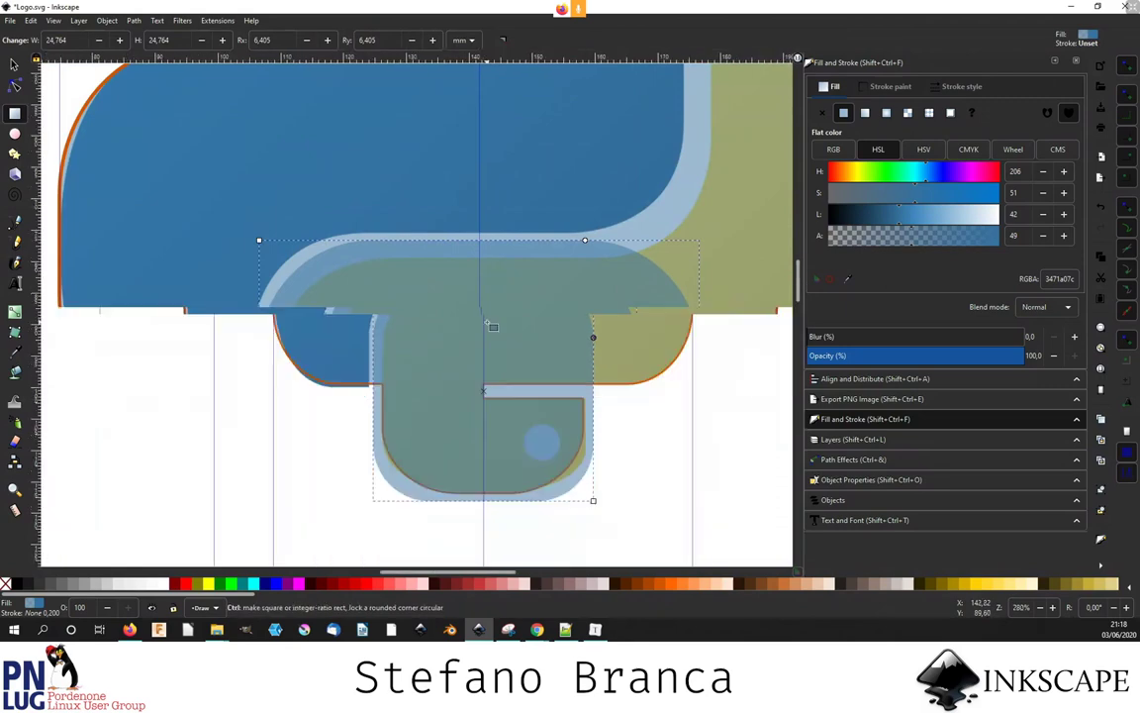
{"action": "left_click_drag", "start_coordinate": [596, 498], "coordinate": [484, 194]}
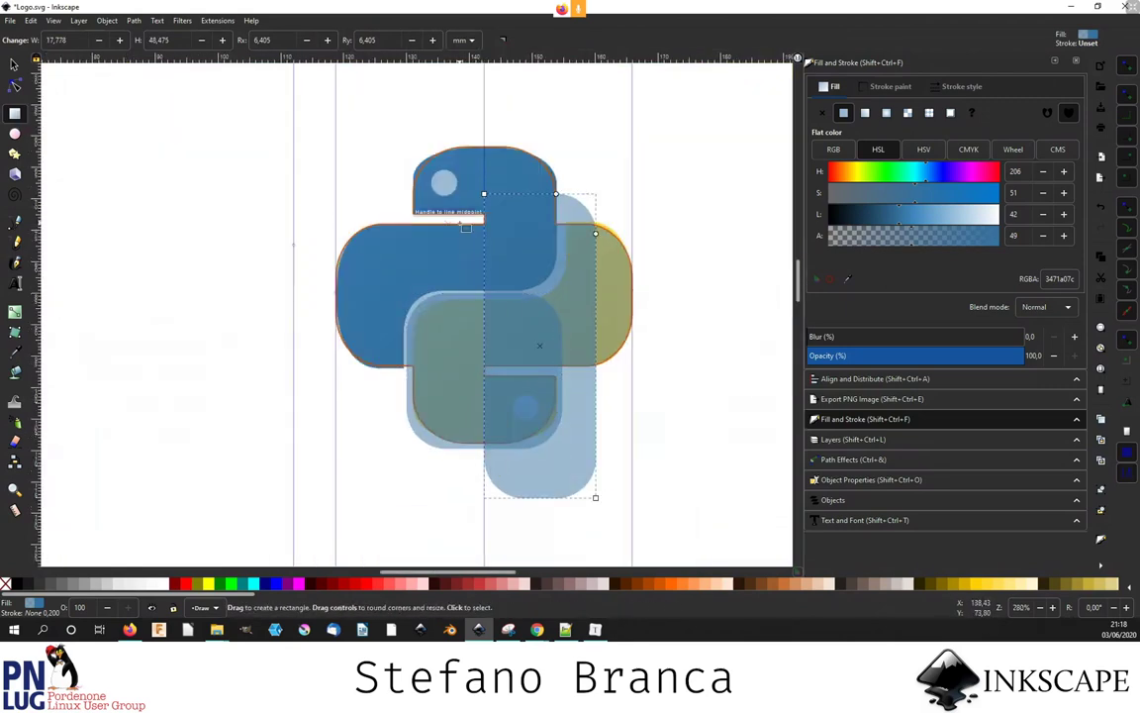
- Cut the tall rectangle out of the lower shape, leaving a 12.382 × 24.764 mm left half
{"action": "left_click", "coordinate": [14, 64]}
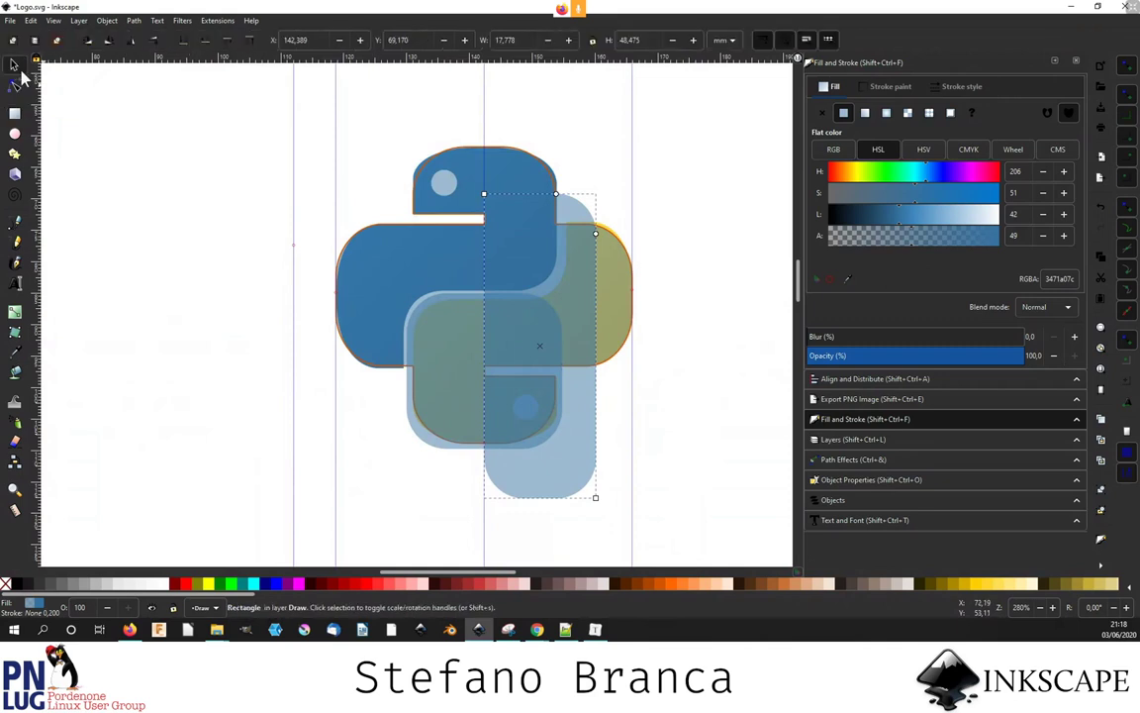
{"action": "left_click", "coordinate": [412, 419]}
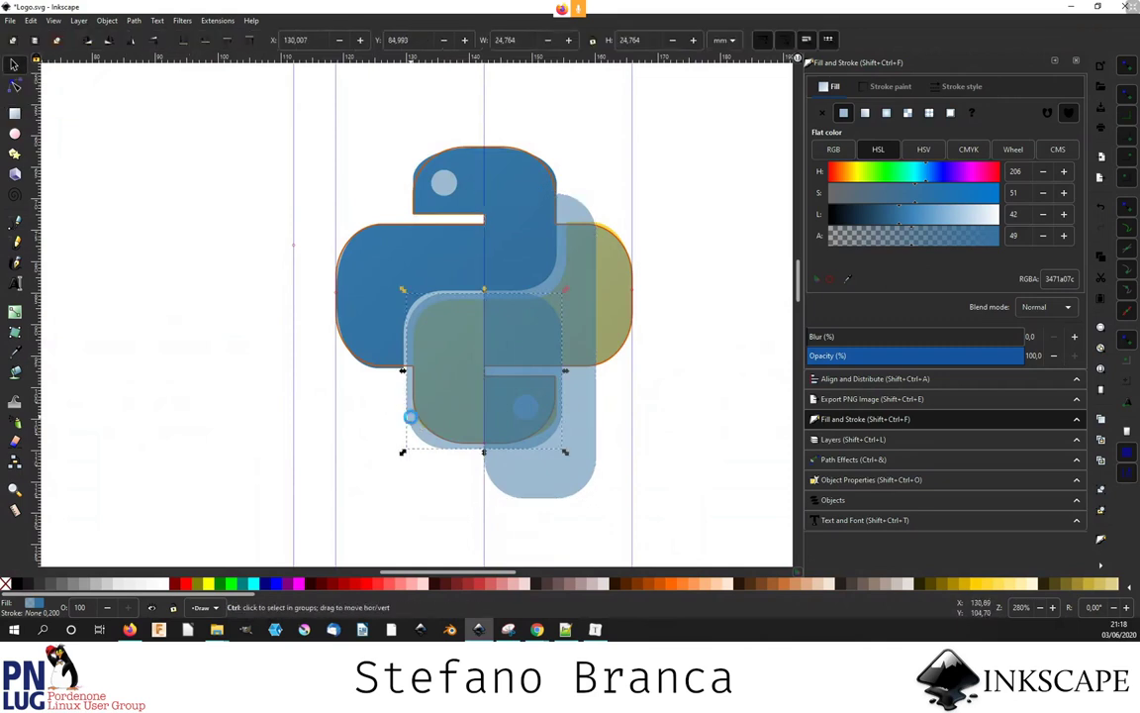
{"action": "left_click", "coordinate": [507, 476], "text": "shift"}
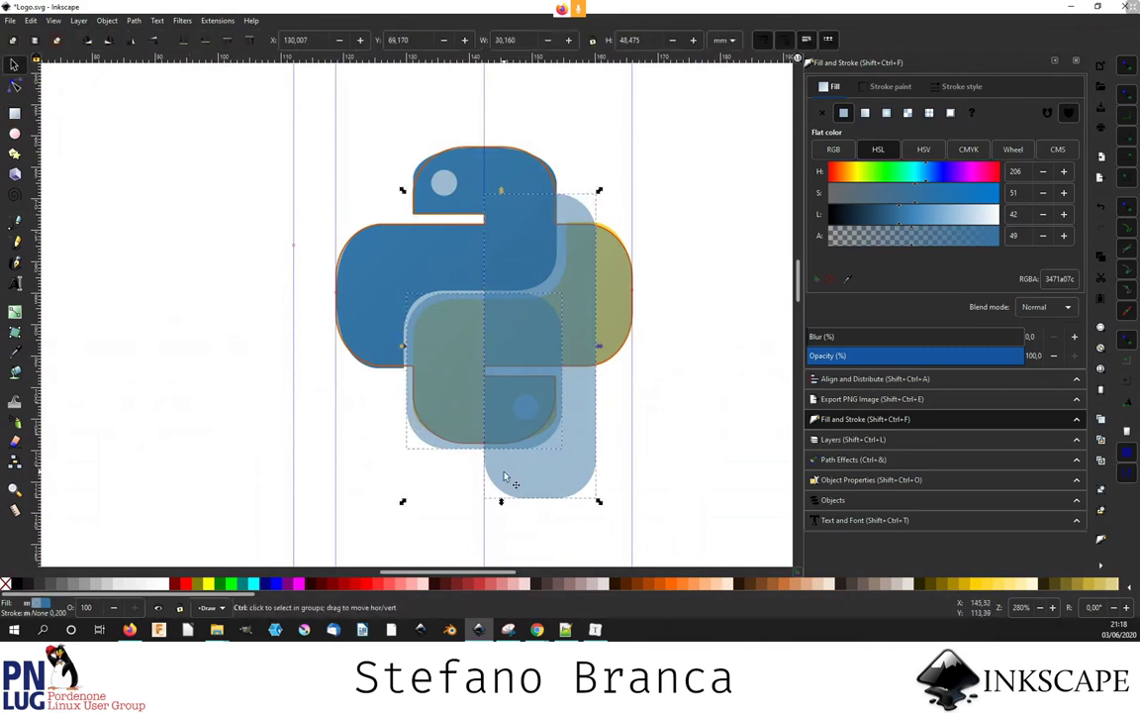
{"action": "key", "text": "ctrl+minus"}
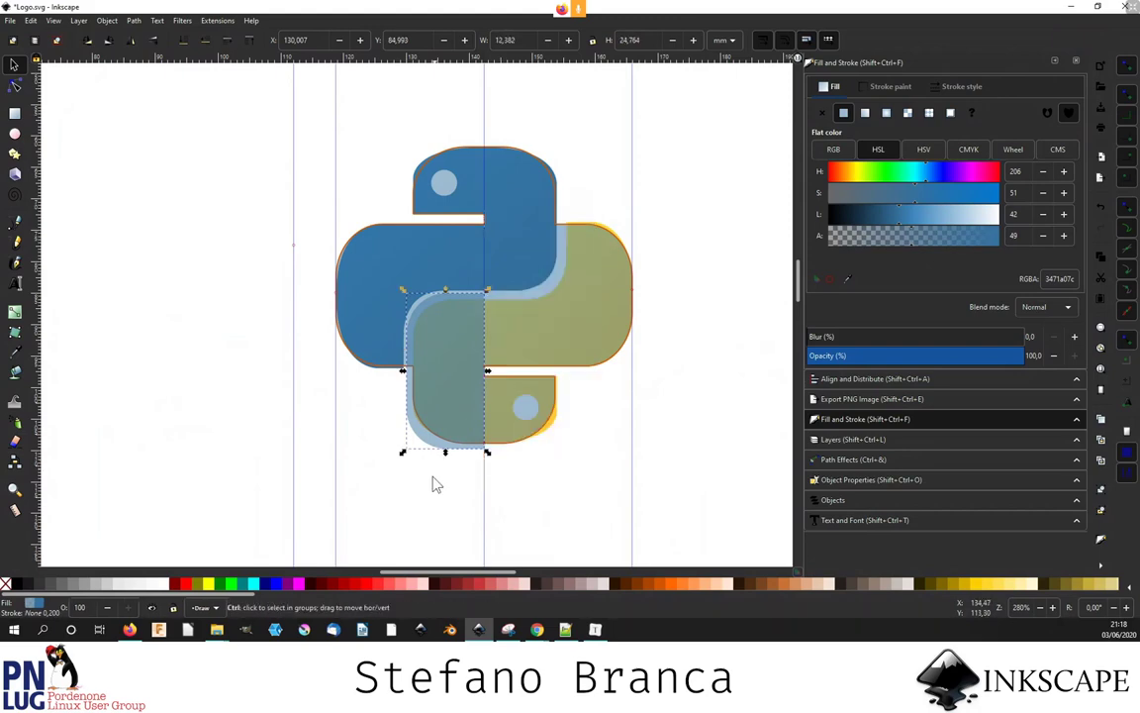
- Select the translucent orange helper rectangle and remove it
{"action": "scroll", "coordinate": [433, 484], "scroll_direction": "up", "scroll_amount": 2, "text": "ctrl"}
{"action": "scroll", "coordinate": [410, 427], "scroll_direction": "down", "scroll_amount": 1, "text": "ctrl"}
{"action": "scroll", "coordinate": [409, 427], "scroll_direction": "down", "scroll_amount": 2}
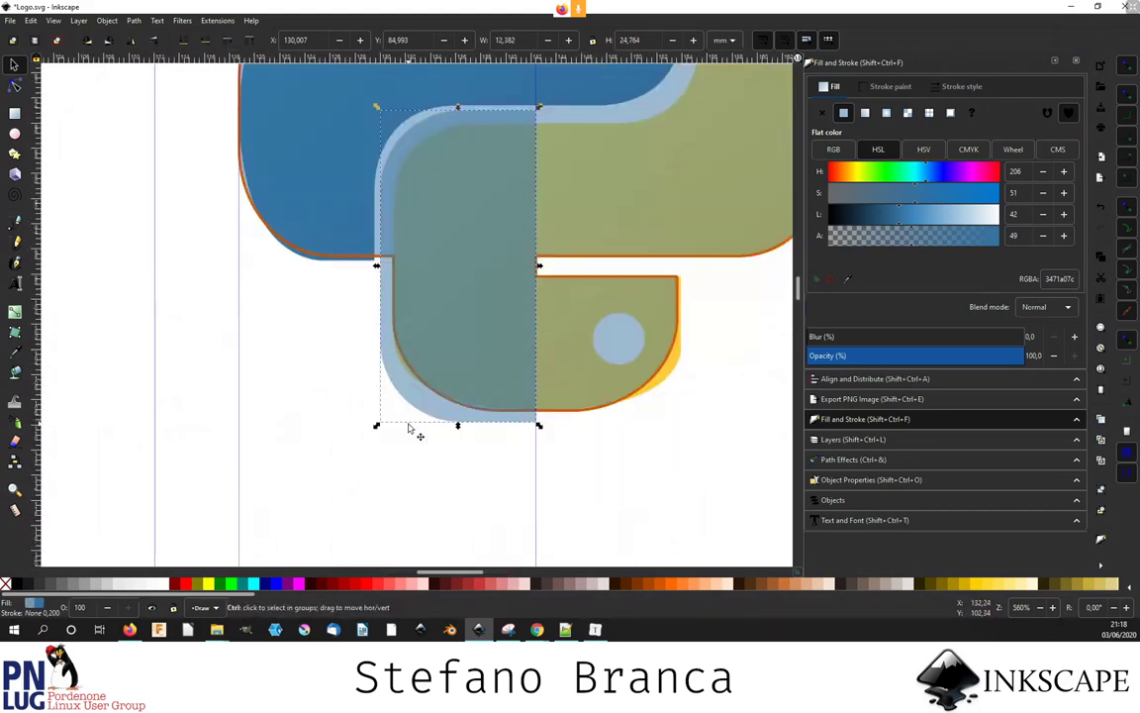
{"action": "scroll", "coordinate": [412, 435], "scroll_direction": "down", "scroll_amount": 3, "text": "ctrl"}
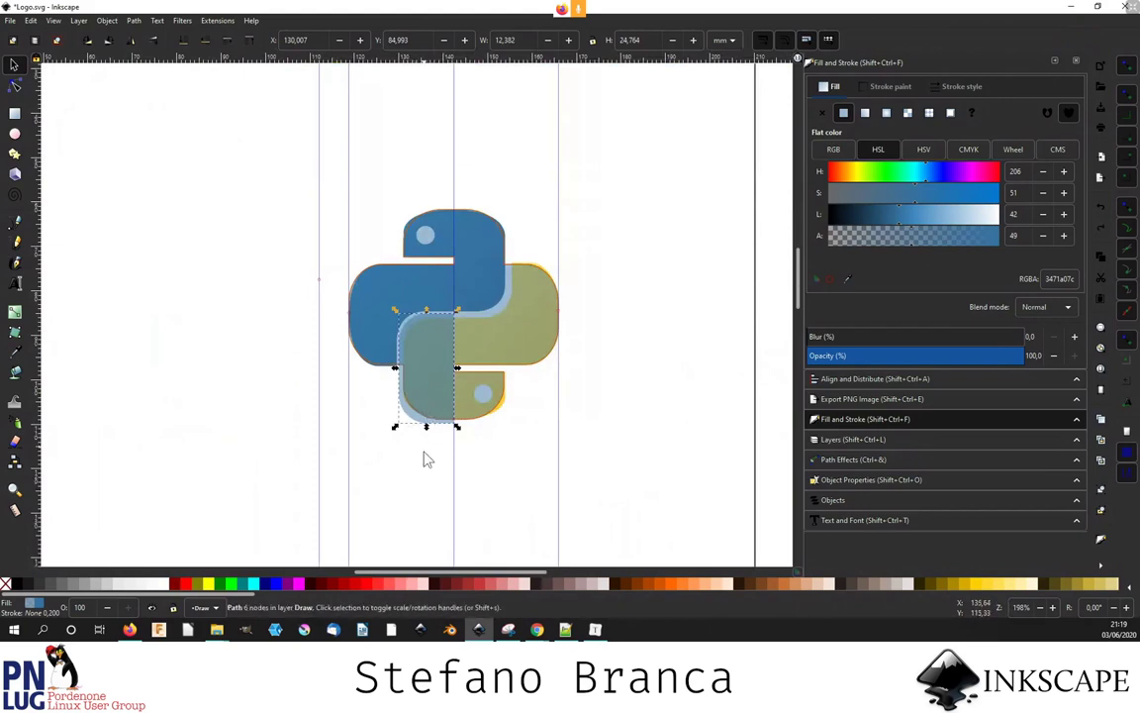
{"action": "scroll", "coordinate": [423, 475], "scroll_direction": "up", "scroll_amount": 1}
{"action": "scroll", "coordinate": [423, 521], "scroll_direction": "up", "scroll_amount": 1, "text": "ctrl"}
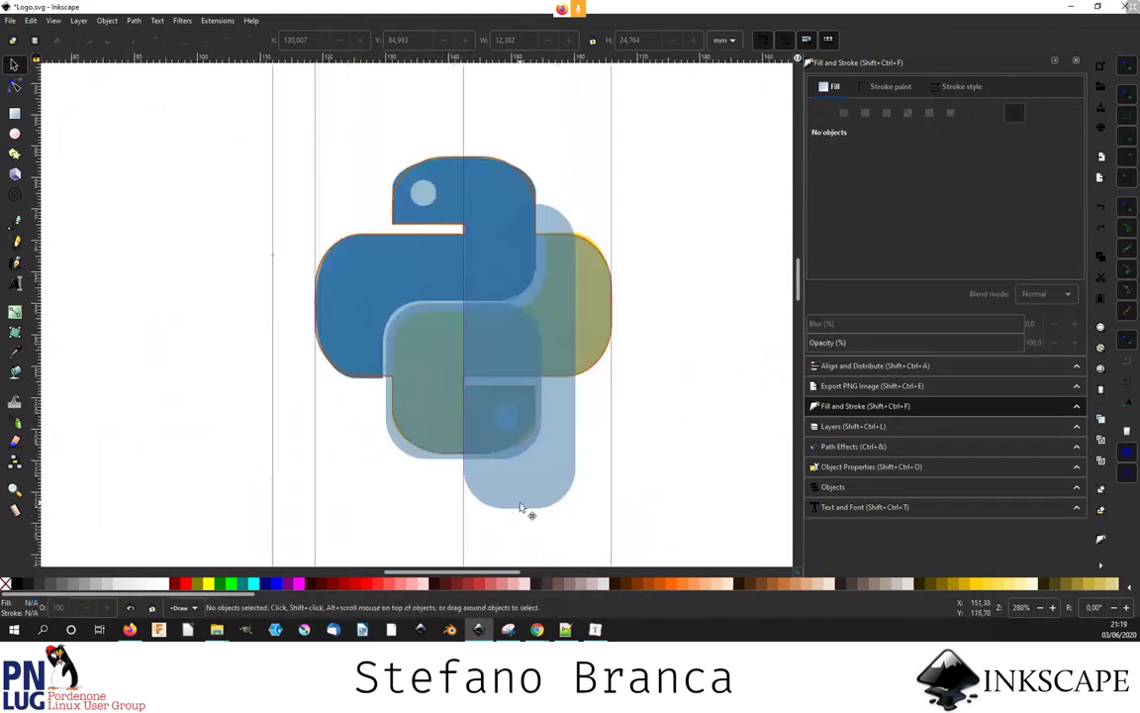
{"action": "left_click", "coordinate": [529, 509]}
{"action": "scroll", "coordinate": [465, 485], "scroll_direction": "up", "scroll_amount": 2, "text": "ctrl"}
{"action": "scroll", "coordinate": [465, 485], "scroll_direction": "up", "scroll_amount": 1, "text": "ctrl"}
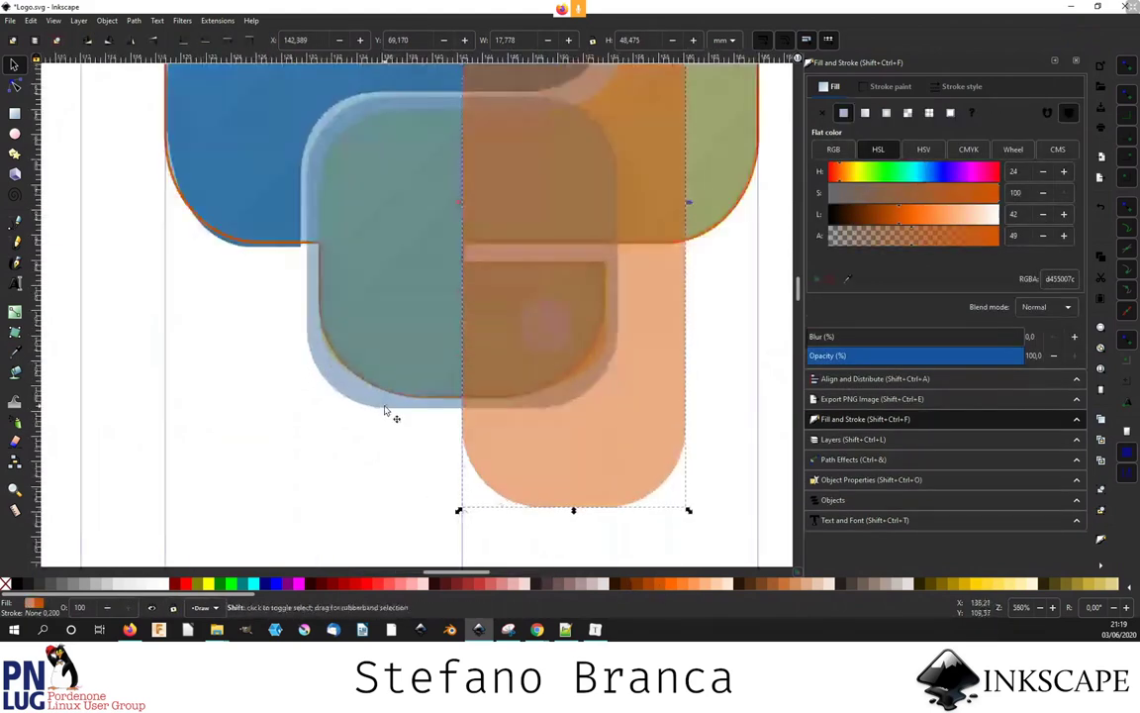
{"action": "left_click", "coordinate": [467, 457], "text": "ctrl"}
{"action": "scroll", "coordinate": [467, 457], "scroll_direction": "down", "scroll_amount": 1, "text": "ctrl"}
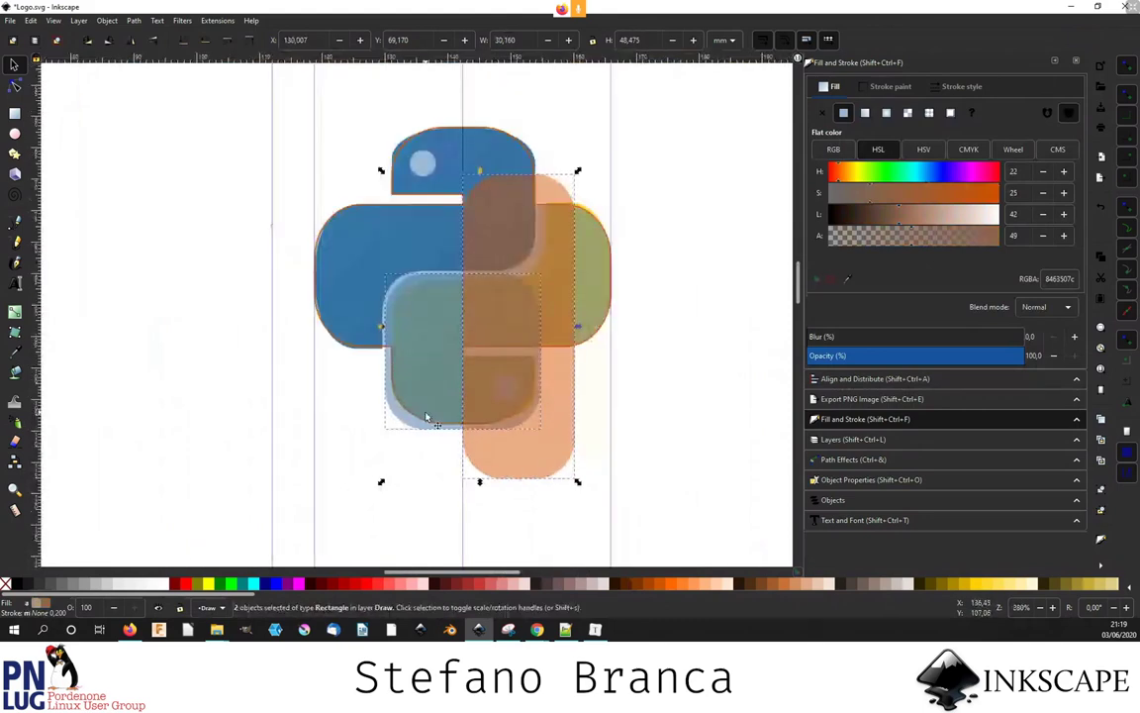
{"action": "key", "text": "ctrl+z"}
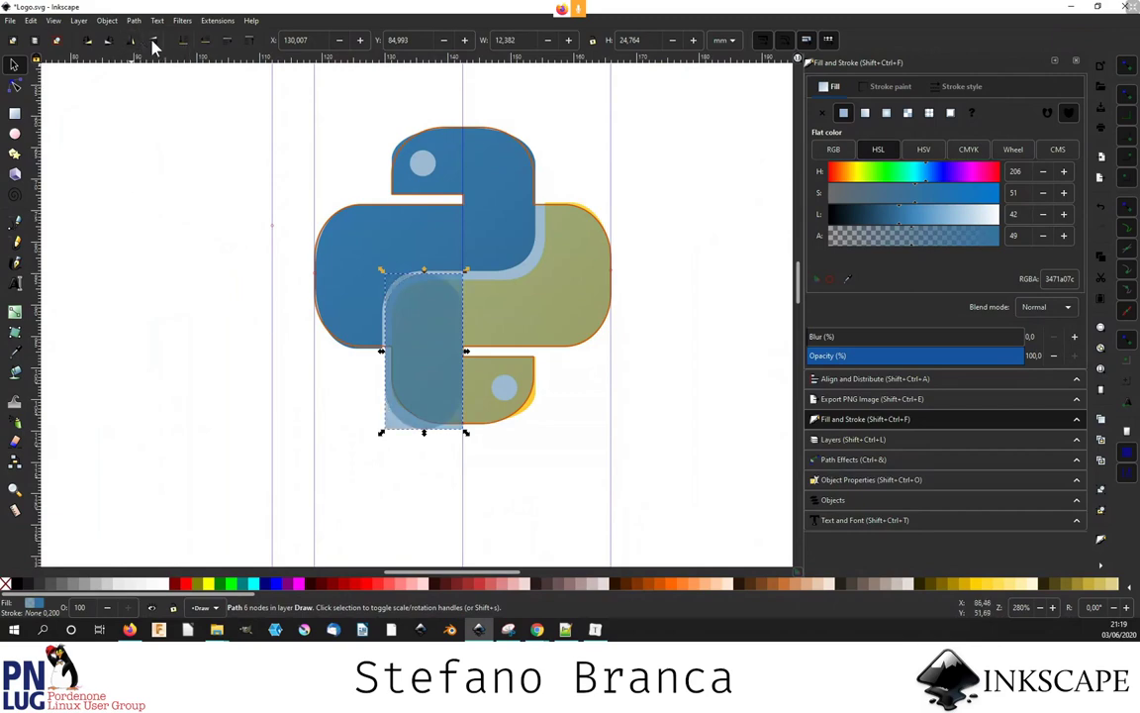
- Snap the blue shape's top-right corner to the upper shape's bottom-left corner, then select both
{"action": "mouse_move", "coordinate": [436, 385]}
{"action": "left_mouse_down"}
{"action": "mouse_move", "coordinate": [490, 376]}
{"action": "mouse_move", "coordinate": [518, 224]}
{"action": "left_mouse_up"}
{"action": "scroll", "coordinate": [458, 289], "scroll_direction": "up", "scroll_amount": 3, "text": "ctrl"}
{"action": "scroll", "coordinate": [458, 289], "scroll_direction": "up", "scroll_amount": 2, "text": "ctrl"}
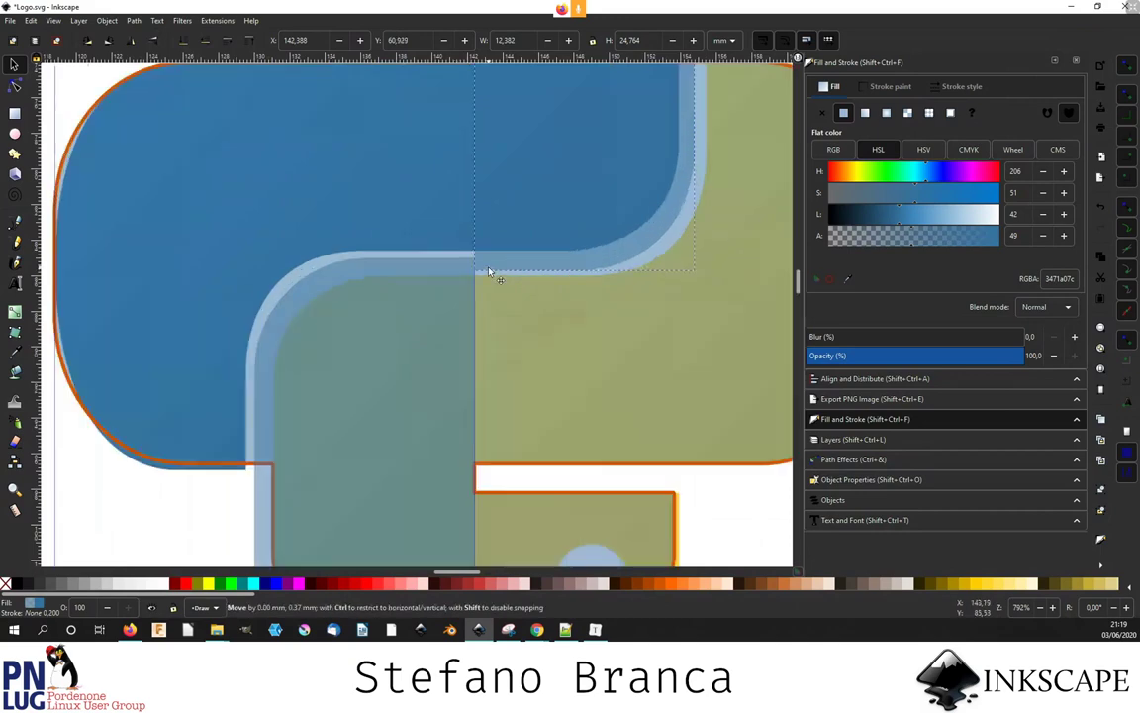
{"action": "left_click_drag", "start_coordinate": [493, 270], "coordinate": [474, 306]}
{"action": "scroll", "coordinate": [474, 306], "scroll_direction": "down", "scroll_amount": 3}
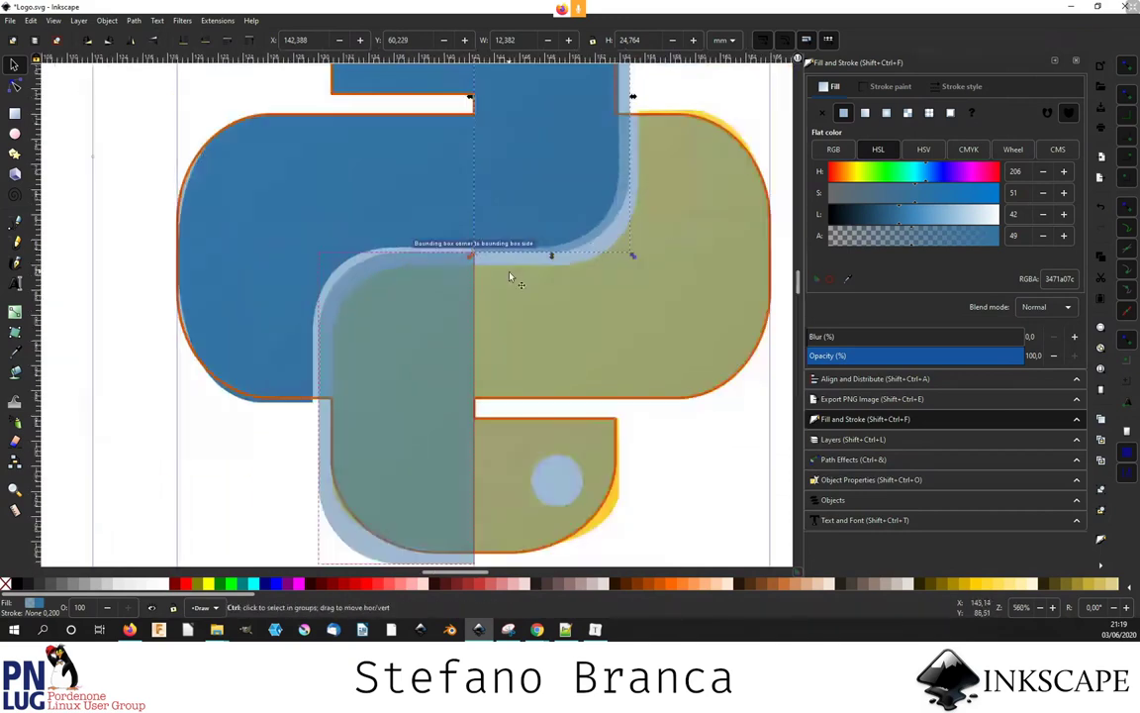
{"action": "scroll", "coordinate": [513, 267], "scroll_direction": "up", "scroll_amount": 4}
{"action": "left_click_drag", "start_coordinate": [526, 256], "coordinate": [525, 258]}
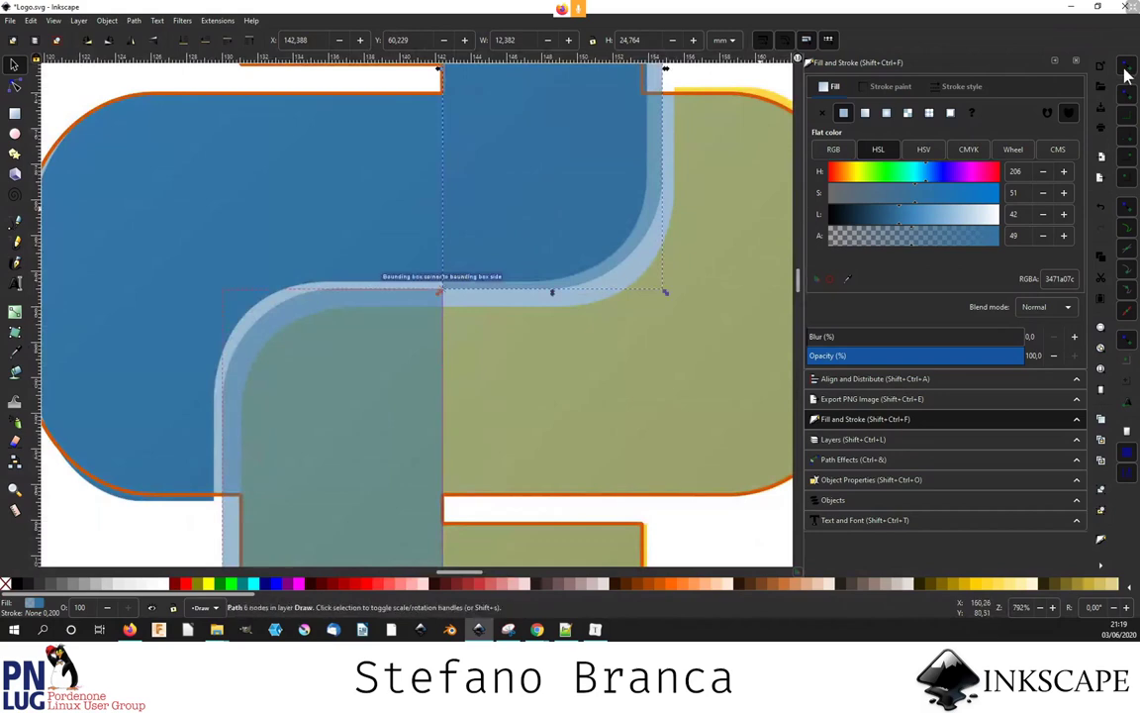
{"action": "left_click_drag", "start_coordinate": [550, 196], "coordinate": [555, 211]}
{"action": "scroll", "coordinate": [516, 293], "scroll_direction": "down", "scroll_amount": 1}
{"action": "scroll", "coordinate": [475, 312], "scroll_direction": "down", "scroll_amount": 2}
{"action": "left_click", "coordinate": [433, 335], "text": "shift"}
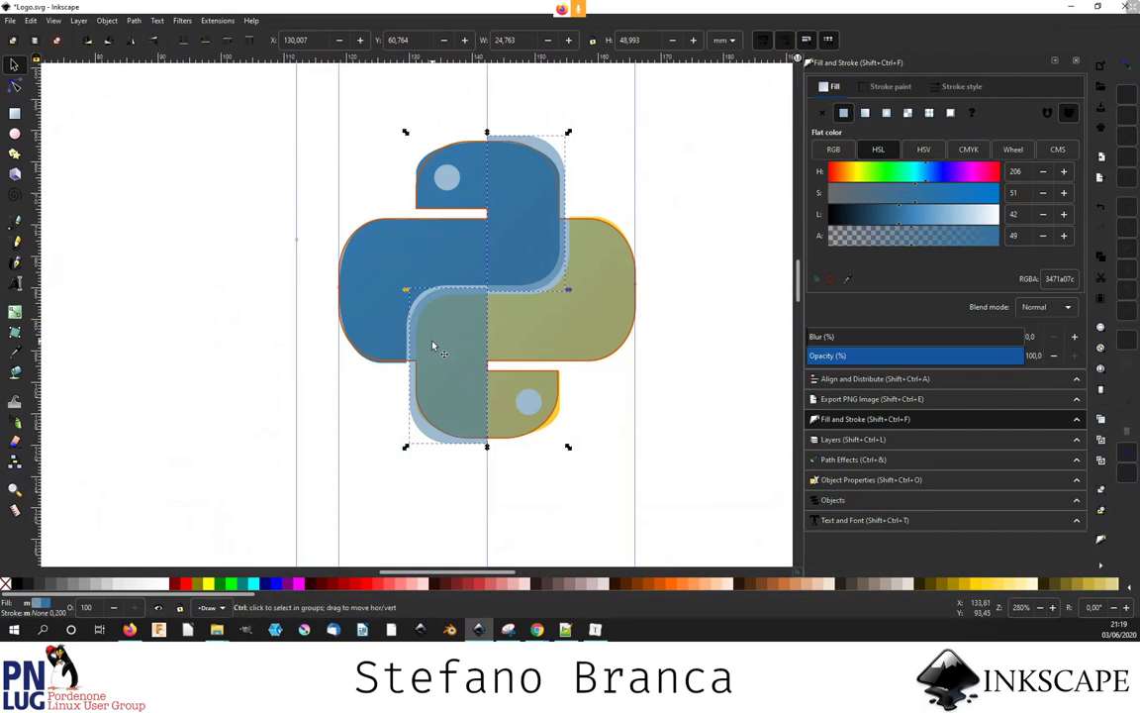
- Switch to split outline view and combine the two shapes into one path
{"action": "key", "text": "ctrl+KP_6"}
{"action": "scroll", "coordinate": [487, 295], "scroll_direction": "up", "scroll_amount": 3}
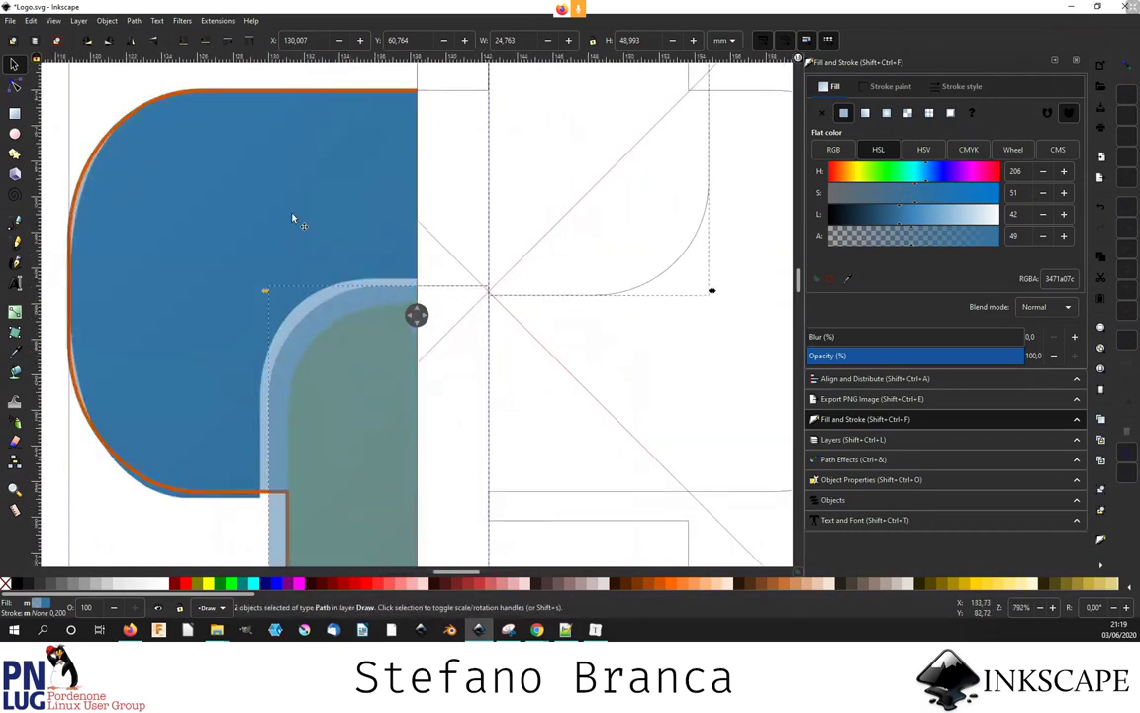
{"action": "left_click", "coordinate": [133, 20]}
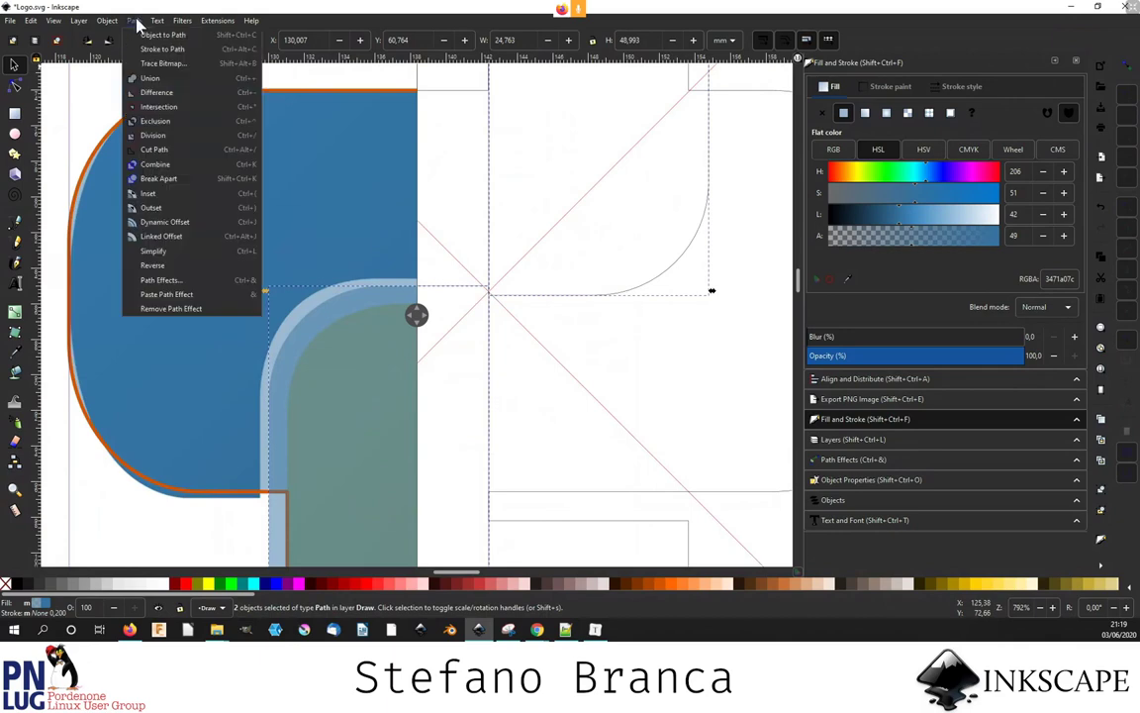
{"action": "left_click", "coordinate": [188, 163]}
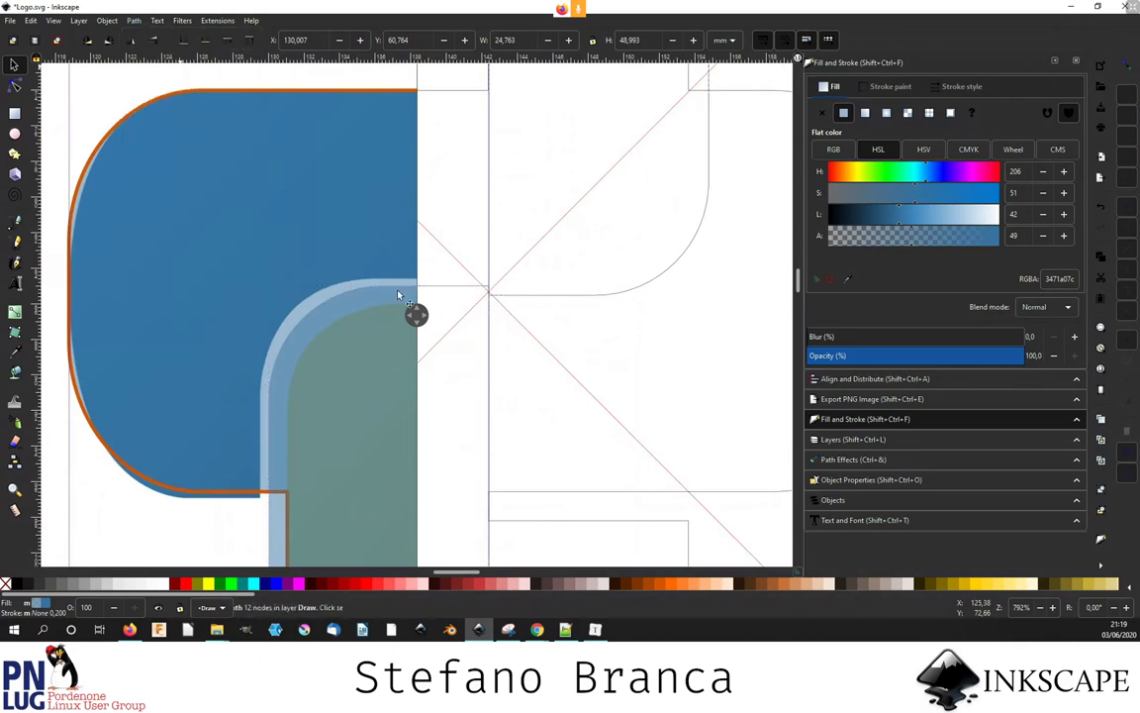
- With the Node tool, select the path's two bottom nodes and the centre vertical segment
{"action": "scroll", "coordinate": [398, 295], "scroll_direction": "down", "scroll_amount": 2}
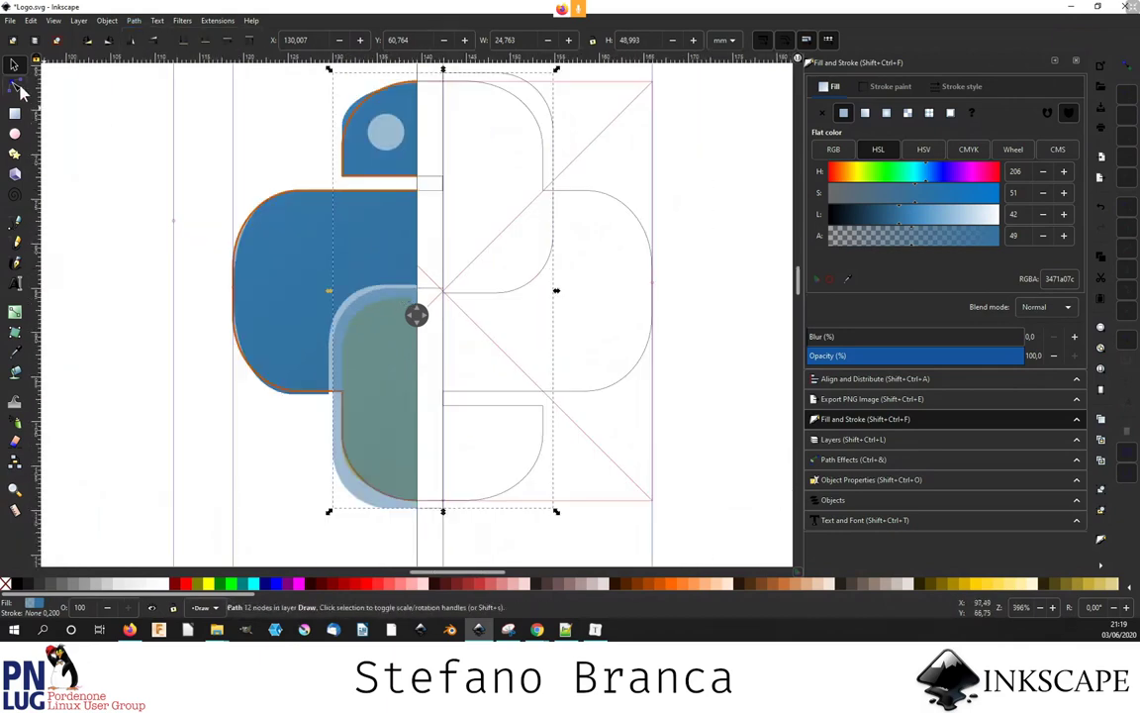
{"action": "left_click", "coordinate": [16, 88]}
{"action": "mouse_move", "coordinate": [459, 530]}
{"action": "left_mouse_down"}
{"action": "mouse_move", "coordinate": [409, 503]}
{"action": "mouse_move", "coordinate": [366, 506]}
{"action": "left_mouse_up"}
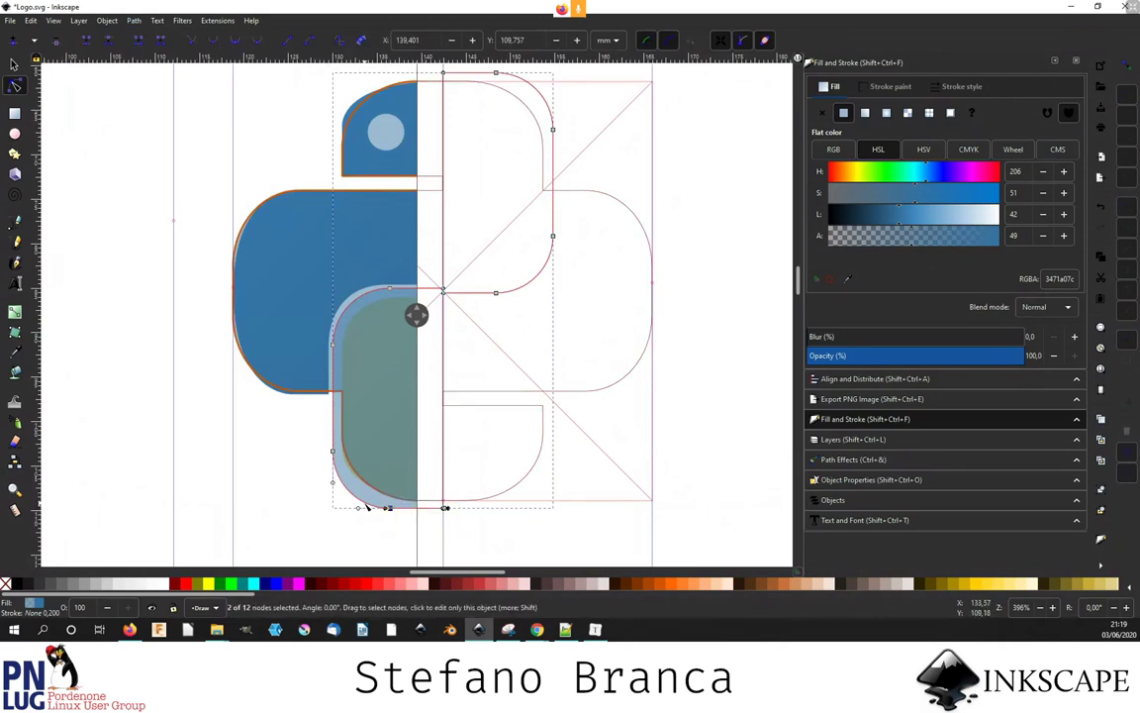
{"action": "key", "text": "Delete"}
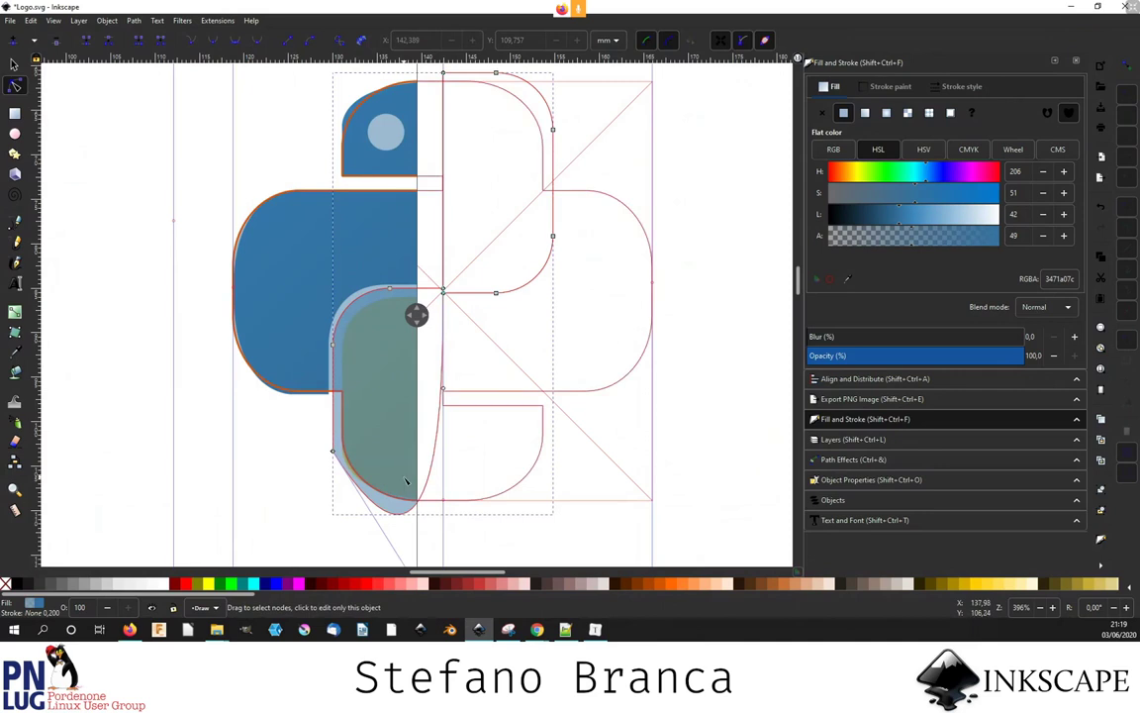
{"action": "key", "text": "ctrl+z"}
{"action": "left_click_drag", "start_coordinate": [476, 538], "coordinate": [377, 499]}
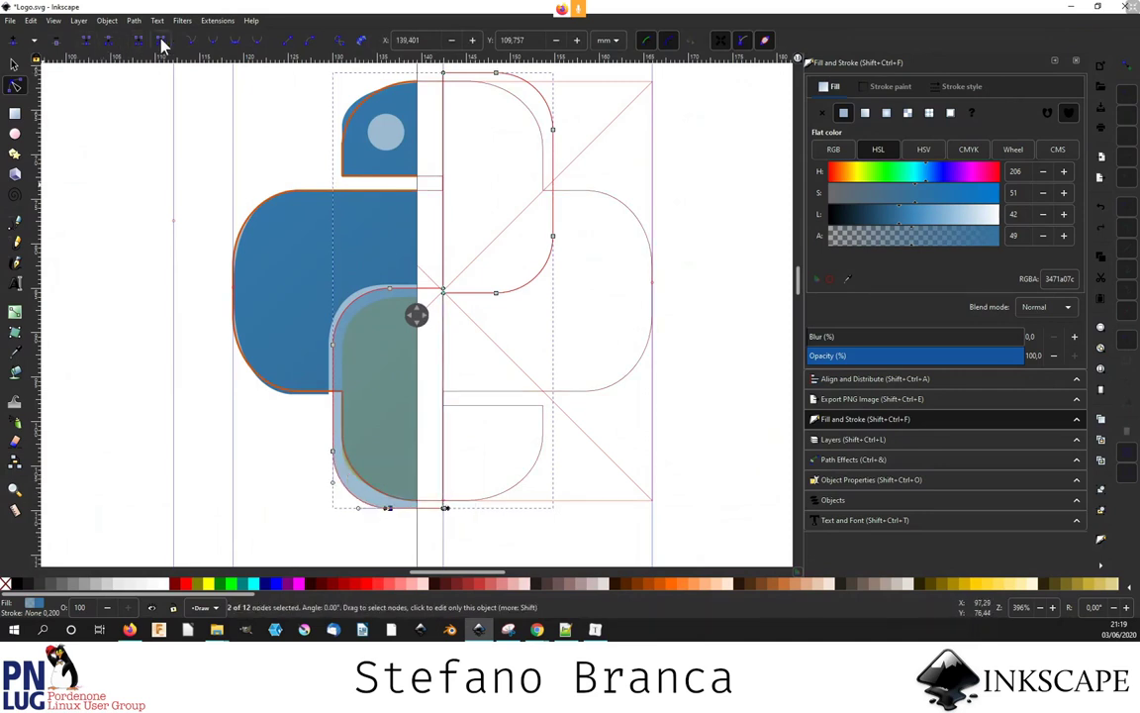
{"action": "left_click", "coordinate": [444, 450]}
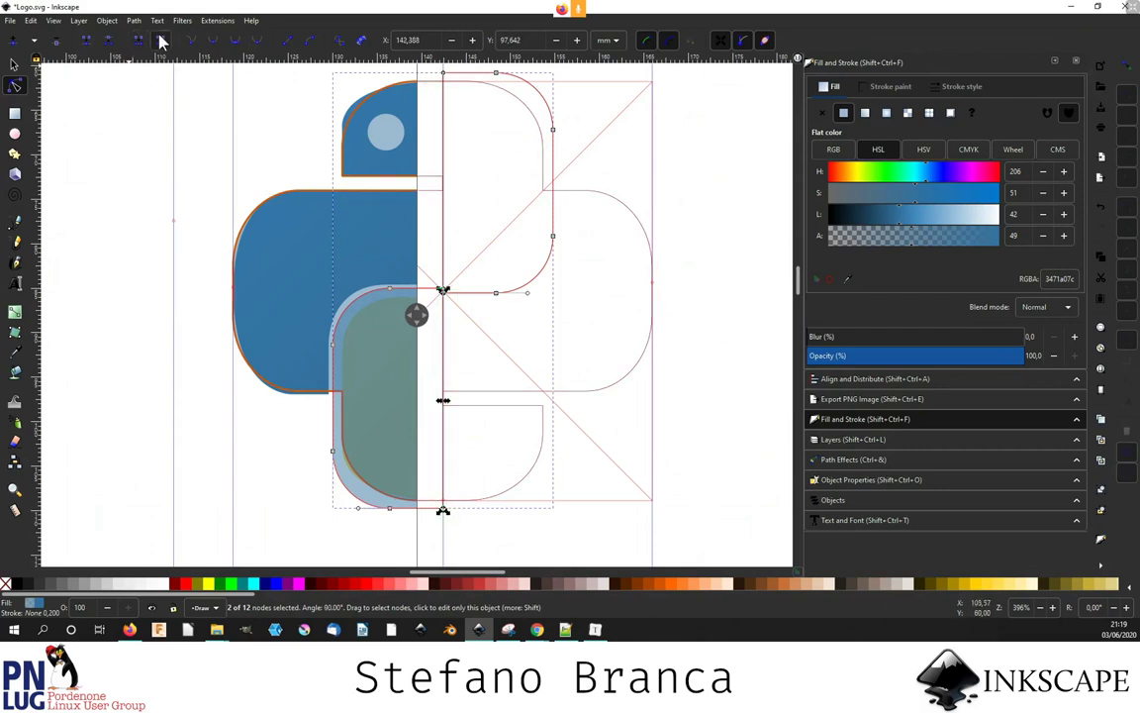
- Snap a node onto the centre corner node and split the path at the bottom nodes
{"action": "scroll", "coordinate": [475, 362], "scroll_direction": "up", "scroll_amount": 1}
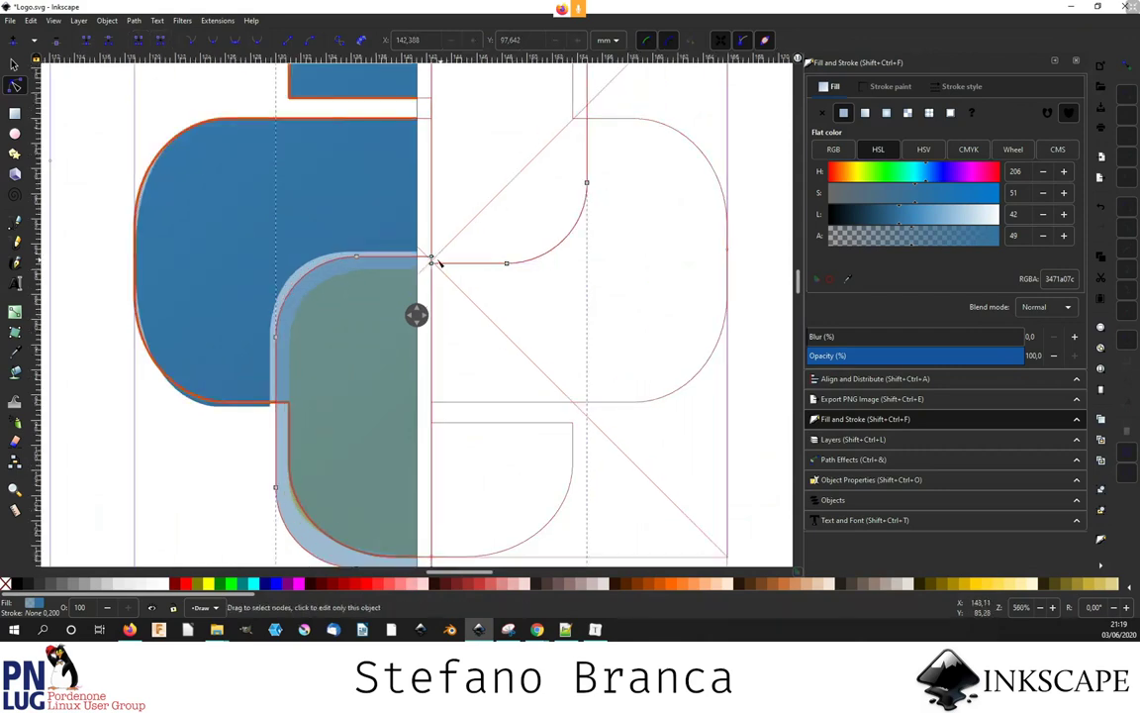
{"action": "mouse_move", "coordinate": [434, 260]}
{"action": "left_mouse_down"}
{"action": "mouse_move", "coordinate": [414, 284]}
{"action": "mouse_move", "coordinate": [432, 261]}
{"action": "left_mouse_up"}
{"action": "scroll", "coordinate": [431, 260], "scroll_direction": "up", "scroll_amount": 1}
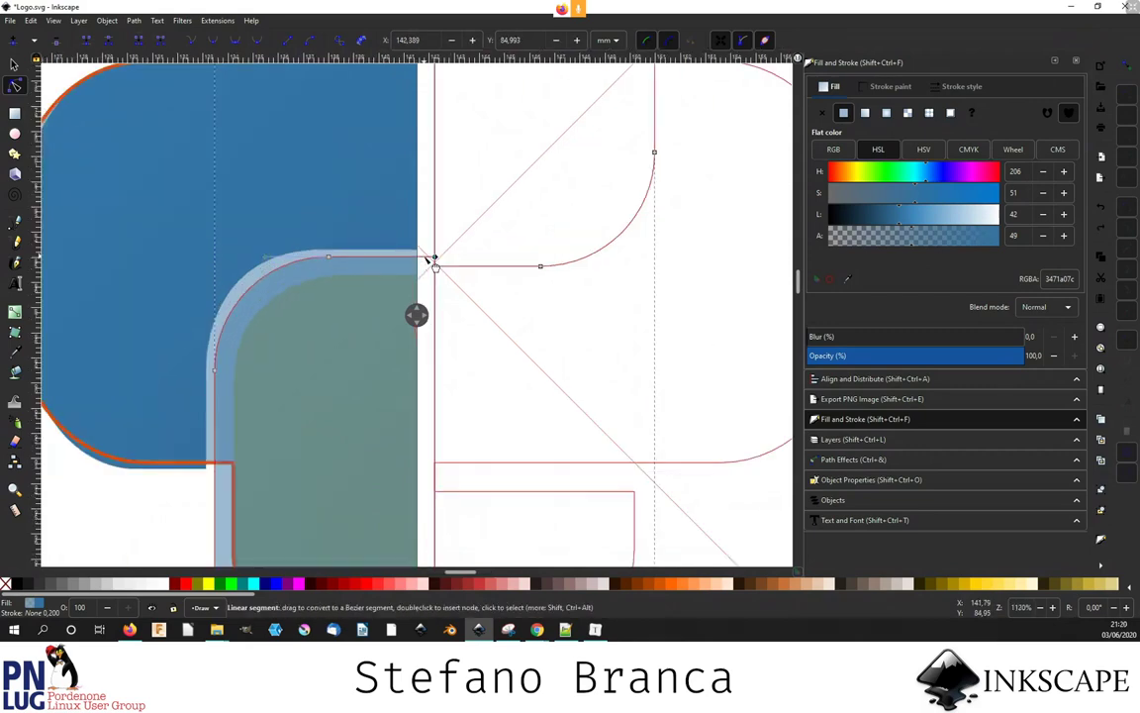
{"action": "scroll", "coordinate": [431, 260], "scroll_direction": "up", "scroll_amount": 2}
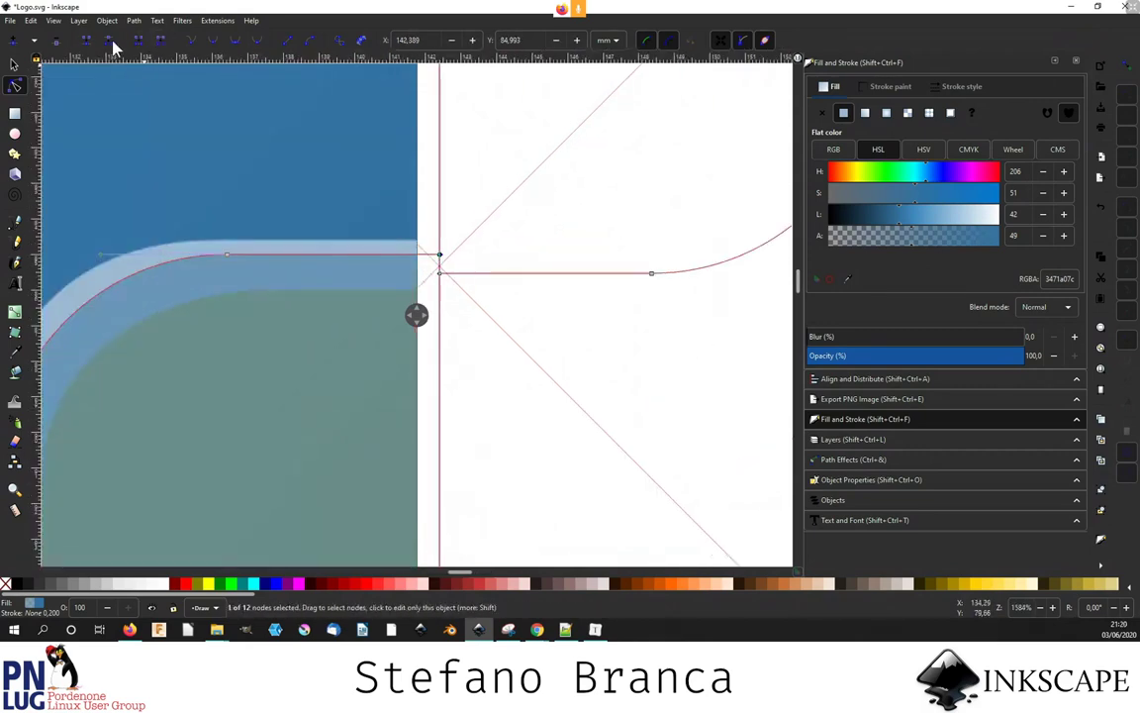
{"action": "scroll", "coordinate": [403, 226], "scroll_direction": "down", "scroll_amount": 4}
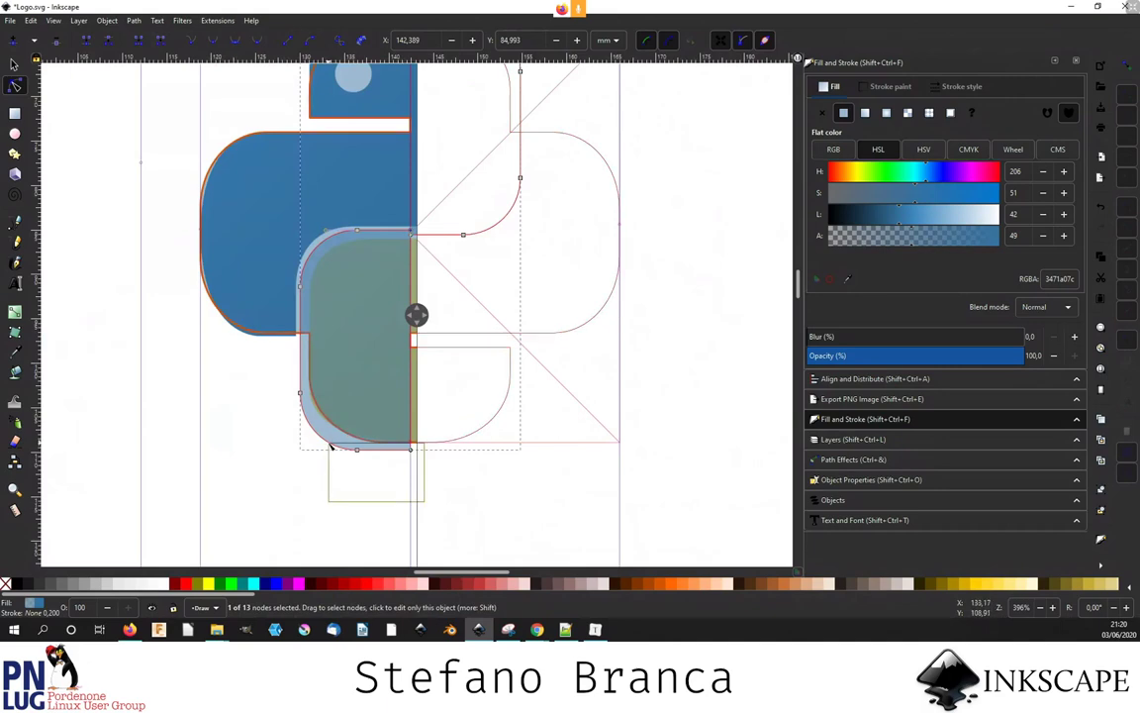
{"action": "left_click_drag", "start_coordinate": [431, 501], "coordinate": [325, 440]}
{"action": "left_click", "coordinate": [110, 44]}
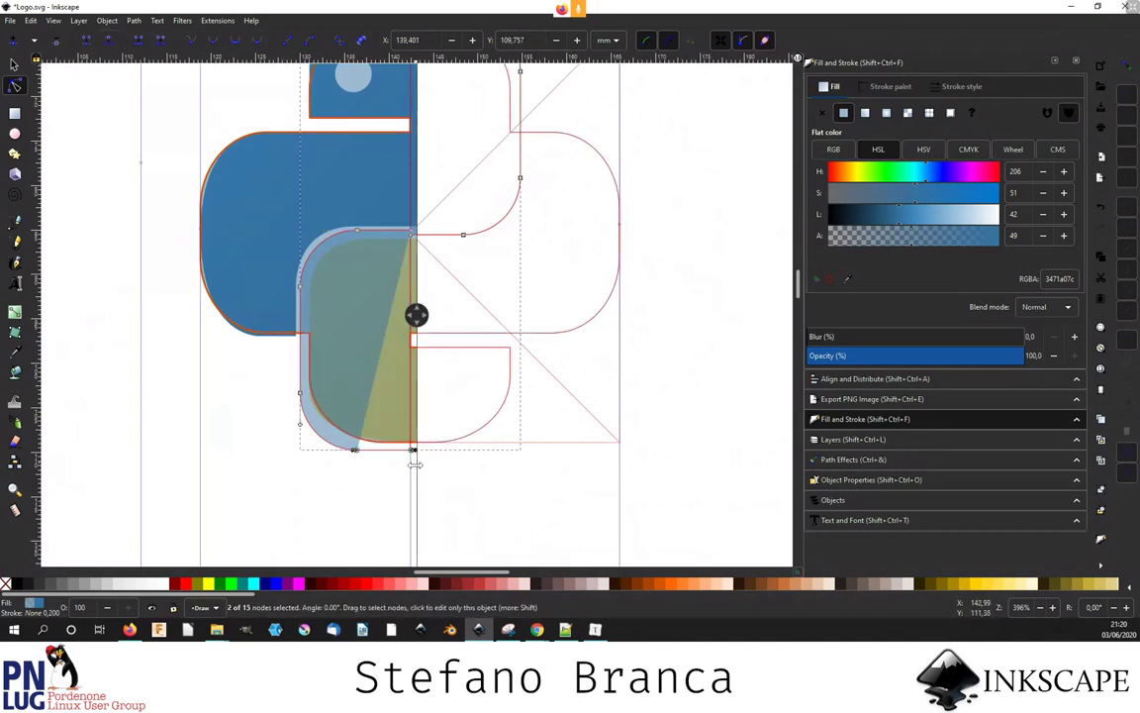
- Break the path at the nodes along the centre line
{"action": "left_click_drag", "start_coordinate": [432, 476], "coordinate": [382, 265]}
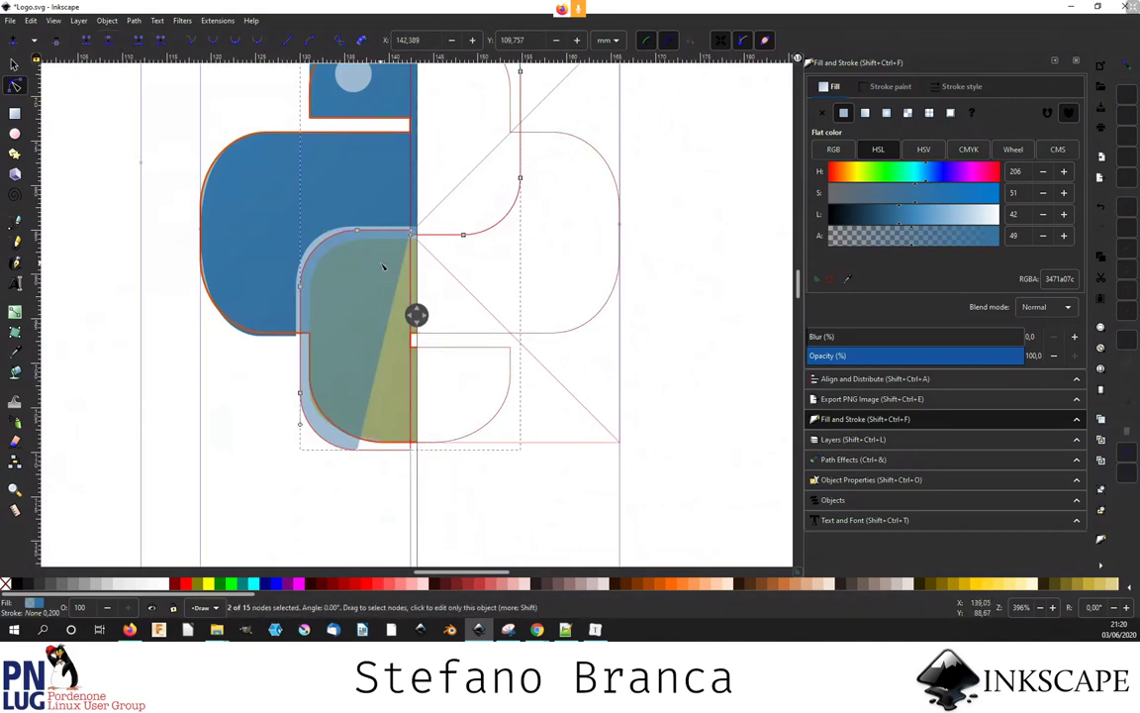
{"action": "scroll", "coordinate": [442, 243], "scroll_direction": "up", "scroll_amount": 3}
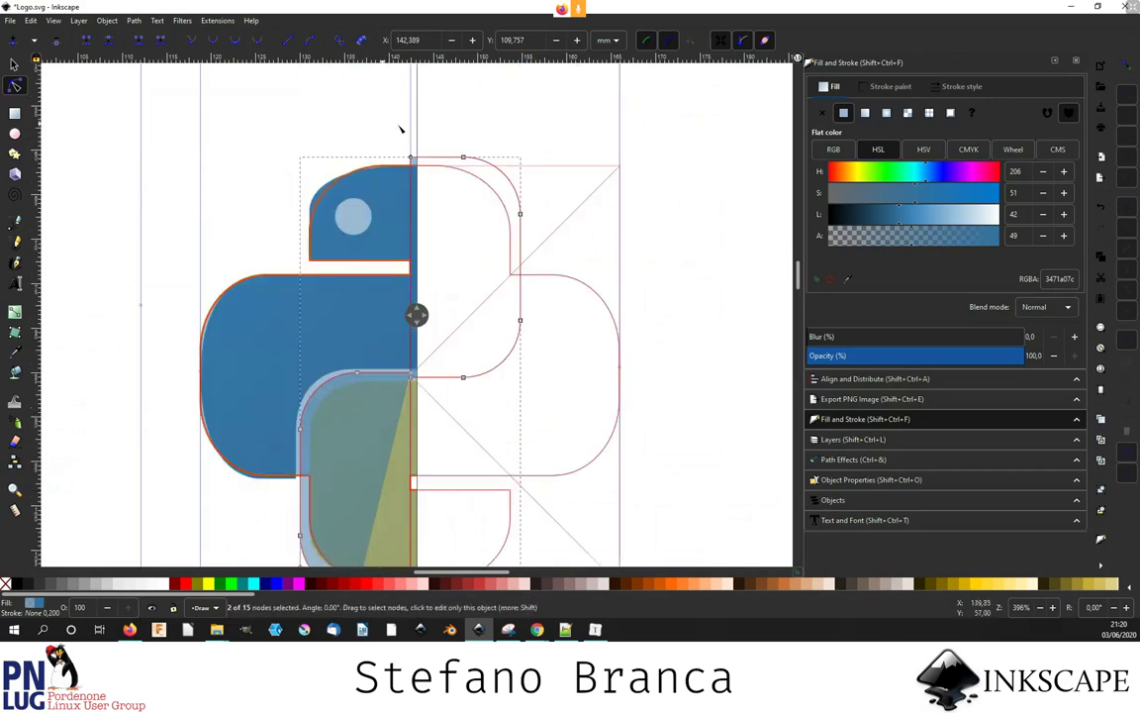
{"action": "left_click_drag", "start_coordinate": [391, 120], "coordinate": [480, 170]}
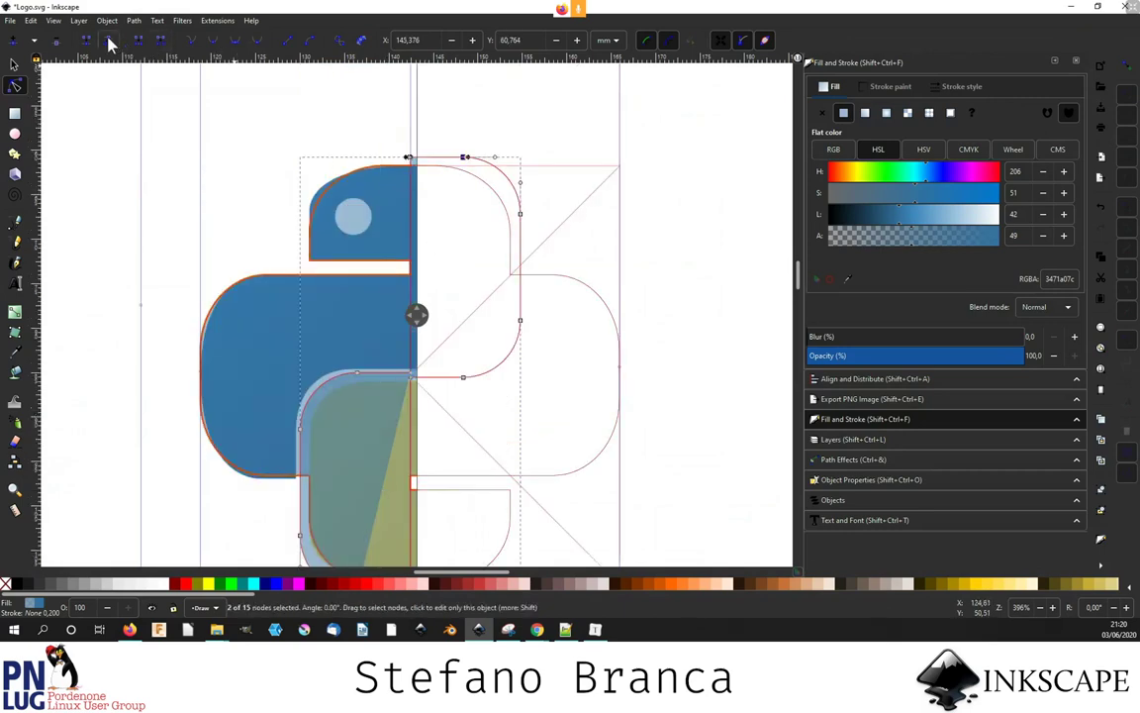
{"action": "left_click_drag", "start_coordinate": [426, 119], "coordinate": [388, 388]}
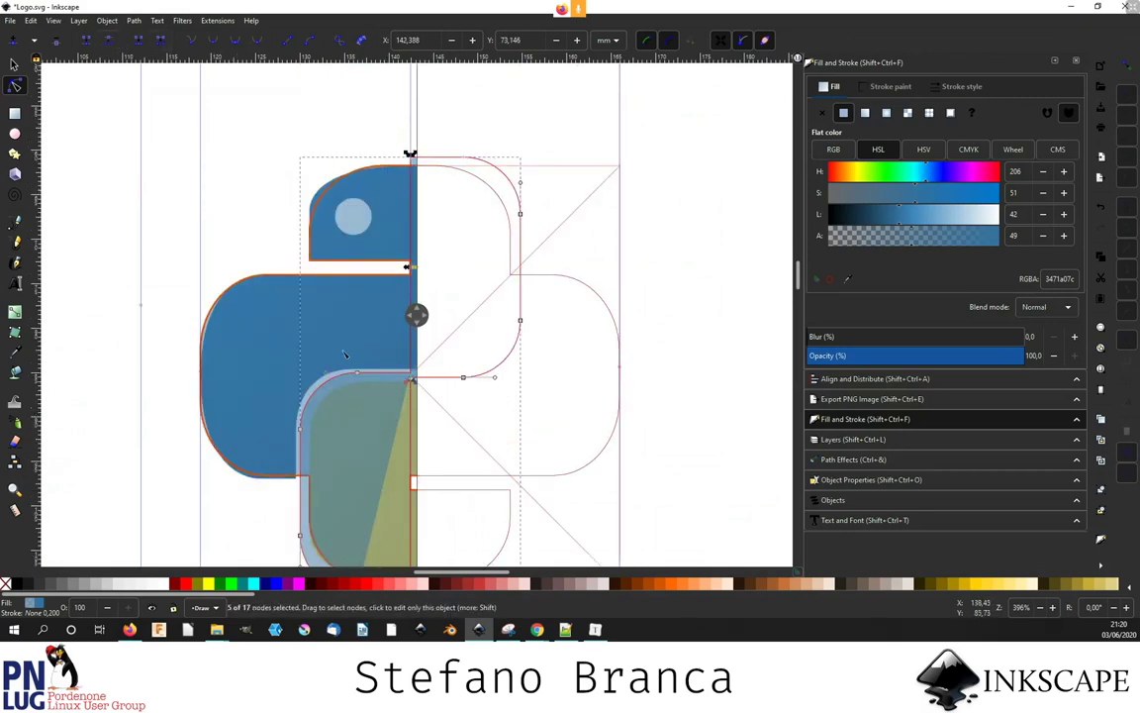
{"action": "left_click", "coordinate": [99, 44]}
- Rubber-band select the six nodes on the middle horizontal run and show Align and Distribute
{"action": "key", "text": "minus"}
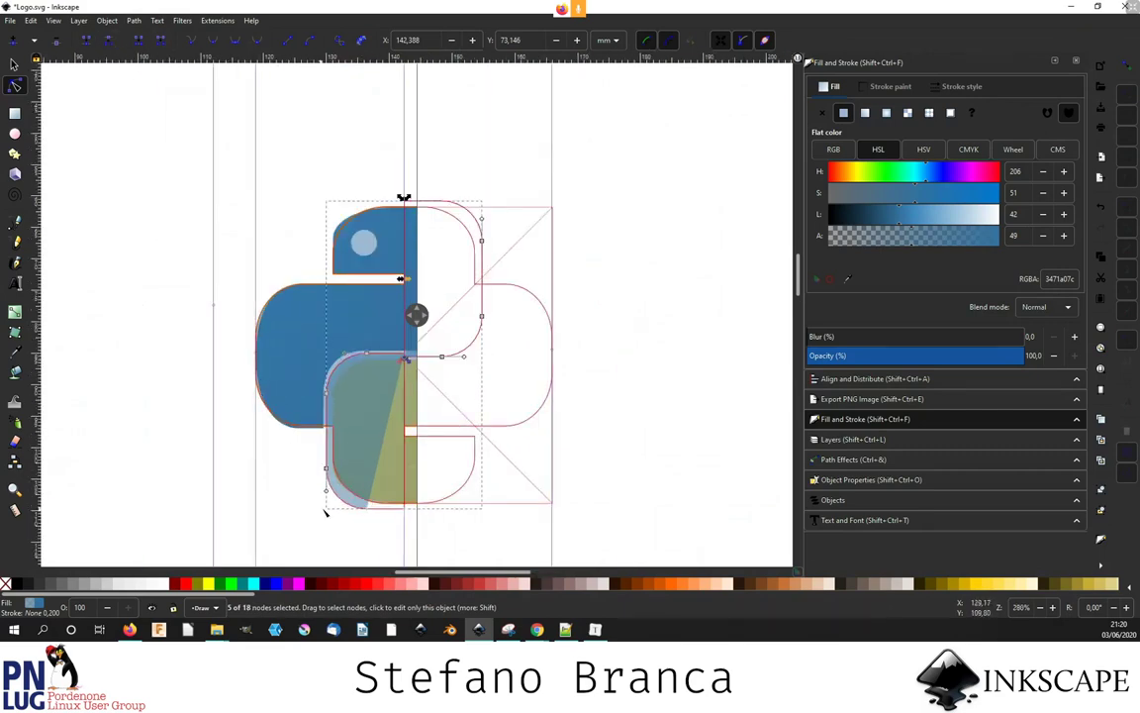
{"action": "key", "text": "plus"}
{"action": "key", "text": "plus"}
{"action": "left_click", "coordinate": [375, 503]}
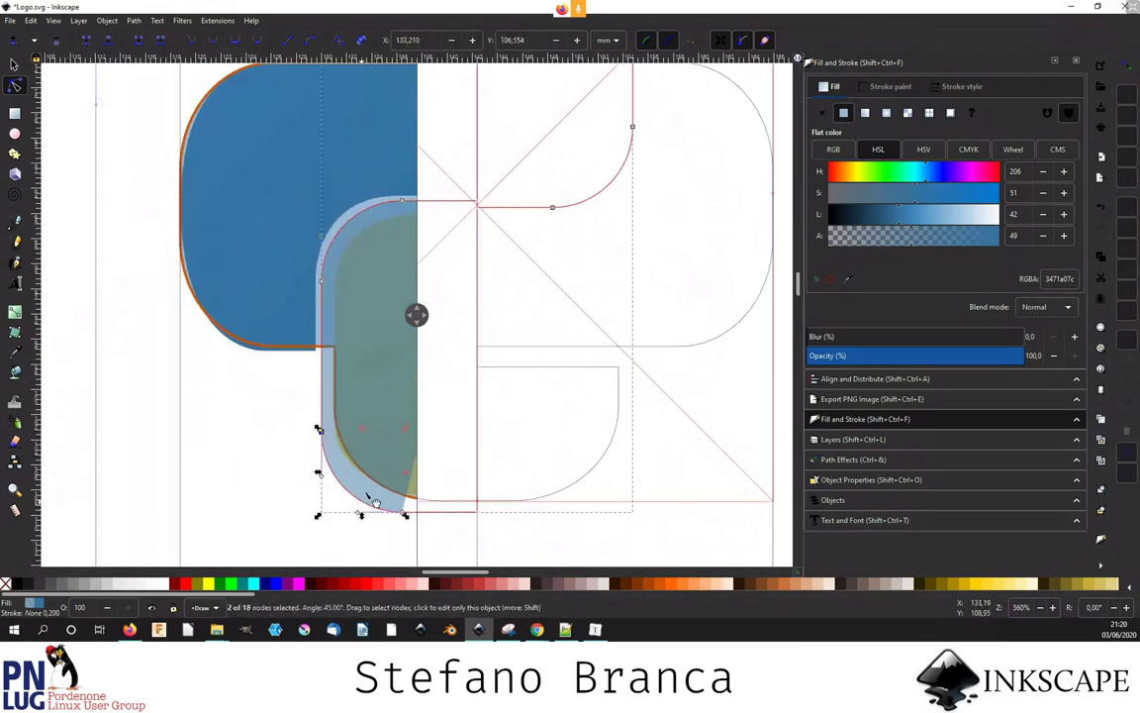
{"action": "left_click", "coordinate": [361, 199]}
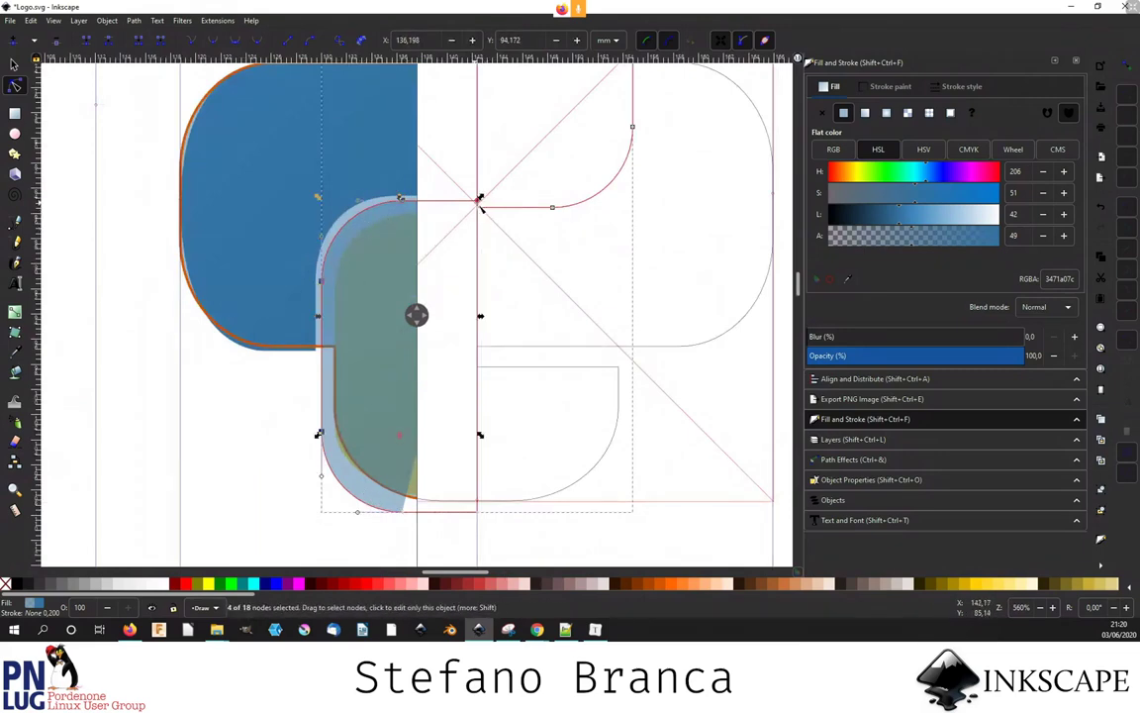
{"action": "left_click_drag", "start_coordinate": [516, 215], "coordinate": [340, 175]}
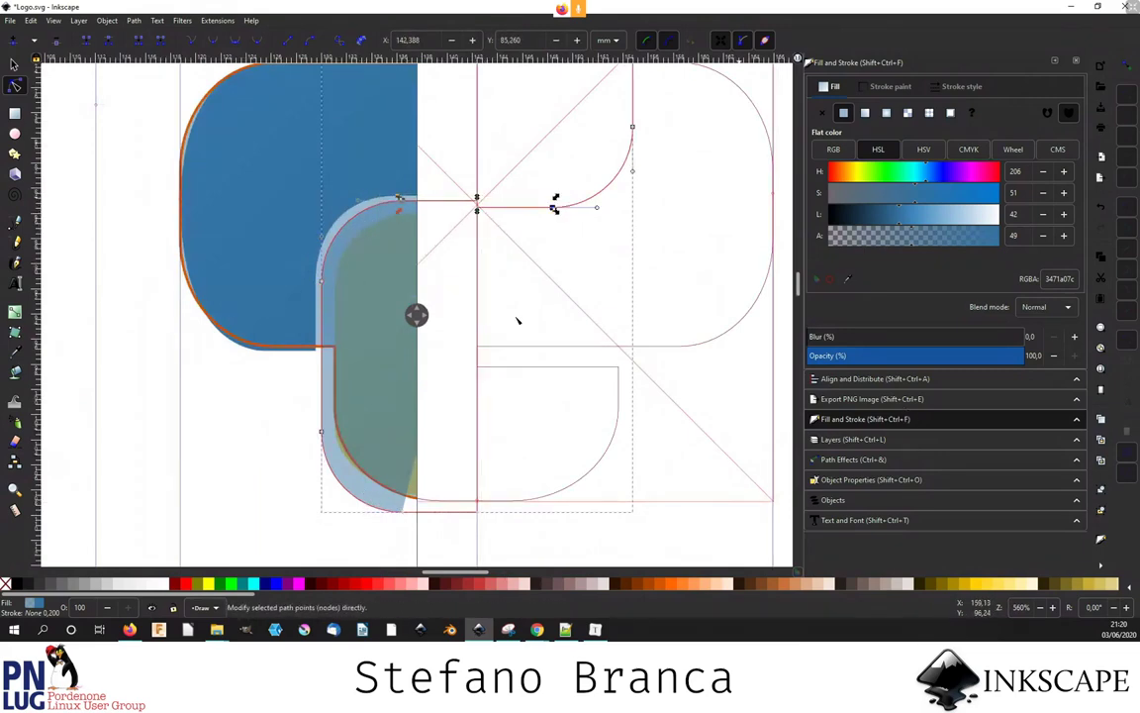
{"action": "scroll", "coordinate": [514, 232], "scroll_direction": "down", "scroll_amount": 2}
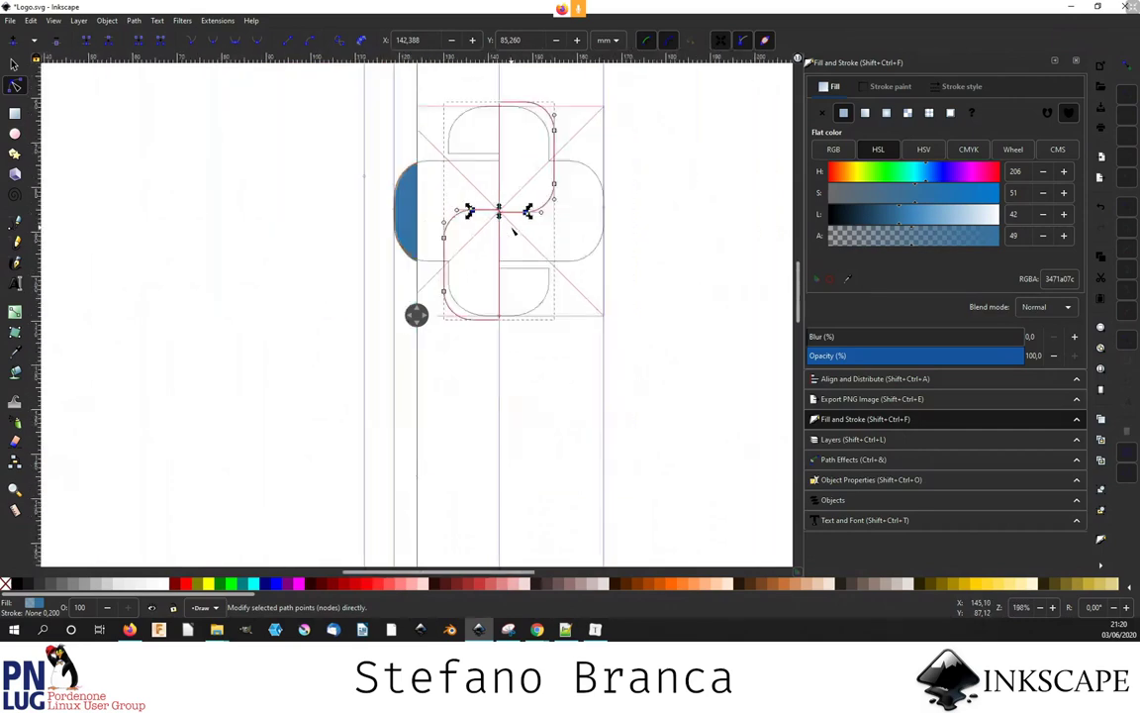
{"action": "left_click", "coordinate": [854, 379]}
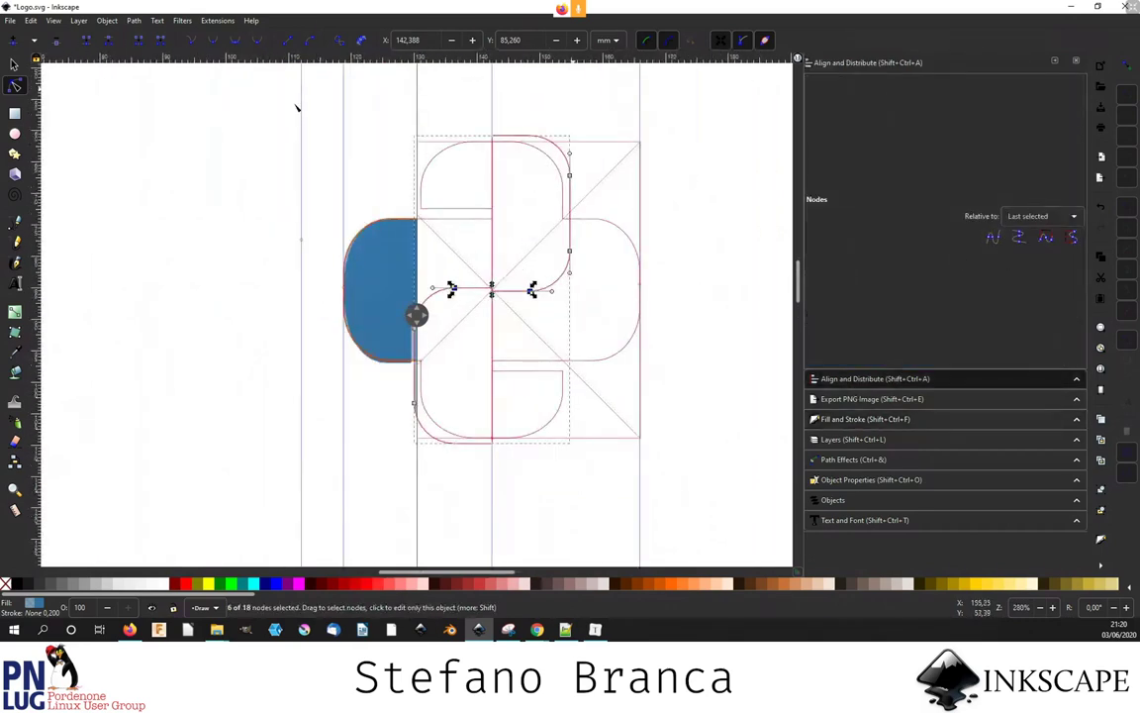
- Align the six selected middle nodes horizontally, then return to the Selector tool
{"action": "left_click", "coordinate": [105, 24]}
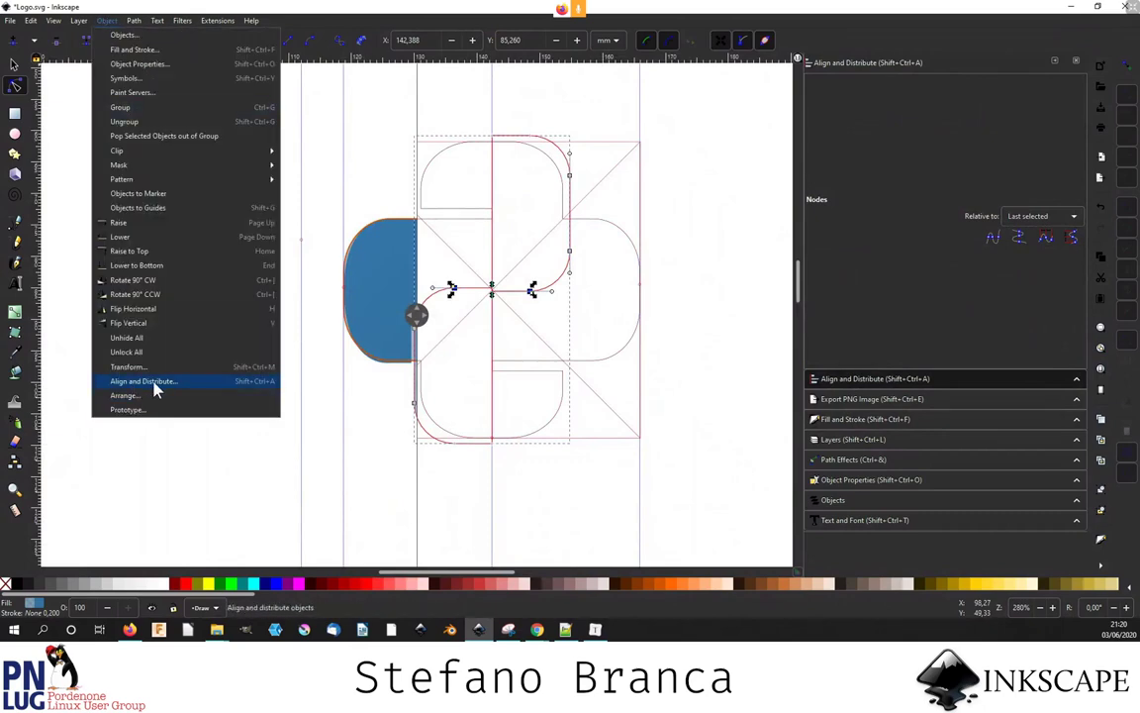
{"action": "left_click", "coordinate": [995, 237]}
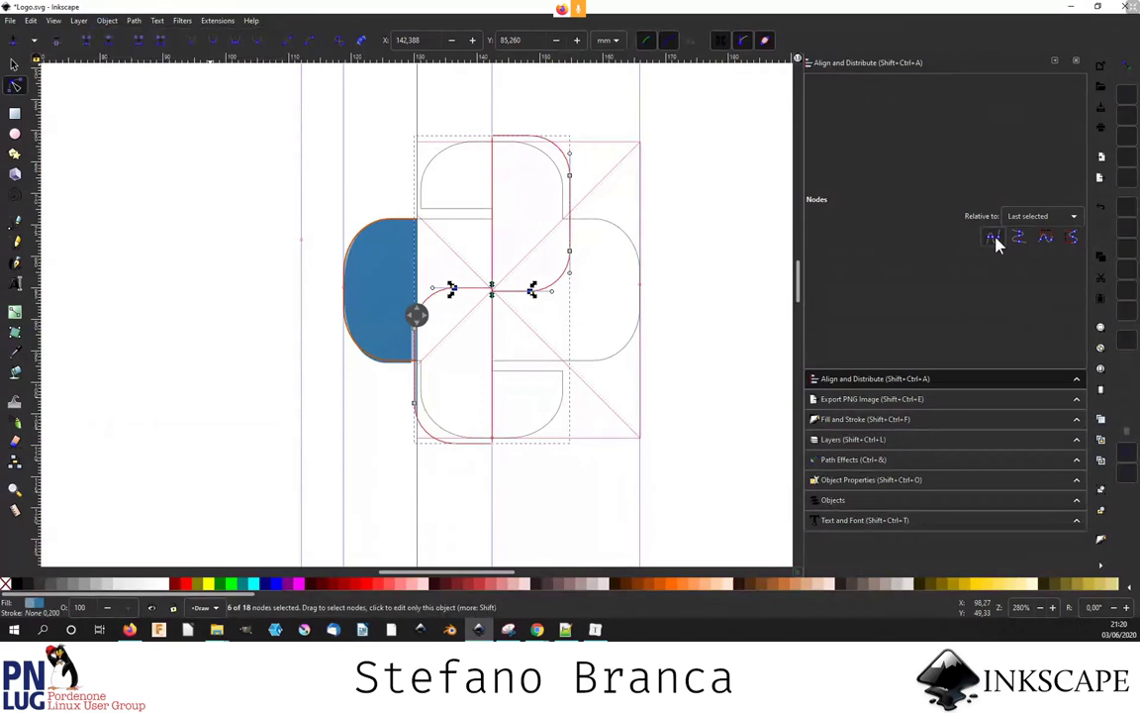
{"action": "scroll", "coordinate": [547, 356], "scroll_direction": "up", "scroll_amount": 1}
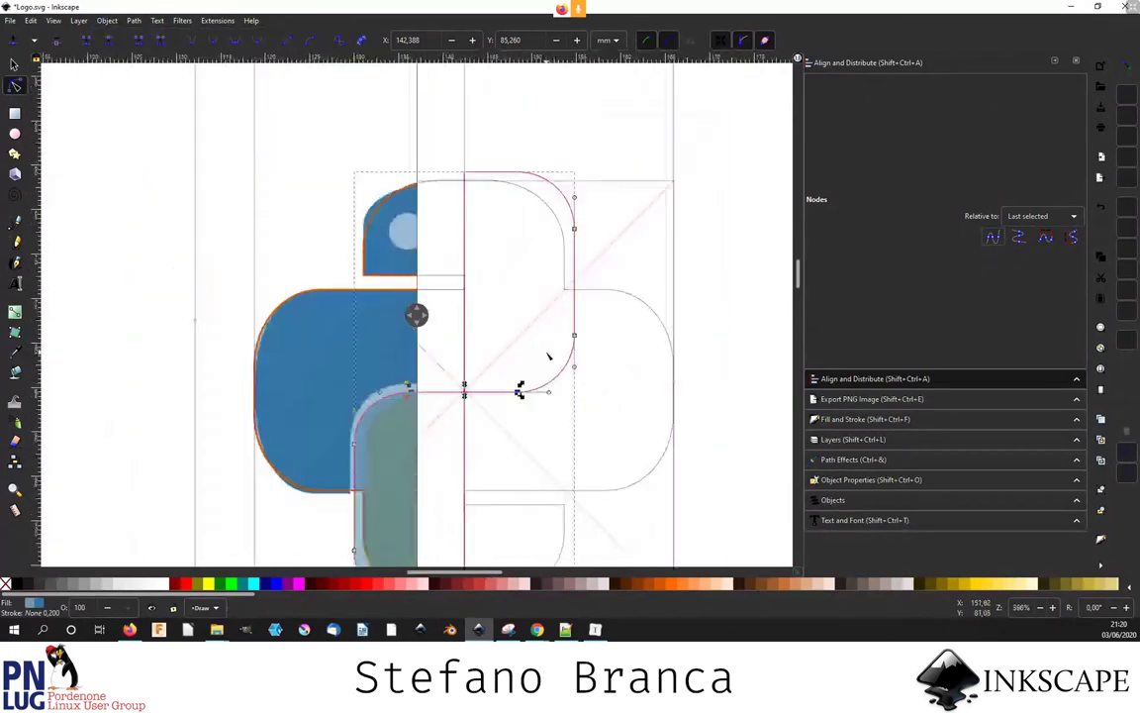
{"action": "left_click", "coordinate": [14, 63]}
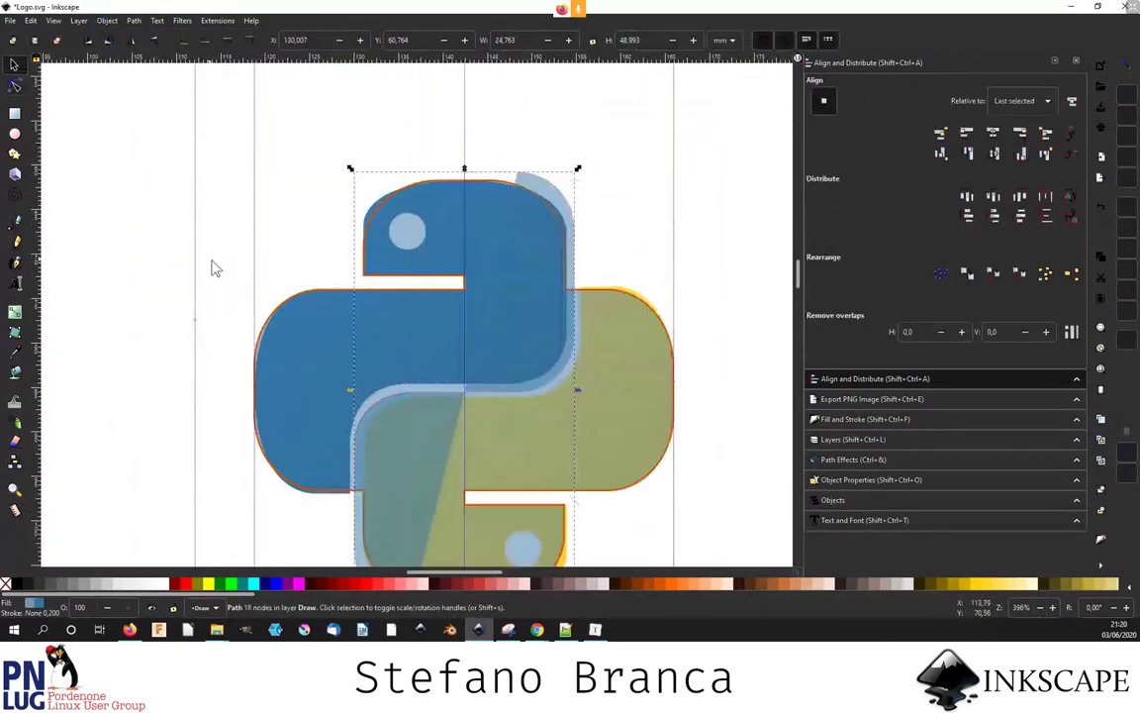
{"action": "scroll", "coordinate": [355, 242], "scroll_direction": "down", "scroll_amount": 2}
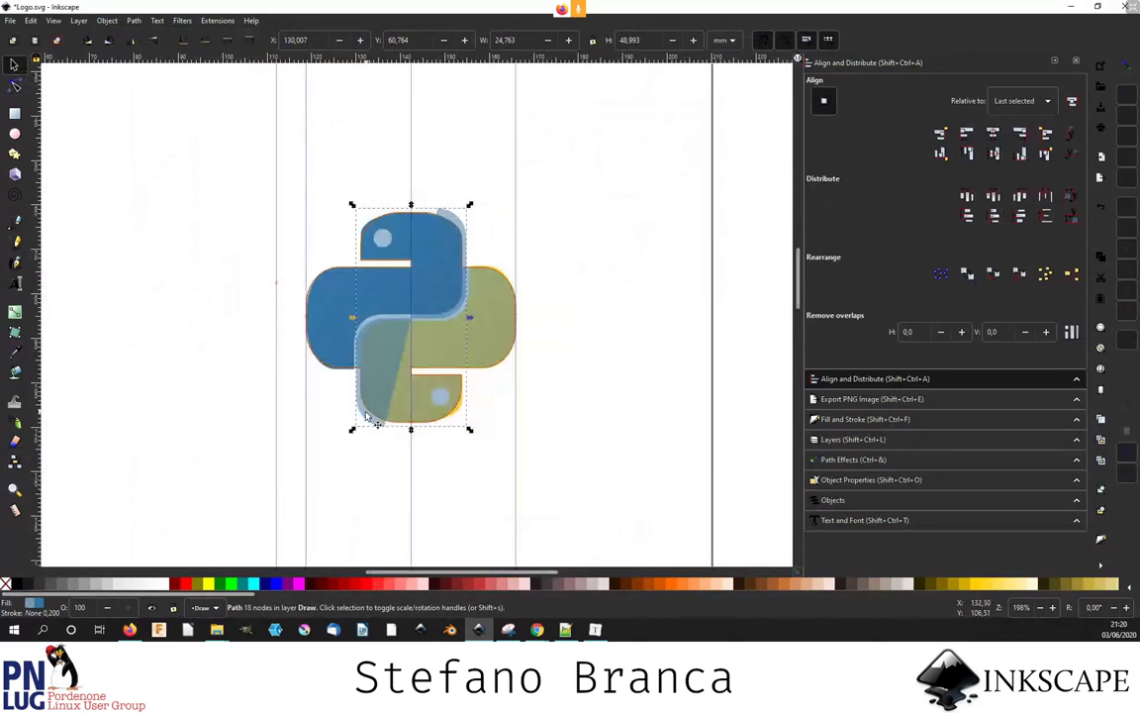
- Move the S shape left of the logo and give it a black stroke with no fill
{"action": "left_click_drag", "start_coordinate": [374, 420], "coordinate": [190, 419]}
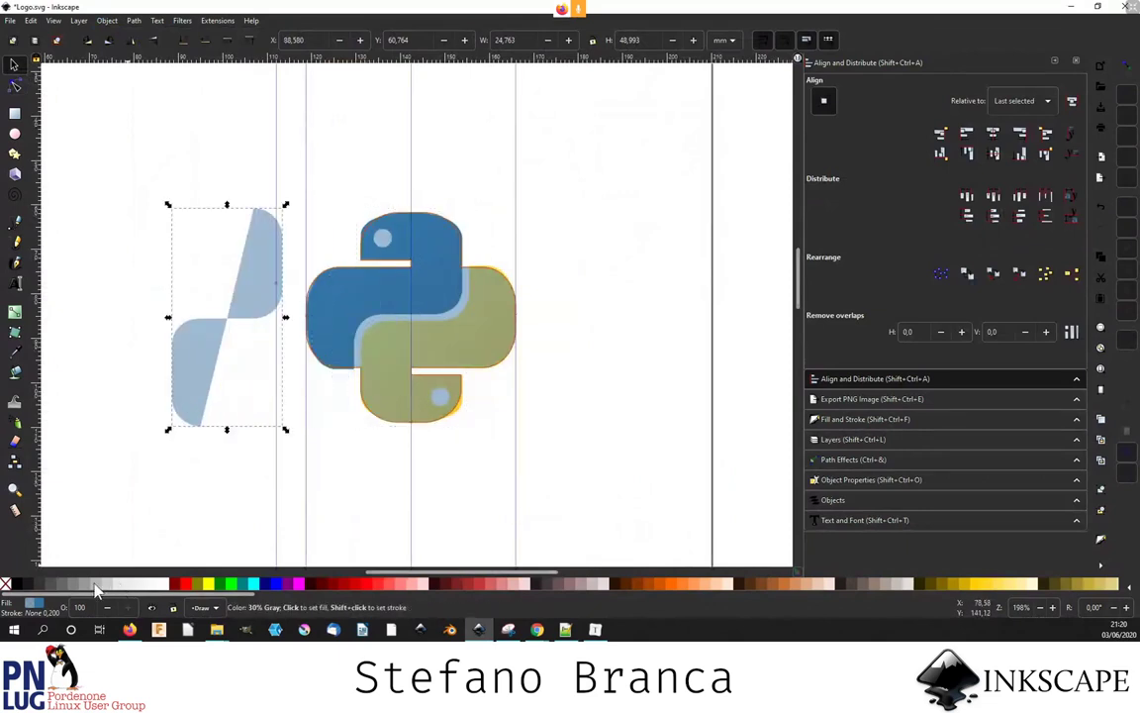
{"action": "left_click", "coordinate": [16, 584], "text": "shift"}
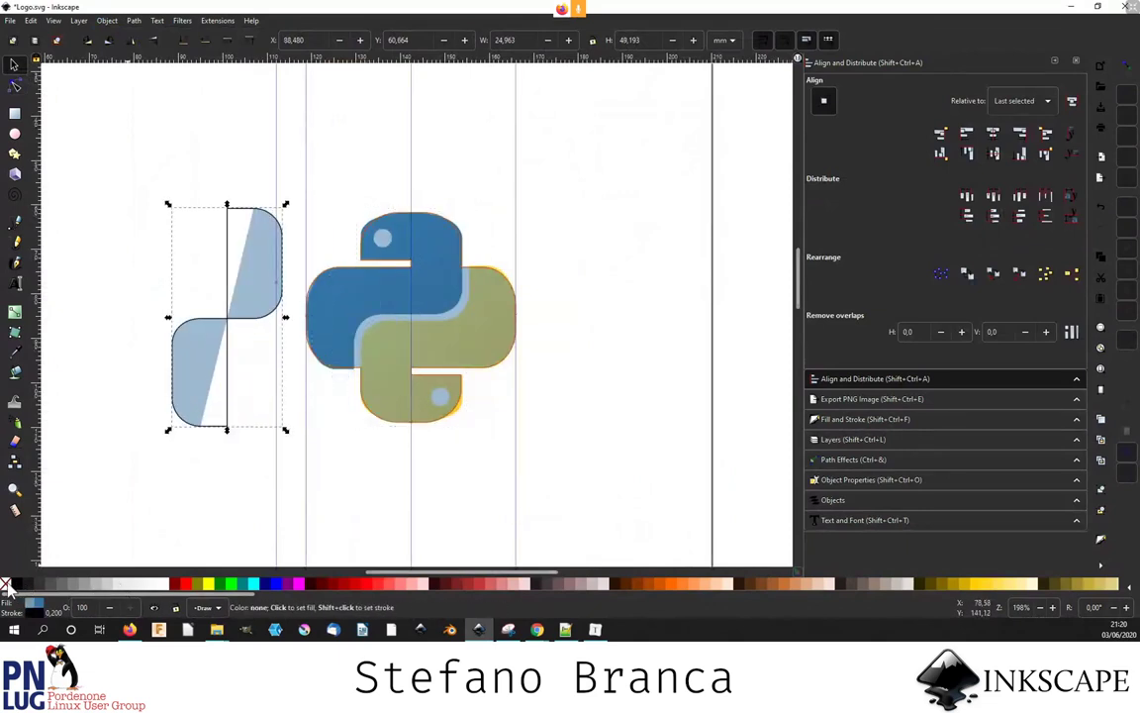
{"action": "left_click", "coordinate": [5, 584]}
{"action": "scroll", "coordinate": [173, 432], "scroll_direction": "up", "scroll_amount": 2}
- Delete the vertical line from the S path, leaving an open outline
{"action": "key", "text": "n"}
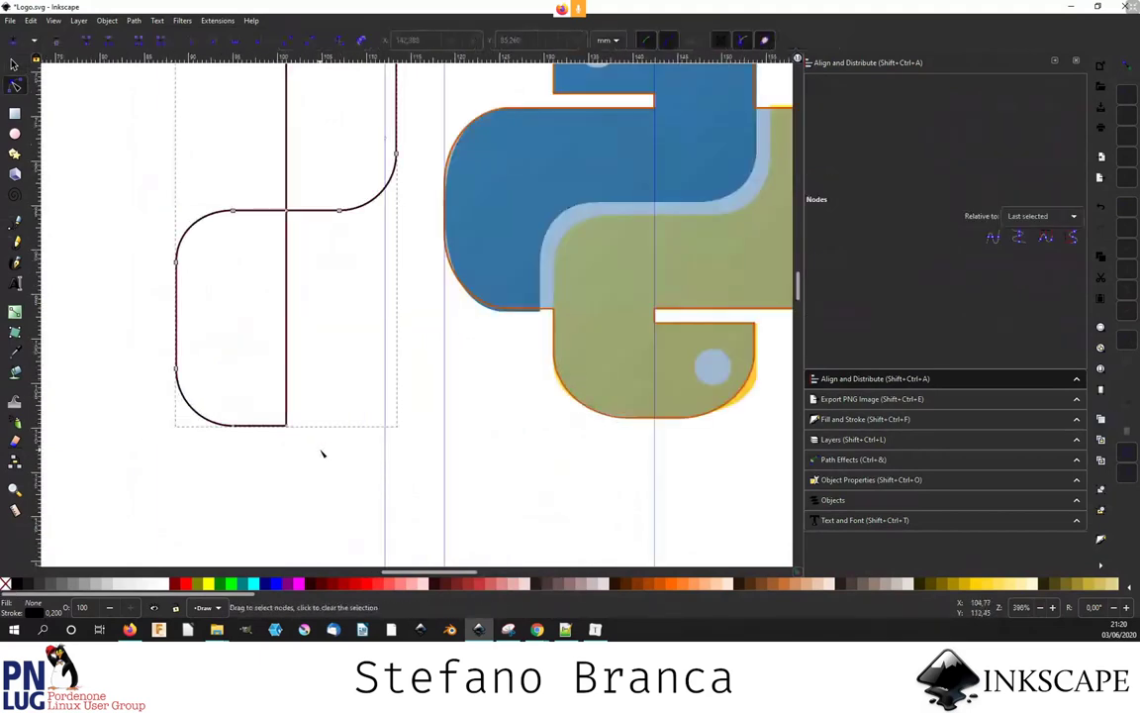
{"action": "left_click_drag", "start_coordinate": [319, 439], "coordinate": [268, 388]}
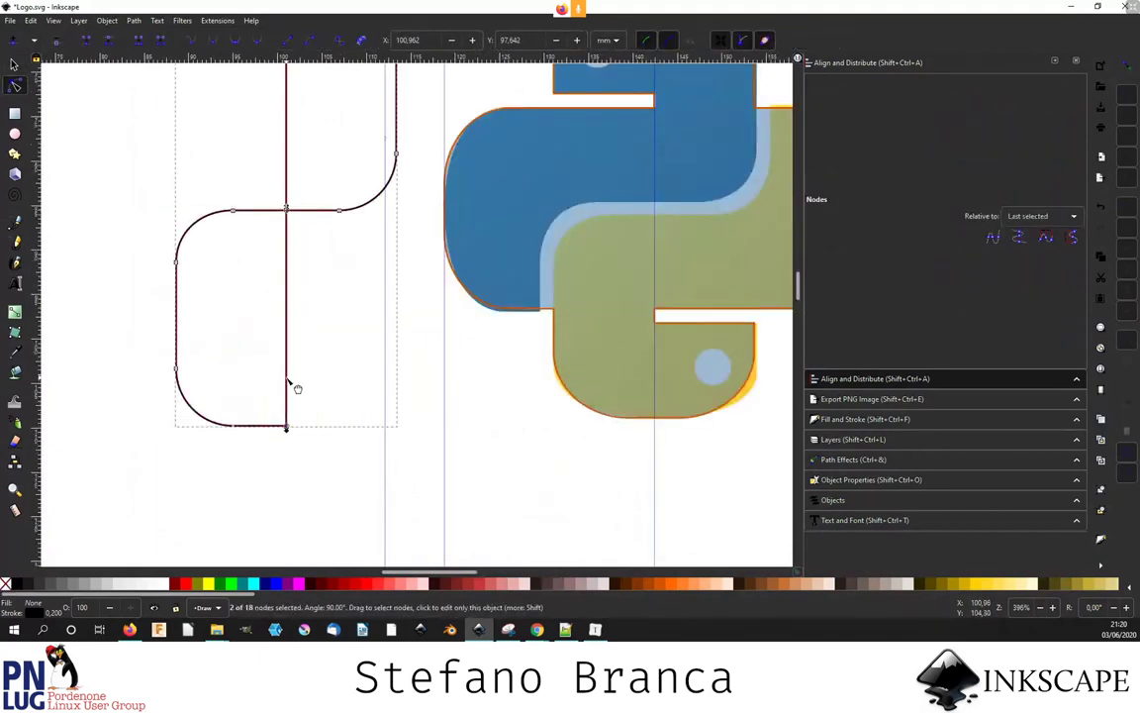
{"action": "key", "text": "Delete"}
{"action": "scroll", "coordinate": [294, 395], "scroll_direction": "up", "scroll_amount": 3}
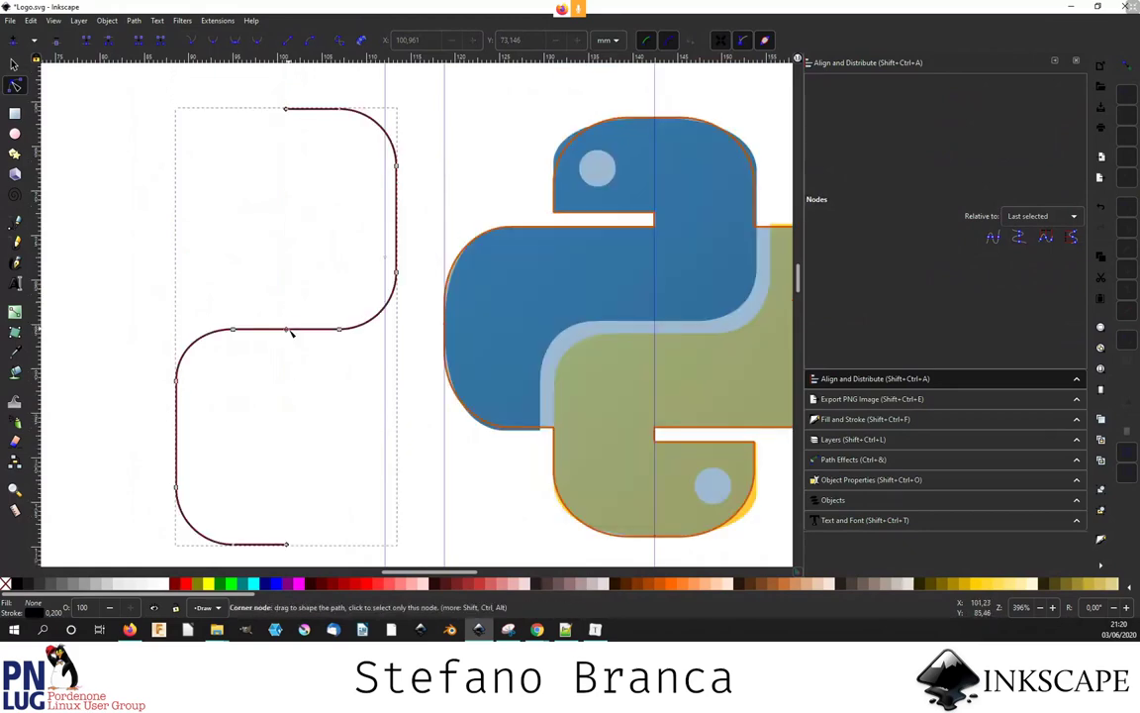
{"action": "scroll", "coordinate": [341, 230], "scroll_direction": "down", "scroll_amount": 2, "text": "ctrl"}
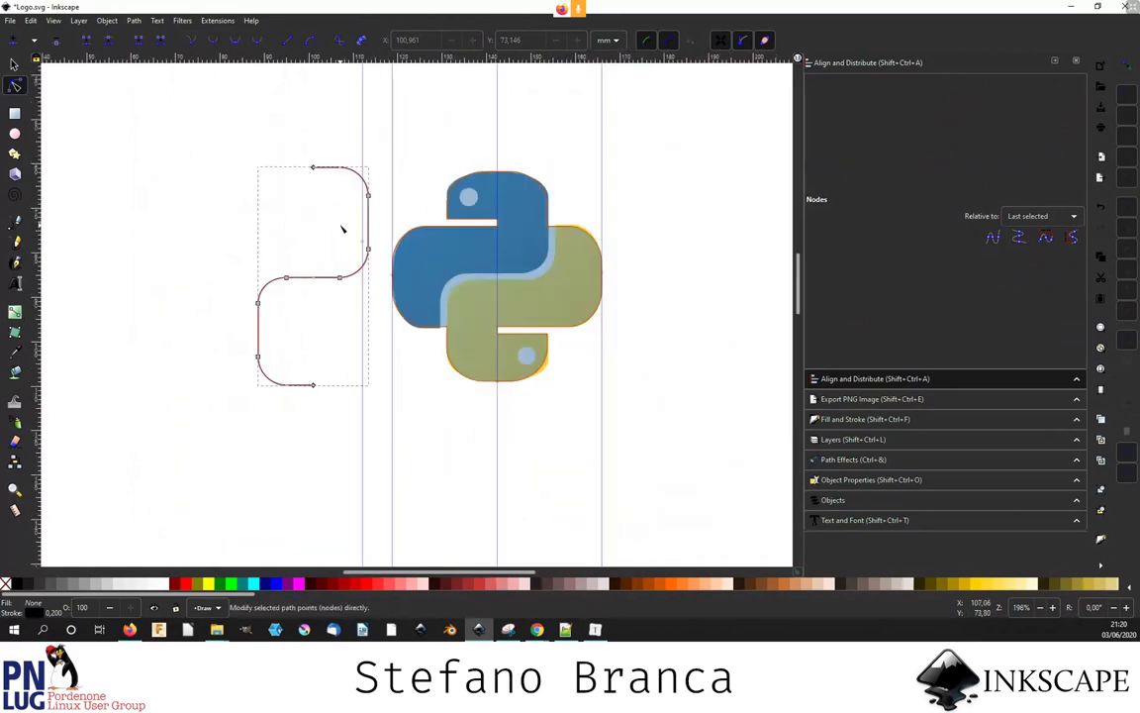
{"action": "scroll", "coordinate": [328, 297], "scroll_direction": "up", "scroll_amount": 1, "text": "ctrl"}
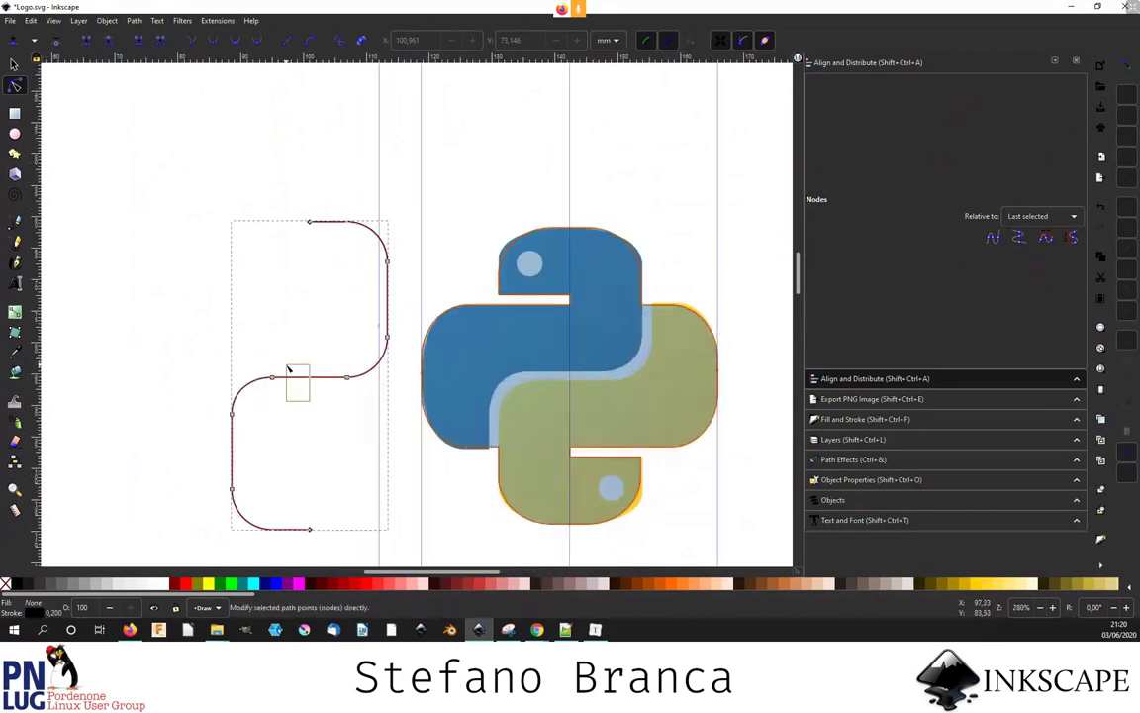
{"action": "left_click_drag", "start_coordinate": [290, 357], "coordinate": [321, 392]}
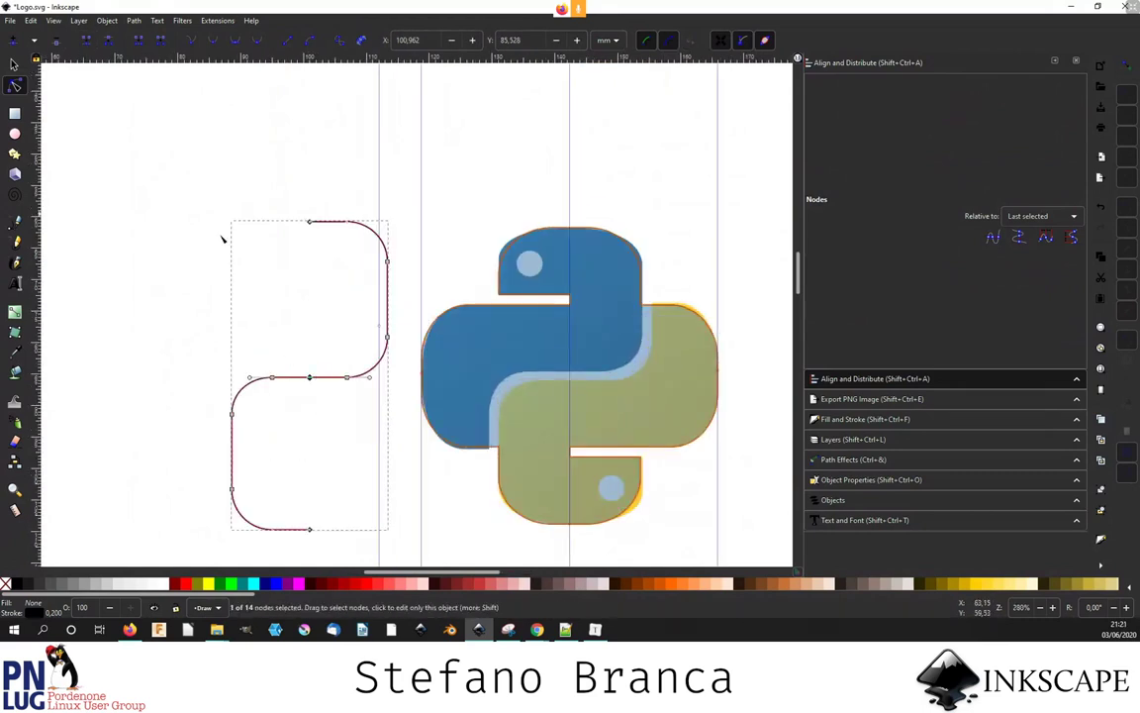
{"action": "scroll", "coordinate": [249, 256], "scroll_direction": "down", "scroll_amount": 2, "text": "ctrl"}
- Move the S path back over the logo's gap at X 129.869
{"action": "key", "text": "s"}
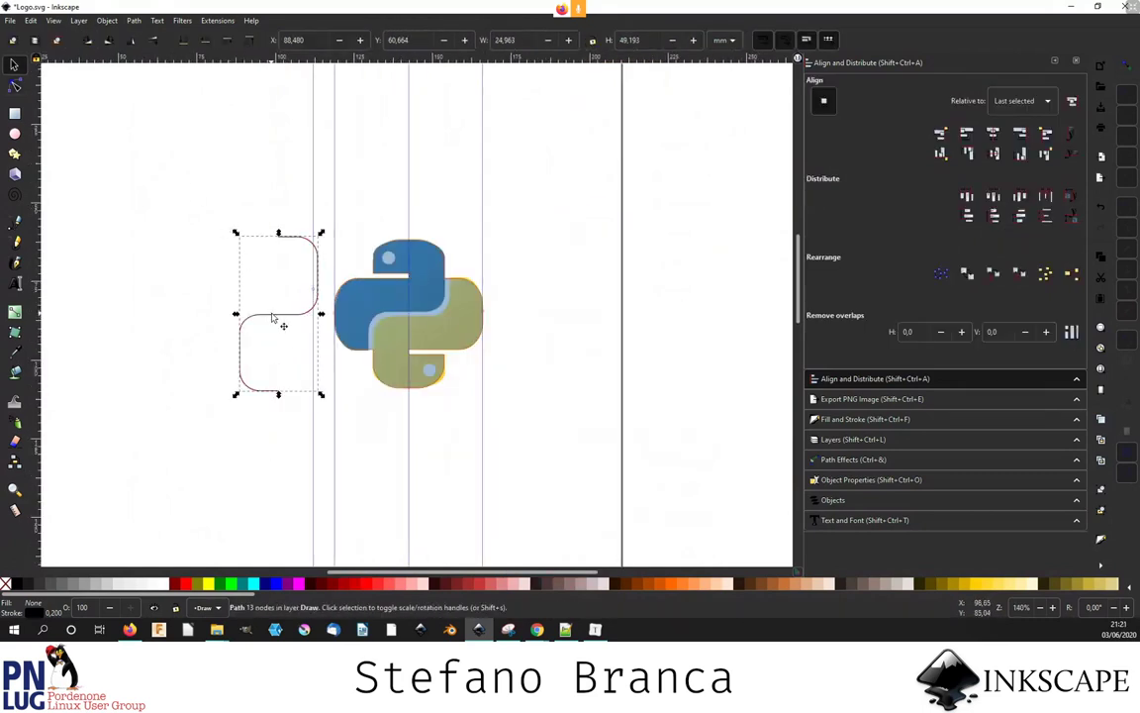
{"action": "left_click_drag", "start_coordinate": [273, 317], "coordinate": [411, 321]}
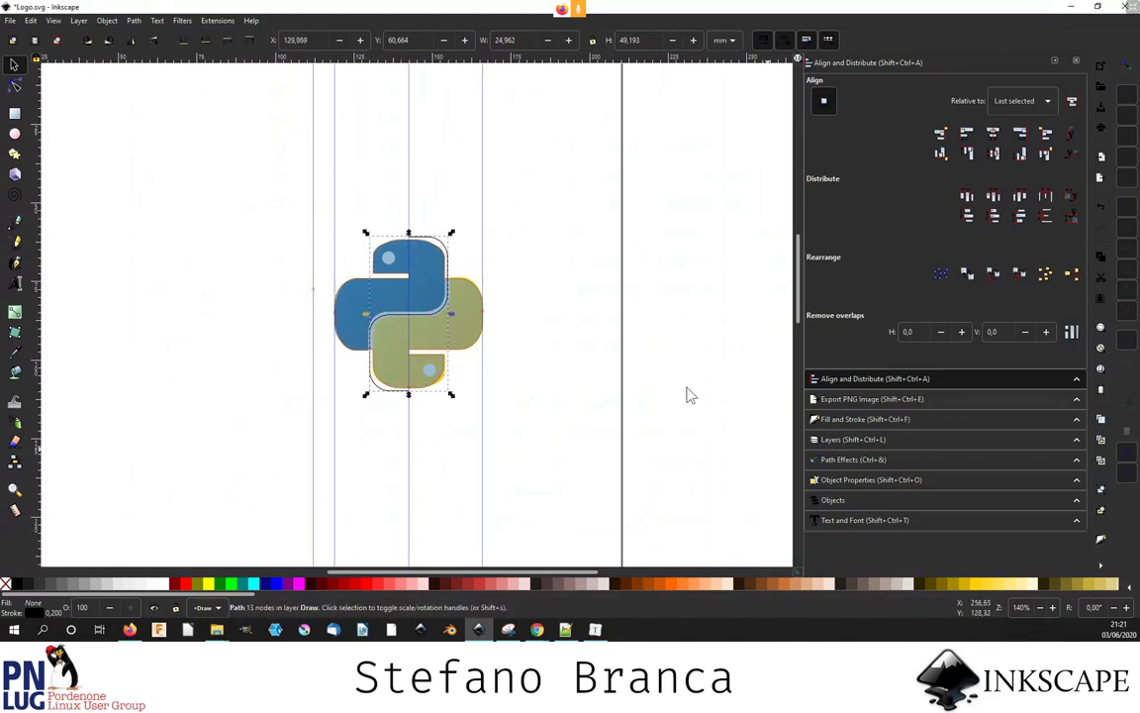
{"action": "scroll", "coordinate": [417, 334], "scroll_direction": "up", "scroll_amount": 2, "text": "ctrl"}
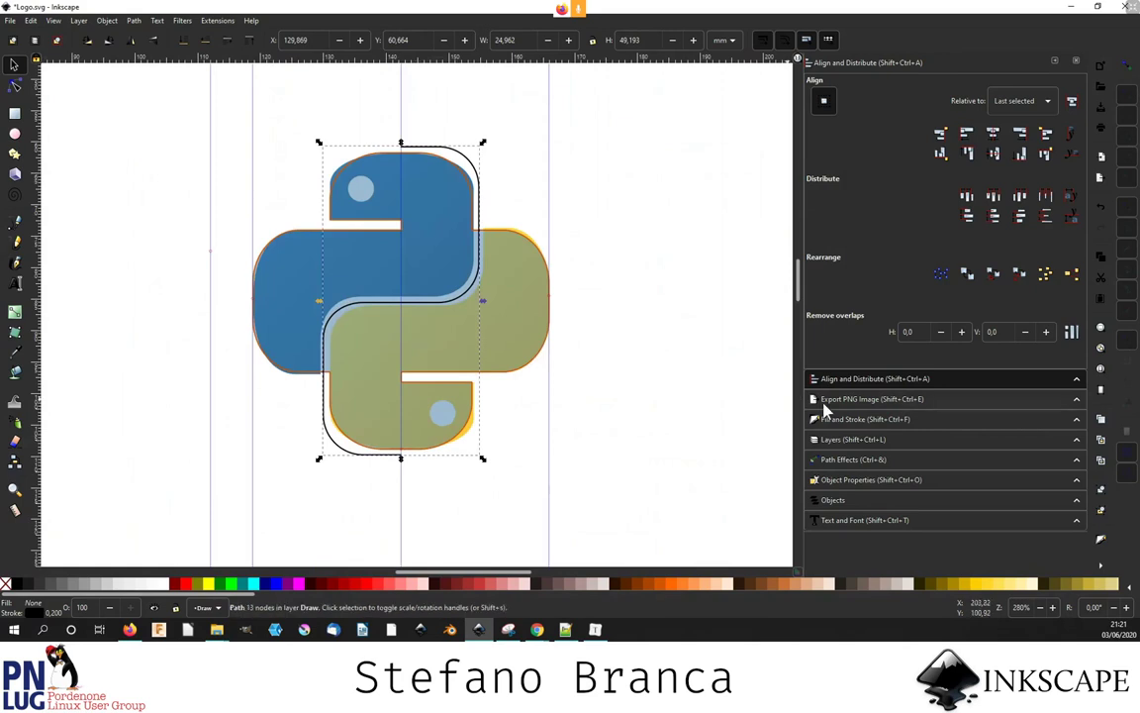
- Open Fill and Stroke on the Stroke style tab for the S path
{"action": "left_click", "coordinate": [839, 424]}
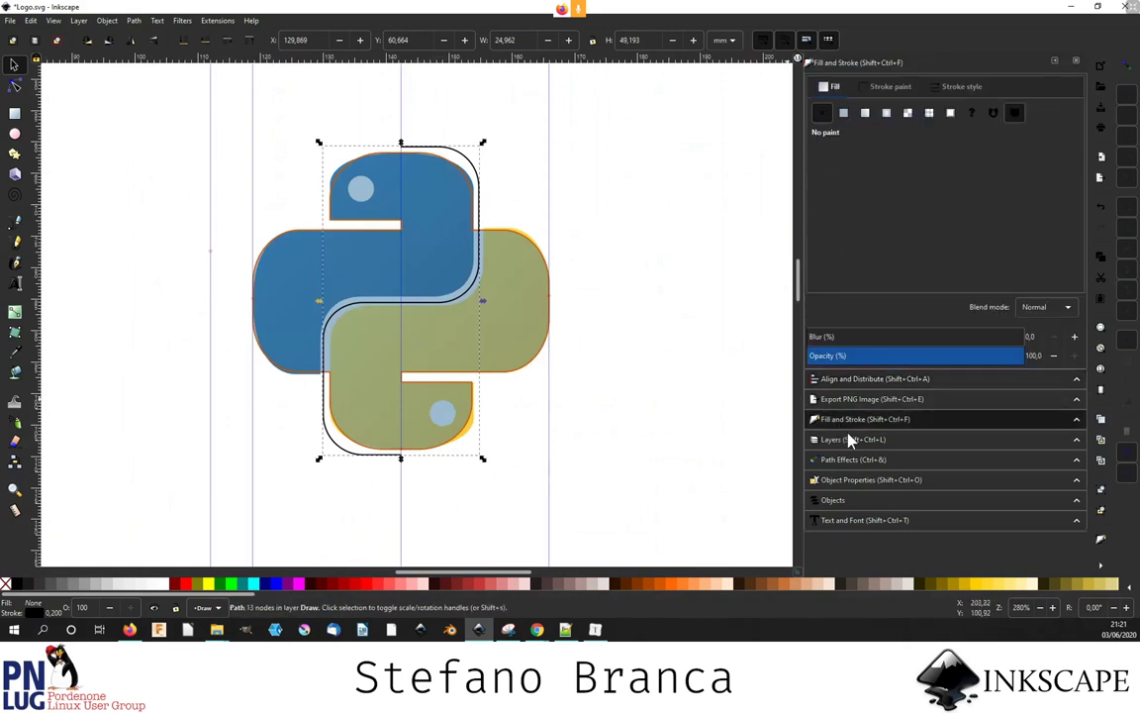
{"action": "left_click", "coordinate": [962, 87]}
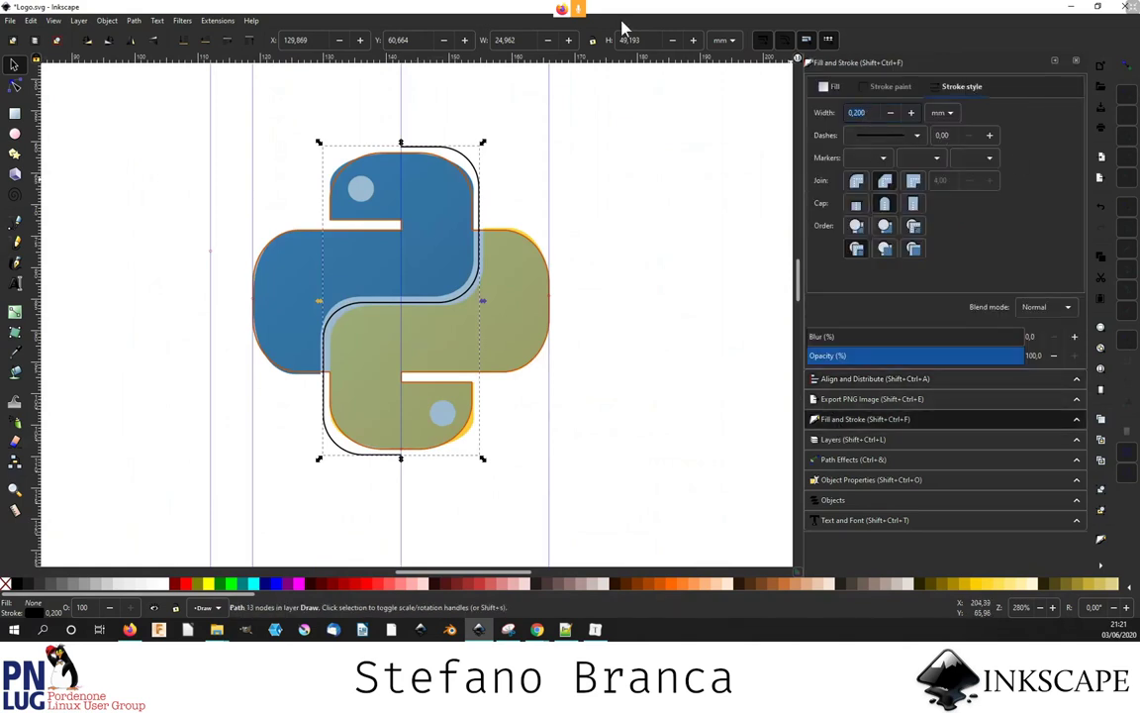
{"action": "left_click", "coordinate": [109, 21]}
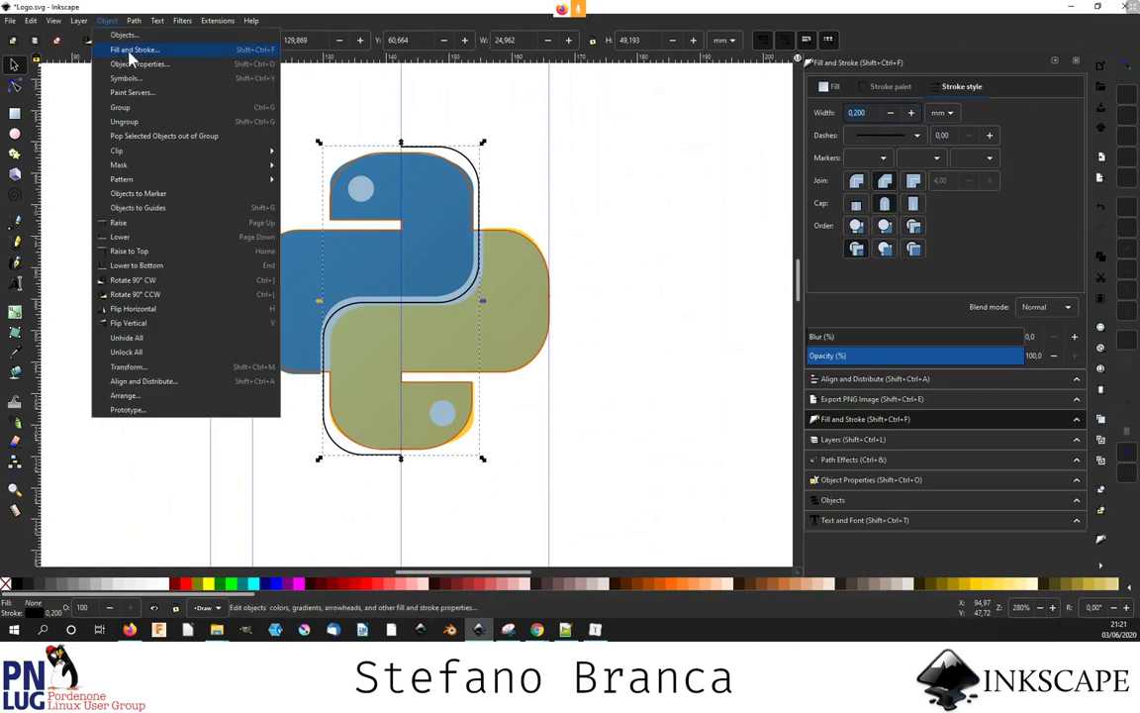
{"action": "left_click", "coordinate": [857, 109]}
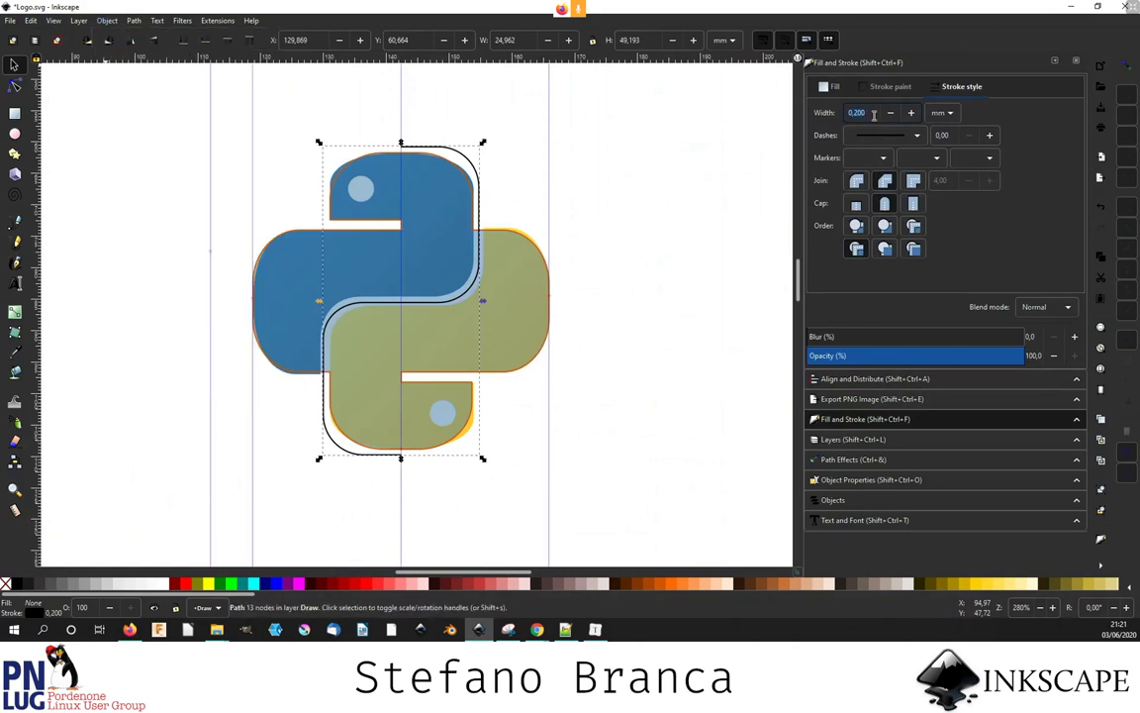
{"action": "scroll", "coordinate": [874, 115], "scroll_direction": "up", "scroll_amount": 5}
{"action": "scroll", "coordinate": [874, 115], "scroll_direction": "up", "scroll_amount": 3}
{"action": "scroll", "coordinate": [874, 115], "scroll_direction": "down", "scroll_amount": 8}
{"action": "scroll", "coordinate": [874, 114], "scroll_direction": "up", "scroll_amount": 2}
{"action": "scroll", "coordinate": [874, 115], "scroll_direction": "up", "scroll_amount": 2}
{"action": "scroll", "coordinate": [874, 115], "scroll_direction": "up", "scroll_amount": 2}
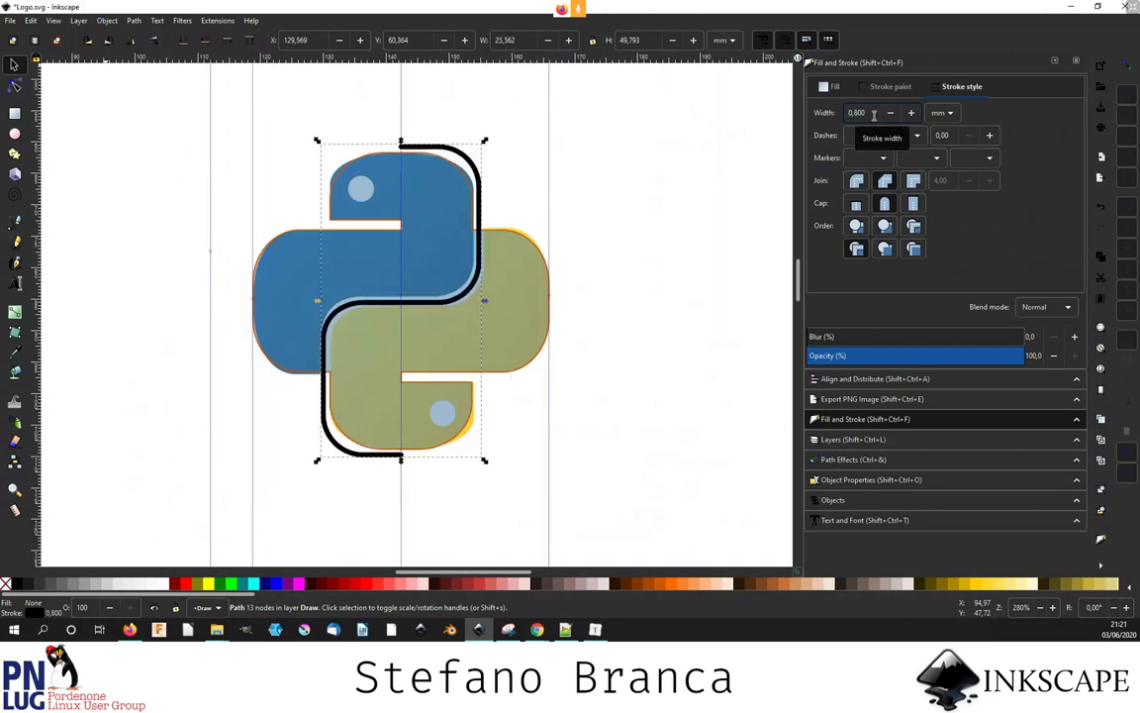
{"action": "scroll", "coordinate": [874, 115], "scroll_direction": "up", "scroll_amount": 4}
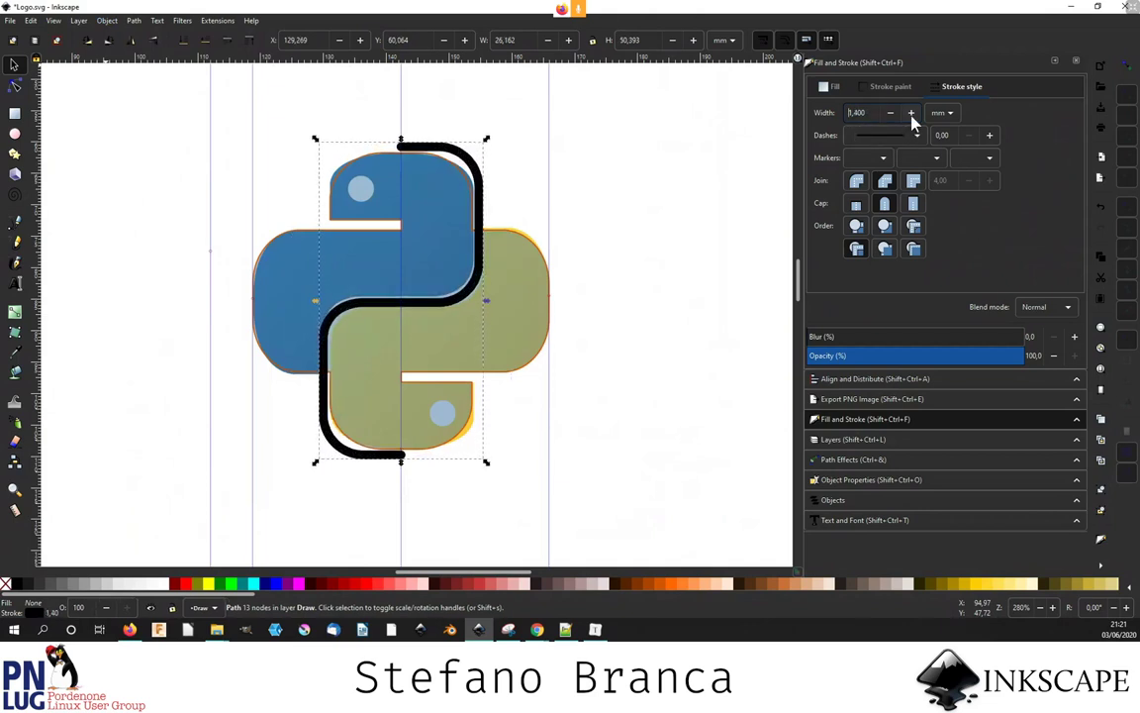
{"action": "scroll", "coordinate": [857, 114], "scroll_direction": "up", "scroll_amount": 4}
- Try stroke widths of 10, 0,7 and 9,9, undoing a width of 0
{"action": "triple_click", "coordinate": [857, 113]}
{"action": "type", "text": "10"}
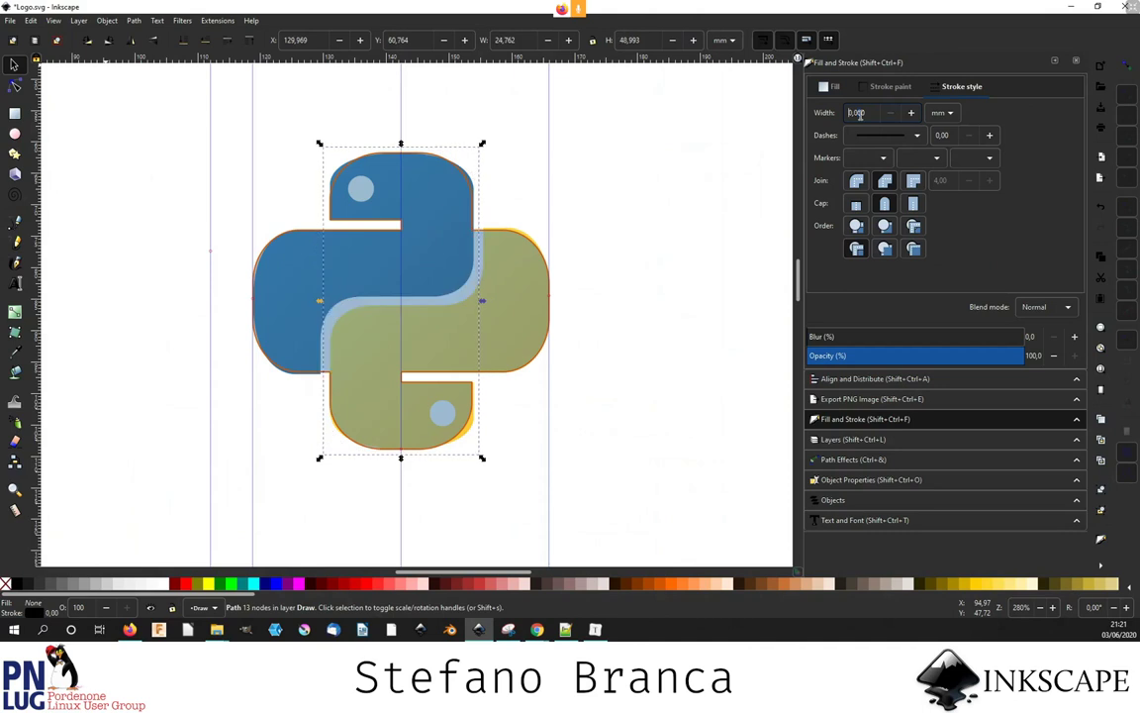
{"action": "key", "text": "Return"}
{"action": "type", "text": "0,7"}
{"action": "key", "text": "Return"}
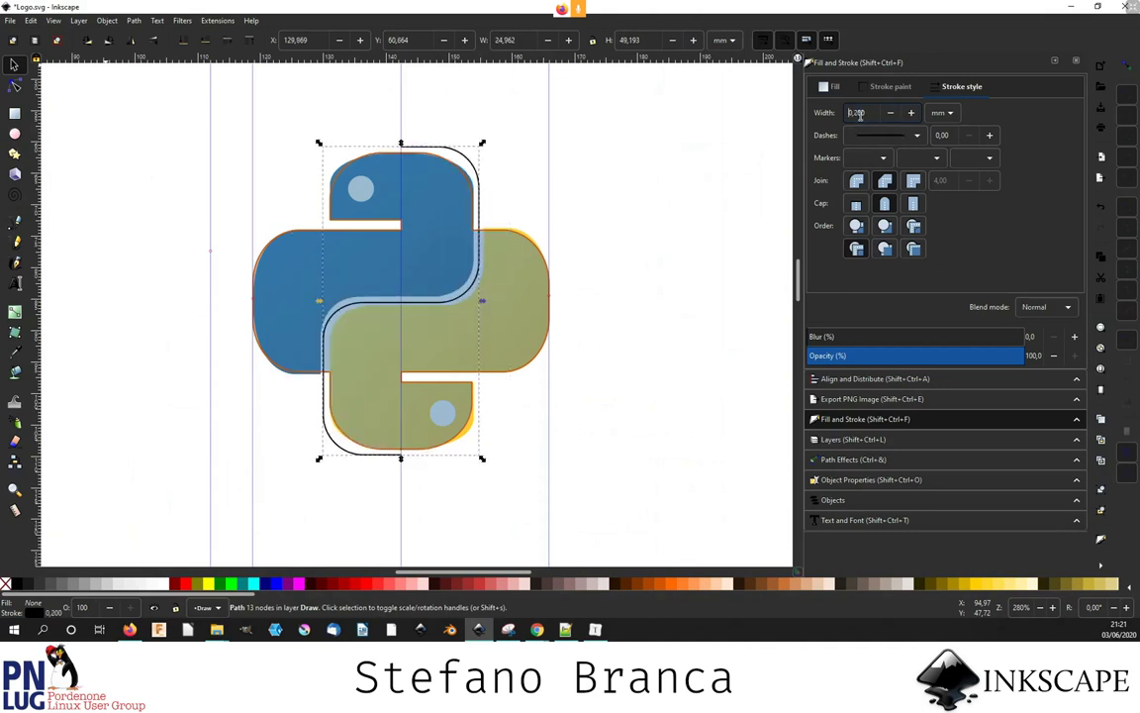
{"action": "scroll", "coordinate": [859, 115], "scroll_direction": "up", "scroll_amount": 2}
{"action": "scroll", "coordinate": [859, 115], "scroll_direction": "up", "scroll_amount": 3}
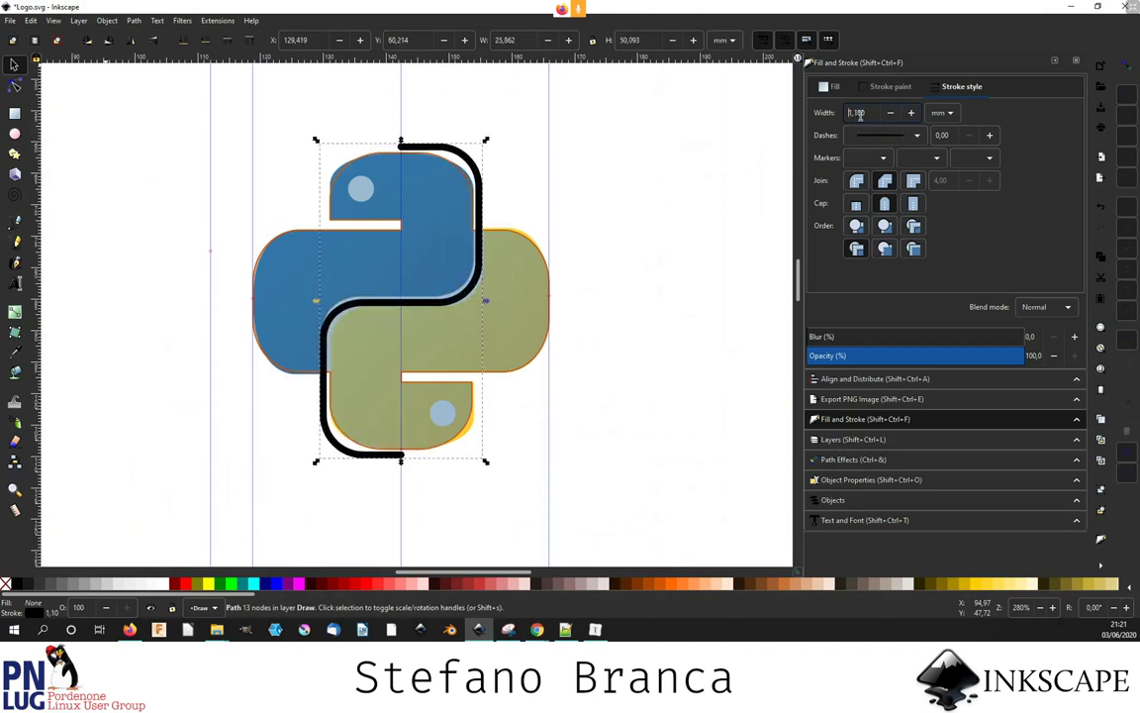
{"action": "scroll", "coordinate": [859, 115], "scroll_direction": "up", "scroll_amount": 3}
{"action": "scroll", "coordinate": [859, 115], "scroll_direction": "up", "scroll_amount": 2}
{"action": "type", "text": "9,9"}
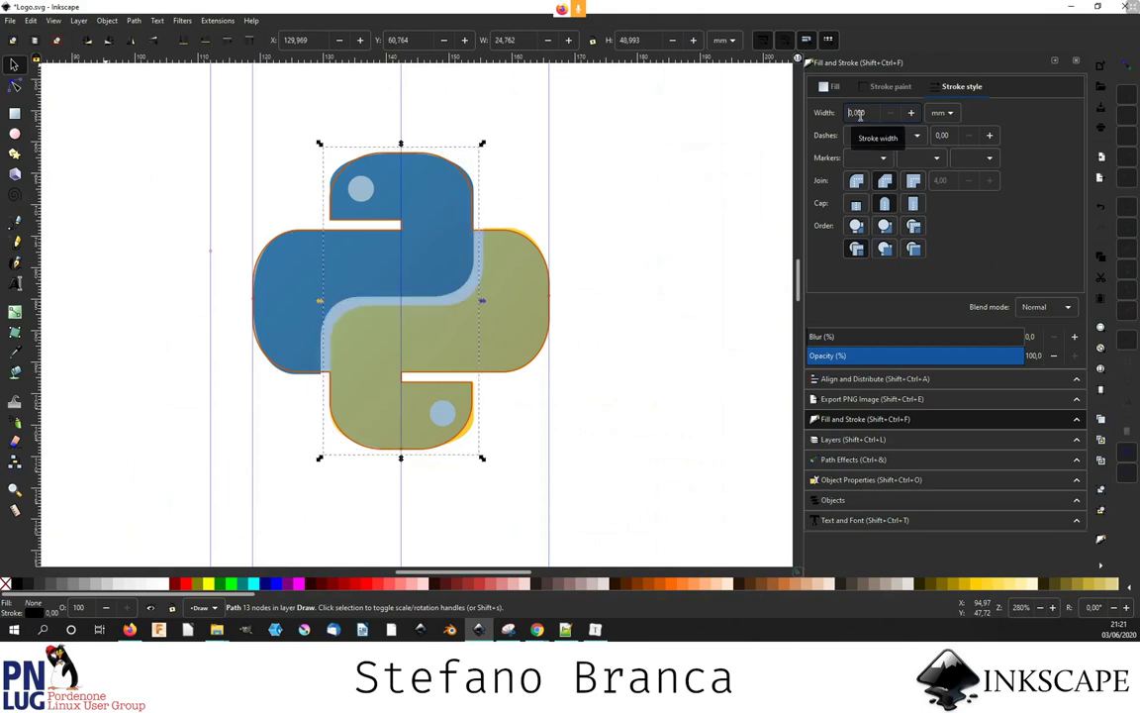
{"action": "key", "text": "Return"}
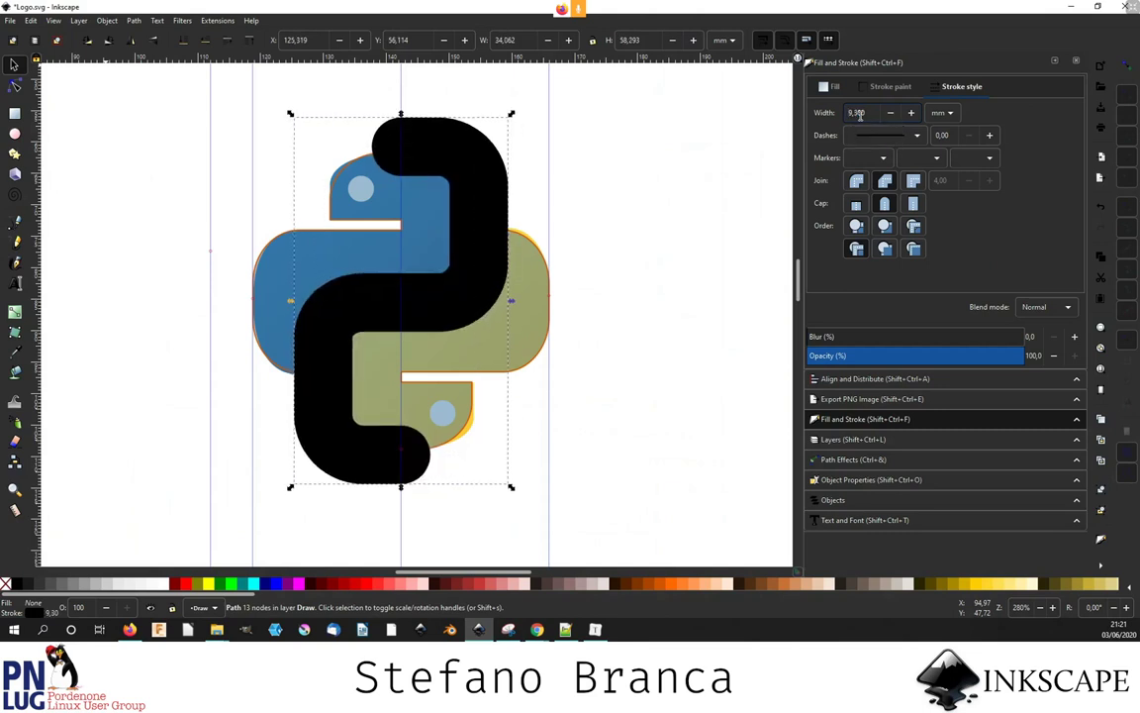
{"action": "type", "text": "0"}
{"action": "key", "text": "Return"}
{"action": "key", "text": "ctrl+z"}
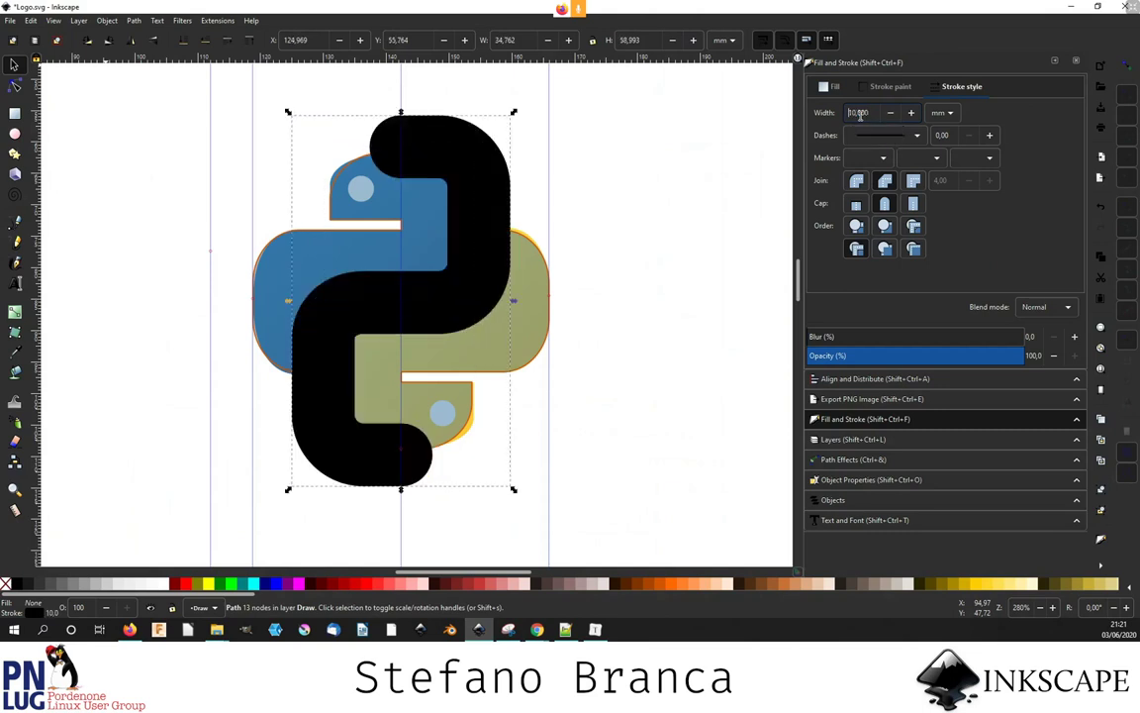
- Reset the stroke width to 0, then step it up to 1.700 mm
{"action": "scroll", "coordinate": [859, 114], "scroll_direction": "down", "scroll_amount": 4}
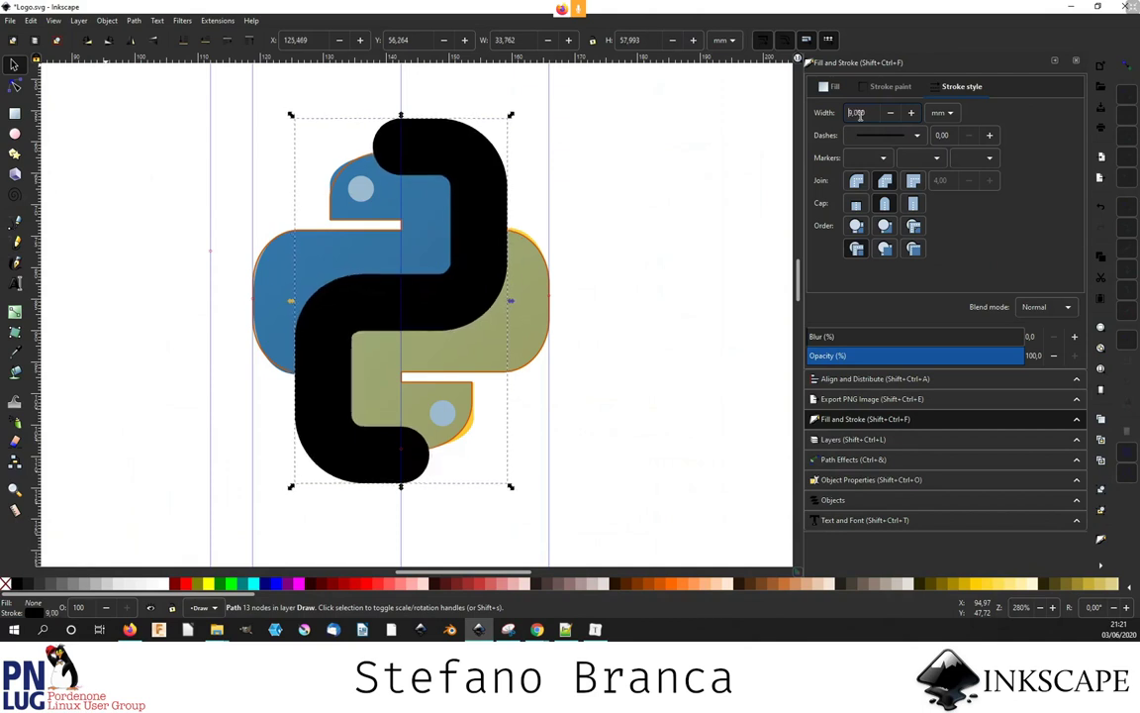
{"action": "scroll", "coordinate": [859, 115], "scroll_direction": "down", "scroll_amount": 4}
{"action": "scroll", "coordinate": [859, 115], "scroll_direction": "down", "scroll_amount": 4}
{"action": "scroll", "coordinate": [859, 114], "scroll_direction": "down", "scroll_amount": 4}
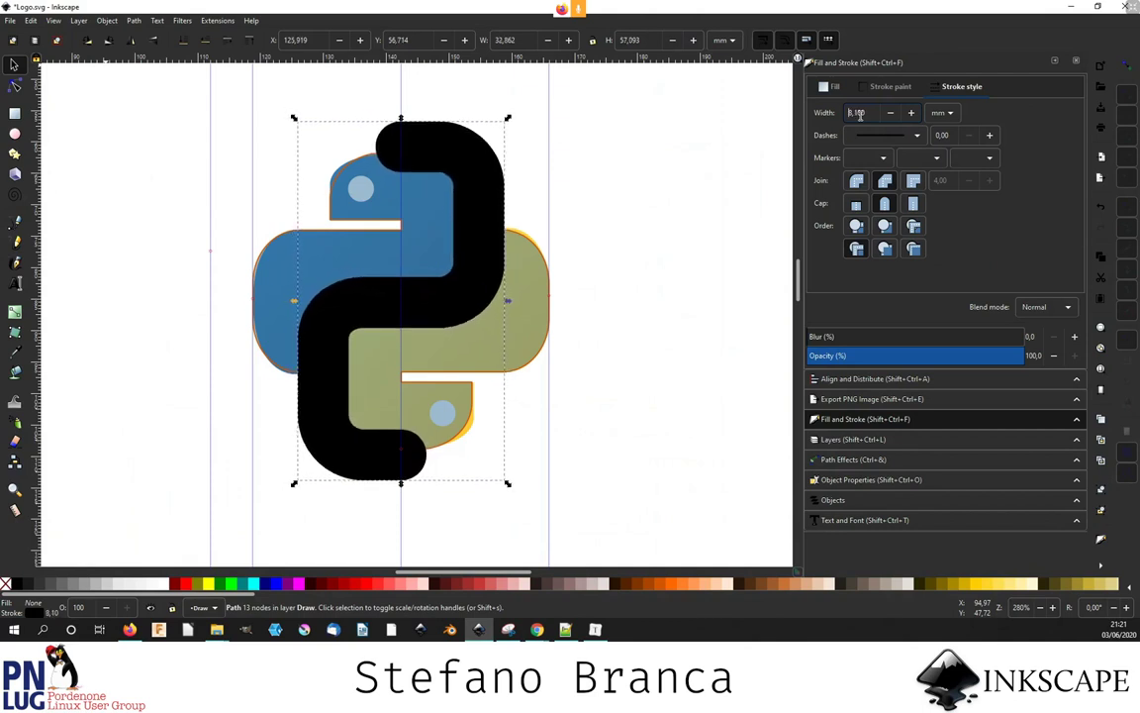
{"action": "scroll", "coordinate": [859, 114], "scroll_direction": "down", "scroll_amount": 2}
{"action": "scroll", "coordinate": [859, 115], "scroll_direction": "down", "scroll_amount": 2}
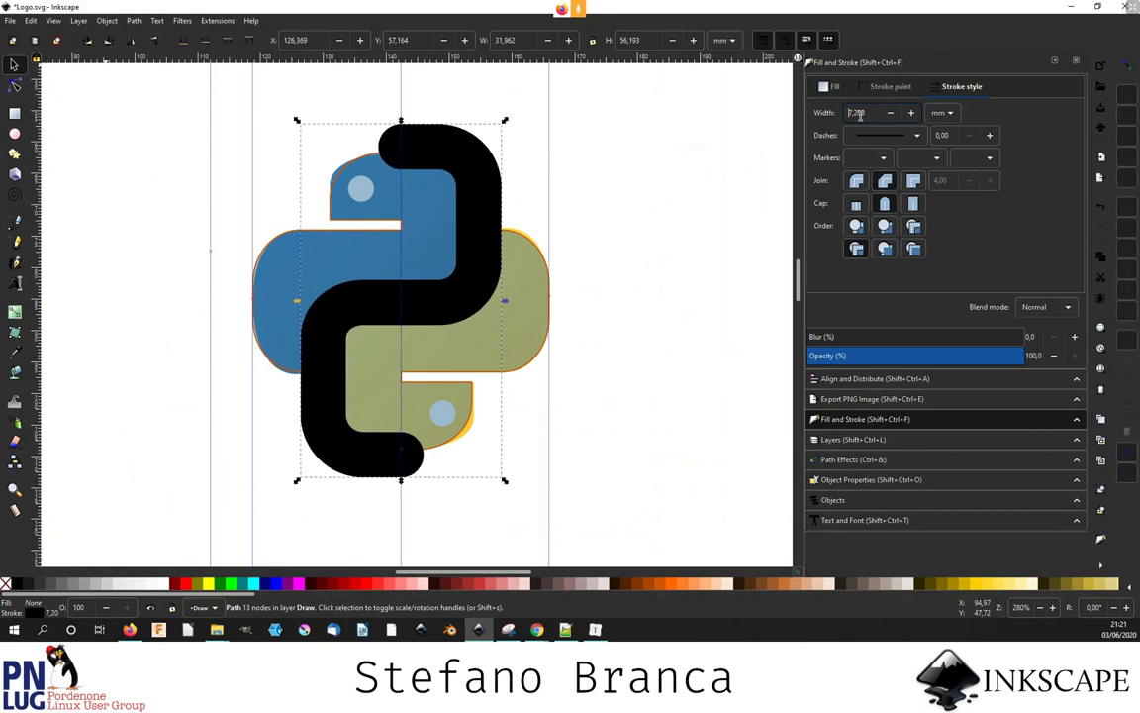
{"action": "type", "text": "0"}
{"action": "key", "text": "Return"}
{"action": "left_click", "coordinate": [912, 114]}
{"action": "left_click", "coordinate": [911, 114]}
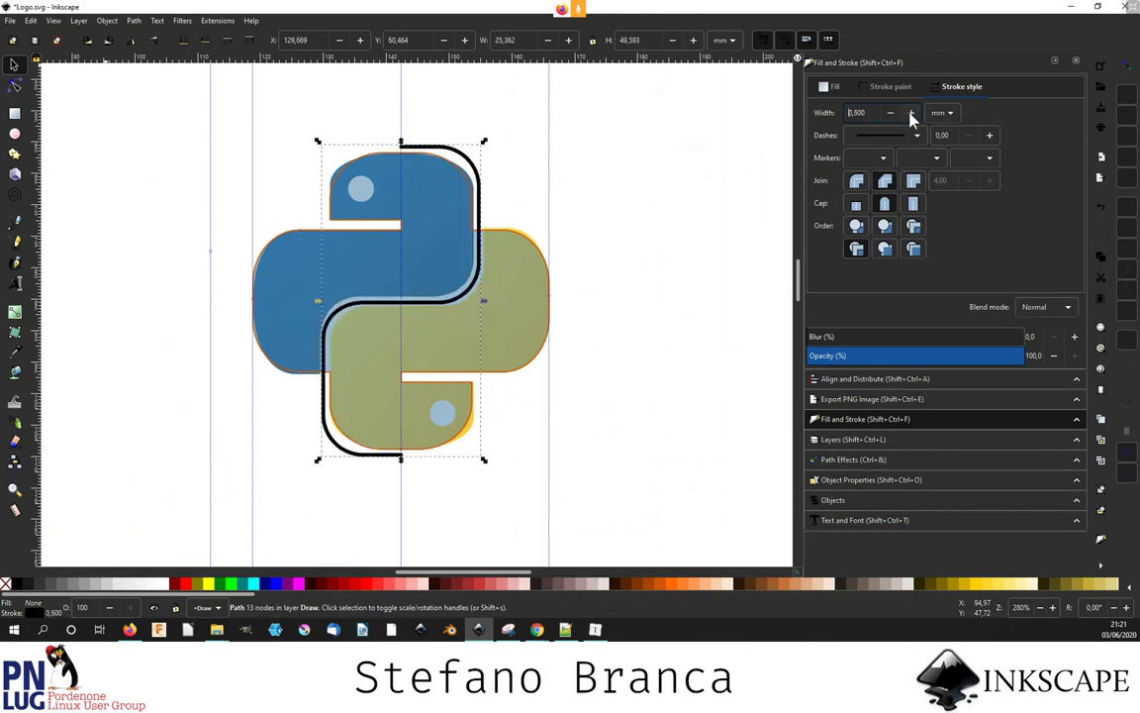
{"action": "left_click", "coordinate": [912, 114]}
{"action": "left_click", "coordinate": [911, 114]}
{"action": "left_click", "coordinate": [912, 114]}
{"action": "left_click", "coordinate": [912, 114]}
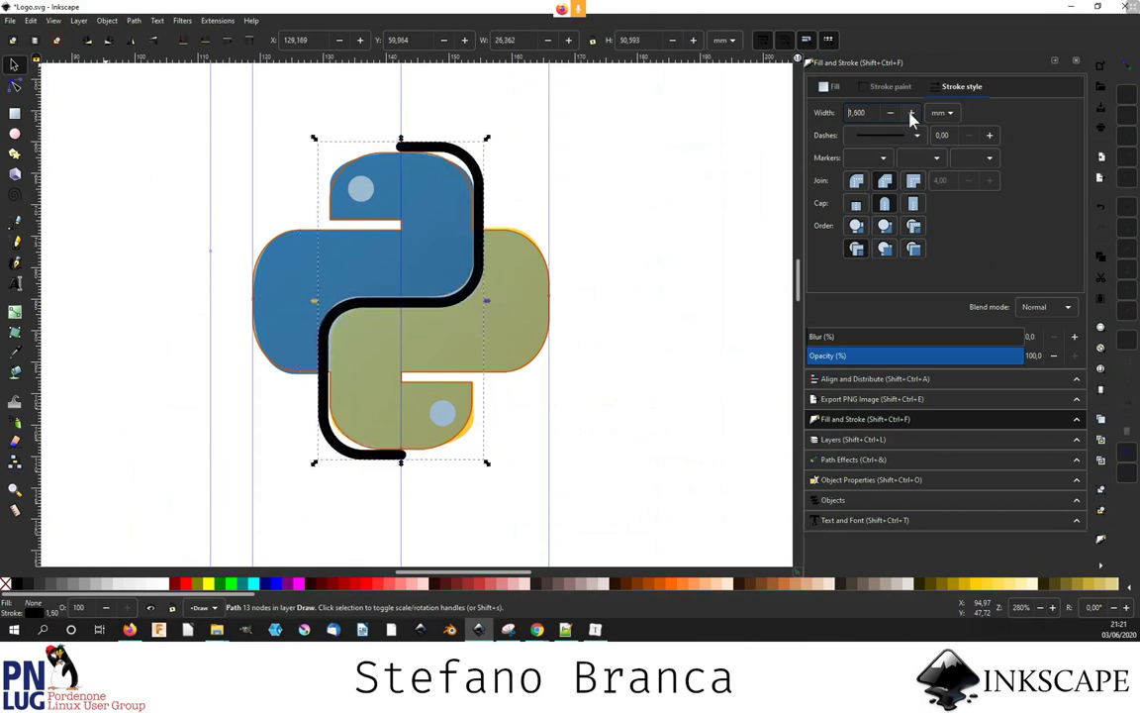
{"action": "left_click", "coordinate": [912, 113]}
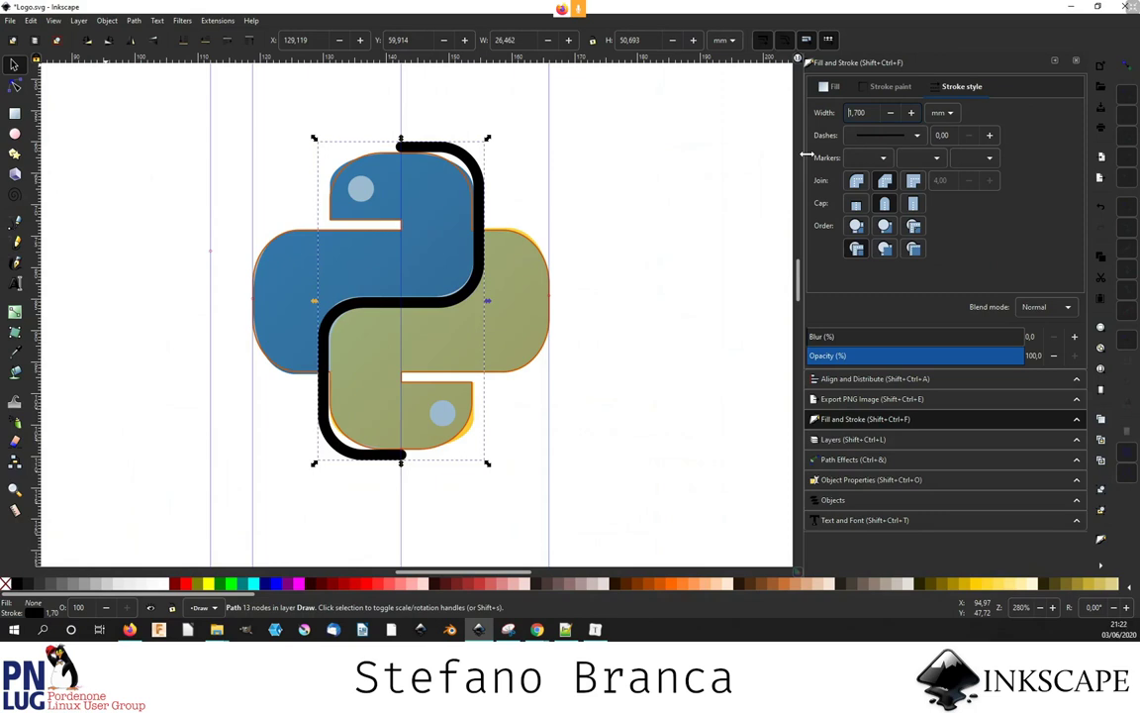
- Extend the S path's top end above the logo and its bottom end below it
{"action": "scroll", "coordinate": [421, 161], "scroll_direction": "up", "scroll_amount": 2}
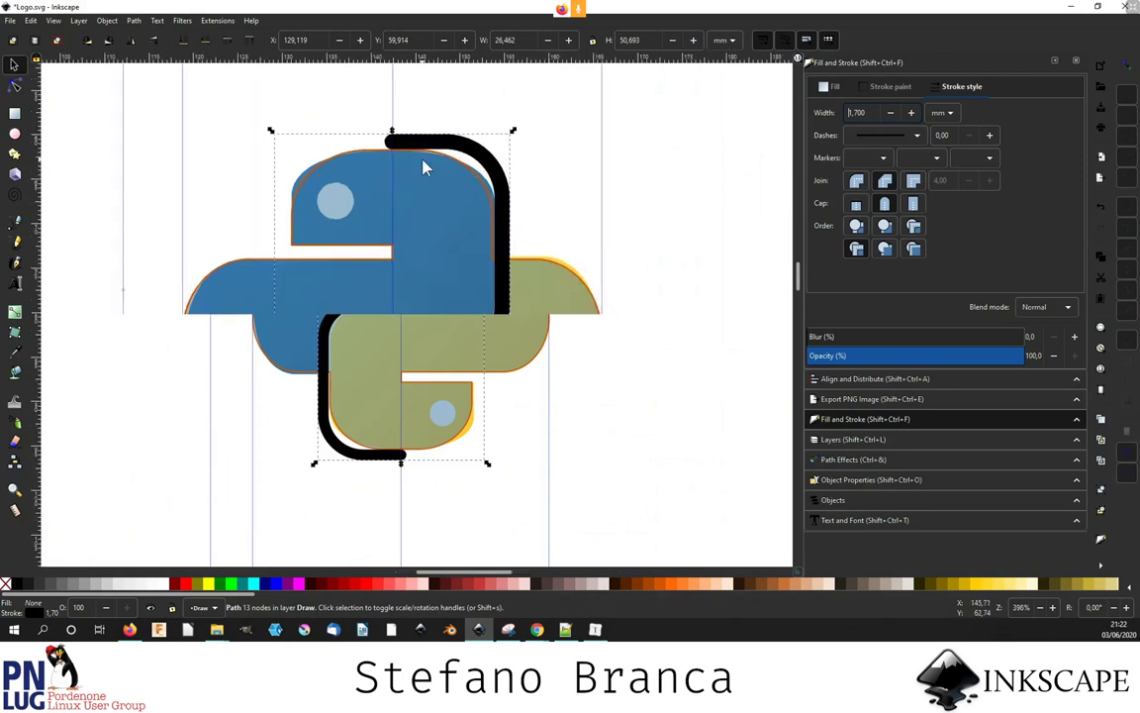
{"action": "key", "text": "n"}
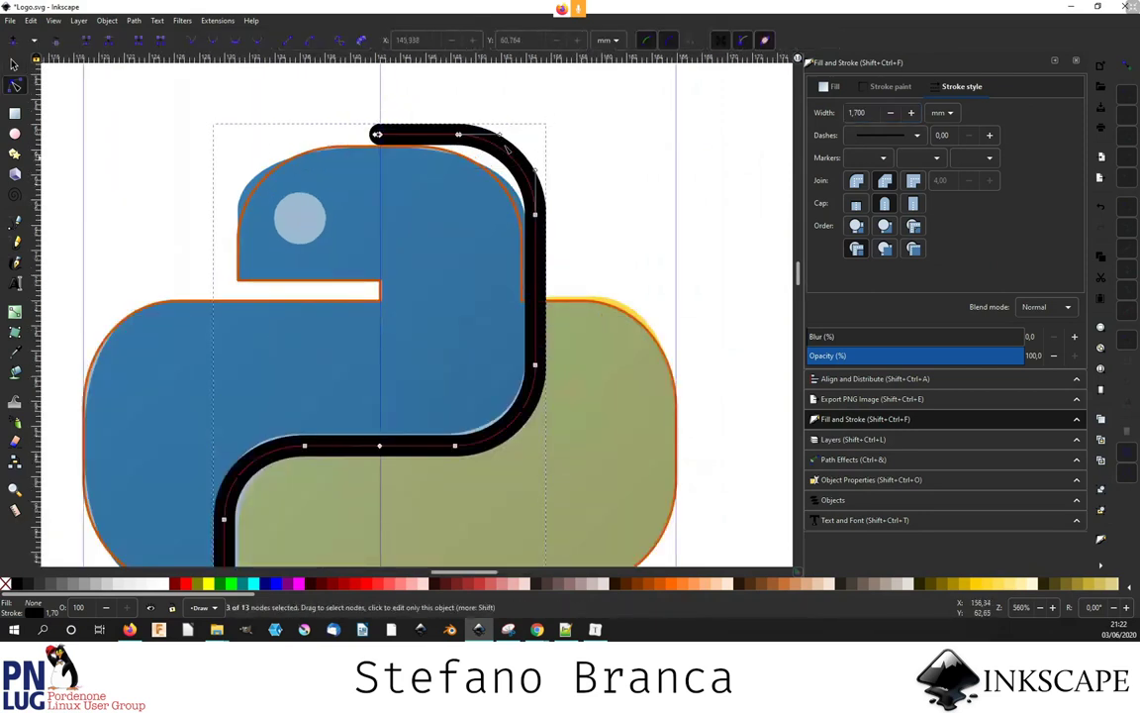
{"action": "left_click_drag", "start_coordinate": [458, 133], "coordinate": [460, 110]}
{"action": "scroll", "coordinate": [396, 297], "scroll_direction": "down", "scroll_amount": 3}
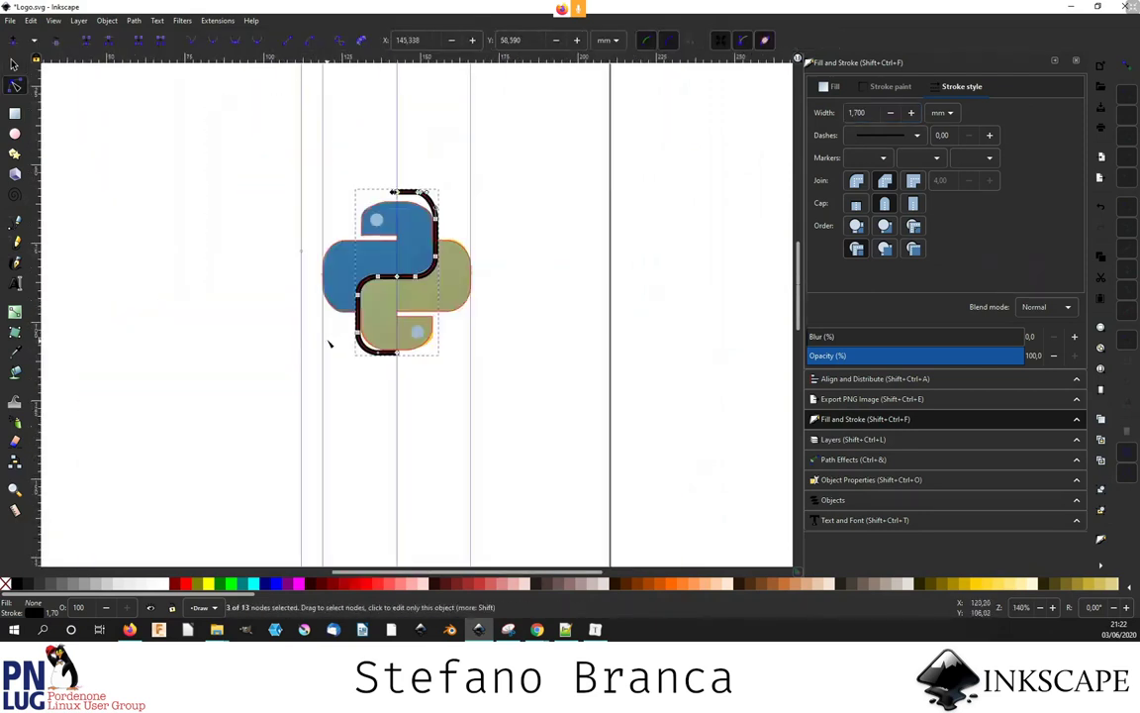
{"action": "scroll", "coordinate": [399, 365], "scroll_direction": "up", "scroll_amount": 2}
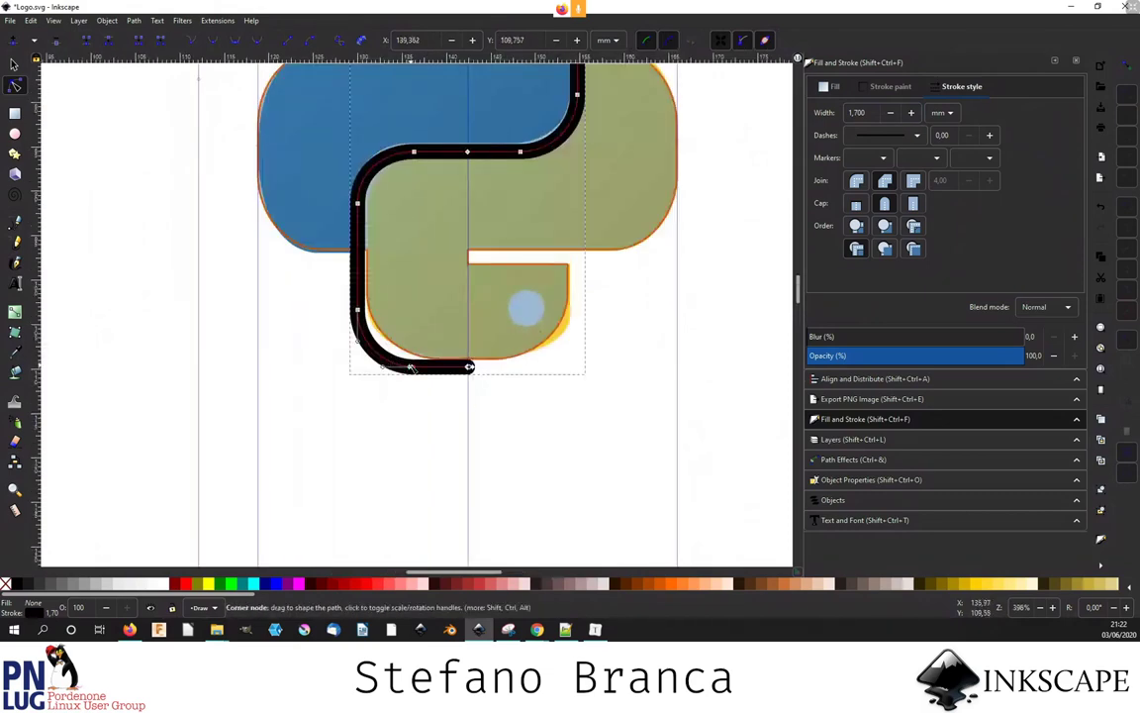
{"action": "left_click_drag", "start_coordinate": [399, 365], "coordinate": [401, 385]}
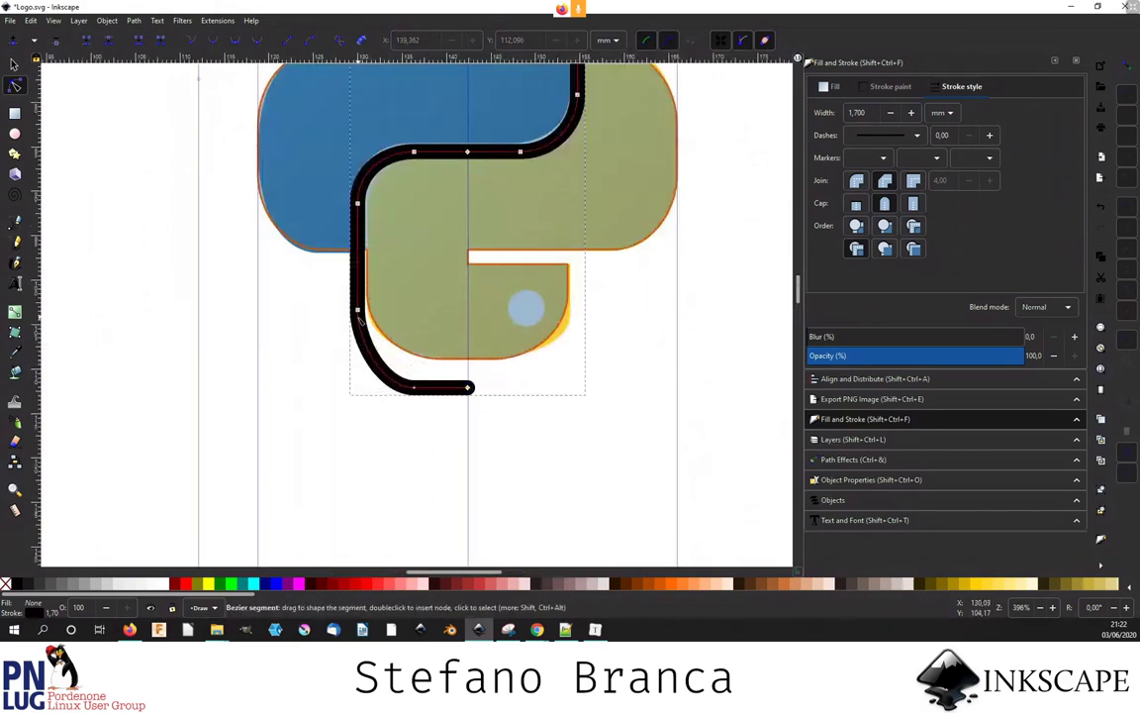
- Narrow the S path to 25.393 mm wide at X 129.654 and reselect it
{"action": "key", "text": "s"}
{"action": "scroll", "coordinate": [346, 289], "scroll_direction": "up", "scroll_amount": 4}
{"action": "left_click_drag", "start_coordinate": [345, 289], "coordinate": [351, 299]}
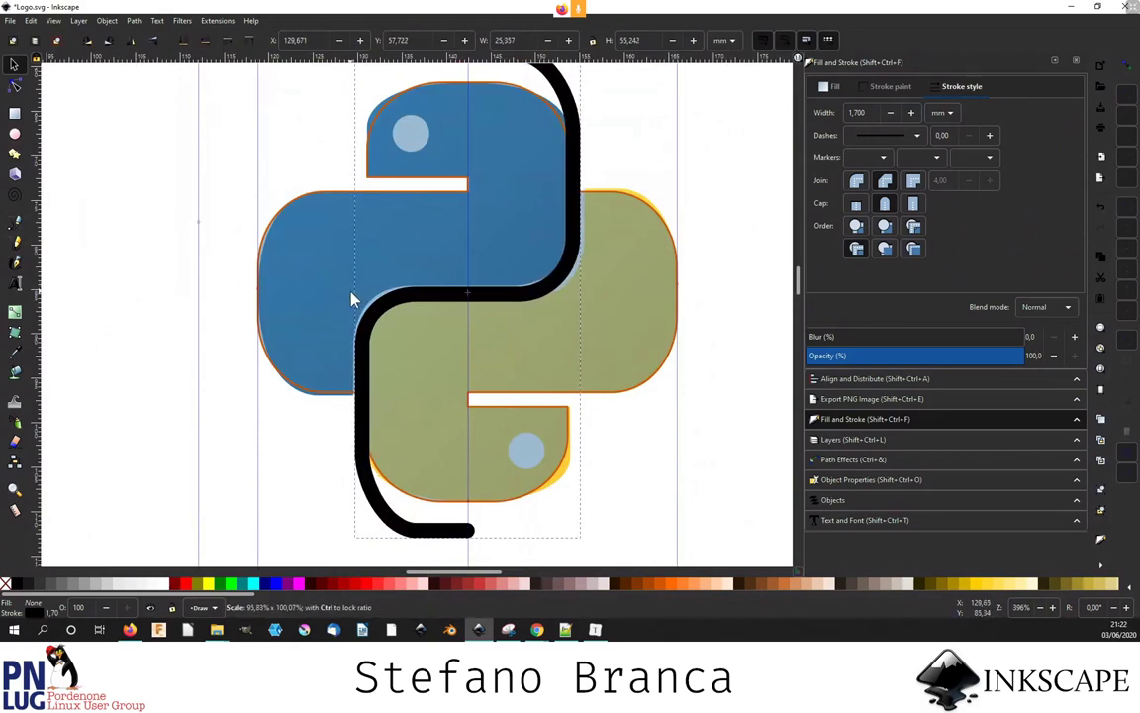
{"action": "scroll", "coordinate": [416, 297], "scroll_direction": "down", "scroll_amount": 3, "text": "ctrl"}
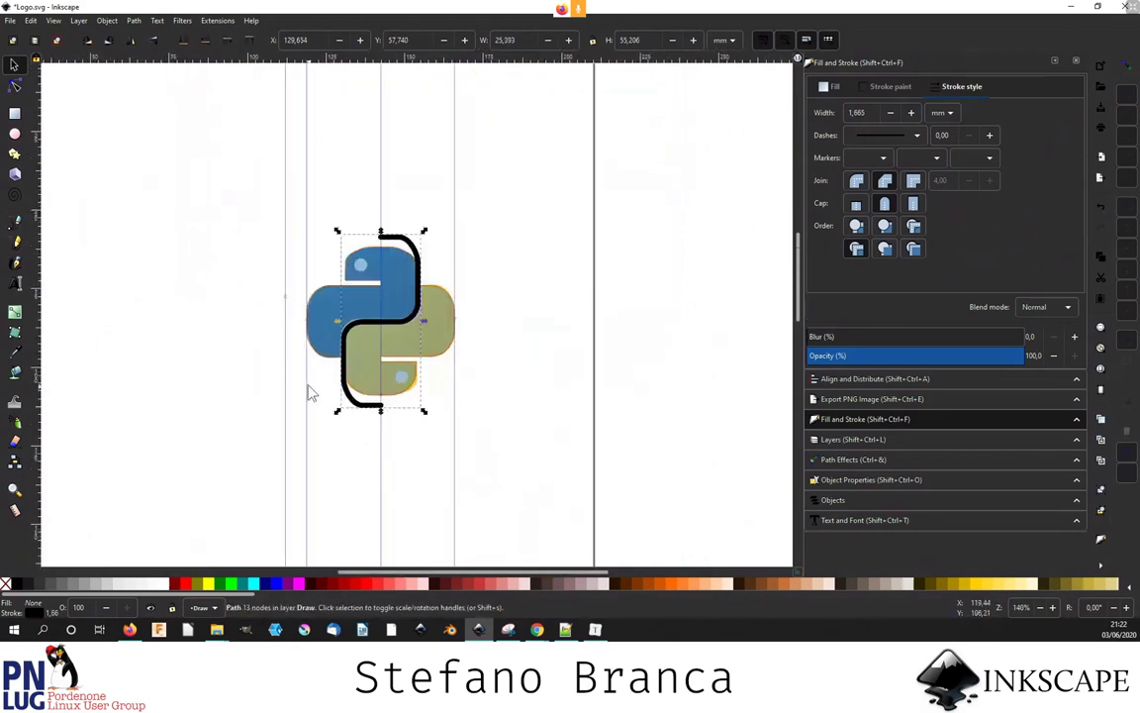
{"action": "key", "text": "Escape"}
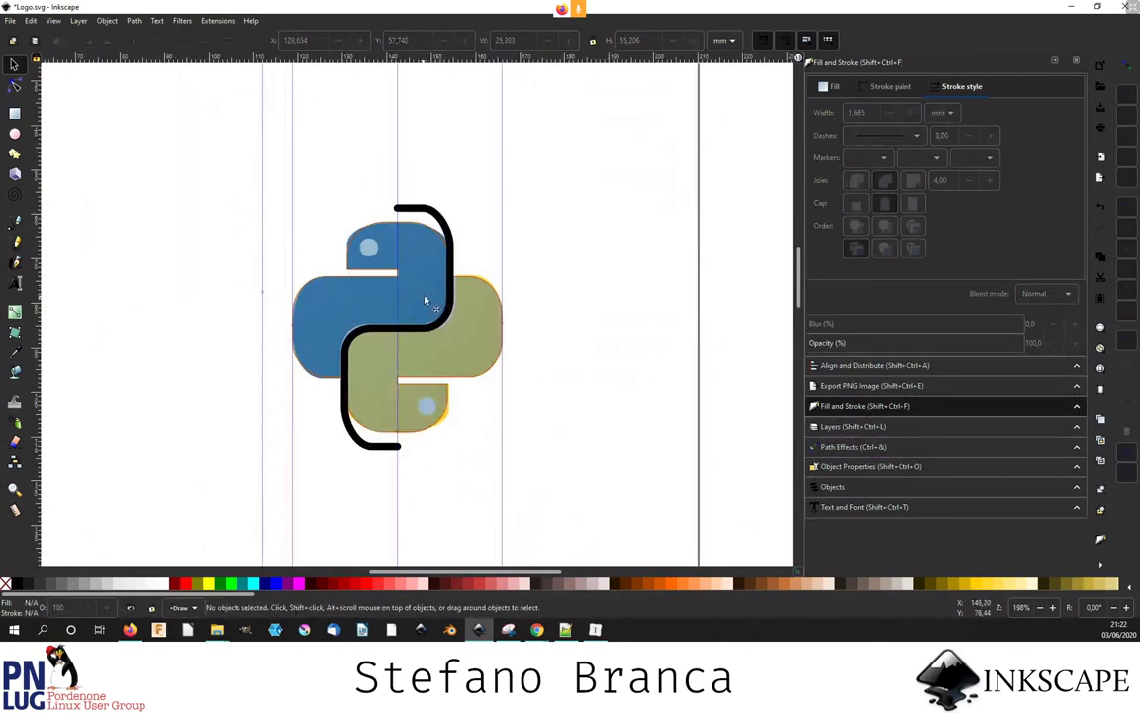
{"action": "key", "text": "ctrl"}
{"action": "left_click", "coordinate": [401, 210]}
{"action": "left_click", "coordinate": [132, 20]}
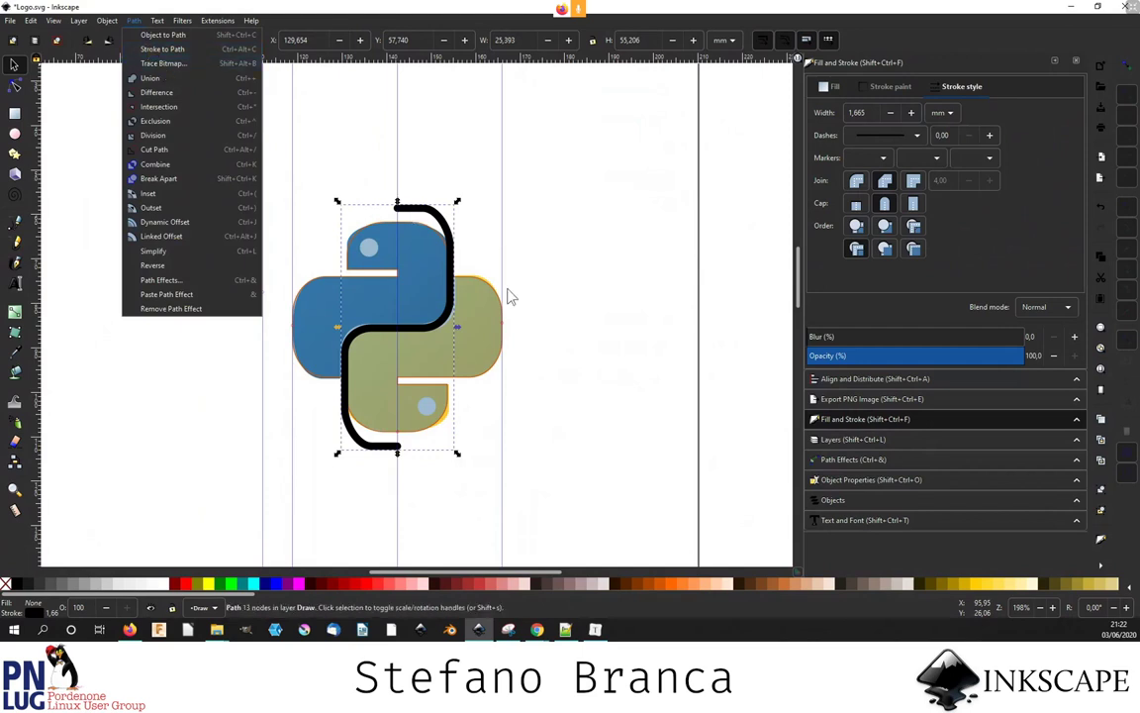
- Switch the canvas to split normal/outline view and convert the black S stroke into a filled path
{"action": "left_click", "coordinate": [590, 235]}
{"action": "key", "text": "shift+e"}
{"action": "mouse_move", "coordinate": [450, 212]}
{"action": "left_mouse_down"}
{"action": "mouse_move", "coordinate": [421, 297]}
{"action": "mouse_move", "coordinate": [407, 299]}
{"action": "left_mouse_up"}
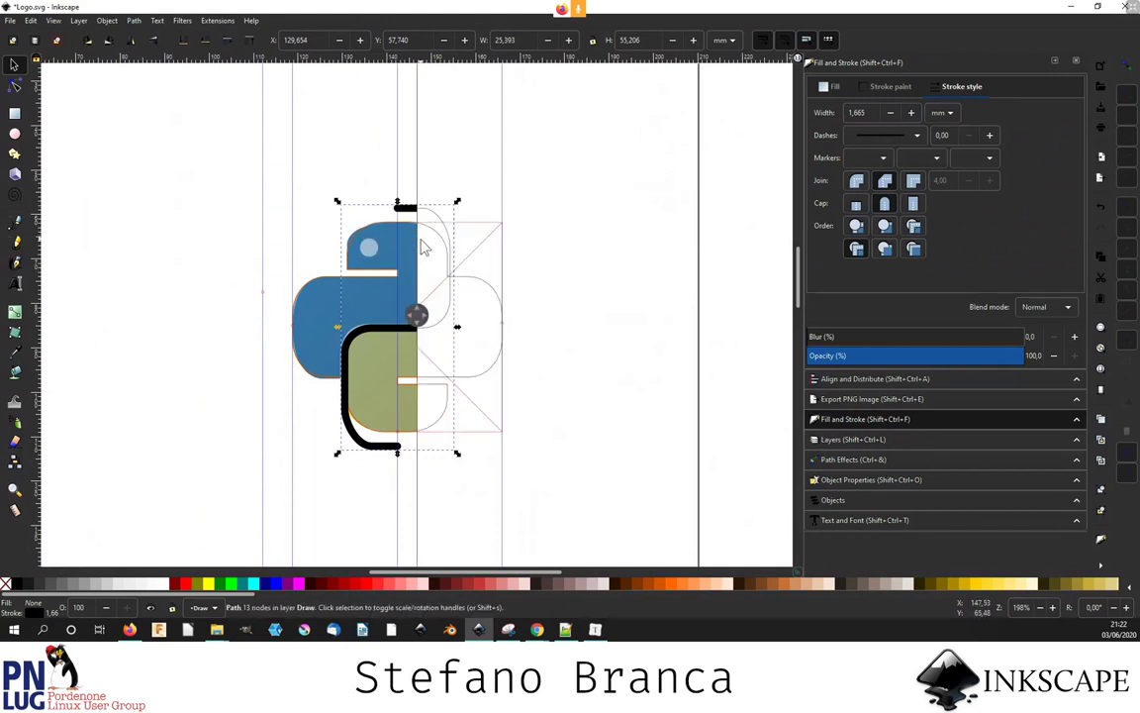
{"action": "scroll", "coordinate": [410, 282], "scroll_direction": "up", "scroll_amount": 2}
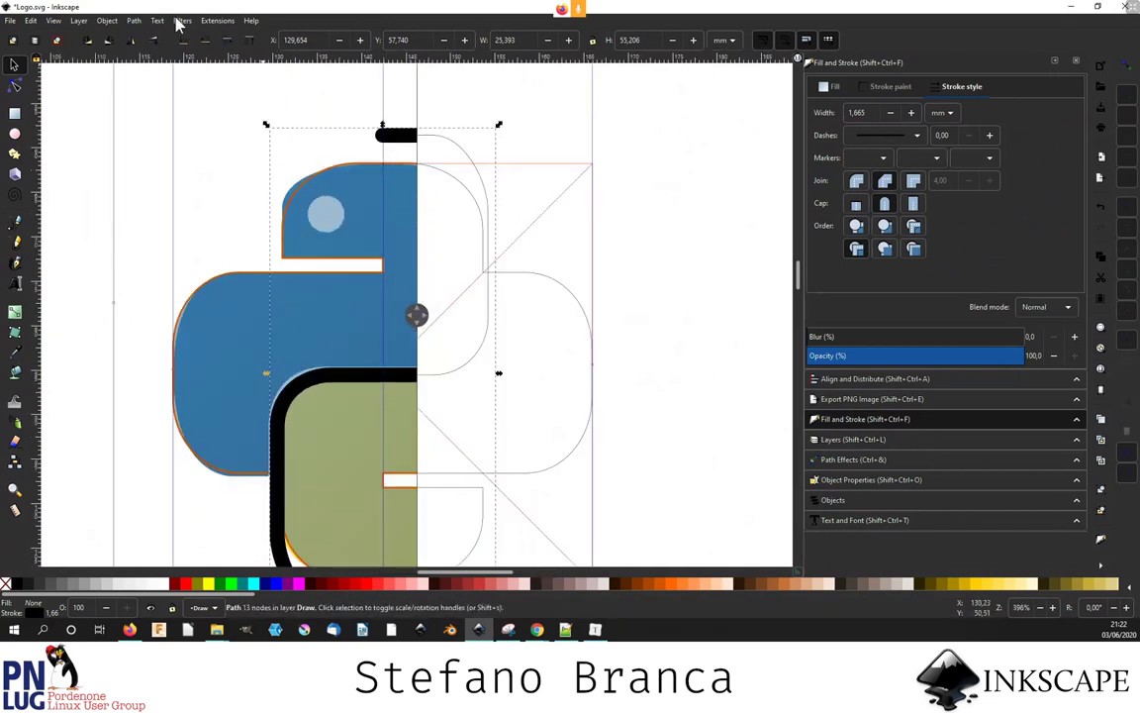
{"action": "left_click", "coordinate": [134, 21]}
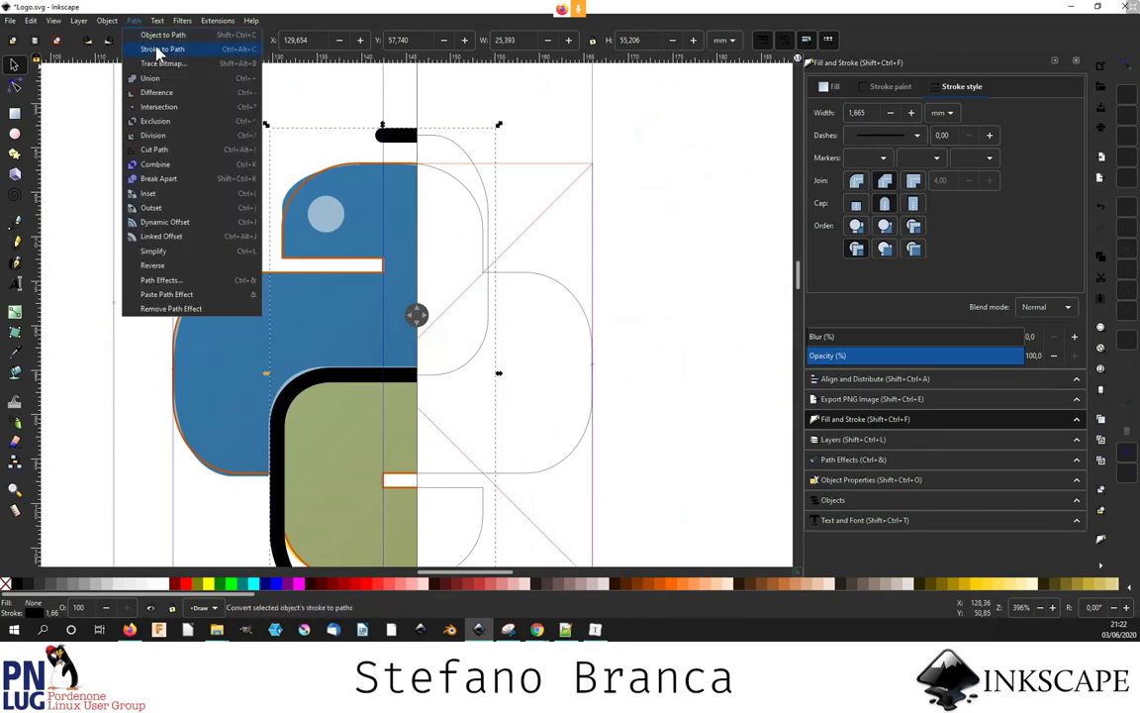
{"action": "left_click", "coordinate": [156, 50]}
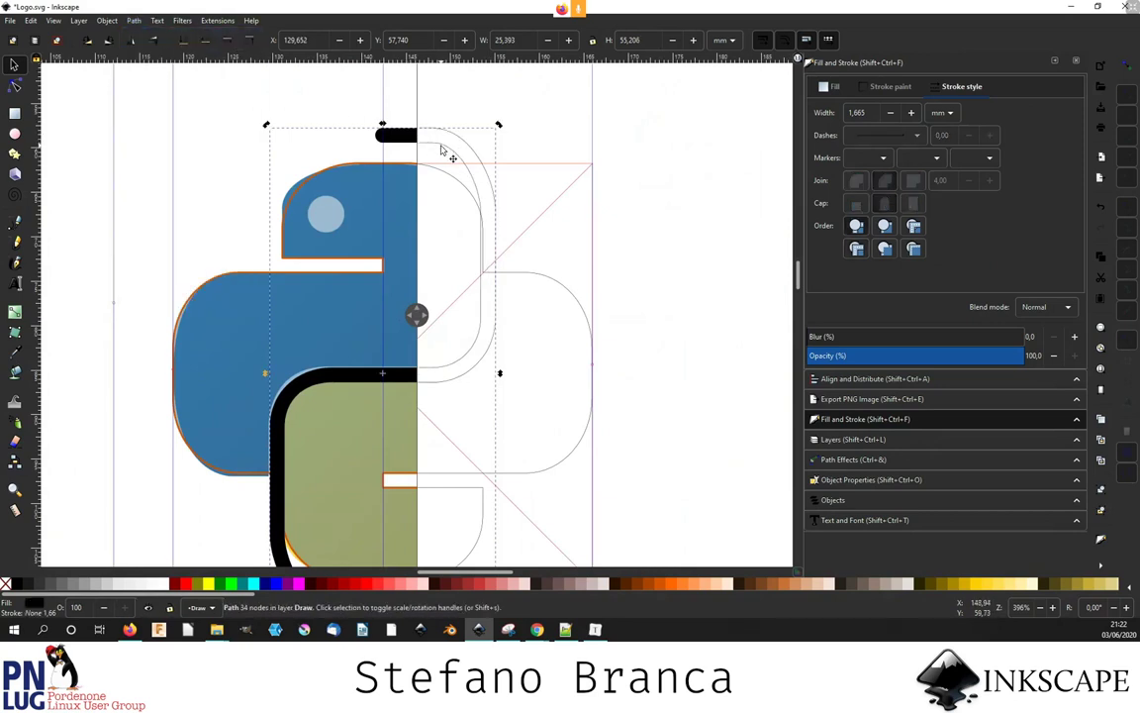
- Stretch the converted S path slightly wider at the logo's centre
{"action": "key", "text": "n"}
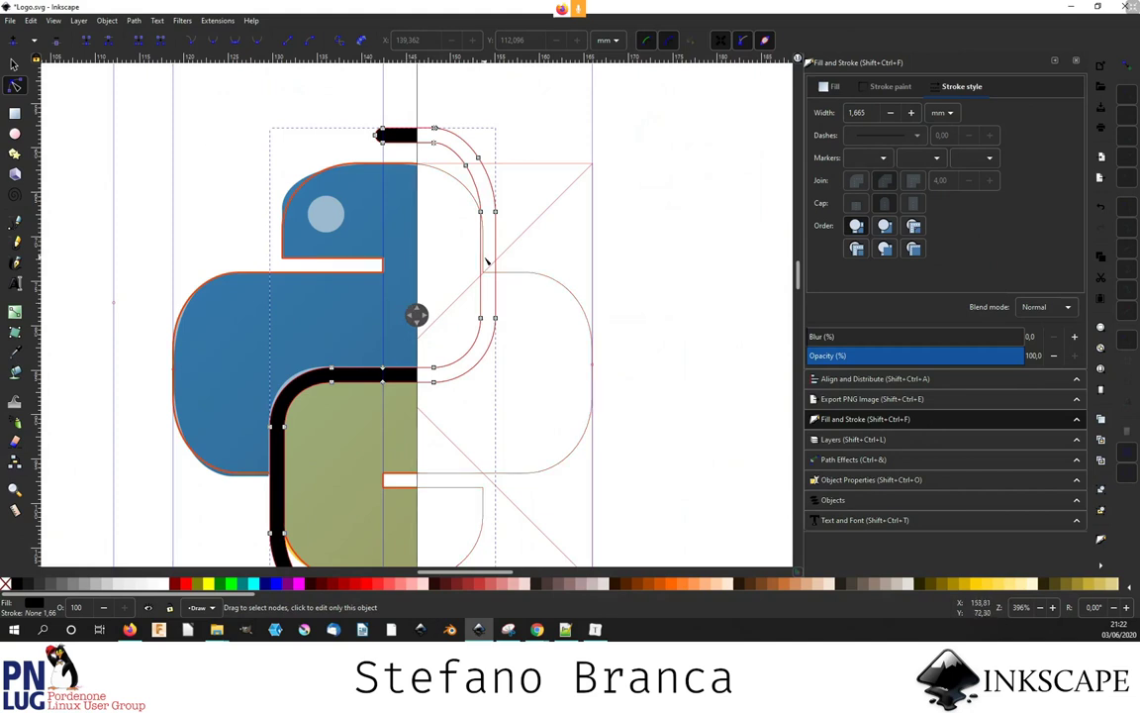
{"action": "key", "text": "s"}
{"action": "key", "text": "plus"}
{"action": "scroll", "coordinate": [500, 337], "scroll_direction": "down", "scroll_amount": 1}
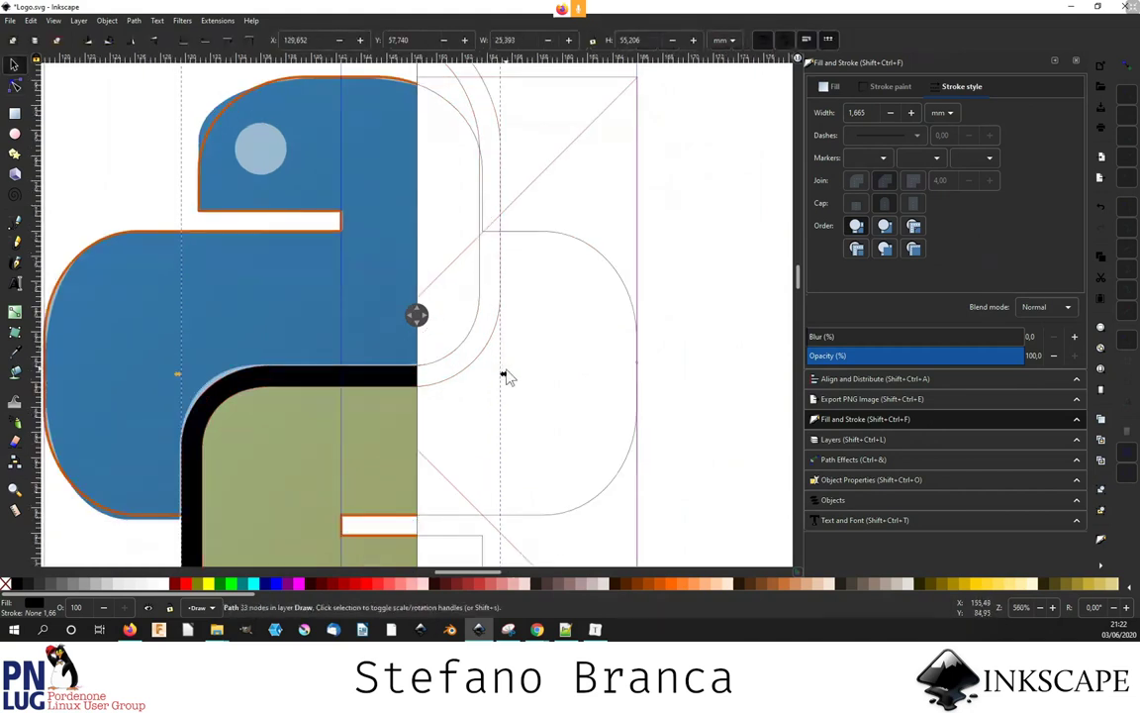
{"action": "left_click_drag", "start_coordinate": [503, 363], "coordinate": [510, 382]}
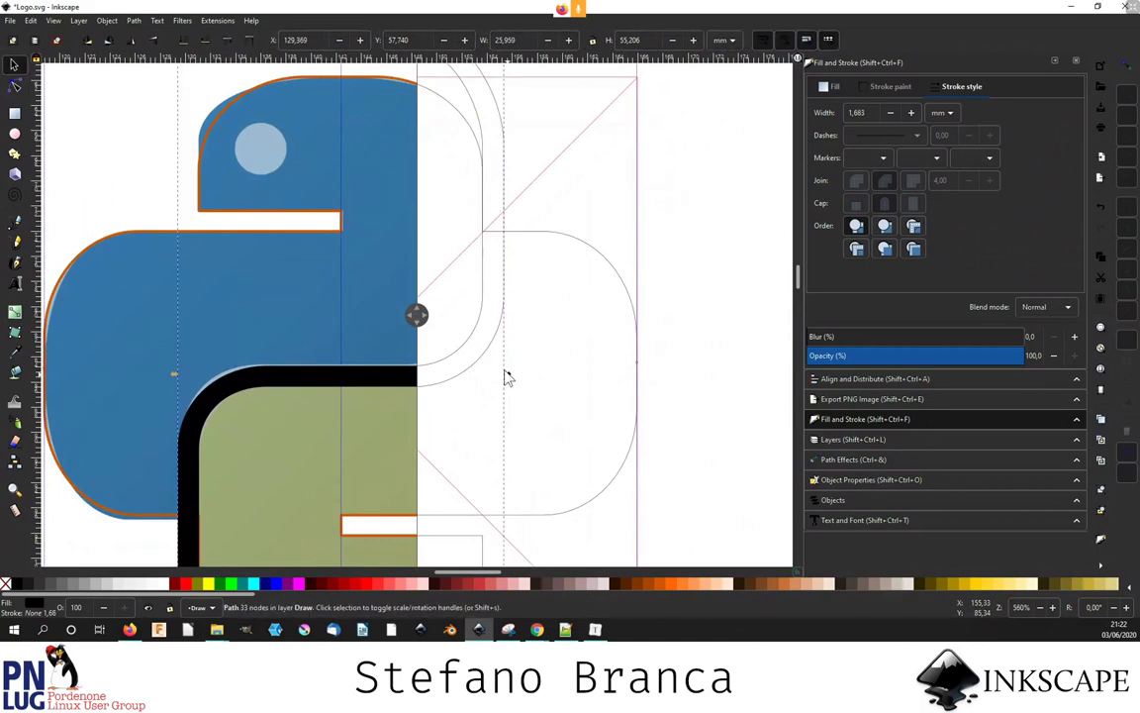
{"action": "scroll", "coordinate": [417, 315], "scroll_direction": "down", "scroll_amount": 2}
{"action": "scroll", "coordinate": [417, 315], "scroll_direction": "up", "scroll_amount": 2}
{"action": "scroll", "coordinate": [594, 148], "scroll_direction": "up", "scroll_amount": 1}
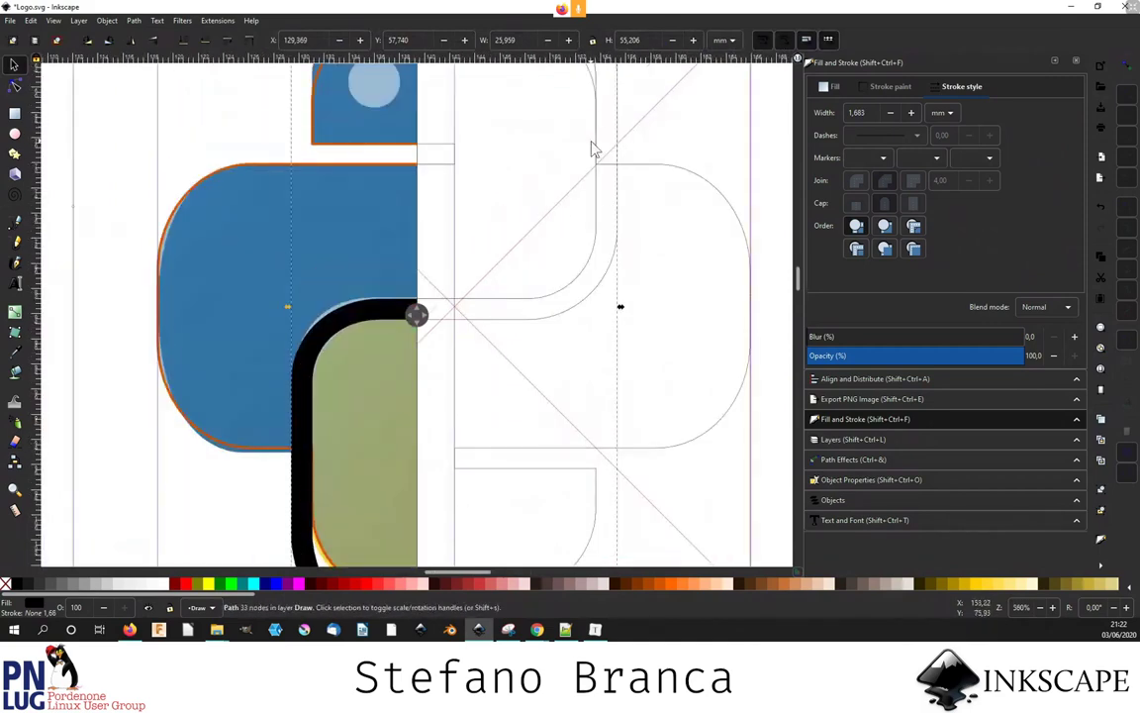
{"action": "scroll", "coordinate": [603, 157], "scroll_direction": "up", "scroll_amount": 1}
{"action": "scroll", "coordinate": [570, 198], "scroll_direction": "down", "scroll_amount": 1}
{"action": "scroll", "coordinate": [439, 309], "scroll_direction": "down", "scroll_amount": 1}
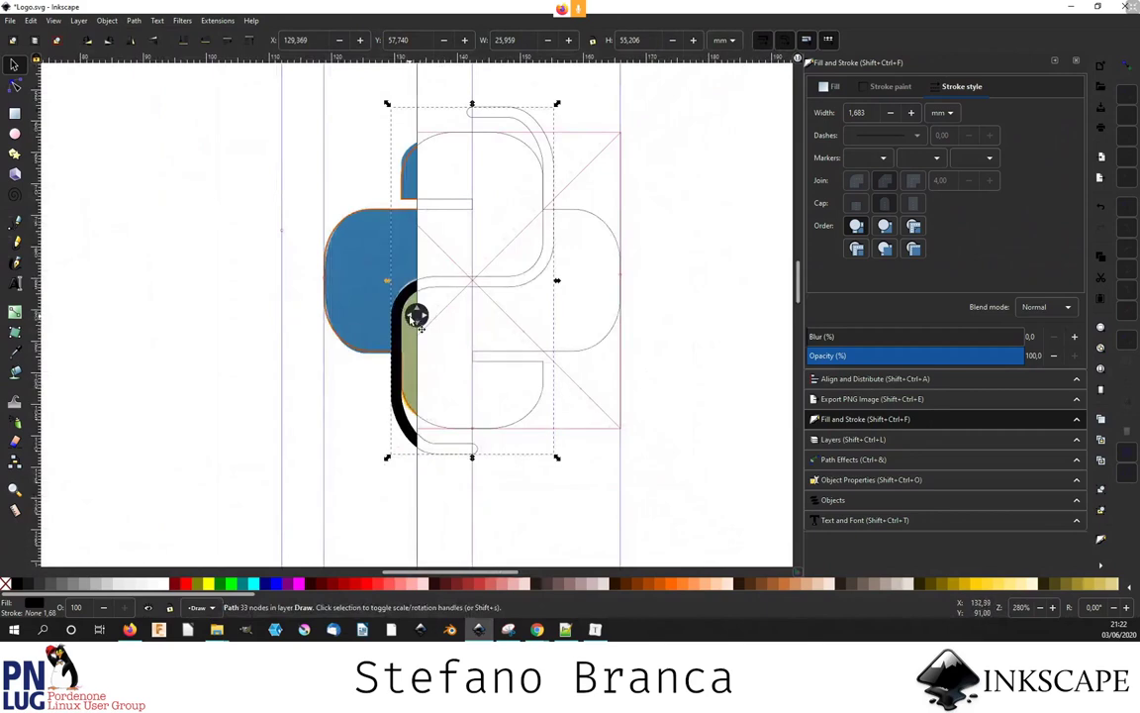
- Flip the traced half across the centre line to complete the logo shape
{"action": "mouse_move", "coordinate": [417, 314]}
{"action": "left_mouse_down"}
{"action": "mouse_move", "coordinate": [403, 315]}
{"action": "mouse_move", "coordinate": [442, 317]}
{"action": "left_mouse_up"}
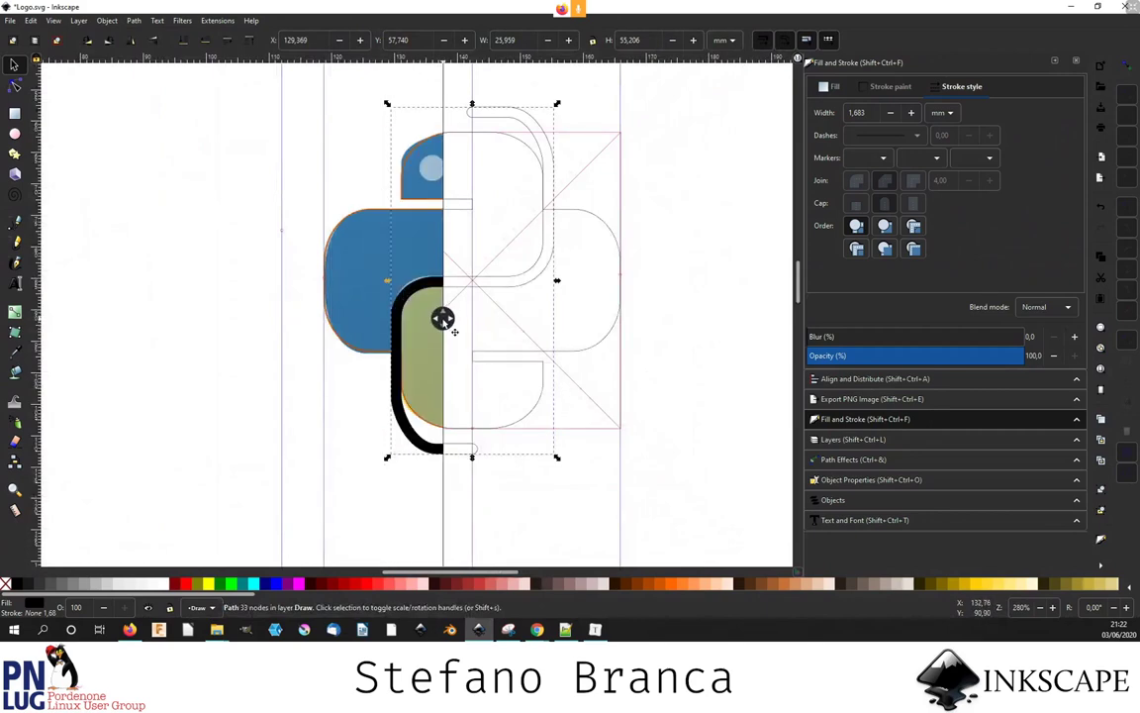
{"action": "key", "text": "h"}
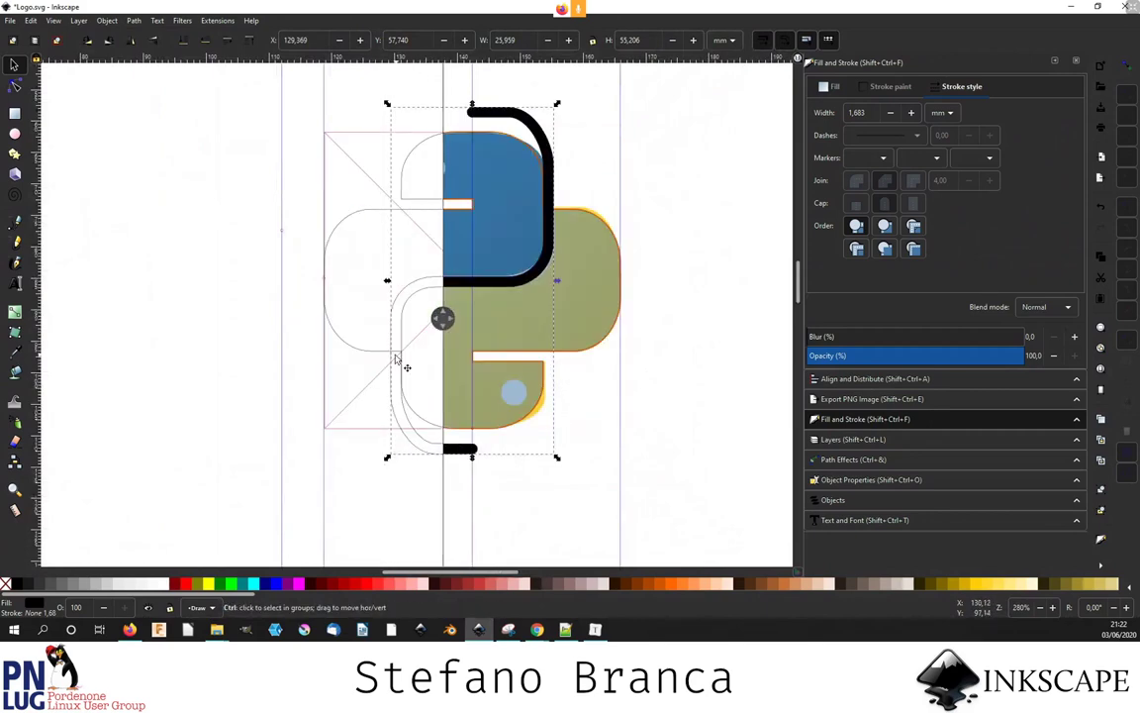
{"action": "scroll", "coordinate": [399, 366], "scroll_direction": "down", "scroll_amount": 1}
{"action": "left_click", "coordinate": [495, 363]}
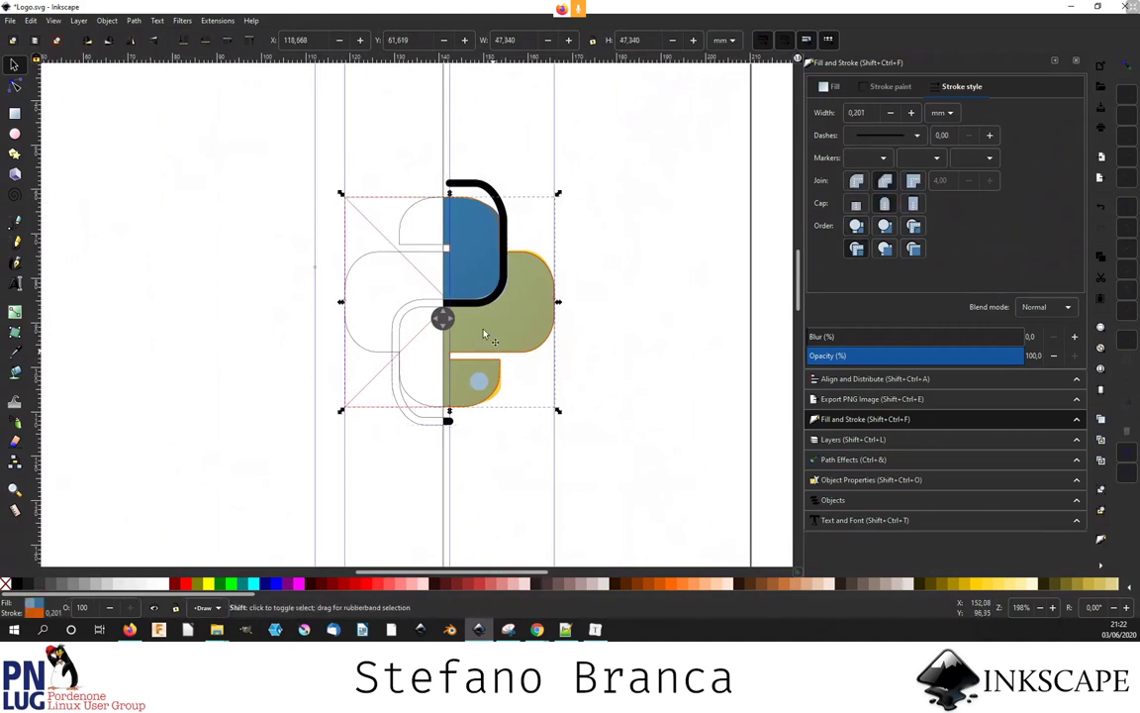
{"action": "left_click", "coordinate": [413, 203]}
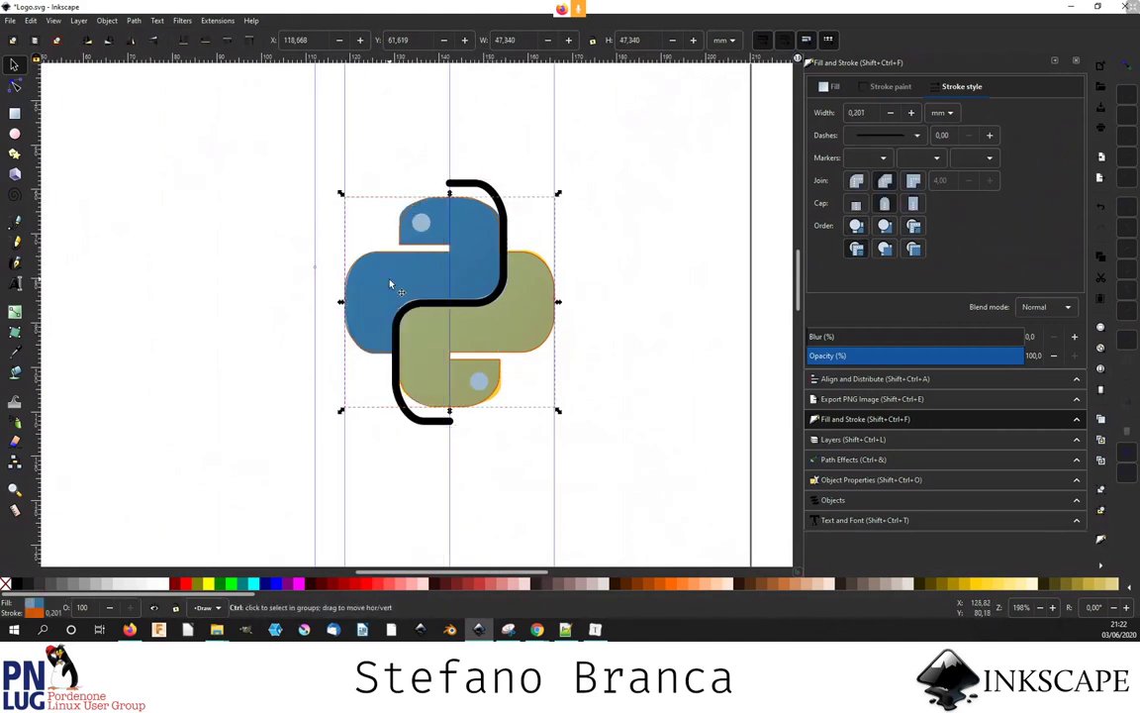
{"action": "key", "text": "Escape"}
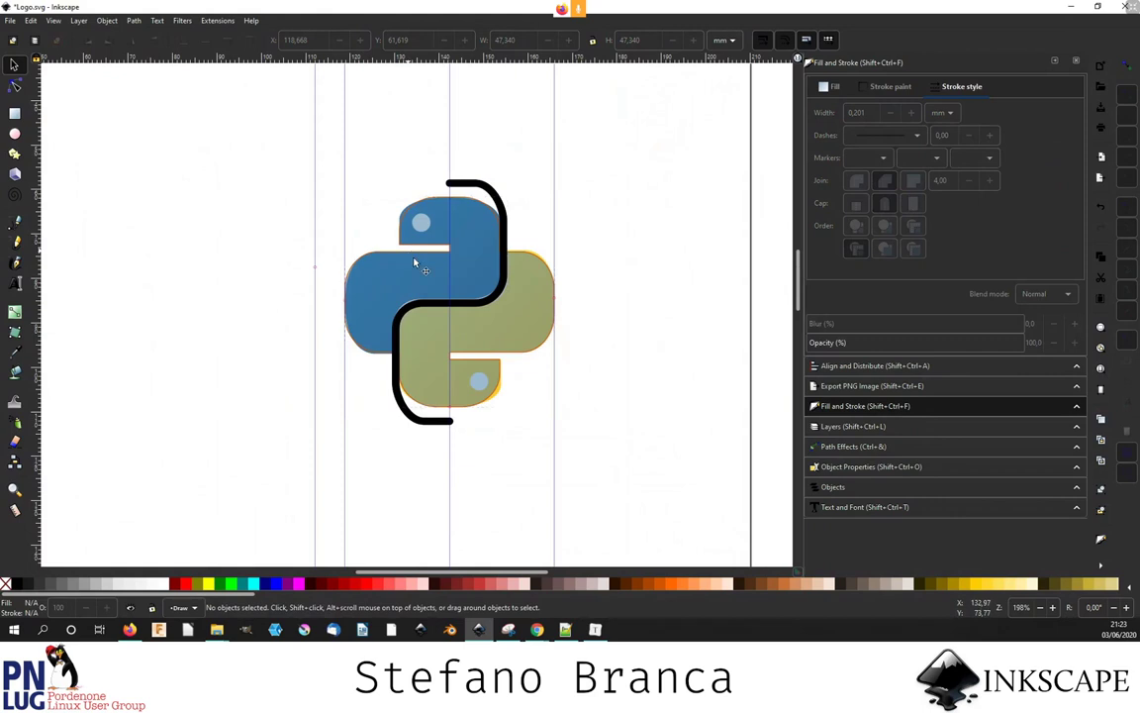
- Move the tracing and S-curve left of the logo, then undo the move
{"action": "left_click", "coordinate": [409, 256]}
{"action": "left_click", "coordinate": [479, 184], "text": "shift"}
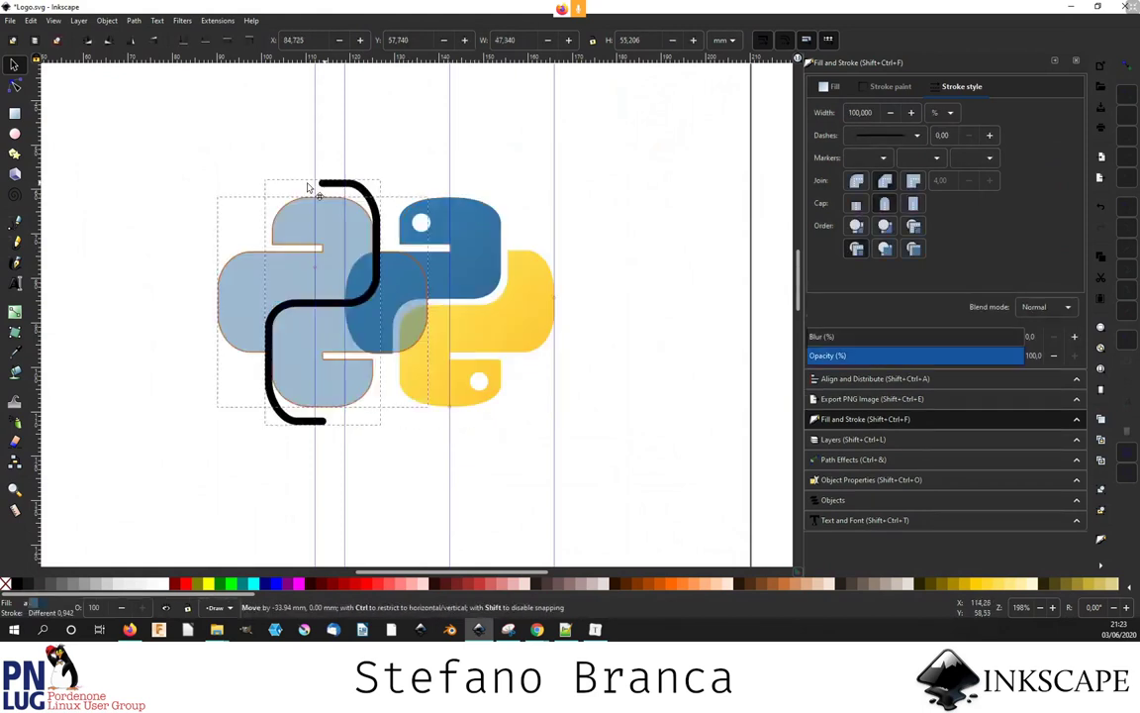
{"action": "left_click_drag", "start_coordinate": [481, 187], "coordinate": [222, 187]}
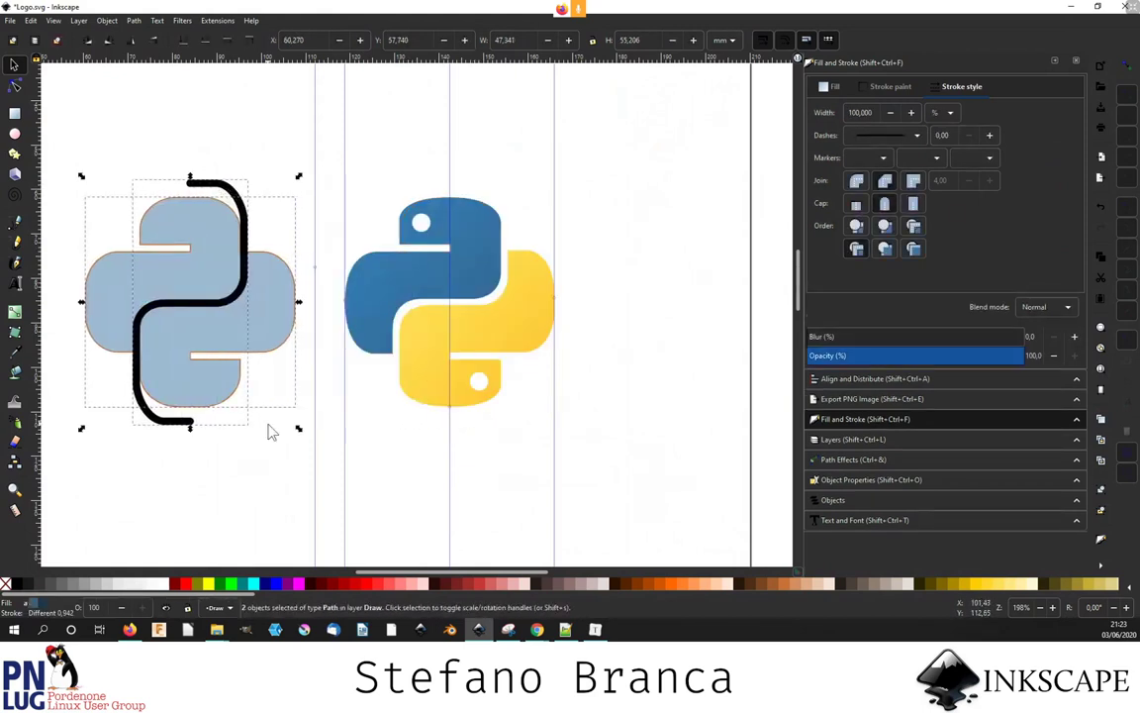
{"action": "key", "text": "ctrl+z"}
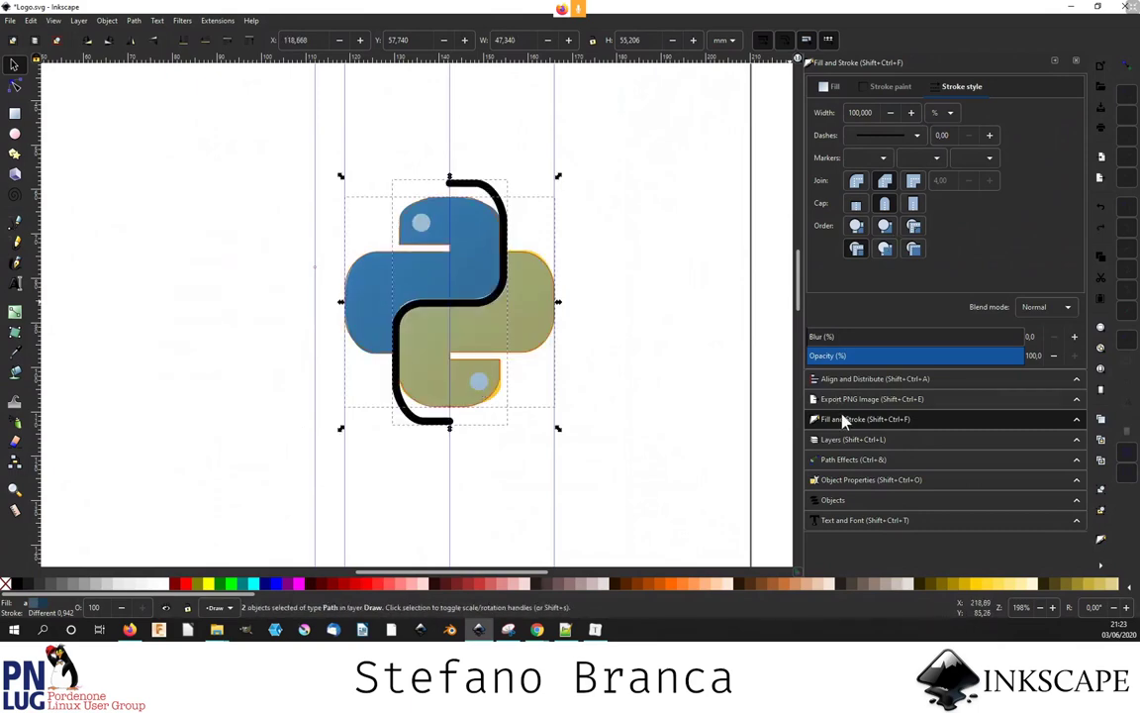
- In the Layers panel, hide the Base layer, make it current, and show it again
{"action": "left_click", "coordinate": [829, 439]}
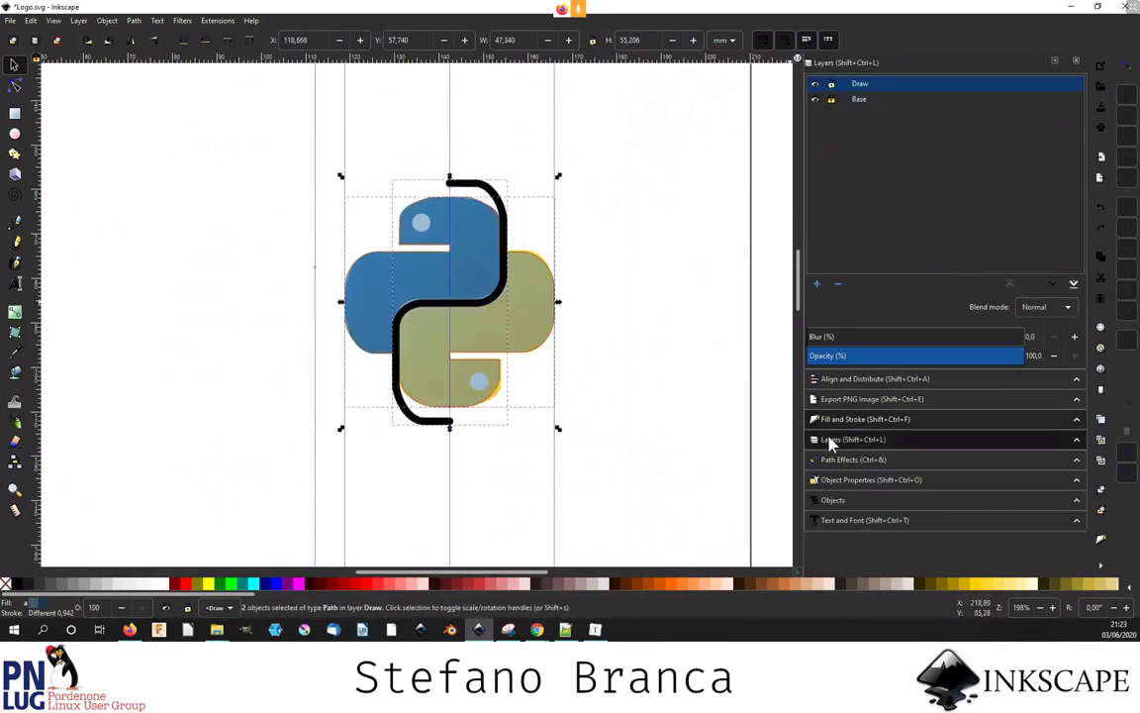
{"action": "left_click", "coordinate": [814, 99]}
{"action": "left_click", "coordinate": [586, 234]}
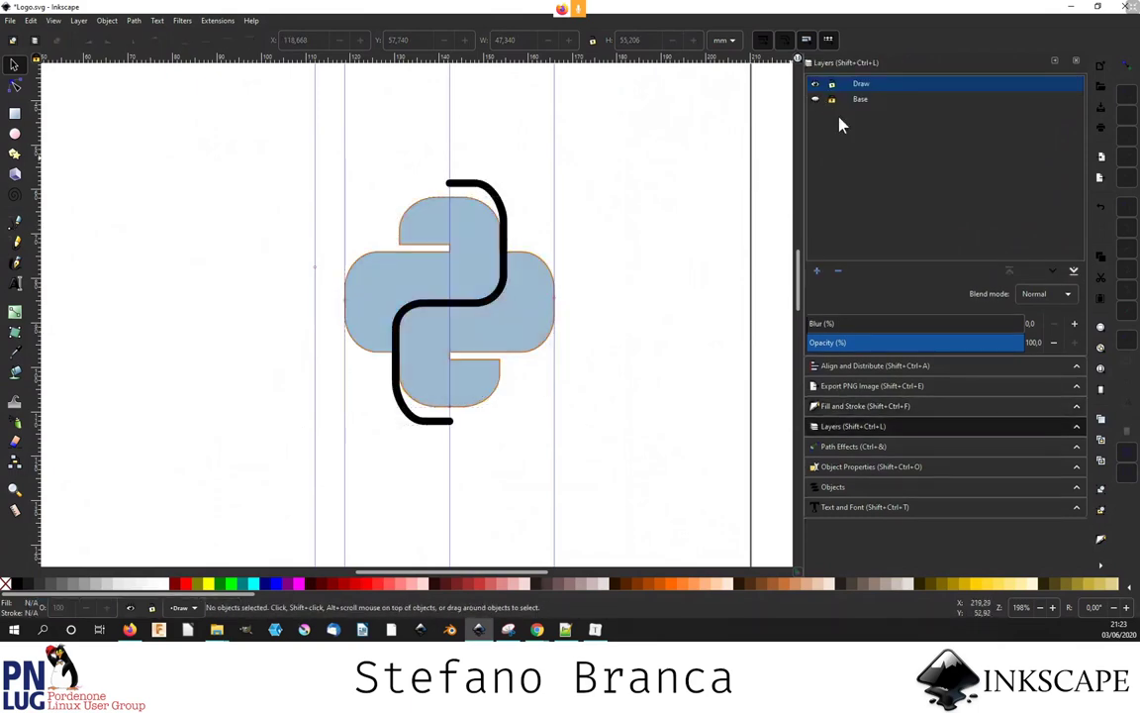
{"action": "left_click", "coordinate": [861, 100]}
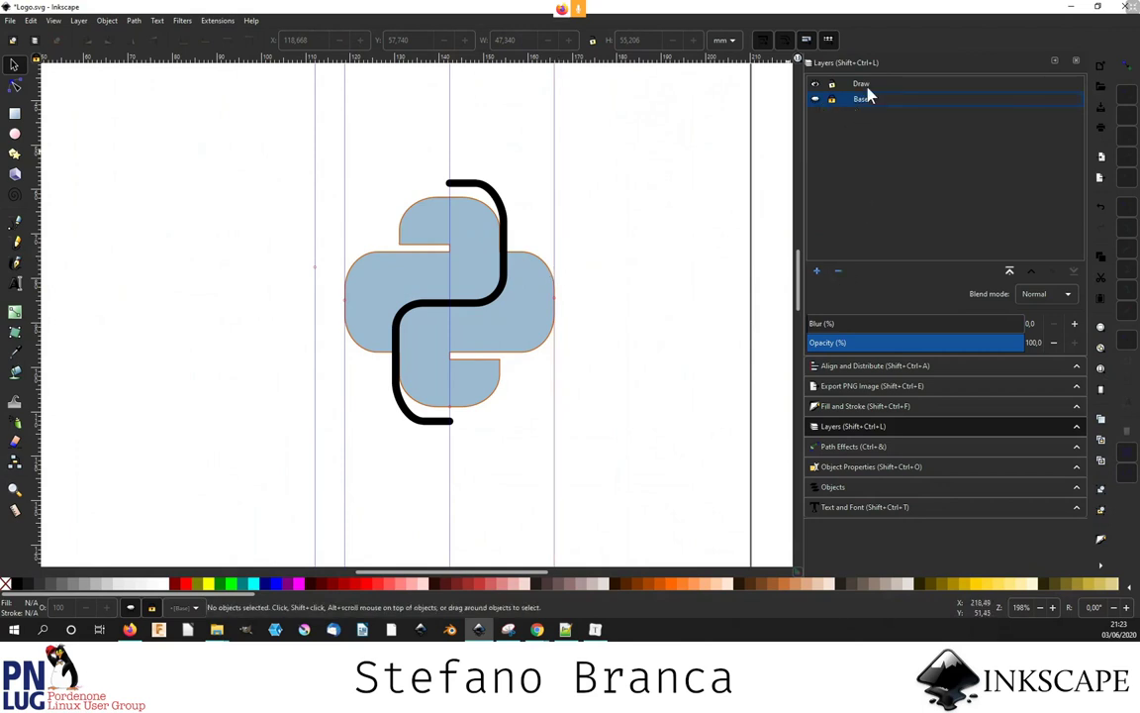
{"action": "left_click", "coordinate": [814, 99]}
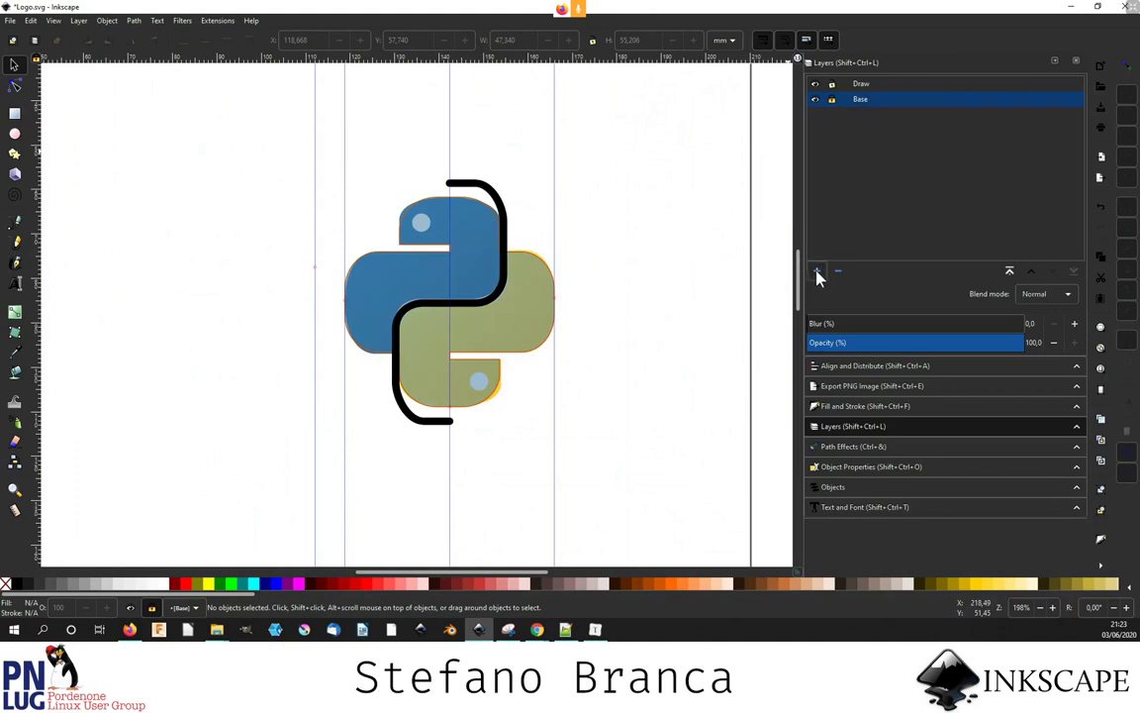
- Add a new layer named 'liv' positioned below the current layer
{"action": "left_click", "coordinate": [817, 271]}
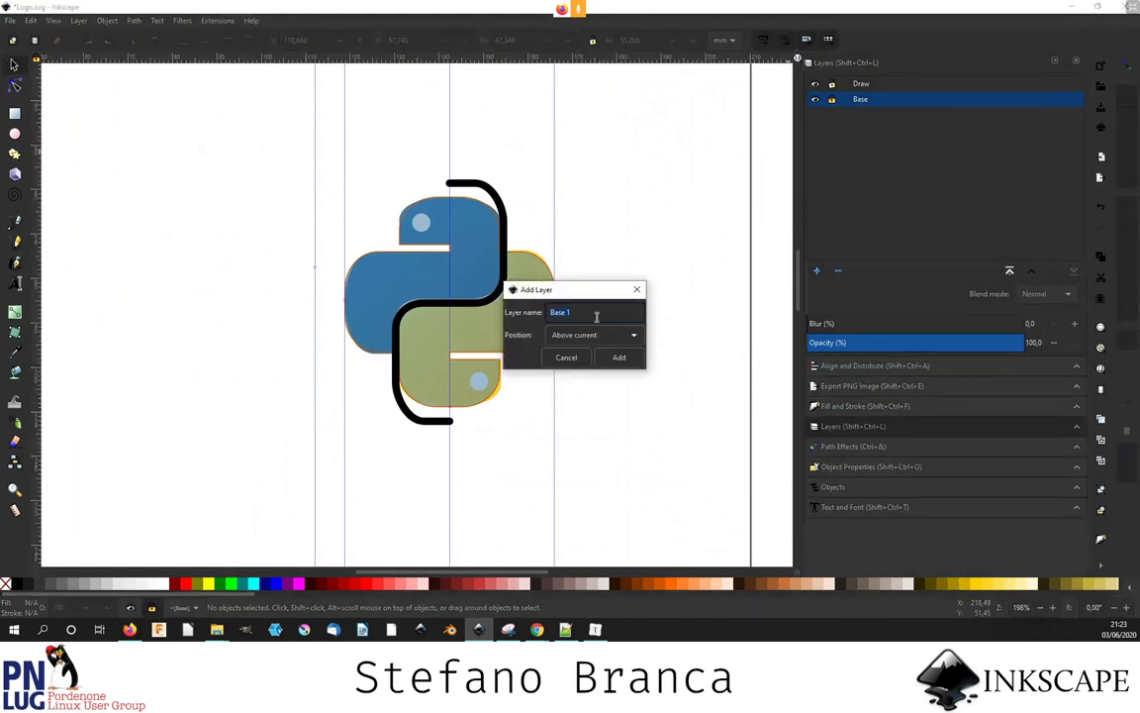
{"action": "type", "text": "liv"}
{"action": "left_click", "coordinate": [594, 335]}
{"action": "left_click", "coordinate": [581, 353]}
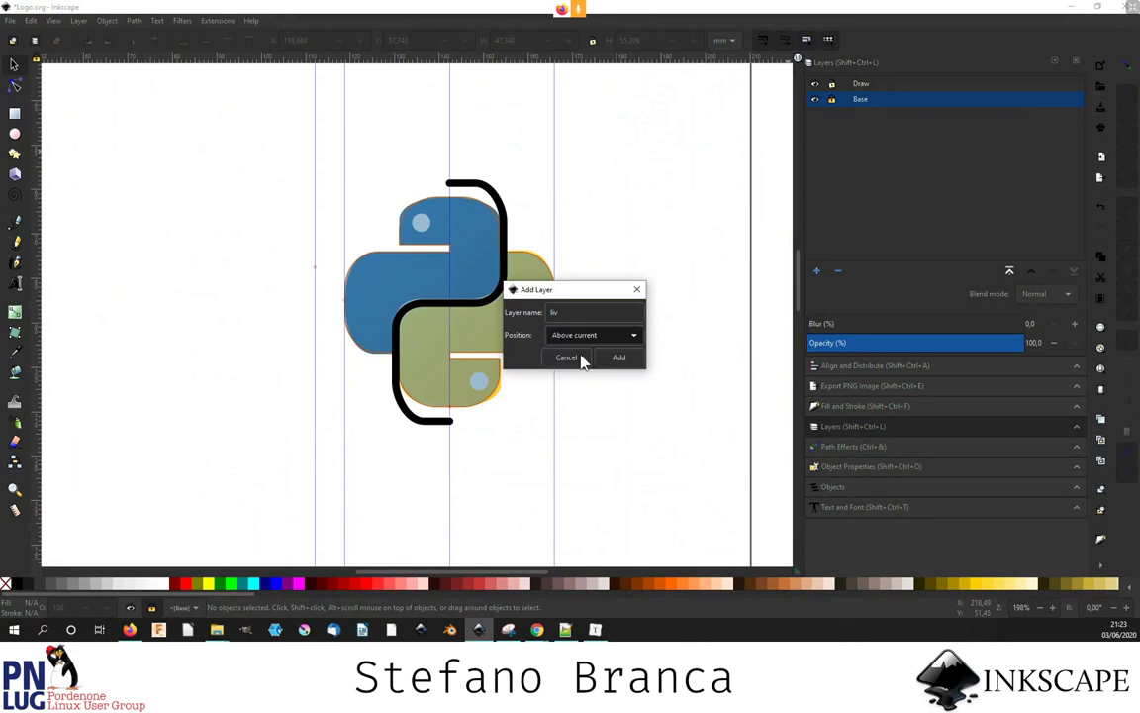
{"action": "left_click", "coordinate": [617, 357]}
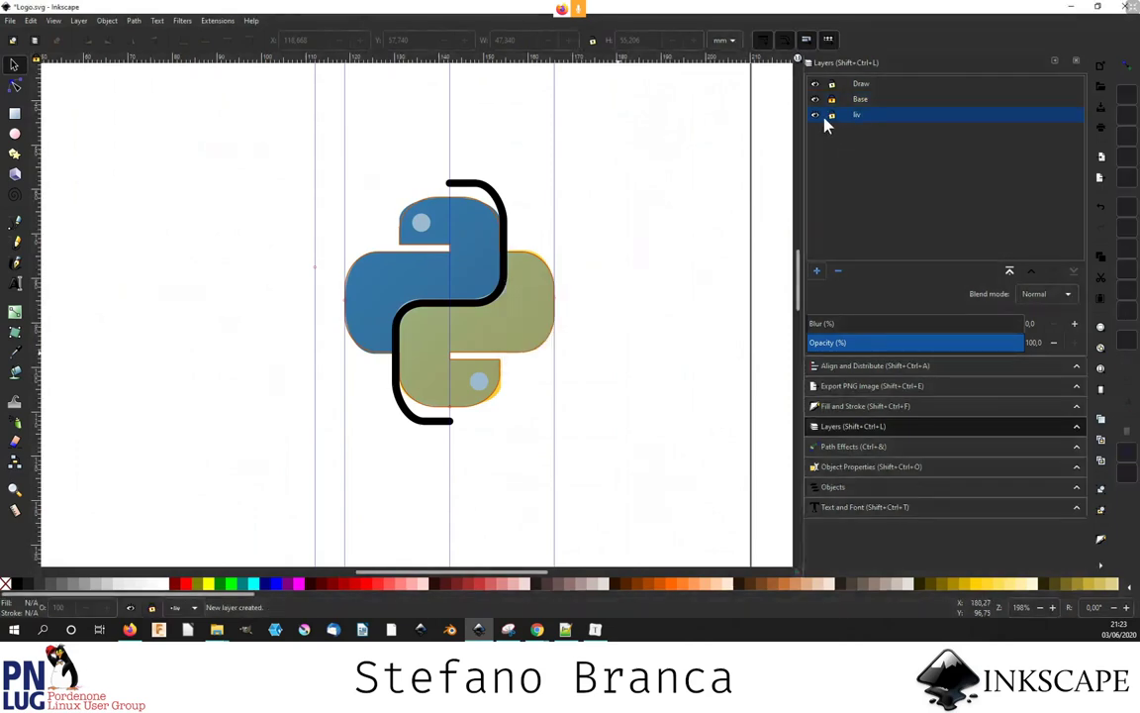
- Hide the Base layer and select the black S-curve together with the pale tracing
{"action": "left_click", "coordinate": [815, 115]}
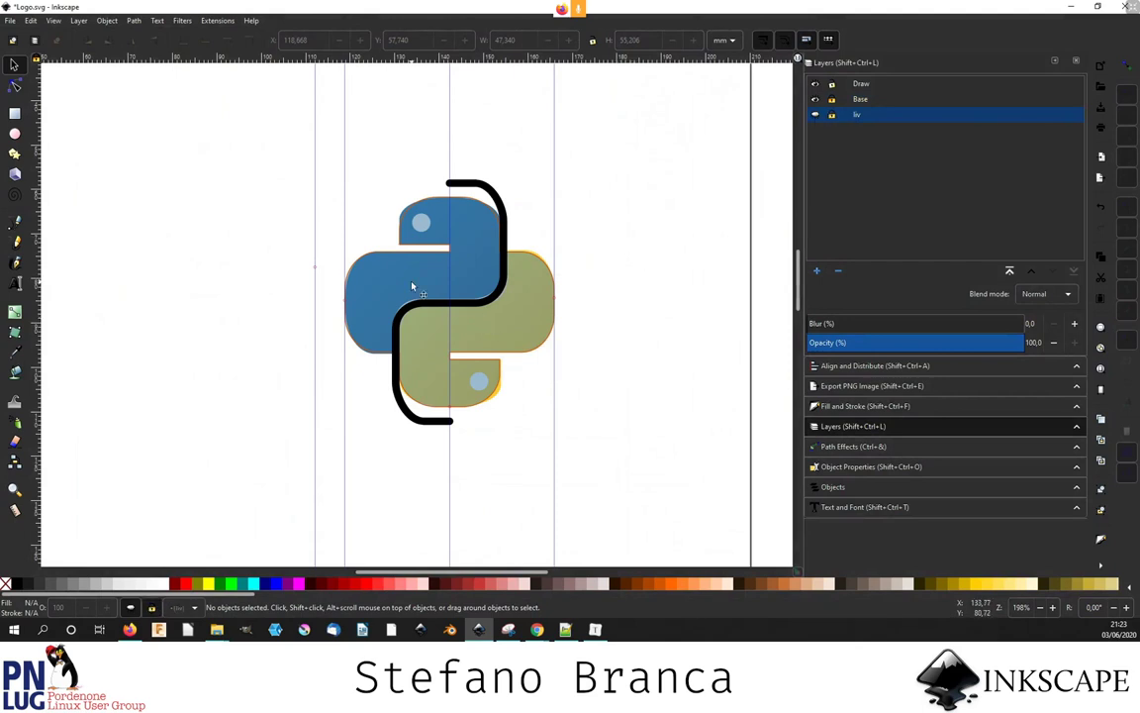
{"action": "scroll", "coordinate": [413, 286], "scroll_direction": "up", "scroll_amount": 1}
{"action": "left_click", "coordinate": [814, 99]}
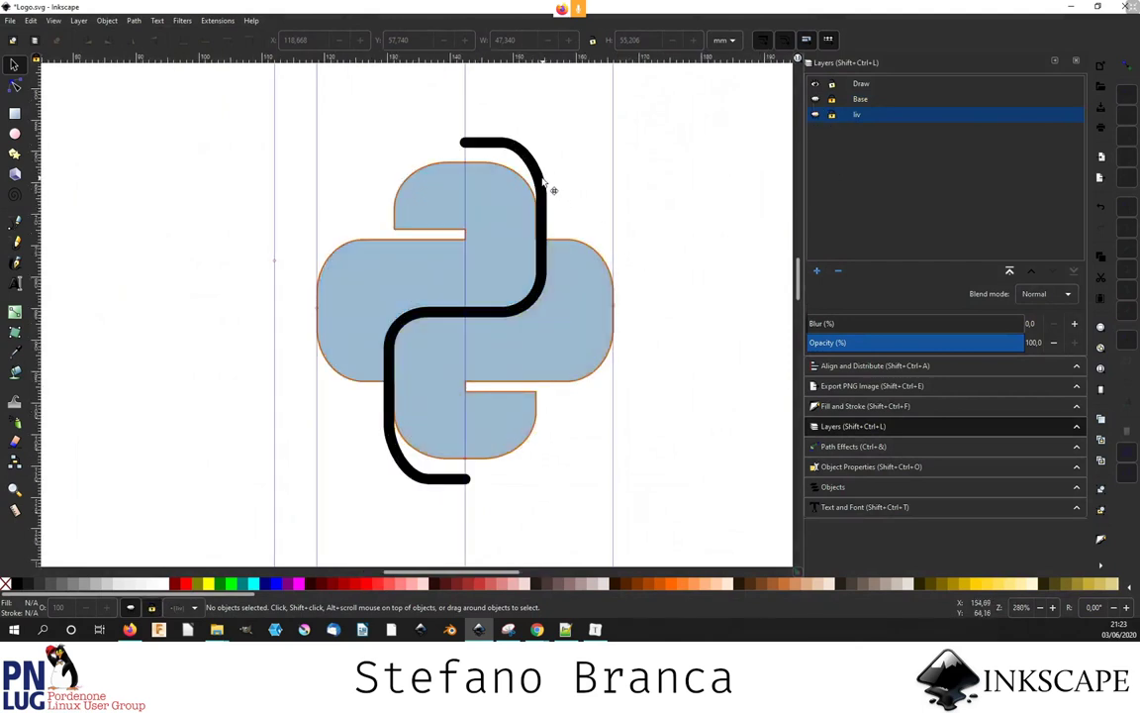
{"action": "left_click", "coordinate": [483, 158]}
{"action": "left_click", "coordinate": [513, 175], "text": "shift"}
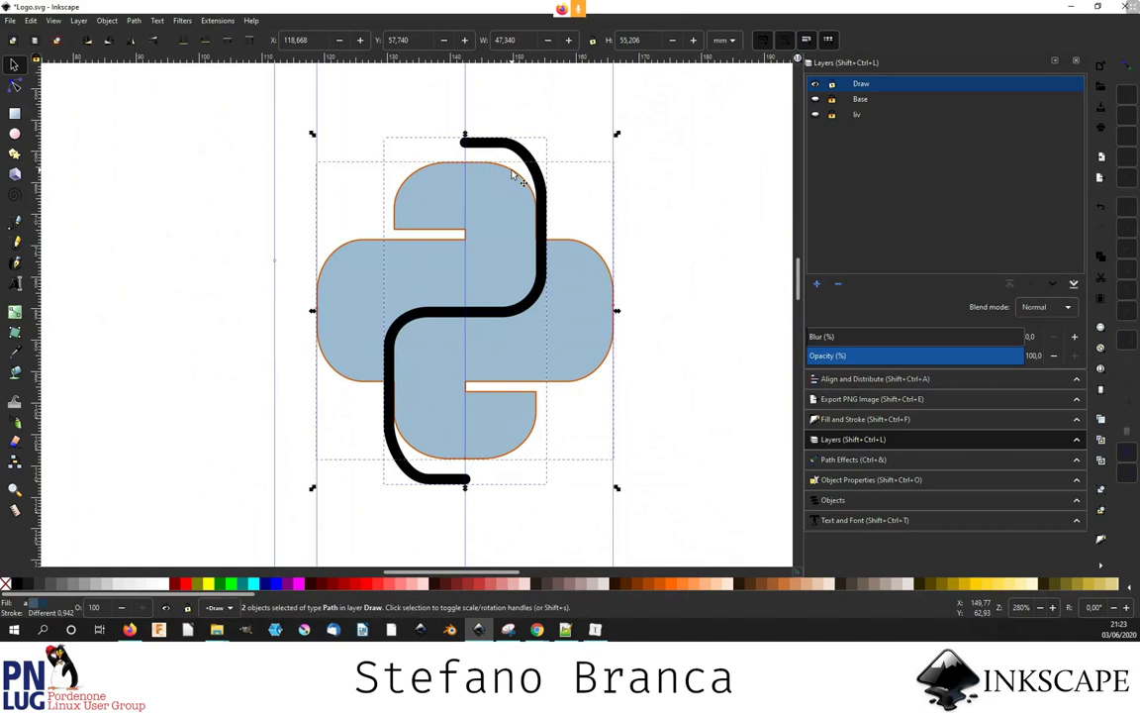
- Cut the S-curve out of the logo tracing with Difference and show Base again
{"action": "key", "text": "ctrl+minus"}
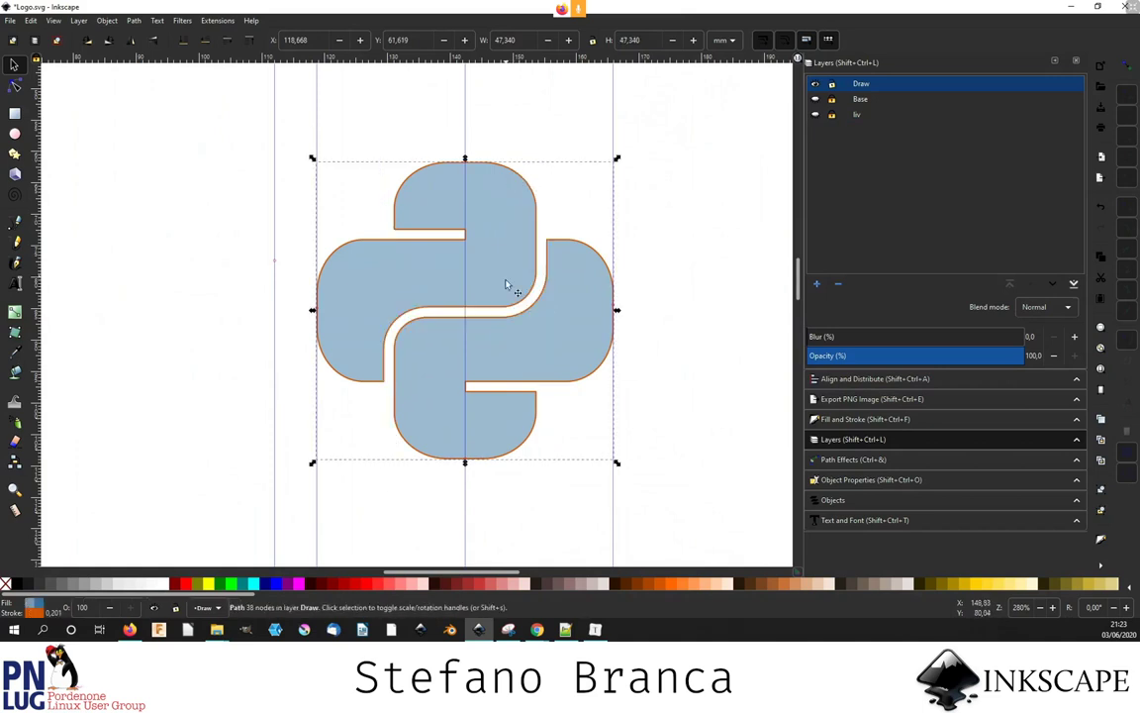
{"action": "left_click", "coordinate": [815, 99]}
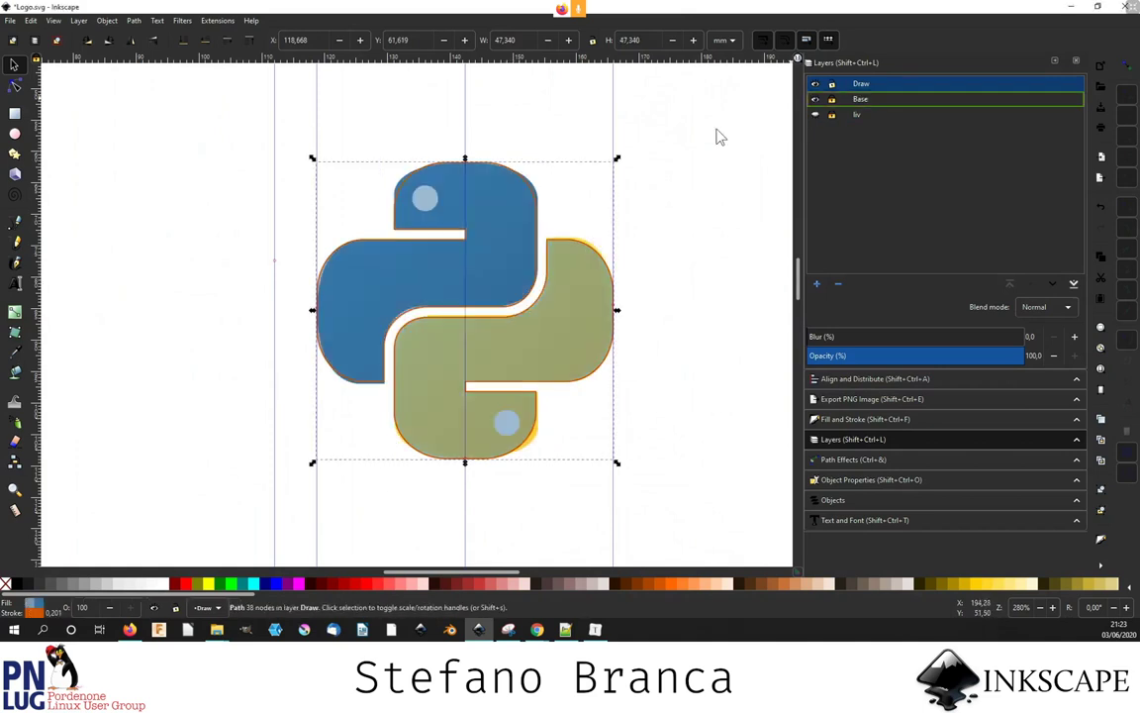
{"action": "key", "text": "Delete"}
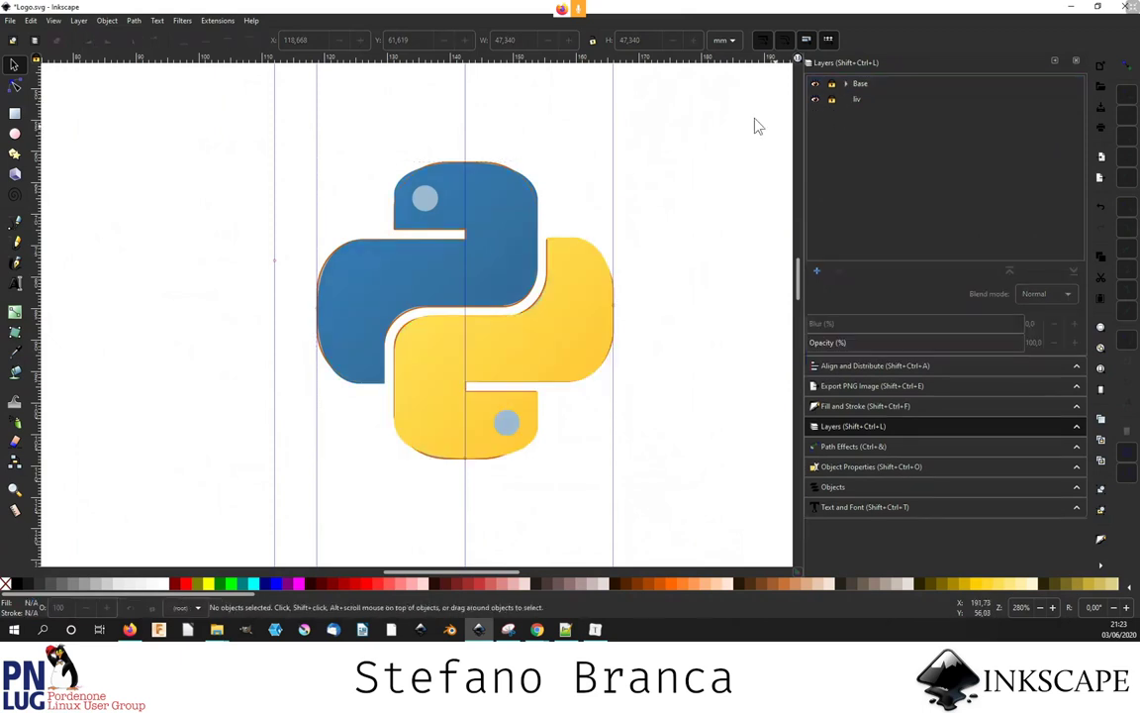
{"action": "scroll", "coordinate": [362, 176], "scroll_direction": "up", "scroll_amount": 1}
{"action": "scroll", "coordinate": [362, 176], "scroll_direction": "up", "scroll_amount": 1}
- Draw an unfilled circle over the upper snake's eye and enlarge it to cover the eye
{"action": "left_click", "coordinate": [15, 133]}
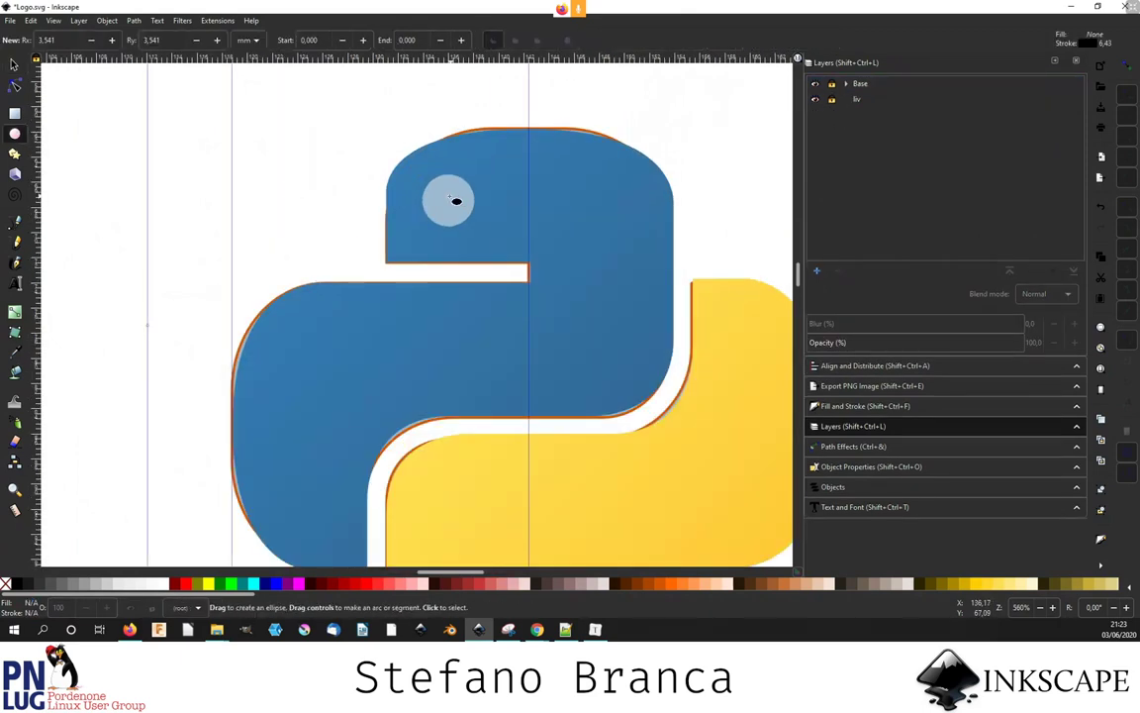
{"action": "left_click_drag", "start_coordinate": [447, 194], "coordinate": [467, 214]}
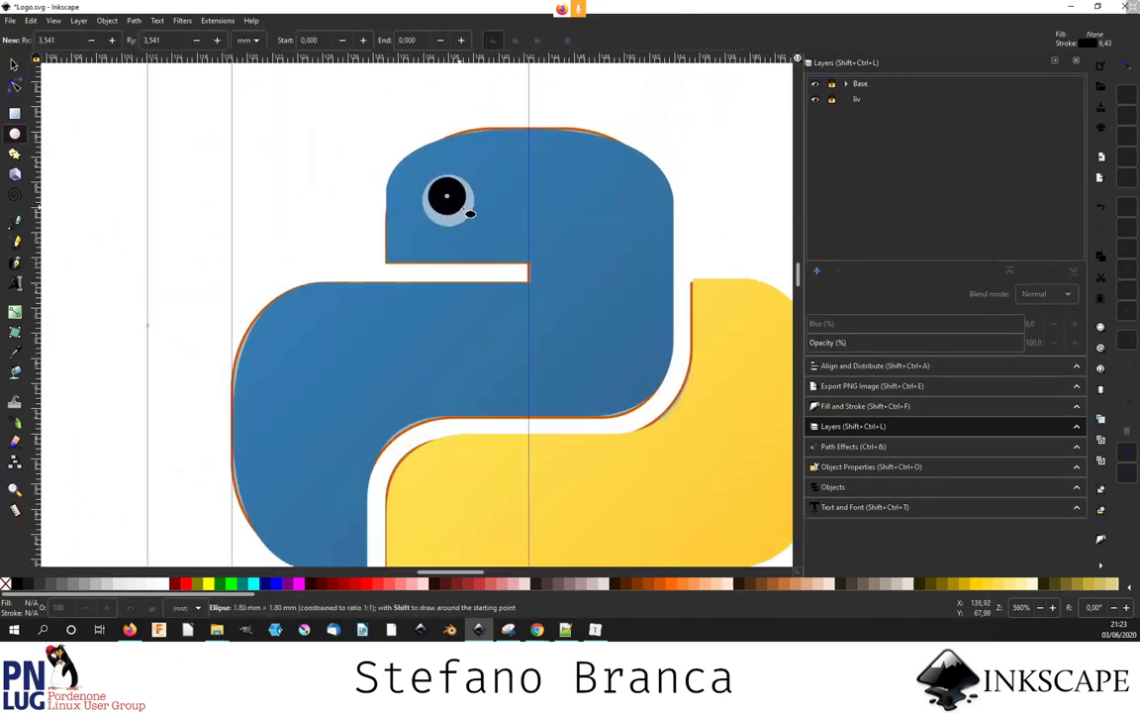
{"action": "left_click", "coordinate": [7, 583]}
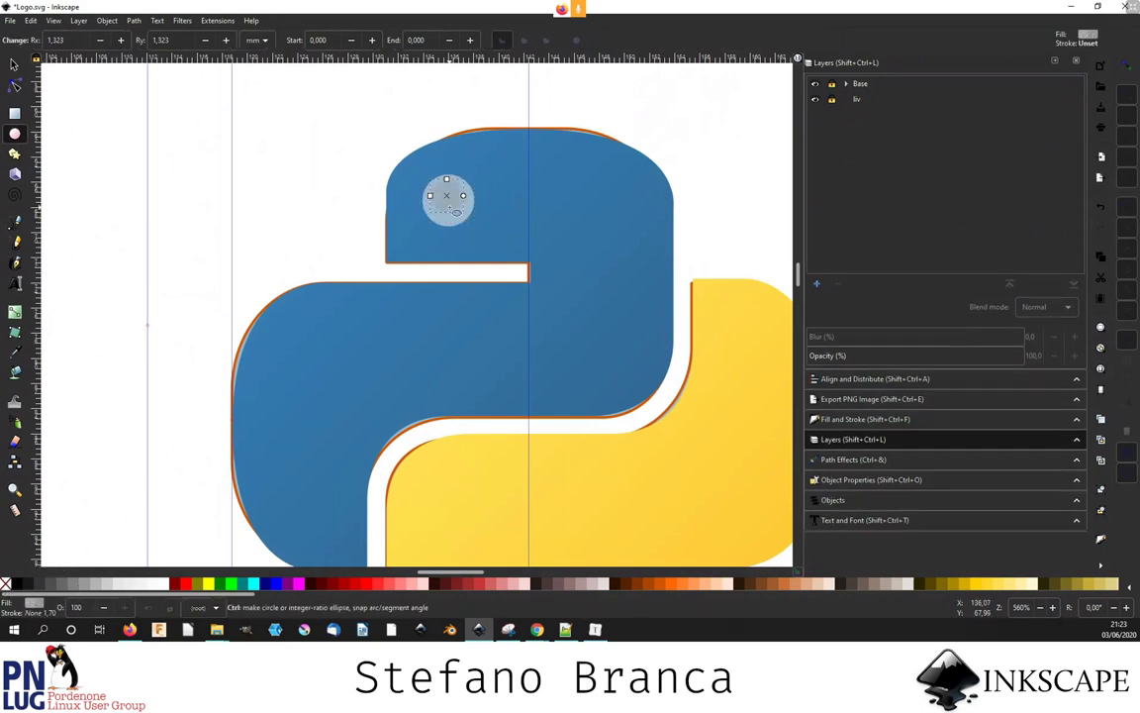
{"action": "scroll", "coordinate": [456, 211], "scroll_direction": "up", "scroll_amount": 2}
{"action": "key", "text": "s"}
{"action": "left_click_drag", "start_coordinate": [478, 224], "coordinate": [504, 250]}
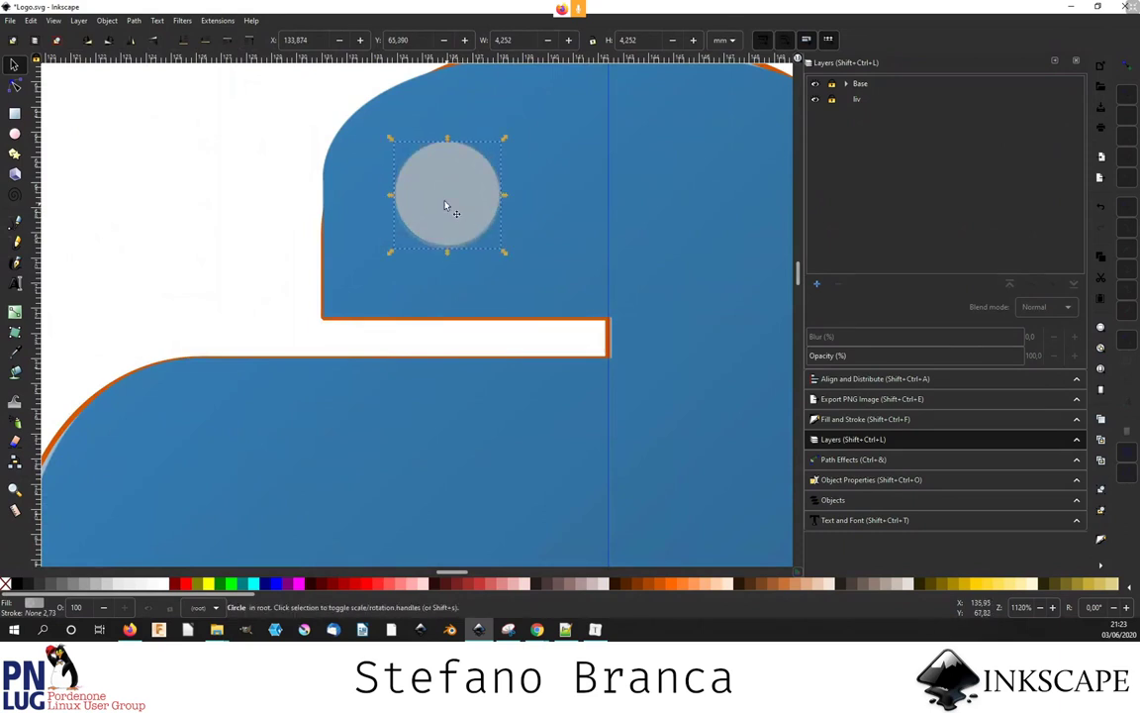
{"action": "scroll", "coordinate": [445, 205], "scroll_direction": "down", "scroll_amount": 3}
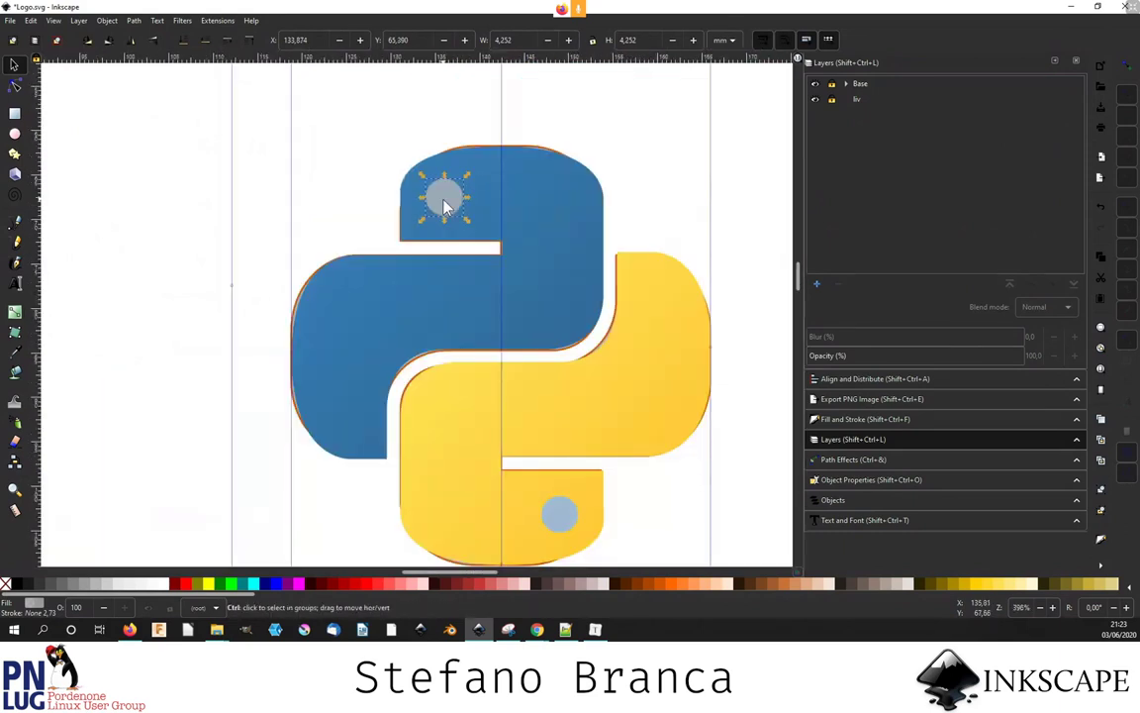
{"action": "key", "text": "Escape"}
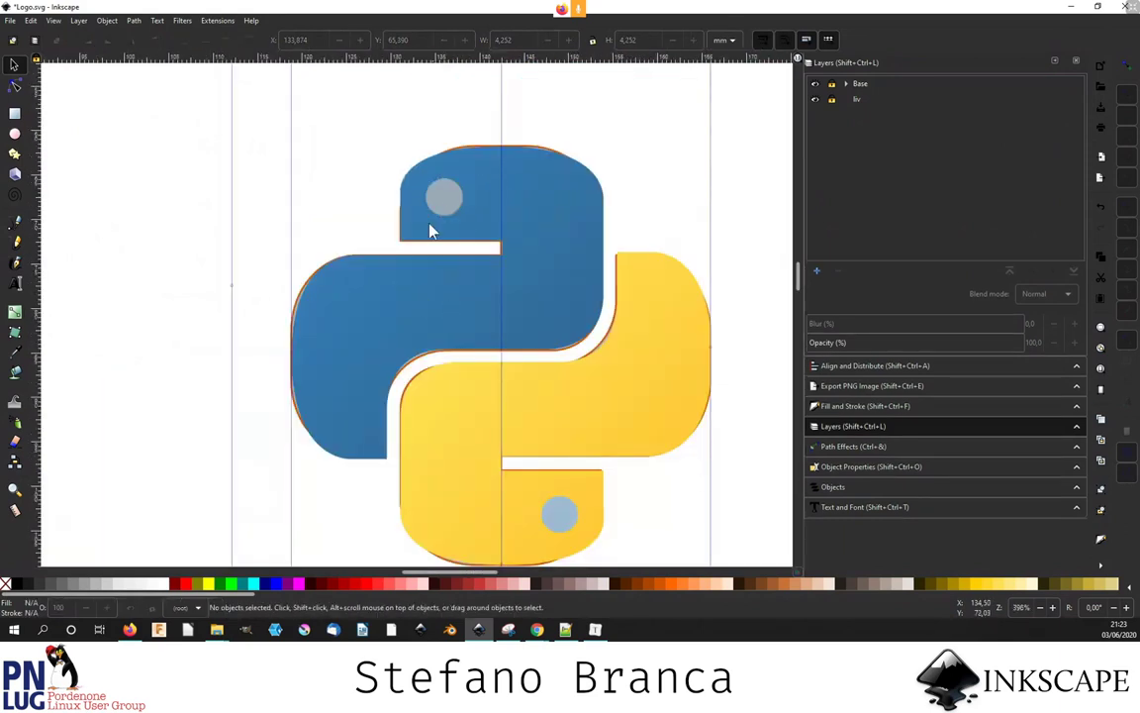
{"action": "left_click", "coordinate": [443, 198]}
{"action": "left_click", "coordinate": [443, 198]}
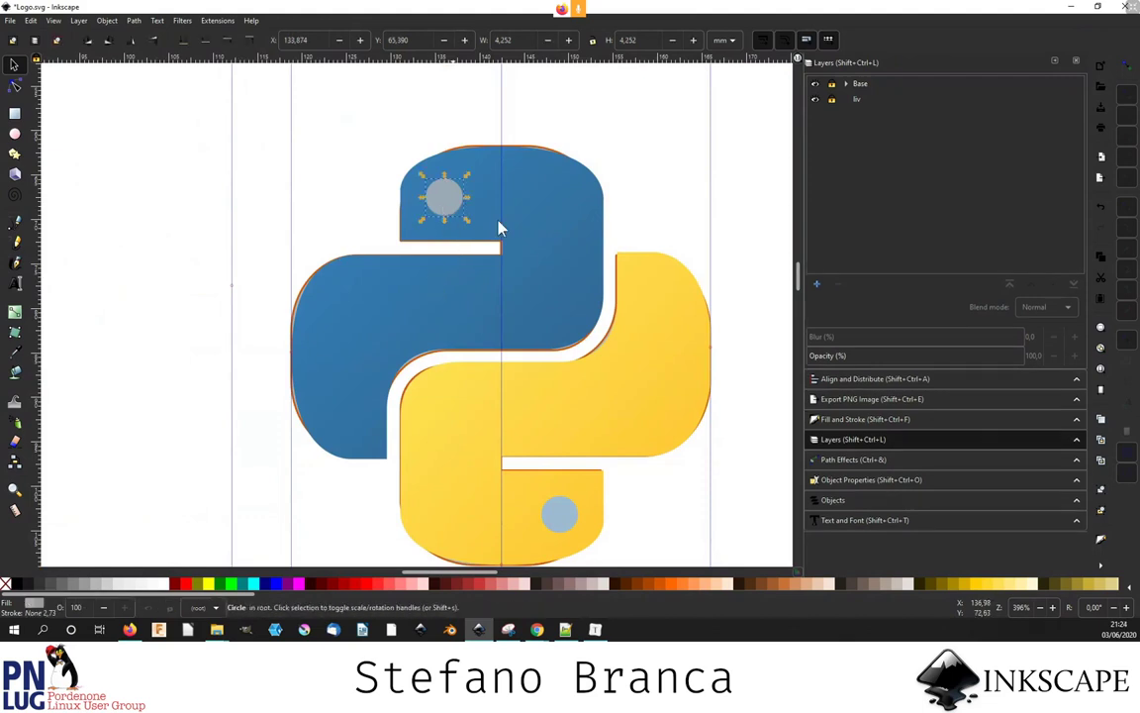
{"action": "left_click", "coordinate": [857, 86]}
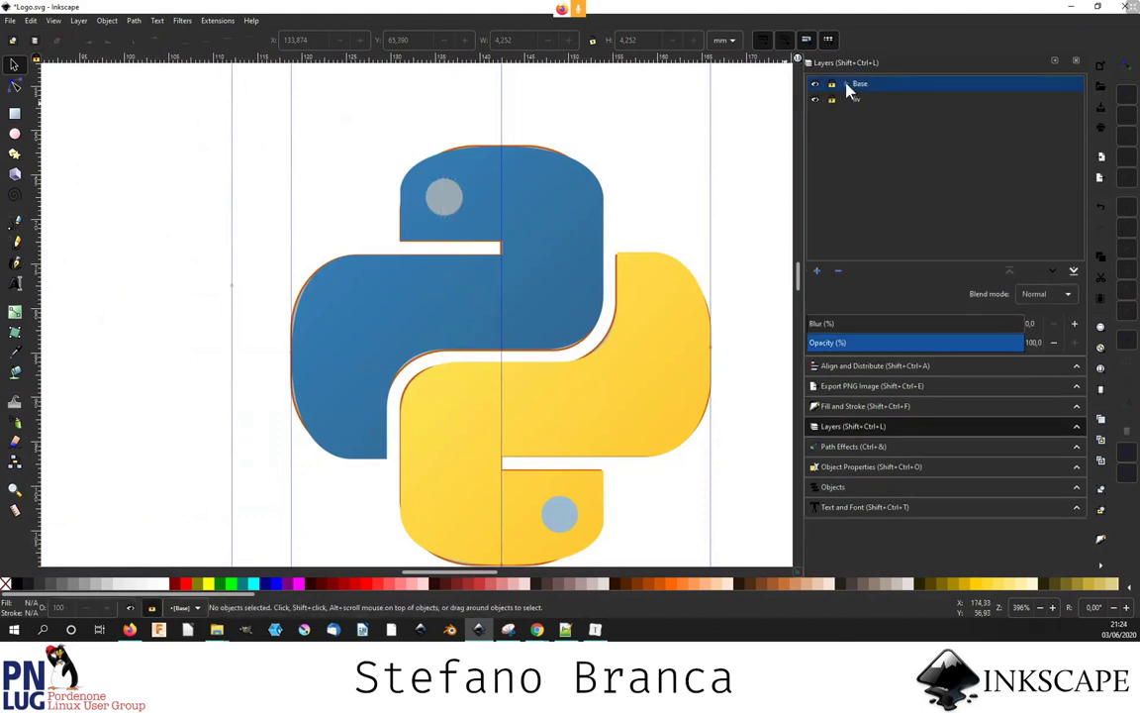
- Move the Draw layer out of Base to top level and hide Base
{"action": "left_click_drag", "start_coordinate": [869, 99], "coordinate": [867, 127]}
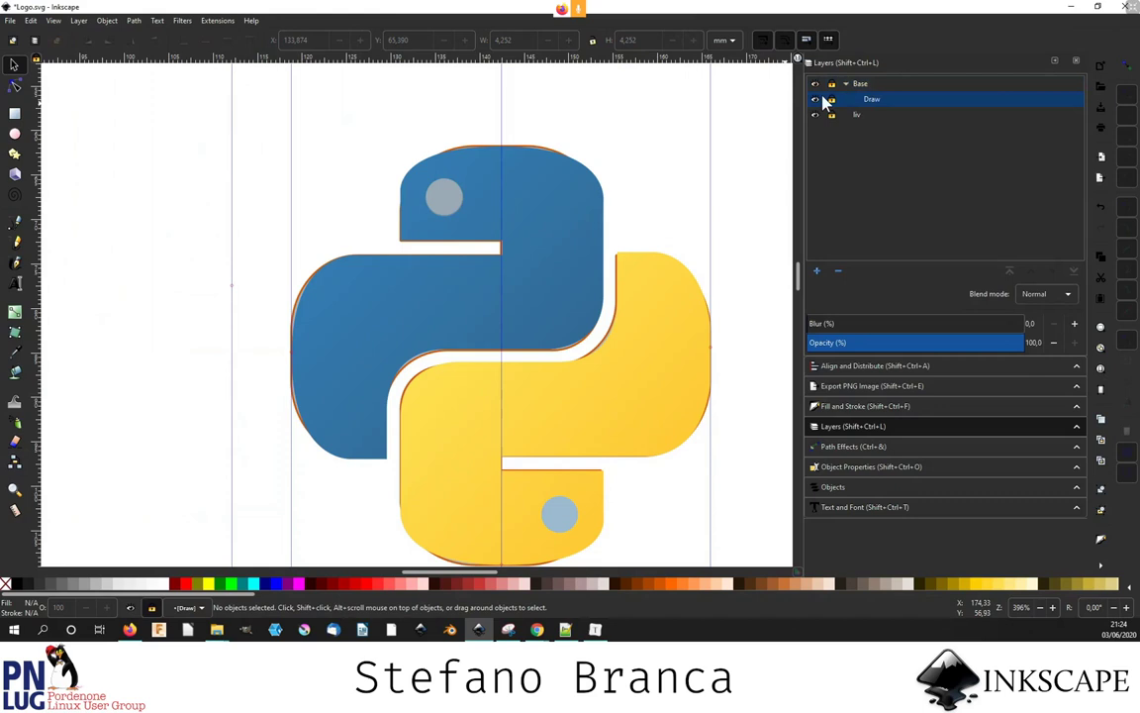
{"action": "left_click", "coordinate": [875, 99]}
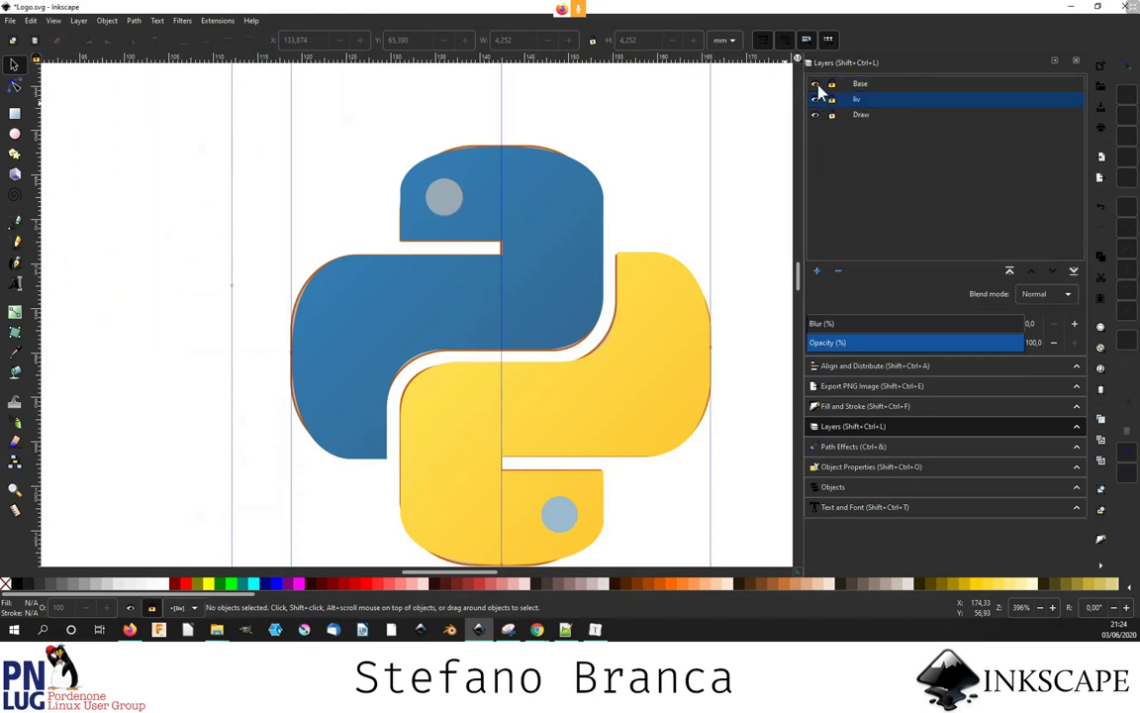
{"action": "left_click", "coordinate": [814, 84]}
{"action": "left_click", "coordinate": [414, 229]}
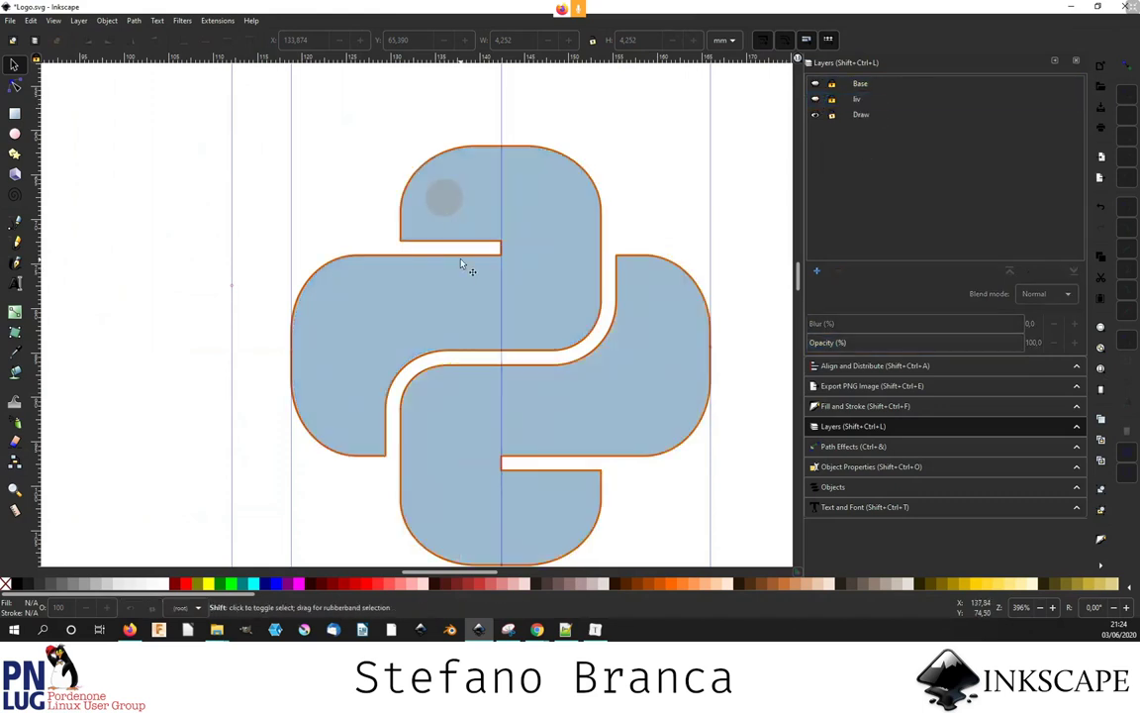
{"action": "key", "text": "Escape"}
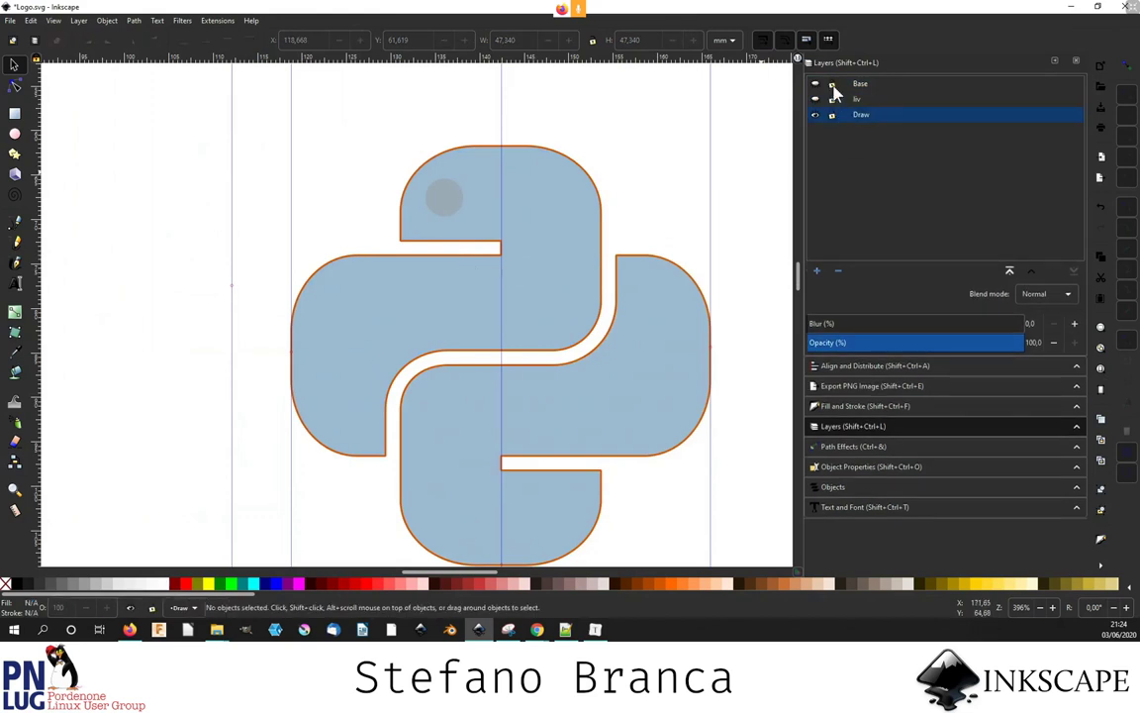
- Test duplicating and flipping the logo path with the top eye circle, then discard the copy
{"action": "left_click", "coordinate": [488, 161]}
{"action": "left_click", "coordinate": [447, 199], "text": "shift"}
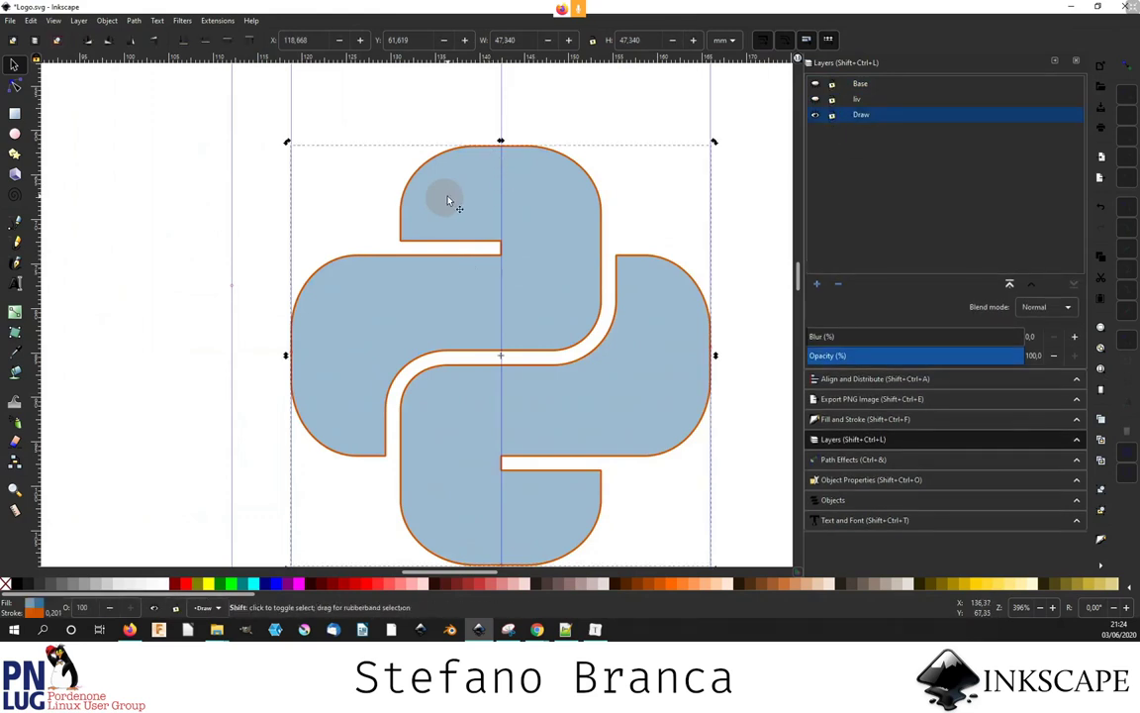
{"action": "key", "text": "ctrl+d"}
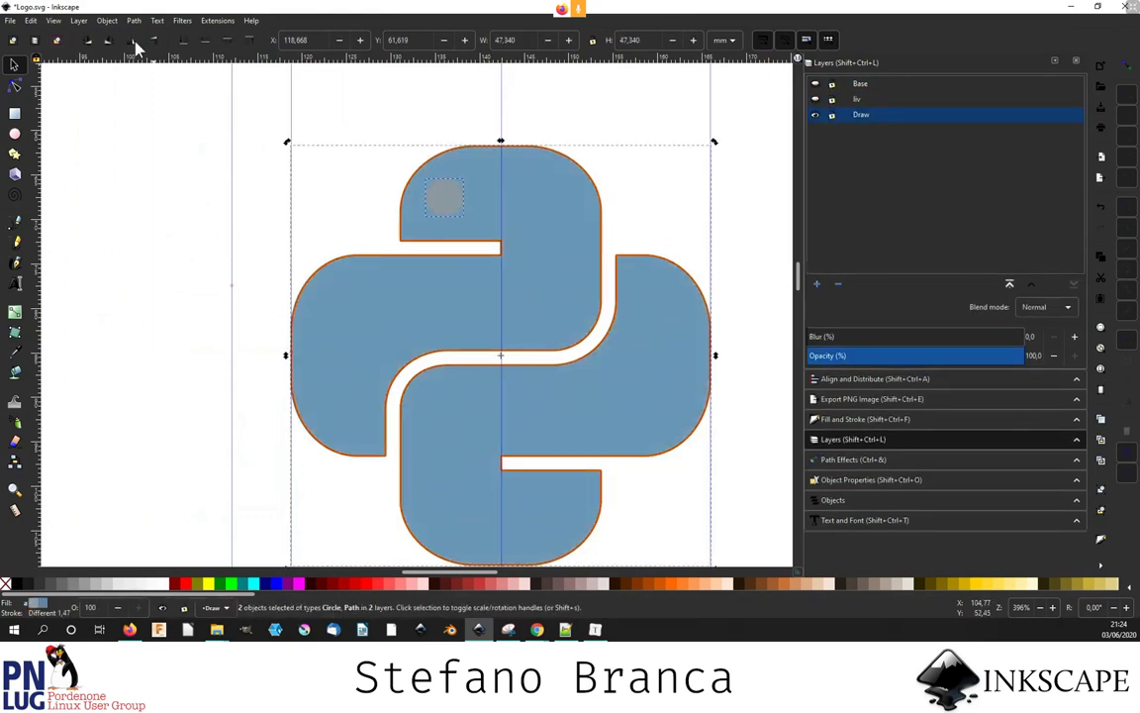
{"action": "left_click", "coordinate": [131, 41]}
{"action": "left_click", "coordinate": [131, 41]}
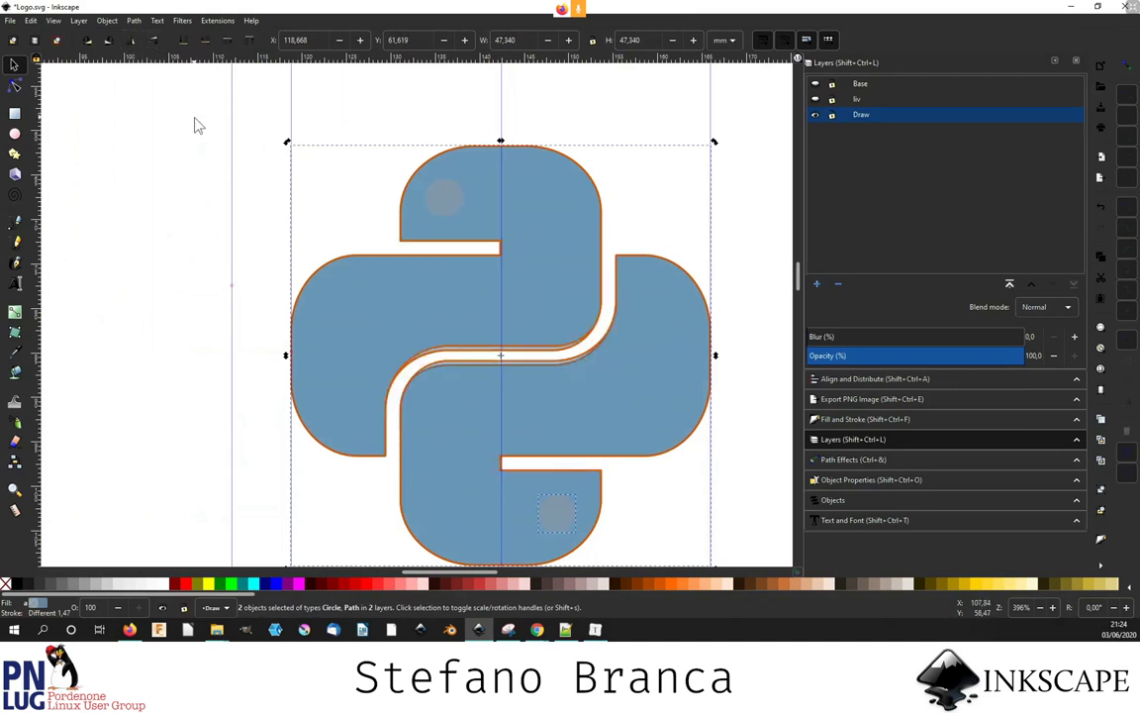
{"action": "left_click", "coordinate": [462, 377]}
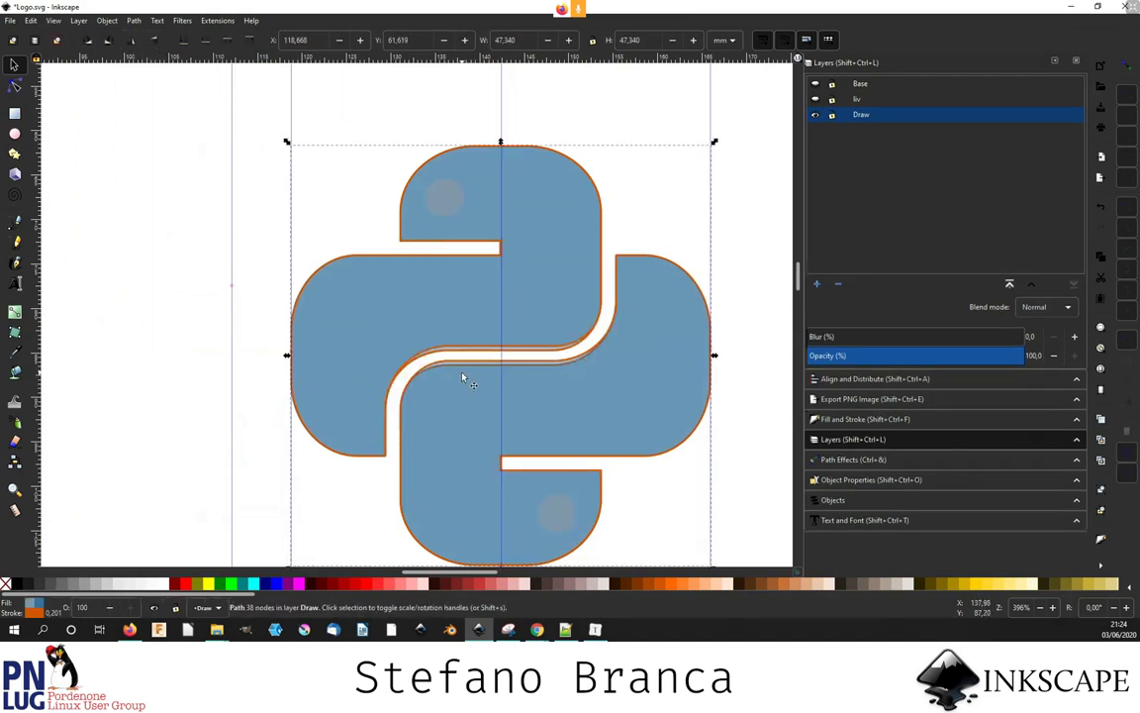
{"action": "key", "text": "Escape"}
{"action": "scroll", "coordinate": [462, 376], "scroll_direction": "down", "scroll_amount": 5, "text": "ctrl"}
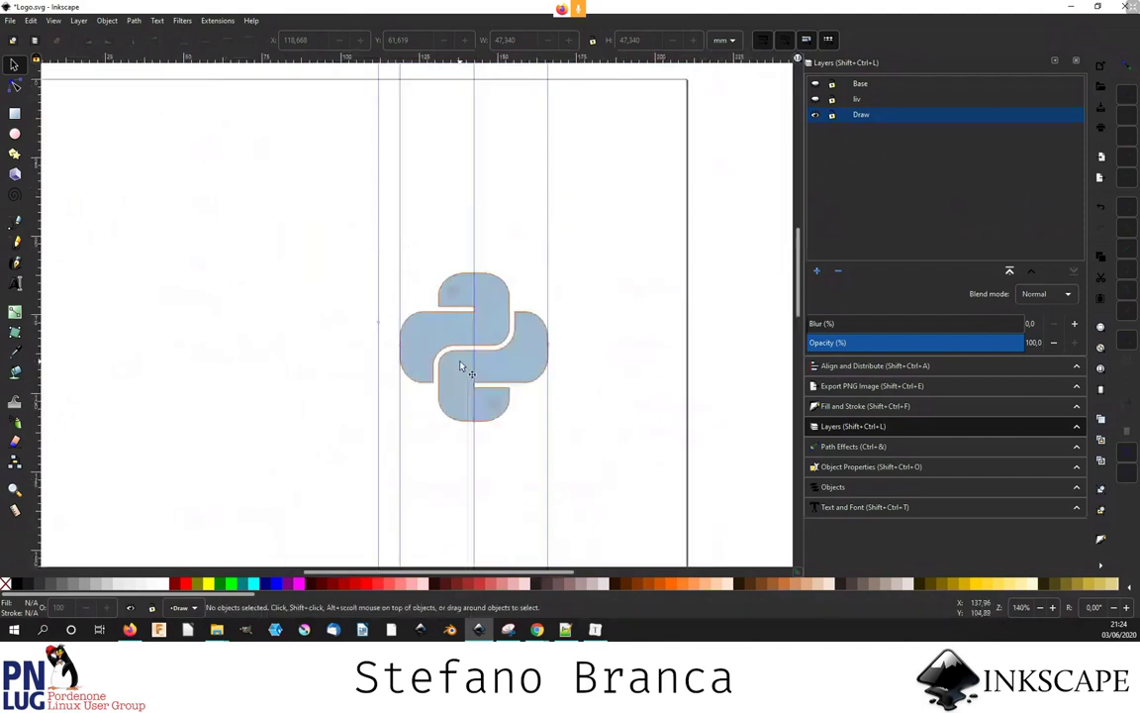
{"action": "scroll", "coordinate": [464, 369], "scroll_direction": "up", "scroll_amount": 2, "text": "ctrl"}
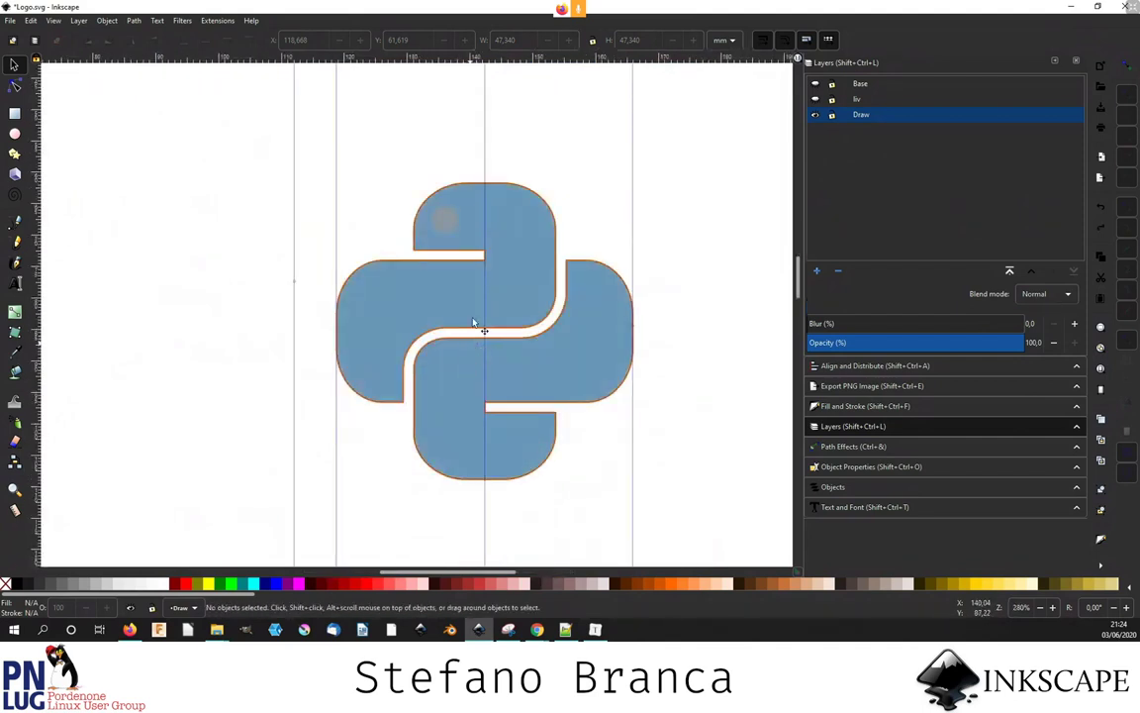
- Set the logo path's rotation centre on the logo's middle guide
{"action": "left_click", "coordinate": [482, 343]}
{"action": "scroll", "coordinate": [483, 344], "scroll_direction": "up", "scroll_amount": 2, "text": "ctrl"}
{"action": "scroll", "coordinate": [483, 336], "scroll_direction": "up", "scroll_amount": 1, "text": "ctrl"}
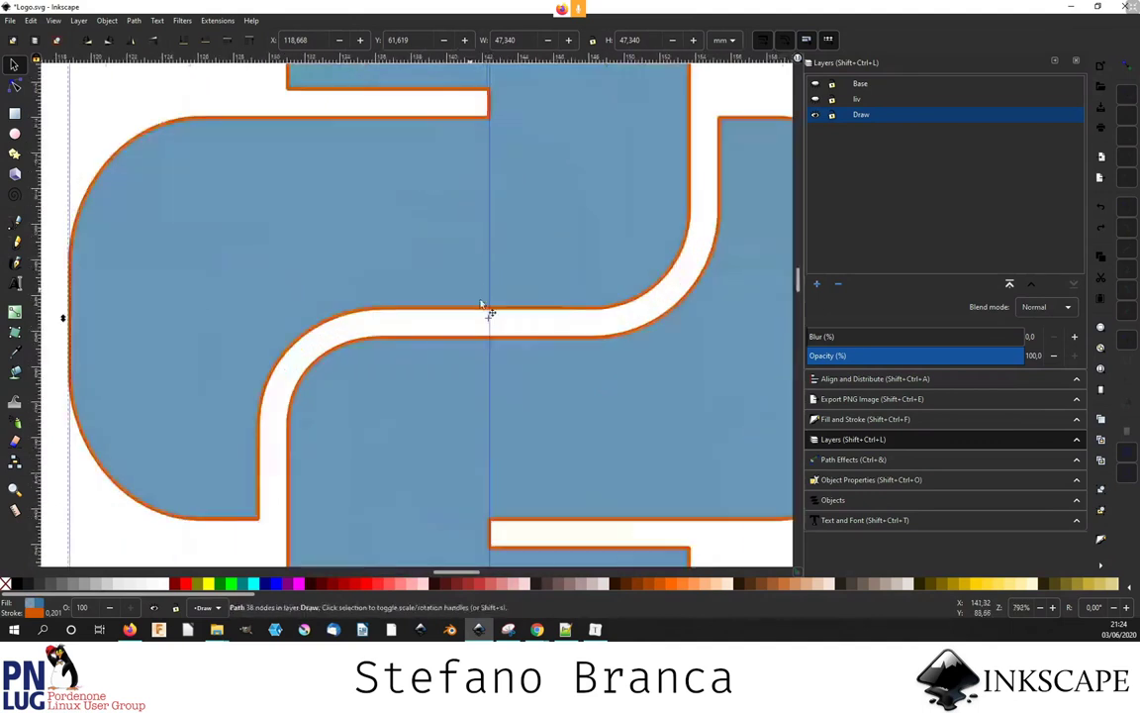
{"action": "left_click_drag", "start_coordinate": [489, 323], "coordinate": [490, 326]}
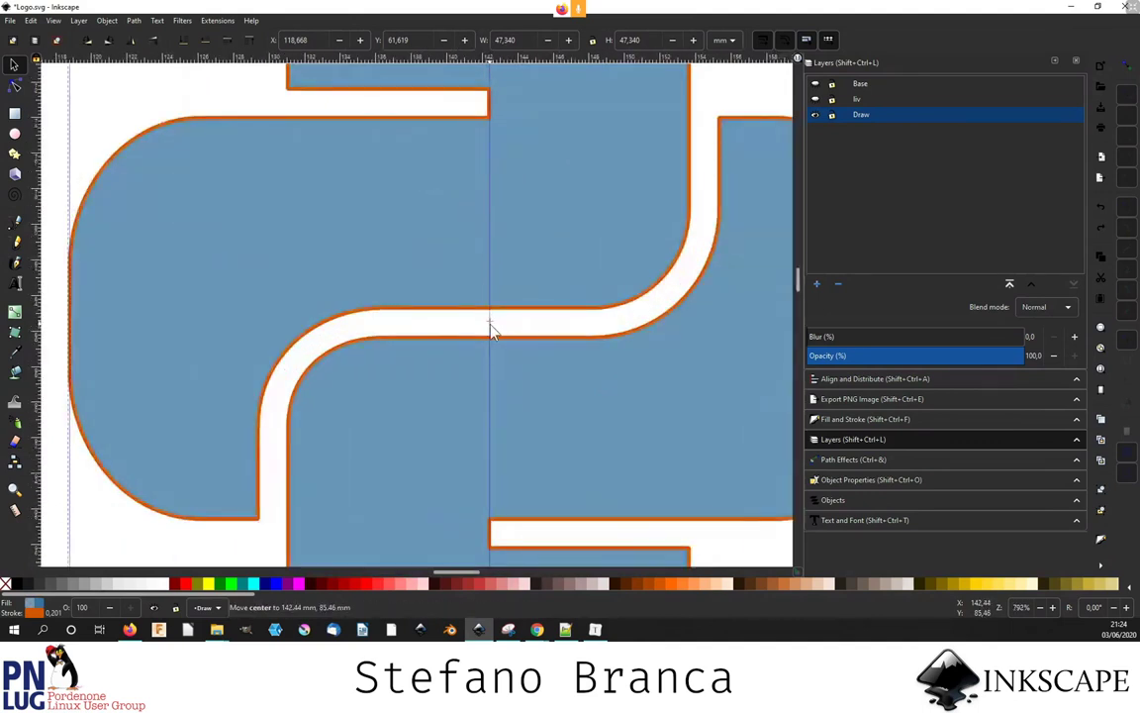
{"action": "scroll", "coordinate": [476, 326], "scroll_direction": "down", "scroll_amount": 3, "text": "ctrl"}
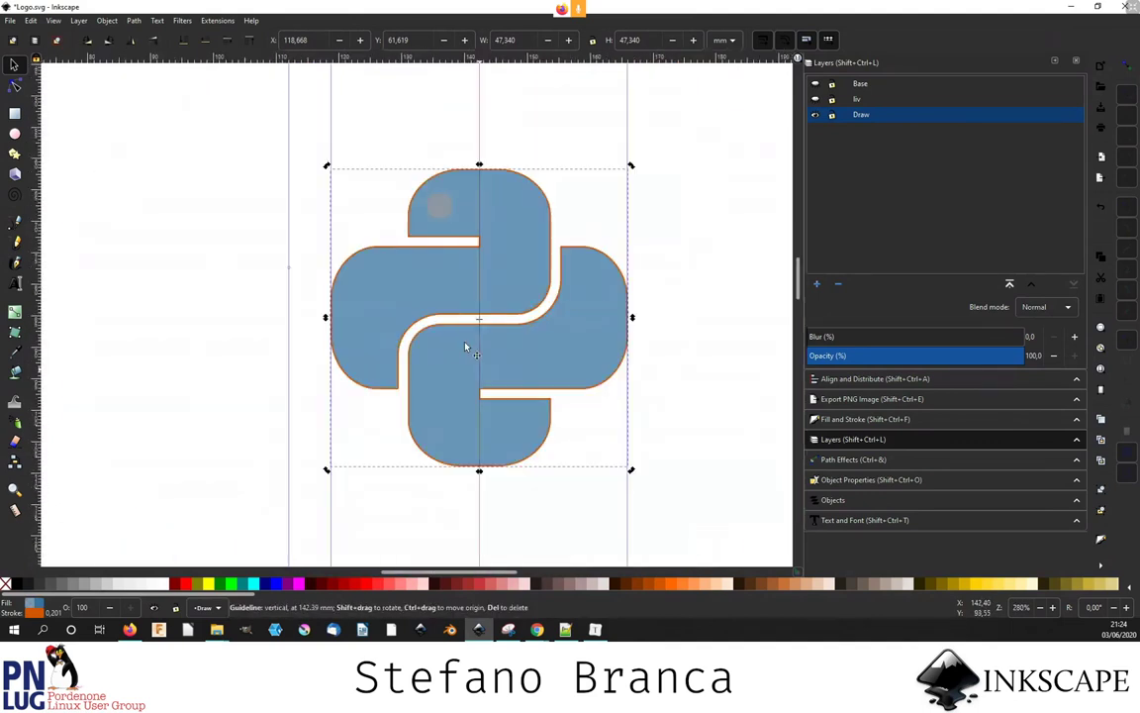
- Duplicate the logo path and eye circle, flip the copy both ways, and align it with the original
{"action": "left_click", "coordinate": [439, 205], "text": "shift"}
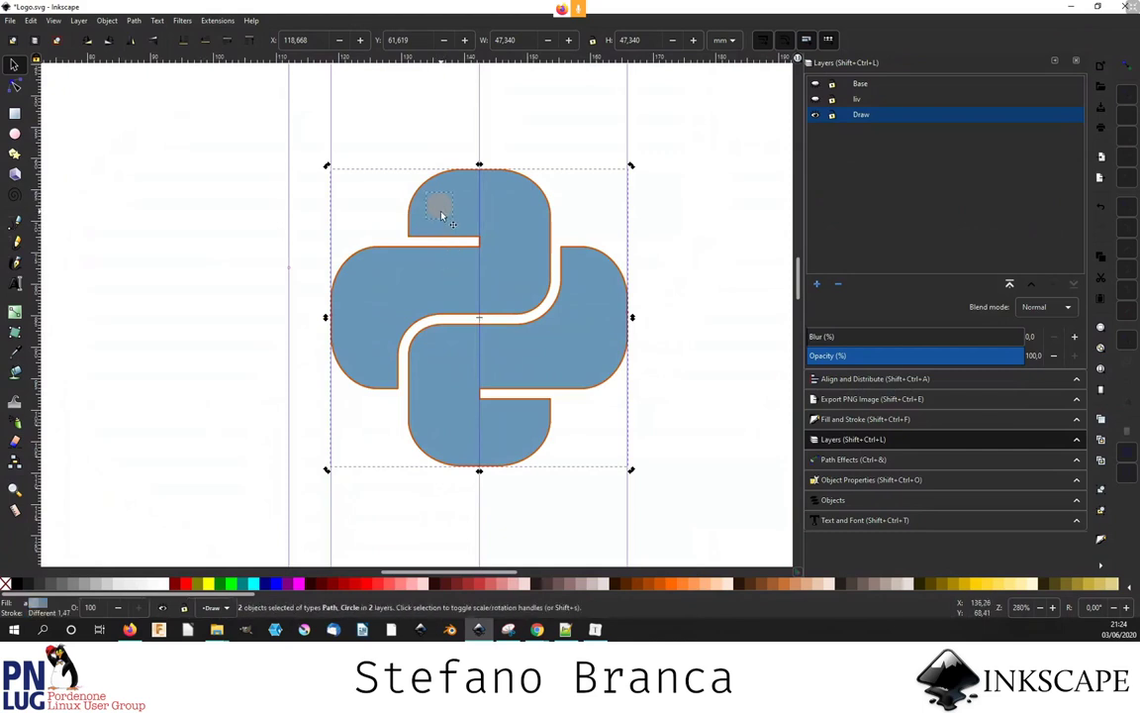
{"action": "key", "text": "ctrl+d"}
{"action": "left_click", "coordinate": [132, 40]}
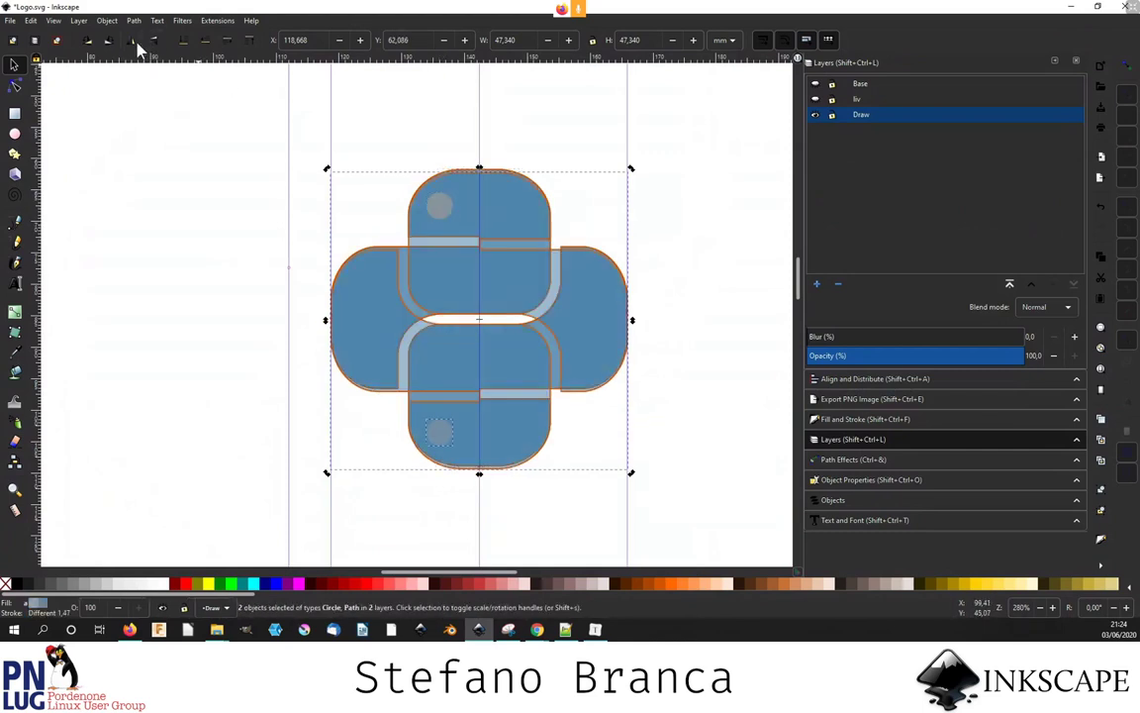
{"action": "left_click", "coordinate": [154, 41]}
{"action": "scroll", "coordinate": [453, 397], "scroll_direction": "up", "scroll_amount": 1, "text": "ctrl"}
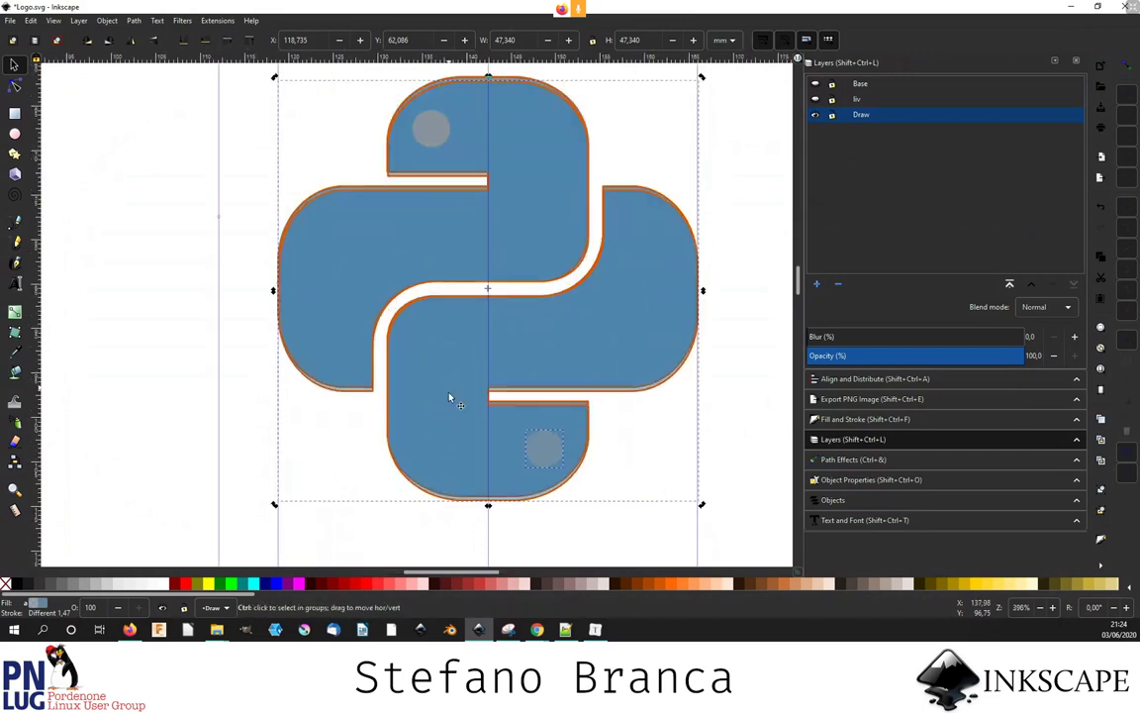
{"action": "scroll", "coordinate": [534, 435], "scroll_direction": "up", "scroll_amount": 2, "text": "ctrl"}
{"action": "scroll", "coordinate": [526, 415], "scroll_direction": "up", "scroll_amount": 1, "text": "ctrl"}
{"action": "left_click_drag", "start_coordinate": [526, 415], "coordinate": [522, 407]}
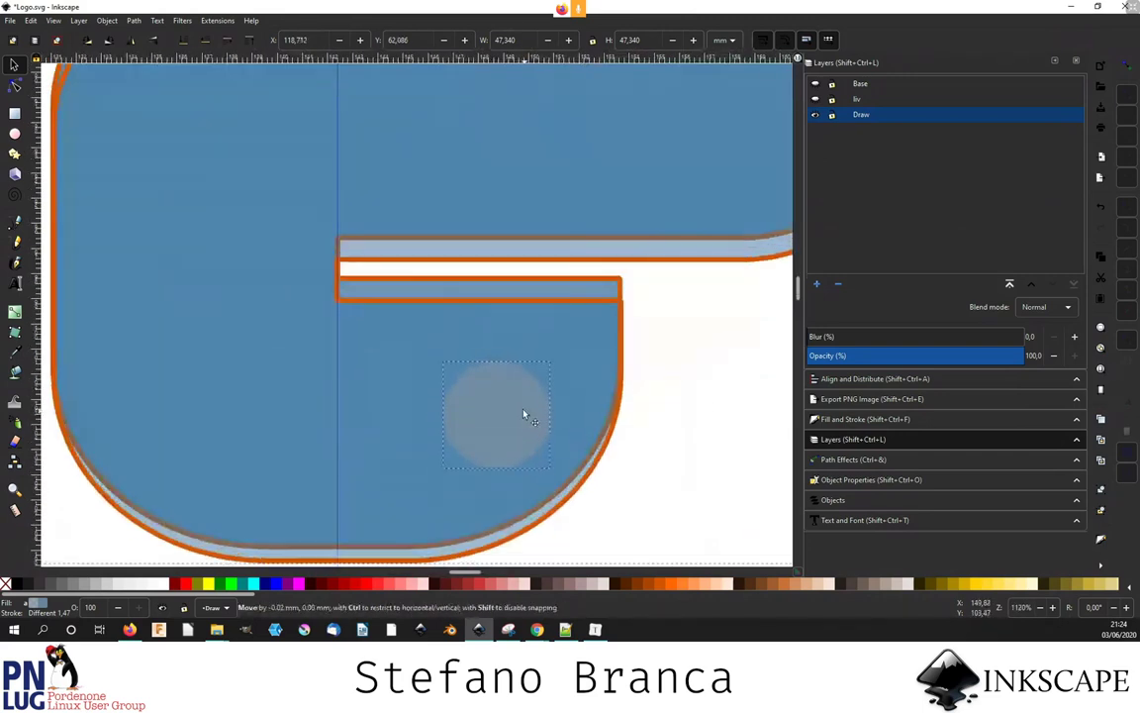
{"action": "left_click", "coordinate": [718, 407]}
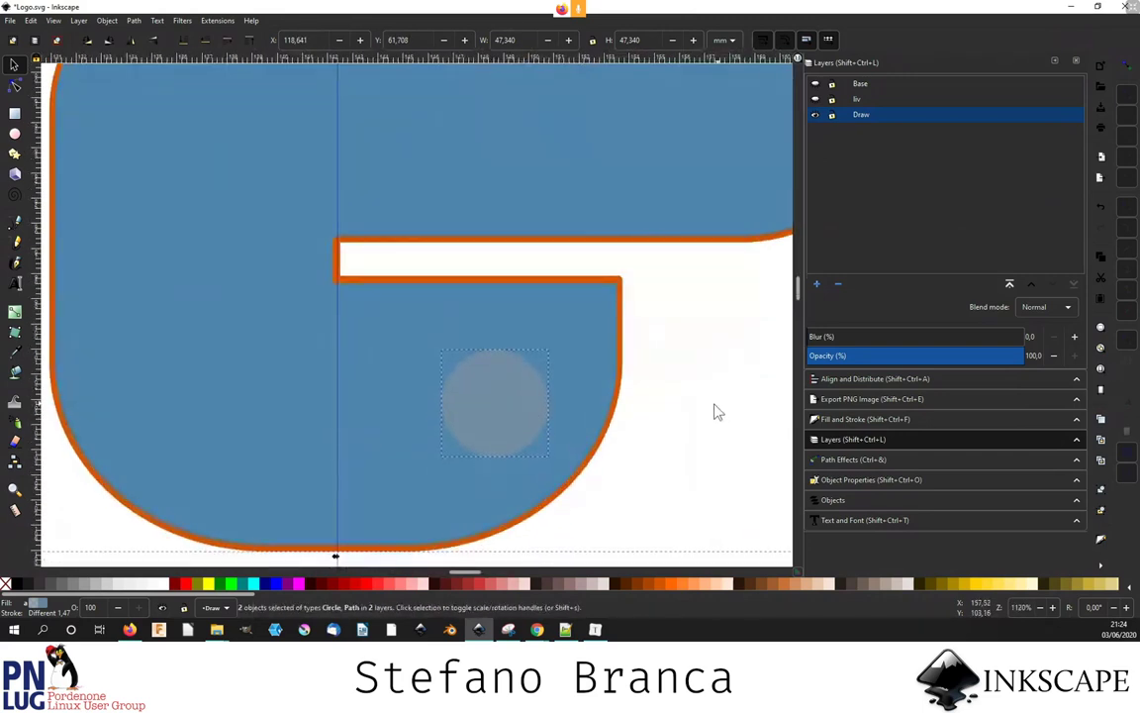
- Cut both eye circles out of the logo path with Path > Difference
{"action": "left_click", "coordinate": [358, 361]}
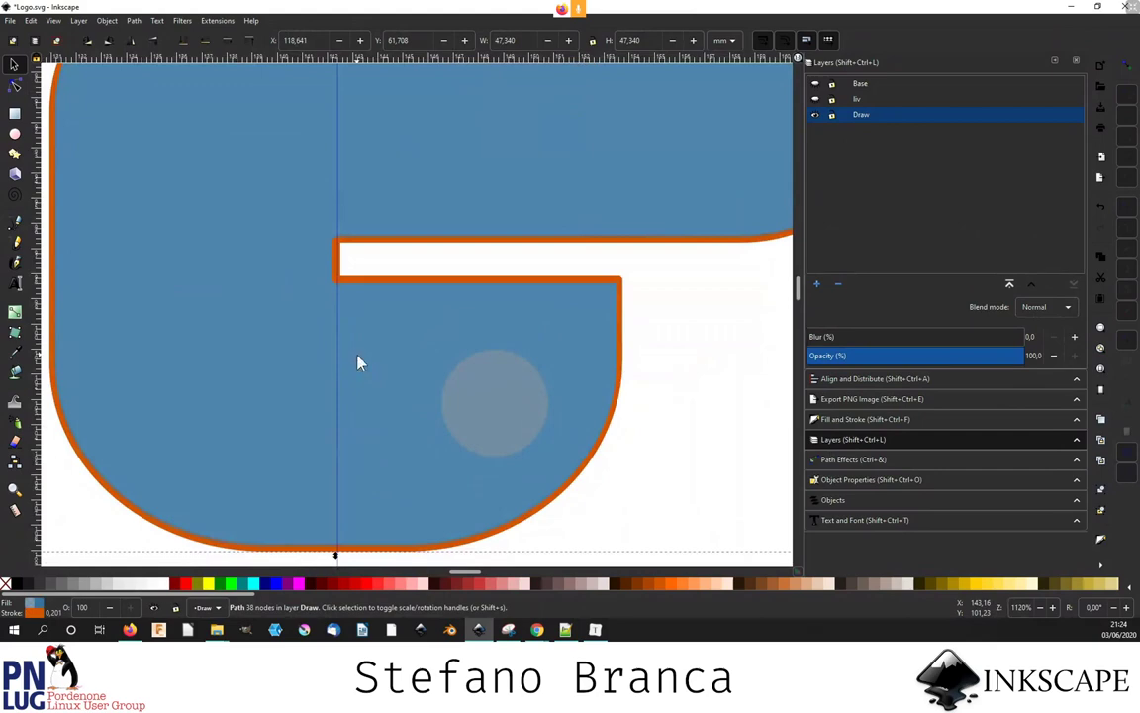
{"action": "key", "text": "Escape"}
{"action": "scroll", "coordinate": [398, 338], "scroll_direction": "down", "scroll_amount": 4}
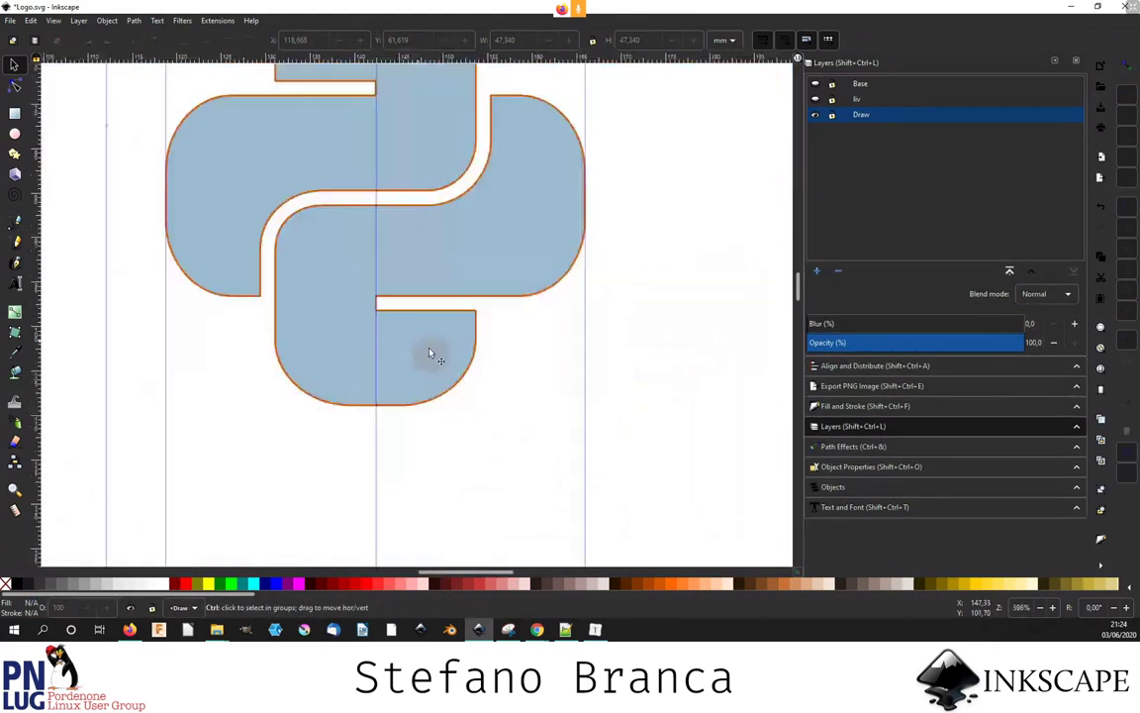
{"action": "left_click", "coordinate": [433, 354]}
{"action": "scroll", "coordinate": [436, 357], "scroll_direction": "up", "scroll_amount": 1}
{"action": "scroll", "coordinate": [436, 356], "scroll_direction": "down", "scroll_amount": 2}
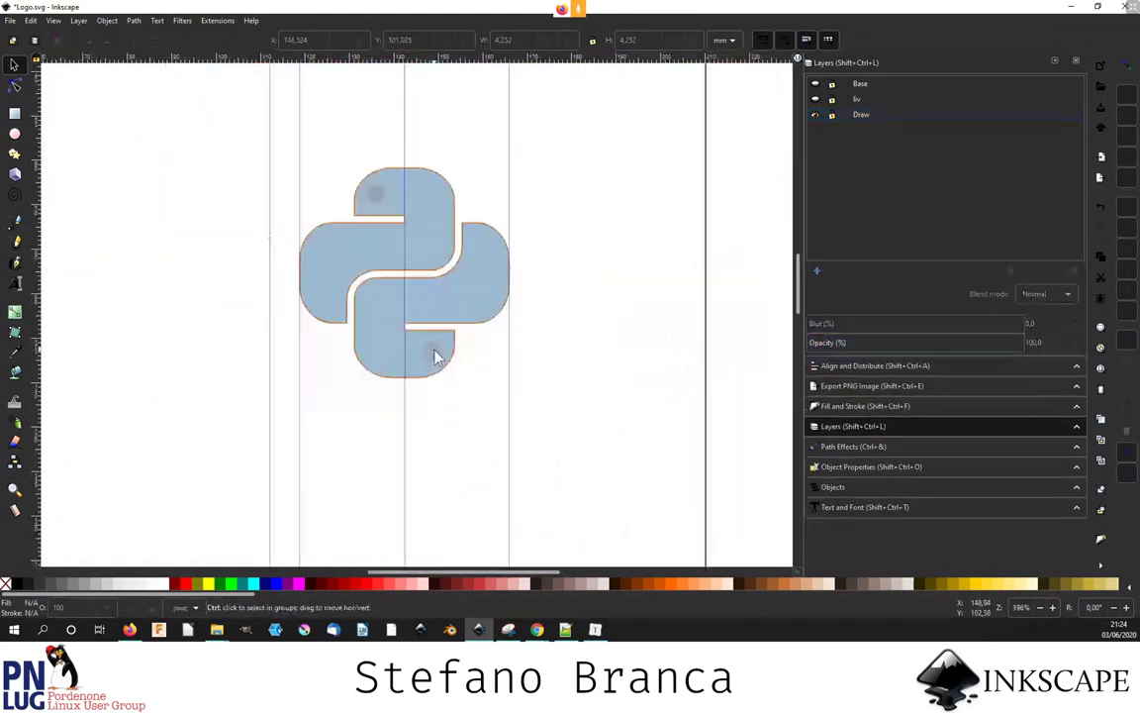
{"action": "left_click_drag", "start_coordinate": [481, 400], "coordinate": [419, 338]}
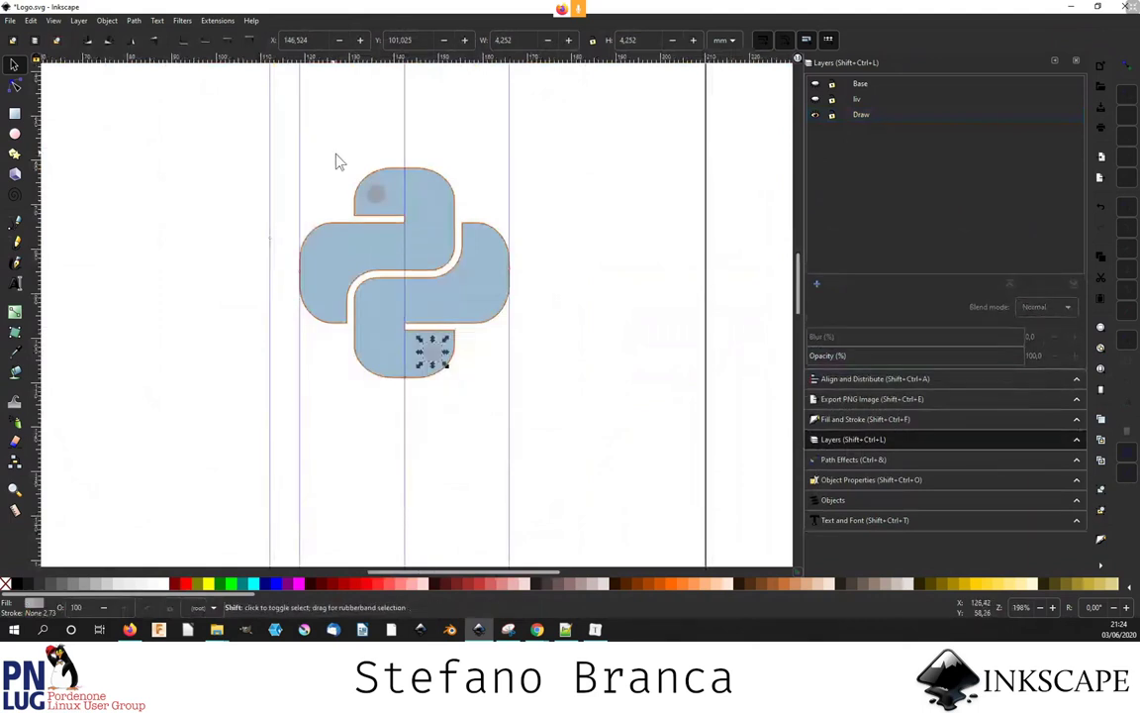
{"action": "left_click_drag", "start_coordinate": [334, 158], "coordinate": [401, 217]}
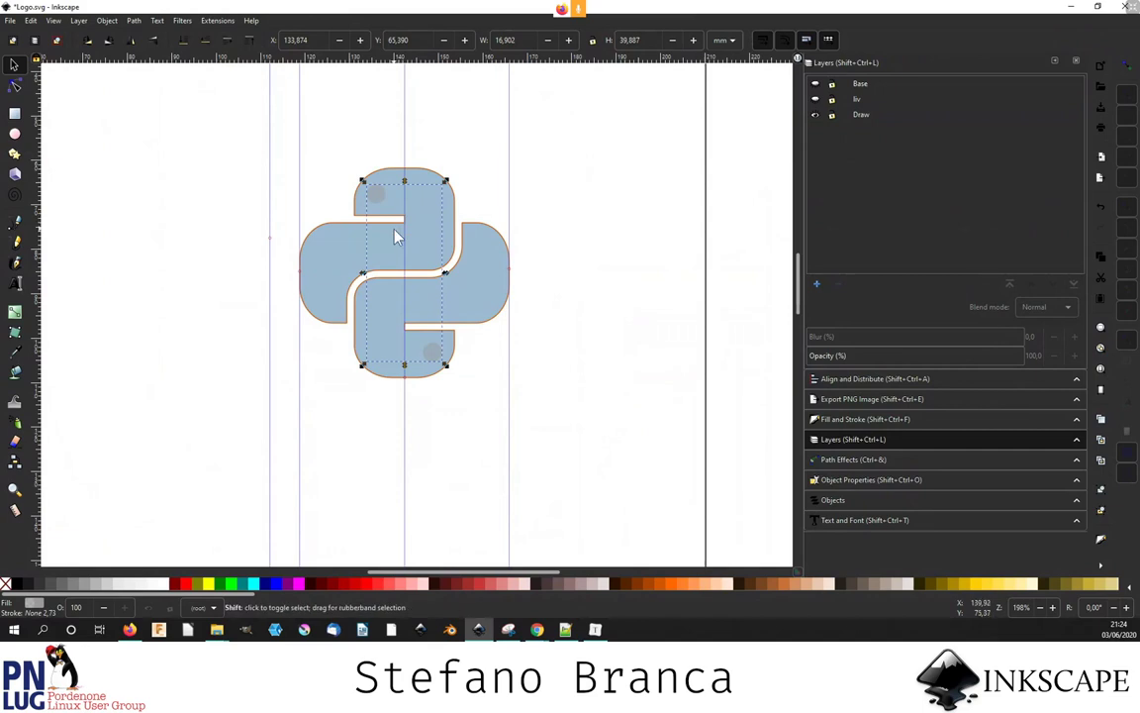
{"action": "left_click", "coordinate": [394, 235]}
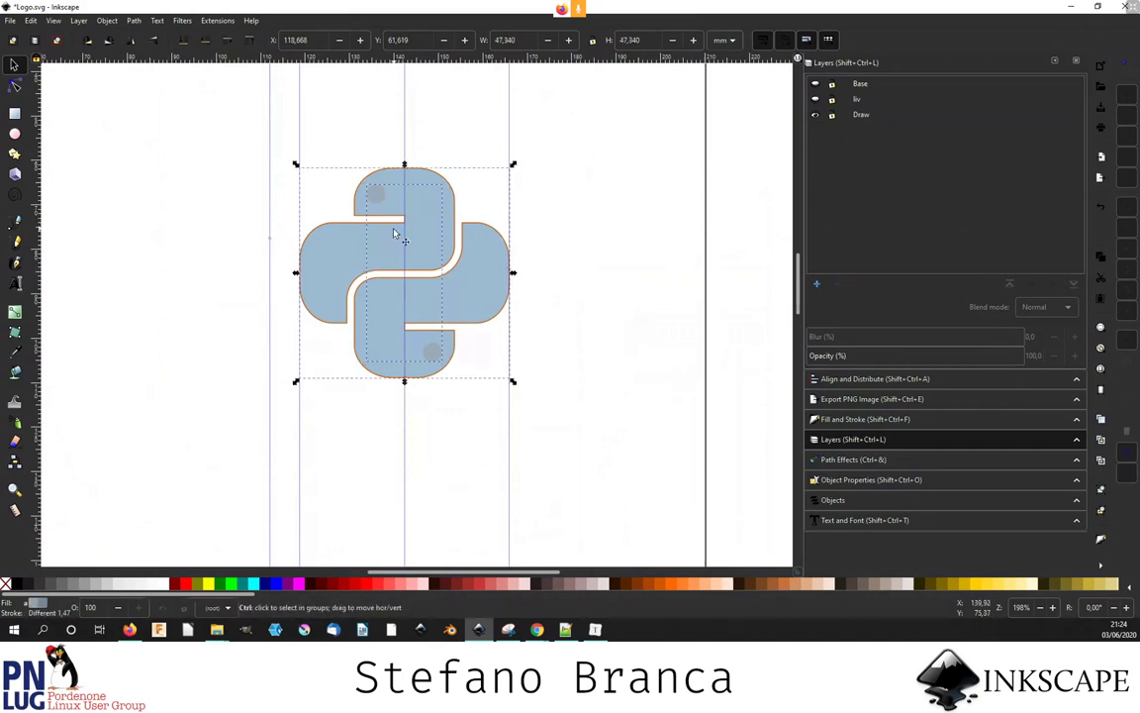
{"action": "key", "text": "ctrl+k"}
{"action": "scroll", "coordinate": [426, 329], "scroll_direction": "up", "scroll_amount": 4}
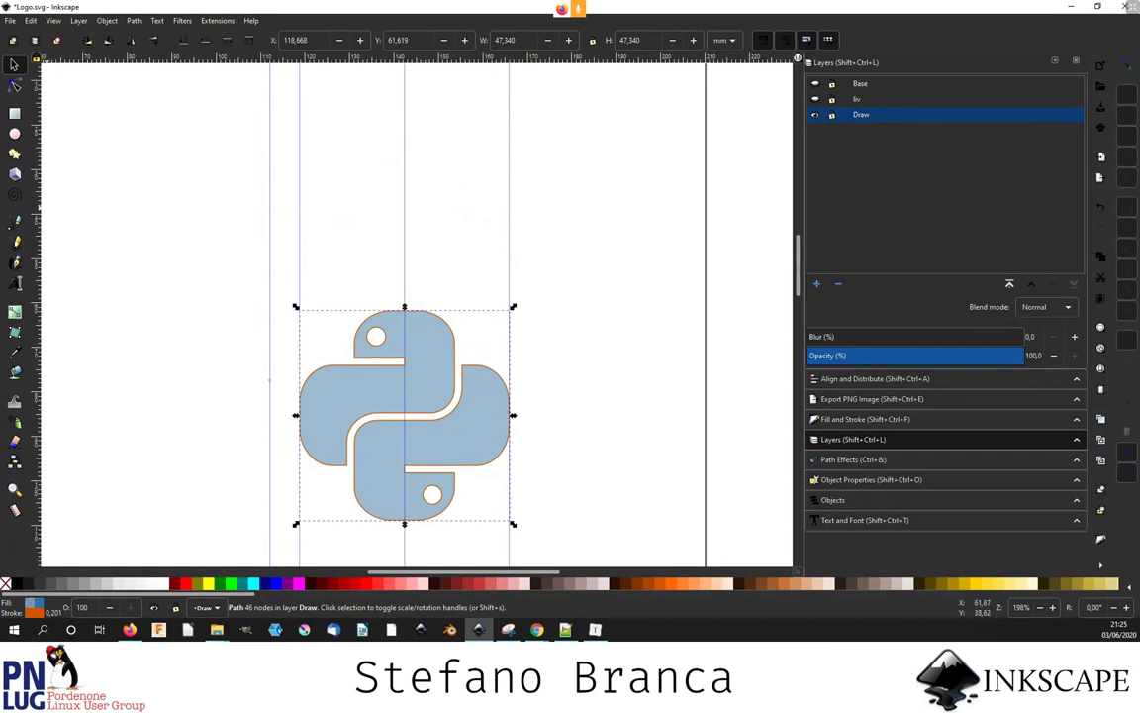
- Draw a slanted two-node Bezier line above the Python logo
{"action": "left_click", "coordinate": [16, 222]}
{"action": "left_click", "coordinate": [190, 171]}
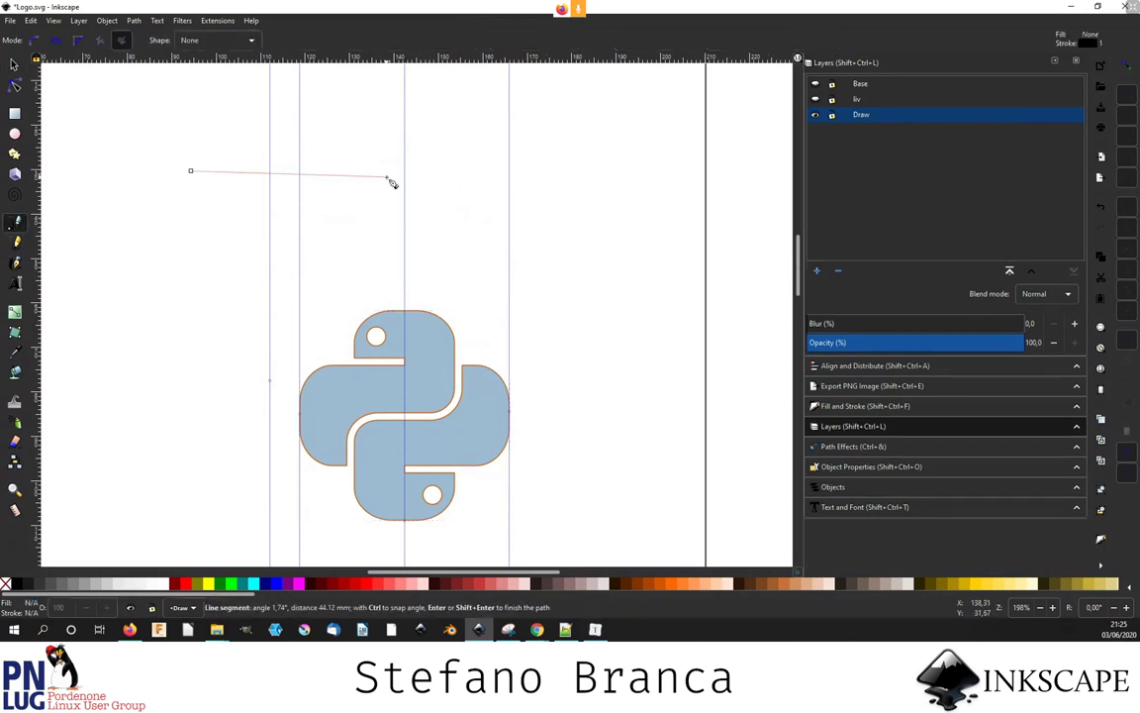
{"action": "double_click", "coordinate": [386, 176]}
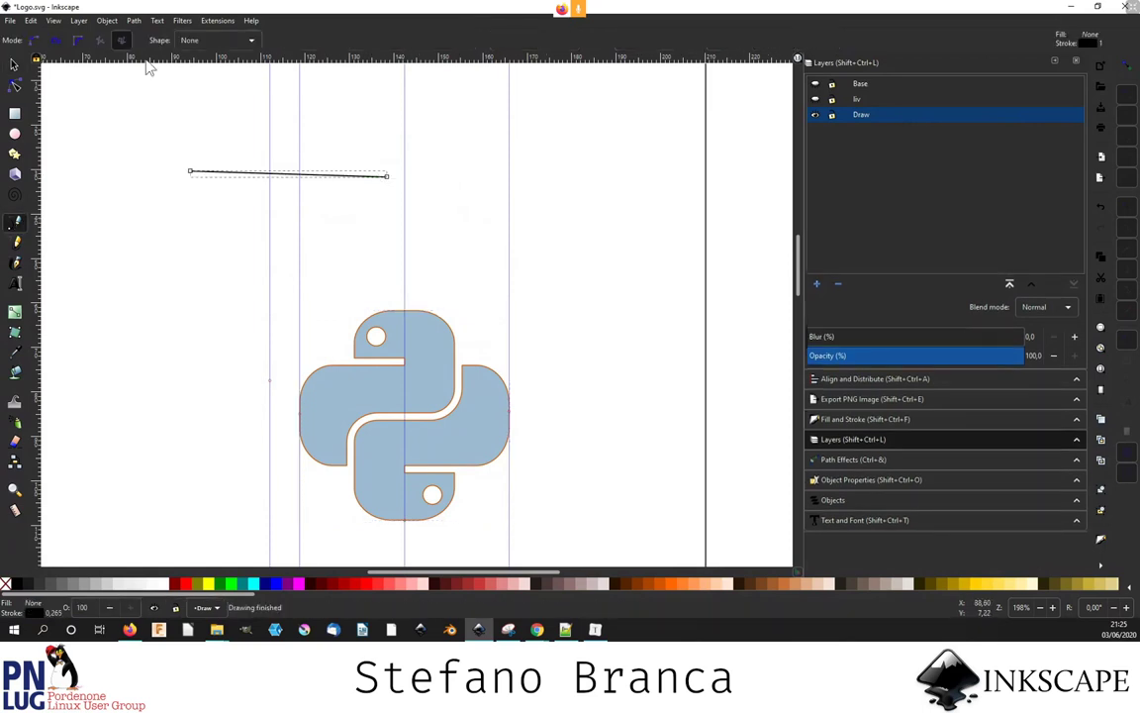
- Resize the selected line to about 48.35 mm wide and 7.1 mm tall
{"action": "left_click", "coordinate": [15, 66]}
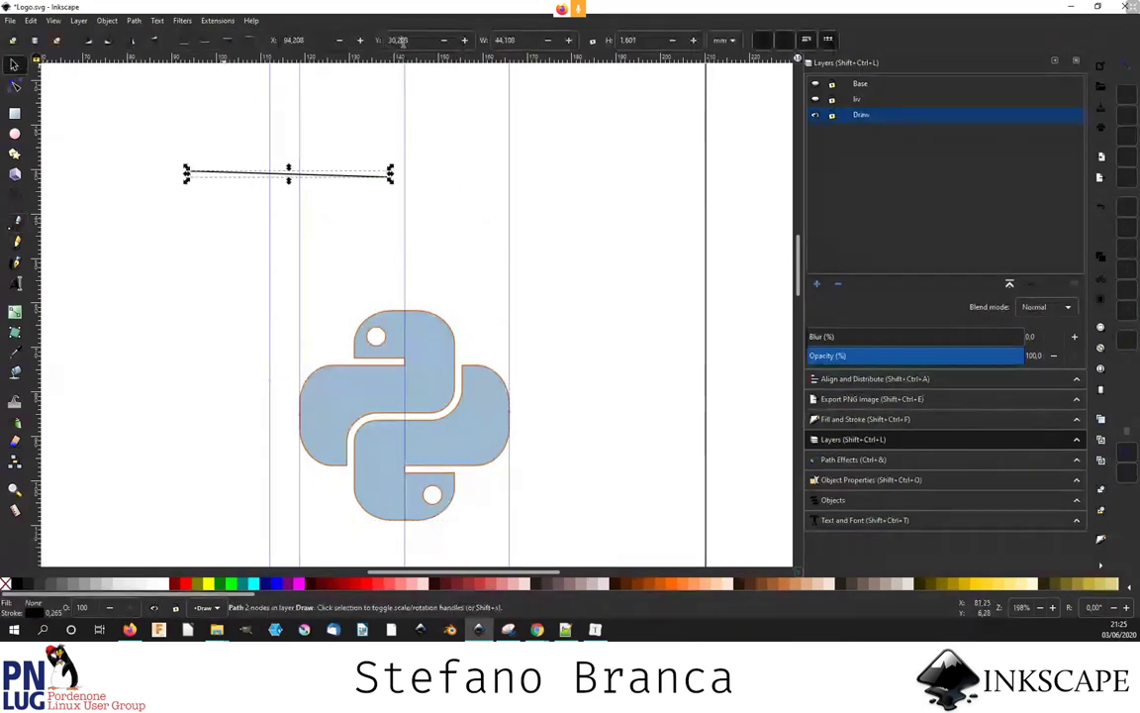
{"action": "scroll", "coordinate": [516, 39], "scroll_direction": "up", "scroll_amount": 1}
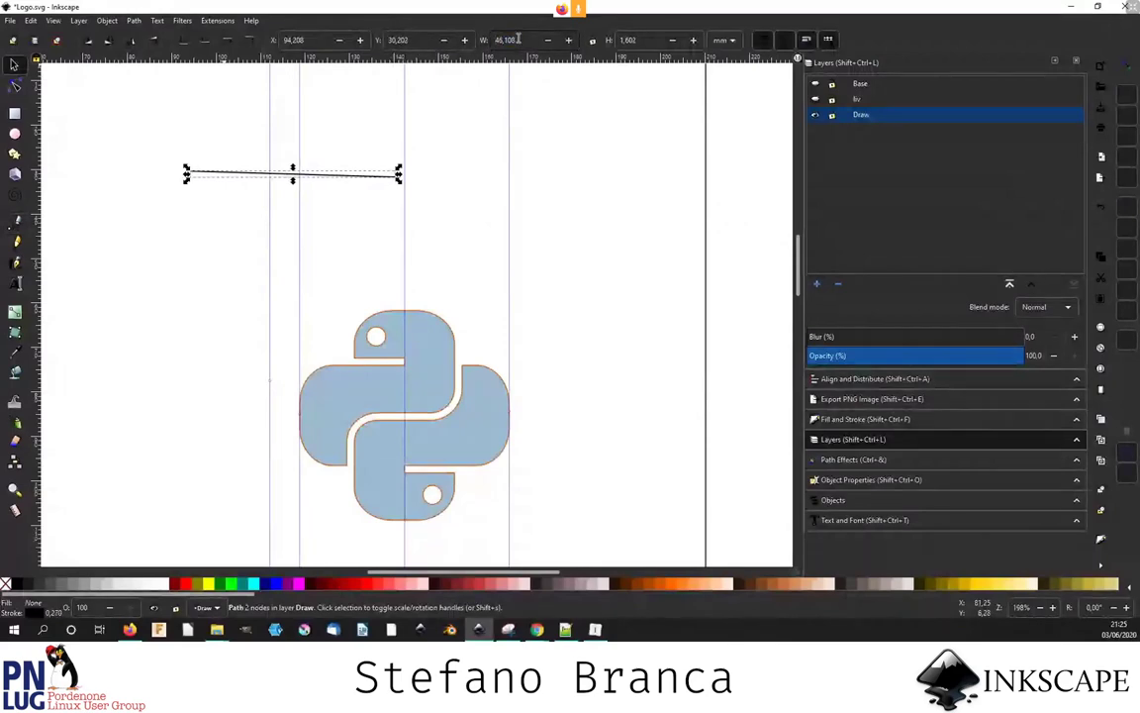
{"action": "scroll", "coordinate": [516, 40], "scroll_direction": "up", "scroll_amount": 1}
{"action": "scroll", "coordinate": [517, 39], "scroll_direction": "up", "scroll_amount": 1}
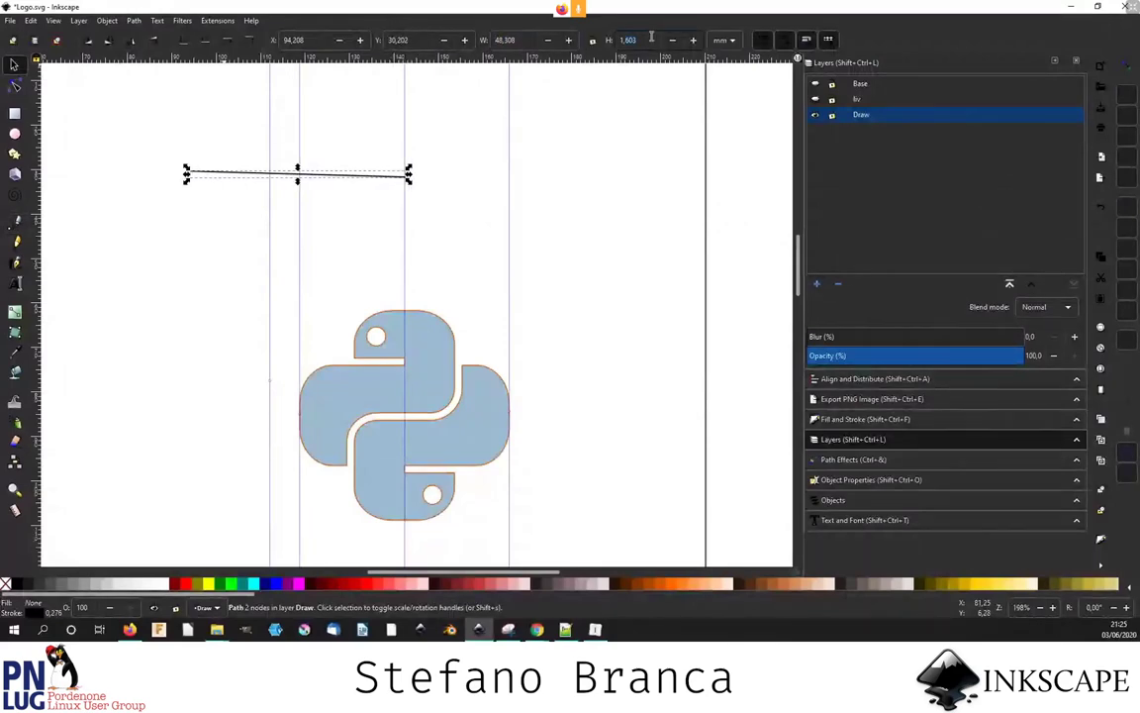
{"action": "scroll", "coordinate": [643, 40], "scroll_direction": "up", "scroll_amount": 1}
{"action": "scroll", "coordinate": [643, 39], "scroll_direction": "up", "scroll_amount": 1}
{"action": "scroll", "coordinate": [643, 40], "scroll_direction": "up", "scroll_amount": 1}
{"action": "scroll", "coordinate": [649, 37], "scroll_direction": "up", "scroll_amount": 1}
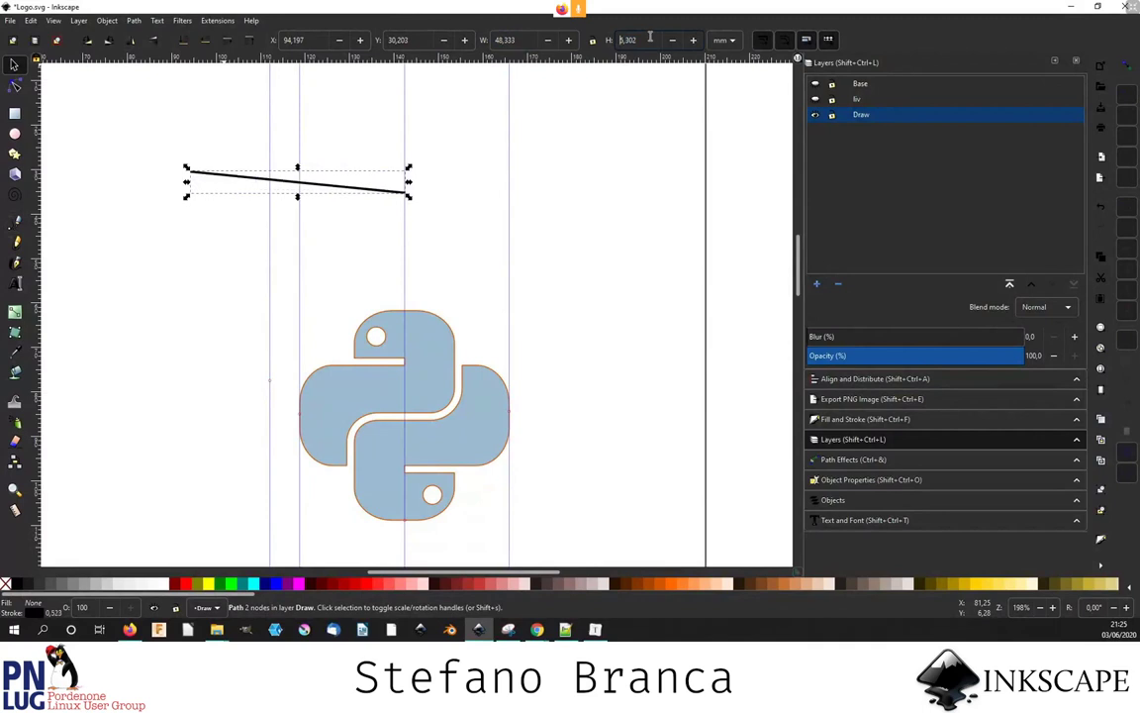
{"action": "scroll", "coordinate": [649, 38], "scroll_direction": "up", "scroll_amount": 1}
{"action": "scroll", "coordinate": [649, 38], "scroll_direction": "up", "scroll_amount": 1}
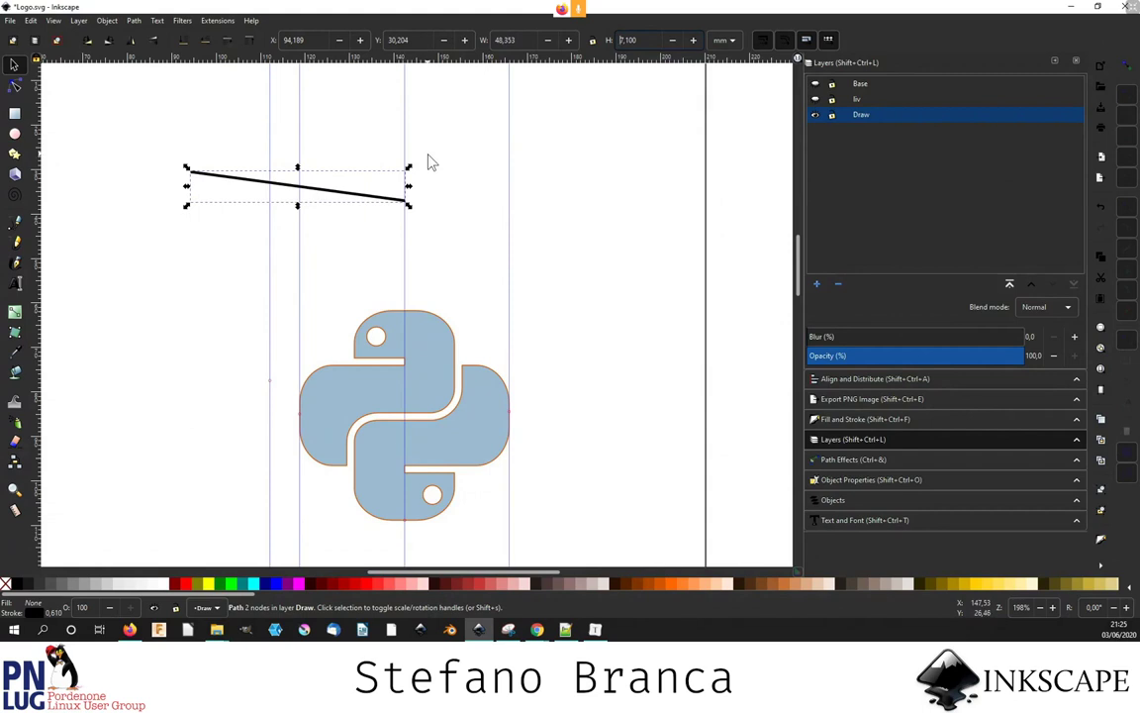
- Bring the Immagine.svg window into view and fit its whole page
{"action": "left_click", "coordinate": [10, 21]}
{"action": "mouse_move", "coordinate": [40, 77]}
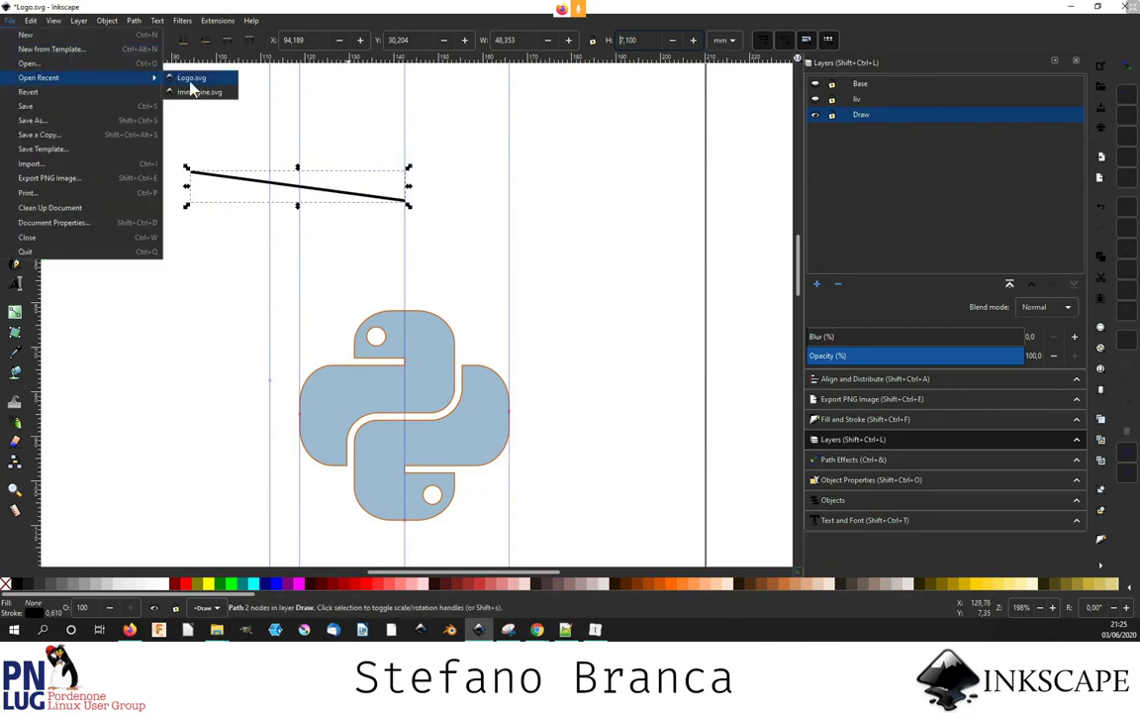
{"action": "left_click", "coordinate": [197, 92]}
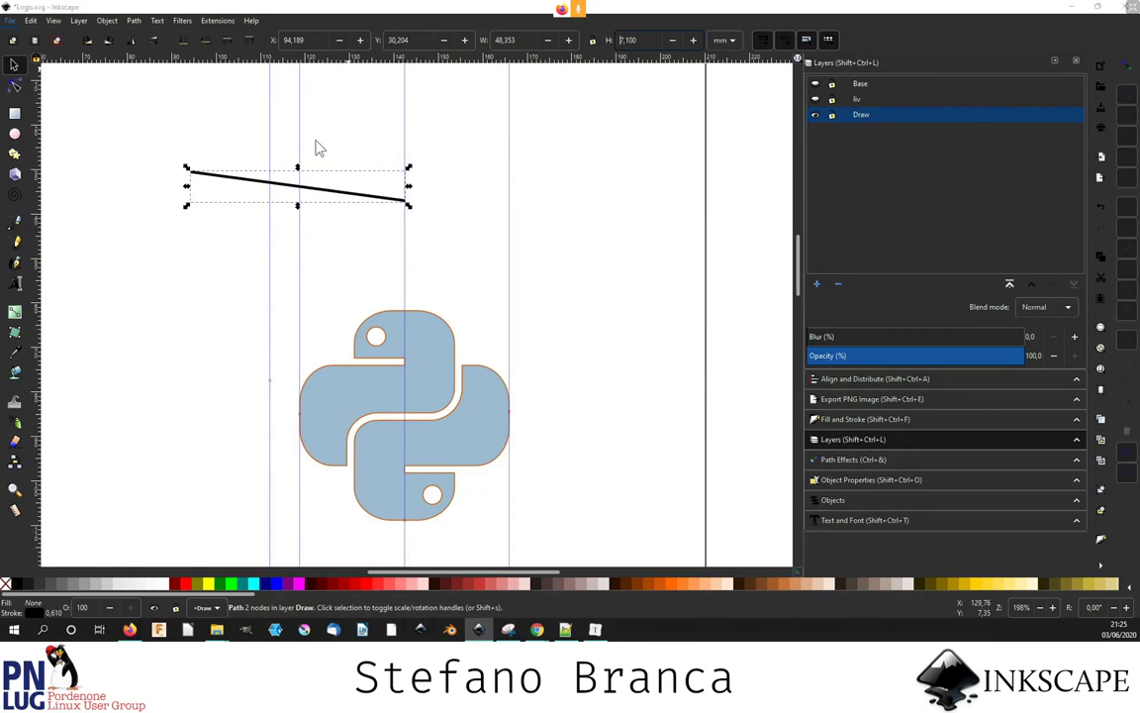
{"action": "scroll", "coordinate": [287, 148], "scroll_direction": "down", "scroll_amount": 2}
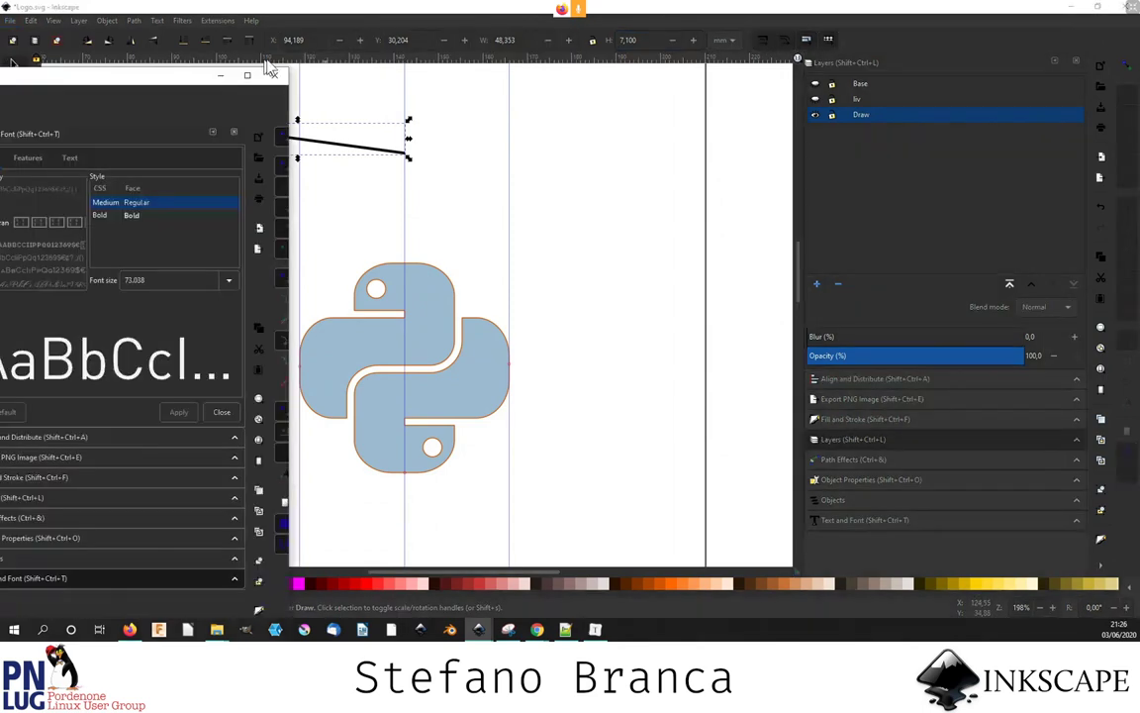
{"action": "mouse_move", "coordinate": [271, 71]}
{"action": "left_mouse_down"}
{"action": "mouse_move", "coordinate": [681, 68]}
{"action": "mouse_move", "coordinate": [681, 3]}
{"action": "left_mouse_up"}
{"action": "key", "text": "5"}
{"action": "left_click_drag", "start_coordinate": [233, 103], "coordinate": [434, 311]}
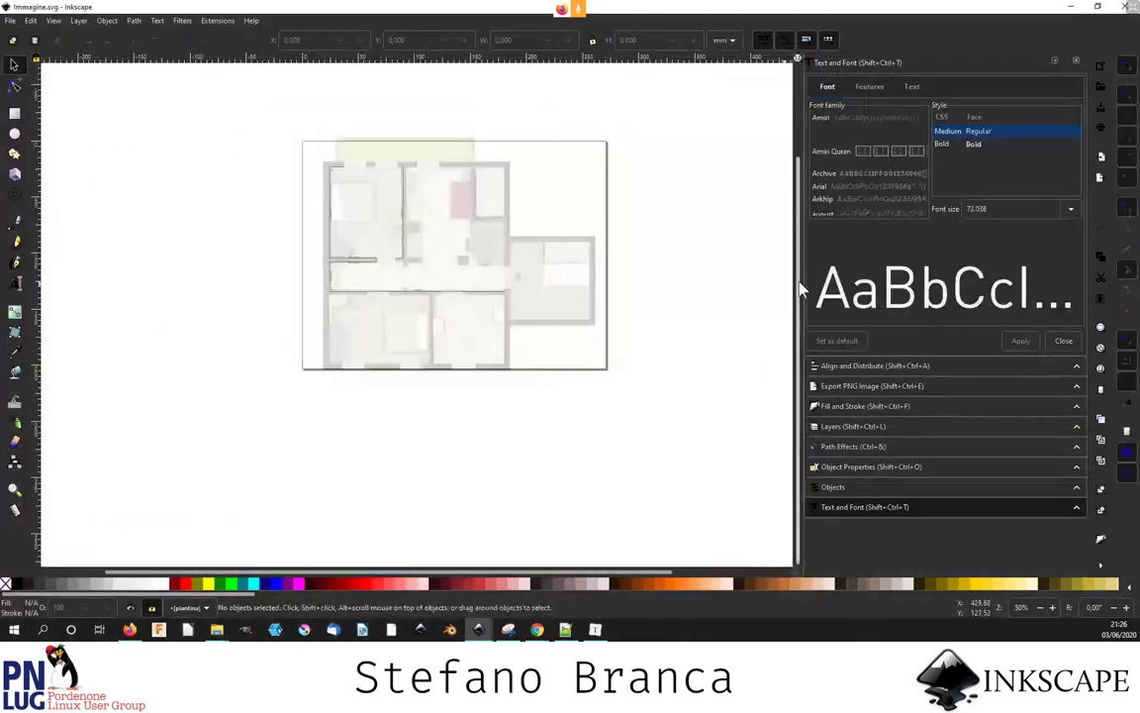
- Unlock the piantina layer and delete the quote layer
{"action": "left_click", "coordinate": [878, 385]}
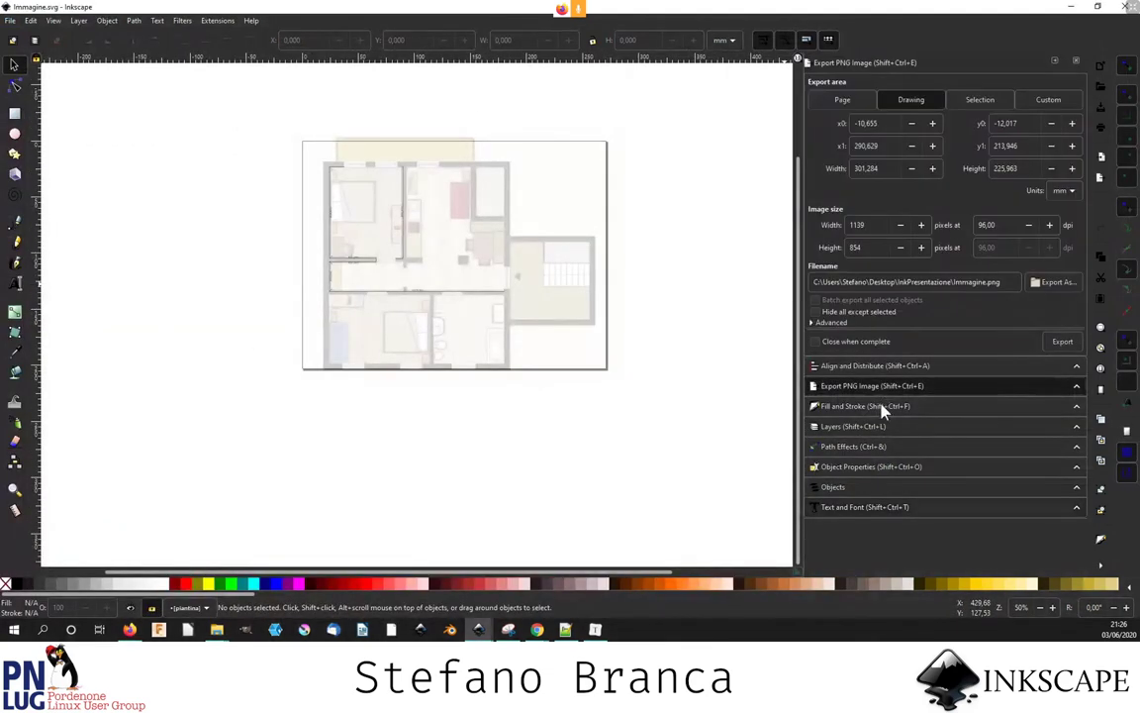
{"action": "left_click", "coordinate": [881, 406]}
{"action": "left_click", "coordinate": [876, 427]}
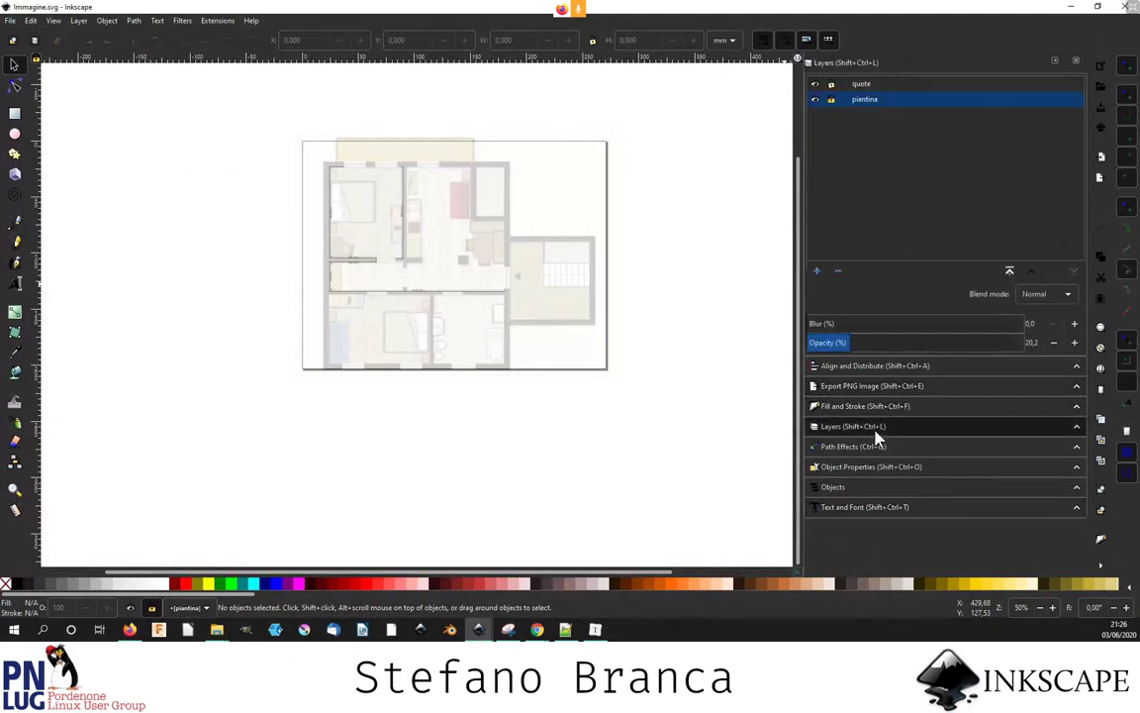
{"action": "left_click", "coordinate": [830, 100]}
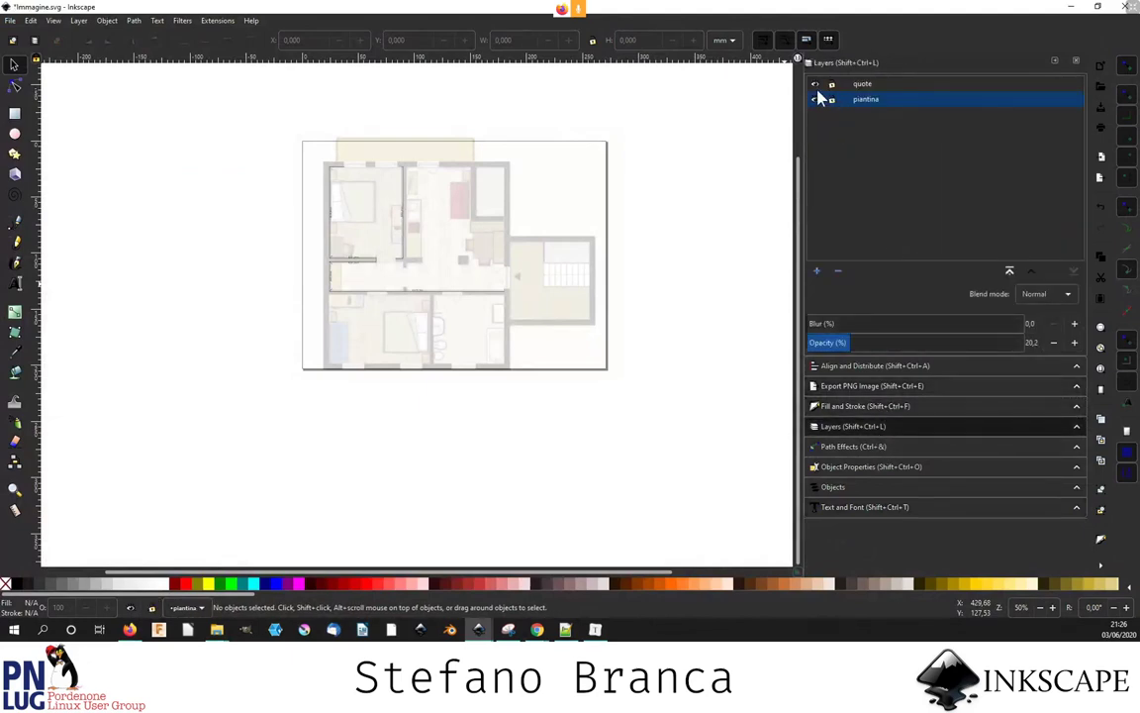
{"action": "left_click_drag", "start_coordinate": [670, 117], "coordinate": [255, 443]}
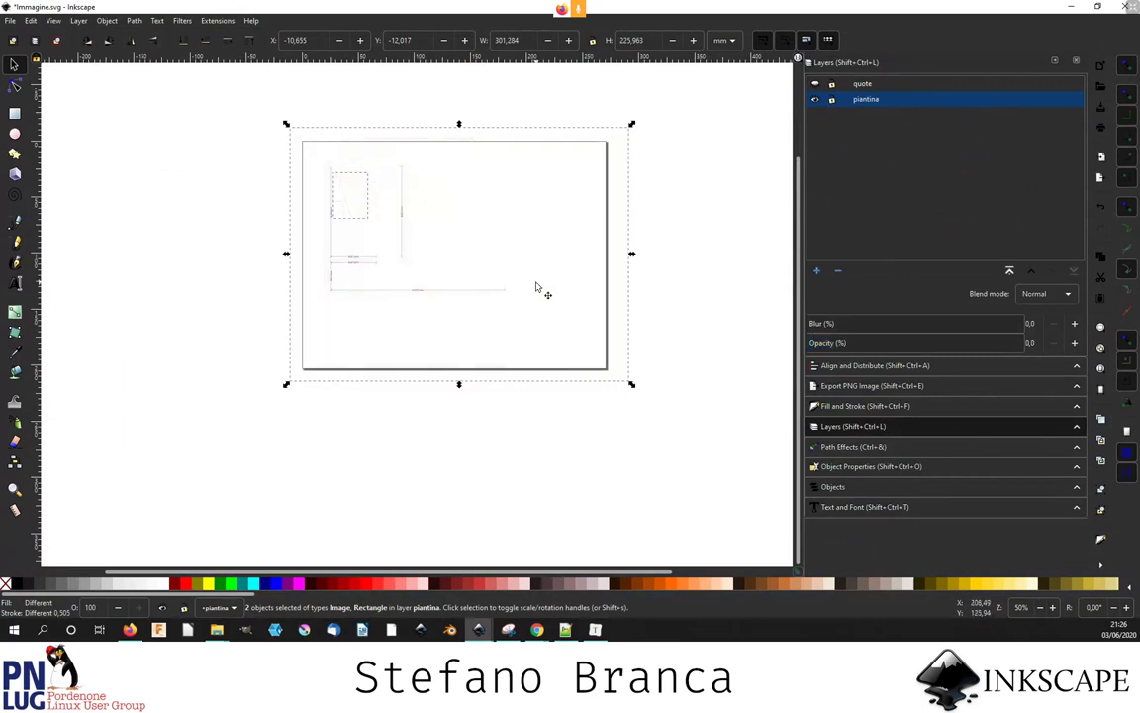
{"action": "scroll", "coordinate": [539, 287], "scroll_direction": "down", "scroll_amount": 2}
{"action": "left_click", "coordinate": [862, 85]}
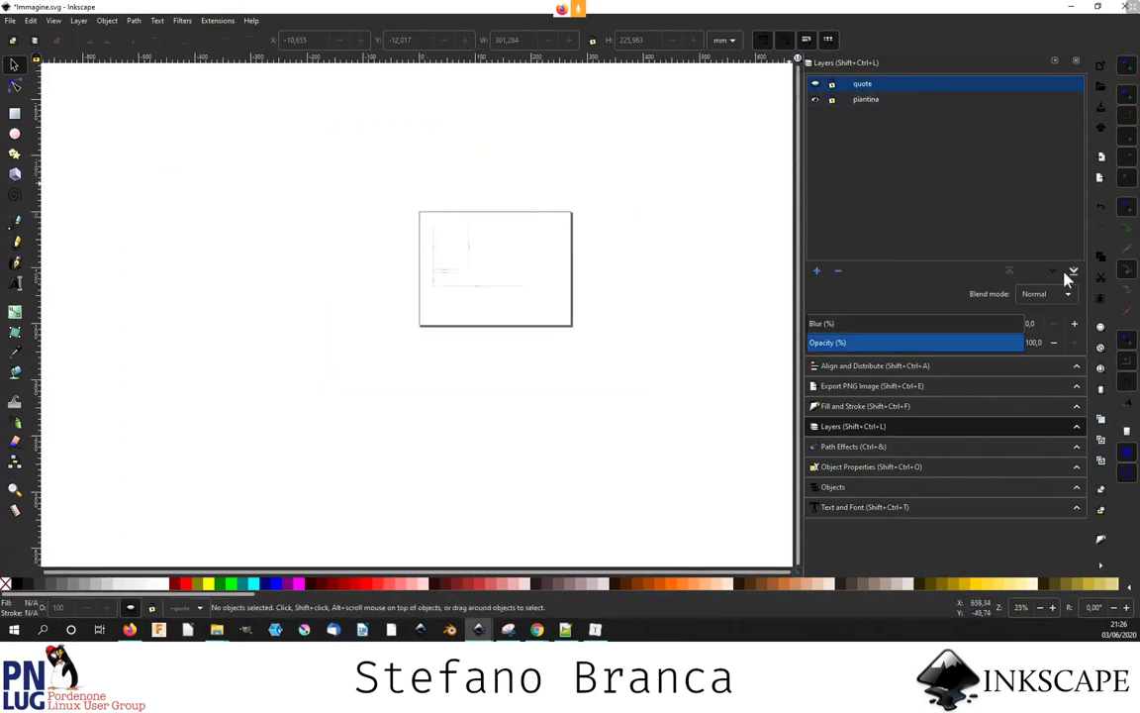
{"action": "left_click", "coordinate": [837, 271]}
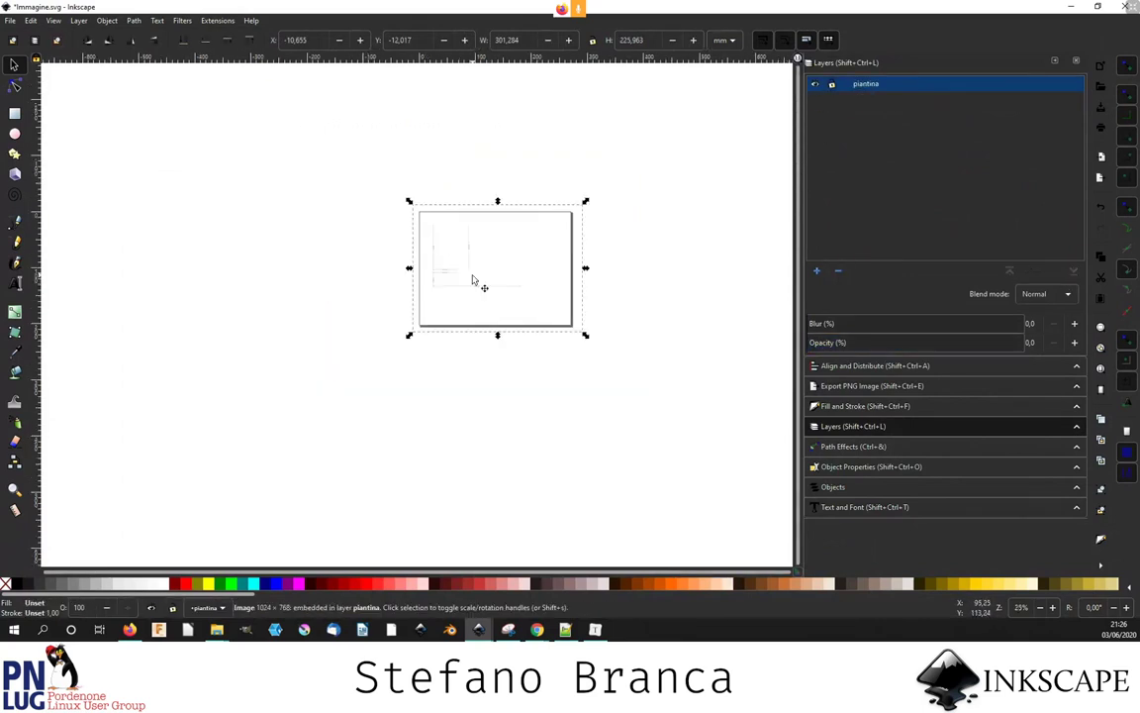
- Move the floor-plan image left of the page and raise its opacity to 100
{"action": "left_click_drag", "start_coordinate": [476, 280], "coordinate": [285, 308]}
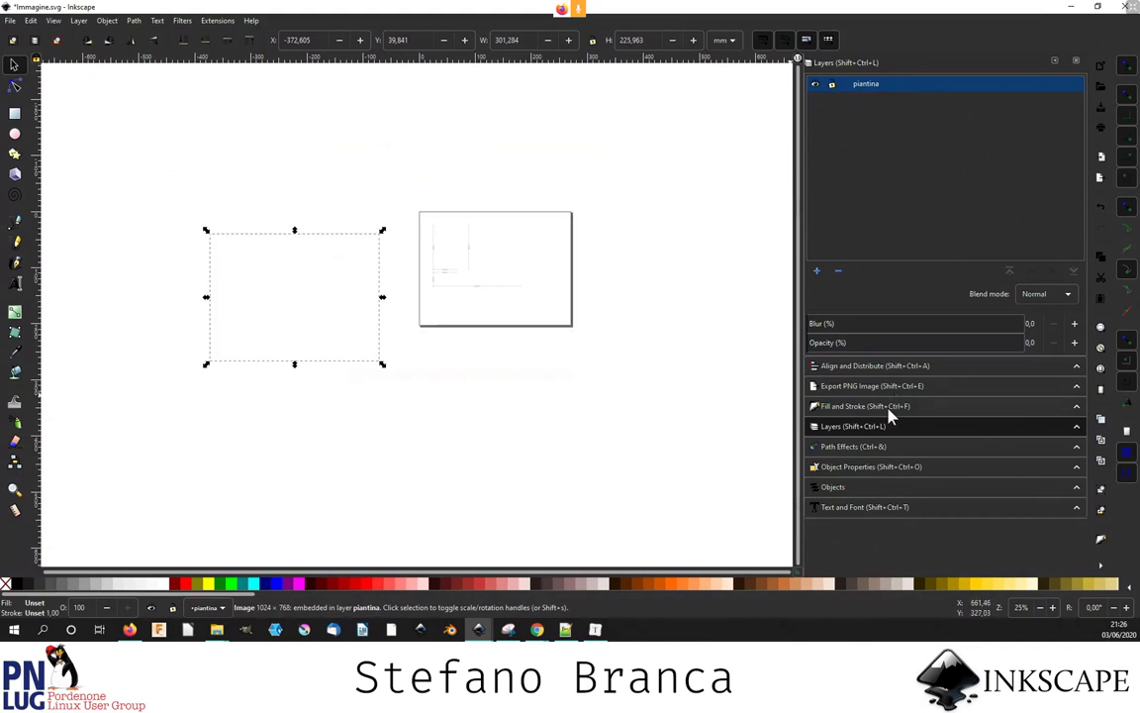
{"action": "left_click_drag", "start_coordinate": [828, 343], "coordinate": [1025, 342]}
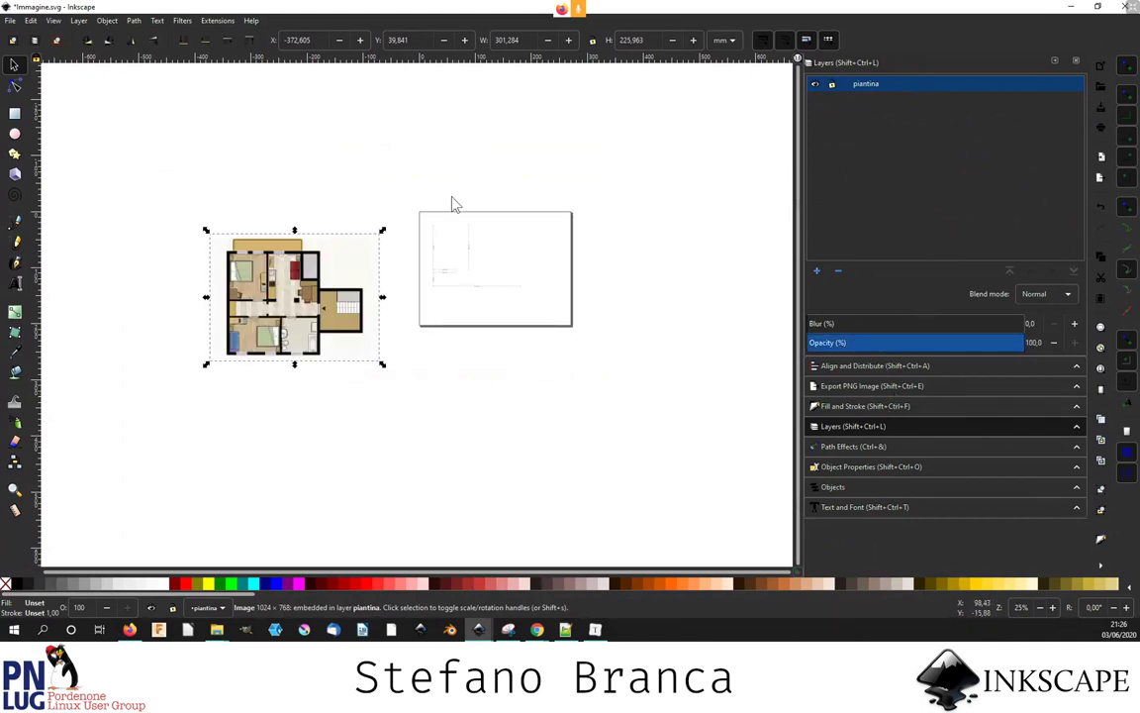
{"action": "left_click", "coordinate": [633, 370]}
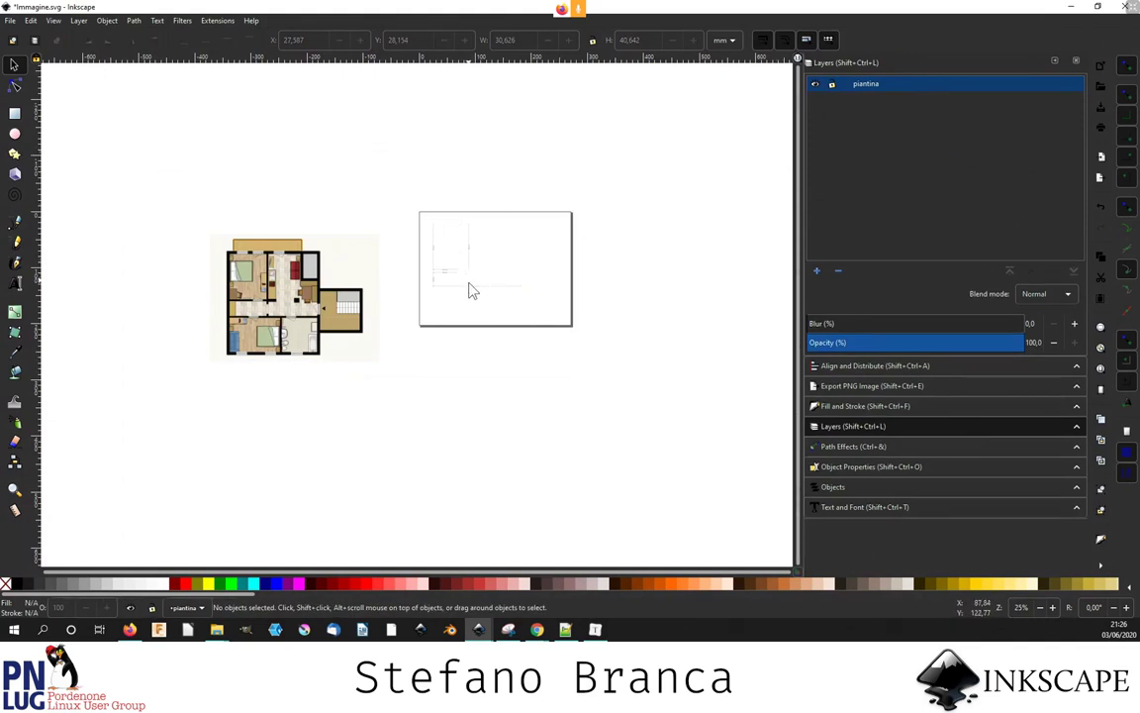
{"action": "left_click", "coordinate": [307, 287]}
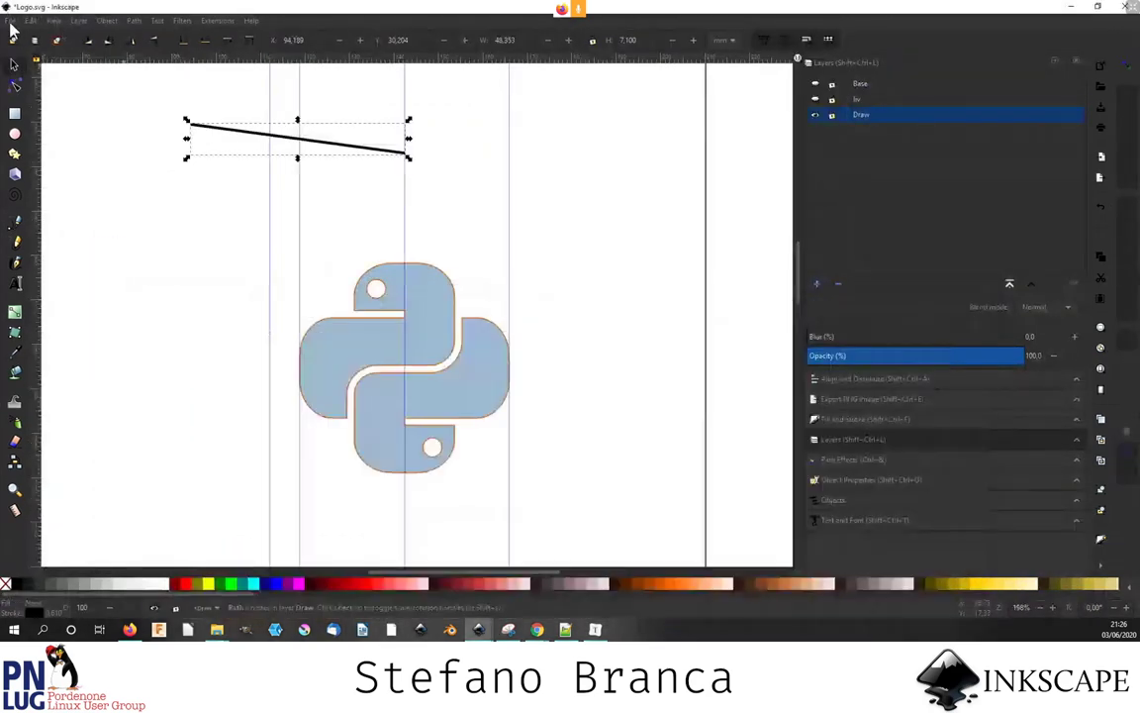
- Create New document 2 from the default template via File > New
{"action": "left_click", "coordinate": [12, 22]}
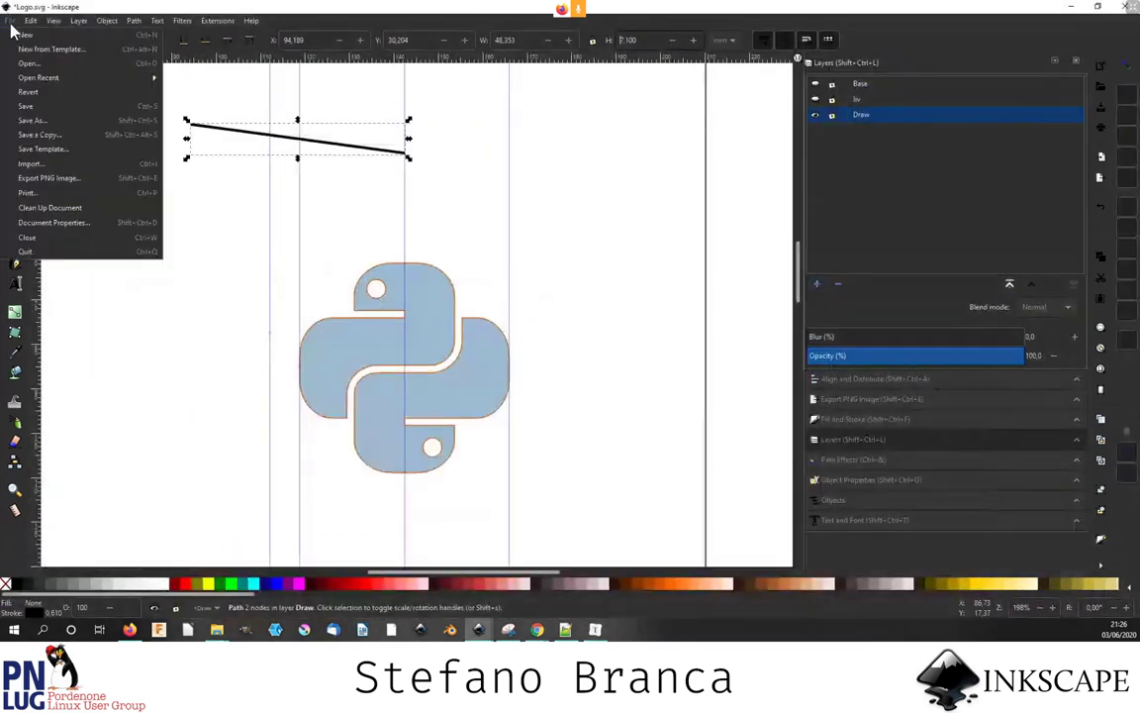
{"action": "left_click", "coordinate": [325, 152]}
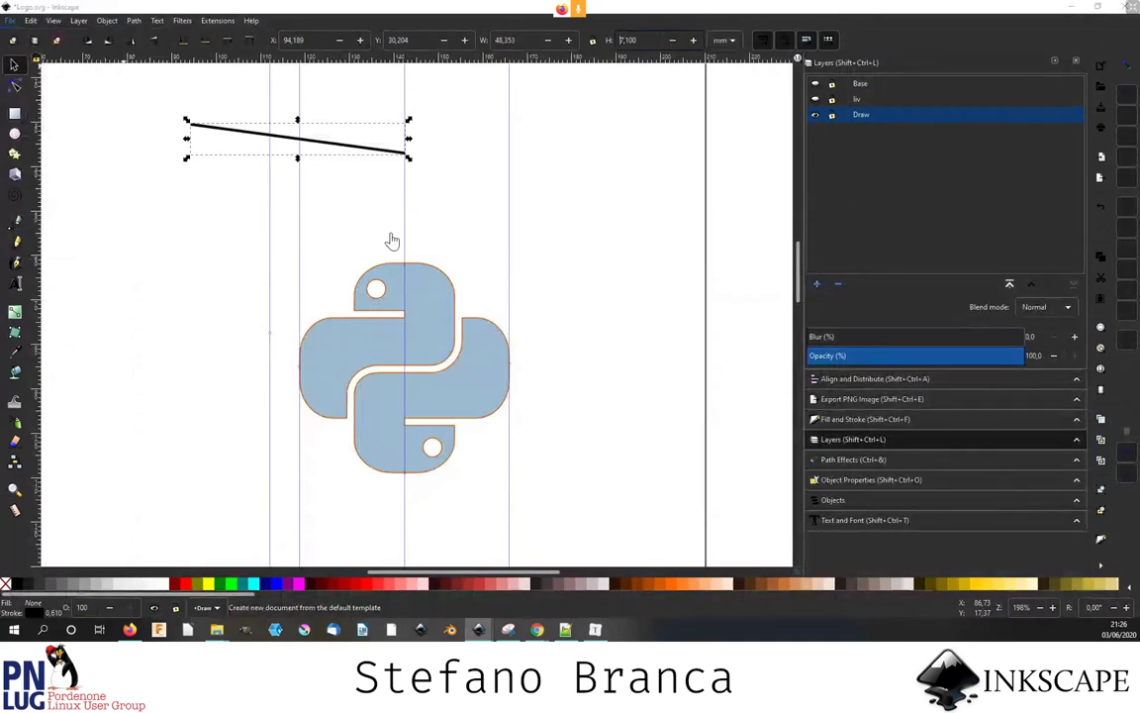
{"action": "scroll", "coordinate": [392, 240], "scroll_direction": "down", "scroll_amount": 2}
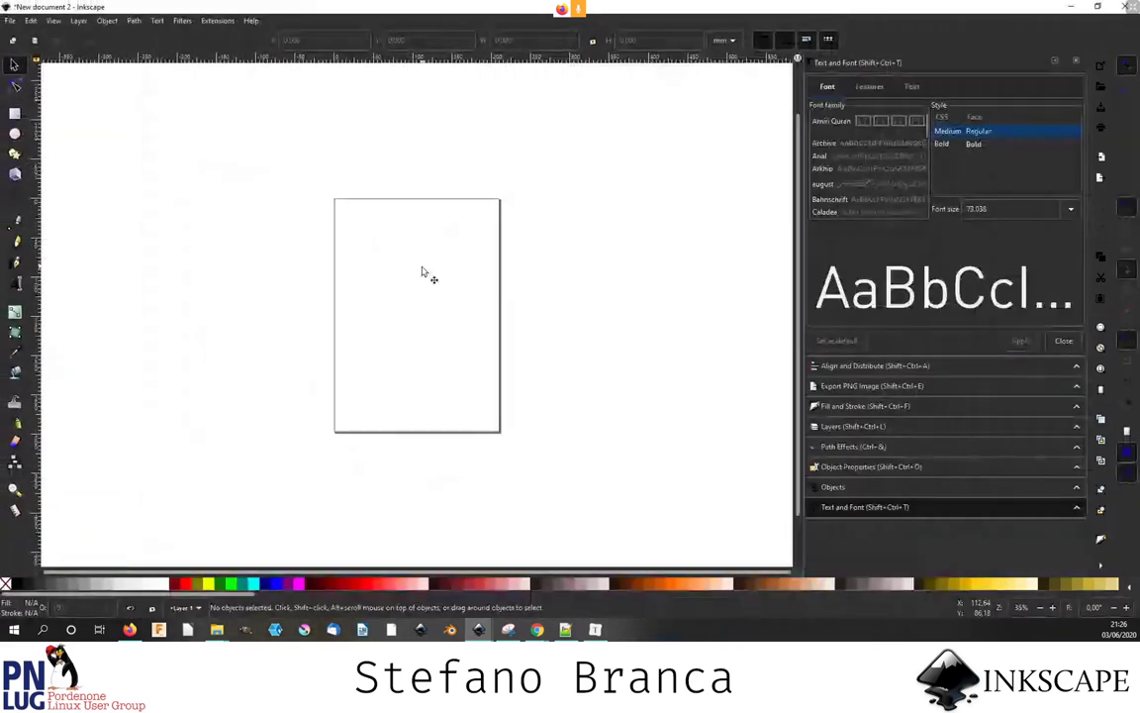
{"action": "key", "text": "ctrl+v"}
{"action": "left_click_drag", "start_coordinate": [422, 271], "coordinate": [592, 262]}
{"action": "scroll", "coordinate": [634, 435], "scroll_direction": "up", "scroll_amount": 2}
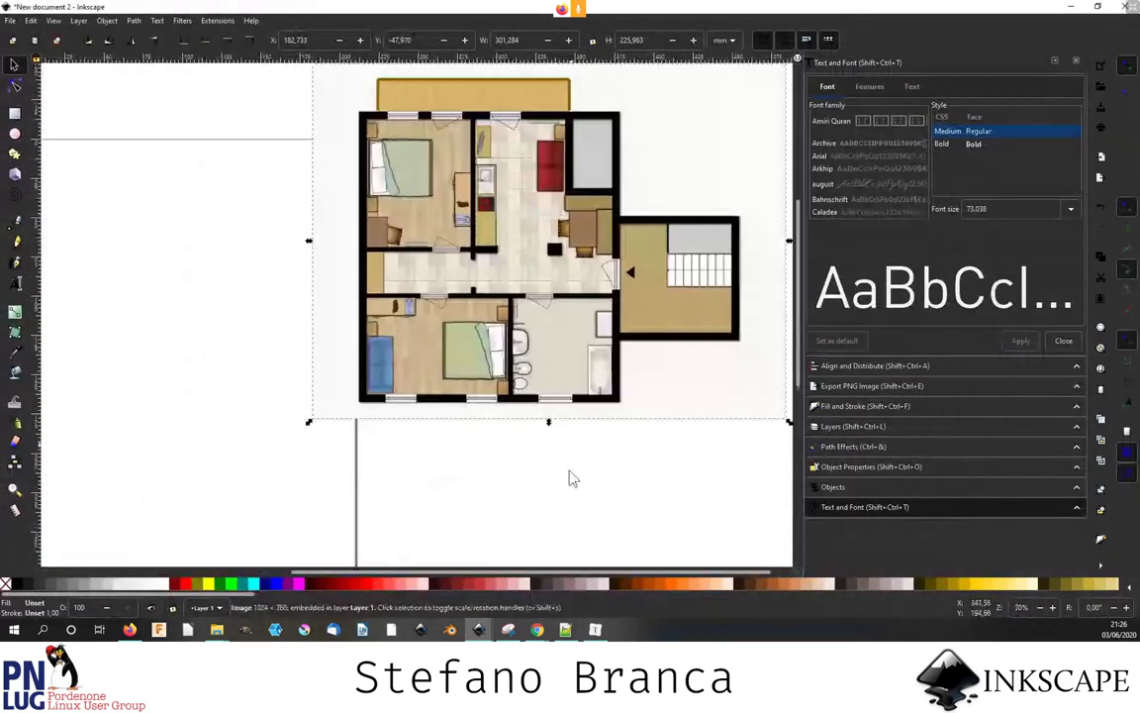
{"action": "scroll", "coordinate": [501, 368], "scroll_direction": "down", "scroll_amount": 3}
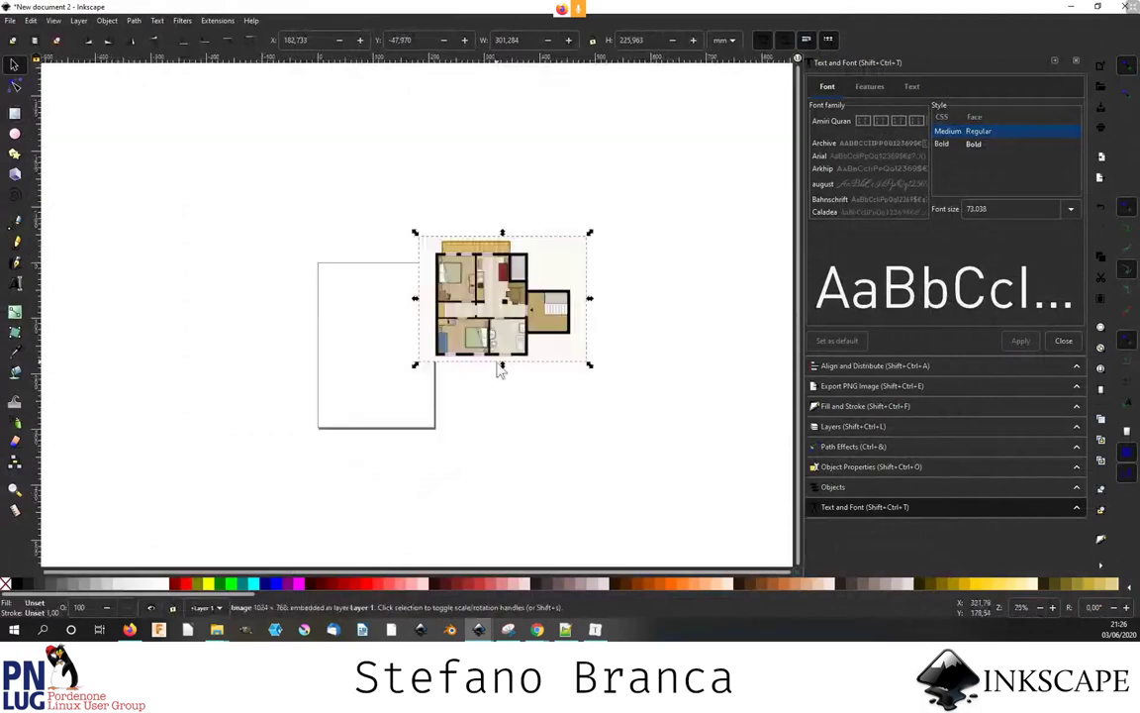
{"action": "left_click_drag", "start_coordinate": [589, 364], "coordinate": [621, 388]}
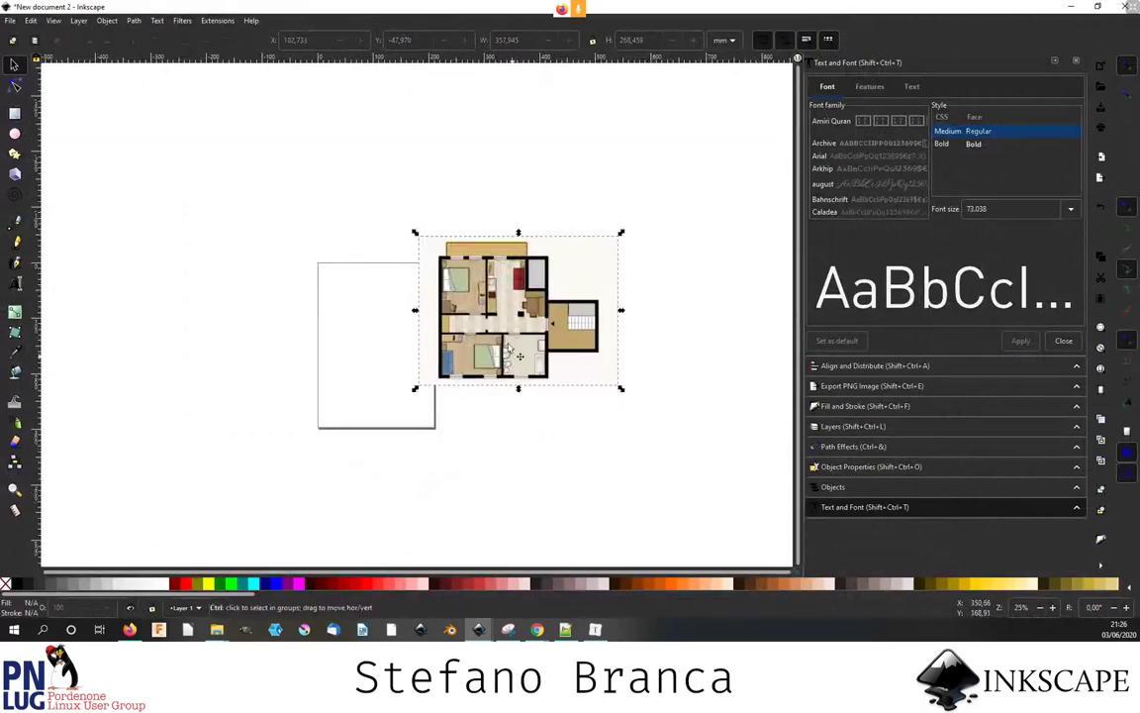
{"action": "scroll", "coordinate": [507, 349], "scroll_direction": "up", "scroll_amount": 2}
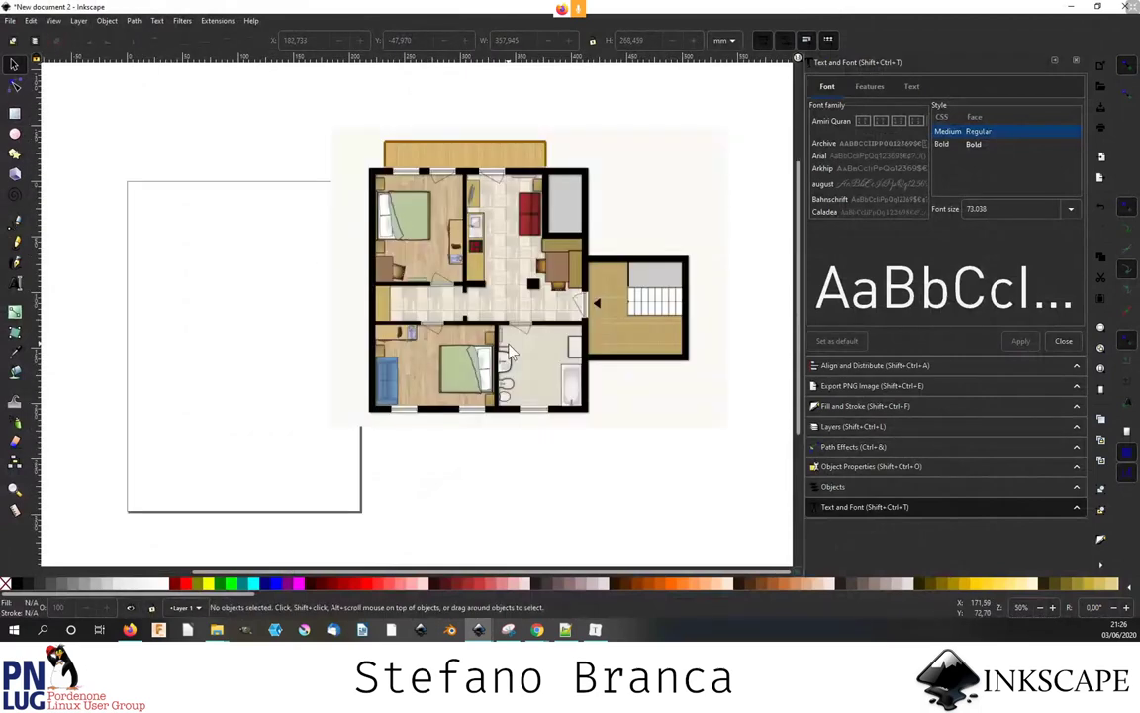
{"action": "scroll", "coordinate": [455, 182], "scroll_direction": "up", "scroll_amount": 1}
{"action": "scroll", "coordinate": [475, 359], "scroll_direction": "up", "scroll_amount": 1}
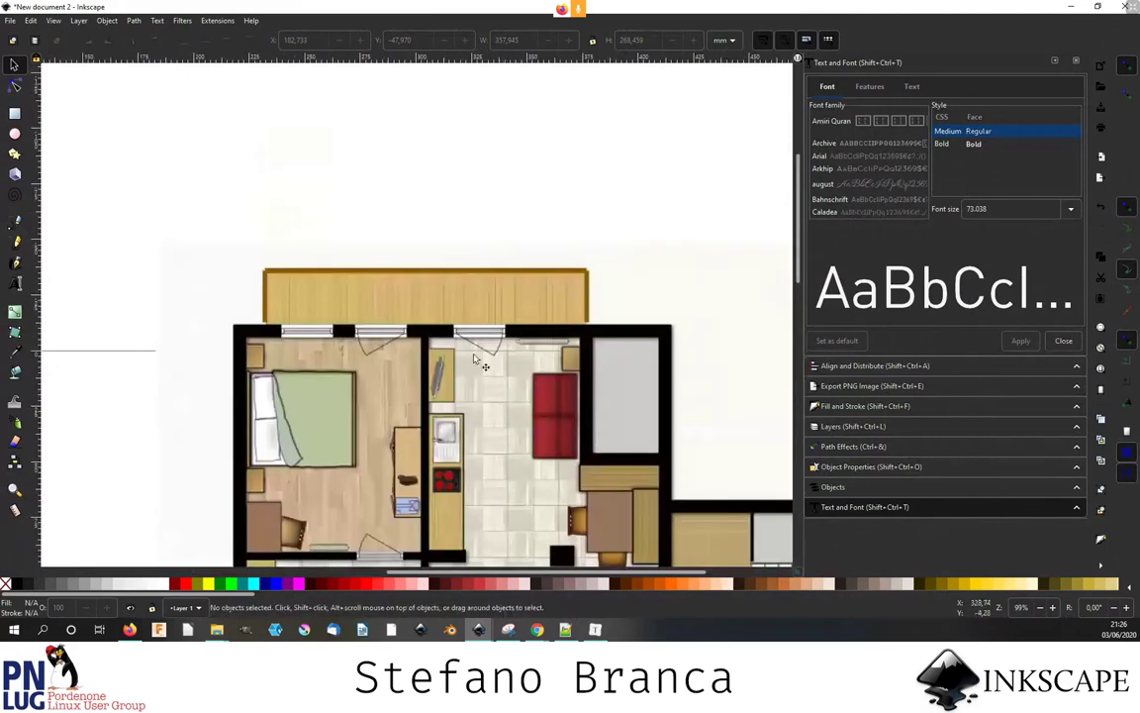
{"action": "scroll", "coordinate": [475, 359], "scroll_direction": "up", "scroll_amount": 2}
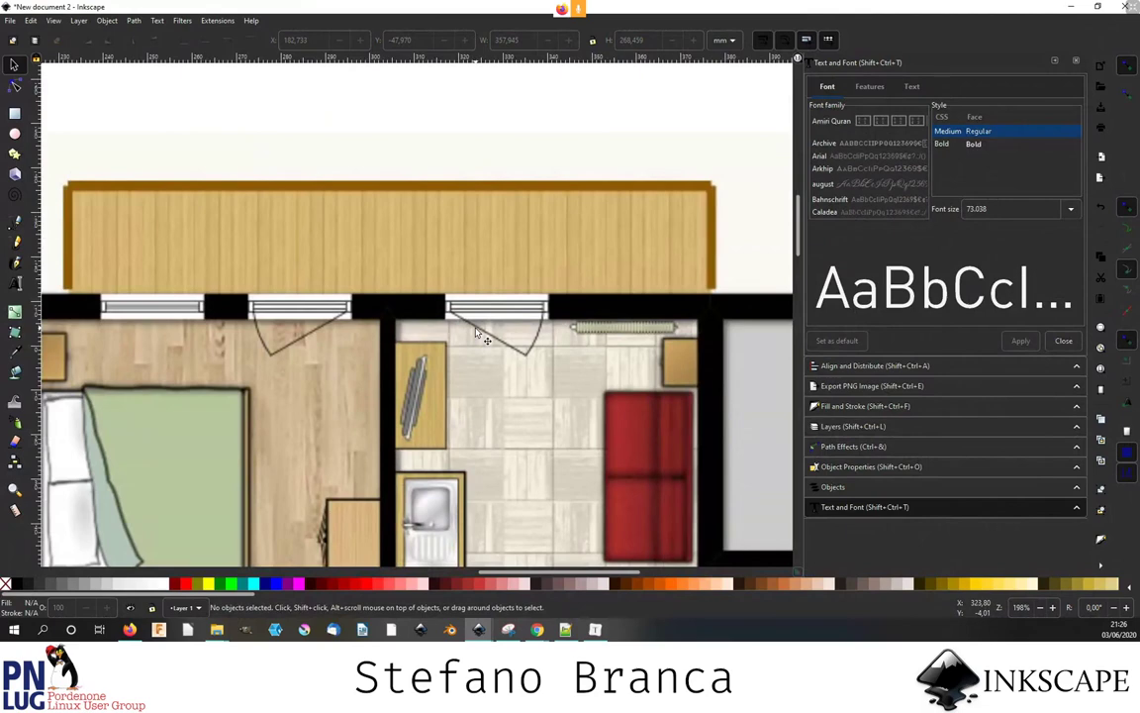
{"action": "scroll", "coordinate": [475, 334], "scroll_direction": "down", "scroll_amount": 1}
{"action": "scroll", "coordinate": [476, 336], "scroll_direction": "down", "scroll_amount": 2}
{"action": "scroll", "coordinate": [480, 396], "scroll_direction": "down", "scroll_amount": 2}
{"action": "scroll", "coordinate": [482, 403], "scroll_direction": "up", "scroll_amount": 1}
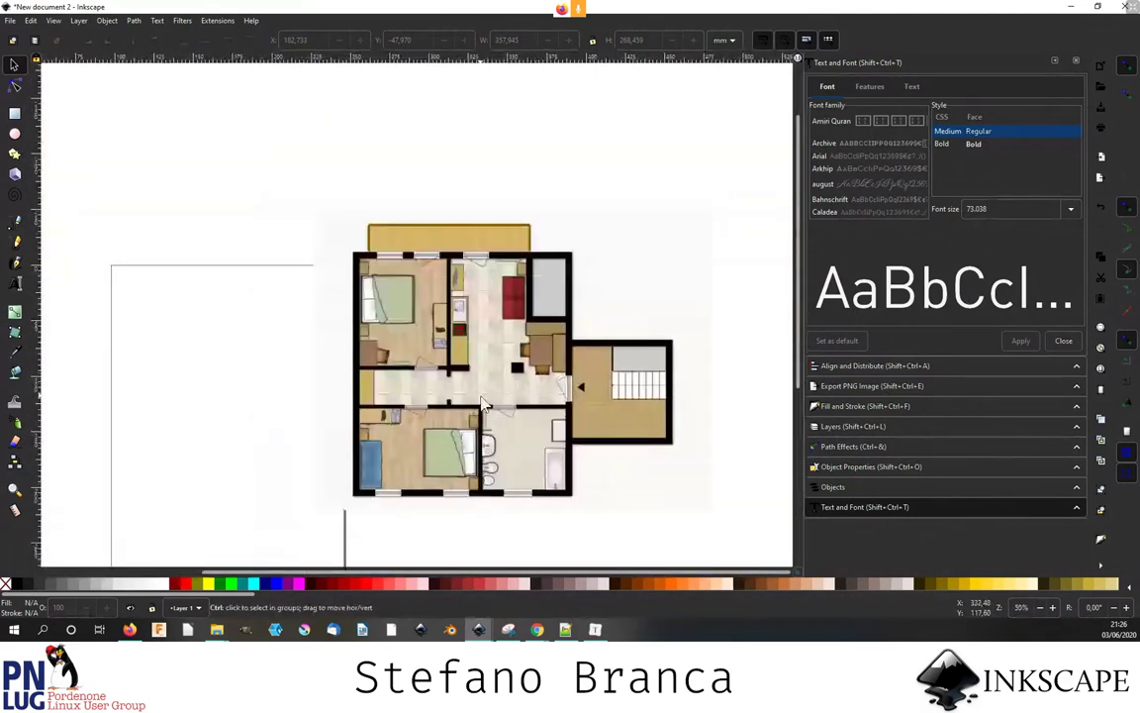
{"action": "scroll", "coordinate": [482, 403], "scroll_direction": "up", "scroll_amount": 2}
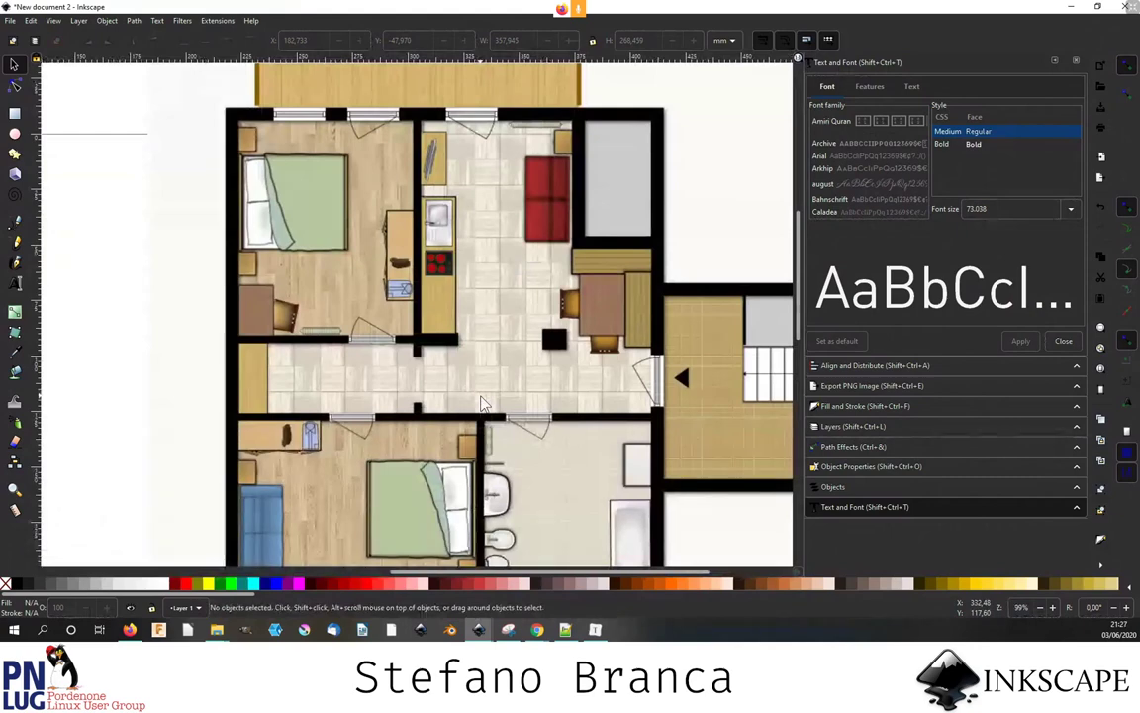
{"action": "scroll", "coordinate": [482, 403], "scroll_direction": "up", "scroll_amount": 3}
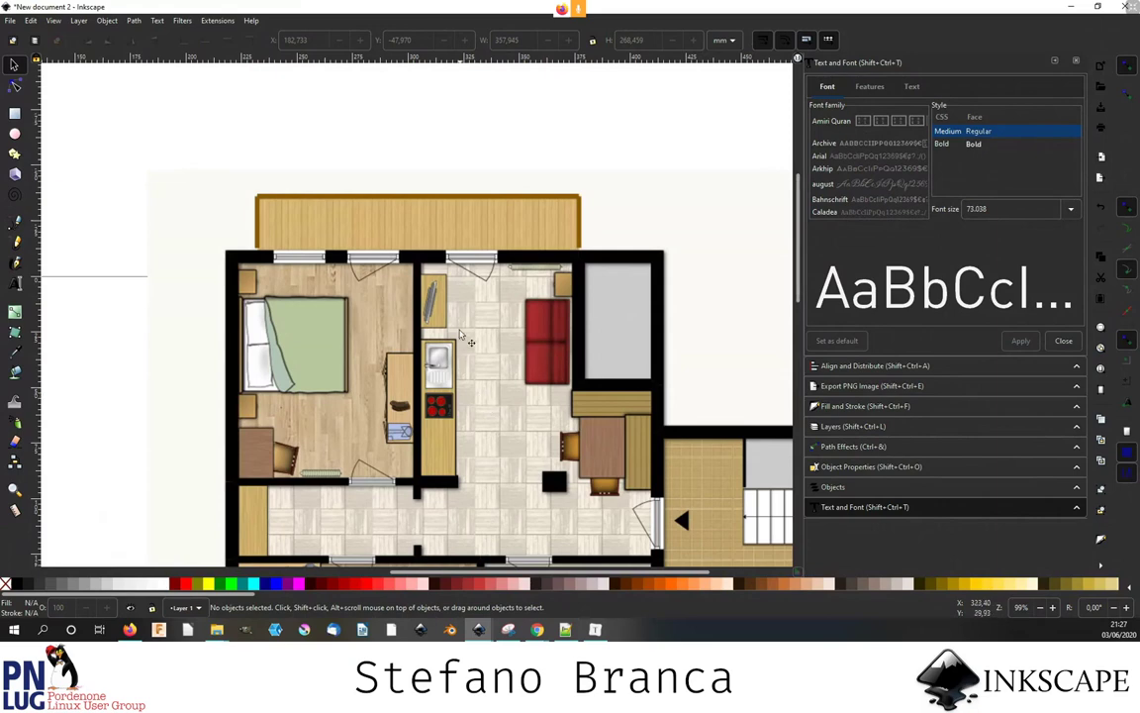
{"action": "scroll", "coordinate": [475, 270], "scroll_direction": "up", "scroll_amount": 2}
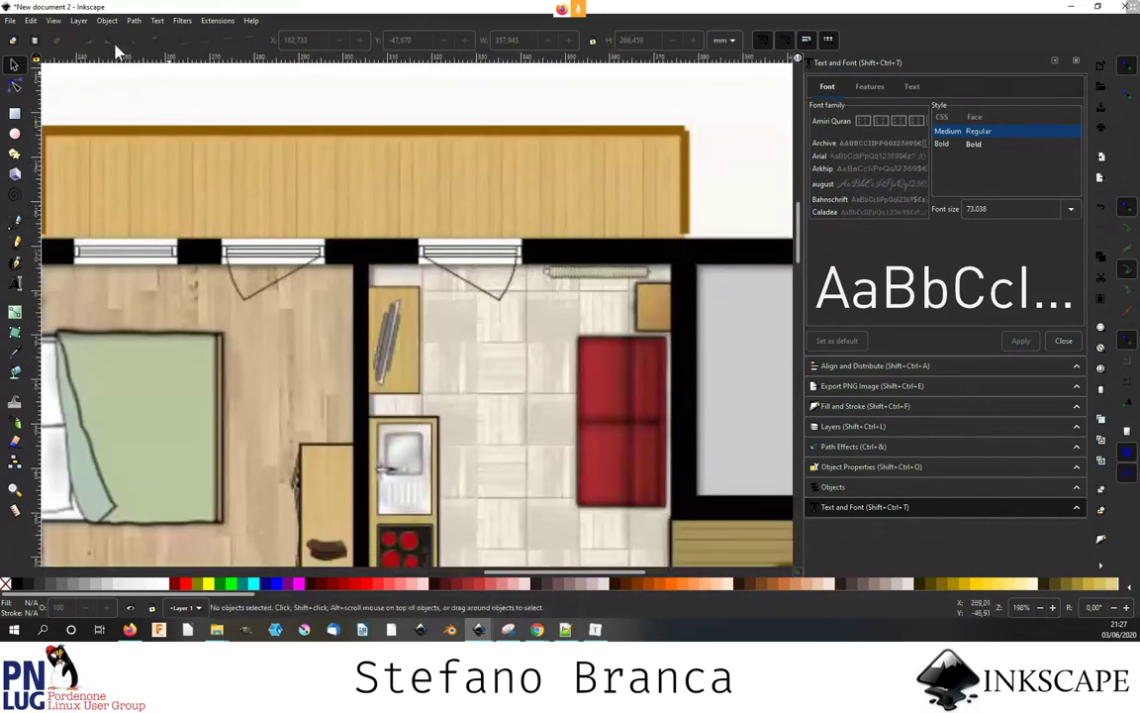
- Draw a fully opaque red, sharp-cornered rectangle over the top kitchen window
{"action": "left_click", "coordinate": [13, 113]}
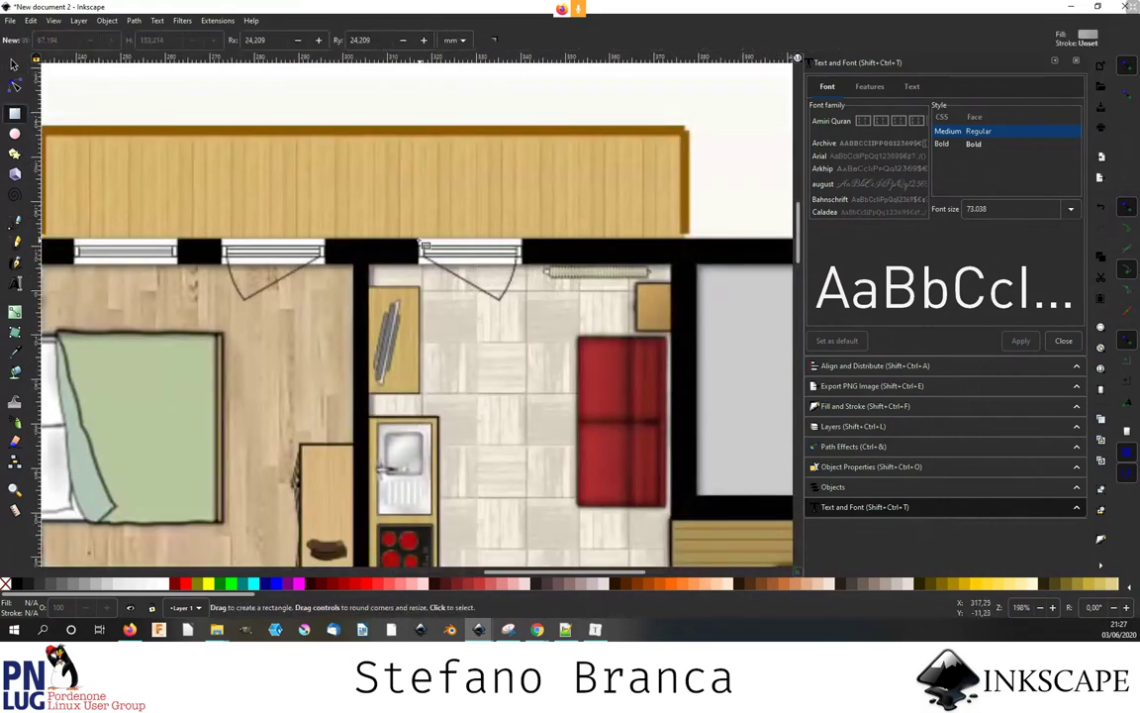
{"action": "left_click_drag", "start_coordinate": [422, 244], "coordinate": [530, 302]}
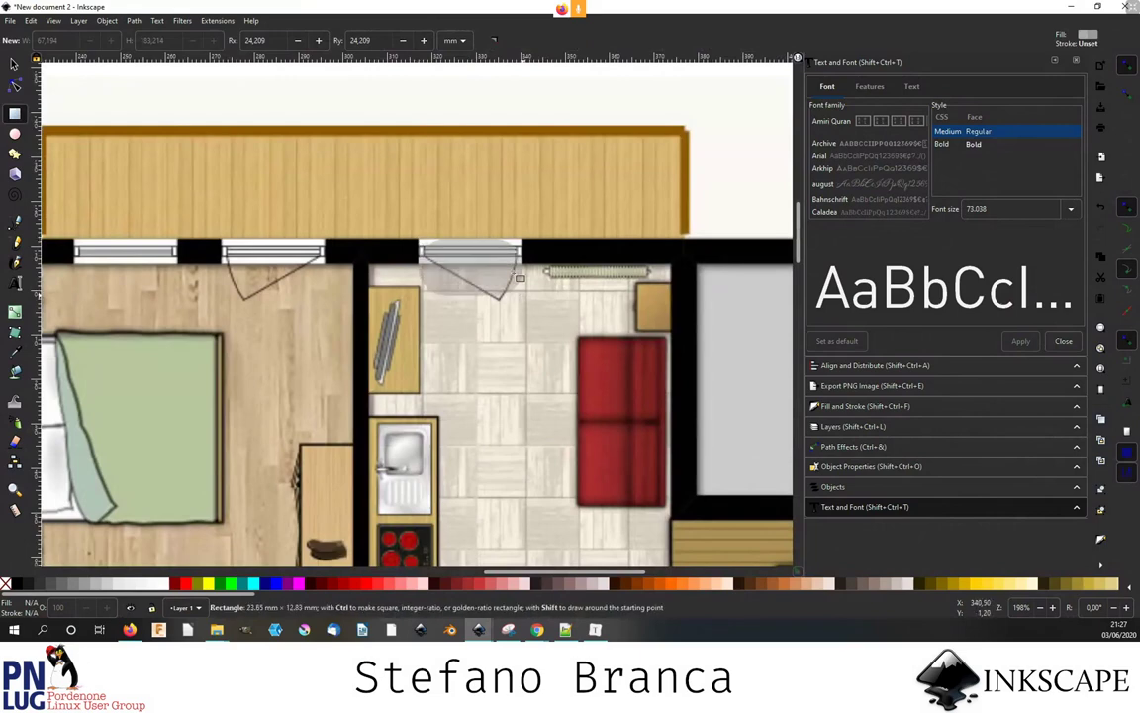
{"action": "left_click", "coordinate": [352, 584]}
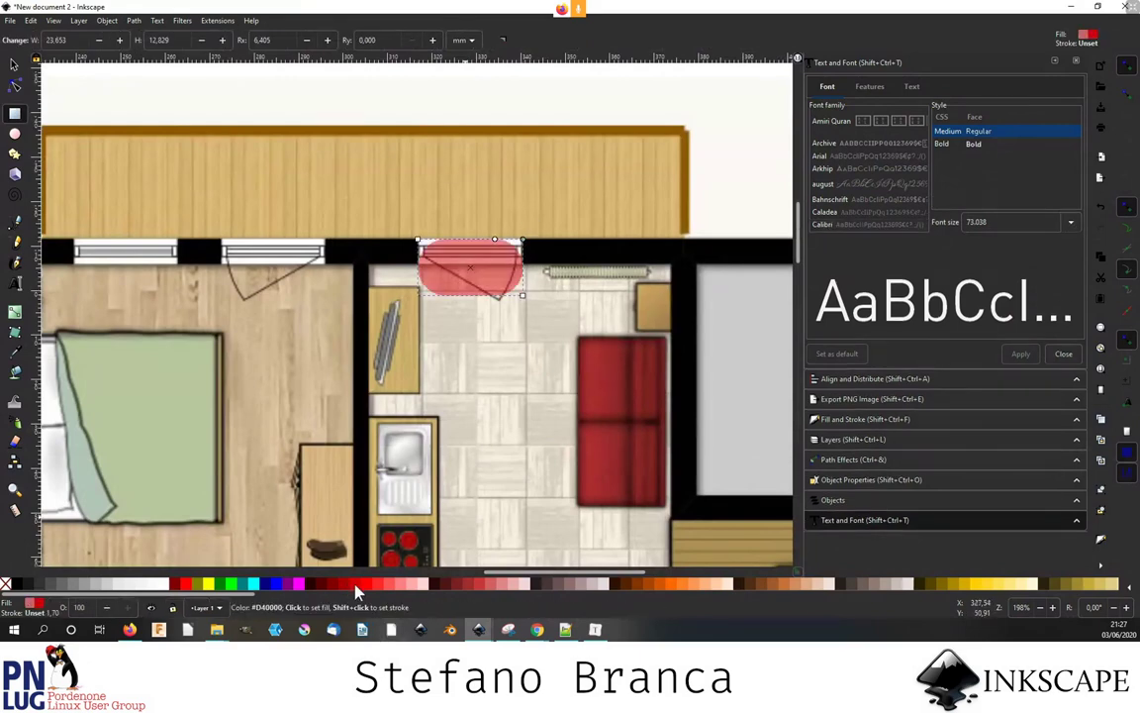
{"action": "left_click", "coordinate": [885, 419]}
{"action": "left_click", "coordinate": [886, 399]}
{"action": "left_click", "coordinate": [888, 419]}
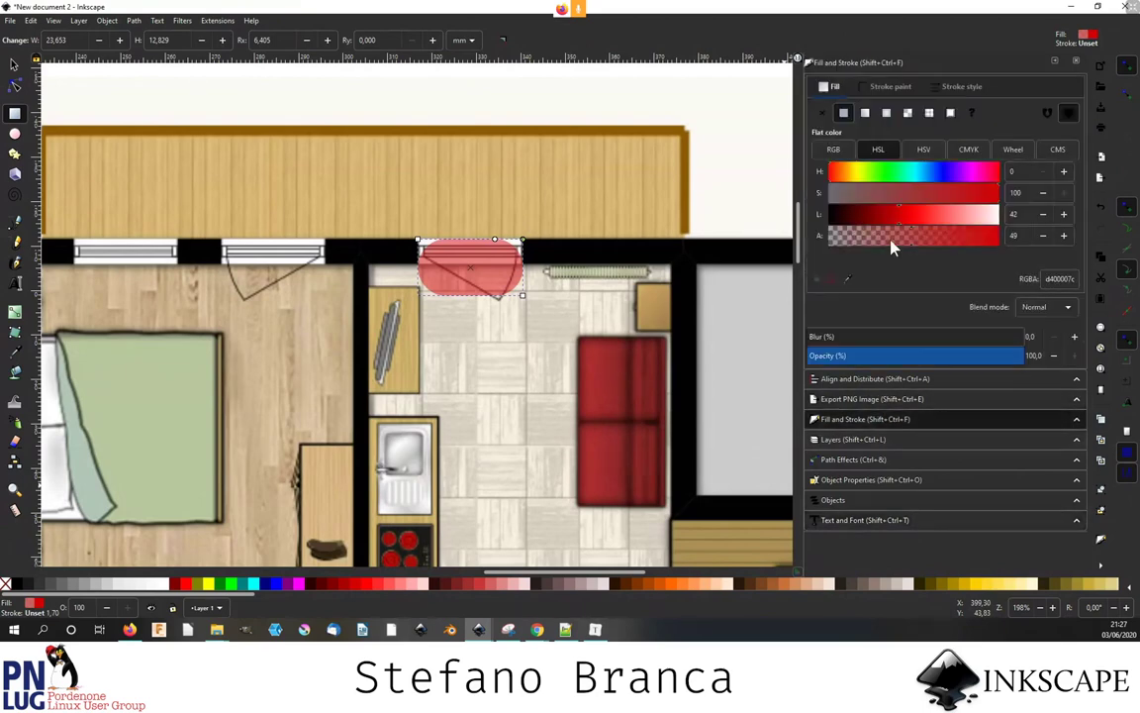
{"action": "left_click_drag", "start_coordinate": [896, 236], "coordinate": [1000, 236]}
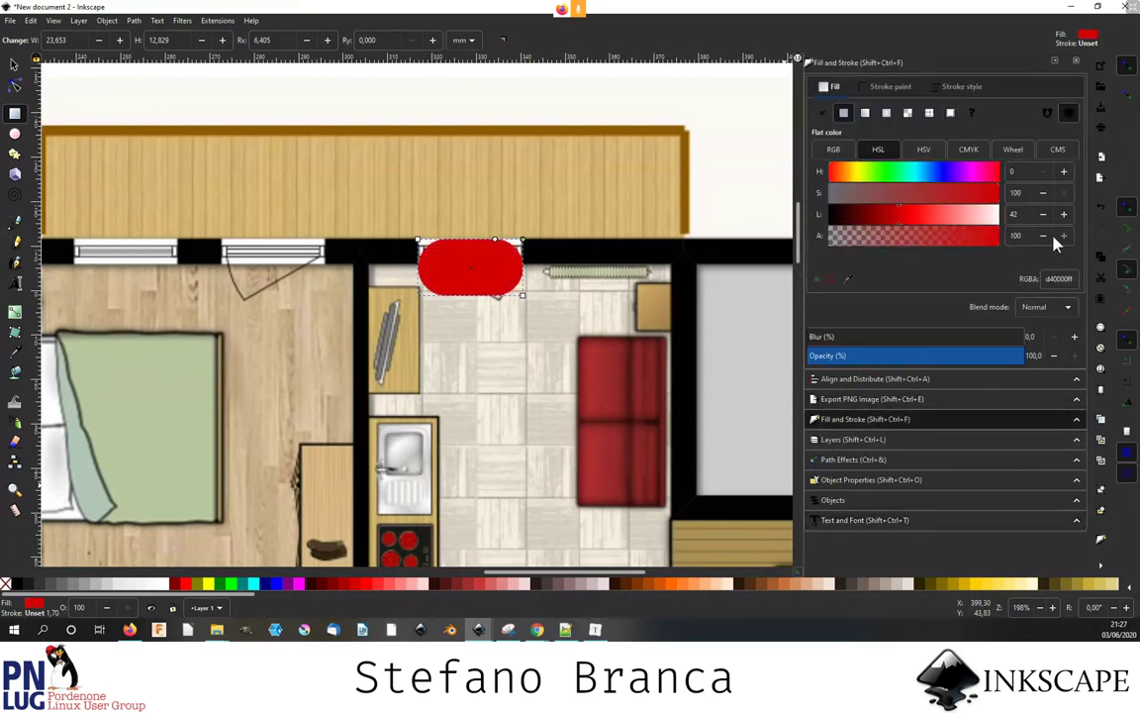
{"action": "left_click", "coordinate": [493, 292], "text": "shift"}
{"action": "scroll", "coordinate": [493, 292], "scroll_direction": "down", "scroll_amount": 2}
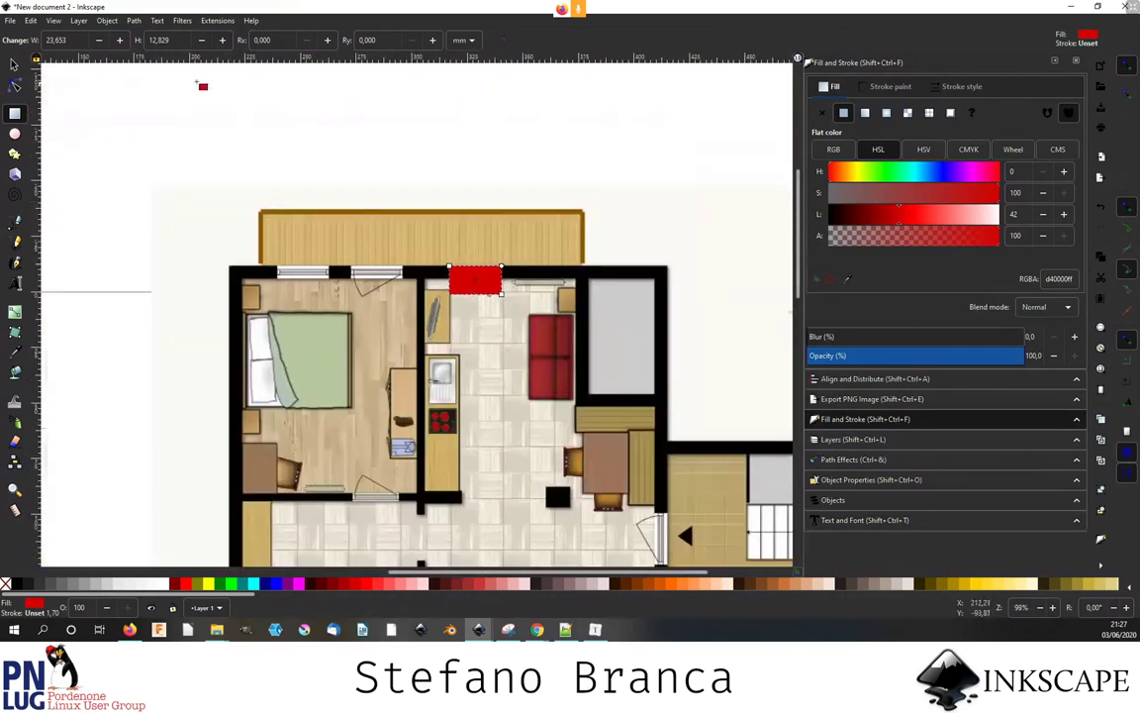
- Set the red rectangle's width to 17 mm
{"action": "left_click", "coordinate": [13, 64]}
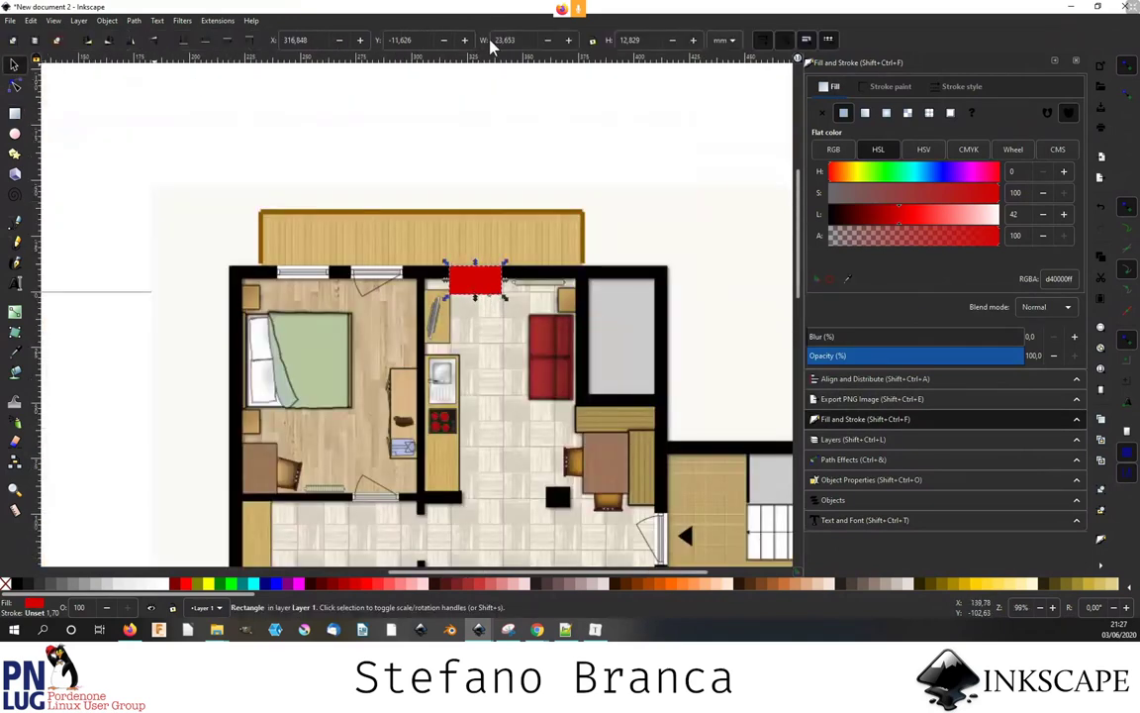
{"action": "double_click", "coordinate": [505, 39]}
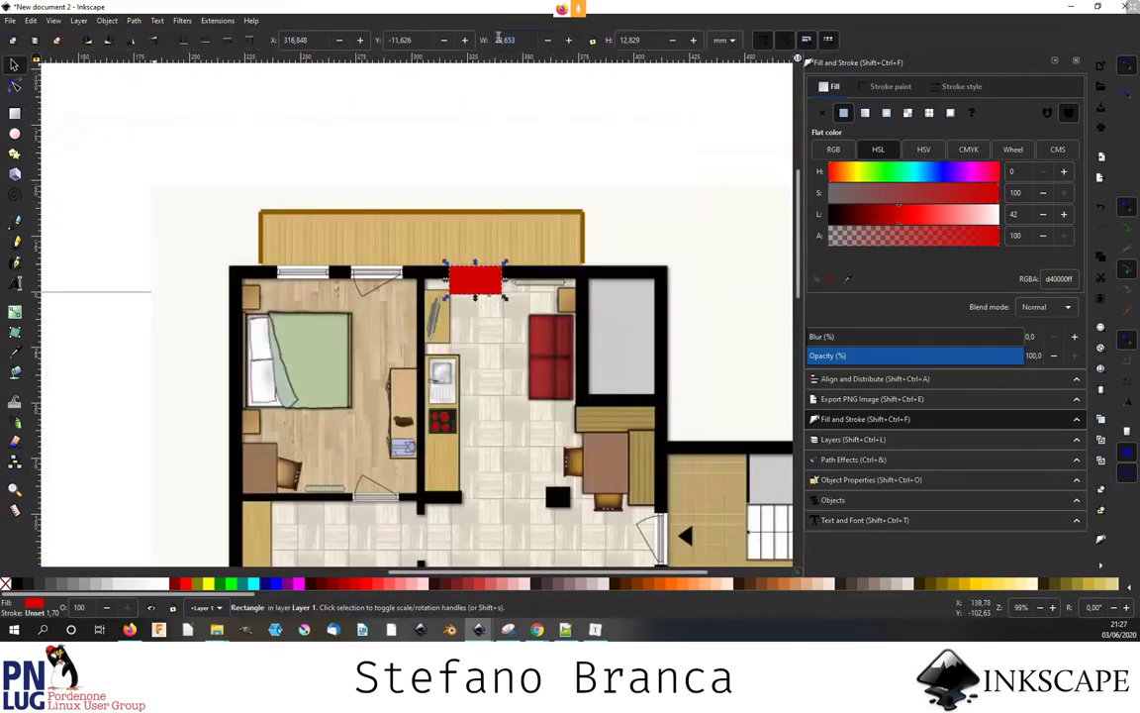
{"action": "left_click", "coordinate": [732, 41]}
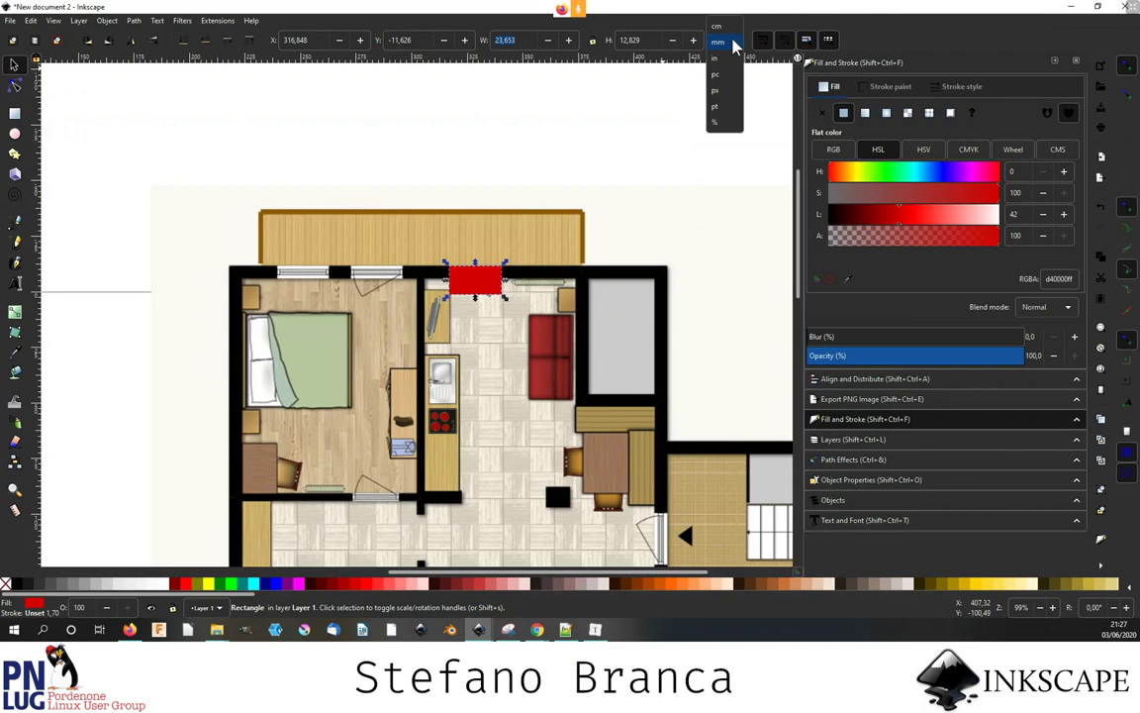
{"action": "left_click", "coordinate": [732, 44]}
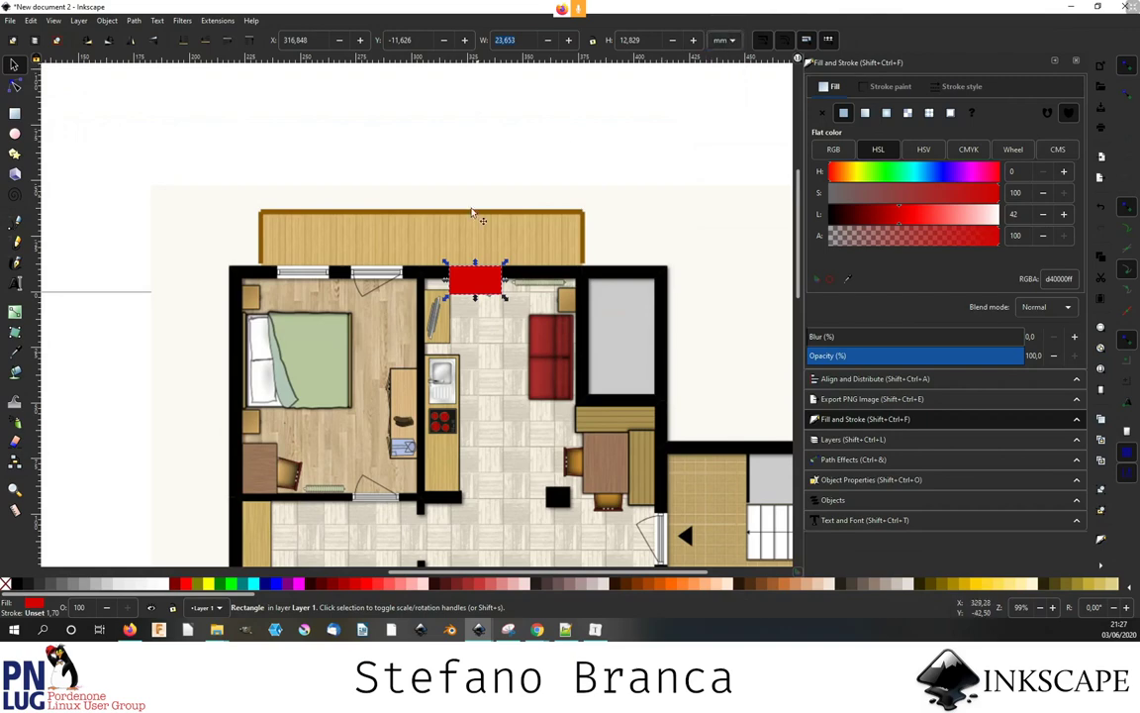
{"action": "left_click", "coordinate": [526, 39]}
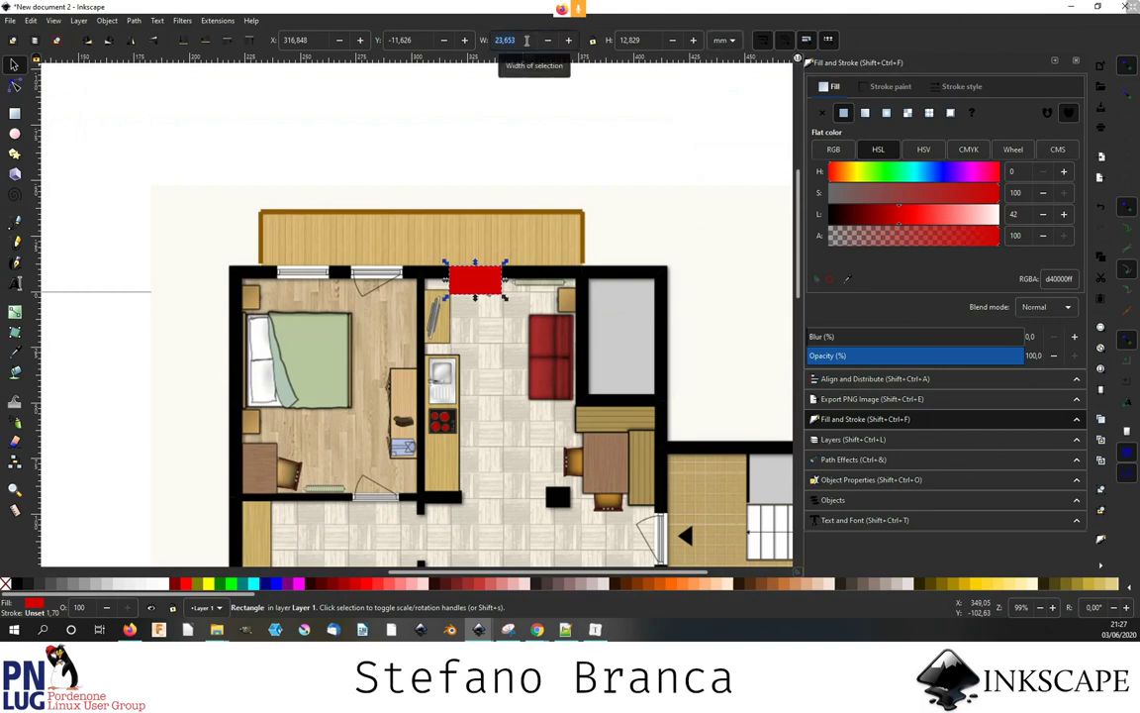
{"action": "type", "text": "17"}
{"action": "key", "text": "Return"}
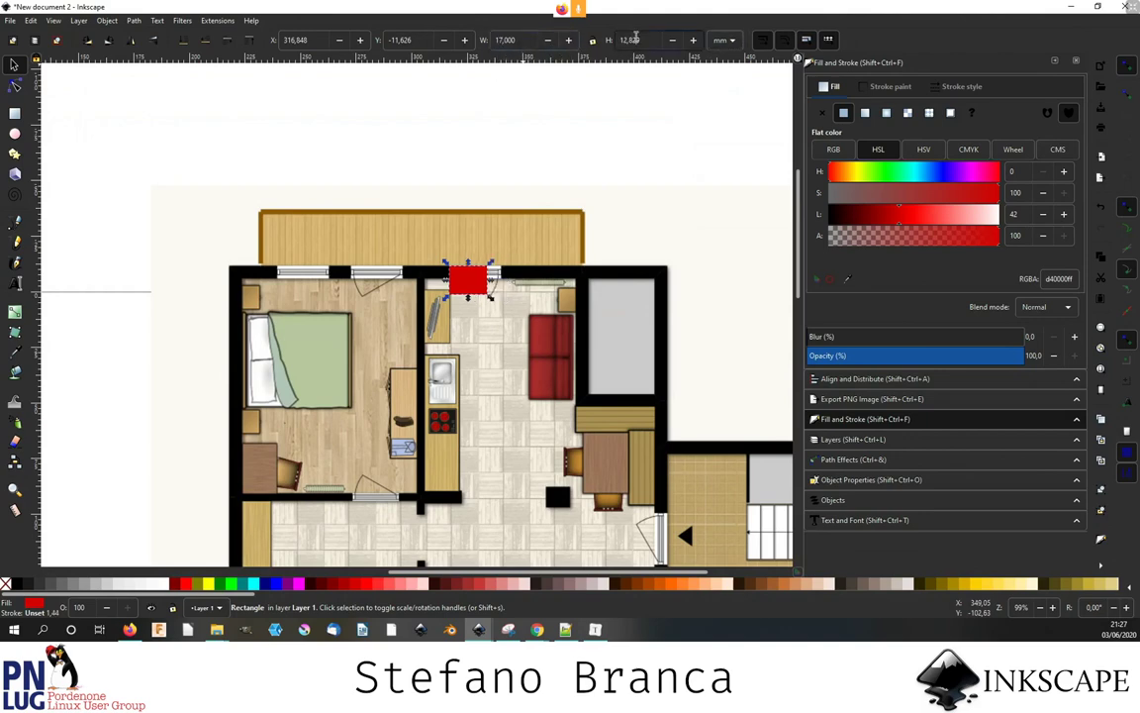
{"action": "scroll", "coordinate": [462, 287], "scroll_direction": "up", "scroll_amount": 2}
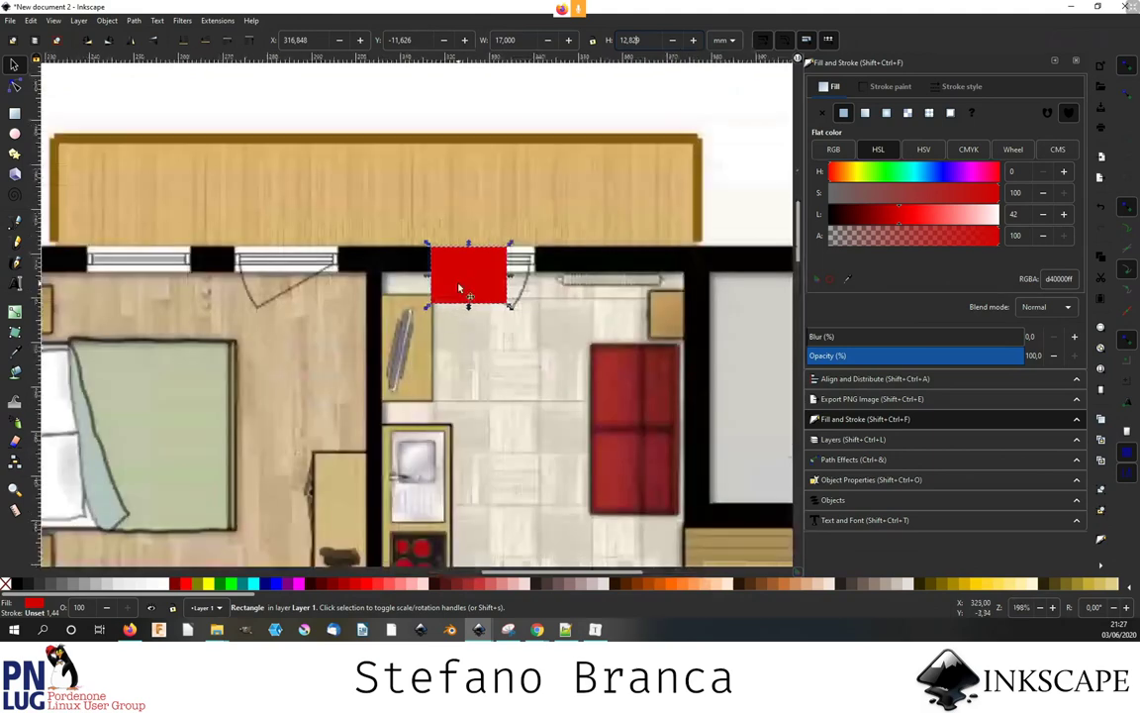
- Select the floor-plan image with rotate handles and expand the Align and Distribute panel
{"action": "left_click", "coordinate": [455, 246]}
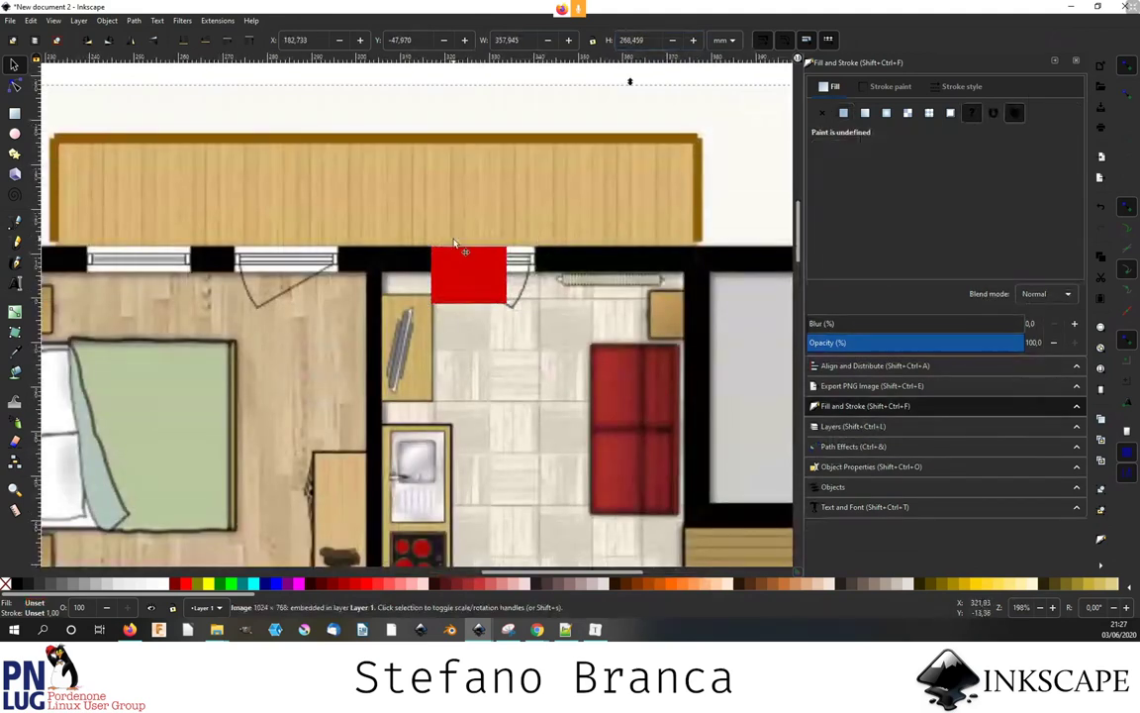
{"action": "scroll", "coordinate": [415, 256], "scroll_direction": "down", "scroll_amount": 3}
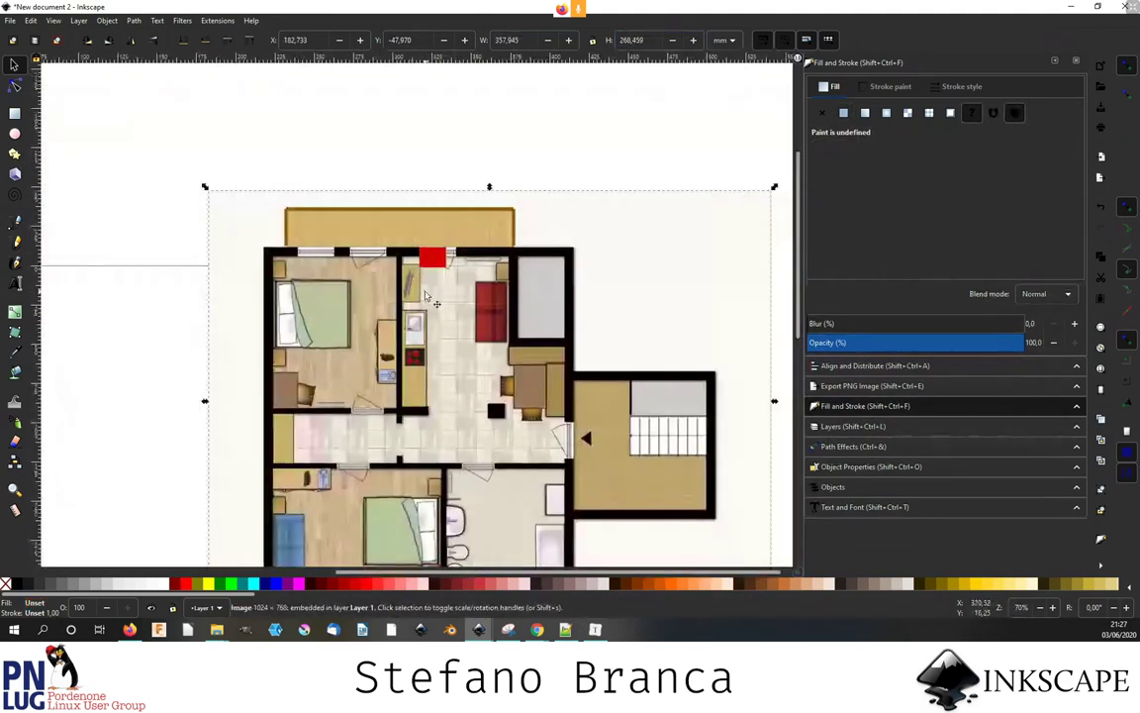
{"action": "left_click", "coordinate": [418, 162]}
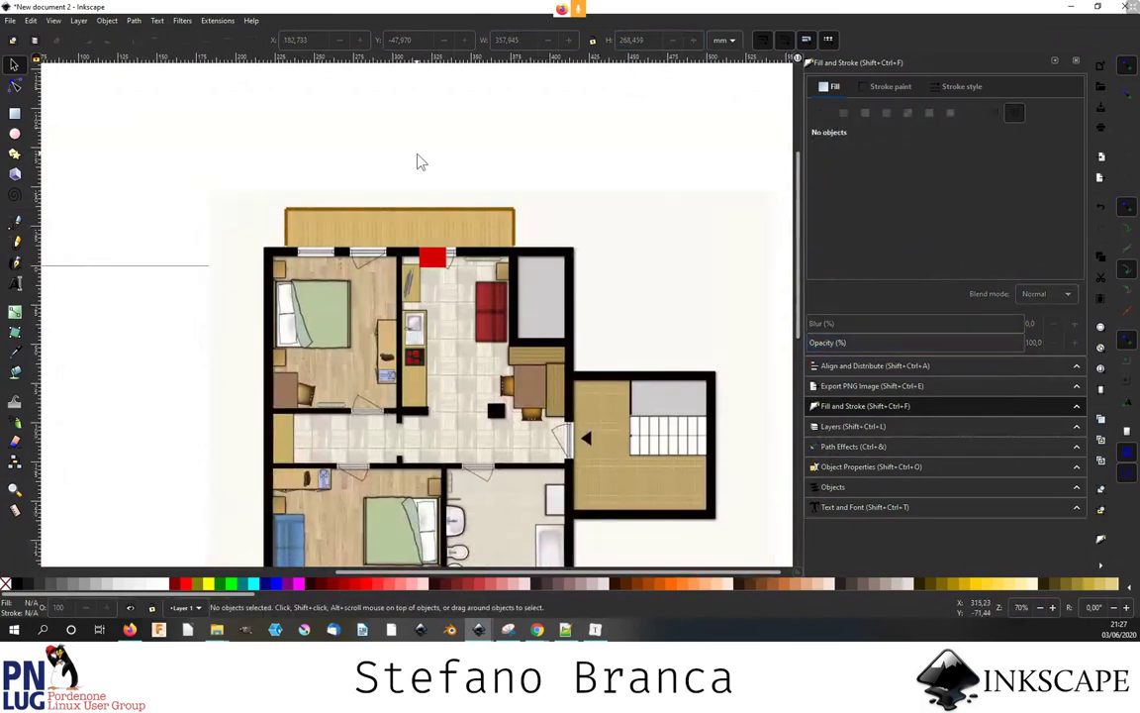
{"action": "left_click", "coordinate": [390, 260]}
{"action": "scroll", "coordinate": [364, 305], "scroll_direction": "down", "scroll_amount": 3}
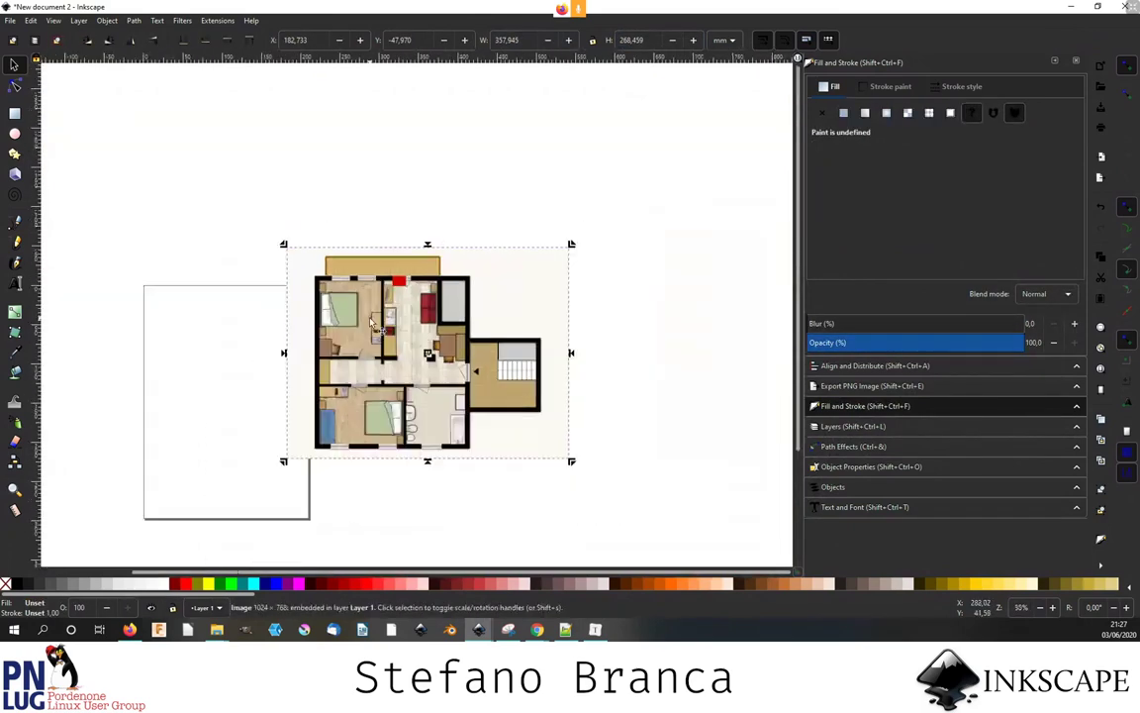
{"action": "left_click", "coordinate": [363, 304]}
{"action": "scroll", "coordinate": [296, 257], "scroll_direction": "up", "scroll_amount": 1}
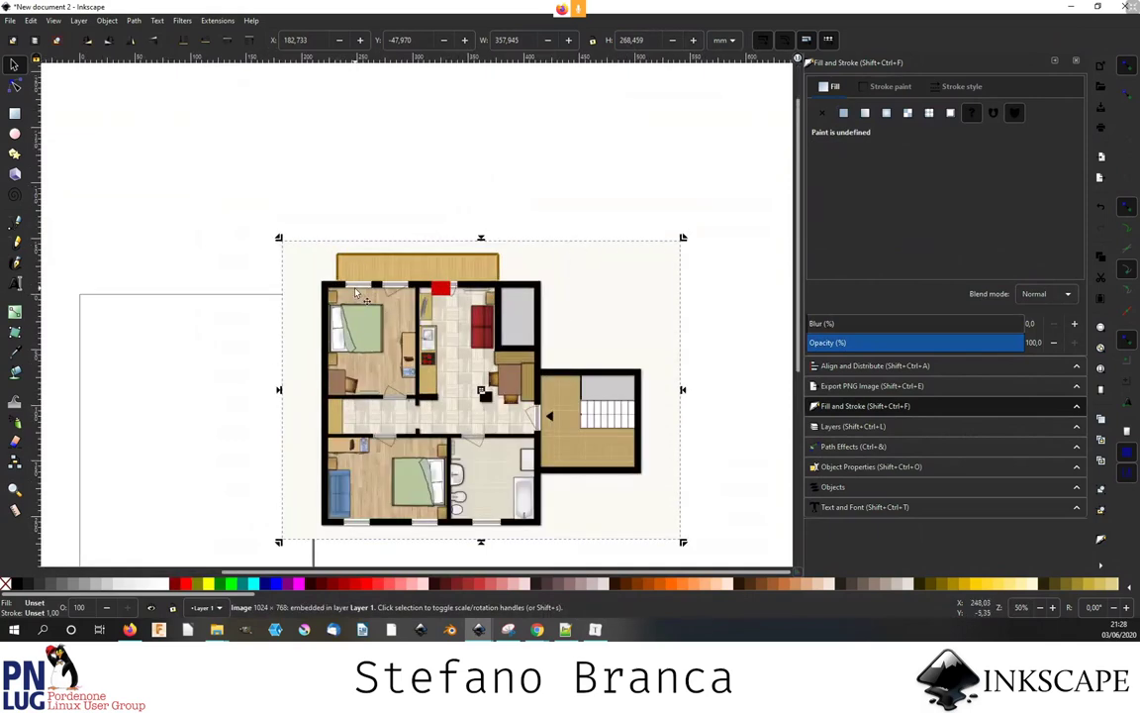
{"action": "left_click", "coordinate": [364, 201]}
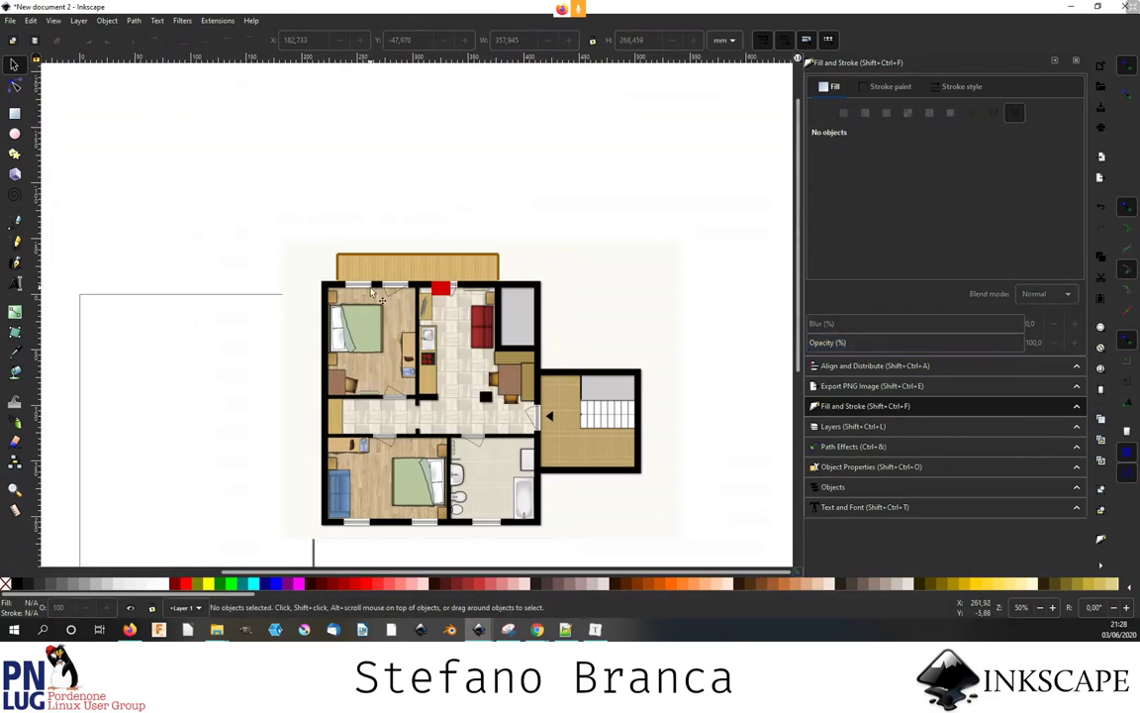
{"action": "left_click", "coordinate": [295, 261]}
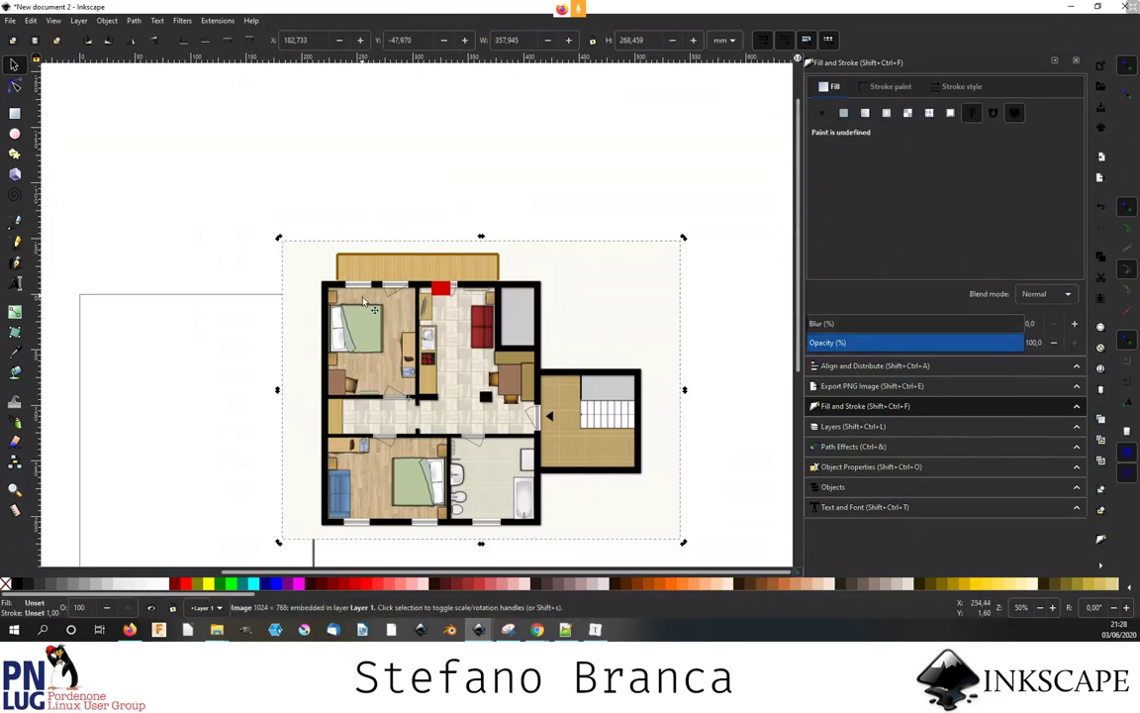
{"action": "left_click", "coordinate": [566, 366]}
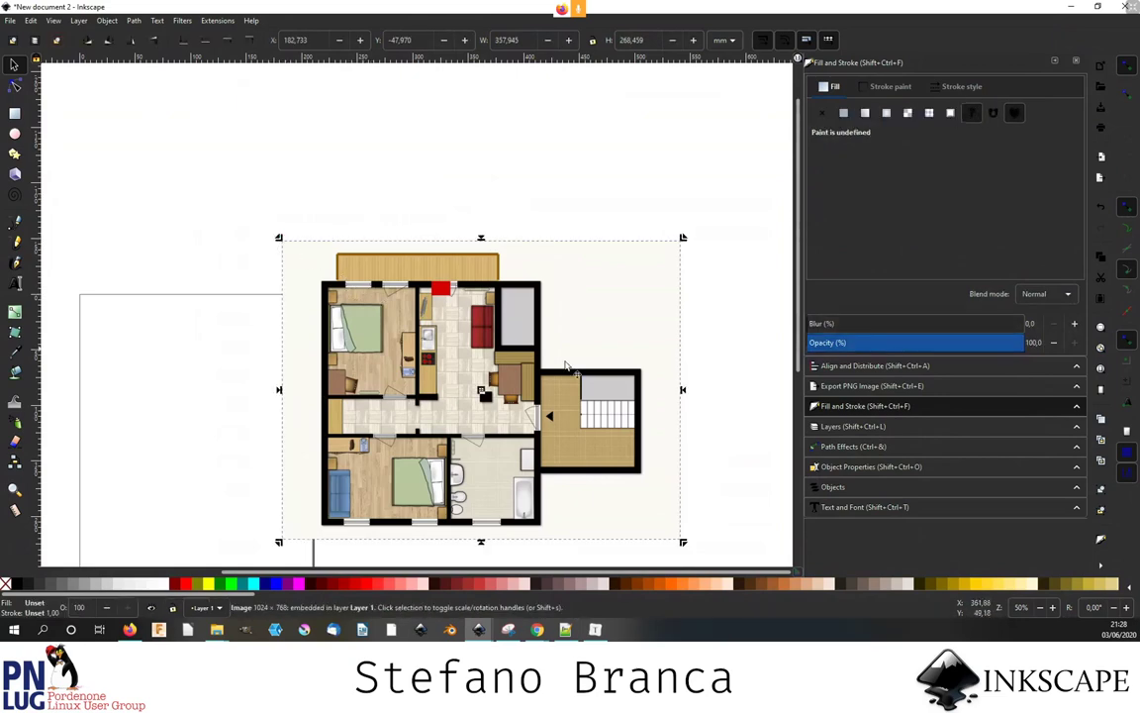
{"action": "left_click", "coordinate": [841, 365]}
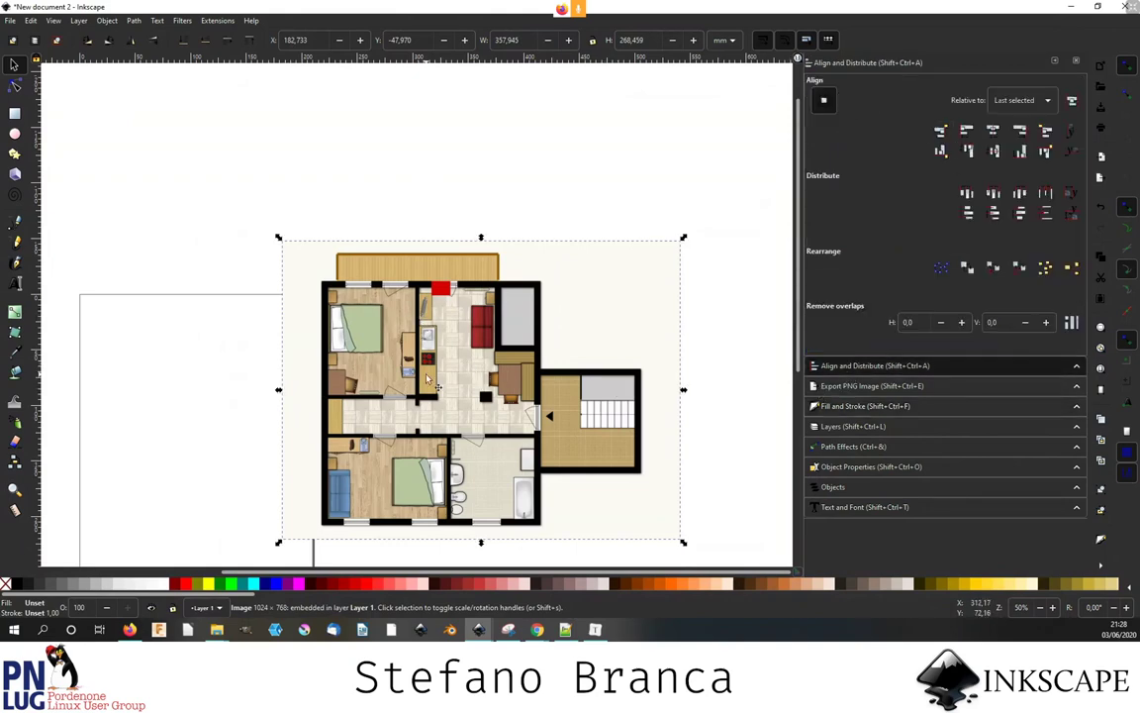
- Try a slight rotation of the floor-plan image, then cancel to keep it straight
{"action": "key", "text": "ctrl"}
{"action": "scroll", "coordinate": [416, 406], "scroll_direction": "up", "scroll_amount": 1, "text": "ctrl"}
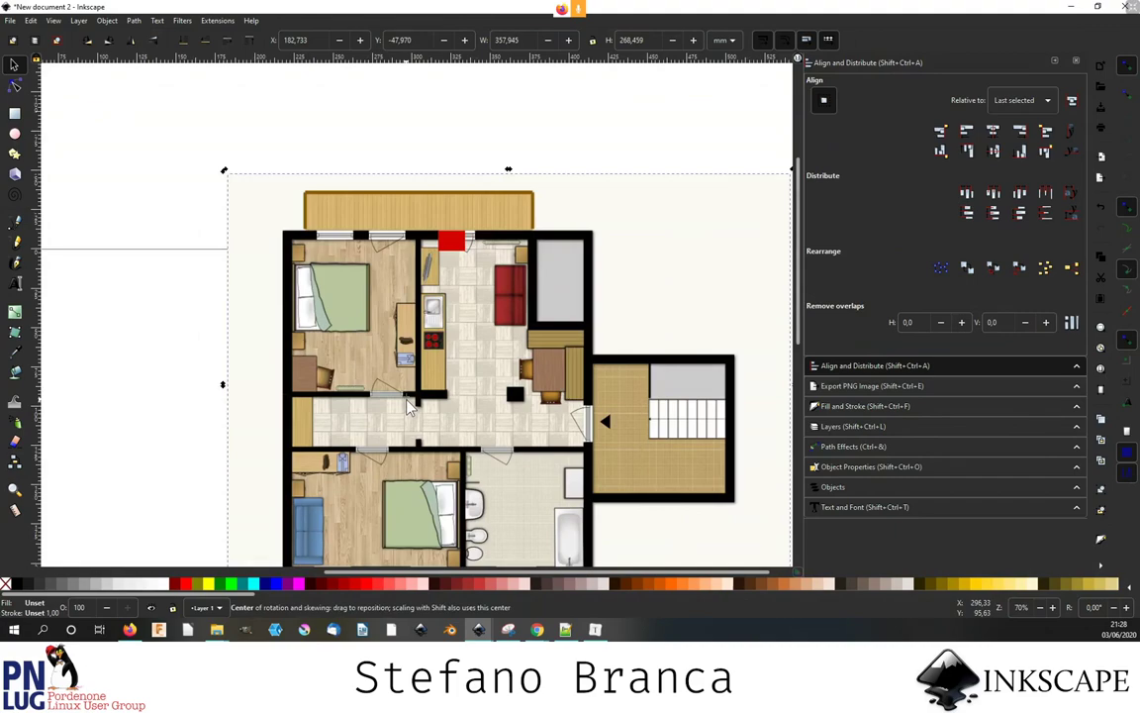
{"action": "mouse_move", "coordinate": [226, 171]}
{"action": "left_mouse_down"}
{"action": "mouse_move", "coordinate": [217, 203]}
{"action": "mouse_move", "coordinate": [314, 175]}
{"action": "left_mouse_up"}
{"action": "key", "text": "Escape"}
{"action": "scroll", "coordinate": [382, 414], "scroll_direction": "up", "scroll_amount": 4}
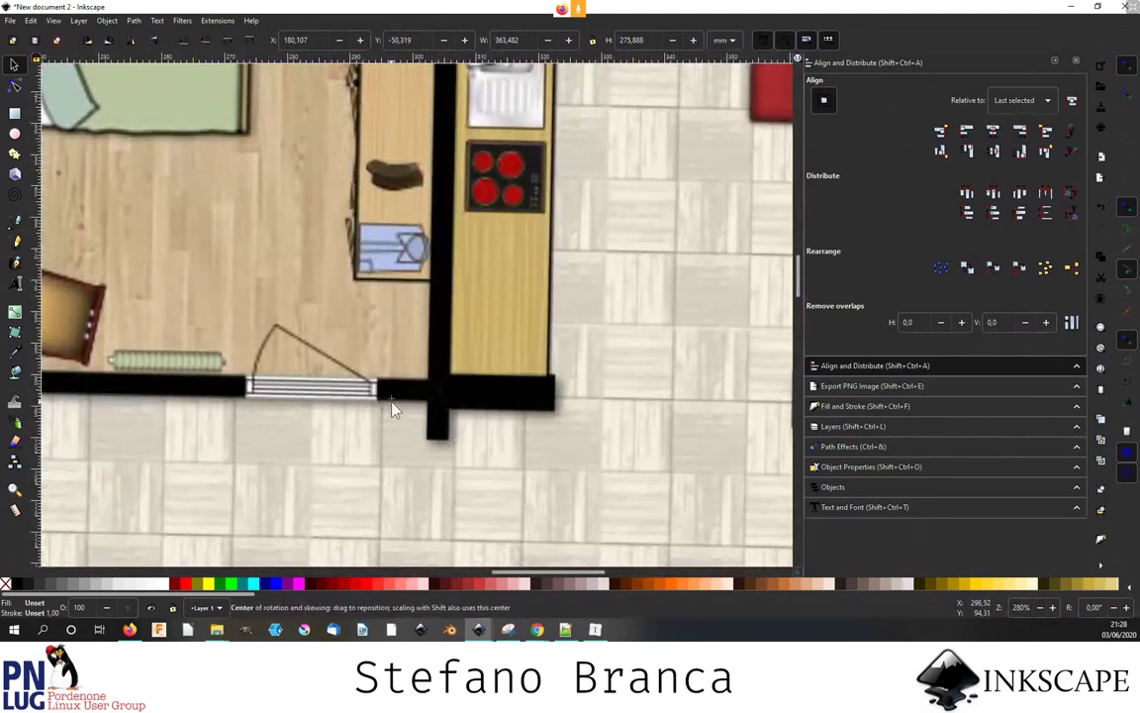
{"action": "scroll", "coordinate": [392, 408], "scroll_direction": "down", "scroll_amount": 1}
{"action": "scroll", "coordinate": [392, 408], "scroll_direction": "down", "scroll_amount": 1}
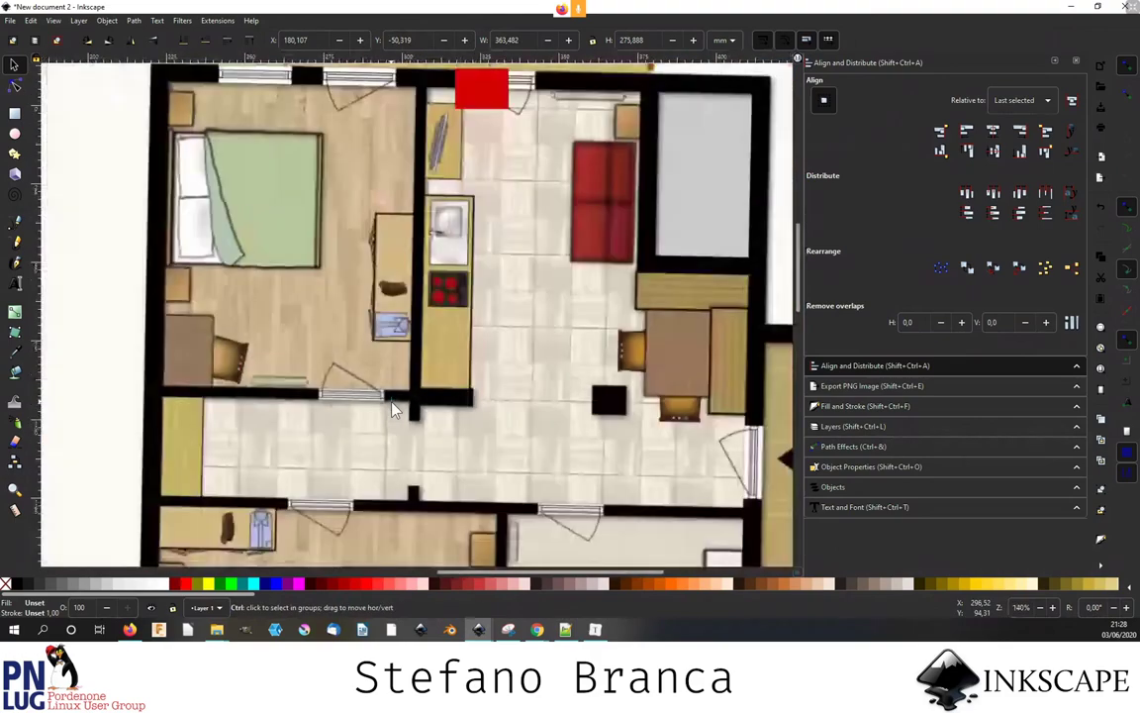
{"action": "scroll", "coordinate": [392, 408], "scroll_direction": "down", "scroll_amount": 1}
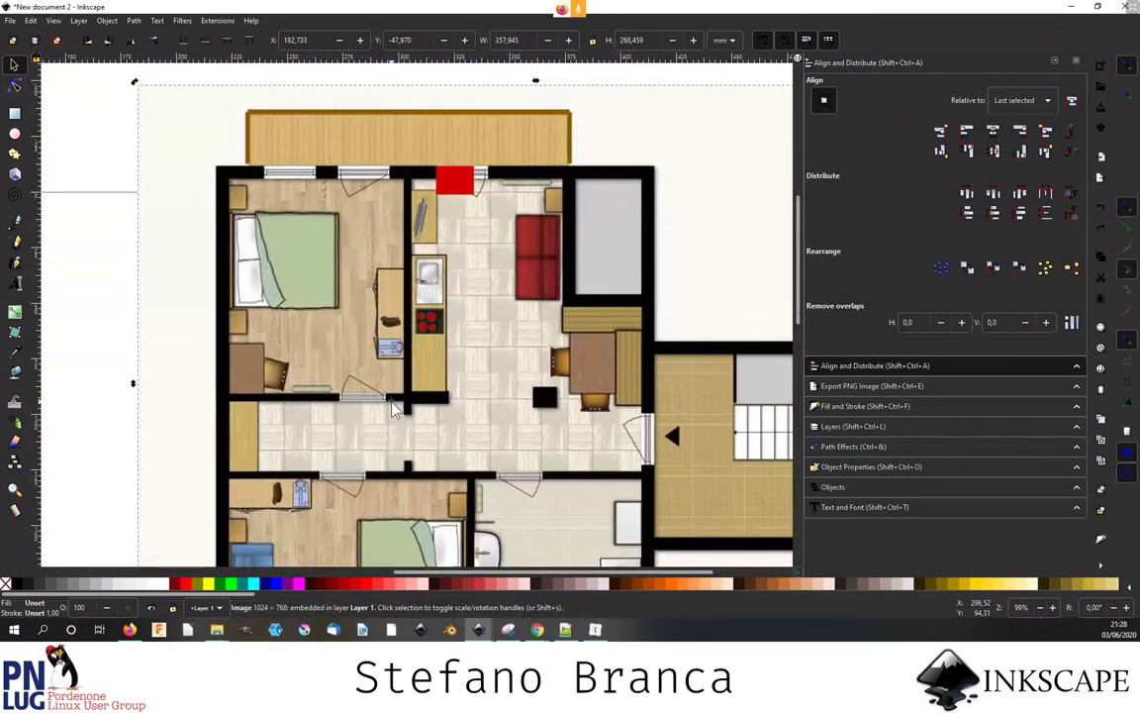
{"action": "scroll", "coordinate": [392, 408], "scroll_direction": "down", "scroll_amount": 1}
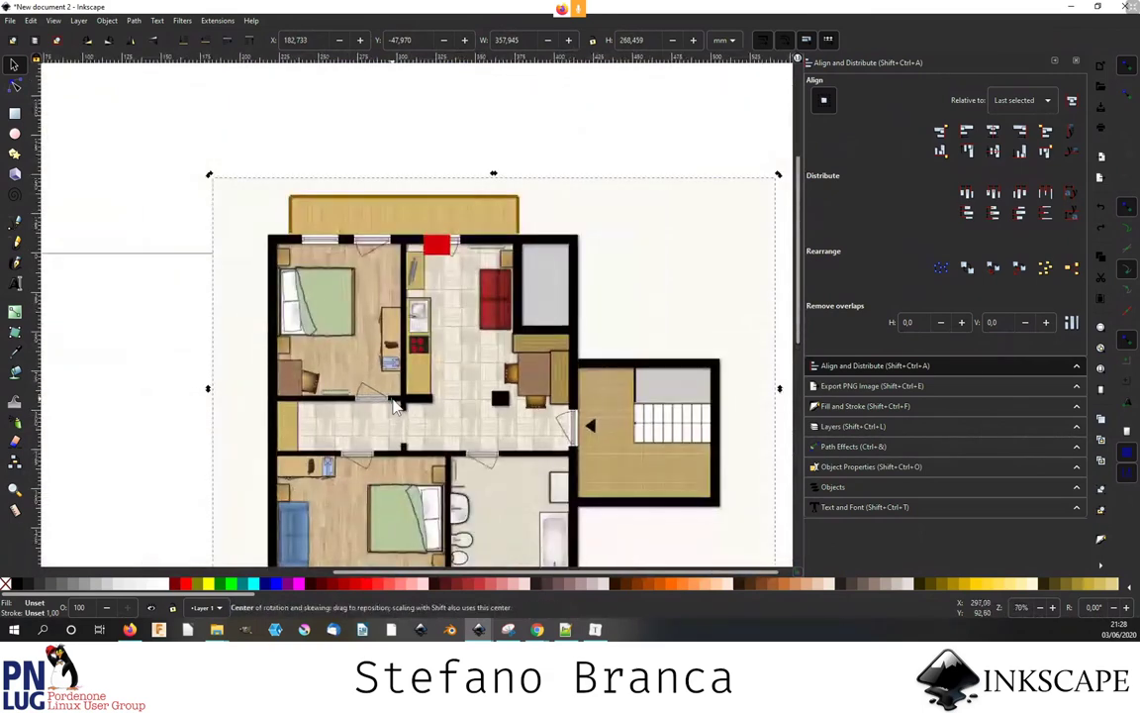
- Snap the image's rotation centre onto the red mark and return to scale handles
{"action": "left_click_drag", "start_coordinate": [394, 408], "coordinate": [430, 237]}
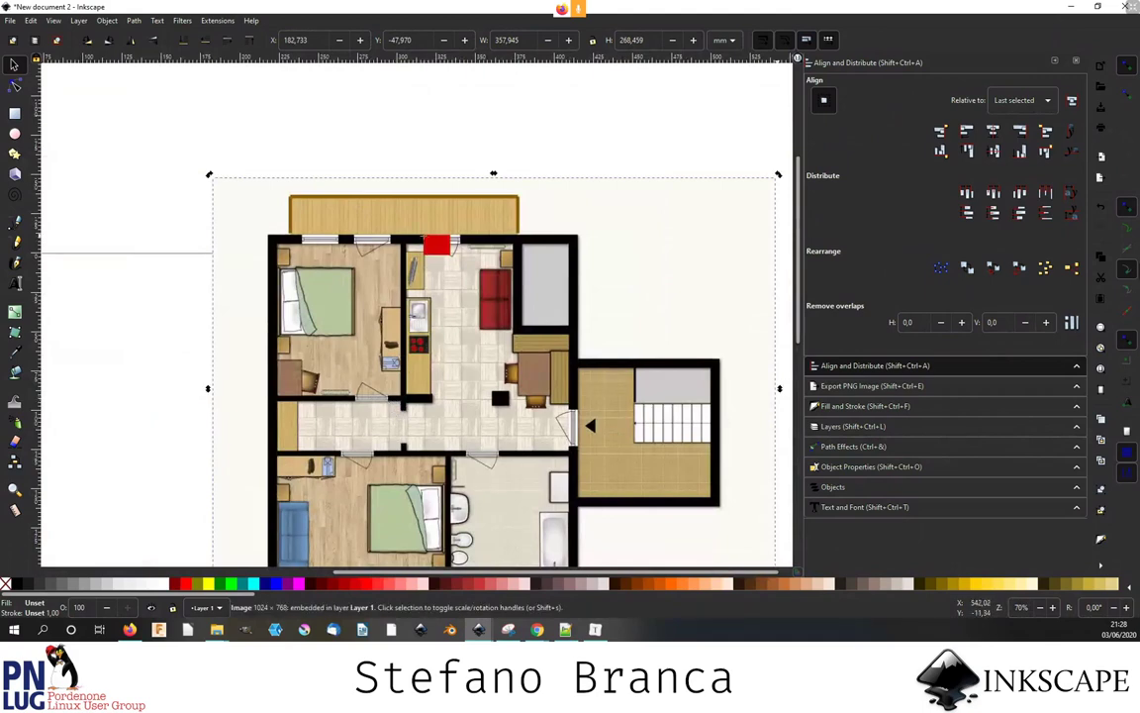
{"action": "scroll", "coordinate": [387, 220], "scroll_direction": "up", "scroll_amount": 2}
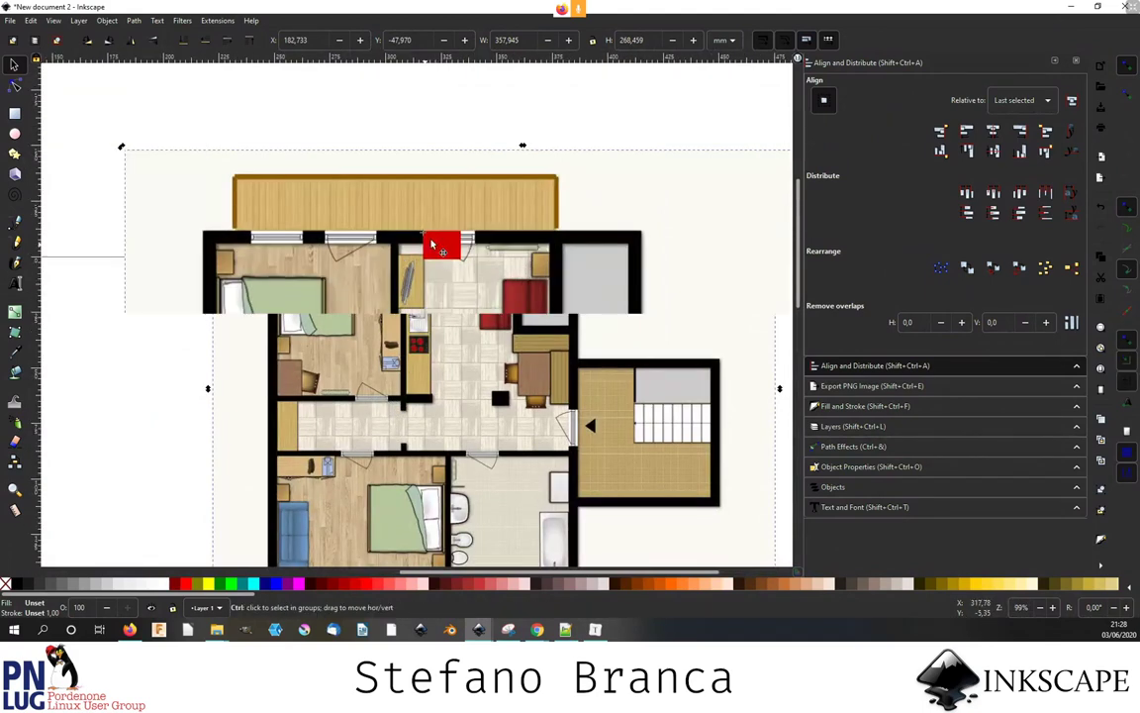
{"action": "scroll", "coordinate": [388, 220], "scroll_direction": "up", "scroll_amount": 4}
{"action": "left_click_drag", "start_coordinate": [425, 237], "coordinate": [432, 236]}
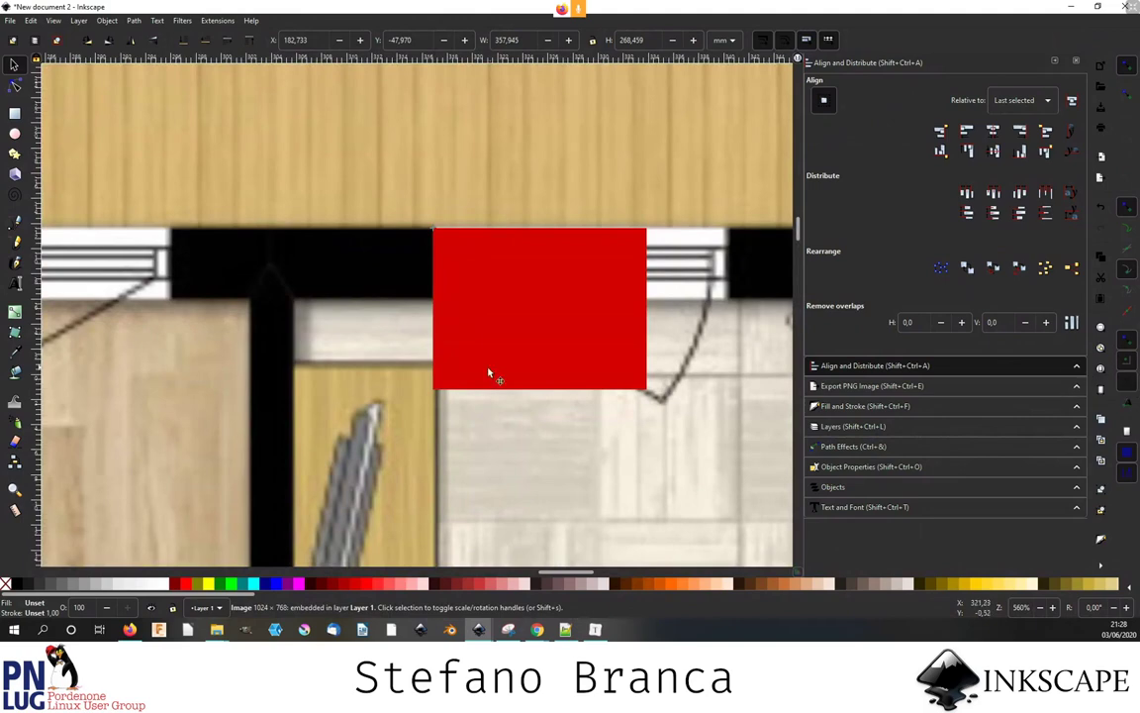
{"action": "scroll", "coordinate": [488, 374], "scroll_direction": "down", "scroll_amount": 3}
{"action": "scroll", "coordinate": [487, 374], "scroll_direction": "down", "scroll_amount": 2}
{"action": "scroll", "coordinate": [436, 374], "scroll_direction": "down", "scroll_amount": 1}
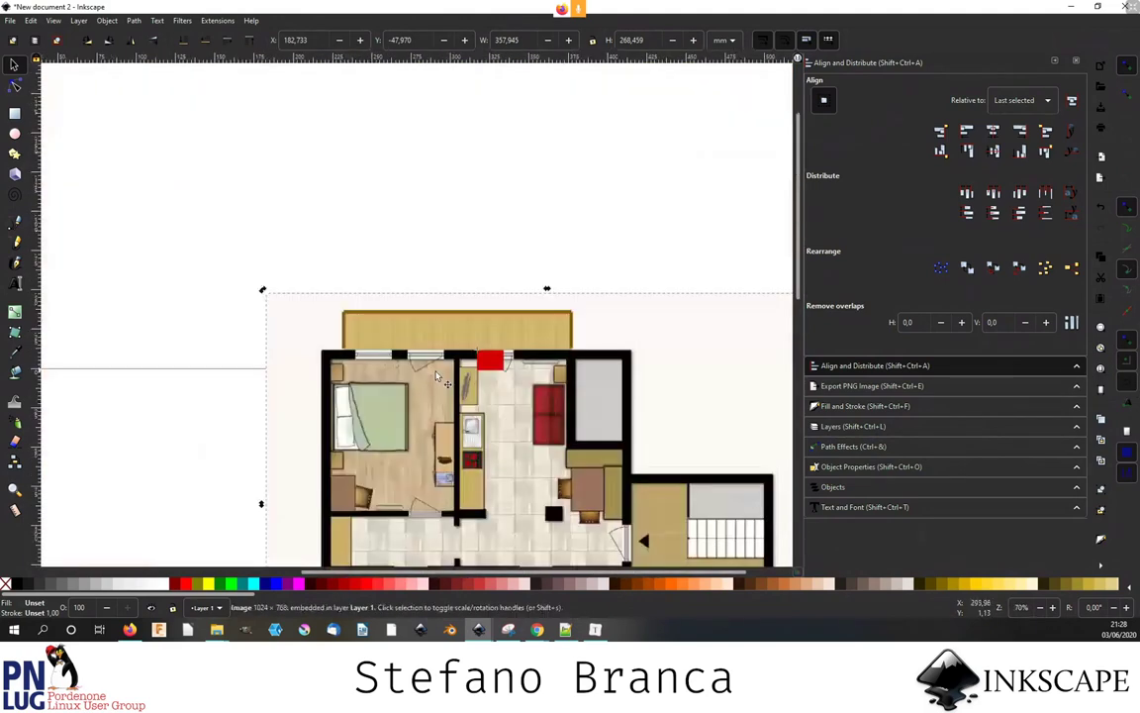
{"action": "left_click", "coordinate": [399, 373]}
{"action": "scroll", "coordinate": [247, 316], "scroll_direction": "down", "scroll_amount": 2}
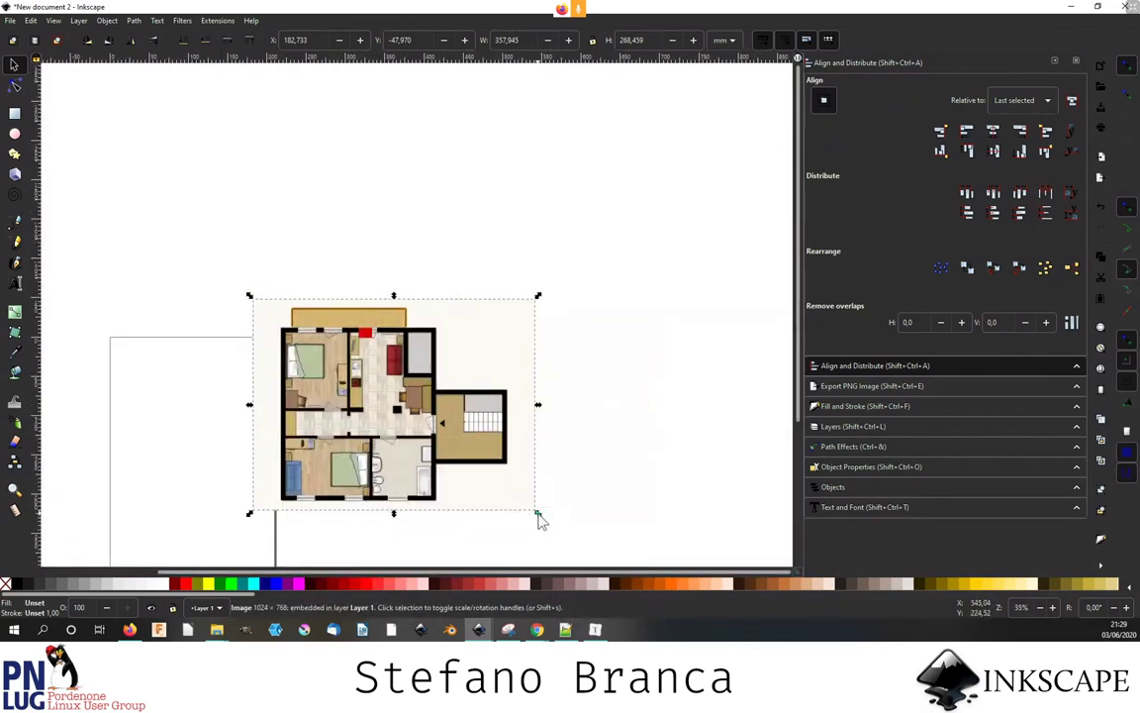
- Shrink the floor-plan image to about 258.8 × 194.1 mm using its corner handles
{"action": "left_click_drag", "start_coordinate": [538, 516], "coordinate": [542, 512]}
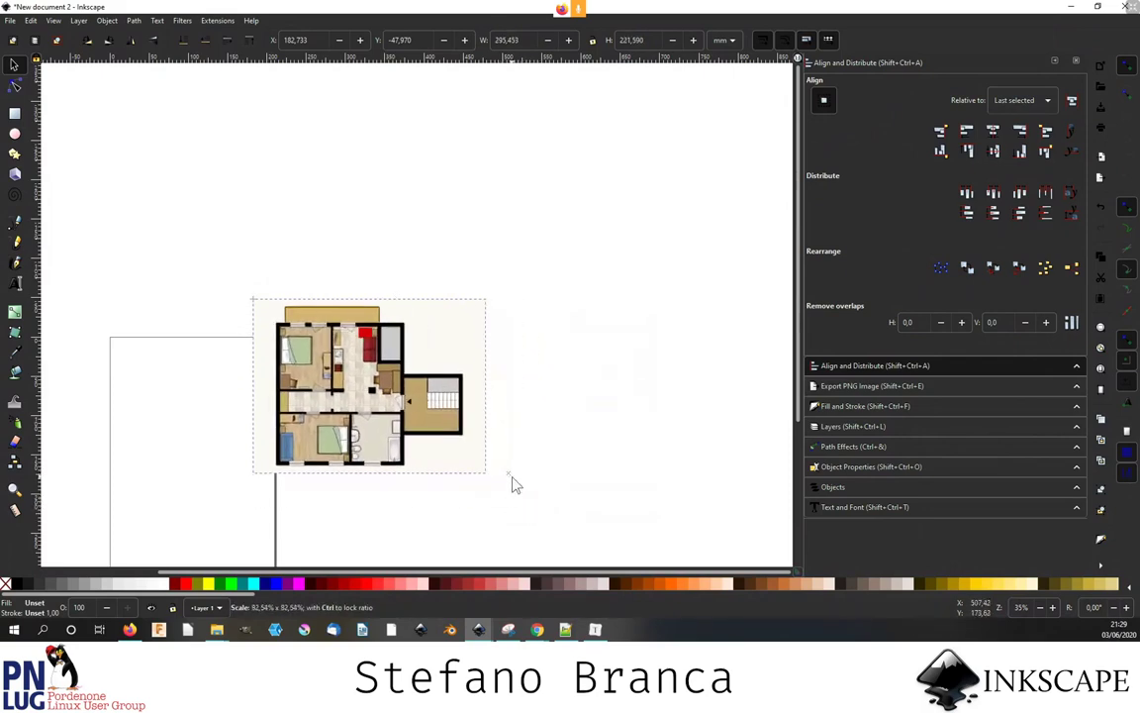
{"action": "left_click_drag", "start_coordinate": [543, 512], "coordinate": [498, 475]}
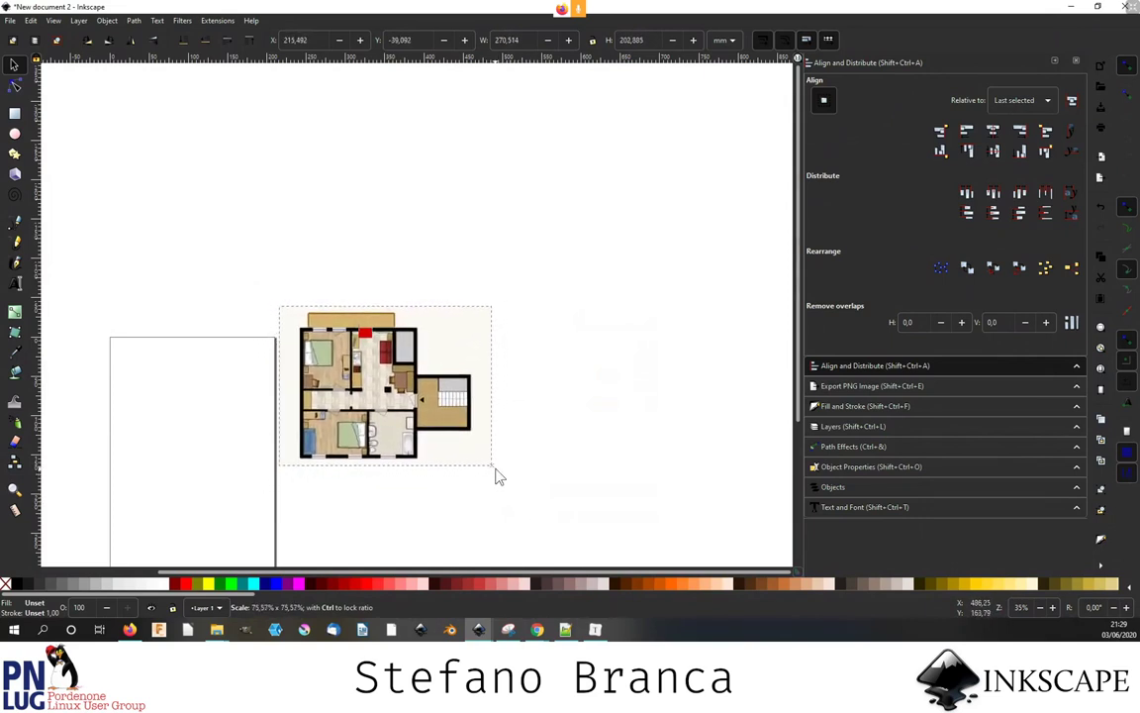
{"action": "scroll", "coordinate": [369, 326], "scroll_direction": "up", "scroll_amount": 3}
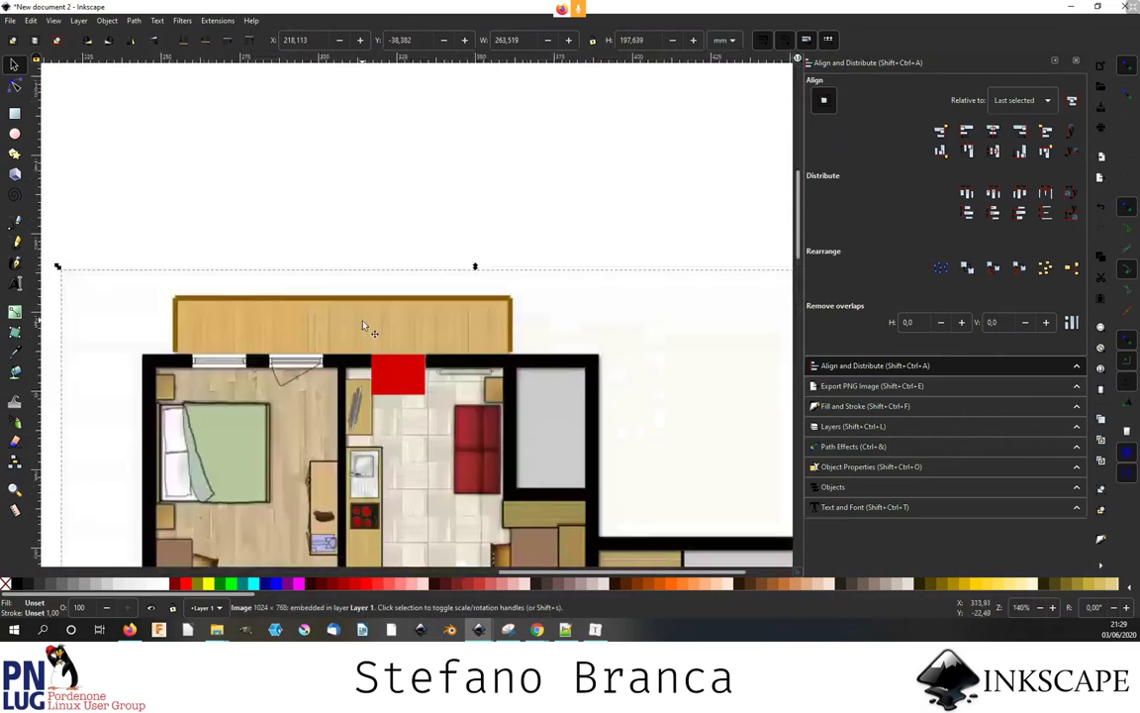
{"action": "scroll", "coordinate": [369, 326], "scroll_direction": "up", "scroll_amount": 1}
{"action": "scroll", "coordinate": [416, 356], "scroll_direction": "up", "scroll_amount": 1}
{"action": "scroll", "coordinate": [415, 356], "scroll_direction": "down", "scroll_amount": 2}
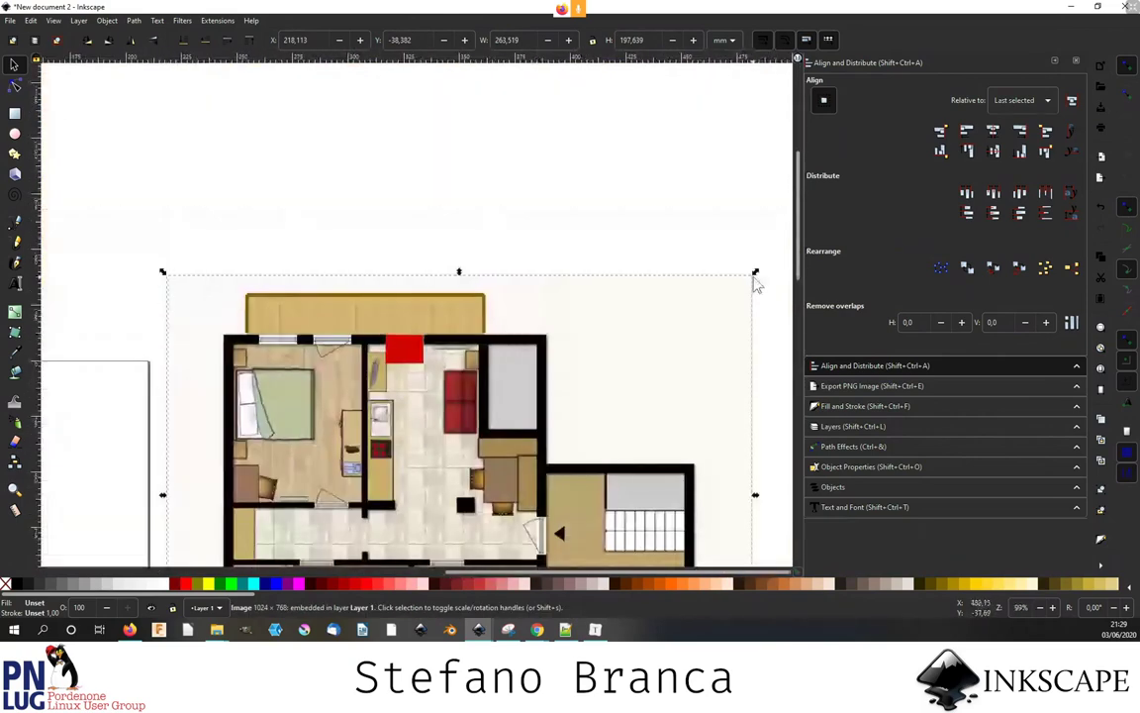
{"action": "left_click_drag", "start_coordinate": [756, 274], "coordinate": [750, 280]}
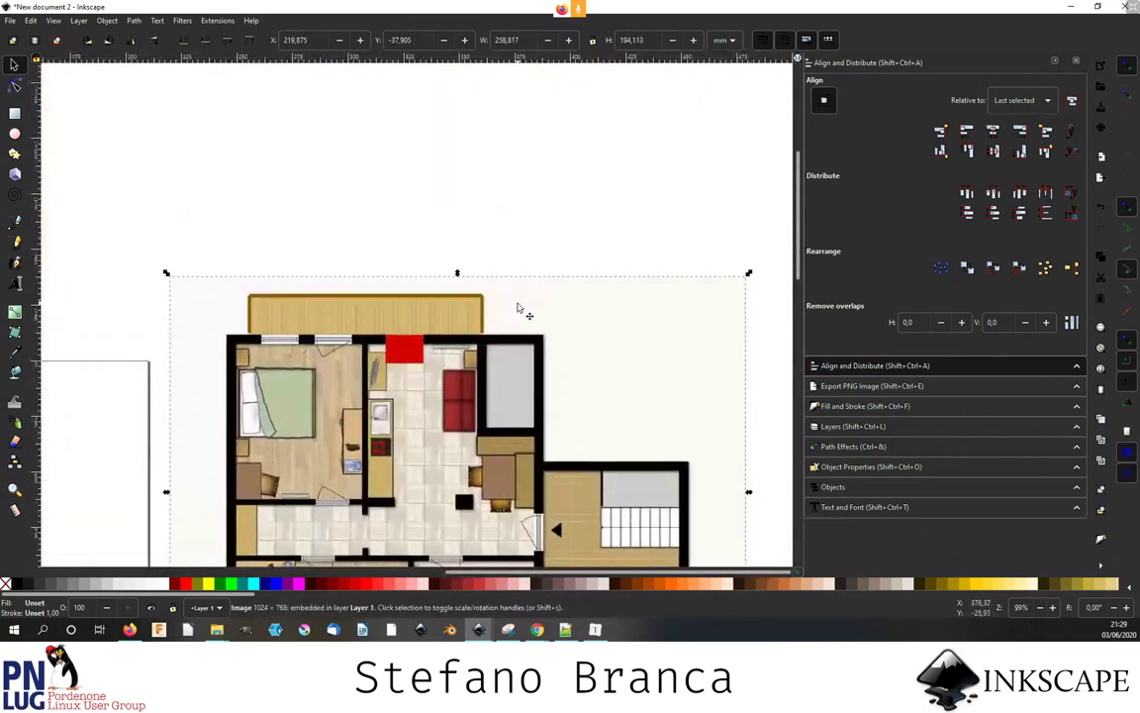
{"action": "left_click", "coordinate": [421, 348]}
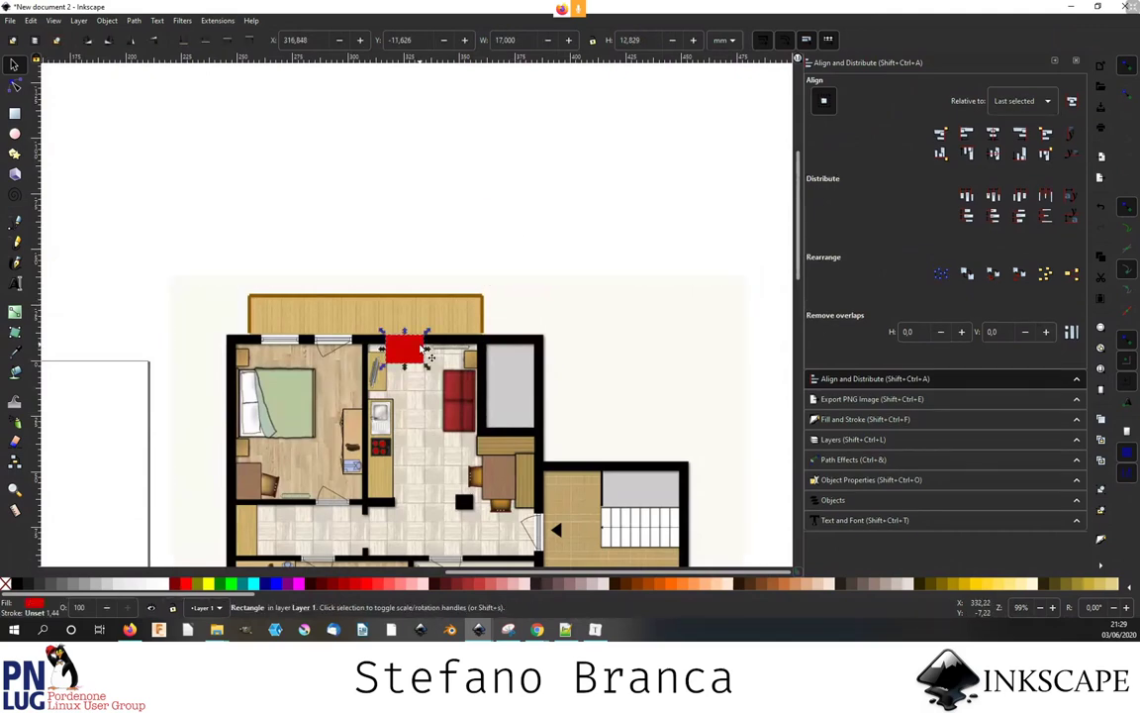
- Delete the red marker rectangle and scroll around to review the scaled plan
{"action": "key", "text": "Delete"}
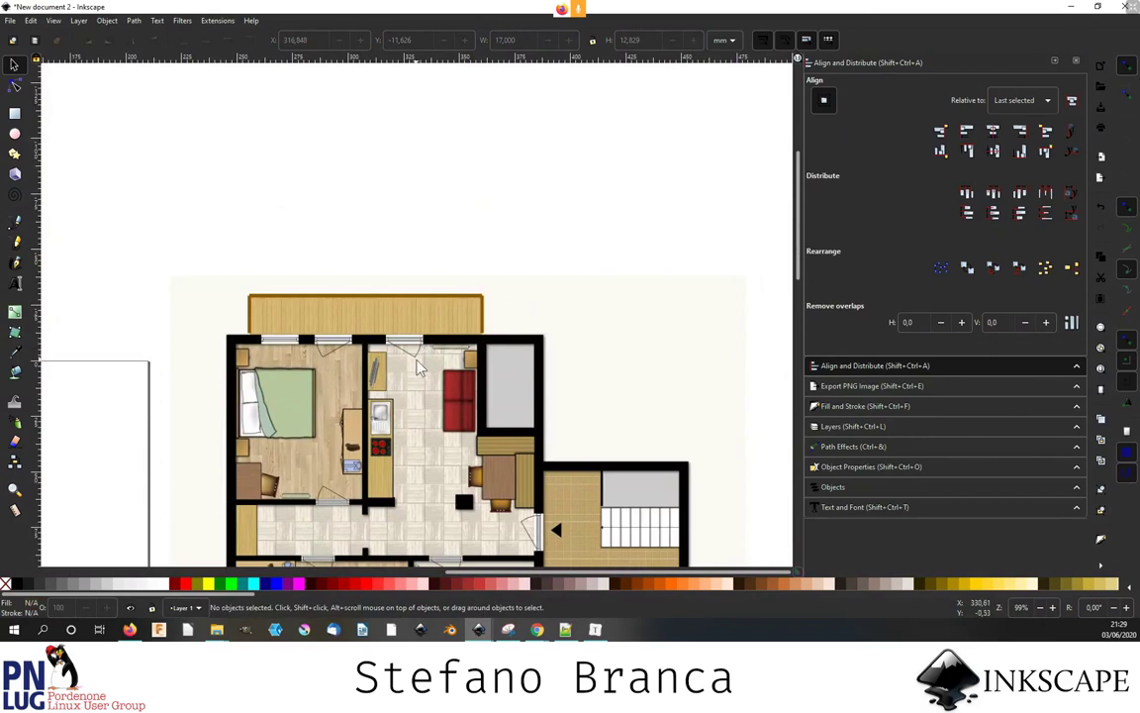
{"action": "scroll", "coordinate": [417, 368], "scroll_direction": "down", "scroll_amount": 3}
{"action": "scroll", "coordinate": [418, 368], "scroll_direction": "up", "scroll_amount": 2}
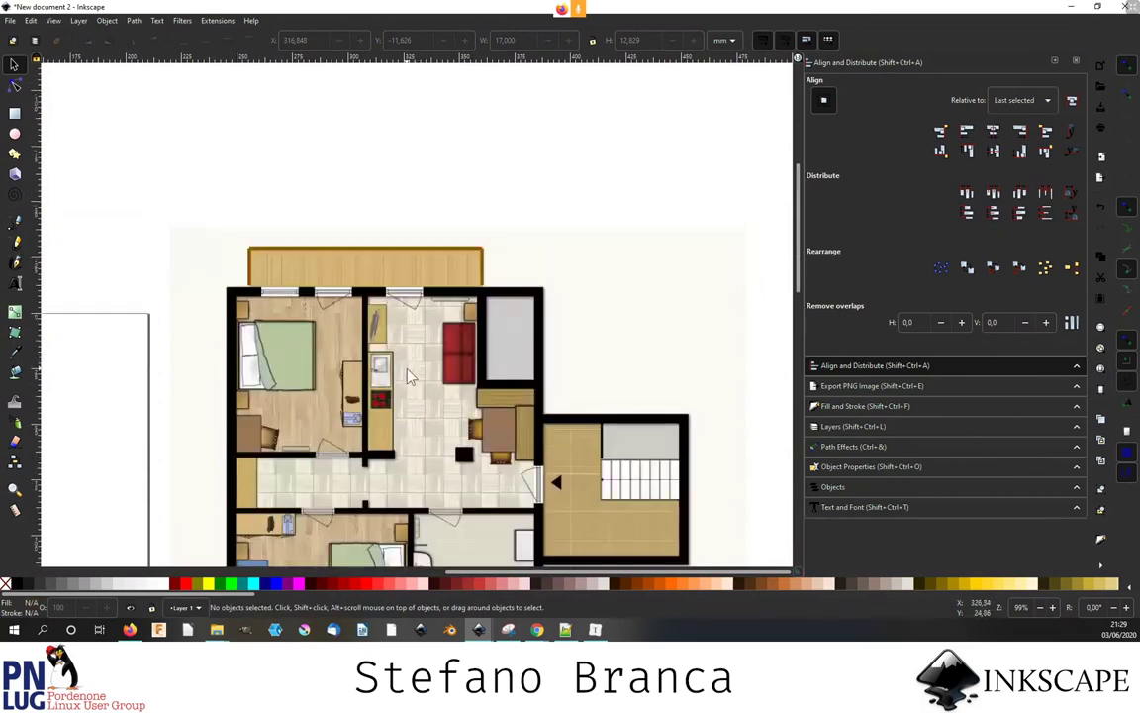
{"action": "scroll", "coordinate": [416, 366], "scroll_direction": "down", "scroll_amount": 3}
{"action": "scroll", "coordinate": [447, 364], "scroll_direction": "down", "scroll_amount": 1}
{"action": "scroll", "coordinate": [444, 366], "scroll_direction": "up", "scroll_amount": 2}
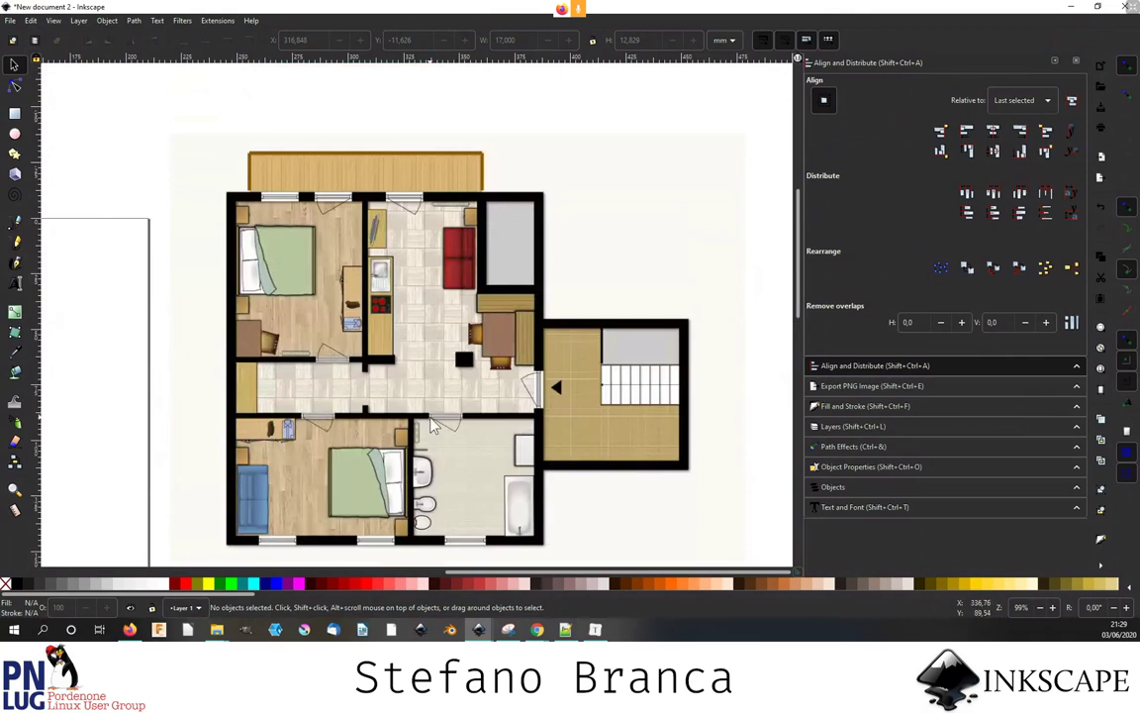
{"action": "scroll", "coordinate": [431, 423], "scroll_direction": "down", "scroll_amount": 1}
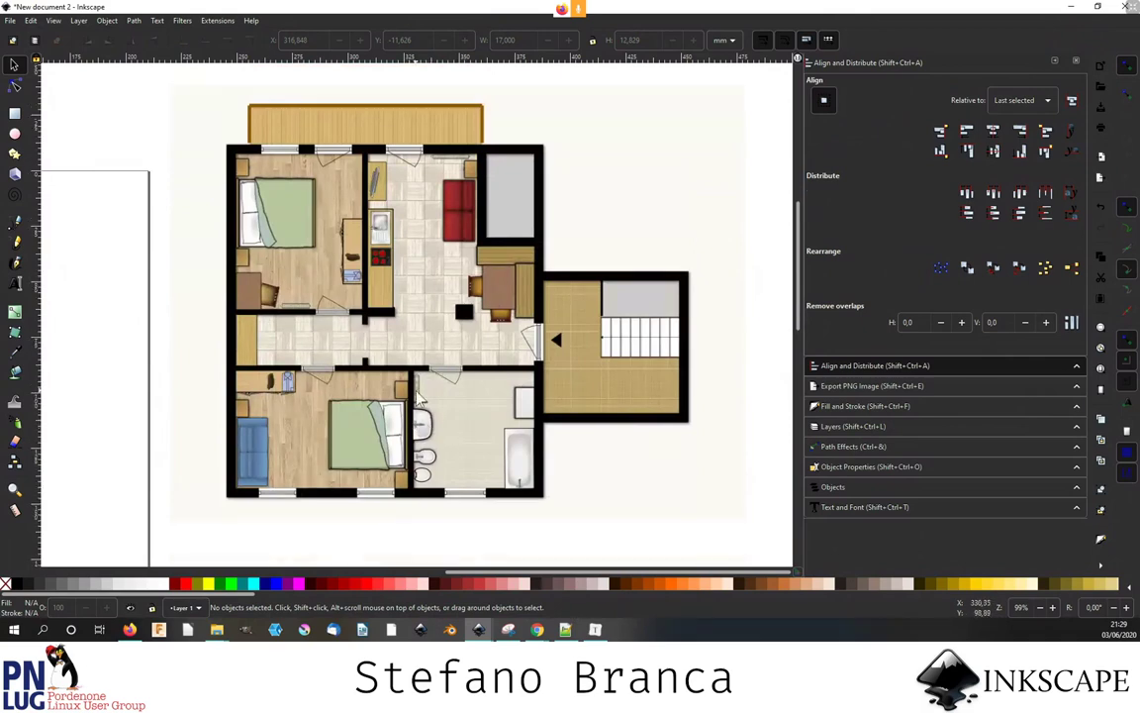
{"action": "scroll", "coordinate": [361, 318], "scroll_direction": "down", "scroll_amount": 1}
{"action": "scroll", "coordinate": [355, 308], "scroll_direction": "down", "scroll_amount": 1}
{"action": "scroll", "coordinate": [355, 309], "scroll_direction": "down", "scroll_amount": 1}
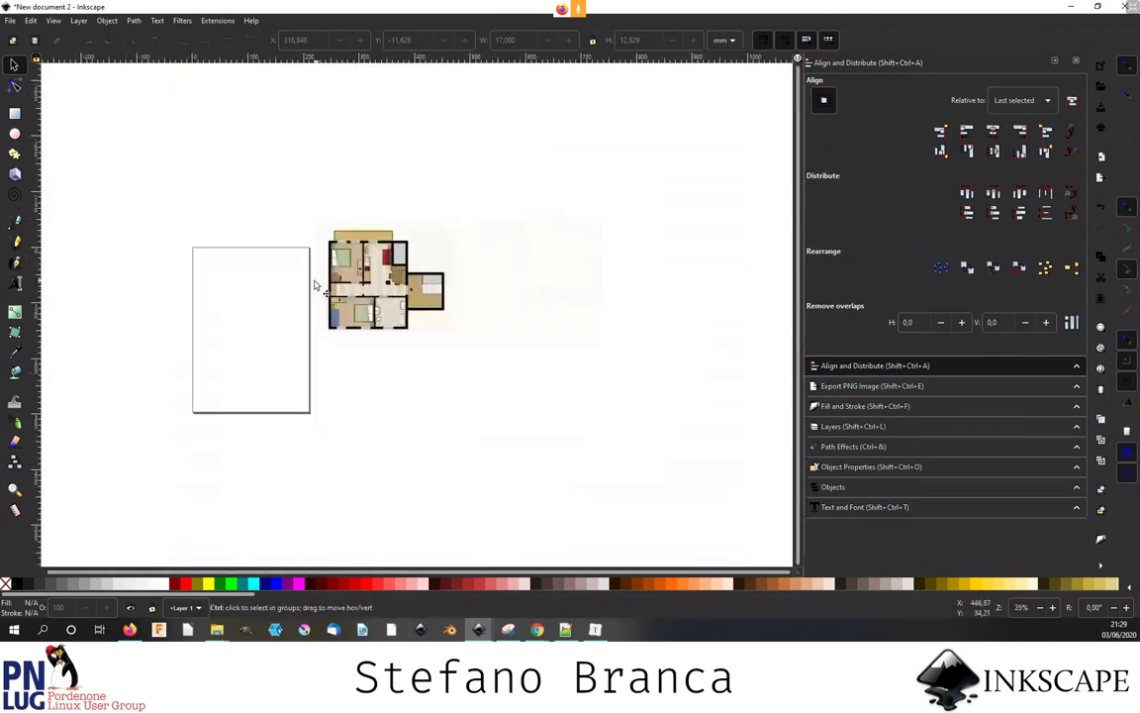
{"action": "scroll", "coordinate": [356, 326], "scroll_direction": "up", "scroll_amount": 1}
{"action": "scroll", "coordinate": [435, 302], "scroll_direction": "up", "scroll_amount": 1}
{"action": "scroll", "coordinate": [436, 287], "scroll_direction": "up", "scroll_amount": 1}
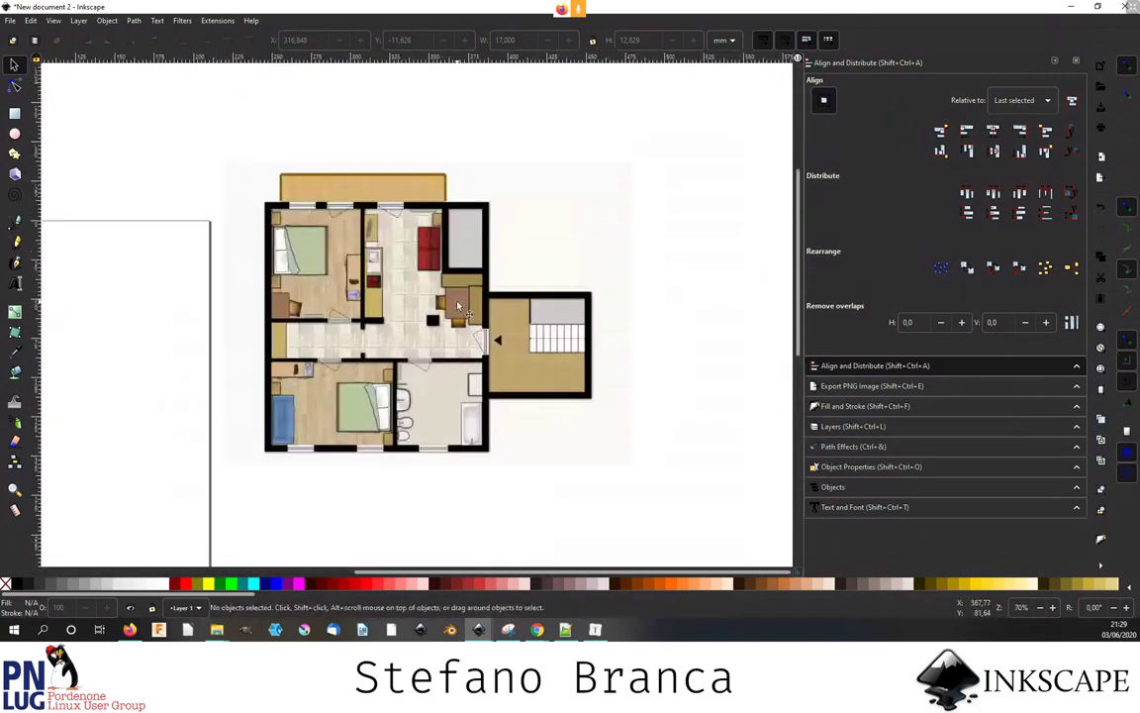
{"action": "scroll", "coordinate": [411, 270], "scroll_direction": "up", "scroll_amount": 1}
{"action": "scroll", "coordinate": [374, 307], "scroll_direction": "up", "scroll_amount": 1}
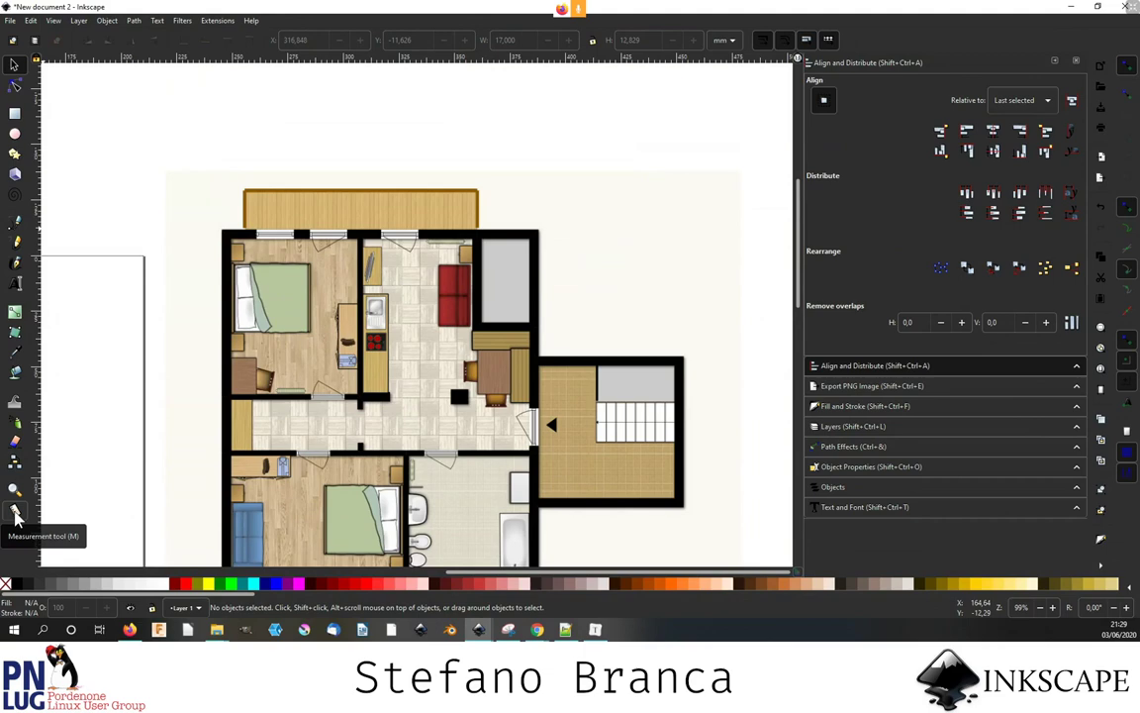
- Measure the plan's top wall at 75.4072 mm with the Measurement tool
{"action": "left_click", "coordinate": [15, 510]}
{"action": "scroll", "coordinate": [368, 237], "scroll_direction": "up", "scroll_amount": 1}
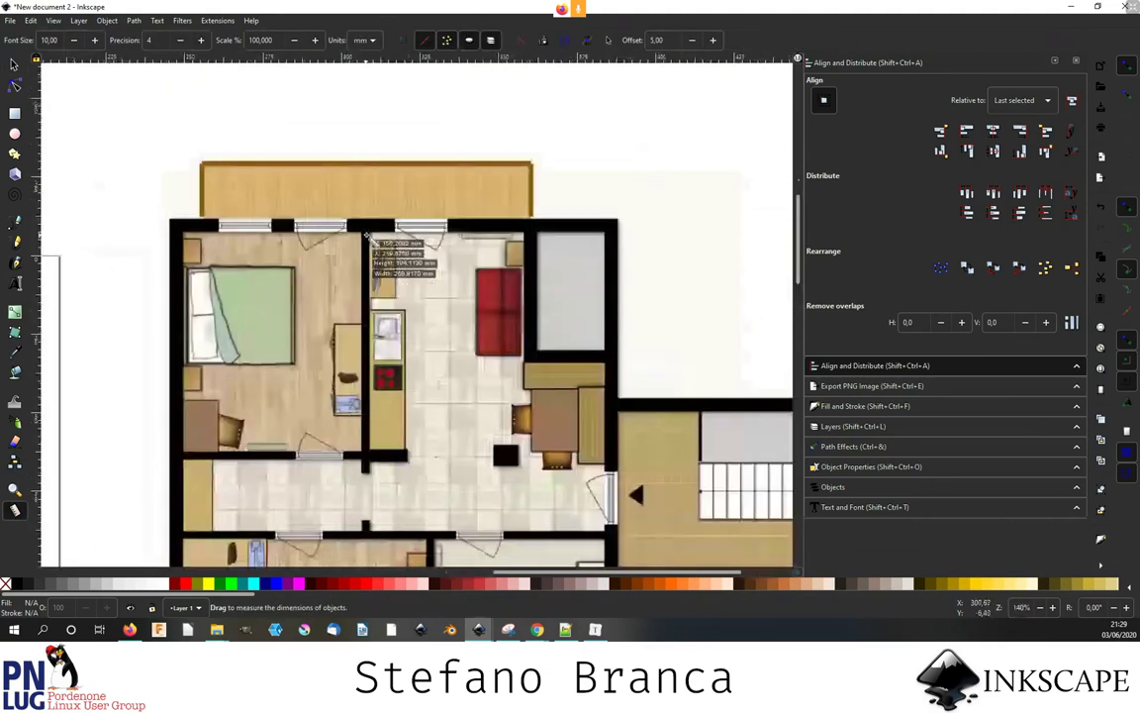
{"action": "left_click_drag", "start_coordinate": [368, 238], "coordinate": [605, 238]}
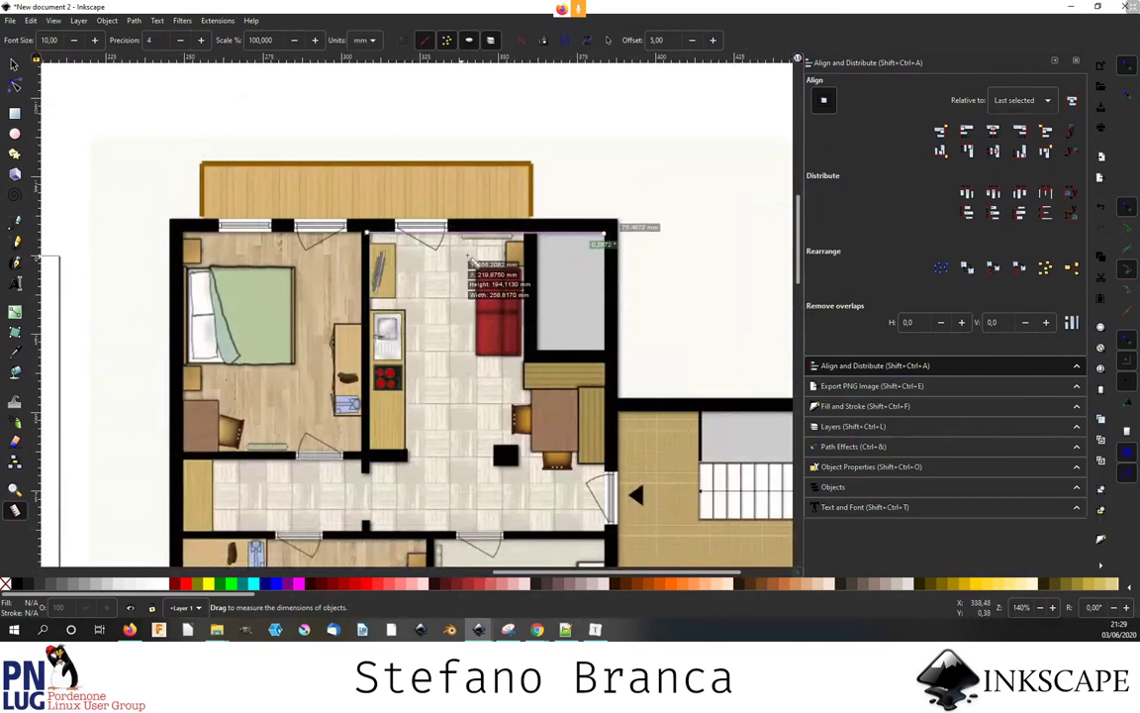
{"action": "scroll", "coordinate": [575, 242], "scroll_direction": "up", "scroll_amount": 1}
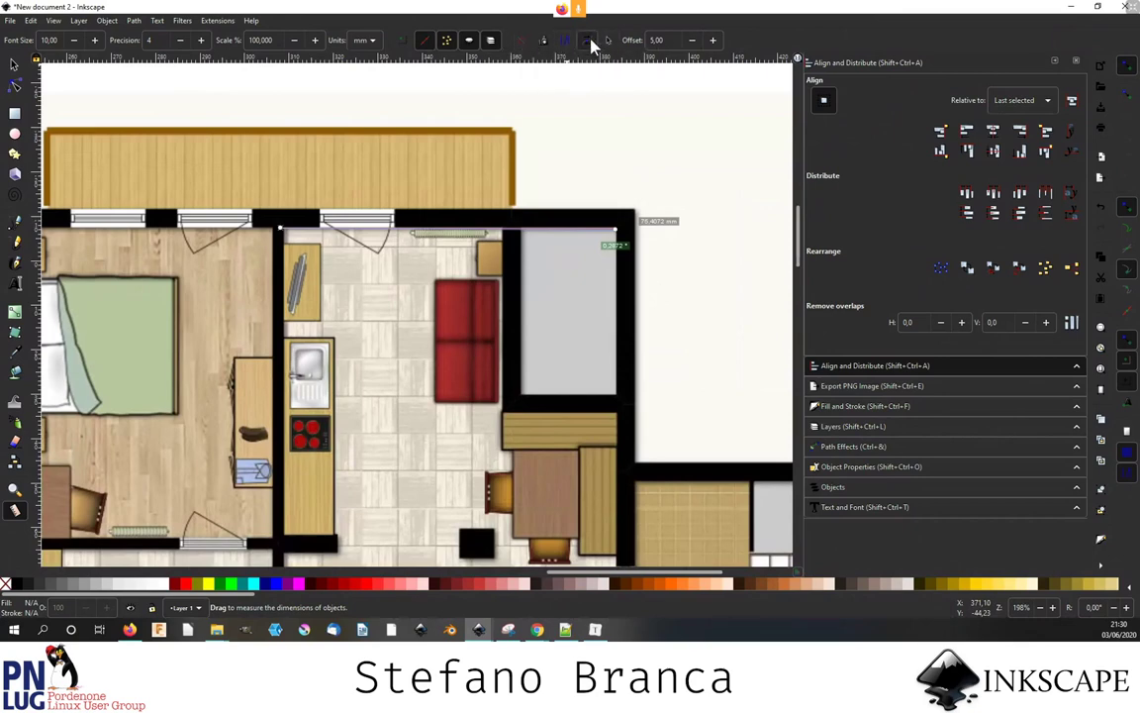
{"action": "scroll", "coordinate": [638, 246], "scroll_direction": "up", "scroll_amount": 2}
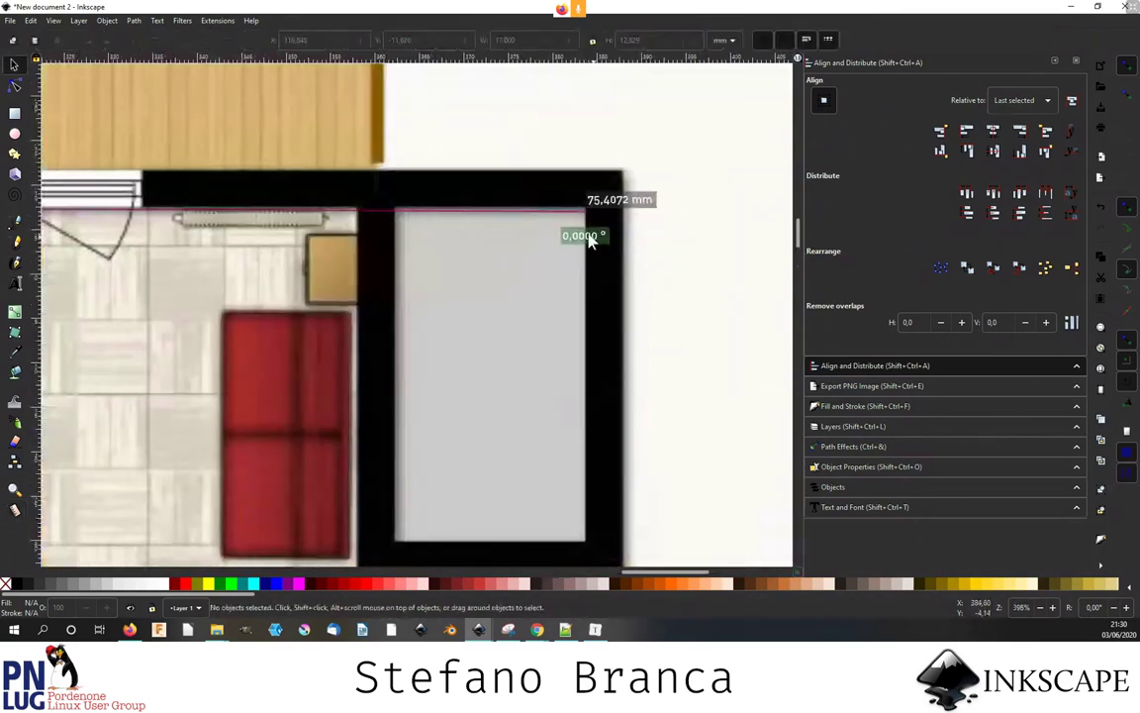
- Move the dimension line above the top wall and colour its label pink
{"action": "key", "text": "s"}
{"action": "left_click", "coordinate": [607, 205]}
{"action": "left_click_drag", "start_coordinate": [608, 205], "coordinate": [673, 129]}
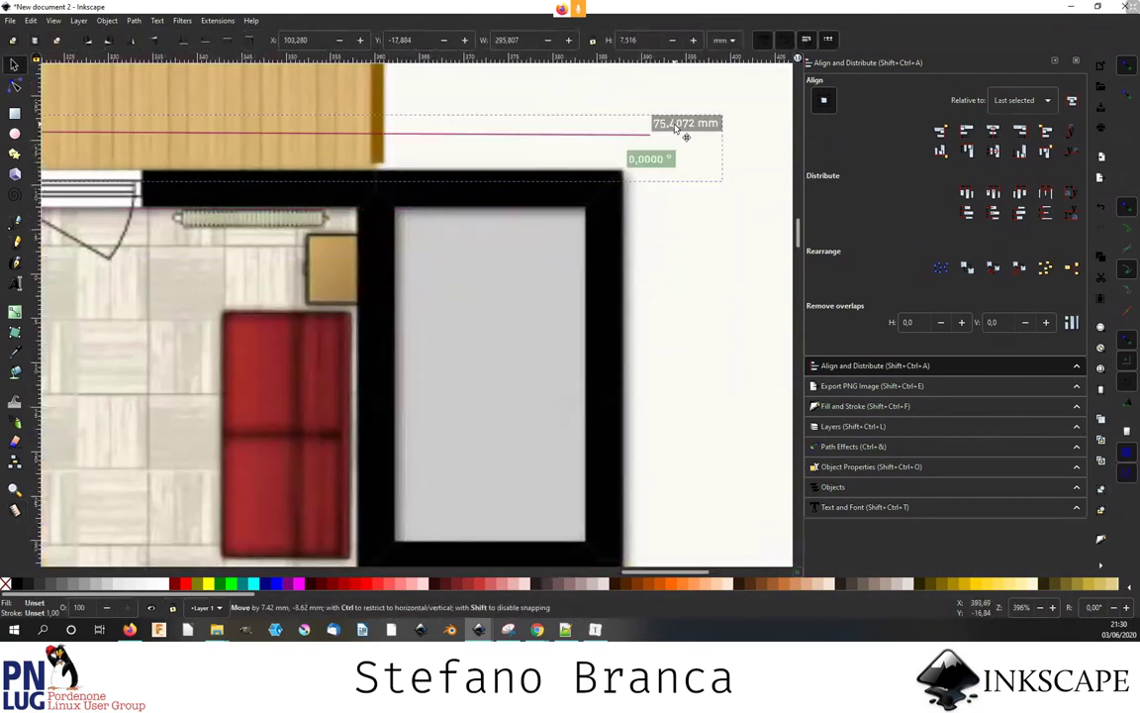
{"action": "scroll", "coordinate": [645, 164], "scroll_direction": "down", "scroll_amount": 2}
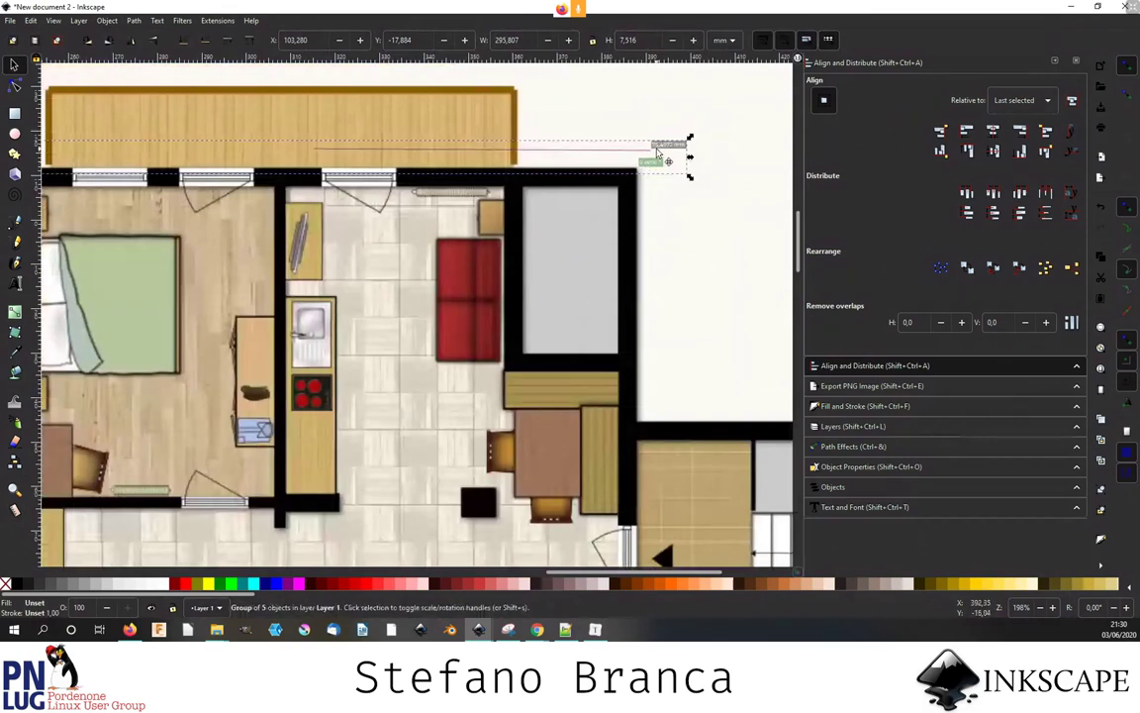
{"action": "left_click", "coordinate": [661, 149], "text": "ctrl"}
{"action": "scroll", "coordinate": [661, 149], "scroll_direction": "up", "scroll_amount": 2}
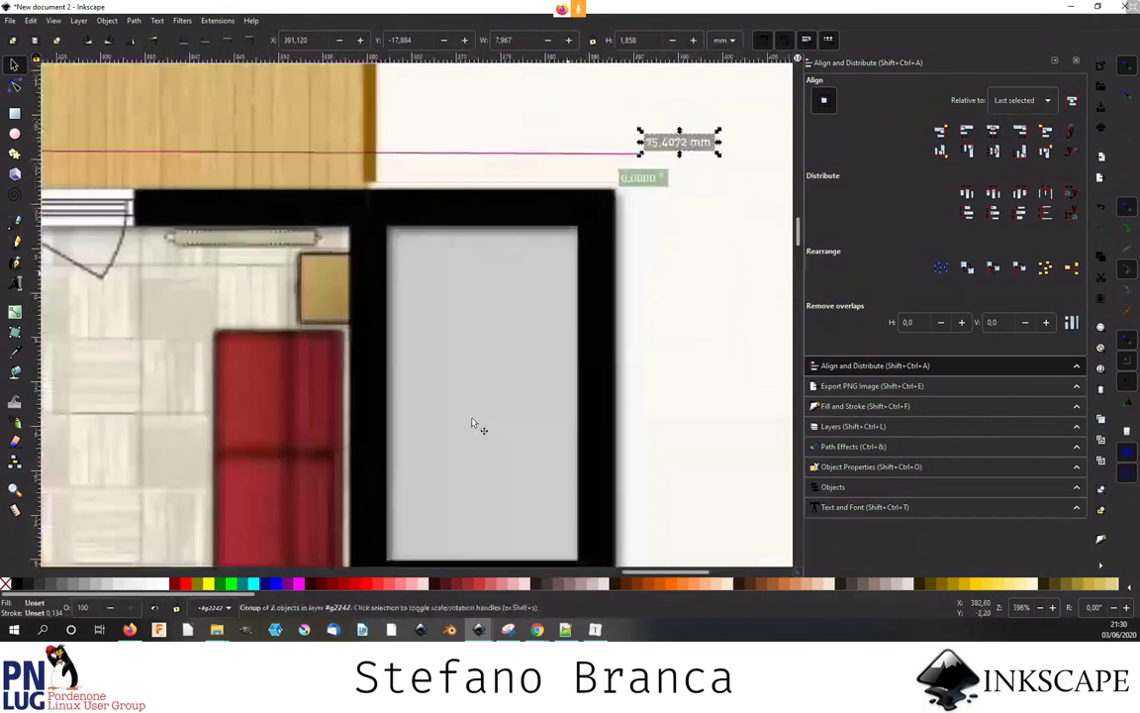
{"action": "left_click", "coordinate": [458, 582]}
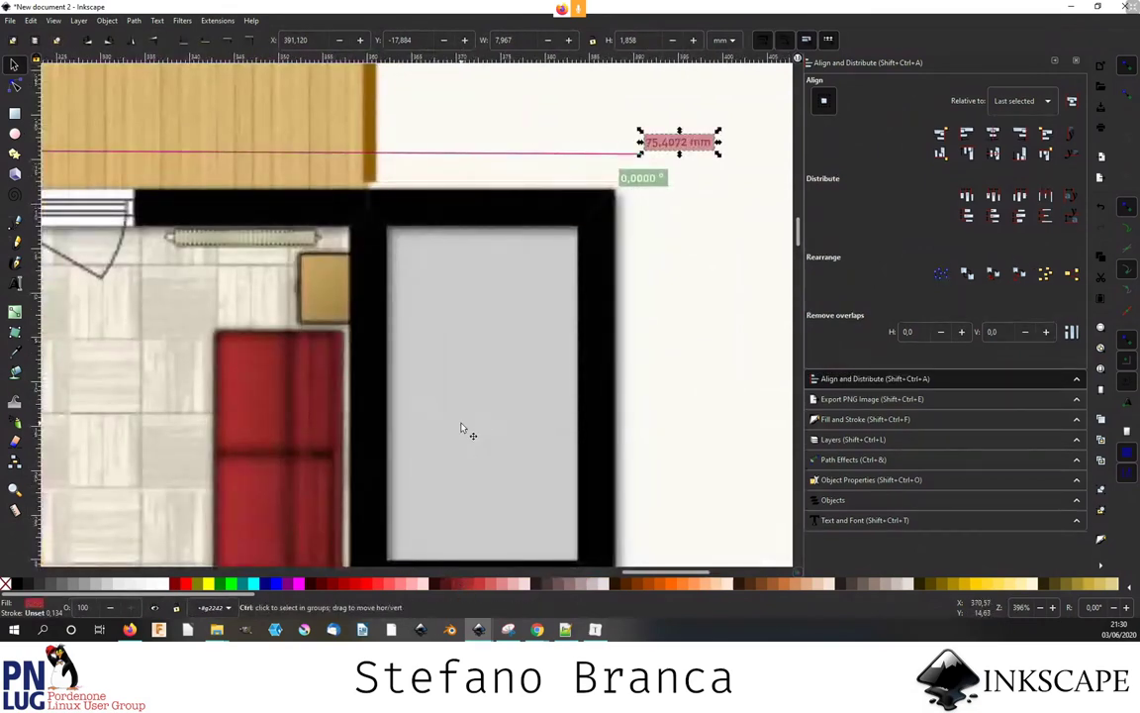
{"action": "scroll", "coordinate": [466, 431], "scroll_direction": "down", "scroll_amount": 2}
{"action": "left_click", "coordinate": [561, 346]}
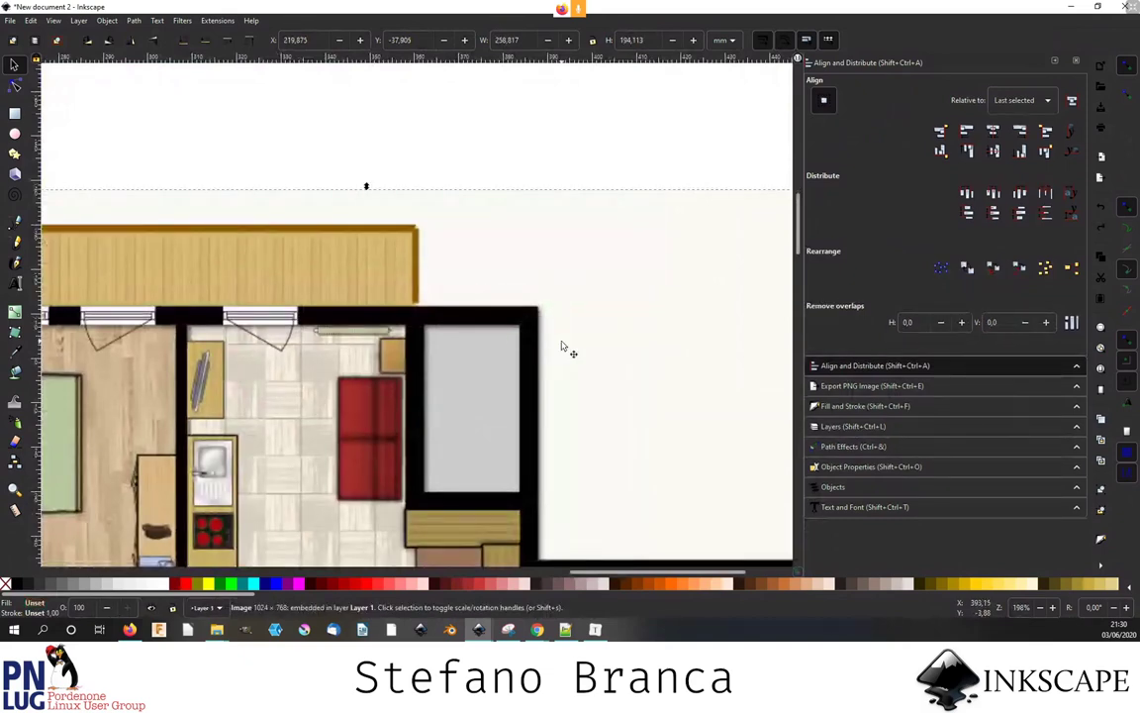
- Trace a Bezier path from the room's top-right corner to the lower kitchen wall
{"action": "scroll", "coordinate": [561, 347], "scroll_direction": "down", "scroll_amount": 2}
{"action": "scroll", "coordinate": [505, 356], "scroll_direction": "up", "scroll_amount": 1}
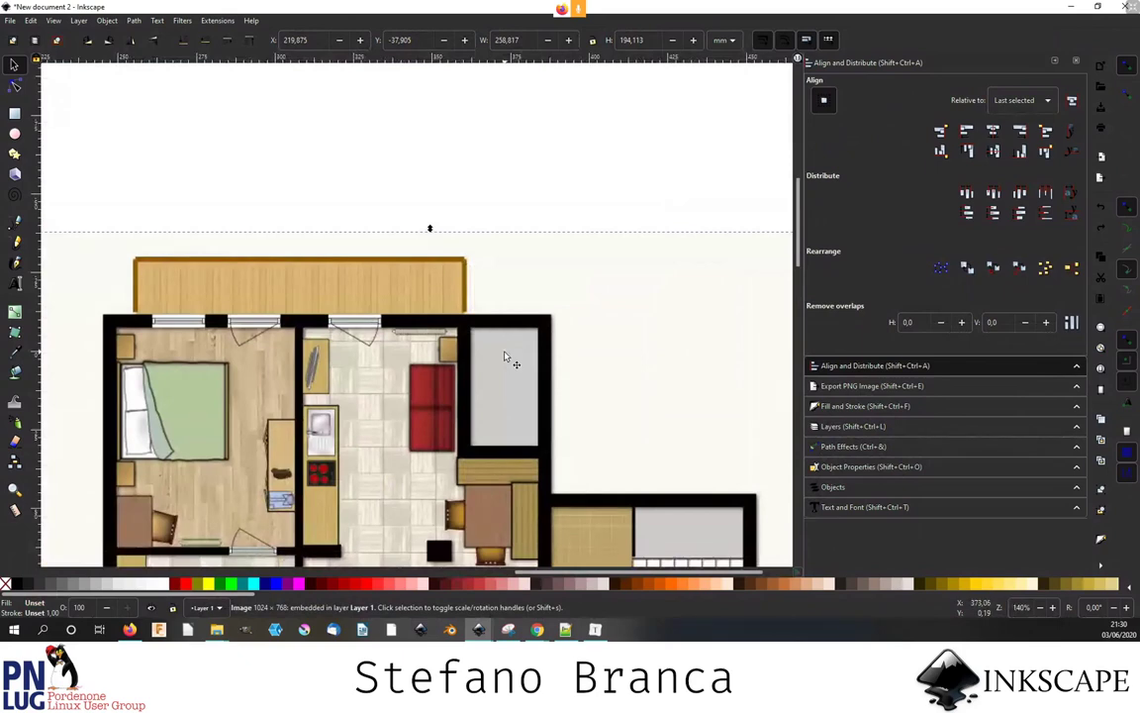
{"action": "left_click", "coordinate": [16, 219]}
{"action": "scroll", "coordinate": [348, 341], "scroll_direction": "up", "scroll_amount": 1}
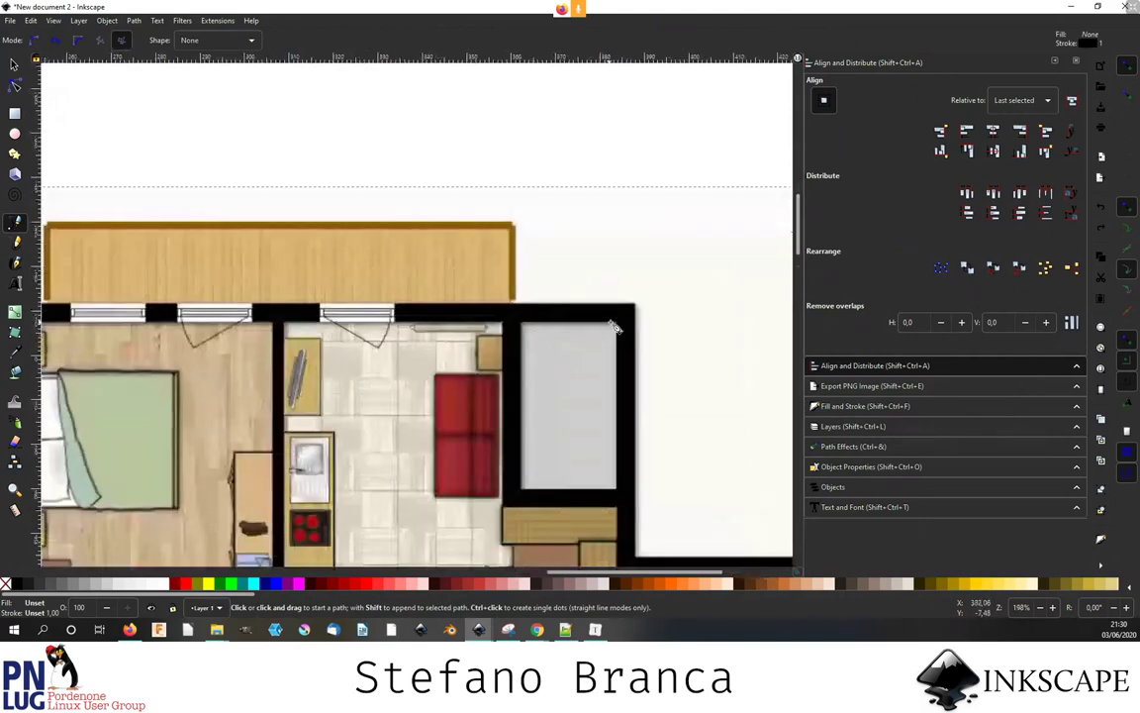
{"action": "left_click", "coordinate": [603, 327]}
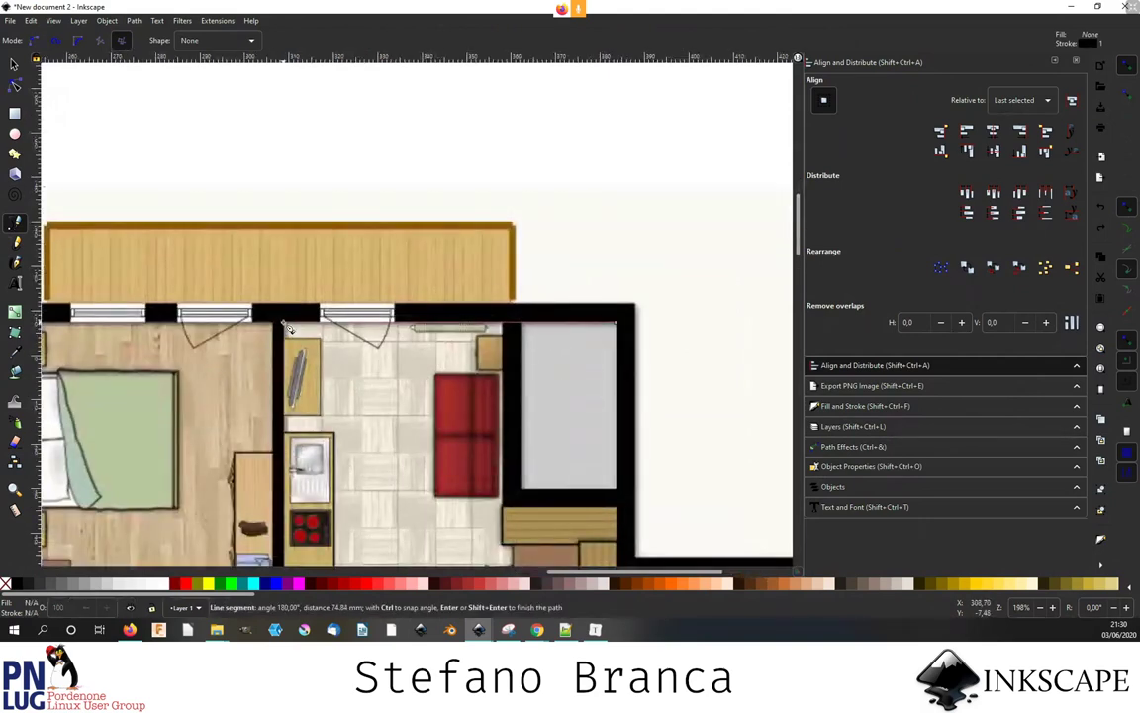
{"action": "scroll", "coordinate": [287, 444], "scroll_direction": "down", "scroll_amount": 5}
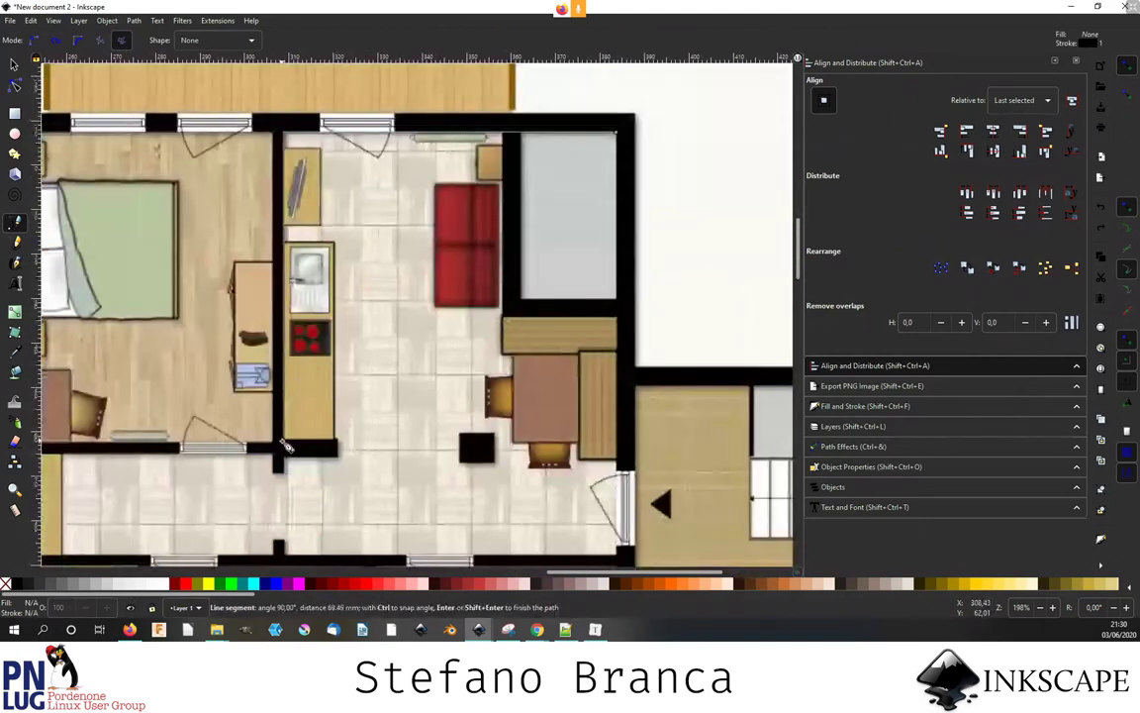
{"action": "left_click", "coordinate": [287, 444]}
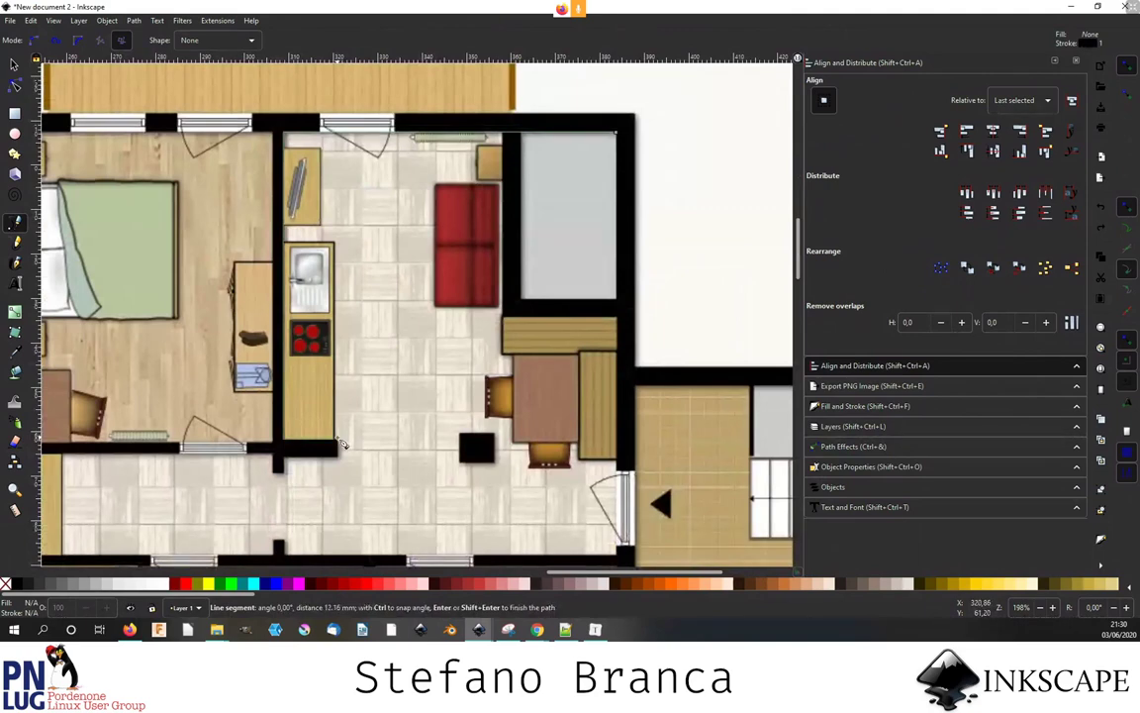
{"action": "key", "text": "Return"}
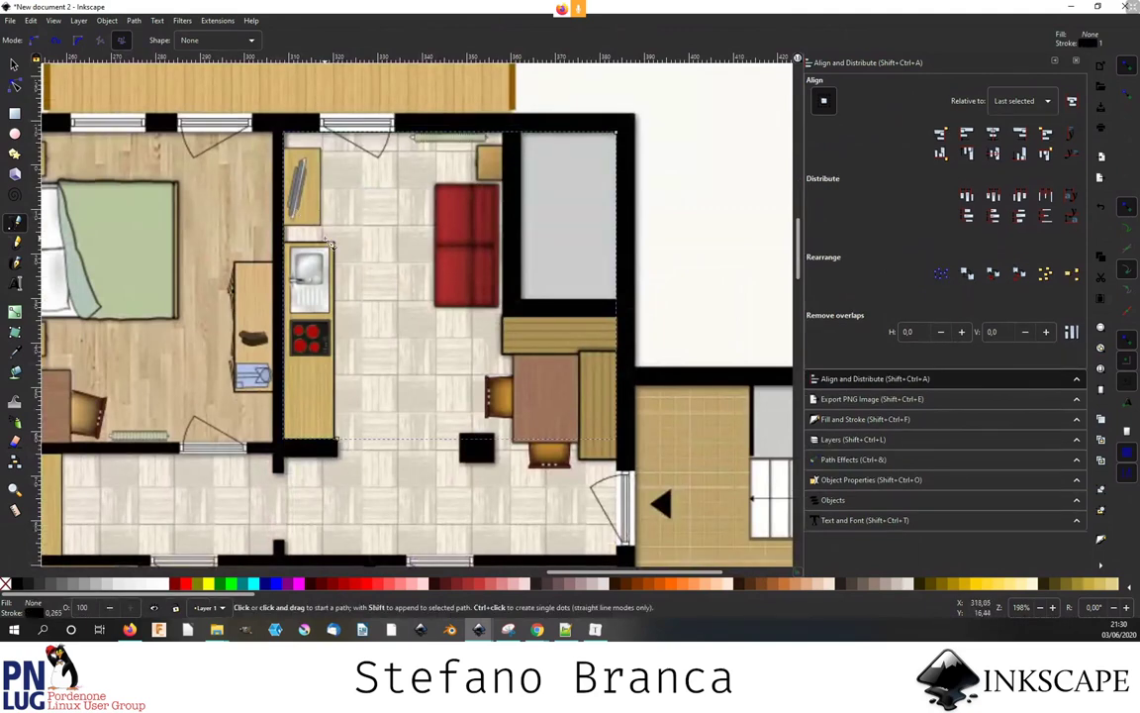
{"action": "scroll", "coordinate": [332, 246], "scroll_direction": "down", "scroll_amount": 2}
- Fade the floor-plan image to 35.6% opacity in Fill and Stroke
{"action": "key", "text": "s"}
{"action": "left_click", "coordinate": [332, 247]}
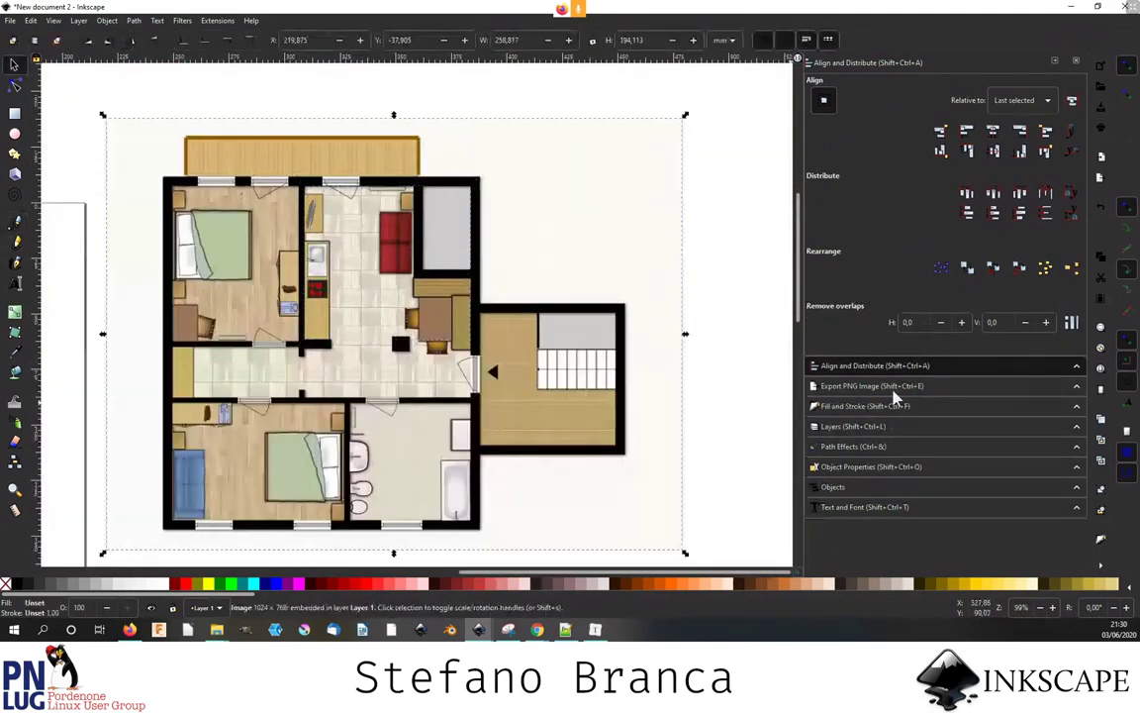
{"action": "left_click", "coordinate": [871, 399]}
{"action": "left_click", "coordinate": [866, 406]}
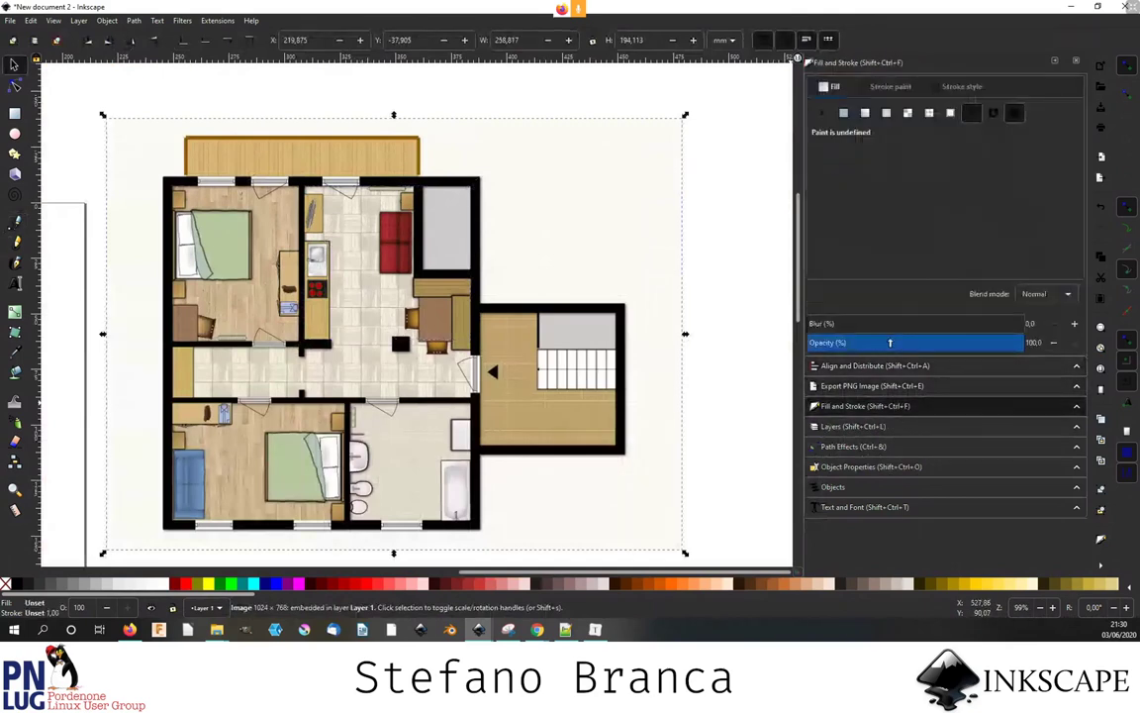
{"action": "left_click", "coordinate": [884, 343]}
{"action": "key", "text": "Escape"}
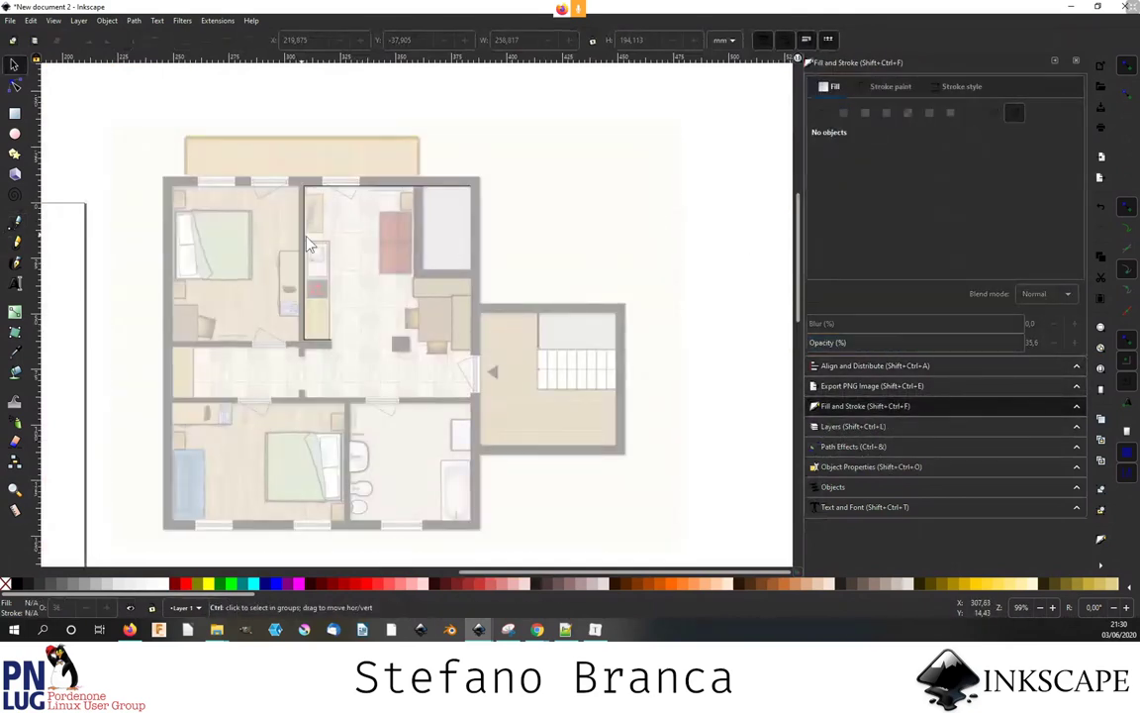
- Select the traced room outline and show its Path Effects panel
{"action": "scroll", "coordinate": [337, 335], "scroll_direction": "up", "scroll_amount": 1}
{"action": "scroll", "coordinate": [342, 336], "scroll_direction": "down", "scroll_amount": 2}
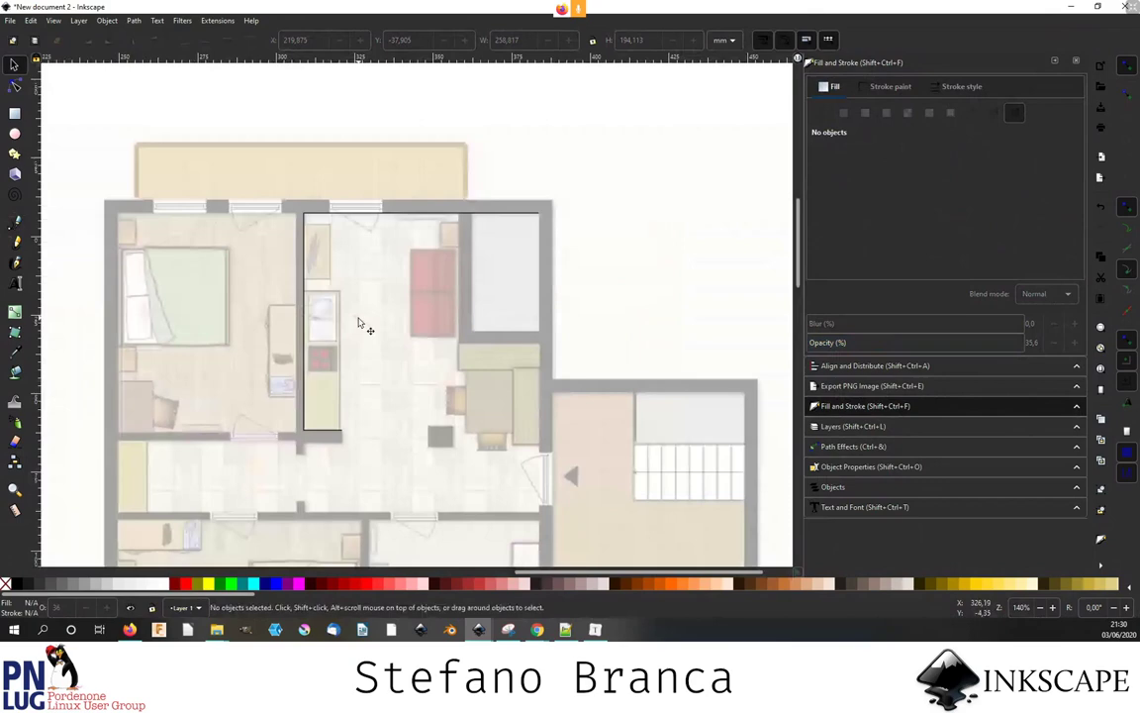
{"action": "left_click", "coordinate": [326, 432]}
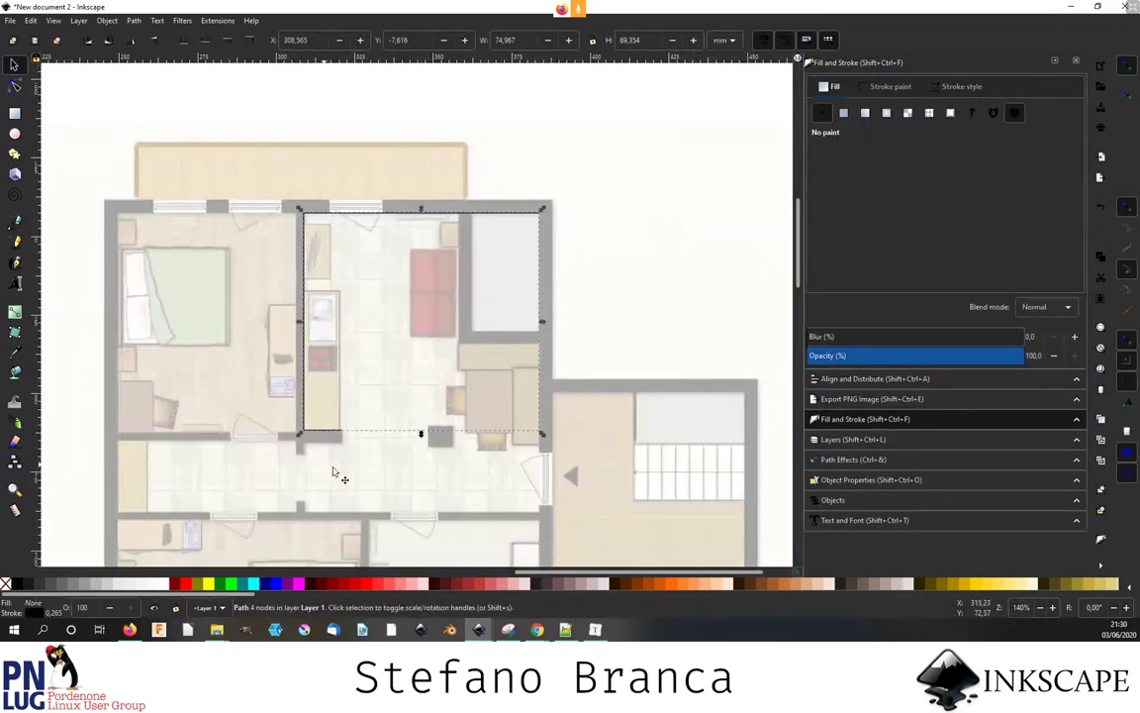
{"action": "left_click", "coordinate": [132, 21]}
{"action": "left_click", "coordinate": [183, 280]}
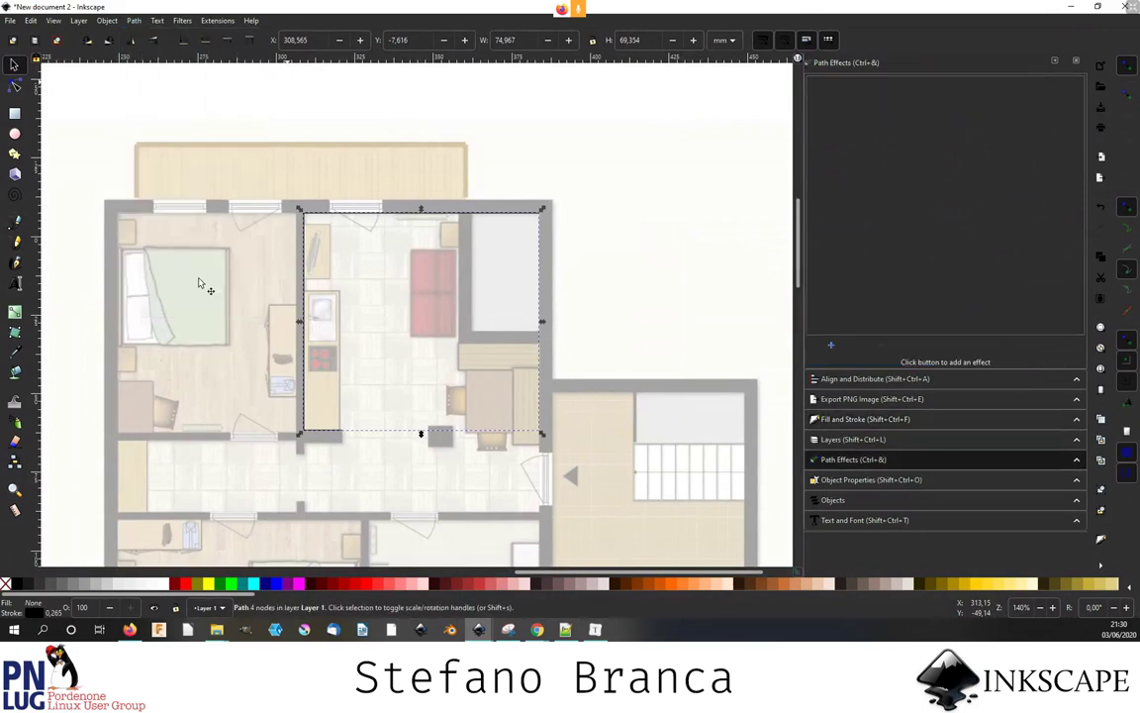
- Browse the Live Path Effects Selector in grid, list and large-icon views
{"action": "left_click", "coordinate": [831, 344]}
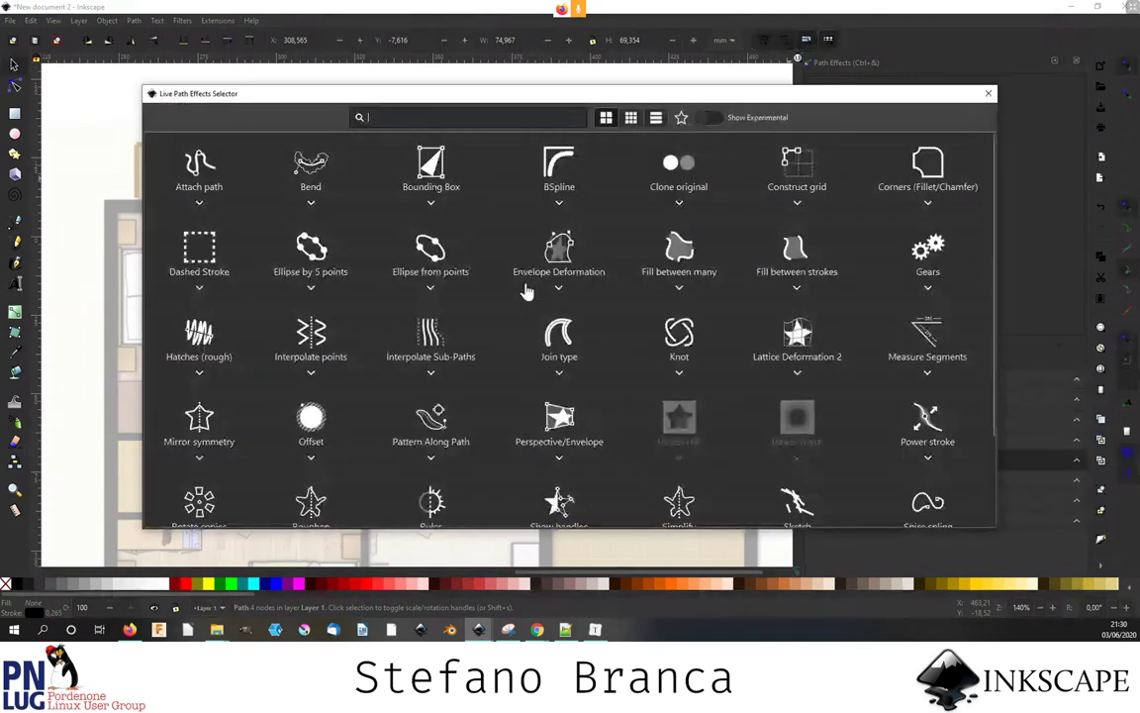
{"action": "scroll", "coordinate": [527, 291], "scroll_direction": "down", "scroll_amount": 1}
{"action": "scroll", "coordinate": [527, 291], "scroll_direction": "down", "scroll_amount": 2}
{"action": "scroll", "coordinate": [575, 330], "scroll_direction": "up", "scroll_amount": 2}
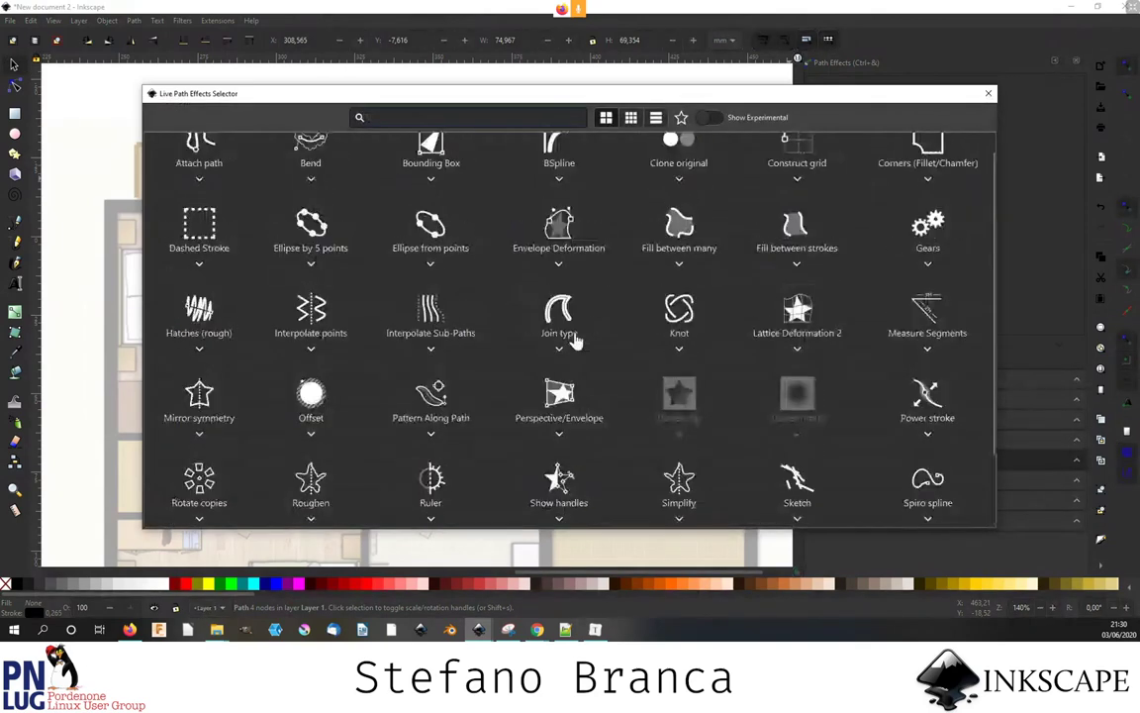
{"action": "scroll", "coordinate": [583, 340], "scroll_direction": "up", "scroll_amount": 1}
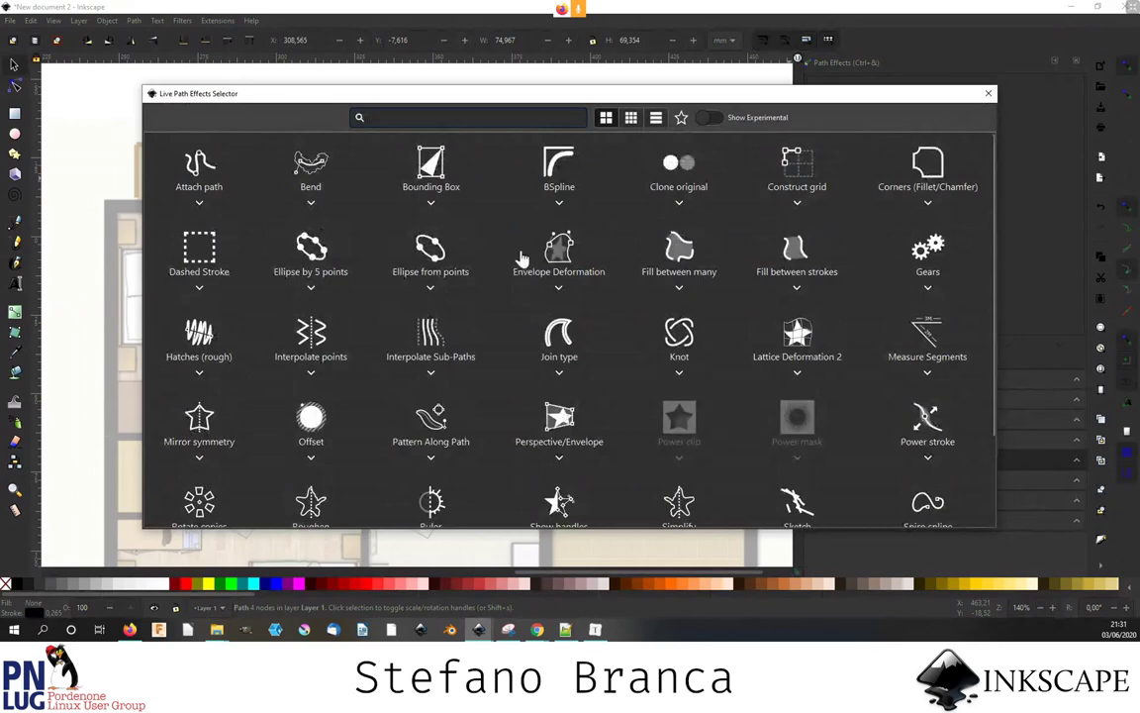
{"action": "left_click", "coordinate": [631, 120]}
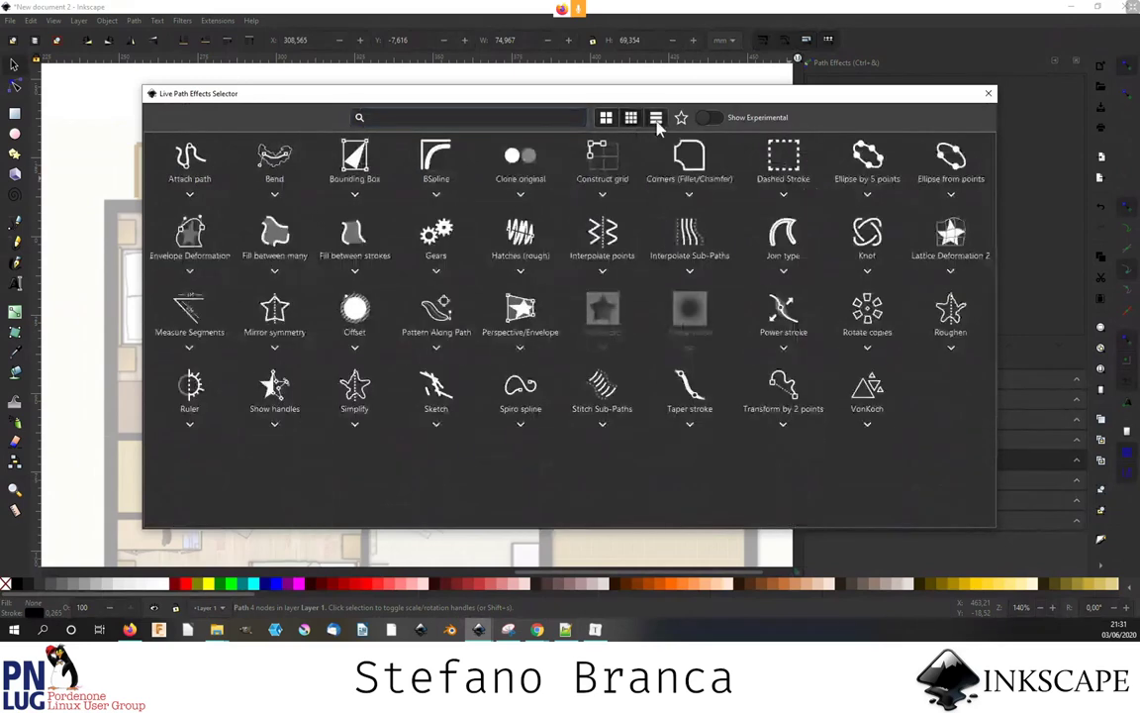
{"action": "left_click", "coordinate": [655, 117]}
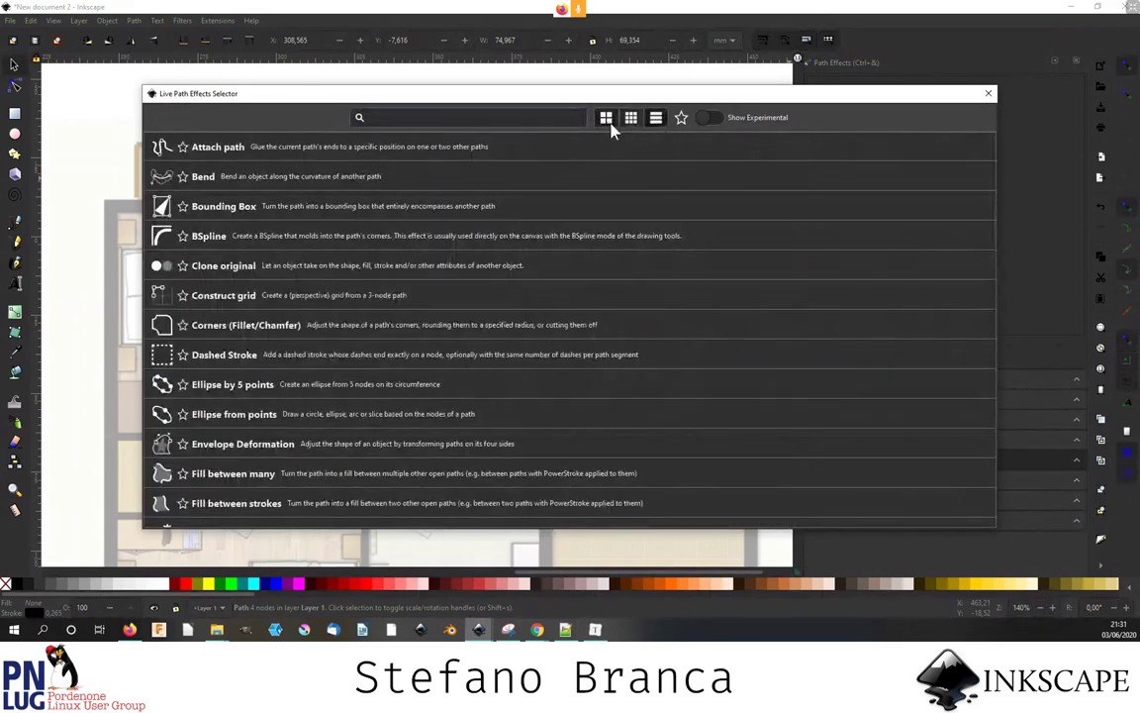
{"action": "left_click", "coordinate": [605, 119]}
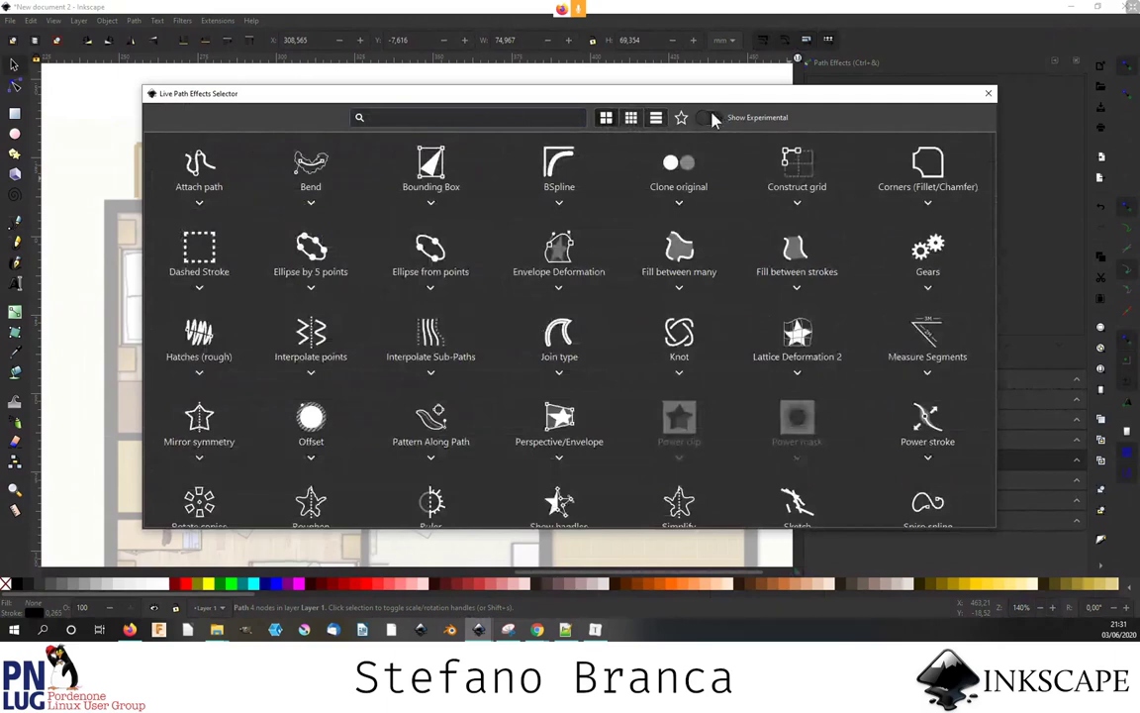
- Toggle experimental effects off again and apply Measure Segments to the room outline
{"action": "left_click", "coordinate": [705, 118]}
{"action": "scroll", "coordinate": [678, 220], "scroll_direction": "down", "scroll_amount": 2}
{"action": "scroll", "coordinate": [678, 219], "scroll_direction": "down", "scroll_amount": 2}
{"action": "scroll", "coordinate": [678, 219], "scroll_direction": "up", "scroll_amount": 2}
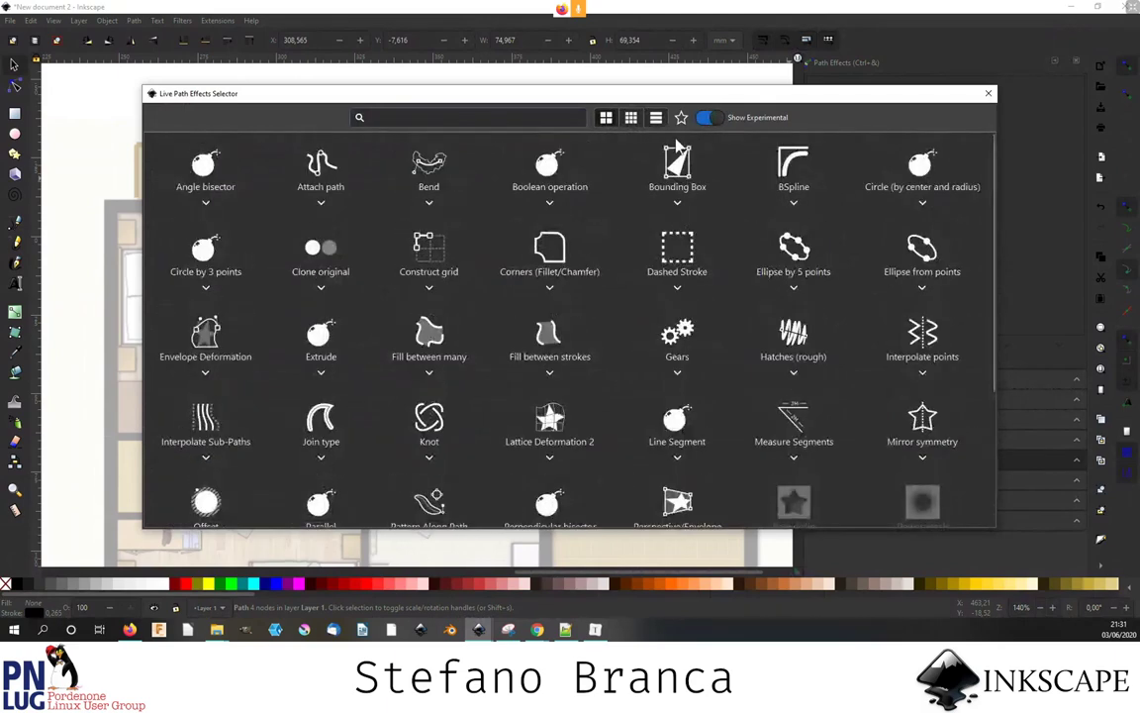
{"action": "left_click", "coordinate": [704, 119]}
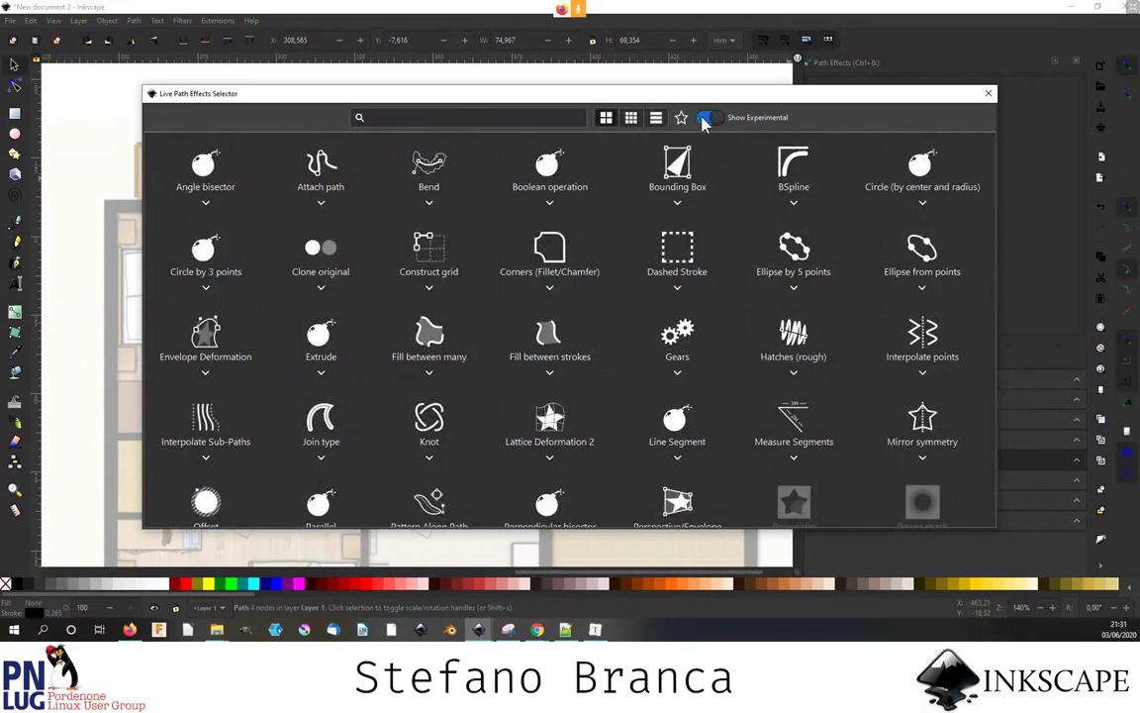
{"action": "left_click", "coordinate": [704, 119]}
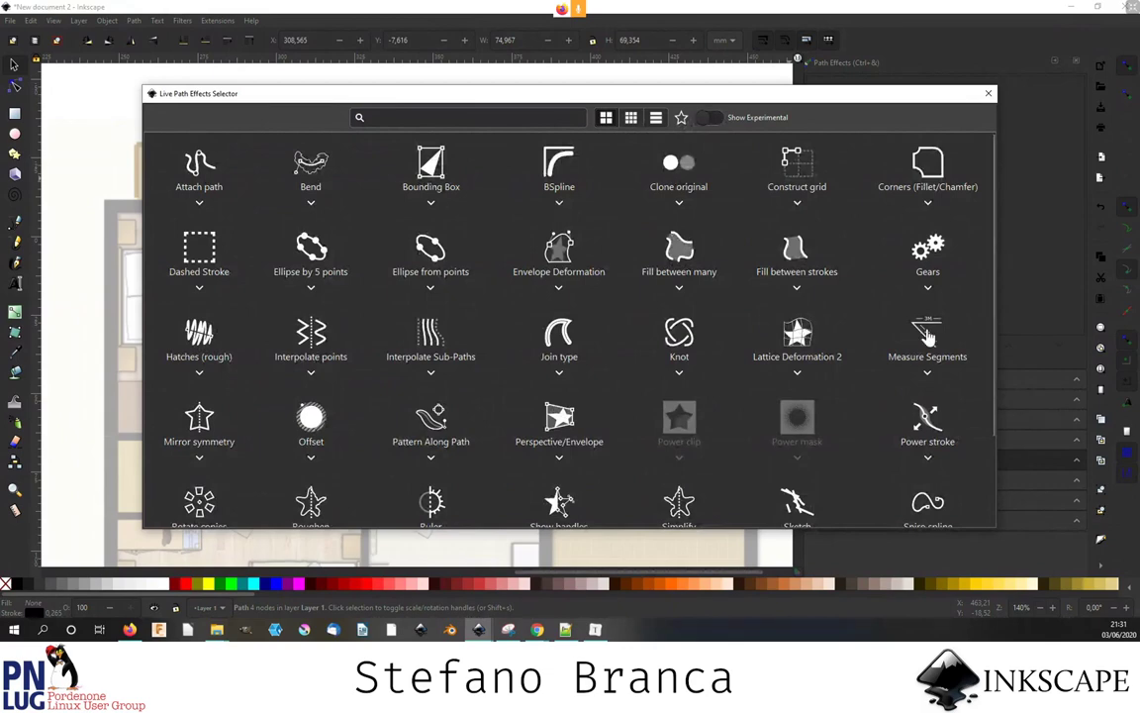
{"action": "left_click", "coordinate": [927, 337]}
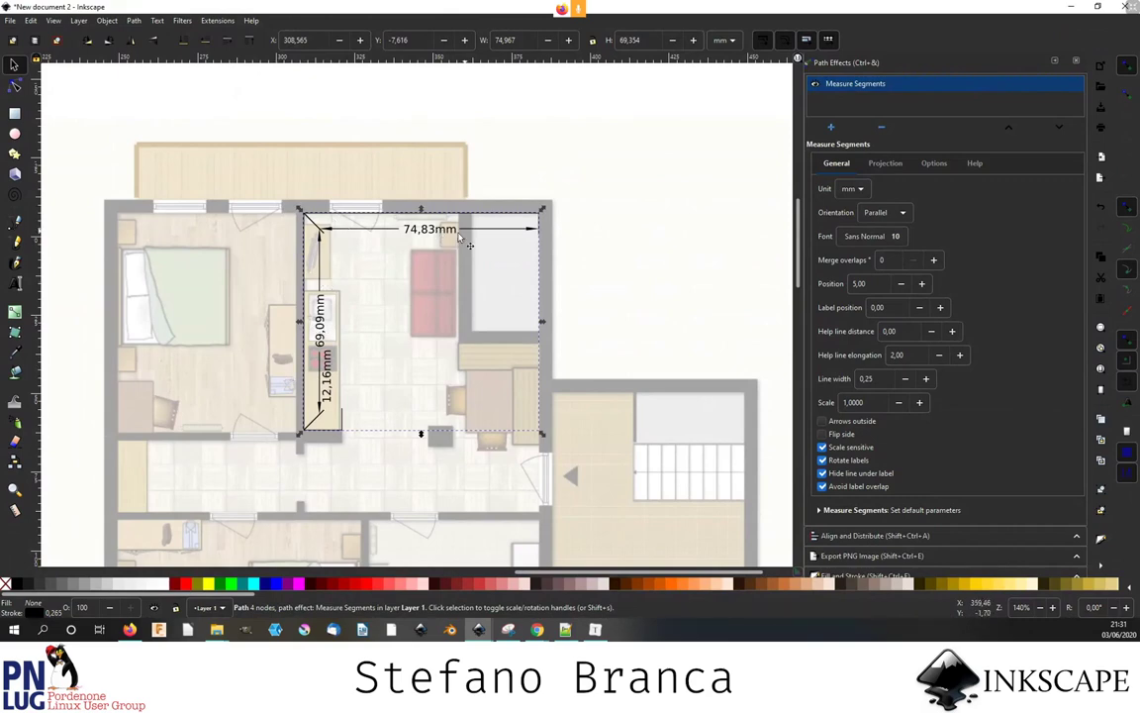
- Set Measure Segments scale to 100, giving labels 7483,50mm, 6908,90mm and 1216,00mm
{"action": "left_click", "coordinate": [875, 403]}
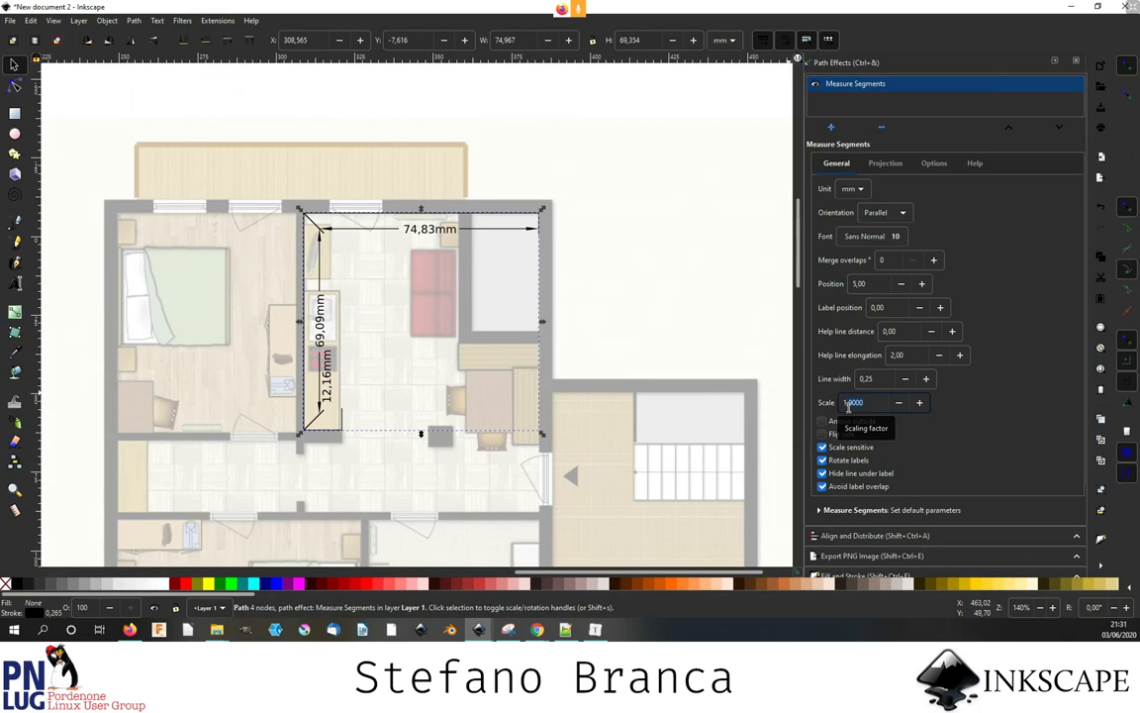
{"action": "type", "text": "100"}
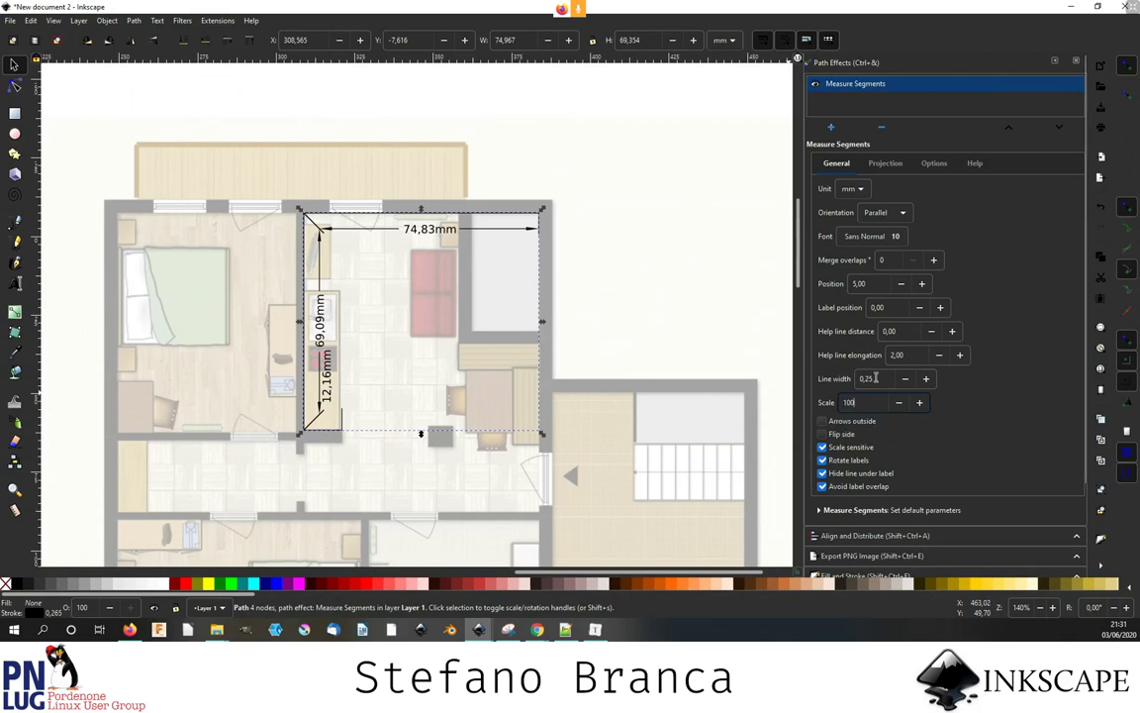
{"action": "left_click", "coordinate": [875, 378]}
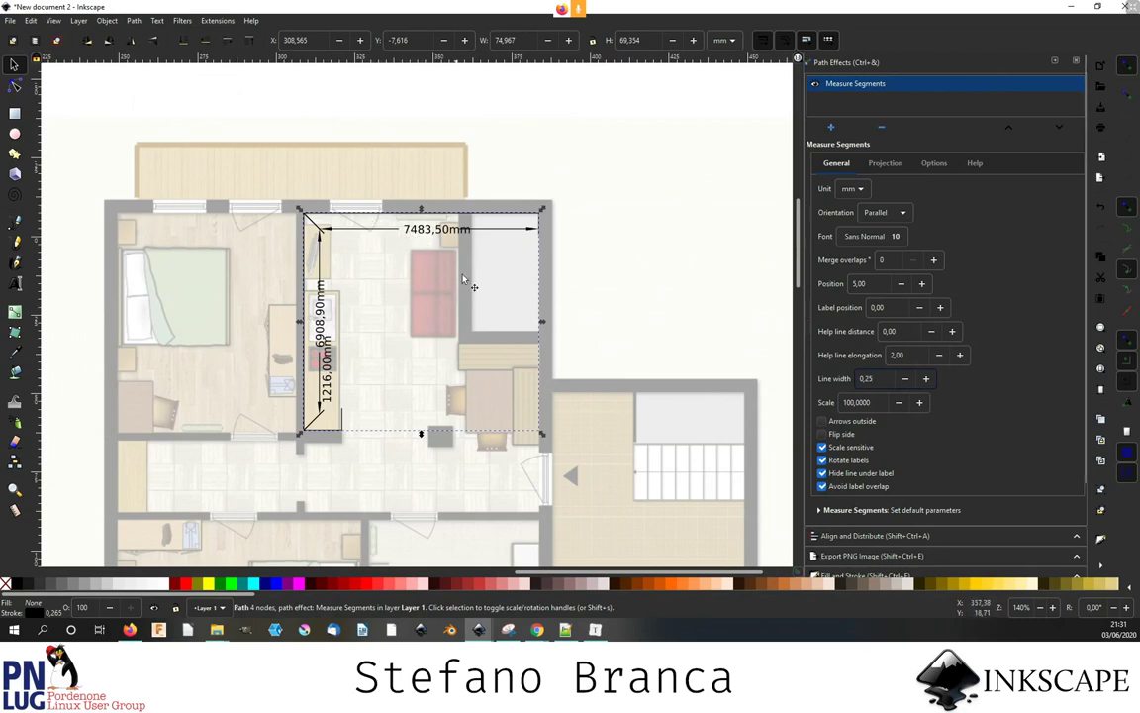
- Lower the Measure Segments label precision and adjust the label unit text
{"action": "left_click", "coordinate": [935, 165]}
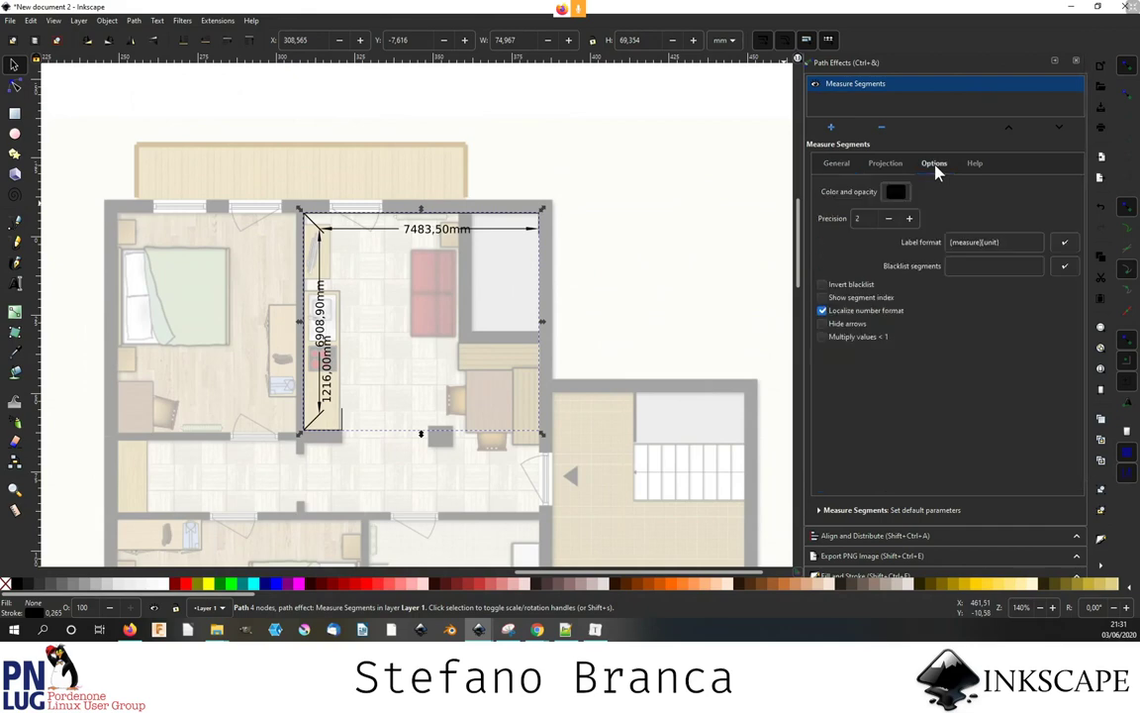
{"action": "left_click", "coordinate": [890, 219]}
{"action": "left_click", "coordinate": [889, 219]}
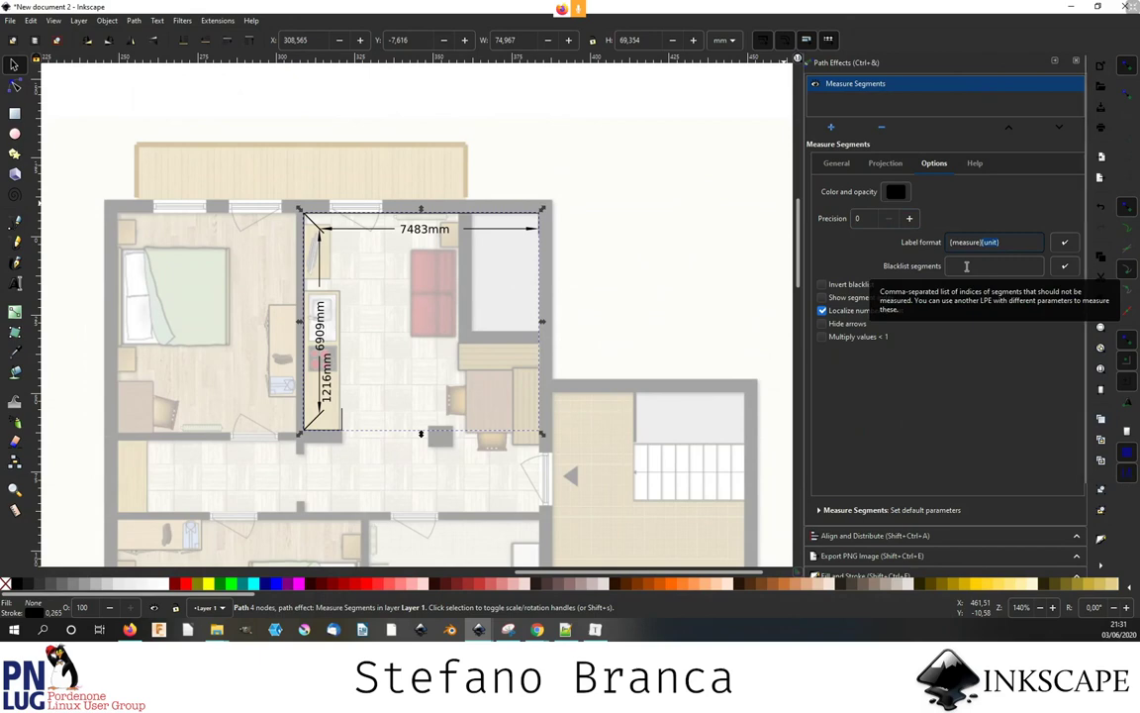
{"action": "type", "text": "m"}
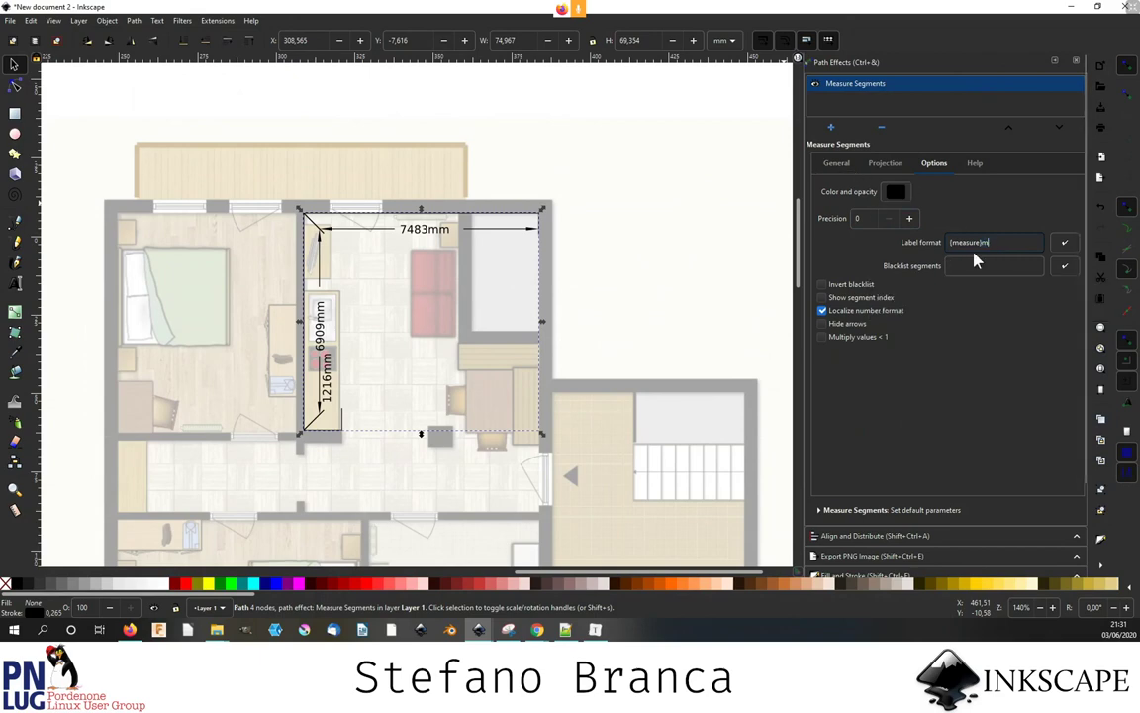
{"action": "key", "text": "Return"}
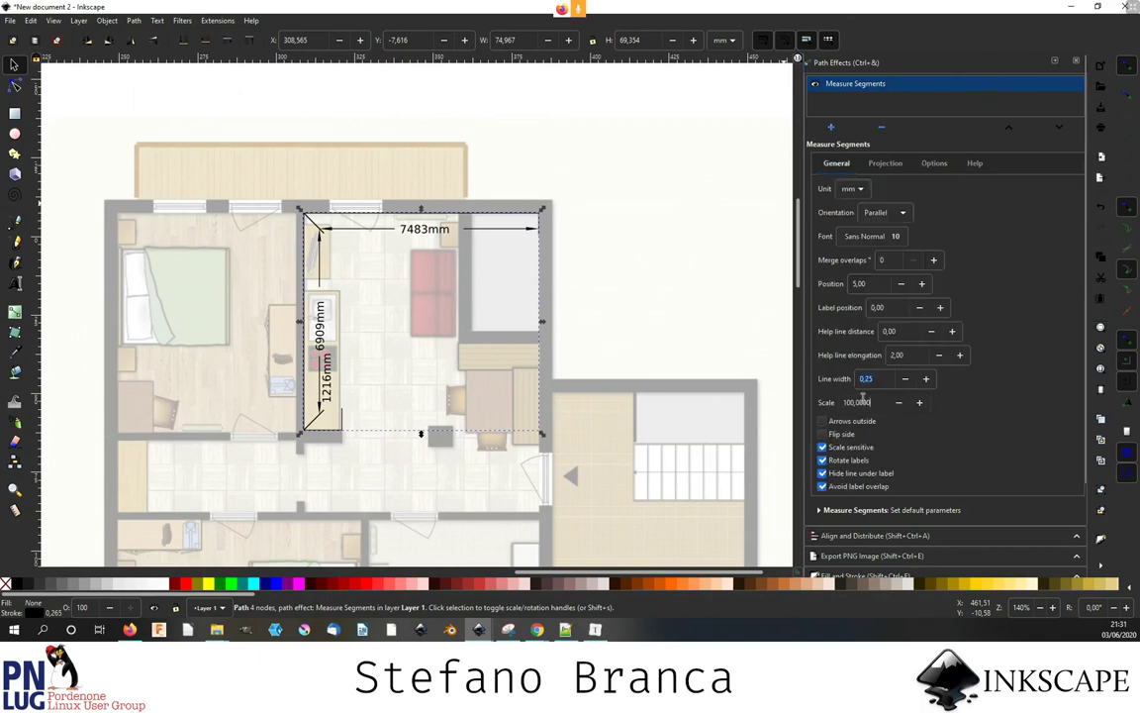
- Set the measurement scale to 0,1000 so labels read 7mm, 7mm and 1mm
{"action": "key", "text": "Tab"}
{"action": "type", "text": "1"}
{"action": "key", "text": "Return"}
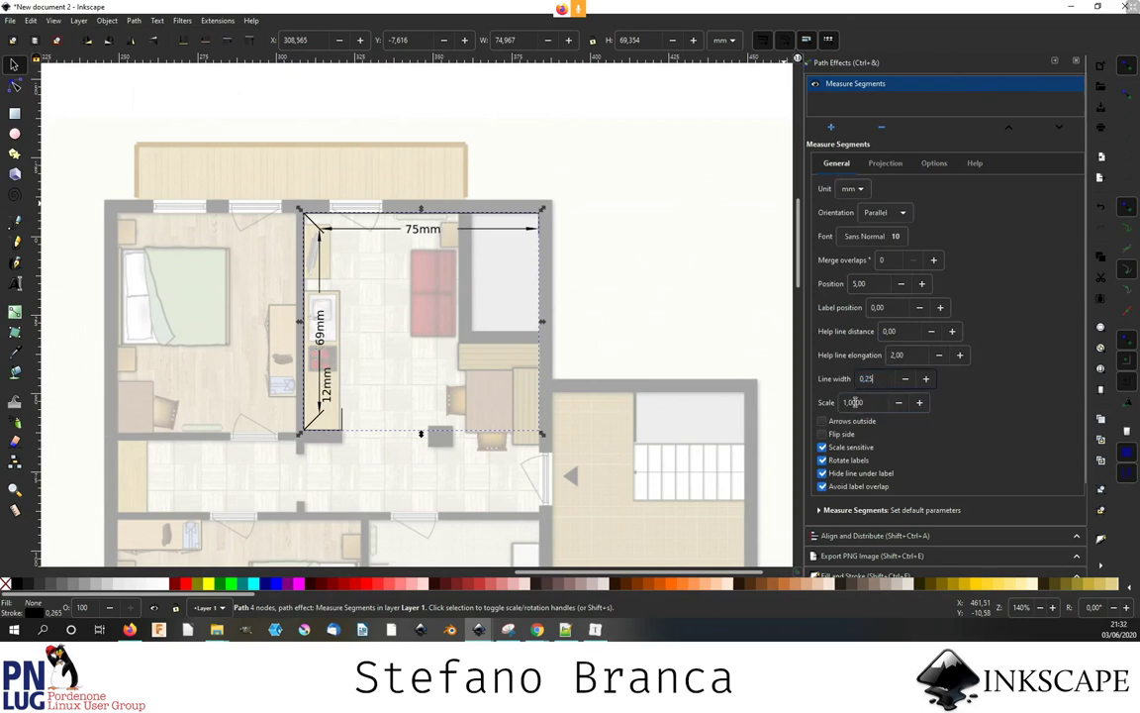
{"action": "left_click", "coordinate": [848, 404]}
{"action": "key", "text": "BackSpace"}
{"action": "type", "text": "0"}
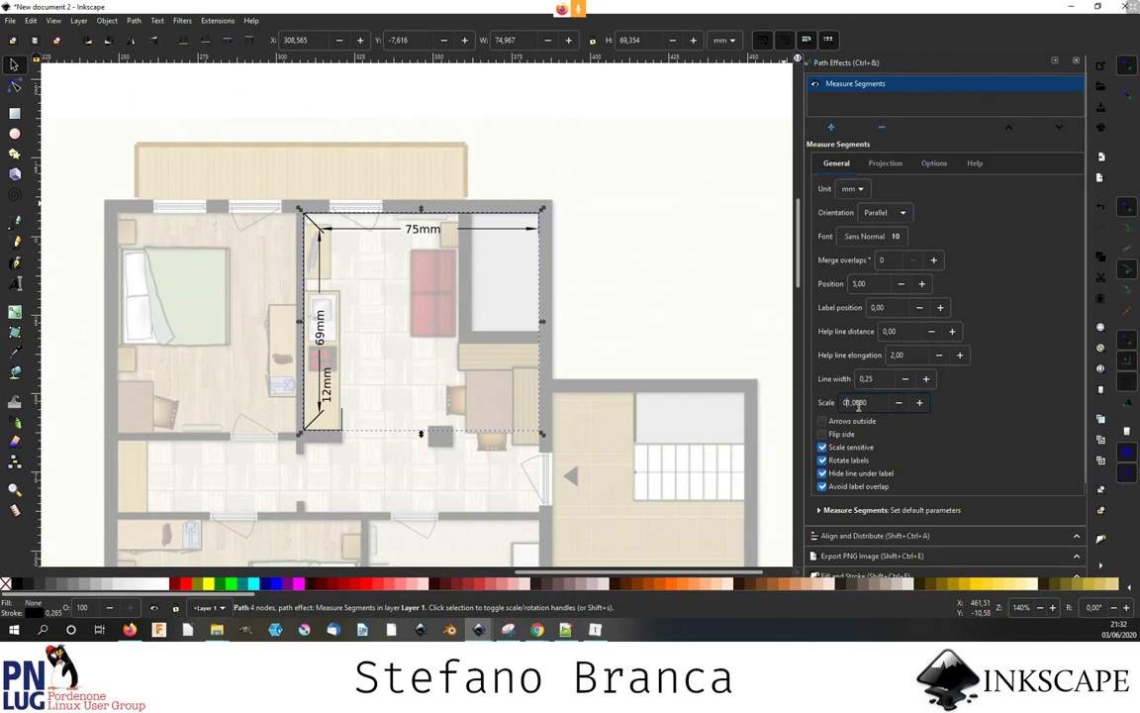
{"action": "type", "text": ","}
{"action": "key", "text": "BackSpace"}
{"action": "key", "text": "Return"}
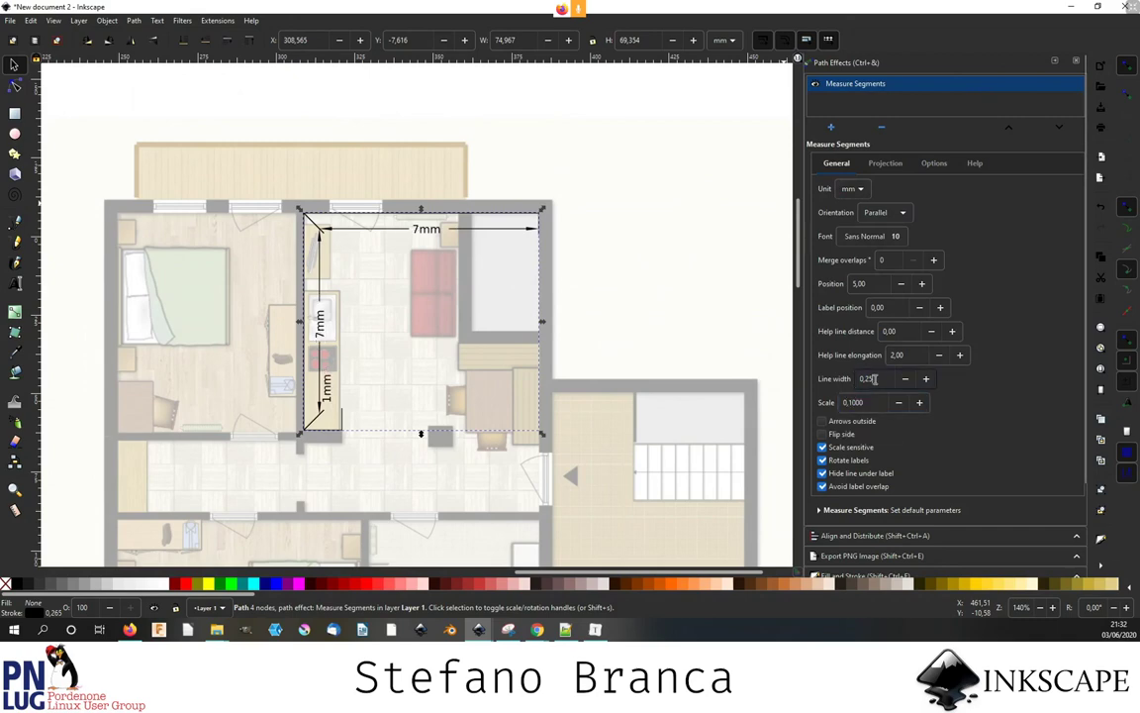
{"action": "key", "text": "shift+Tab"}
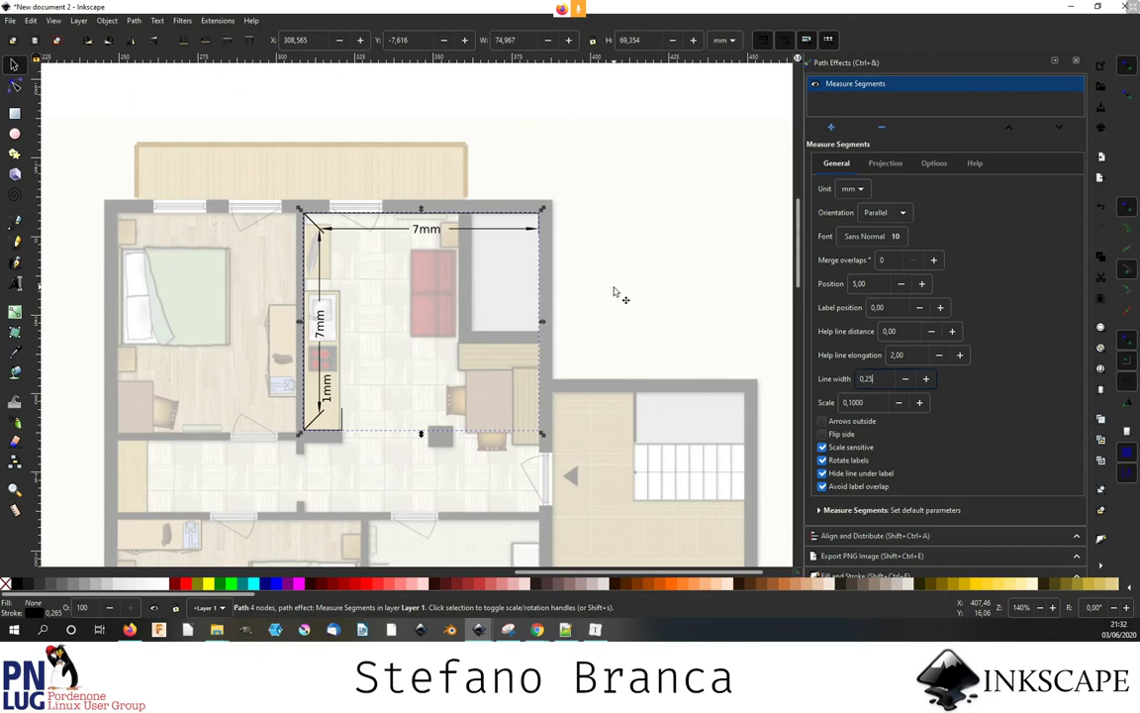
- Set dimension position 3,00, help line elongation -3,00, and label font Sans Normal 5
{"action": "left_click", "coordinate": [875, 283]}
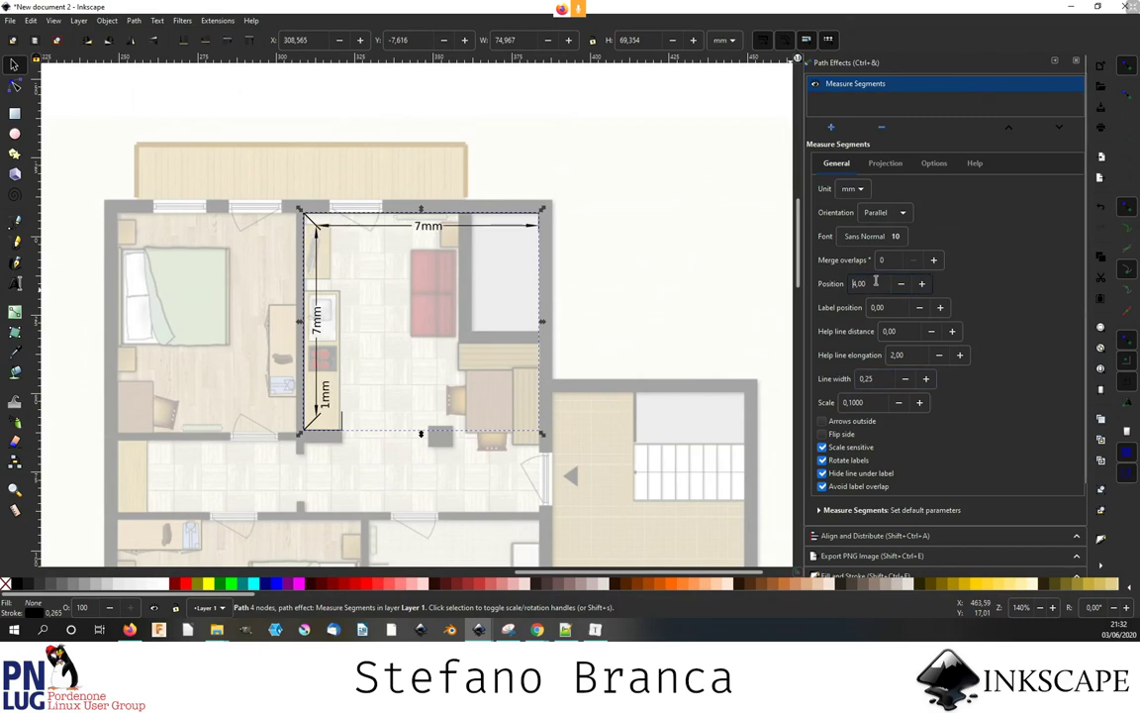
{"action": "scroll", "coordinate": [875, 283], "scroll_direction": "down", "scroll_amount": 4}
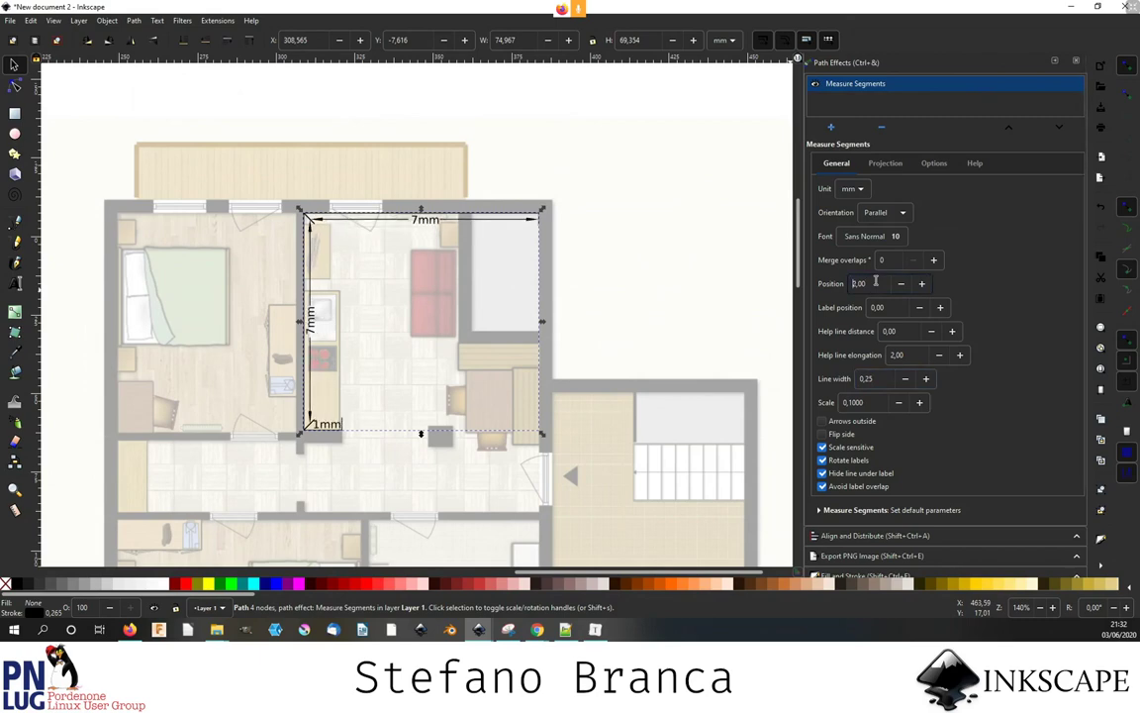
{"action": "scroll", "coordinate": [875, 283], "scroll_direction": "up", "scroll_amount": 1}
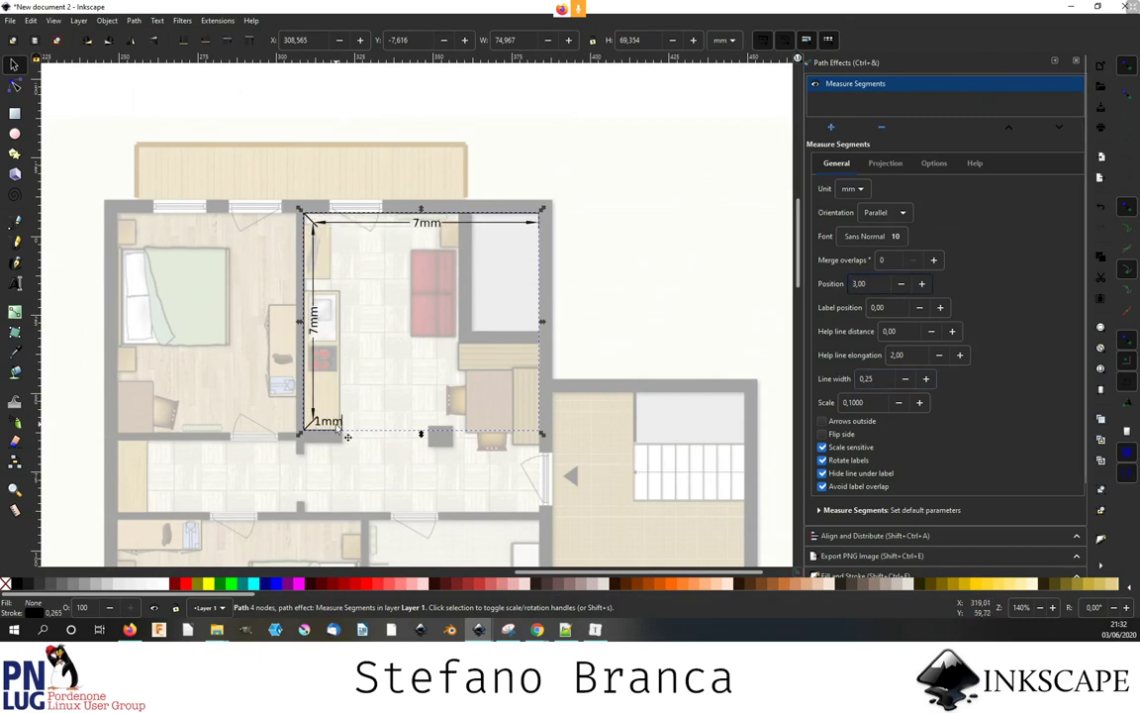
{"action": "scroll", "coordinate": [352, 426], "scroll_direction": "up", "scroll_amount": 3}
{"action": "scroll", "coordinate": [355, 424], "scroll_direction": "down", "scroll_amount": 1}
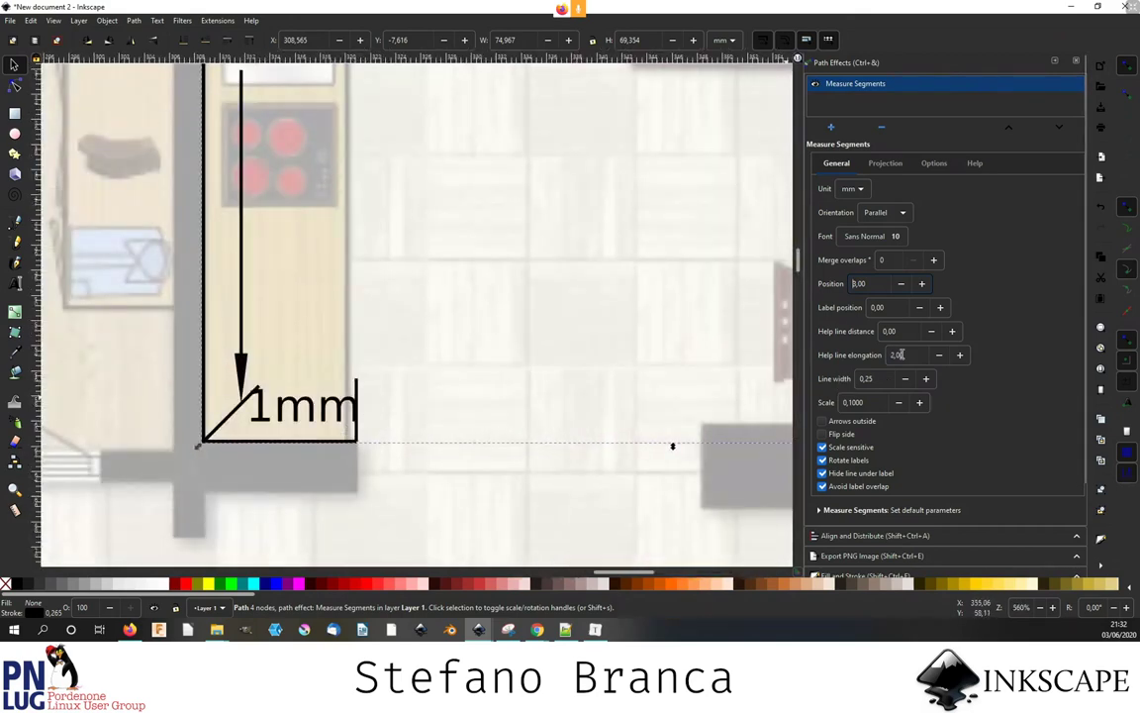
{"action": "scroll", "coordinate": [899, 354], "scroll_direction": "down", "scroll_amount": 2}
{"action": "scroll", "coordinate": [899, 355], "scroll_direction": "down", "scroll_amount": 1}
{"action": "scroll", "coordinate": [899, 354], "scroll_direction": "down", "scroll_amount": 1}
{"action": "scroll", "coordinate": [899, 354], "scroll_direction": "down", "scroll_amount": 1}
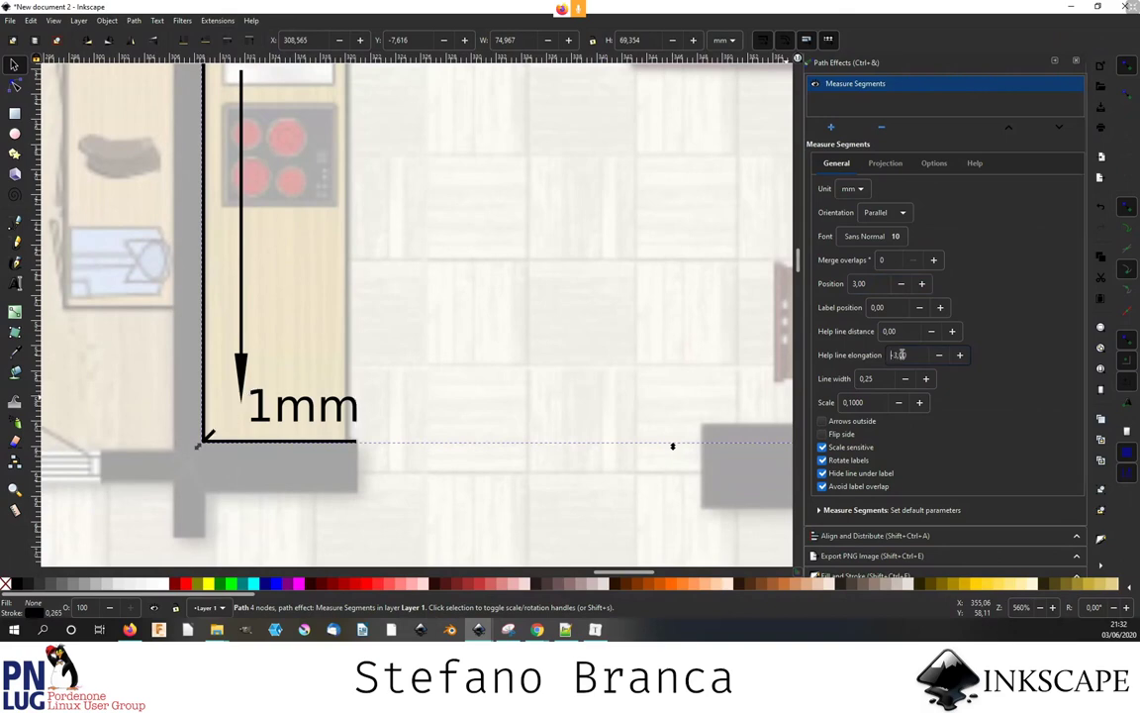
{"action": "scroll", "coordinate": [899, 354], "scroll_direction": "down", "scroll_amount": 1}
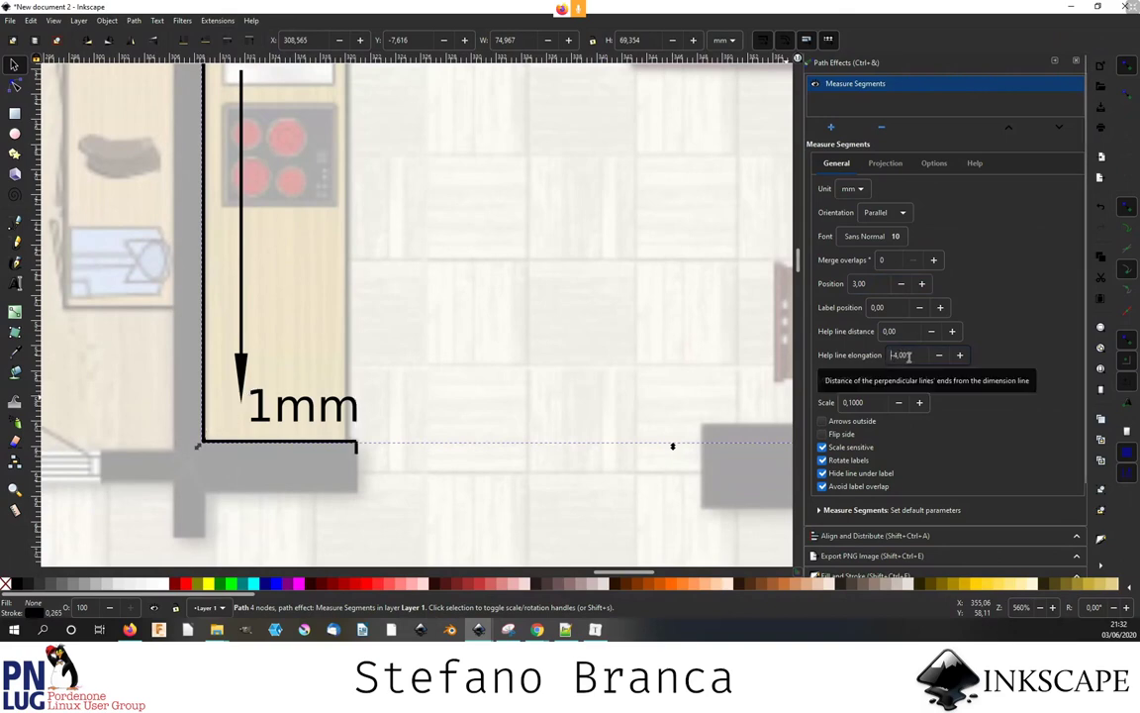
{"action": "scroll", "coordinate": [907, 358], "scroll_direction": "up", "scroll_amount": 1}
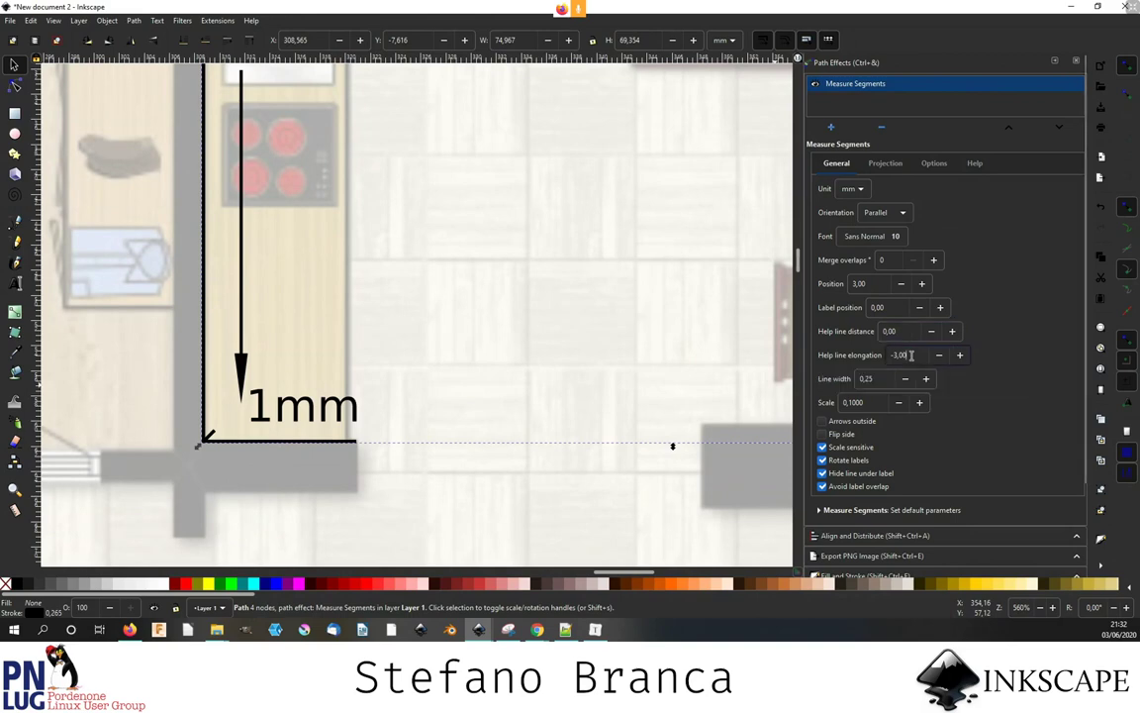
{"action": "scroll", "coordinate": [911, 354], "scroll_direction": "down", "scroll_amount": 1}
{"action": "scroll", "coordinate": [911, 355], "scroll_direction": "up", "scroll_amount": 1}
{"action": "scroll", "coordinate": [584, 393], "scroll_direction": "down", "scroll_amount": 2}
{"action": "scroll", "coordinate": [557, 420], "scroll_direction": "down", "scroll_amount": 1}
{"action": "scroll", "coordinate": [534, 415], "scroll_direction": "down", "scroll_amount": 1}
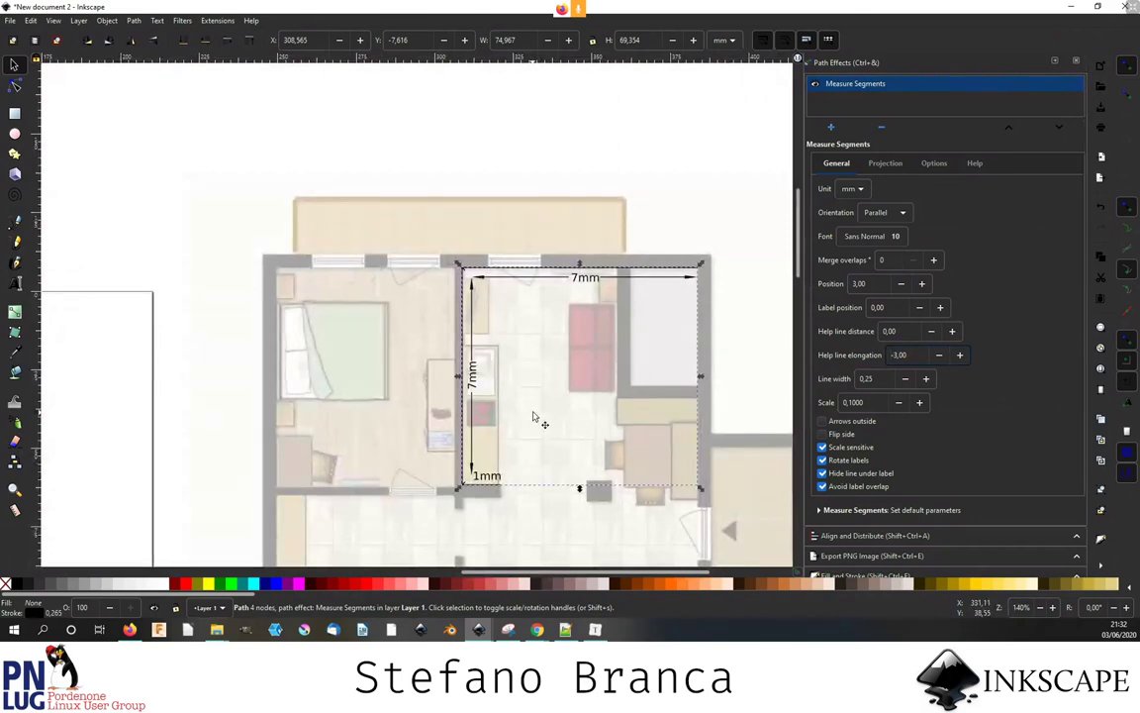
{"action": "scroll", "coordinate": [469, 374], "scroll_direction": "up", "scroll_amount": 2}
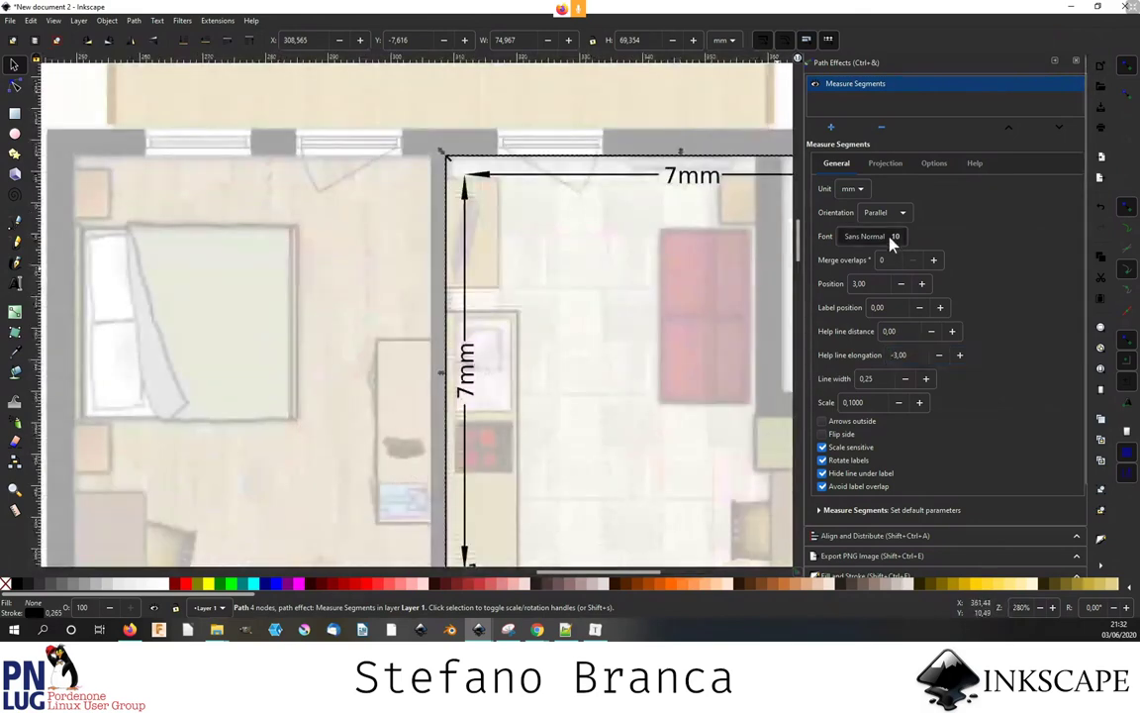
{"action": "left_click", "coordinate": [893, 238]}
{"action": "type", "text": "5"}
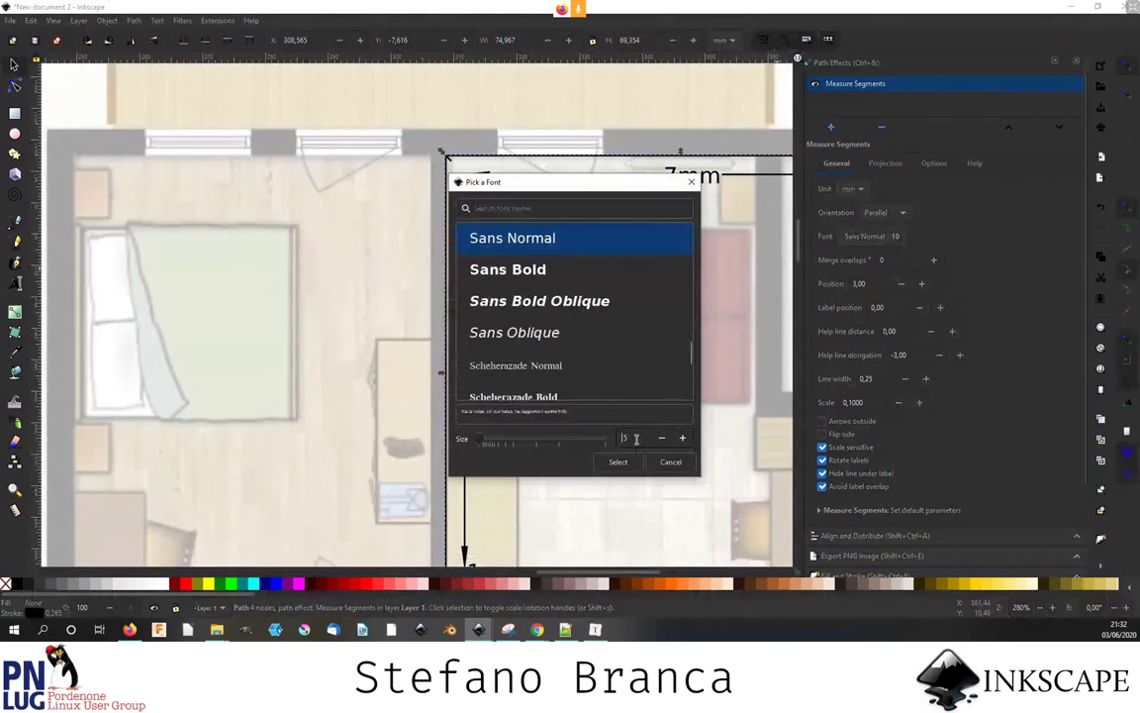
{"action": "left_click", "coordinate": [616, 462]}
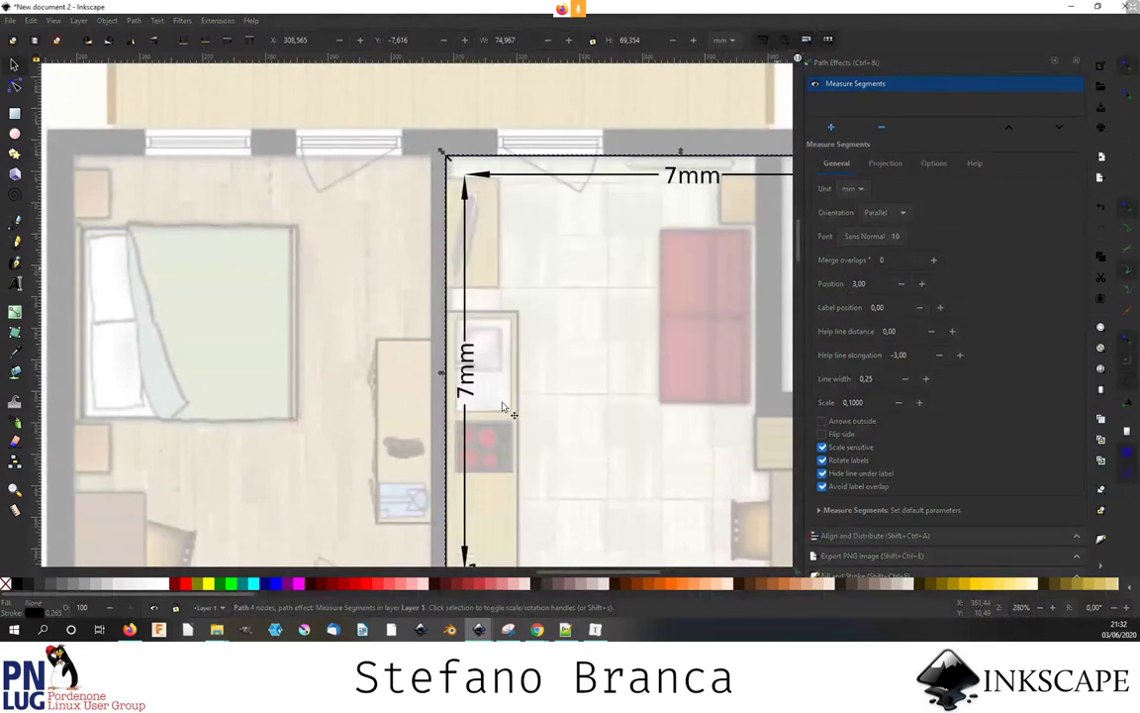
{"action": "left_click", "coordinate": [843, 436]}
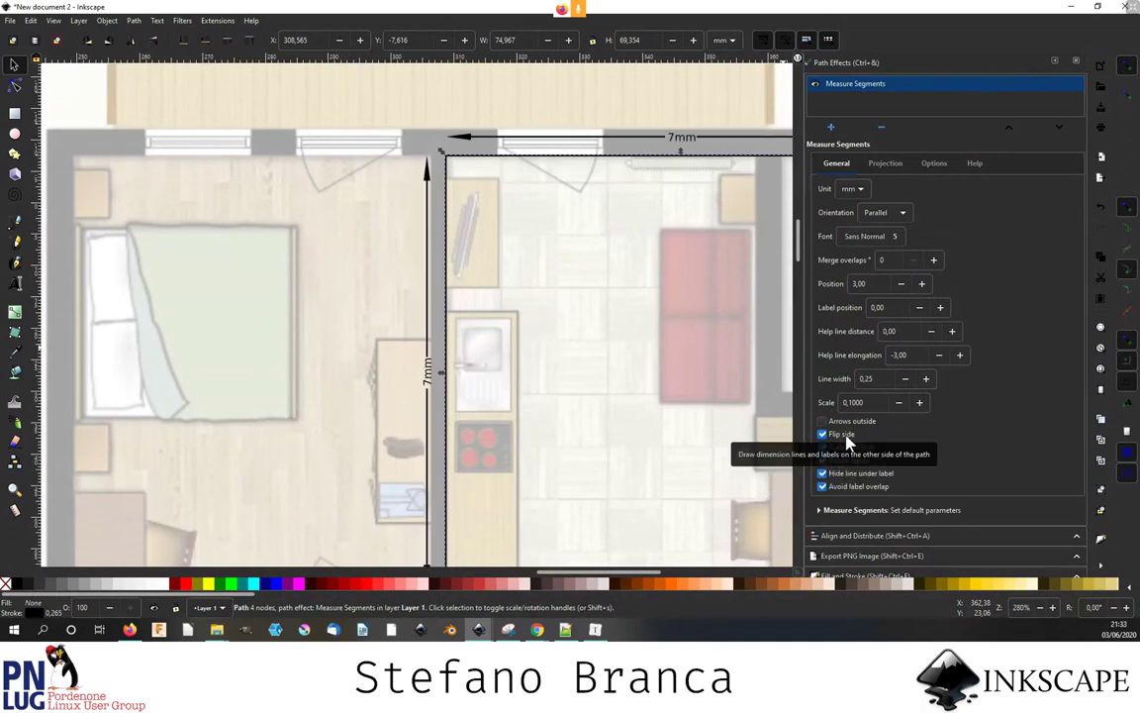
{"action": "left_click", "coordinate": [843, 436]}
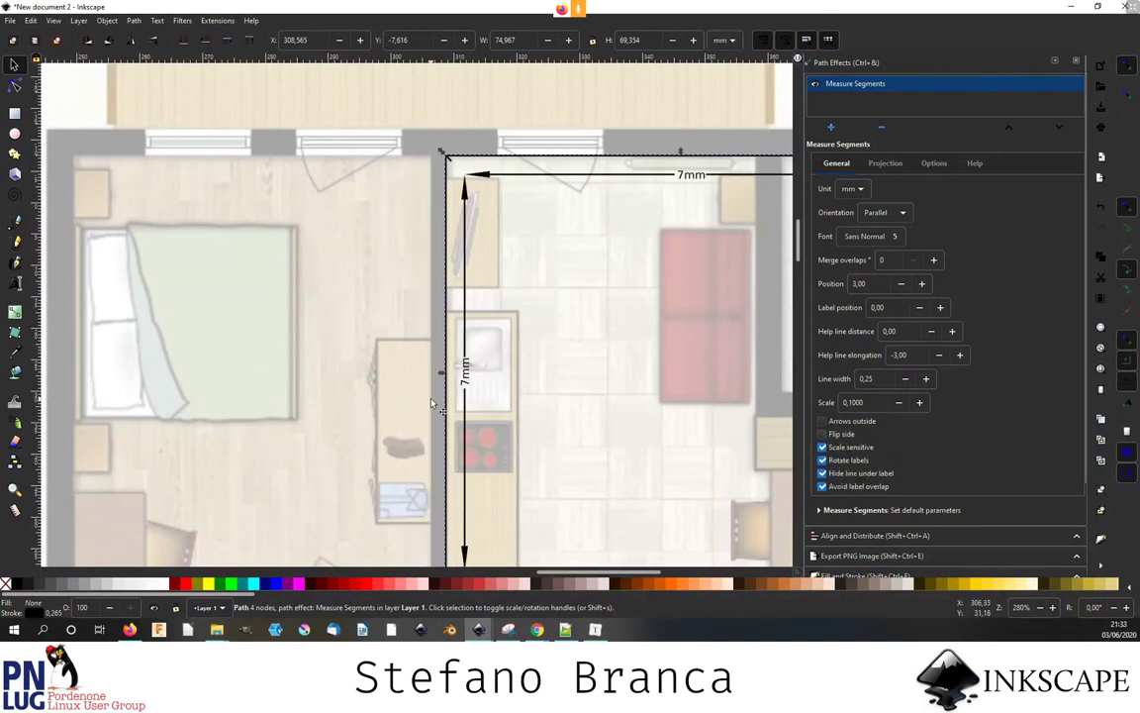
{"action": "scroll", "coordinate": [432, 395], "scroll_direction": "down", "scroll_amount": 2}
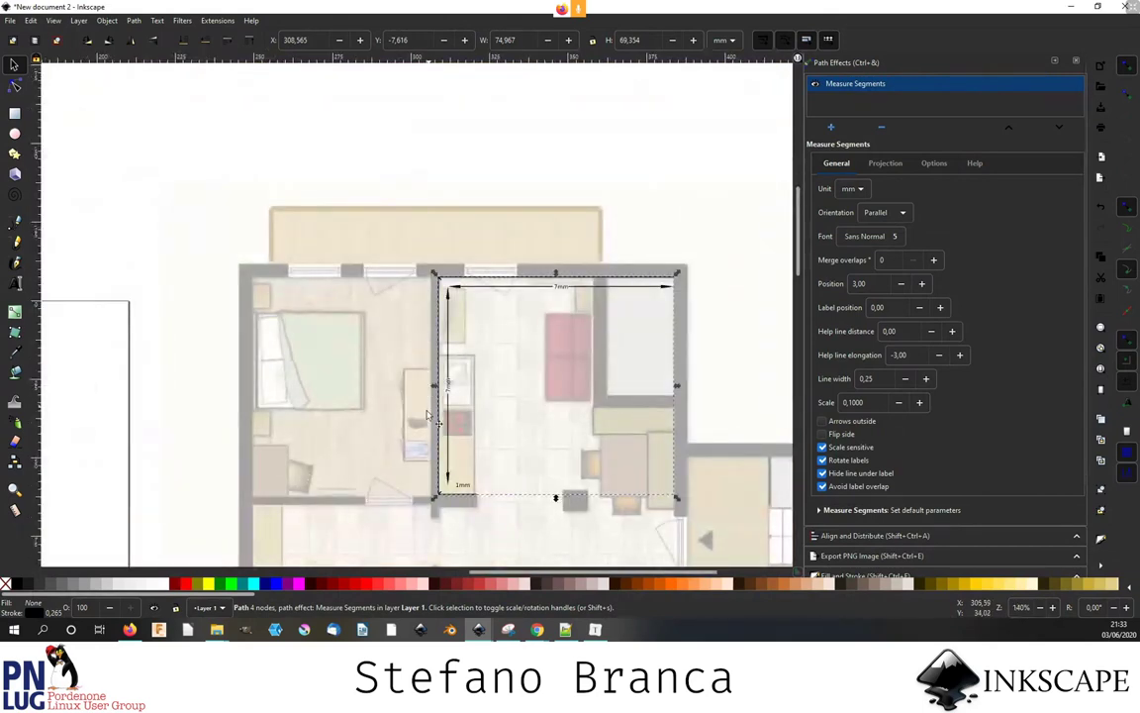
- Draw a Bezier path along the corridor's lower wall and apply Measure Segments to it
{"action": "left_click", "coordinate": [15, 220]}
{"action": "scroll", "coordinate": [584, 385], "scroll_direction": "up", "scroll_amount": 1}
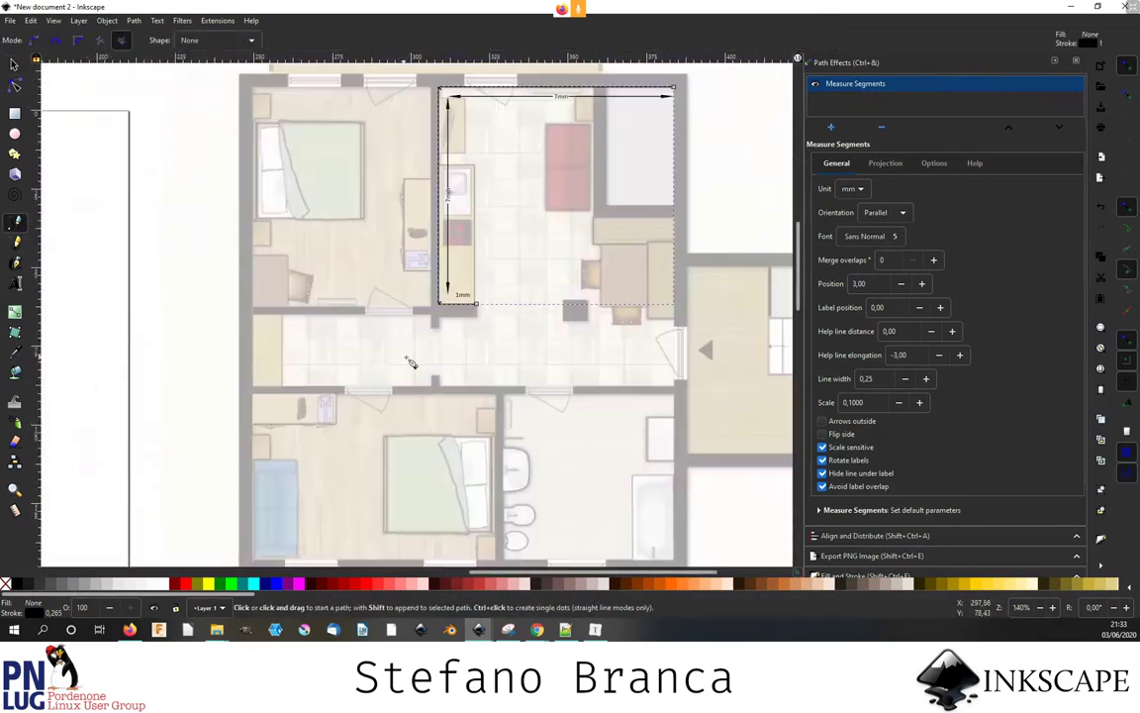
{"action": "scroll", "coordinate": [514, 396], "scroll_direction": "up", "scroll_amount": 1}
{"action": "scroll", "coordinate": [455, 408], "scroll_direction": "up", "scroll_amount": 1}
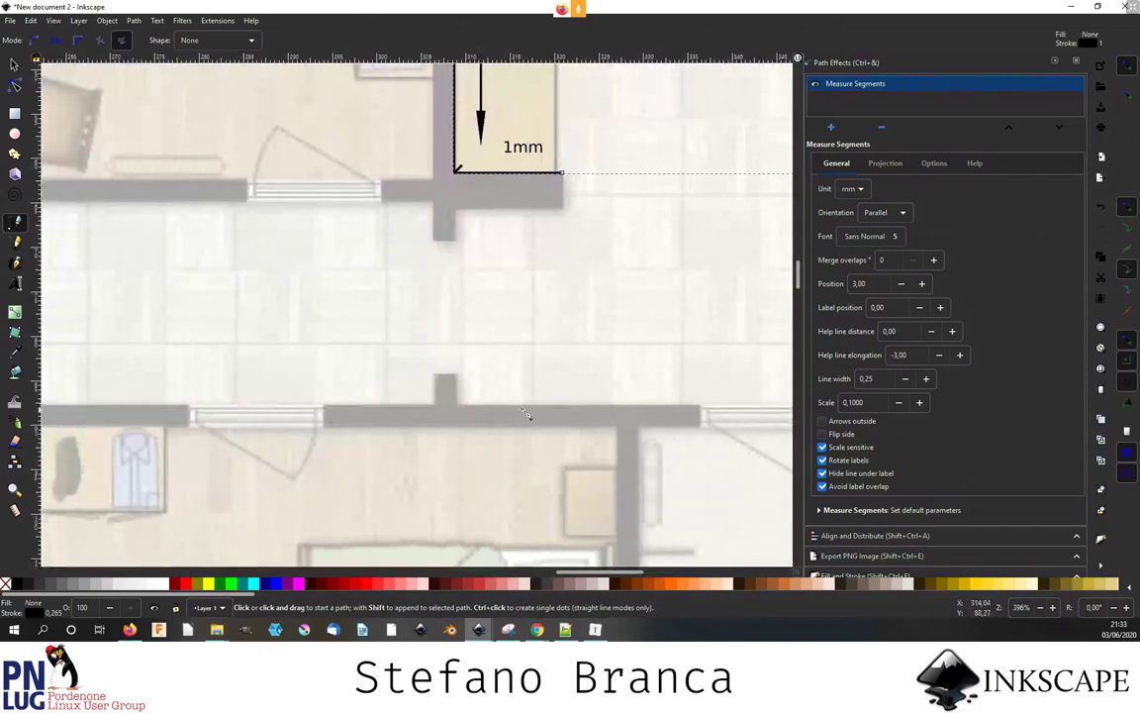
{"action": "left_click", "coordinate": [696, 403]}
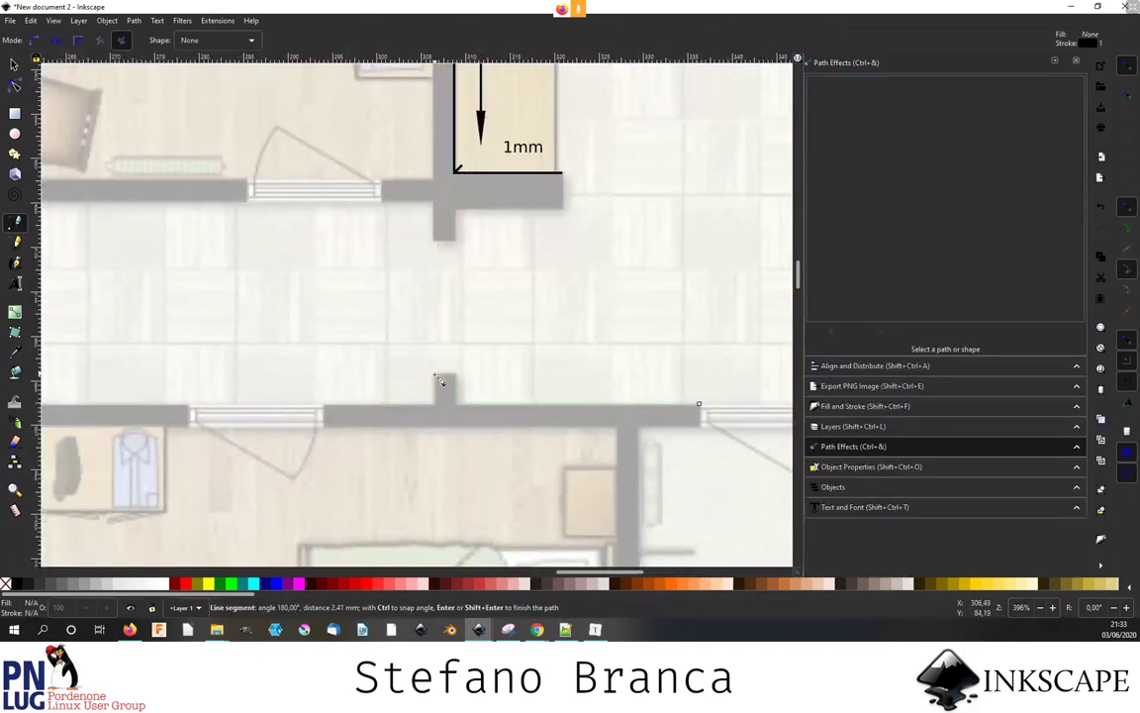
{"action": "double_click", "coordinate": [323, 405]}
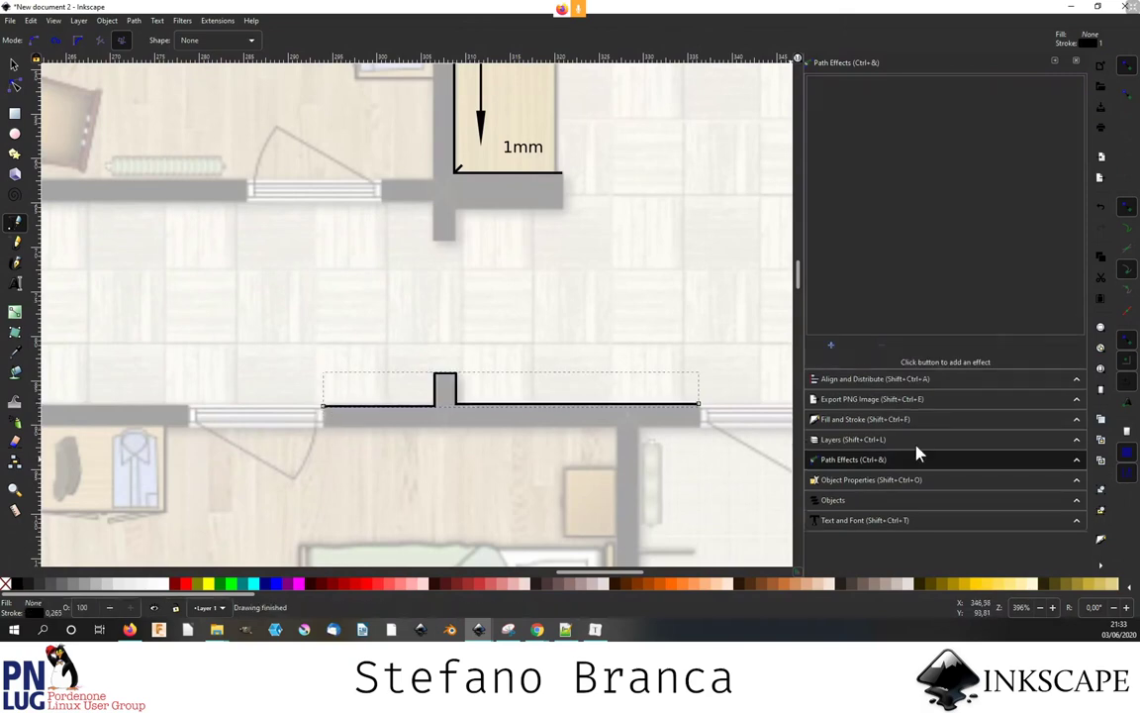
{"action": "left_click", "coordinate": [834, 349]}
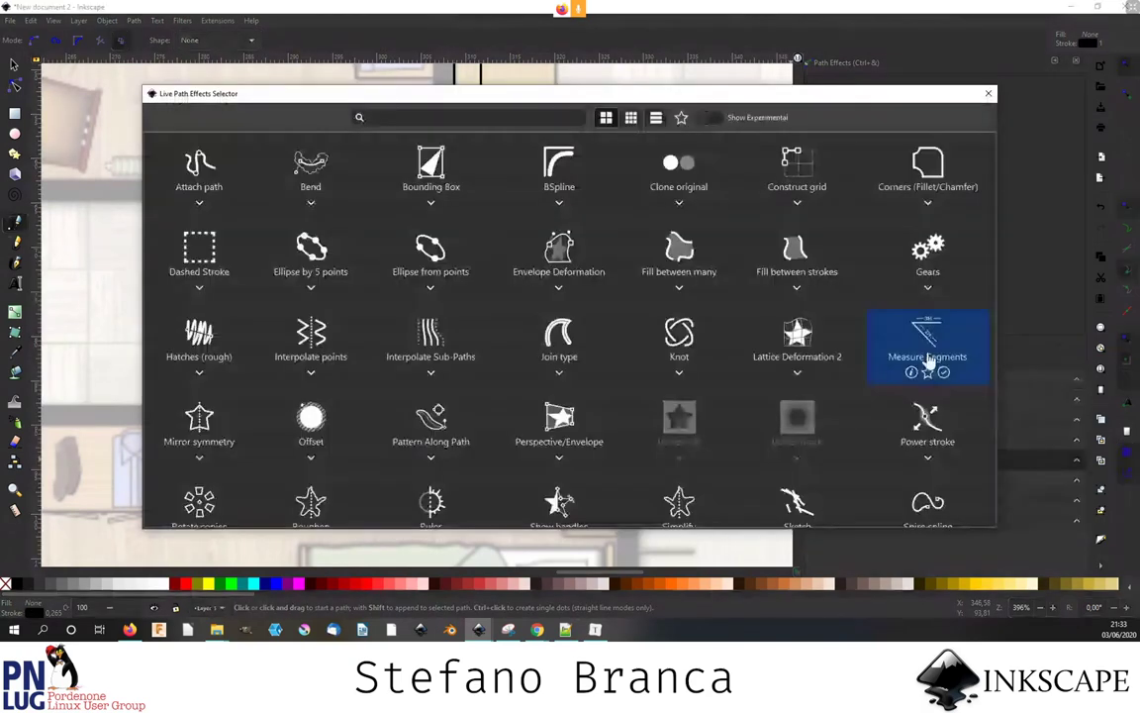
{"action": "left_click", "coordinate": [922, 359]}
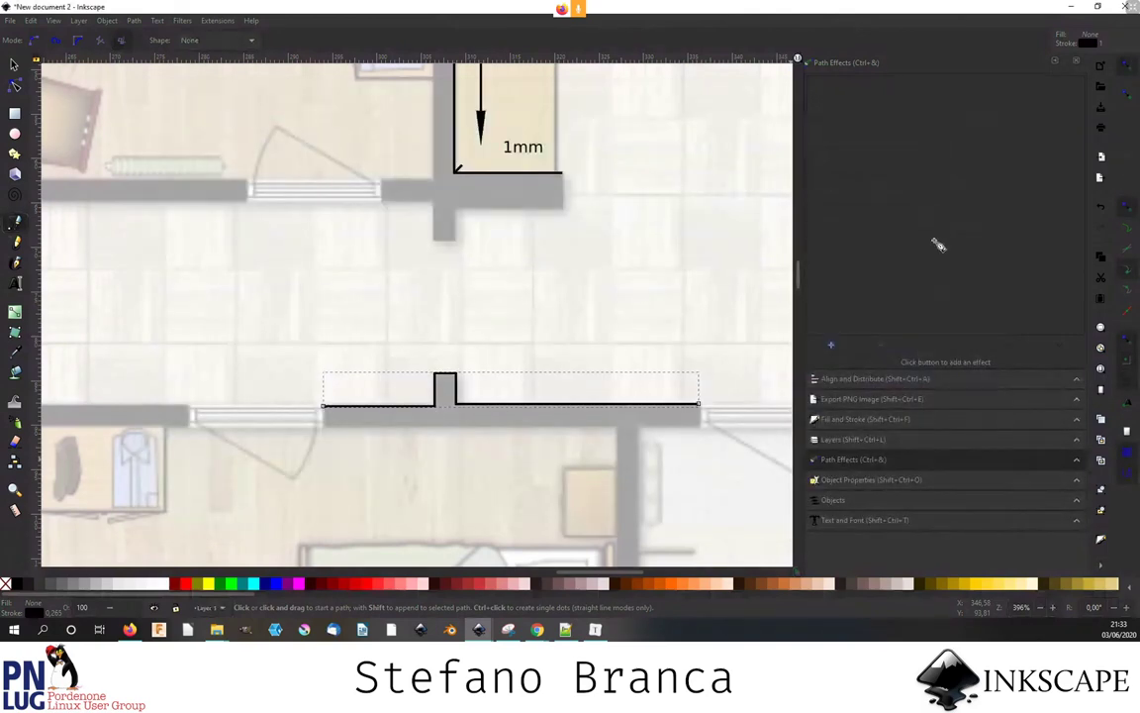
- Set the wall labels to Sans Normal size 6 and select the Options label format text
{"action": "left_click", "coordinate": [887, 243]}
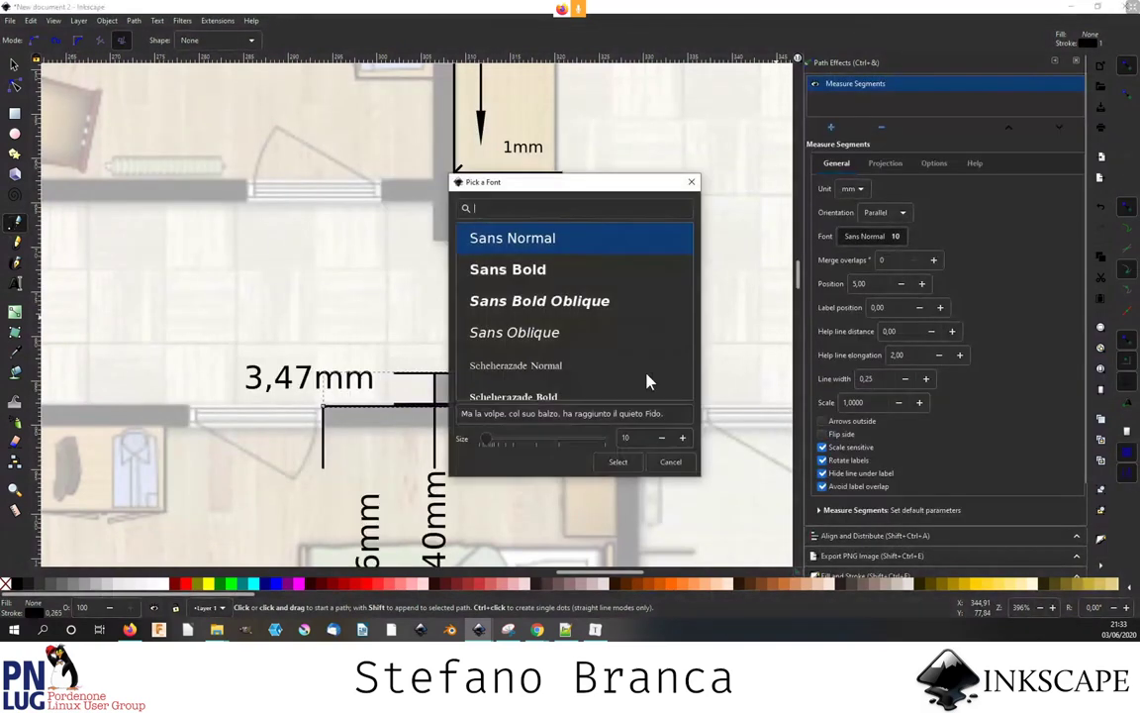
{"action": "left_click", "coordinate": [637, 462]}
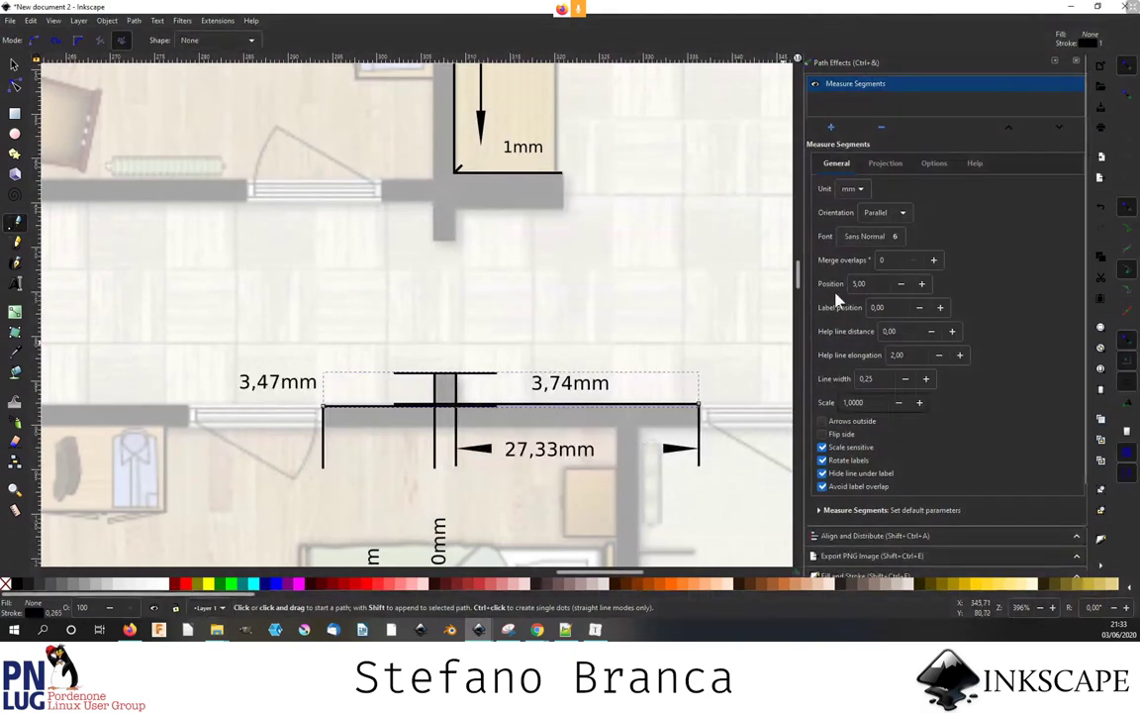
{"action": "left_click", "coordinate": [934, 164]}
{"action": "left_click", "coordinate": [998, 242]}
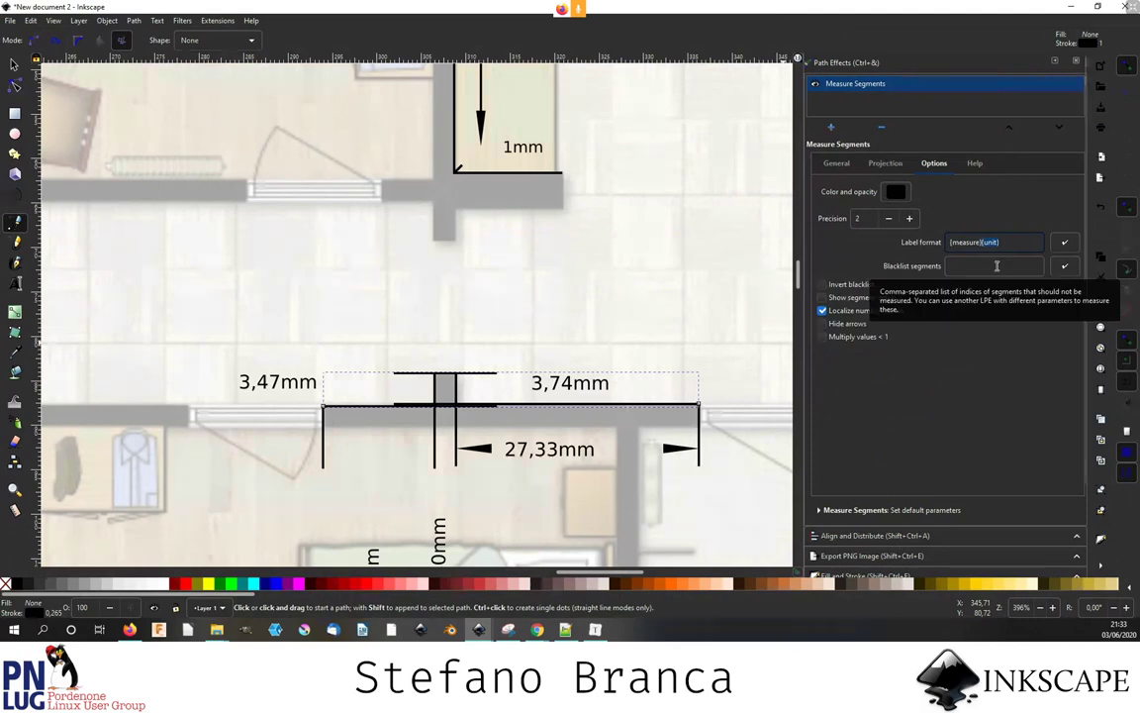
- Make wall labels unitless whole numbers, unlocalized, prefixed with segment indexes like [0] 27
{"action": "key", "text": "BackSpace"}
{"action": "left_click", "coordinate": [889, 219]}
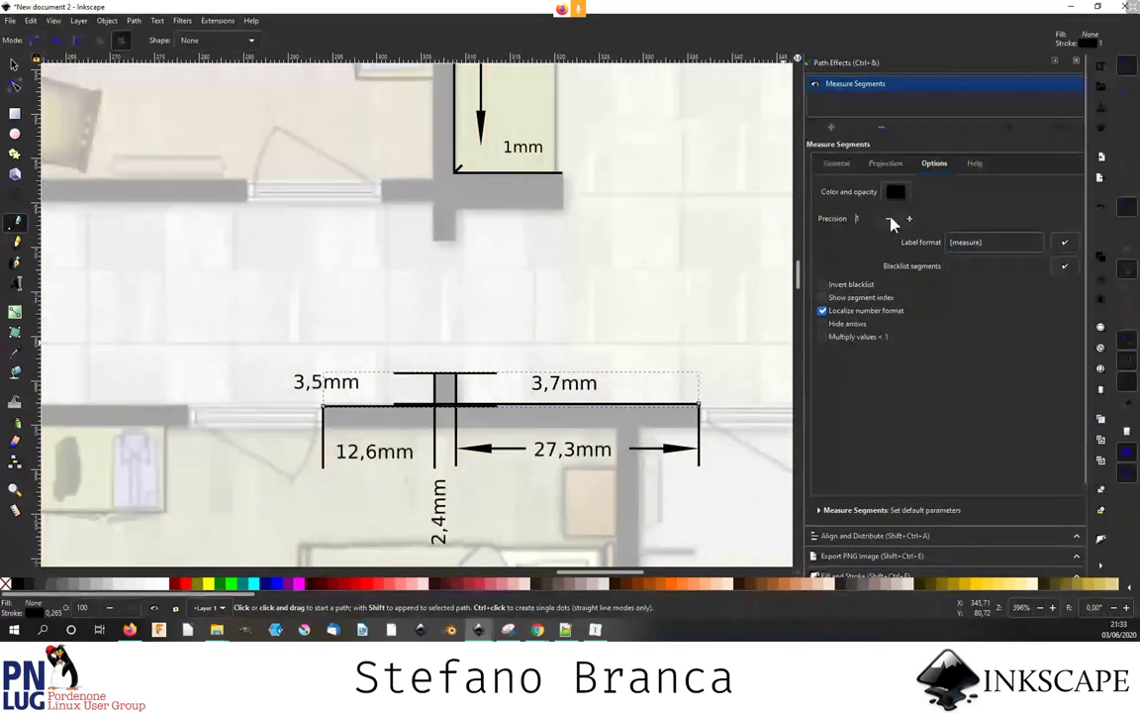
{"action": "left_click", "coordinate": [888, 218]}
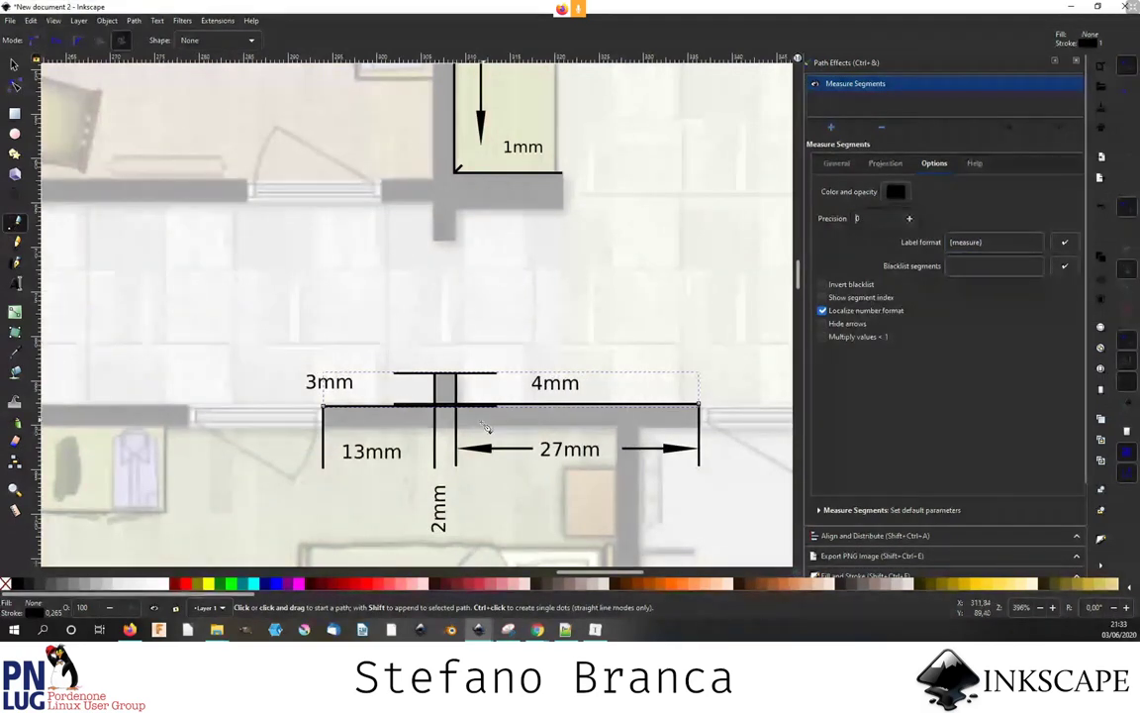
{"action": "scroll", "coordinate": [485, 425], "scroll_direction": "down", "scroll_amount": 1}
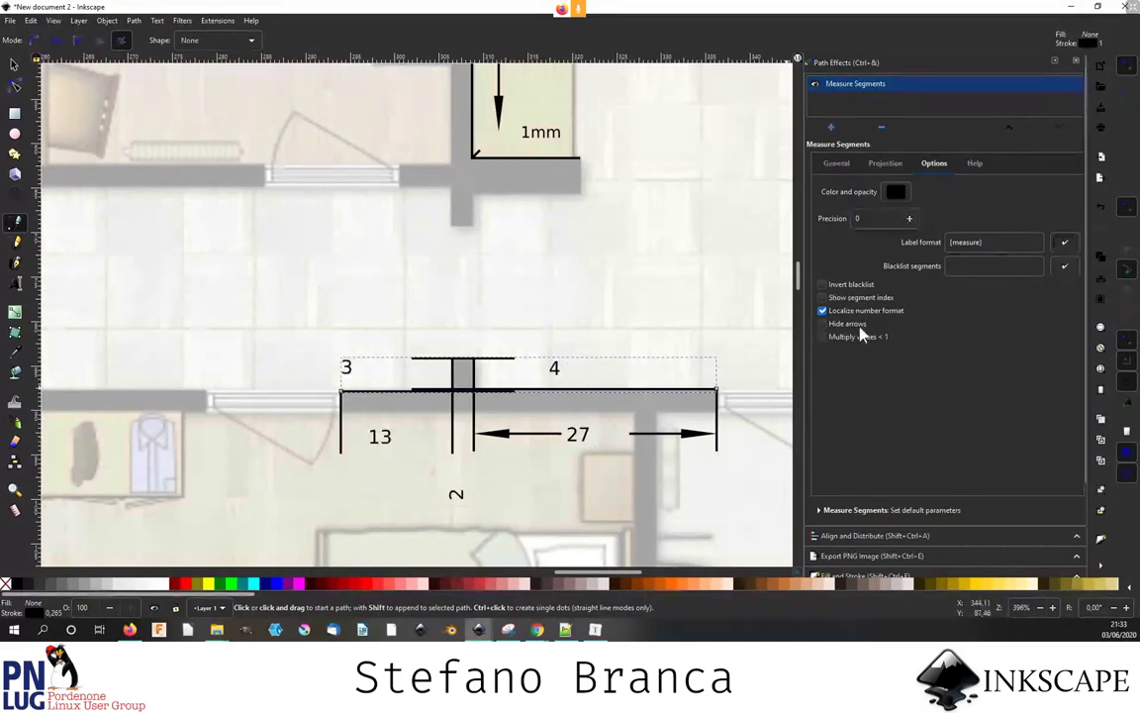
{"action": "left_click", "coordinate": [821, 310]}
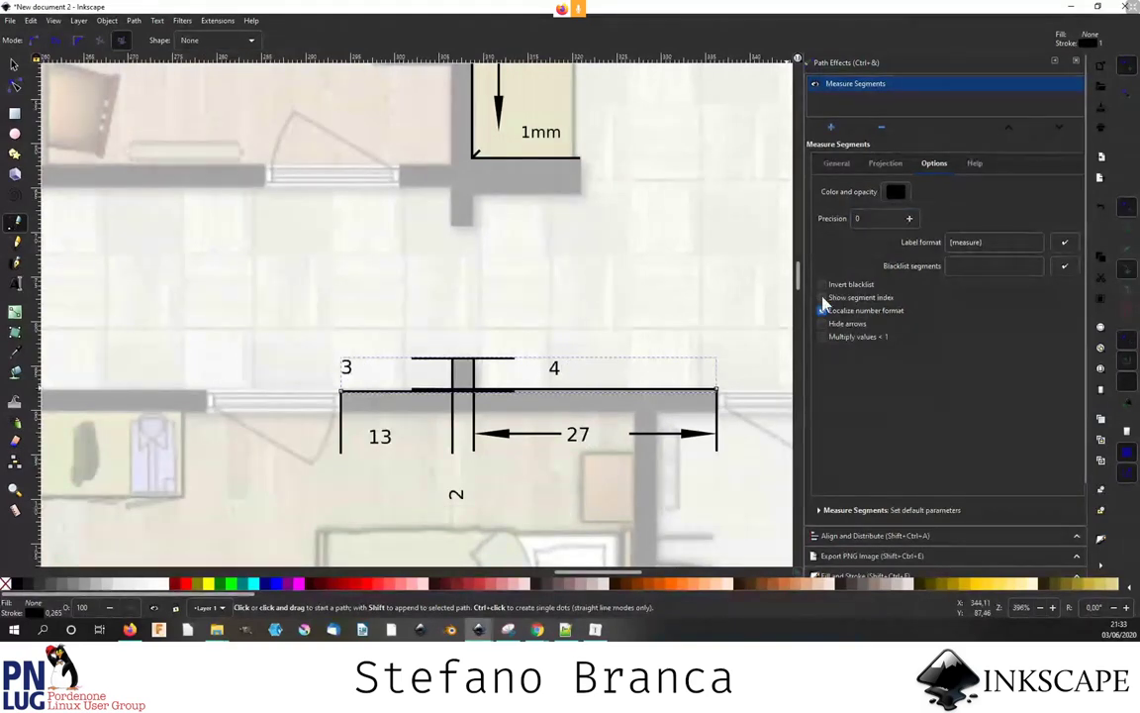
{"action": "left_click", "coordinate": [822, 297]}
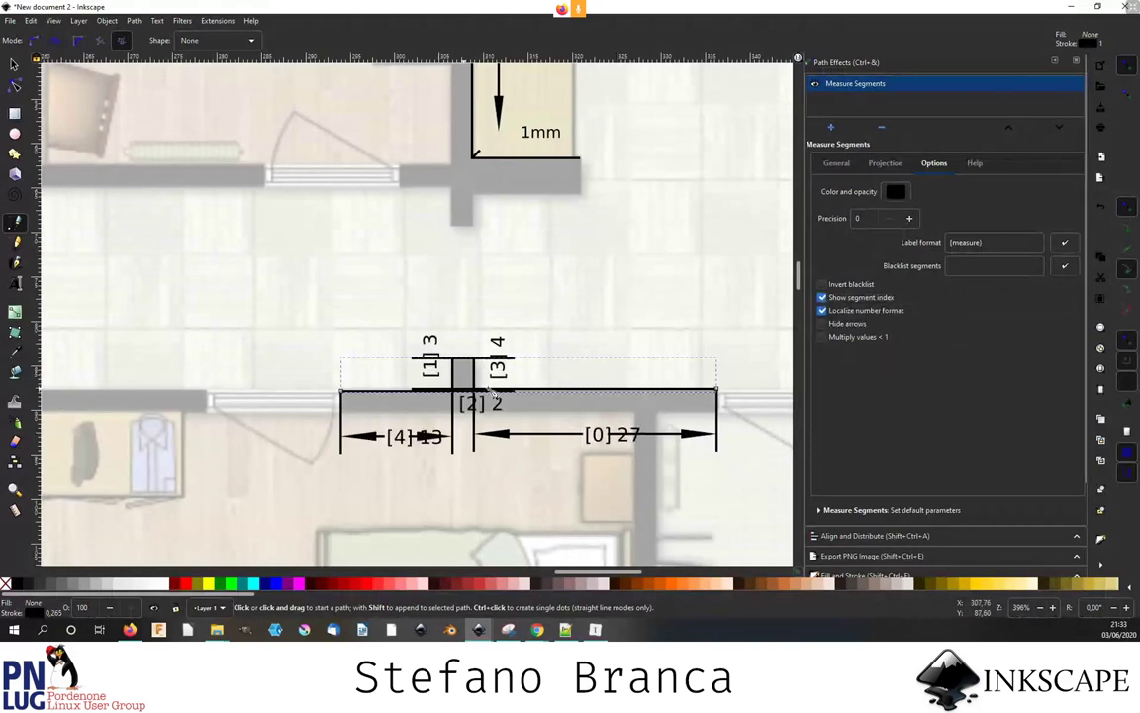
{"action": "scroll", "coordinate": [376, 407], "scroll_direction": "up", "scroll_amount": 1}
{"action": "scroll", "coordinate": [320, 423], "scroll_direction": "up", "scroll_amount": 1}
{"action": "scroll", "coordinate": [319, 424], "scroll_direction": "down", "scroll_amount": 1}
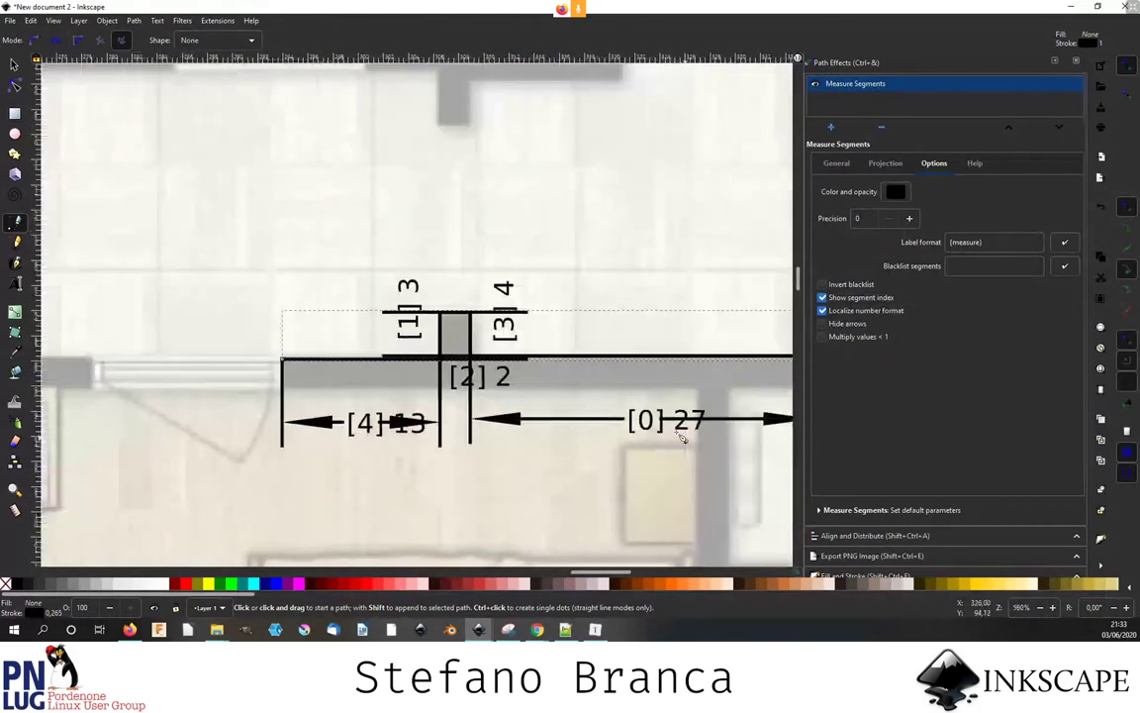
{"action": "scroll", "coordinate": [594, 416], "scroll_direction": "down", "scroll_amount": 1}
{"action": "key", "text": "n"}
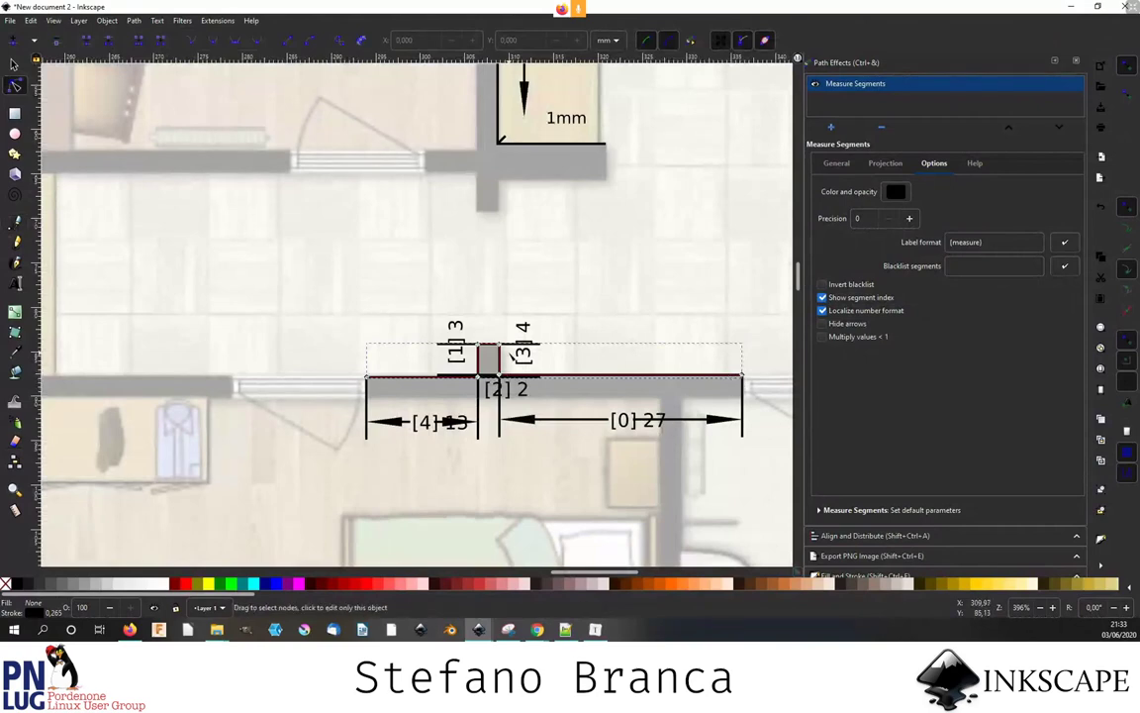
- Try blacklisting segment 4, then 2,3,4, toggling invert blacklist and segment indexes
{"action": "left_click", "coordinate": [967, 267]}
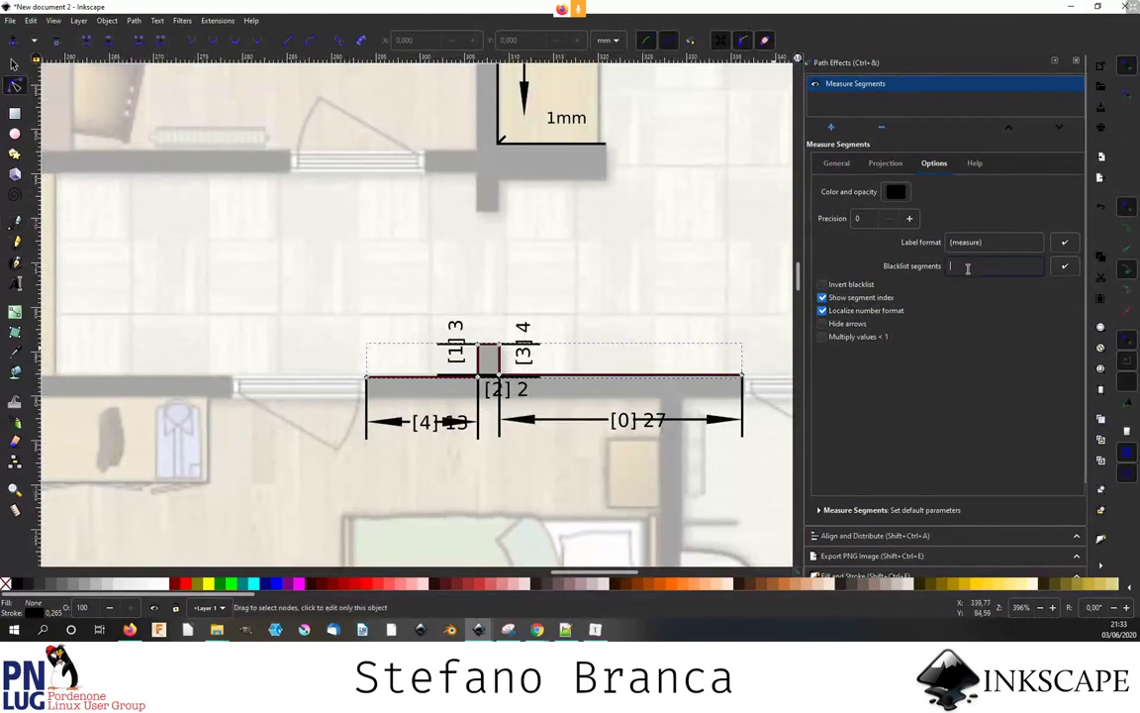
{"action": "type", "text": "4"}
{"action": "left_click", "coordinate": [1071, 267]}
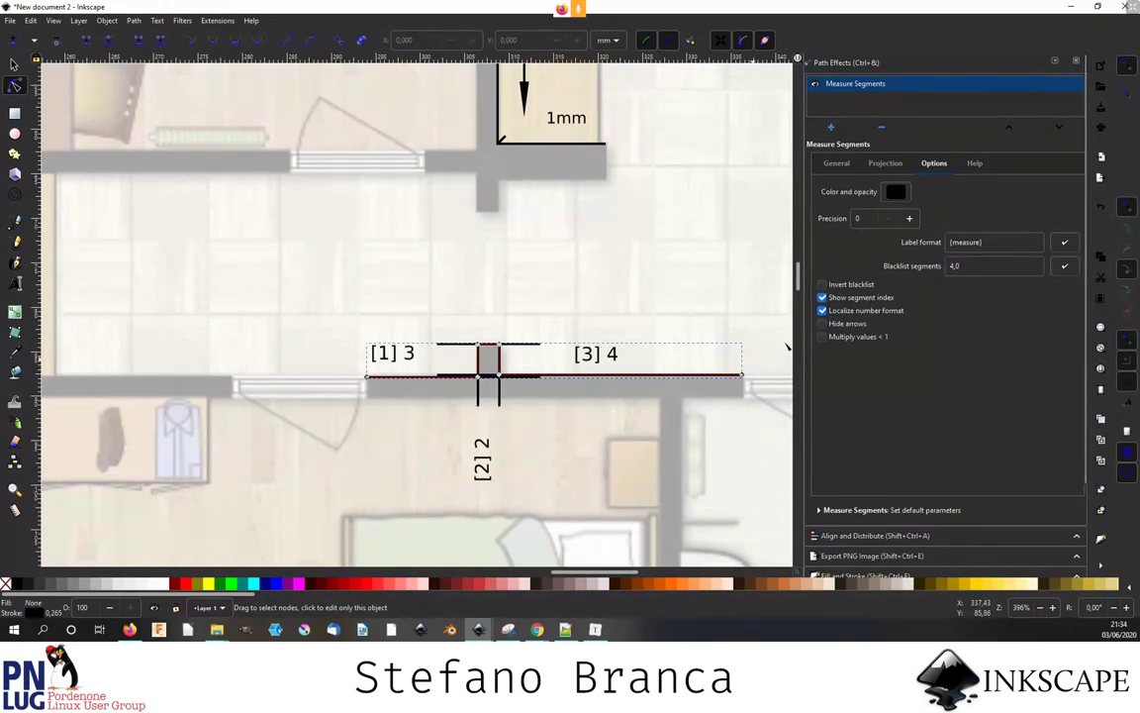
{"action": "left_click", "coordinate": [841, 287]}
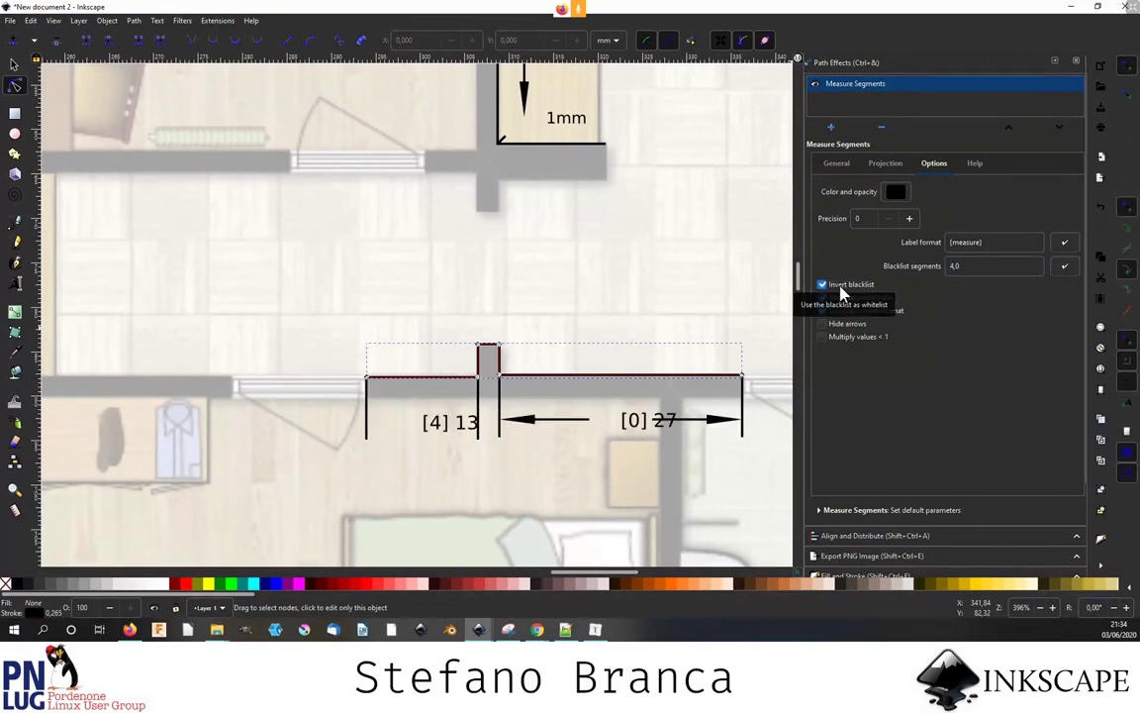
{"action": "left_click", "coordinate": [842, 299]}
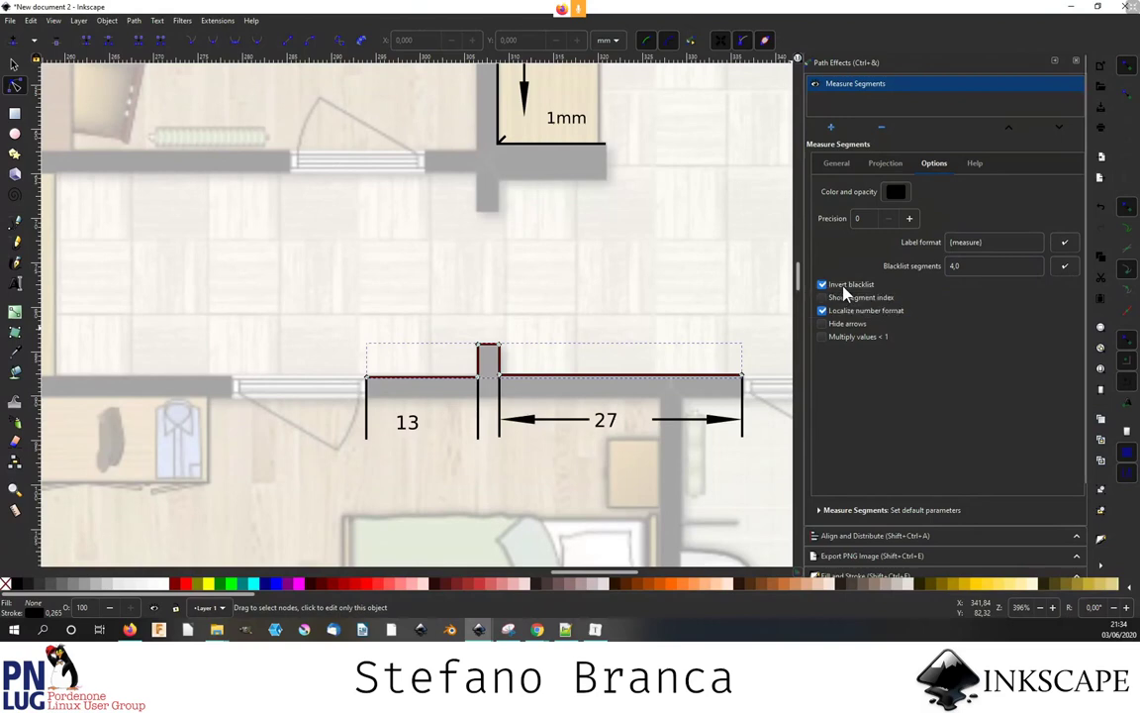
{"action": "left_click", "coordinate": [844, 289]}
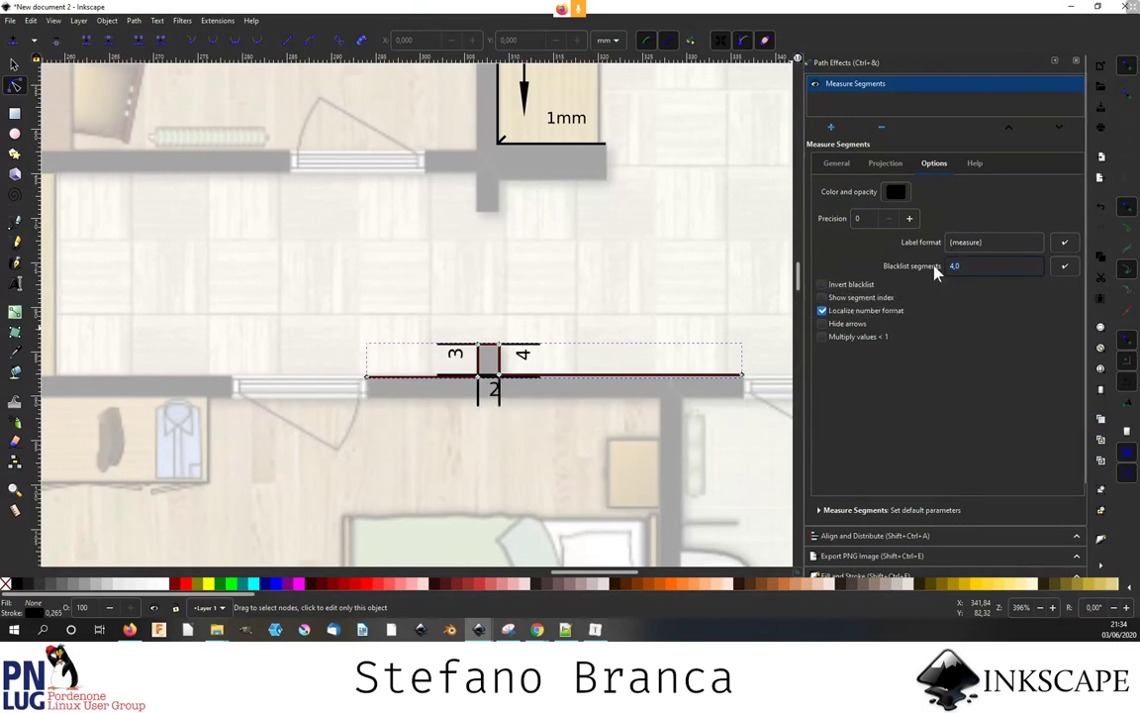
{"action": "type", "text": "2,3,4"}
{"action": "left_click", "coordinate": [1064, 265]}
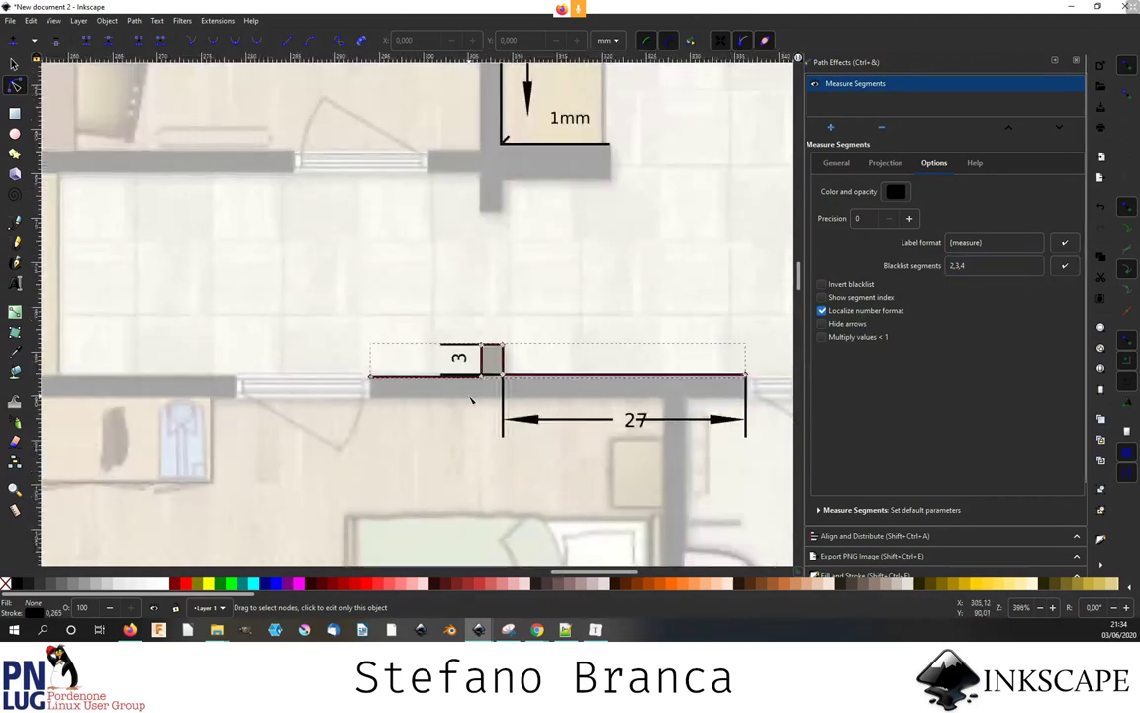
- Blacklist segments 1,2,3 with indexes hidden and arrowheads turned off
{"action": "left_click", "coordinate": [968, 265]}
{"action": "key", "text": "BackSpace"}
{"action": "key", "text": "BackSpace"}
{"action": "left_click", "coordinate": [1065, 268]}
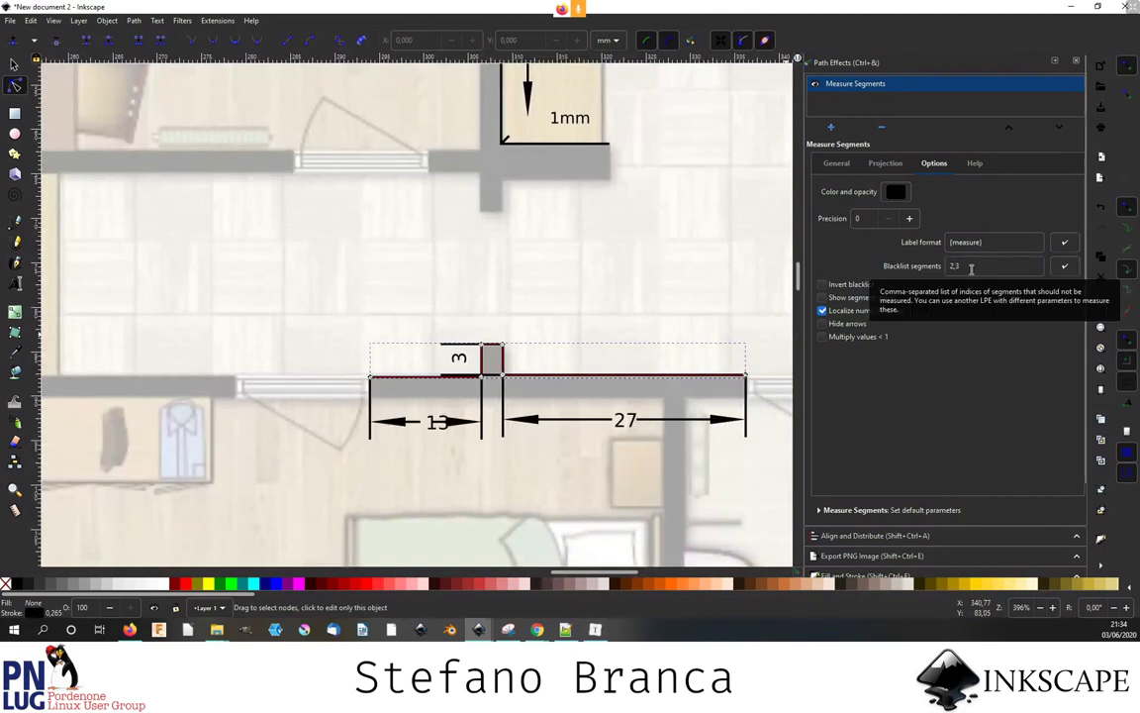
{"action": "left_click", "coordinate": [861, 297]}
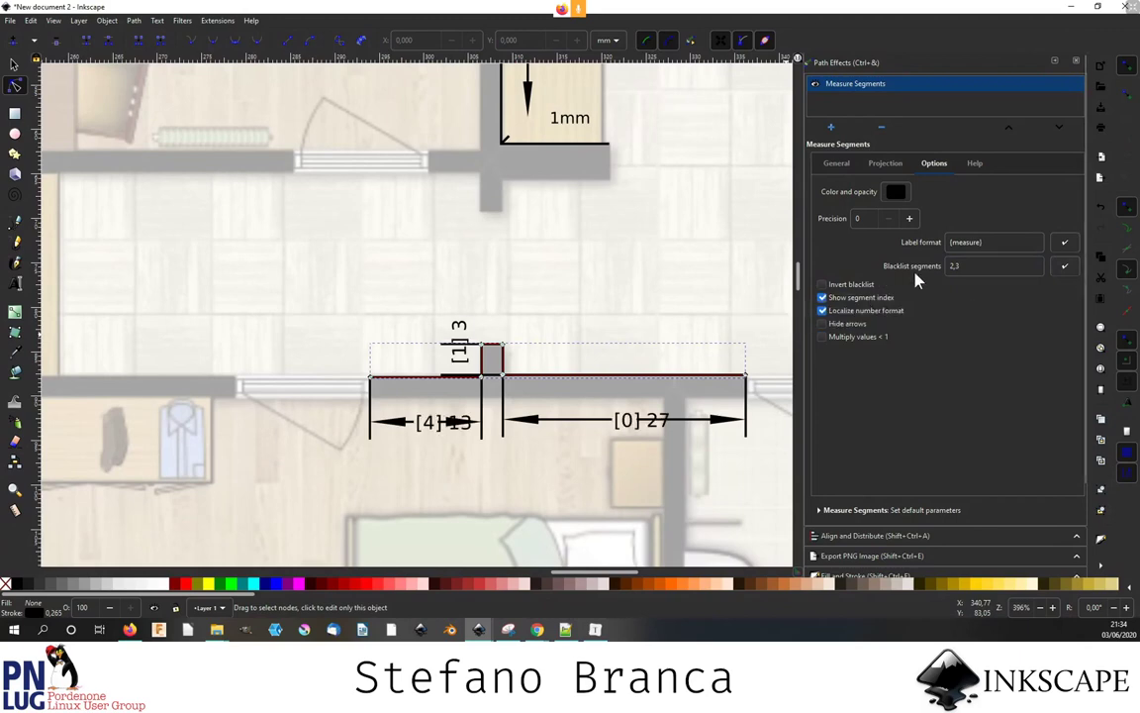
{"action": "left_click", "coordinate": [952, 266]}
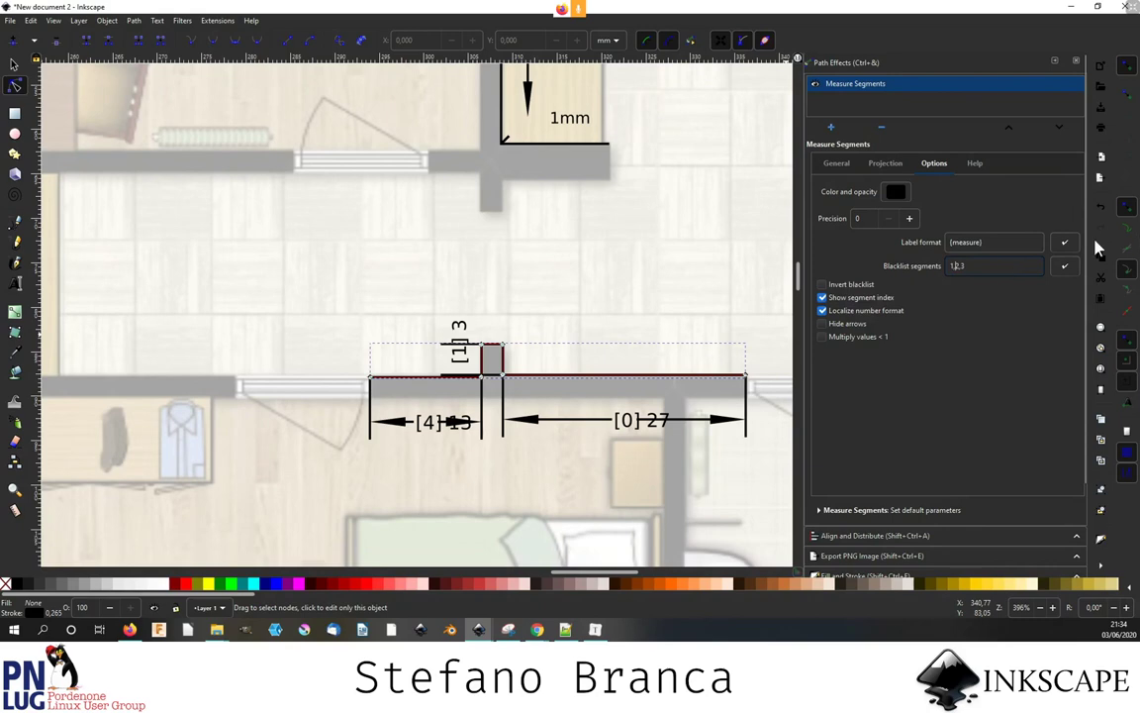
{"action": "type", "text": "1,"}
{"action": "left_click", "coordinate": [1064, 265]}
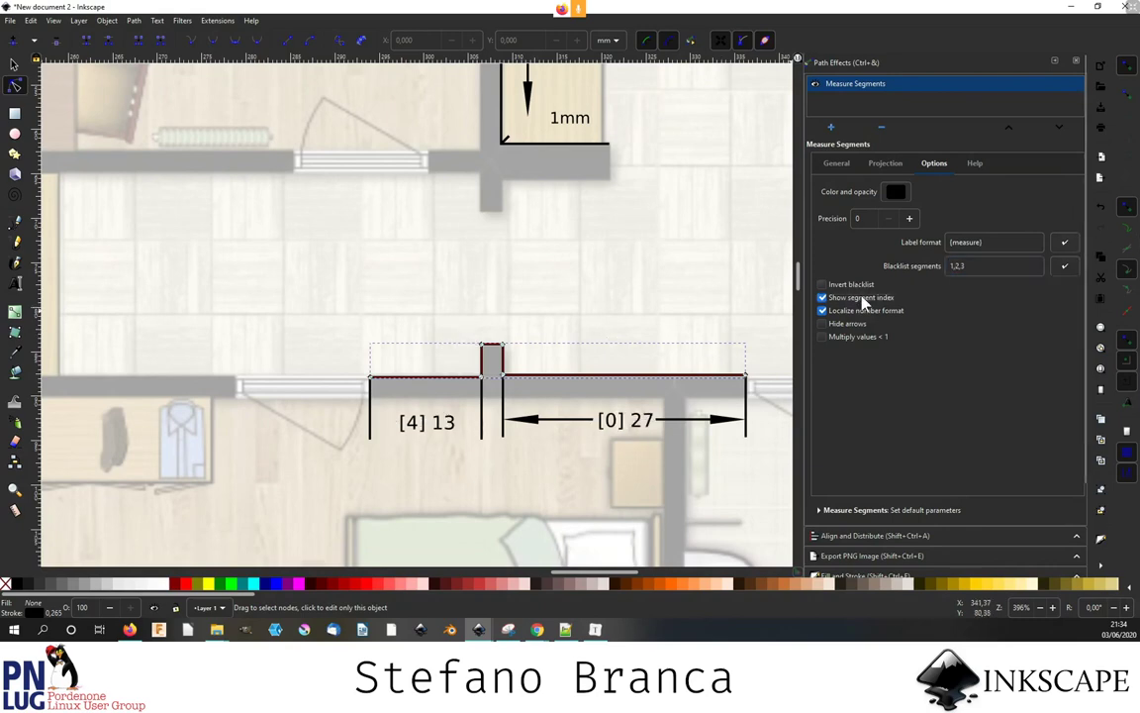
{"action": "left_click", "coordinate": [822, 297]}
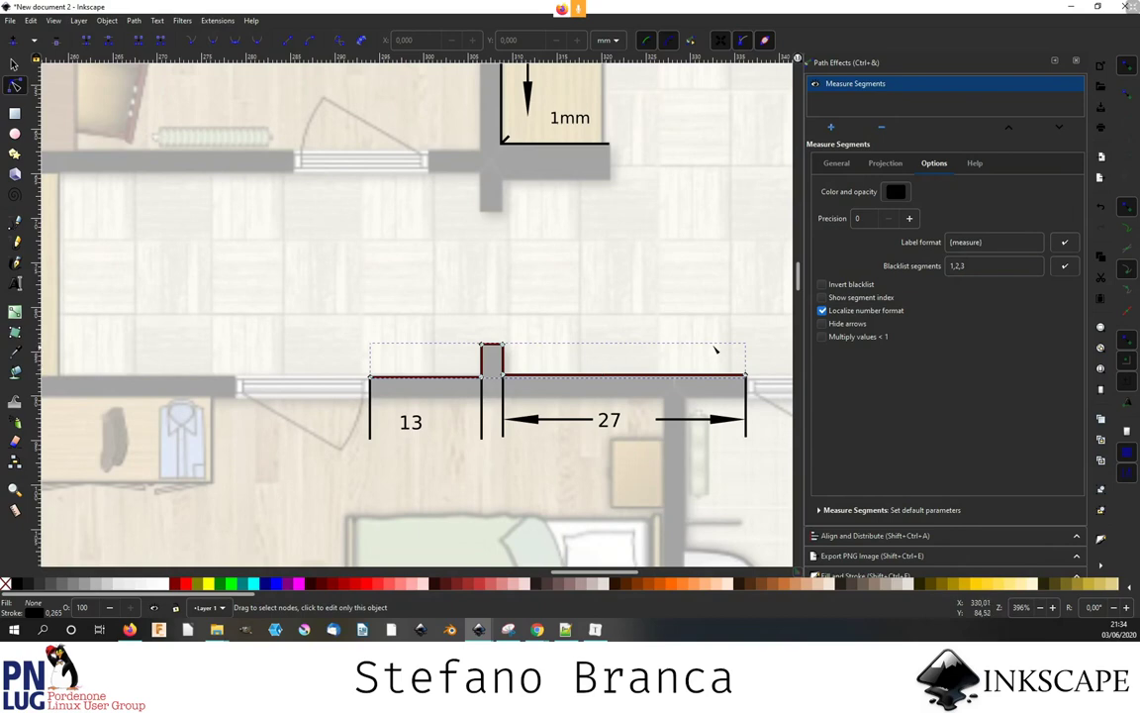
{"action": "left_click", "coordinate": [830, 326]}
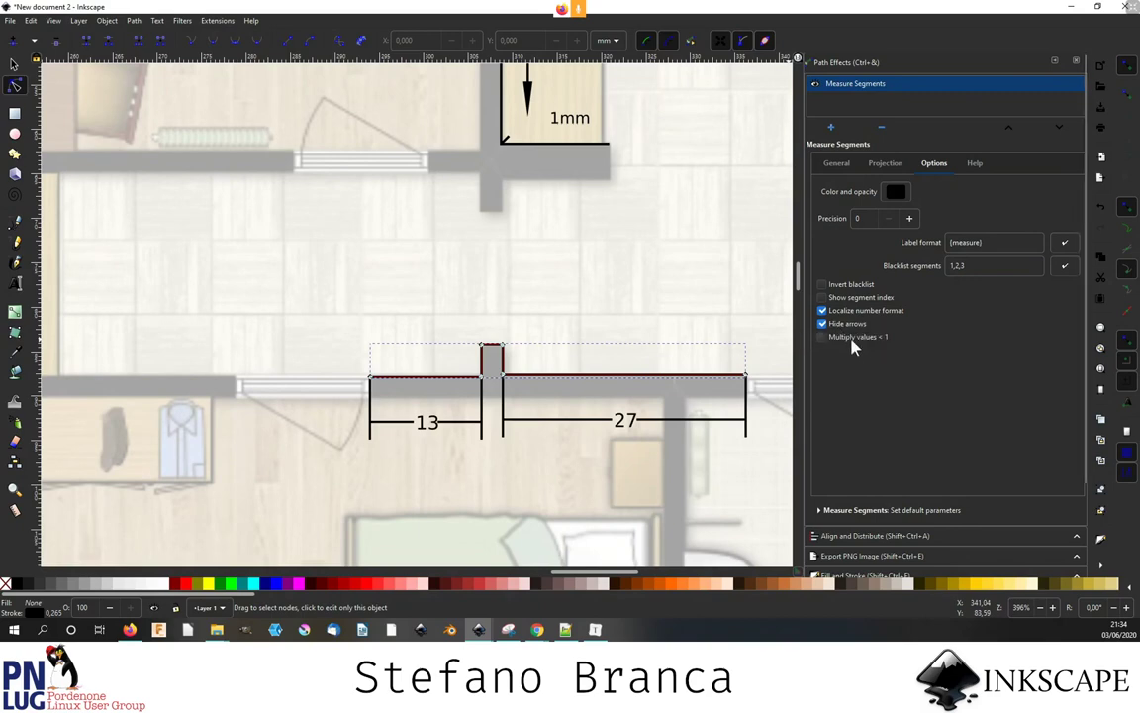
- Activate projection at distance 1 and angle 90, projecting a 27 dimension below the wall
{"action": "left_click", "coordinate": [889, 165]}
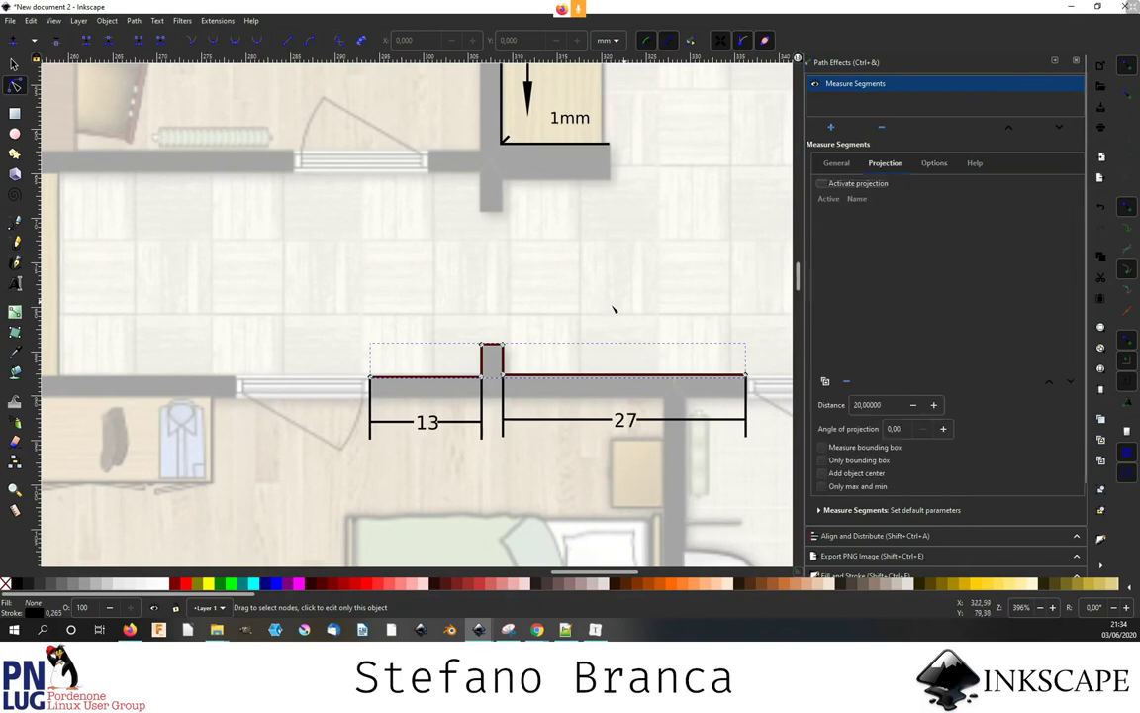
{"action": "scroll", "coordinate": [614, 308], "scroll_direction": "down", "scroll_amount": 1}
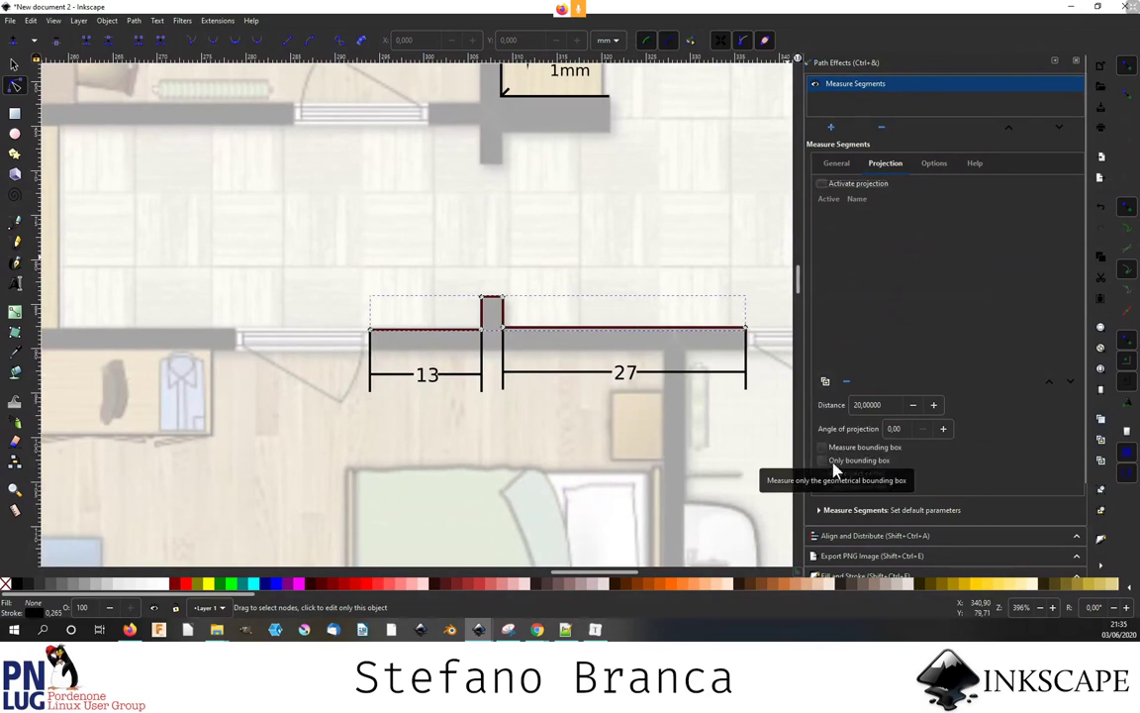
{"action": "left_click", "coordinate": [834, 186]}
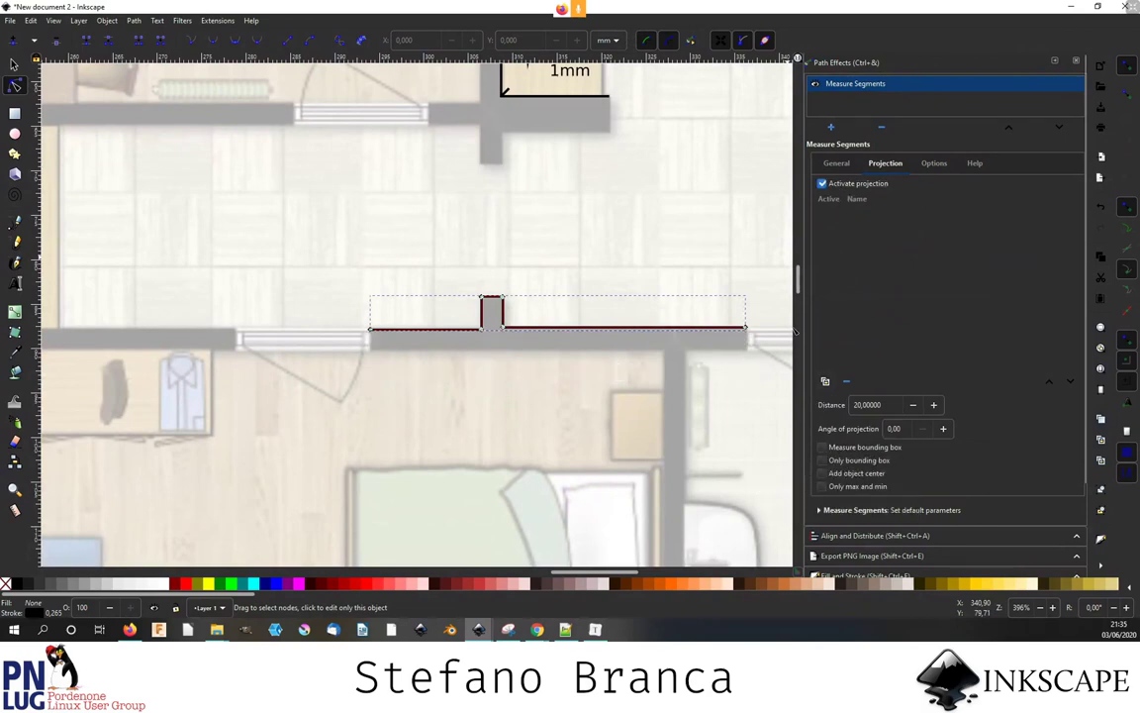
{"action": "left_click", "coordinate": [901, 429]}
{"action": "scroll", "coordinate": [624, 368], "scroll_direction": "down", "scroll_amount": 1}
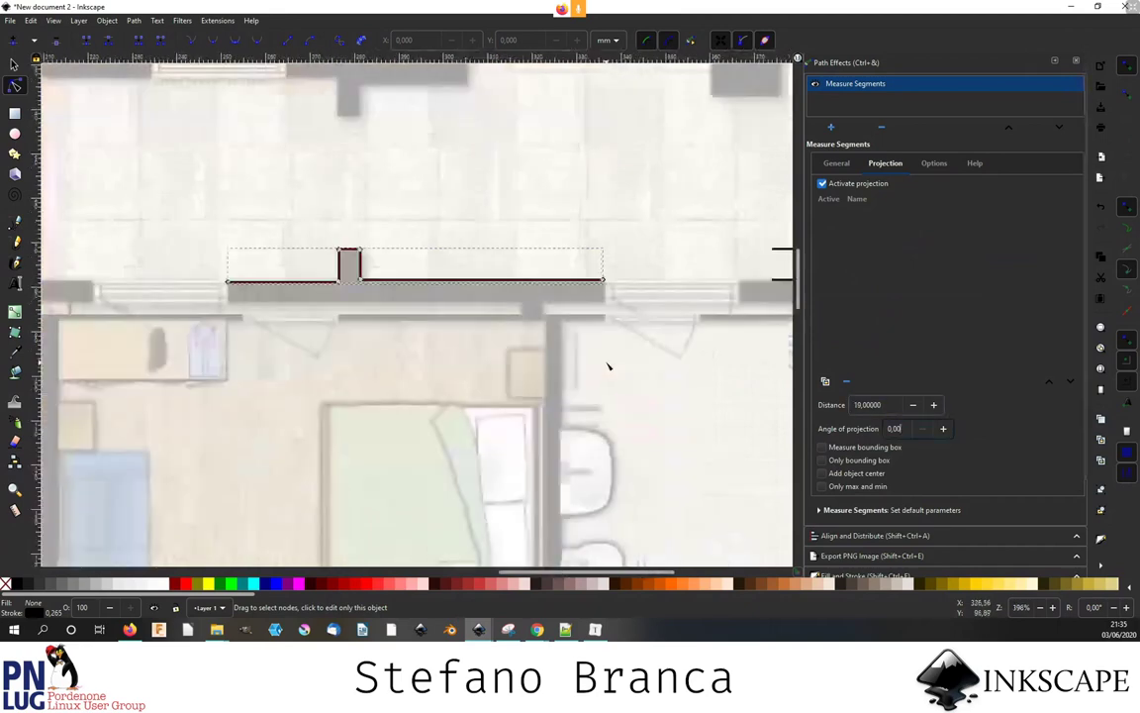
{"action": "scroll", "coordinate": [605, 364], "scroll_direction": "down", "scroll_amount": 1}
{"action": "scroll", "coordinate": [634, 356], "scroll_direction": "down", "scroll_amount": 2}
{"action": "scroll", "coordinate": [684, 329], "scroll_direction": "up", "scroll_amount": 3}
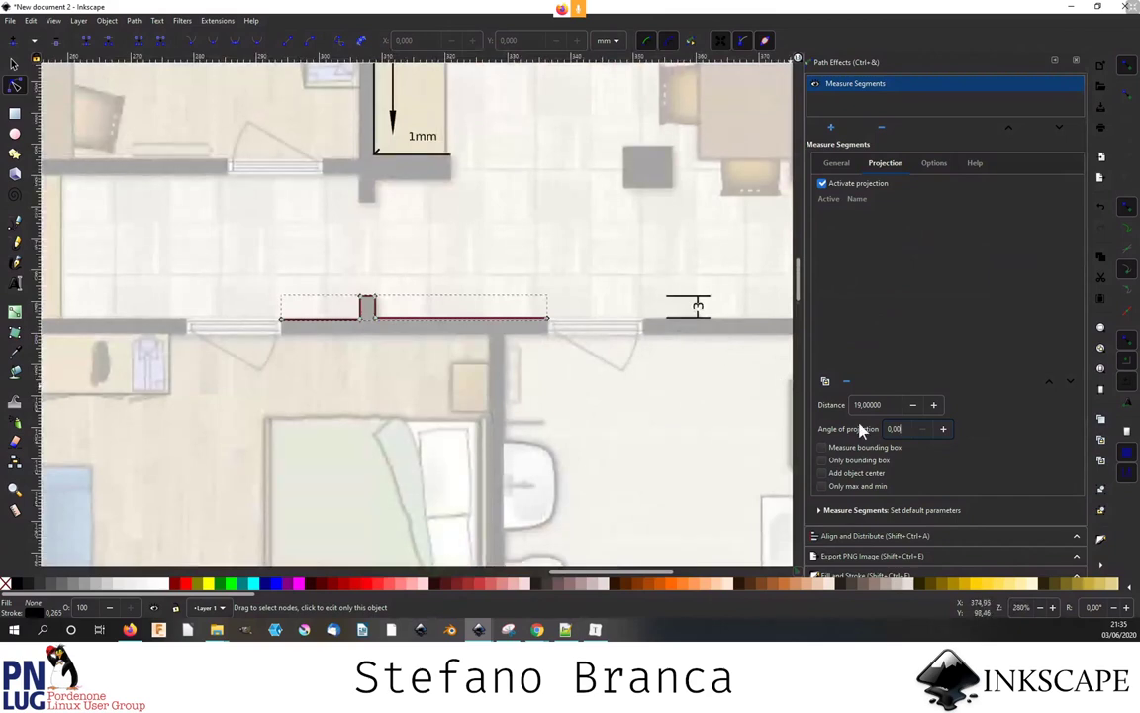
{"action": "scroll", "coordinate": [871, 405], "scroll_direction": "down", "scroll_amount": 4}
{"action": "scroll", "coordinate": [878, 408], "scroll_direction": "down", "scroll_amount": 8}
{"action": "scroll", "coordinate": [878, 406], "scroll_direction": "down", "scroll_amount": 6}
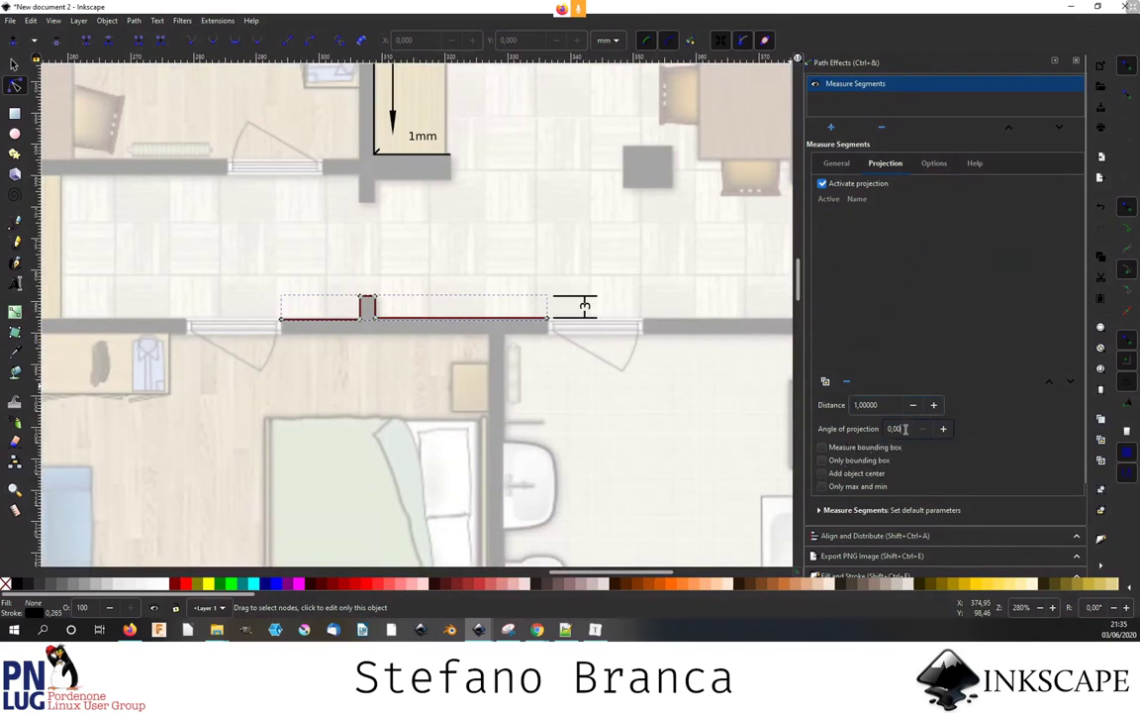
{"action": "scroll", "coordinate": [900, 429], "scroll_direction": "up", "scroll_amount": 3}
{"action": "scroll", "coordinate": [903, 428], "scroll_direction": "down", "scroll_amount": 1}
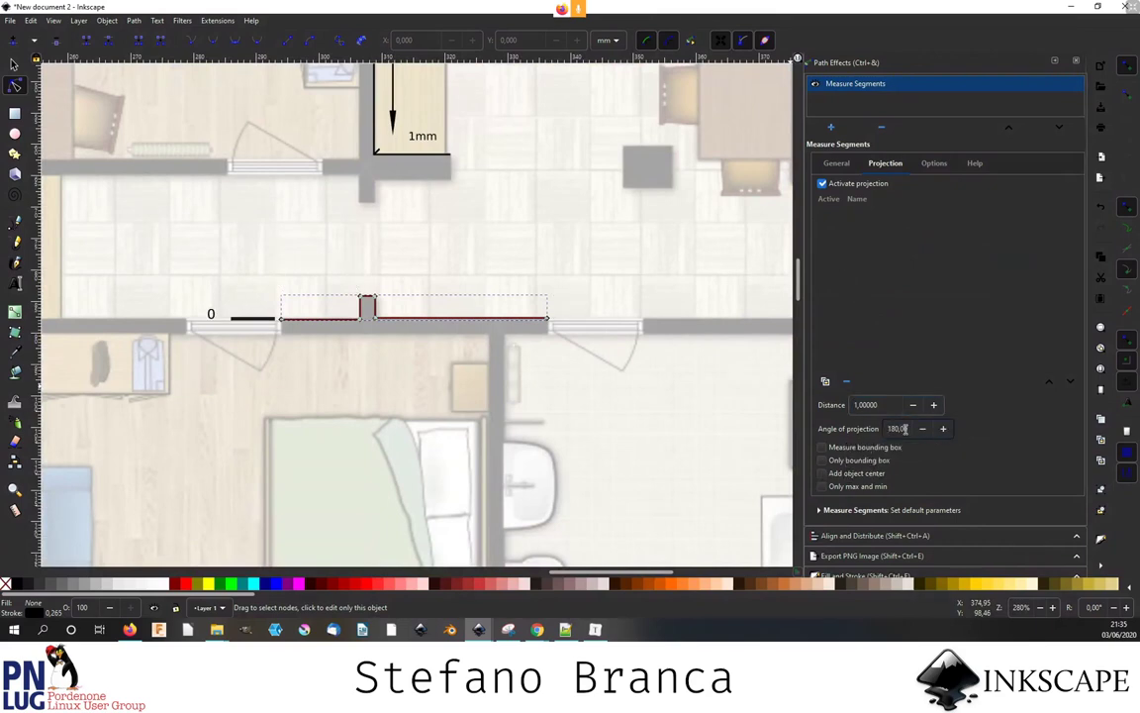
{"action": "scroll", "coordinate": [904, 429], "scroll_direction": "down", "scroll_amount": 1}
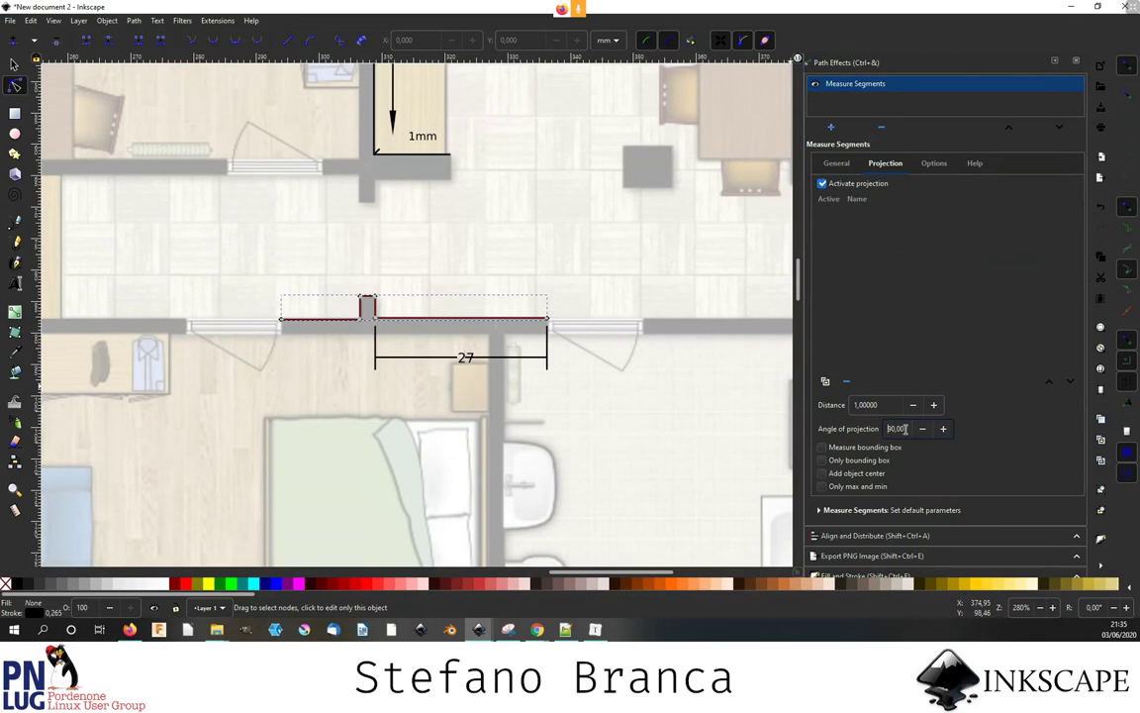
{"action": "scroll", "coordinate": [597, 387], "scroll_direction": "down", "scroll_amount": 1}
{"action": "scroll", "coordinate": [598, 387], "scroll_direction": "down", "scroll_amount": 1}
{"action": "scroll", "coordinate": [597, 387], "scroll_direction": "down", "scroll_amount": 1}
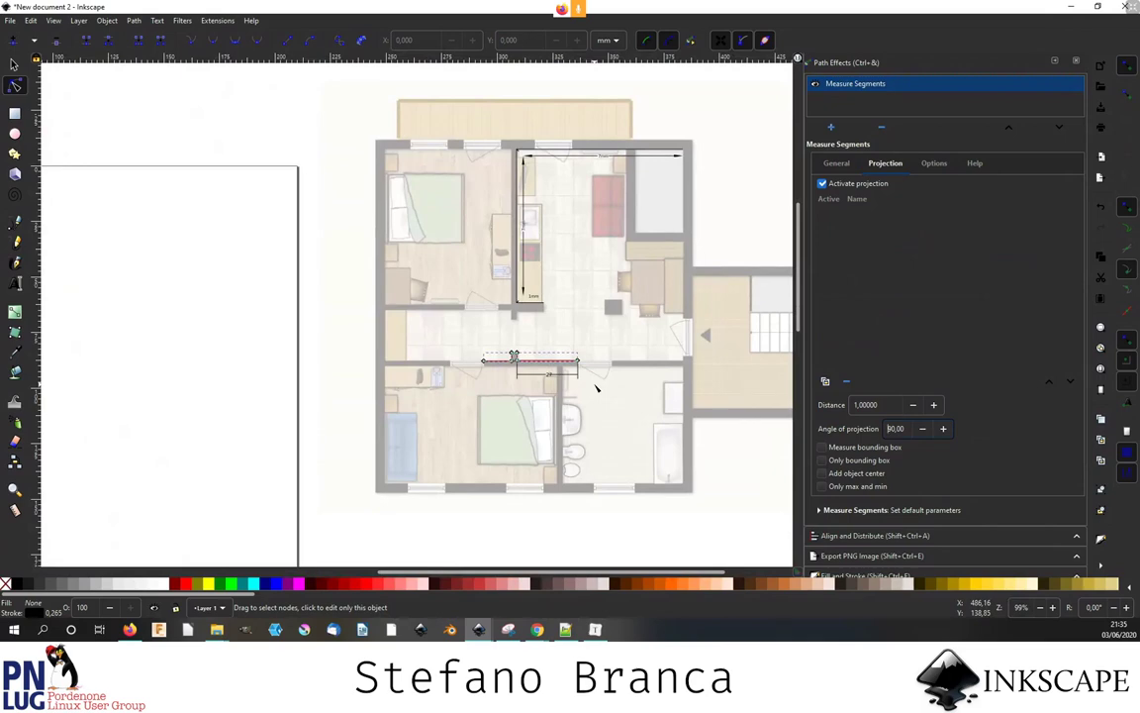
- Switch to the Selector, deselect the measured wall path, and zoom toward the red chair
{"action": "scroll", "coordinate": [597, 388], "scroll_direction": "down", "scroll_amount": 1}
{"action": "scroll", "coordinate": [597, 388], "scroll_direction": "down", "scroll_amount": 1}
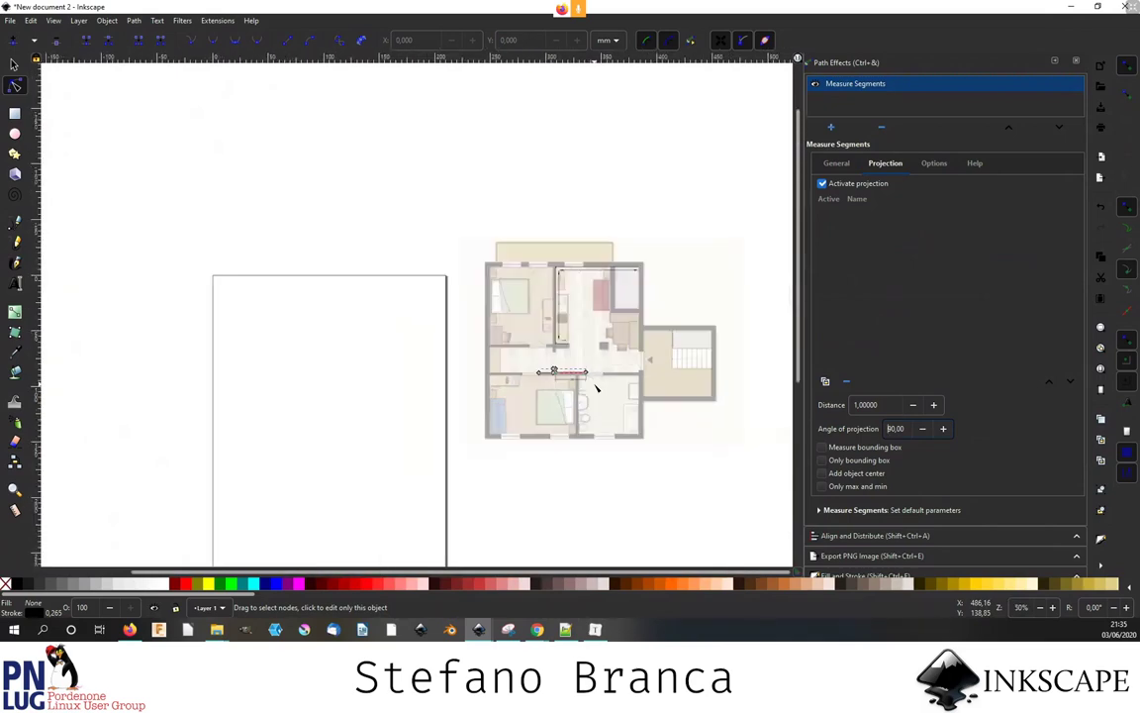
{"action": "key", "text": "s"}
{"action": "key", "text": "Escape"}
{"action": "scroll", "coordinate": [575, 300], "scroll_direction": "up", "scroll_amount": 3}
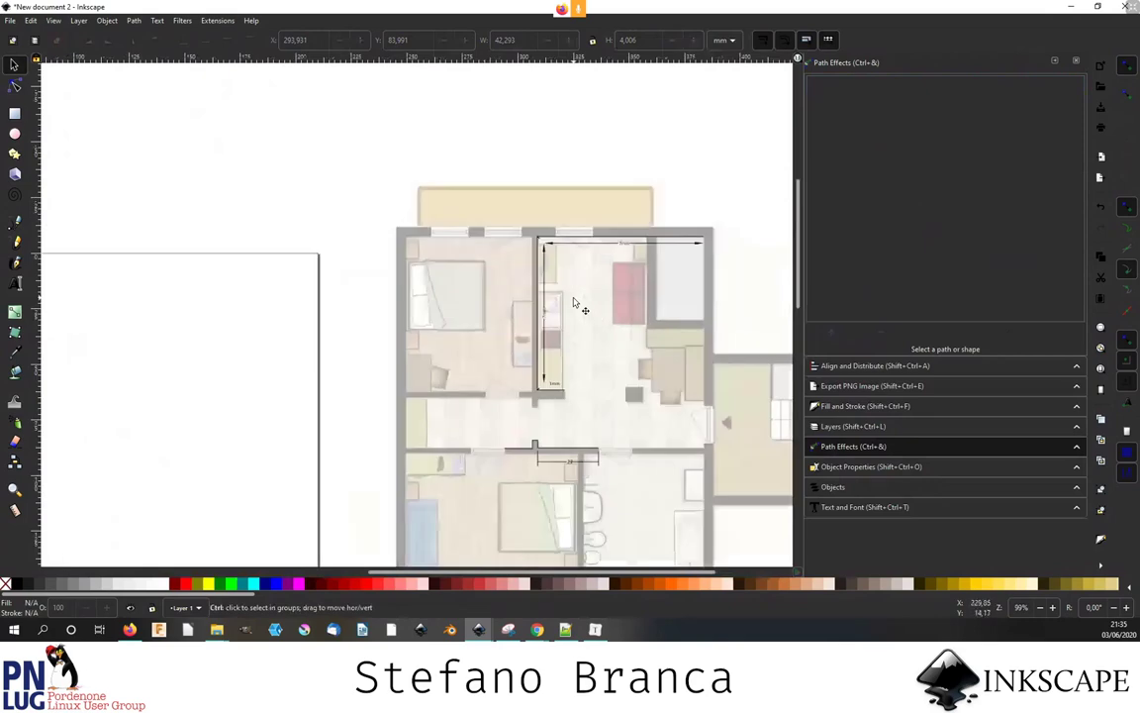
{"action": "scroll", "coordinate": [506, 295], "scroll_direction": "down", "scroll_amount": 1}
{"action": "scroll", "coordinate": [559, 277], "scroll_direction": "up", "scroll_amount": 1}
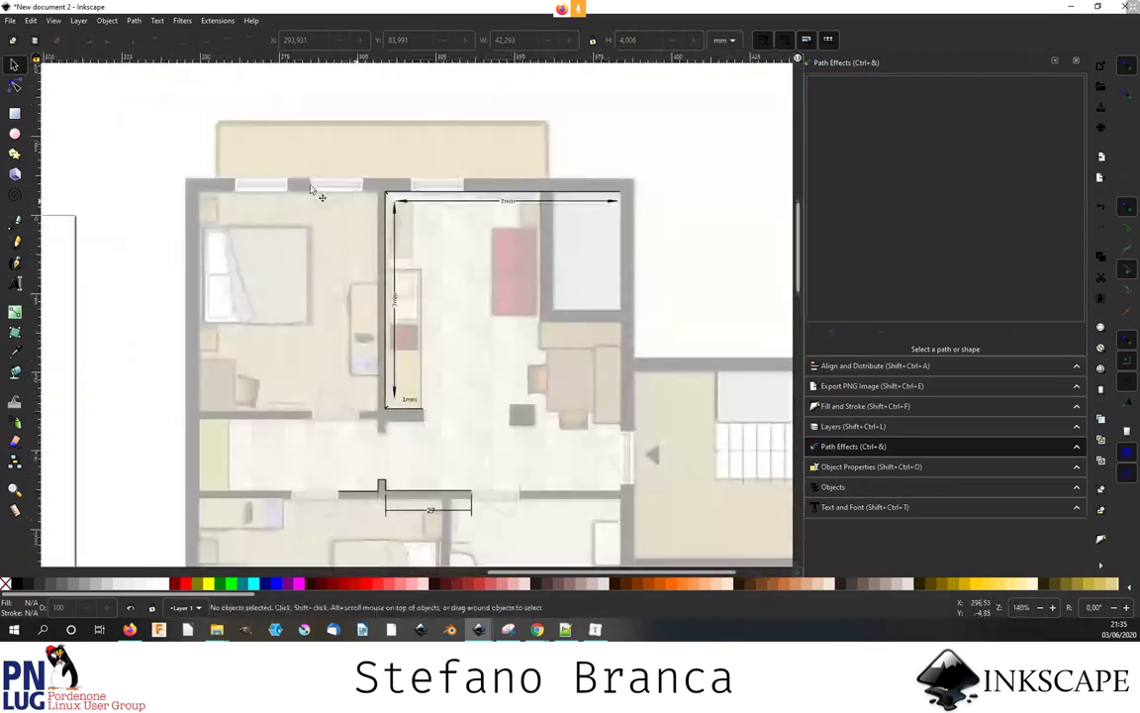
- Draw a small red rectangle over the red chair
{"action": "key", "text": "r"}
{"action": "scroll", "coordinate": [512, 245], "scroll_direction": "up", "scroll_amount": 2}
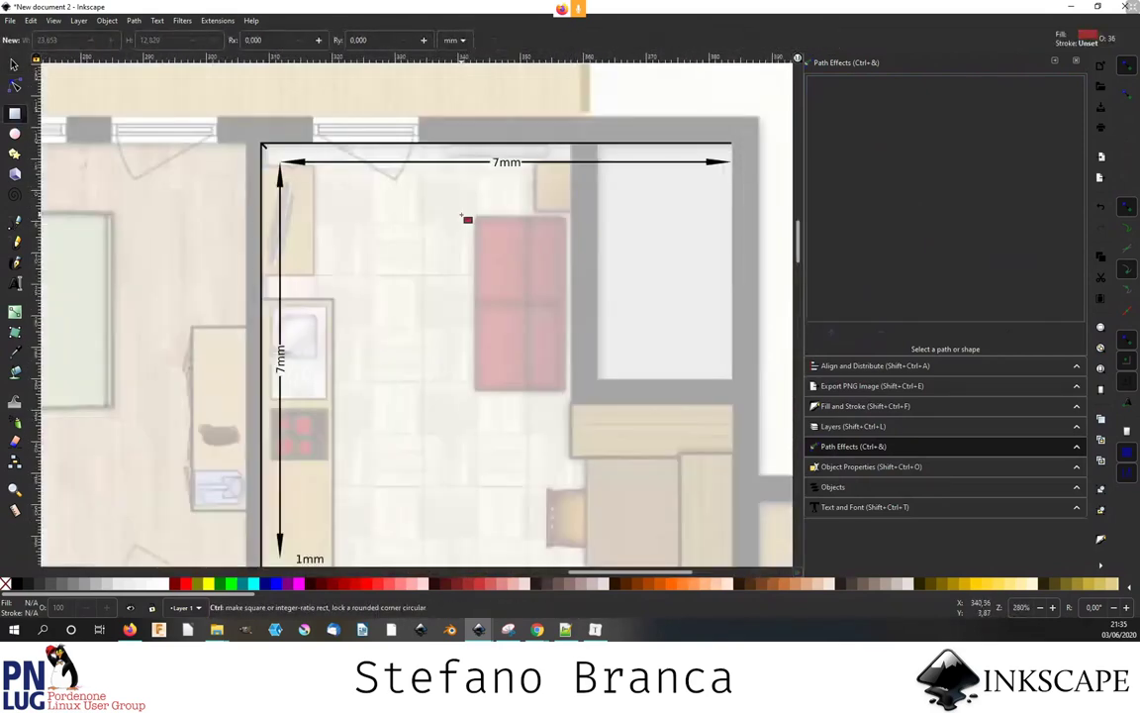
{"action": "left_click_drag", "start_coordinate": [555, 344], "coordinate": [571, 397]}
{"action": "scroll", "coordinate": [571, 396], "scroll_direction": "up", "scroll_amount": 1}
{"action": "left_click", "coordinate": [14, 64]}
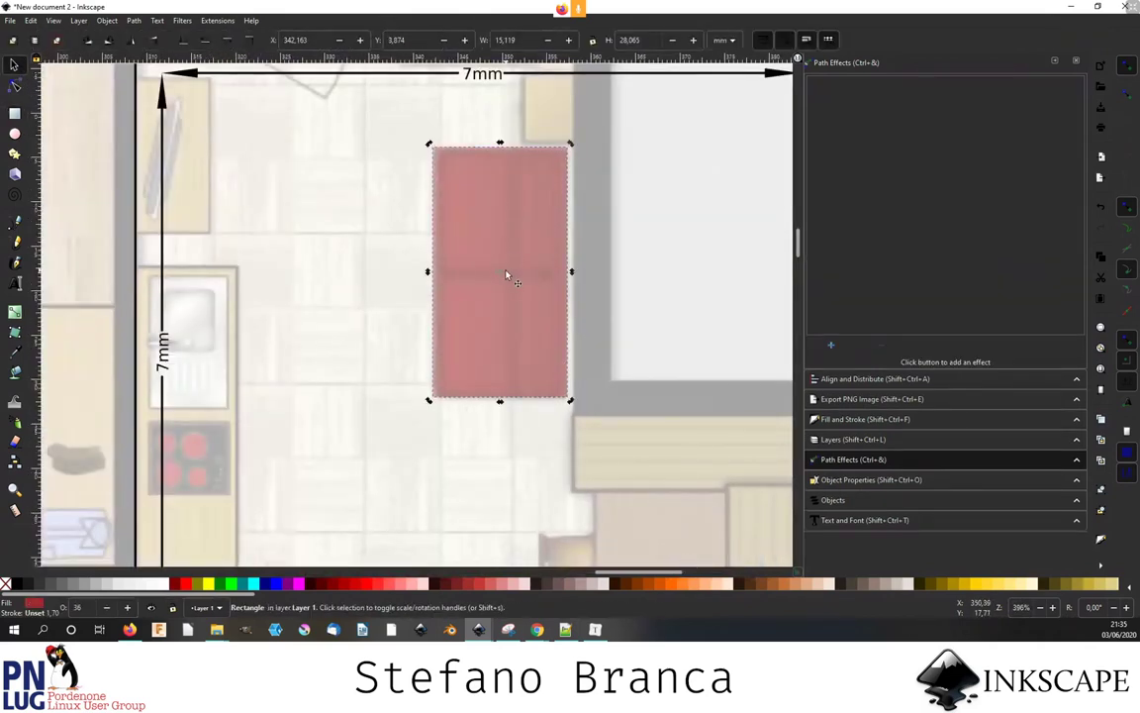
- Reposition the red rectangle over the chair, trying then cancelling a 30° rotation
{"action": "left_click_drag", "start_coordinate": [506, 276], "coordinate": [438, 280]}
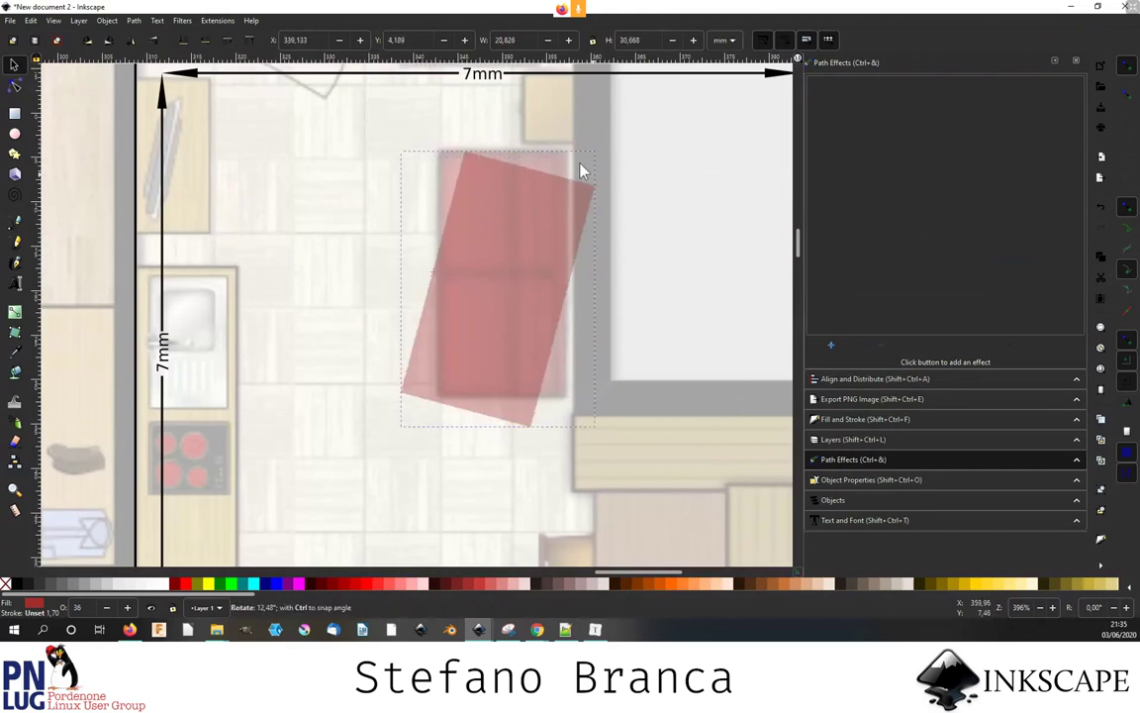
{"action": "mouse_move", "coordinate": [578, 156]}
{"action": "left_mouse_down"}
{"action": "mouse_move", "coordinate": [628, 240]}
{"action": "mouse_move", "coordinate": [530, 198]}
{"action": "left_mouse_up"}
{"action": "left_click", "coordinate": [554, 173]}
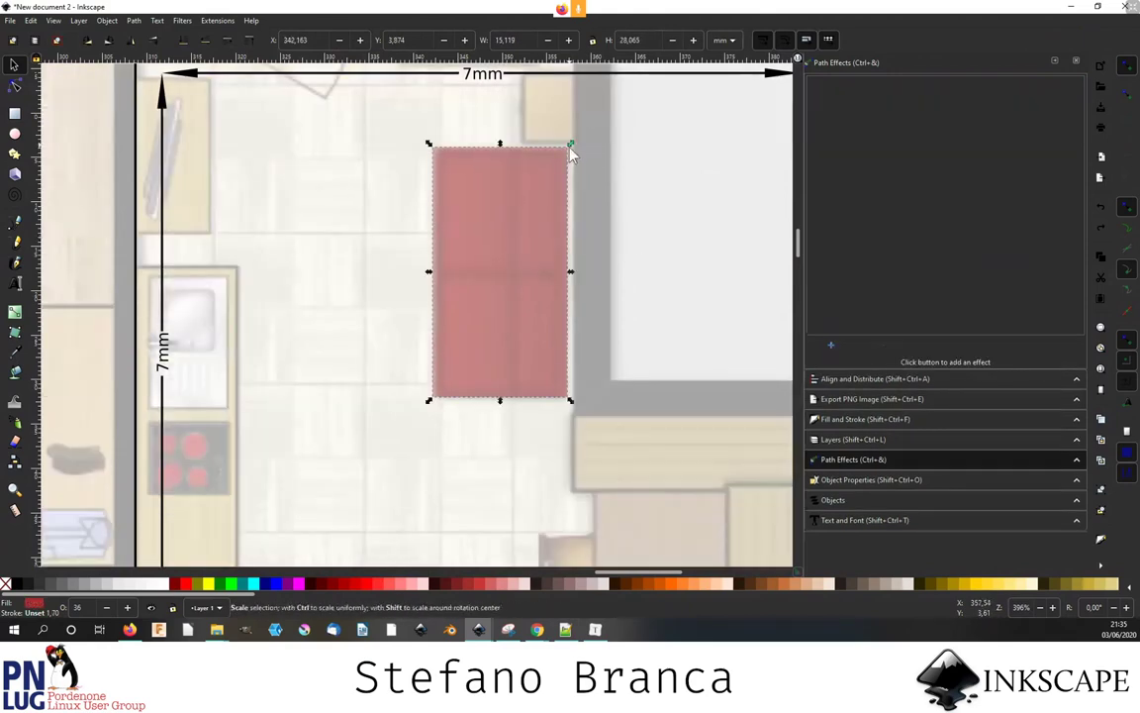
{"action": "mouse_move", "coordinate": [573, 151]}
{"action": "left_mouse_down"}
{"action": "mouse_move", "coordinate": [623, 208]}
{"action": "mouse_move", "coordinate": [636, 247]}
{"action": "left_mouse_up"}
{"action": "key", "text": "Escape"}
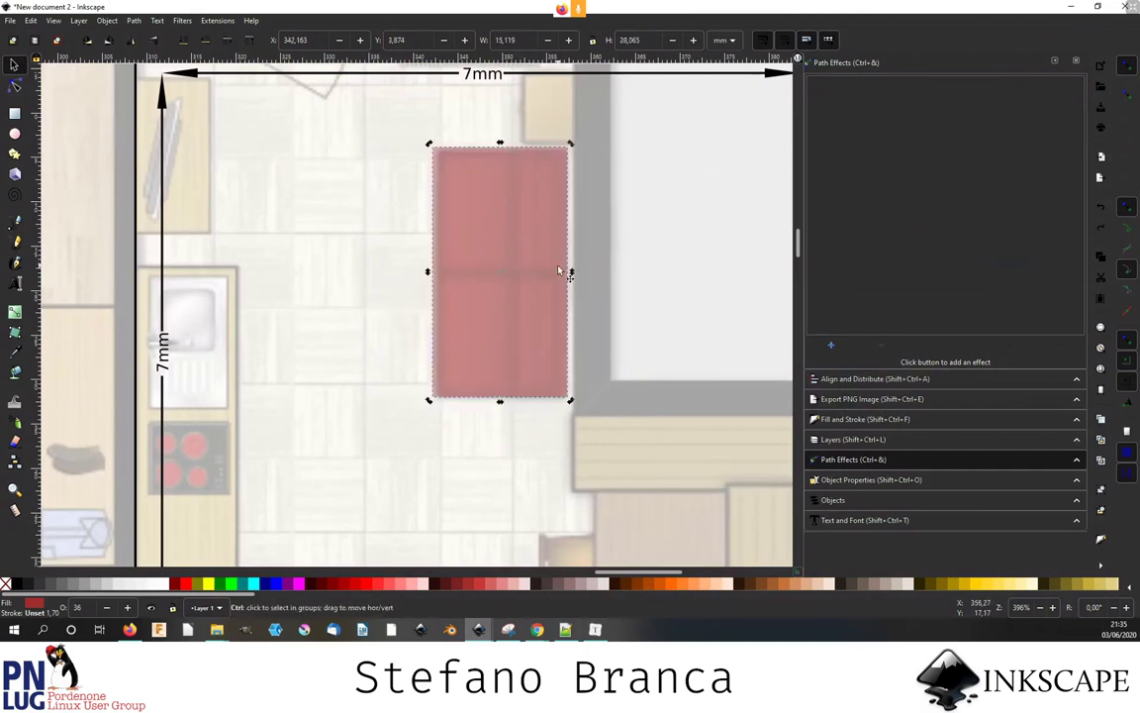
- Deselect the red rectangle and zoom around the floor plan
{"action": "scroll", "coordinate": [558, 264], "scroll_direction": "down", "scroll_amount": 2}
{"action": "scroll", "coordinate": [558, 264], "scroll_direction": "down", "scroll_amount": 2}
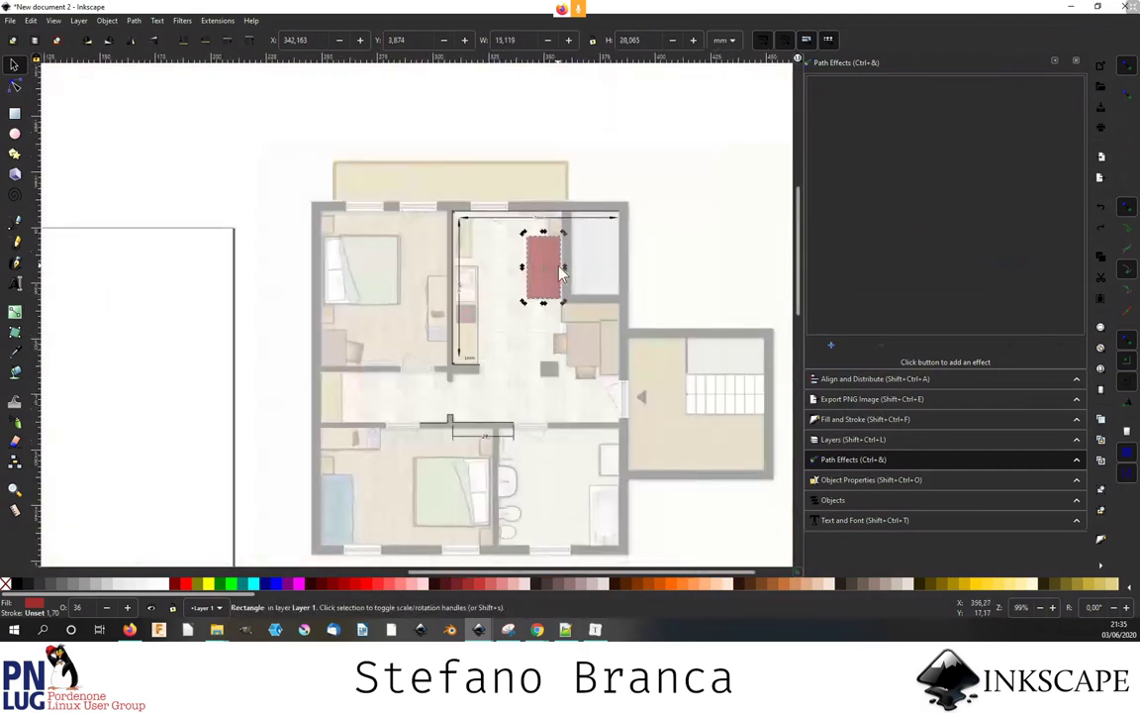
{"action": "key", "text": "Escape"}
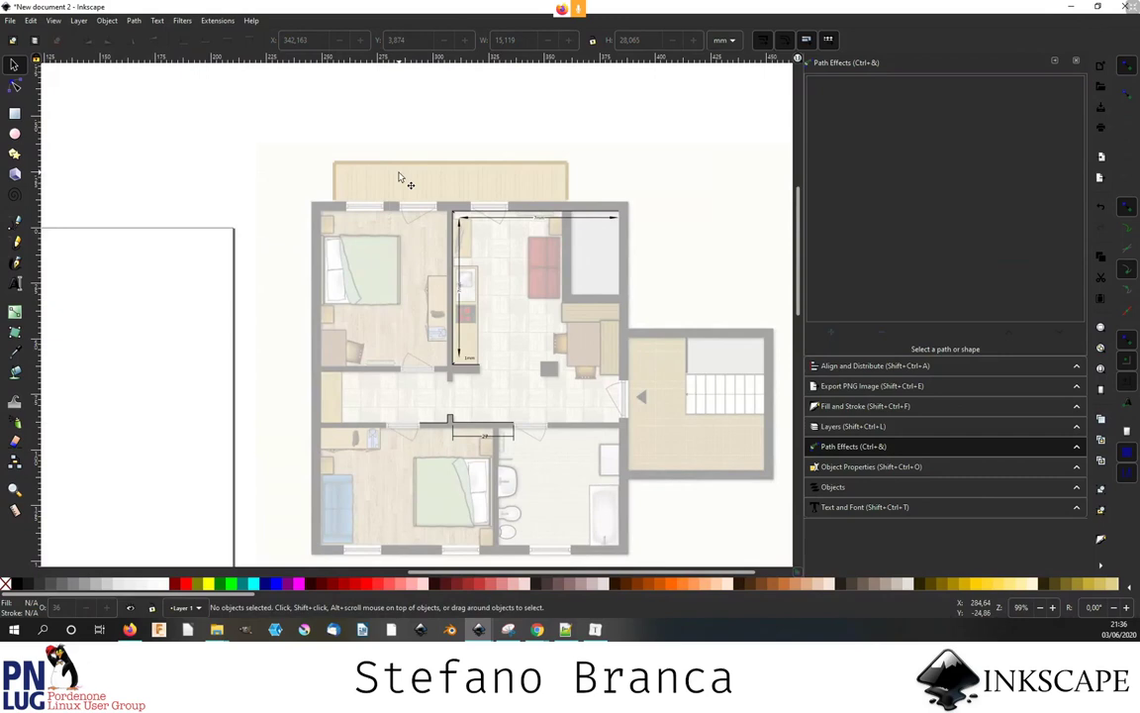
{"action": "scroll", "coordinate": [400, 177], "scroll_direction": "down", "scroll_amount": 3}
{"action": "scroll", "coordinate": [455, 255], "scroll_direction": "up", "scroll_amount": 2}
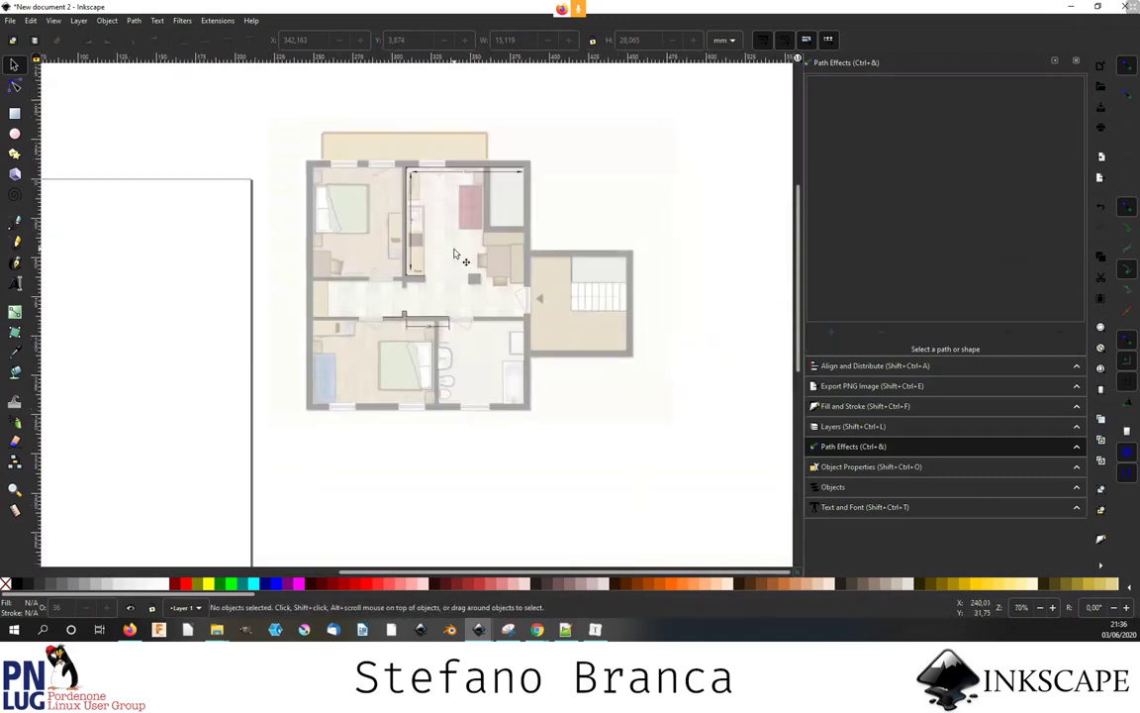
{"action": "scroll", "coordinate": [466, 212], "scroll_direction": "up", "scroll_amount": 1}
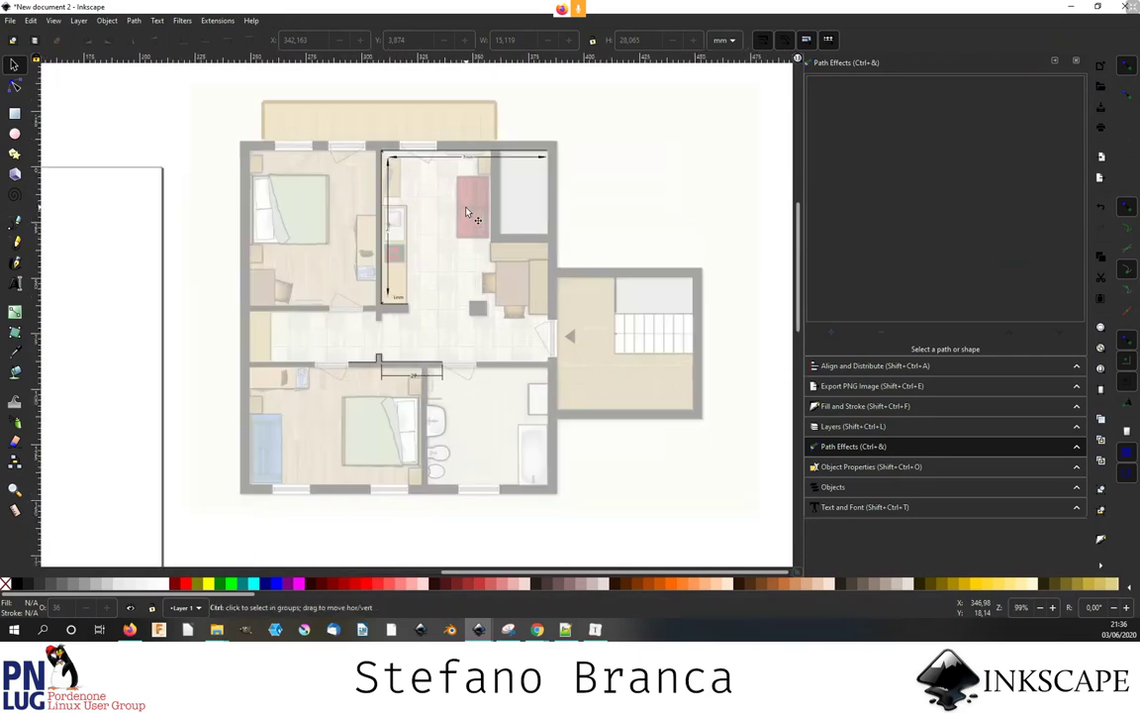
{"action": "scroll", "coordinate": [467, 211], "scroll_direction": "up", "scroll_amount": 1}
- Draw a new rectangle, about 14.70 × 27.86 mm, over the sofa
{"action": "key", "text": "r"}
{"action": "scroll", "coordinate": [472, 172], "scroll_direction": "up", "scroll_amount": 2}
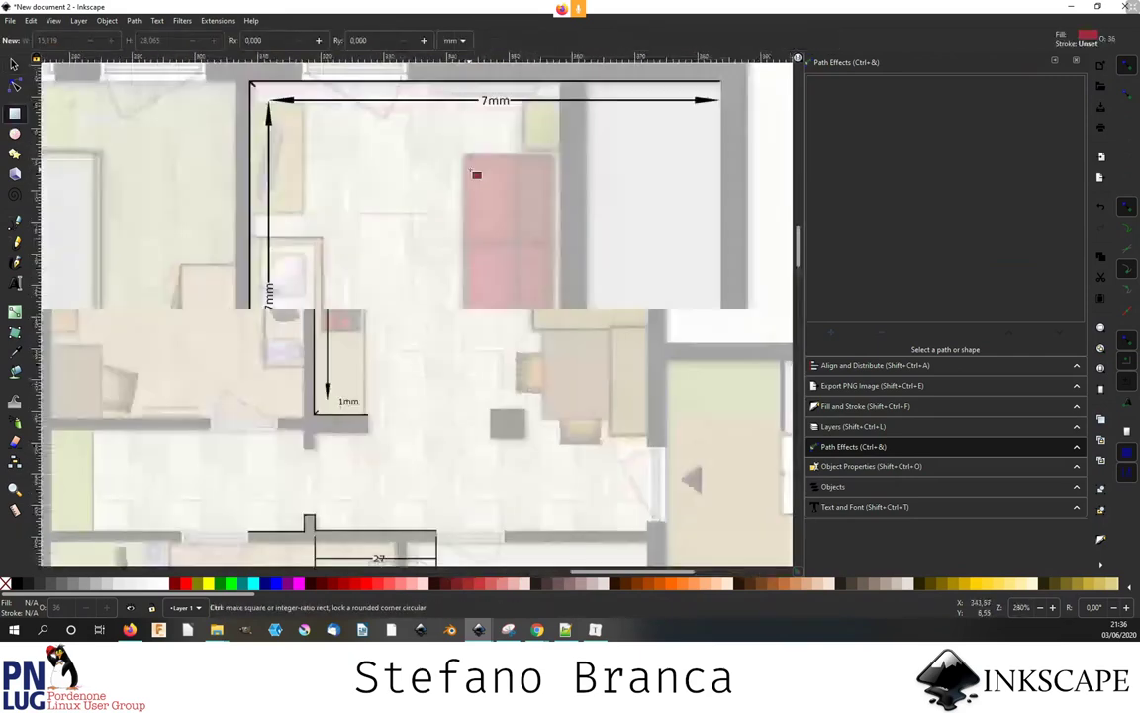
{"action": "scroll", "coordinate": [473, 170], "scroll_direction": "up", "scroll_amount": 1}
{"action": "mouse_move", "coordinate": [465, 157]}
{"action": "left_mouse_down"}
{"action": "mouse_move", "coordinate": [611, 416]}
{"action": "mouse_move", "coordinate": [590, 399]}
{"action": "left_mouse_up"}
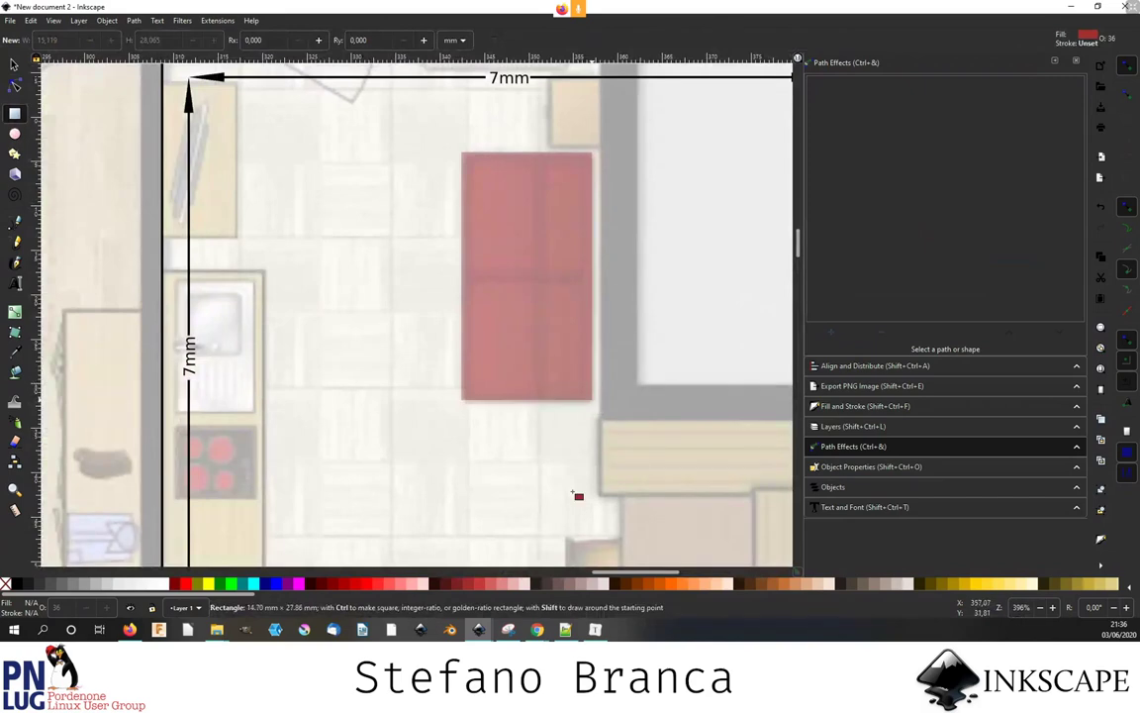
- Give the new rectangle 100% opacity and a solid white fill
{"action": "left_click", "coordinate": [846, 419]}
{"action": "left_click_drag", "start_coordinate": [870, 361], "coordinate": [1029, 356]}
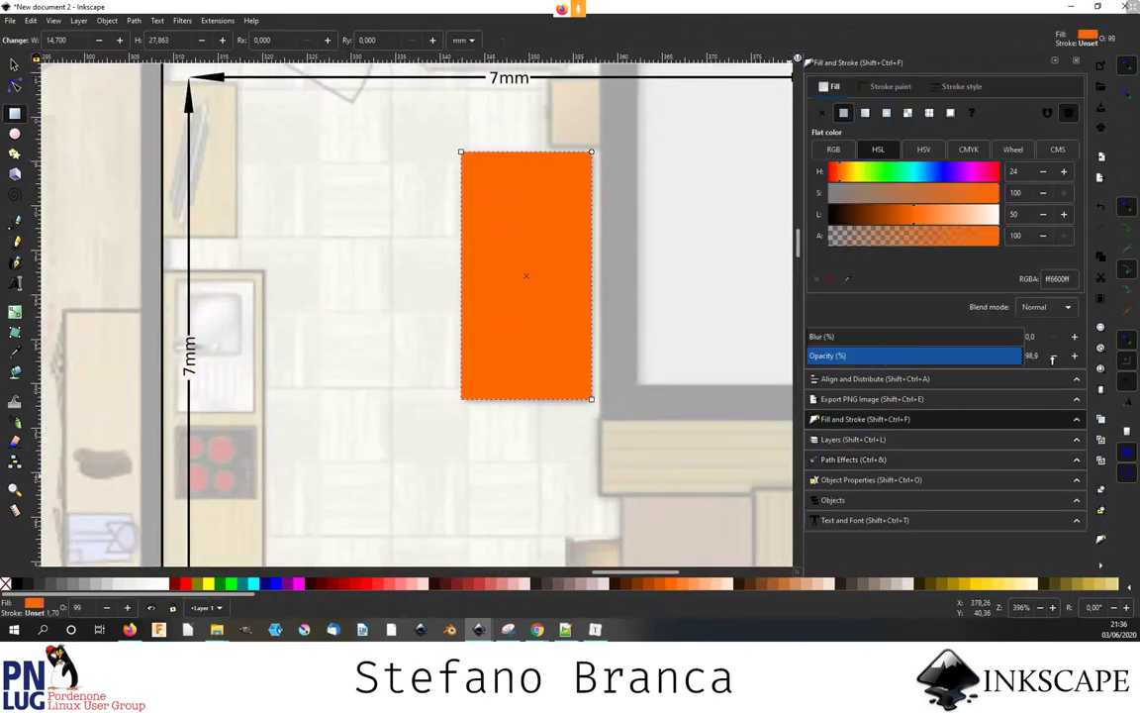
{"action": "scroll", "coordinate": [500, 350], "scroll_direction": "down", "scroll_amount": 2}
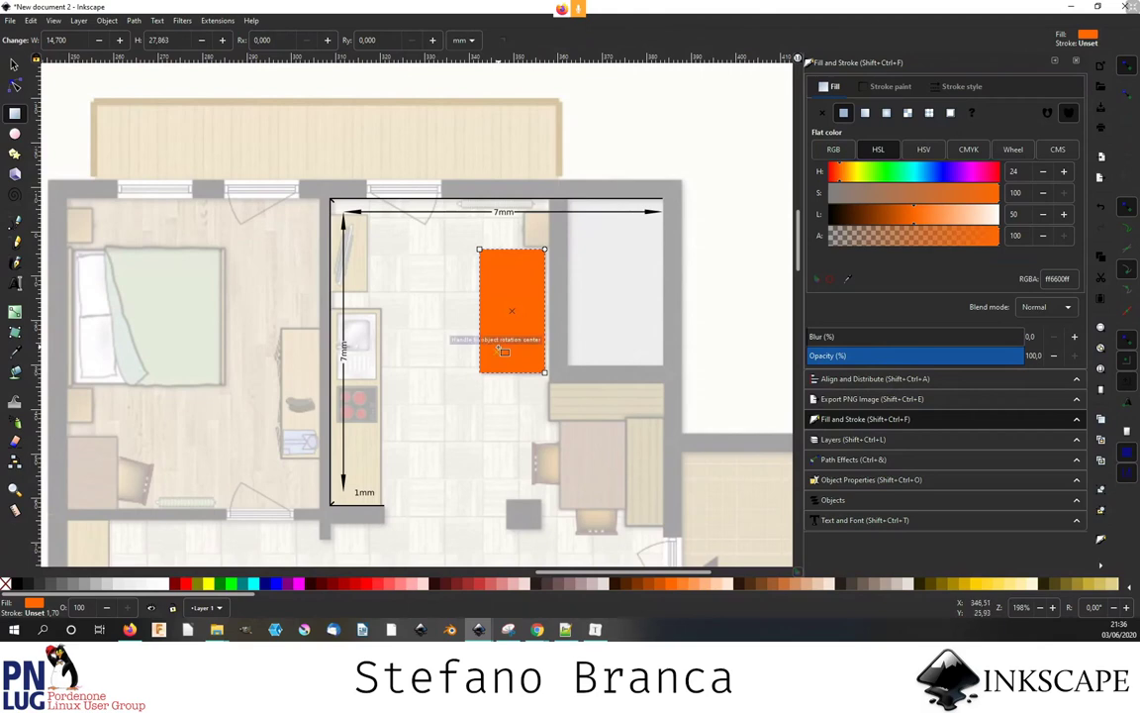
{"action": "left_click", "coordinate": [158, 583]}
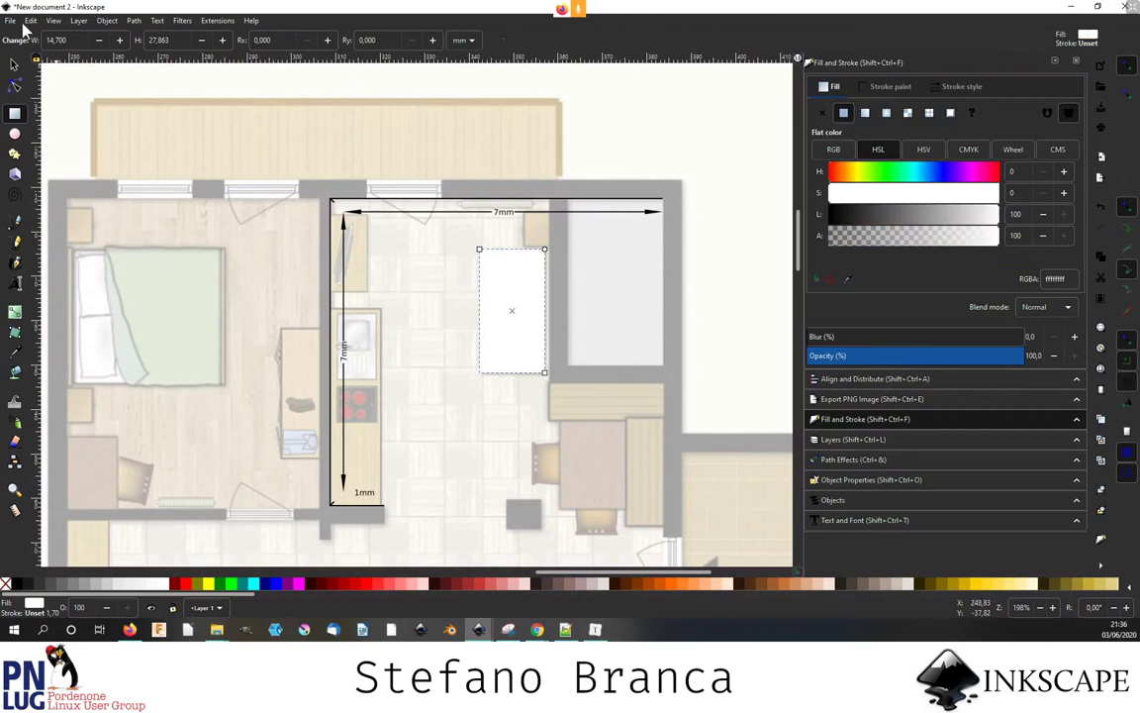
- Resize the page to the white rectangle in Document Properties, about 14.70 × 27.86 mm
{"action": "left_click", "coordinate": [11, 20]}
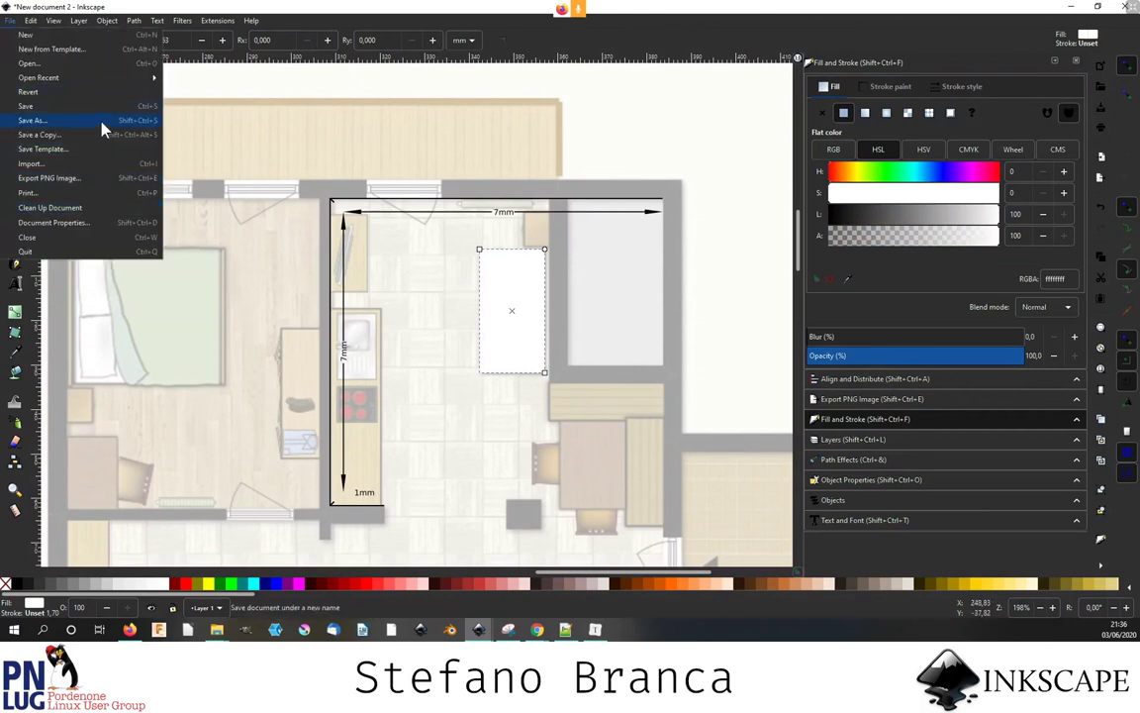
{"action": "left_click", "coordinate": [119, 222]}
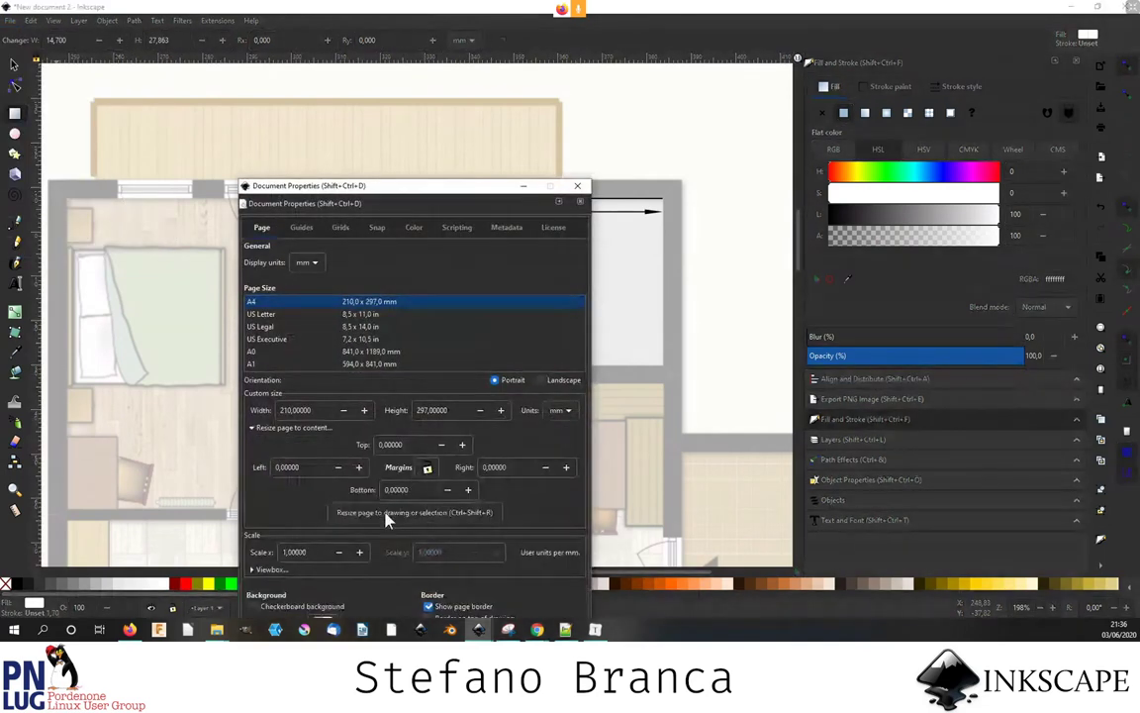
{"action": "left_click", "coordinate": [391, 512]}
{"action": "left_click_drag", "start_coordinate": [430, 191], "coordinate": [545, 73]}
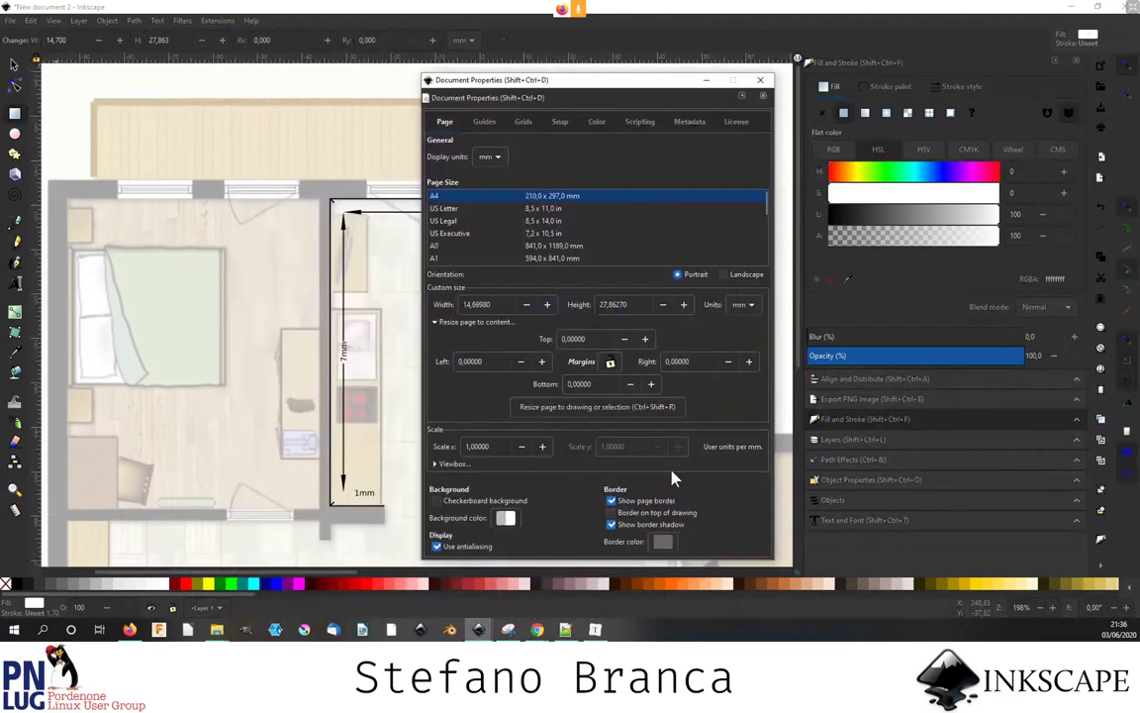
{"action": "left_click", "coordinate": [691, 66]}
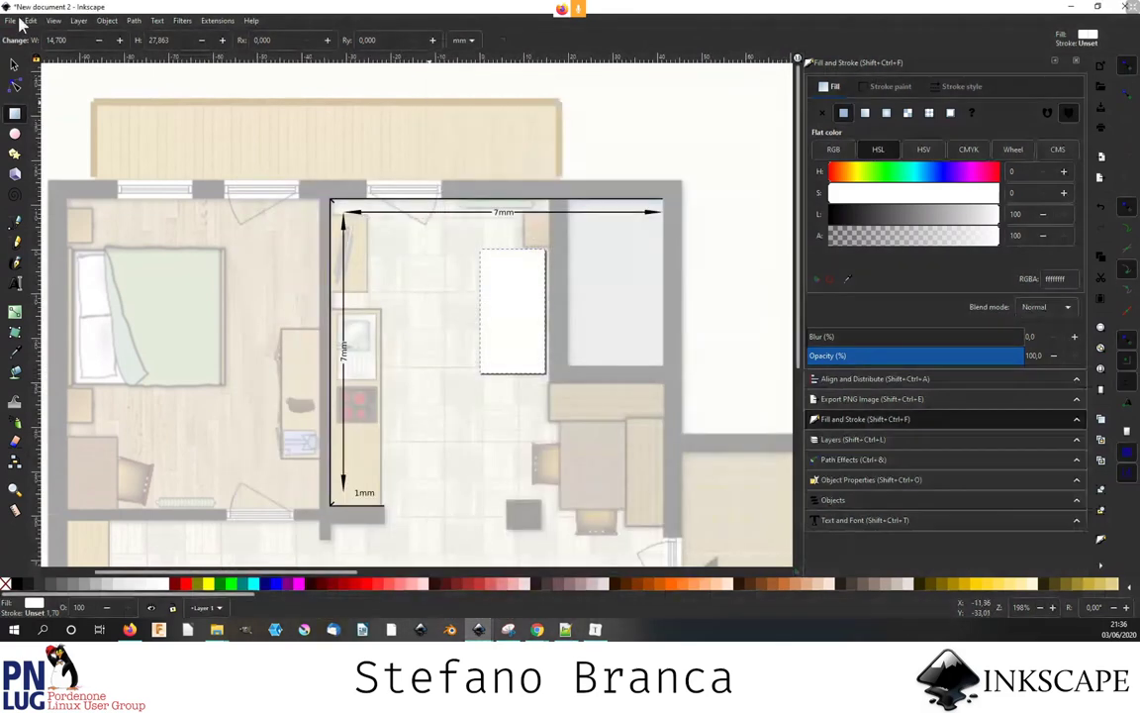
- Save the drawing as Piantina.html in HTML 5 canvas format
{"action": "left_click", "coordinate": [10, 19]}
{"action": "left_click", "coordinate": [64, 118]}
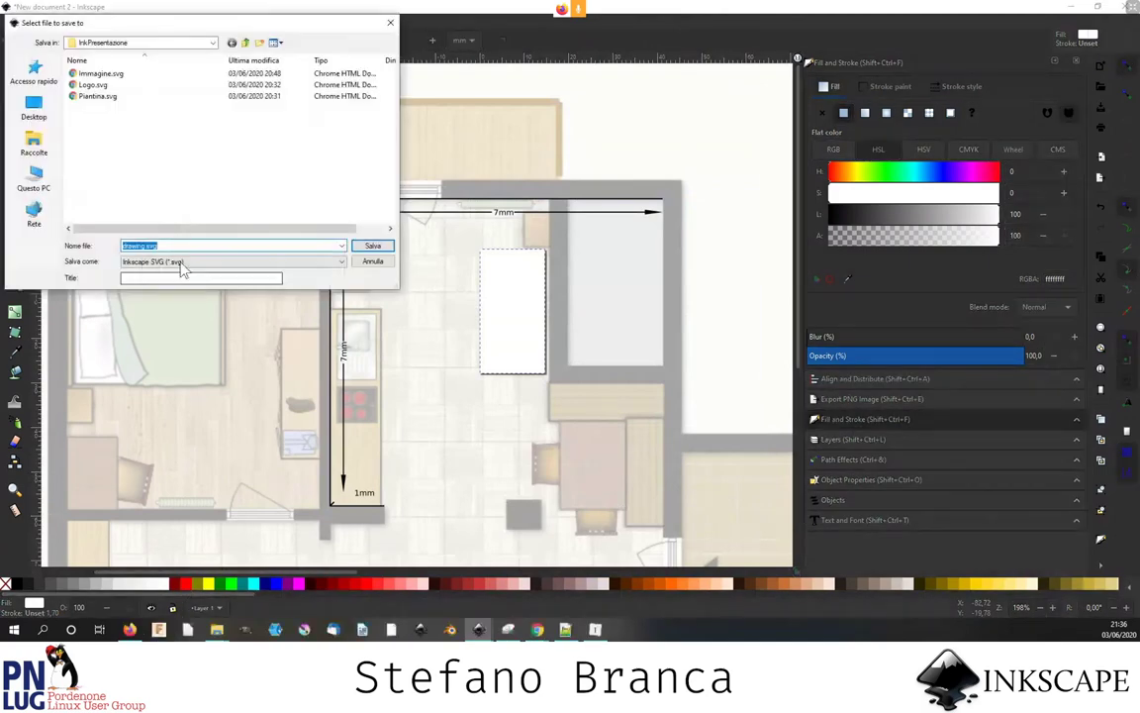
{"action": "left_click", "coordinate": [188, 261]}
{"action": "left_click", "coordinate": [203, 373]}
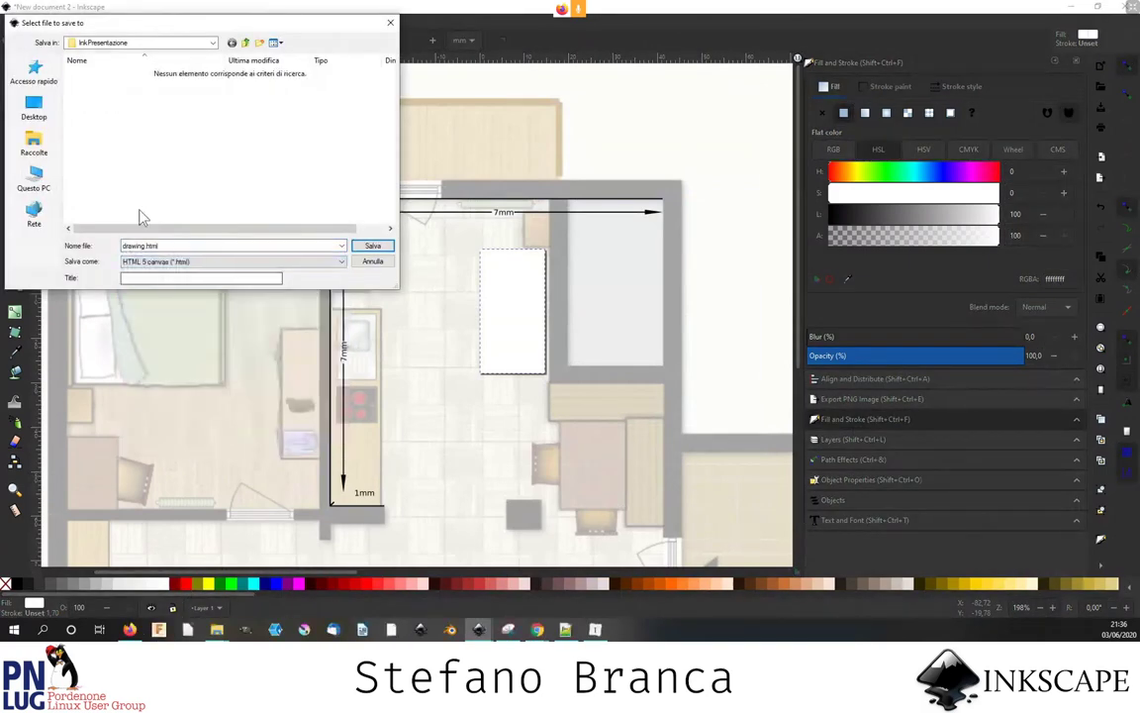
{"action": "type", "text": "Piantina"}
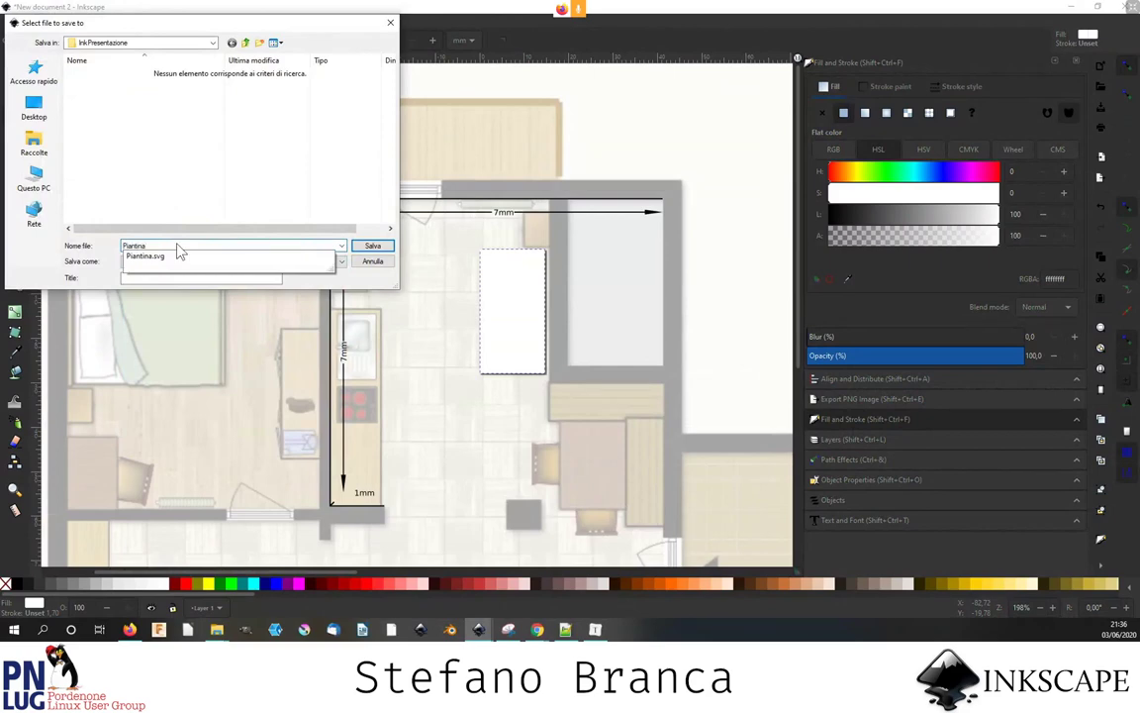
{"action": "key", "text": "Return"}
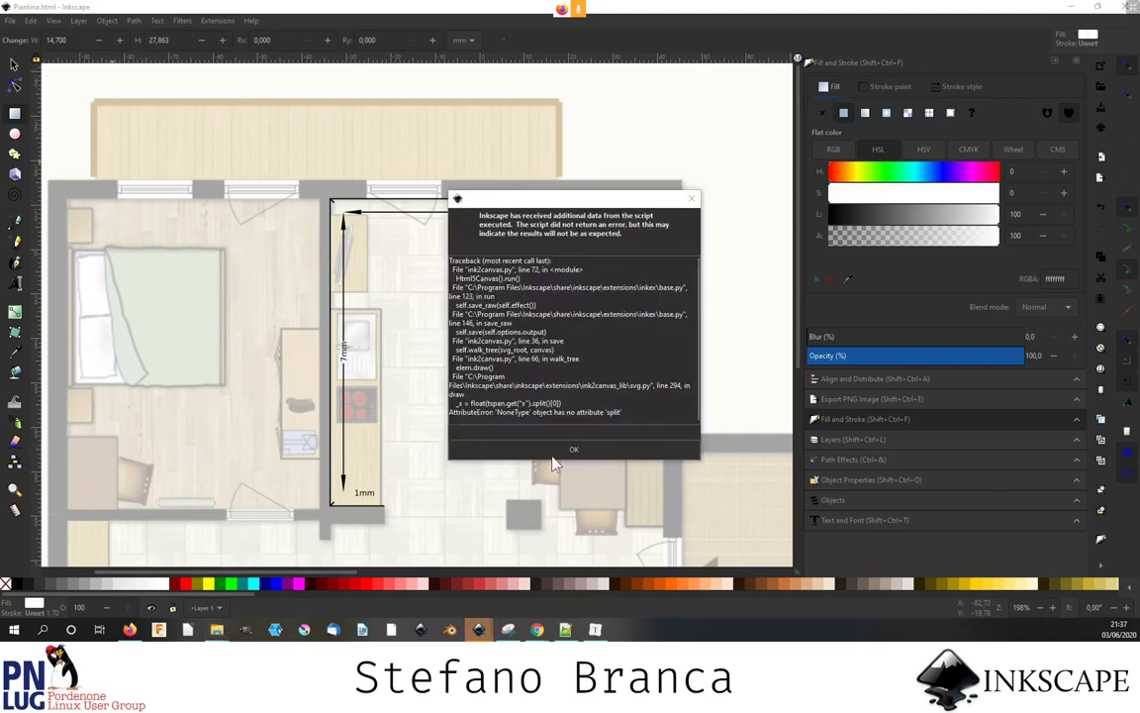
- Dismiss the error messages and save the drawing as Inkscape SVG file t.svg
{"action": "left_click", "coordinate": [572, 451]}
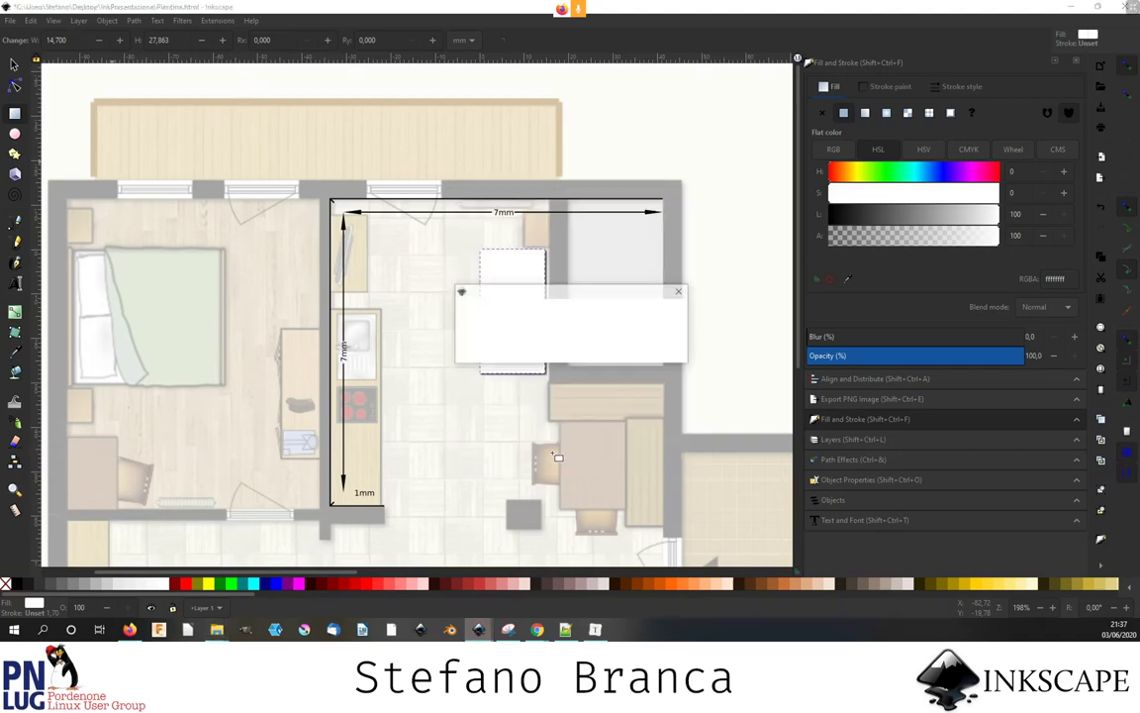
{"action": "left_click", "coordinate": [559, 356]}
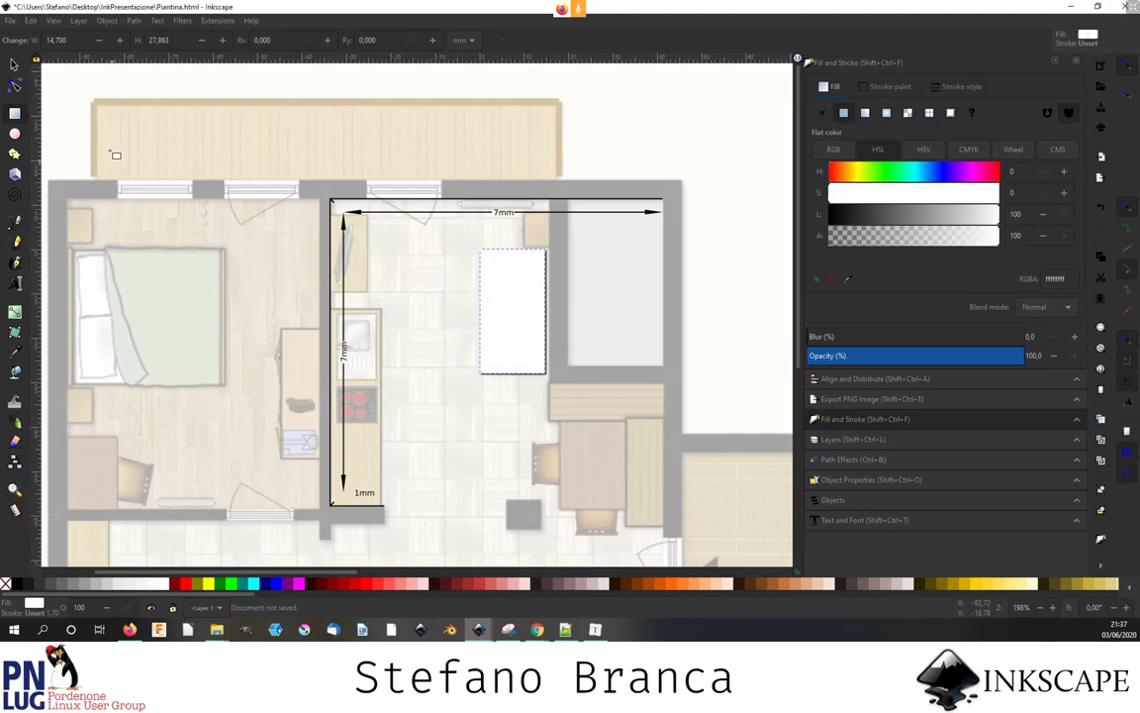
{"action": "left_click", "coordinate": [10, 20]}
{"action": "left_click", "coordinate": [59, 120]}
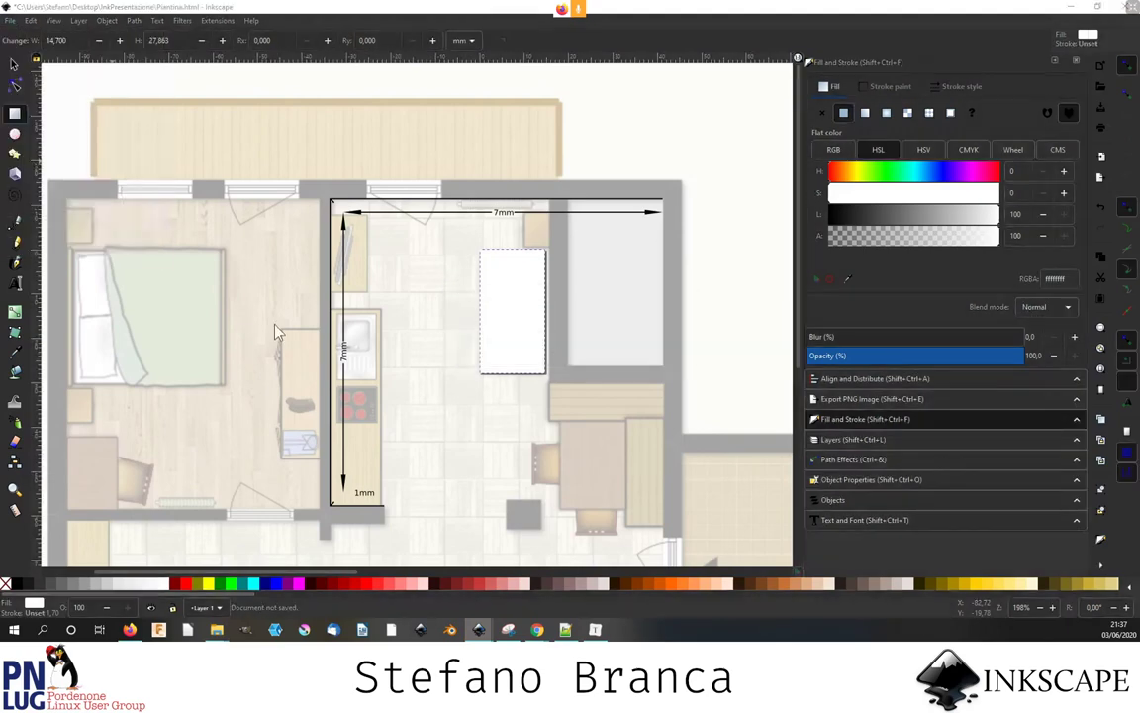
{"action": "left_click", "coordinate": [237, 261]}
{"action": "left_click", "coordinate": [198, 269]}
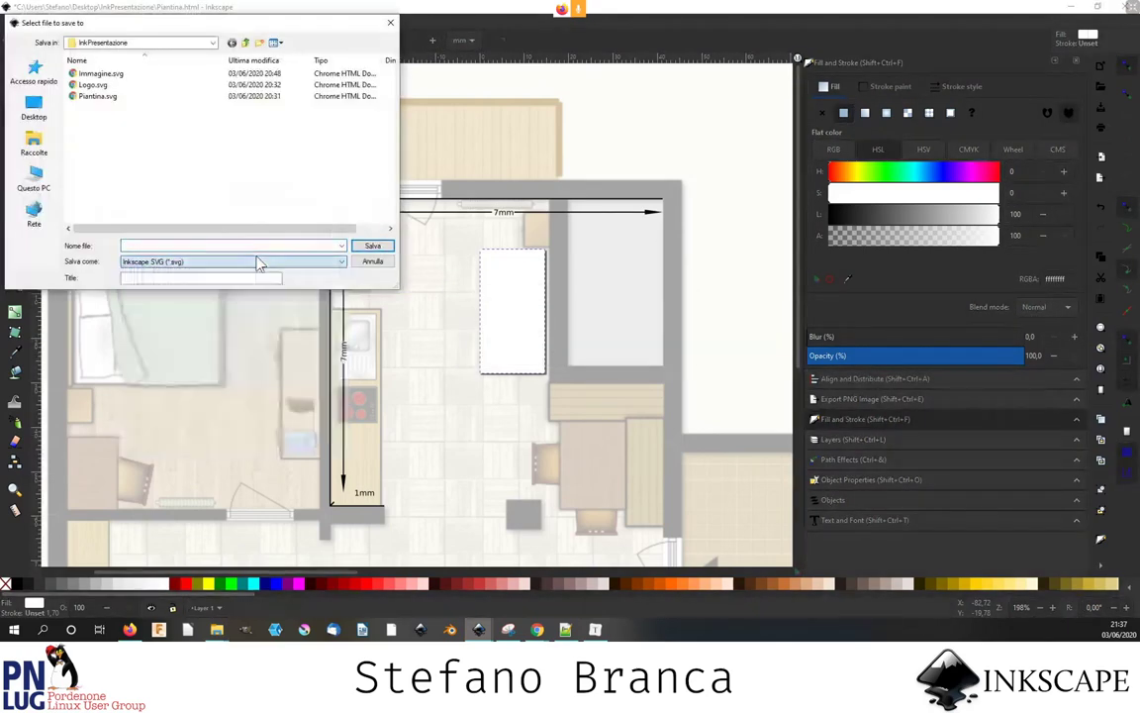
{"action": "left_click", "coordinate": [302, 243]}
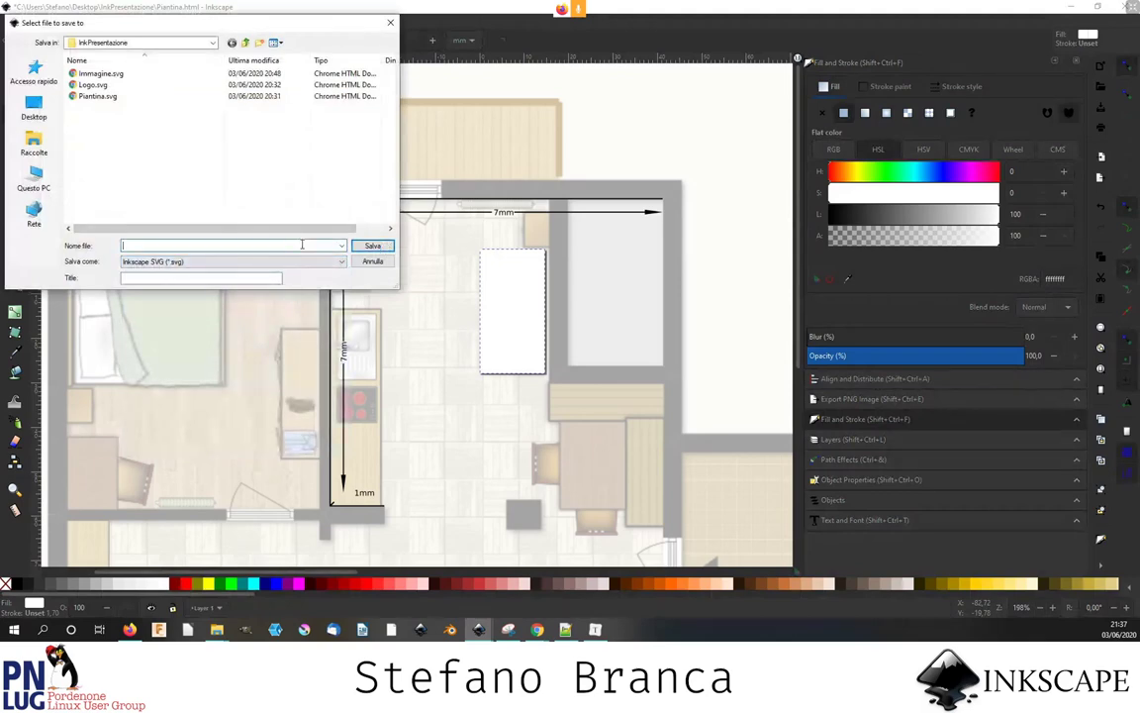
{"action": "left_click", "coordinate": [371, 245]}
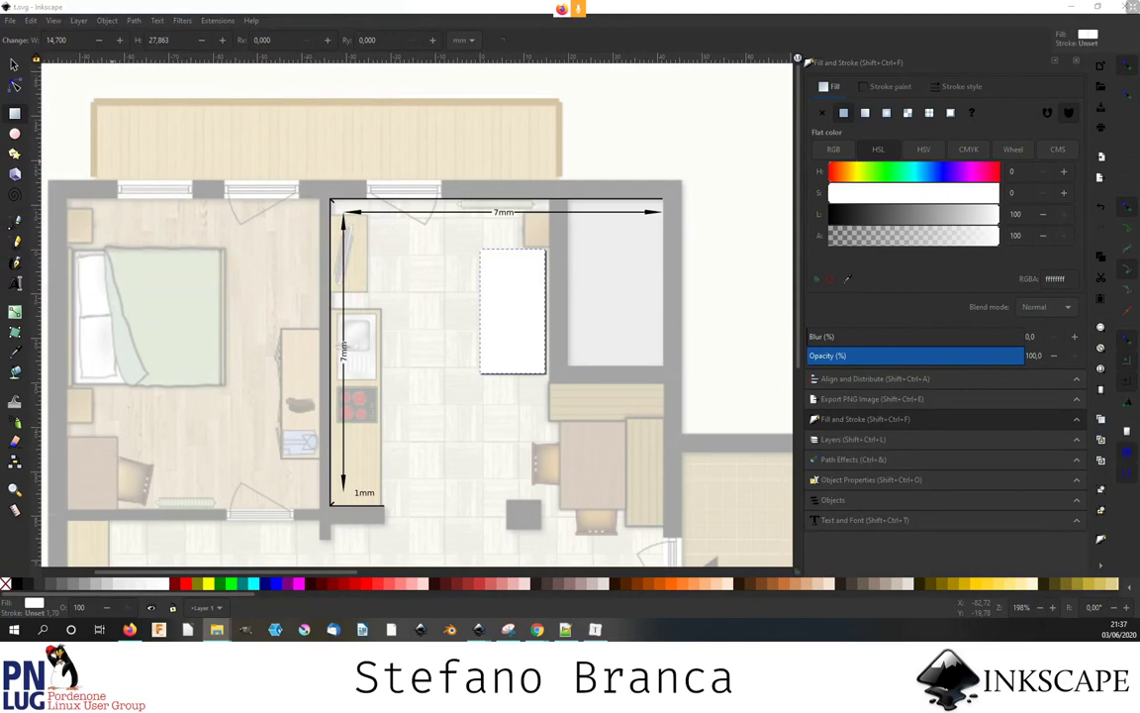
{"action": "left_click_drag", "start_coordinate": [195, 193], "coordinate": [195, 193]}
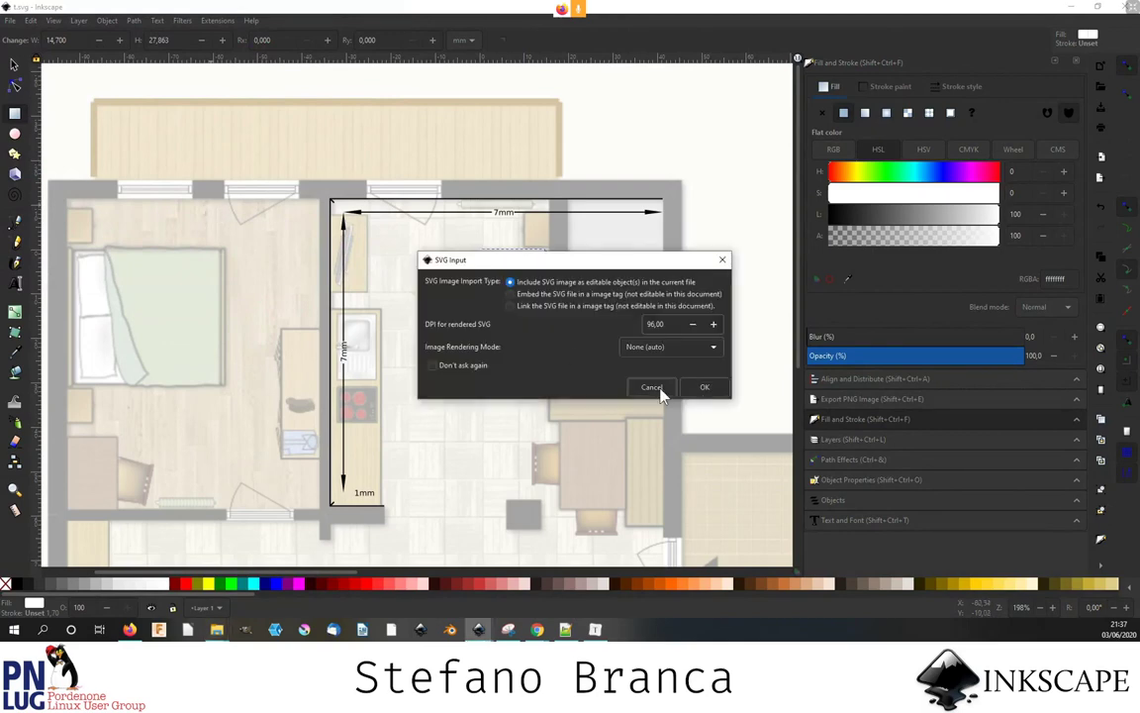
{"action": "left_click", "coordinate": [660, 393]}
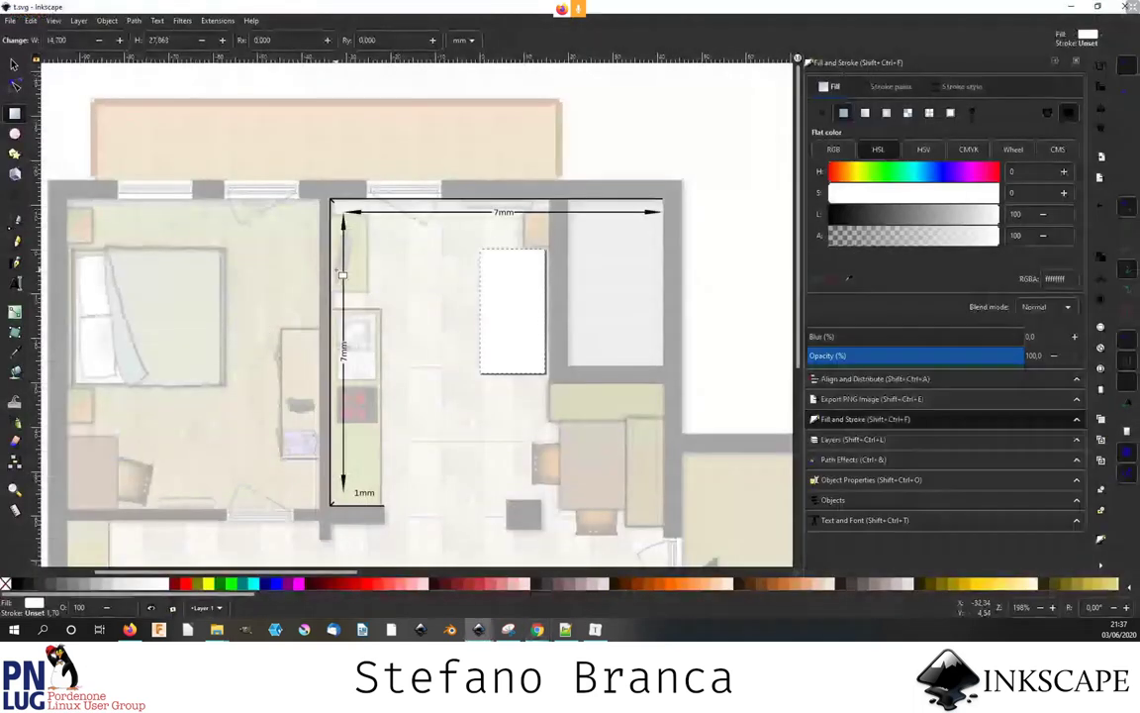
{"action": "key", "text": "2"}
{"action": "mouse_move", "coordinate": [274, 168]}
{"action": "left_mouse_down"}
{"action": "mouse_move", "coordinate": [472, 330]}
{"action": "mouse_move", "coordinate": [475, 319]}
{"action": "left_mouse_up"}
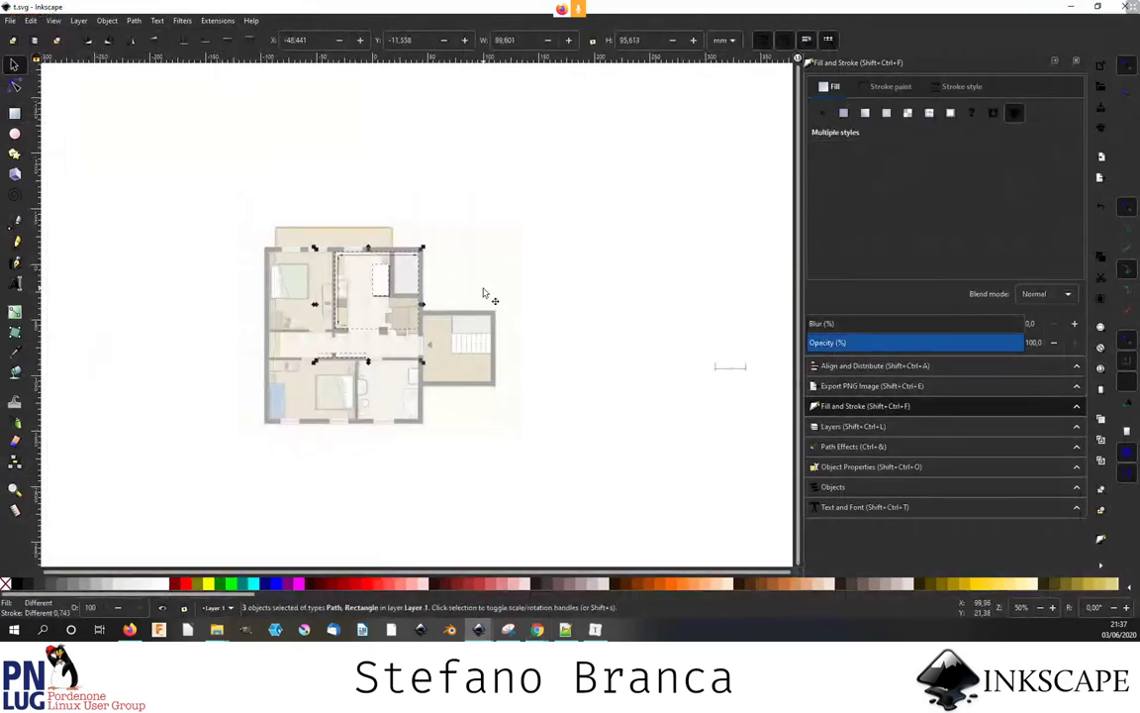
- Clear the selection and restore the Inkscape window to a smaller size
{"action": "scroll", "coordinate": [485, 310], "scroll_direction": "down", "scroll_amount": 4}
{"action": "left_click_drag", "start_coordinate": [484, 262], "coordinate": [584, 379]}
{"action": "scroll", "coordinate": [536, 317], "scroll_direction": "up", "scroll_amount": 3}
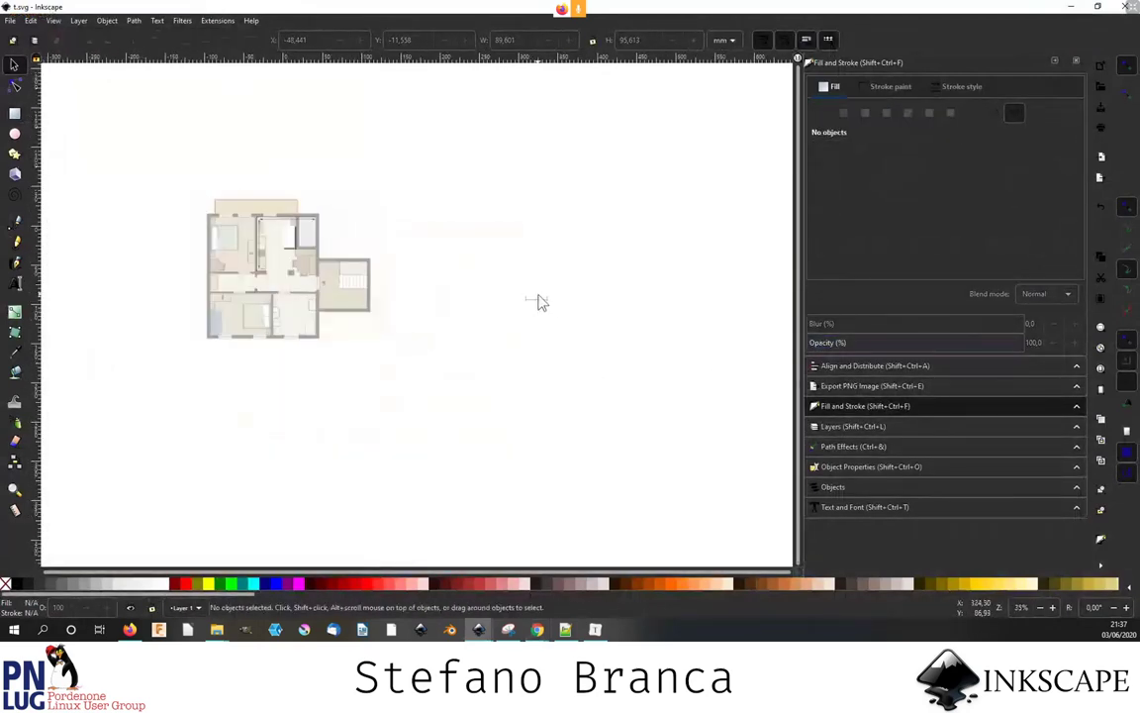
{"action": "scroll", "coordinate": [191, 241], "scroll_direction": "up", "scroll_amount": 2}
{"action": "double_click", "coordinate": [12, 10]}
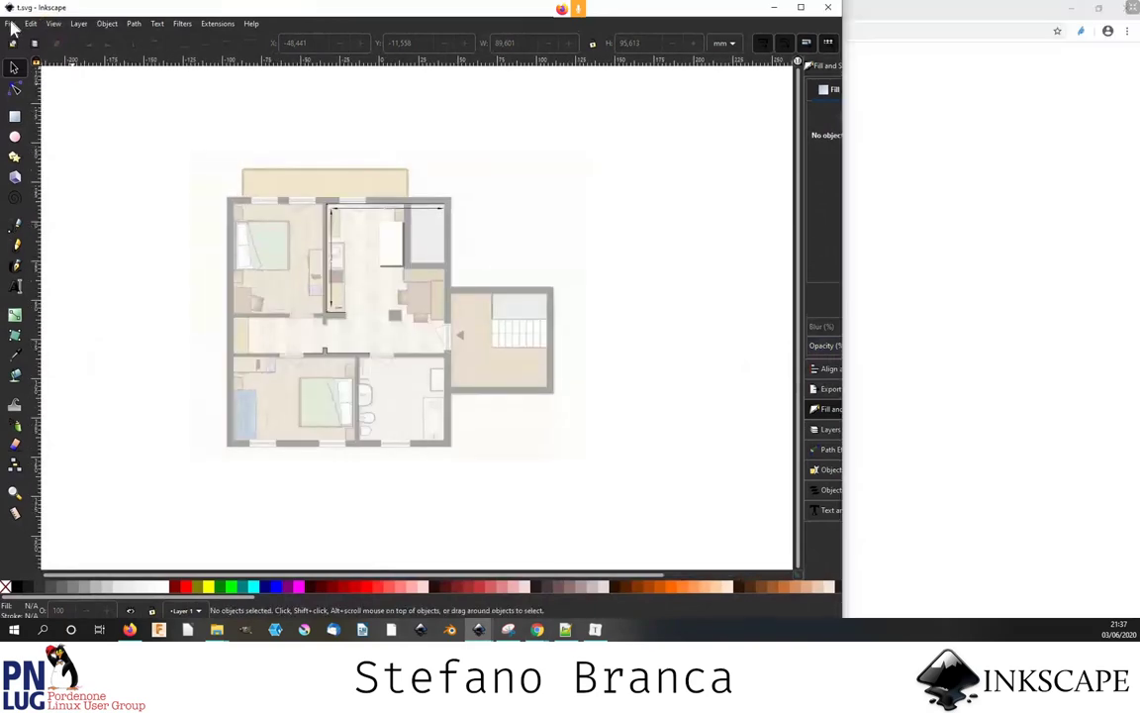
- Resize the page to the whole drawing, 458.846 × 194.113 mm landscape
{"action": "left_click", "coordinate": [11, 28]}
{"action": "left_click", "coordinate": [30, 230]}
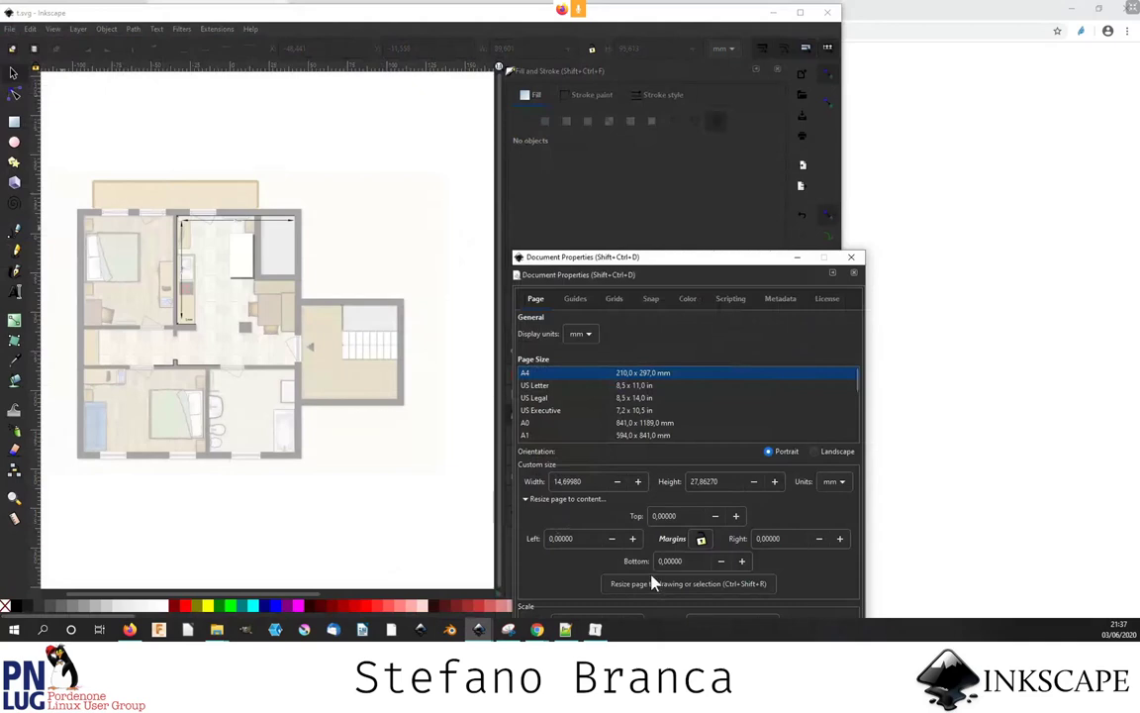
{"action": "left_click", "coordinate": [652, 585]}
{"action": "scroll", "coordinate": [315, 415], "scroll_direction": "down", "scroll_amount": 2}
{"action": "scroll", "coordinate": [307, 414], "scroll_direction": "down", "scroll_amount": 2}
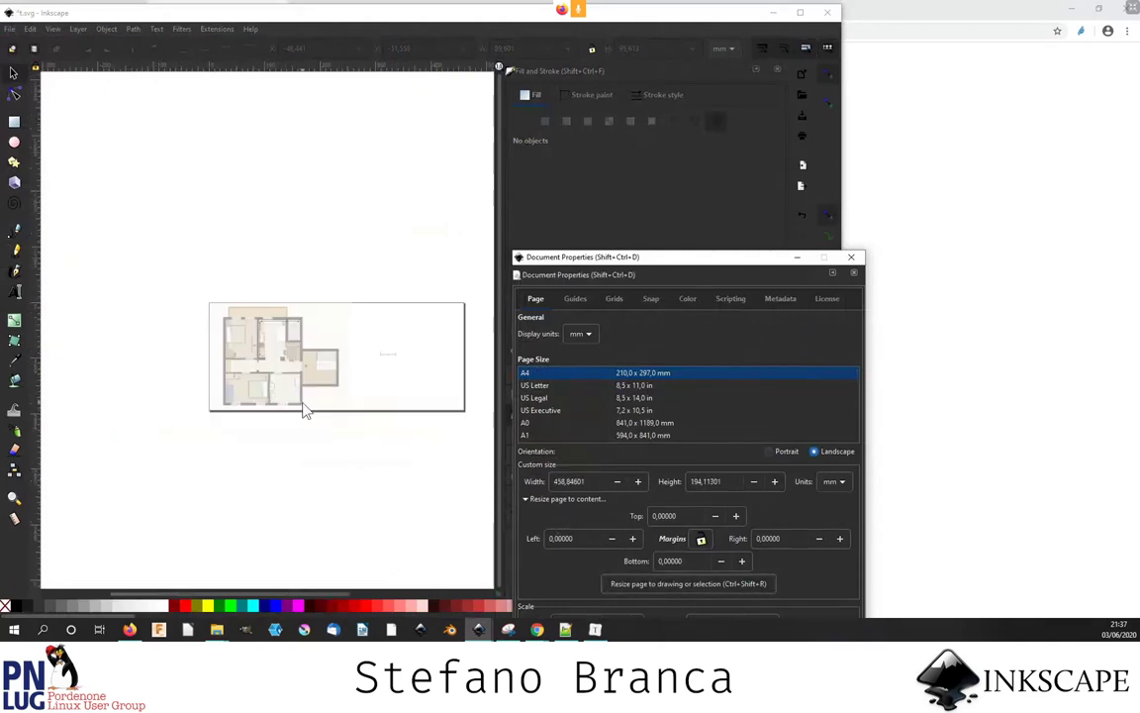
{"action": "scroll", "coordinate": [304, 411], "scroll_direction": "down", "scroll_amount": 2}
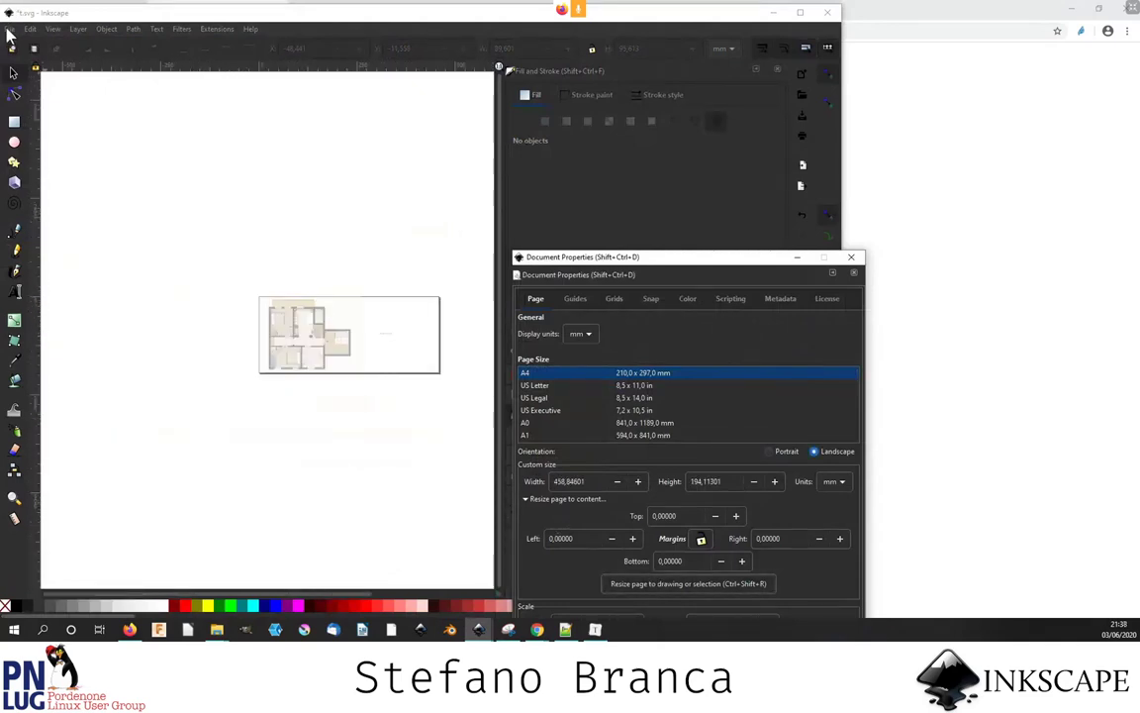
{"action": "left_click", "coordinate": [6, 41]}
- Save the drawing over the existing Piantina 2.svg, confirming the replacement
{"action": "left_click", "coordinate": [9, 29]}
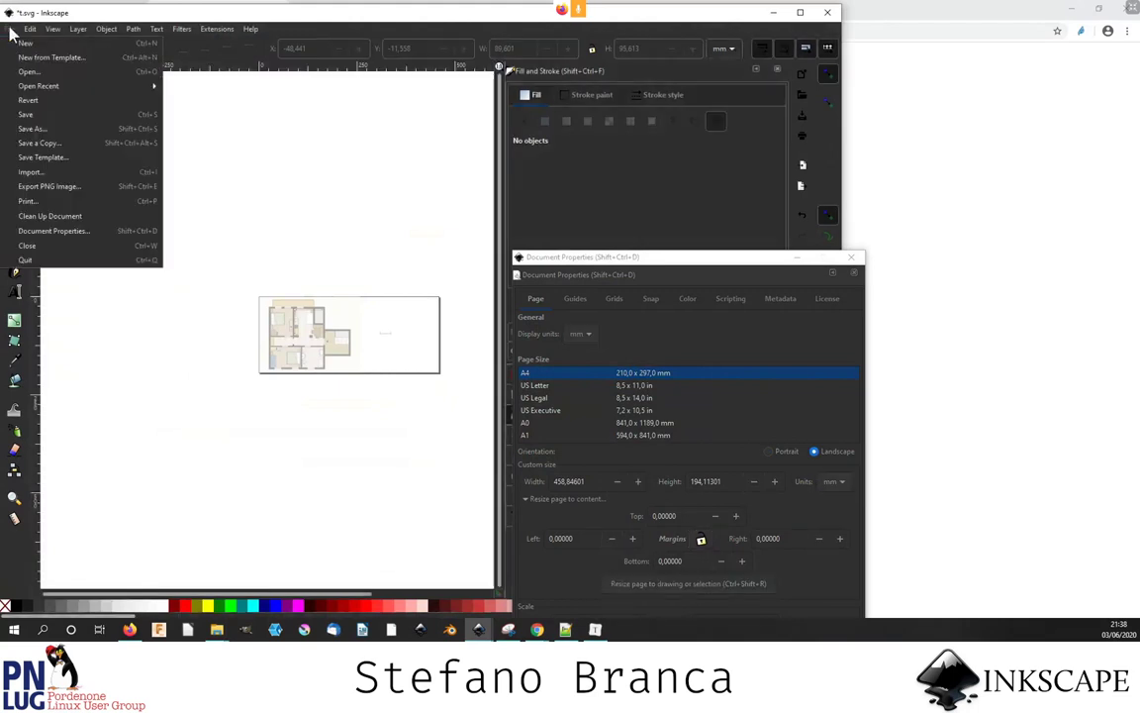
{"action": "left_click", "coordinate": [42, 130]}
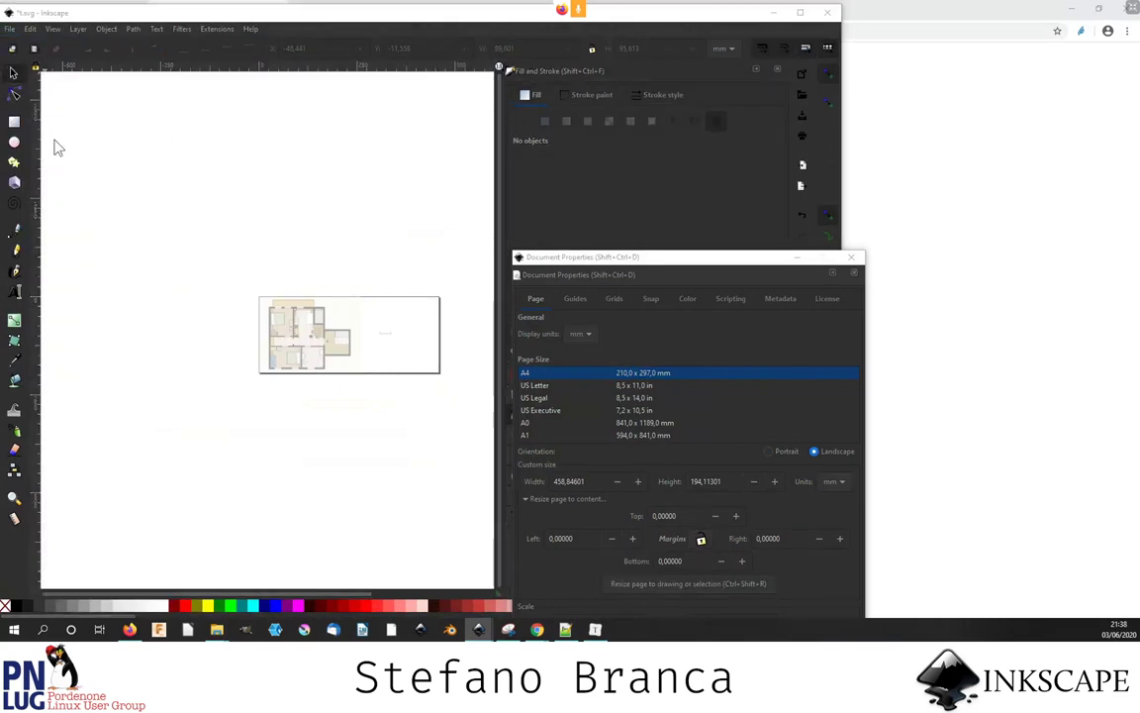
{"action": "left_click", "coordinate": [99, 104]}
{"action": "double_click", "coordinate": [99, 104]}
{"action": "mouse_move", "coordinate": [537, 629]}
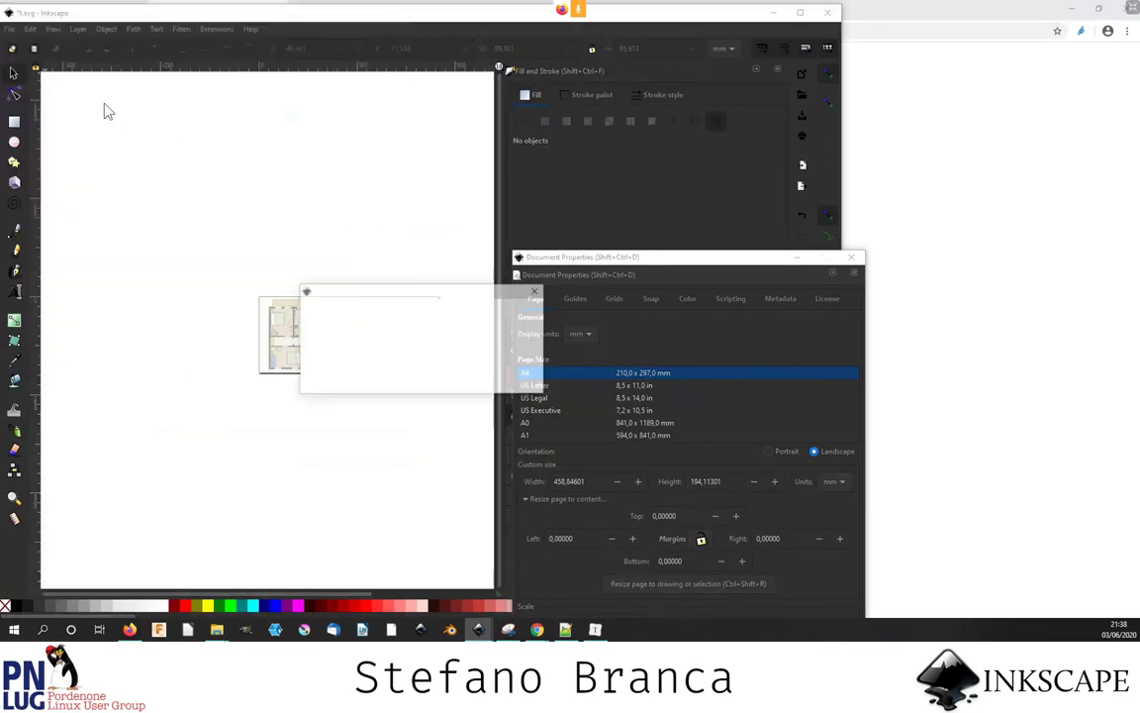
{"action": "left_click", "coordinate": [456, 385]}
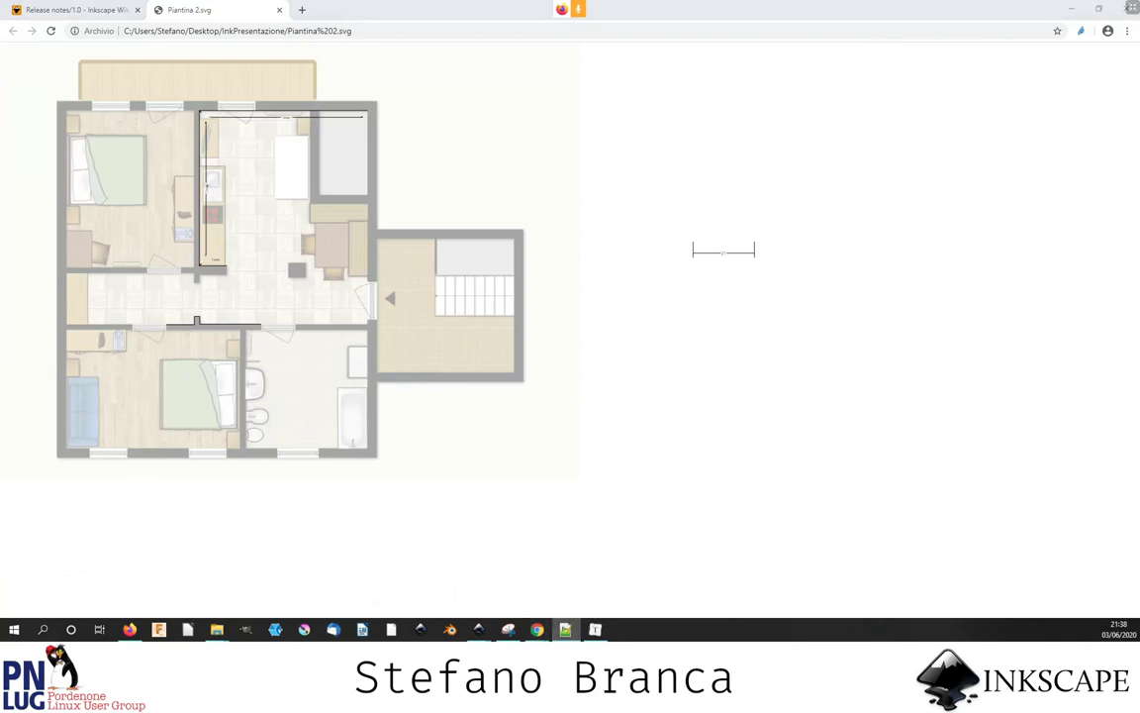
- Bring Notepad++ with Piantina 2.svg's source into view beside Chrome
{"action": "left_click", "coordinate": [216, 629]}
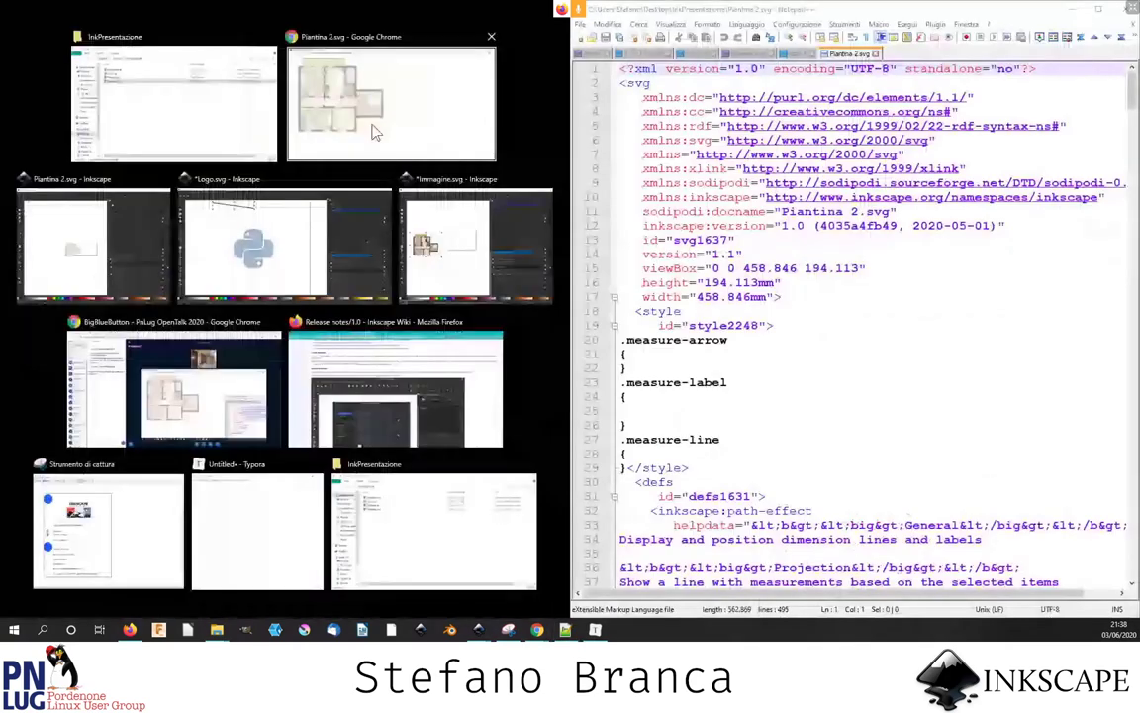
- Place the browser beside the editor and close every Notepad++ tab except Piantina 2.svg unsaved
{"action": "left_click", "coordinate": [374, 131]}
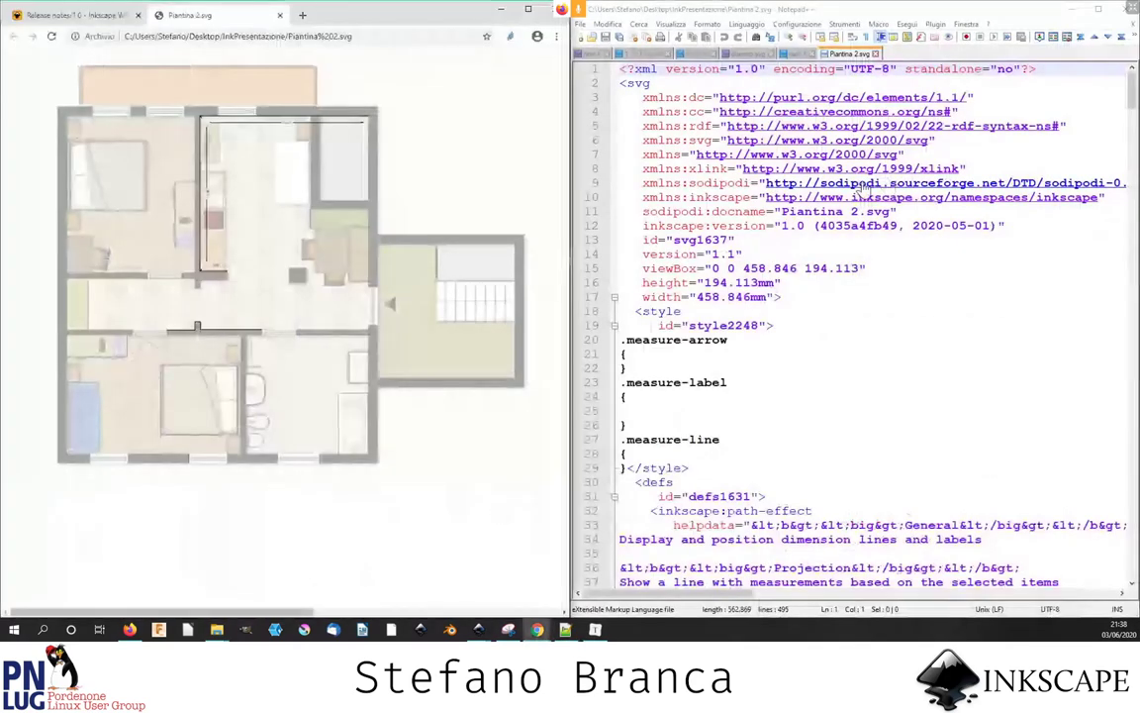
{"action": "scroll", "coordinate": [659, 262], "scroll_direction": "down", "scroll_amount": 1}
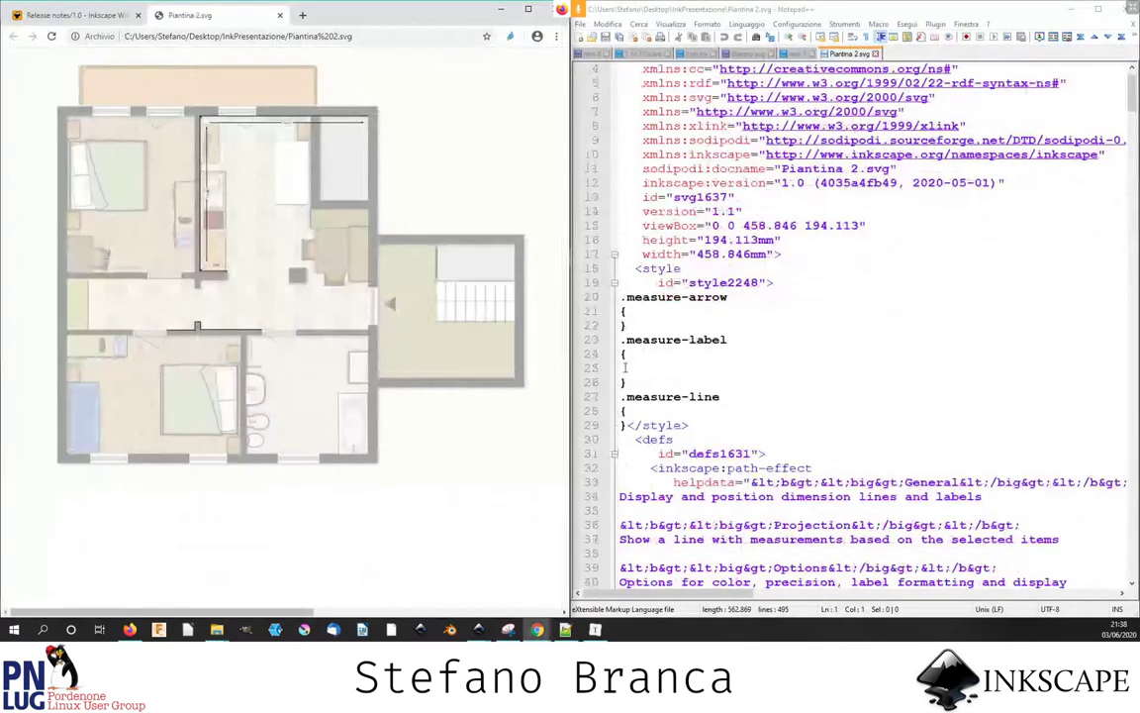
{"action": "scroll", "coordinate": [840, 210], "scroll_direction": "up", "scroll_amount": 1}
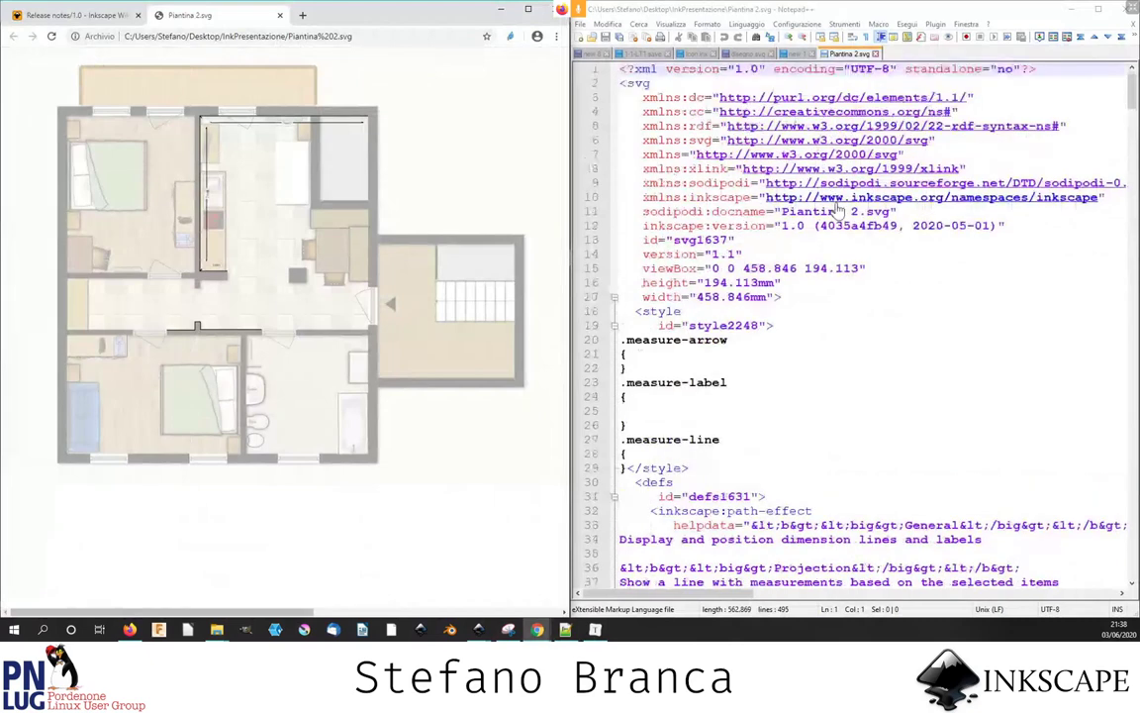
{"action": "left_click", "coordinate": [590, 54]}
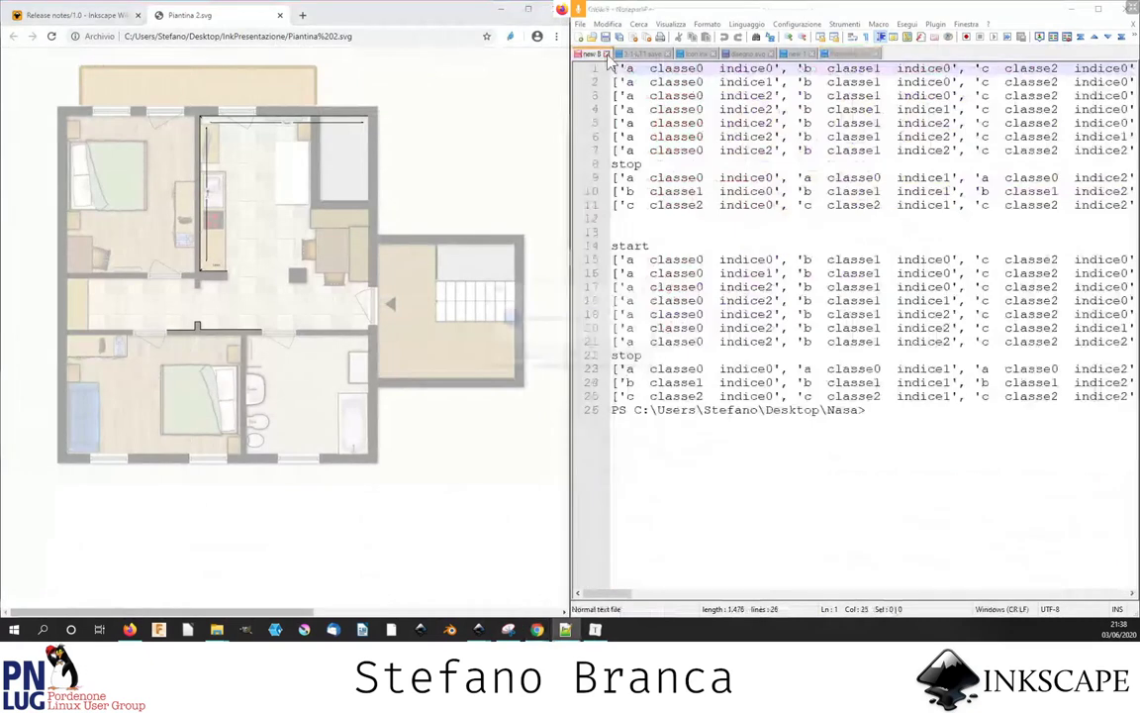
{"action": "left_click", "coordinate": [606, 54]}
{"action": "key", "text": "Escape"}
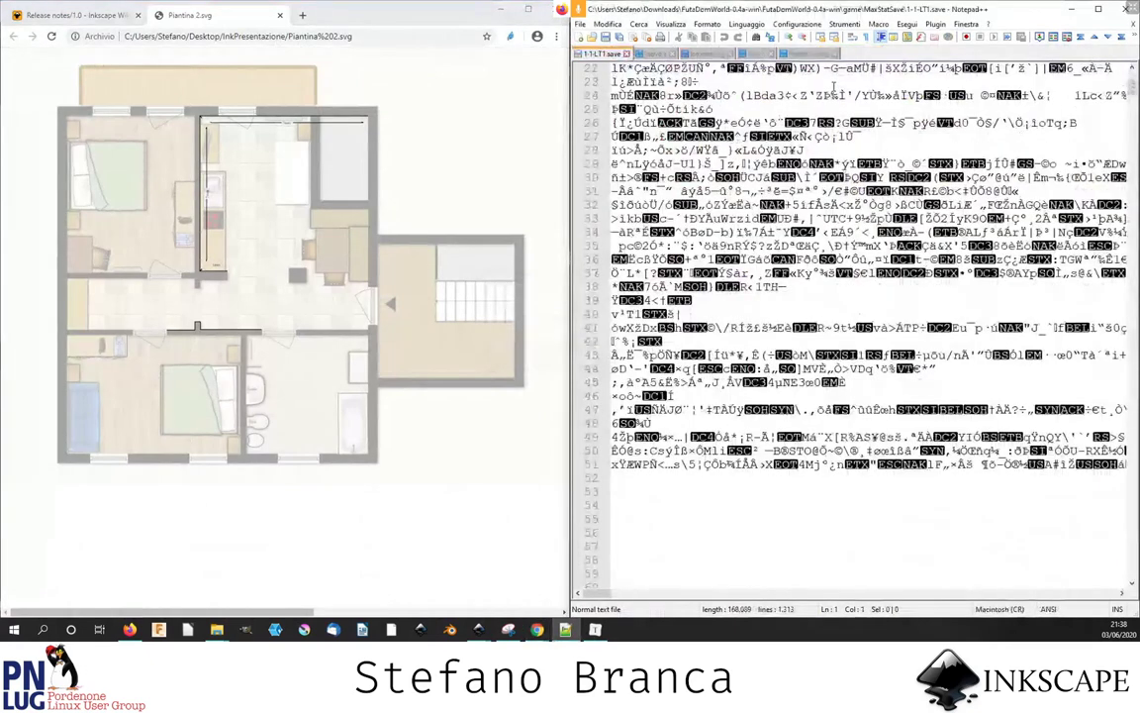
{"action": "right_click", "coordinate": [807, 56]}
{"action": "left_click", "coordinate": [836, 91]}
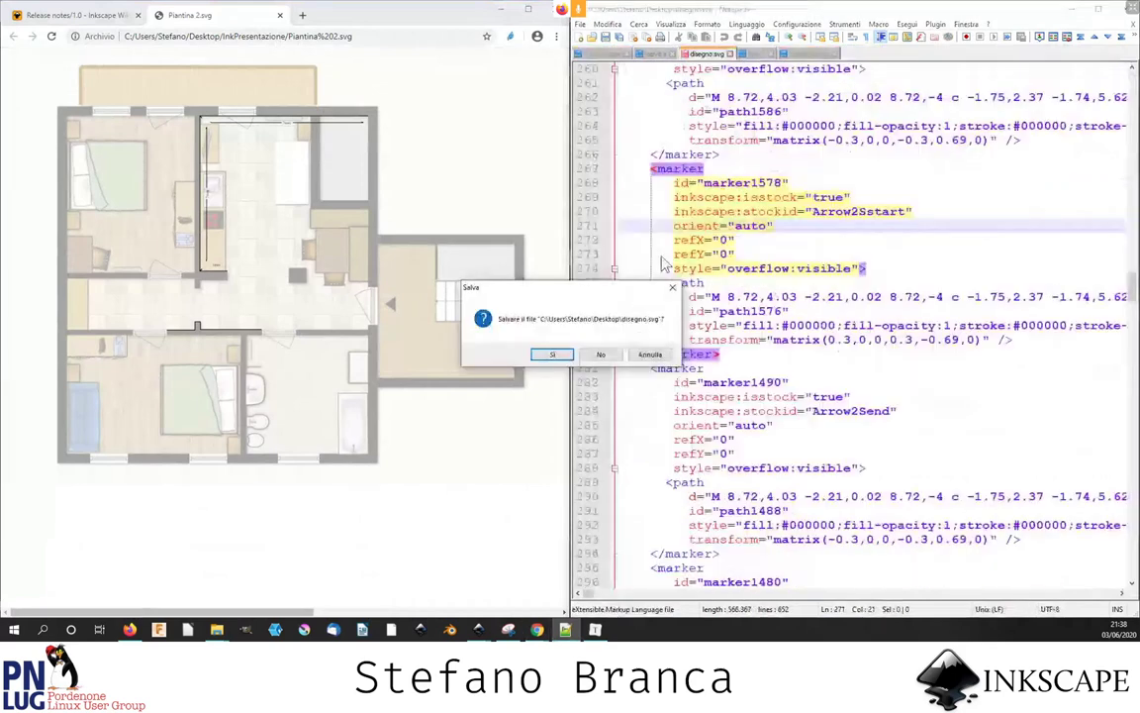
{"action": "key", "text": "Return"}
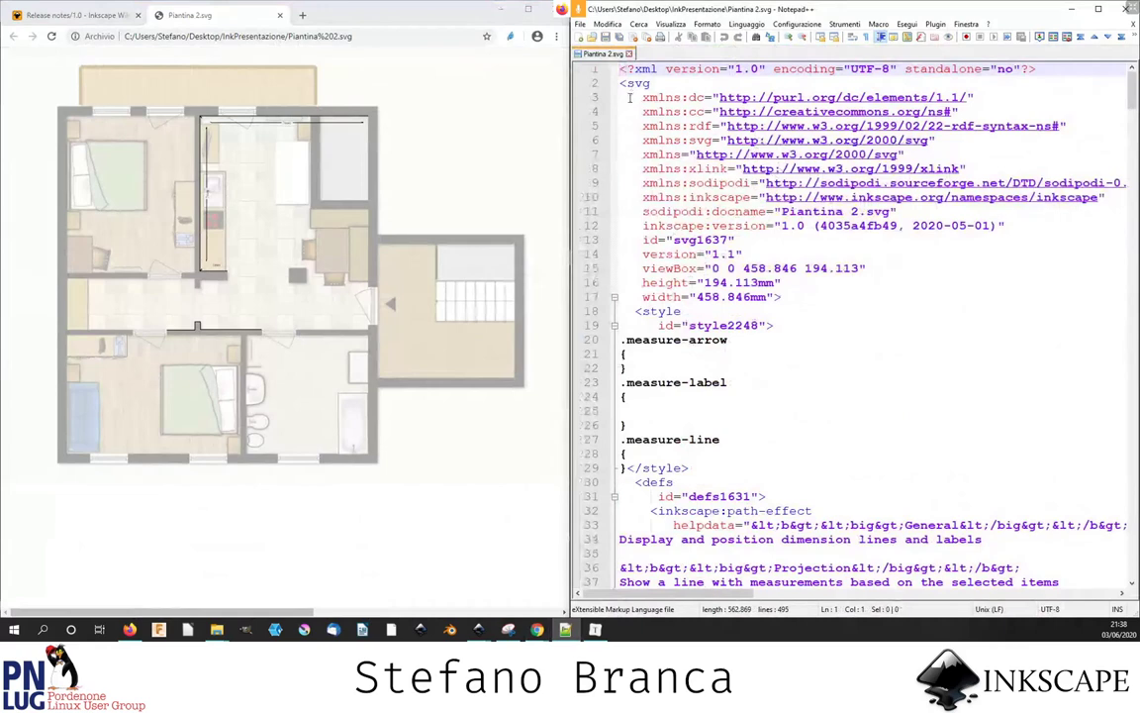
- Delete the height and width attributes from the root svg tag and reload Chrome
{"action": "left_click_drag", "start_coordinate": [619, 69], "coordinate": [781, 297]}
{"action": "key", "text": "Up"}
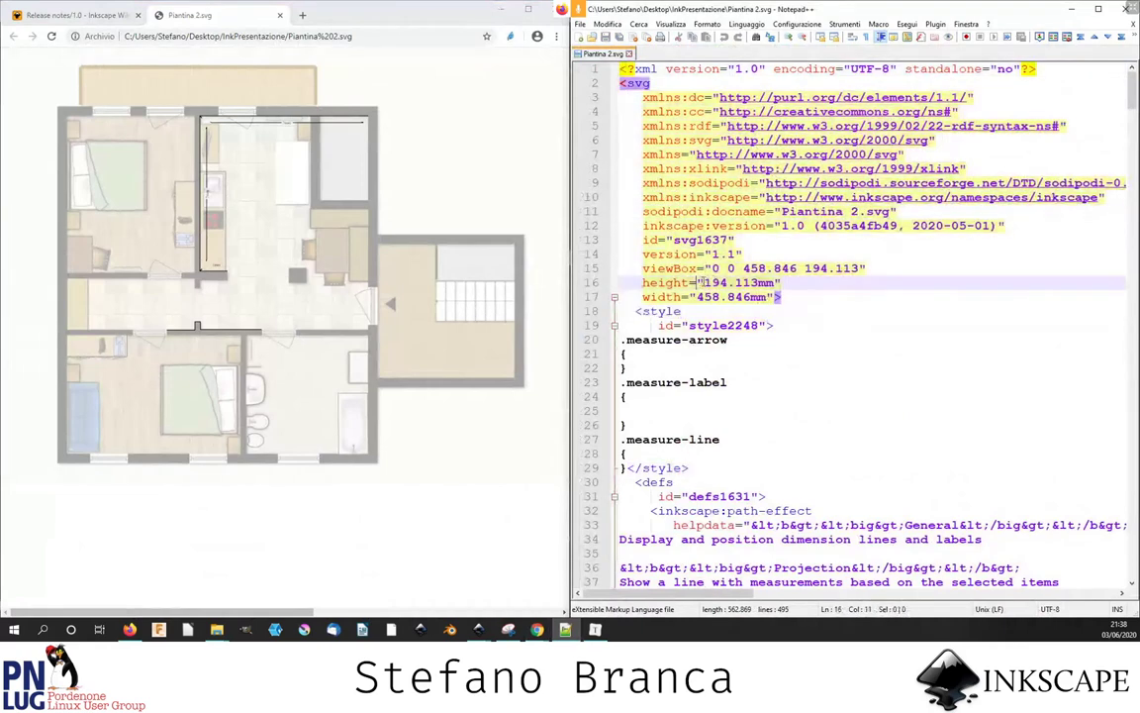
{"action": "key", "text": "Left"}
{"action": "key", "text": "Left"}
{"action": "key", "text": "Left"}
{"action": "left_click_drag", "start_coordinate": [770, 297], "coordinate": [641, 283]}
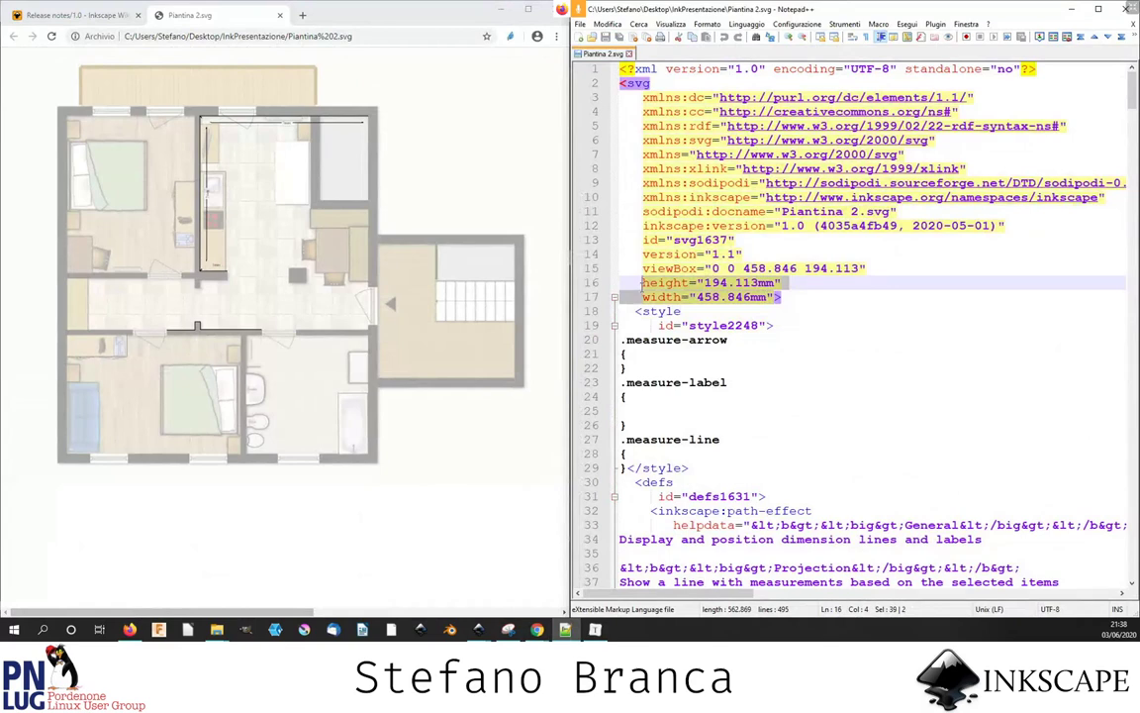
{"action": "key", "text": "Delete"}
{"action": "left_click", "coordinate": [358, 259]}
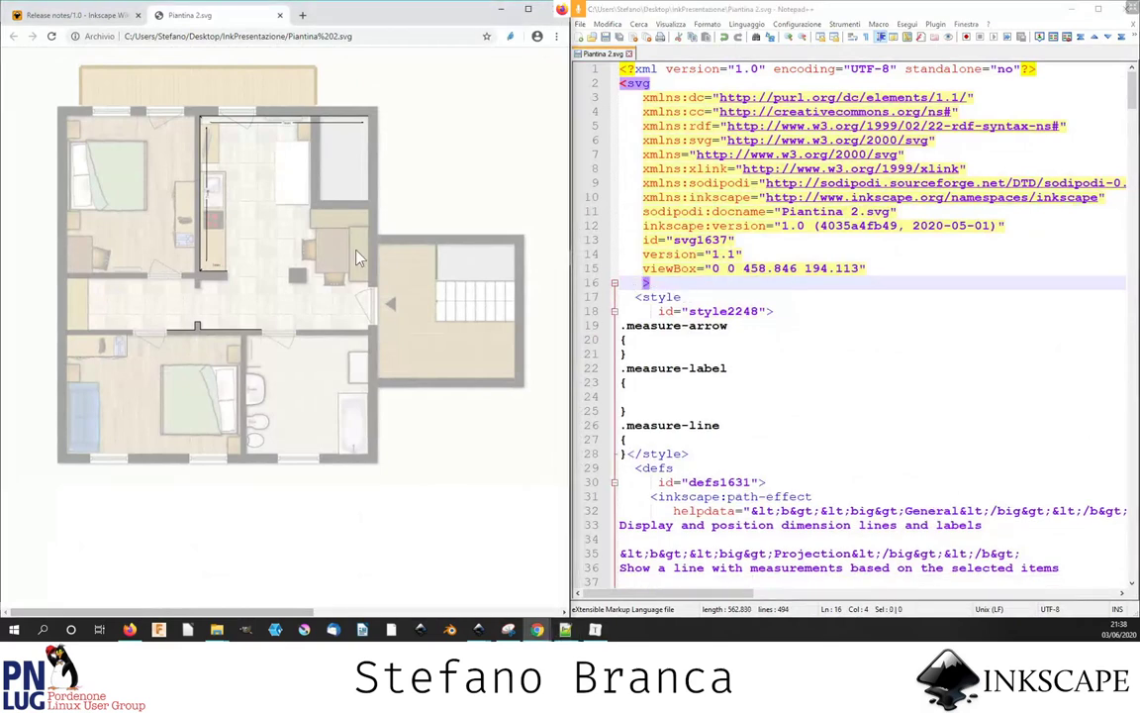
{"action": "key", "text": "F5"}
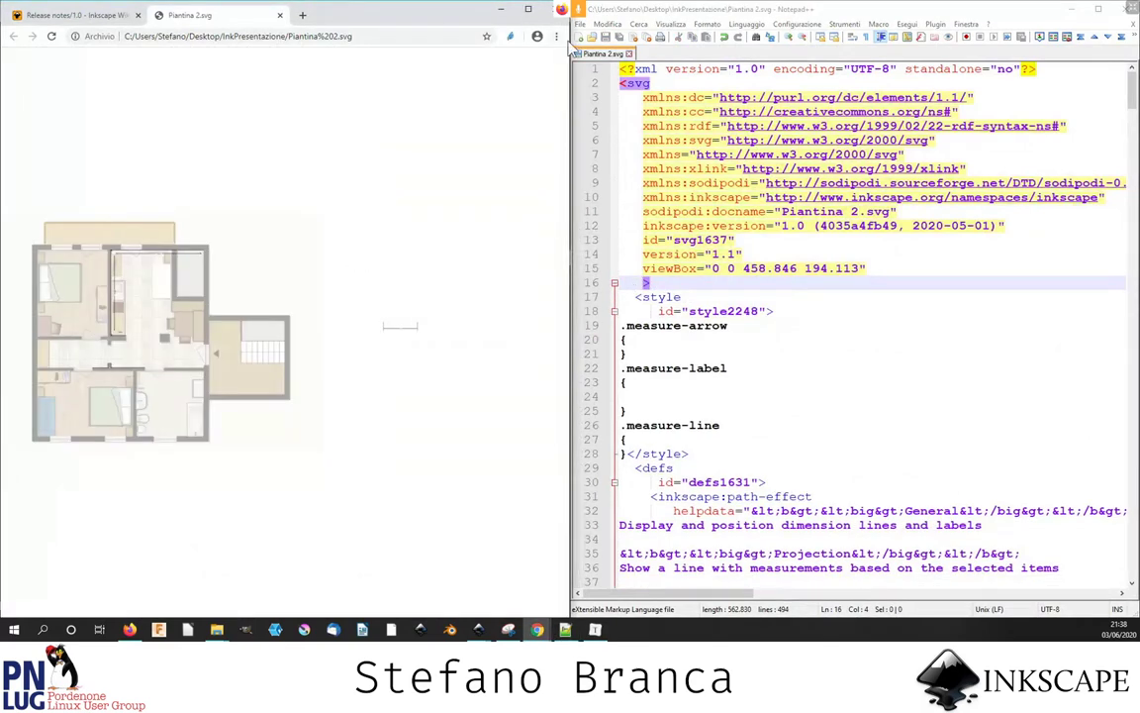
{"action": "mouse_move", "coordinate": [569, 124]}
{"action": "left_mouse_down"}
{"action": "mouse_move", "coordinate": [255, 124]}
{"action": "mouse_move", "coordinate": [615, 84]}
{"action": "left_mouse_up"}
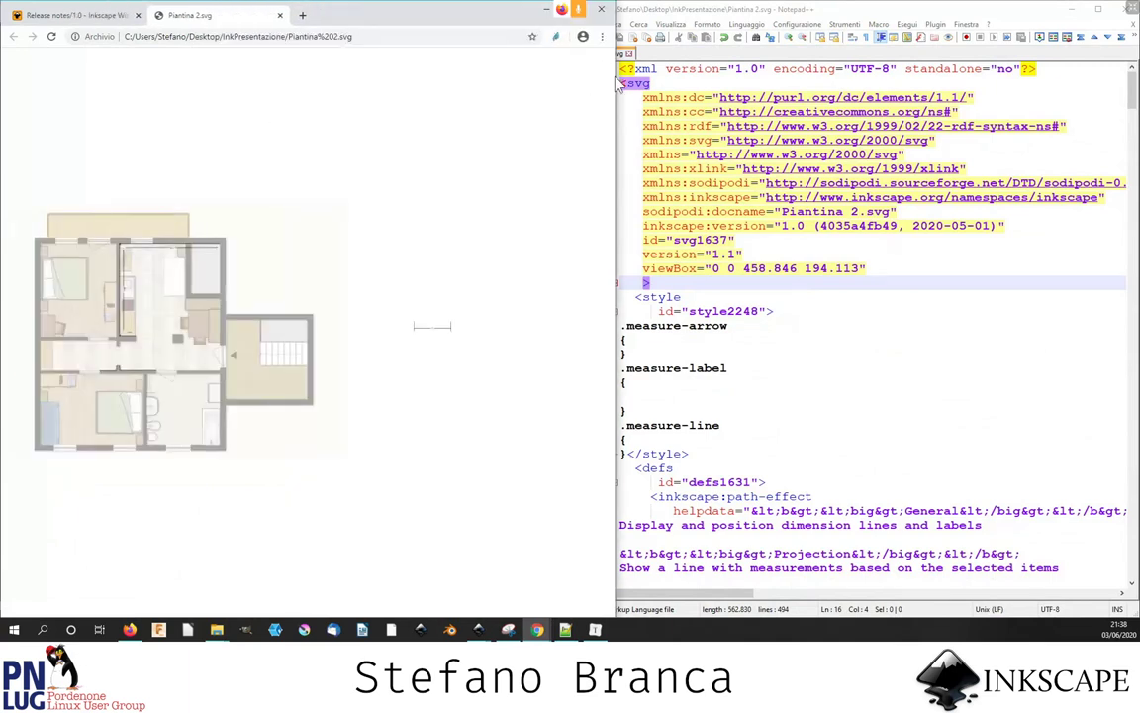
{"action": "left_click_drag", "start_coordinate": [615, 75], "coordinate": [571, 94]}
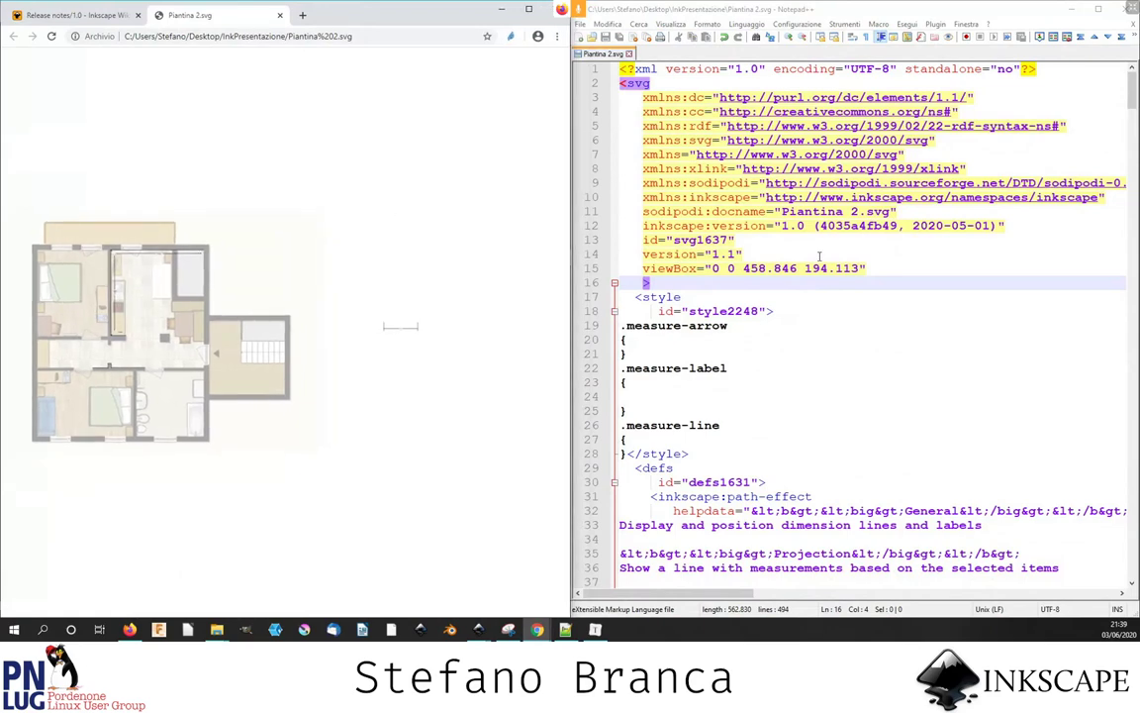
{"action": "scroll", "coordinate": [820, 256], "scroll_direction": "down", "scroll_amount": 1}
{"action": "scroll", "coordinate": [820, 257], "scroll_direction": "down", "scroll_amount": 3}
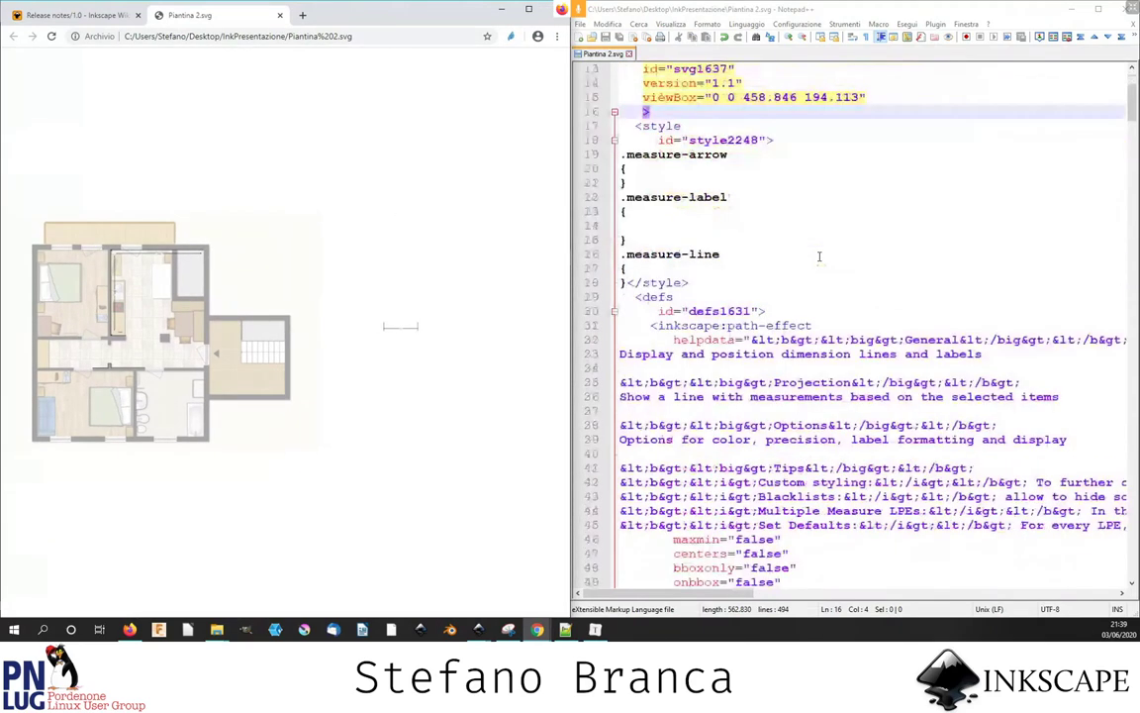
{"action": "scroll", "coordinate": [816, 255], "scroll_direction": "down", "scroll_amount": 4}
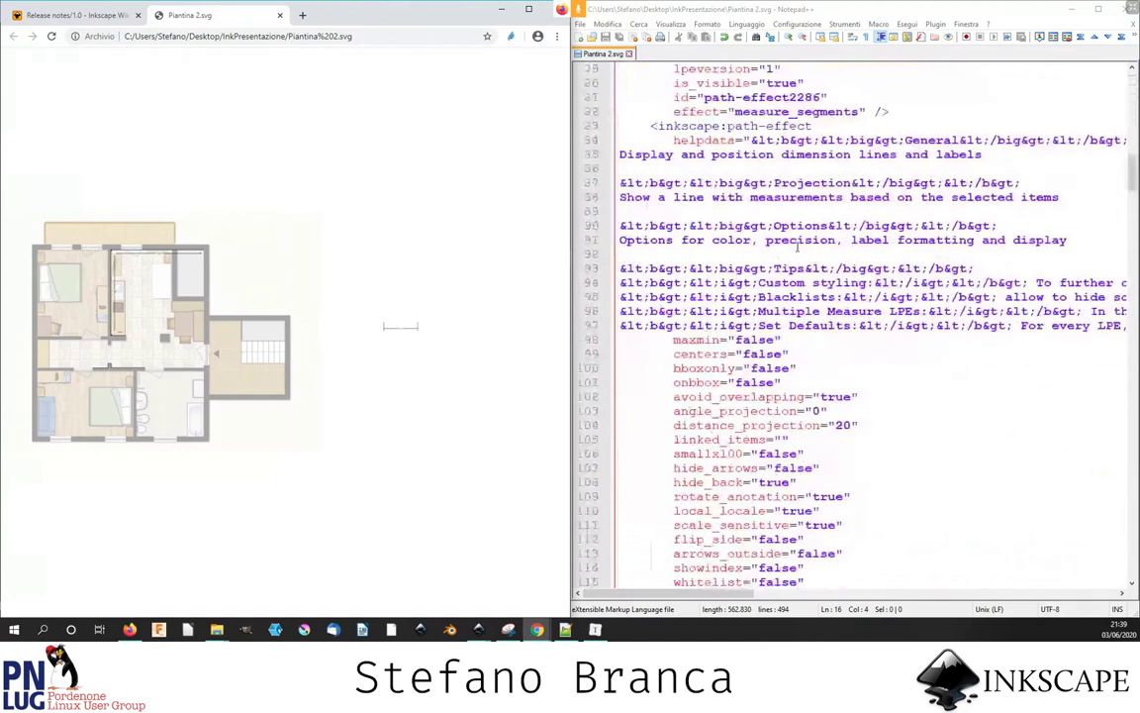
{"action": "scroll", "coordinate": [807, 250], "scroll_direction": "down", "scroll_amount": 5}
{"action": "scroll", "coordinate": [797, 246], "scroll_direction": "down", "scroll_amount": 15}
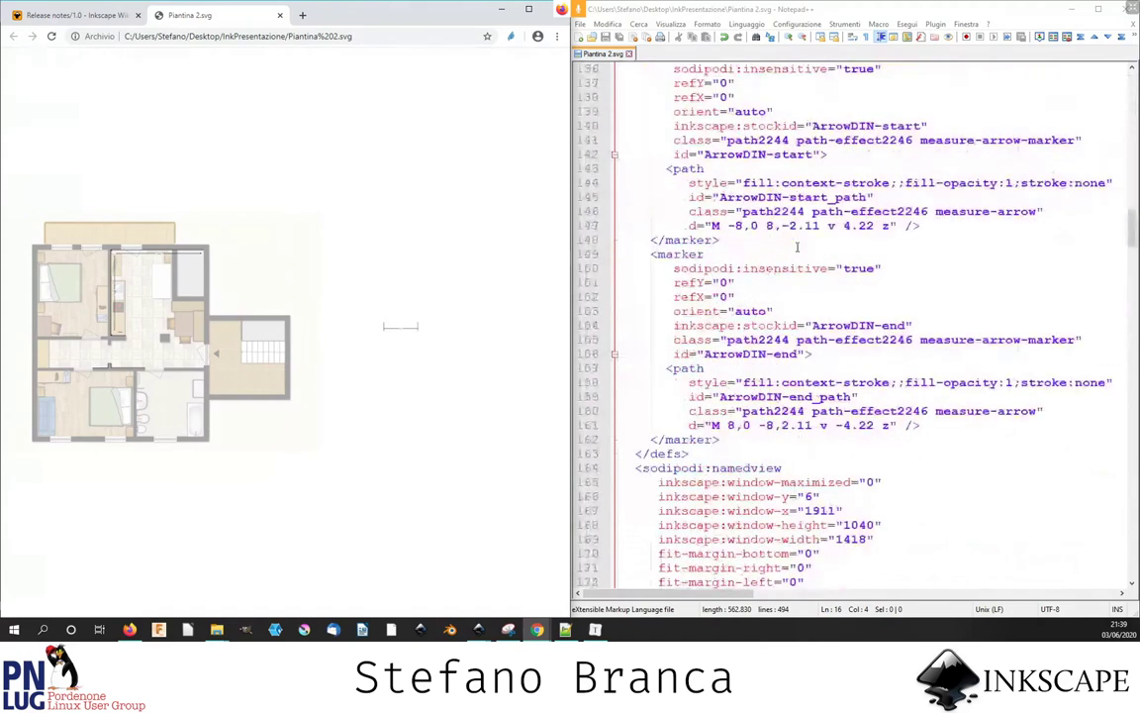
{"action": "scroll", "coordinate": [797, 247], "scroll_direction": "down", "scroll_amount": 2}
{"action": "scroll", "coordinate": [796, 249], "scroll_direction": "down", "scroll_amount": 8}
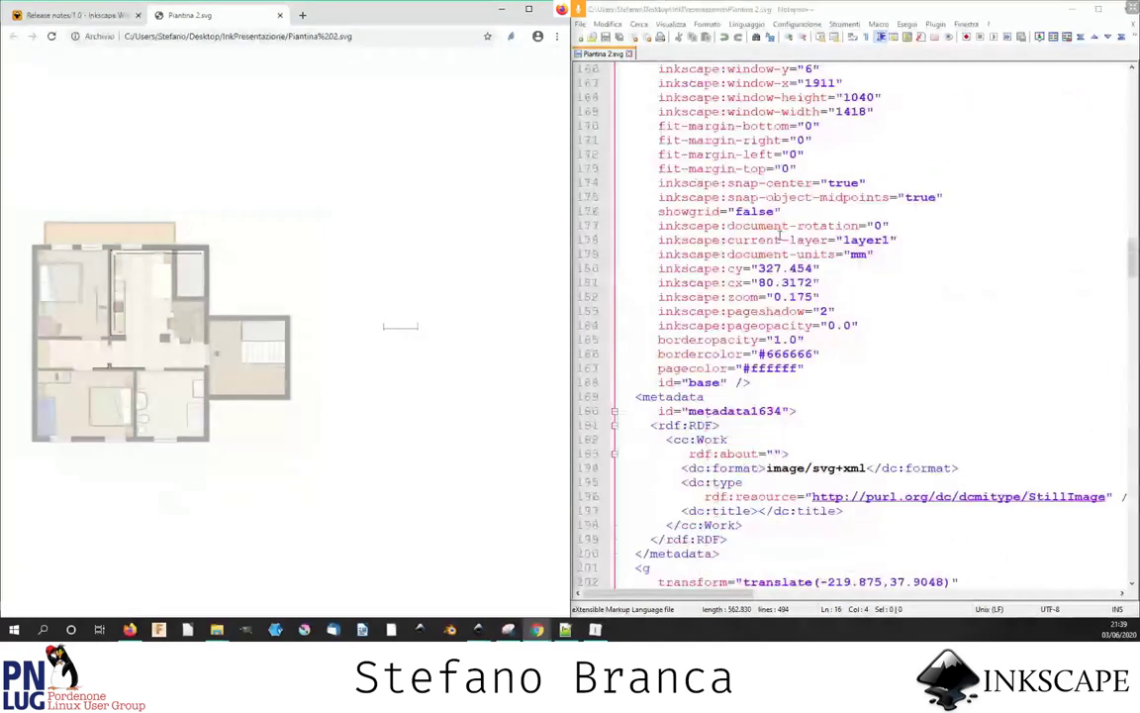
{"action": "mouse_move", "coordinate": [479, 629]}
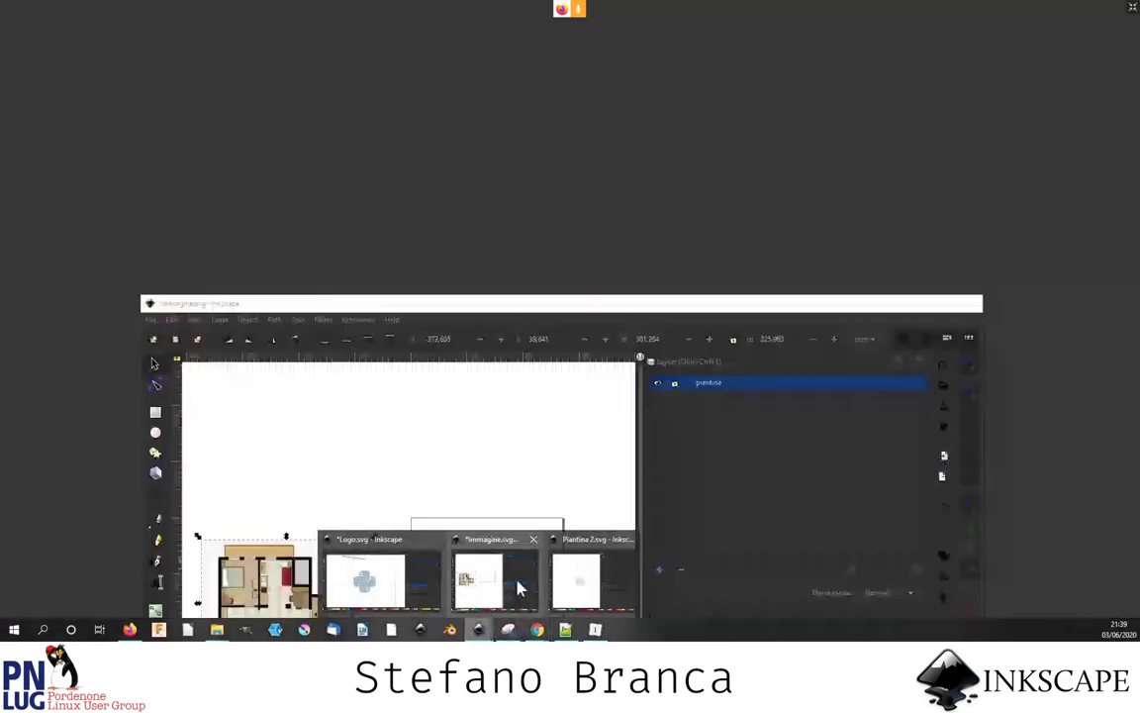
- Close the Immagine.svg document without saving its changes
{"action": "left_click", "coordinate": [517, 592]}
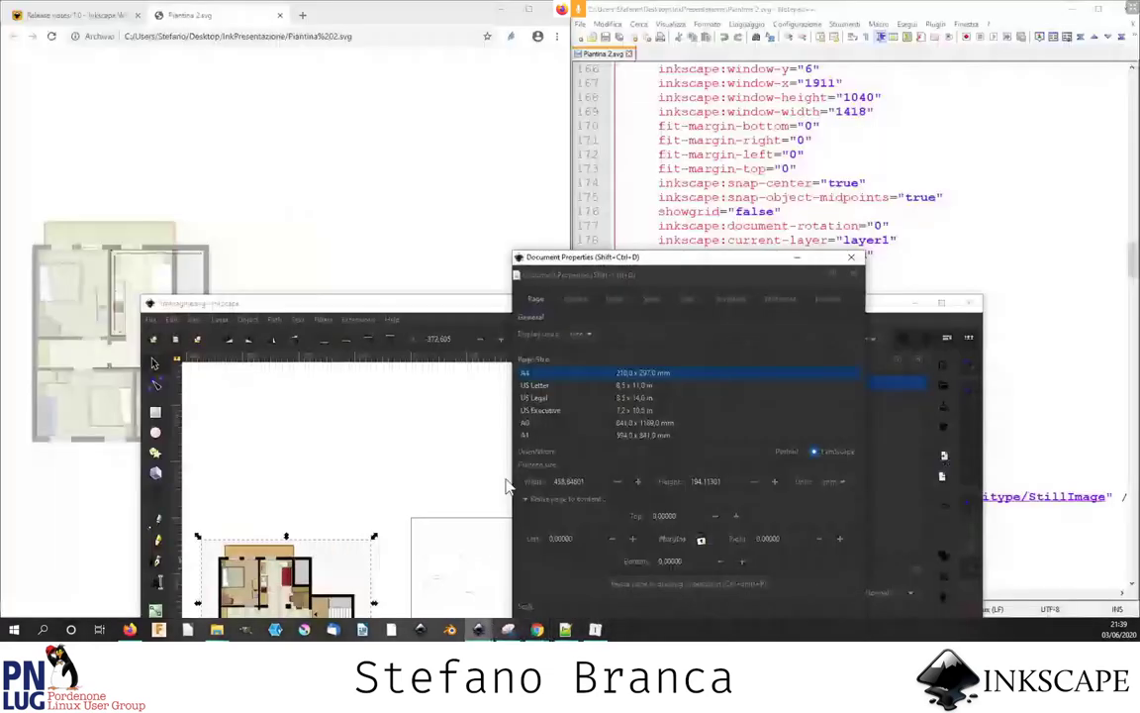
{"action": "double_click", "coordinate": [465, 303]}
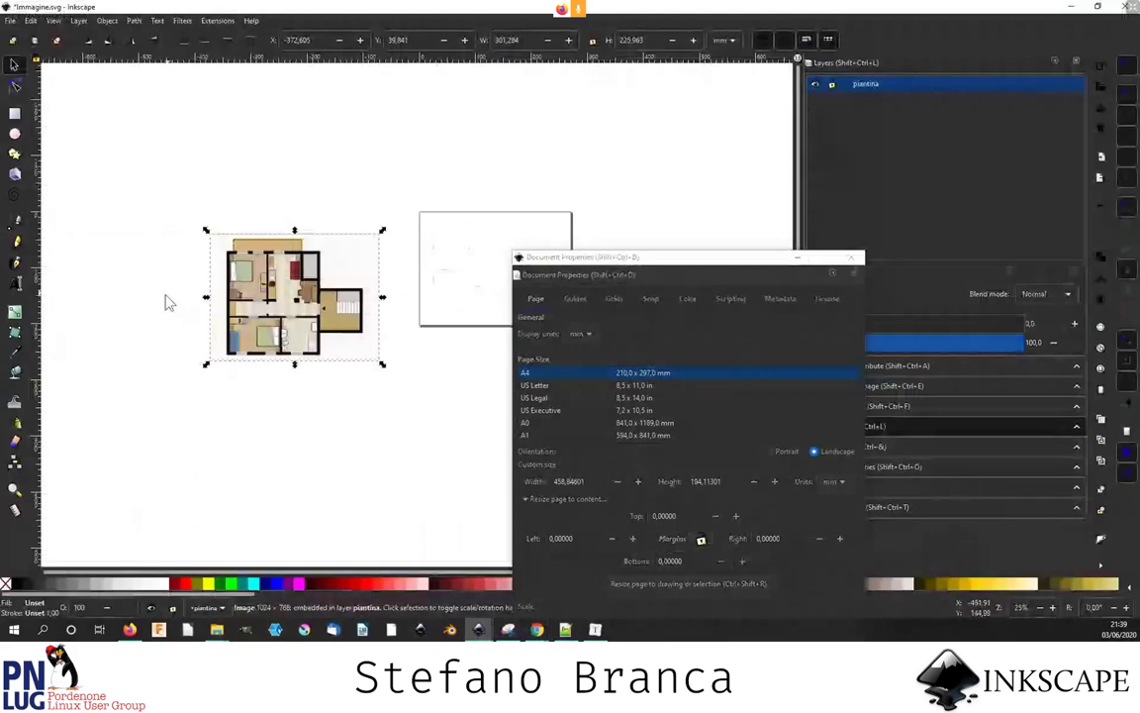
{"action": "left_click", "coordinate": [1126, 6]}
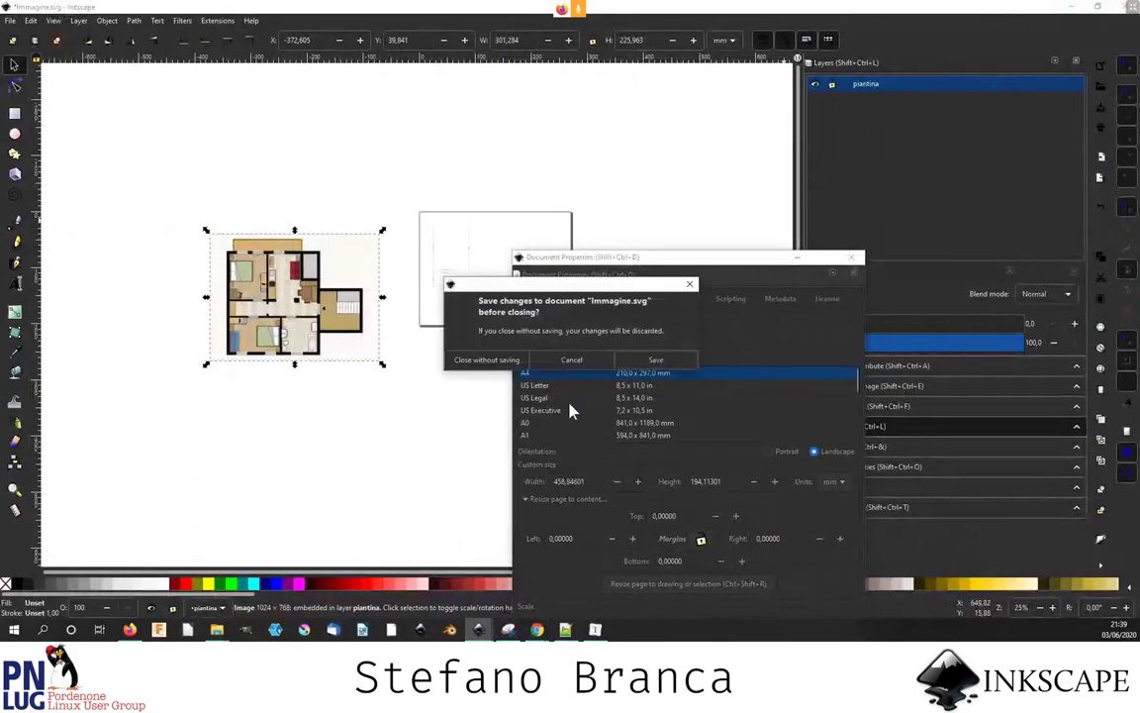
{"action": "left_click", "coordinate": [473, 359]}
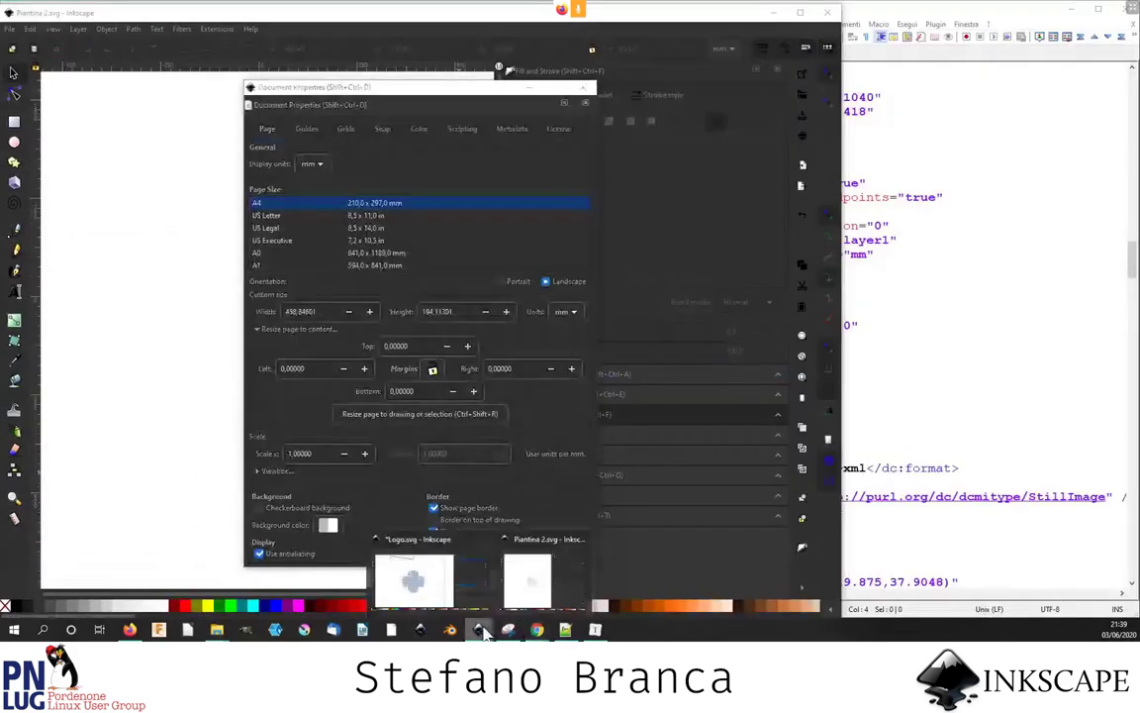
- Close Document Properties, zoom in on Piantina 2.svg and select the white rectangle
{"action": "left_click", "coordinate": [585, 88]}
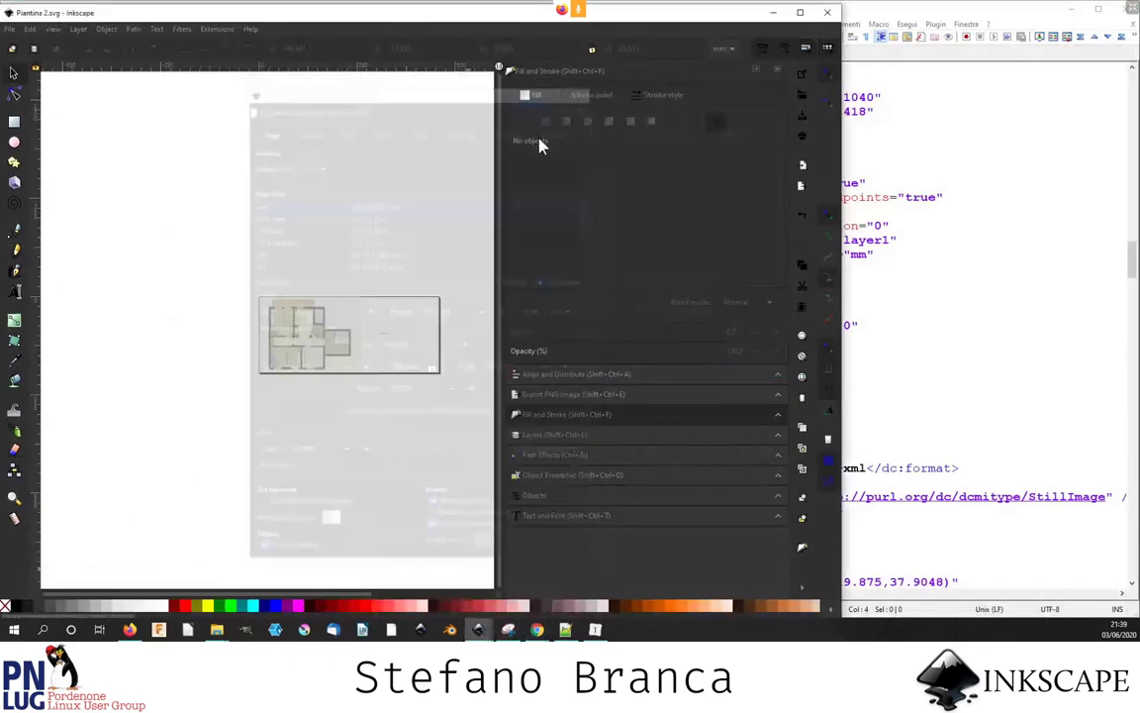
{"action": "scroll", "coordinate": [361, 332], "scroll_direction": "up", "scroll_amount": 1, "text": "ctrl"}
{"action": "scroll", "coordinate": [356, 326], "scroll_direction": "up", "scroll_amount": 2, "text": "ctrl"}
{"action": "scroll", "coordinate": [347, 319], "scroll_direction": "up", "scroll_amount": 2, "text": "ctrl"}
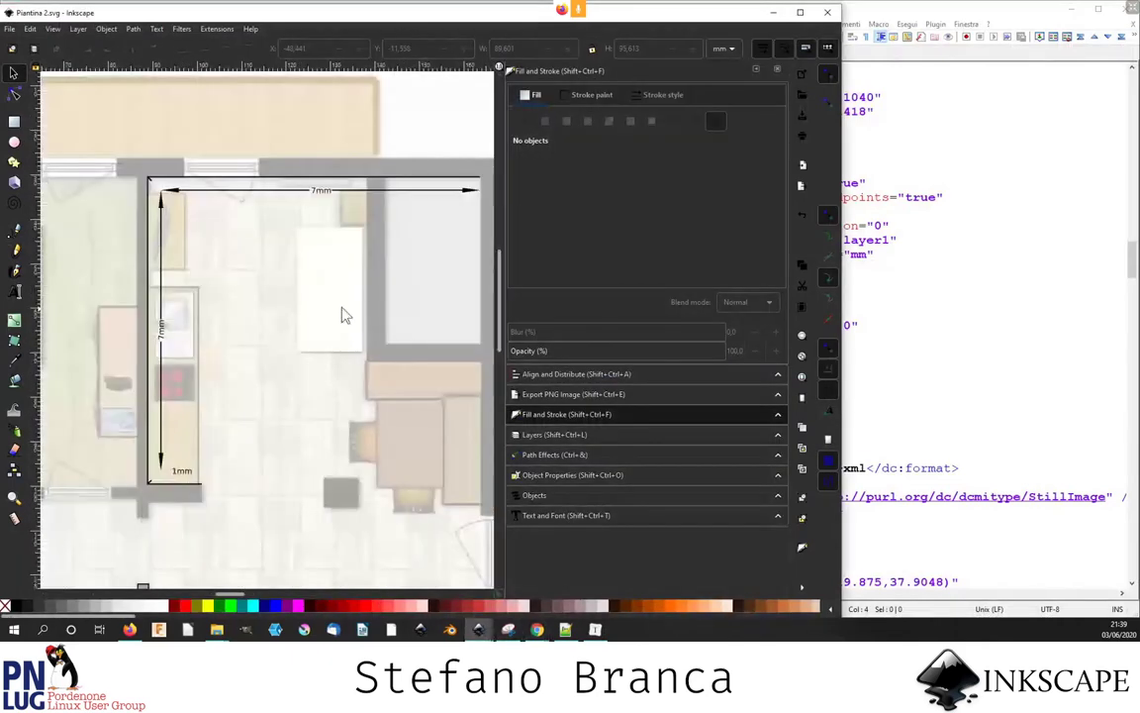
{"action": "left_click", "coordinate": [332, 313]}
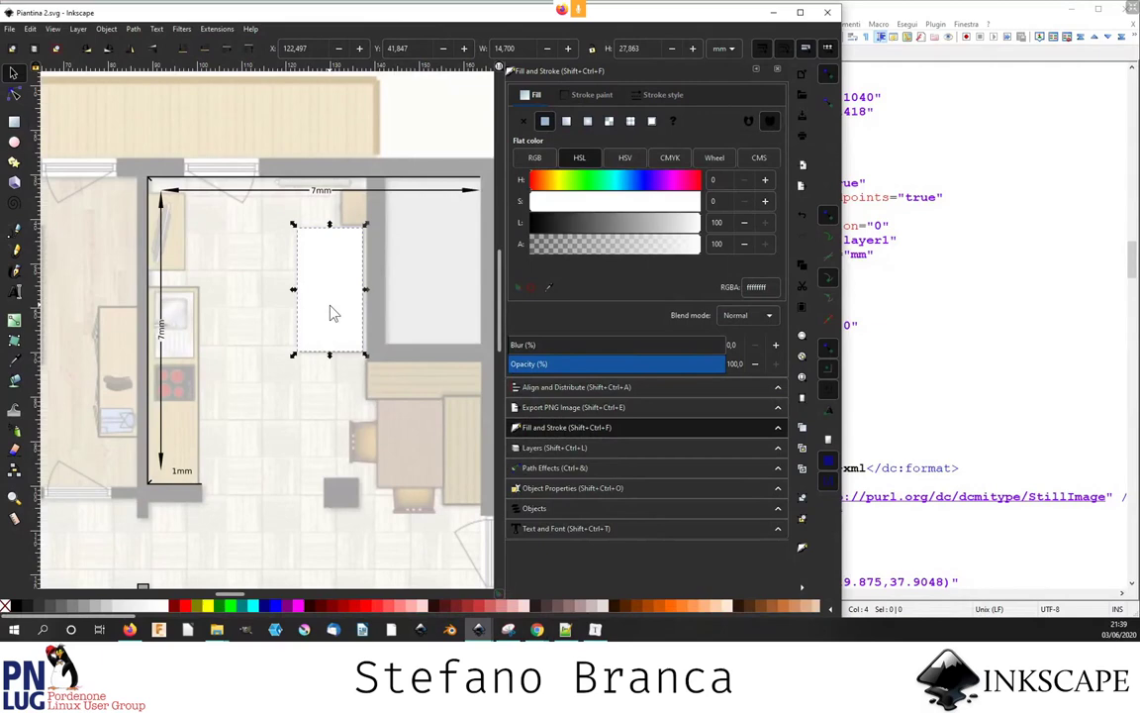
- In Object Properties, change the rectangle's ID from rect2320 to bottone and set its label to bottone
{"action": "left_click", "coordinate": [109, 29]}
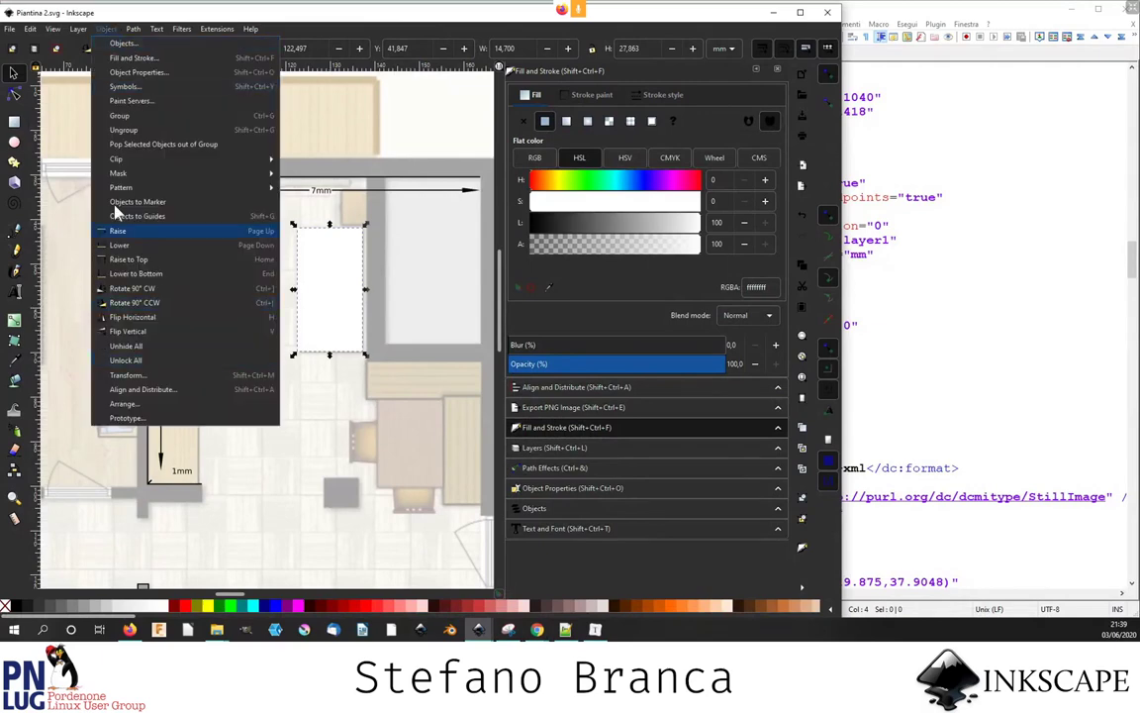
{"action": "left_click", "coordinate": [136, 72]}
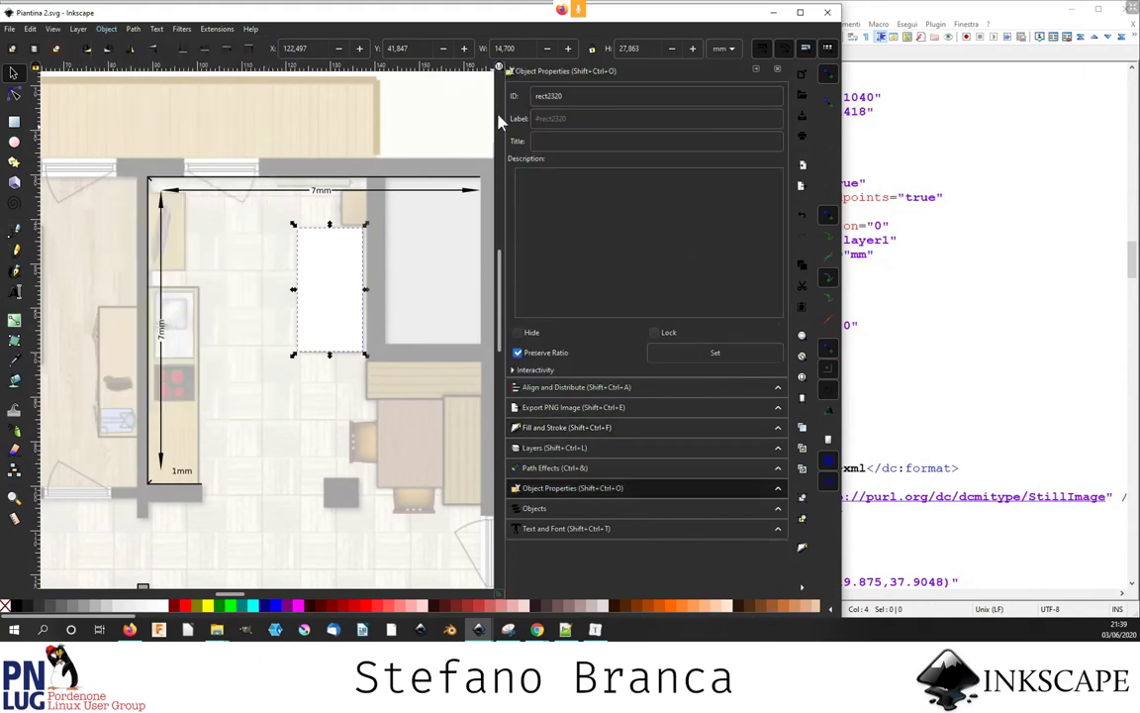
{"action": "double_click", "coordinate": [571, 97]}
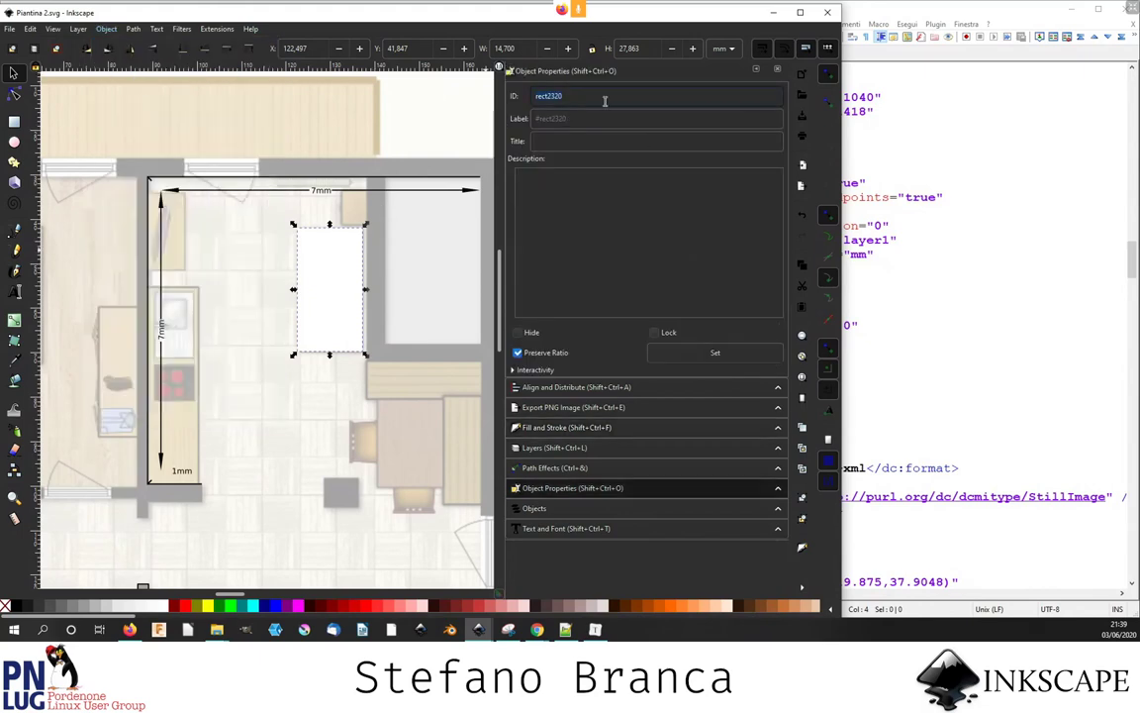
{"action": "type", "text": "bo"}
{"action": "type", "text": "ttone"}
{"action": "left_click", "coordinate": [596, 119]}
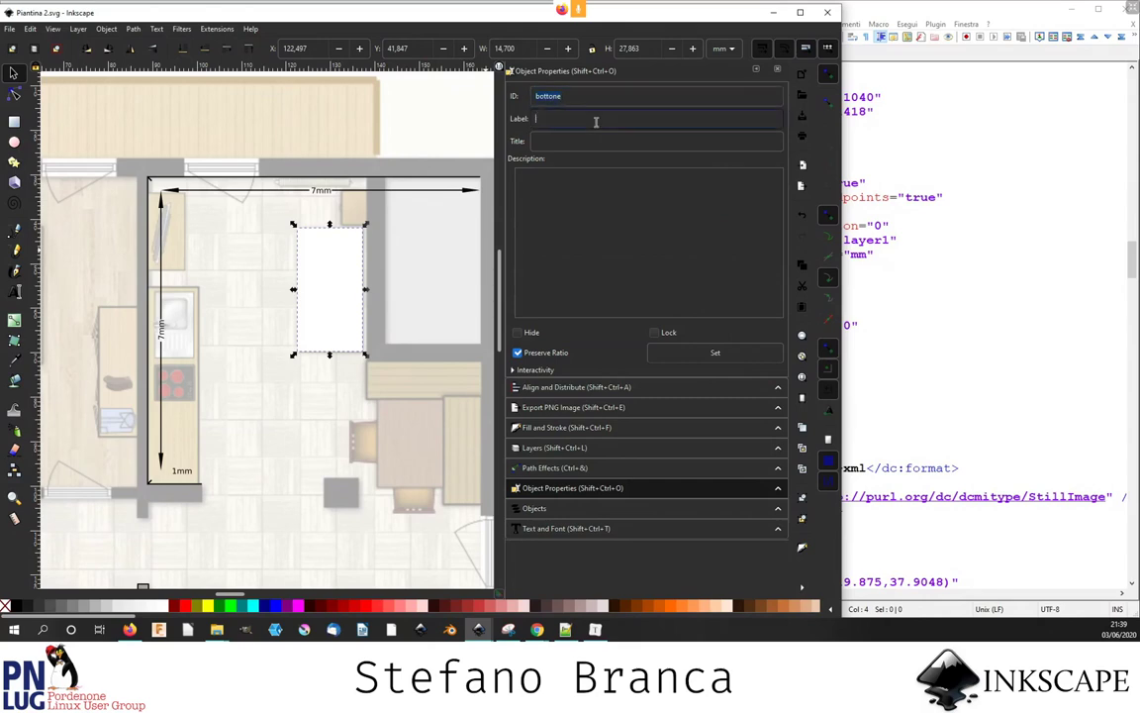
{"action": "type", "text": "bott"}
{"action": "type", "text": "one"}
{"action": "left_click", "coordinate": [527, 174]}
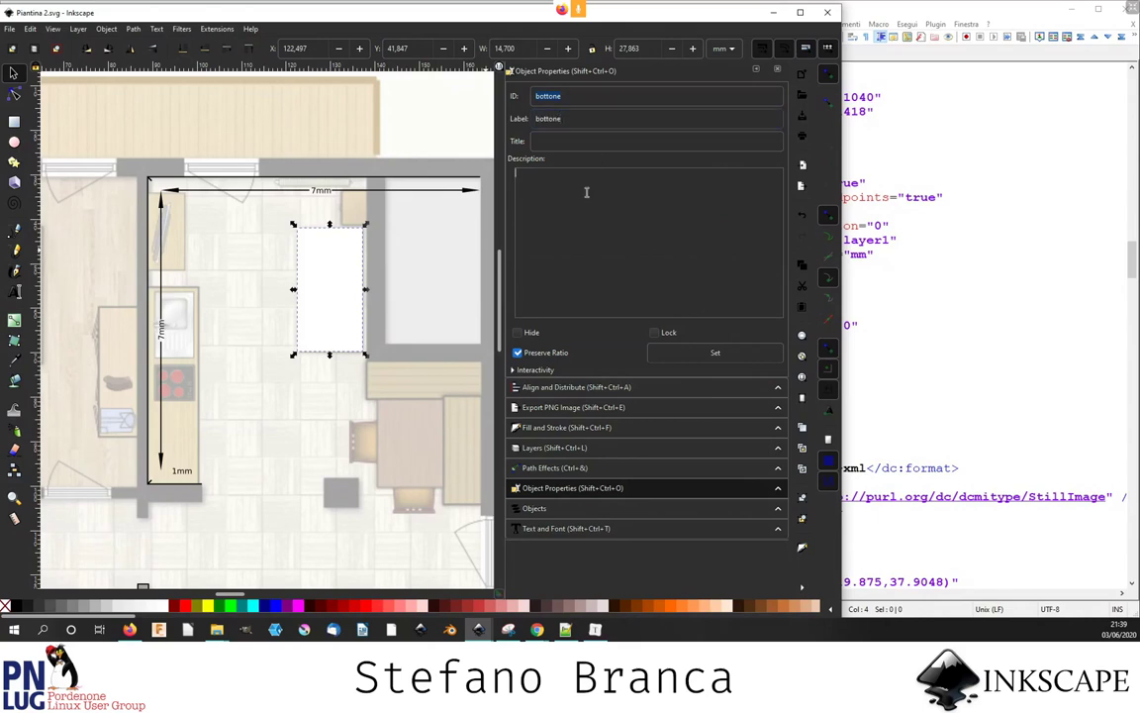
- Under Interactivity, give the rectangle the onclick script this.style.opacity = 0
{"action": "left_click", "coordinate": [531, 371]}
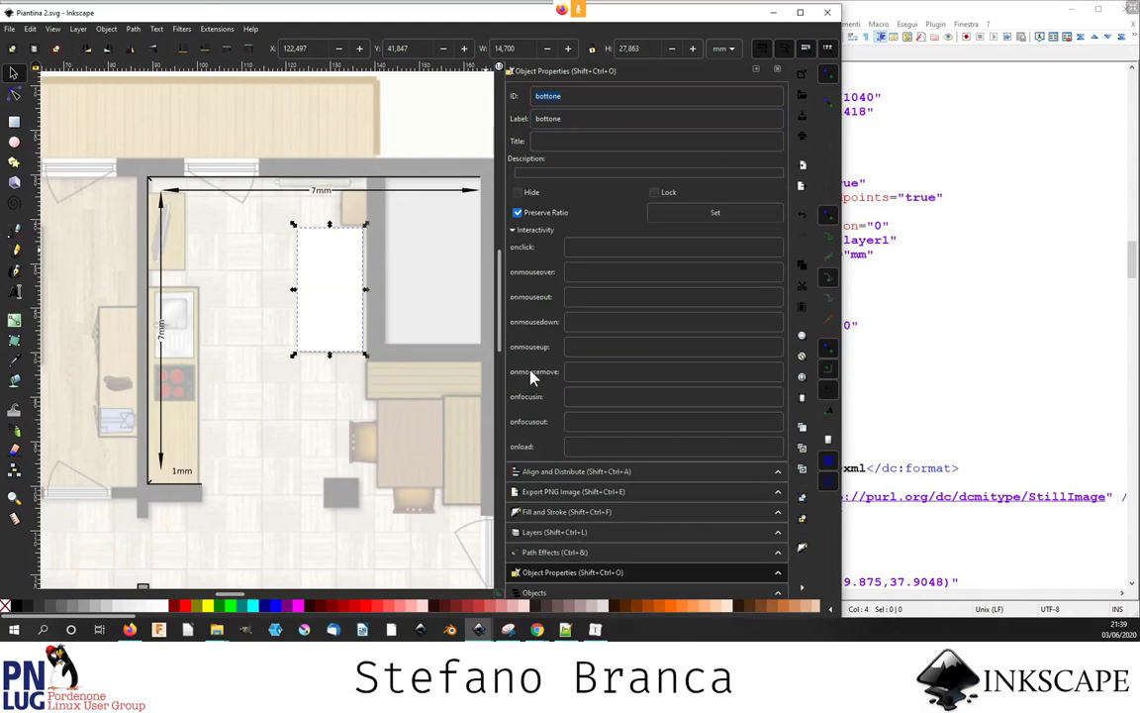
{"action": "left_click", "coordinate": [579, 249]}
{"action": "type", "text": "th"}
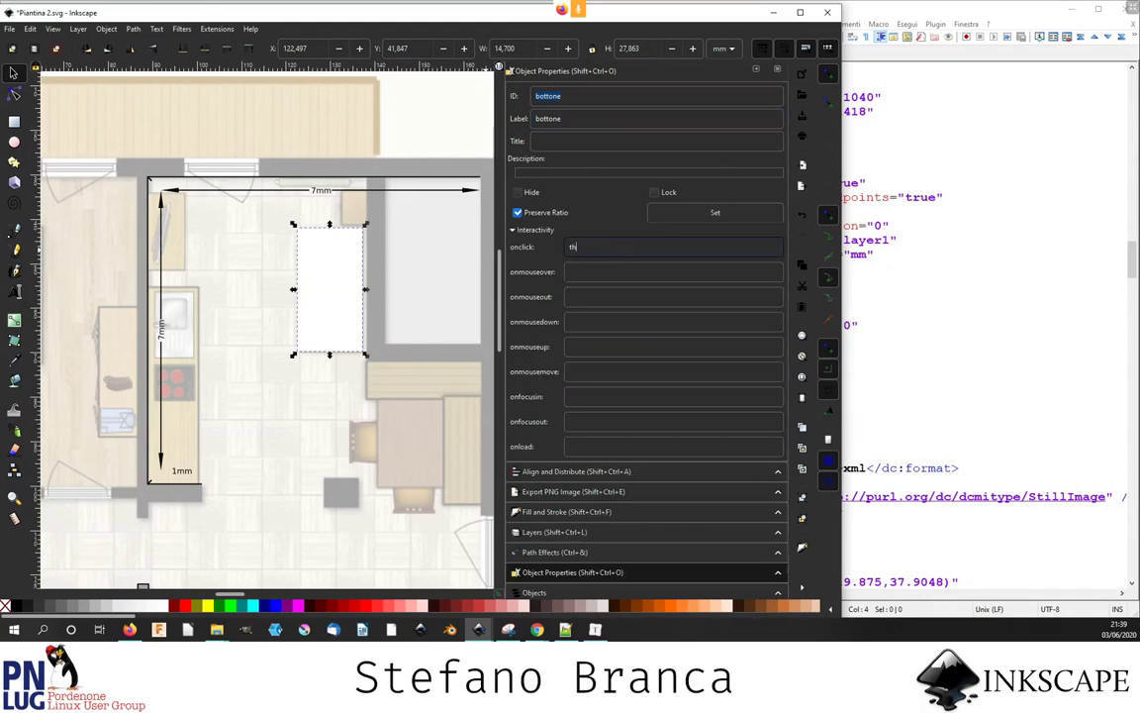
{"action": "type", "text": "is.sty"}
{"action": "type", "text": "le.o"}
{"action": "type", "text": "pacity ="}
{"action": "type", "text": " 0"}
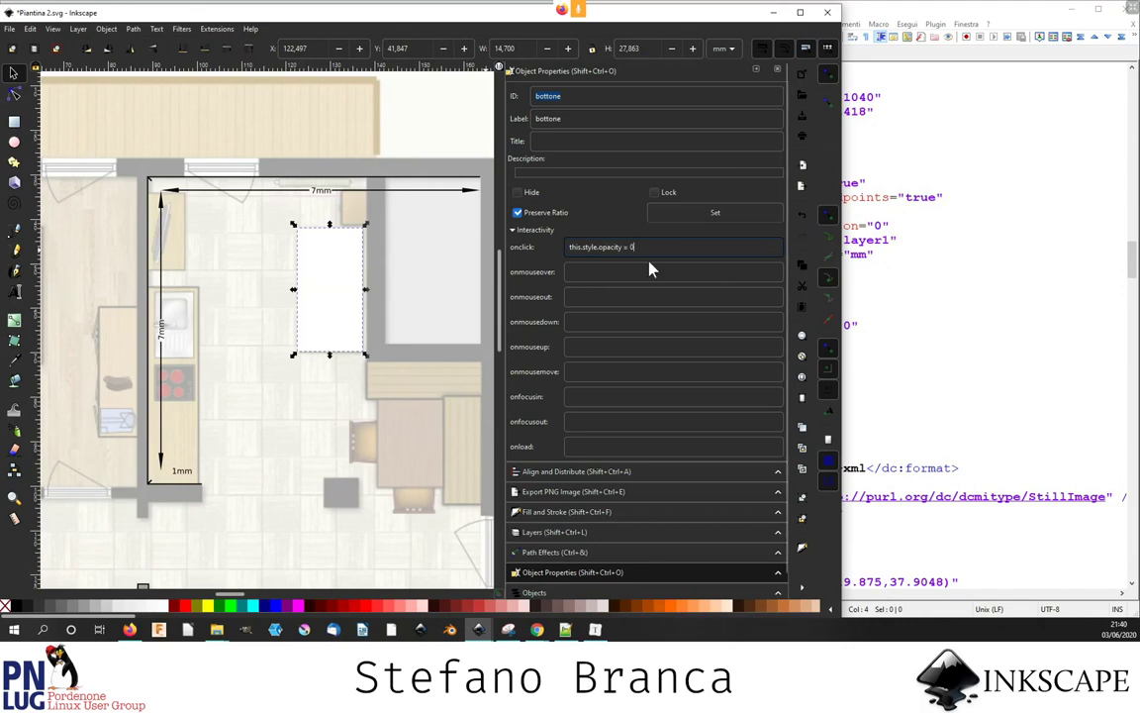
{"action": "left_click_drag", "start_coordinate": [633, 246], "coordinate": [576, 248]}
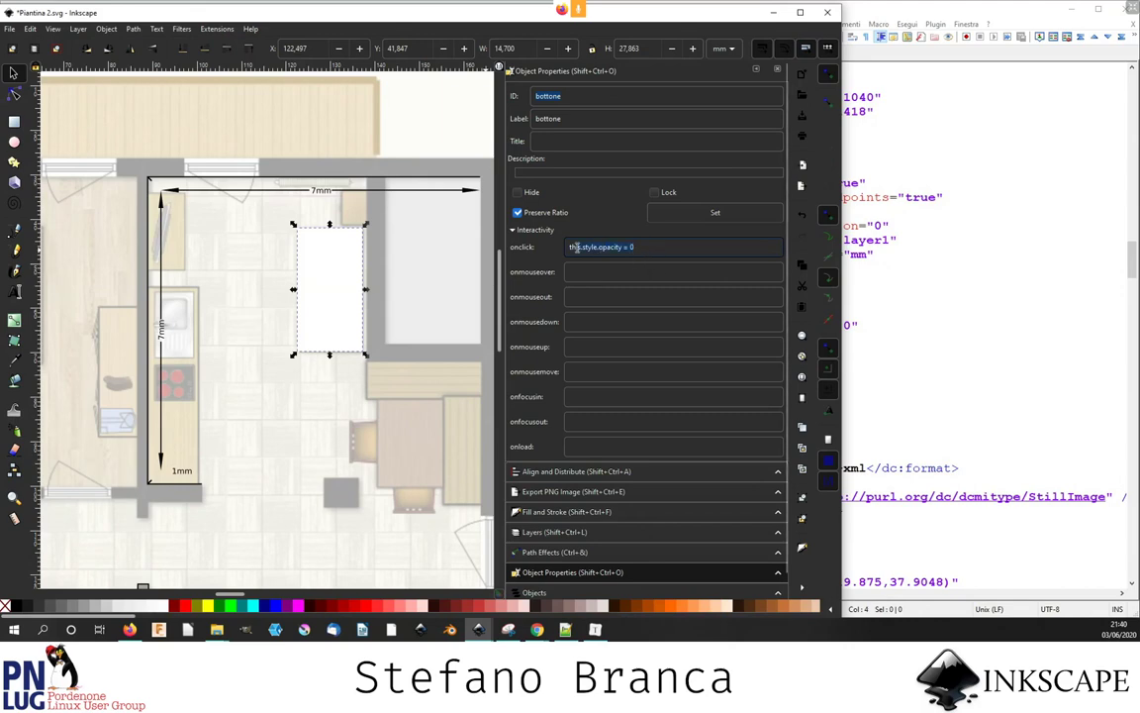
{"action": "left_click", "coordinate": [969, 318]}
{"action": "scroll", "coordinate": [970, 318], "scroll_direction": "down", "scroll_amount": 2}
{"action": "scroll", "coordinate": [805, 392], "scroll_direction": "down", "scroll_amount": 6}
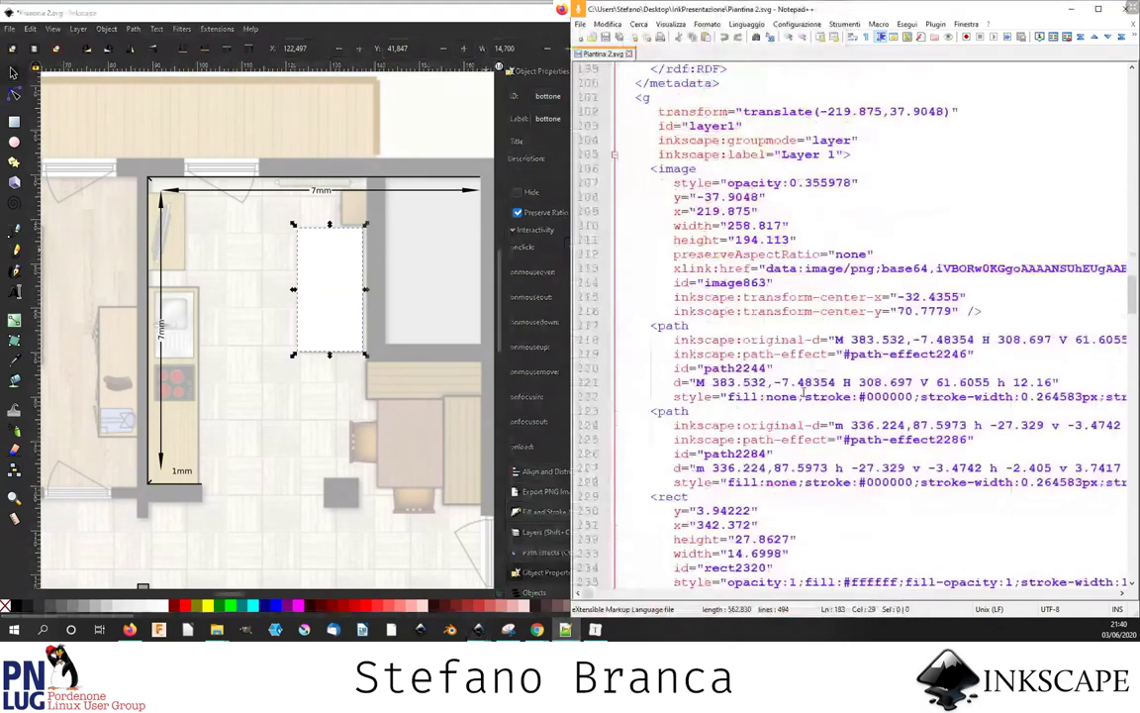
{"action": "scroll", "coordinate": [804, 392], "scroll_direction": "down", "scroll_amount": 6}
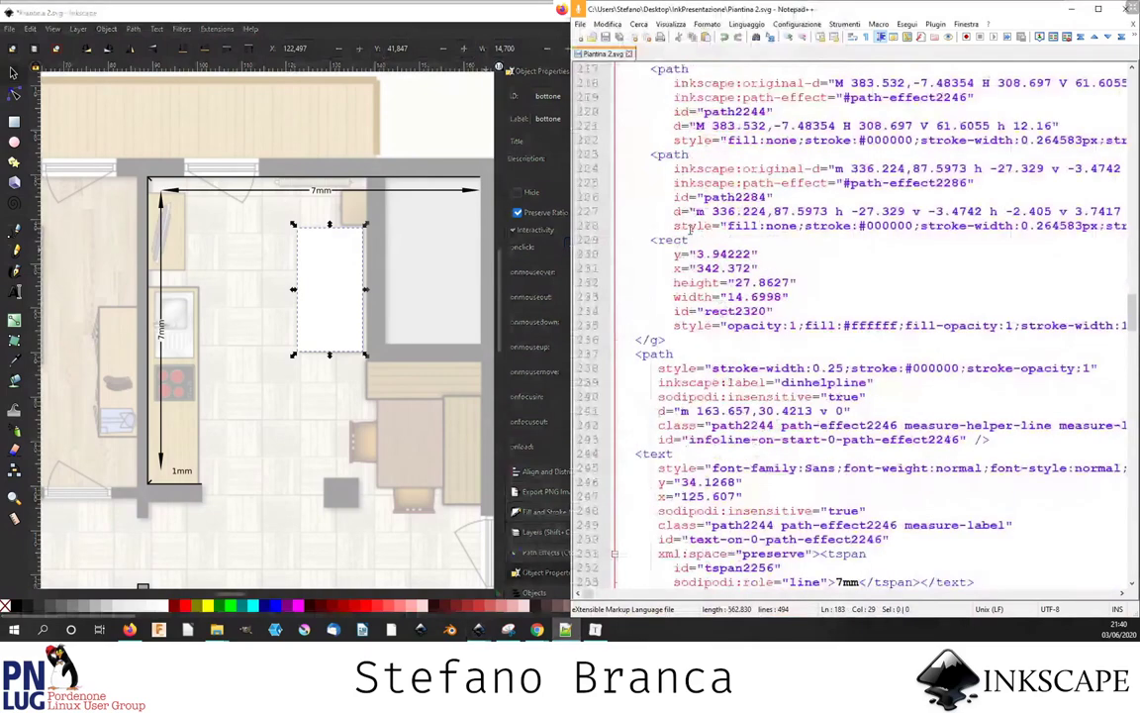
{"action": "left_click_drag", "start_coordinate": [674, 226], "coordinate": [1084, 226]}
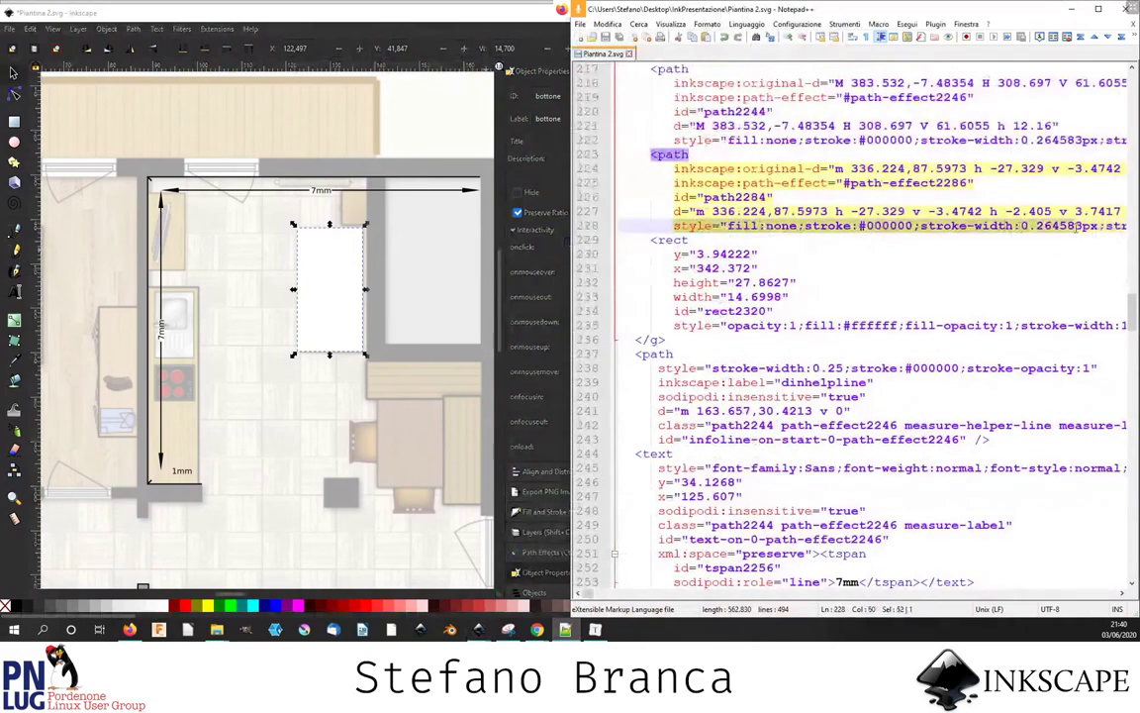
{"action": "left_click", "coordinate": [1116, 11]}
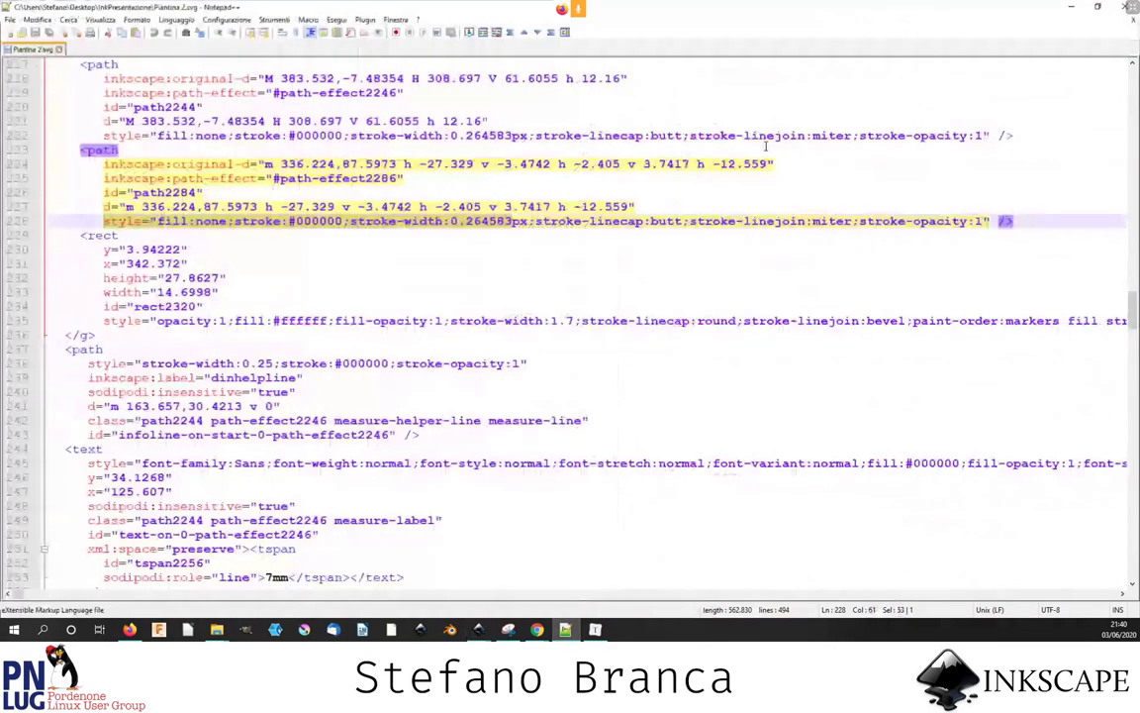
{"action": "left_click", "coordinate": [109, 235]}
{"action": "double_click", "coordinate": [170, 221]}
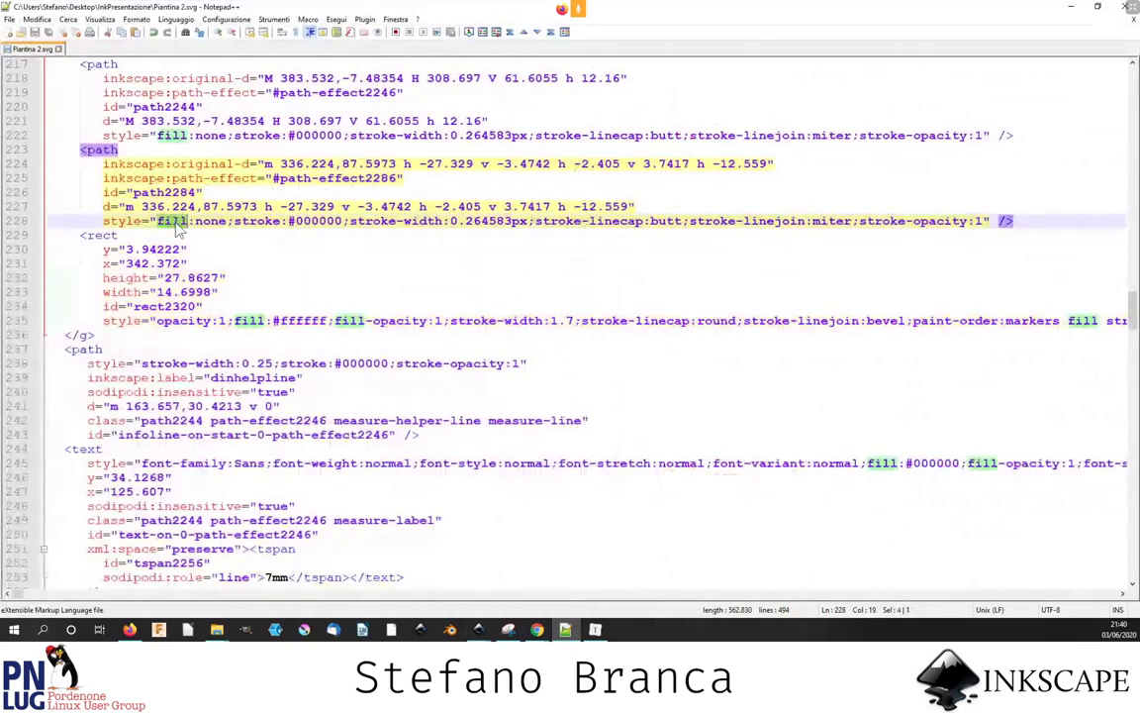
{"action": "double_click", "coordinate": [210, 220]}
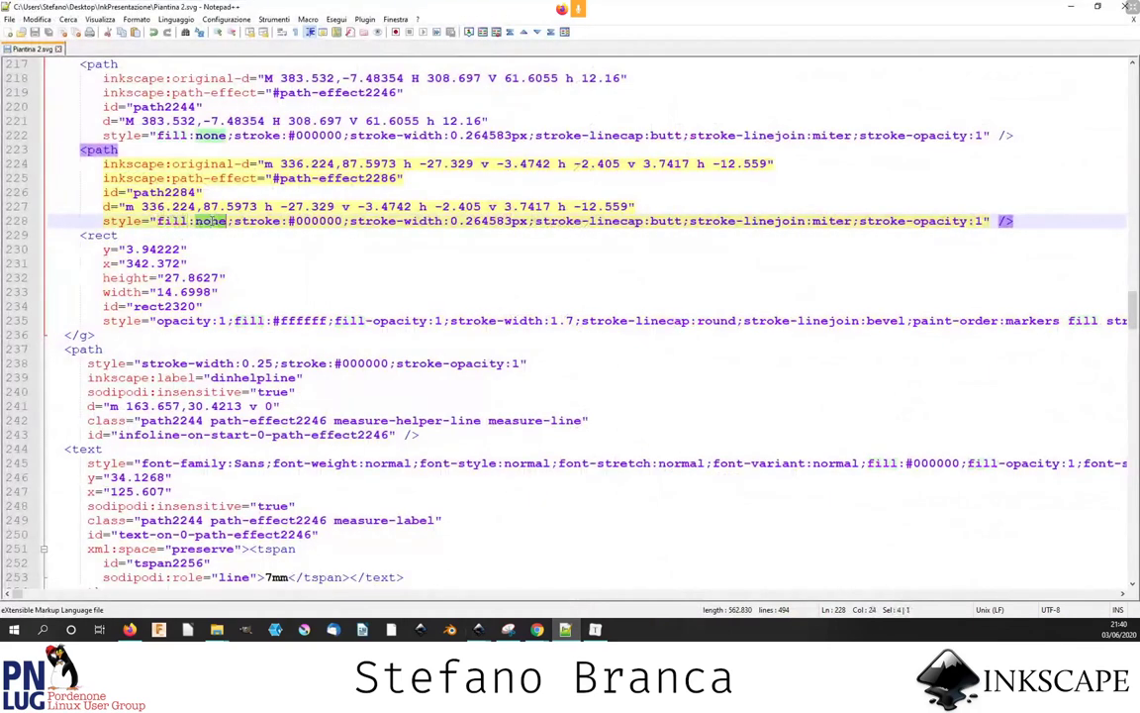
{"action": "double_click", "coordinate": [318, 221]}
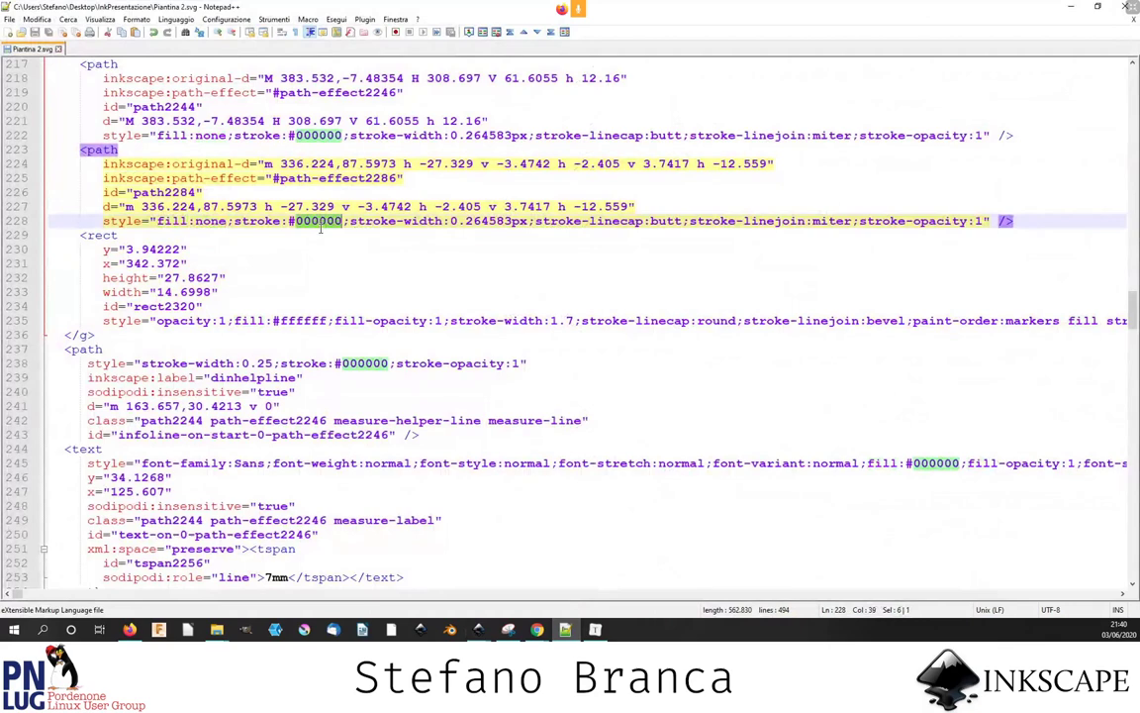
{"action": "double_click", "coordinate": [423, 220]}
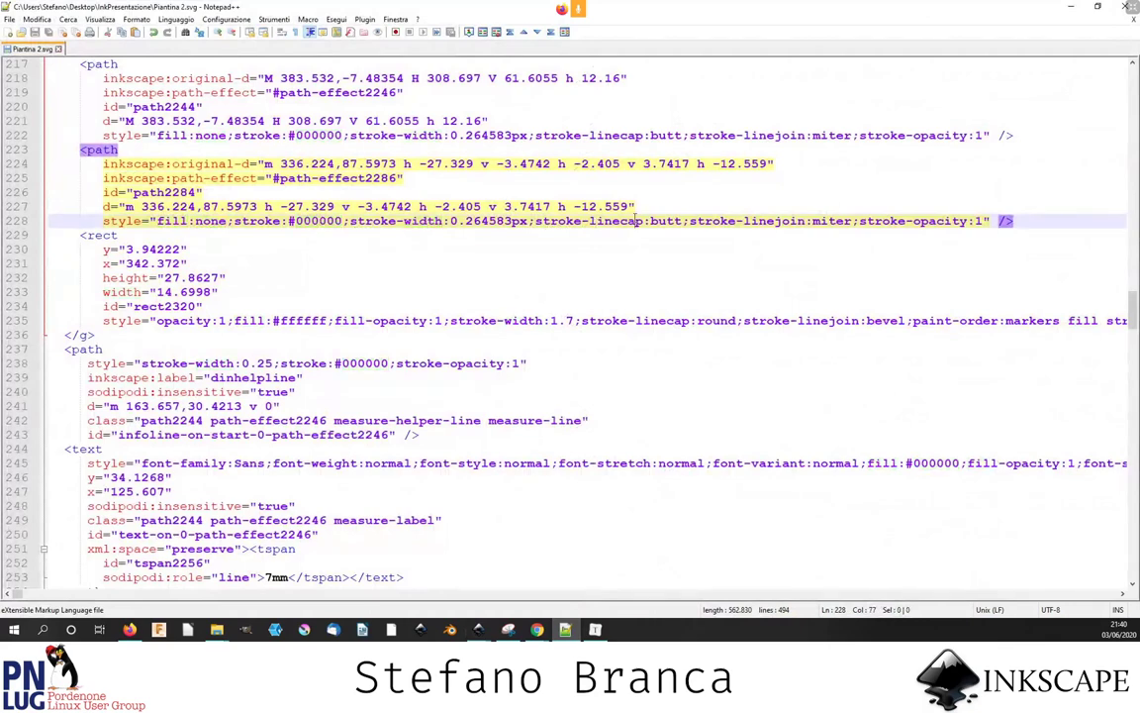
{"action": "left_click", "coordinate": [947, 221]}
{"action": "scroll", "coordinate": [417, 338], "scroll_direction": "down", "scroll_amount": 14}
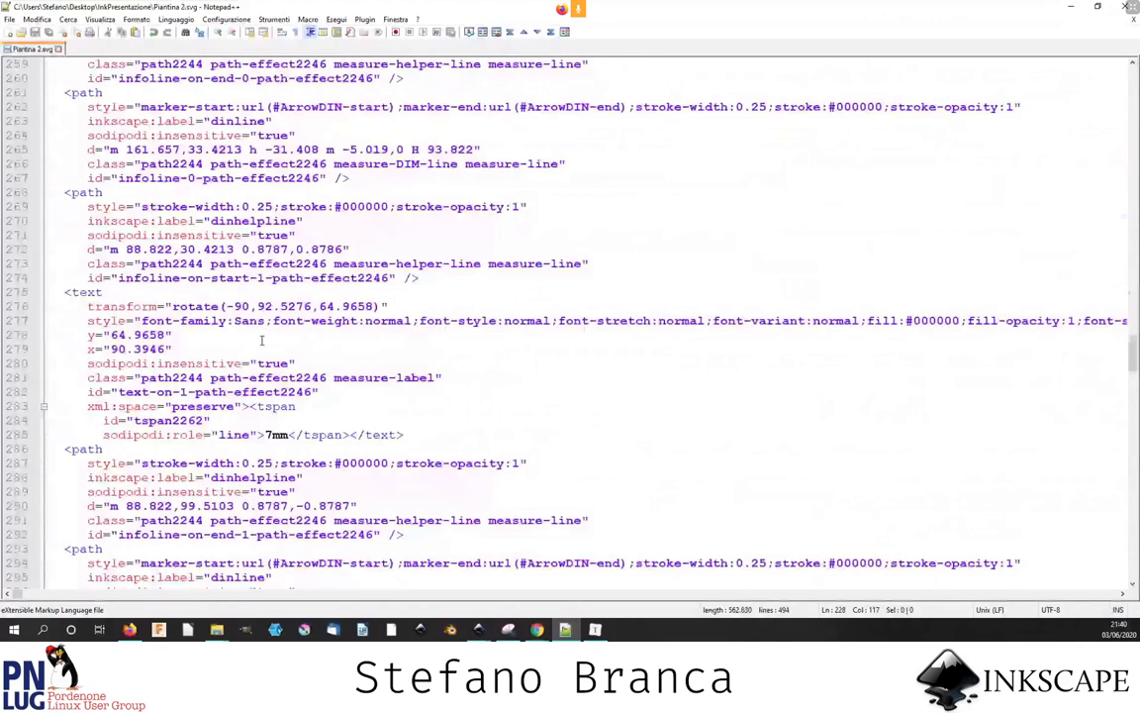
- Test Piantina 2.svg in Chrome by clicking the kitchen's white rectangle to trigger its onclick
{"action": "left_click", "coordinate": [1076, 15]}
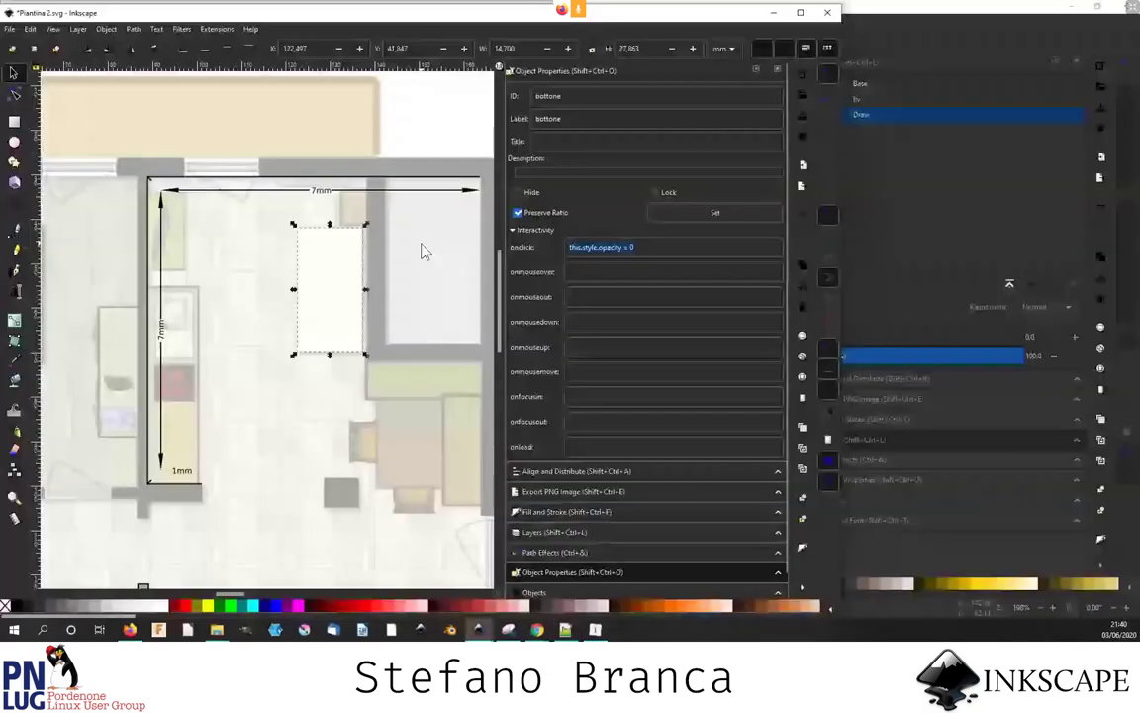
{"action": "left_click", "coordinate": [423, 250]}
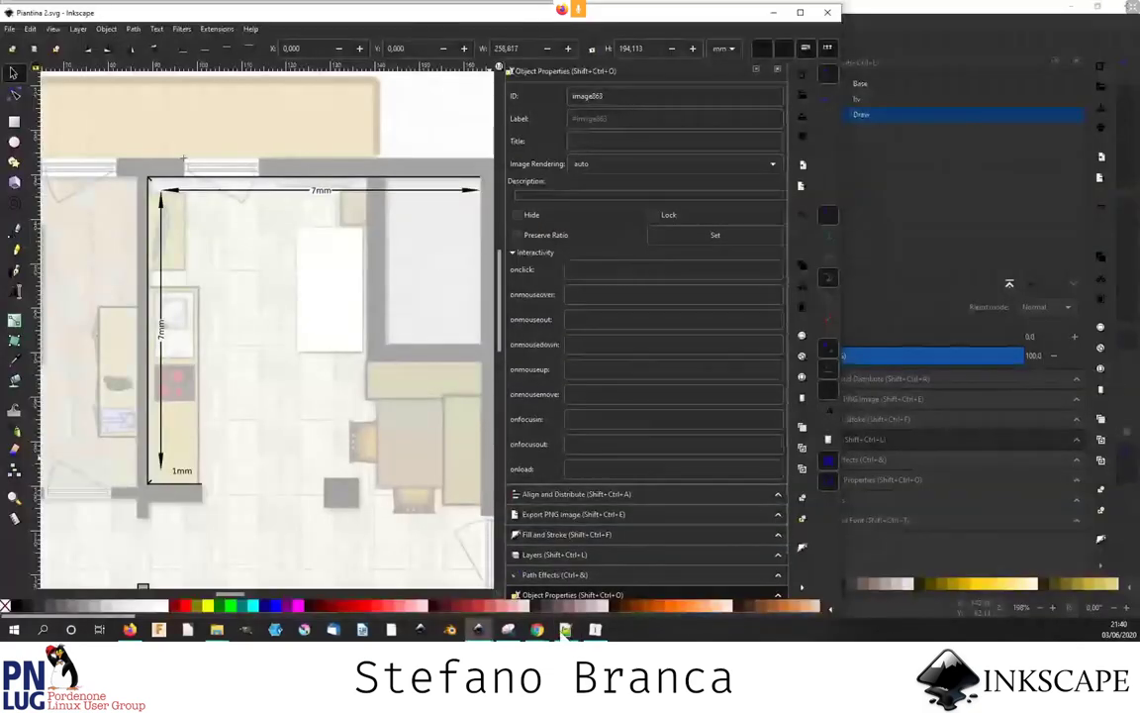
{"action": "mouse_move", "coordinate": [536, 629]}
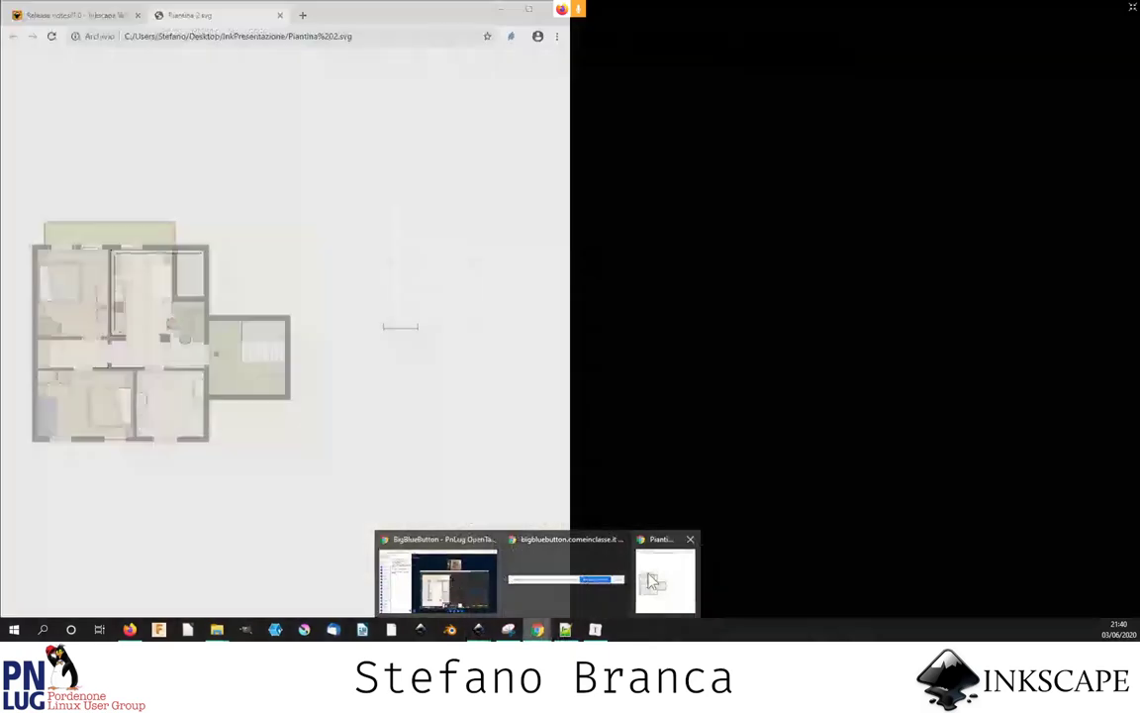
{"action": "left_click", "coordinate": [665, 579]}
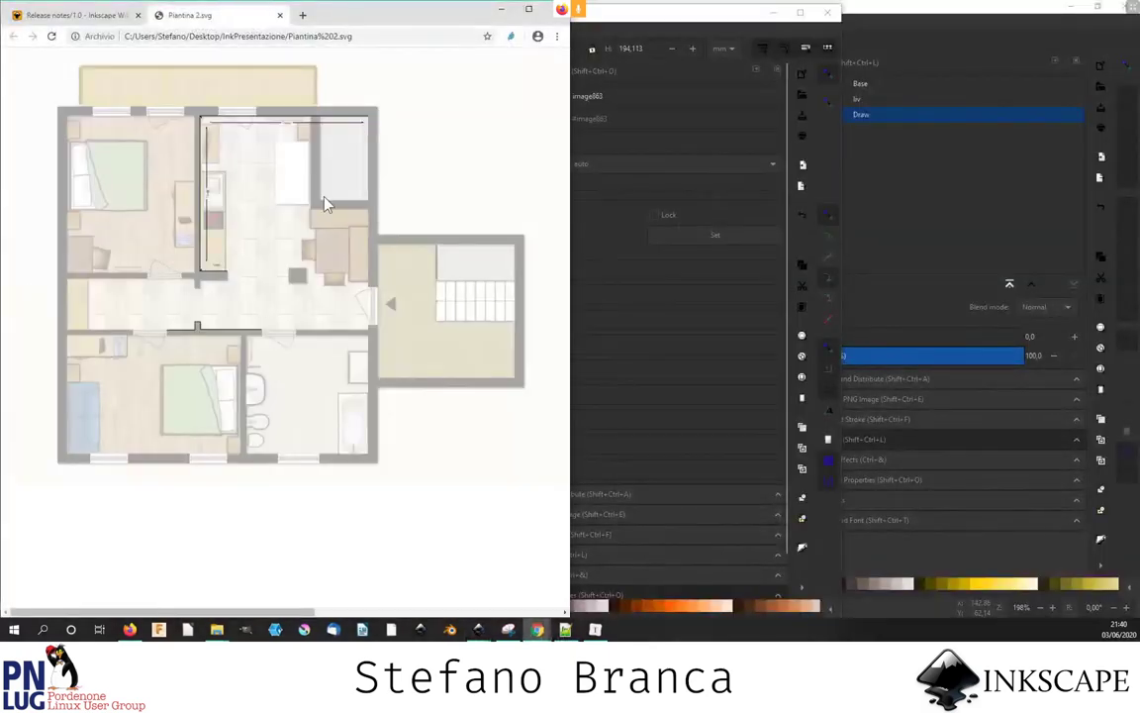
{"action": "left_click", "coordinate": [297, 198]}
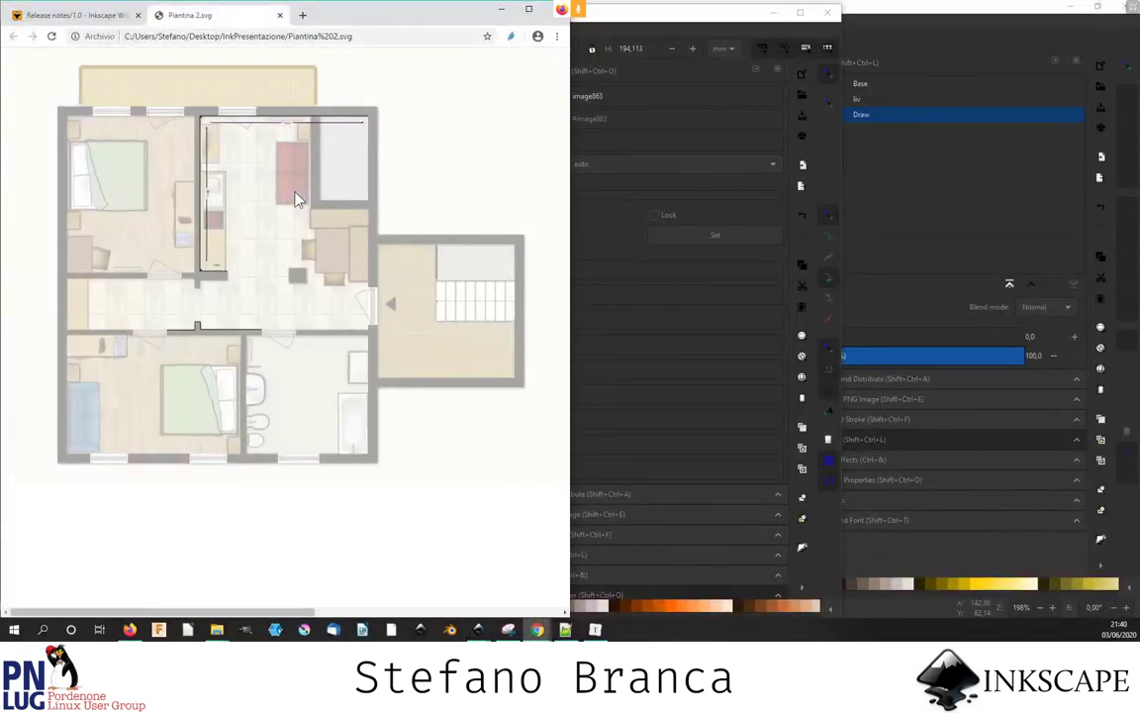
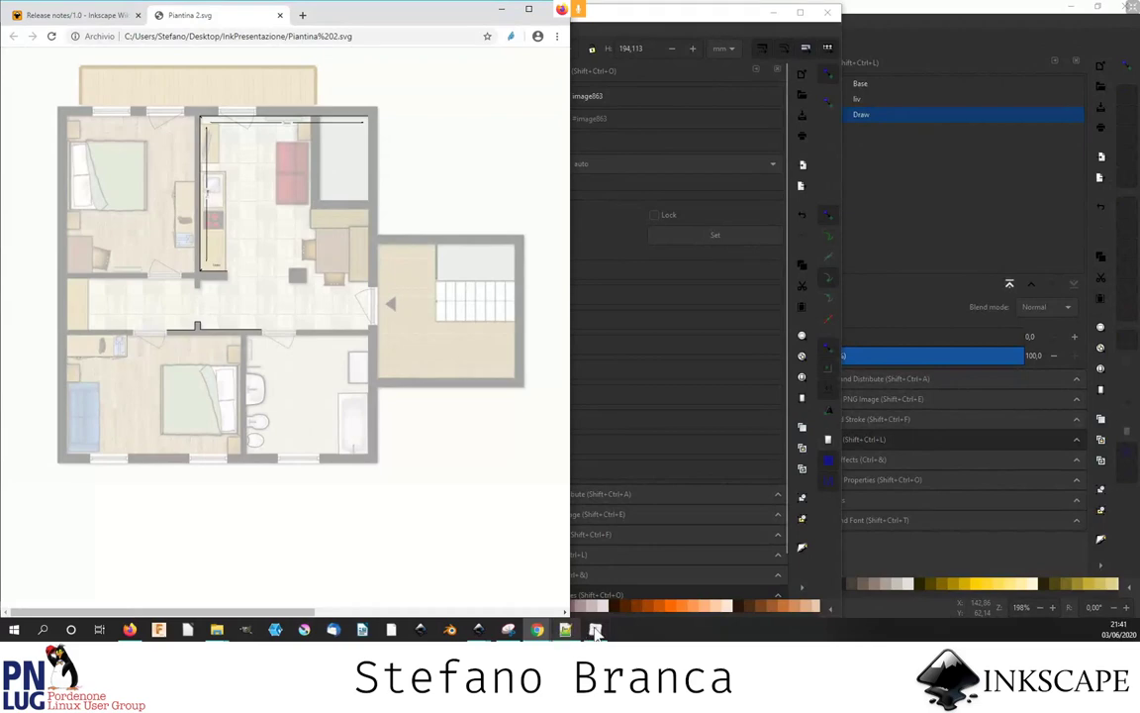
- Reload Piantina 2.svg in Notepad++ and highlight the measure-line path lines 262–263
{"action": "left_click", "coordinate": [565, 630]}
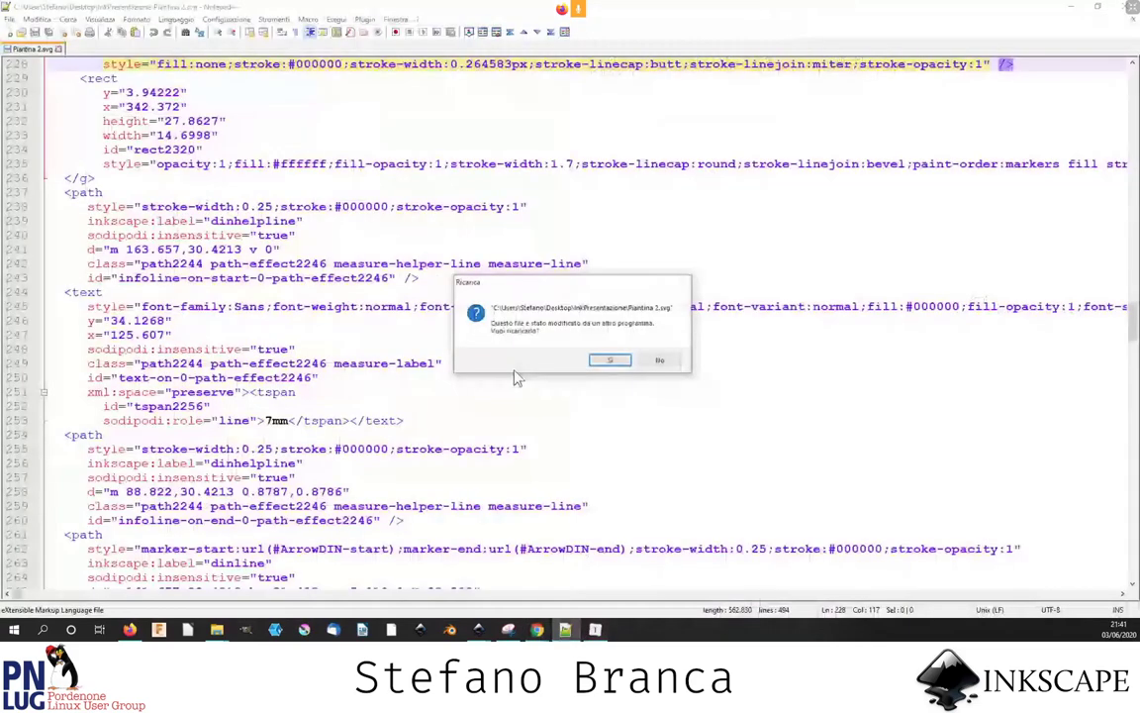
{"action": "key", "text": "Return"}
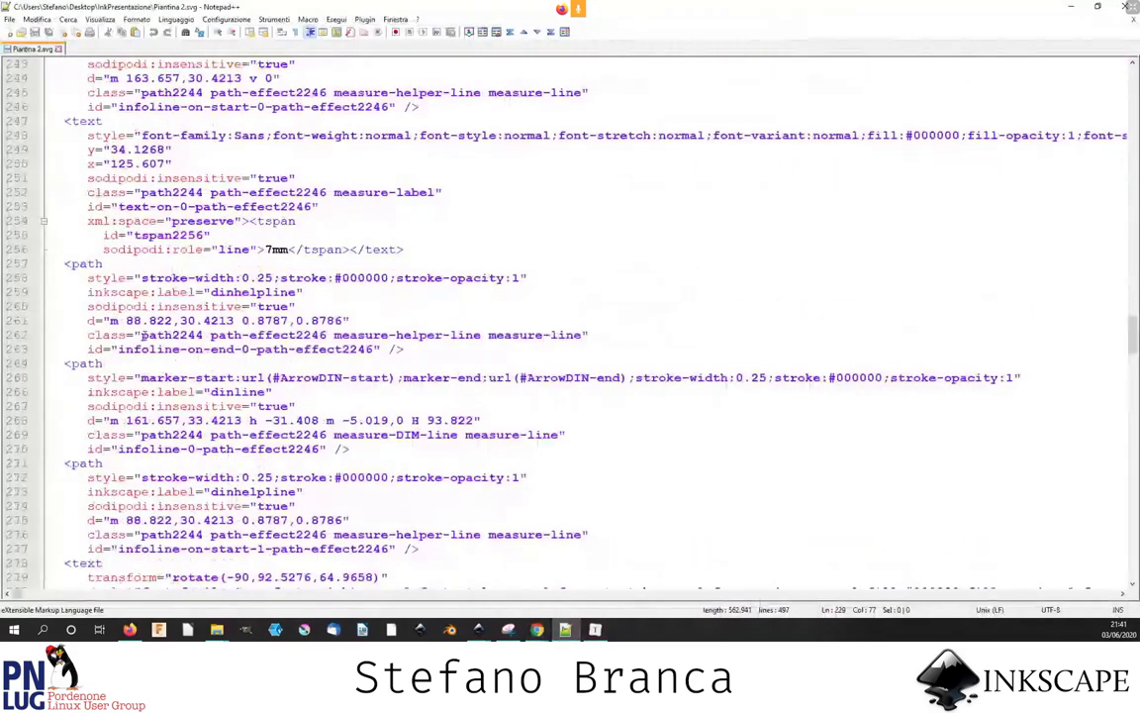
{"action": "left_click_drag", "start_coordinate": [88, 336], "coordinate": [614, 342]}
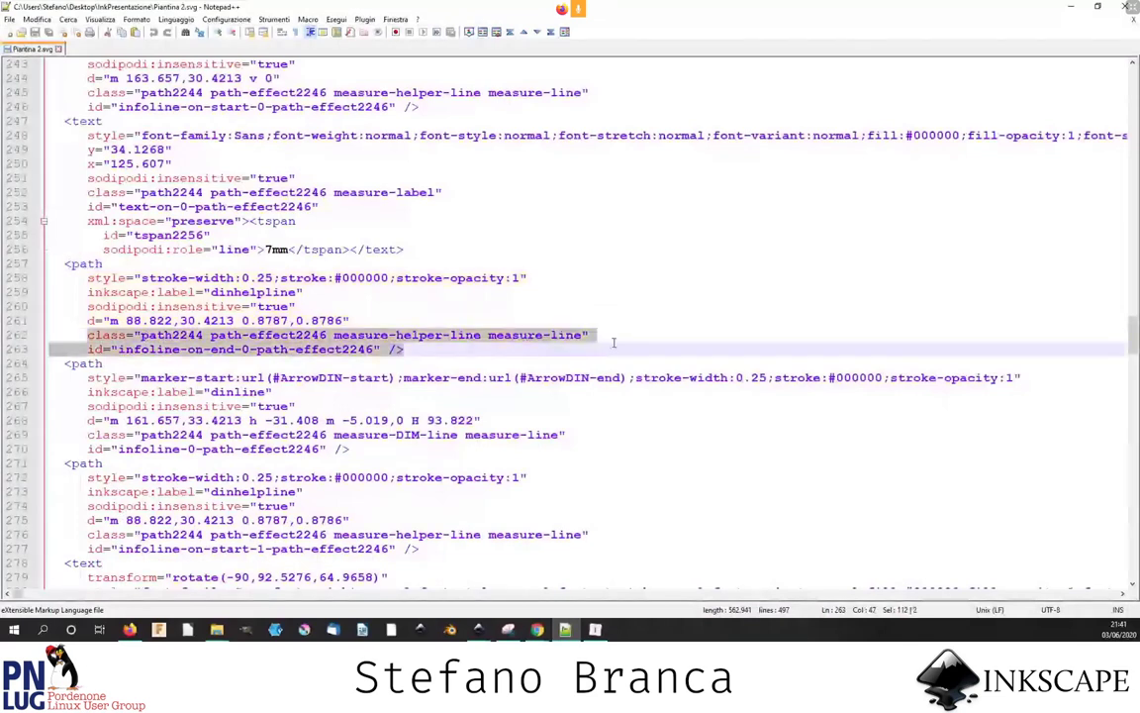
{"action": "left_click", "coordinate": [87, 335]}
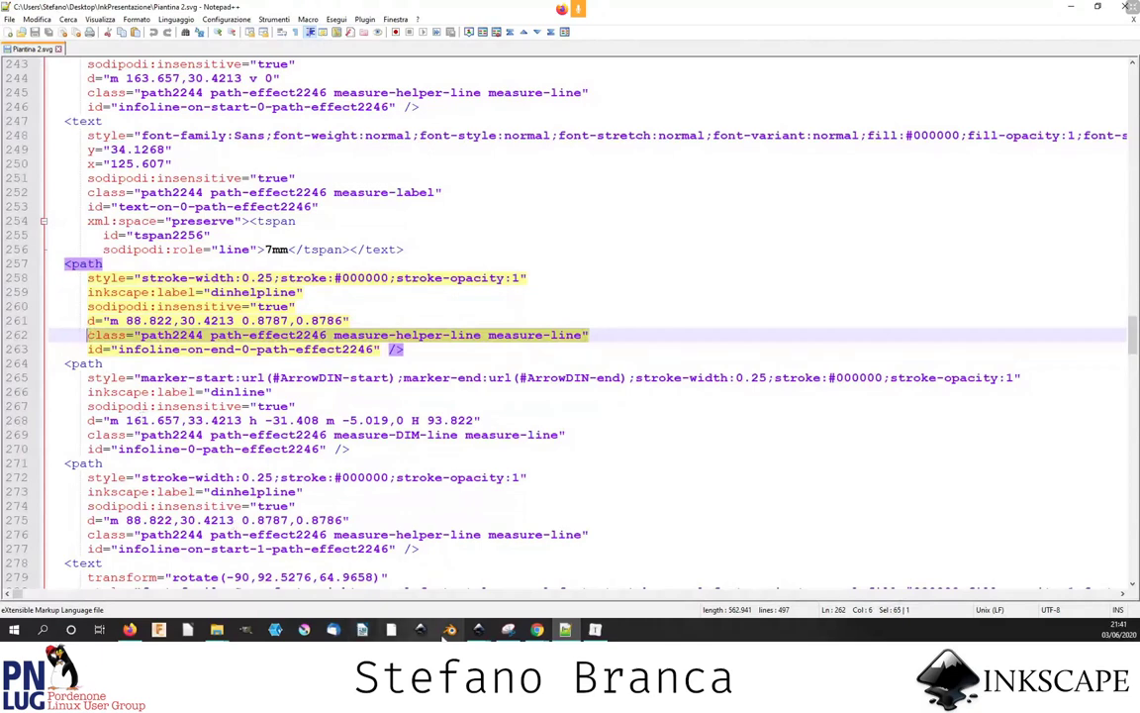
{"action": "mouse_move", "coordinate": [478, 629]}
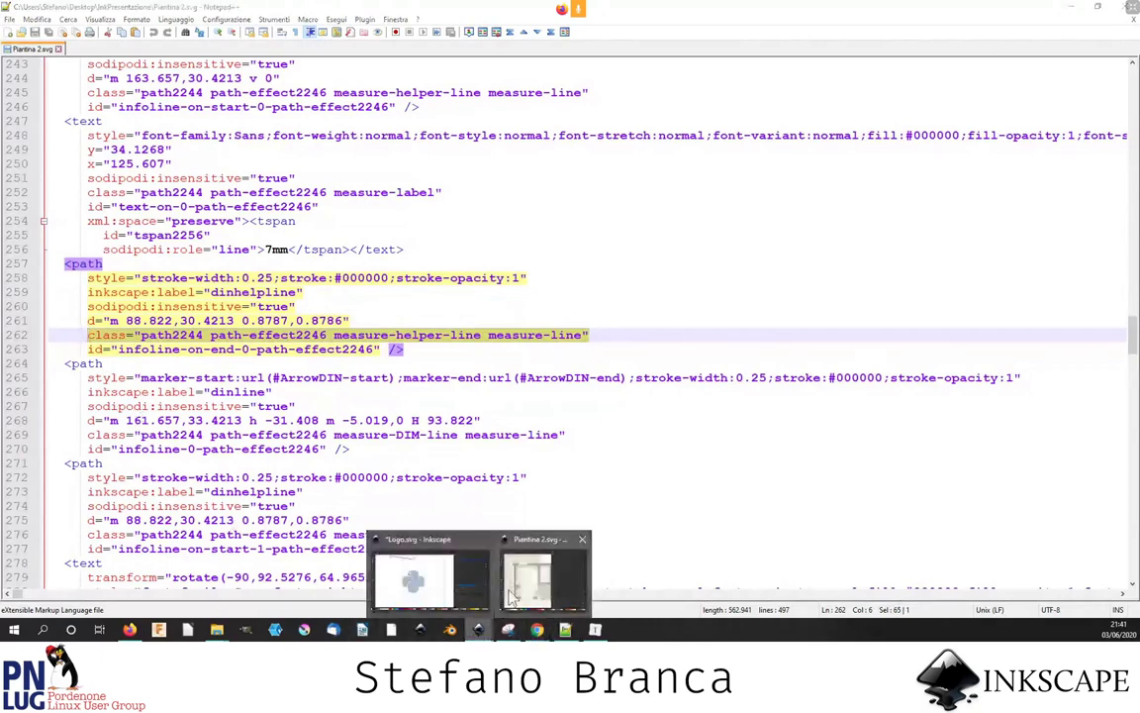
- Close the Logo.svg drawing in Inkscape, answering the save-changes prompt
{"action": "left_click", "coordinate": [481, 589]}
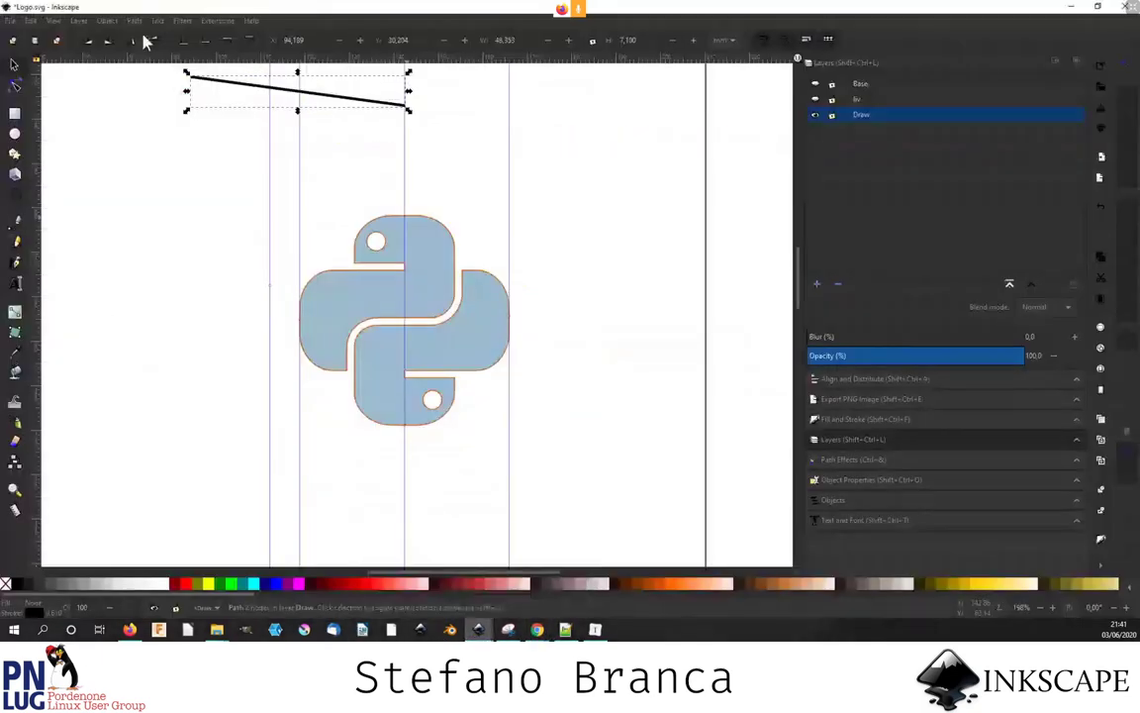
{"action": "left_click", "coordinate": [10, 19]}
{"action": "left_click", "coordinate": [209, 117]}
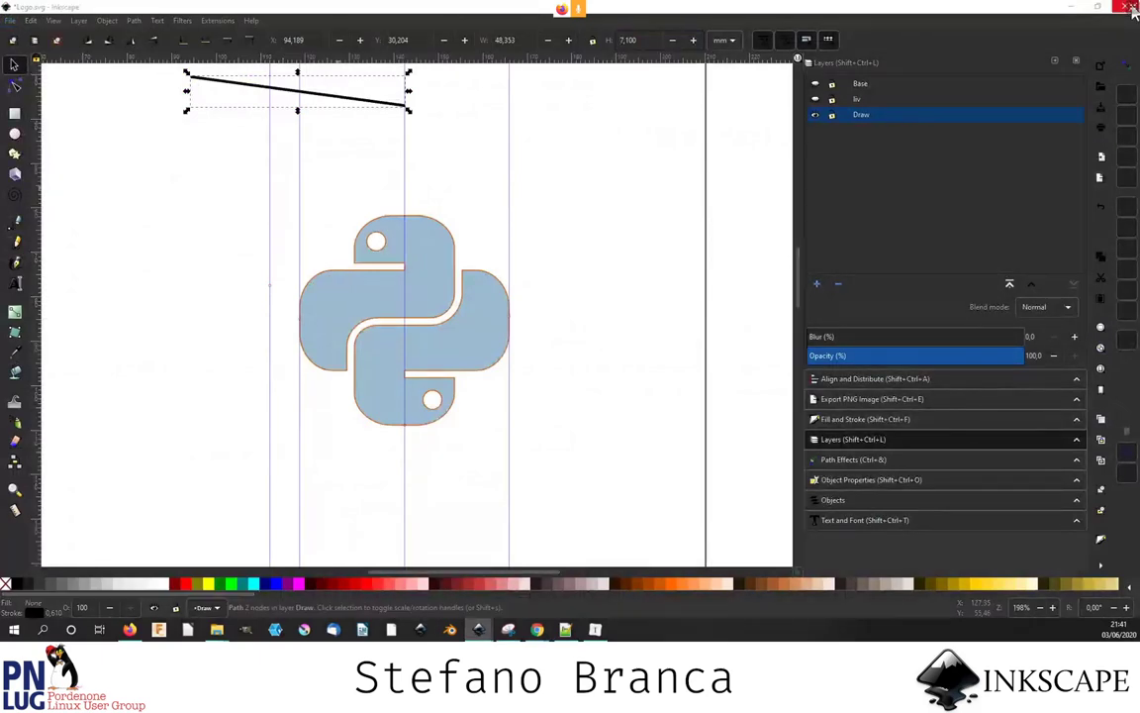
{"action": "left_click", "coordinate": [1134, 8]}
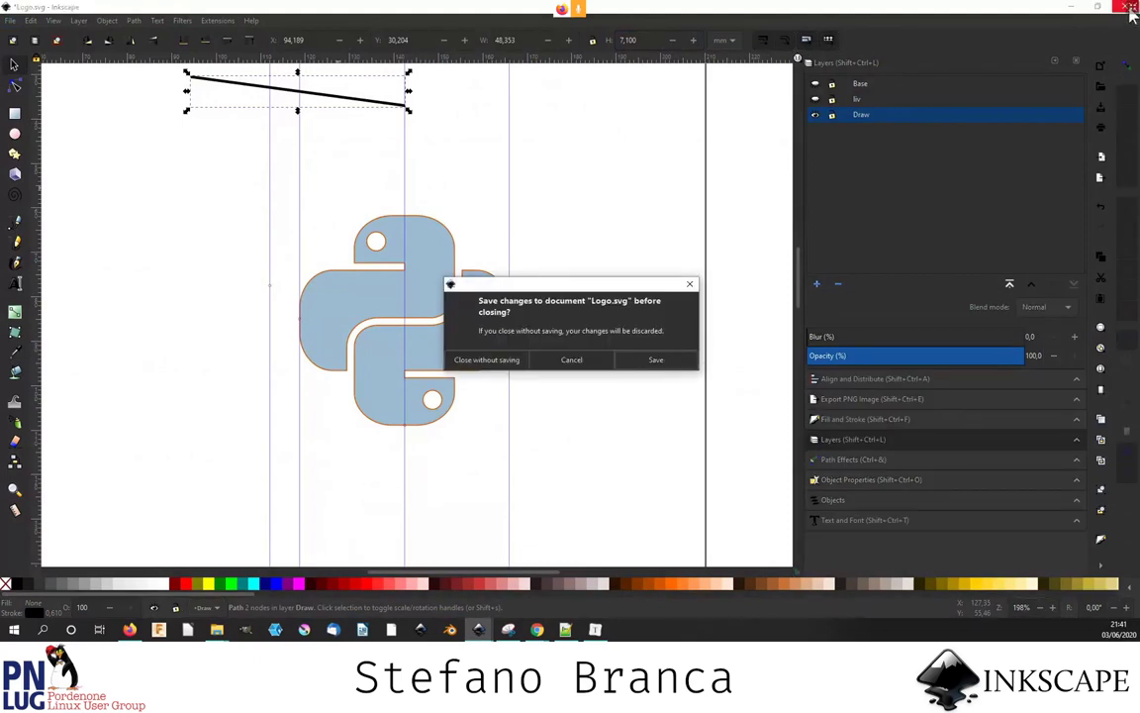
{"action": "left_click", "coordinate": [486, 363]}
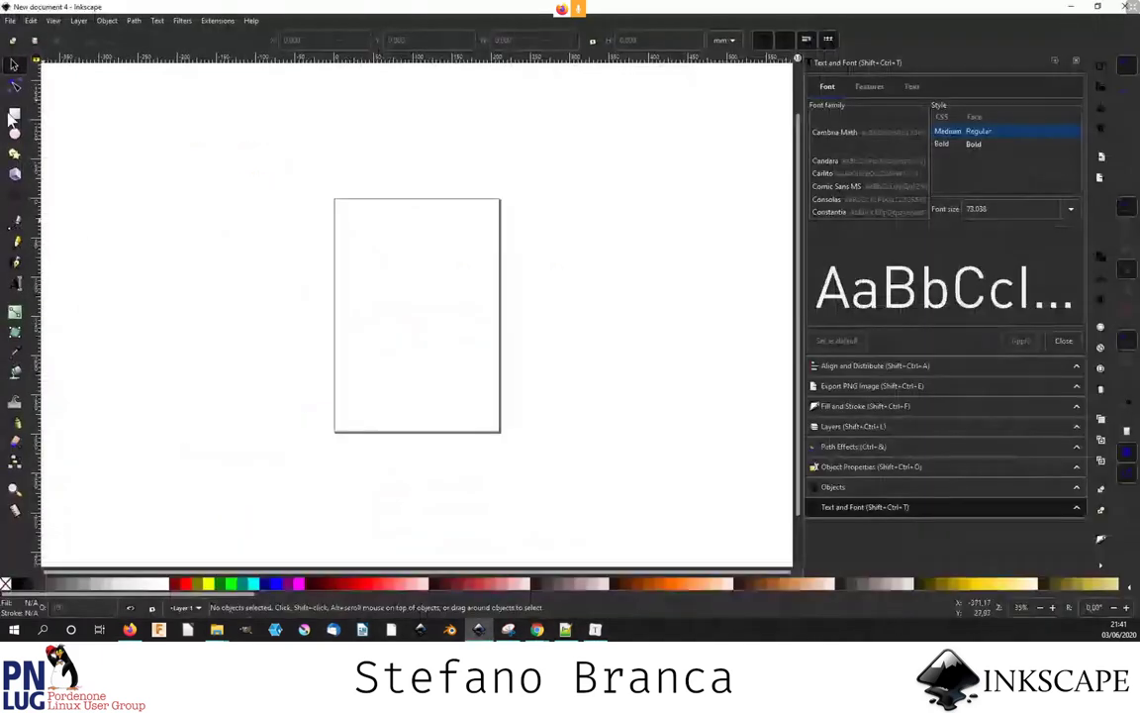
- Draw a red square and place a blue duplicate to its right
{"action": "left_click", "coordinate": [12, 115]}
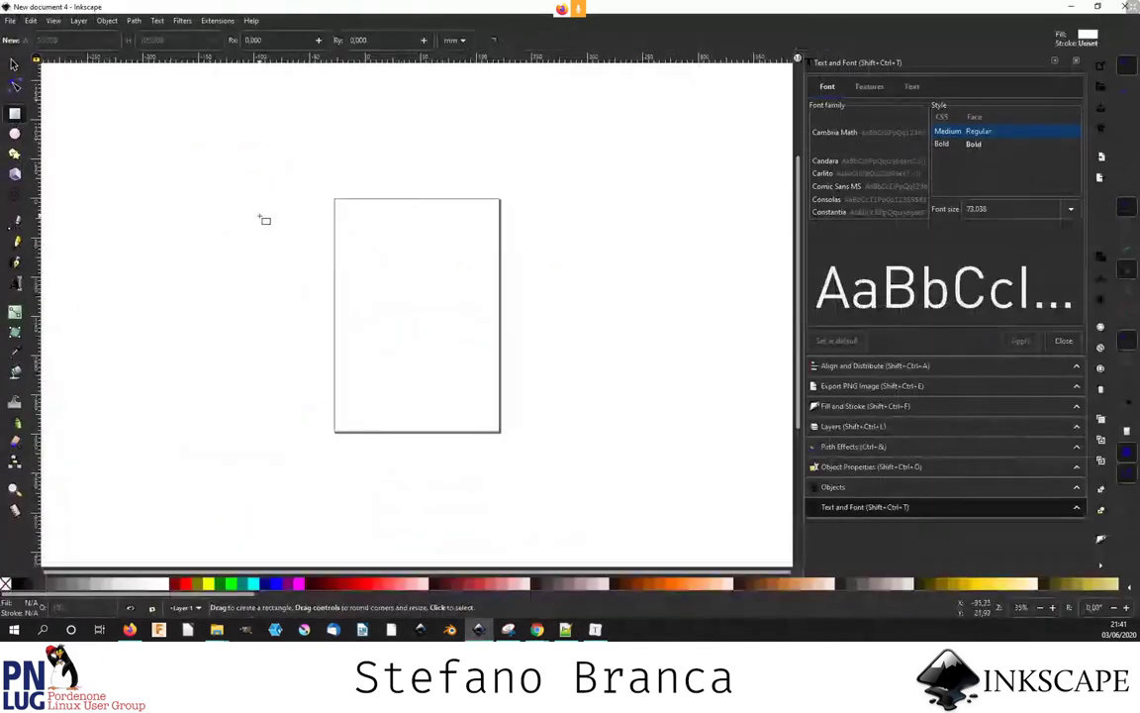
{"action": "scroll", "coordinate": [264, 219], "scroll_direction": "up", "scroll_amount": 2}
{"action": "left_click_drag", "start_coordinate": [425, 220], "coordinate": [485, 278]}
{"action": "left_click", "coordinate": [474, 587]}
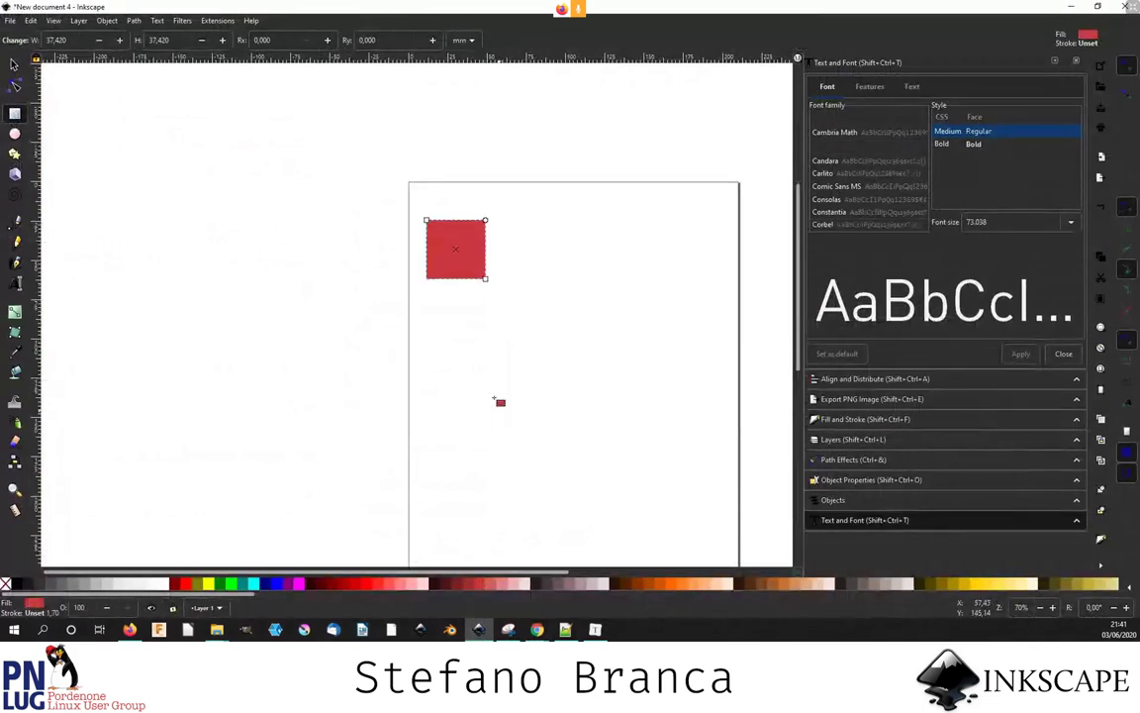
{"action": "left_click", "coordinate": [14, 65]}
{"action": "key", "text": "ctrl+d"}
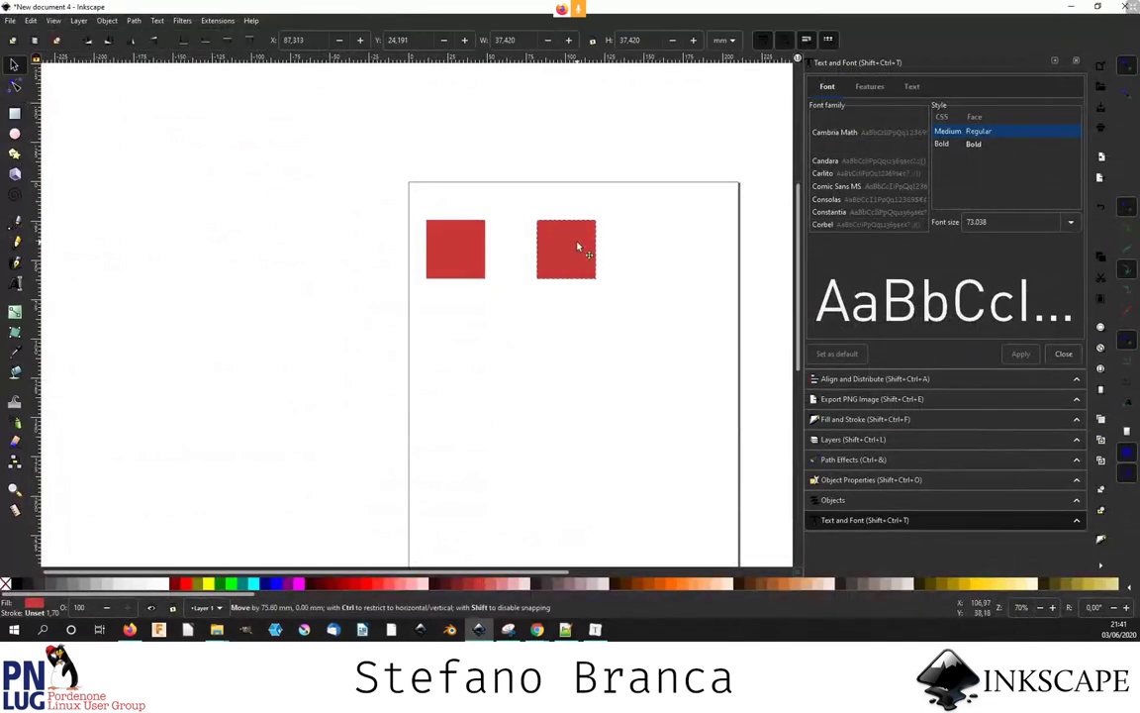
{"action": "left_click_drag", "start_coordinate": [454, 250], "coordinate": [551, 250]}
{"action": "left_click", "coordinate": [276, 583]}
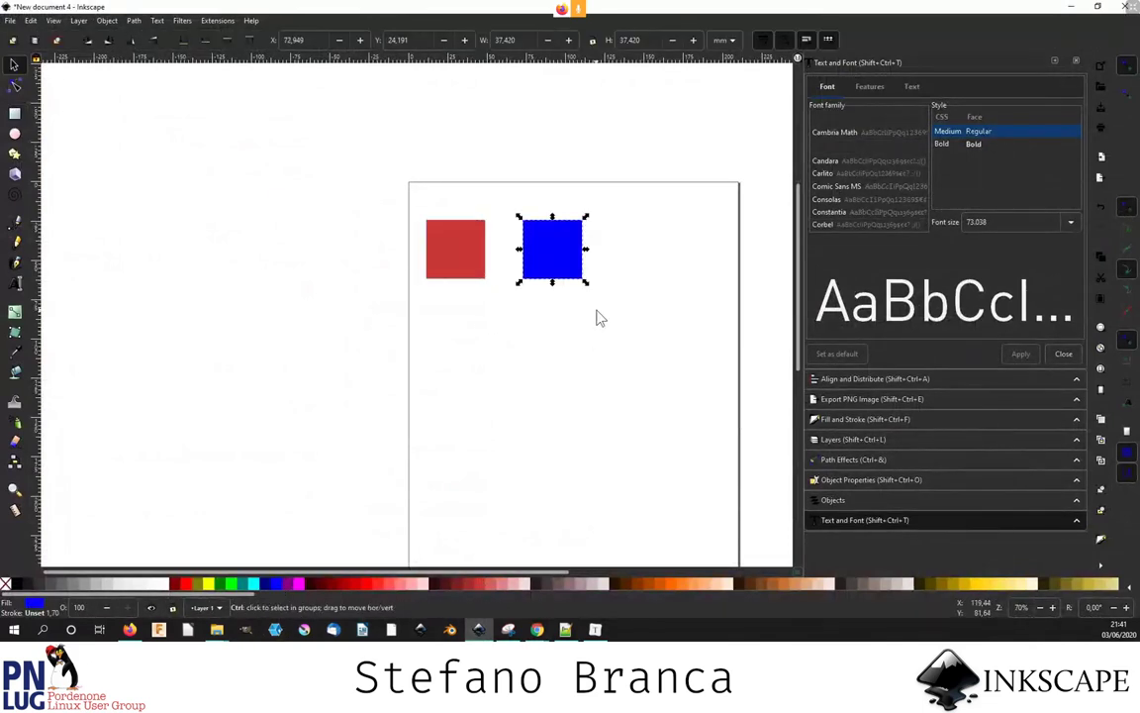
- Save the drawing as Piantina 2.svg, replacing the existing file
{"action": "scroll", "coordinate": [594, 312], "scroll_direction": "up", "scroll_amount": 1}
{"action": "key", "text": "Escape"}
{"action": "key", "text": "ctrl+s"}
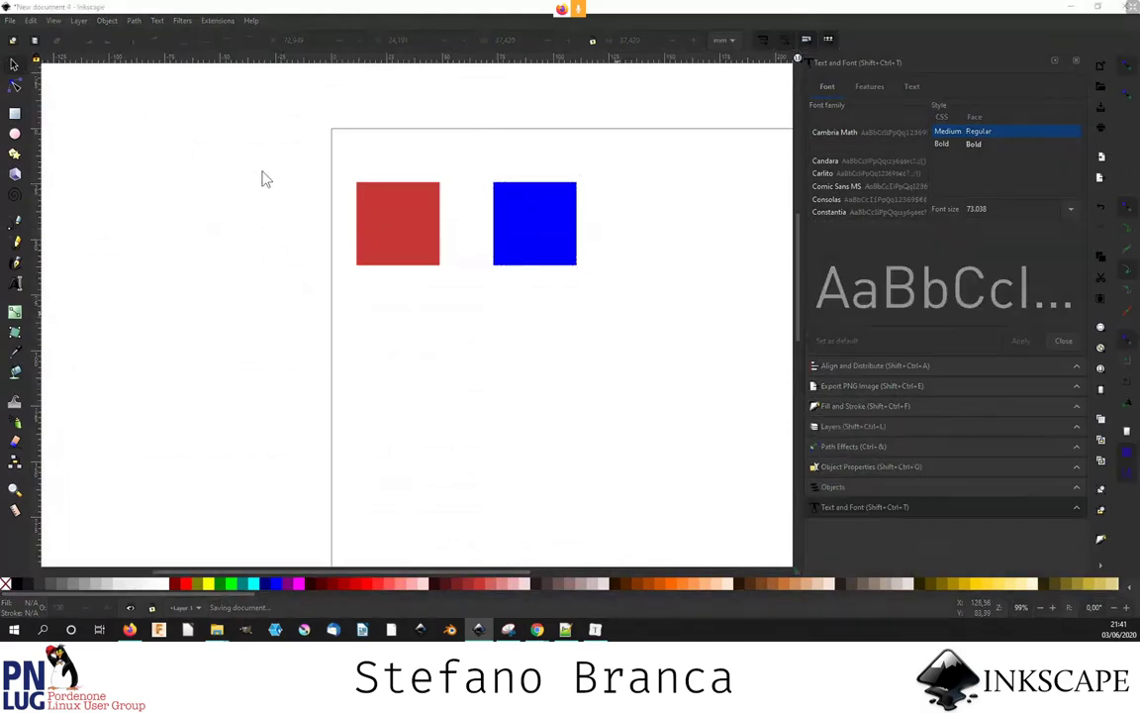
{"action": "left_click", "coordinate": [107, 96]}
{"action": "left_click", "coordinate": [368, 246]}
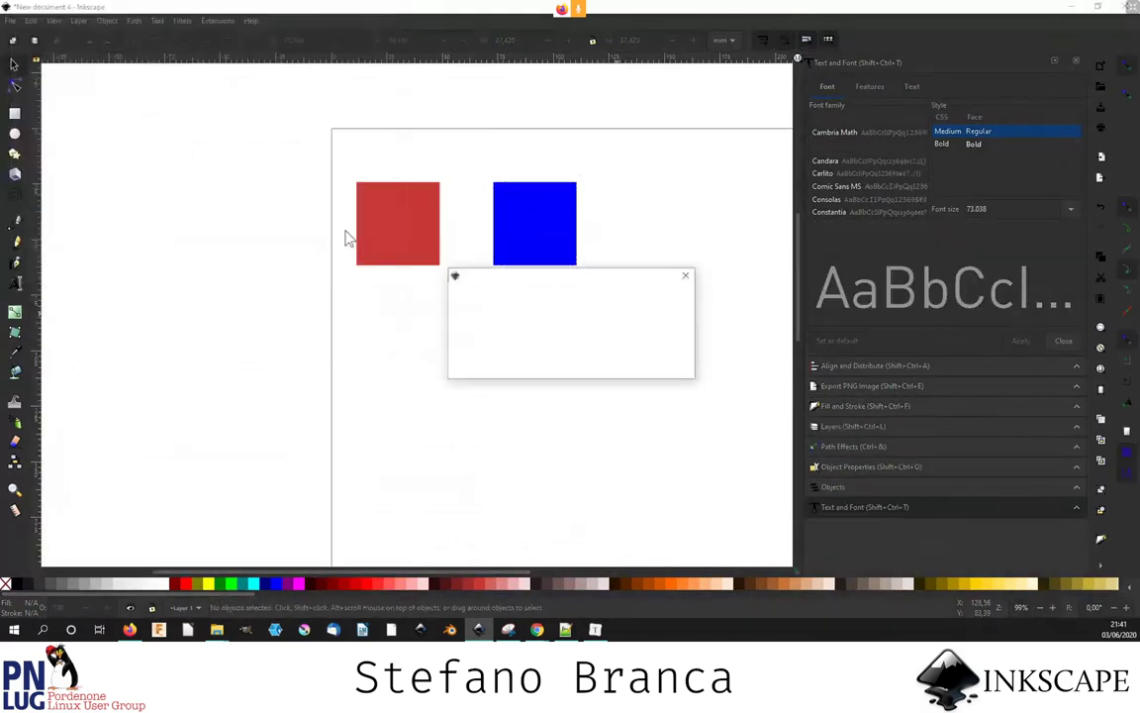
{"action": "left_click", "coordinate": [624, 366]}
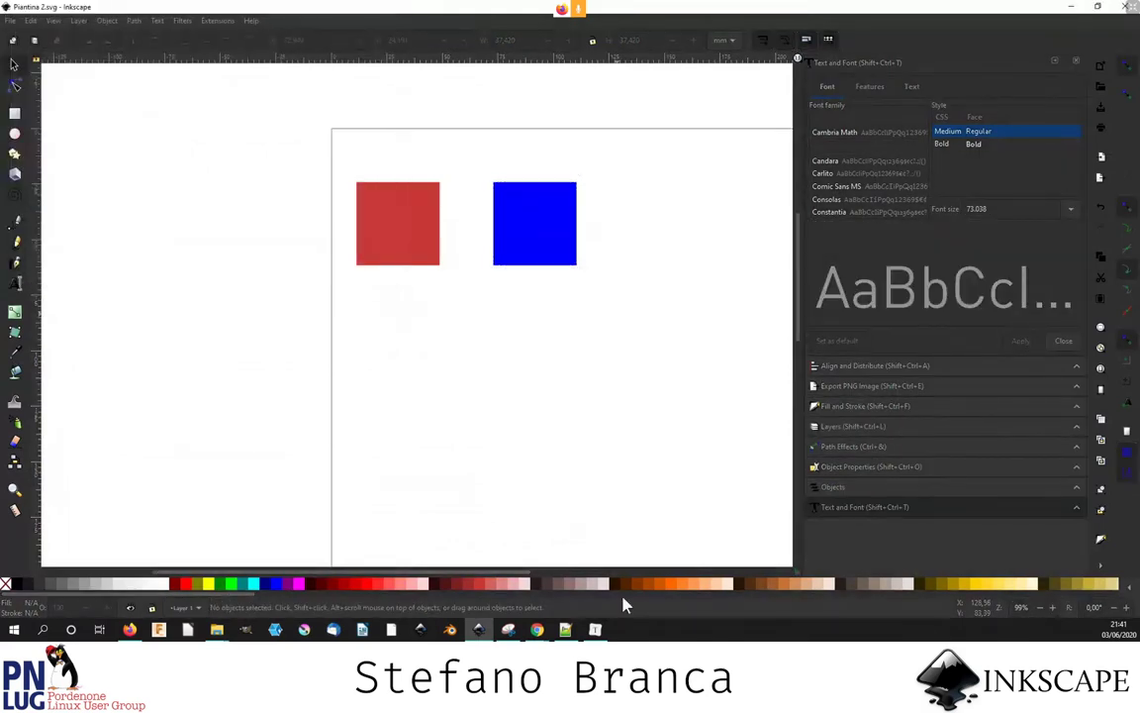
{"action": "left_click", "coordinate": [565, 629]}
- Reload Piantina 2.svg in Notepad++ to show the red and blue rect elements
{"action": "left_click", "coordinate": [611, 360]}
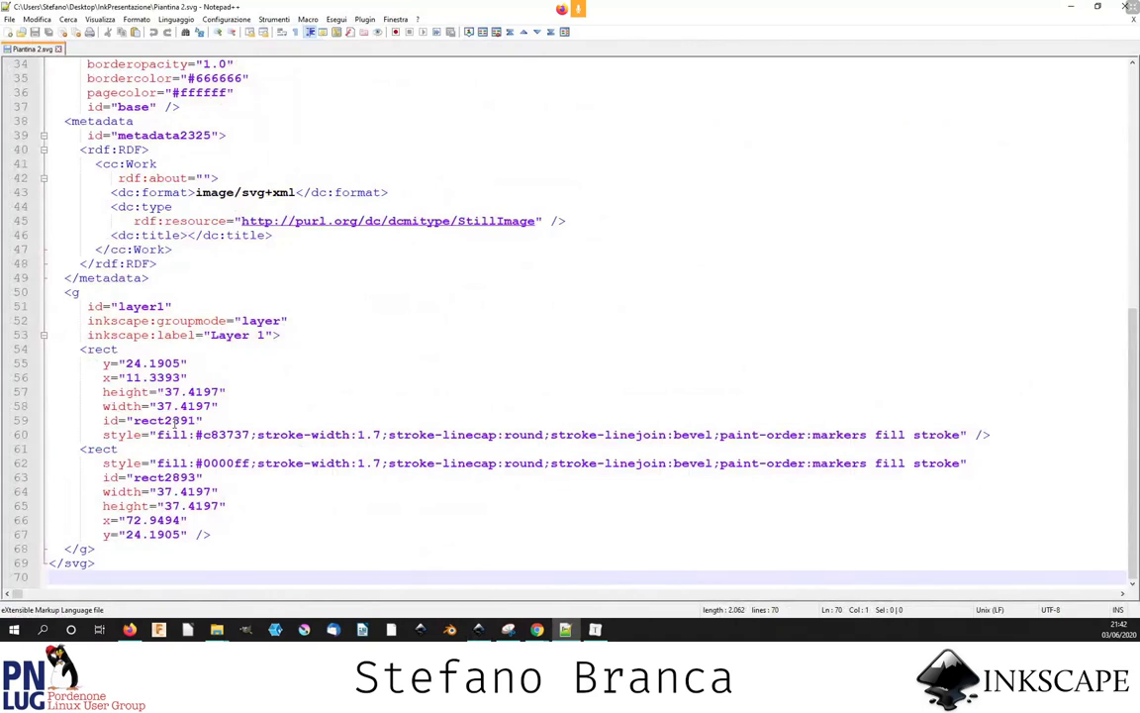
- Select both squares and open the Web > JavaScript > Set Attributes extension
{"action": "left_click", "coordinate": [483, 632]}
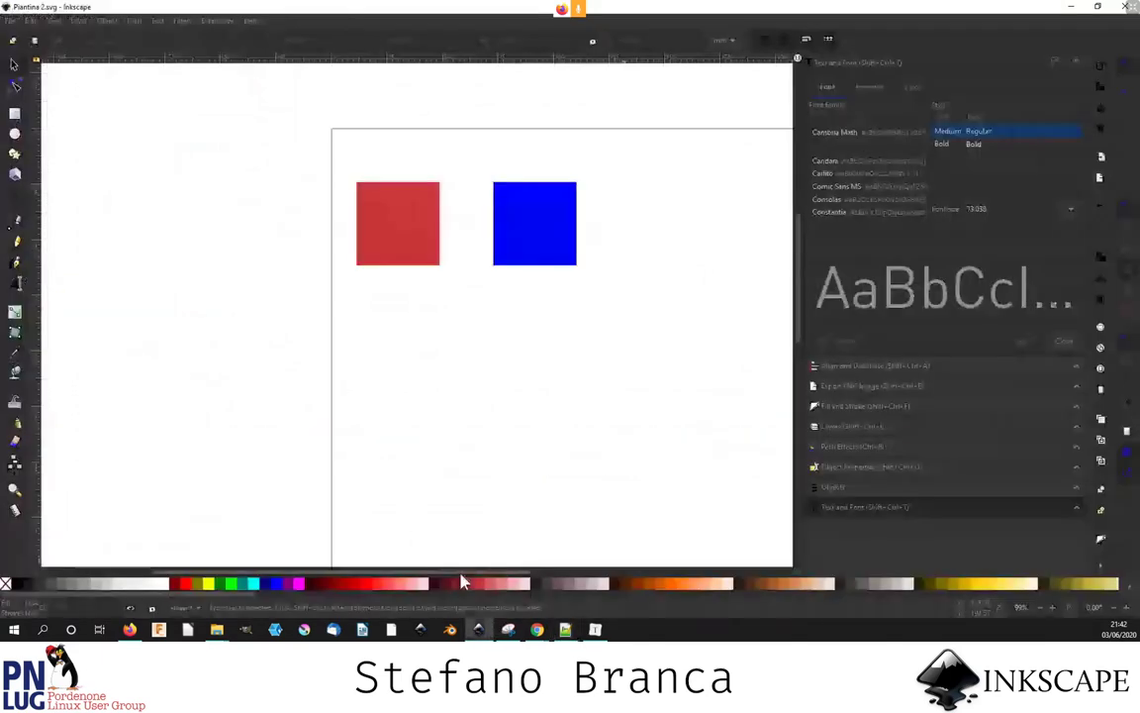
{"action": "left_click", "coordinate": [392, 246]}
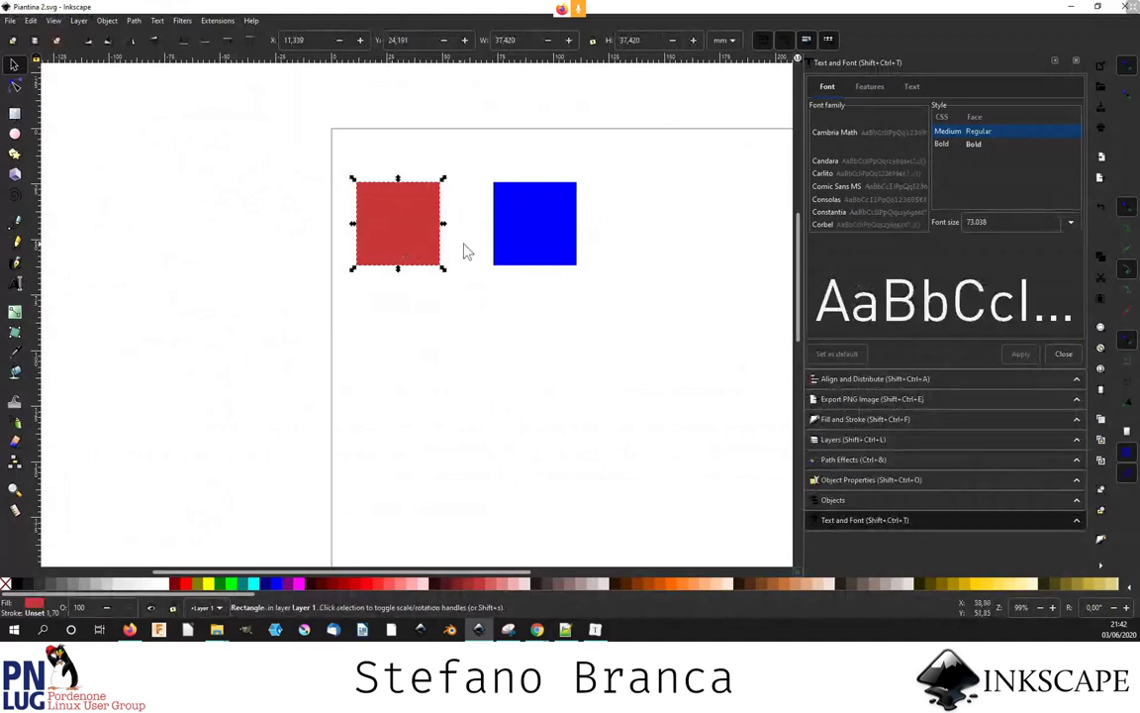
{"action": "left_click", "coordinate": [531, 232], "text": "shift"}
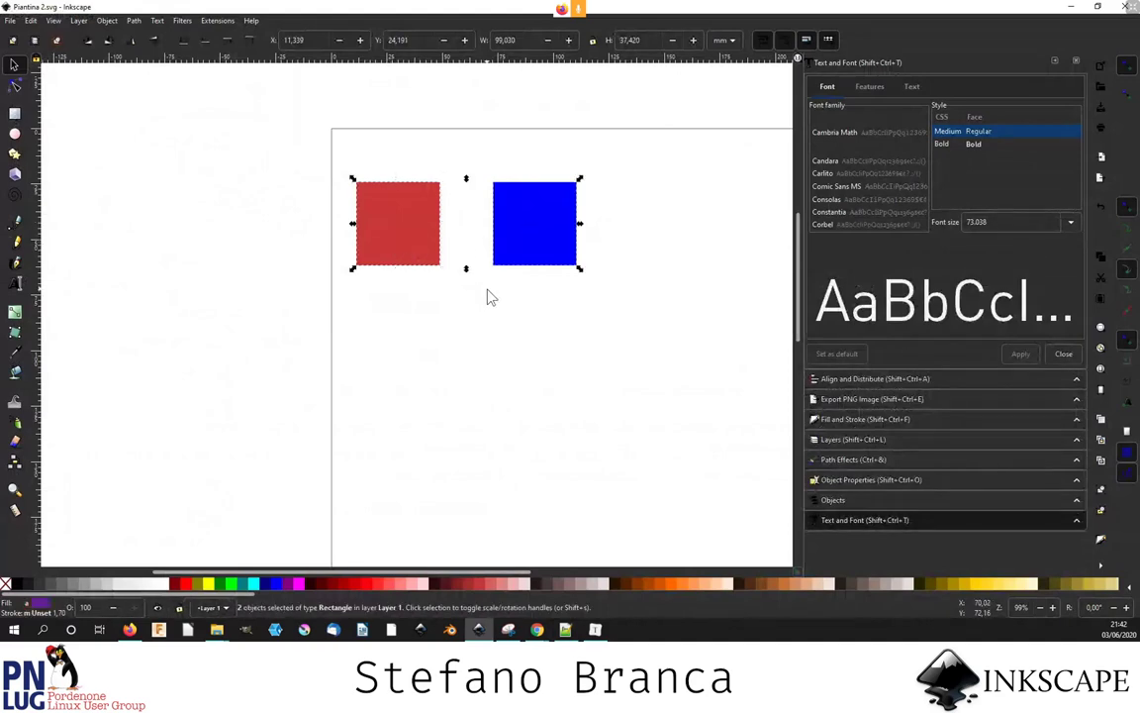
{"action": "left_click", "coordinate": [218, 21]}
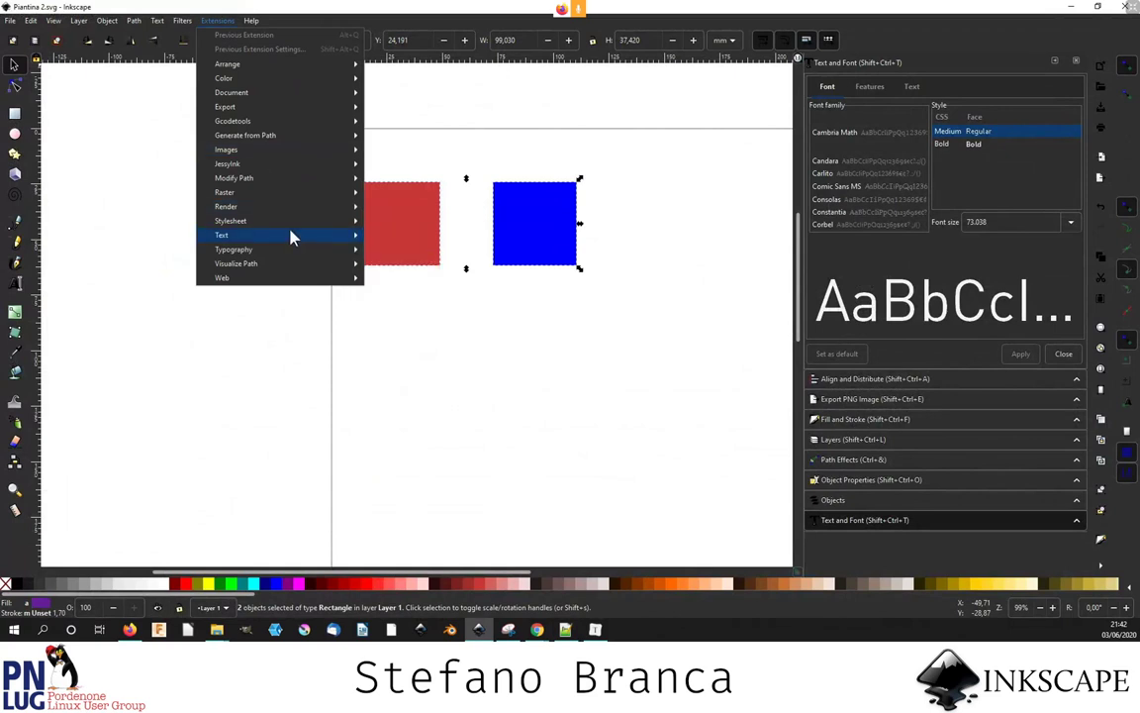
{"action": "mouse_move", "coordinate": [222, 277]}
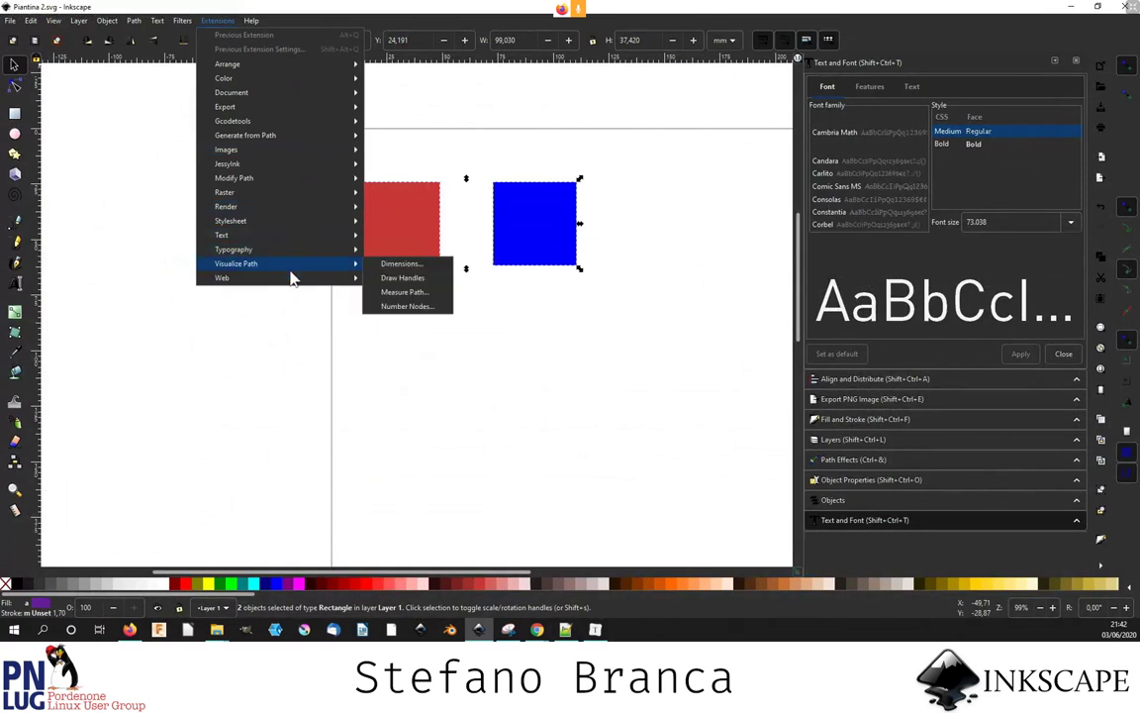
{"action": "mouse_move", "coordinate": [398, 292]}
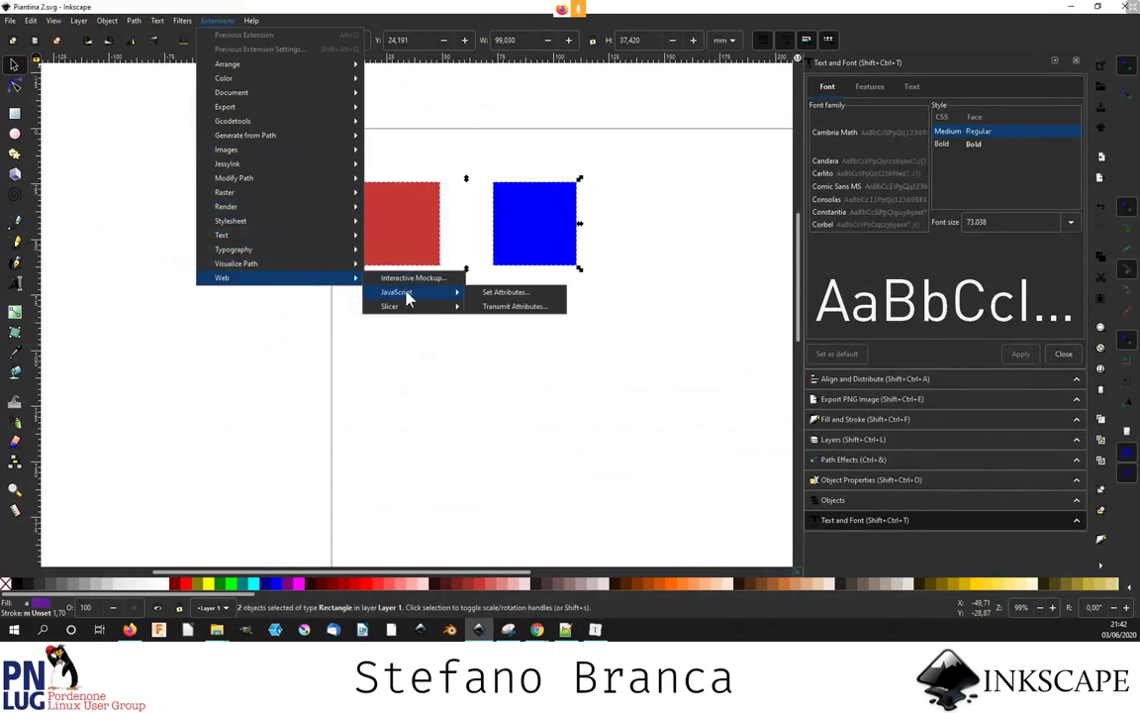
{"action": "left_click", "coordinate": [508, 294]}
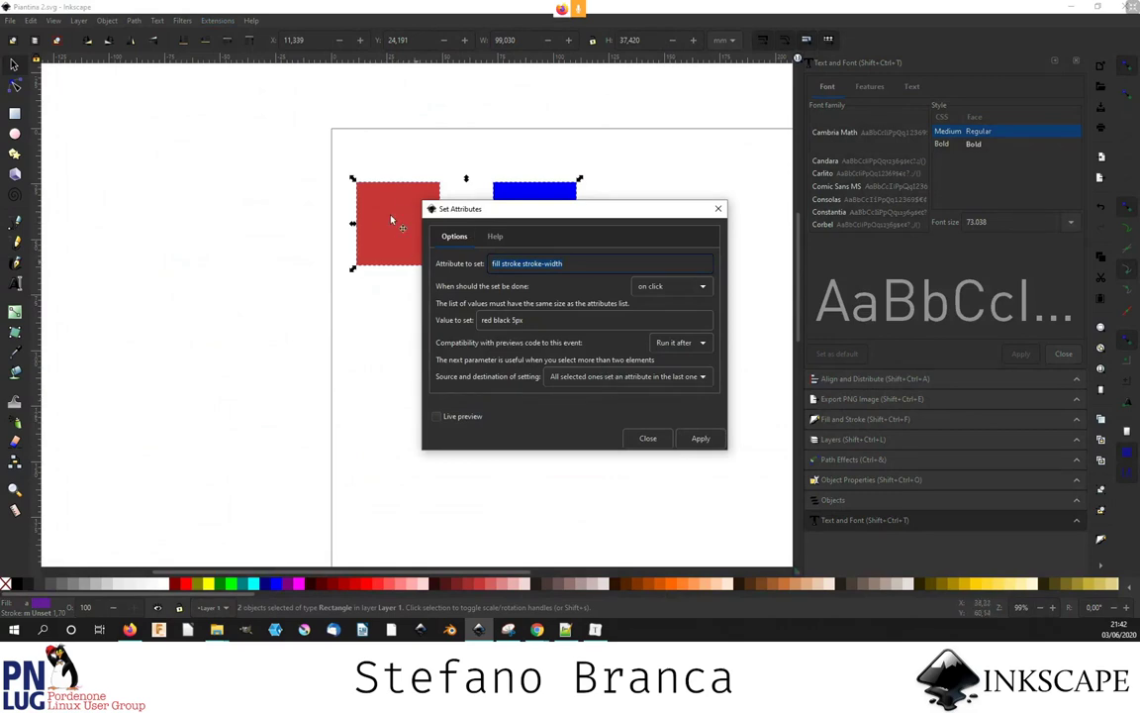
- Apply an on-click attribute setting opacity to value 0, then select the red square
{"action": "left_click", "coordinate": [603, 262]}
{"action": "type", "text": "city"}
{"action": "triple_click", "coordinate": [534, 319]}
{"action": "type", "text": "0"}
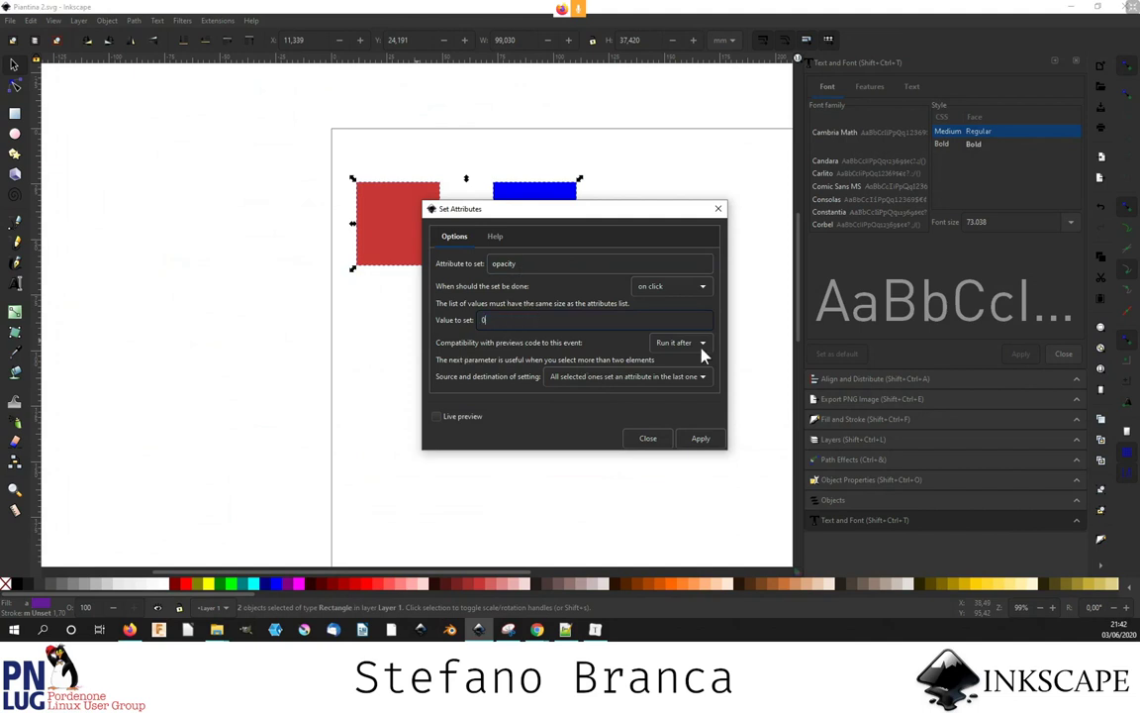
{"action": "left_click", "coordinate": [693, 438]}
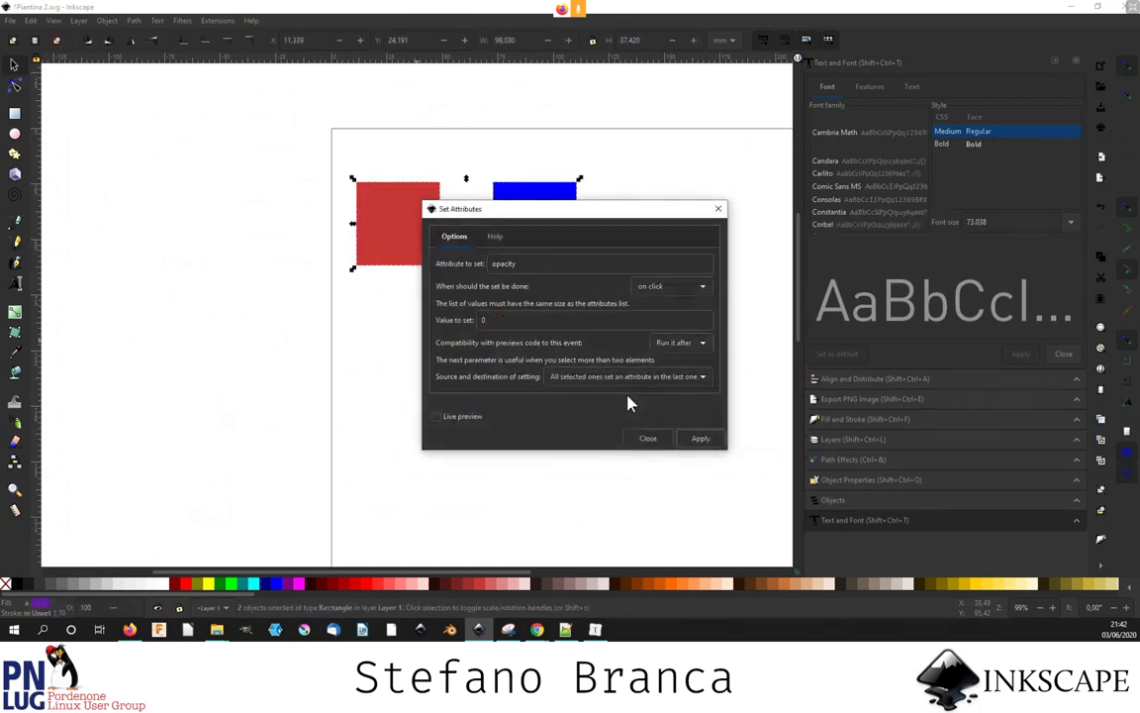
{"action": "left_click", "coordinate": [646, 438]}
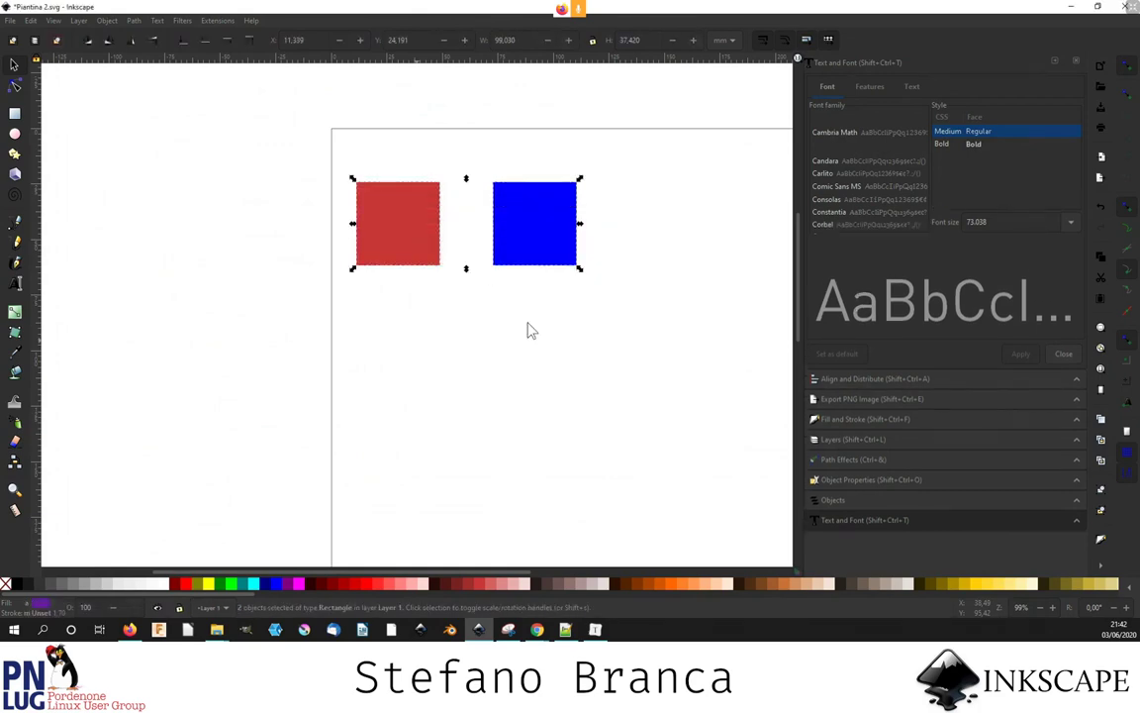
{"action": "left_click", "coordinate": [413, 238]}
- Inspect the red square's onclick script setting rect2893's opacity to '0', then the blue square's properties
{"action": "left_click", "coordinate": [870, 479]}
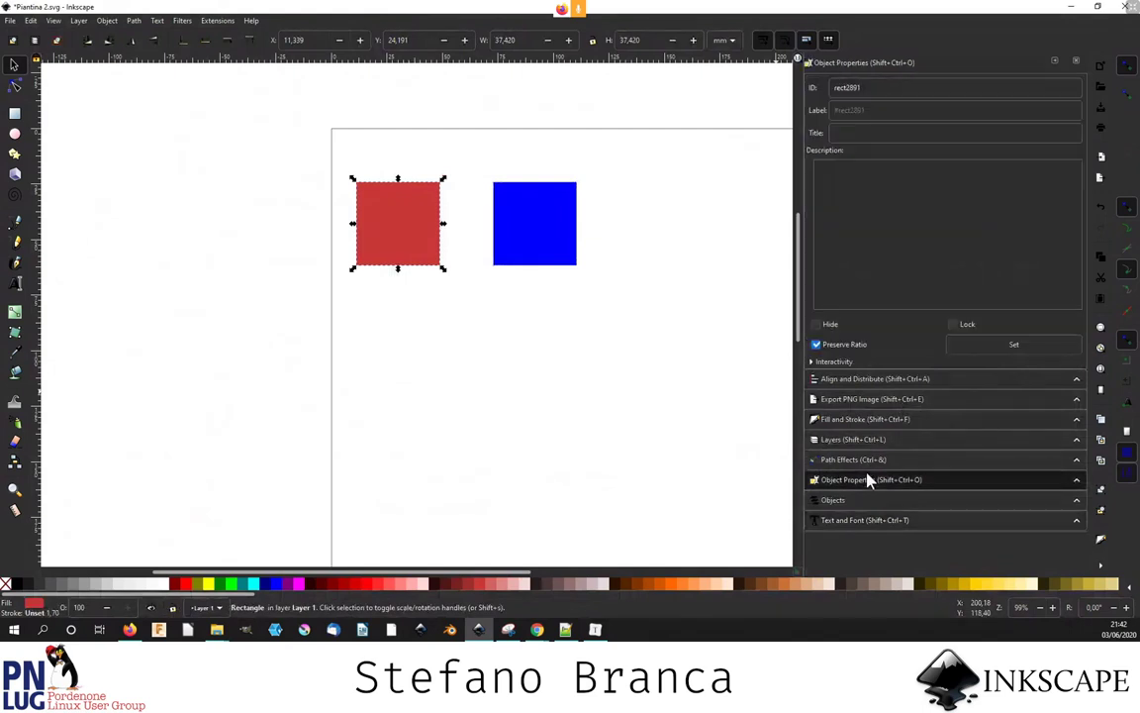
{"action": "left_click", "coordinate": [815, 361]}
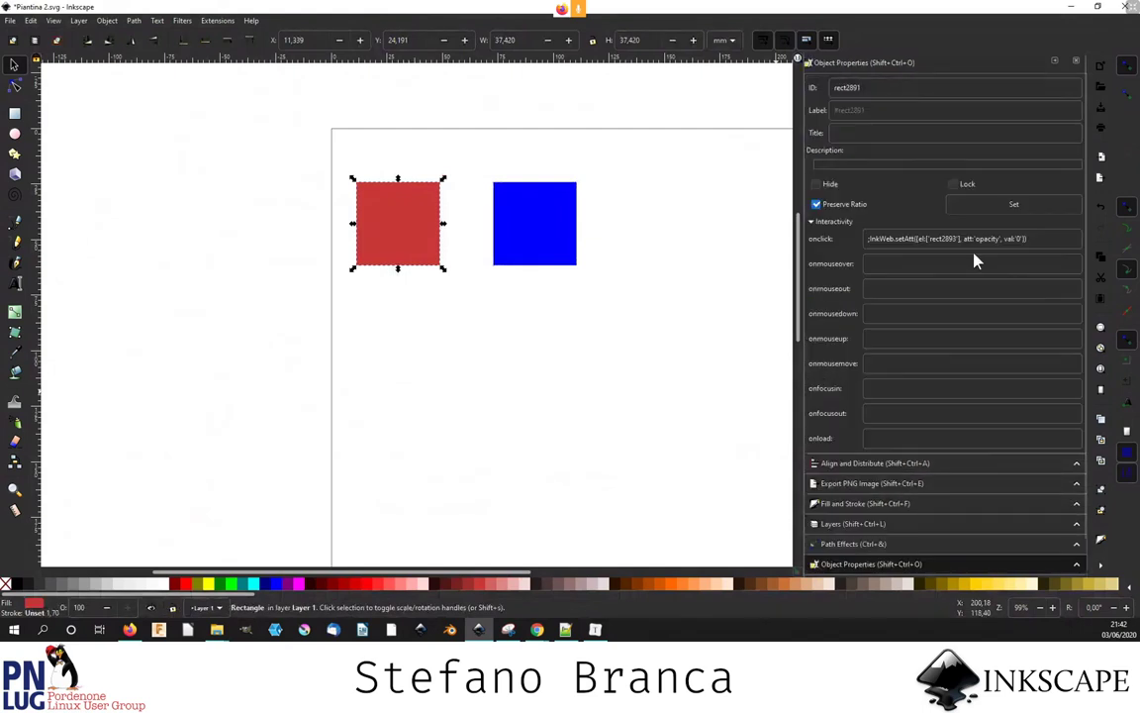
{"action": "left_click_drag", "start_coordinate": [910, 237], "coordinate": [752, 213]}
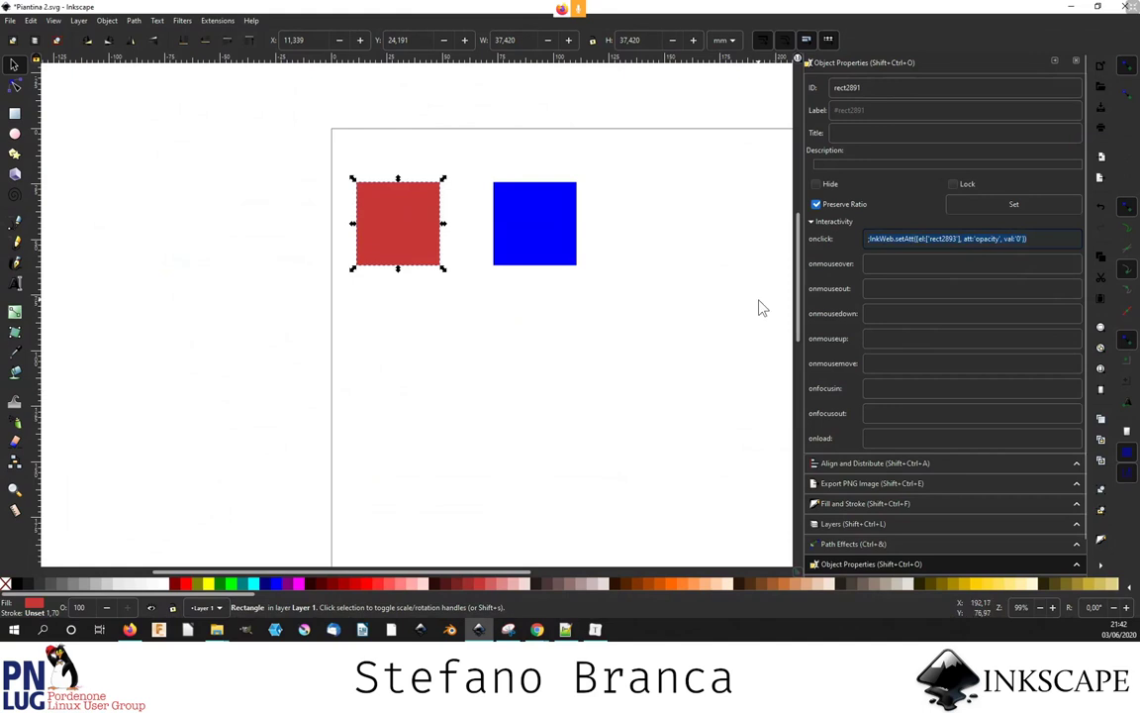
{"action": "left_click_drag", "start_coordinate": [868, 238], "coordinate": [930, 239]}
{"action": "double_click", "coordinate": [941, 239]}
{"action": "left_click_drag", "start_coordinate": [1003, 238], "coordinate": [1026, 239]}
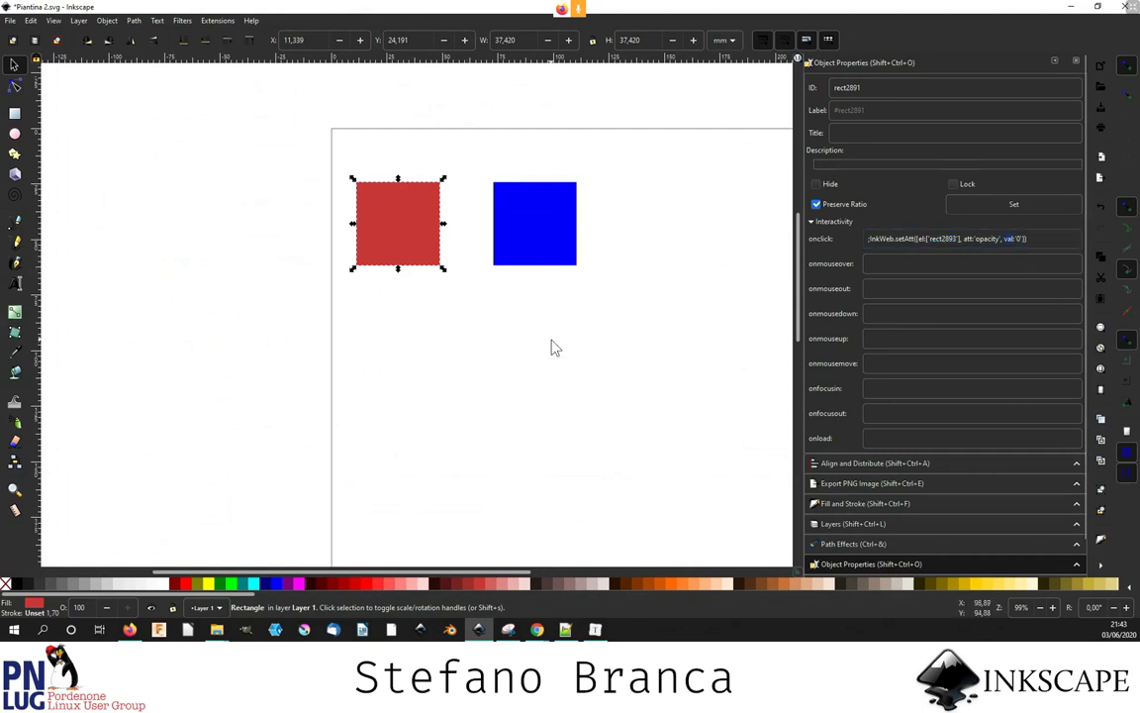
{"action": "left_click", "coordinate": [519, 263]}
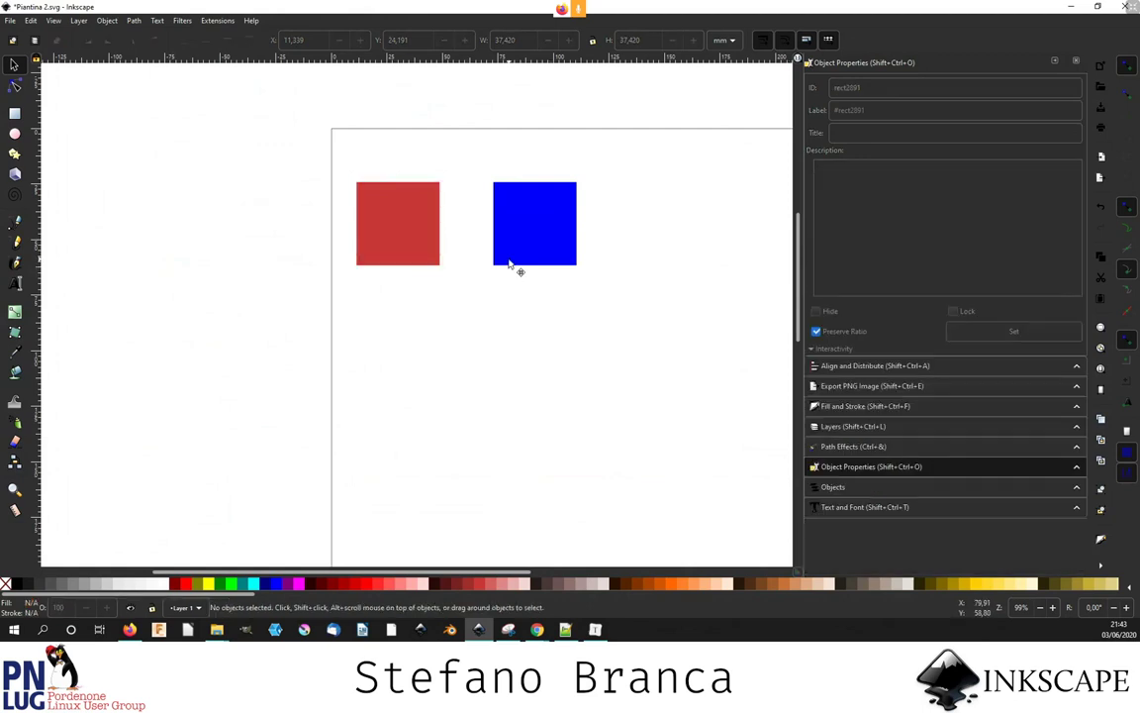
{"action": "left_click", "coordinate": [381, 247], "text": "shift"}
- Merge both squares' styles into the CSS class classiBottone and save the file
{"action": "left_click", "coordinate": [218, 20]}
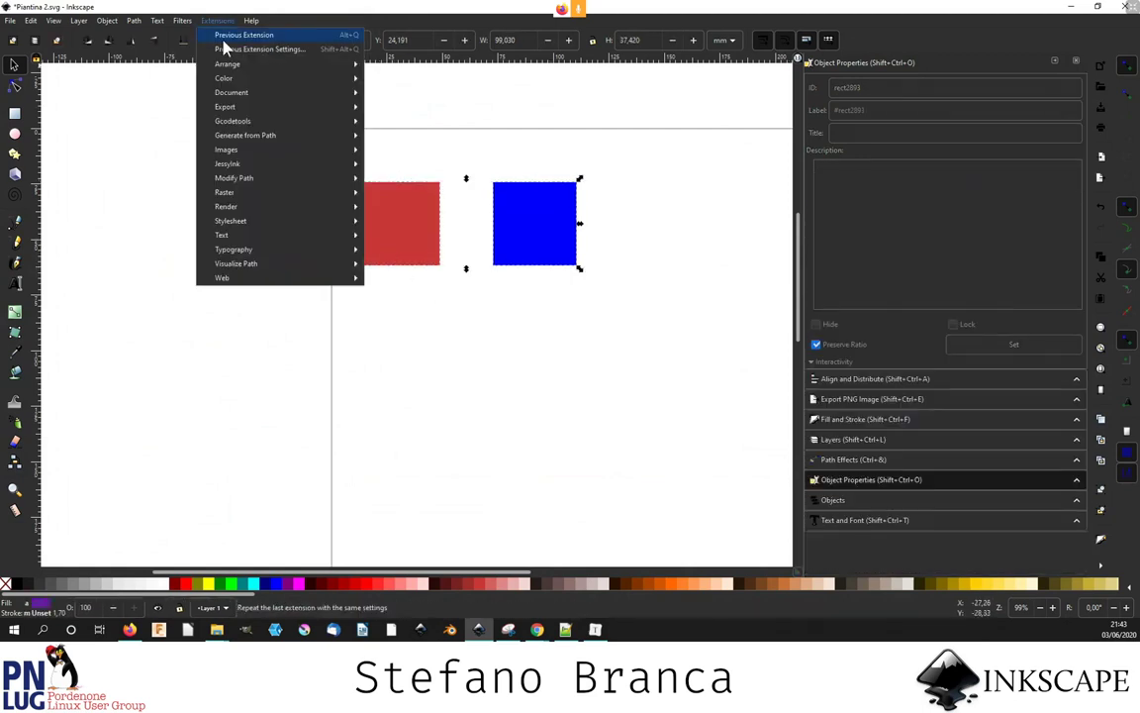
{"action": "mouse_move", "coordinate": [238, 221]}
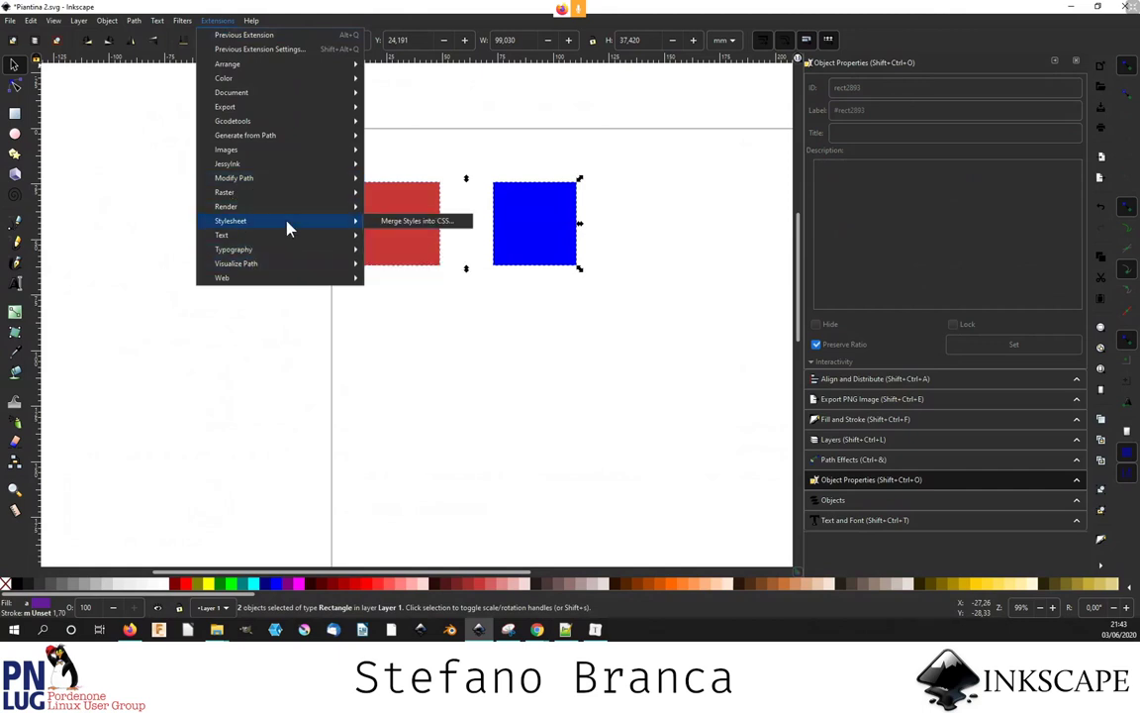
{"action": "left_click", "coordinate": [418, 221]}
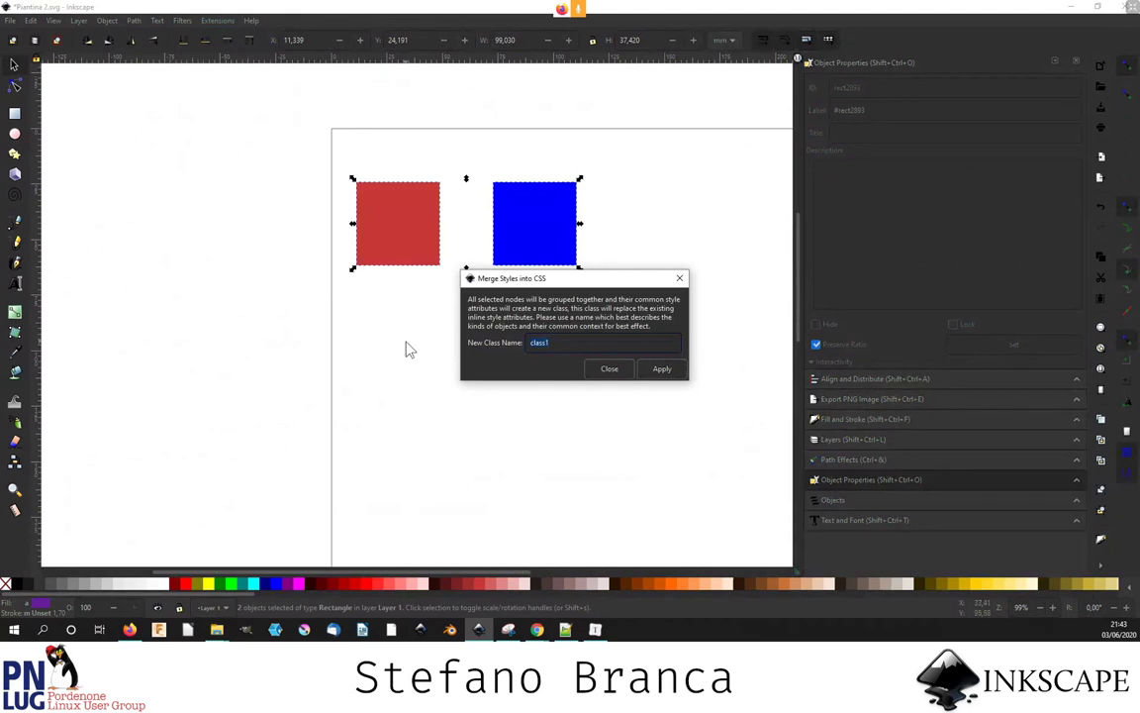
{"action": "type", "text": "classi Bo"}
{"action": "type", "text": "ttone"}
{"action": "left_click", "coordinate": [660, 369]}
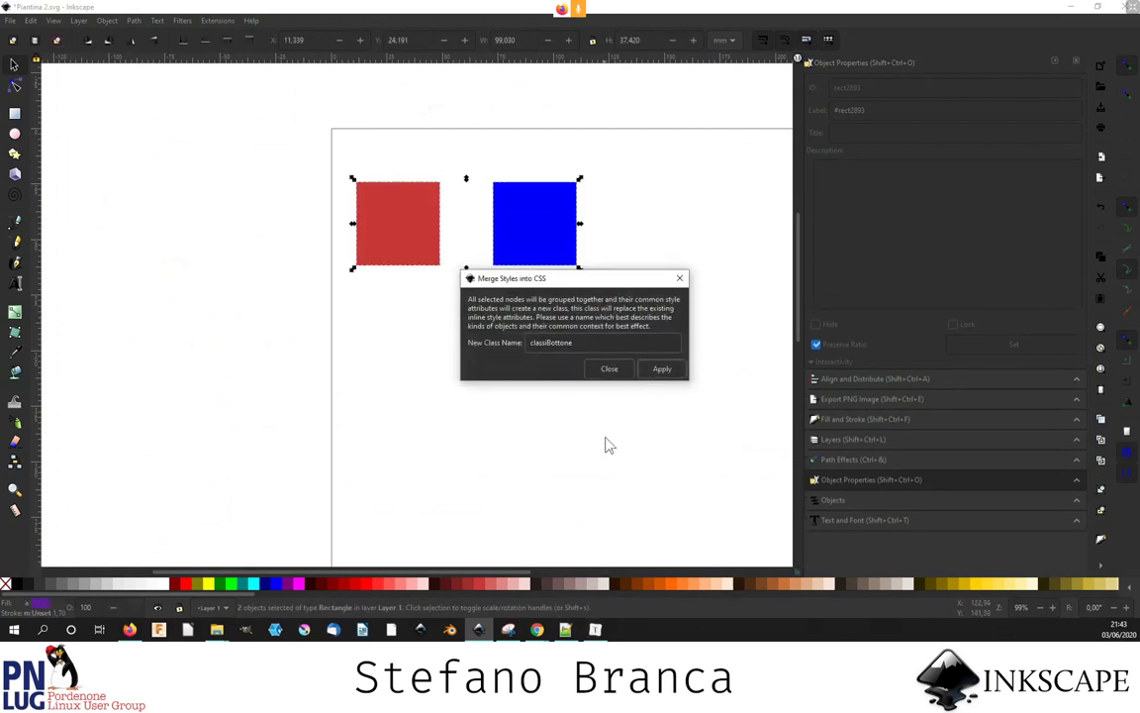
{"action": "left_click", "coordinate": [609, 368]}
{"action": "key", "text": "ctrl+s"}
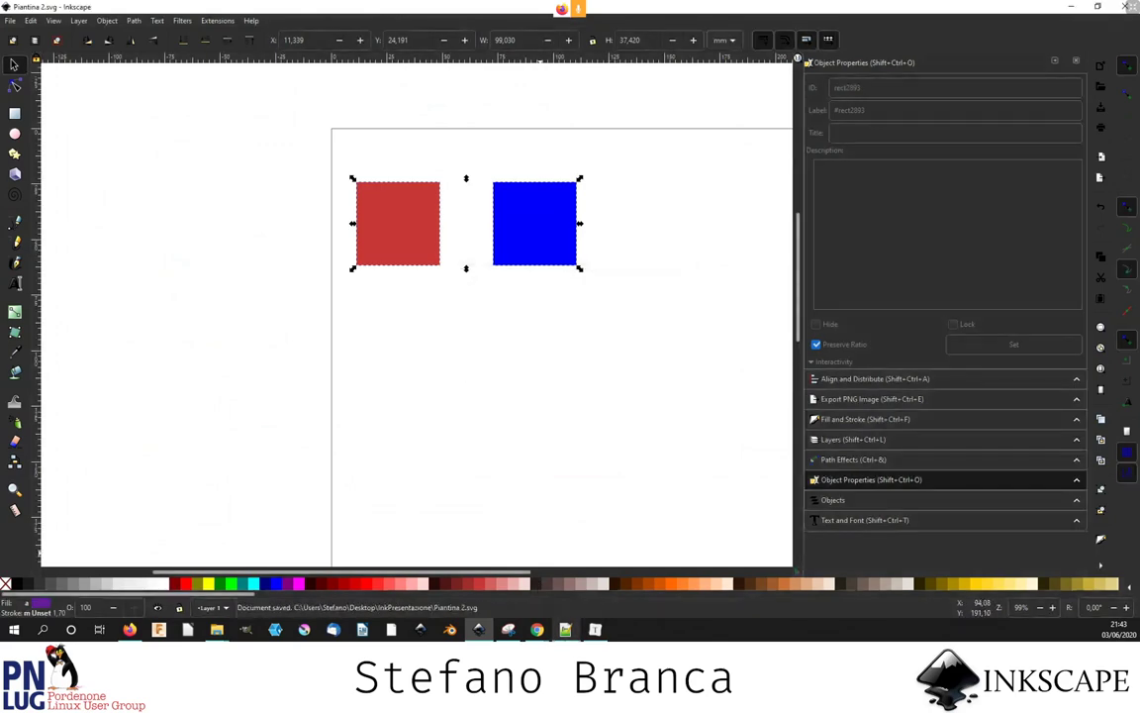
- Reload Piantina 2.svg and highlight the classiBottone class on lines 293 and 301
{"action": "left_click", "coordinate": [565, 630]}
{"action": "left_click", "coordinate": [606, 359]}
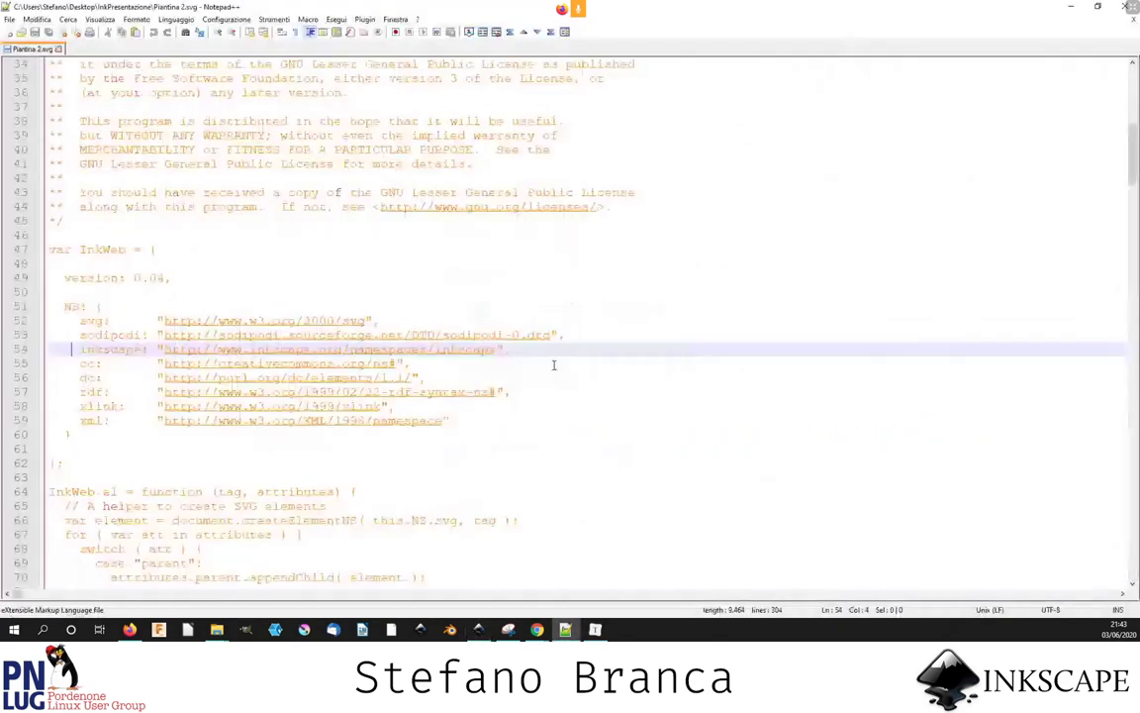
{"action": "scroll", "coordinate": [345, 391], "scroll_direction": "down", "scroll_amount": 5}
{"action": "scroll", "coordinate": [337, 366], "scroll_direction": "up", "scroll_amount": 15}
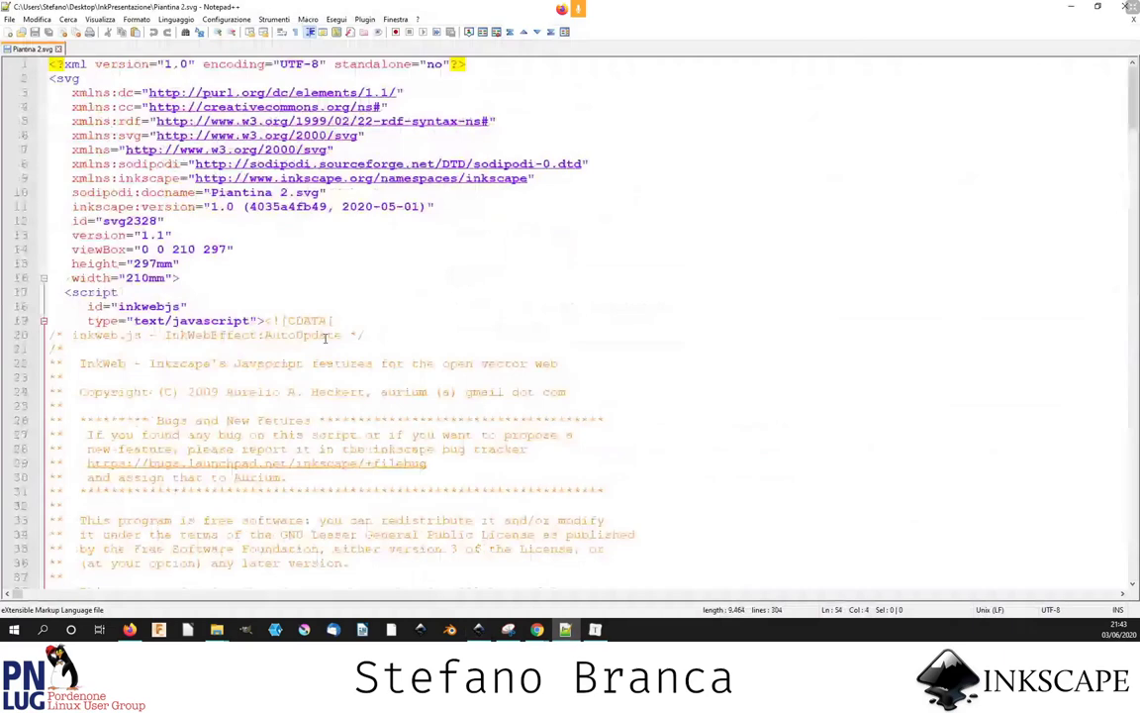
{"action": "scroll", "coordinate": [325, 337], "scroll_direction": "down", "scroll_amount": 5}
{"action": "scroll", "coordinate": [316, 316], "scroll_direction": "down", "scroll_amount": 4}
{"action": "scroll", "coordinate": [308, 300], "scroll_direction": "down", "scroll_amount": 4}
{"action": "scroll", "coordinate": [308, 300], "scroll_direction": "down", "scroll_amount": 2}
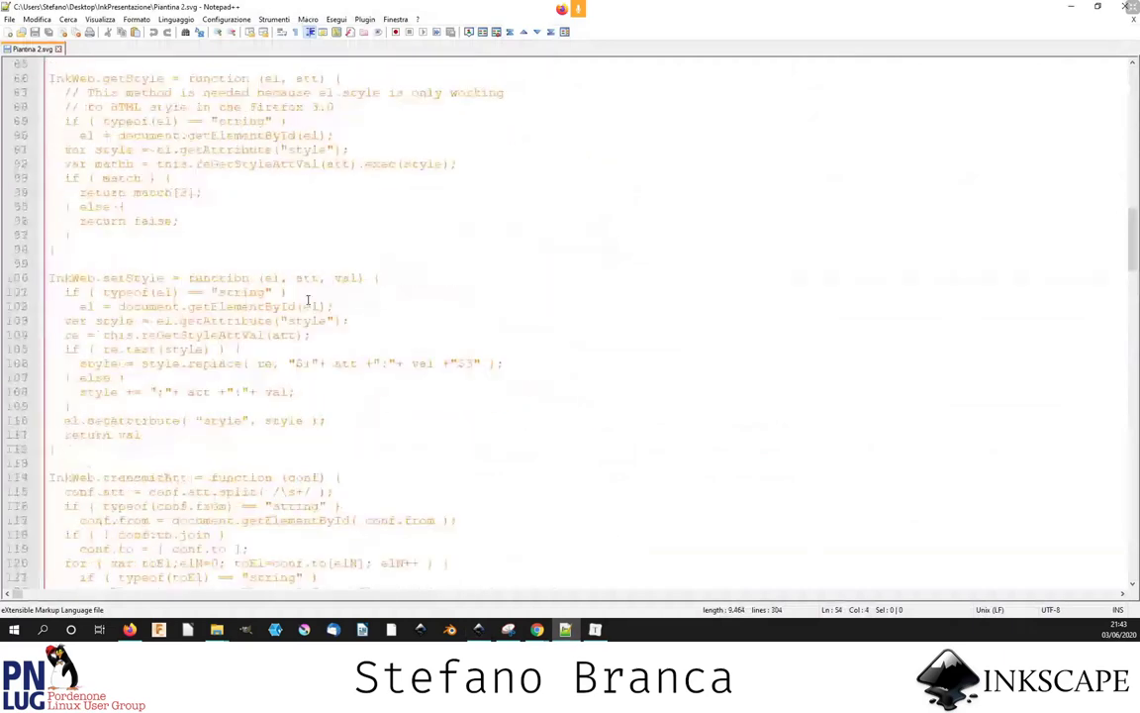
{"action": "scroll", "coordinate": [308, 300], "scroll_direction": "down", "scroll_amount": 18}
{"action": "scroll", "coordinate": [308, 300], "scroll_direction": "down", "scroll_amount": 10}
{"action": "scroll", "coordinate": [308, 300], "scroll_direction": "down", "scroll_amount": 14}
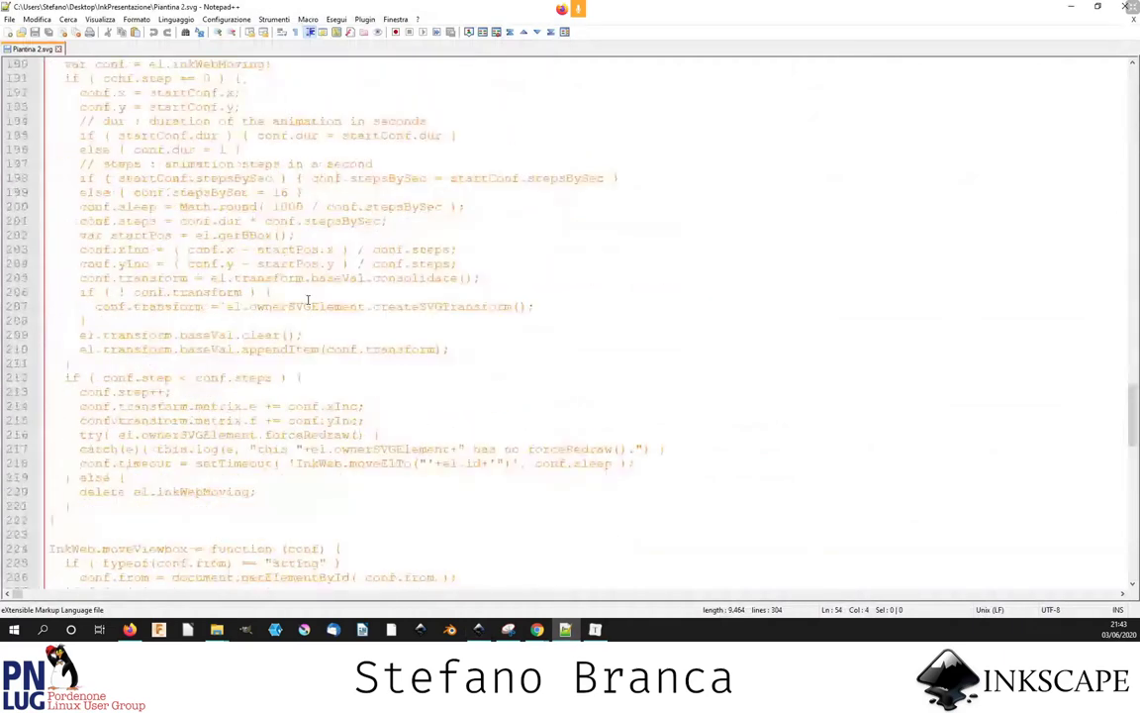
{"action": "scroll", "coordinate": [308, 300], "scroll_direction": "down", "scroll_amount": 17}
{"action": "scroll", "coordinate": [308, 299], "scroll_direction": "down", "scroll_amount": 9}
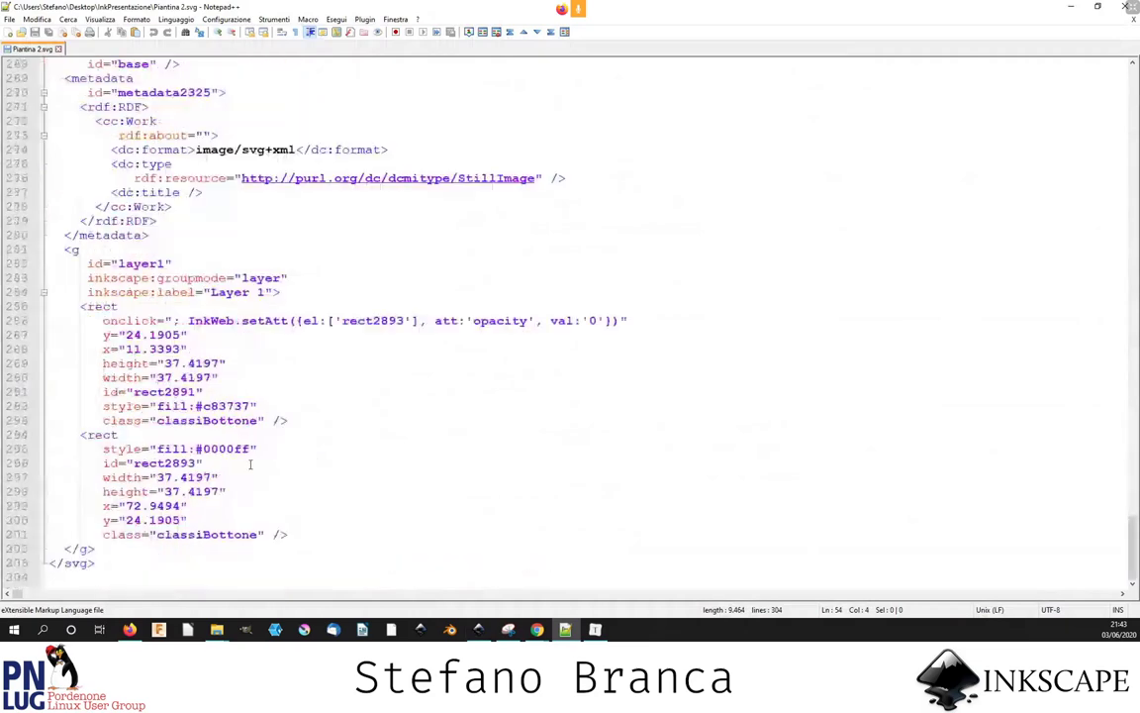
{"action": "double_click", "coordinate": [218, 535]}
{"action": "double_click", "coordinate": [220, 421]}
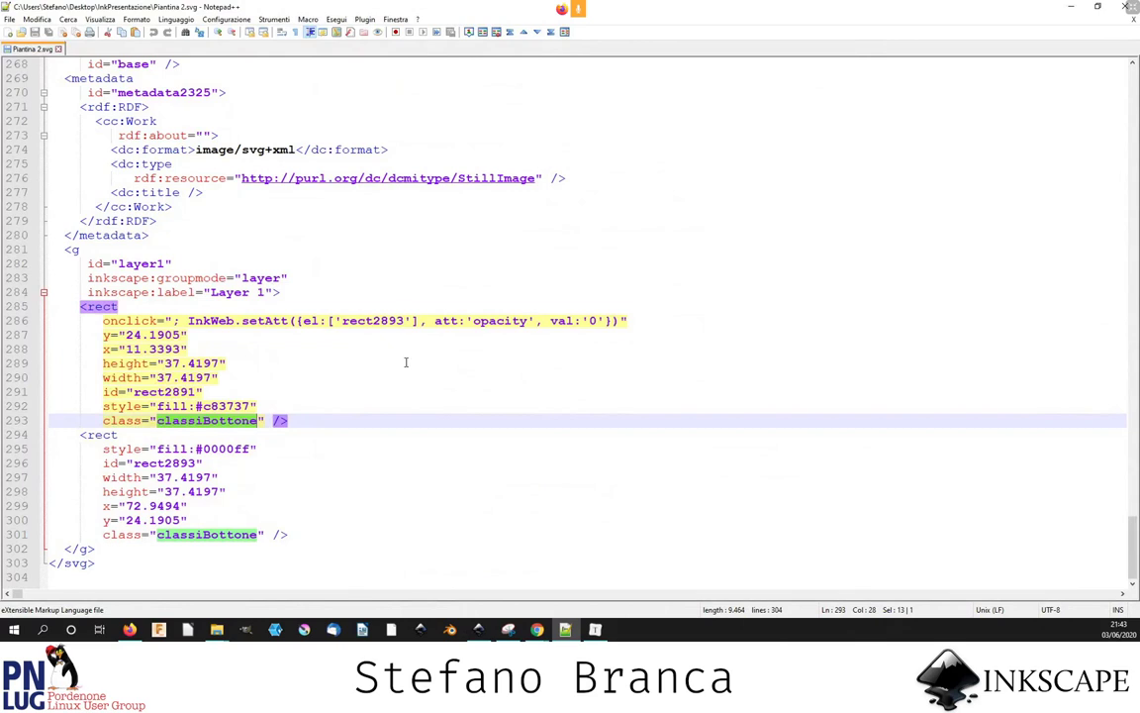
- Scroll through the source to review the InkWeb script and classiBottone style block
{"action": "scroll", "coordinate": [349, 391], "scroll_direction": "up", "scroll_amount": 1}
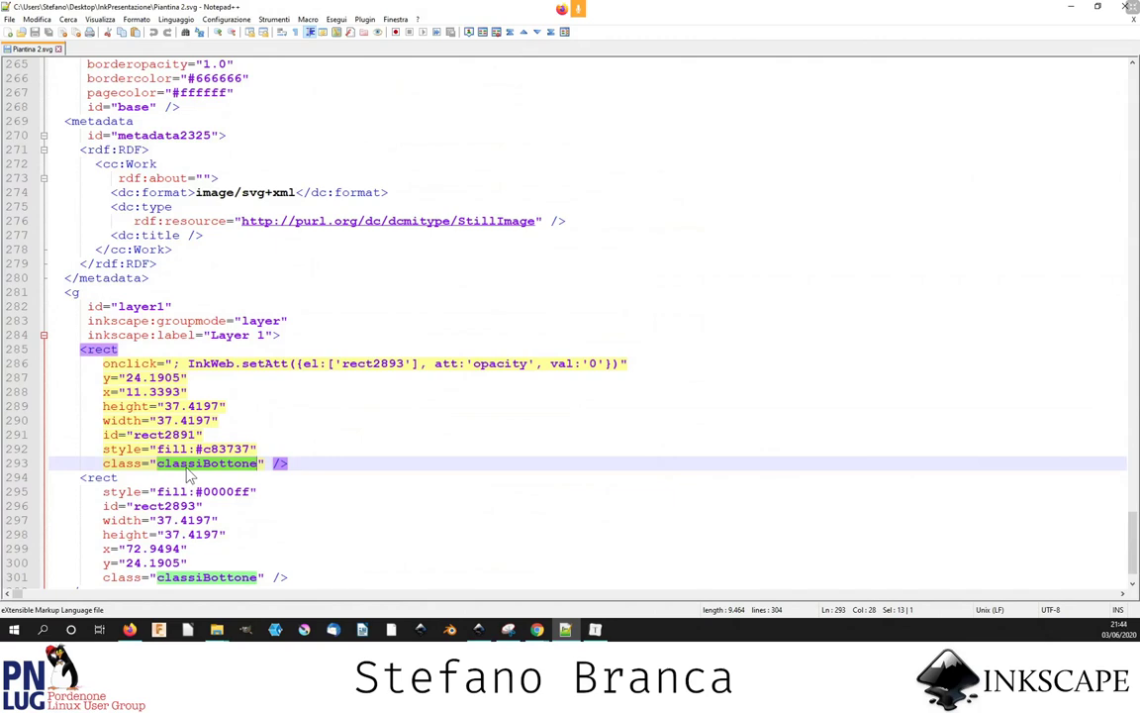
{"action": "scroll", "coordinate": [188, 475], "scroll_direction": "up", "scroll_amount": 2}
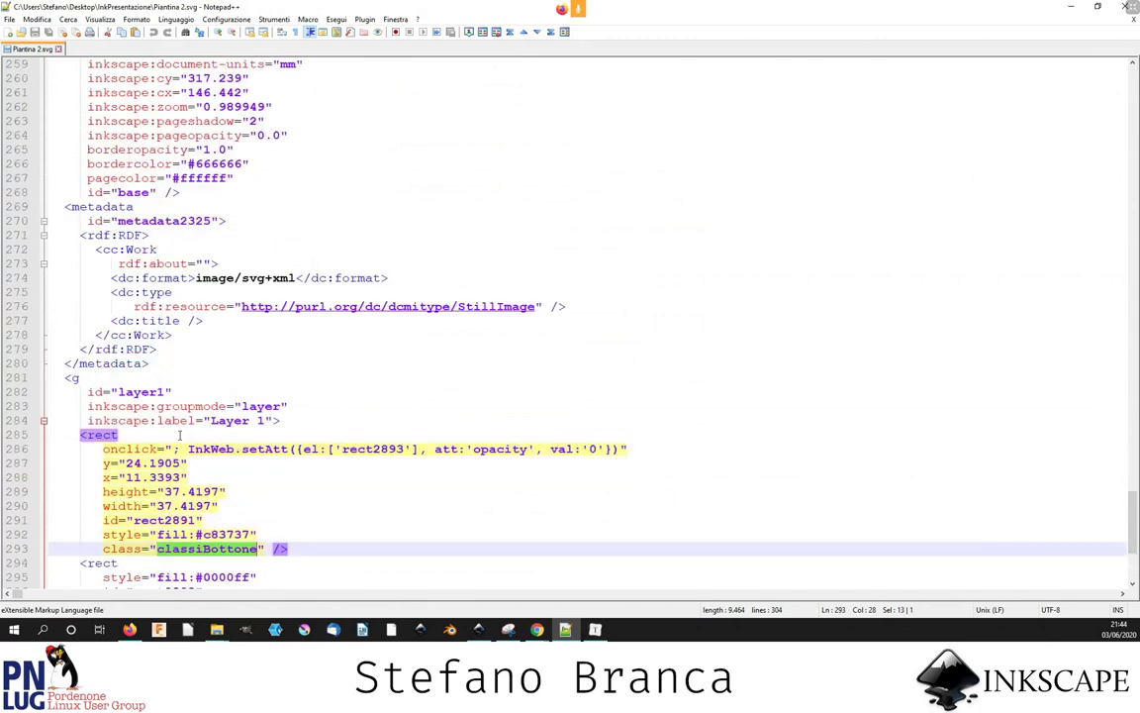
{"action": "scroll", "coordinate": [148, 416], "scroll_direction": "up", "scroll_amount": 5}
{"action": "scroll", "coordinate": [118, 352], "scroll_direction": "up", "scroll_amount": 6}
{"action": "scroll", "coordinate": [117, 352], "scroll_direction": "up", "scroll_amount": 2}
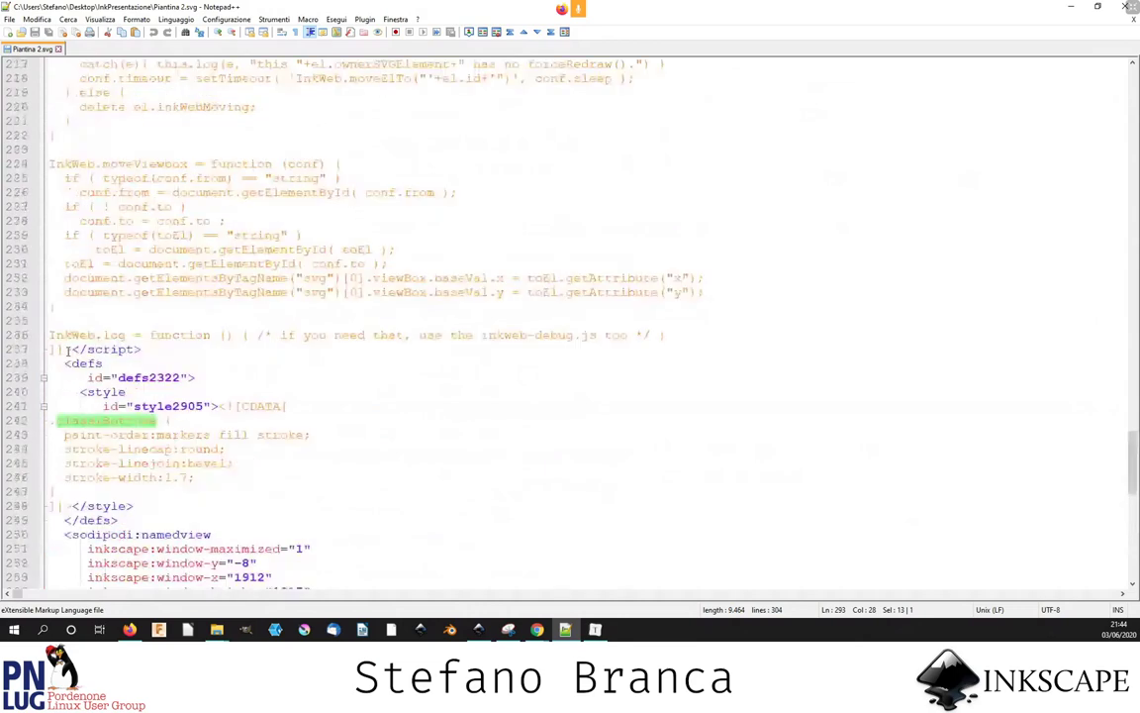
{"action": "scroll", "coordinate": [148, 307], "scroll_direction": "up", "scroll_amount": 2}
{"action": "scroll", "coordinate": [182, 263], "scroll_direction": "up", "scroll_amount": 6}
{"action": "scroll", "coordinate": [182, 263], "scroll_direction": "up", "scroll_amount": 6}
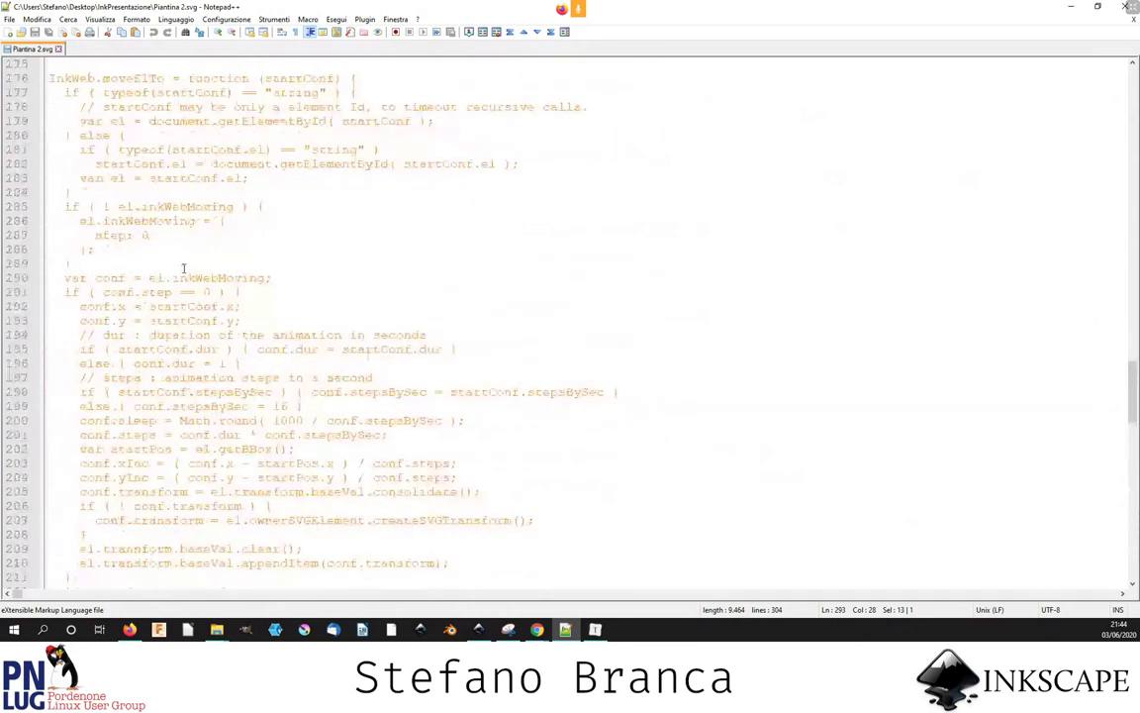
{"action": "scroll", "coordinate": [180, 293], "scroll_direction": "down", "scroll_amount": 6}
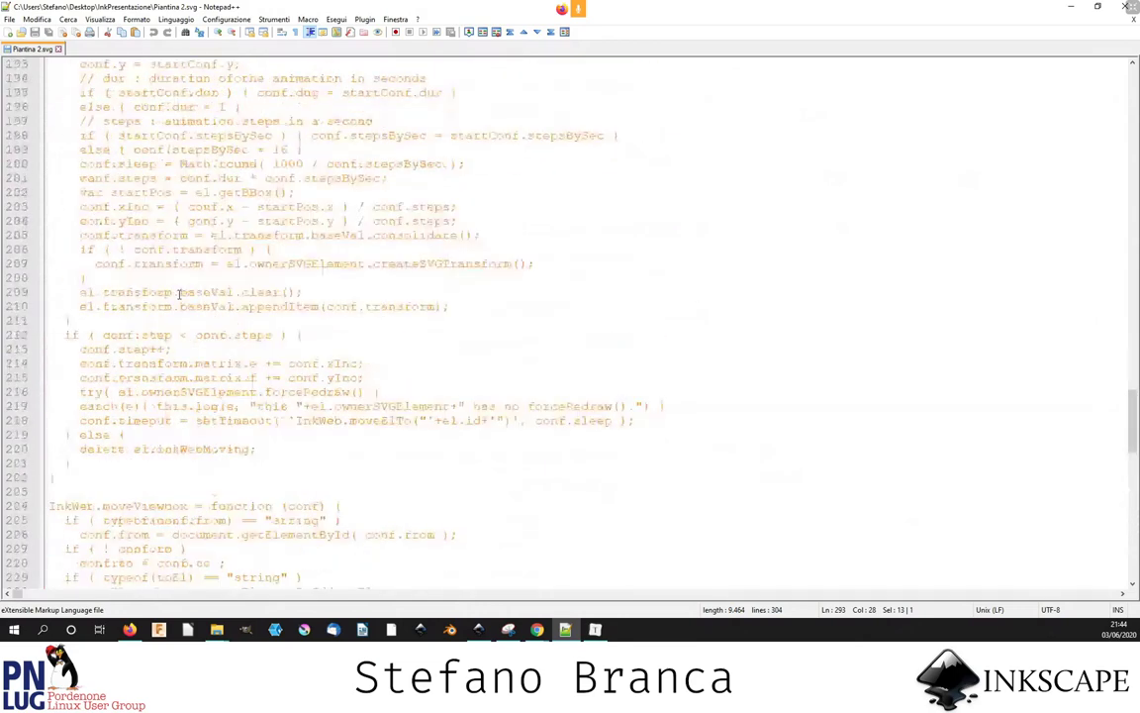
{"action": "scroll", "coordinate": [180, 293], "scroll_direction": "down", "scroll_amount": 6}
{"action": "scroll", "coordinate": [180, 293], "scroll_direction": "down", "scroll_amount": 6}
{"action": "scroll", "coordinate": [180, 293], "scroll_direction": "down", "scroll_amount": 1}
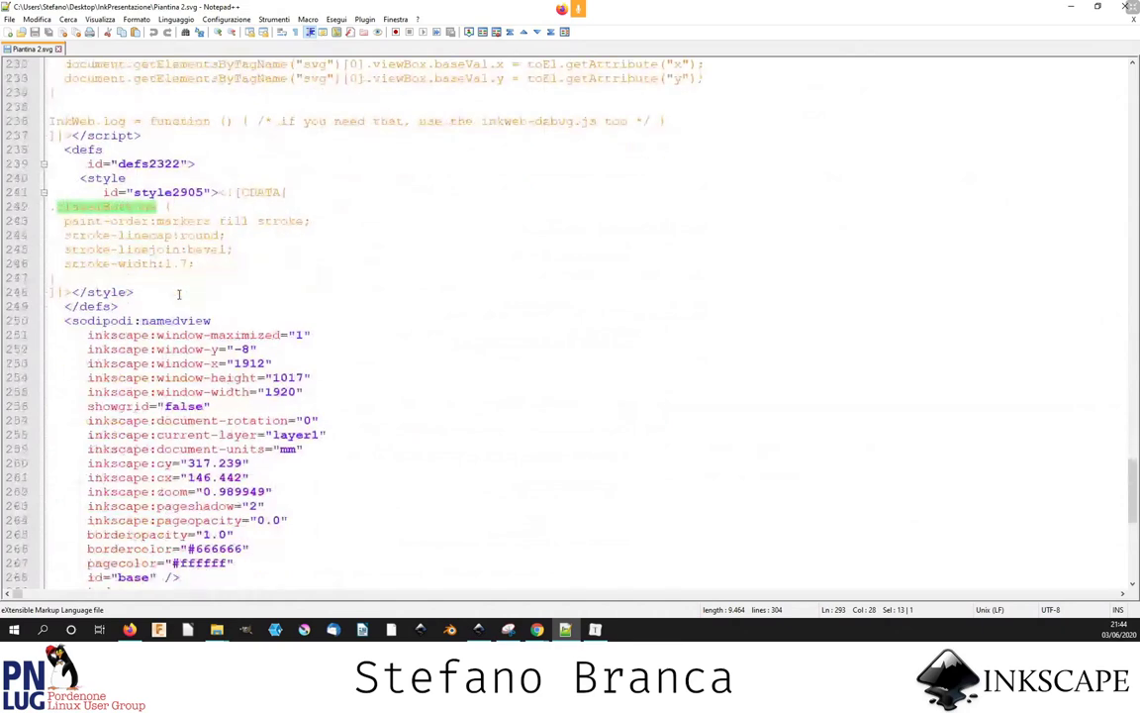
{"action": "scroll", "coordinate": [181, 293], "scroll_direction": "down", "scroll_amount": 4}
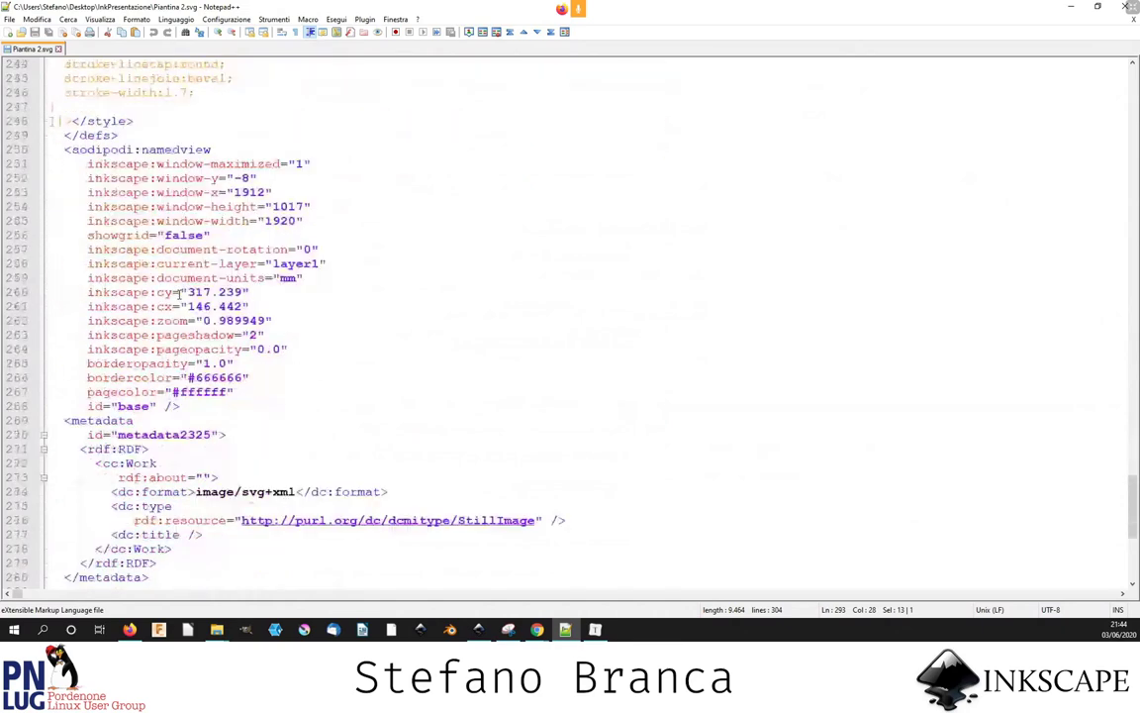
- Open the XML Editor and select the red rectangle's node rect2891
{"action": "left_click", "coordinate": [479, 629]}
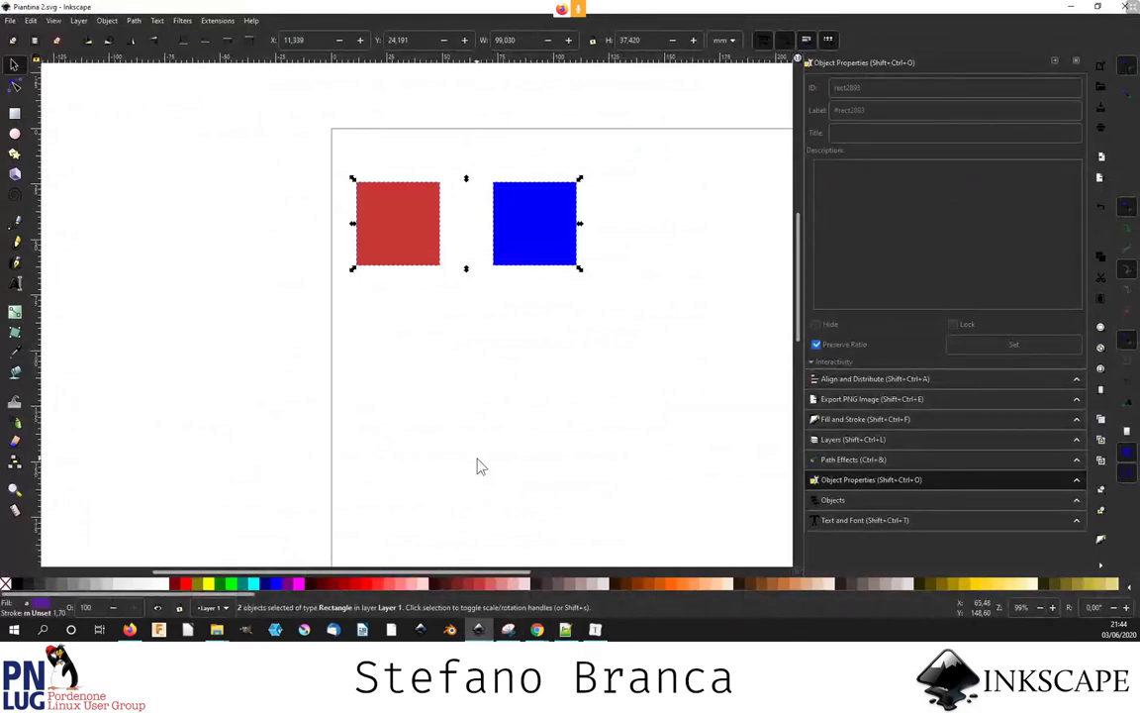
{"action": "left_click", "coordinate": [107, 21]}
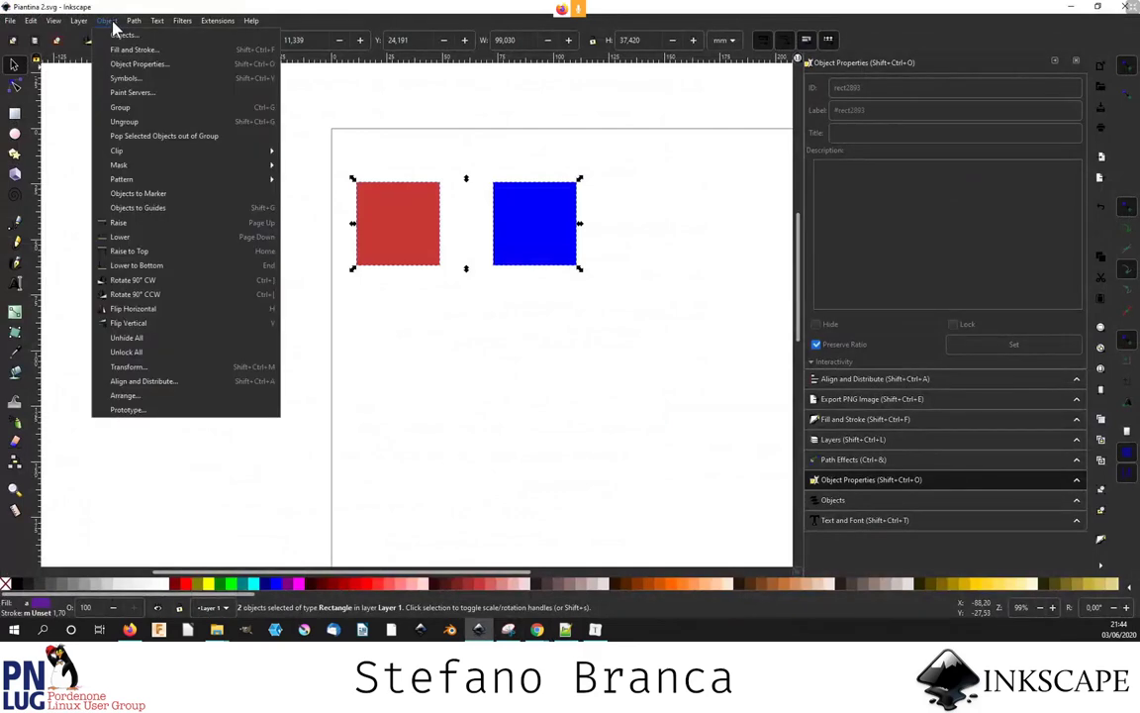
{"action": "left_click", "coordinate": [107, 21]}
{"action": "left_click", "coordinate": [29, 21]}
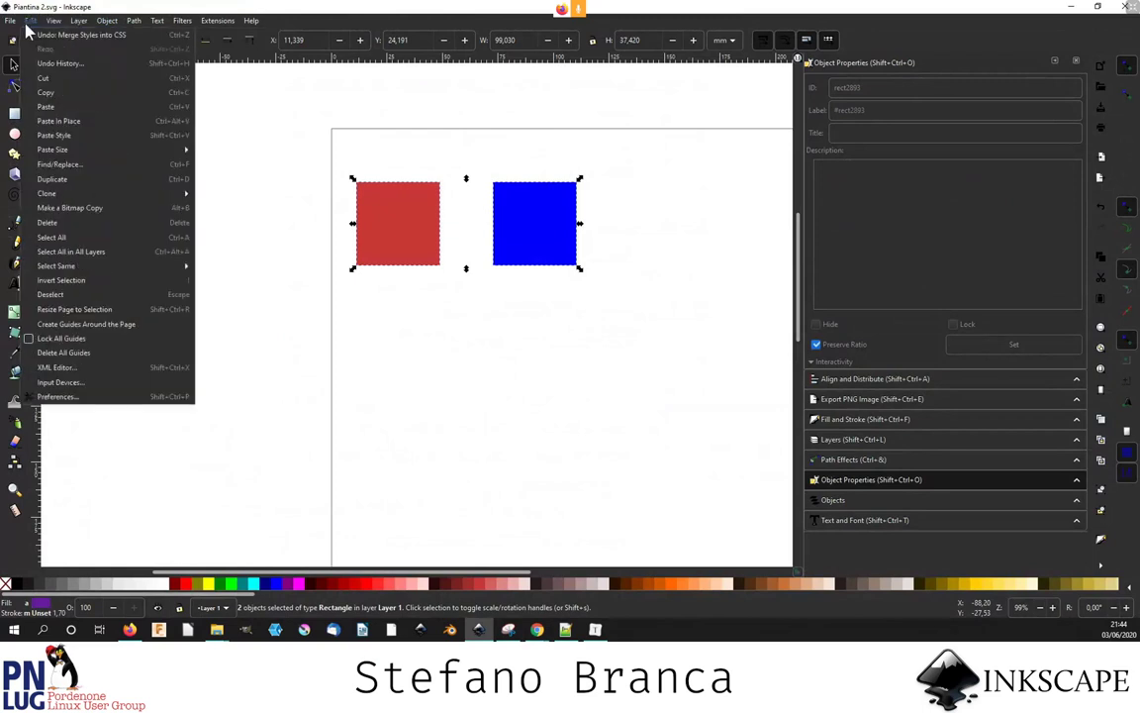
{"action": "left_click", "coordinate": [59, 367]}
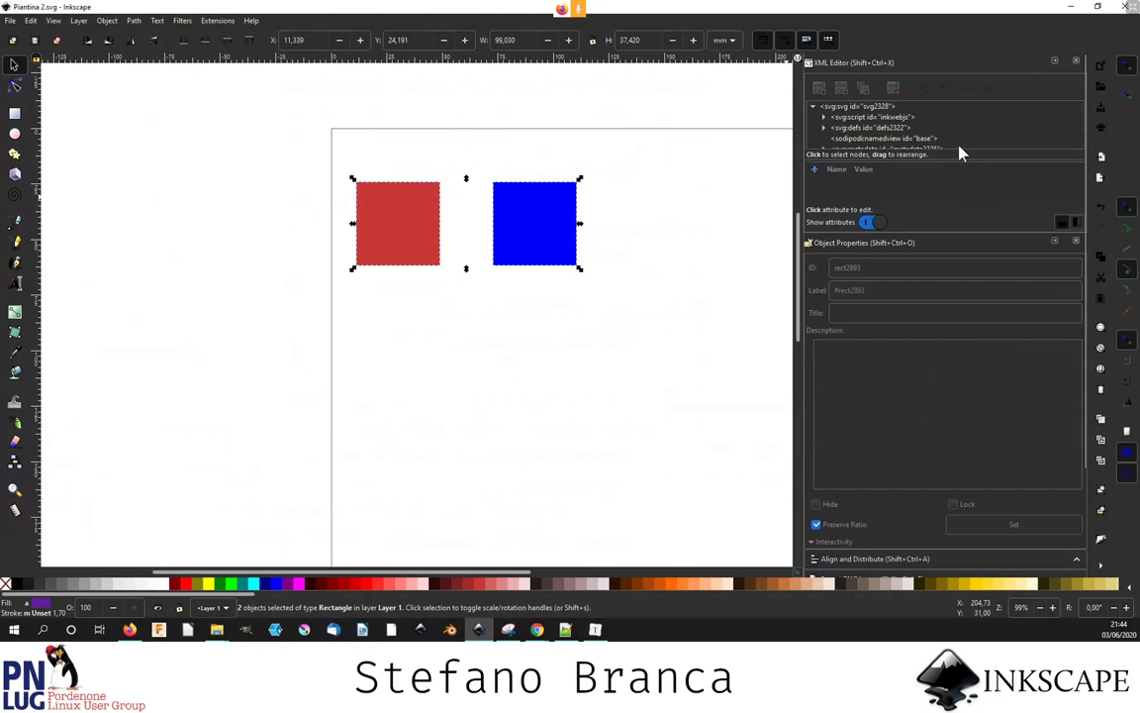
{"action": "scroll", "coordinate": [960, 146], "scroll_direction": "down", "scroll_amount": 2}
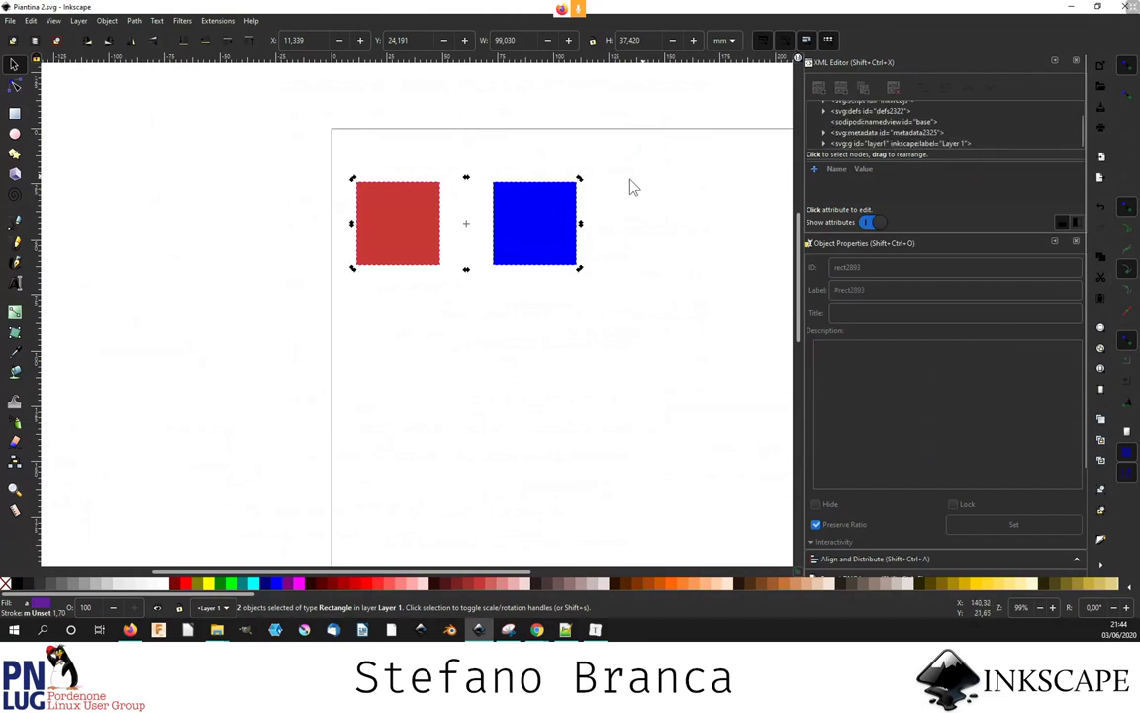
{"action": "left_click", "coordinate": [529, 218]}
{"action": "left_click", "coordinate": [881, 132]}
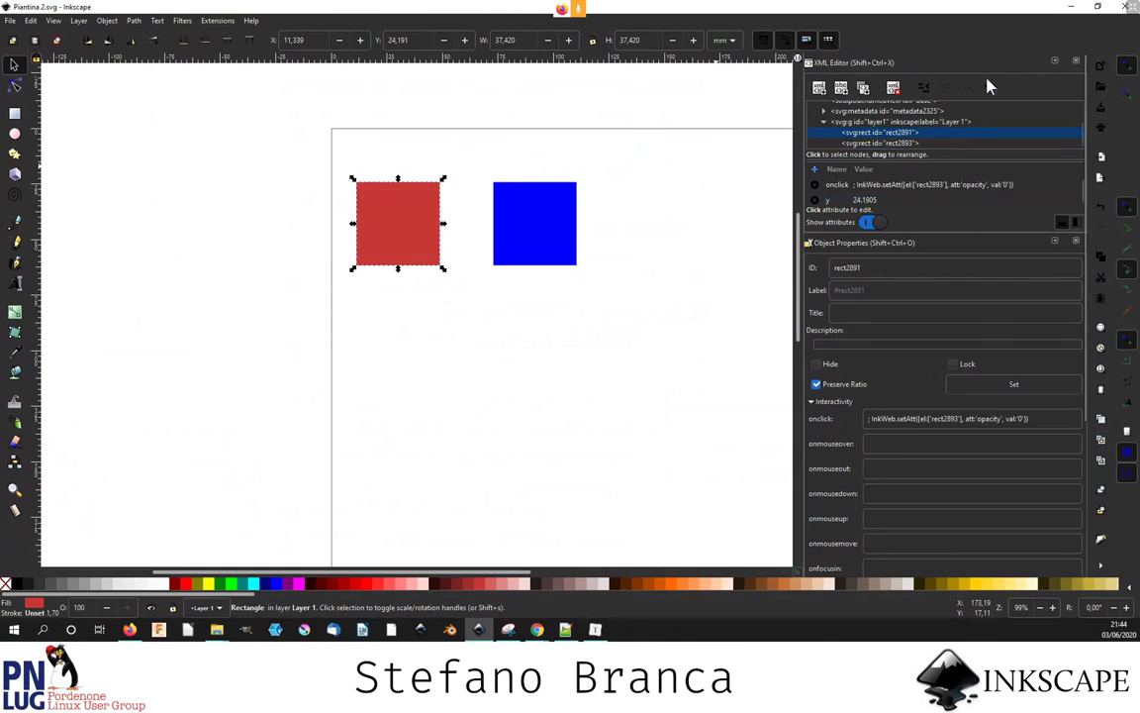
- Float and enlarge the XML Editor, then set rect2891's height to 80
{"action": "left_click_drag", "start_coordinate": [990, 63], "coordinate": [712, 97]}
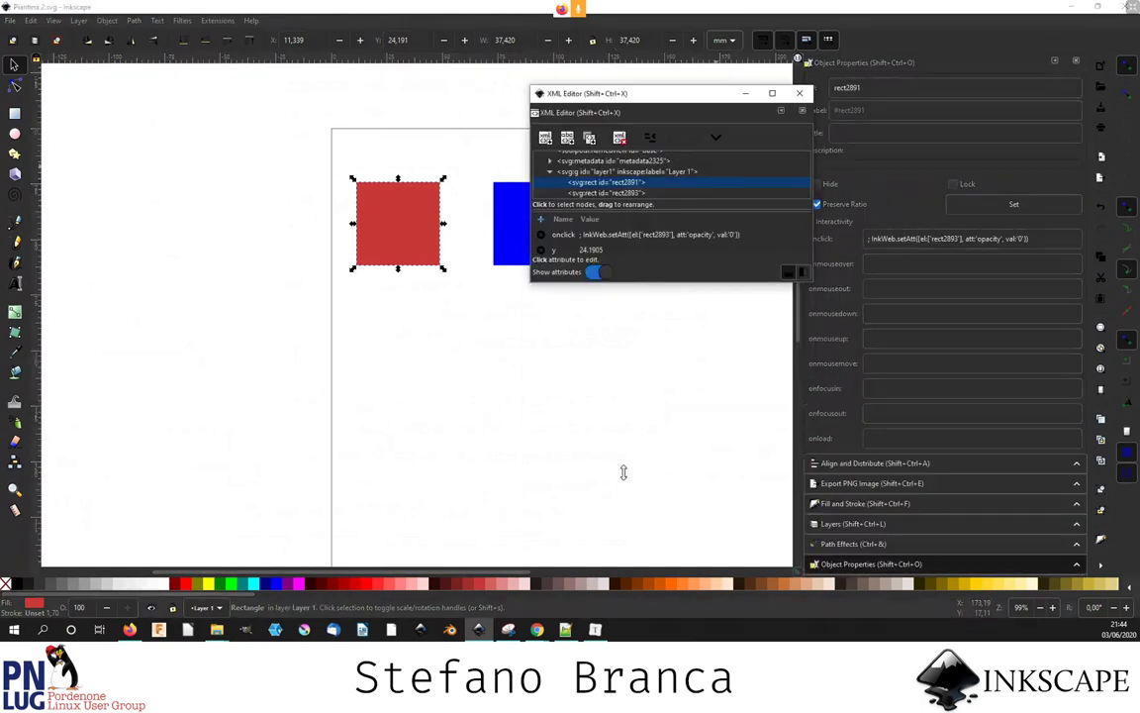
{"action": "left_click_drag", "start_coordinate": [665, 282], "coordinate": [633, 419]}
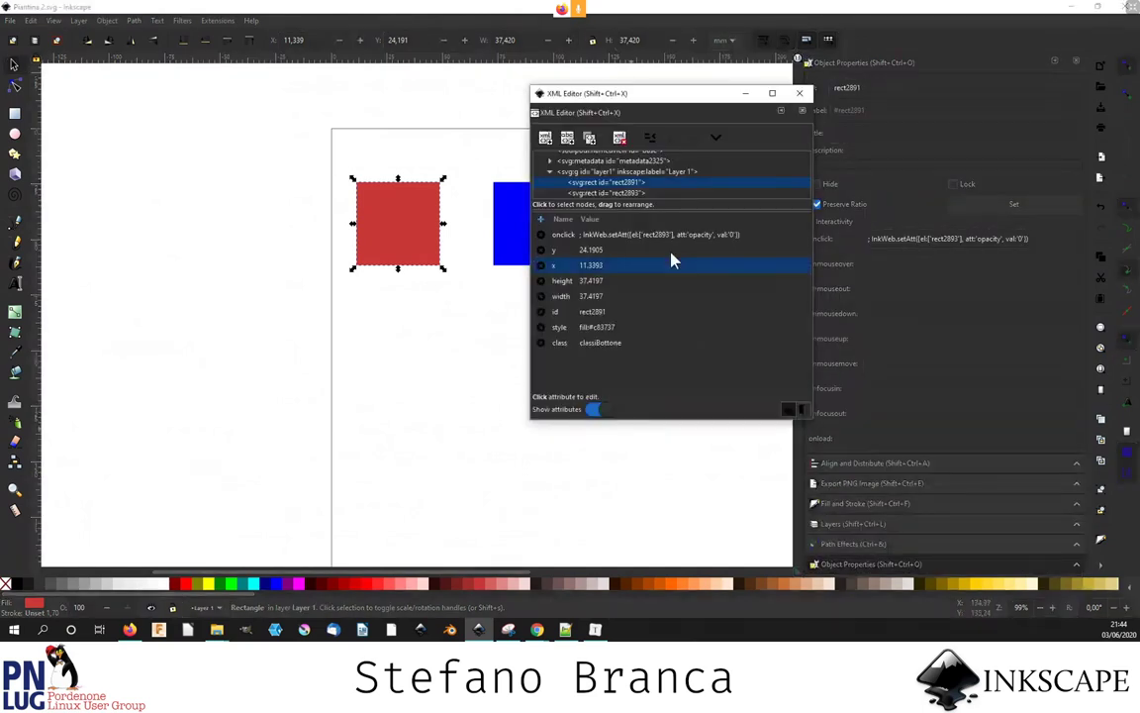
{"action": "left_click", "coordinate": [608, 192]}
{"action": "left_click", "coordinate": [605, 182]}
{"action": "left_click", "coordinate": [591, 282]}
{"action": "key", "text": "Return"}
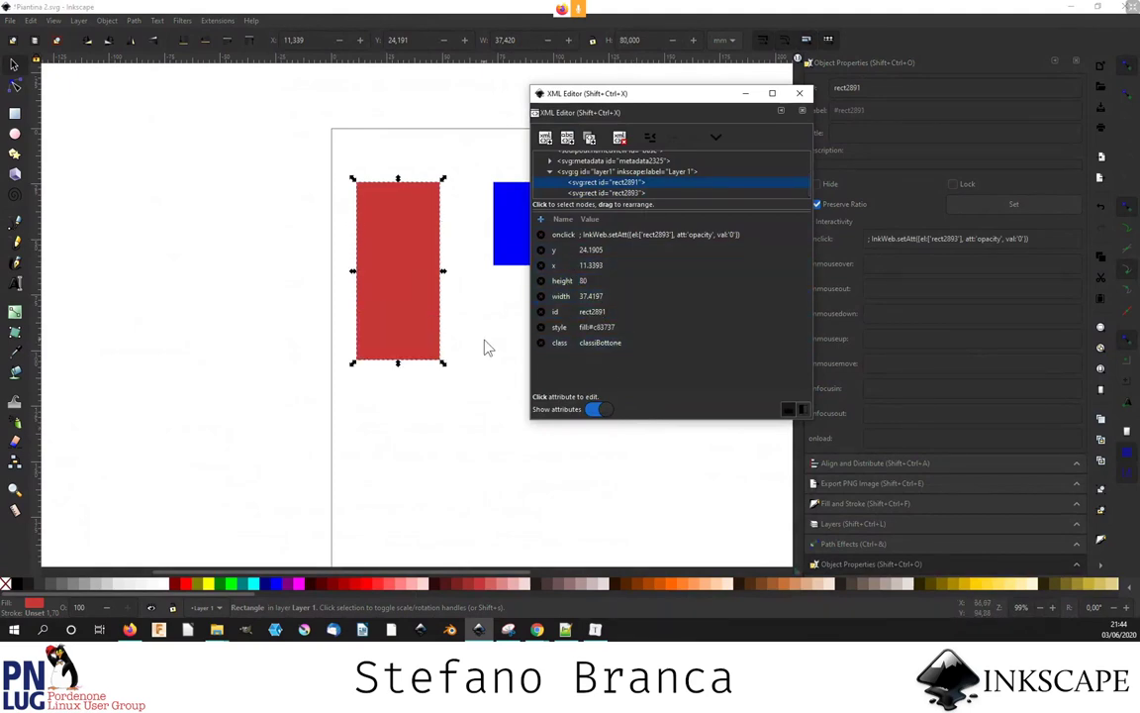
{"action": "left_click_drag", "start_coordinate": [593, 93], "coordinate": [683, 107]}
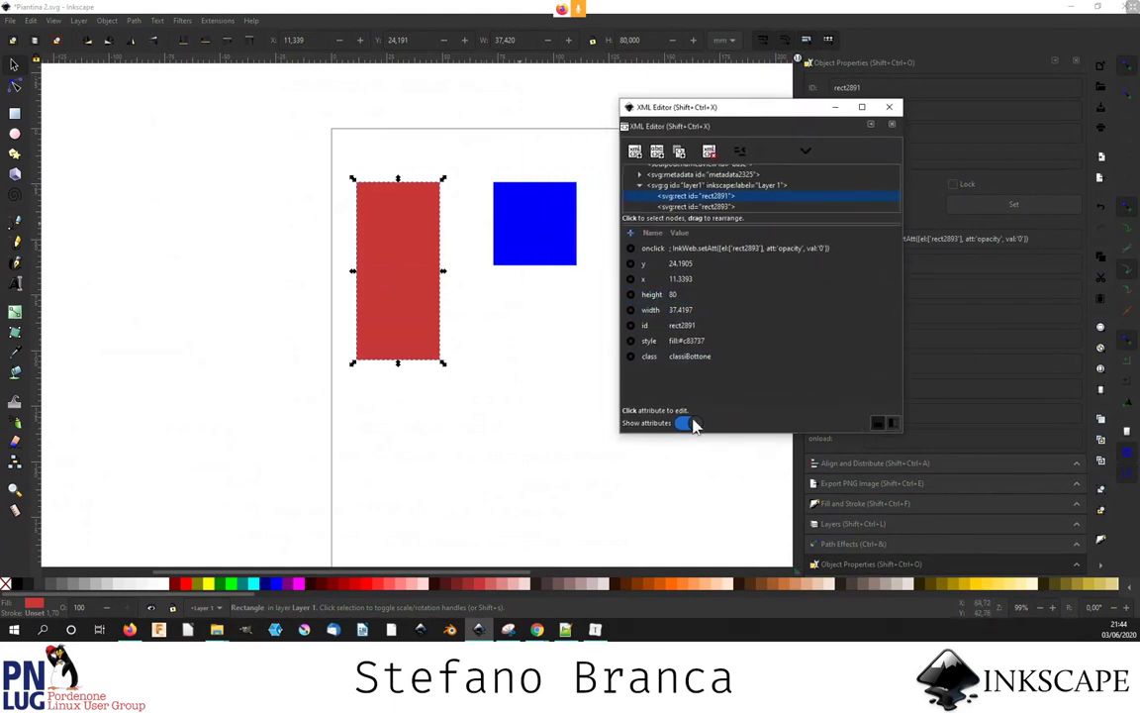
{"action": "scroll", "coordinate": [716, 194], "scroll_direction": "up", "scroll_amount": 2}
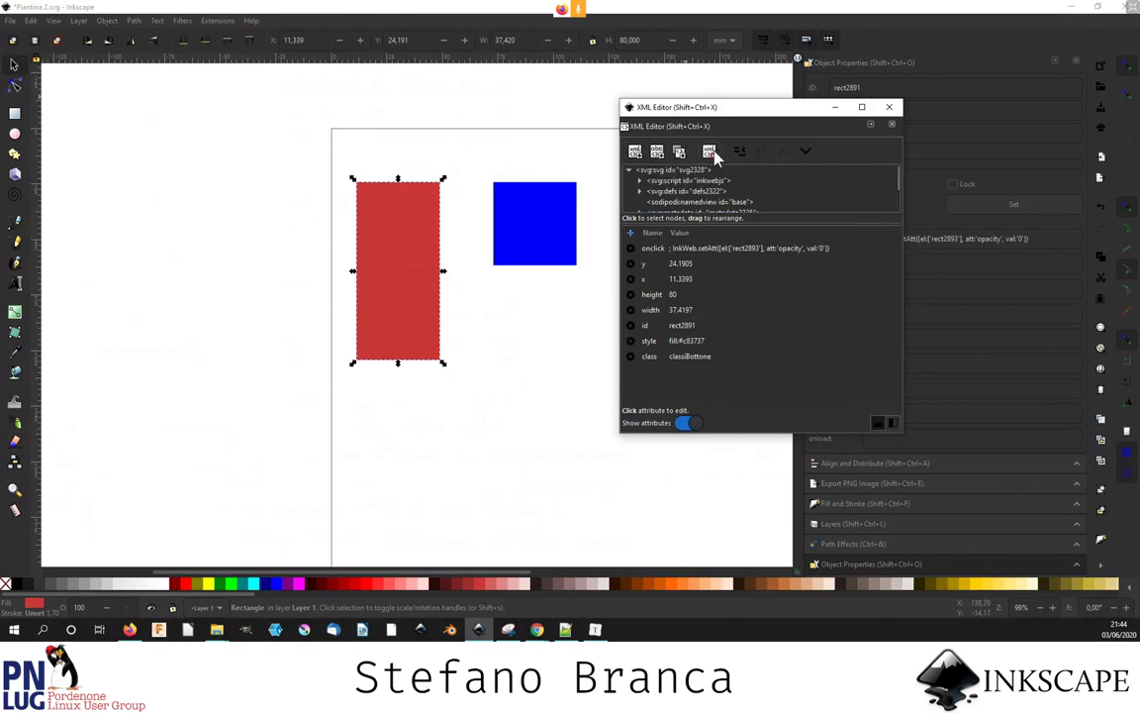
- Close the XML Editor and delete both rectangles
{"action": "left_click", "coordinate": [889, 106]}
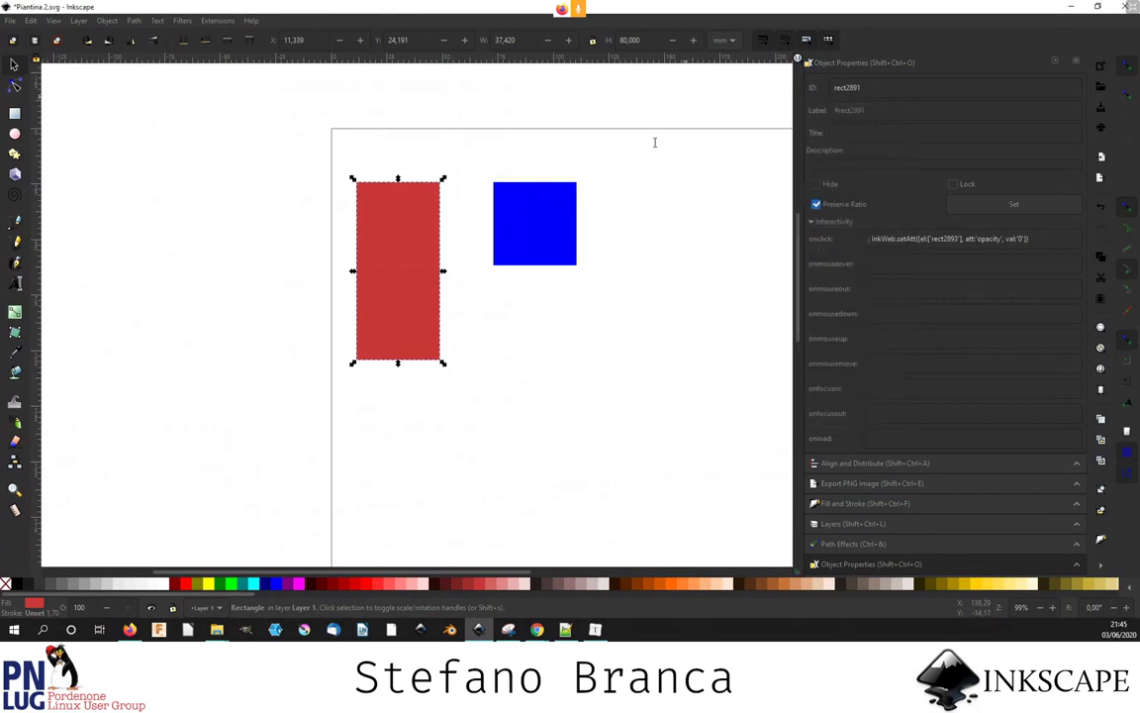
{"action": "left_click", "coordinate": [651, 148]}
{"action": "left_click_drag", "start_coordinate": [653, 150], "coordinate": [300, 398]}
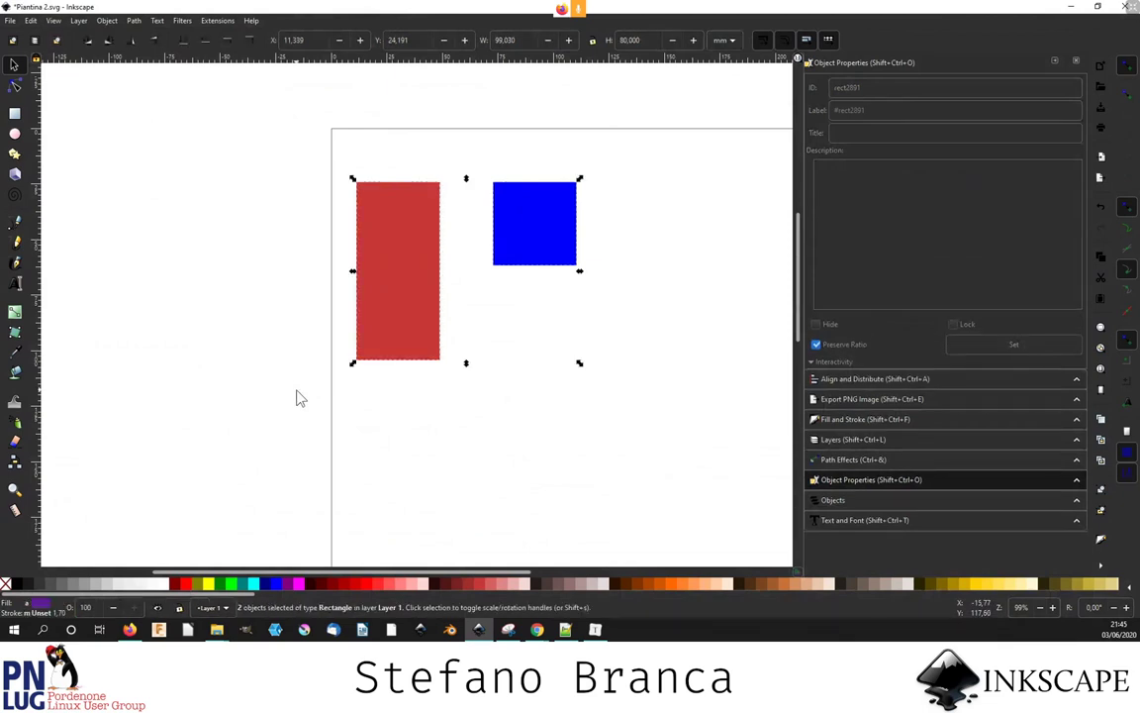
{"action": "key", "text": "alt+Tab"}
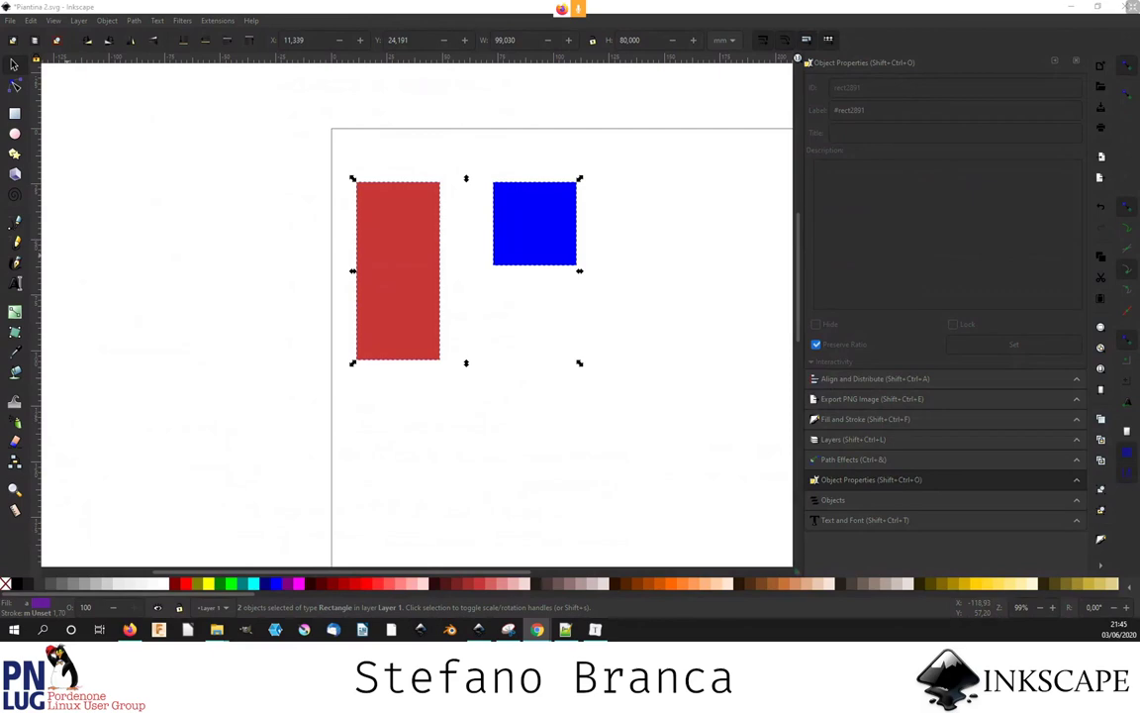
{"action": "left_click_drag", "start_coordinate": [302, 139], "coordinate": [625, 424]}
{"action": "key", "text": "Delete"}
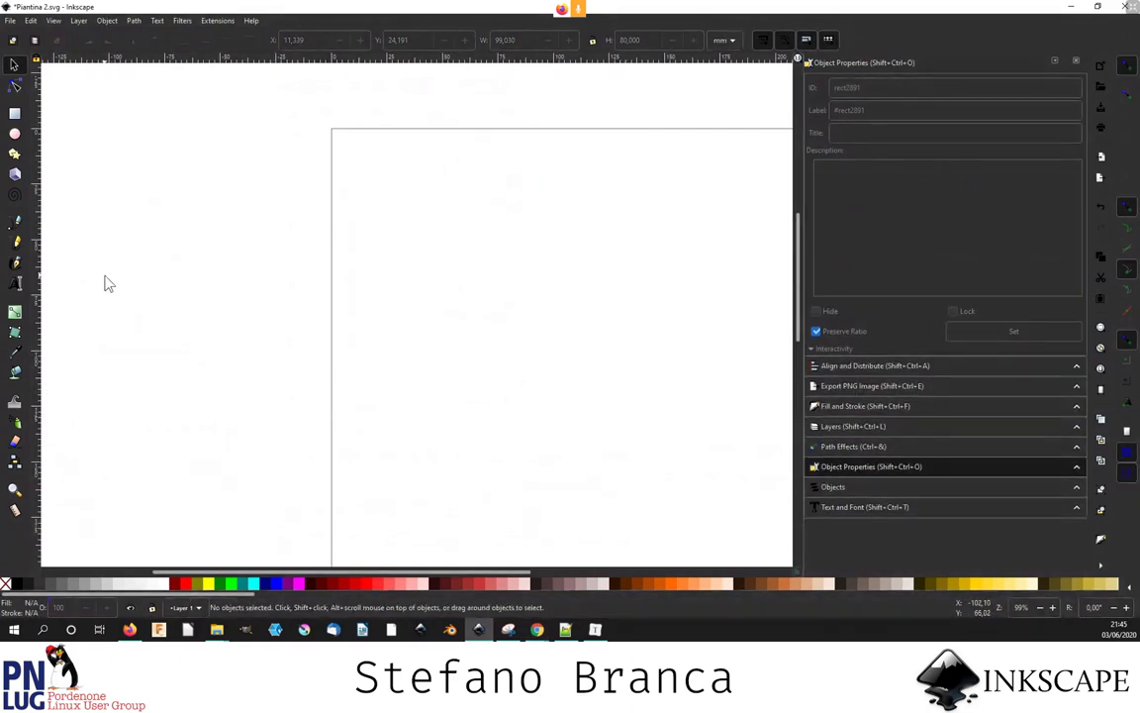
- Draw an empty flowed-text frame near the top of the page
{"action": "left_click", "coordinate": [15, 283]}
{"action": "left_click_drag", "start_coordinate": [346, 143], "coordinate": [627, 275]}
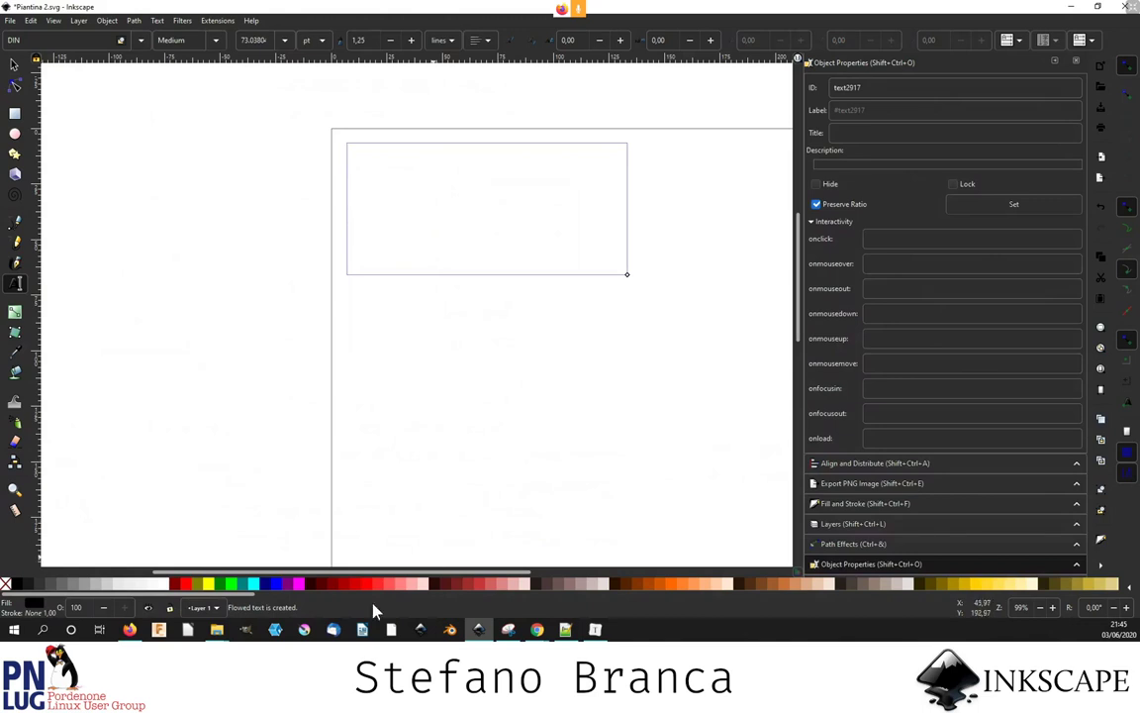
{"action": "key", "text": "F1"}
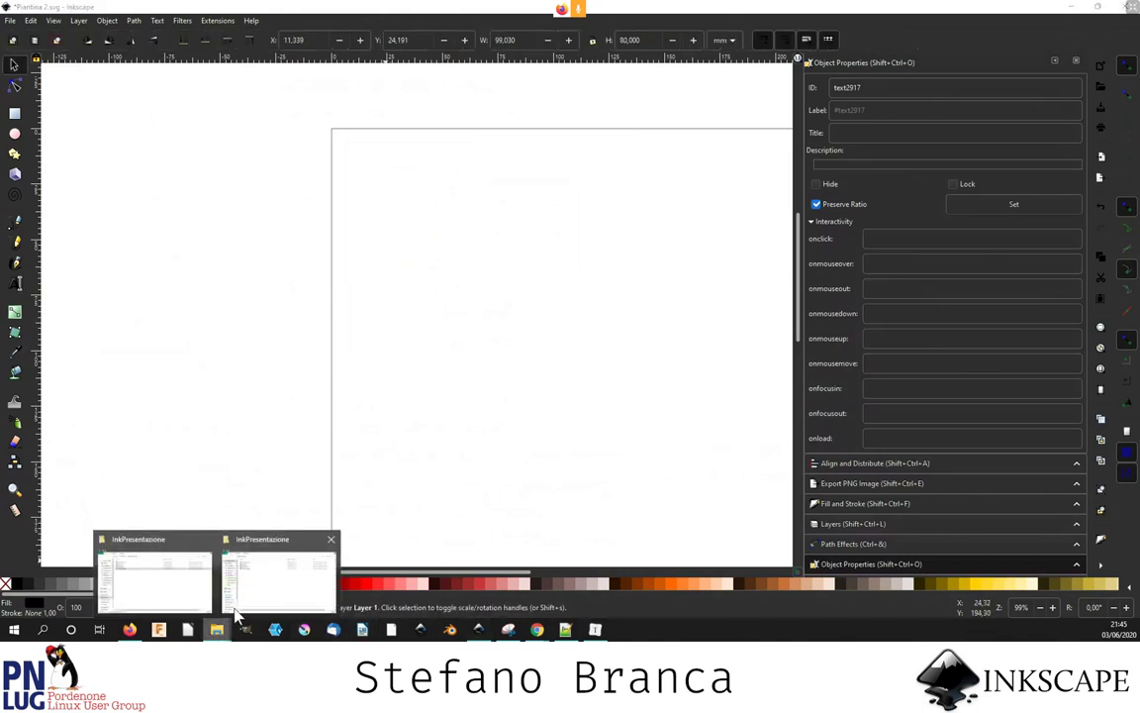
- Minimize all windows to the desktop, then bring the BigBlueButton meeting in Chrome back to the front
{"action": "left_click", "coordinate": [693, 635]}
{"action": "right_click", "coordinate": [710, 634]}
{"action": "left_click", "coordinate": [669, 495]}
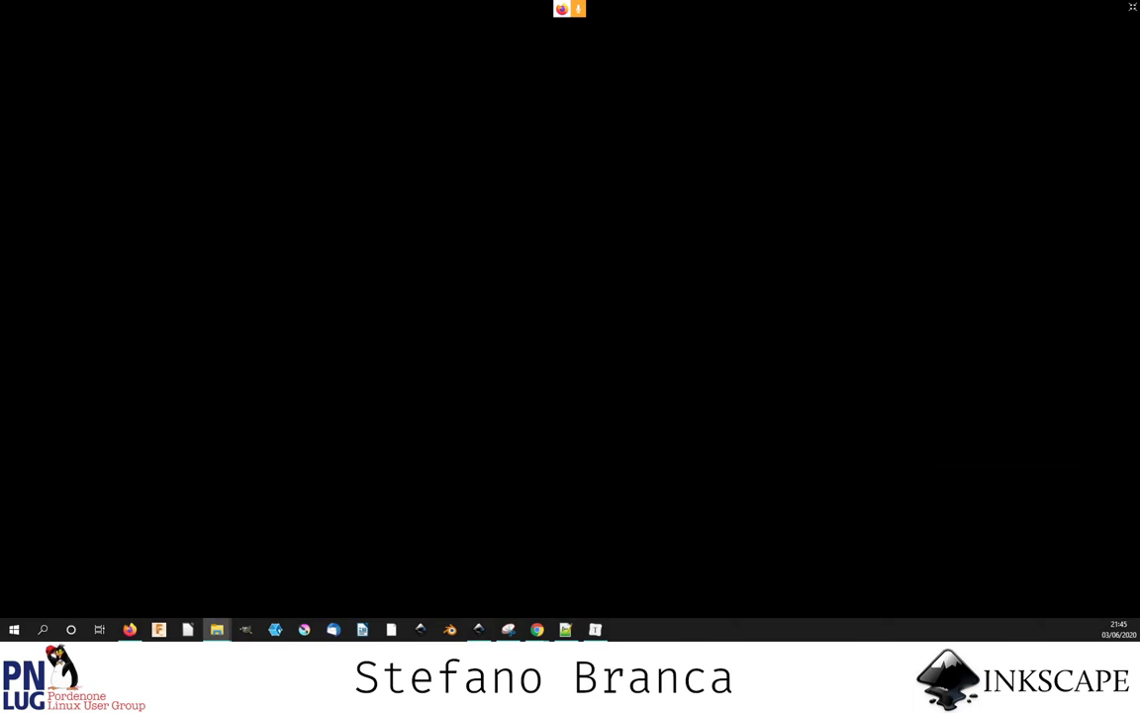
{"action": "left_click", "coordinate": [537, 630]}
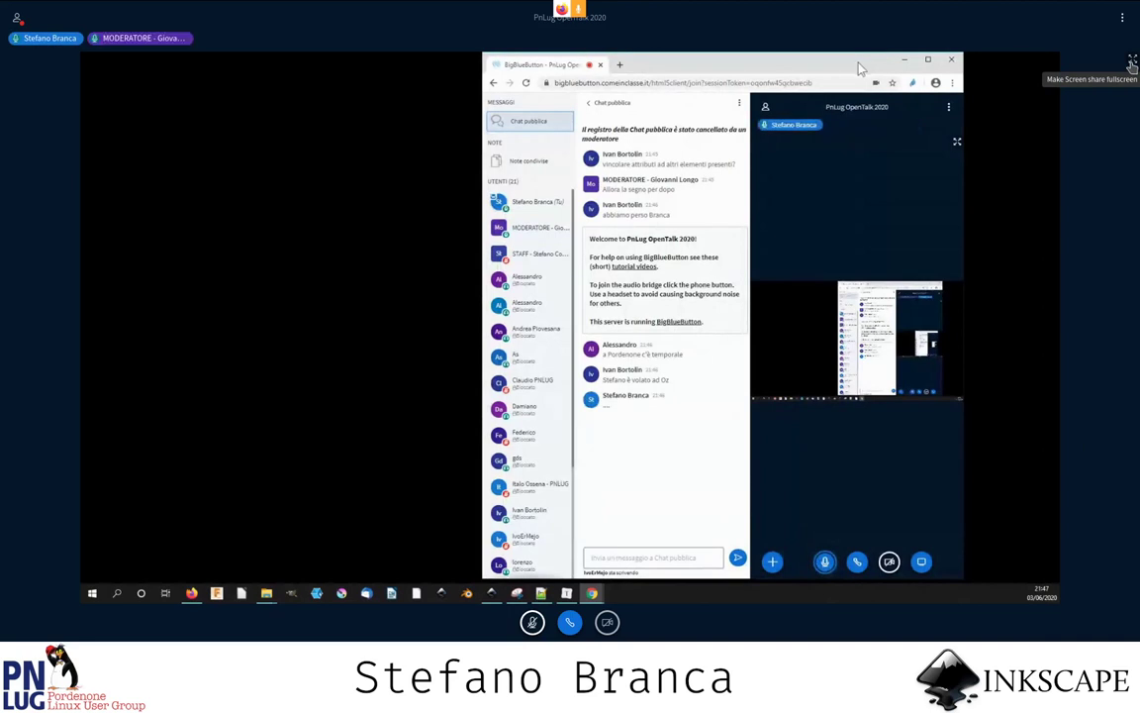
- Show the BigBlueButton screen share full screen, then switch away to the Inkscape drawing
{"action": "left_click", "coordinate": [1133, 62]}
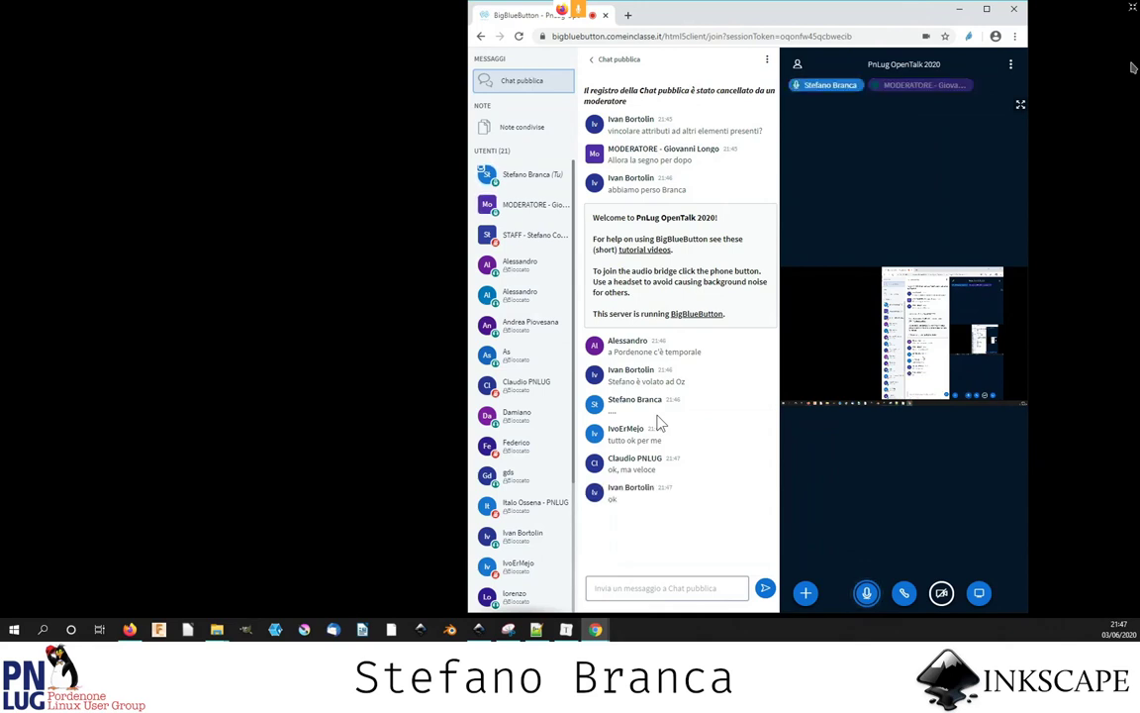
{"action": "key", "text": "super+d"}
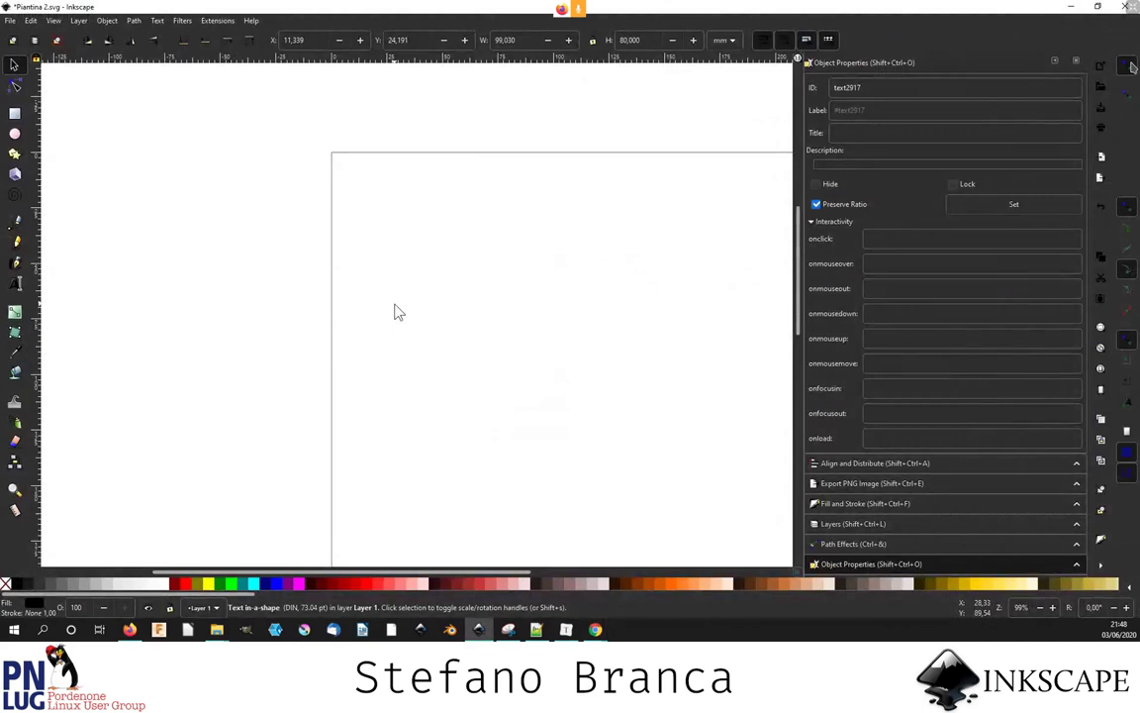
- Close the docked panels (Object Properties, Objects, Text and Font, Layers, Path Effects) to widen the canvas
{"action": "left_click", "coordinate": [1077, 62]}
{"action": "left_click", "coordinate": [1077, 62]}
{"action": "left_click", "coordinate": [1077, 61]}
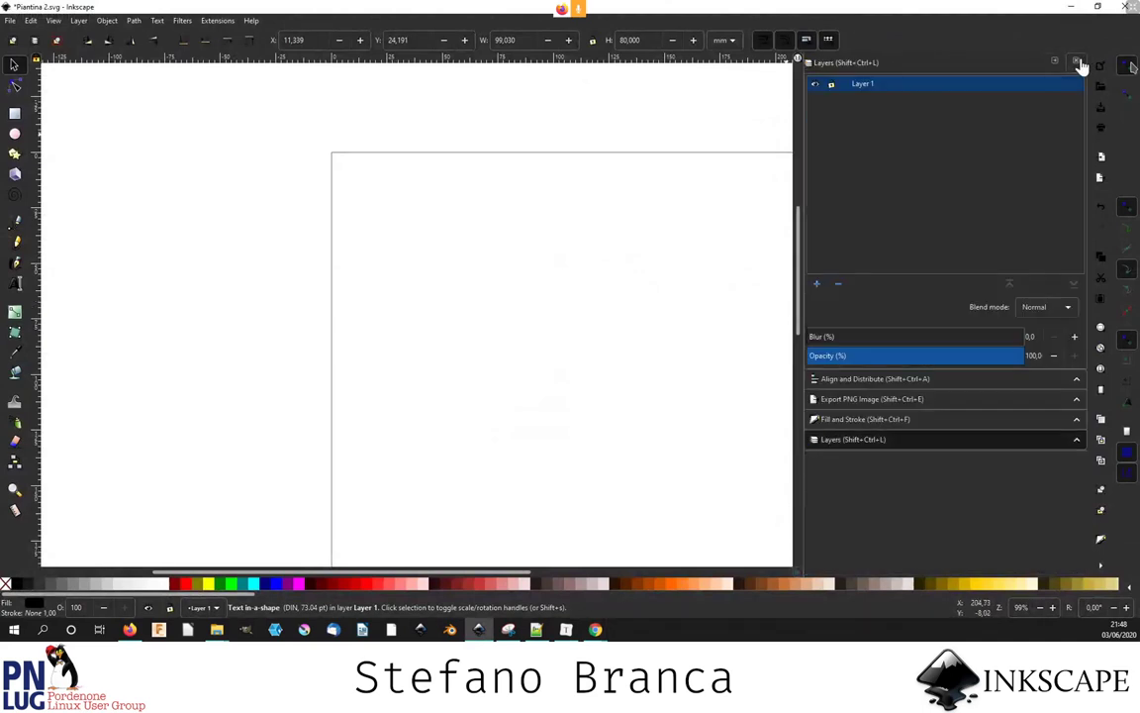
{"action": "left_click", "coordinate": [1077, 61]}
{"action": "left_click", "coordinate": [1076, 61]}
{"action": "left_click", "coordinate": [1077, 61]}
{"action": "left_click", "coordinate": [1077, 61]}
{"action": "left_click", "coordinate": [1076, 62]}
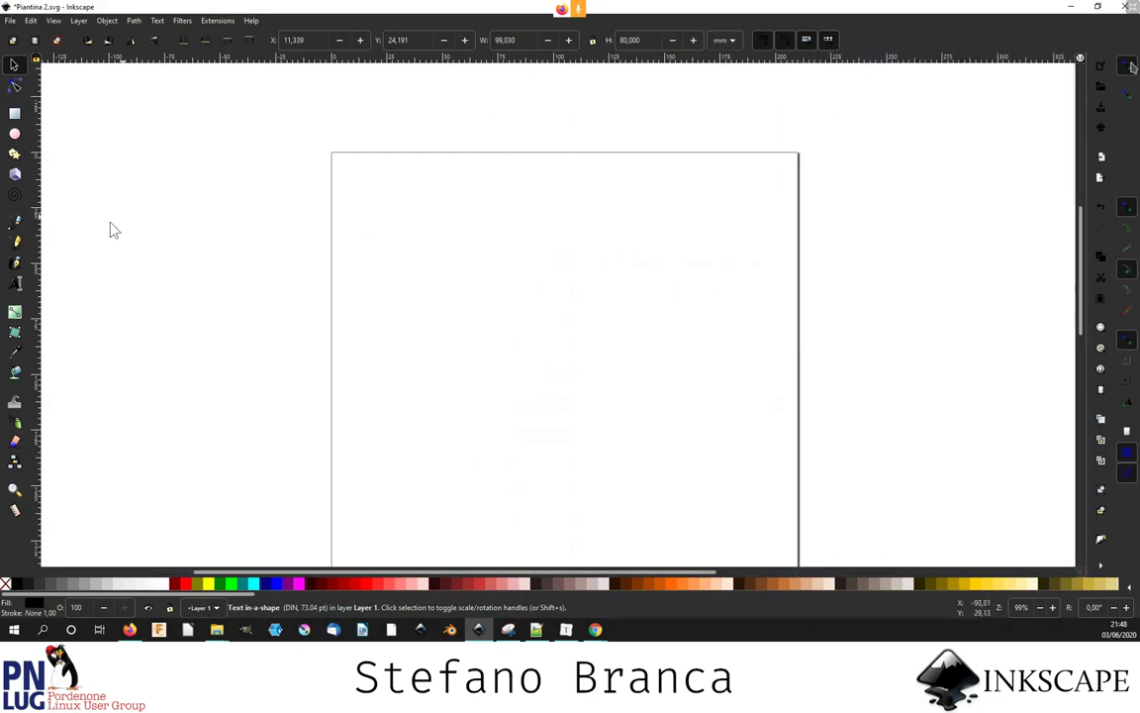
- Create a regular text on the page reading 'Testo', correcting the capital E to lowercase
{"action": "left_click", "coordinate": [15, 284]}
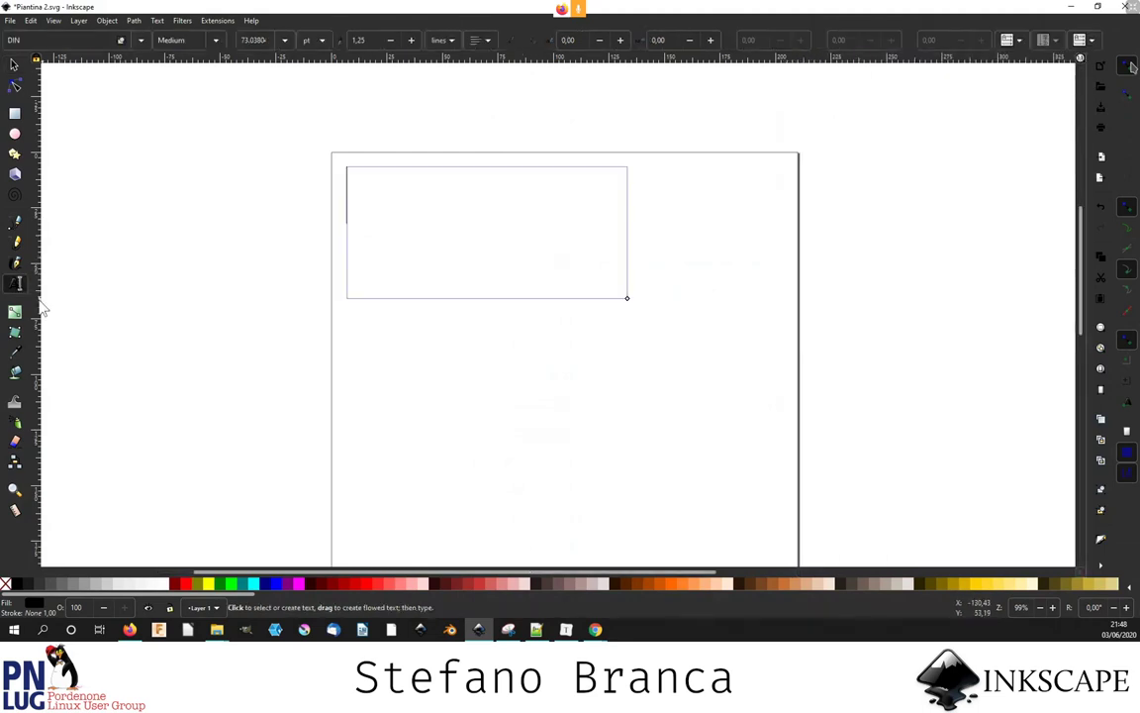
{"action": "left_click", "coordinate": [373, 364]}
{"action": "type", "text": "sadasdasd"}
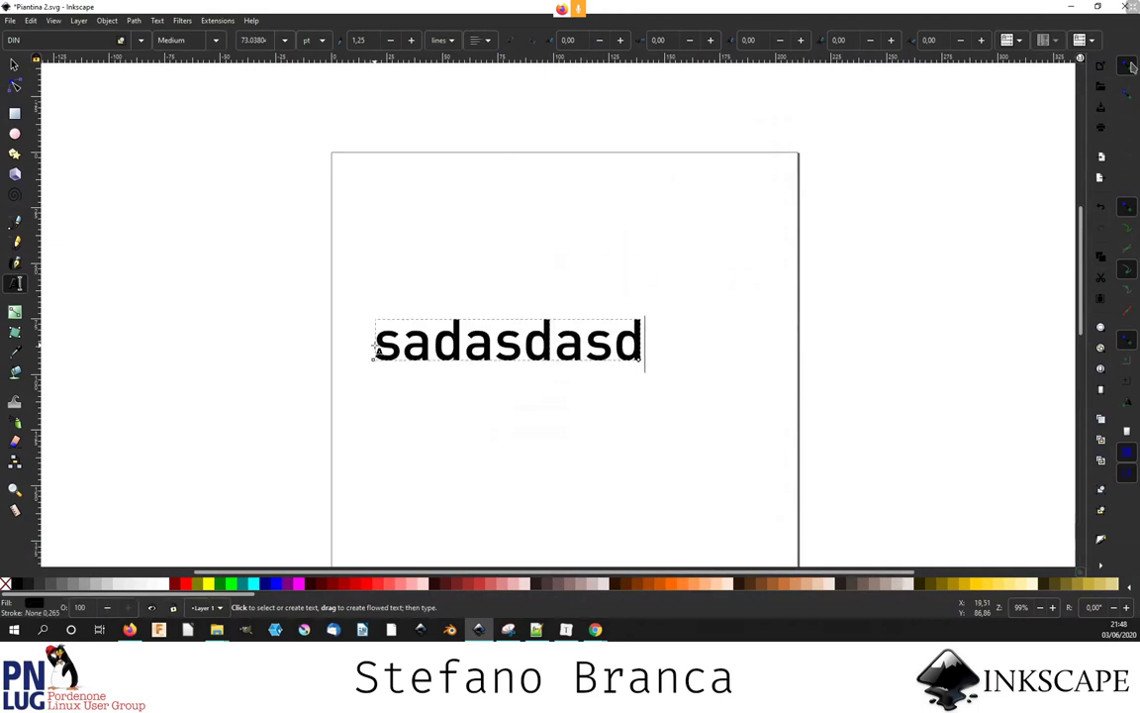
{"action": "key", "text": "ctrl+a"}
{"action": "type", "text": "TEst"}
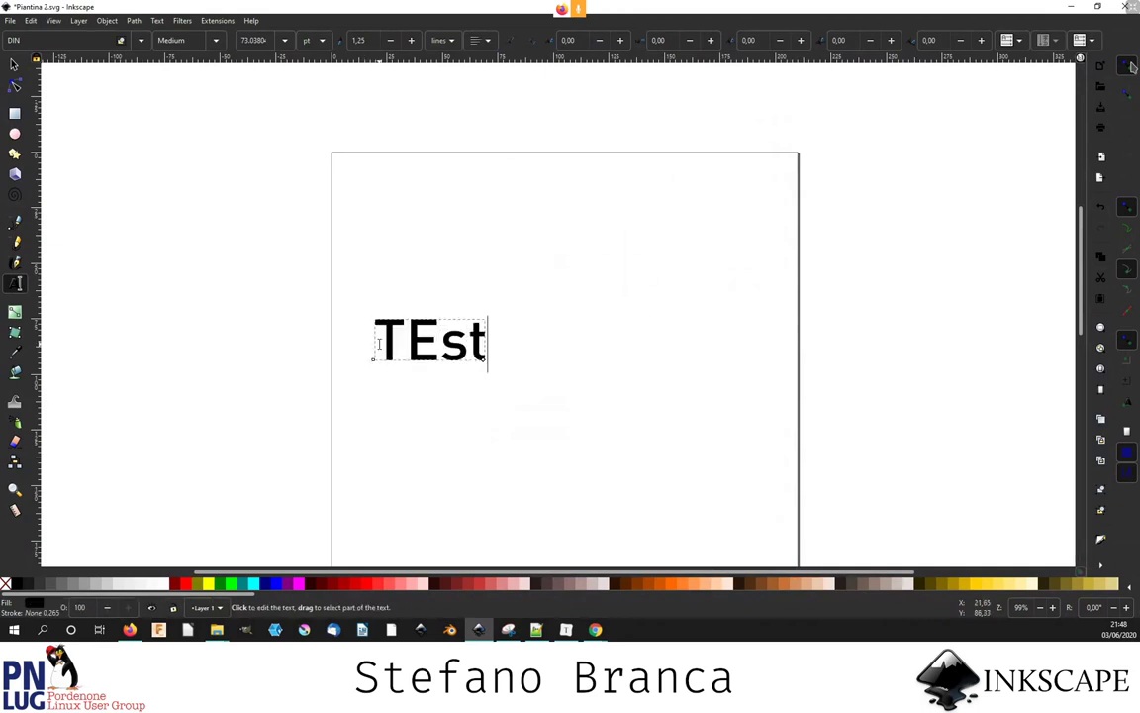
{"action": "type", "text": "o"}
{"action": "left_click_drag", "start_coordinate": [411, 343], "coordinate": [434, 342]}
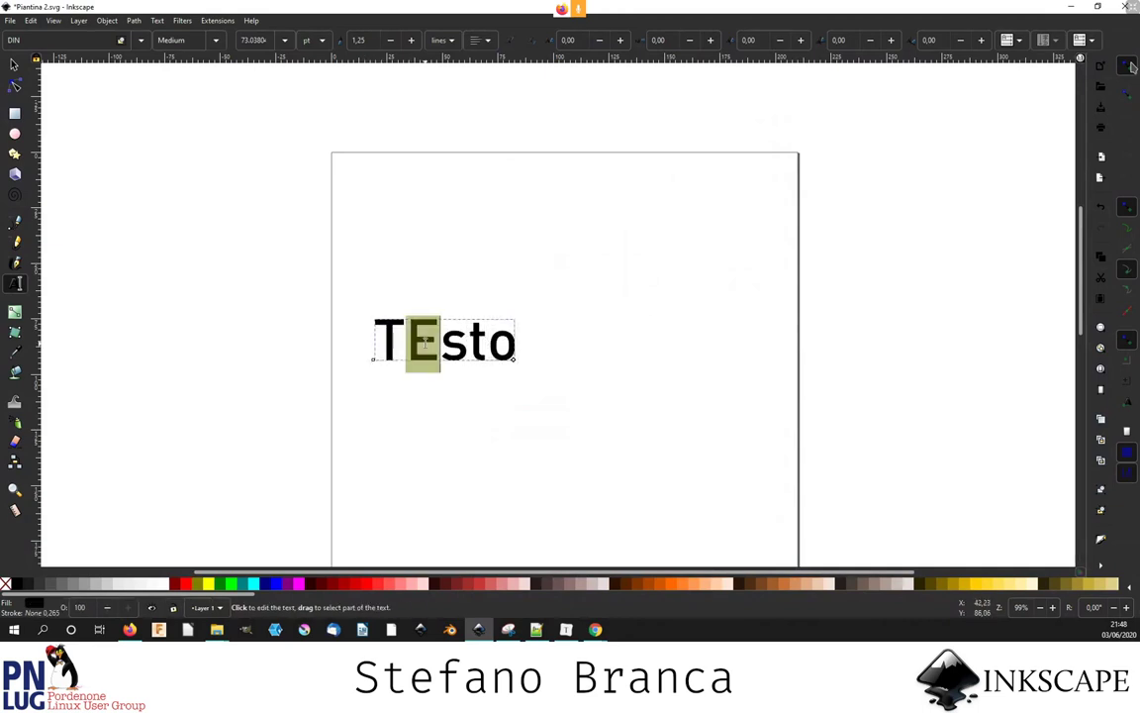
{"action": "type", "text": "e"}
{"action": "key", "text": "F1"}
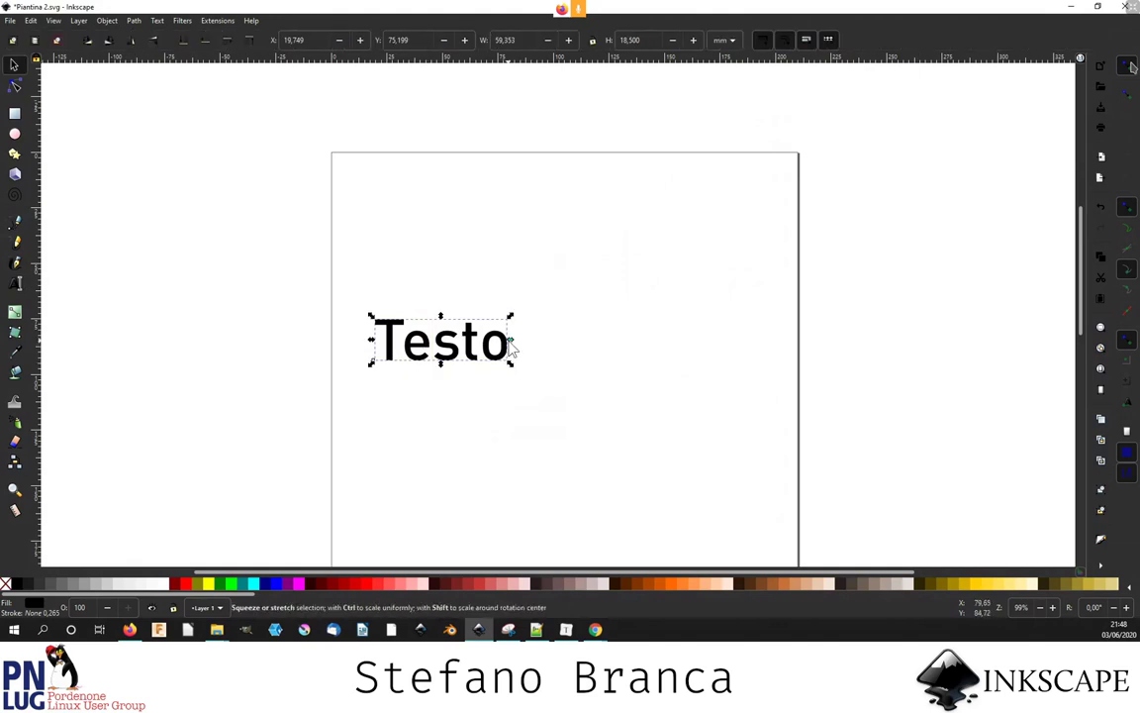
- Append 'S' so the text reads 'TestoS', keeping it on one line
{"action": "double_click", "coordinate": [506, 358]}
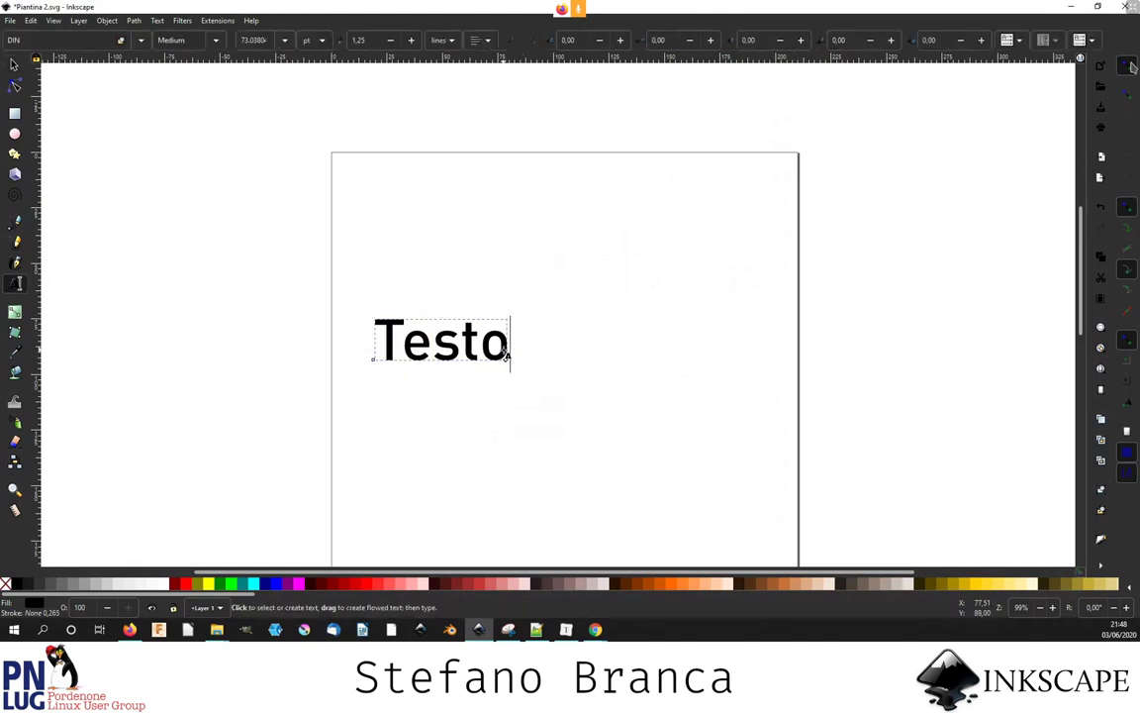
{"action": "type", "text": "S"}
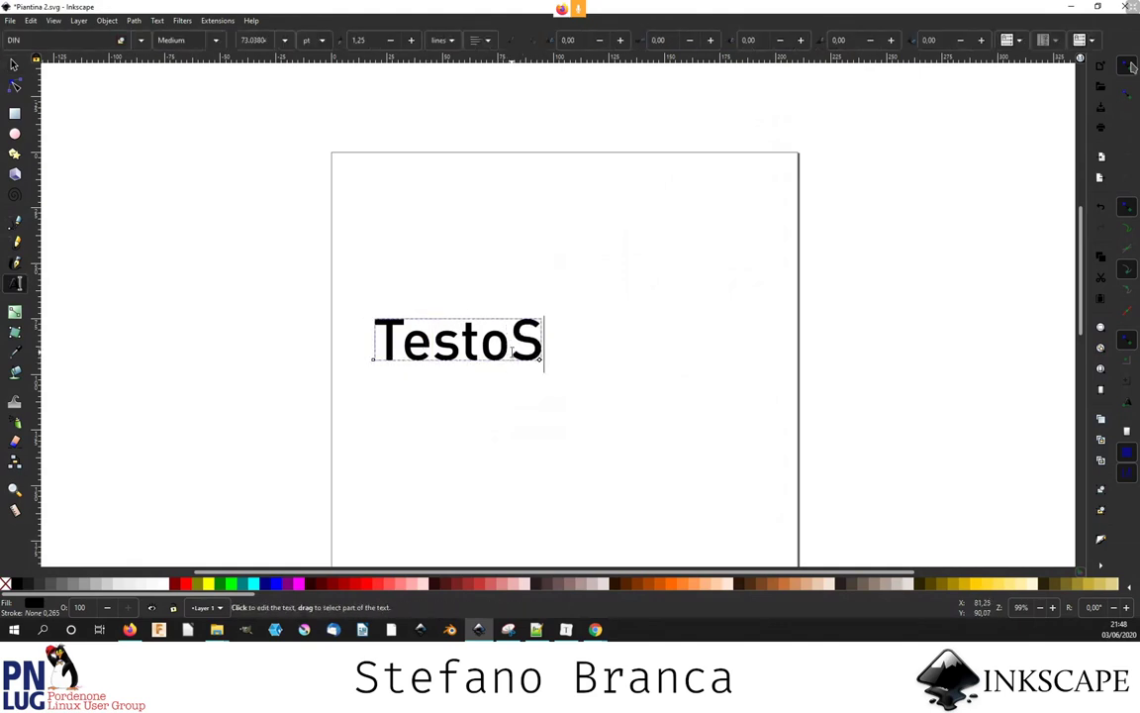
{"action": "key", "text": "Return"}
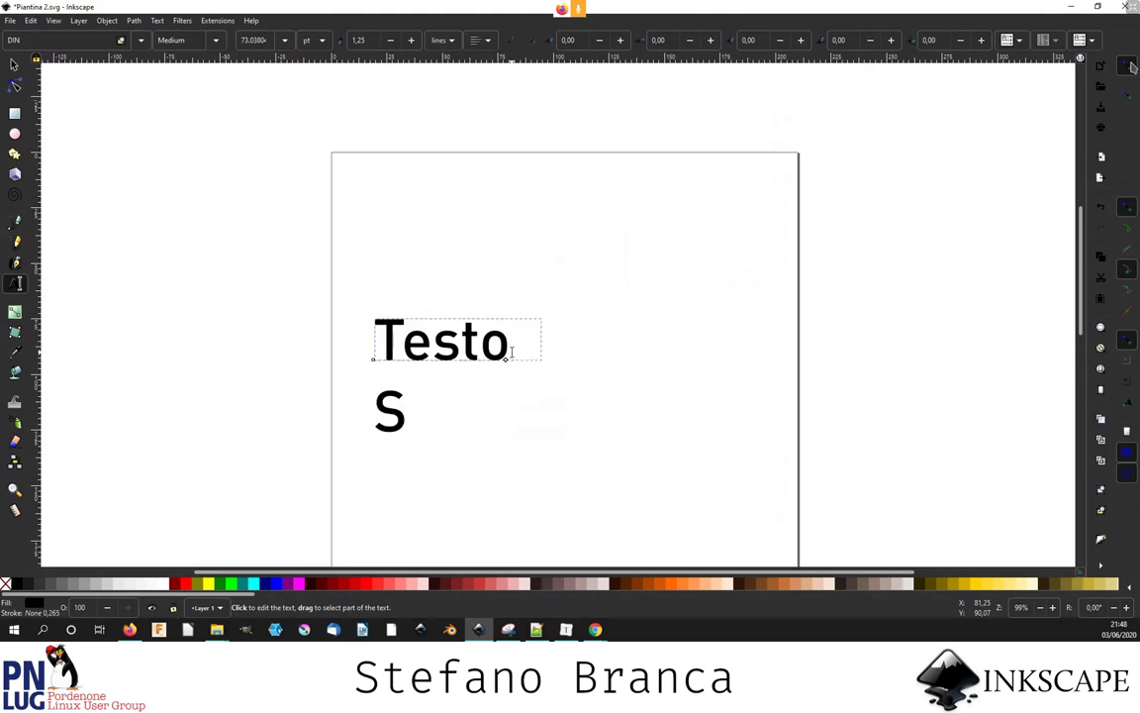
{"action": "key", "text": "BackSpace"}
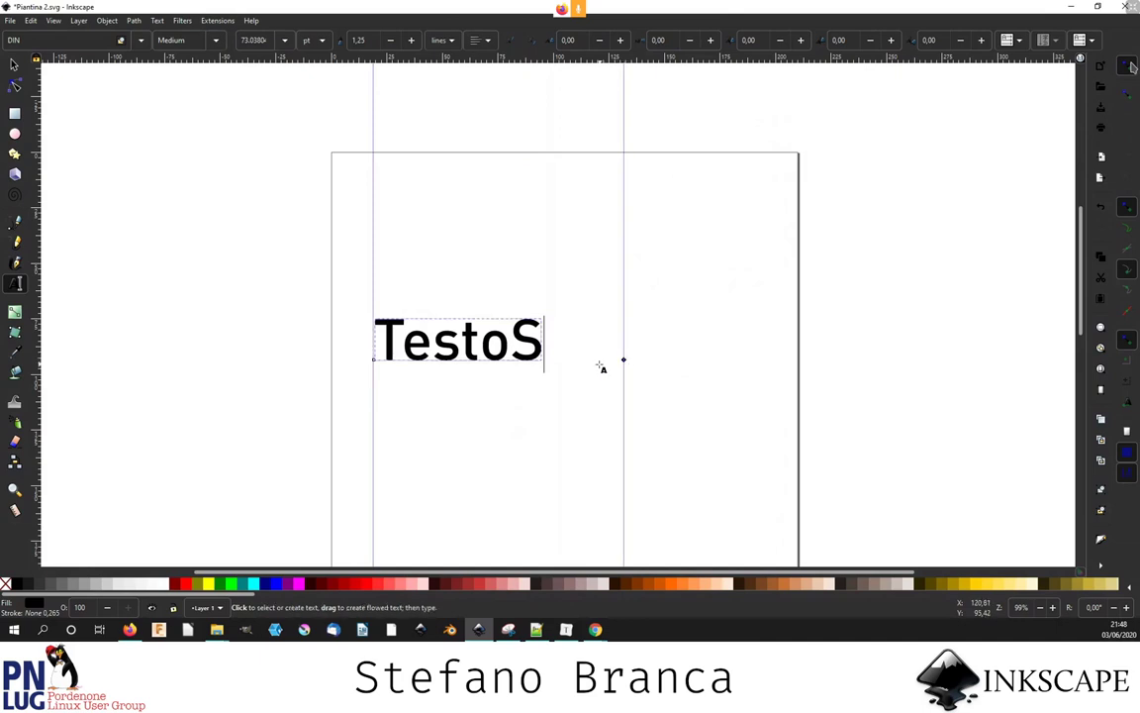
- Add 'SSSS' to the text and leave the line-spacing unit set to lines
{"action": "type", "text": "SSSS"}
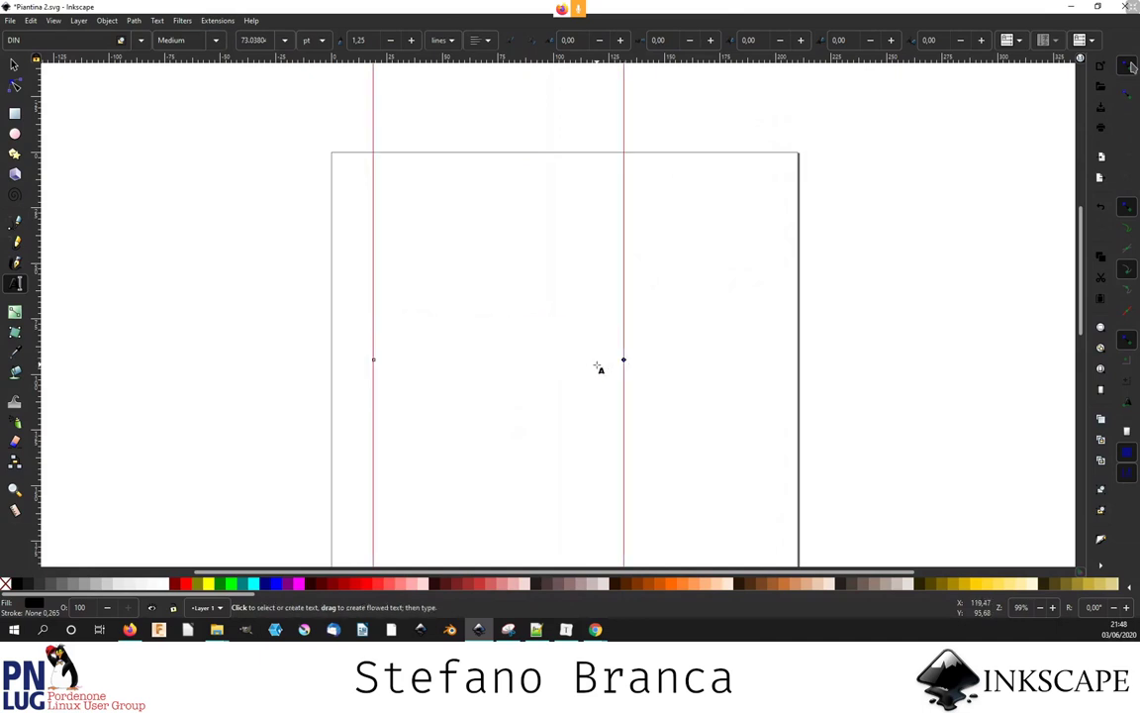
{"action": "scroll", "coordinate": [599, 367], "scroll_direction": "down", "scroll_amount": 2}
{"action": "scroll", "coordinate": [599, 367], "scroll_direction": "up", "scroll_amount": 1}
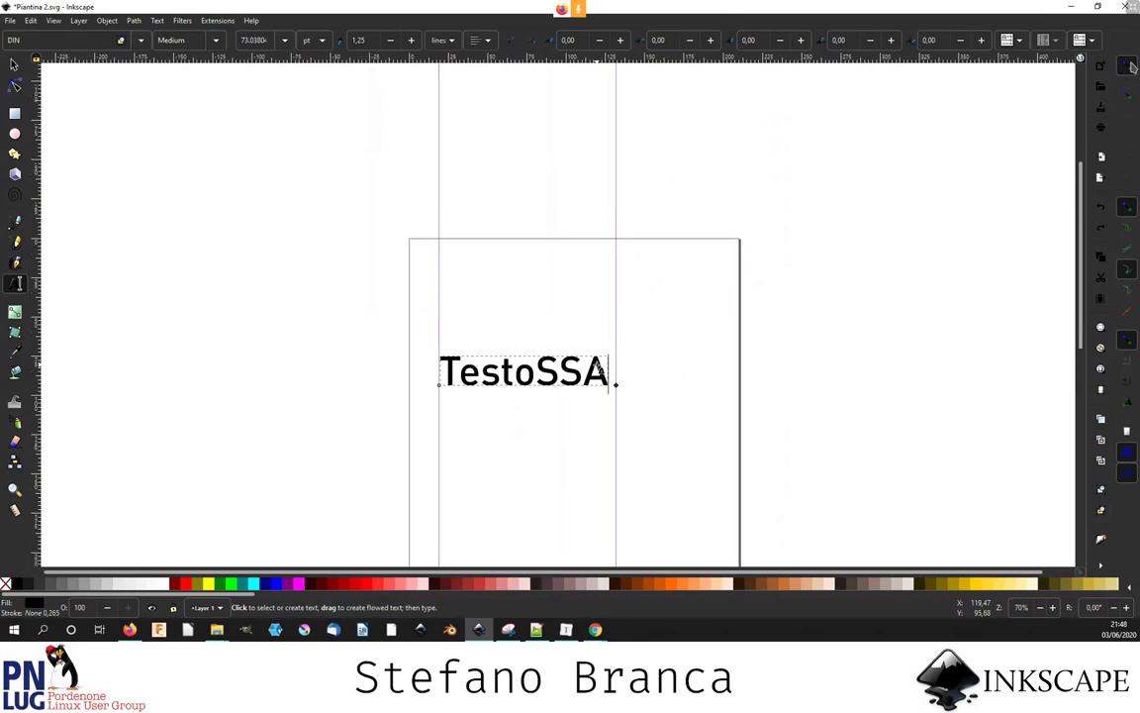
{"action": "left_click", "coordinate": [440, 41]}
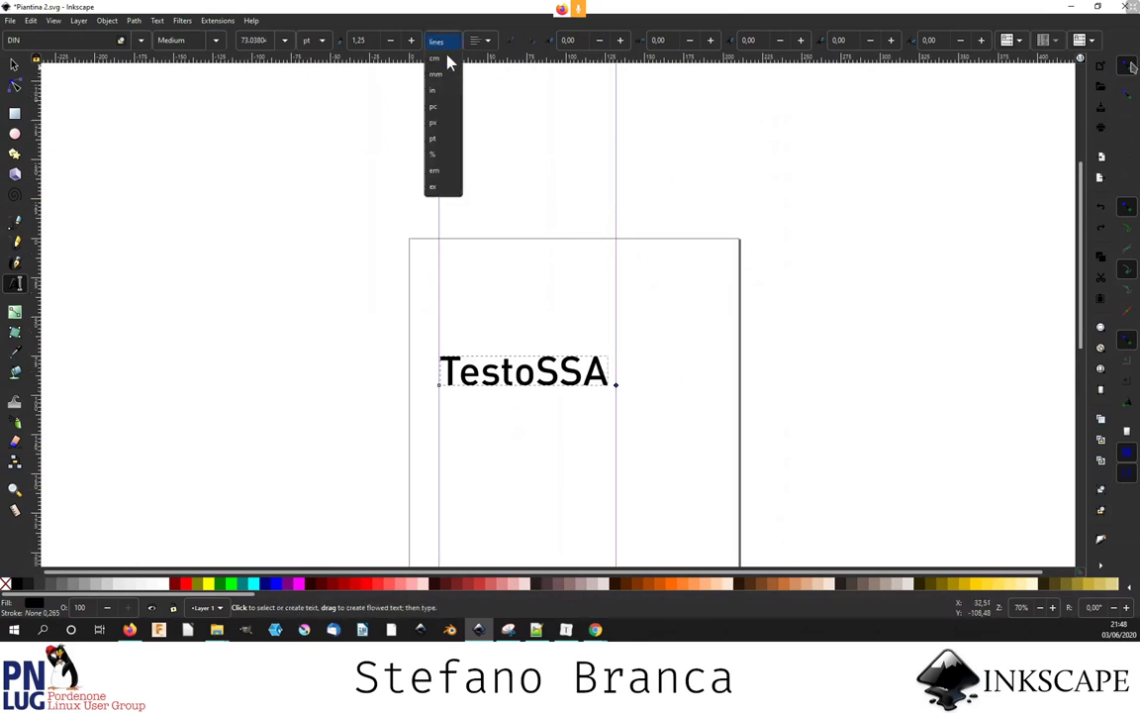
{"action": "left_click", "coordinate": [440, 40]}
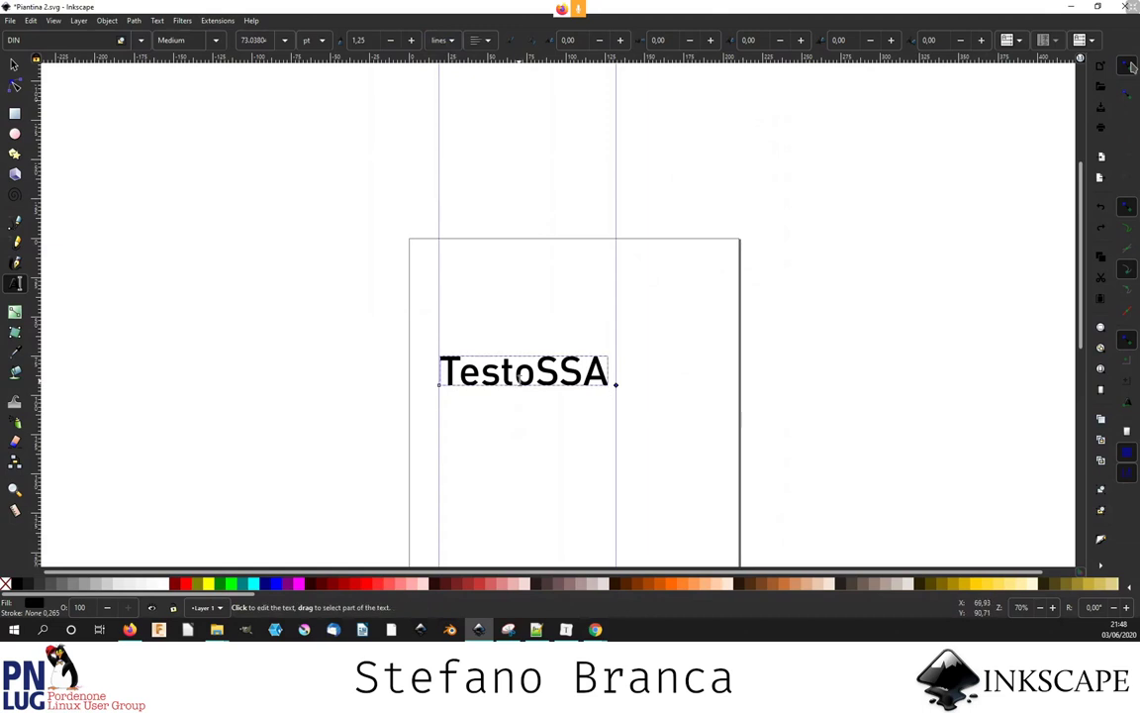
- Erase all of the TestoSSA text, undo and redo the deletion, leaving an empty text
{"action": "left_click", "coordinate": [536, 379]}
{"action": "key", "text": "ctrl+a"}
{"action": "key", "text": "BackSpace"}
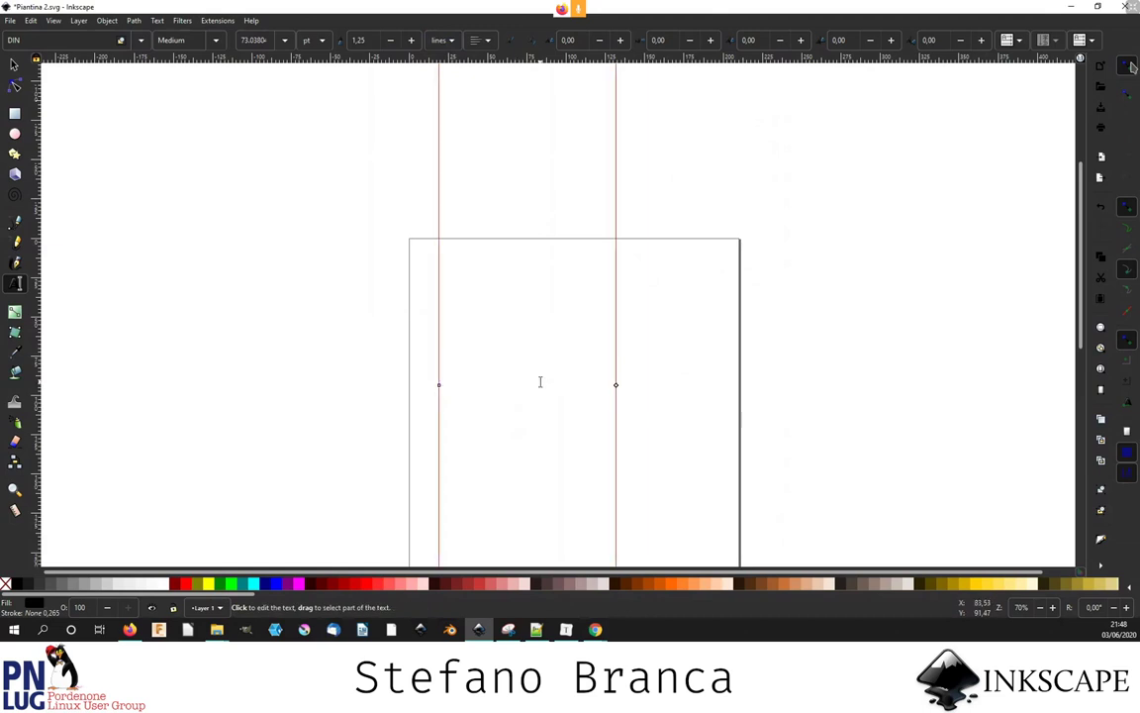
{"action": "left_click", "coordinate": [559, 381]}
{"action": "key", "text": "ctrl+z"}
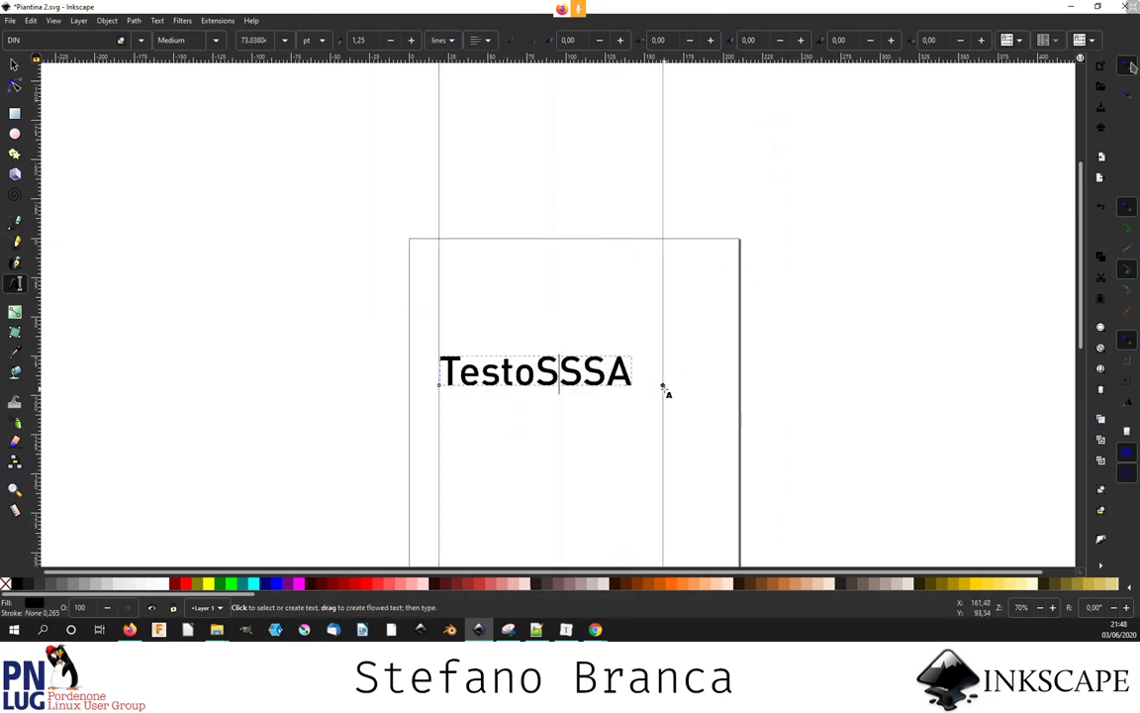
{"action": "key", "text": "ctrl+shift+z"}
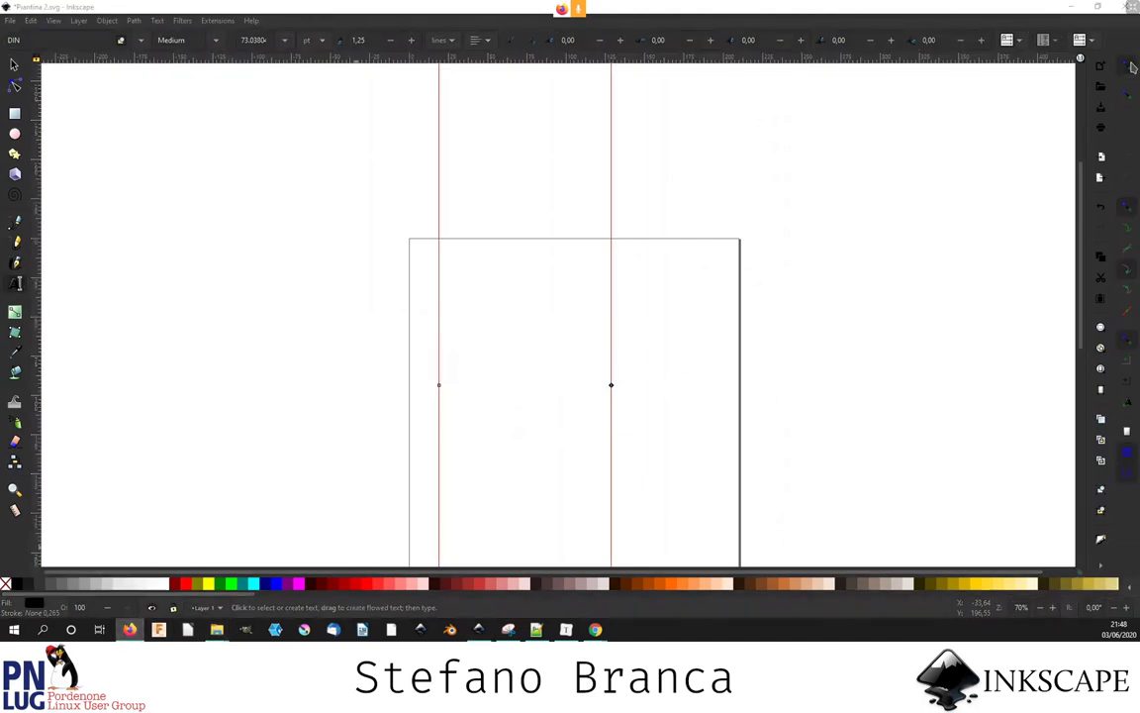
{"action": "key", "text": "alt+Tab"}
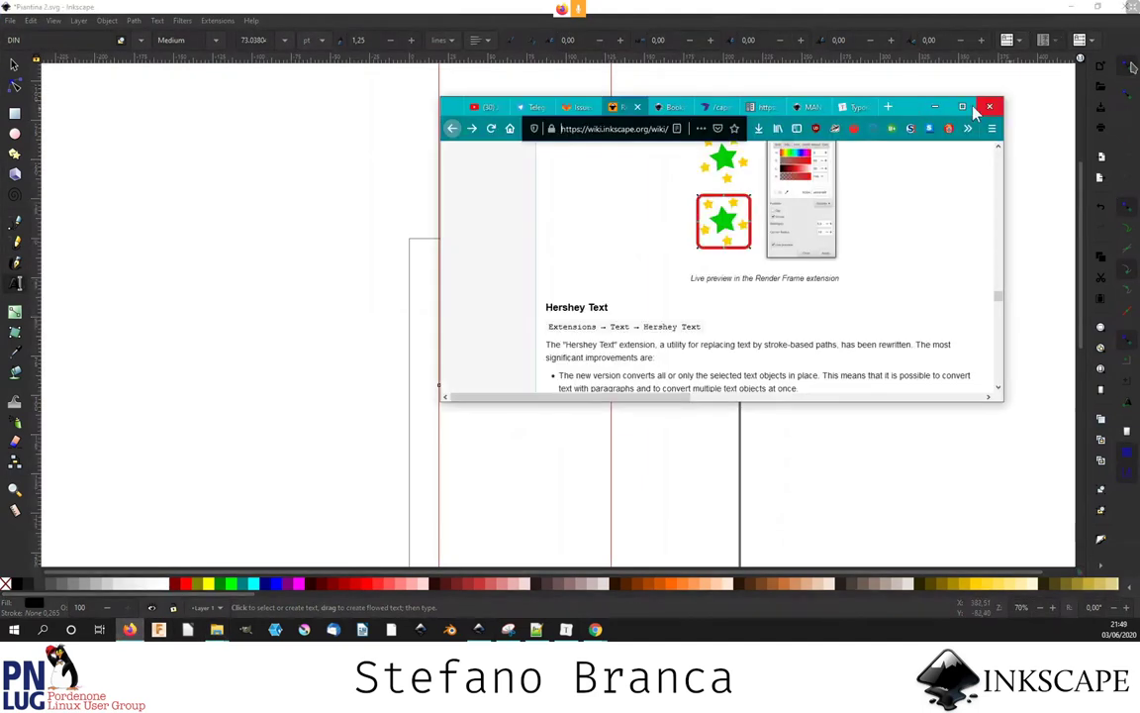
- Maximize Firefox and search the release notes for 'tEXT' to reach the text tool section
{"action": "left_click", "coordinate": [962, 106]}
{"action": "scroll", "coordinate": [701, 322], "scroll_direction": "down", "scroll_amount": 3, "text": "ctrl"}
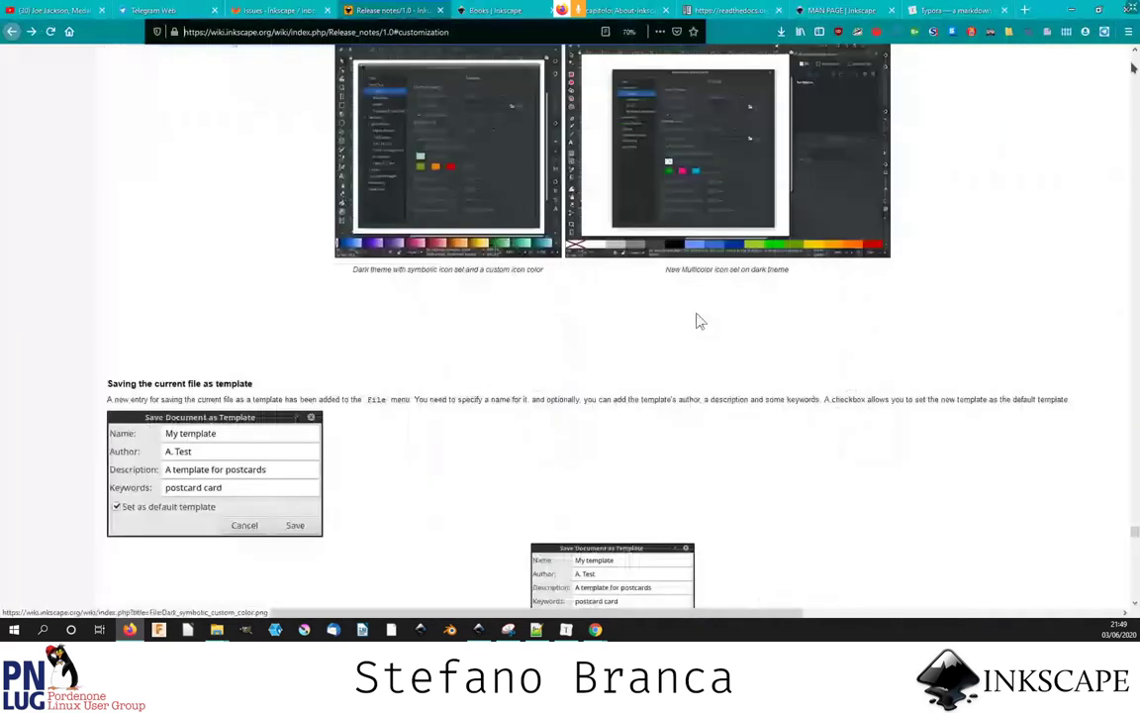
{"action": "scroll", "coordinate": [696, 322], "scroll_direction": "down", "scroll_amount": 10}
{"action": "key", "text": "ctrl+f"}
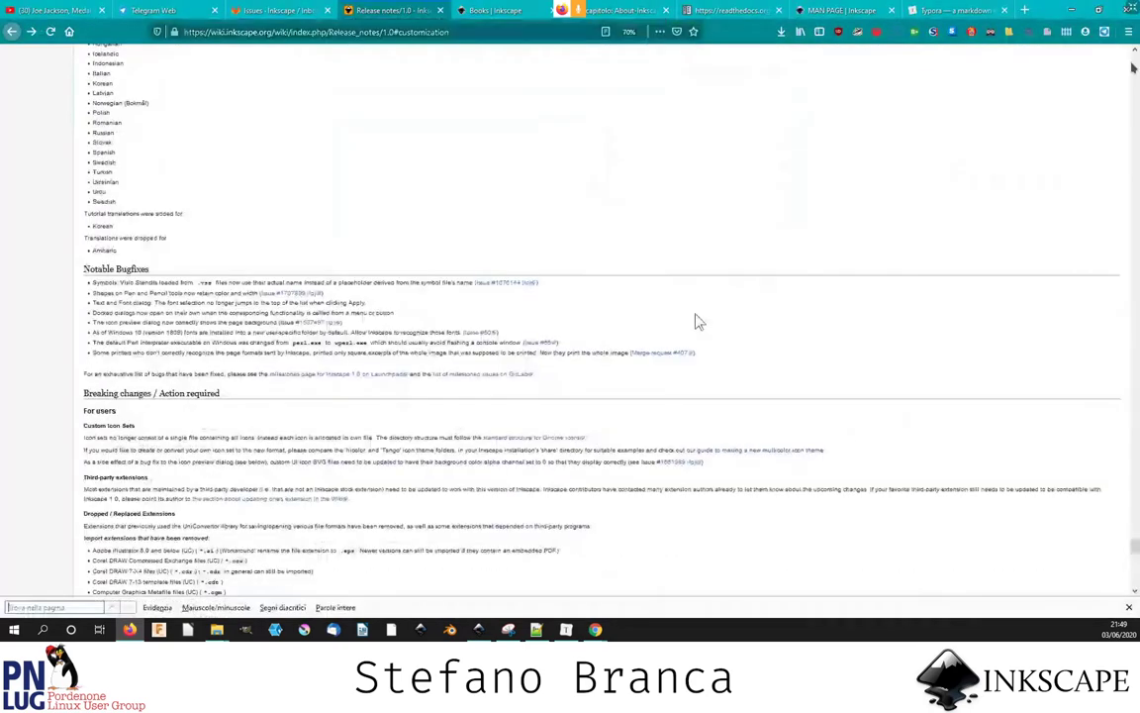
{"action": "type", "text": "tEXT"}
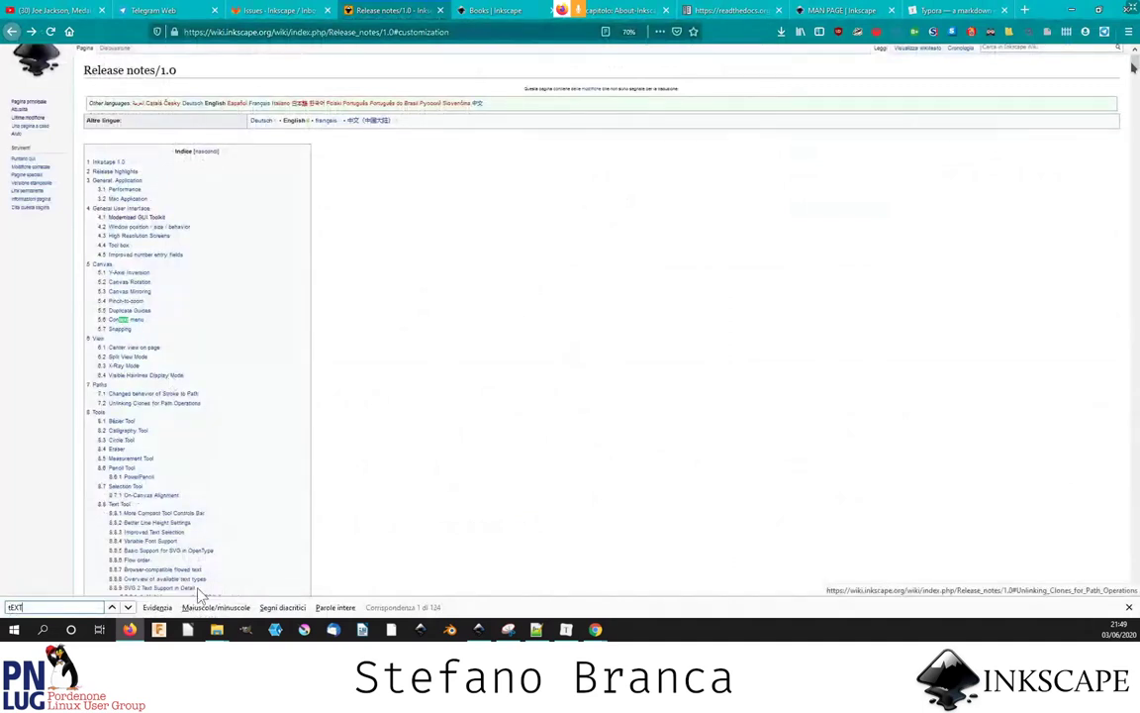
{"action": "left_click", "coordinate": [127, 607]}
{"action": "left_click", "coordinate": [128, 607]}
{"action": "left_click", "coordinate": [128, 607]}
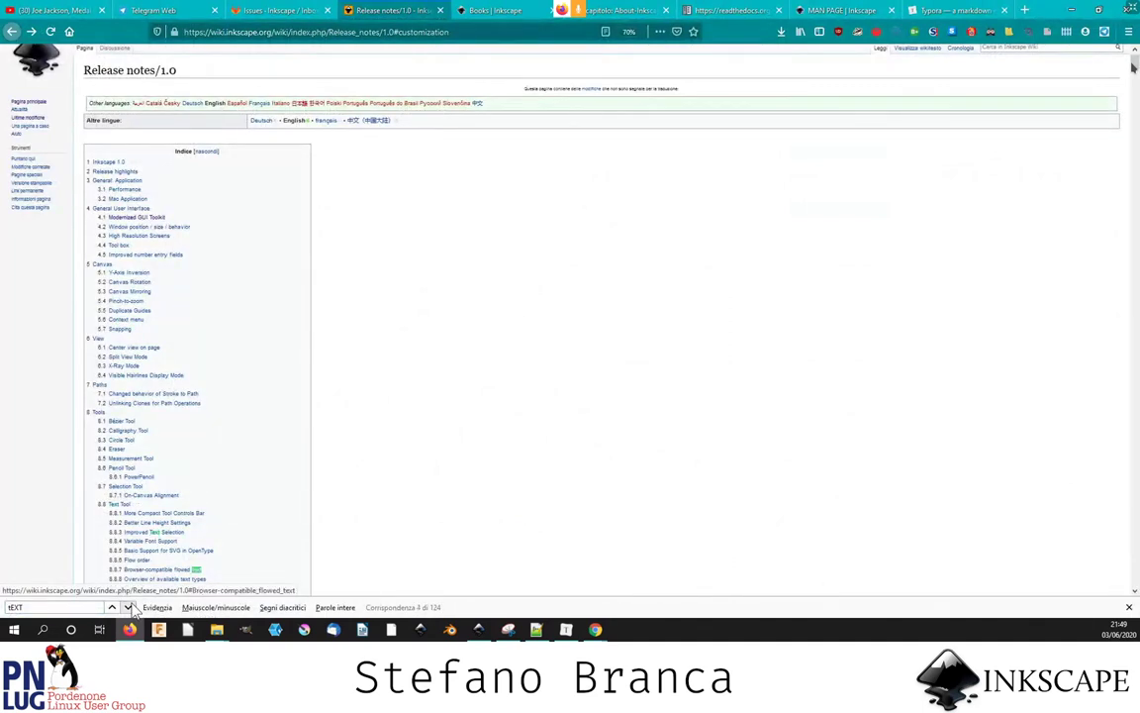
{"action": "left_click", "coordinate": [153, 532]}
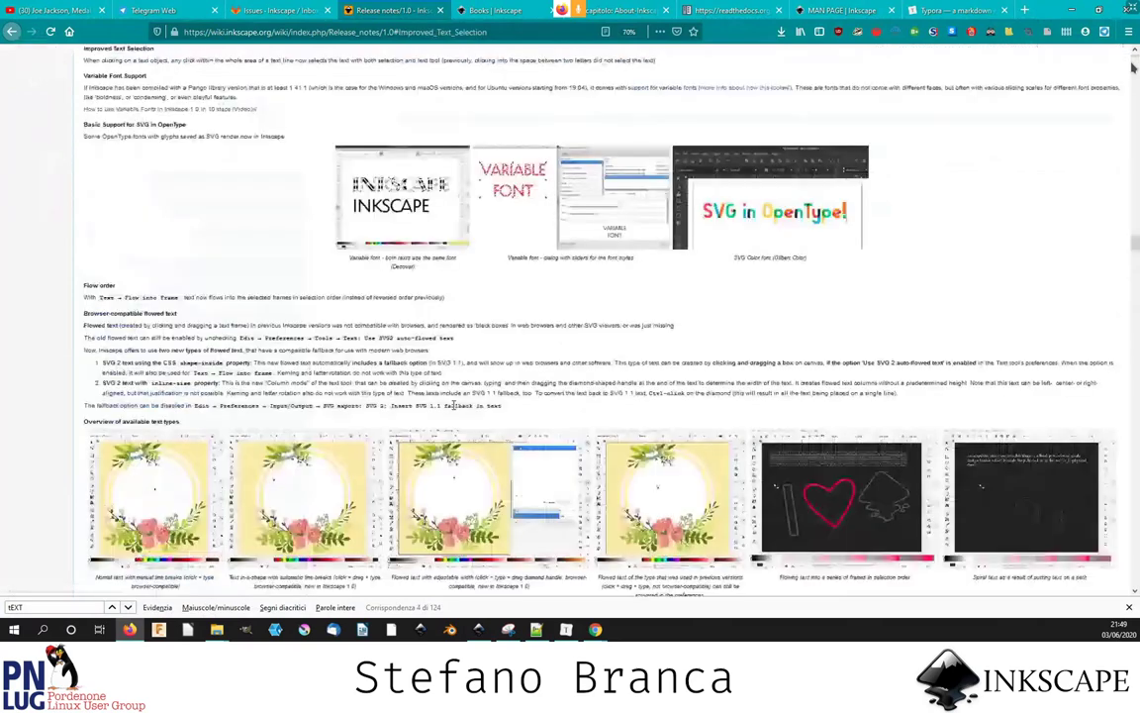
- View the line-height animation image, go back to the release notes, and return to Inkscape
{"action": "scroll", "coordinate": [454, 404], "scroll_direction": "up", "scroll_amount": 5}
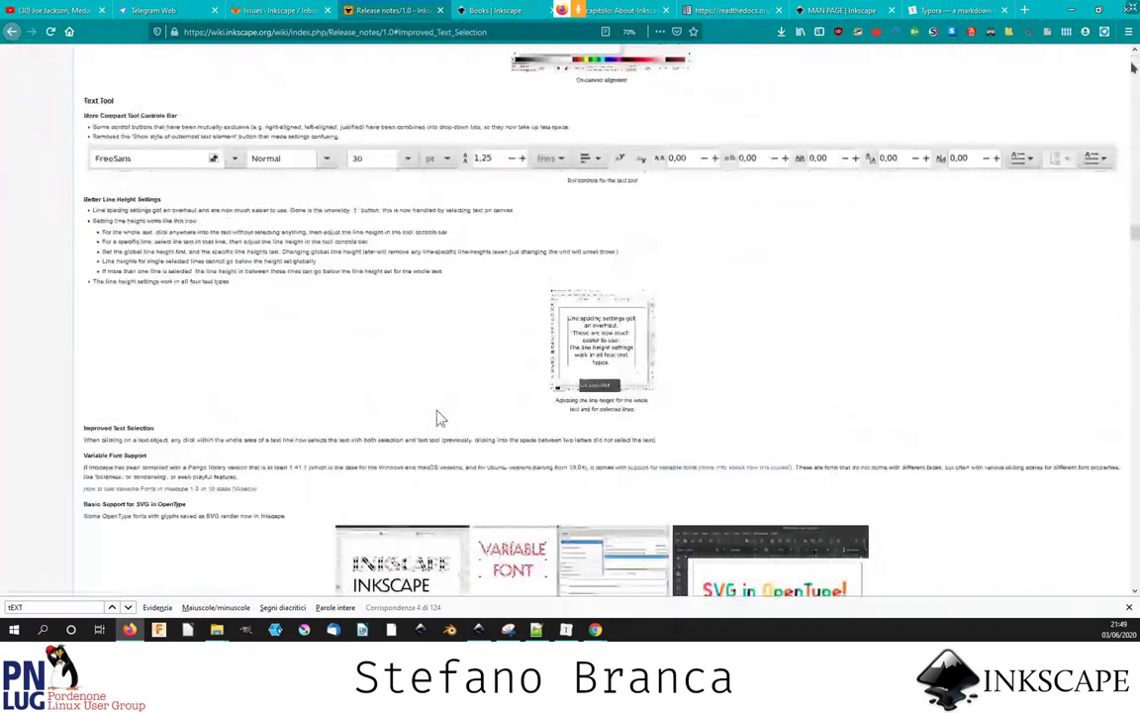
{"action": "key", "text": "ctrl+plus"}
{"action": "left_click", "coordinate": [597, 406]}
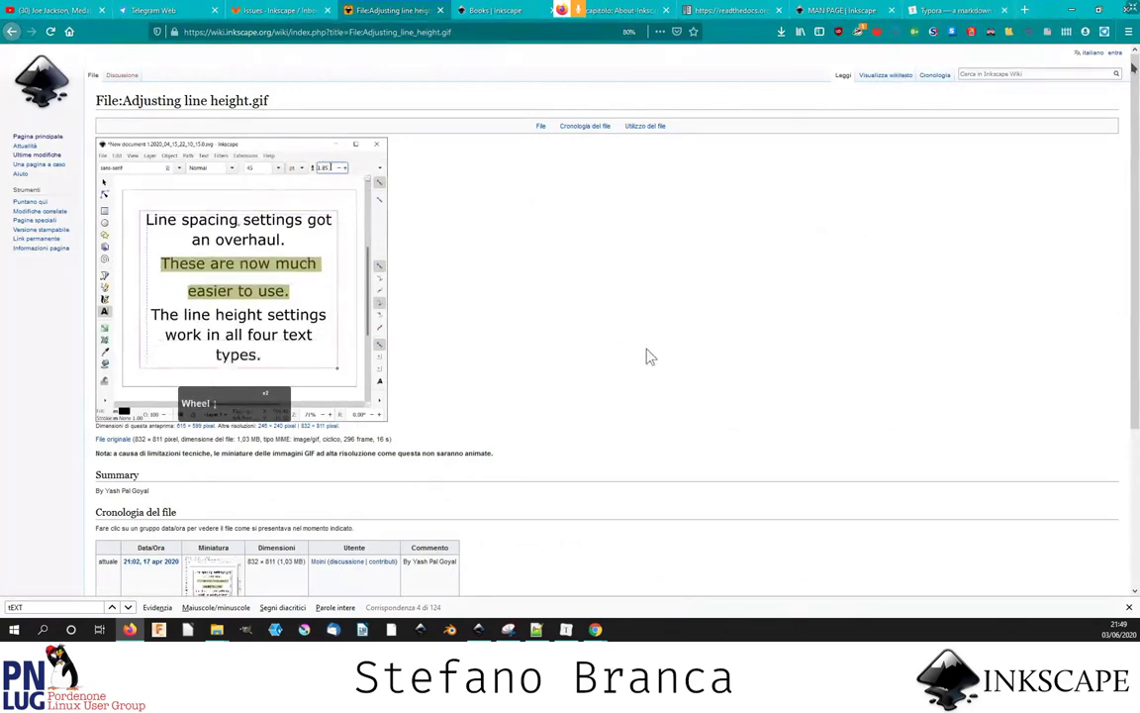
{"action": "key", "text": "alt+Left"}
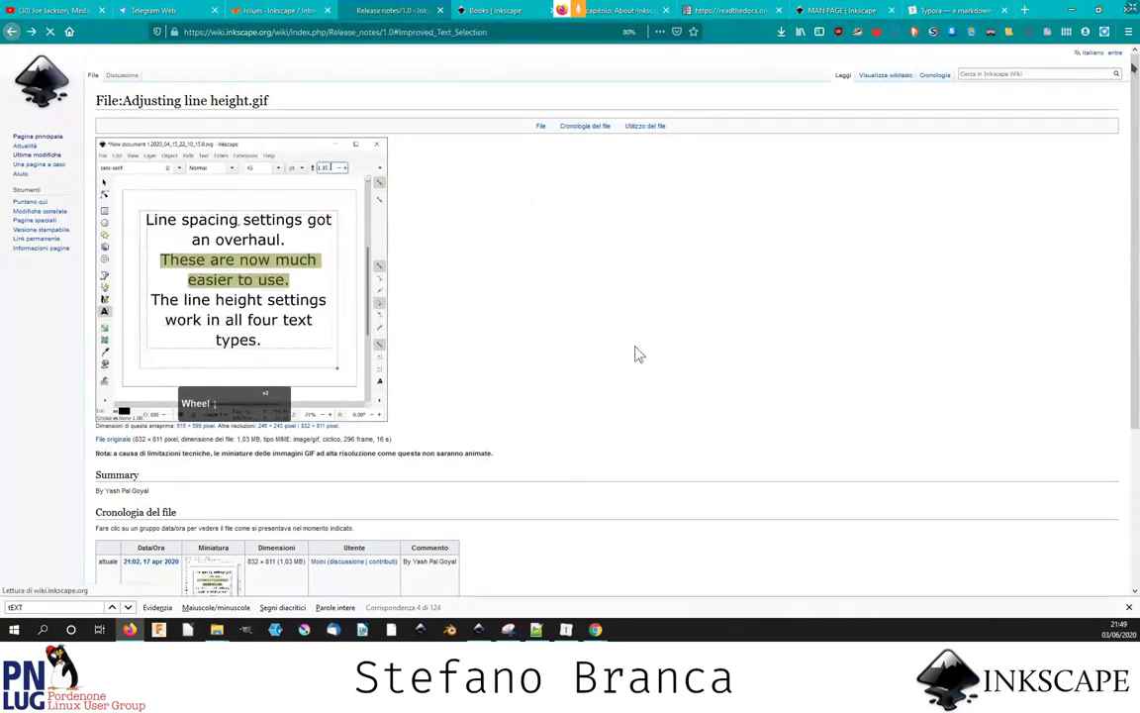
{"action": "scroll", "coordinate": [638, 354], "scroll_direction": "up", "scroll_amount": 5}
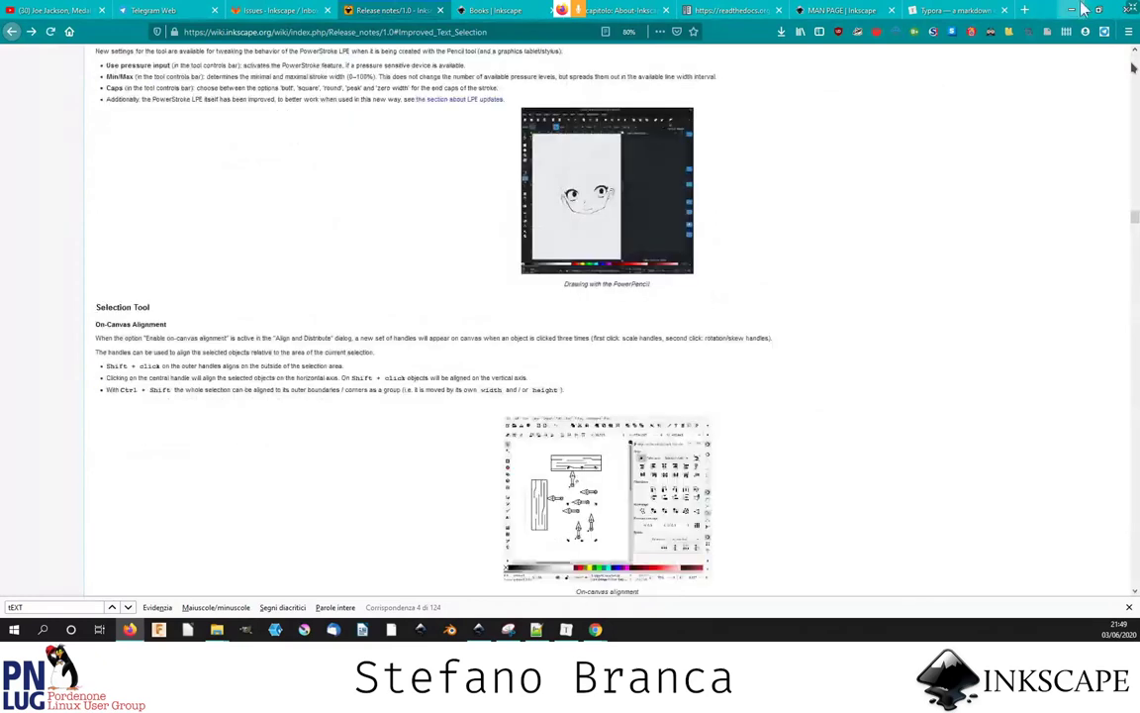
{"action": "key", "text": "alt+Tab"}
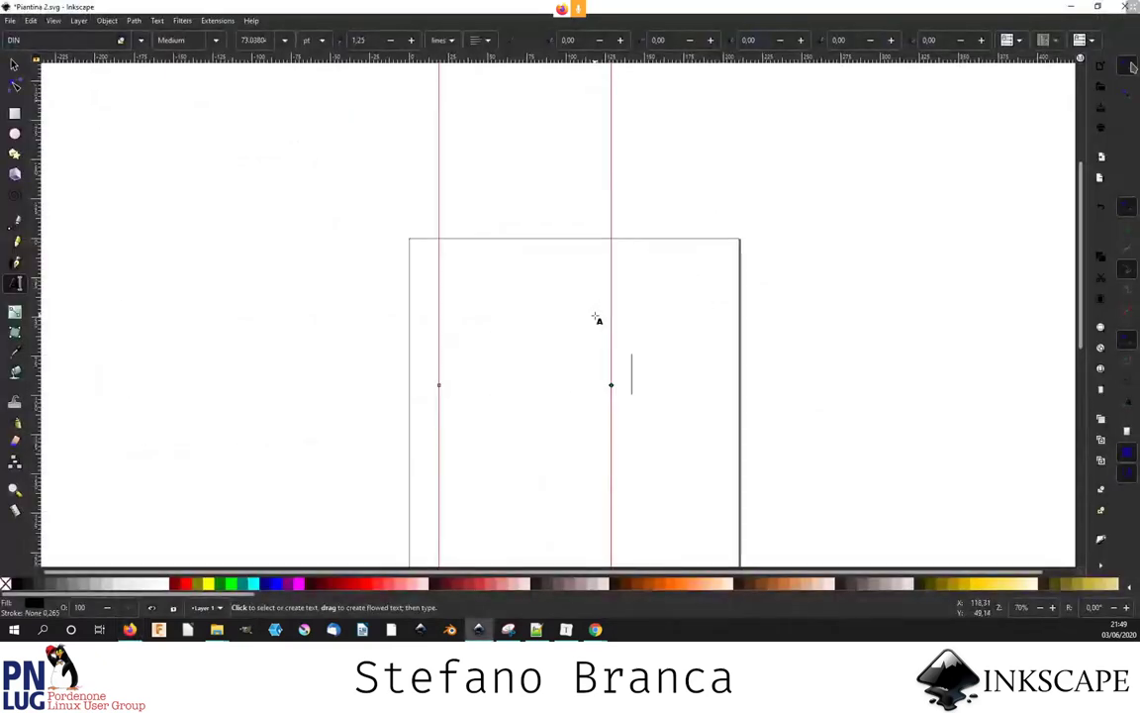
- Draw a blue rectangle and a flowed text frame reading 'Testo' left of the page
{"action": "left_click", "coordinate": [15, 113]}
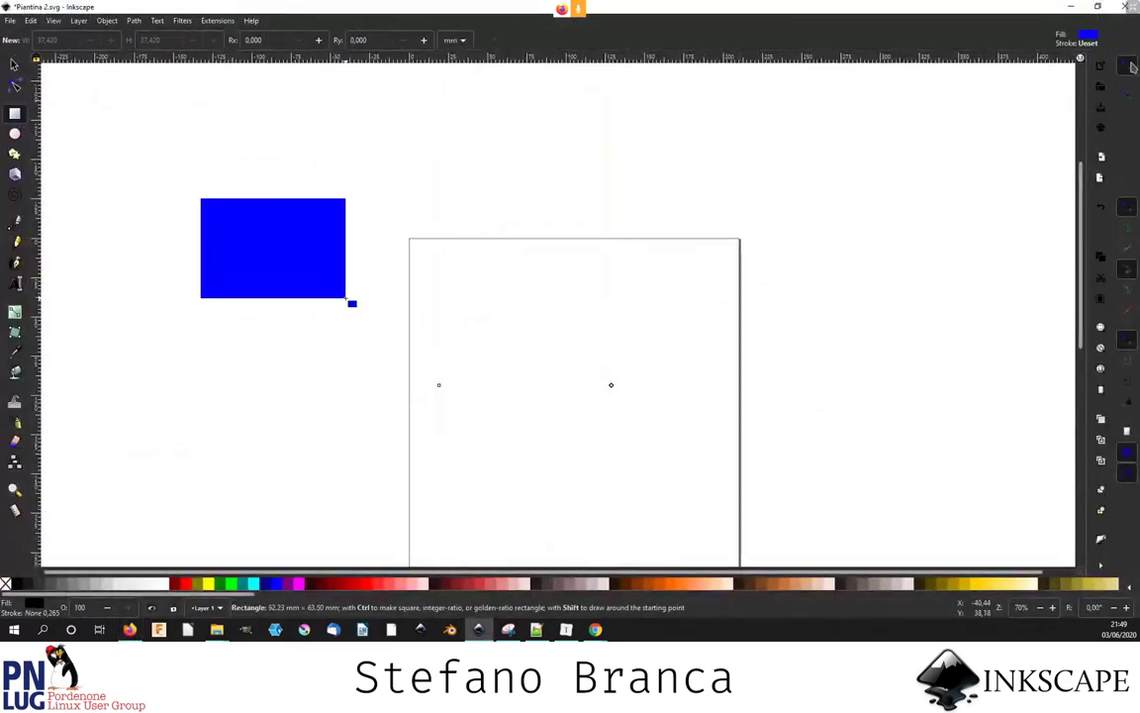
{"action": "left_click_drag", "start_coordinate": [199, 199], "coordinate": [342, 297]}
{"action": "left_click", "coordinate": [15, 283]}
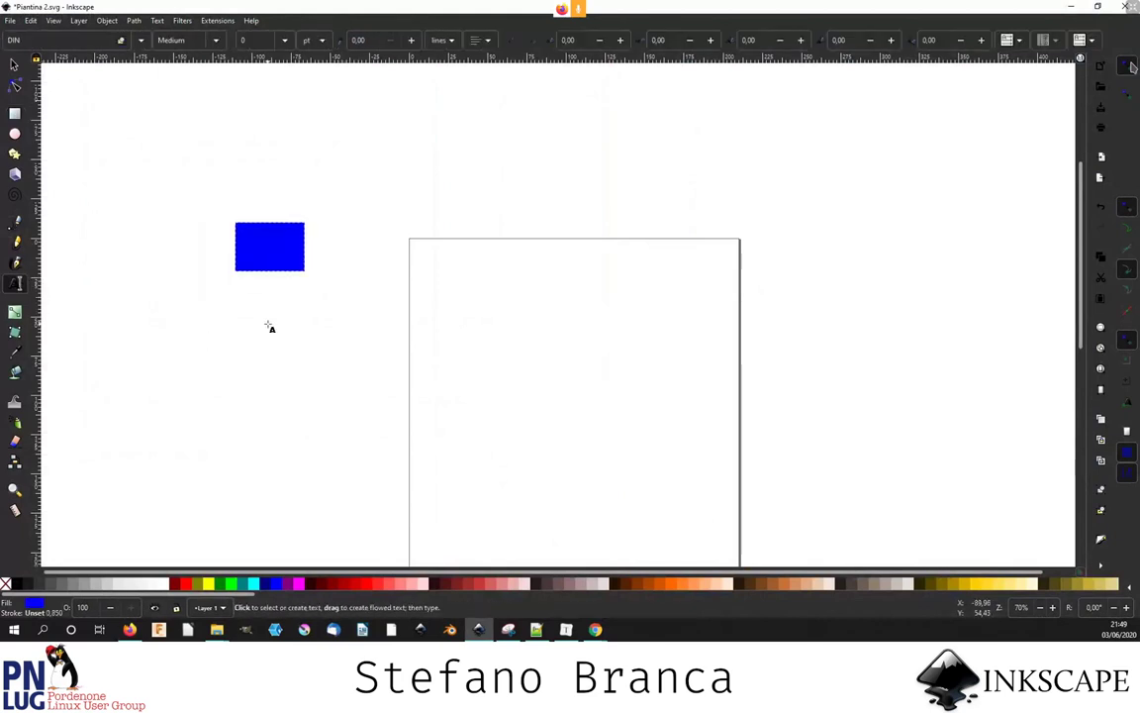
{"action": "left_click_drag", "start_coordinate": [268, 323], "coordinate": [427, 437]}
{"action": "type", "text": "t"}
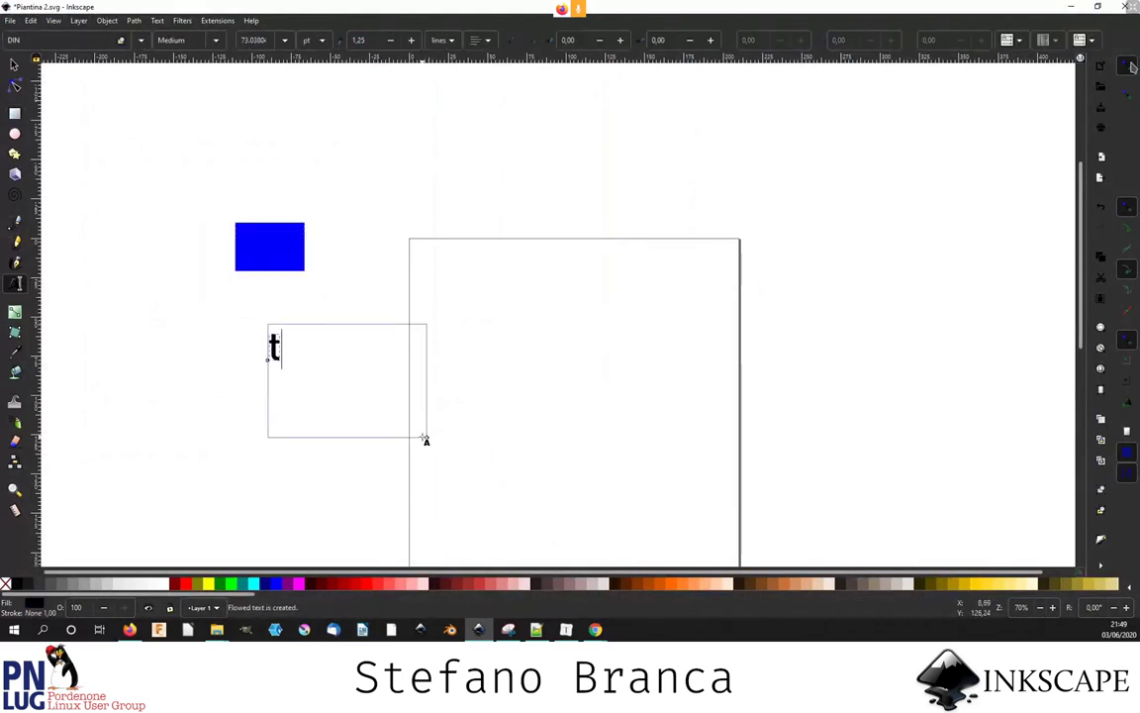
{"action": "type", "text": "ESTE"}
{"action": "key", "text": "ctrl+a"}
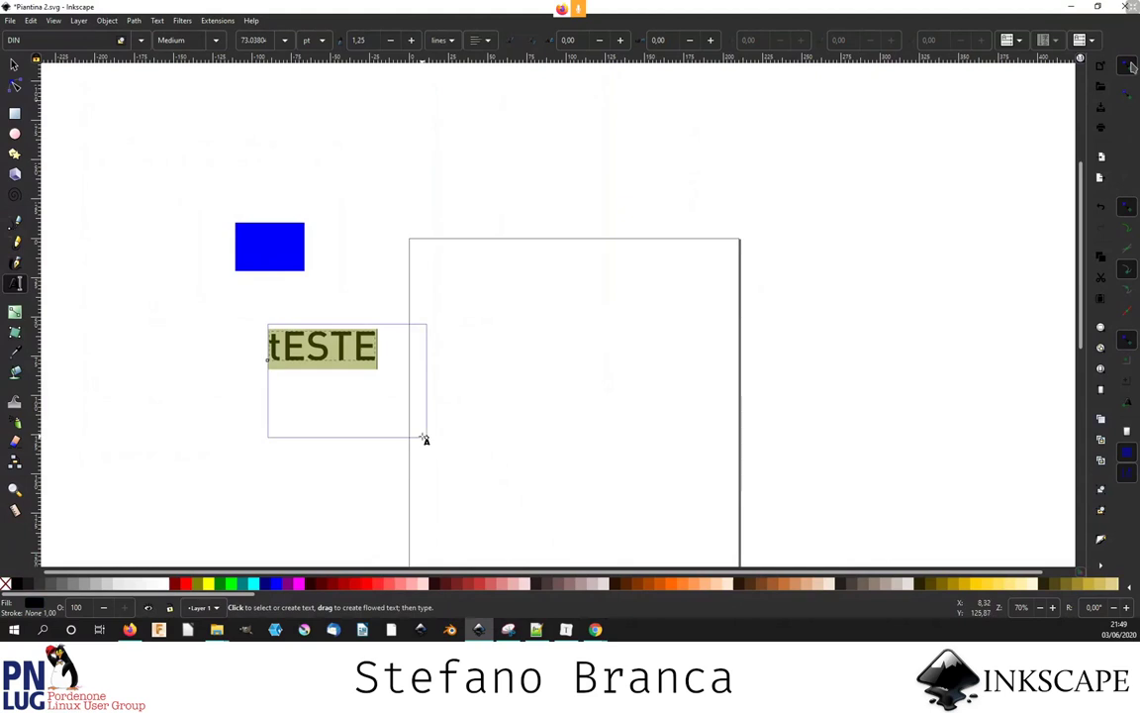
{"action": "type", "text": "Testo"}
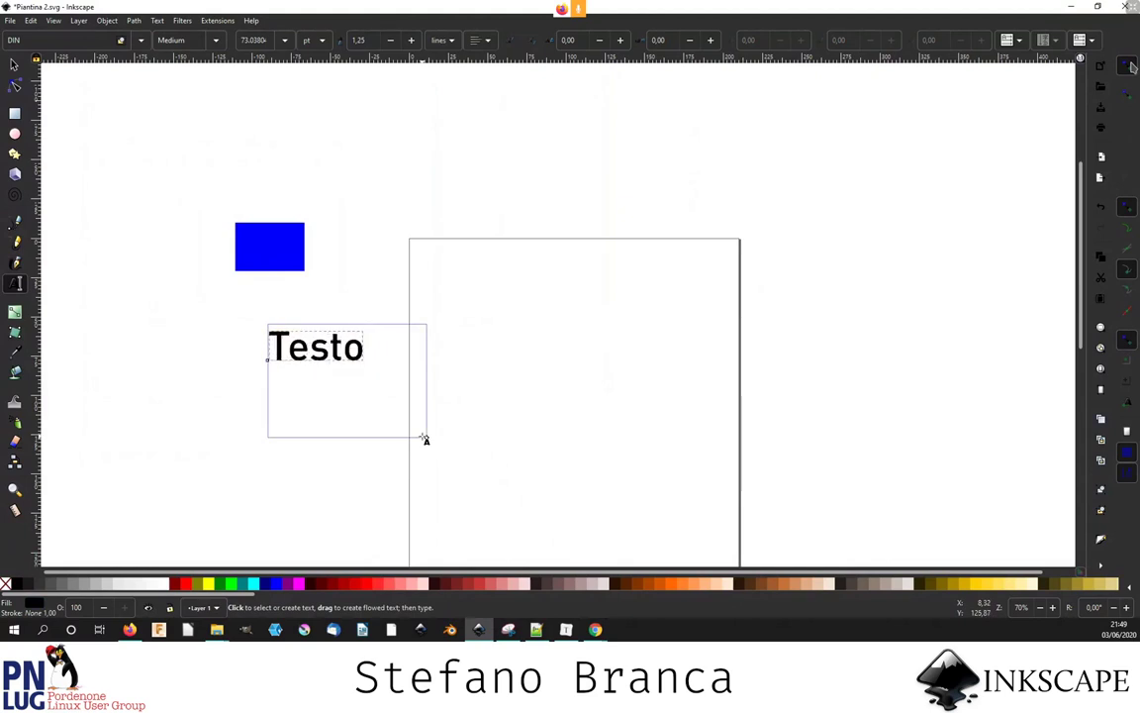
{"action": "mouse_move", "coordinate": [427, 437]}
{"action": "left_mouse_down"}
{"action": "mouse_move", "coordinate": [368, 434]}
{"action": "mouse_move", "coordinate": [424, 440]}
{"action": "left_mouse_up"}
- Add a separate regular text reading 'Testo' inside the page
{"action": "left_click", "coordinate": [503, 340]}
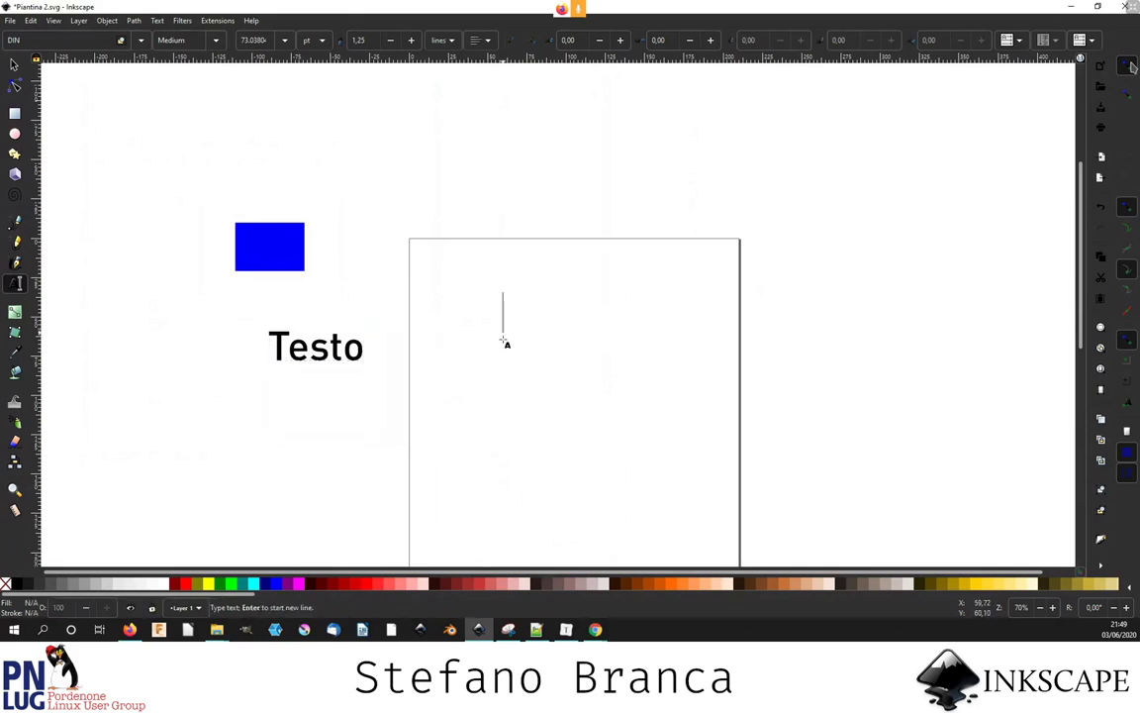
{"action": "type", "text": "ter"}
{"action": "key", "text": "BackSpace"}
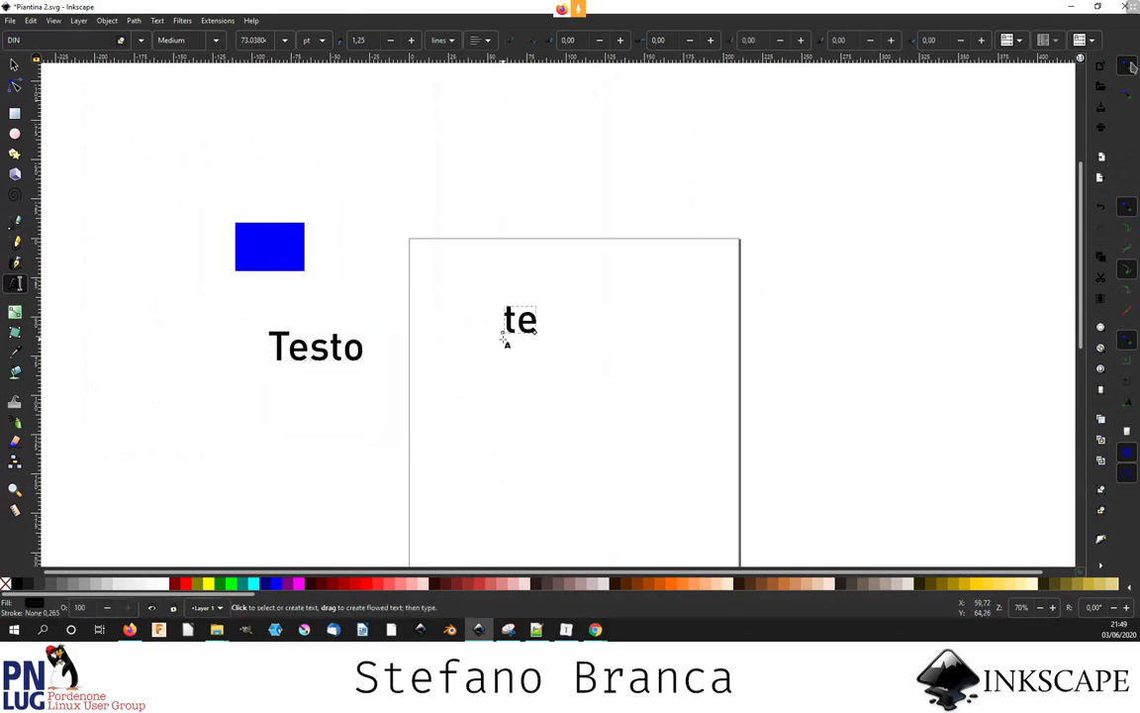
{"action": "key", "text": "BackSpace"}
{"action": "key", "text": "BackSpace"}
{"action": "type", "text": "Tes"}
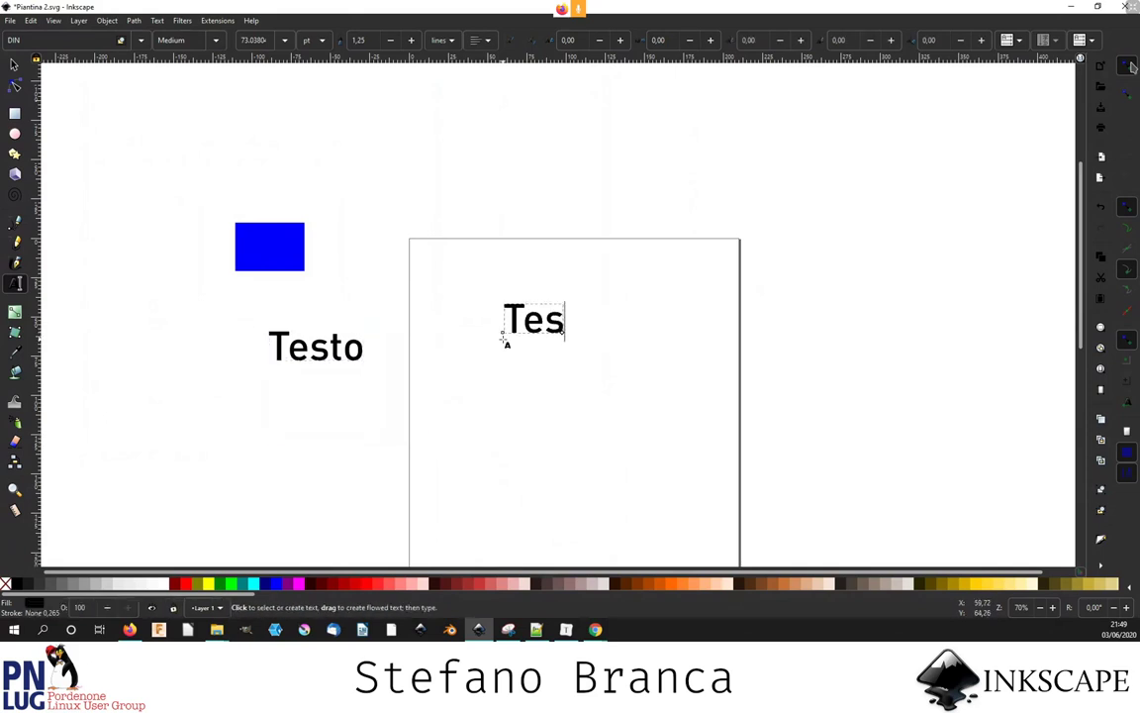
{"action": "type", "text": "o"}
{"action": "key", "text": "BackSpace"}
{"action": "type", "text": "t"}
{"action": "type", "text": "o"}
{"action": "key", "text": "F1"}
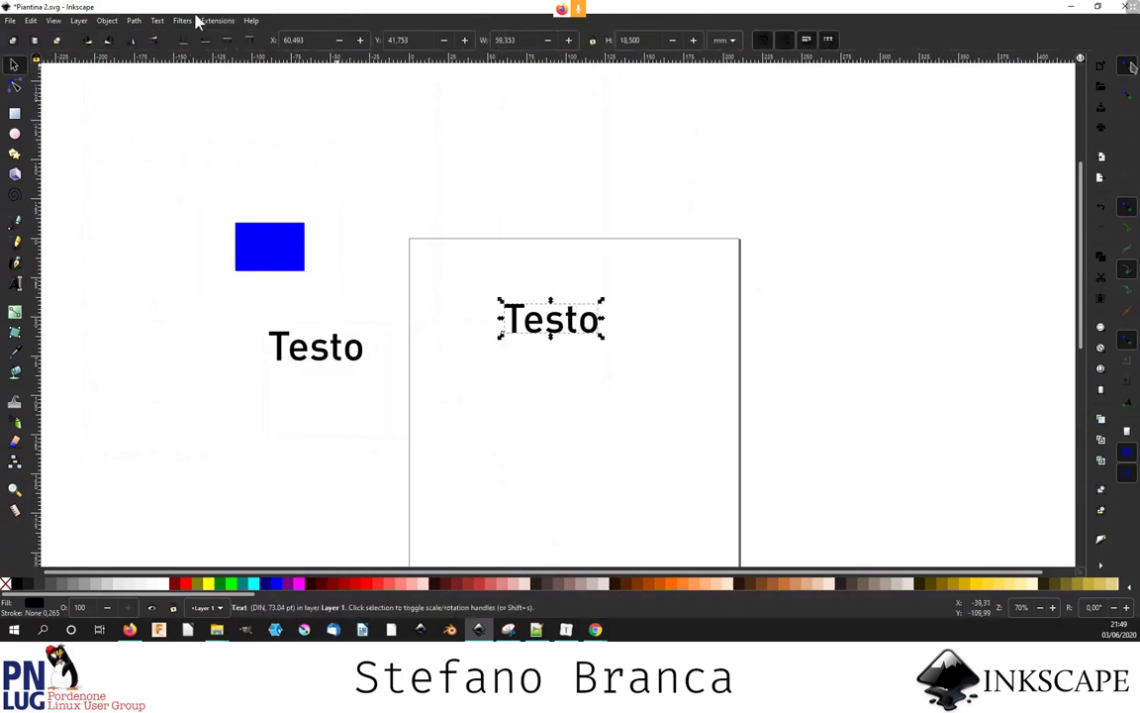
- Apply Text > Convert to Text to the in-page text and add a second line 'sadsa' under 'Testo'
{"action": "left_click", "coordinate": [155, 24]}
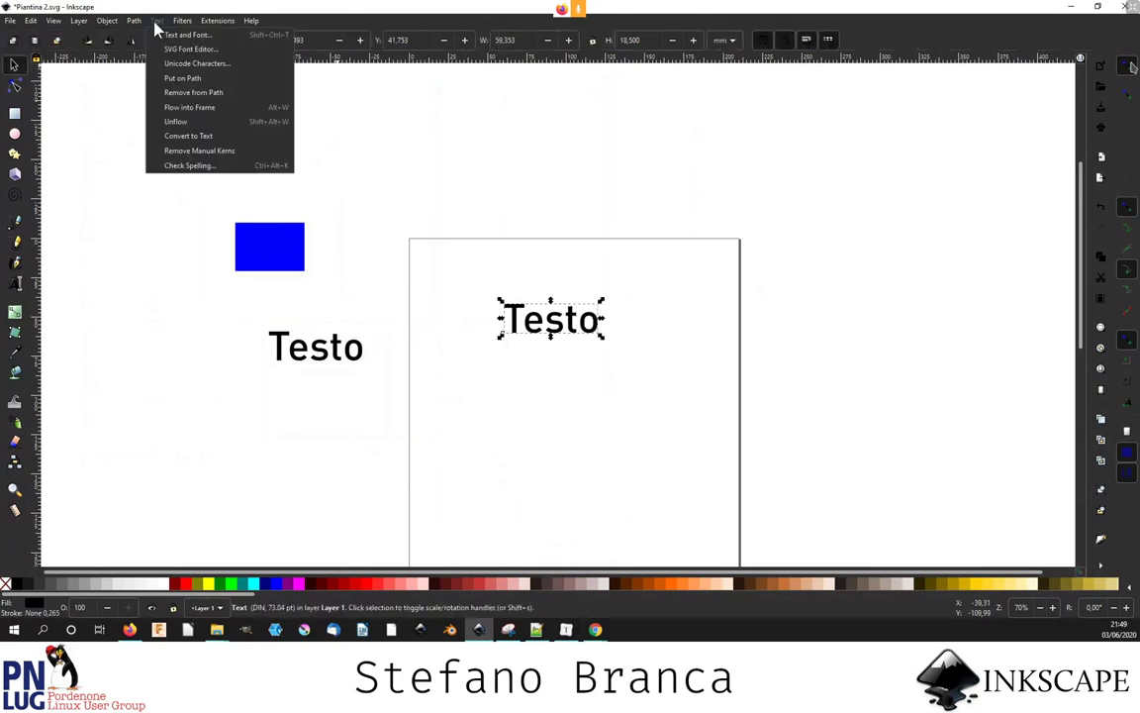
{"action": "left_click", "coordinate": [190, 139]}
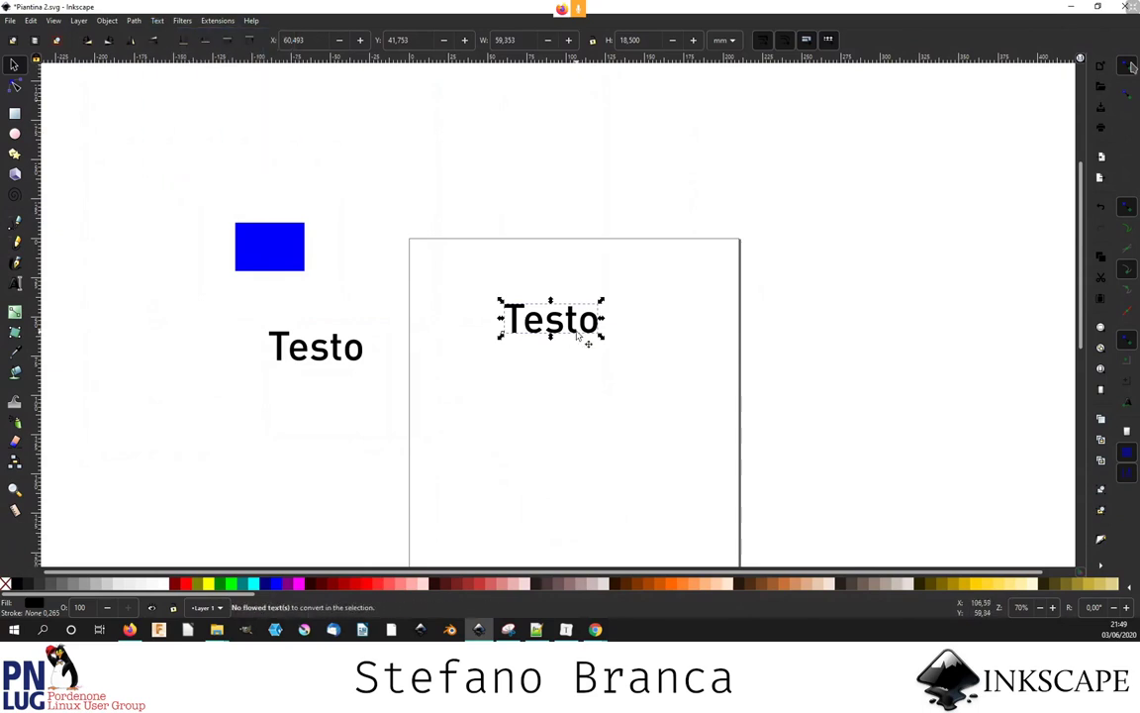
{"action": "key", "text": "F8"}
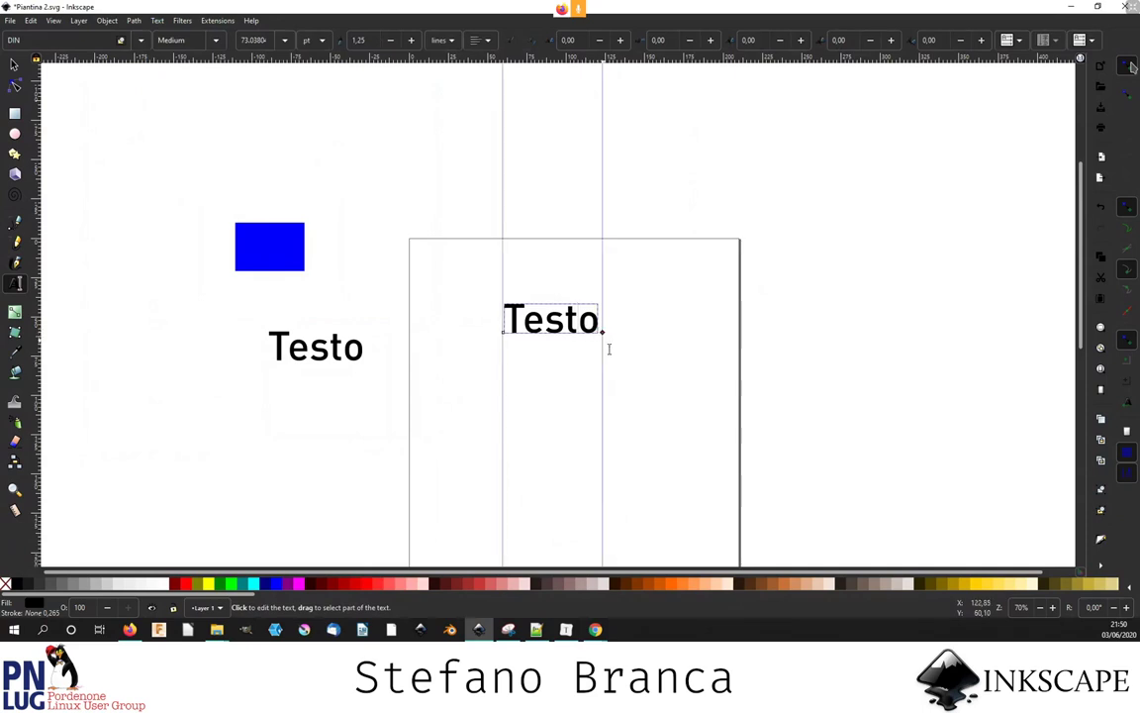
{"action": "left_click", "coordinate": [598, 321]}
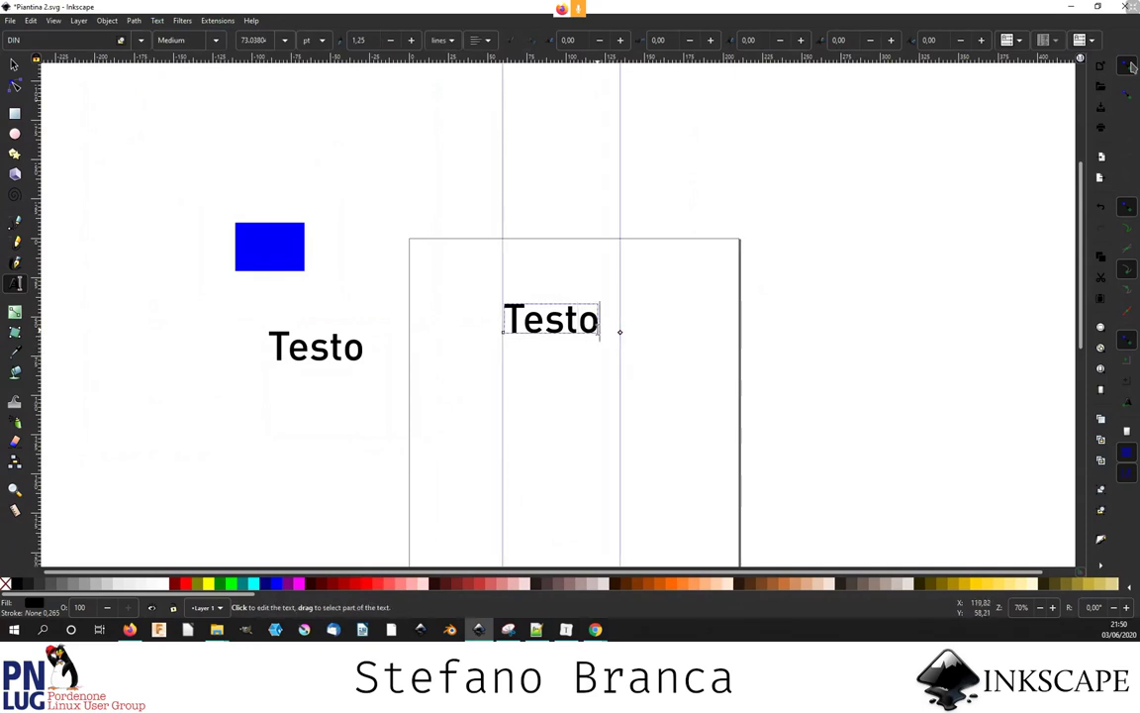
{"action": "key", "text": "Return"}
{"action": "type", "text": "sad"}
{"action": "key", "text": "ctrl+z"}
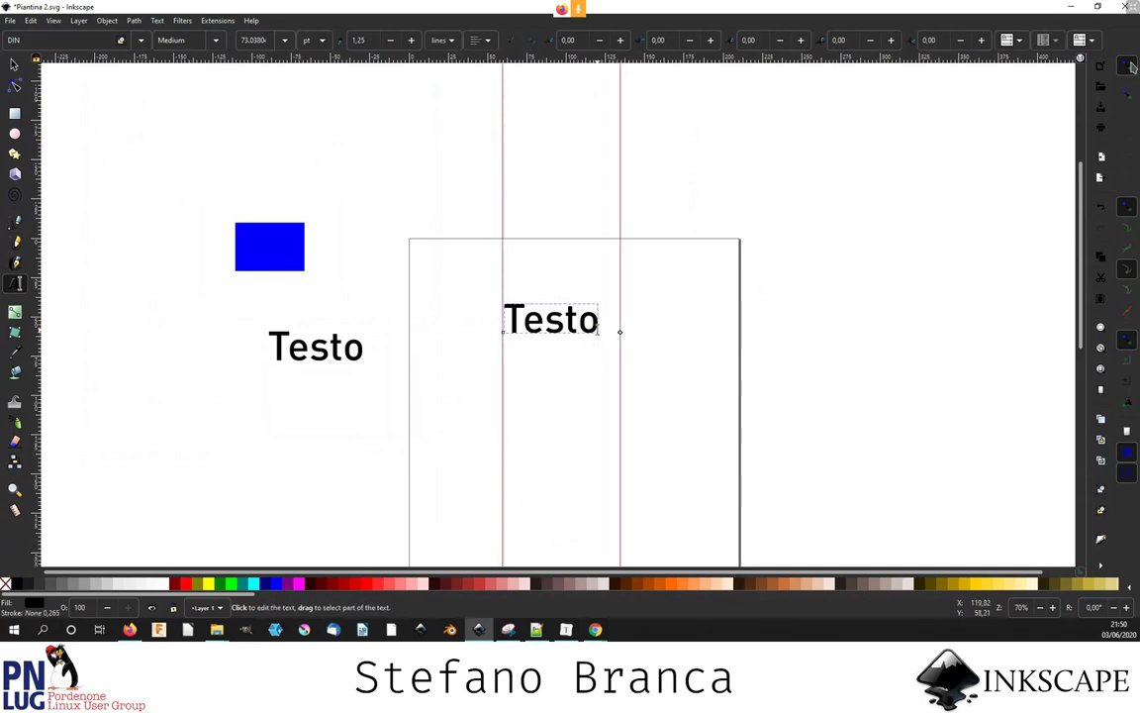
{"action": "key", "text": "ctrl+shift+z"}
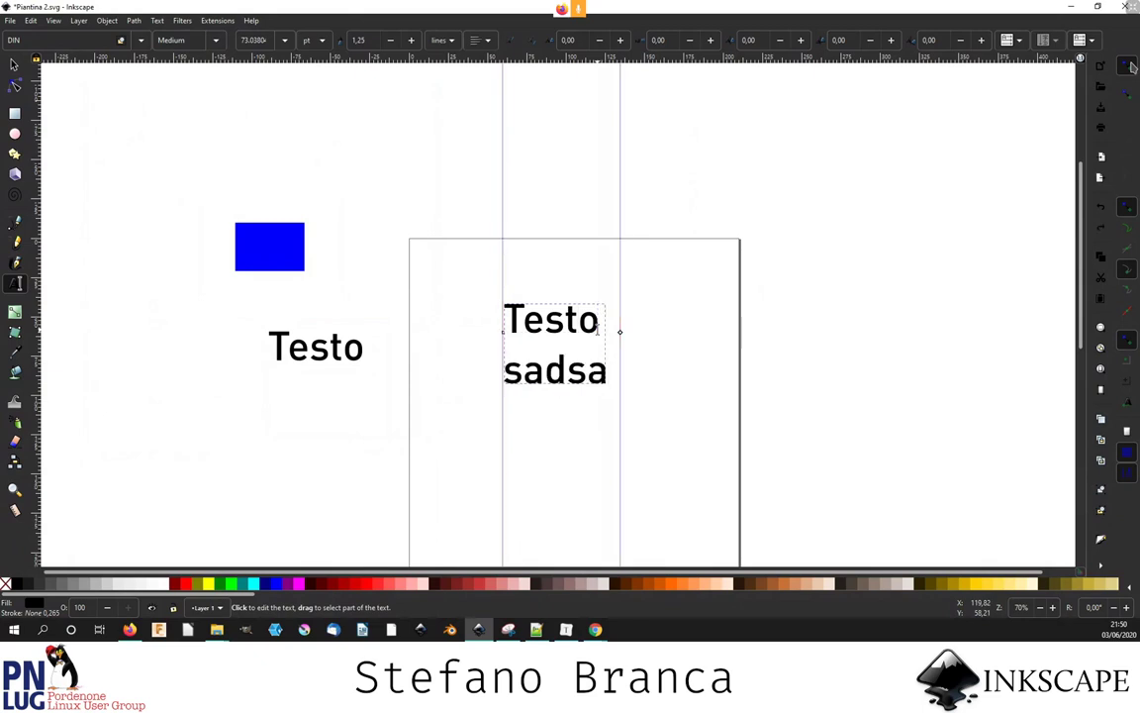
{"action": "left_click", "coordinate": [364, 348]}
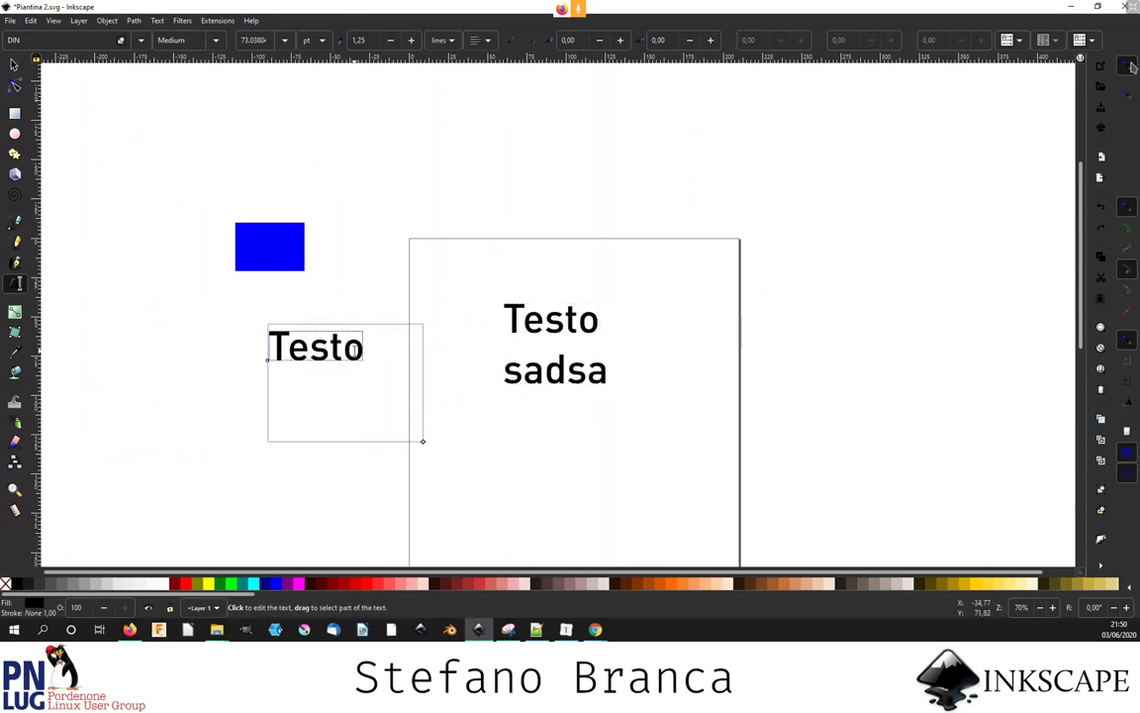
- Shrink the flowed-text frame and drag the Testo sadsa line-length handle to rewrap and restore it
{"action": "left_click", "coordinate": [134, 20]}
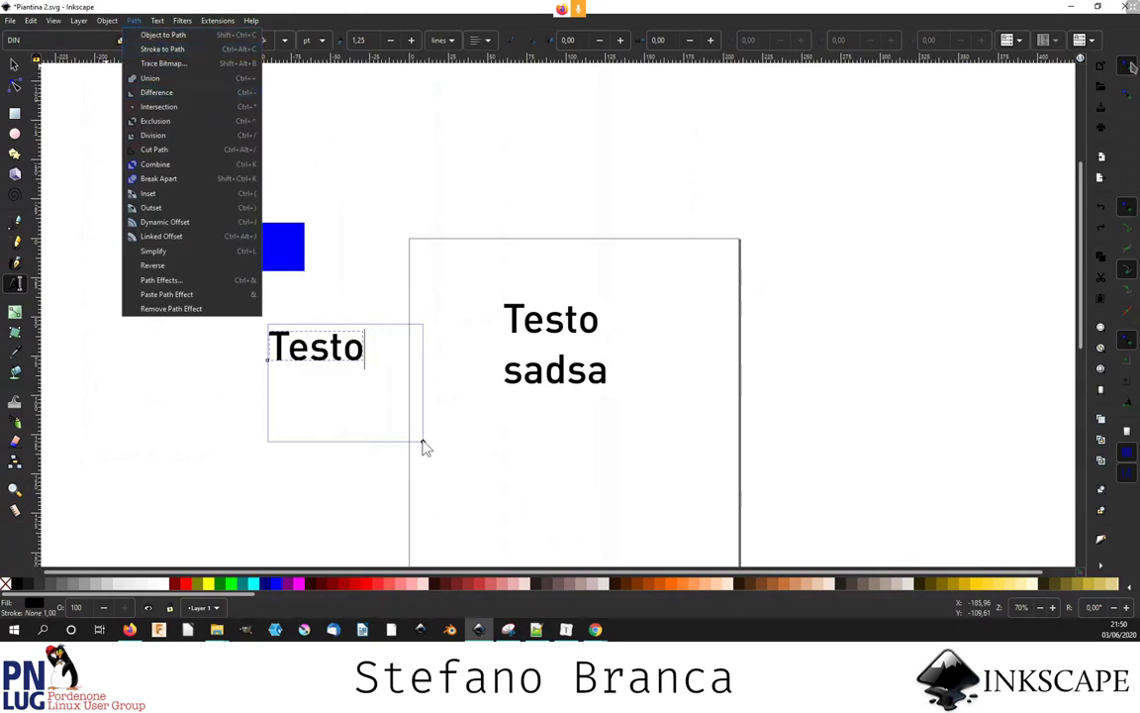
{"action": "left_click", "coordinate": [423, 446]}
{"action": "mouse_move", "coordinate": [423, 443]}
{"action": "left_mouse_down"}
{"action": "mouse_move", "coordinate": [397, 441]}
{"action": "mouse_move", "coordinate": [397, 476]}
{"action": "left_mouse_up"}
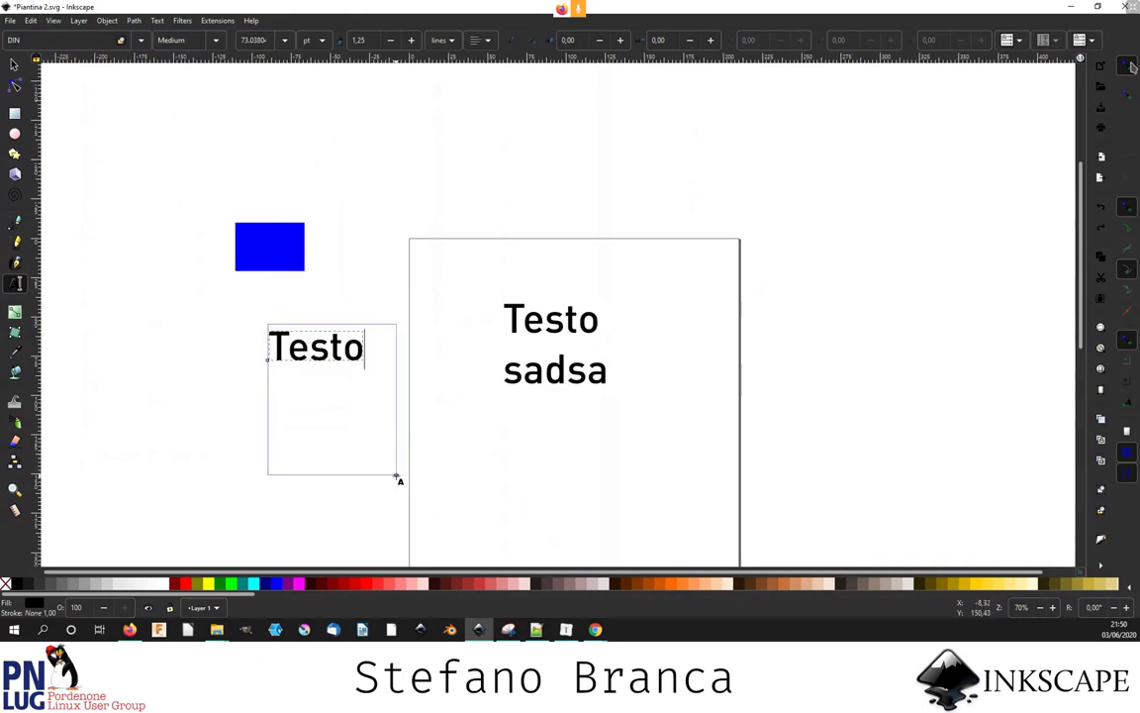
{"action": "scroll", "coordinate": [398, 478], "scroll_direction": "down", "scroll_amount": 3}
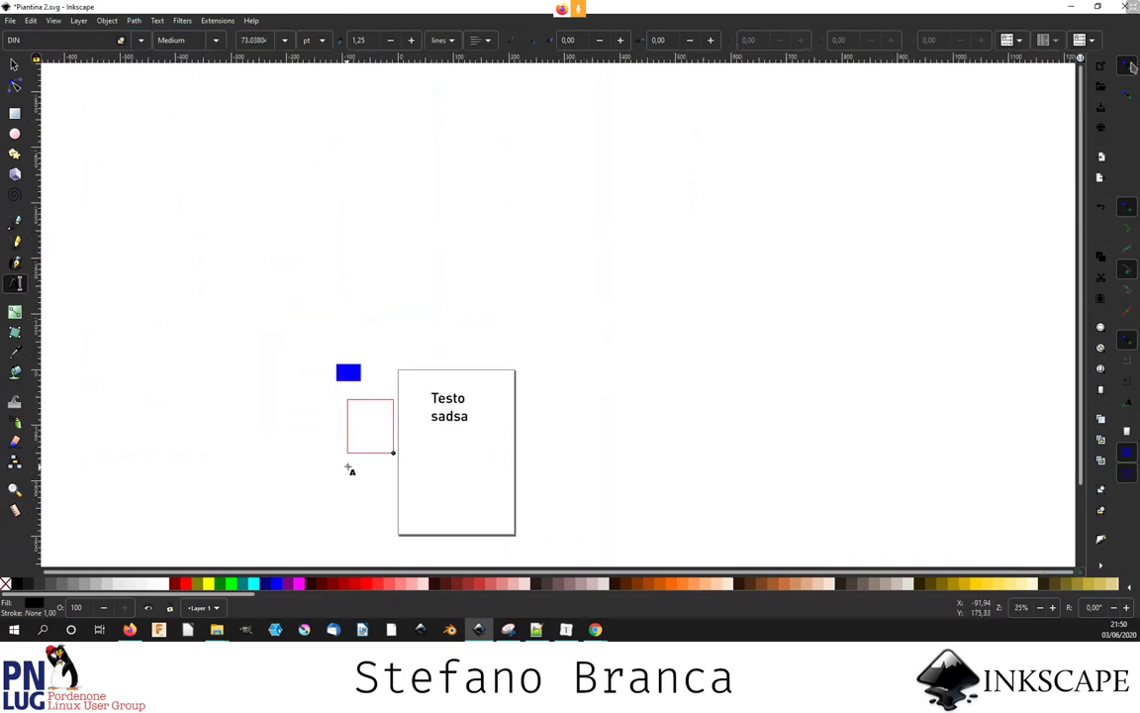
{"action": "key", "text": "F2"}
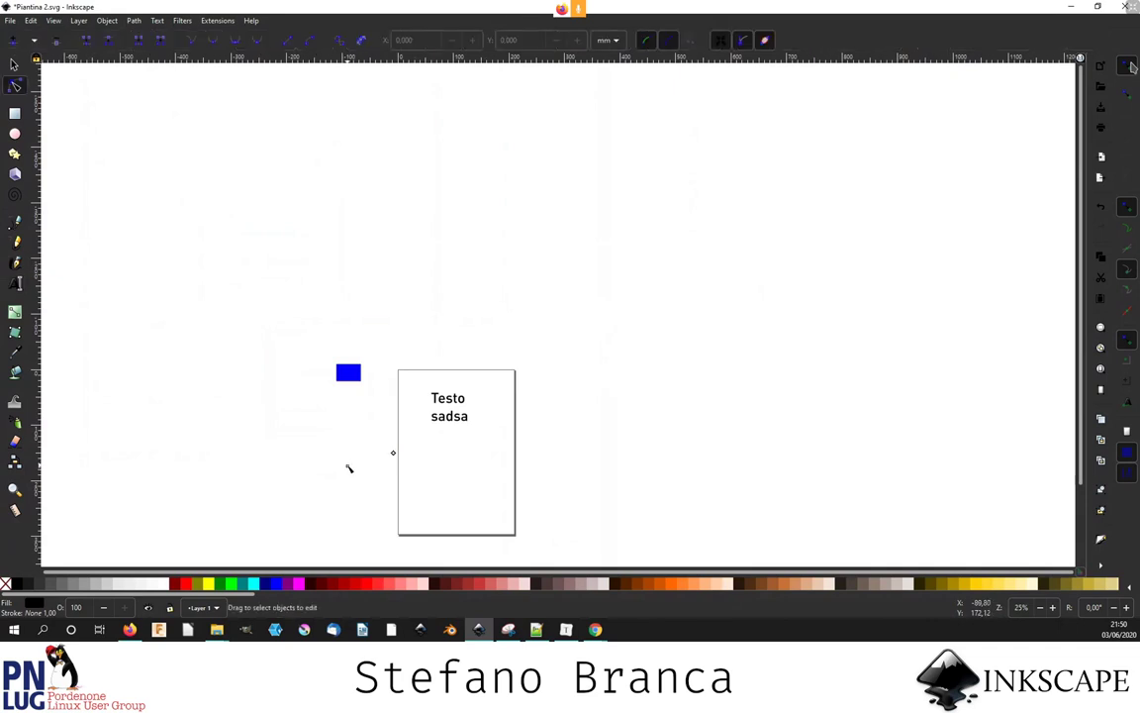
{"action": "left_click", "coordinate": [348, 455]}
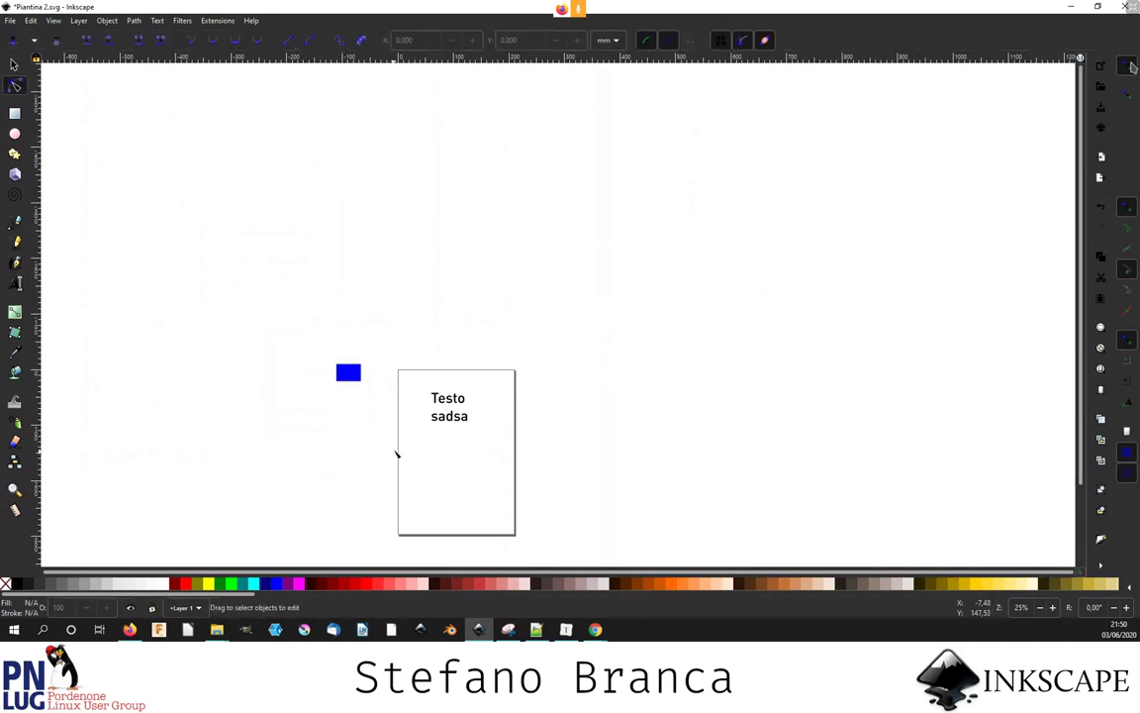
{"action": "left_click", "coordinate": [449, 423]}
{"action": "scroll", "coordinate": [445, 418], "scroll_direction": "up", "scroll_amount": 2, "text": "ctrl"}
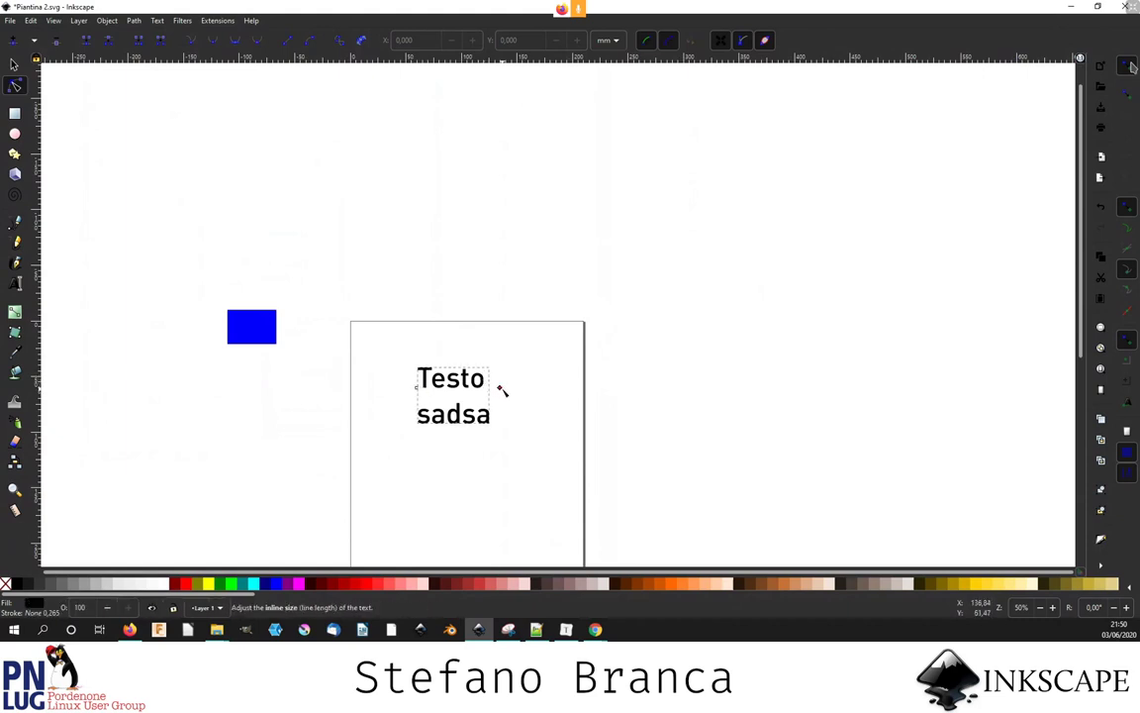
{"action": "left_click_drag", "start_coordinate": [500, 389], "coordinate": [491, 405]}
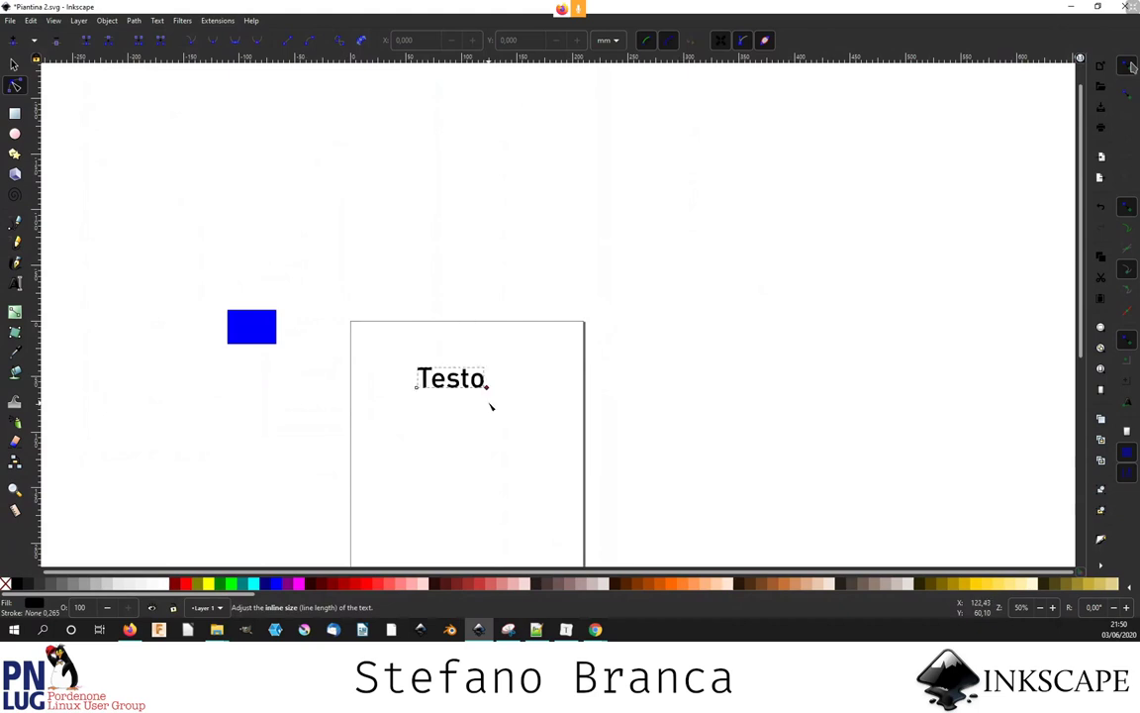
{"action": "left_click_drag", "start_coordinate": [491, 405], "coordinate": [508, 406]}
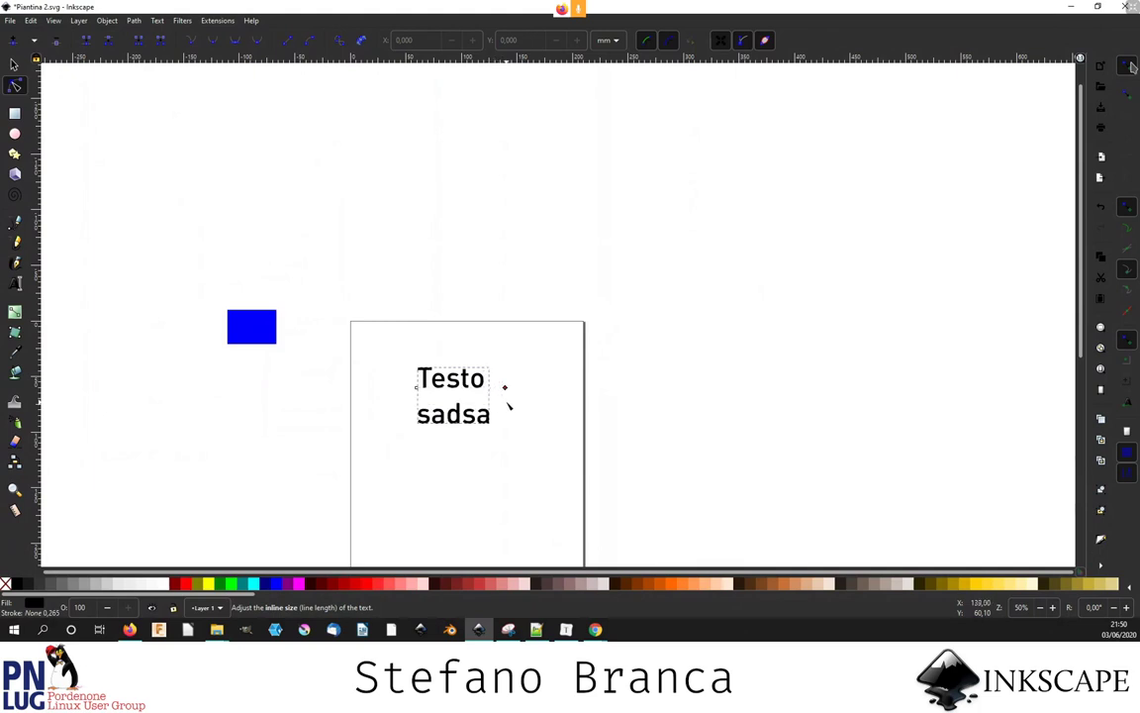
- Select every object on the canvas and delete them all
{"action": "key", "text": "s"}
{"action": "key", "text": "ctrl+a"}
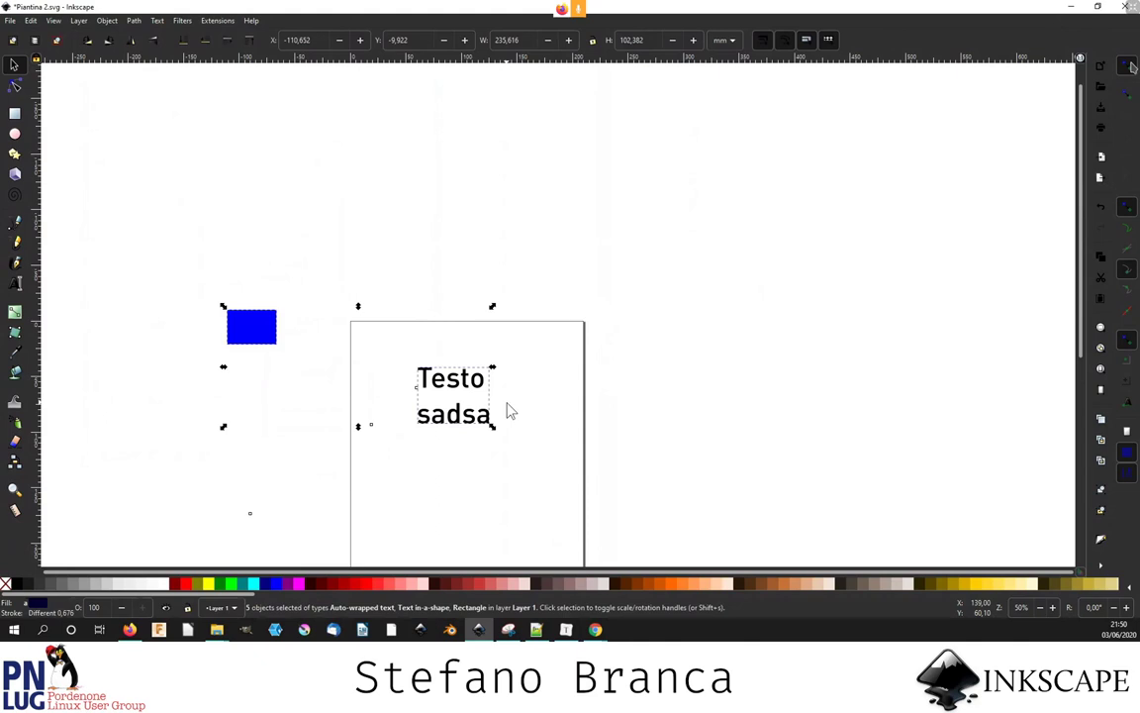
{"action": "key", "text": "Delete"}
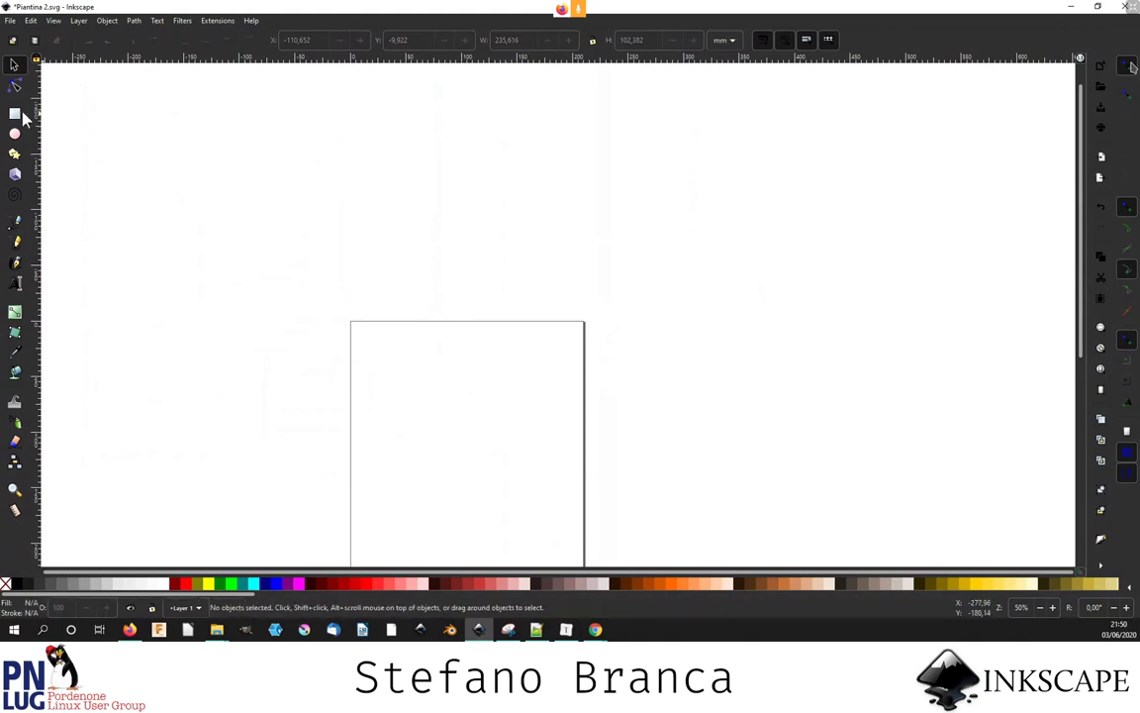
- Delete a stray tiny rectangle and start a flowed text above the page with lines 'sadsada' and 'sadsadsa'
{"action": "left_click", "coordinate": [15, 113]}
{"action": "left_click_drag", "start_coordinate": [394, 172], "coordinate": [395, 172]}
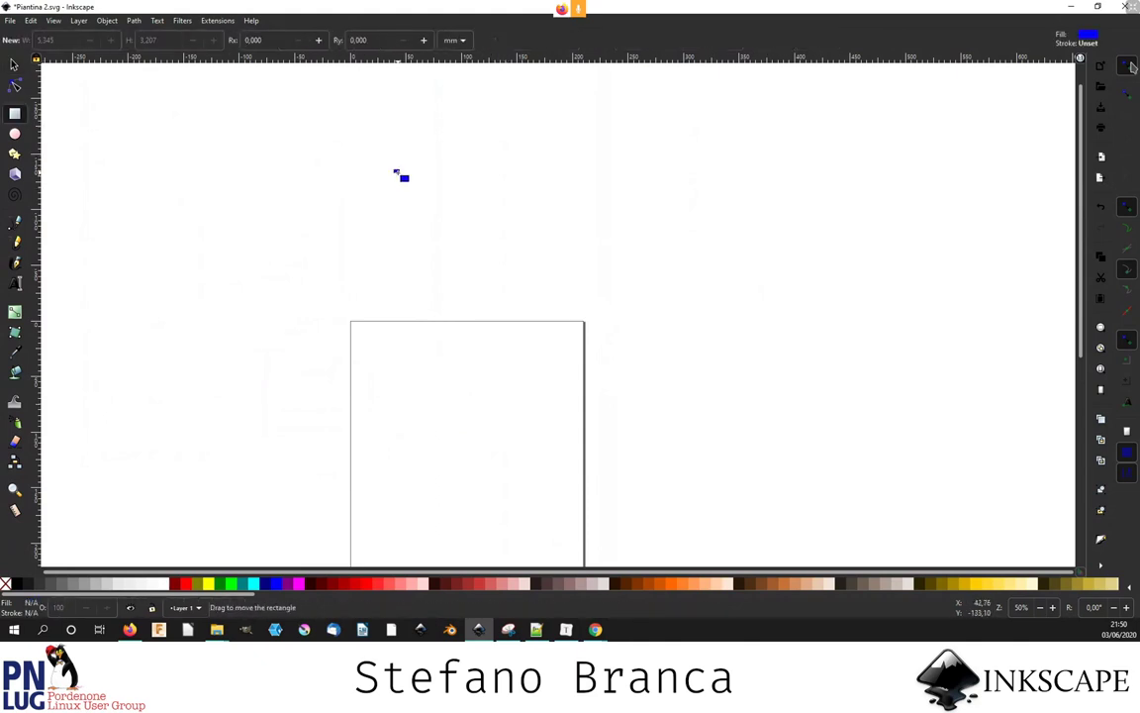
{"action": "key", "text": "Delete"}
{"action": "left_click", "coordinate": [14, 283]}
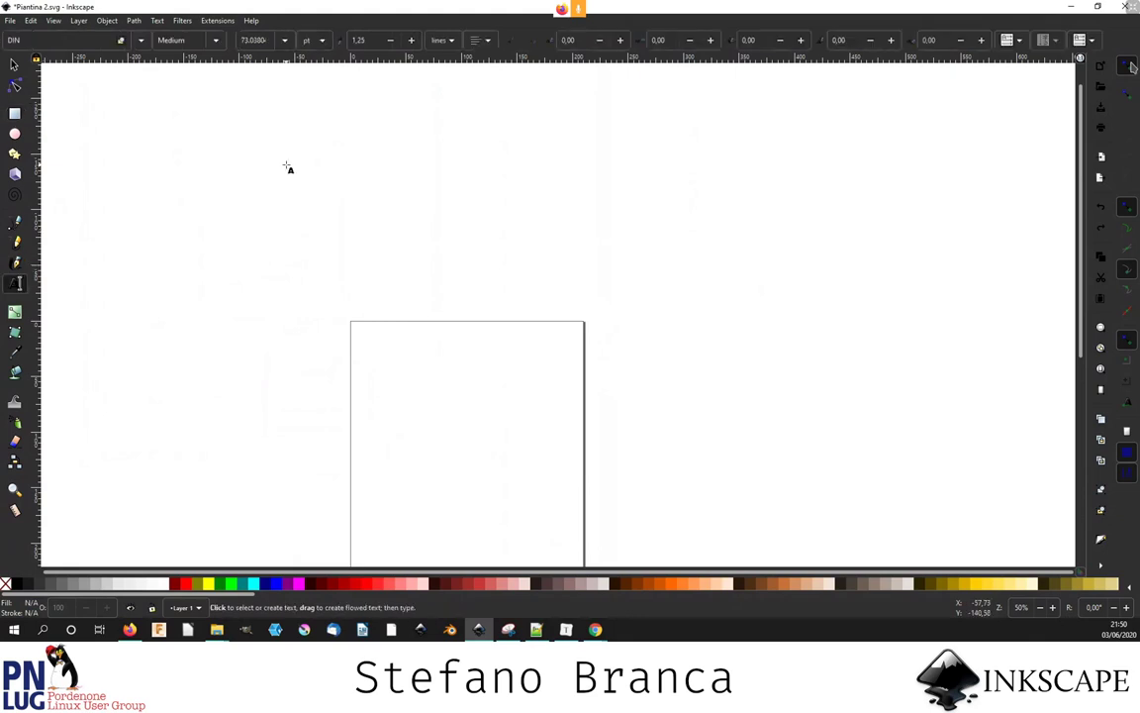
{"action": "left_click_drag", "start_coordinate": [286, 165], "coordinate": [446, 288]}
{"action": "type", "text": "sadsada"}
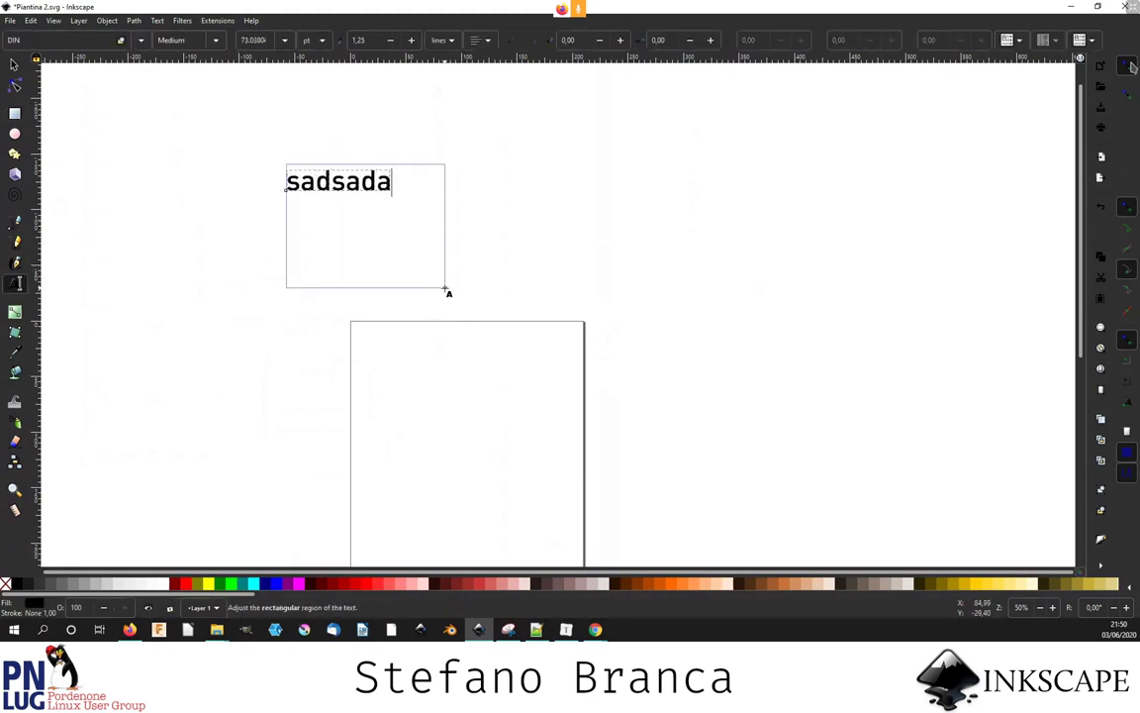
{"action": "key", "text": "Return"}
{"action": "type", "text": "sadsadsa"}
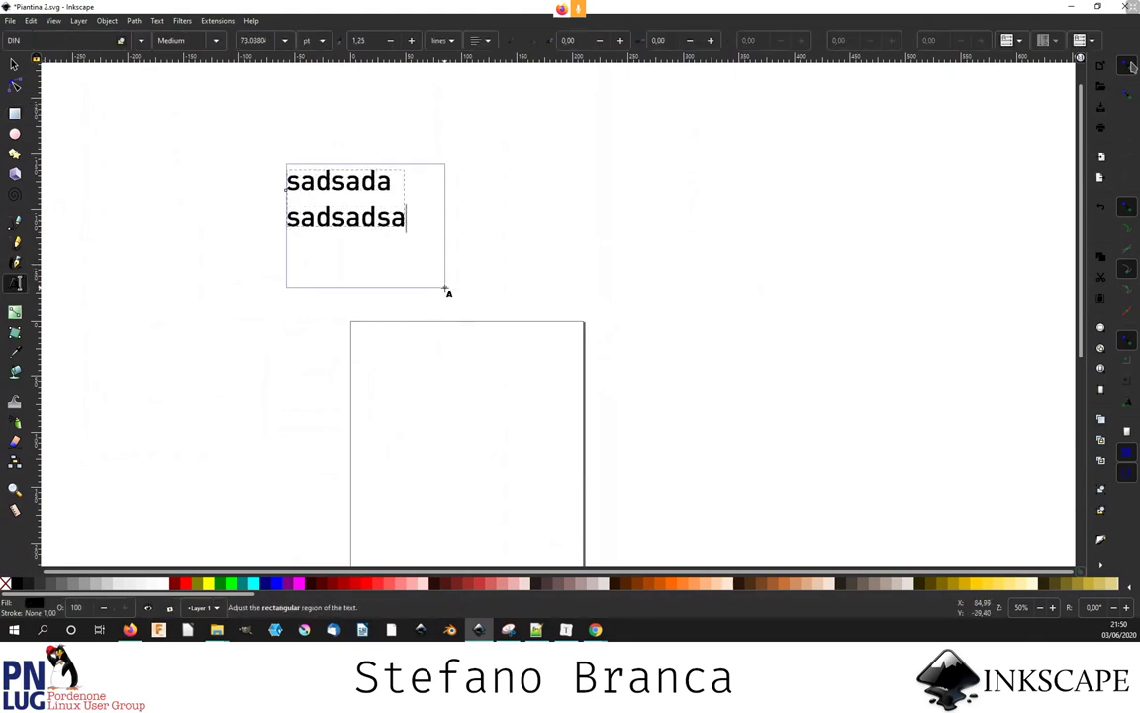
- Add 'asd asd', break the line after 'sadsads', and narrow the frame to 92.35 mm
{"action": "left_click_drag", "start_coordinate": [446, 289], "coordinate": [481, 318]}
{"action": "type", "text": "asd "}
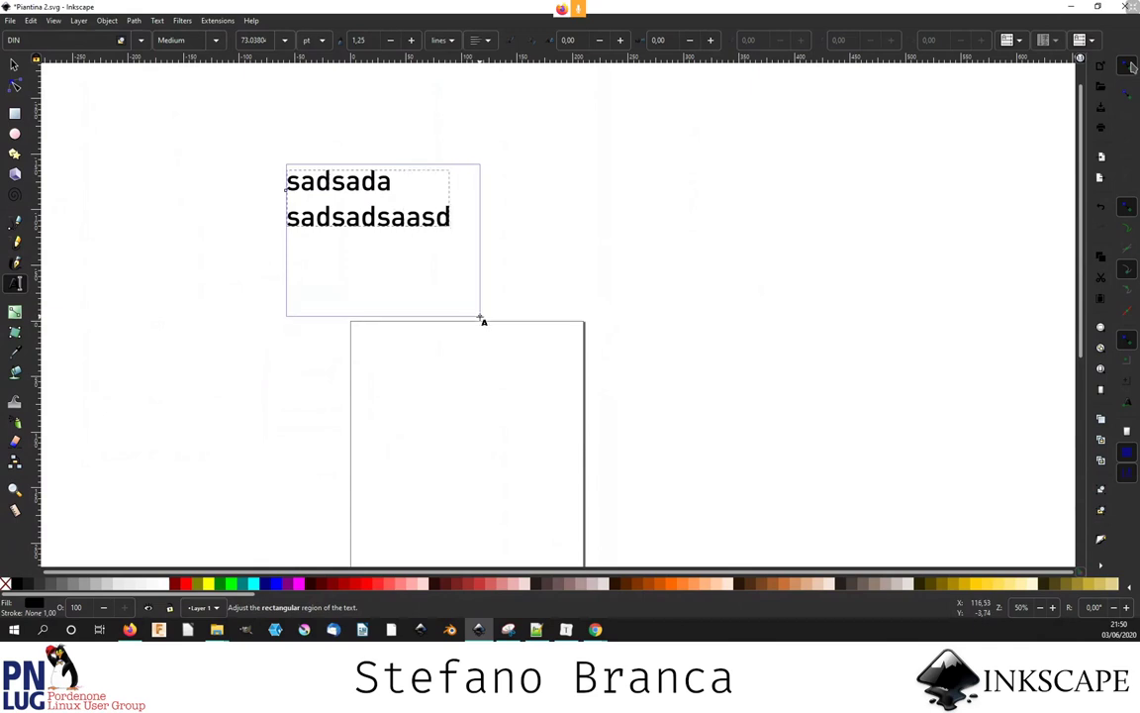
{"action": "type", "text": "asd"}
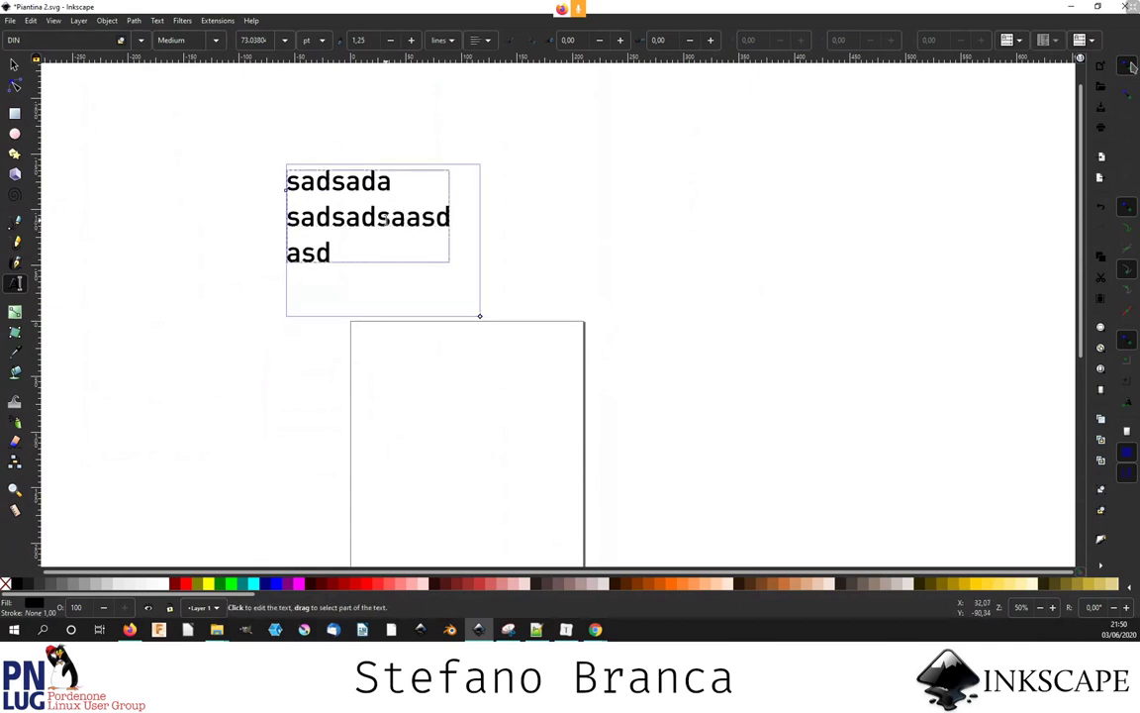
{"action": "left_click", "coordinate": [388, 217]}
{"action": "key", "text": "Return"}
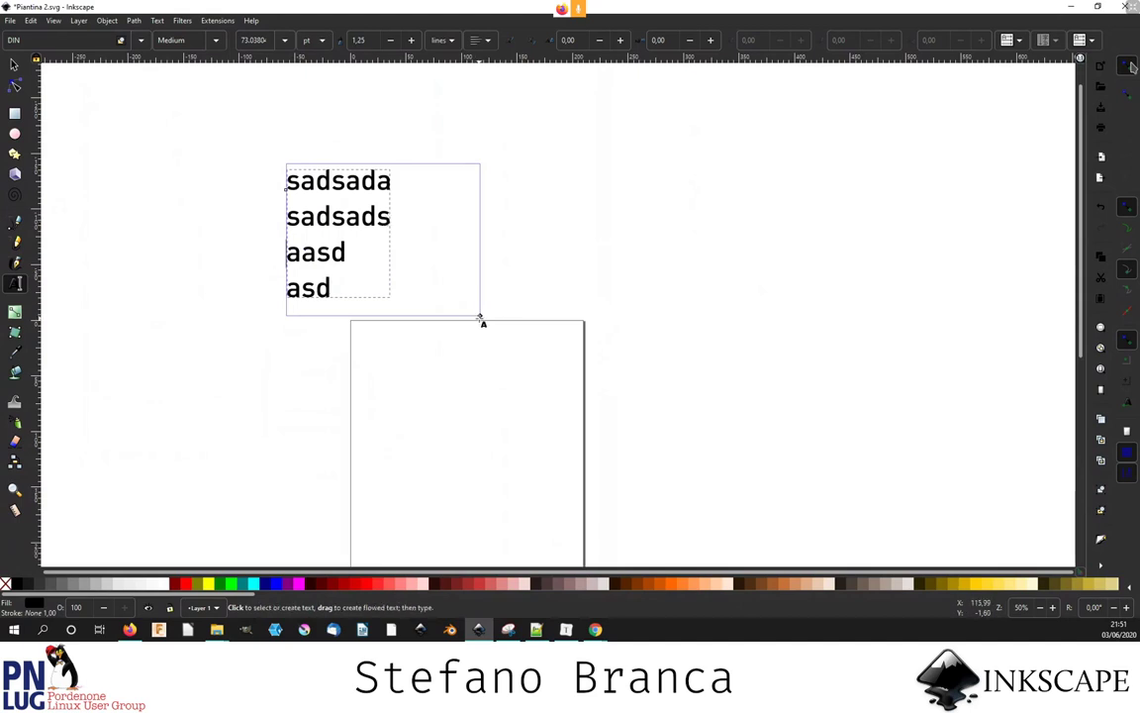
{"action": "left_click_drag", "start_coordinate": [480, 314], "coordinate": [395, 313]}
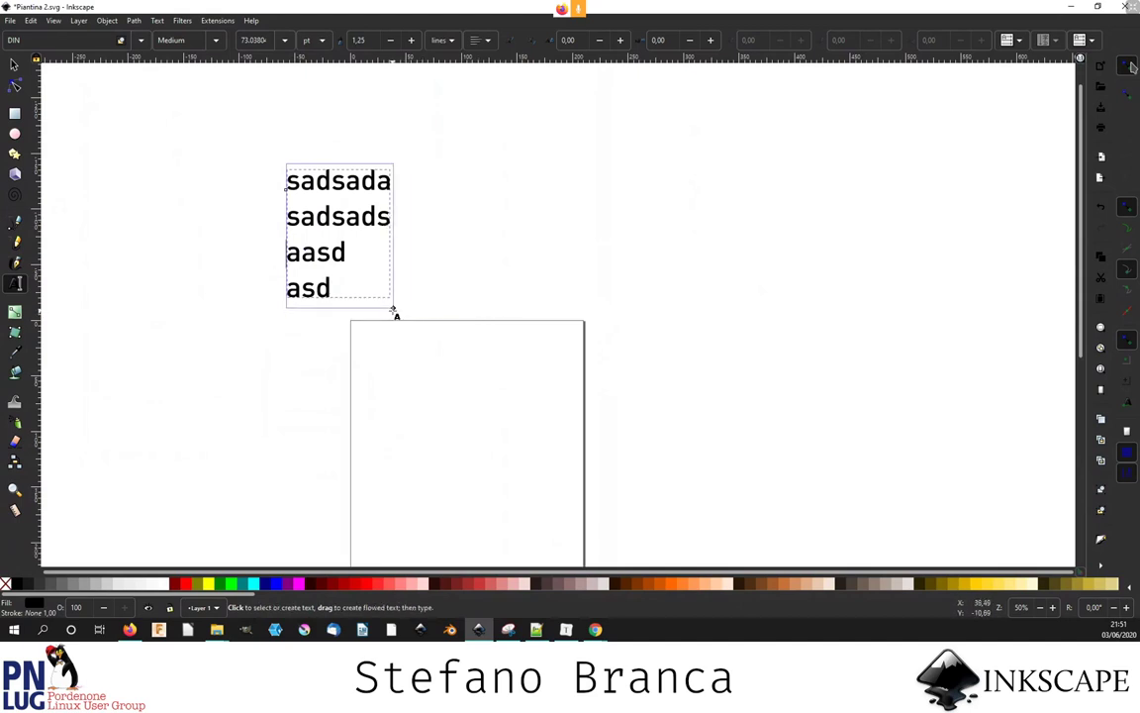
{"action": "key", "text": "F1"}
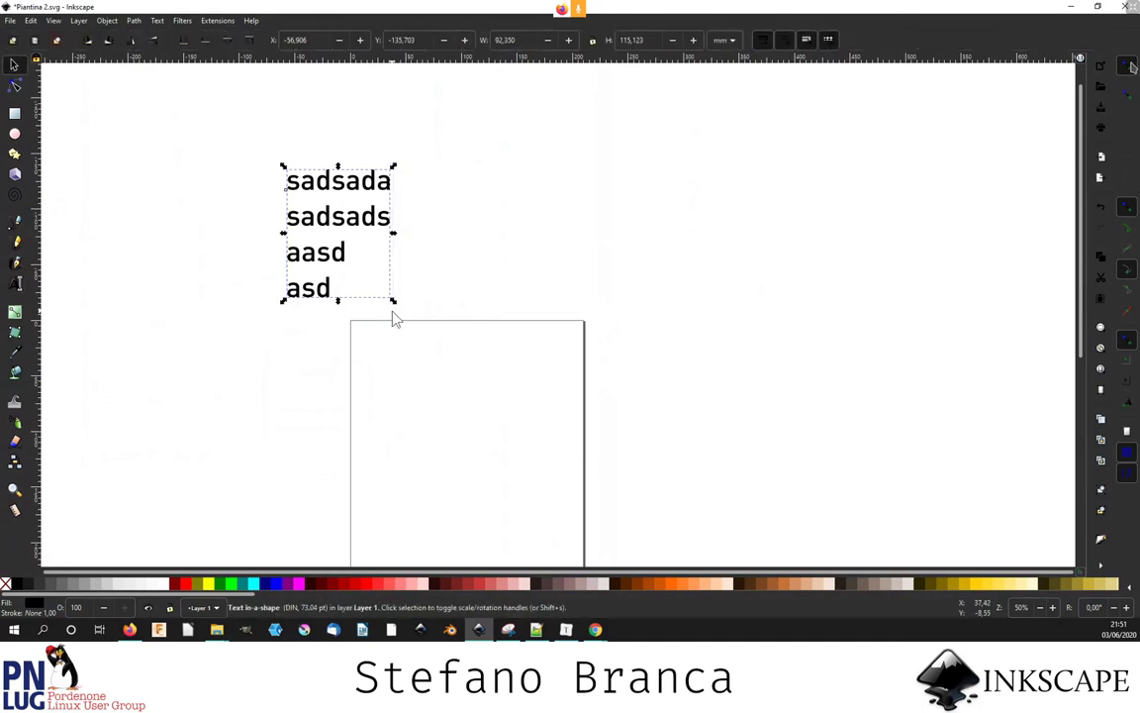
{"action": "left_click", "coordinate": [15, 134]}
{"action": "left_click_drag", "start_coordinate": [550, 217], "coordinate": [633, 314]}
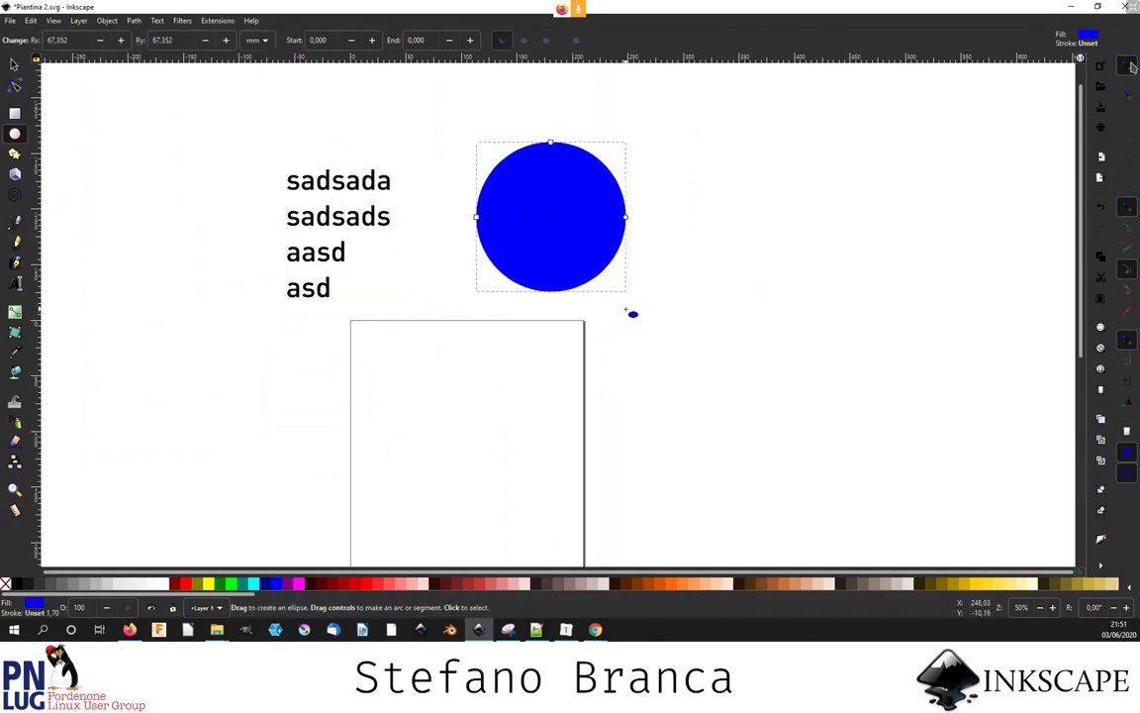
{"action": "key", "text": "Delete"}
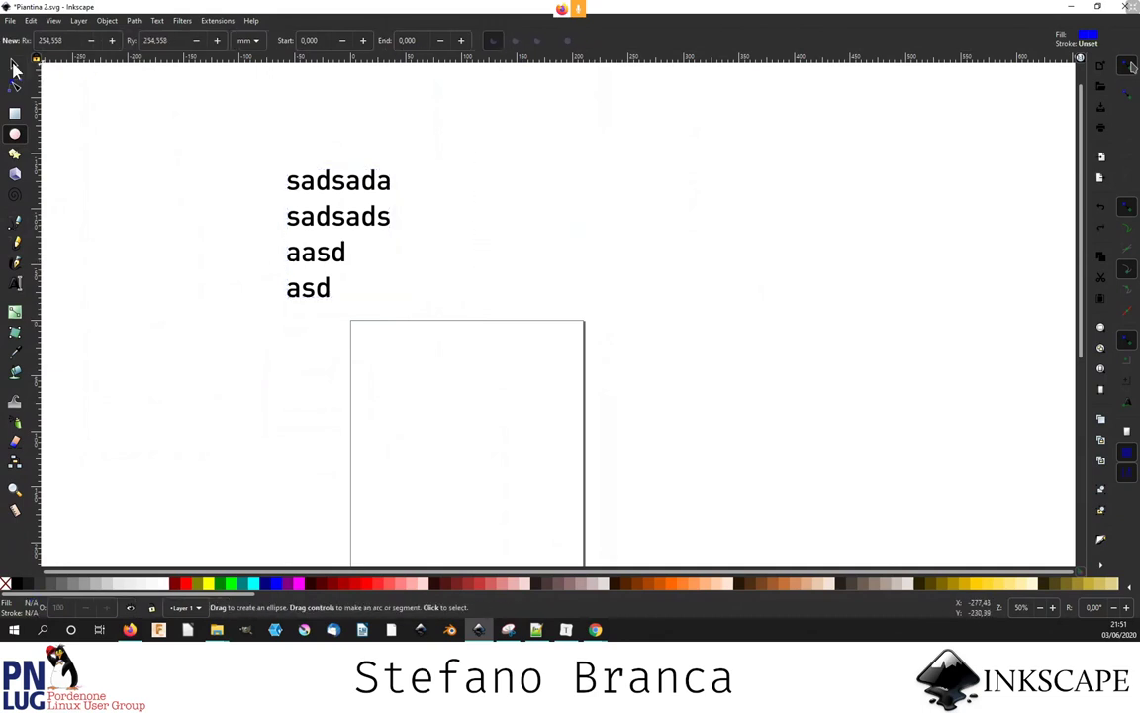
{"action": "left_click", "coordinate": [15, 65]}
{"action": "left_click", "coordinate": [335, 195]}
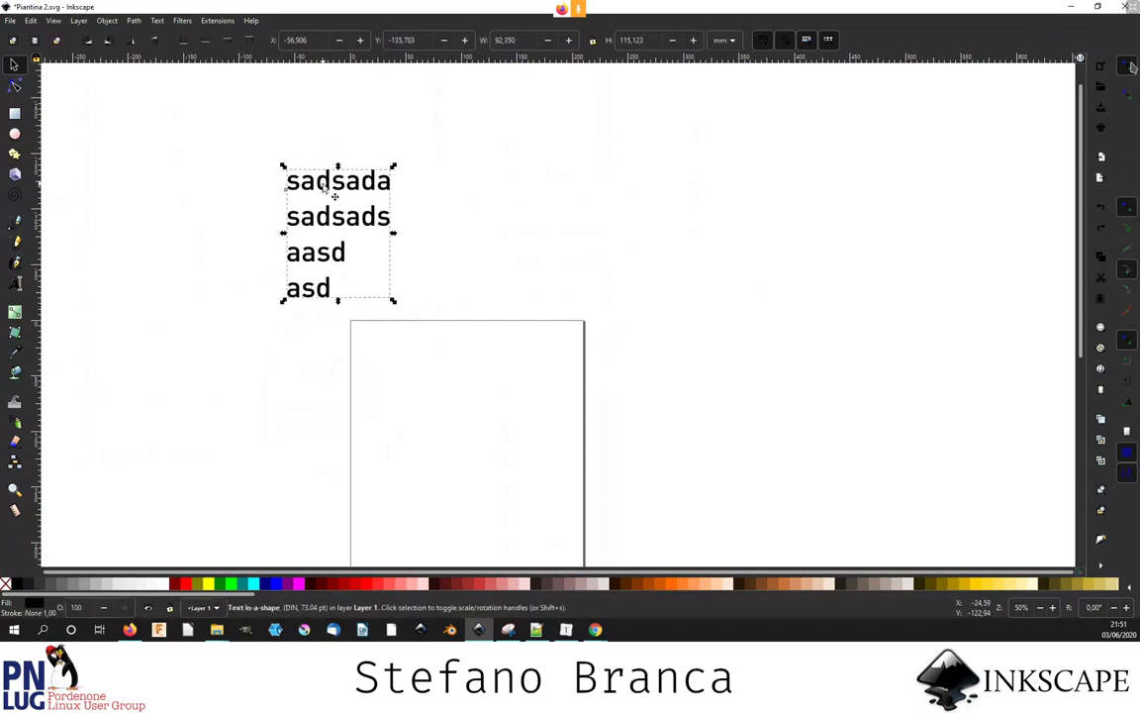
{"action": "left_click", "coordinate": [423, 630]}
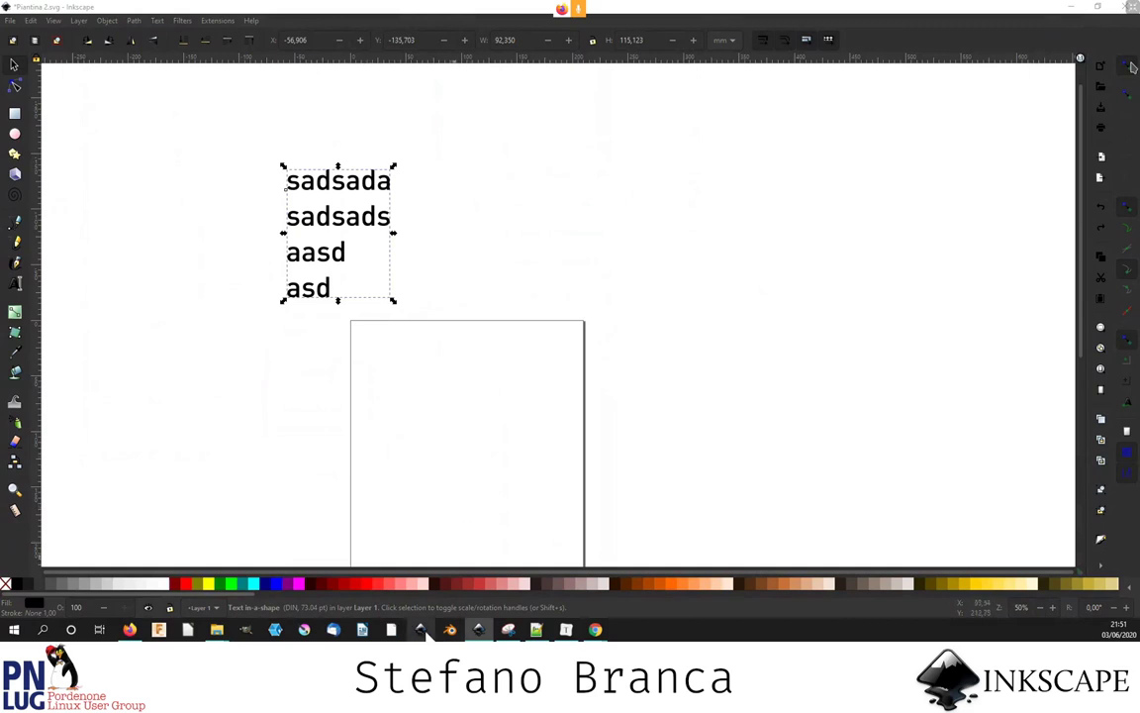
{"action": "left_click", "coordinate": [461, 419]}
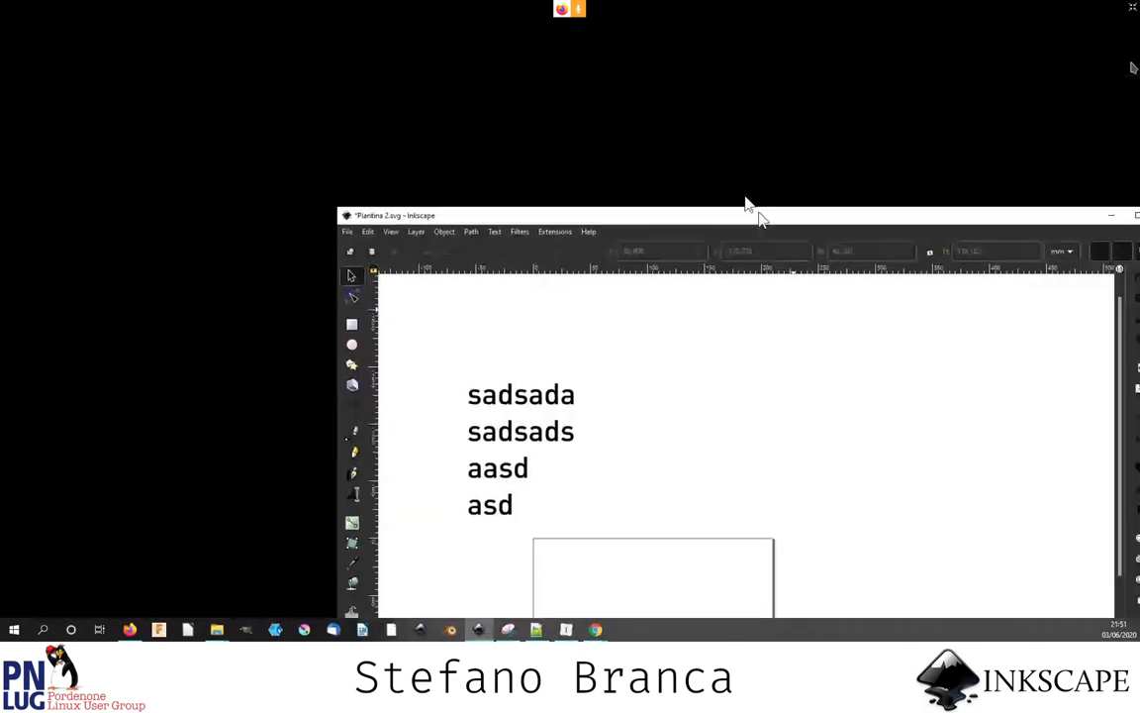
{"action": "left_click_drag", "start_coordinate": [709, 9], "coordinate": [633, 3]}
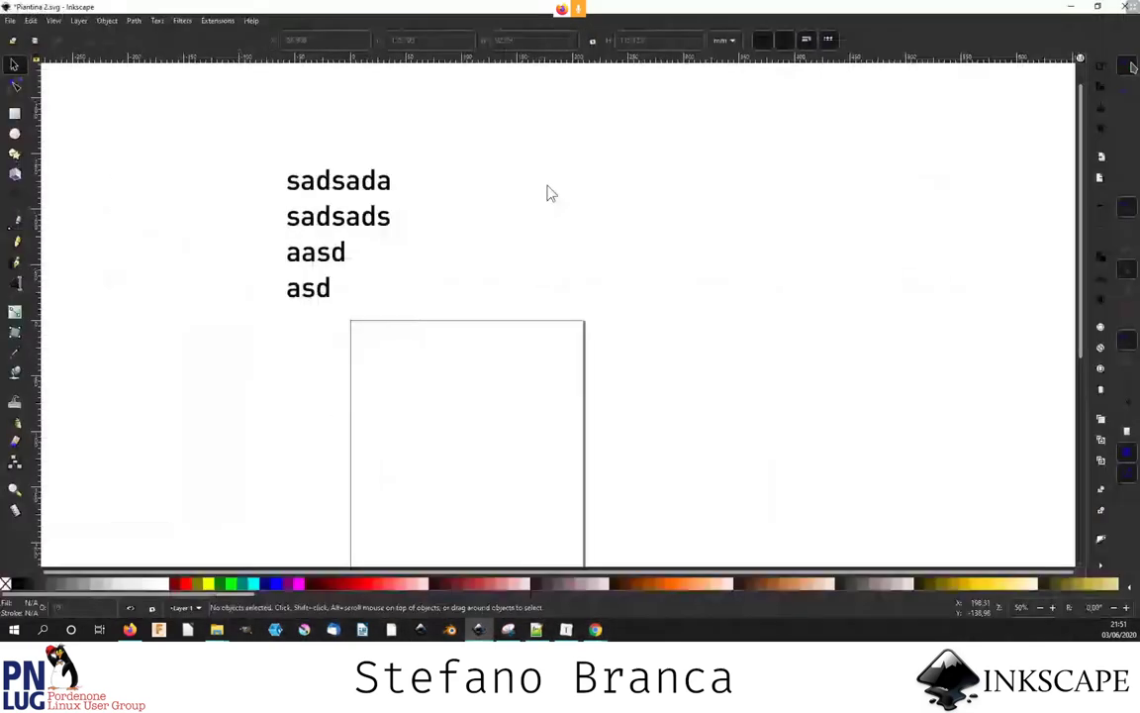
- Create a regular text 'TEto' left of the page, then bring up Piantina 2.svg's source in Notepad++
{"action": "key", "text": "t"}
{"action": "left_click", "coordinate": [310, 366]}
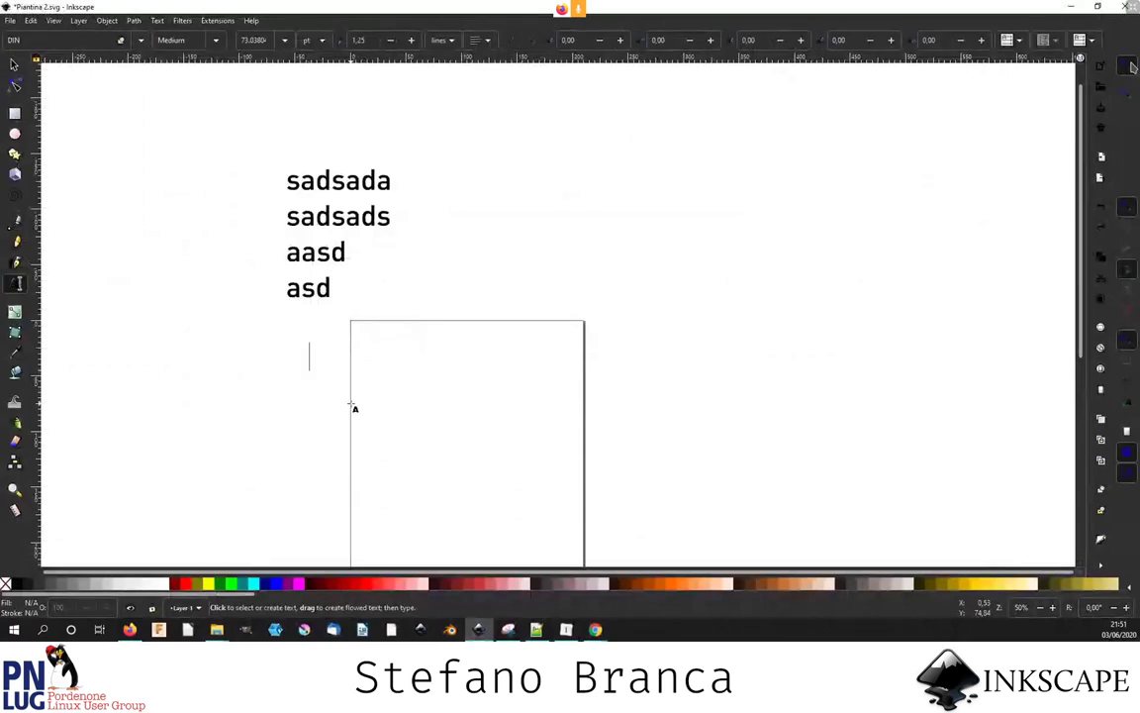
{"action": "type", "text": "TE"}
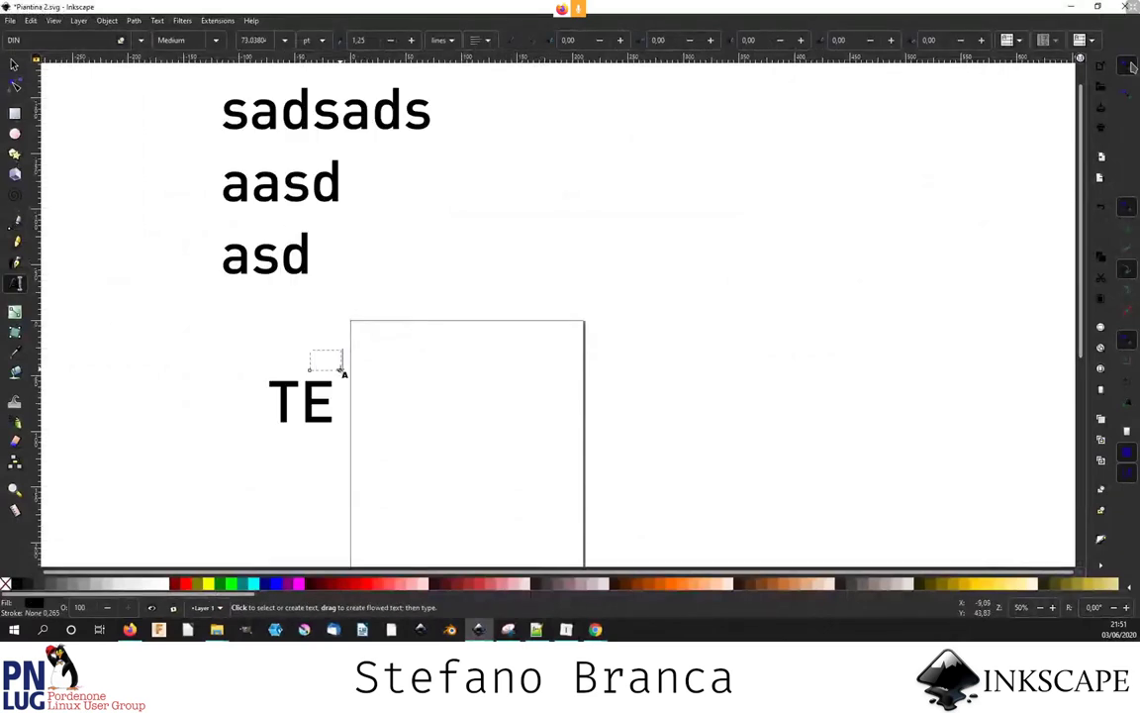
{"action": "type", "text": "St"}
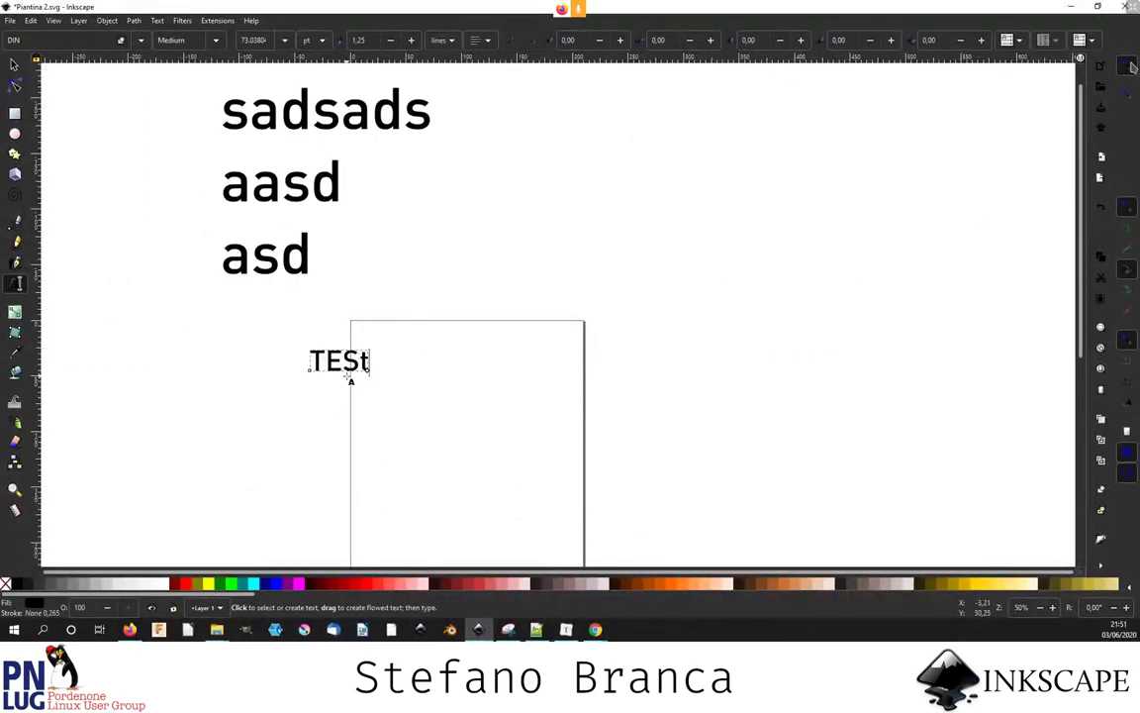
{"action": "type", "text": "to"}
{"action": "key", "text": "BackSpace"}
{"action": "key", "text": "BackSpace"}
{"action": "key", "text": "BackSpace"}
{"action": "key", "text": "BackSpace"}
{"action": "type", "text": "t"}
{"action": "type", "text": "o"}
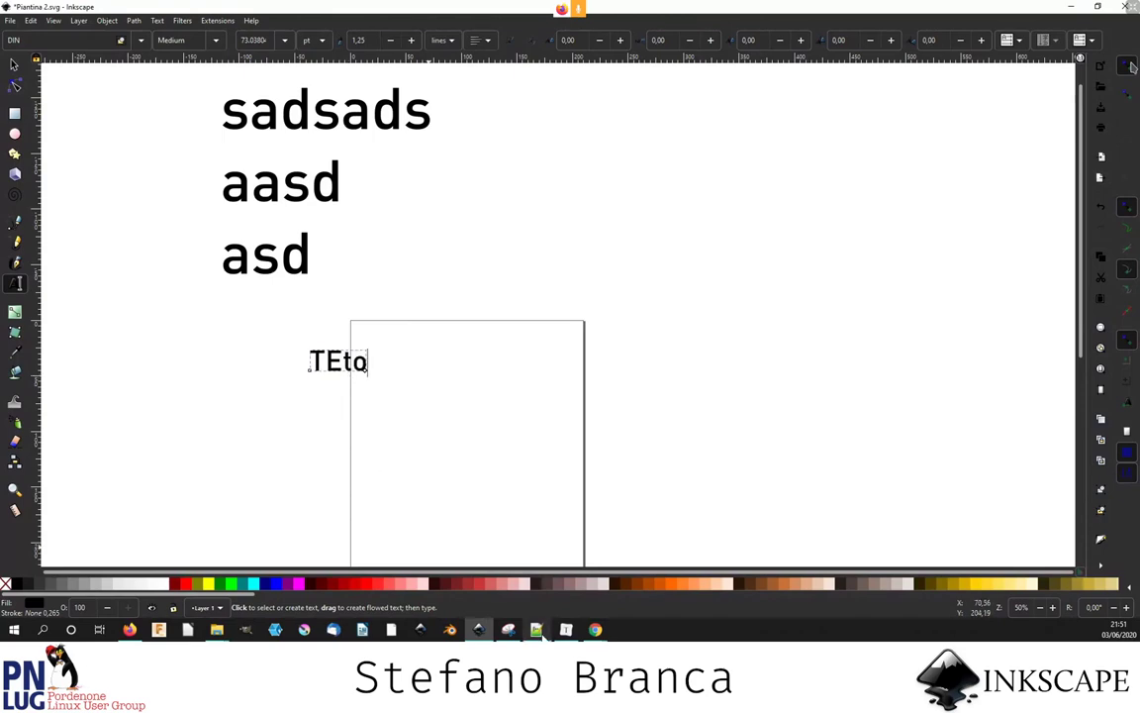
{"action": "left_click", "coordinate": [535, 629]}
- Correct the Notepad++ test line so it reads <p>testo</p>
{"action": "key", "text": "ctrl+a"}
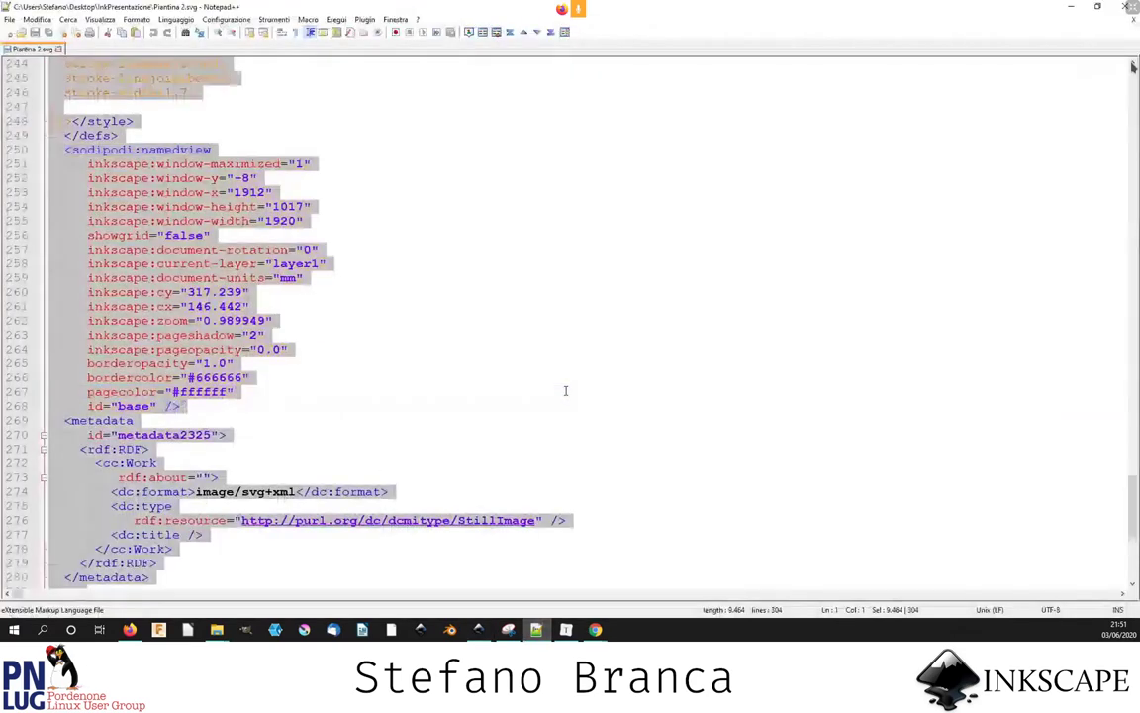
{"action": "type", "text": "<p"}
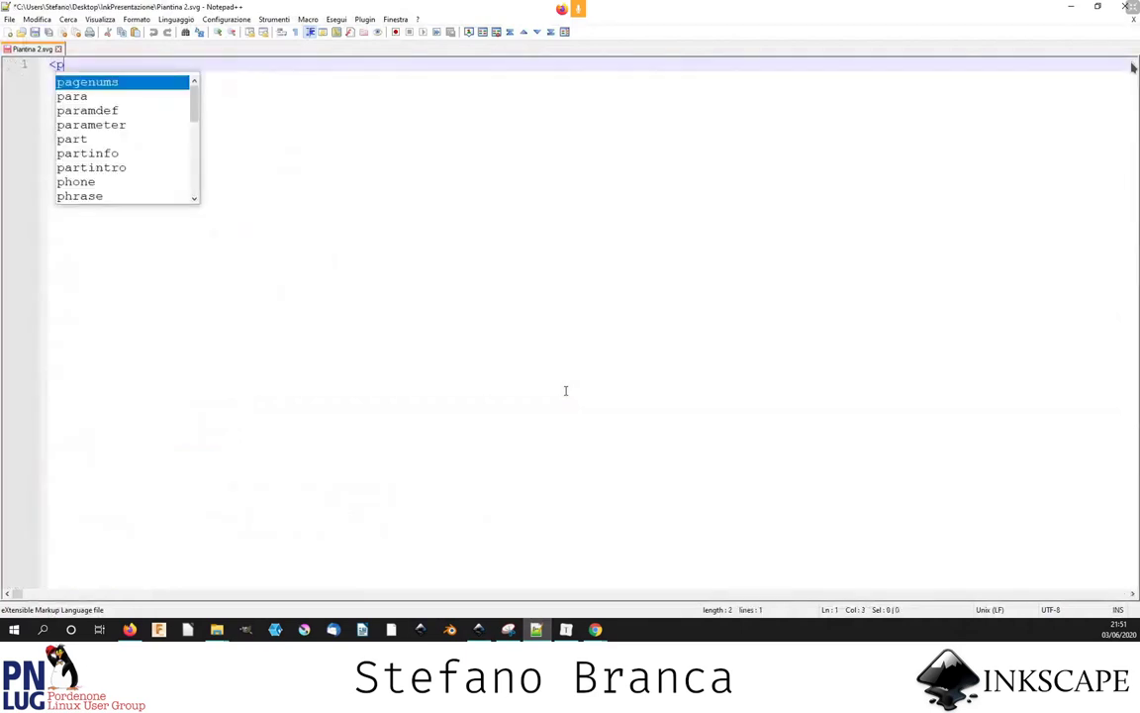
{"action": "type", "text": "> "}
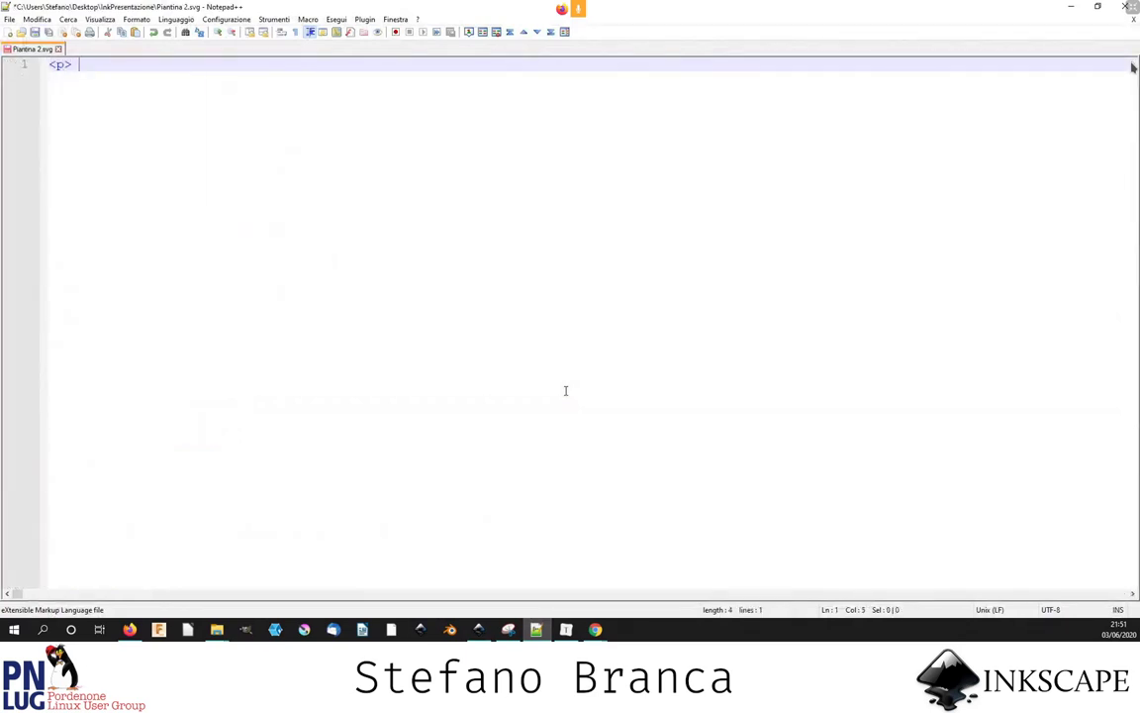
{"action": "type", "text": "test "}
{"action": "type", "text": "o>"}
{"action": "type", "text": "i"}
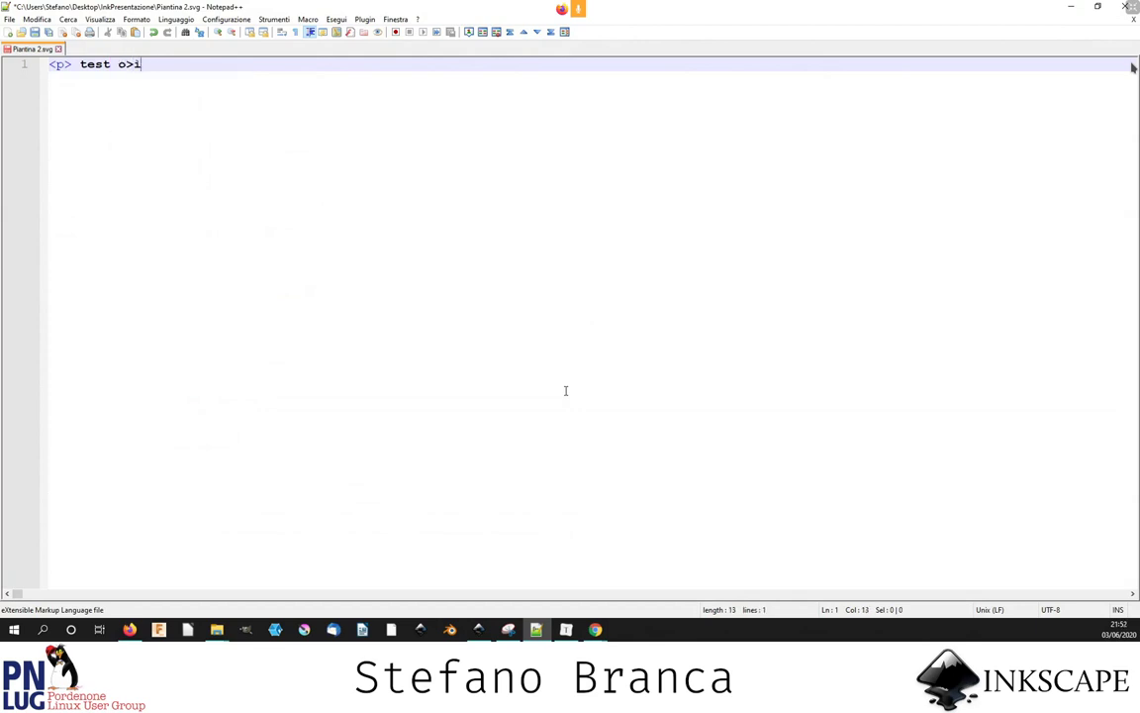
{"action": "key", "text": "BackSpace"}
{"action": "key", "text": "BackSpace"}
{"action": "key", "text": "BackSpace"}
{"action": "key", "text": "BackSpace"}
{"action": "key", "text": "BackSpace"}
{"action": "key", "text": "BackSpace"}
{"action": "type", "text": "o"}
{"action": "type", "text": "to>"}
{"action": "key", "text": "BackSpace"}
{"action": "type", "text": "<"}
{"action": "type", "text": "p>"}
{"action": "left_click", "coordinate": [81, 64]}
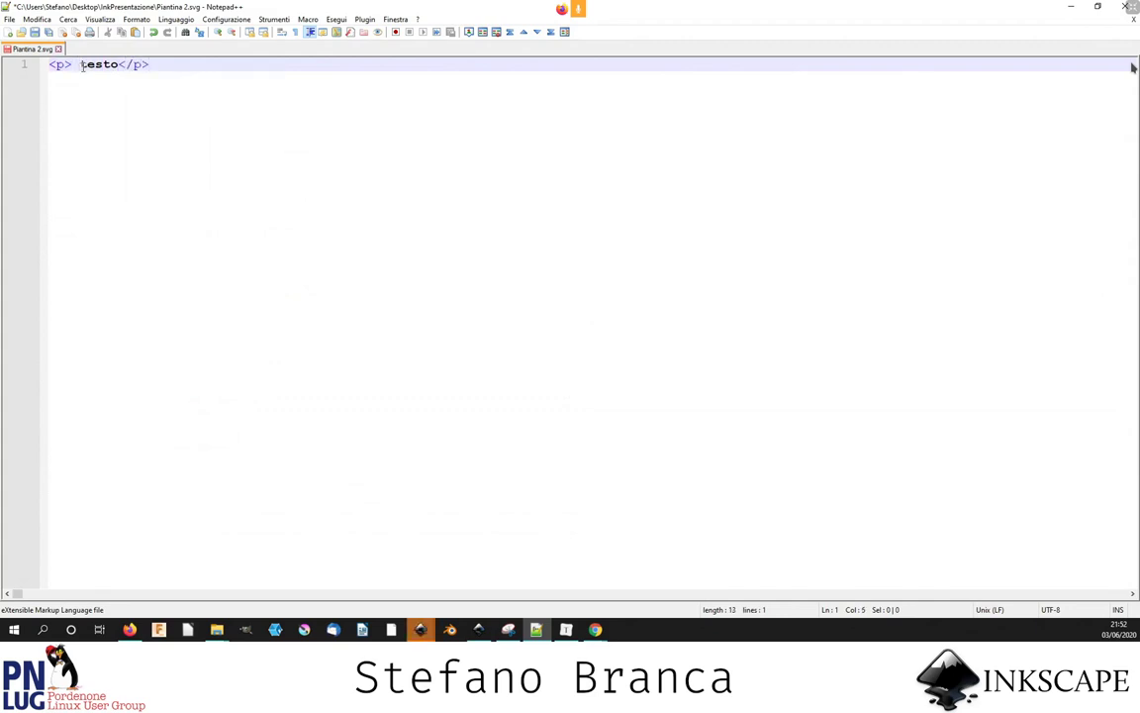
{"action": "key", "text": "BackSpace"}
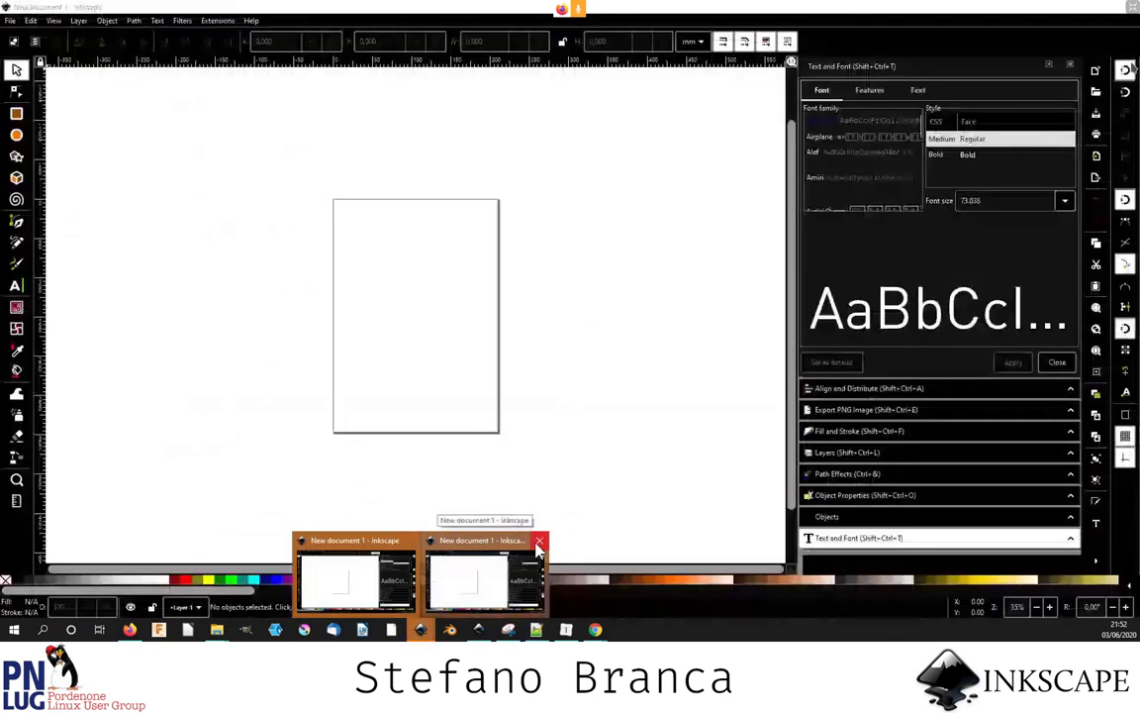
- Bring the Inkscape window with the TEto text back to the front
{"action": "left_click", "coordinate": [489, 574]}
{"action": "left_click", "coordinate": [1069, 8]}
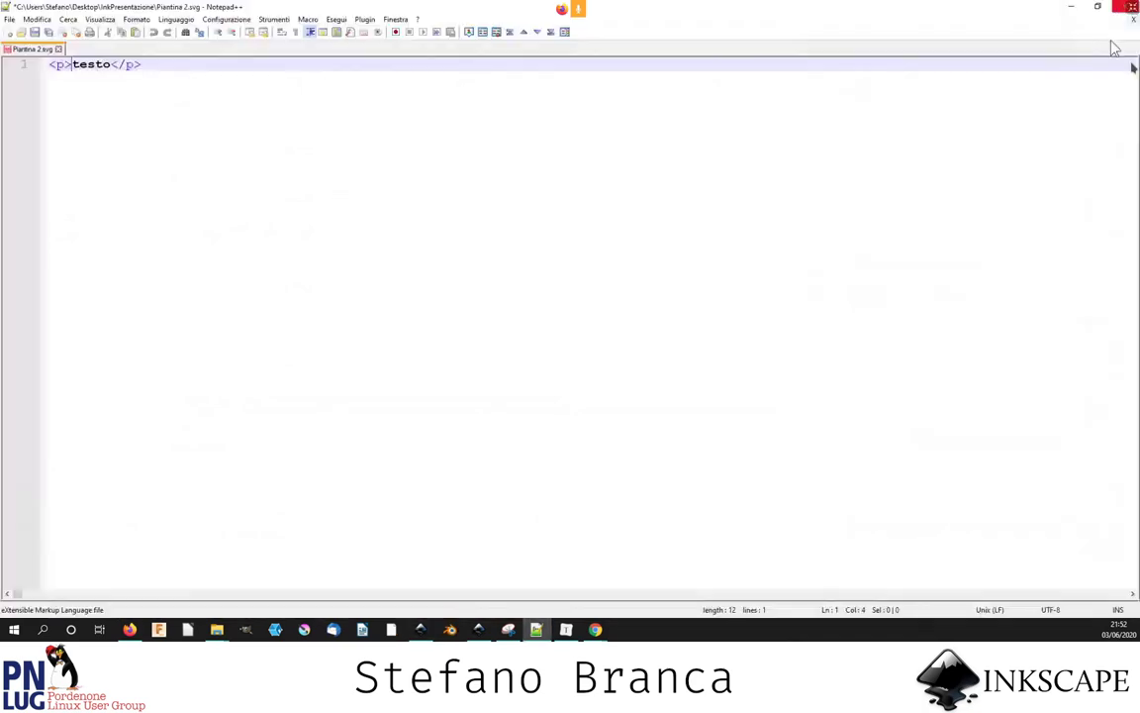
{"action": "key", "text": "alt+Tab"}
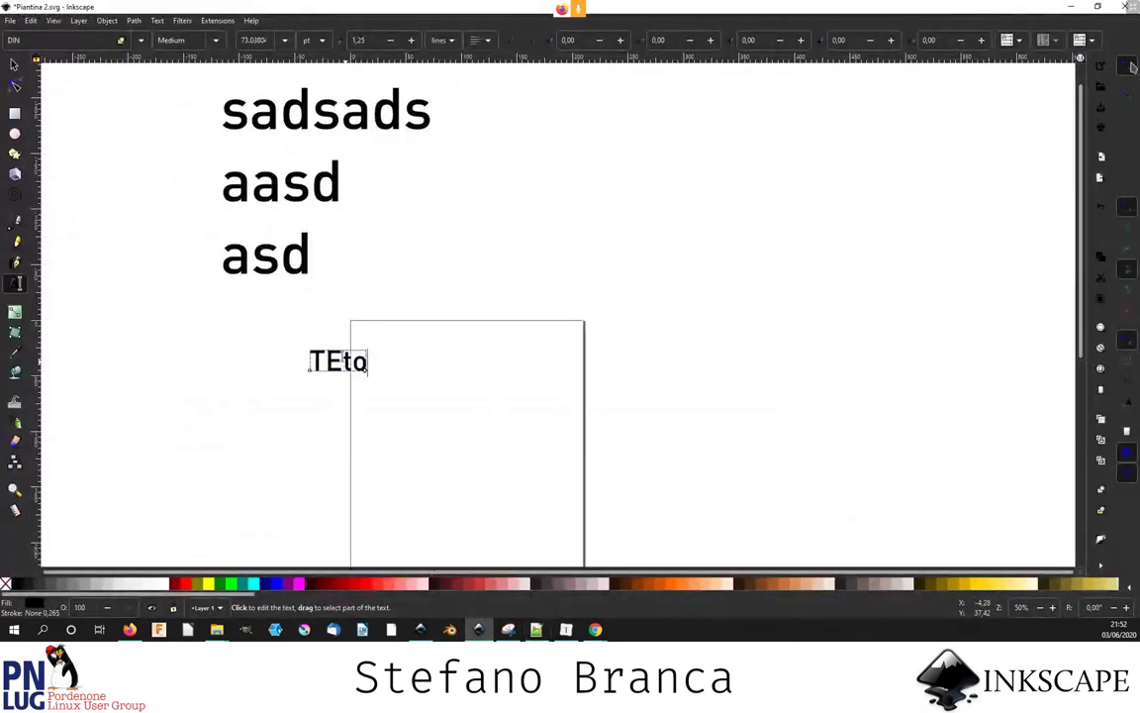
- Save the drawing in Inkscape and reload Piantina 2.svg in Notepad++
{"action": "key", "text": "F1"}
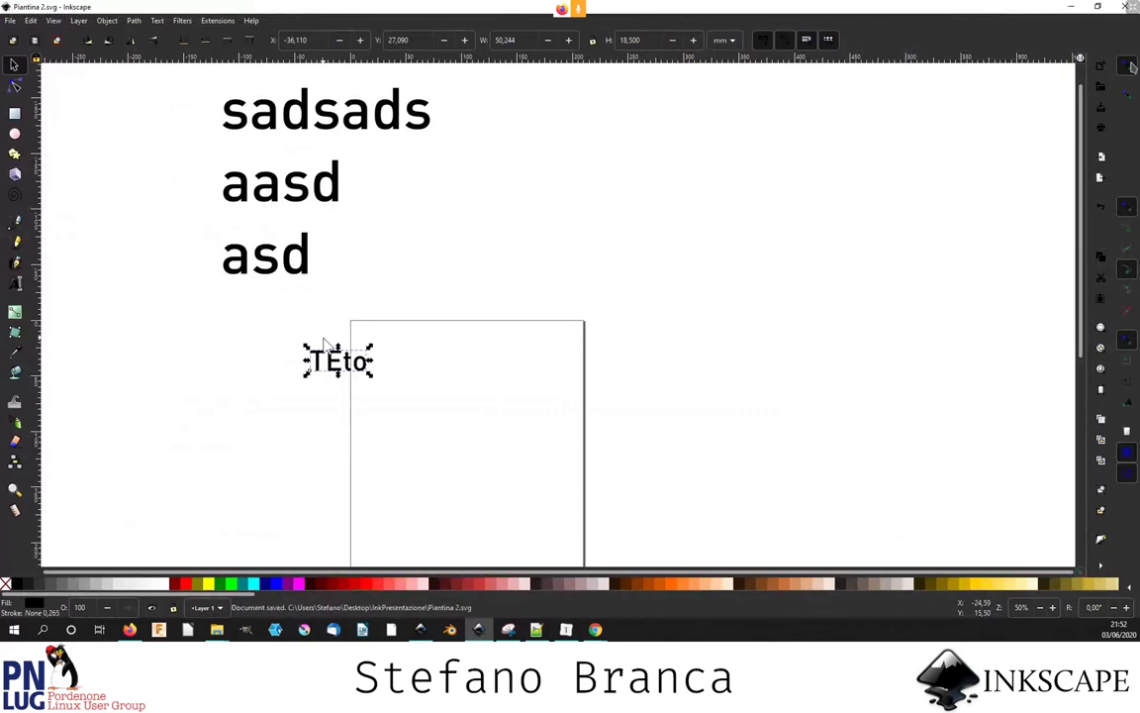
{"action": "key", "text": "ctrl+s"}
{"action": "key", "text": "alt+Tab"}
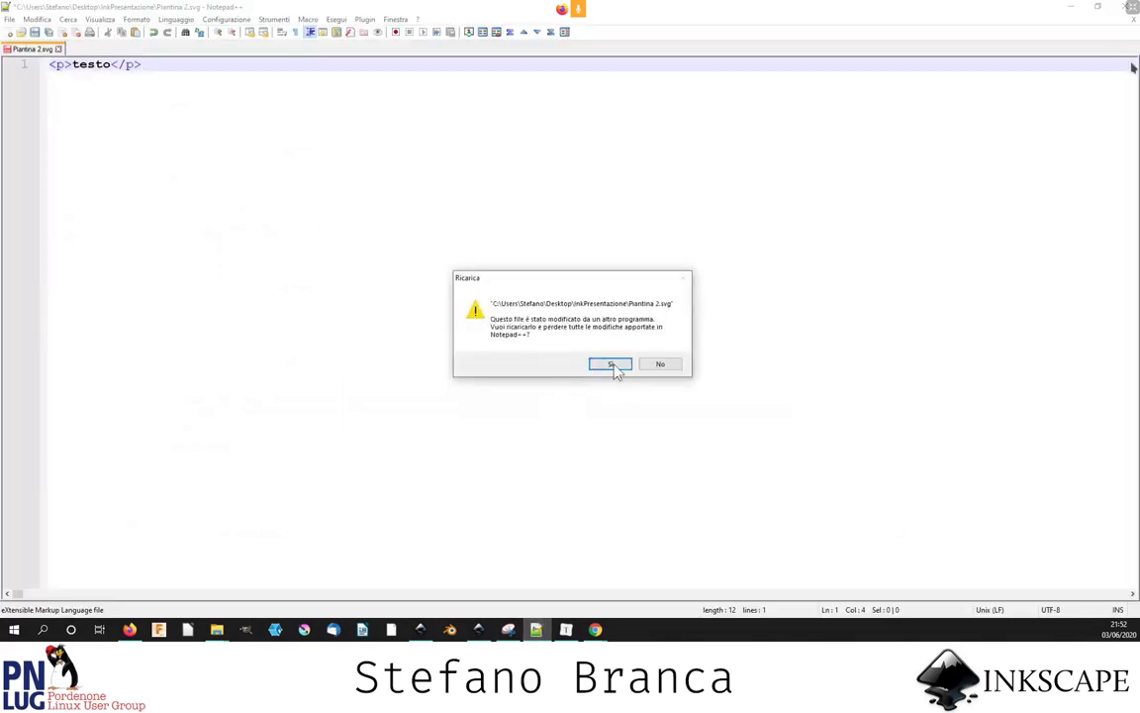
{"action": "left_click", "coordinate": [611, 363]}
- Scroll down to the <text> element and select the markup of its first lines
{"action": "scroll", "coordinate": [526, 378], "scroll_direction": "down", "scroll_amount": 10}
{"action": "scroll", "coordinate": [525, 378], "scroll_direction": "down", "scroll_amount": 12}
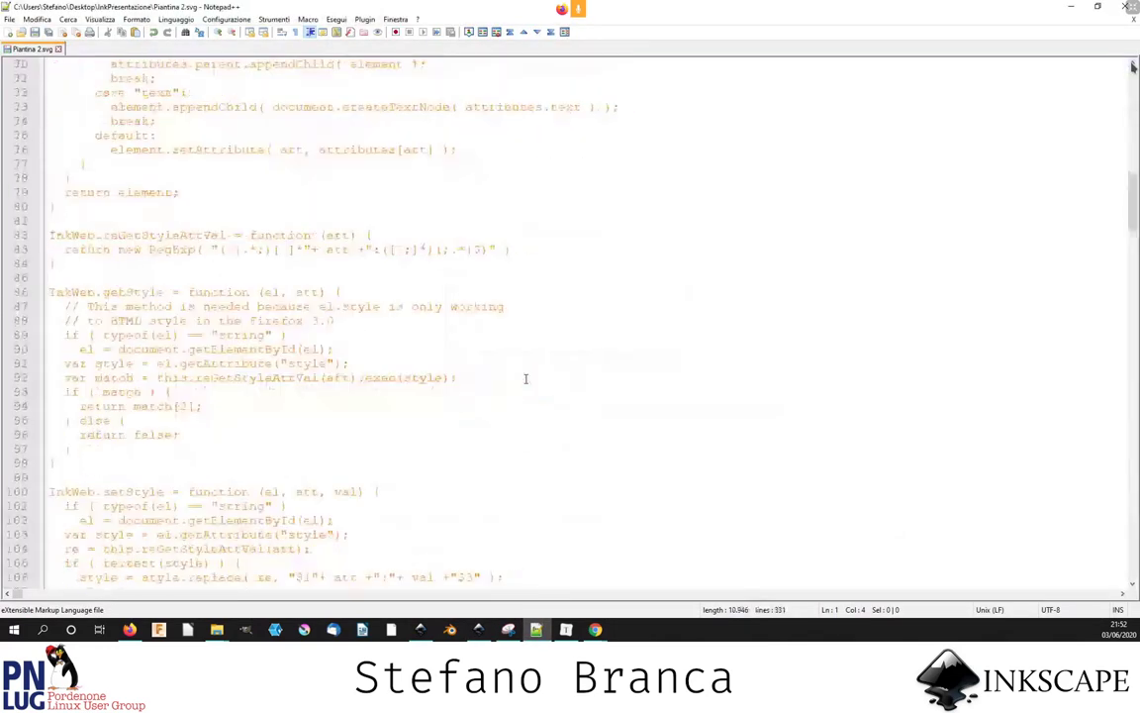
{"action": "scroll", "coordinate": [526, 378], "scroll_direction": "down", "scroll_amount": 12}
{"action": "scroll", "coordinate": [525, 378], "scroll_direction": "down", "scroll_amount": 12}
{"action": "scroll", "coordinate": [526, 378], "scroll_direction": "down", "scroll_amount": 12}
{"action": "scroll", "coordinate": [525, 378], "scroll_direction": "down", "scroll_amount": 9}
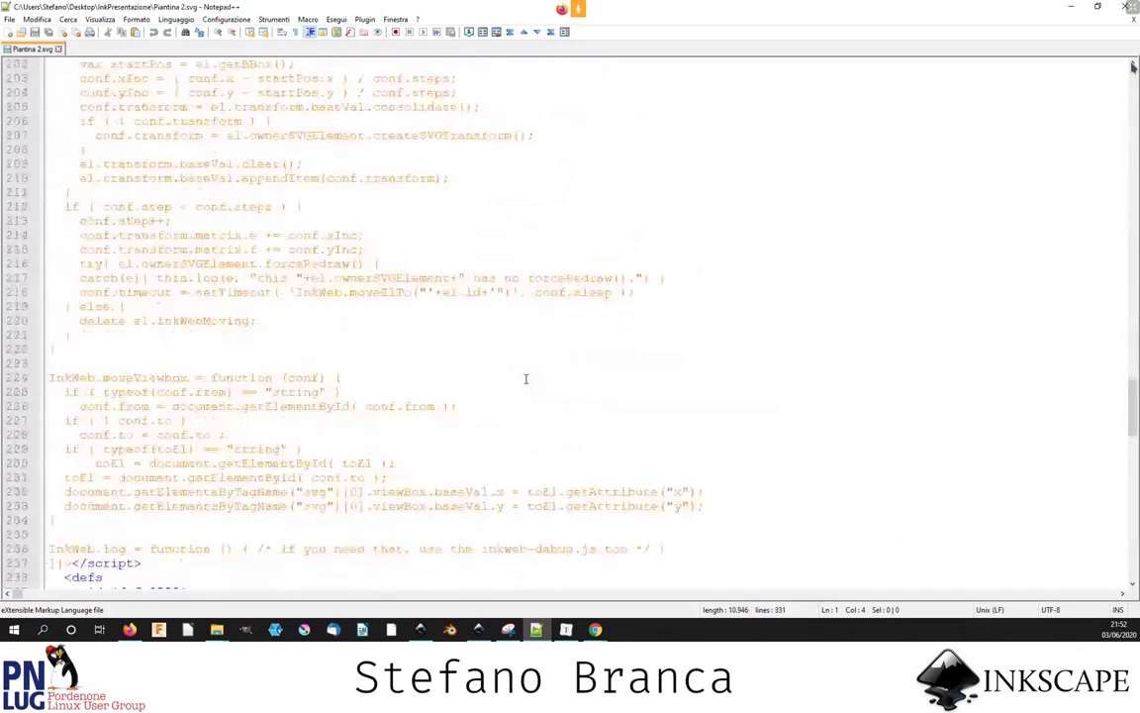
{"action": "scroll", "coordinate": [526, 378], "scroll_direction": "down", "scroll_amount": 15}
{"action": "scroll", "coordinate": [525, 378], "scroll_direction": "down", "scroll_amount": 4}
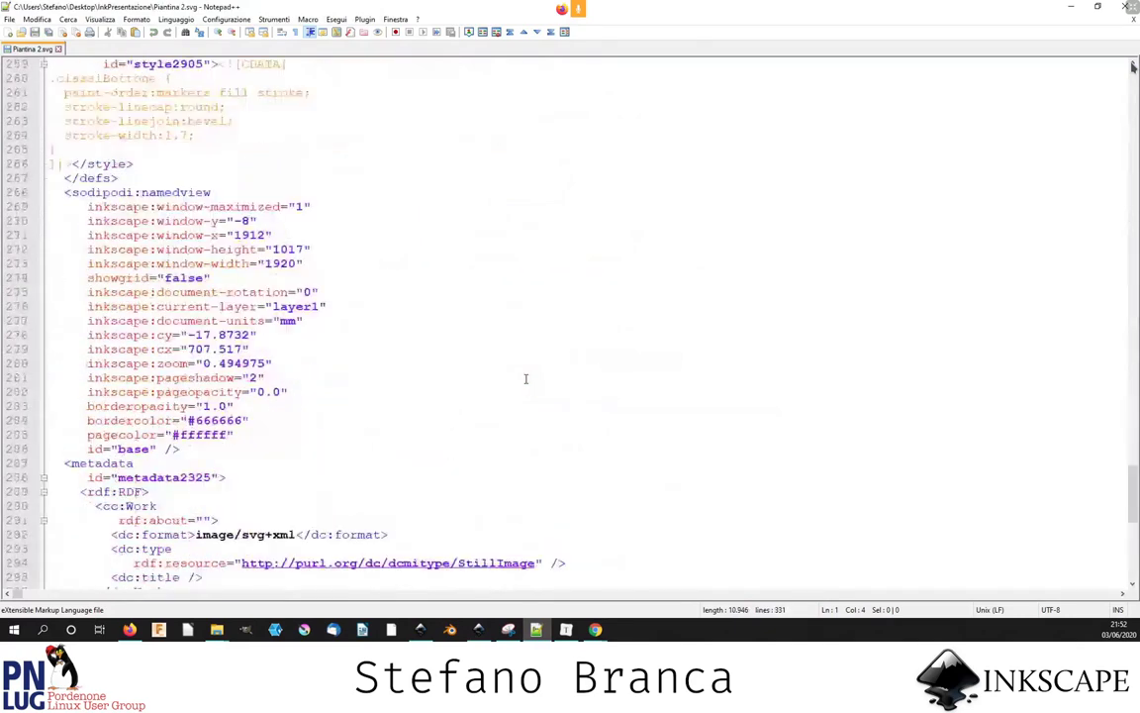
{"action": "left_click", "coordinate": [525, 378]}
{"action": "scroll", "coordinate": [526, 378], "scroll_direction": "down", "scroll_amount": 3}
{"action": "scroll", "coordinate": [526, 378], "scroll_direction": "down", "scroll_amount": 5}
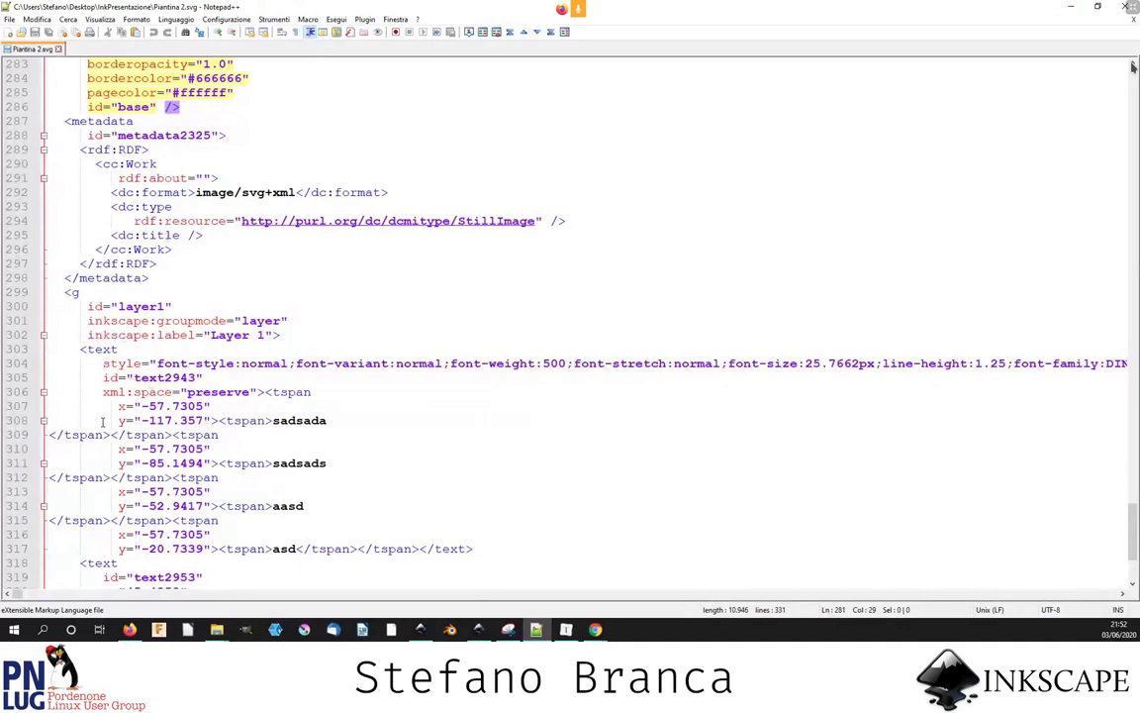
{"action": "left_click_drag", "start_coordinate": [103, 392], "coordinate": [262, 535]}
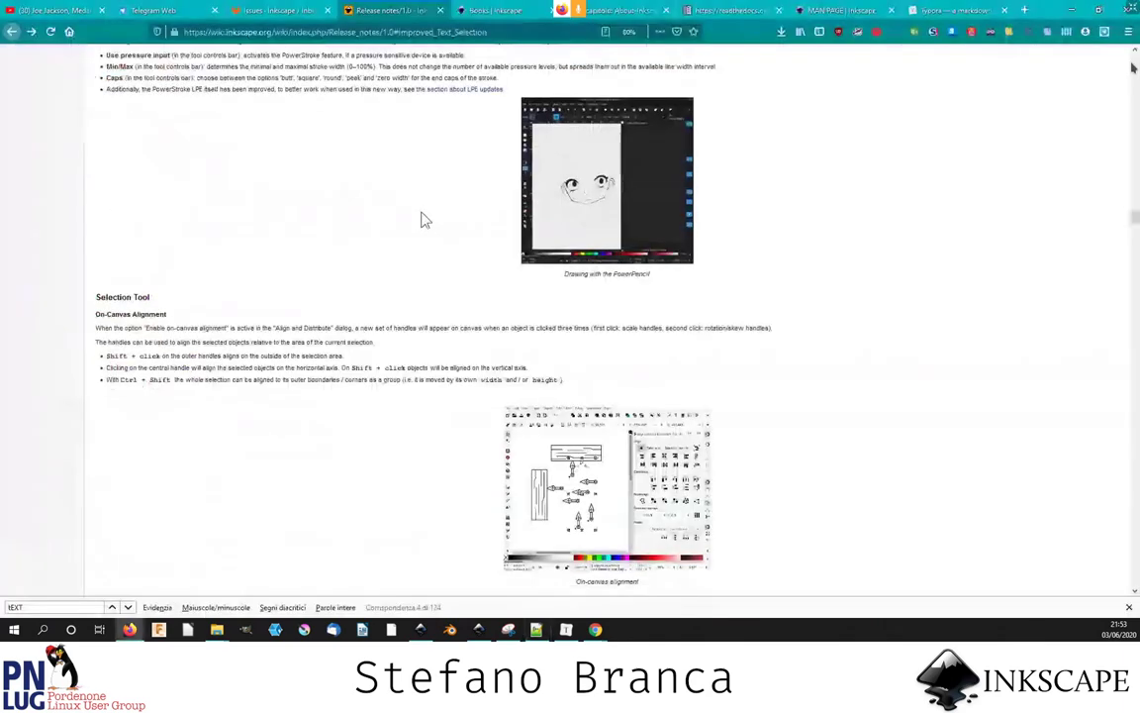
- Read the Inkscape 1.0 release notes down to the Text Tool section, then return to Inkscape
{"action": "scroll", "coordinate": [422, 216], "scroll_direction": "down", "scroll_amount": 2}
{"action": "scroll", "coordinate": [422, 215], "scroll_direction": "down", "scroll_amount": 3}
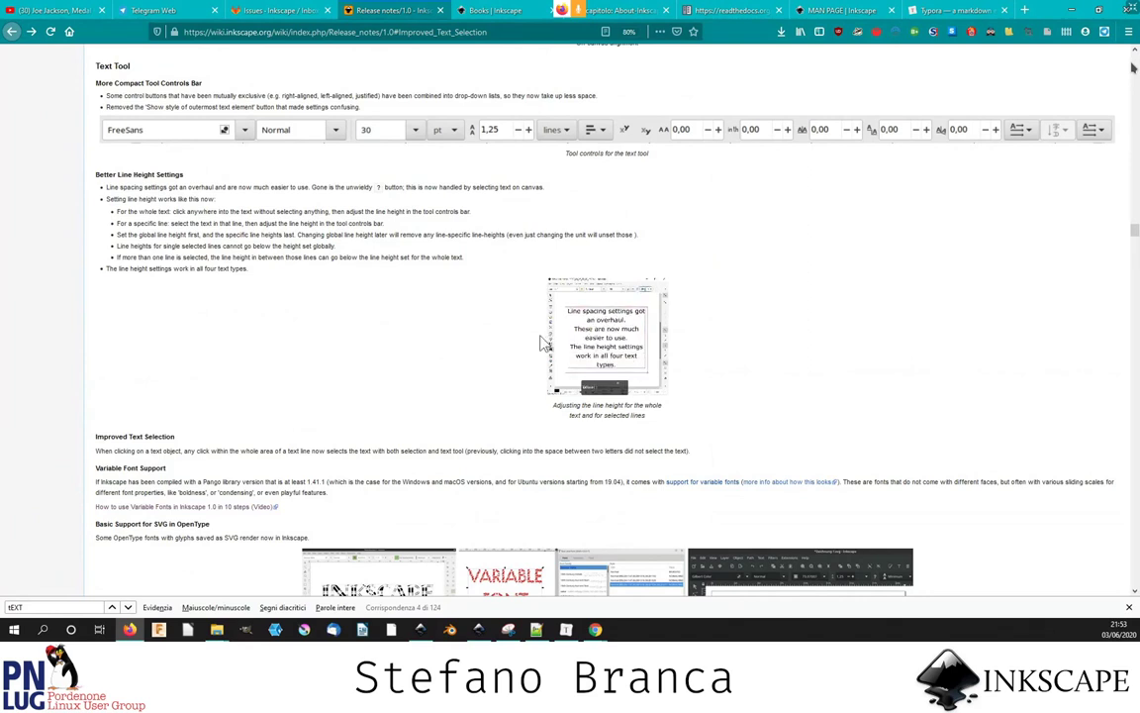
{"action": "left_click", "coordinate": [479, 630]}
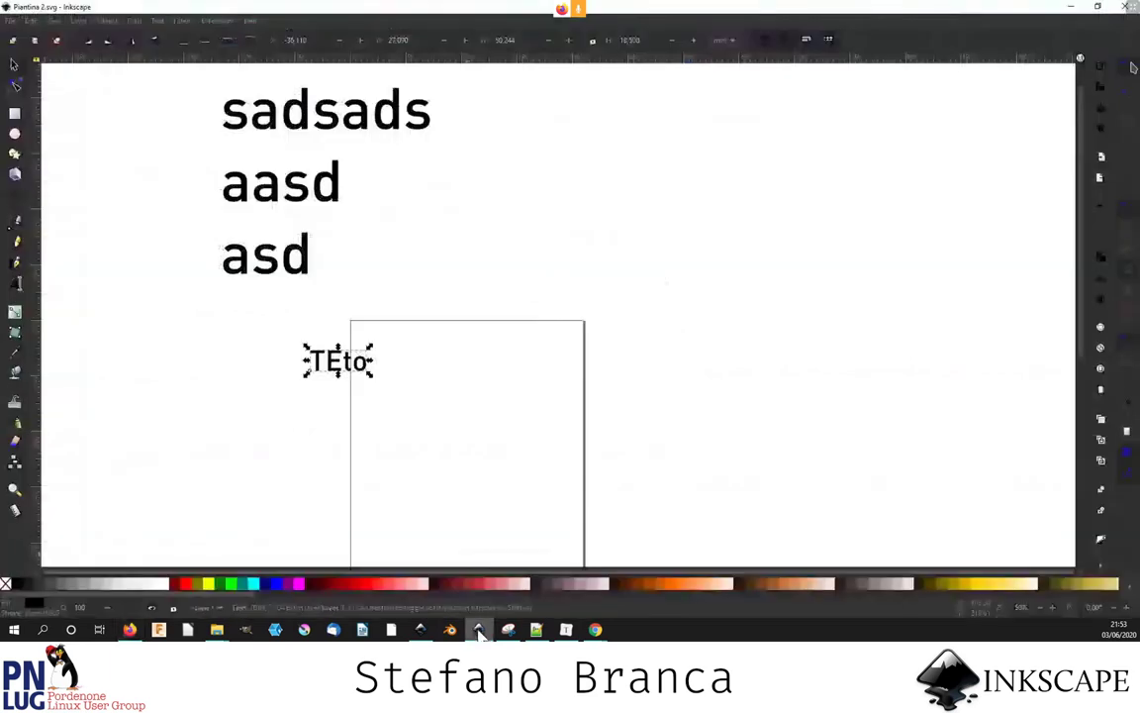
- Draw a flowed-text frame above the rectangle and make its text read TESTO
{"action": "left_click", "coordinate": [15, 283]}
{"action": "left_click_drag", "start_coordinate": [396, 186], "coordinate": [618, 330]}
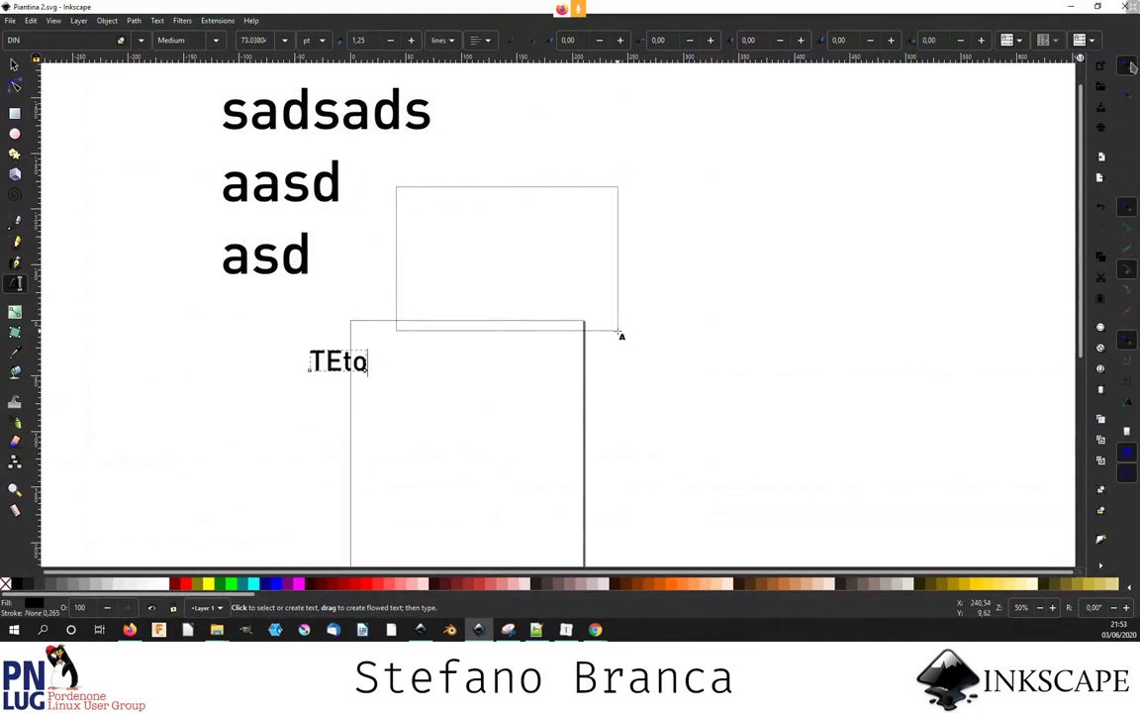
{"action": "type", "text": "sadsadasdasdasdsa"}
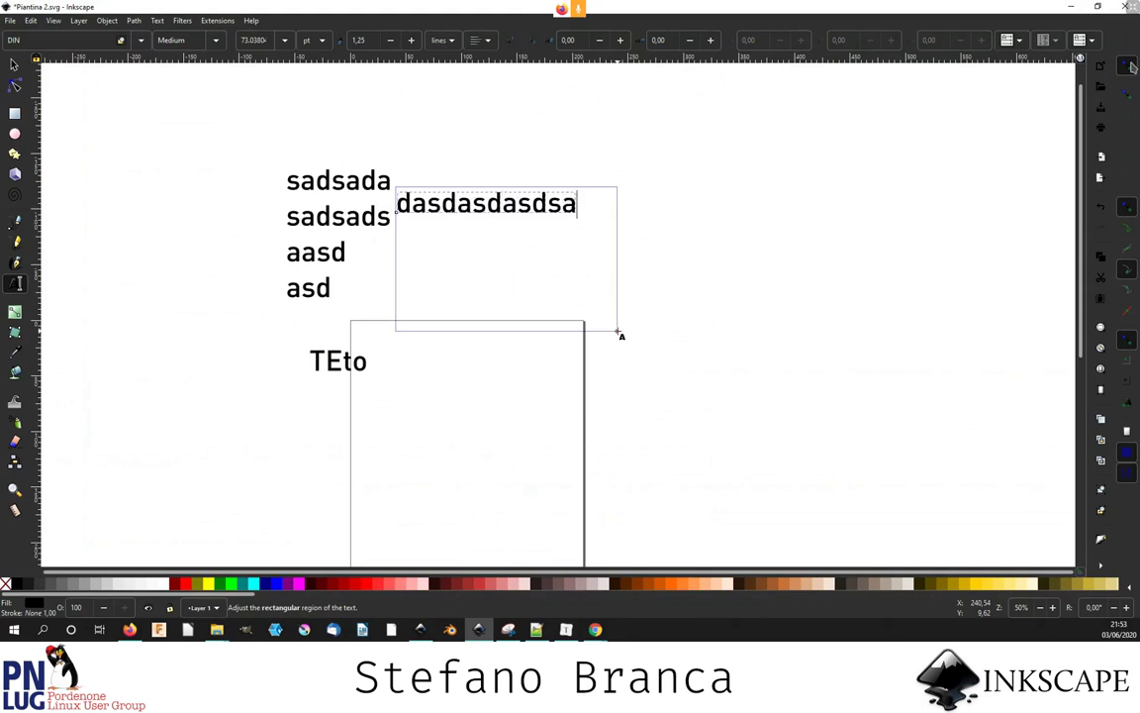
{"action": "type", "text": "daasdasdasdasdas"}
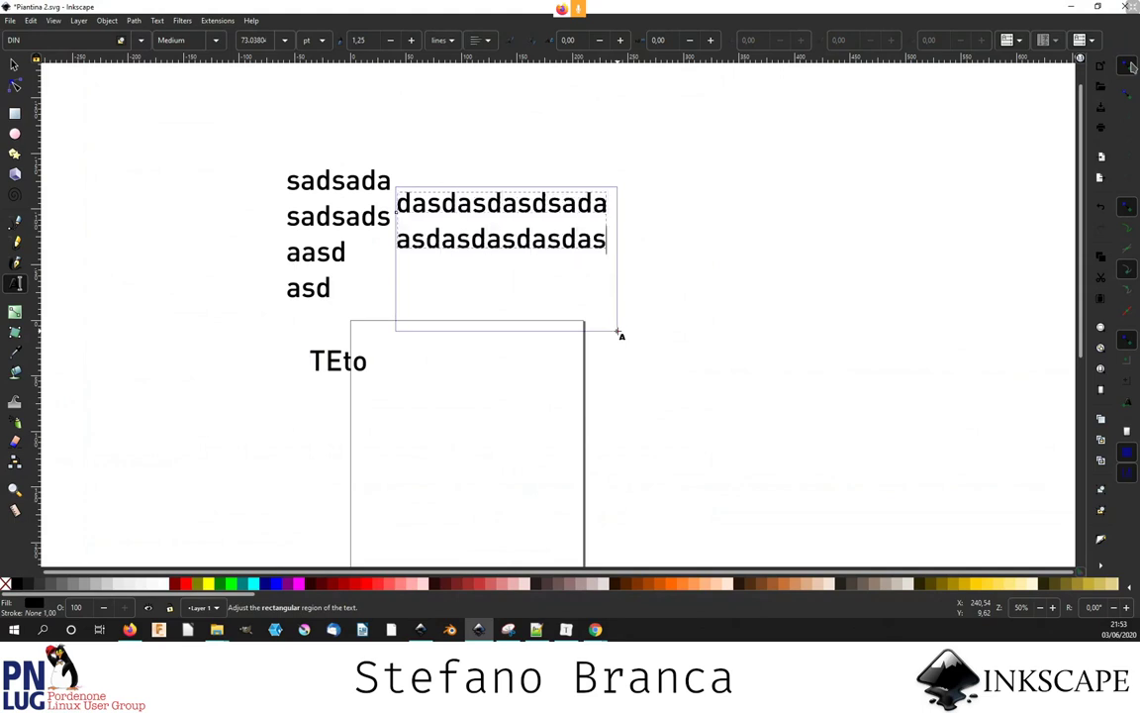
{"action": "type", "text": "dasdasdadasdasda"}
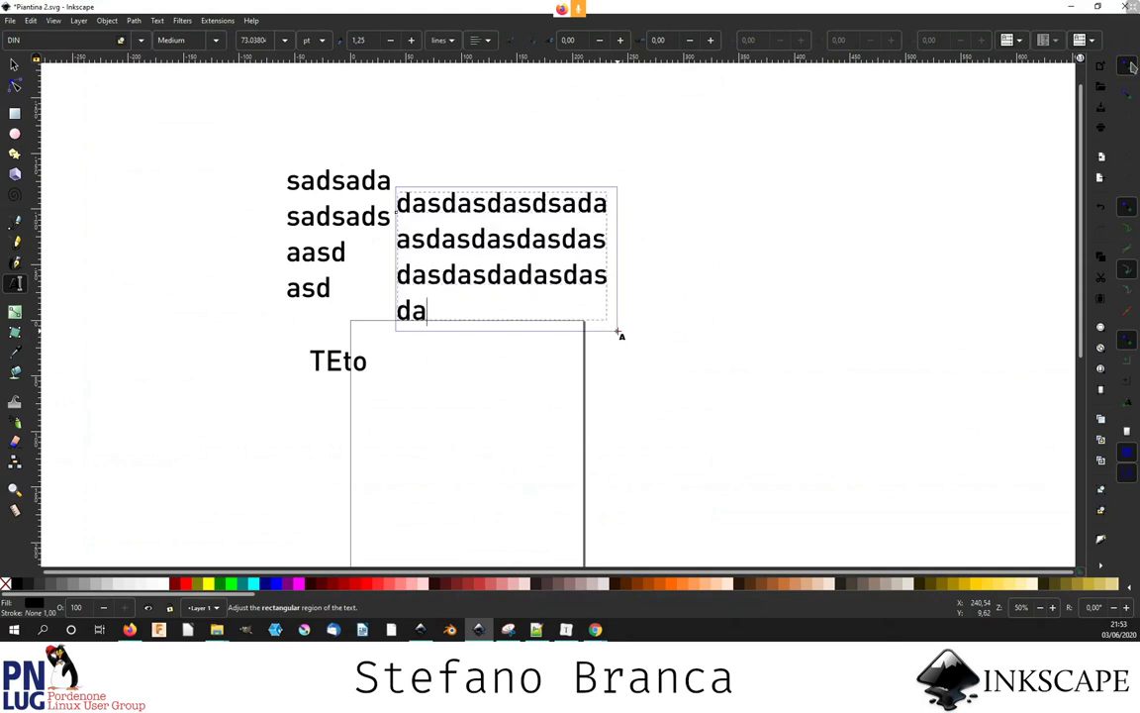
{"action": "key", "text": "ctrl+a"}
{"action": "type", "text": "TEST"}
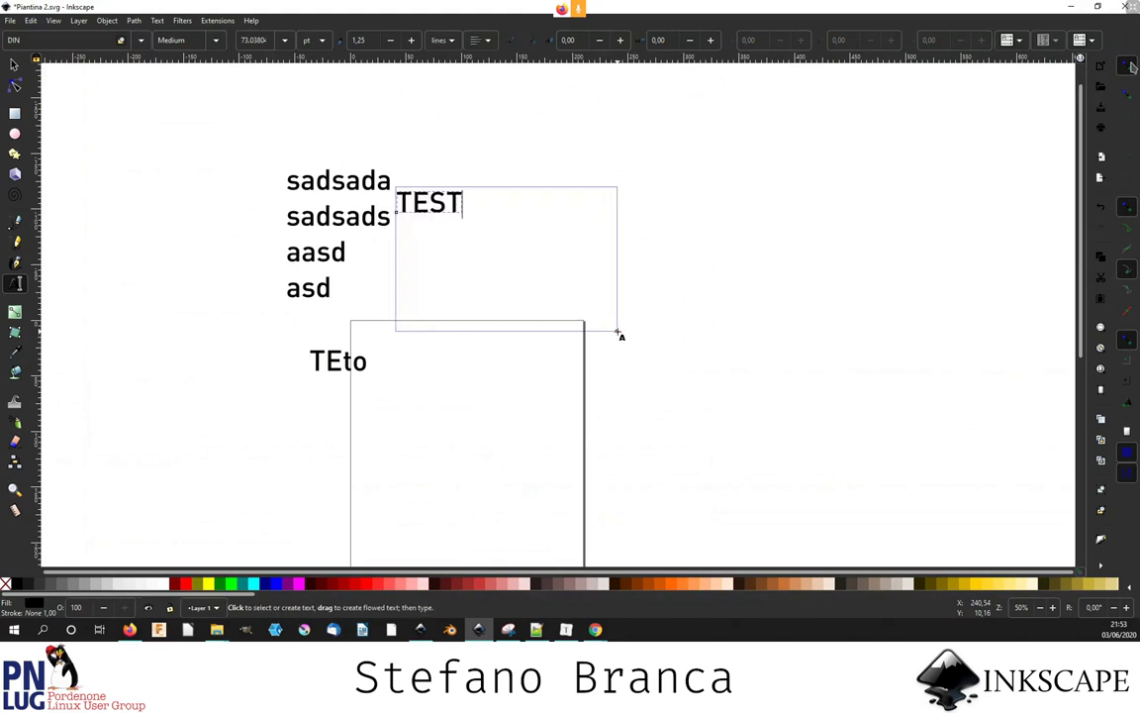
{"action": "type", "text": "O"}
- Paste copies of TESTO to fill four lines, and save Piantina 2.svg
{"action": "key", "text": "ctrl+a"}
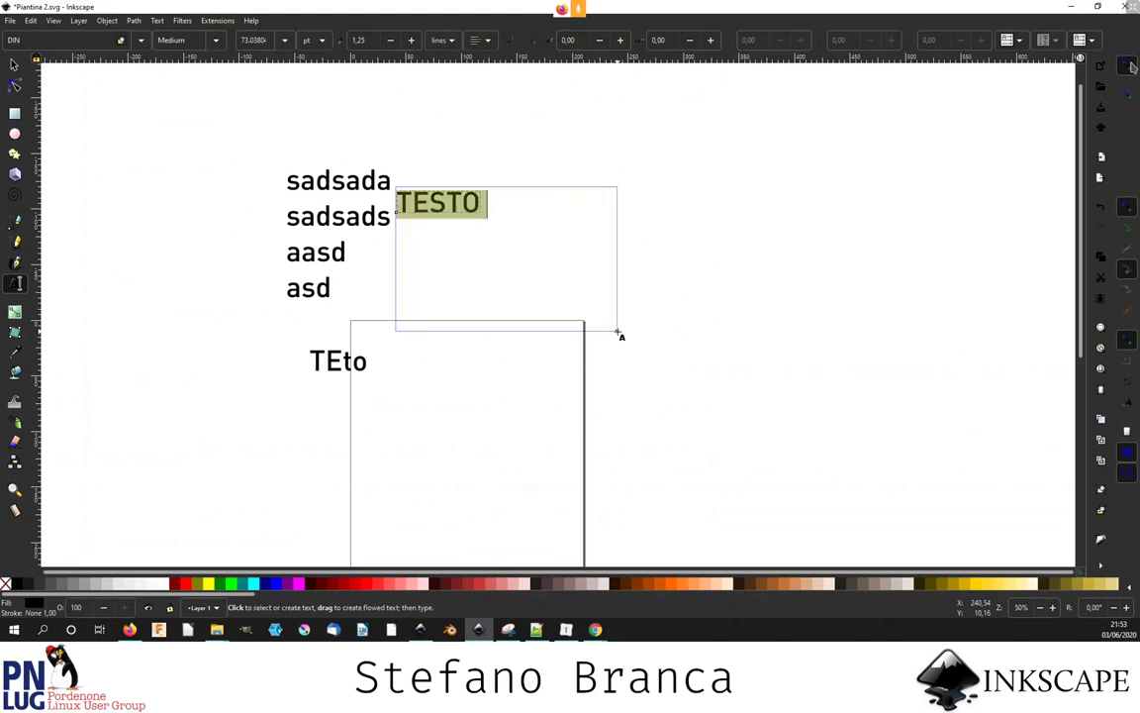
{"action": "key", "text": "ctrl+c"}
{"action": "key", "text": "ctrl+v"}
{"action": "key", "text": "ctrl+v"}
{"action": "key", "text": "ctrl+v"}
{"action": "key", "text": "ctrl+v"}
{"action": "key", "text": "ctrl+v"}
{"action": "key", "text": "ctrl+v"}
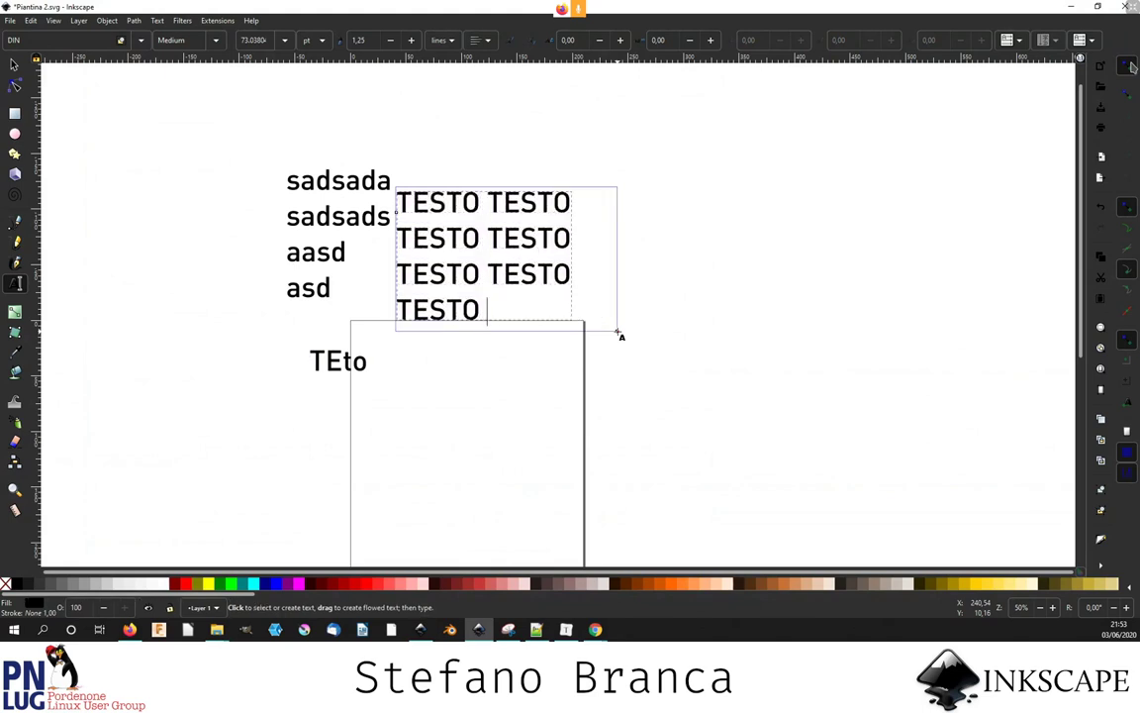
{"action": "key", "text": "ctrl+v"}
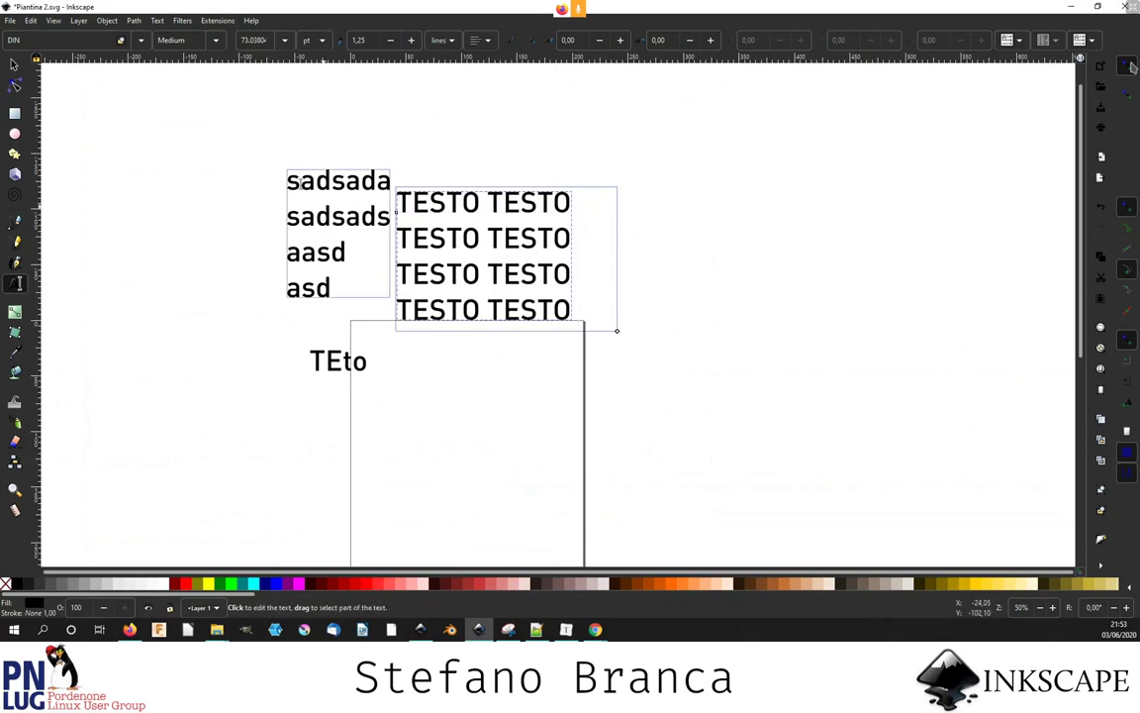
{"action": "key", "text": "ctrl+s"}
- Reload the file in Notepad++ and edit the new text's second-line x value, adding 5
{"action": "left_click", "coordinate": [536, 629]}
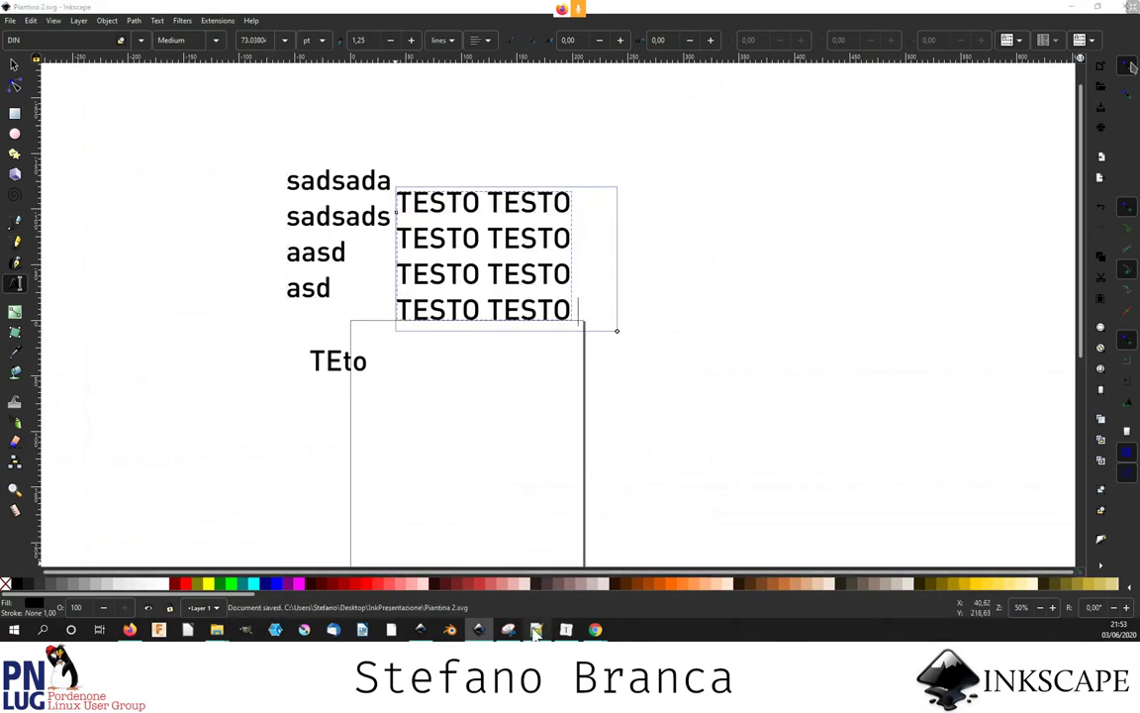
{"action": "left_click", "coordinate": [610, 363]}
{"action": "left_click", "coordinate": [609, 362]}
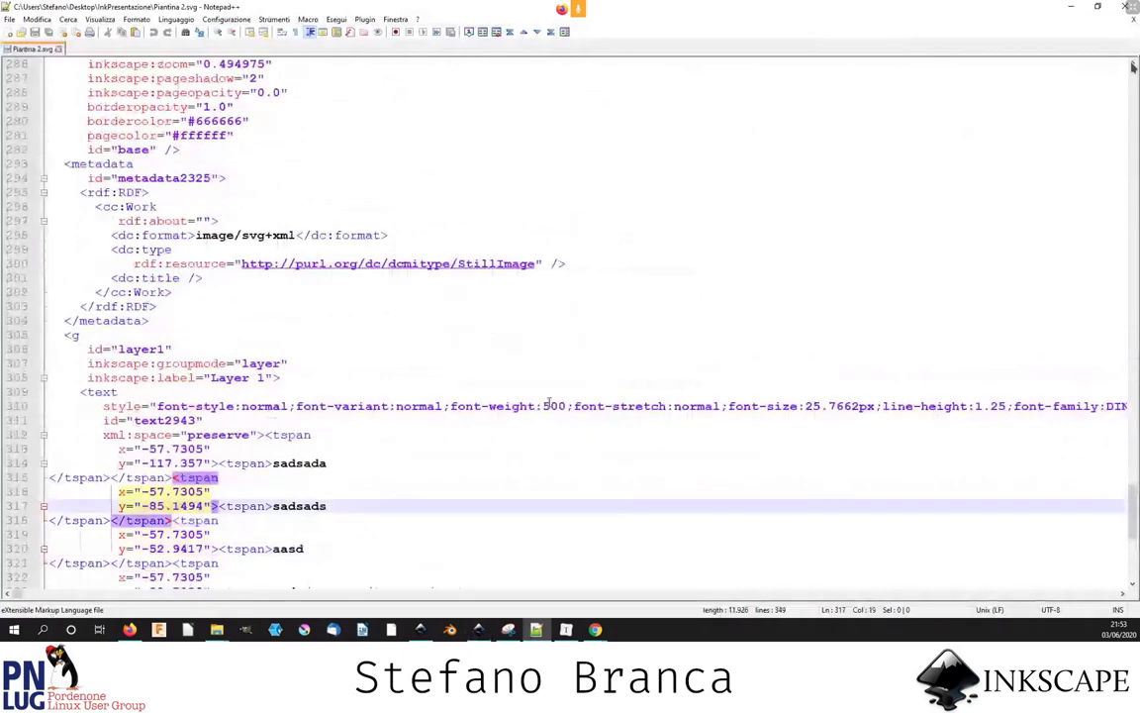
{"action": "scroll", "coordinate": [548, 401], "scroll_direction": "down", "scroll_amount": 3}
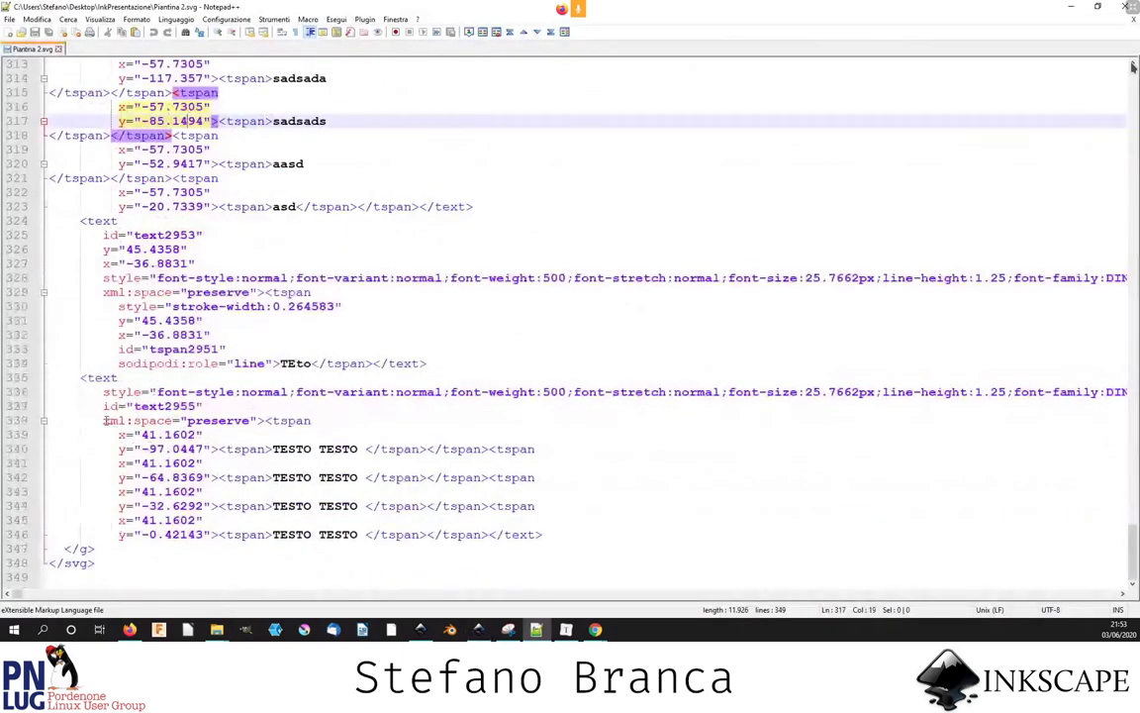
{"action": "left_click", "coordinate": [189, 421]}
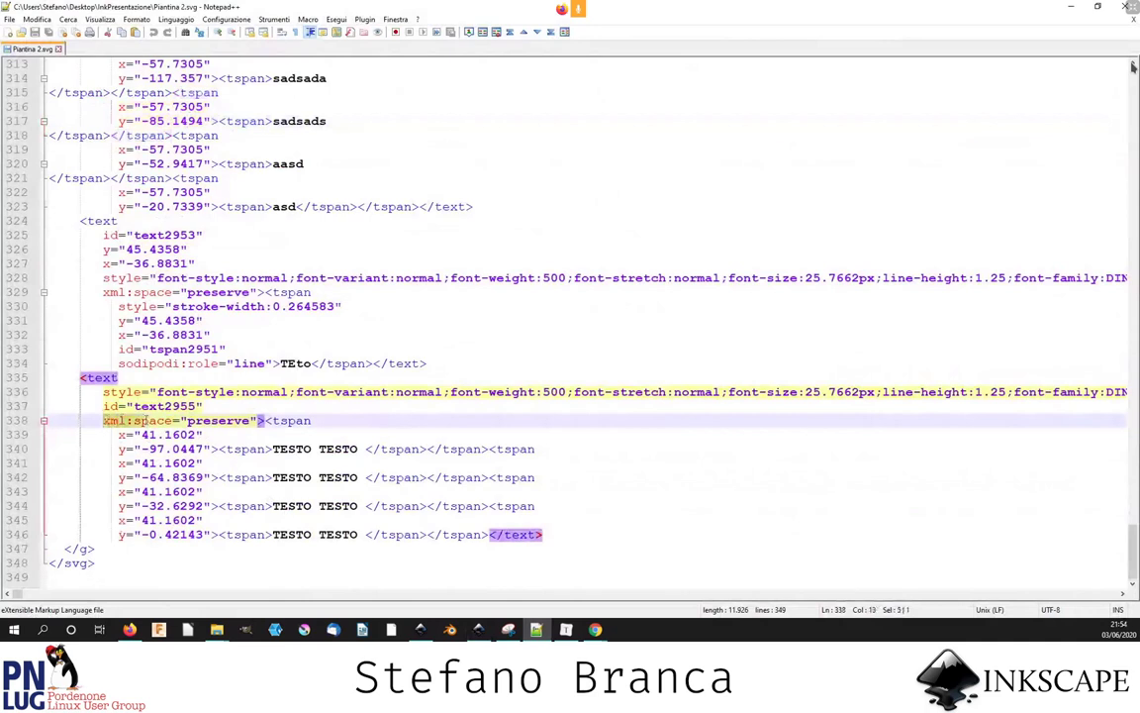
{"action": "triple_click", "coordinate": [224, 424]}
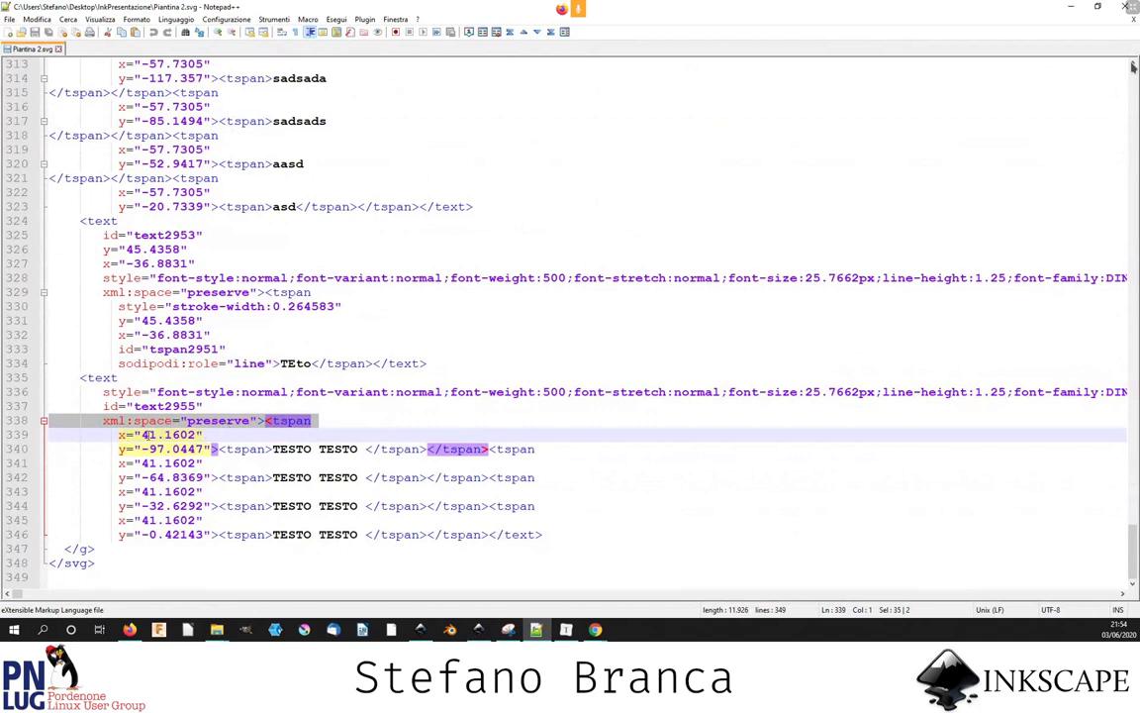
{"action": "left_click", "coordinate": [153, 463]}
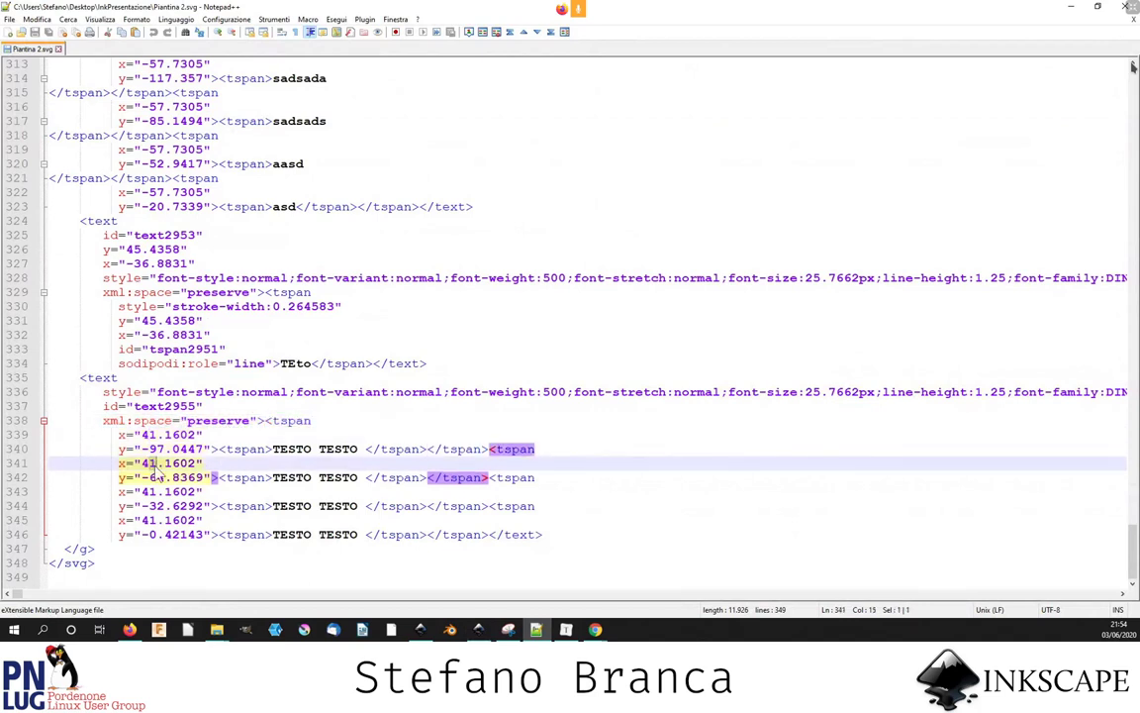
{"action": "type", "text": "5"}
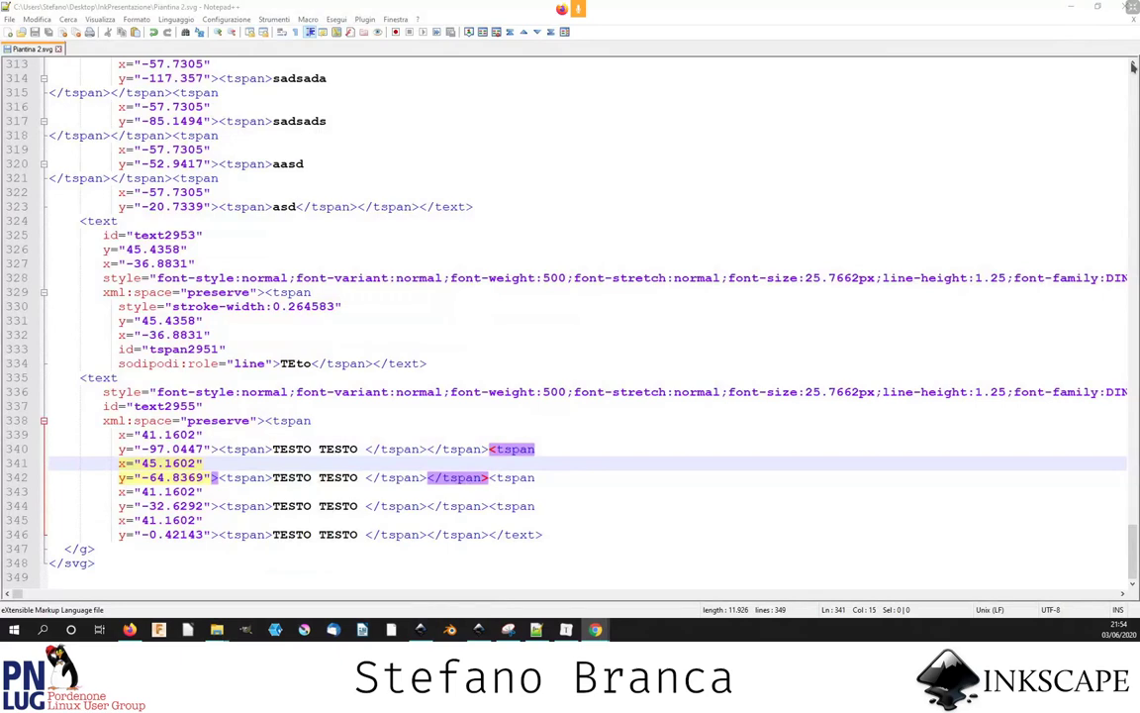
- Bring up and maximize the browser preview of the SVG, then return to Inkscape
{"action": "key", "text": "alt+Tab"}
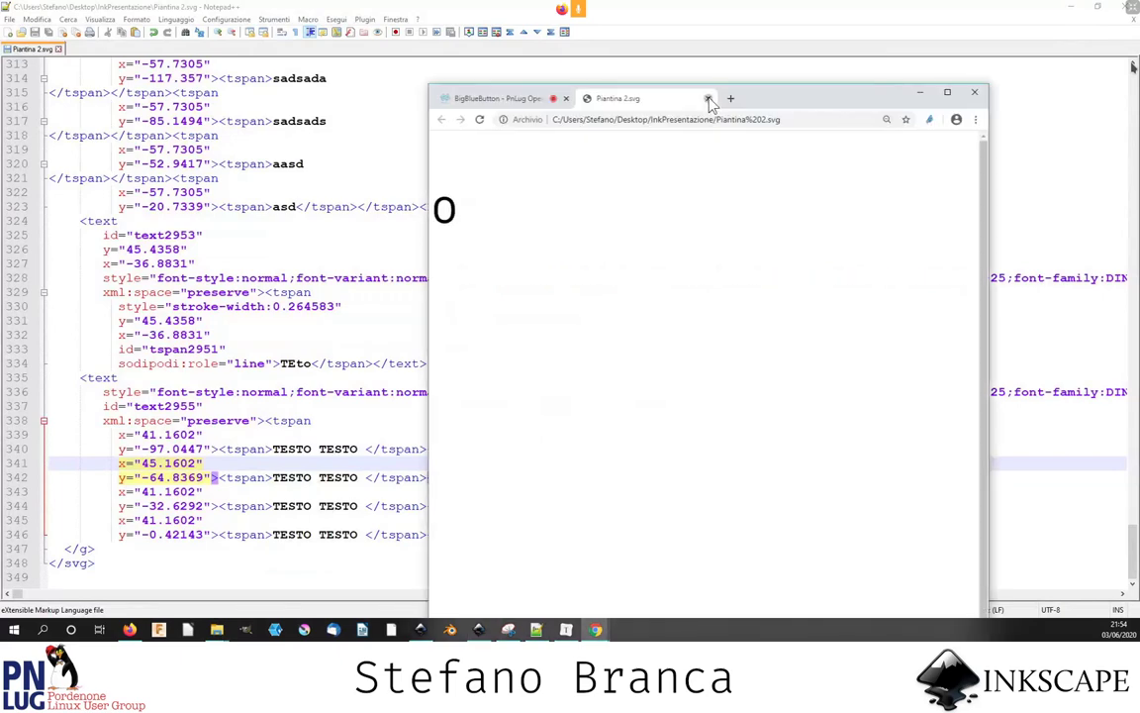
{"action": "key", "text": "alt+Tab"}
{"action": "key", "text": "alt+Tab"}
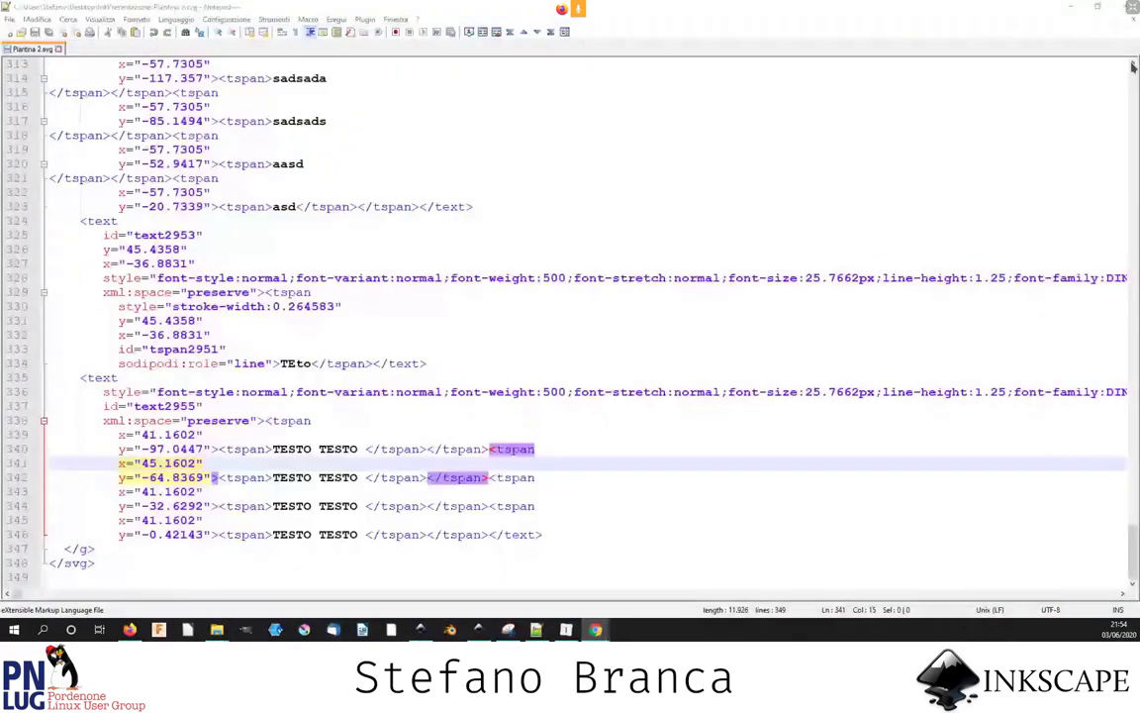
{"action": "key", "text": "alt+Tab"}
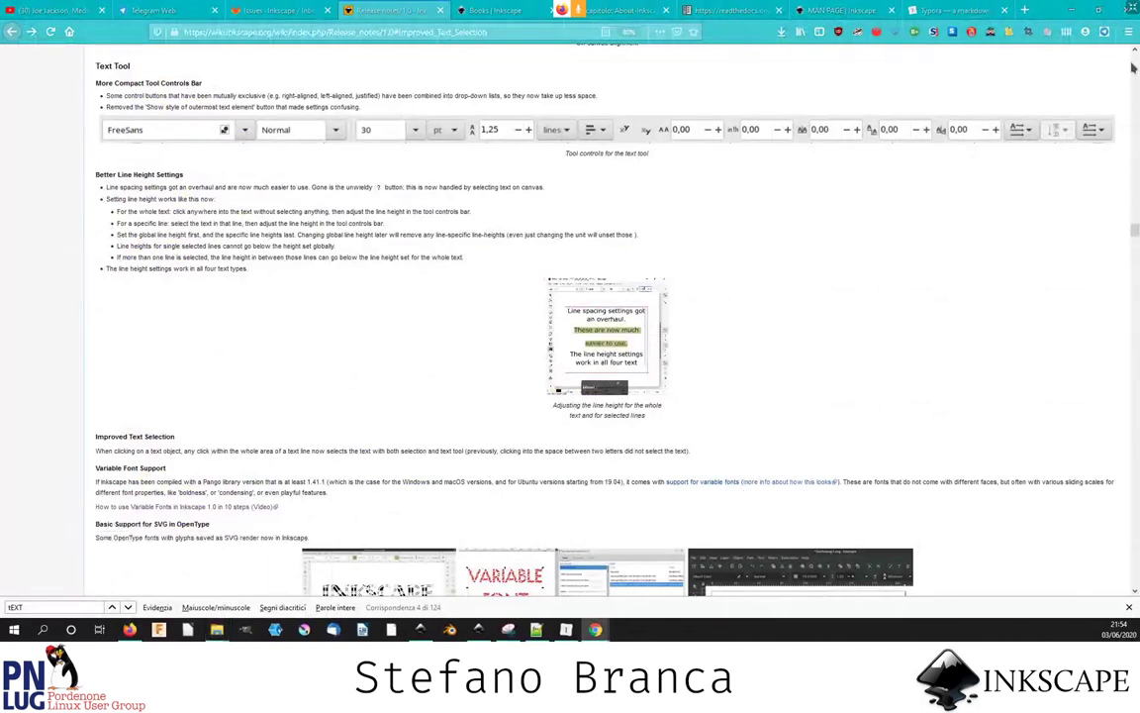
{"action": "key", "text": "alt+Tab"}
{"action": "double_click", "coordinate": [719, 39]}
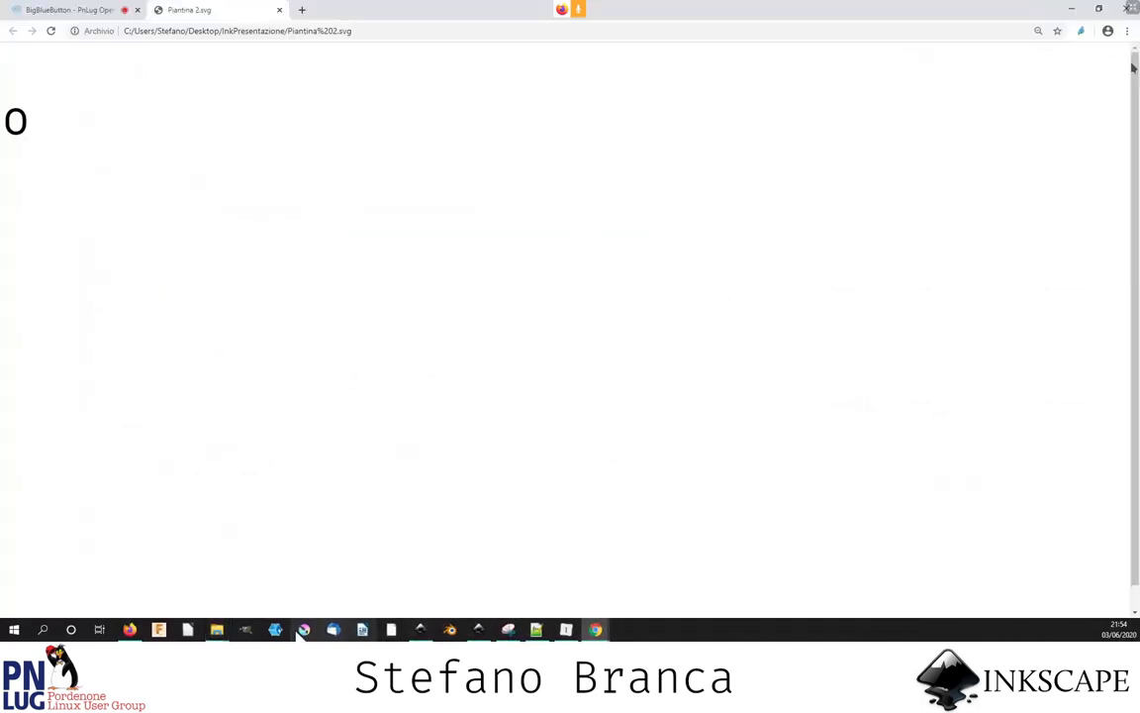
{"action": "left_click", "coordinate": [479, 629]}
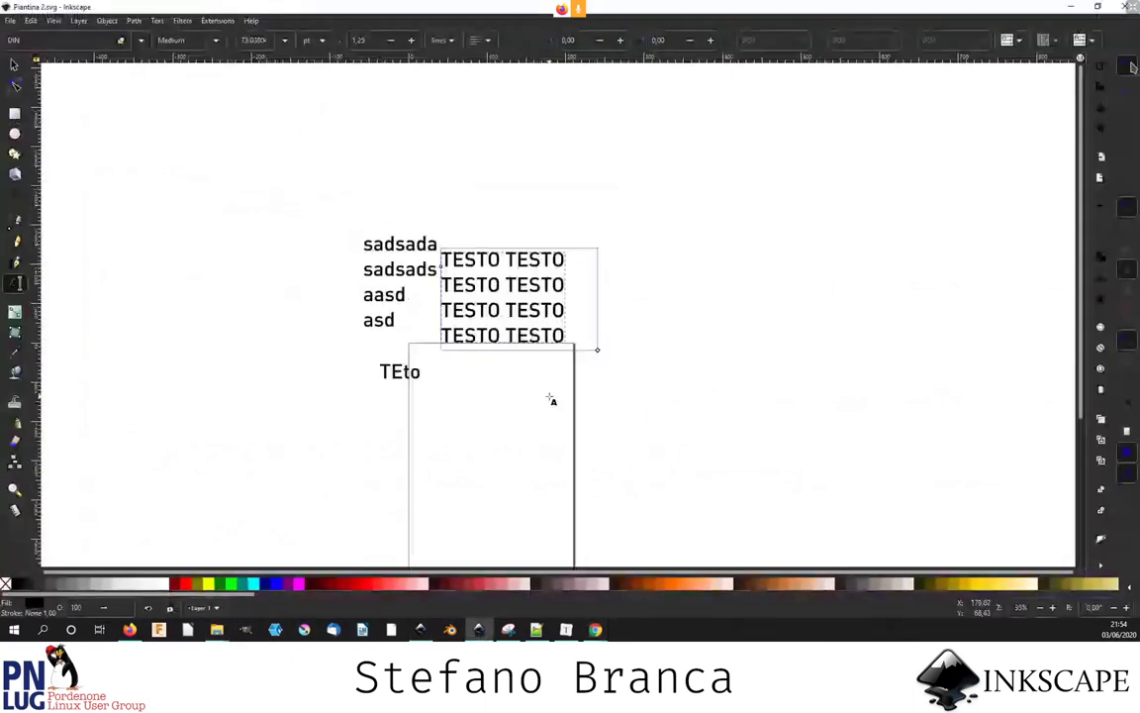
- Drag the TESTO TESTO block into the tall rectangle, save, and reload the file in Notepad++
{"action": "key", "text": "F1"}
{"action": "left_click_drag", "start_coordinate": [509, 344], "coordinate": [513, 396]}
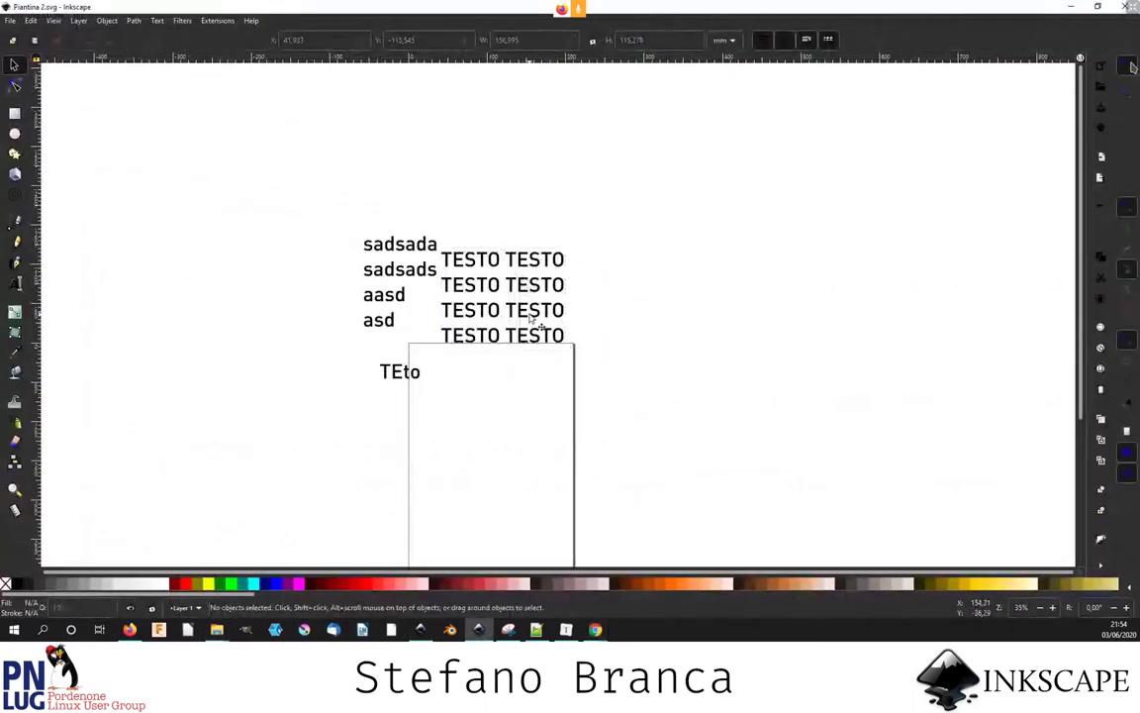
{"action": "left_click_drag", "start_coordinate": [531, 319], "coordinate": [527, 472]}
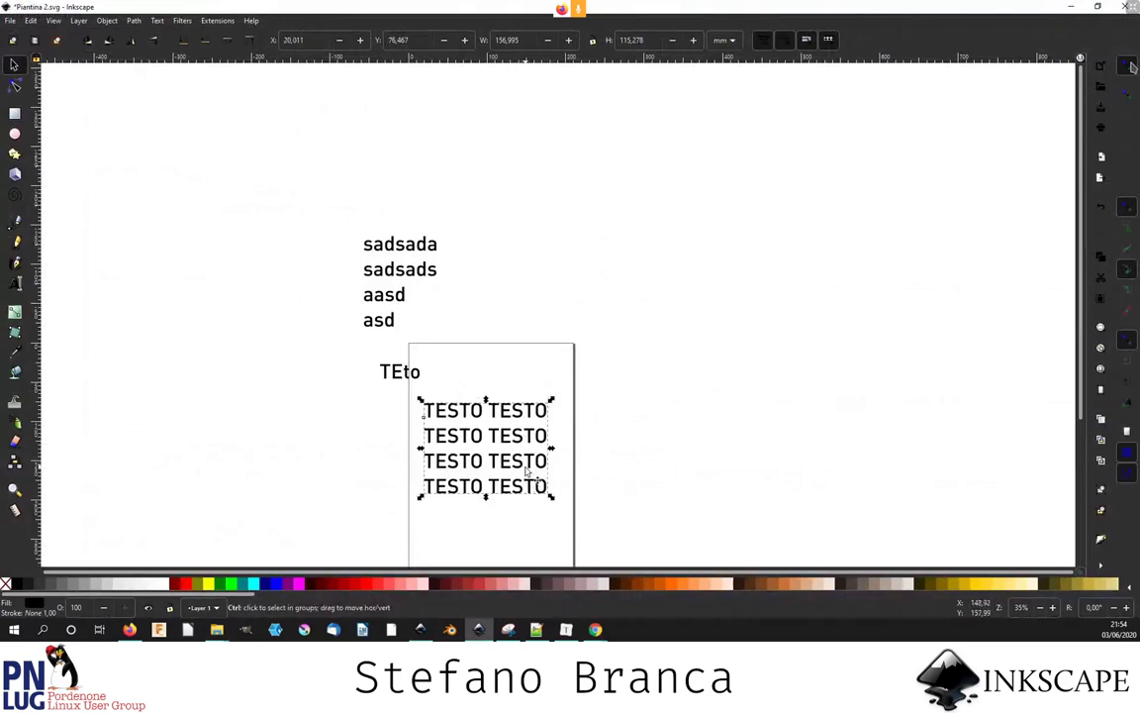
{"action": "key", "text": "ctrl+s"}
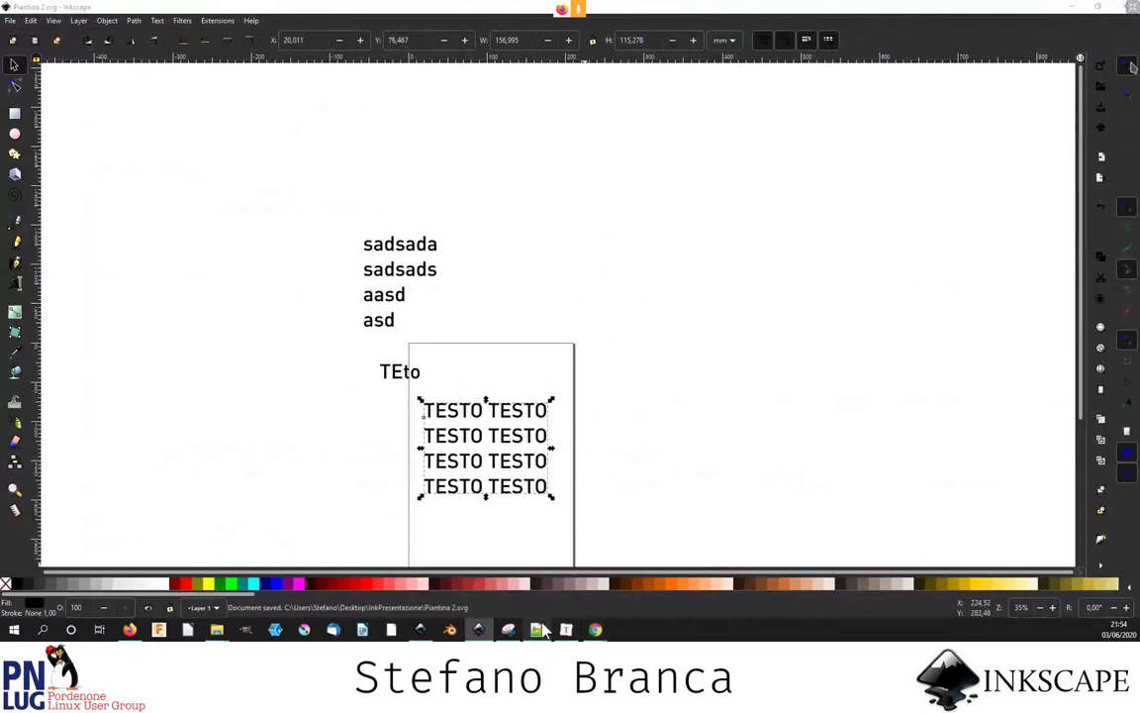
{"action": "left_click", "coordinate": [536, 630]}
{"action": "left_click", "coordinate": [606, 359]}
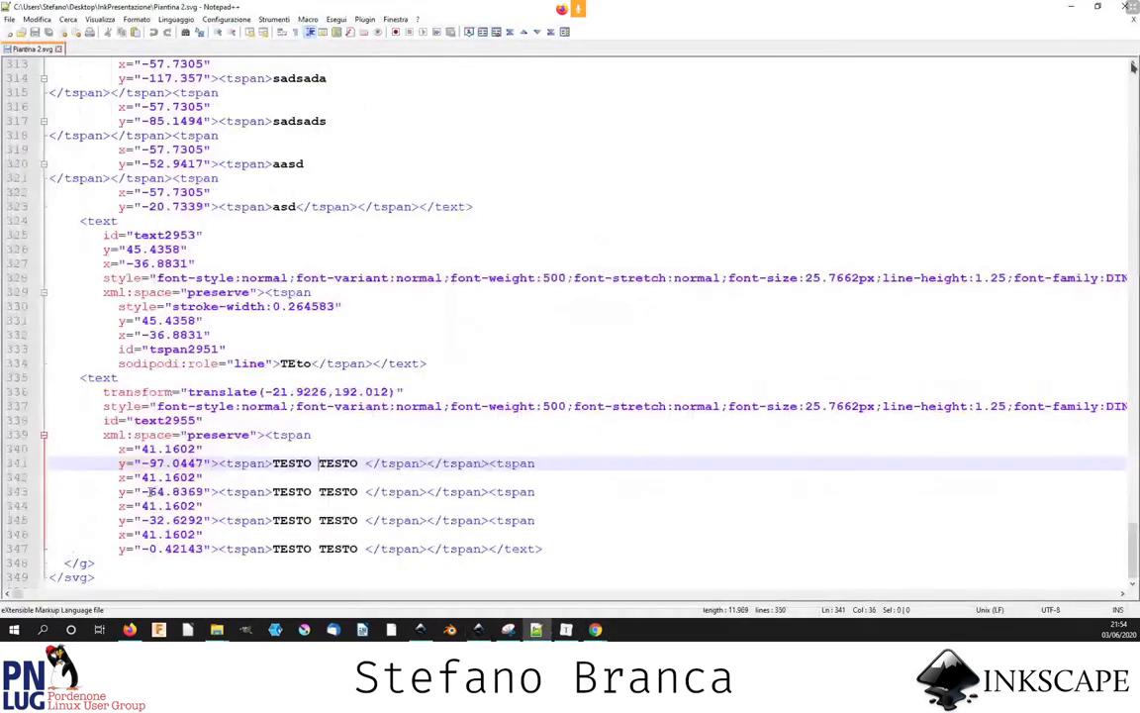
- Set the second TESTO line to x 66.1602, y -34.8369 and check it in the browser preview
{"action": "double_click", "coordinate": [154, 477]}
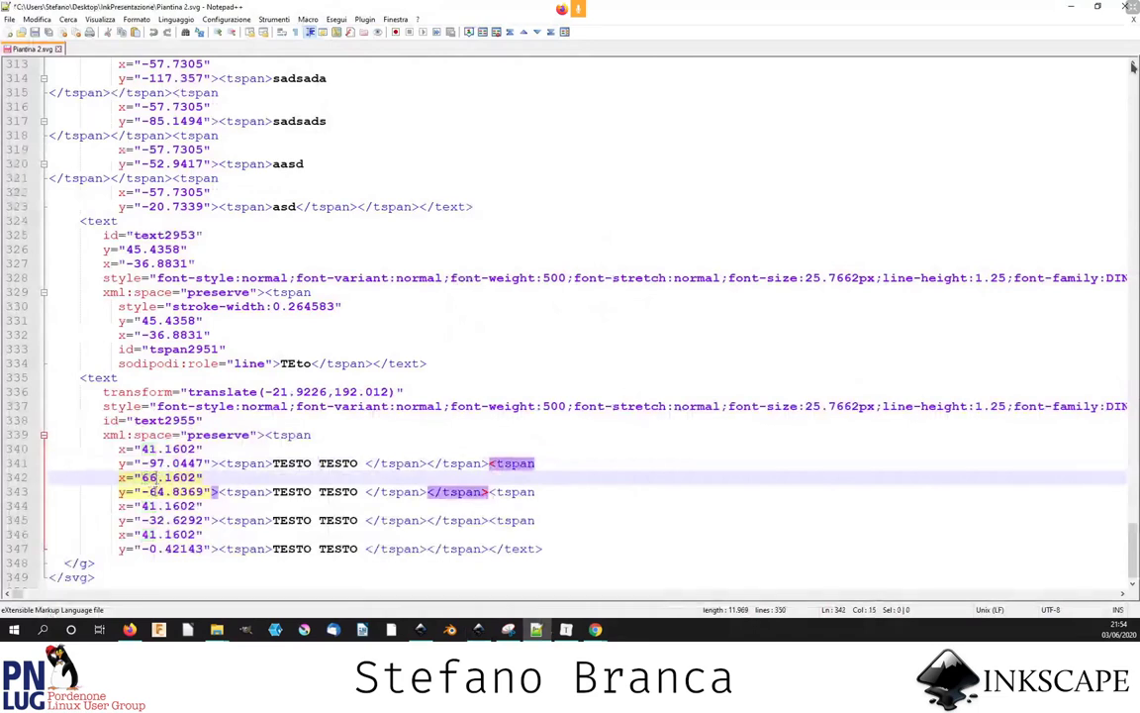
{"action": "type", "text": "66"}
{"action": "left_click", "coordinate": [150, 492]}
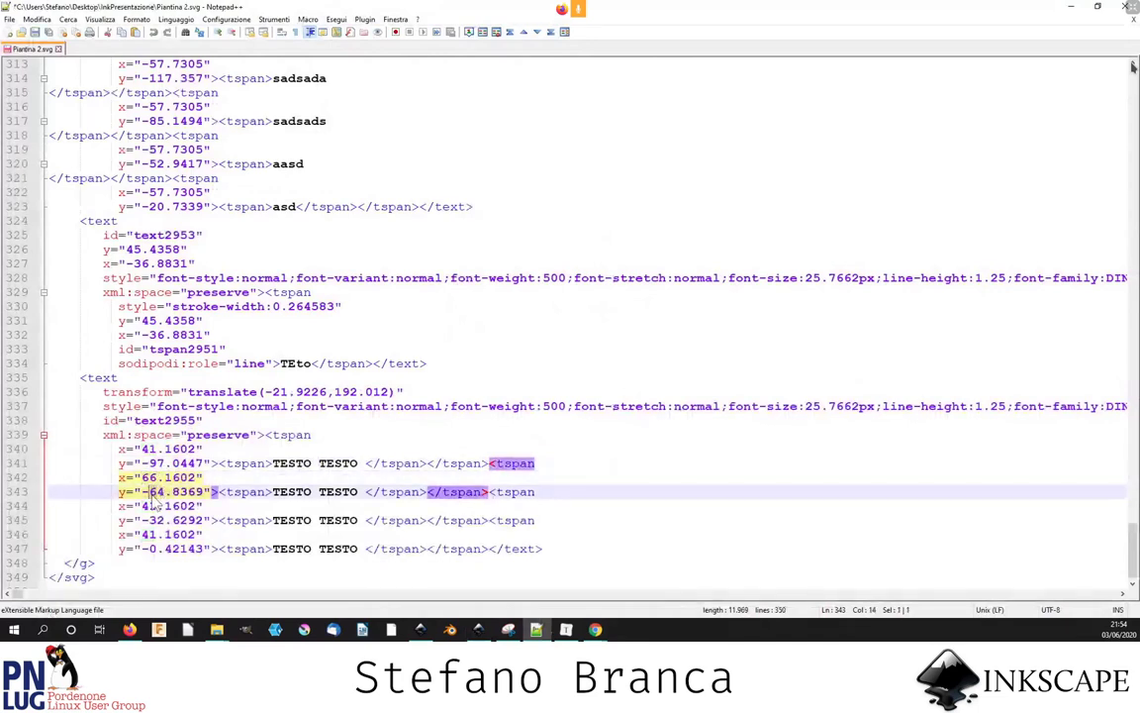
{"action": "type", "text": "3"}
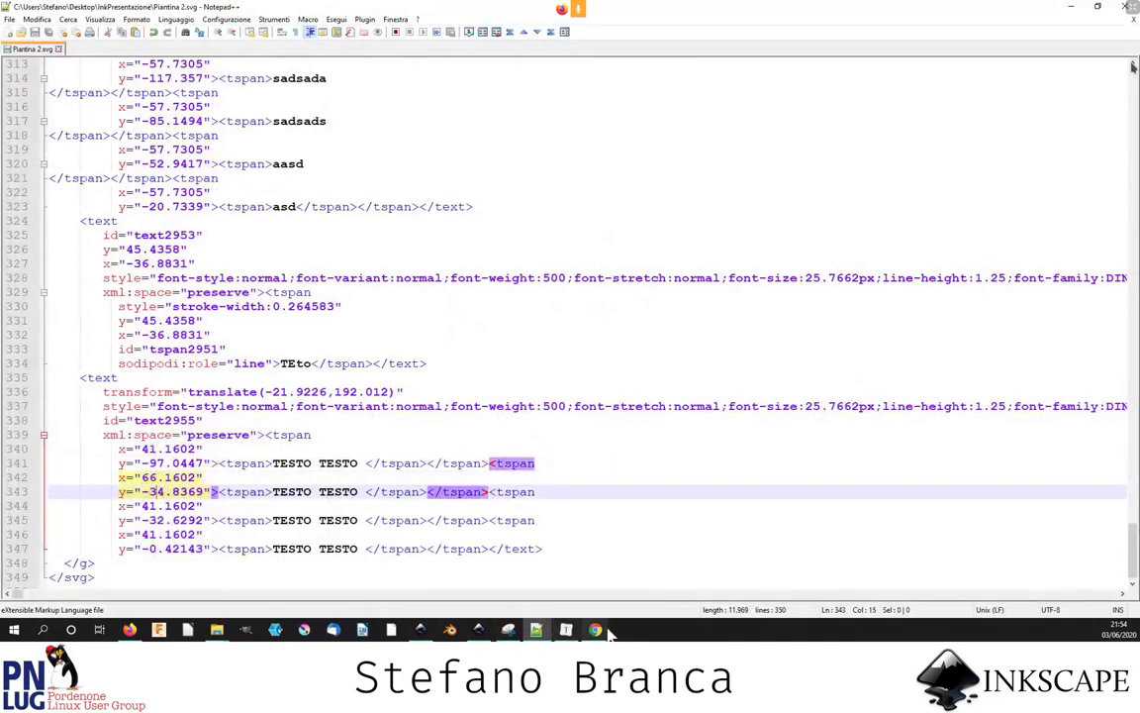
{"action": "mouse_move", "coordinate": [594, 630]}
{"action": "left_click", "coordinate": [531, 579]}
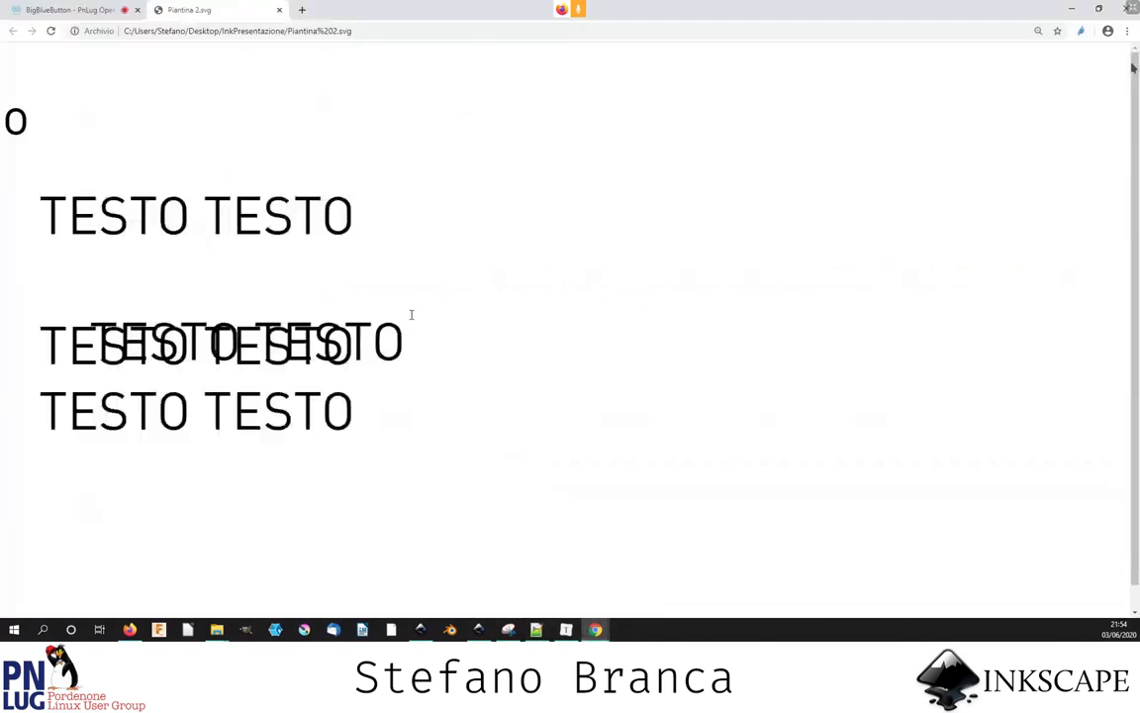
{"action": "left_click", "coordinate": [537, 631]}
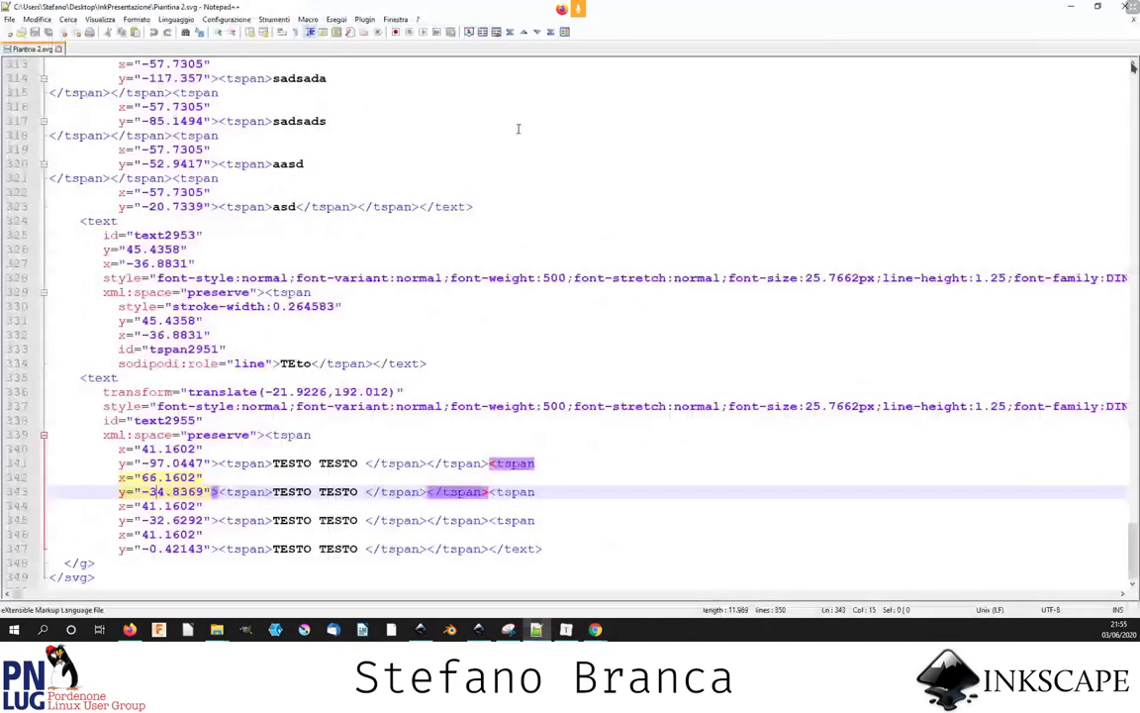
- Snap Notepad++ beside the browser preview to compare both lines' x and y values
{"action": "key", "text": "super+Right"}
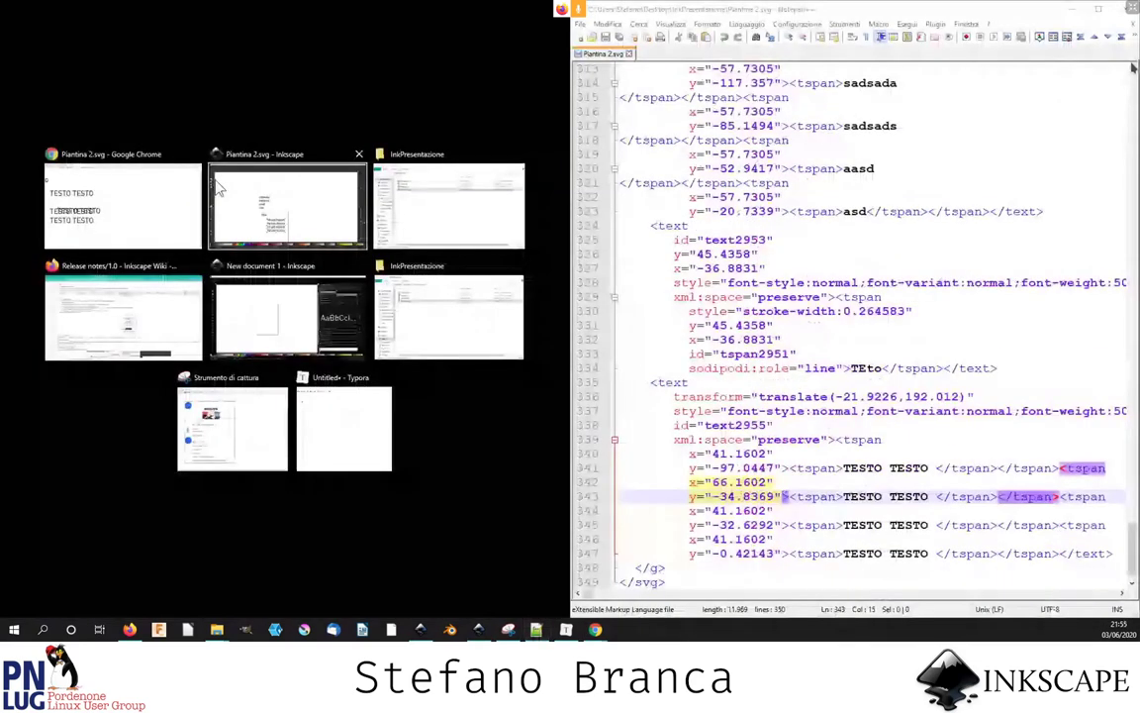
{"action": "left_click", "coordinate": [166, 203]}
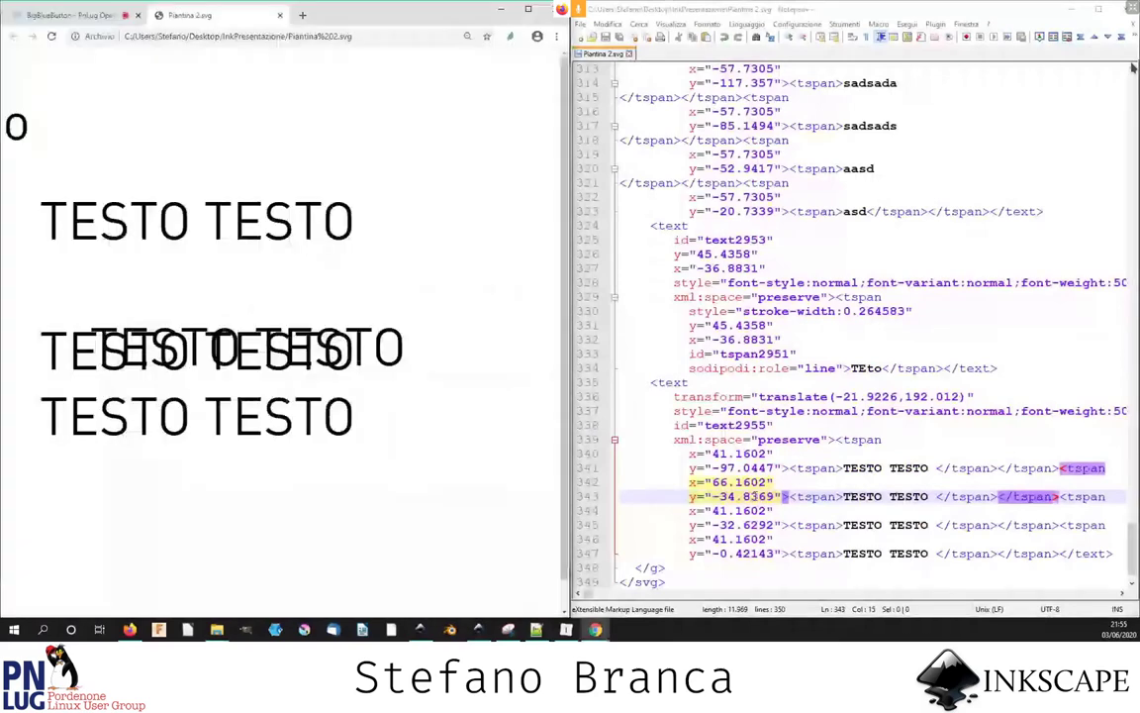
{"action": "left_click_drag", "start_coordinate": [690, 453], "coordinate": [782, 468]}
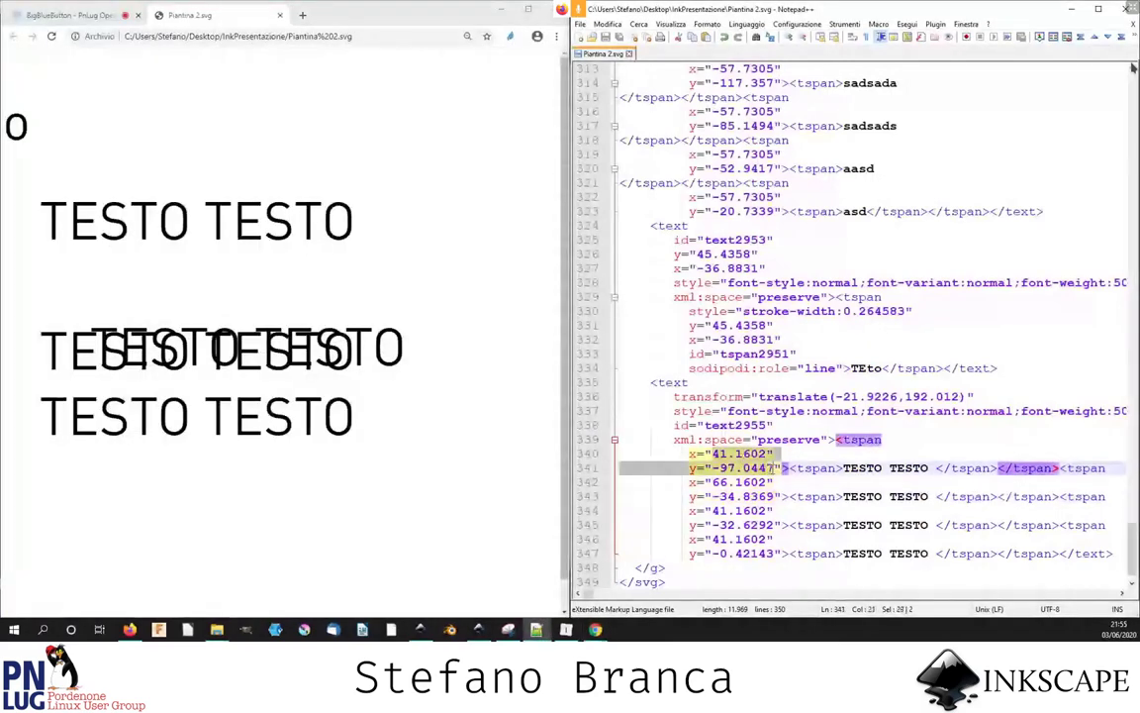
{"action": "left_click_drag", "start_coordinate": [690, 482], "coordinate": [782, 496]}
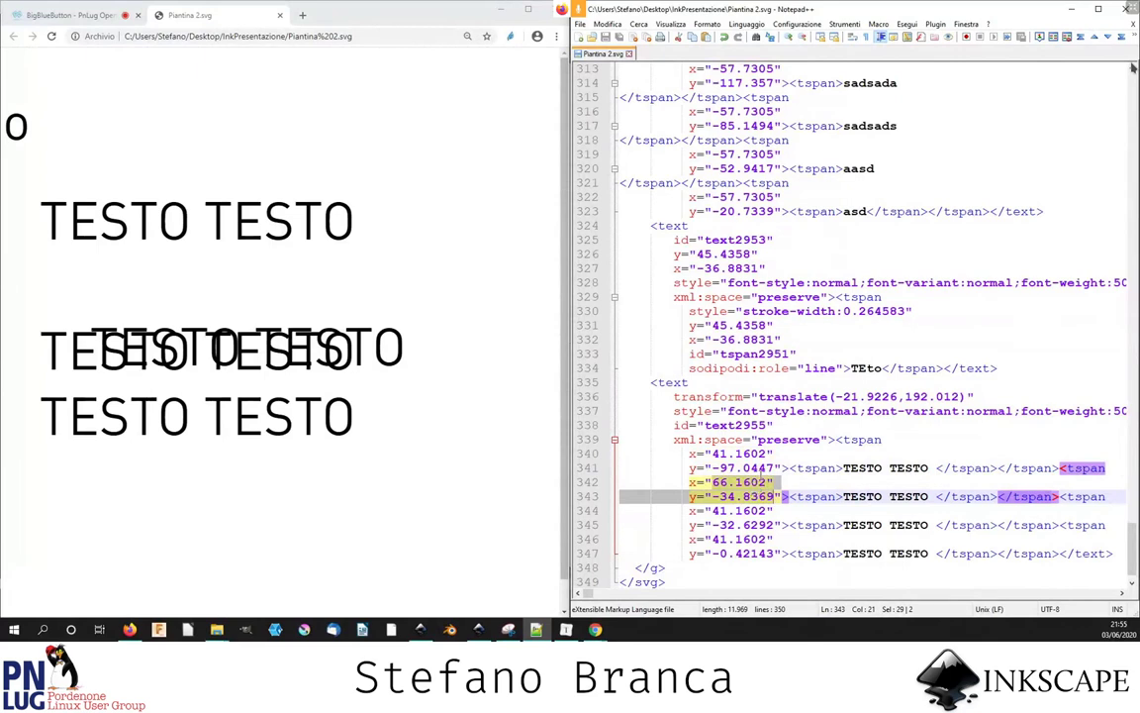
{"action": "double_click", "coordinate": [752, 482]}
{"action": "double_click", "coordinate": [719, 481]}
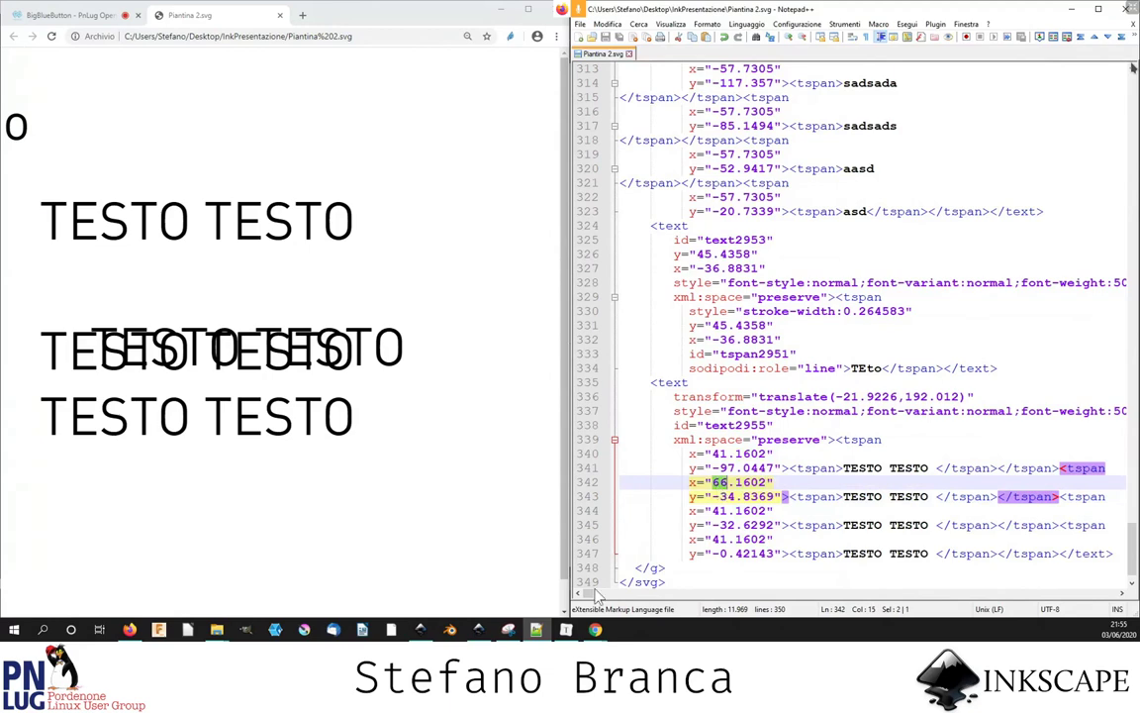
{"action": "left_click", "coordinate": [479, 630]}
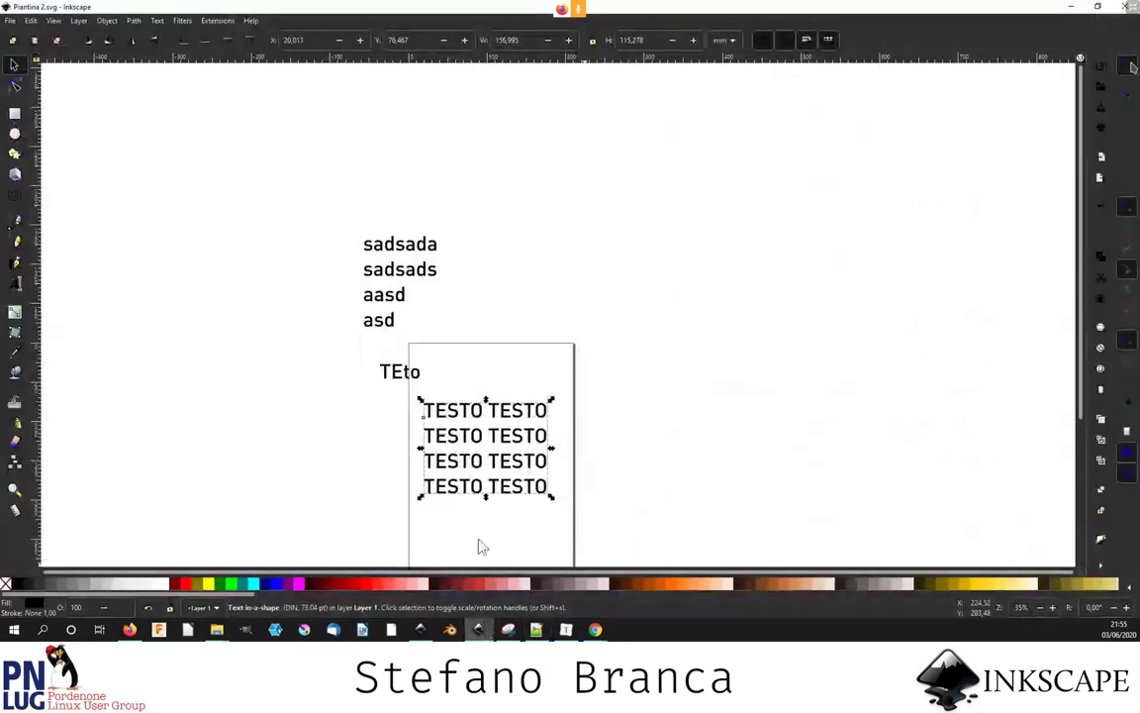
- Draw a flowed-text frame above the block containing sadasdasdsadasdasdasd
{"action": "left_click", "coordinate": [15, 284]}
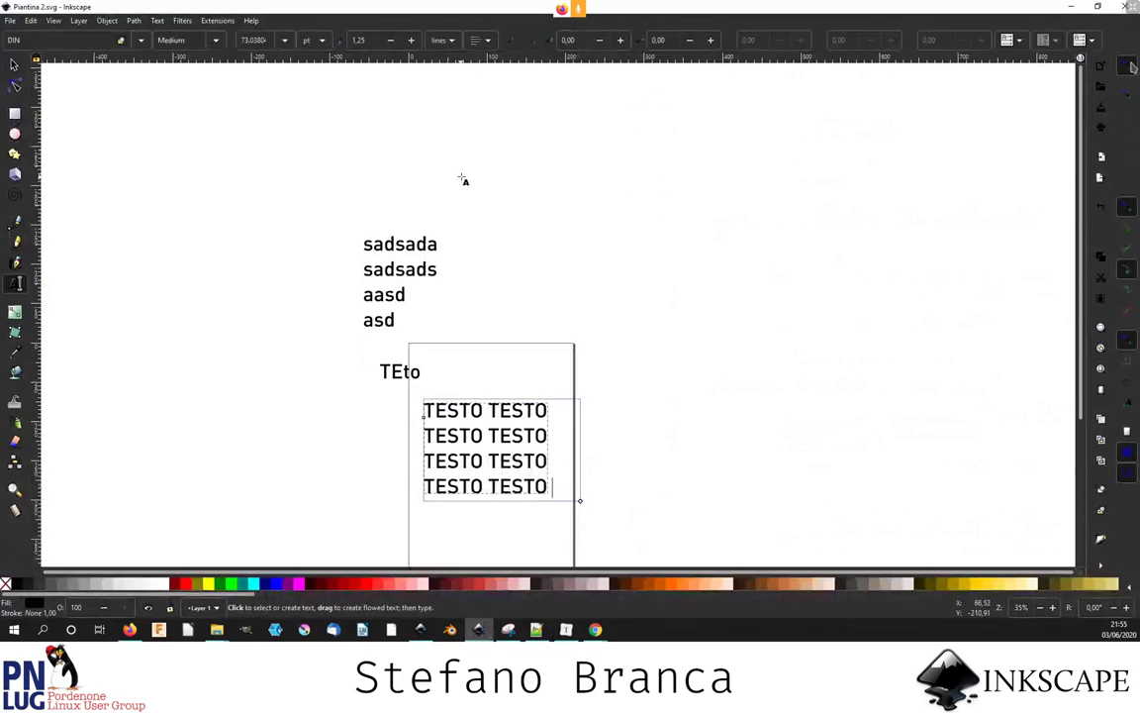
{"action": "left_click_drag", "start_coordinate": [461, 176], "coordinate": [609, 257]}
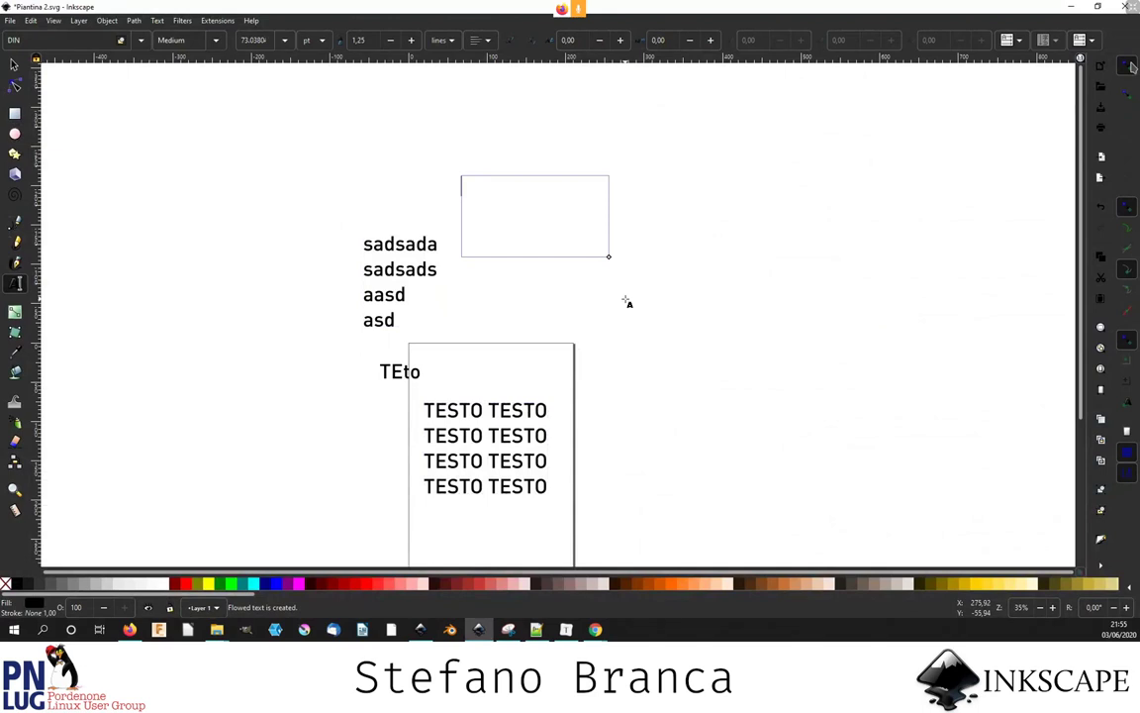
{"action": "type", "text": "sadasdasdsadasdasdasd"}
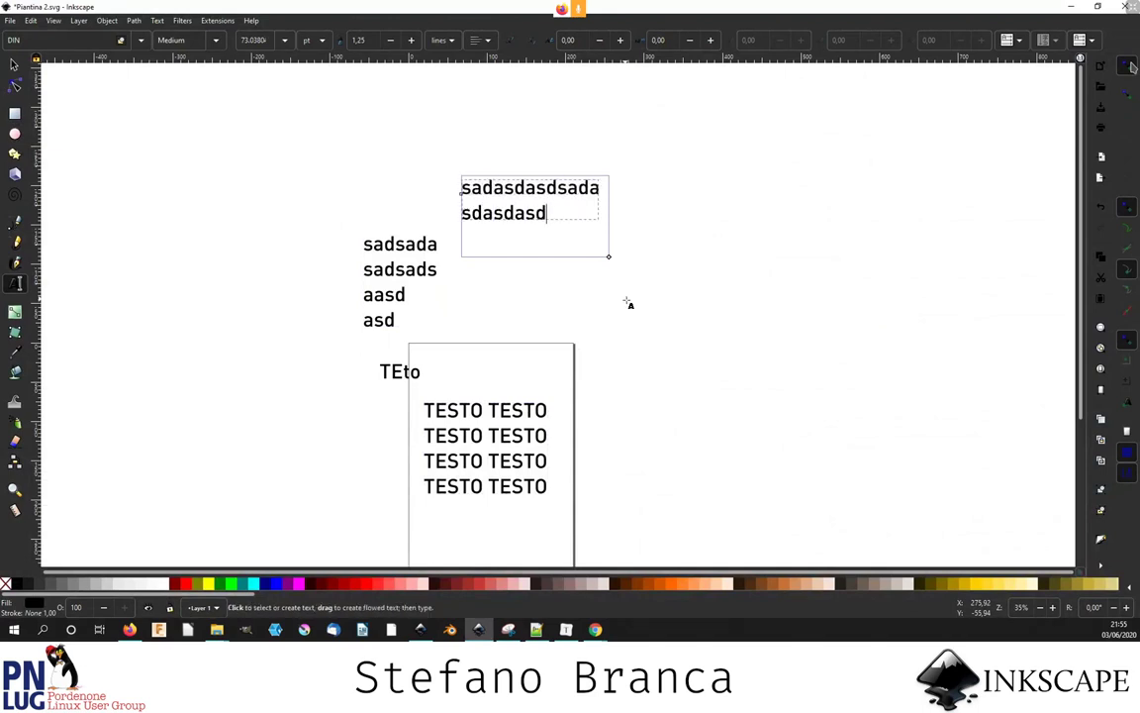
- Add regular text sadadasdasd and narrow its line length so it wraps onto two lines
{"action": "left_click", "coordinate": [662, 261]}
{"action": "type", "text": "sadadasdasd"}
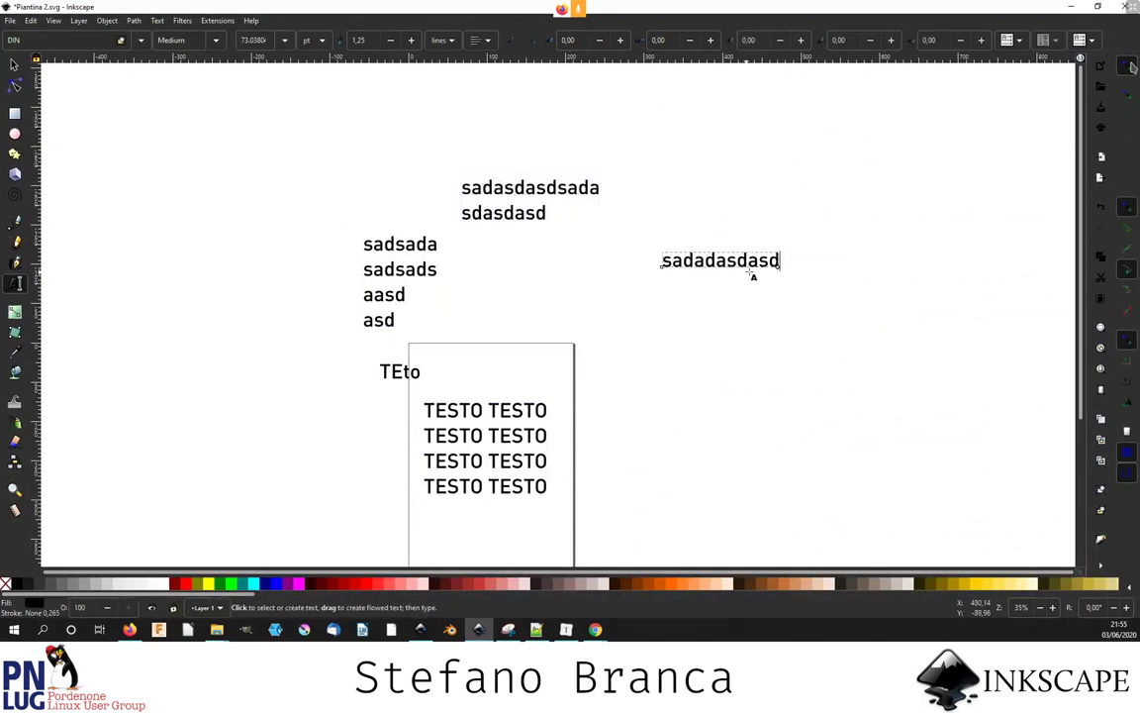
{"action": "key", "text": "F2"}
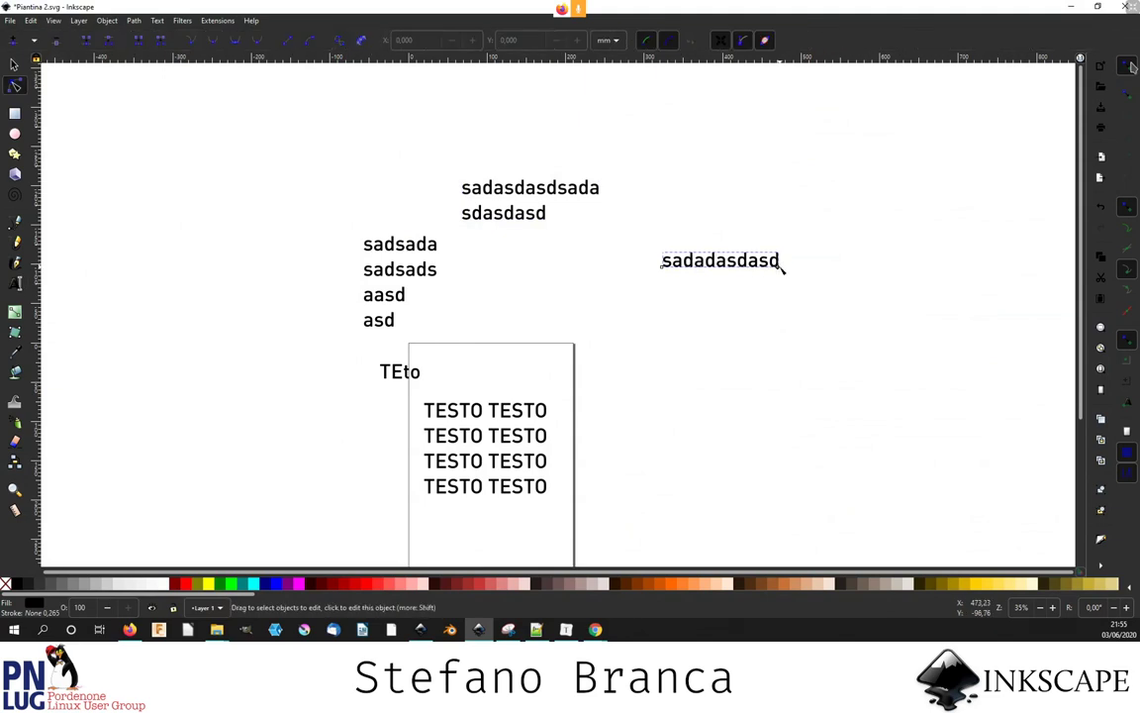
{"action": "mouse_move", "coordinate": [780, 266]}
{"action": "left_mouse_down"}
{"action": "mouse_move", "coordinate": [765, 280]}
{"action": "mouse_move", "coordinate": [781, 281]}
{"action": "left_mouse_up"}
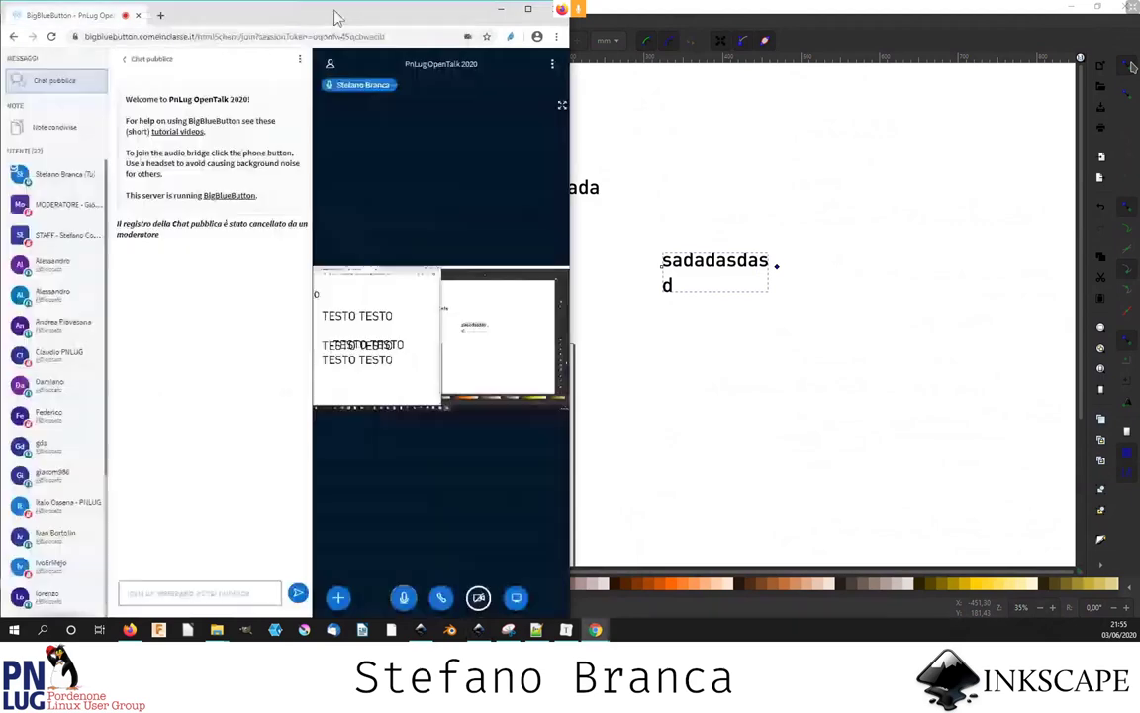
{"action": "left_click_drag", "start_coordinate": [84, 14], "coordinate": [84, 62]}
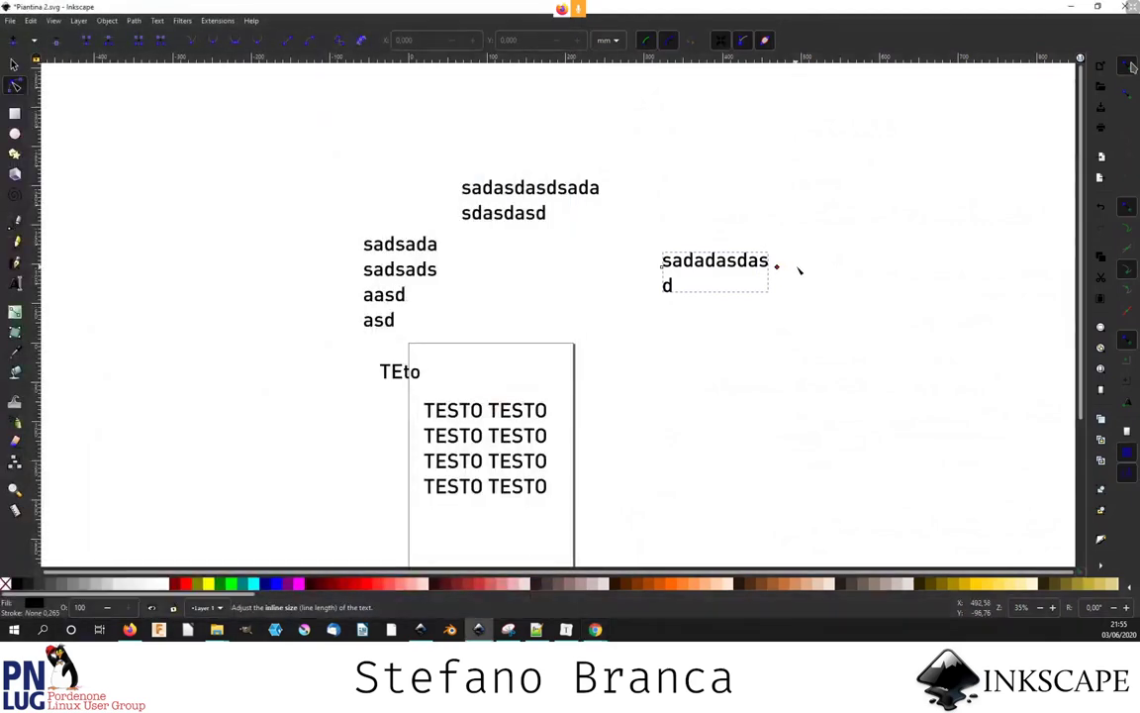
{"action": "mouse_move", "coordinate": [800, 270]}
{"action": "left_mouse_down"}
{"action": "mouse_move", "coordinate": [761, 271]}
{"action": "mouse_move", "coordinate": [783, 267]}
{"action": "left_mouse_up"}
- Shrink the TESTO TESTO frame so its text reflows to three lines
{"action": "left_click", "coordinate": [522, 409]}
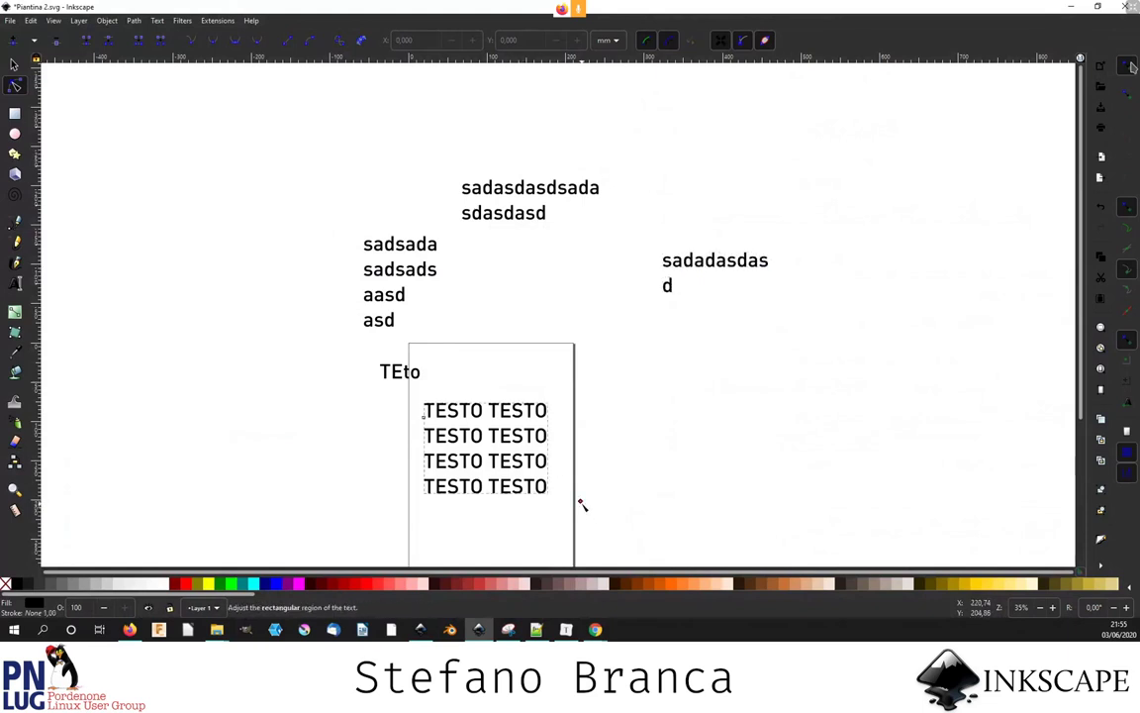
{"action": "mouse_move", "coordinate": [552, 503]}
{"action": "left_mouse_down"}
{"action": "mouse_move", "coordinate": [530, 497]}
{"action": "mouse_move", "coordinate": [578, 492]}
{"action": "left_mouse_up"}
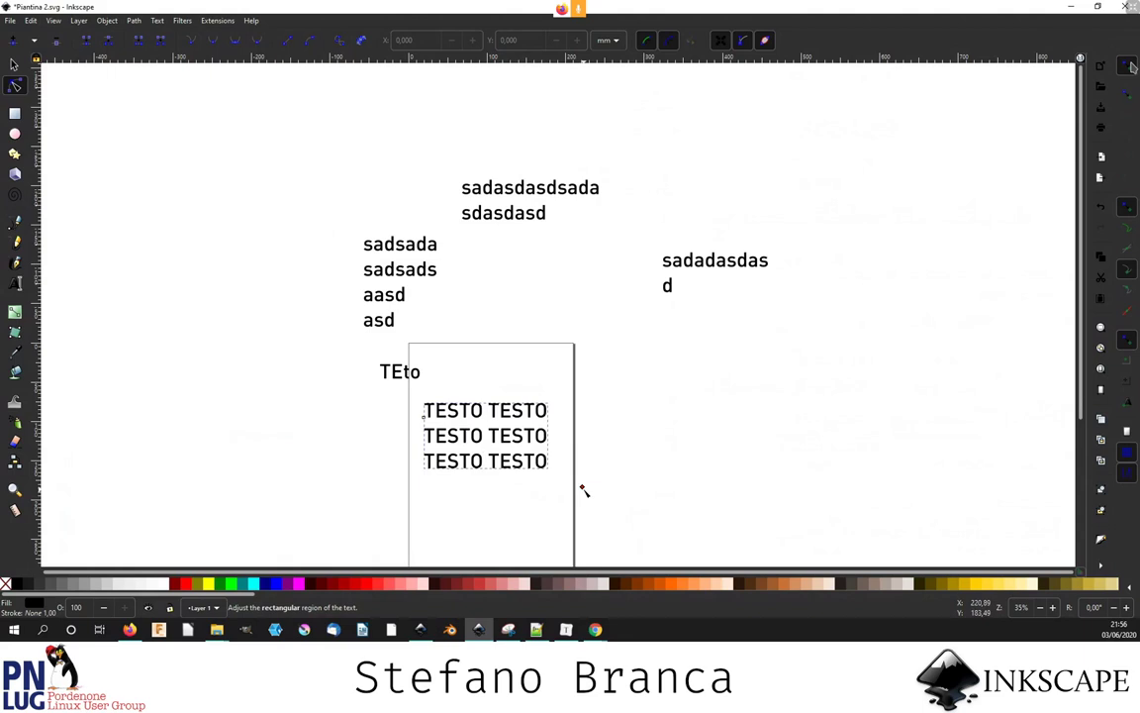
{"action": "key", "text": "s"}
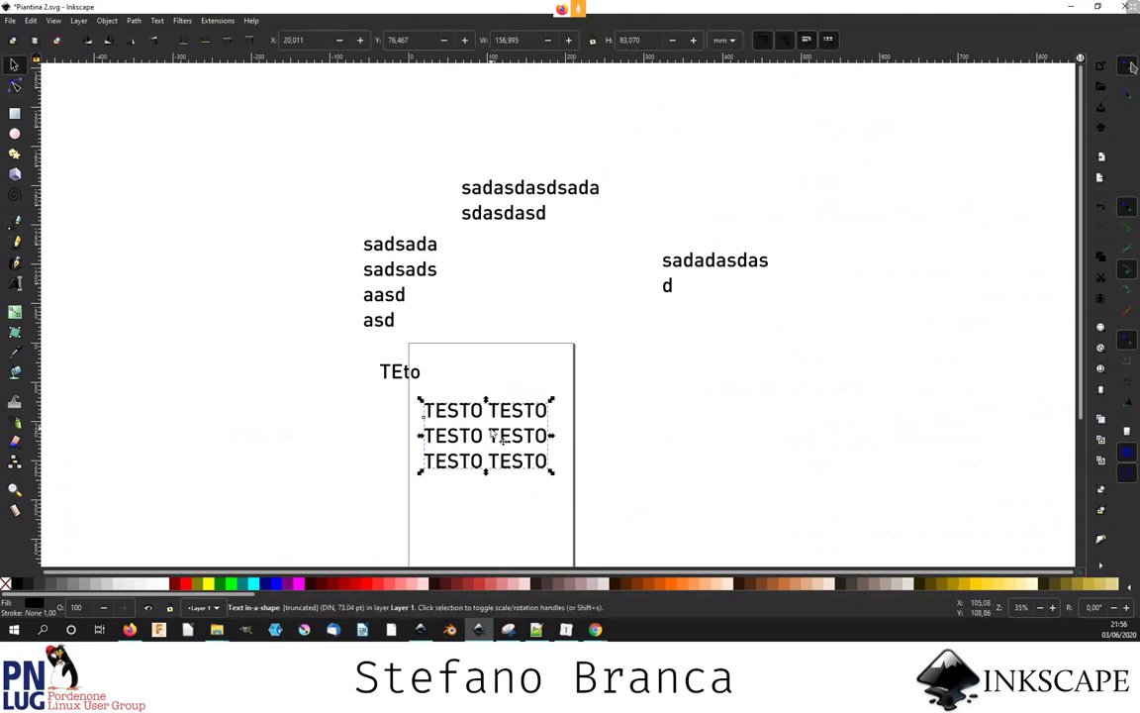
- Draw a new flowed-text frame with sadasdasdsadasdadasdada, then select all text objects
{"action": "key", "text": "t"}
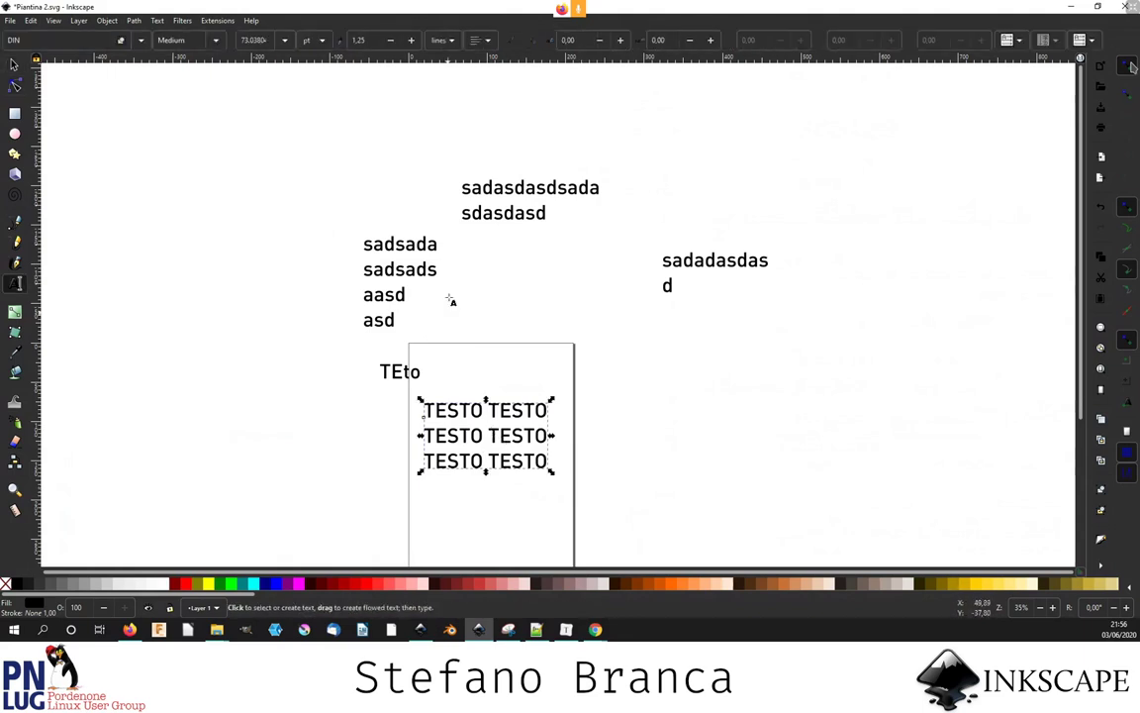
{"action": "left_click_drag", "start_coordinate": [450, 256], "coordinate": [574, 368]}
{"action": "type", "text": "sadasdasdsadasd"}
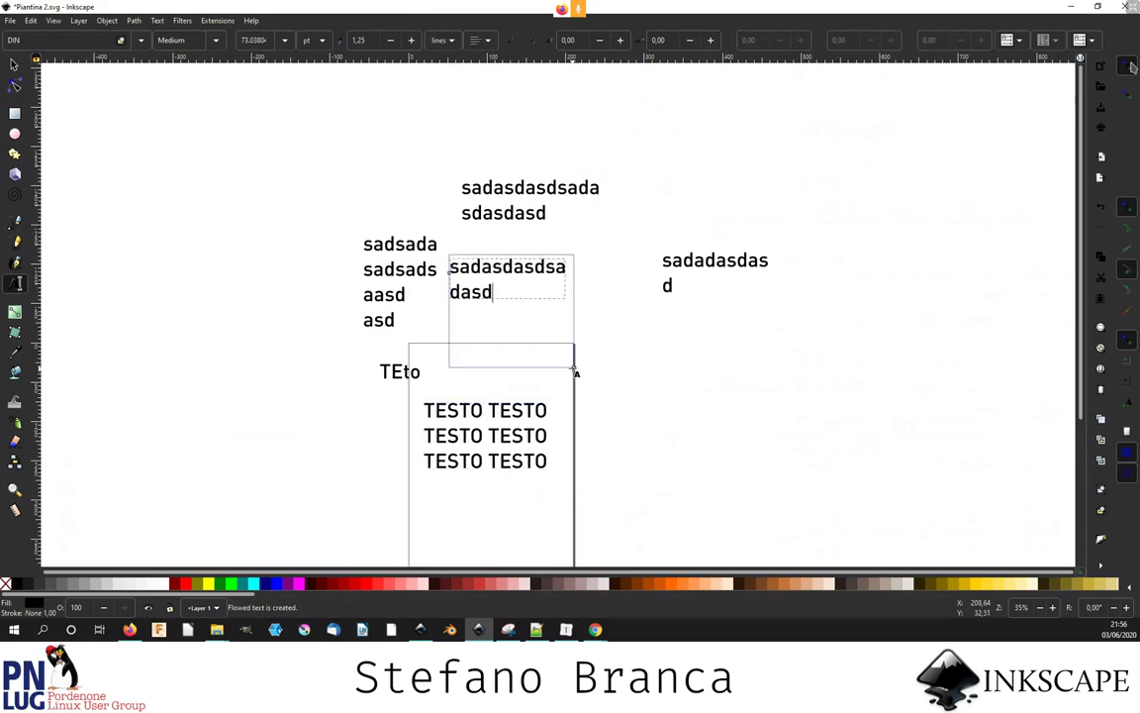
{"action": "type", "text": "adasdada"}
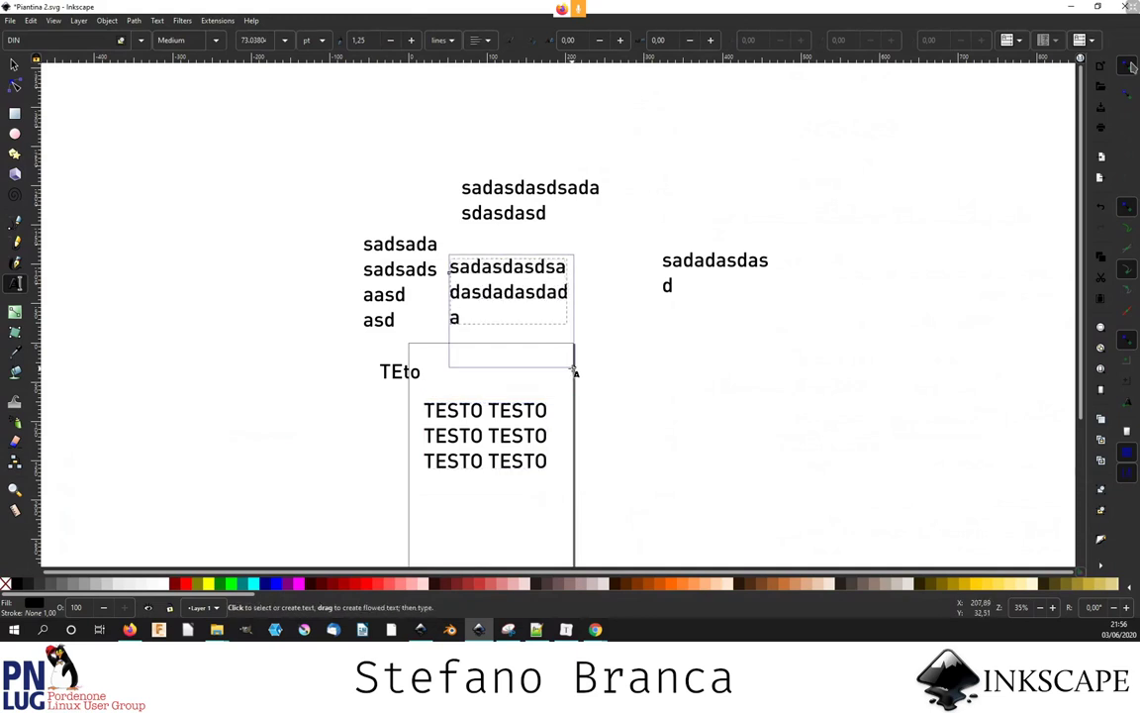
{"action": "key", "text": "F1"}
{"action": "key", "text": "ctrl+a"}
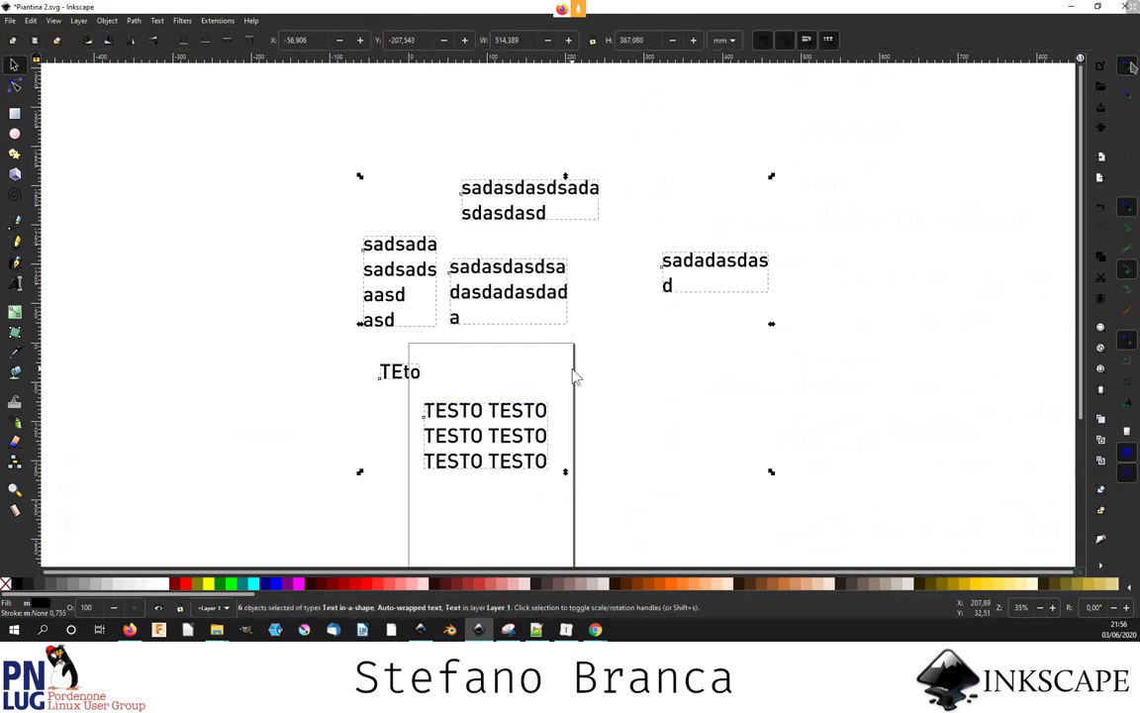
{"action": "key", "text": "Delete"}
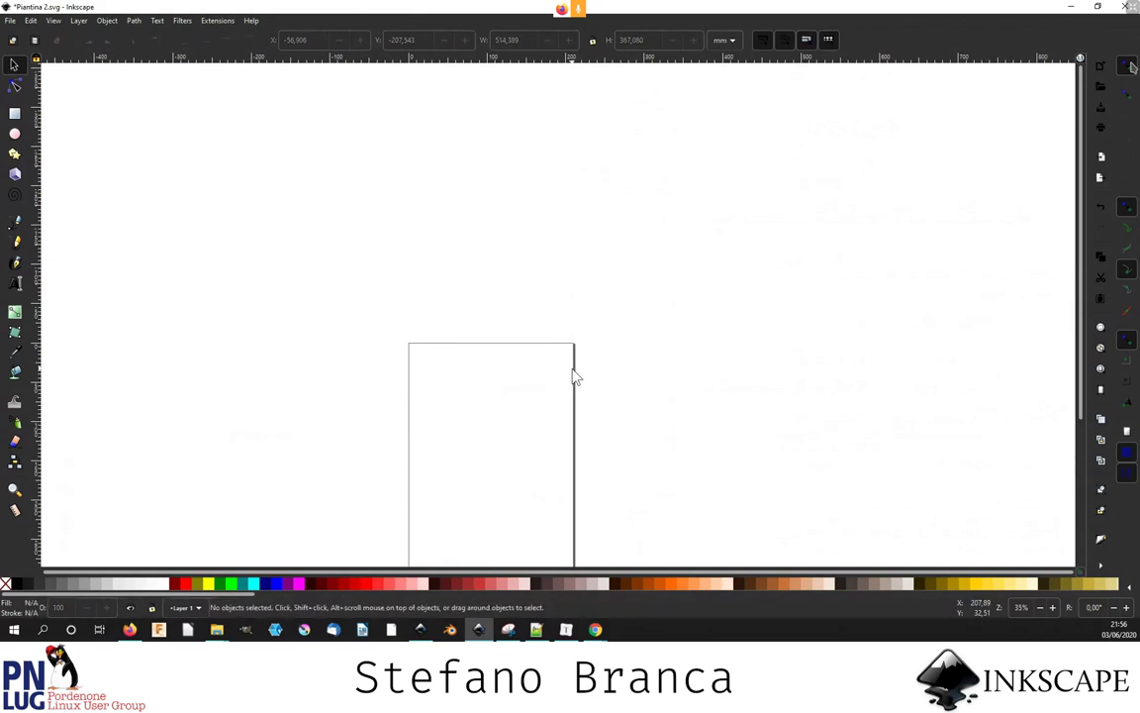
{"action": "scroll", "coordinate": [574, 376], "scroll_direction": "down", "scroll_amount": 2}
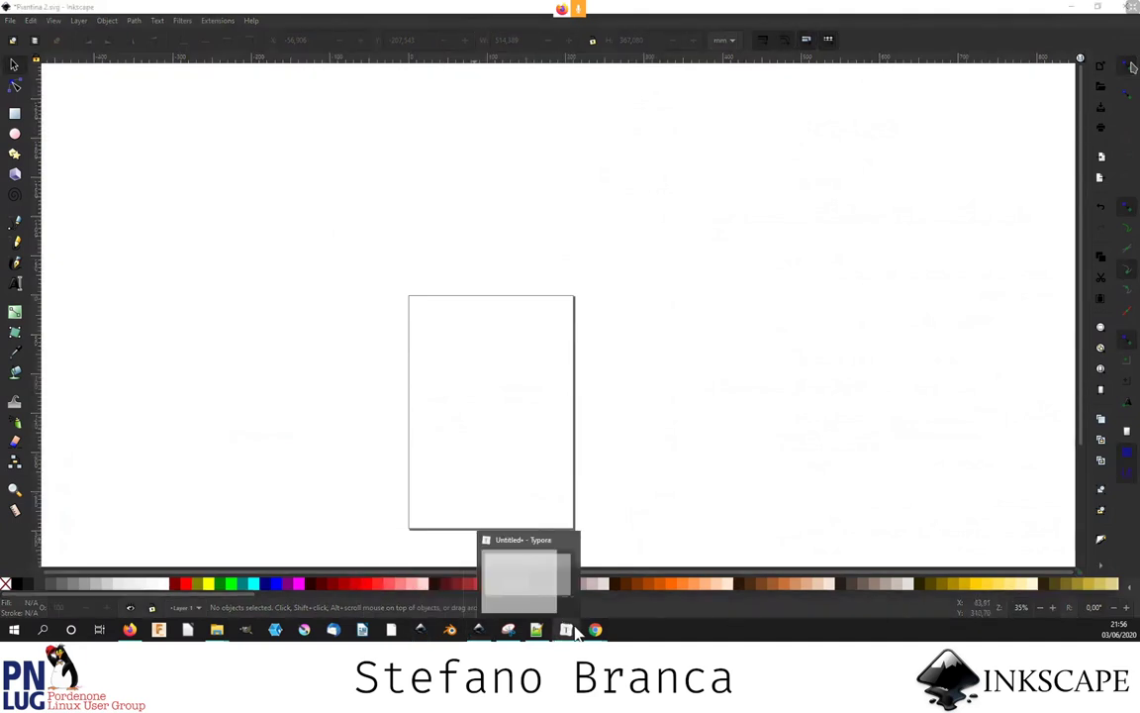
{"action": "mouse_move", "coordinate": [536, 629]}
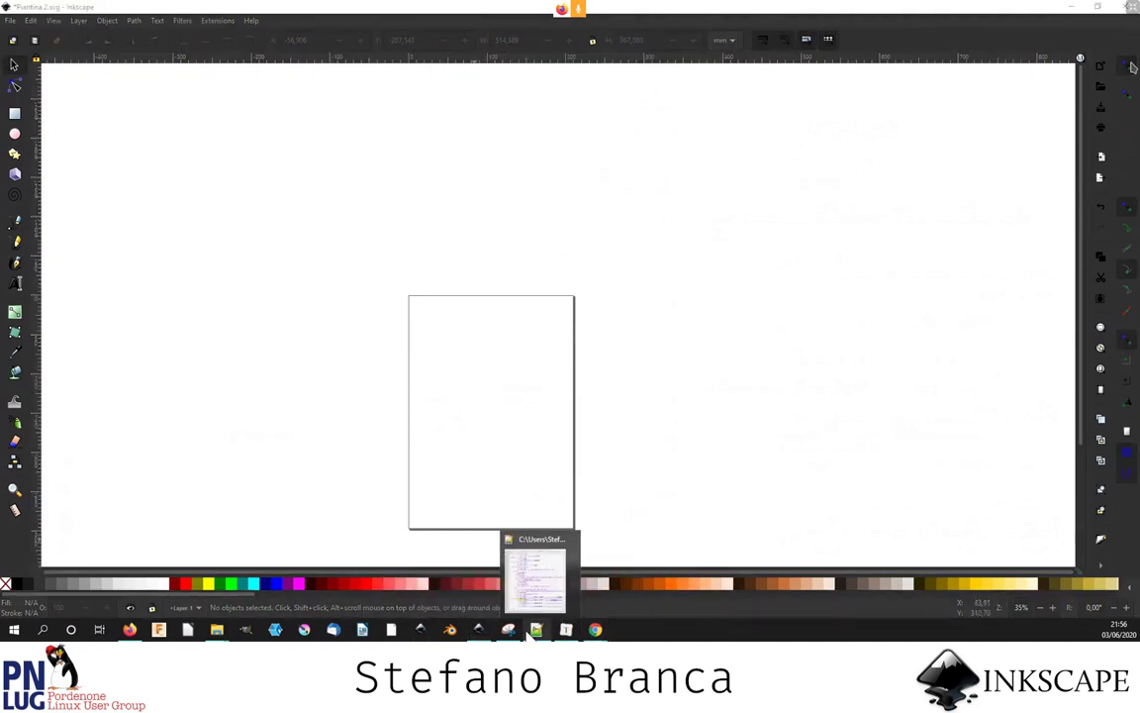
{"action": "left_click", "coordinate": [535, 579]}
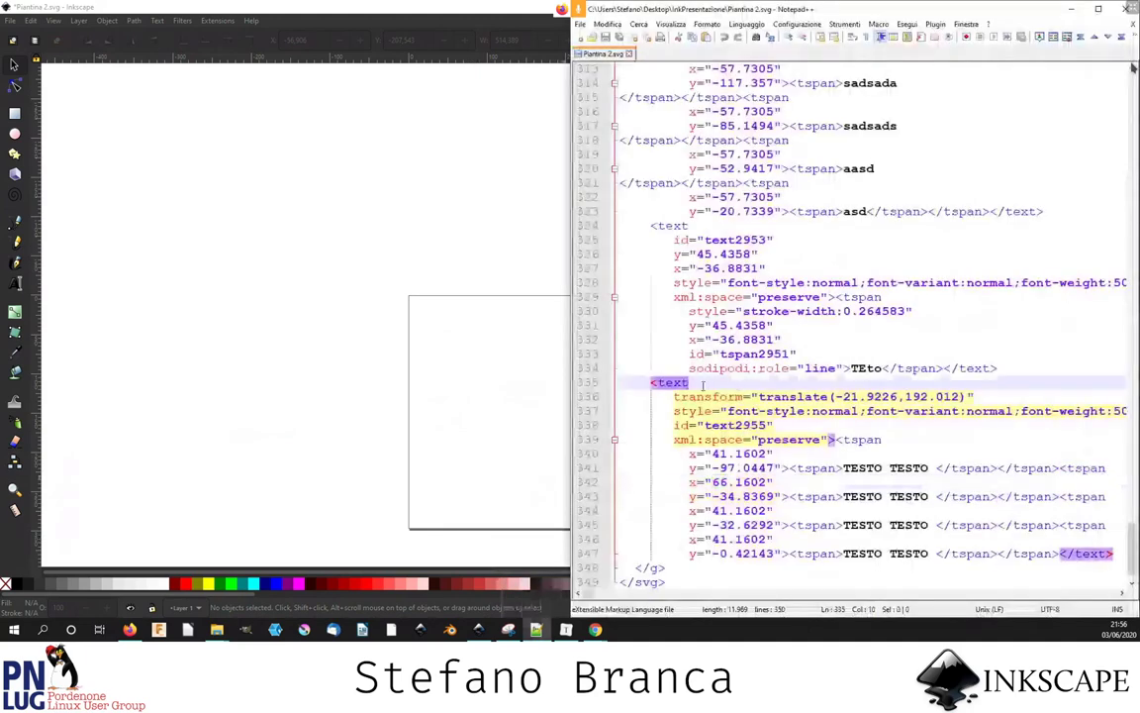
{"action": "left_click", "coordinate": [306, 20]}
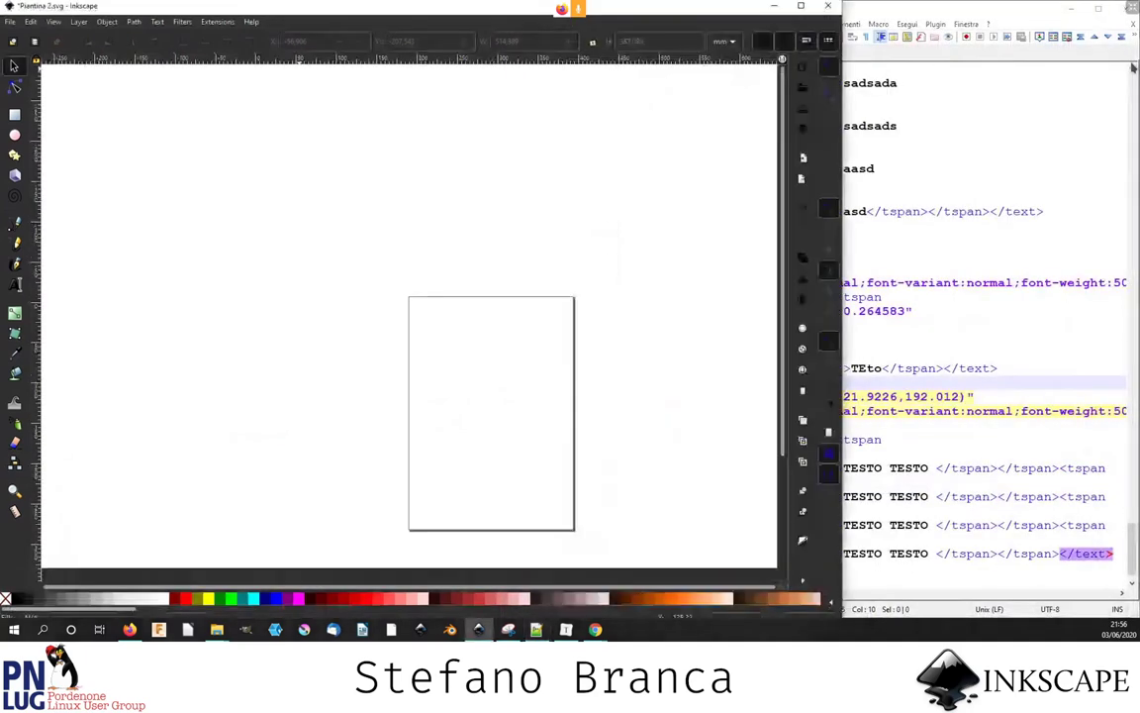
{"action": "left_click_drag", "start_coordinate": [335, 13], "coordinate": [3, 7]}
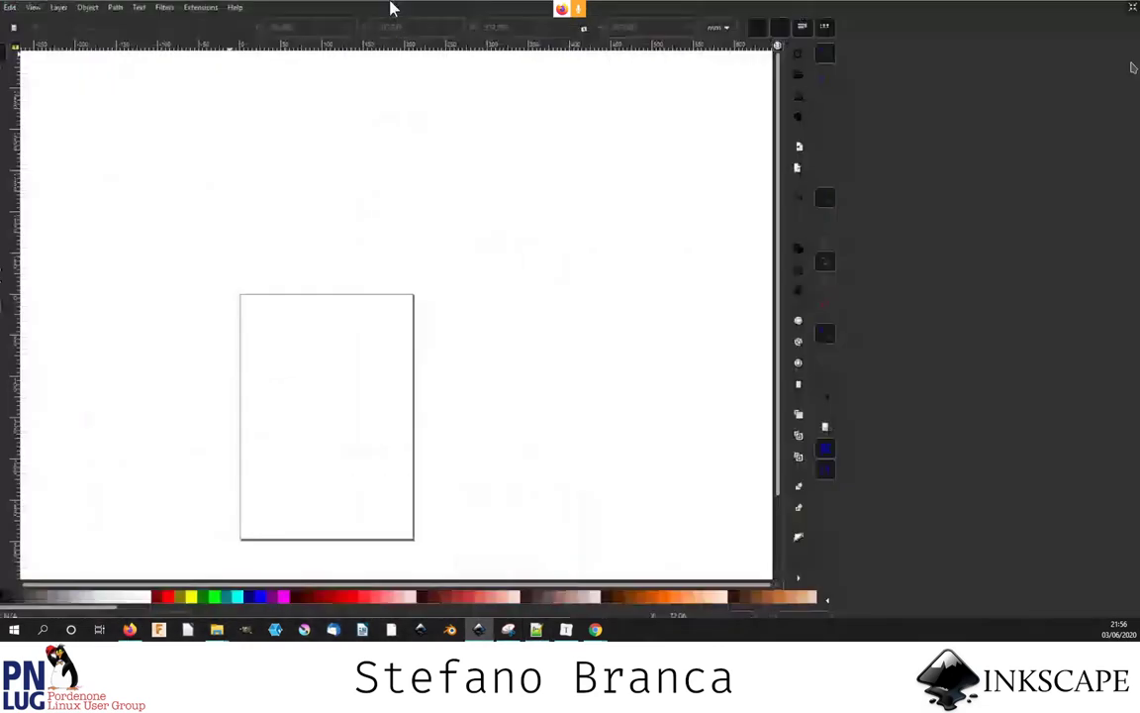
{"action": "double_click", "coordinate": [394, 8]}
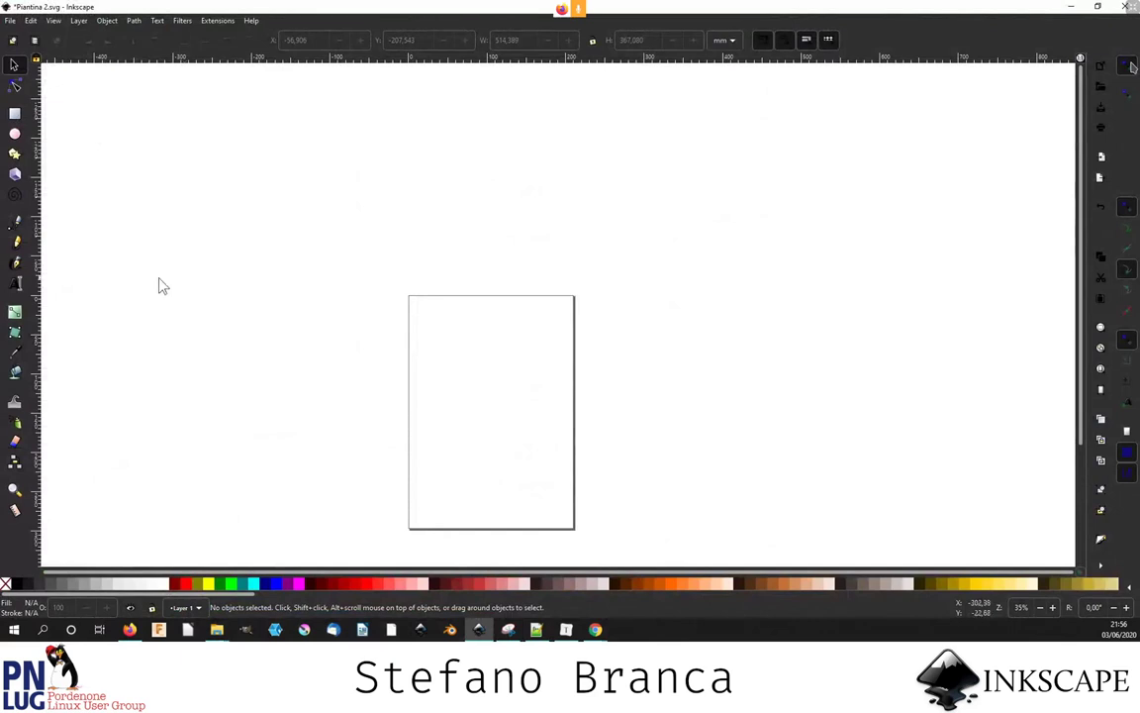
- Create a flowed text frame reading TESTO near the page's top-left
{"action": "left_click", "coordinate": [15, 285]}
{"action": "scroll", "coordinate": [454, 321], "scroll_direction": "up", "scroll_amount": 2, "text": "ctrl"}
{"action": "left_click_drag", "start_coordinate": [401, 297], "coordinate": [564, 400]}
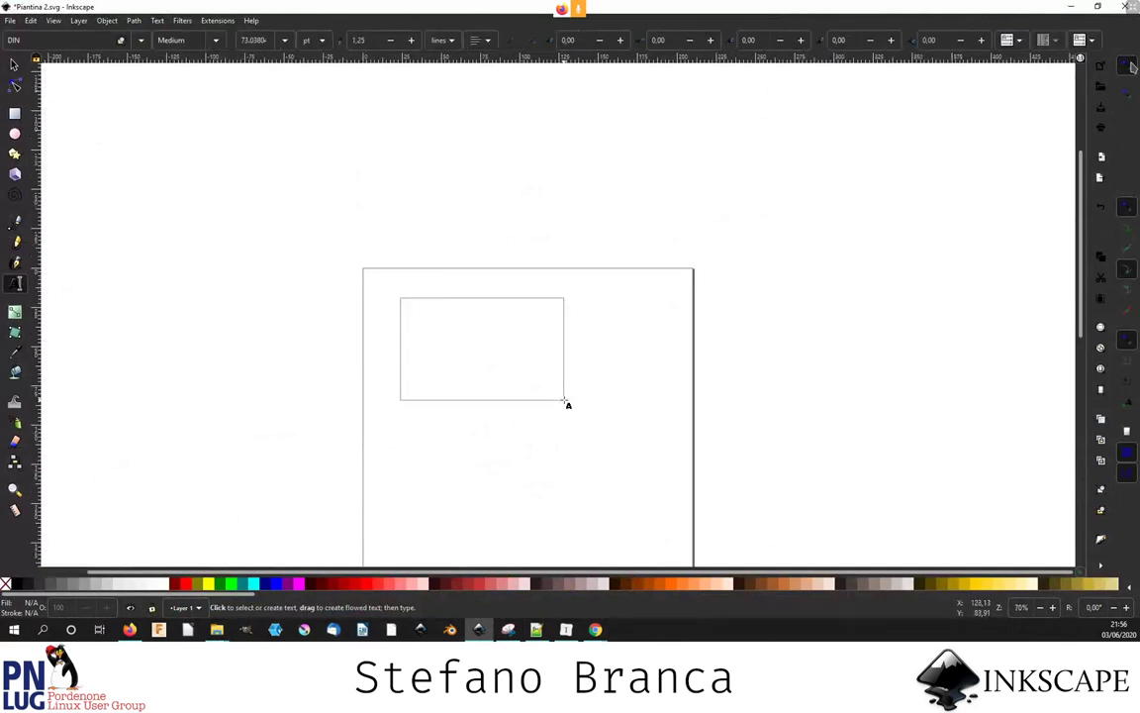
{"action": "type", "text": "TEST"}
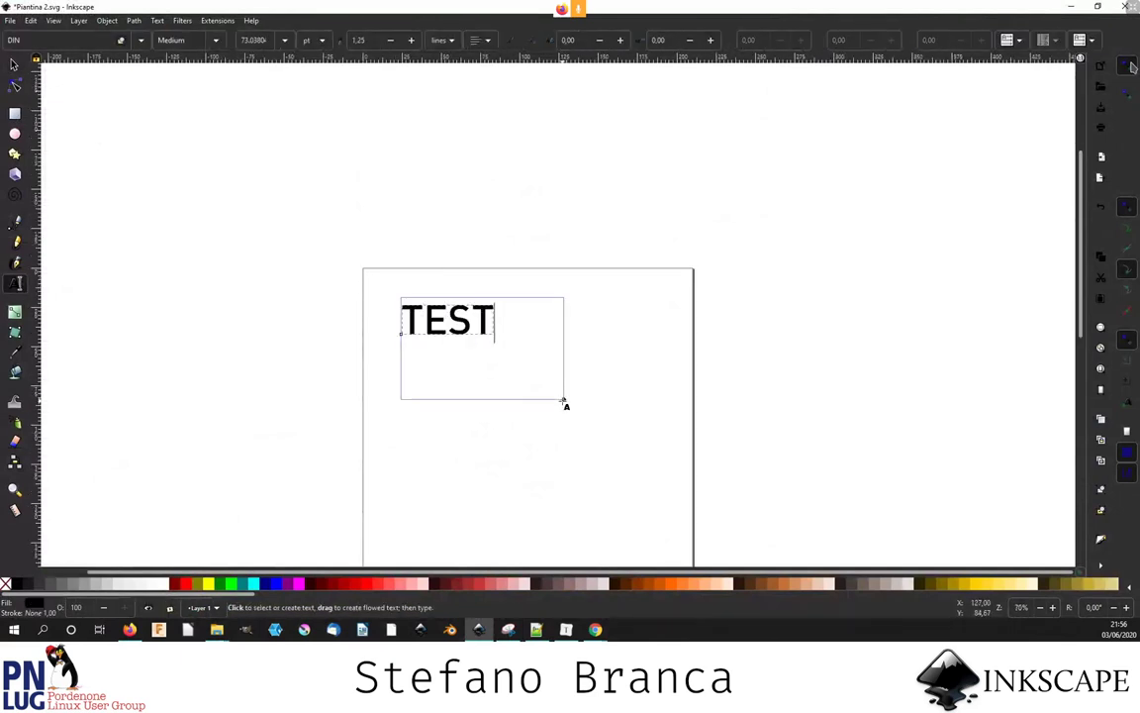
{"action": "type", "text": "o"}
{"action": "key", "text": "BackSpace"}
{"action": "type", "text": "O"}
- Draw a black-filled circle with no stroke above the page's top-right corner
{"action": "left_click", "coordinate": [15, 133]}
{"action": "left_click_drag", "start_coordinate": [604, 172], "coordinate": [755, 310]}
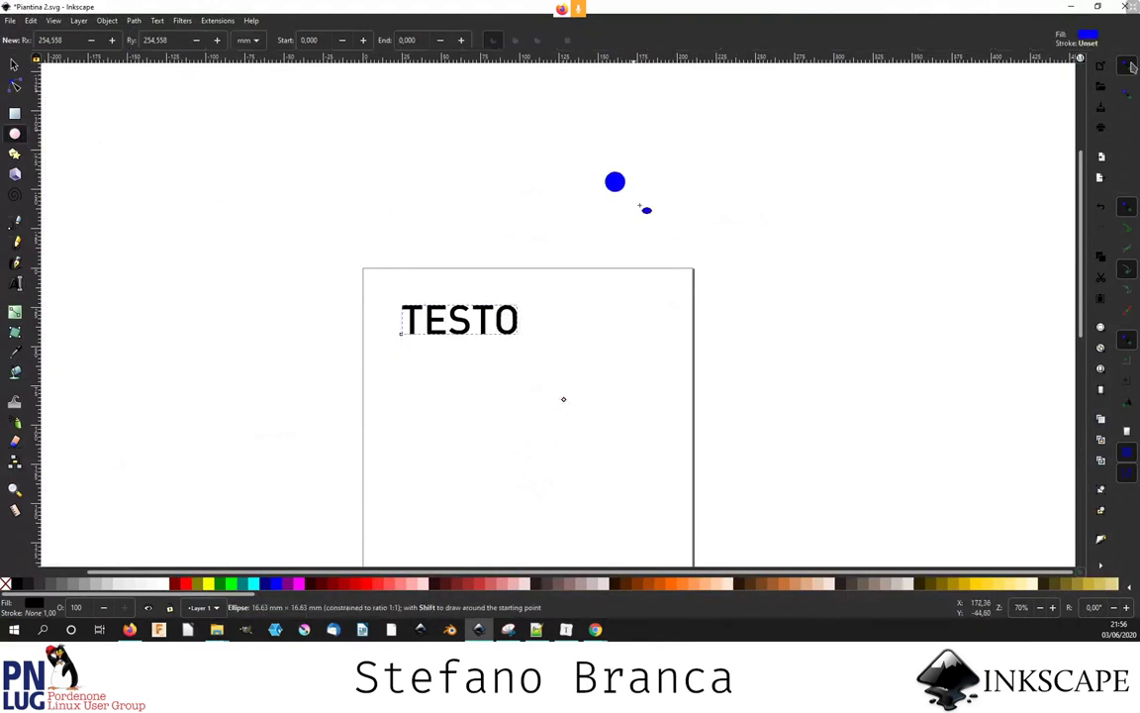
{"action": "scroll", "coordinate": [716, 280], "scroll_direction": "up", "scroll_amount": 2, "text": "ctrl"}
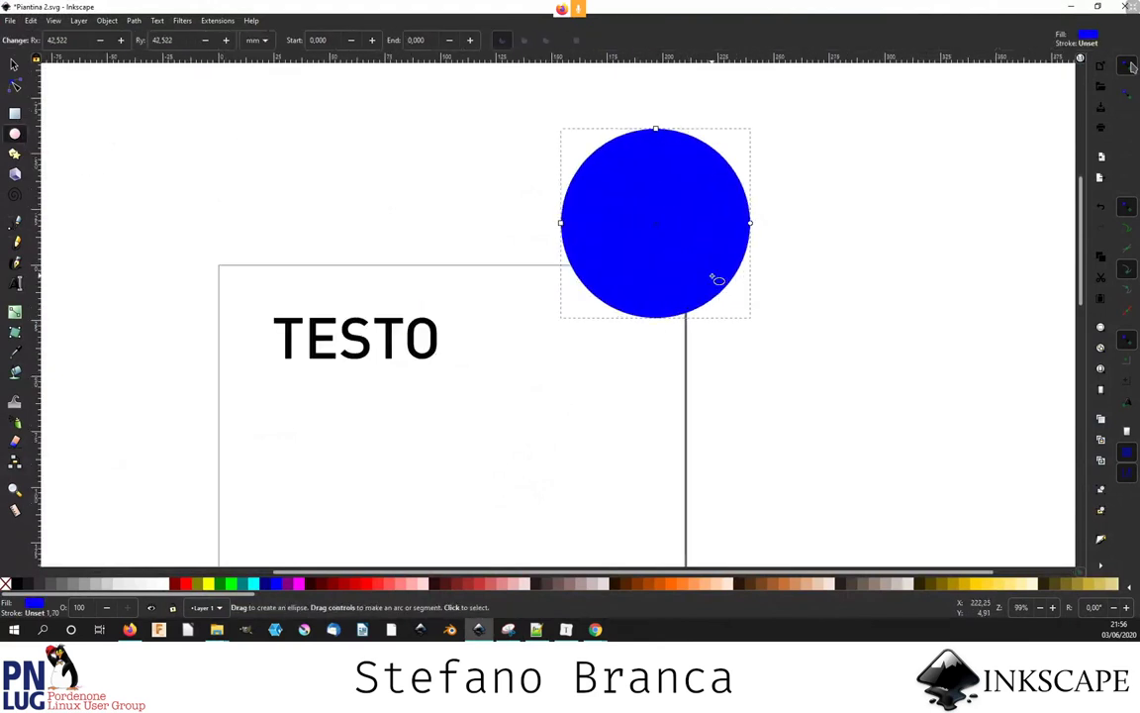
{"action": "left_click", "coordinate": [45, 583]}
{"action": "left_click", "coordinate": [6, 585], "text": "shift"}
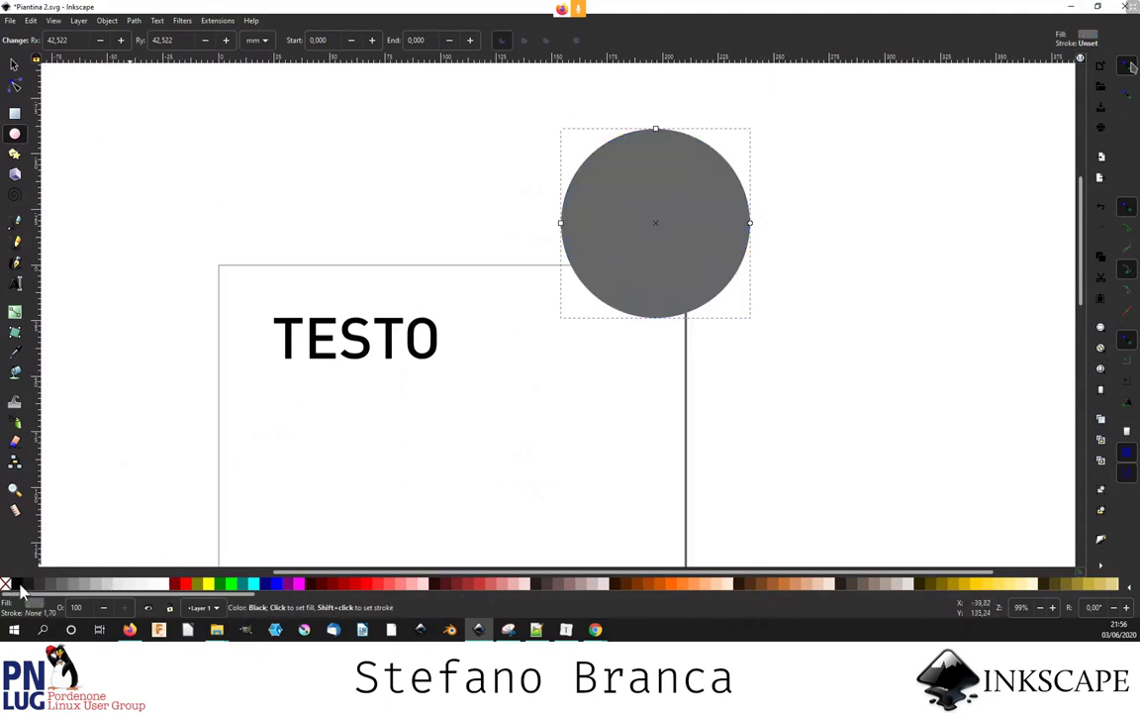
{"action": "left_click", "coordinate": [16, 584]}
- Give the circle no fill and a black stroke, delete one TESTO, and widen the text frame
{"action": "left_click", "coordinate": [16, 584], "text": "shift"}
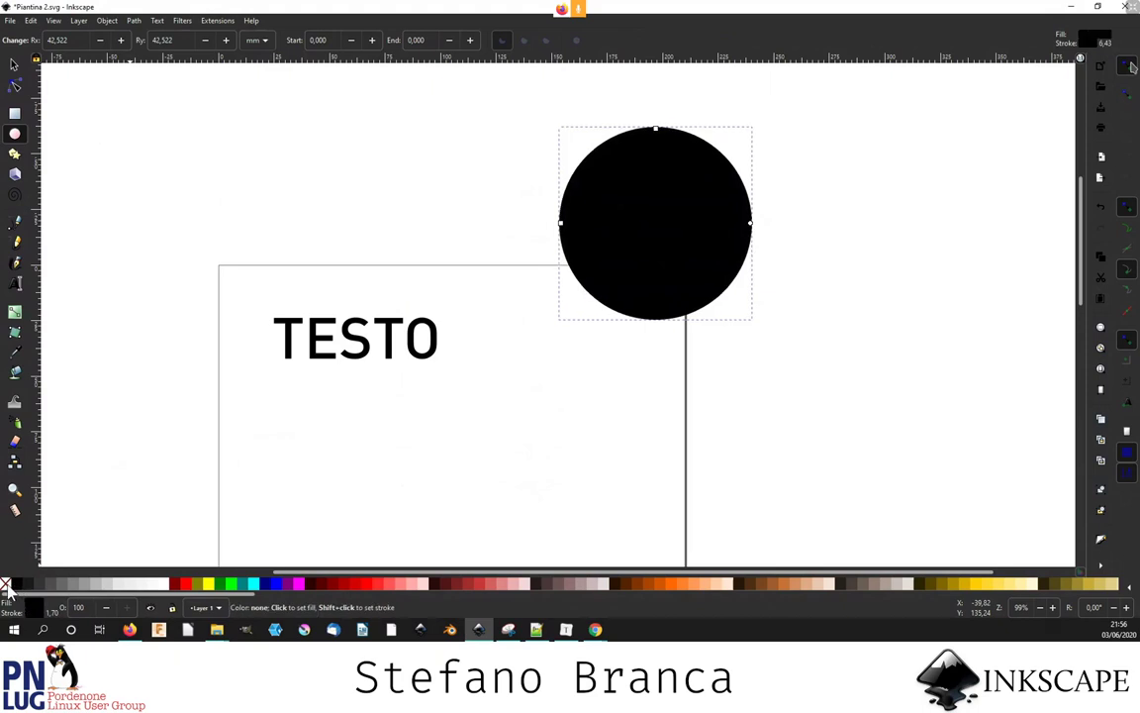
{"action": "left_click", "coordinate": [6, 583]}
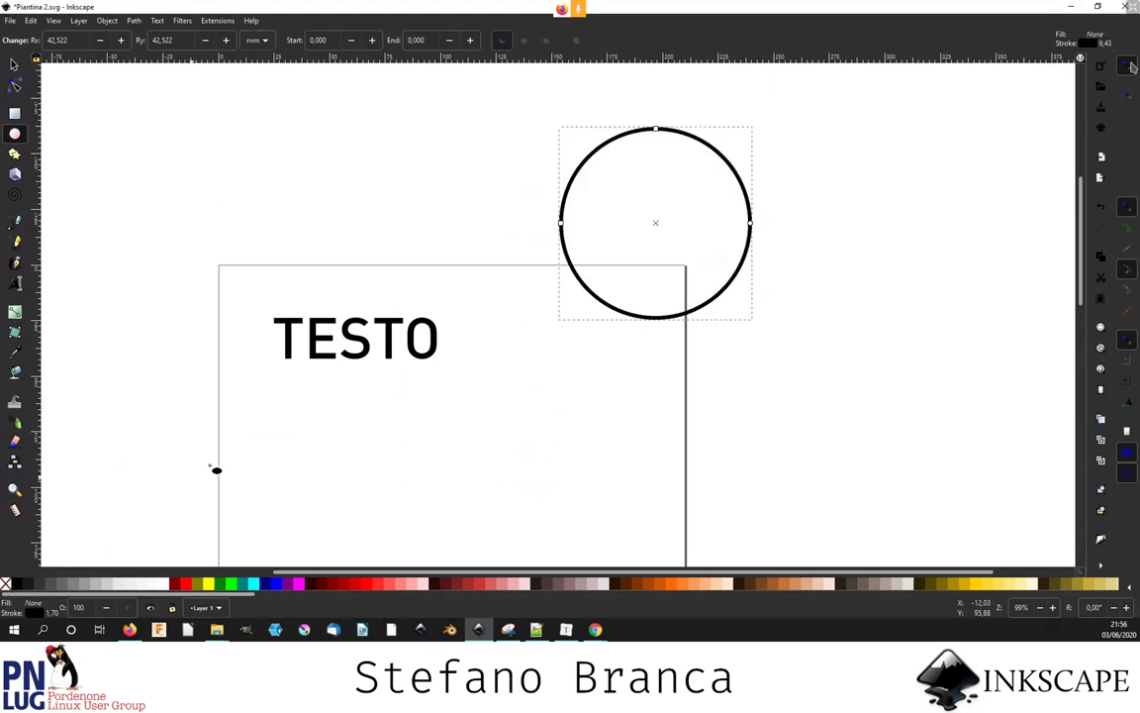
{"action": "key", "text": "t"}
{"action": "double_click", "coordinate": [349, 339]}
{"action": "key", "text": "BackSpace"}
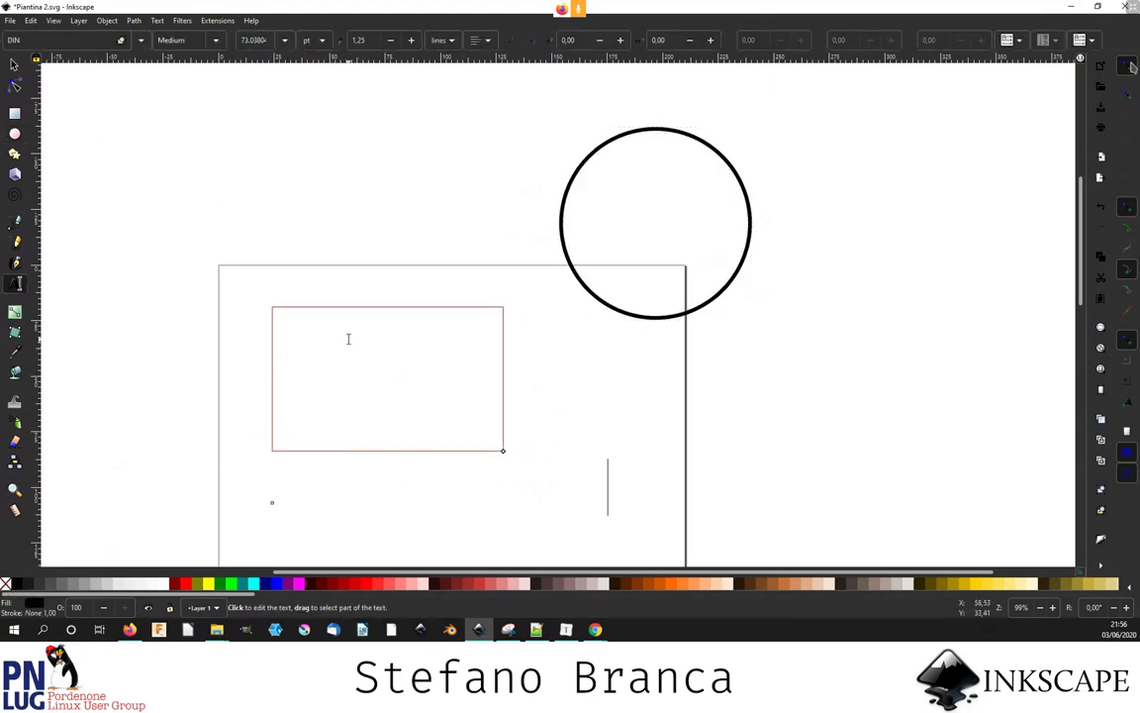
{"action": "scroll", "coordinate": [441, 341], "scroll_direction": "down", "scroll_amount": 2}
{"action": "mouse_move", "coordinate": [472, 395]}
{"action": "left_mouse_down"}
{"action": "mouse_move", "coordinate": [588, 454]}
{"action": "mouse_move", "coordinate": [599, 417]}
{"action": "mouse_move", "coordinate": [636, 395]}
{"action": "left_mouse_up"}
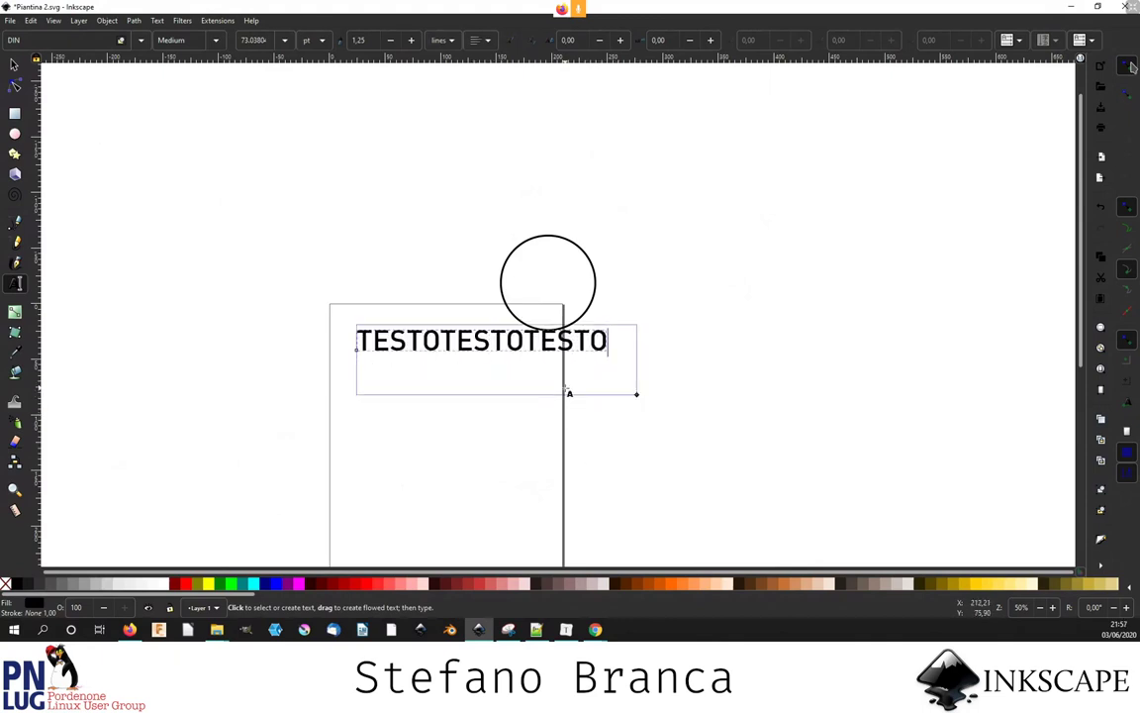
{"action": "scroll", "coordinate": [565, 394], "scroll_direction": "up", "scroll_amount": 1}
- Flow the TESTO text into the circle with Text > Flow into Frame
{"action": "key", "text": "F1"}
{"action": "key", "text": "ctrl+a"}
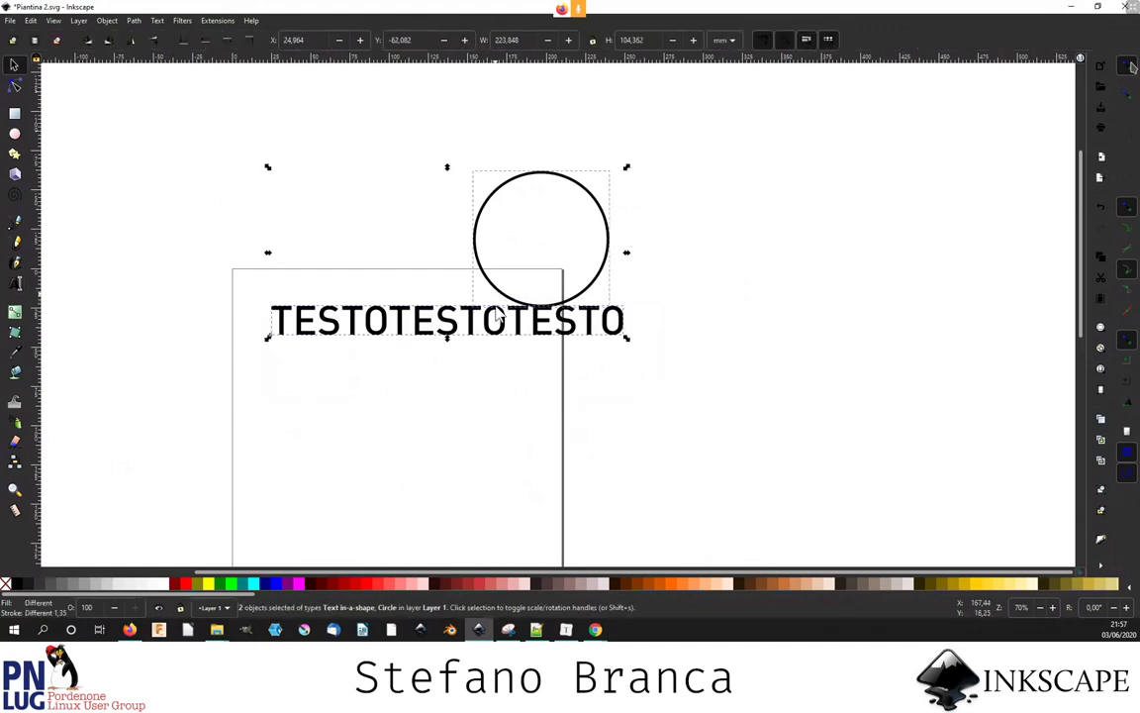
{"action": "left_click", "coordinate": [157, 21]}
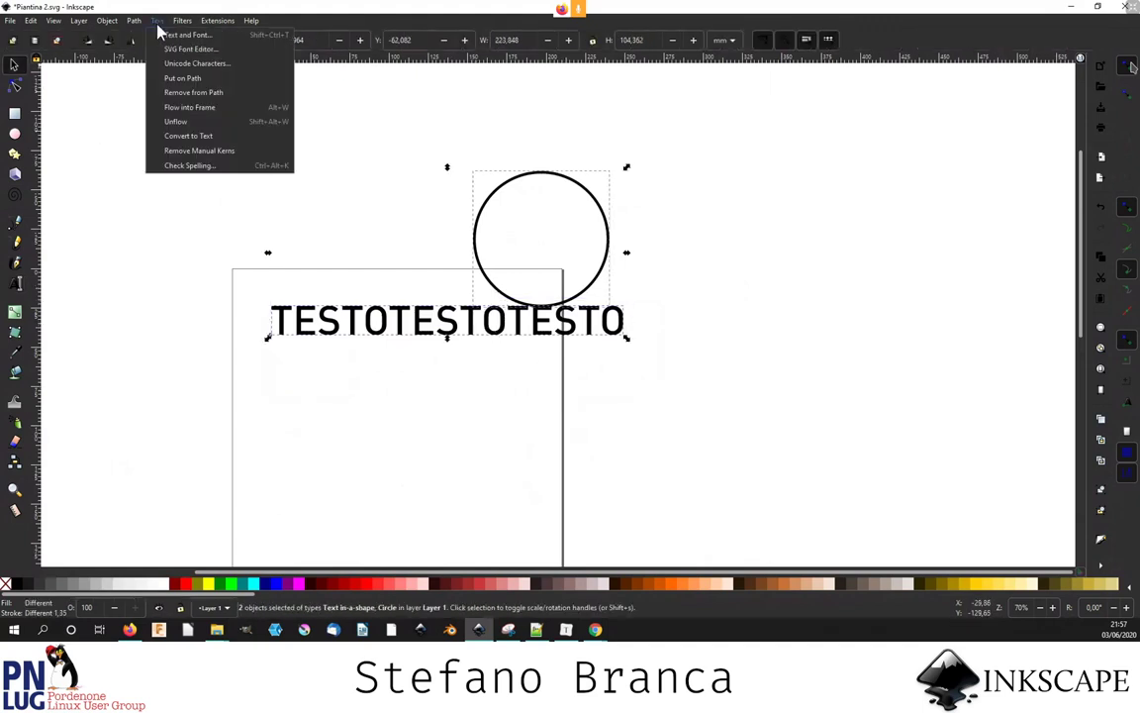
{"action": "left_click", "coordinate": [184, 107]}
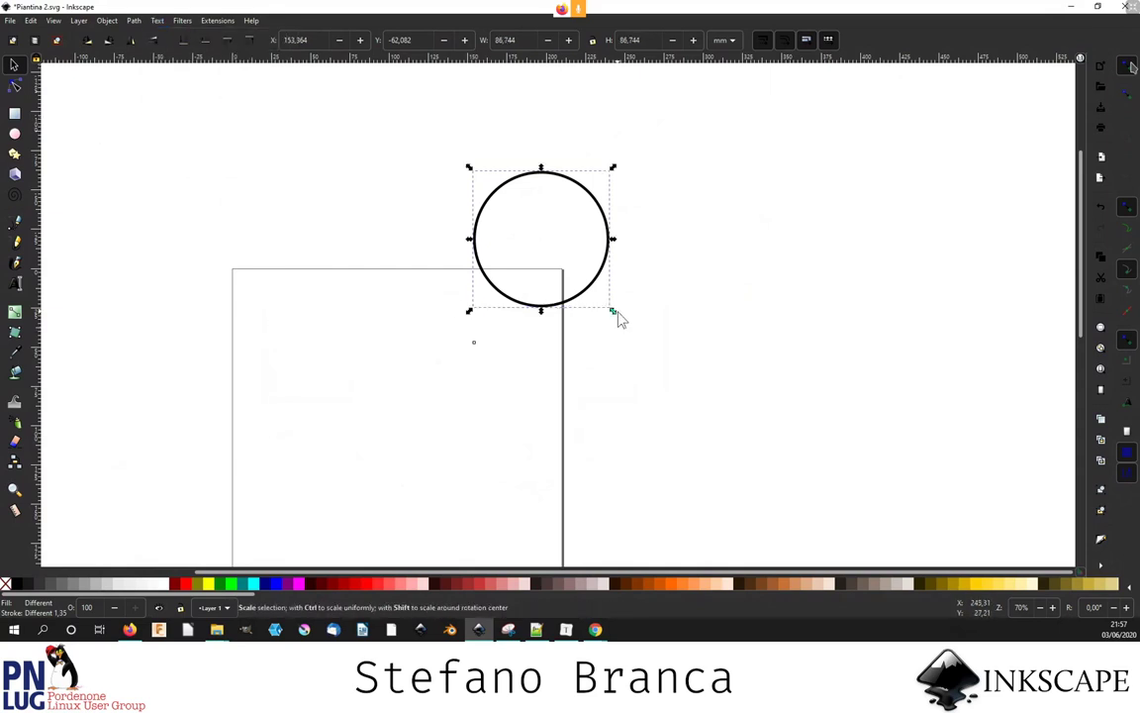
- Enlarge the circle to about 208 mm, then shrink it to about 13 mm wide
{"action": "left_click_drag", "start_coordinate": [622, 313], "coordinate": [726, 475]}
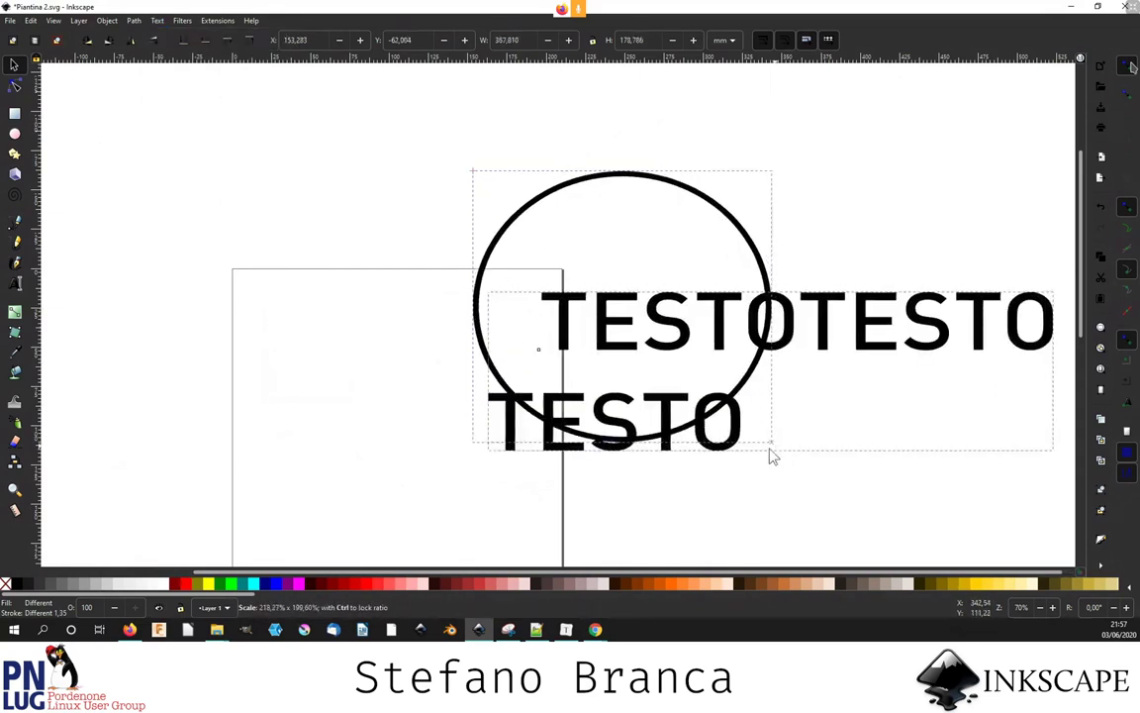
{"action": "left_click_drag", "start_coordinate": [727, 474], "coordinate": [811, 507]}
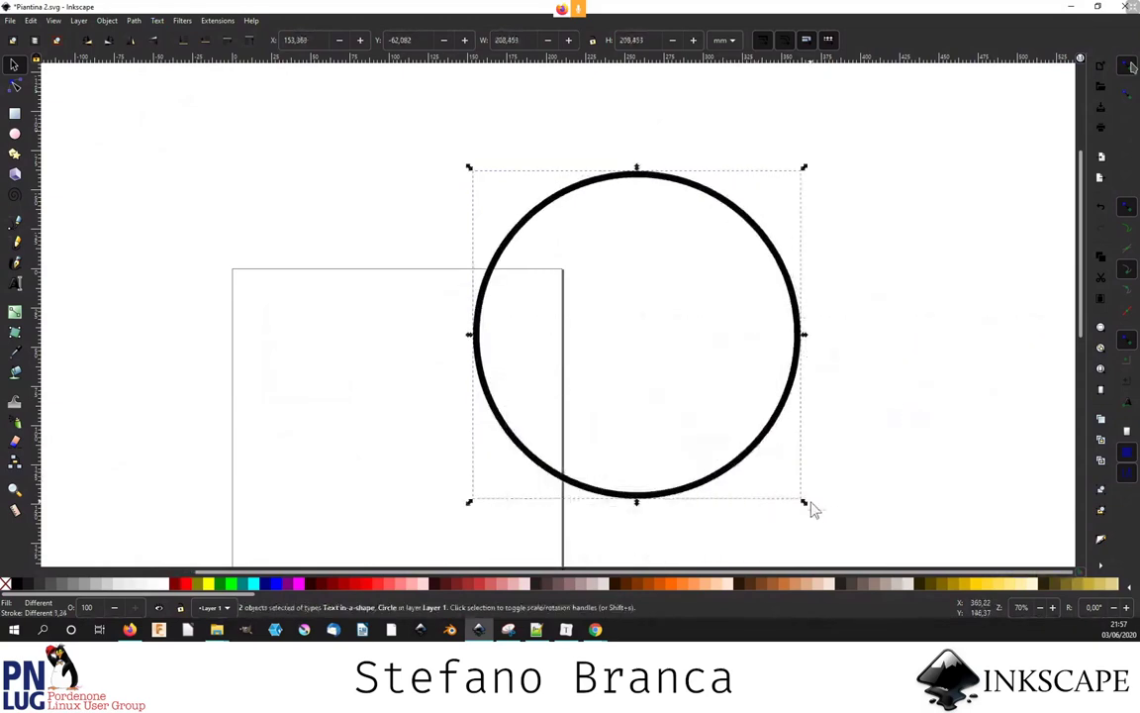
{"action": "scroll", "coordinate": [634, 379], "scroll_direction": "down", "scroll_amount": 3}
{"action": "key", "text": "ctrl+comma"}
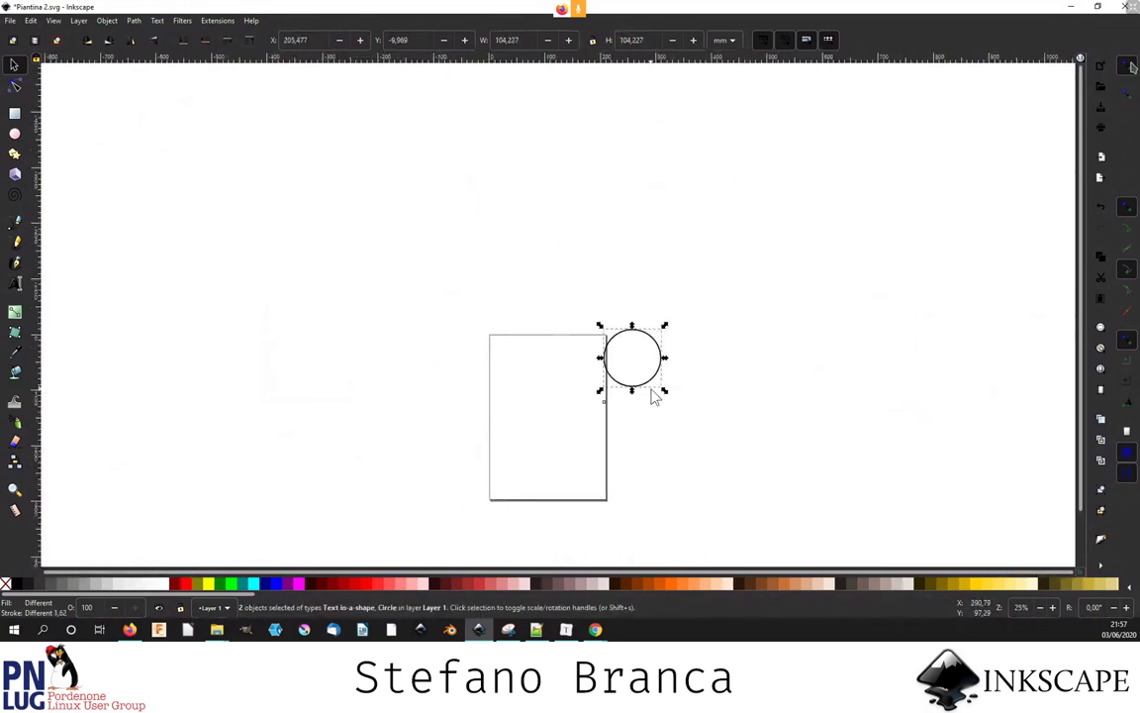
{"action": "key", "text": "ctrl+comma"}
{"action": "key", "text": "ctrl+comma"}
{"action": "key", "text": "ctrl+comma"}
{"action": "left_click_drag", "start_coordinate": [471, 277], "coordinate": [752, 481]}
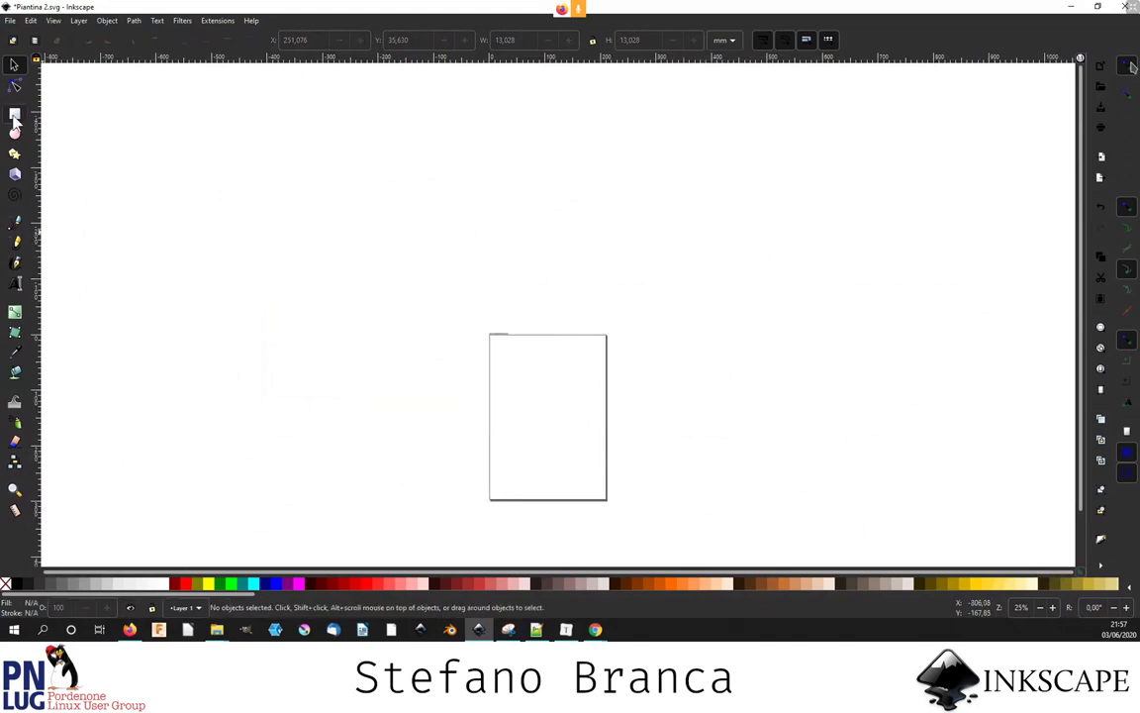
- Draw a large rectangle over the top of the page
{"action": "left_click", "coordinate": [15, 113]}
{"action": "left_click_drag", "start_coordinate": [514, 216], "coordinate": [721, 382]}
{"action": "scroll", "coordinate": [622, 356], "scroll_direction": "up", "scroll_amount": 1}
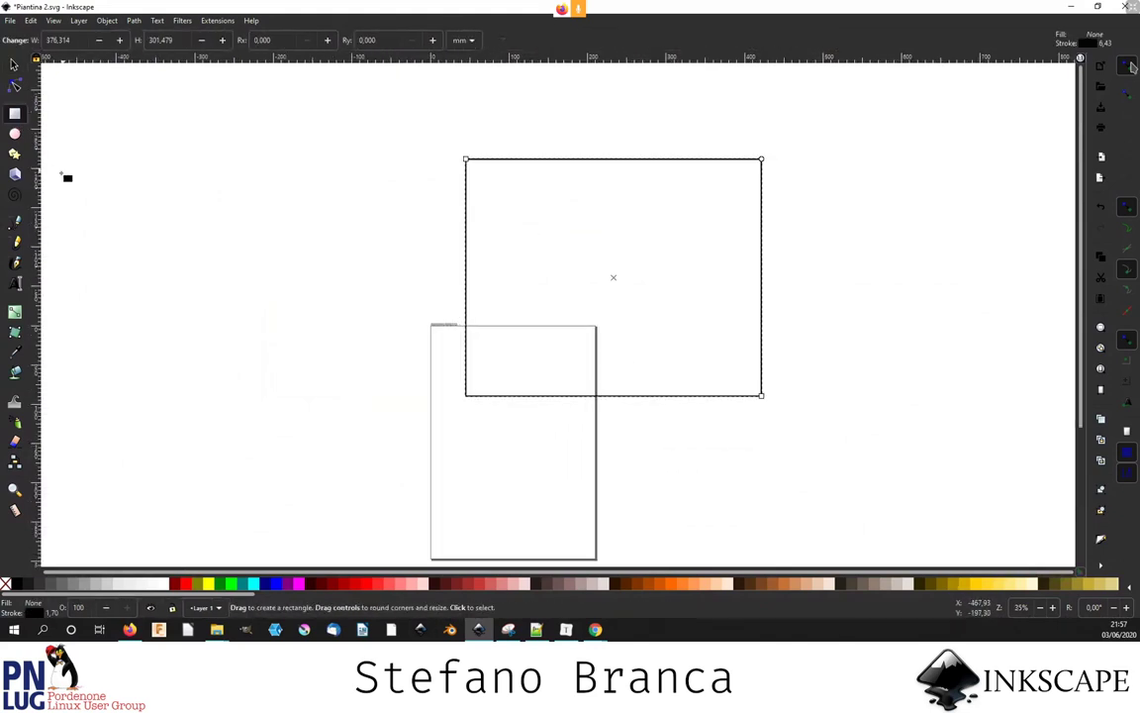
- Create test text left of the rectangle: 'tes' repeated over several lines
{"action": "left_click", "coordinate": [16, 284]}
{"action": "left_click", "coordinate": [210, 229]}
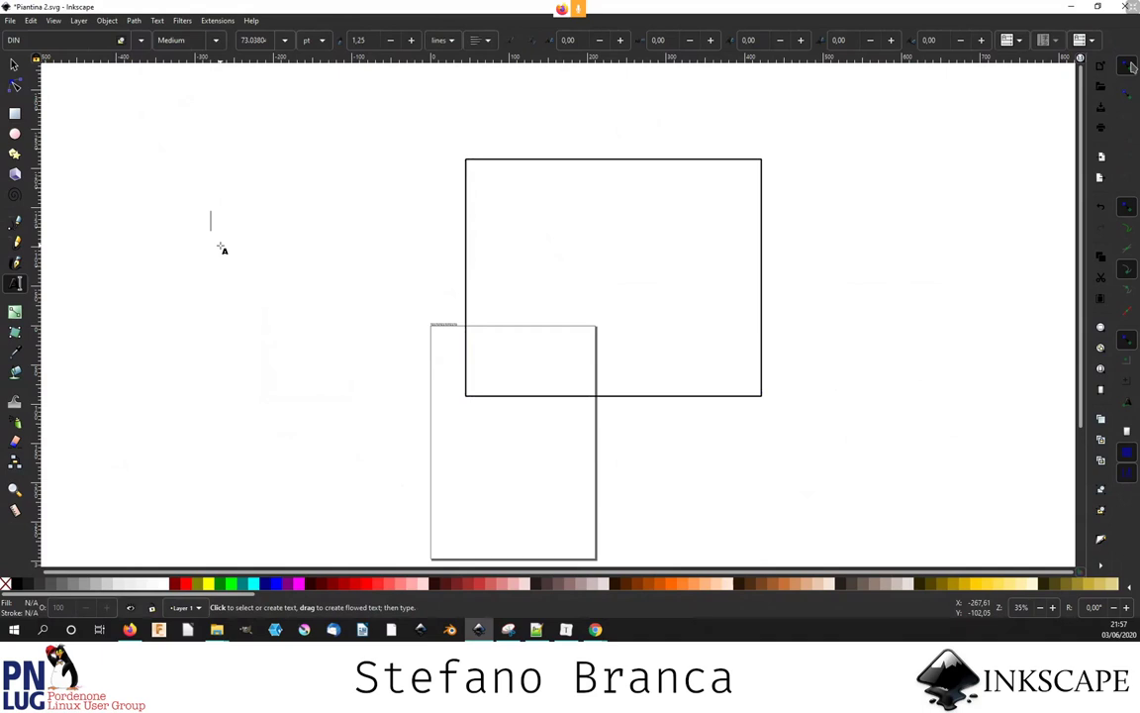
{"action": "type", "text": "tes"}
{"action": "key", "text": "ctrl+a"}
{"action": "key", "text": "ctrl+c"}
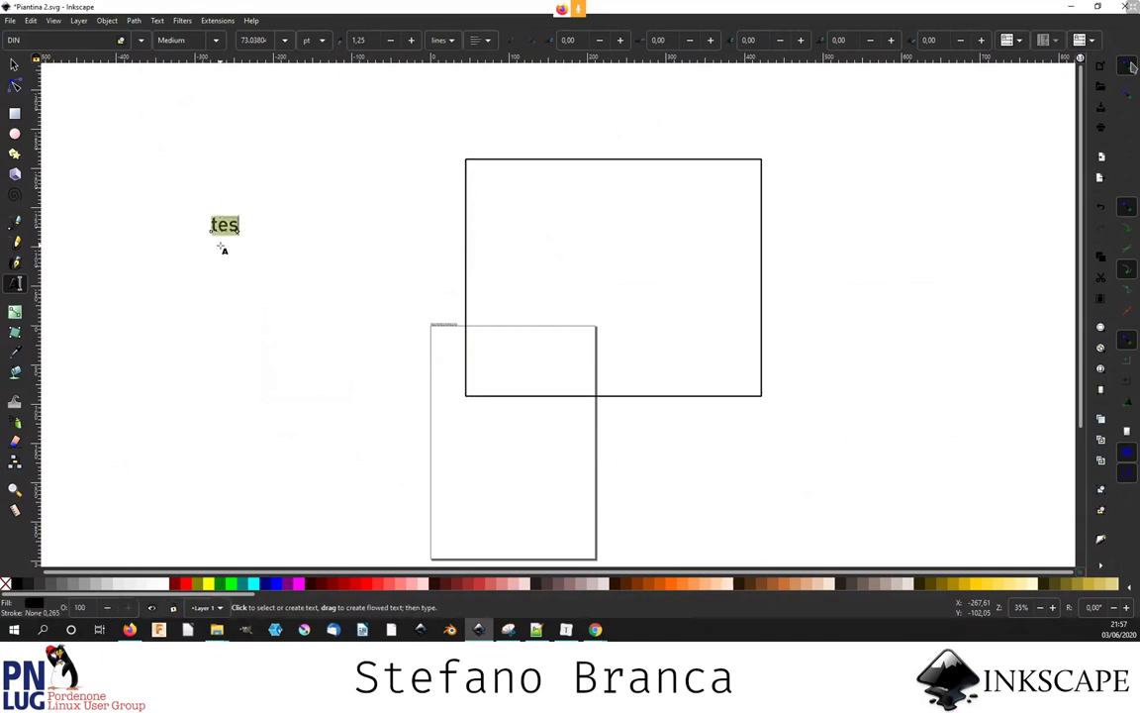
{"action": "key", "text": "ctrl+v"}
{"action": "key", "text": "ctrl+v"}
{"action": "key", "text": "ctrl+v"}
{"action": "key", "text": "ctrl+v"}
{"action": "key", "text": "ctrl+v"}
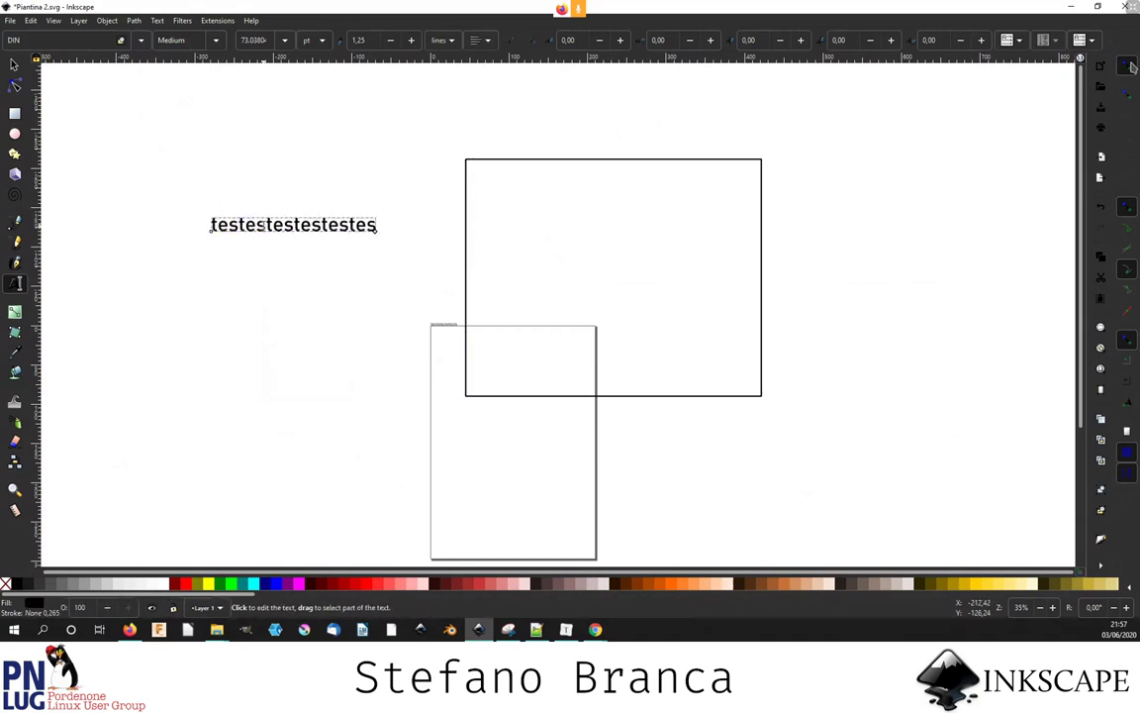
{"action": "key", "text": "Return"}
{"action": "key", "text": "ctrl+a"}
{"action": "key", "text": "ctrl+c"}
{"action": "key", "text": "ctrl+v"}
{"action": "key", "text": "ctrl+v"}
{"action": "key", "text": "ctrl+v"}
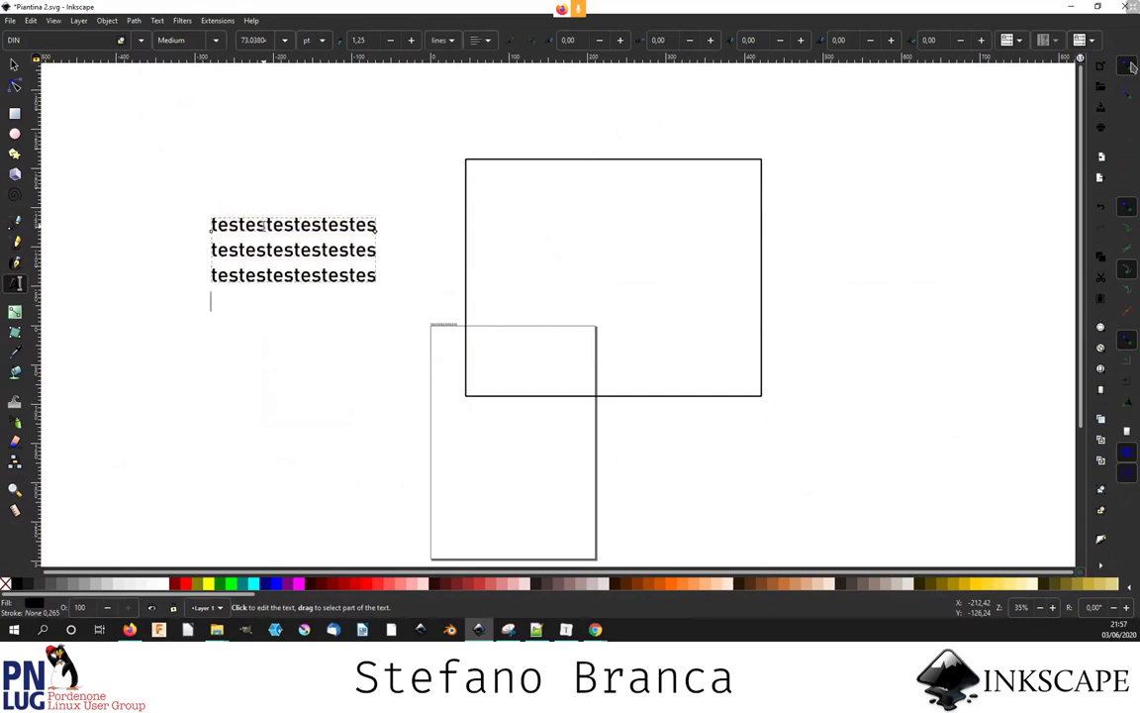
{"action": "key", "text": "F1"}
- Flow the test text into the rectangle with Text > Flow into Frame
{"action": "left_click", "coordinate": [530, 160]}
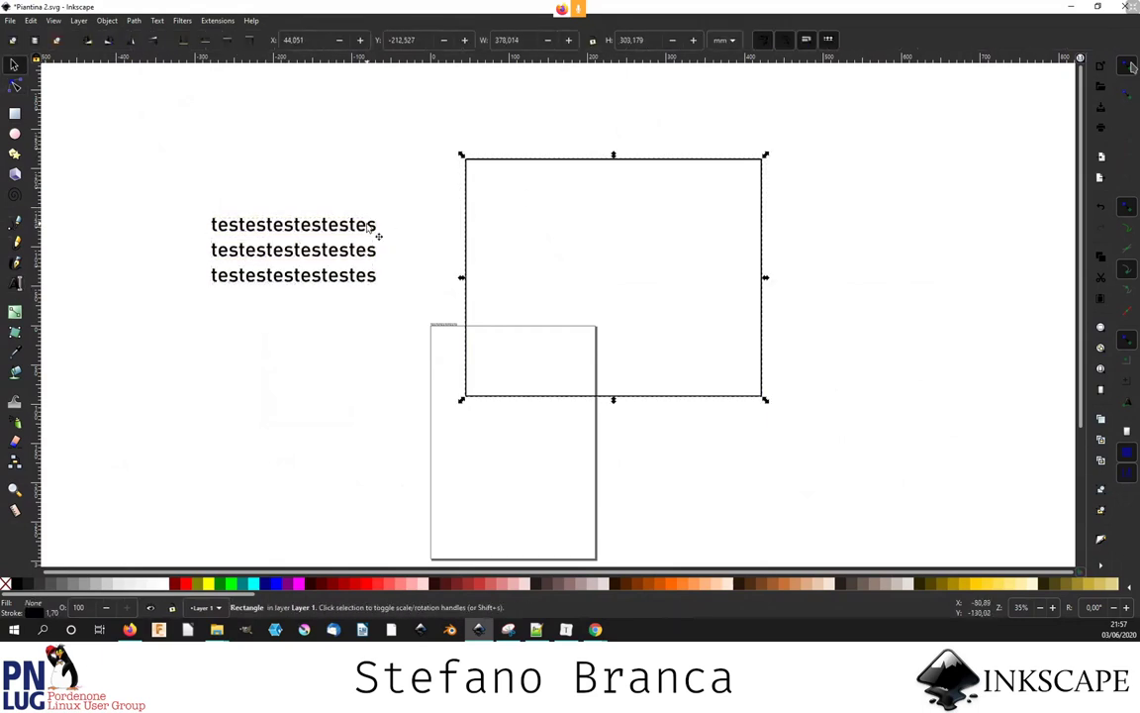
{"action": "left_click", "coordinate": [376, 234], "text": "shift"}
{"action": "left_click", "coordinate": [156, 21]}
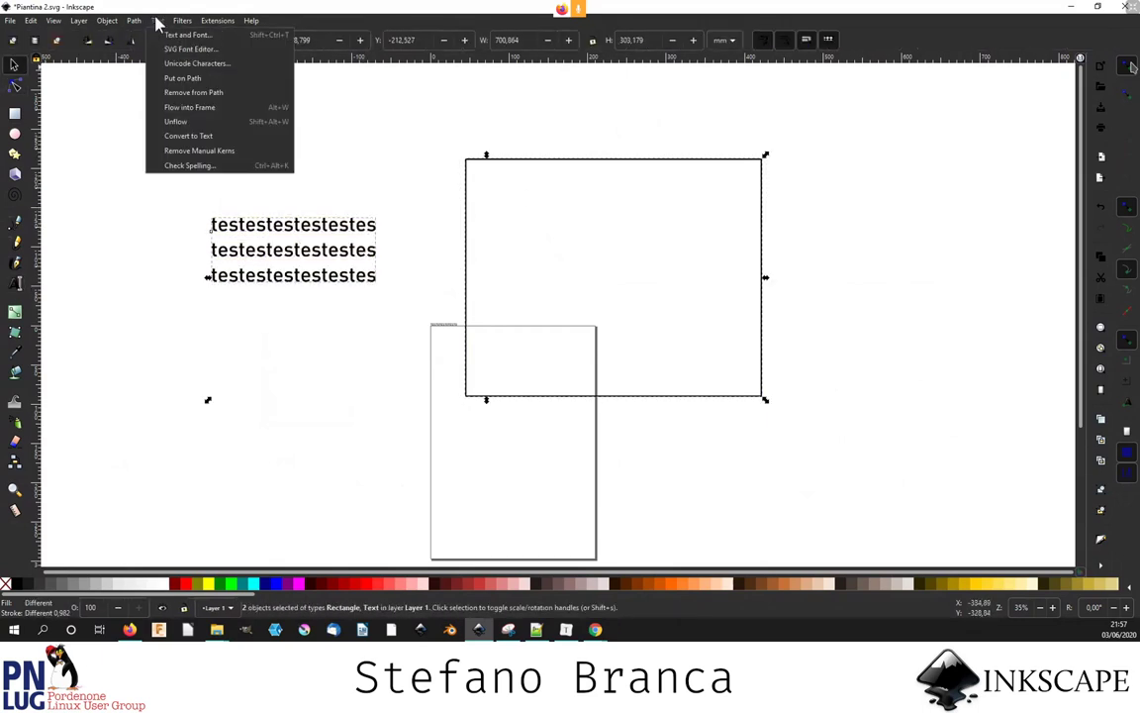
{"action": "left_click", "coordinate": [194, 107]}
- Pull the frame's top-right node down and left to slant the shape
{"action": "key", "text": "n"}
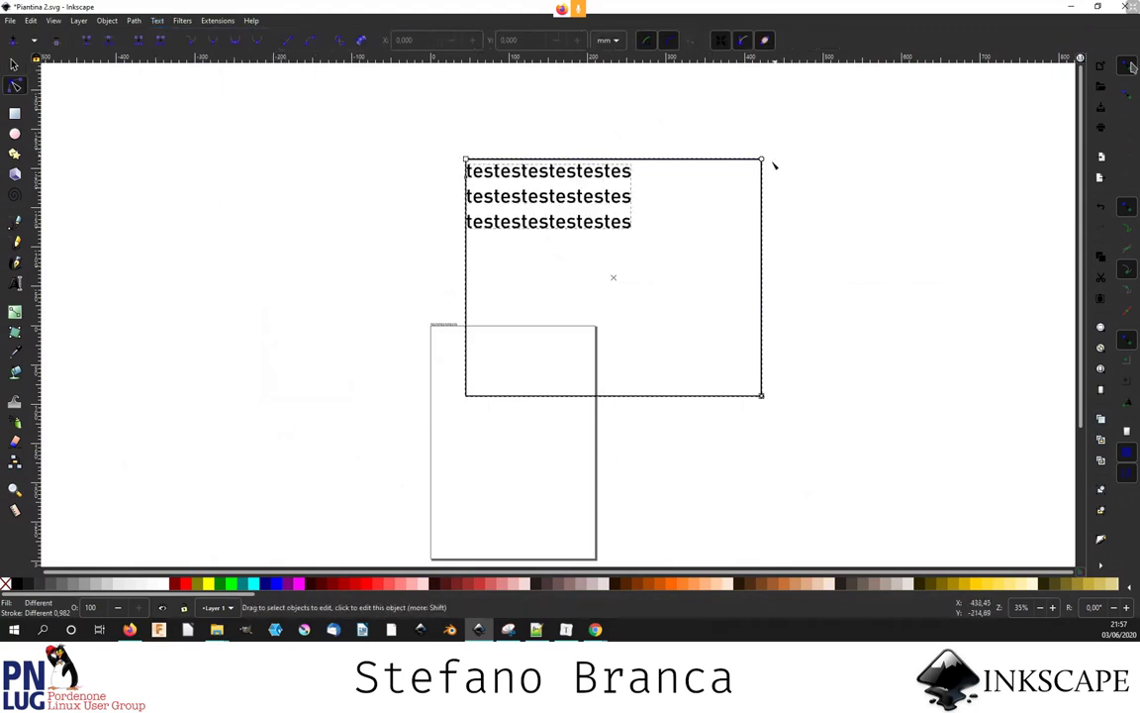
{"action": "left_click", "coordinate": [133, 21]}
{"action": "left_click", "coordinate": [134, 21]}
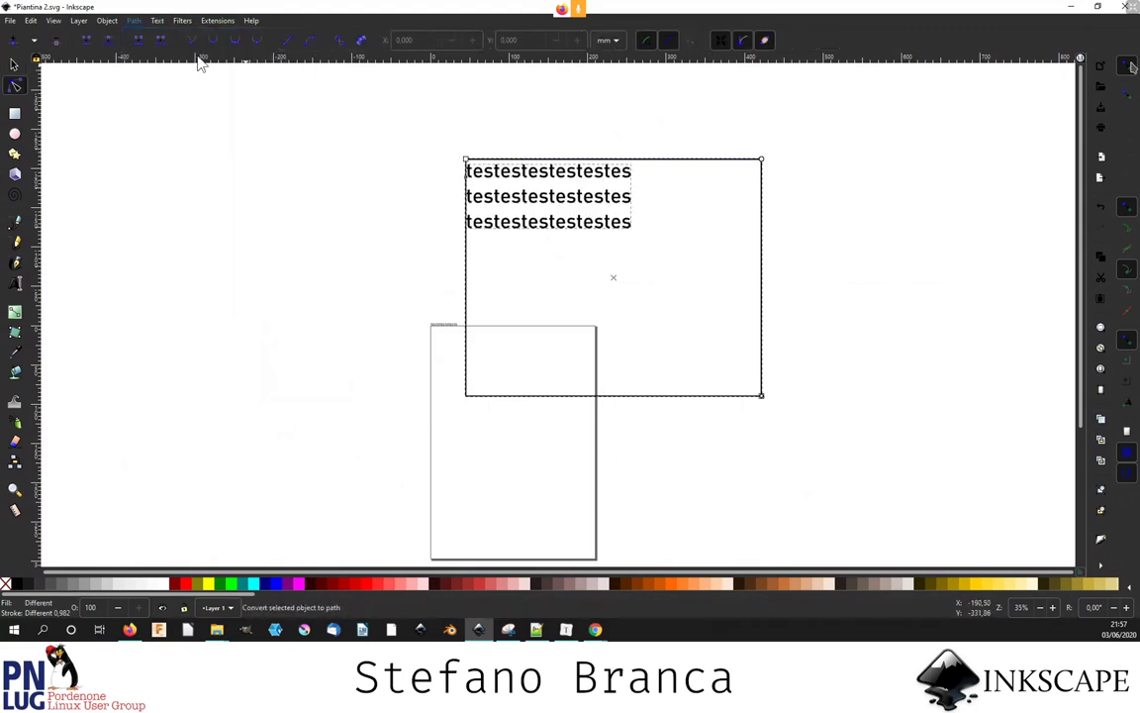
{"action": "left_click_drag", "start_coordinate": [762, 160], "coordinate": [624, 179]}
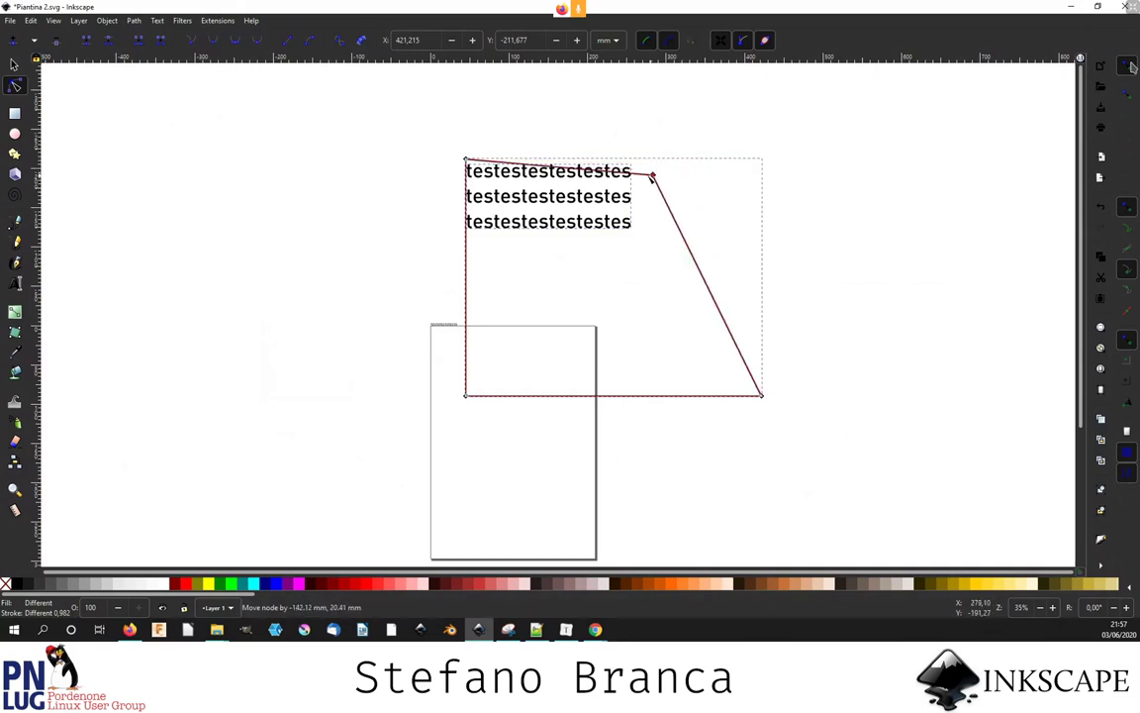
- Select the text and slanted frame and apply Flow into Frame again
{"action": "key", "text": "s"}
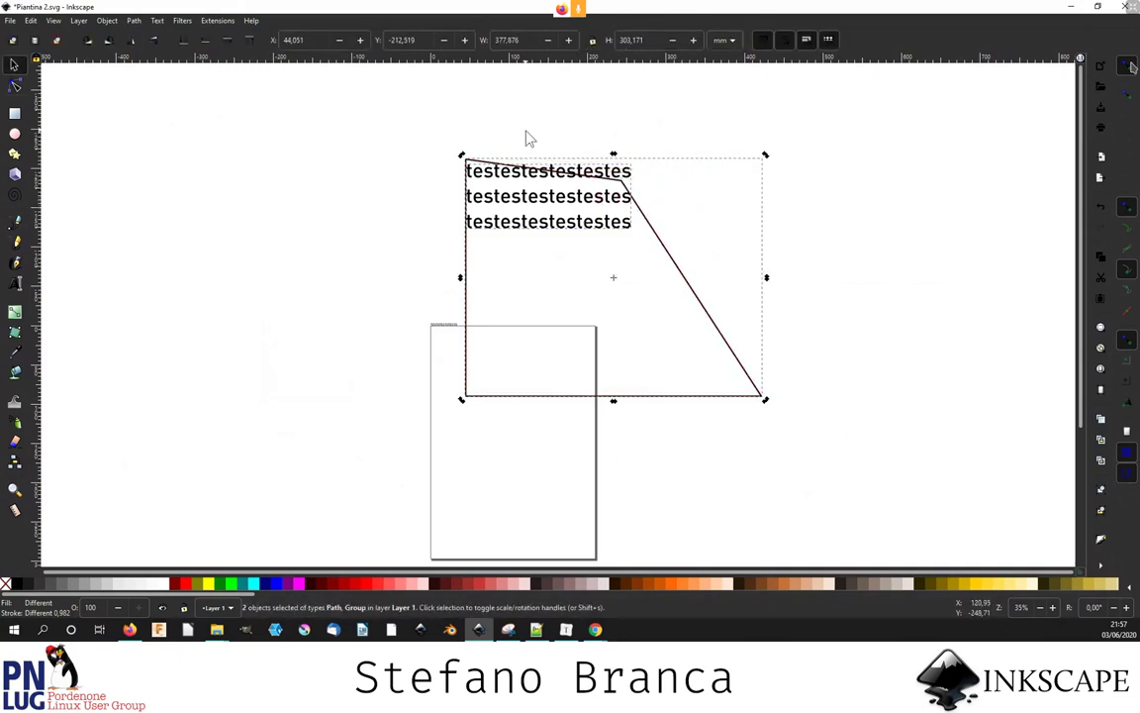
{"action": "left_click", "coordinate": [528, 135]}
{"action": "left_click", "coordinate": [535, 190]}
{"action": "left_click", "coordinate": [531, 171], "text": "shift"}
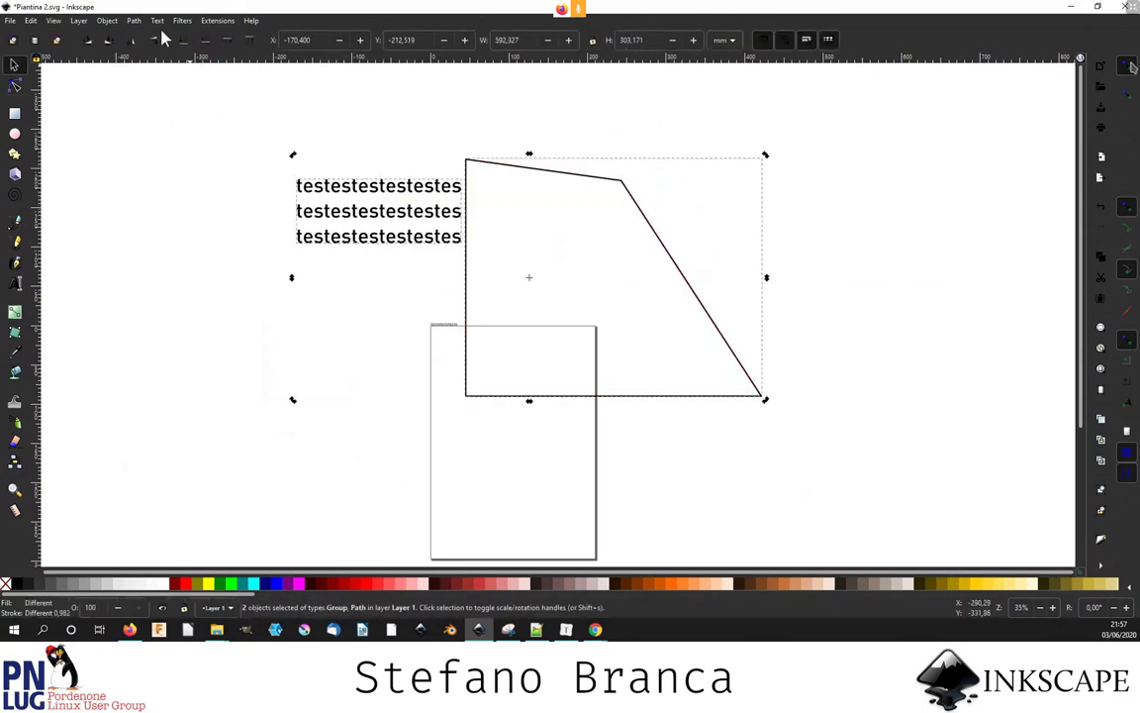
{"action": "left_click", "coordinate": [164, 24]}
{"action": "left_click", "coordinate": [171, 122]}
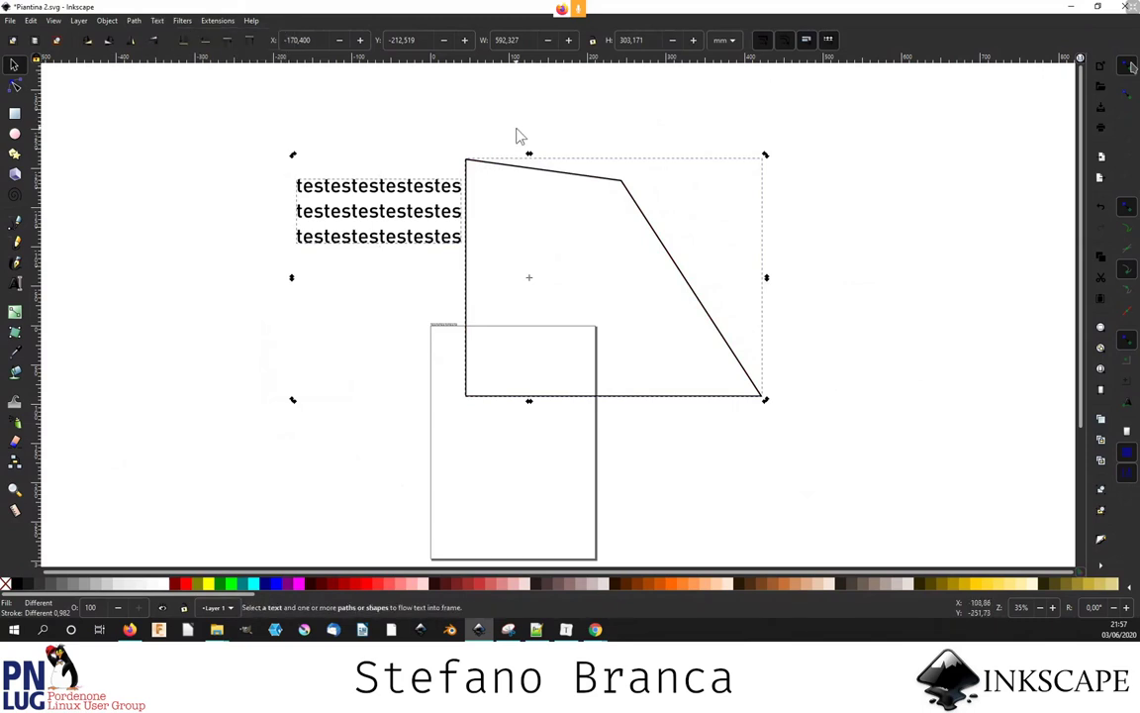
- Select all three test text lines and delete them
{"action": "left_click", "coordinate": [435, 166]}
{"action": "double_click", "coordinate": [433, 193]}
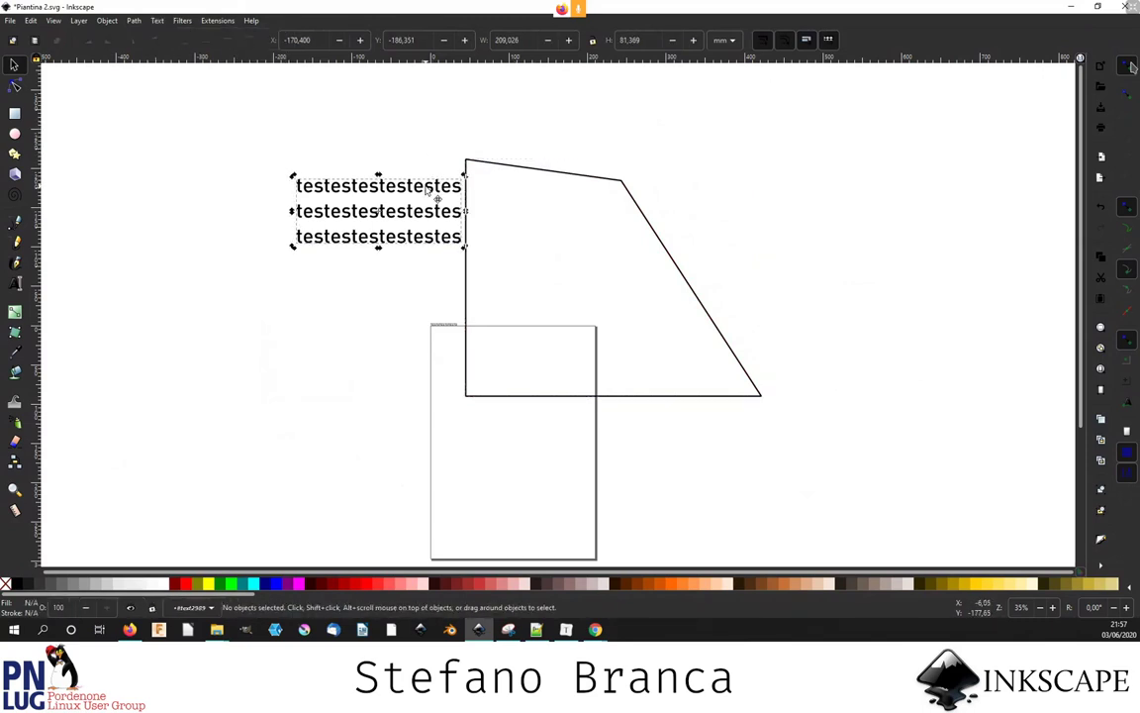
{"action": "key", "text": "n"}
{"action": "key", "text": "s"}
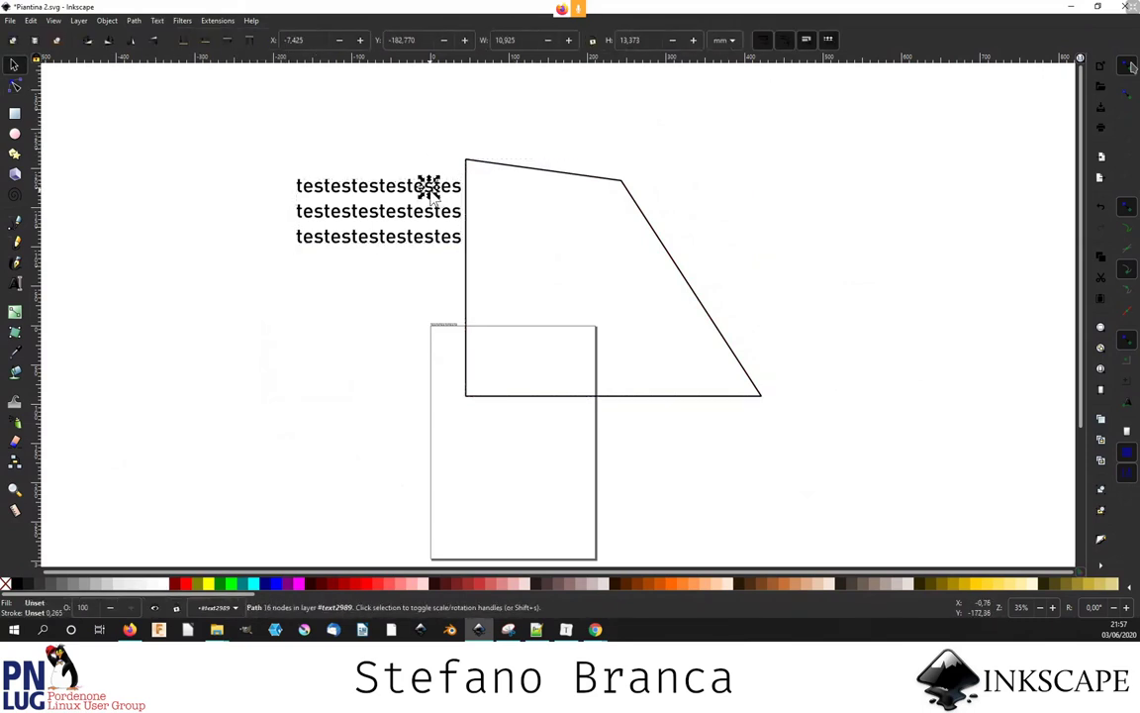
{"action": "left_click_drag", "start_coordinate": [259, 109], "coordinate": [535, 299]}
{"action": "key", "text": "Delete"}
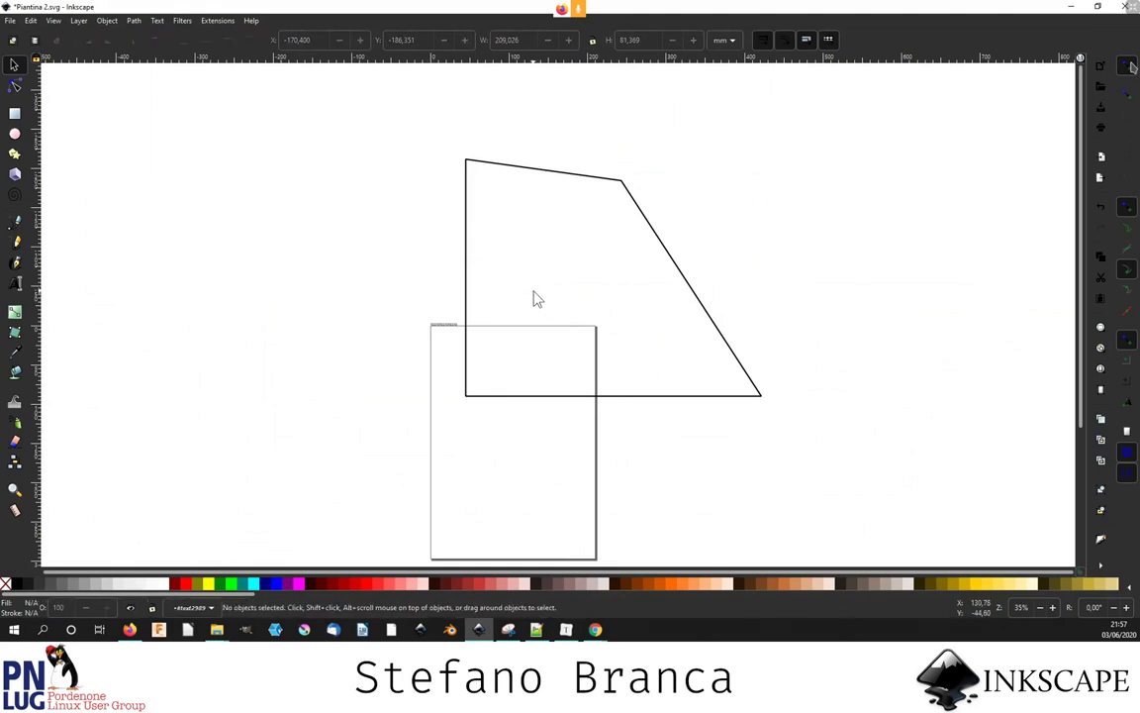
- Type 'dasdadasdadasda' left of the frame and paste copies as extra lines
{"action": "key", "text": "t"}
{"action": "left_click", "coordinate": [318, 224]}
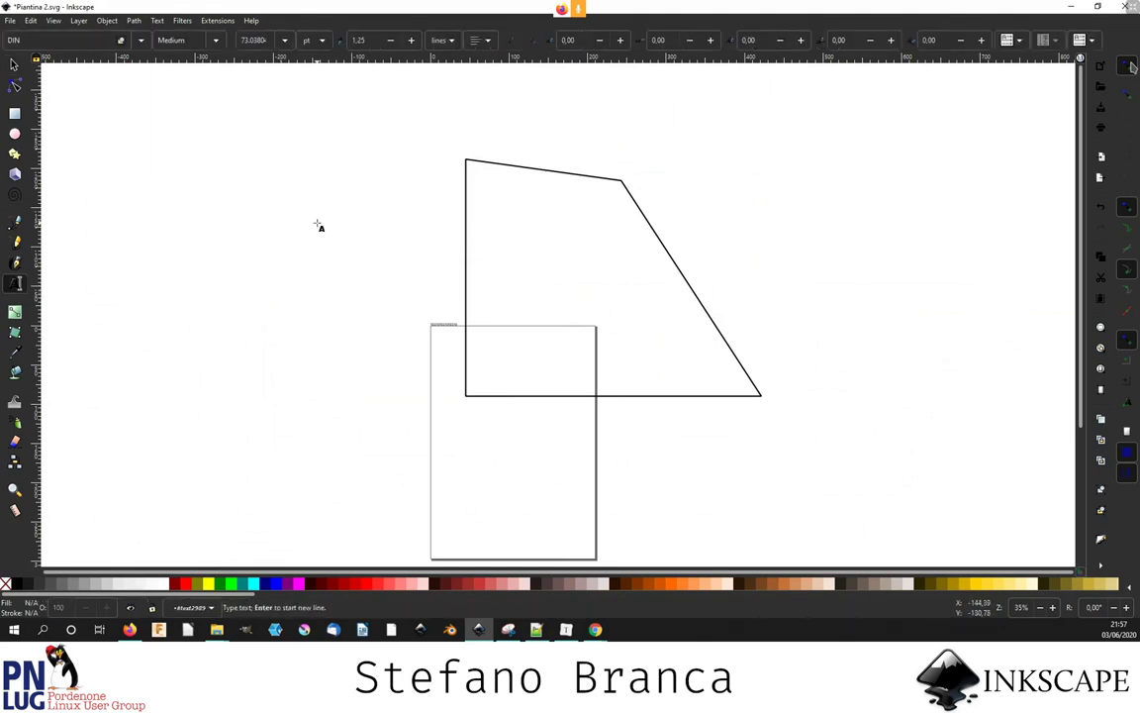
{"action": "type", "text": "dasdadasdadasda"}
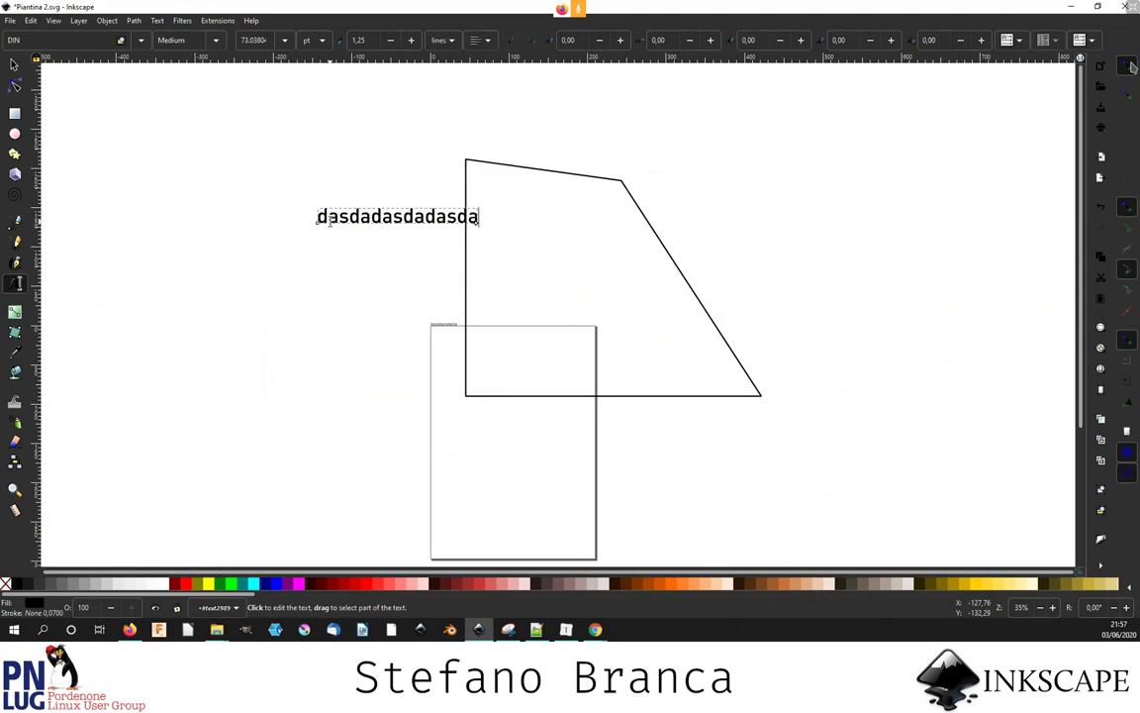
{"action": "key", "text": "ctrl+a"}
{"action": "key", "text": "ctrl+c"}
{"action": "key", "text": "ctrl+v"}
{"action": "key", "text": "ctrl+v"}
{"action": "key", "text": "ctrl+v"}
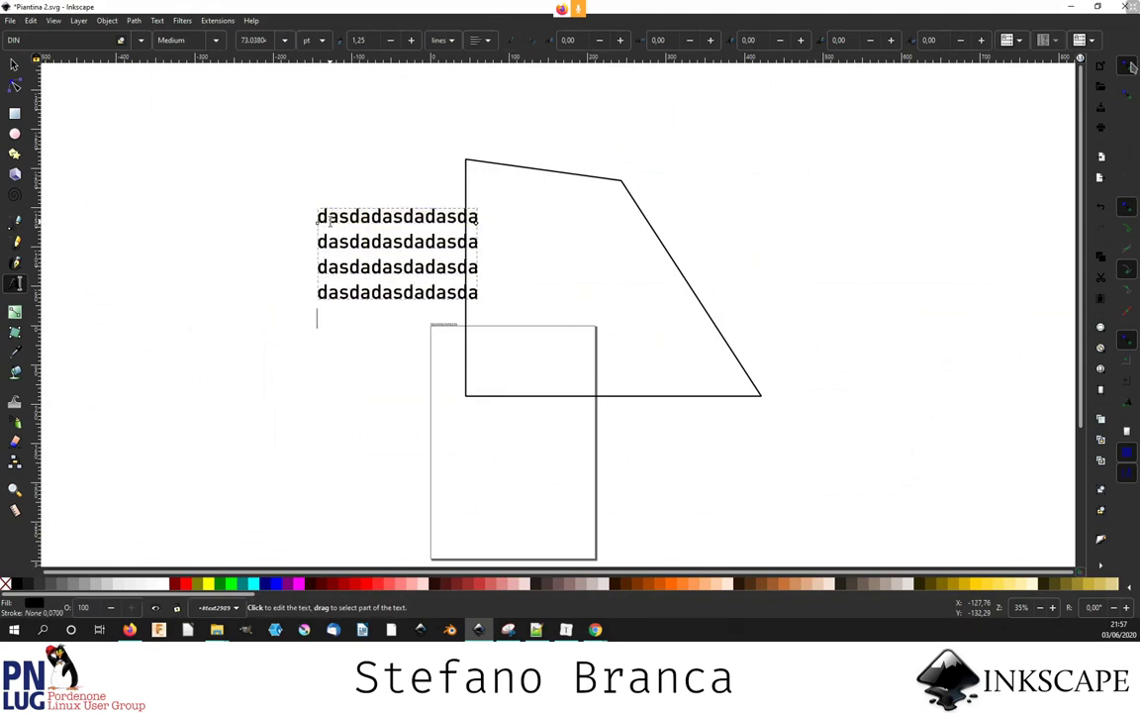
{"action": "key", "text": "F1"}
- Flow the new text into the quadrilateral frame with Text > Flow into Frame
{"action": "left_click", "coordinate": [484, 162], "text": "shift"}
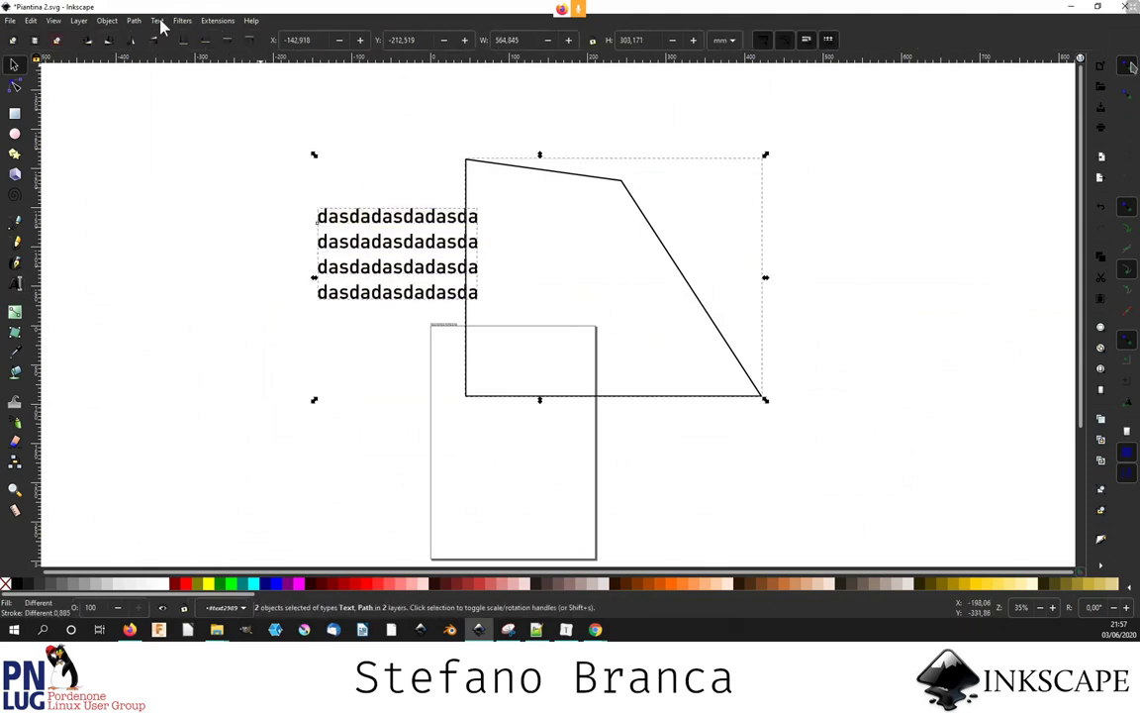
{"action": "left_click", "coordinate": [159, 20]}
{"action": "left_click", "coordinate": [183, 94]}
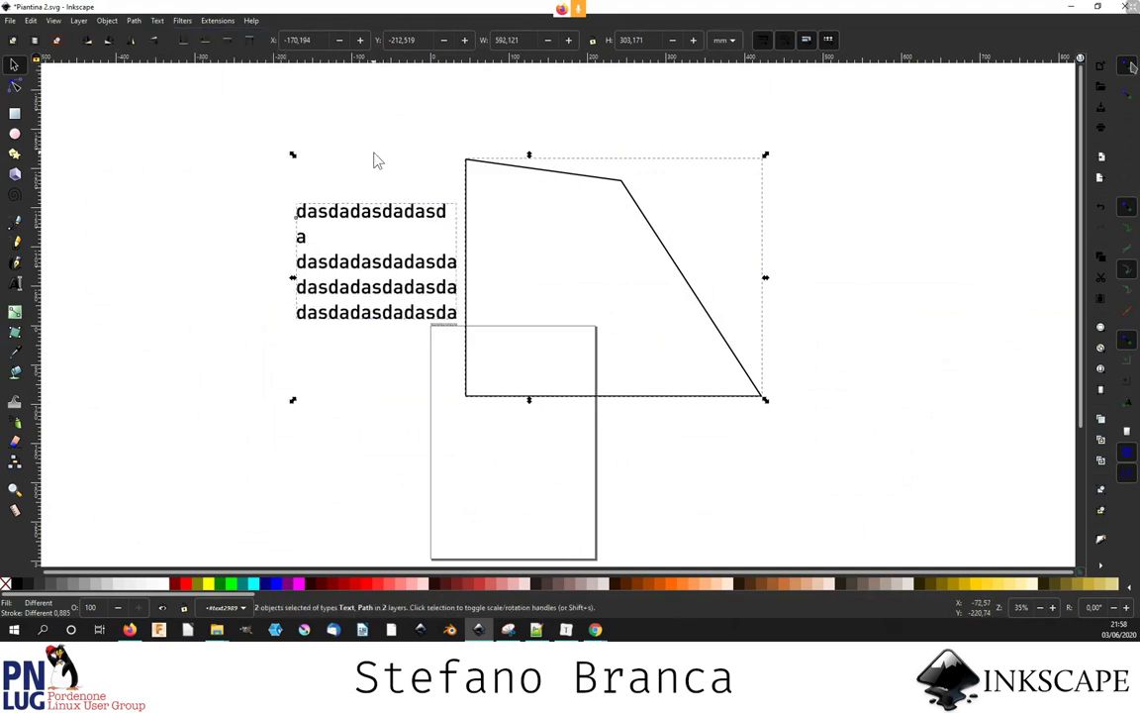
{"action": "left_click", "coordinate": [376, 161]}
{"action": "left_click", "coordinate": [491, 209]}
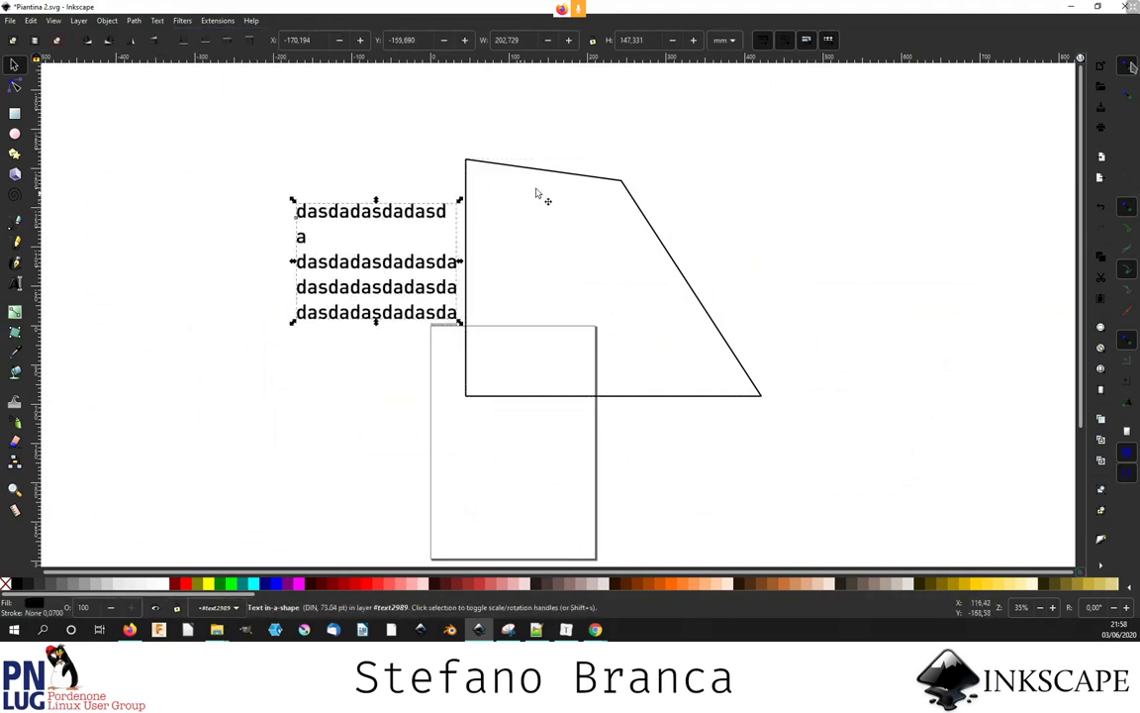
{"action": "left_click", "coordinate": [630, 187]}
{"action": "left_click", "coordinate": [624, 182]}
- Move the frame's bent corner down and left, and move the text up into the shape
{"action": "key", "text": "n"}
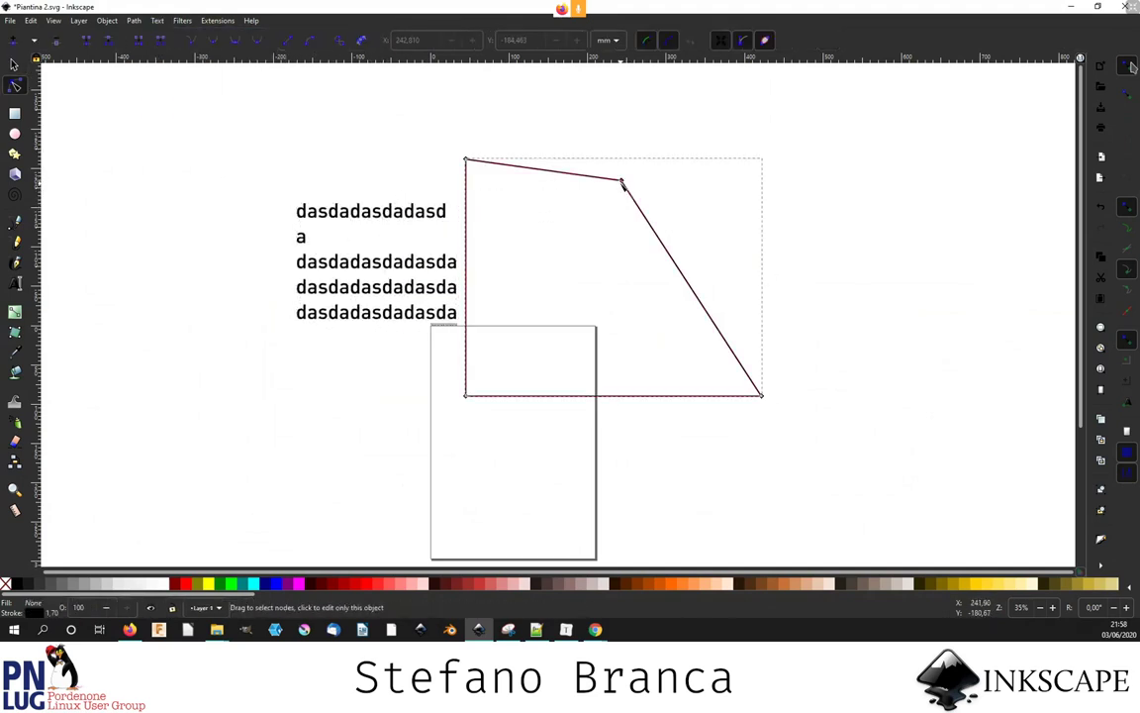
{"action": "left_click_drag", "start_coordinate": [622, 182], "coordinate": [591, 199]}
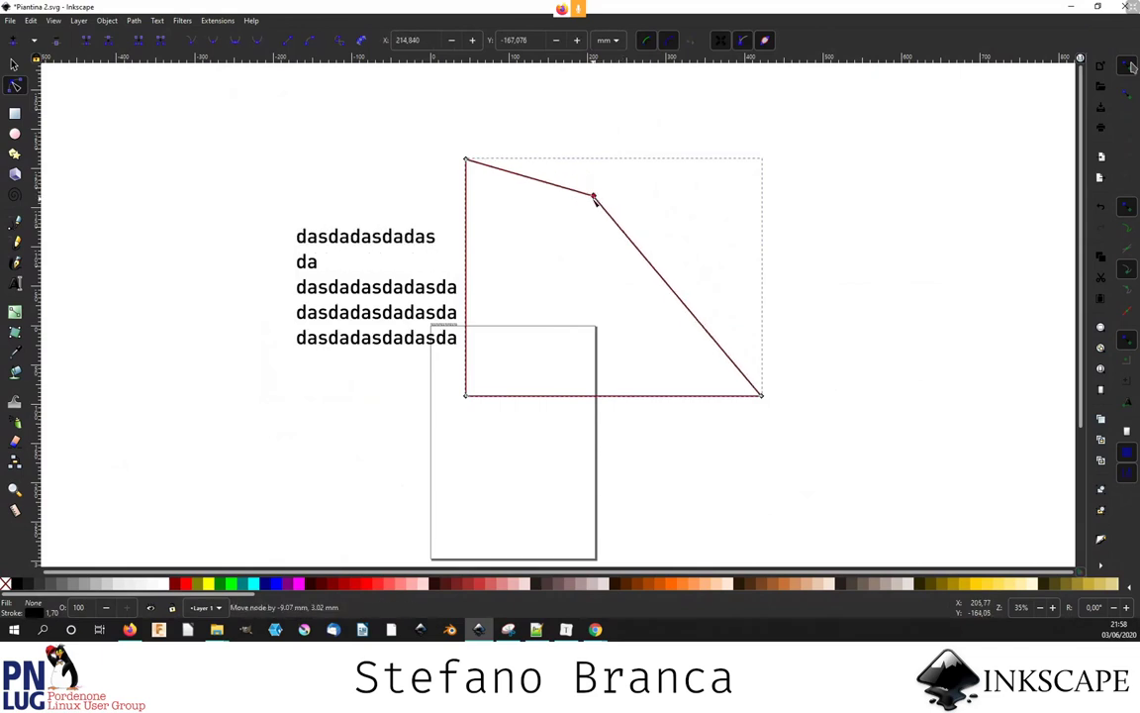
{"action": "key", "text": "s"}
{"action": "mouse_move", "coordinate": [354, 245]}
{"action": "left_mouse_down"}
{"action": "mouse_move", "coordinate": [514, 223]}
{"action": "mouse_move", "coordinate": [530, 196]}
{"action": "left_mouse_up"}
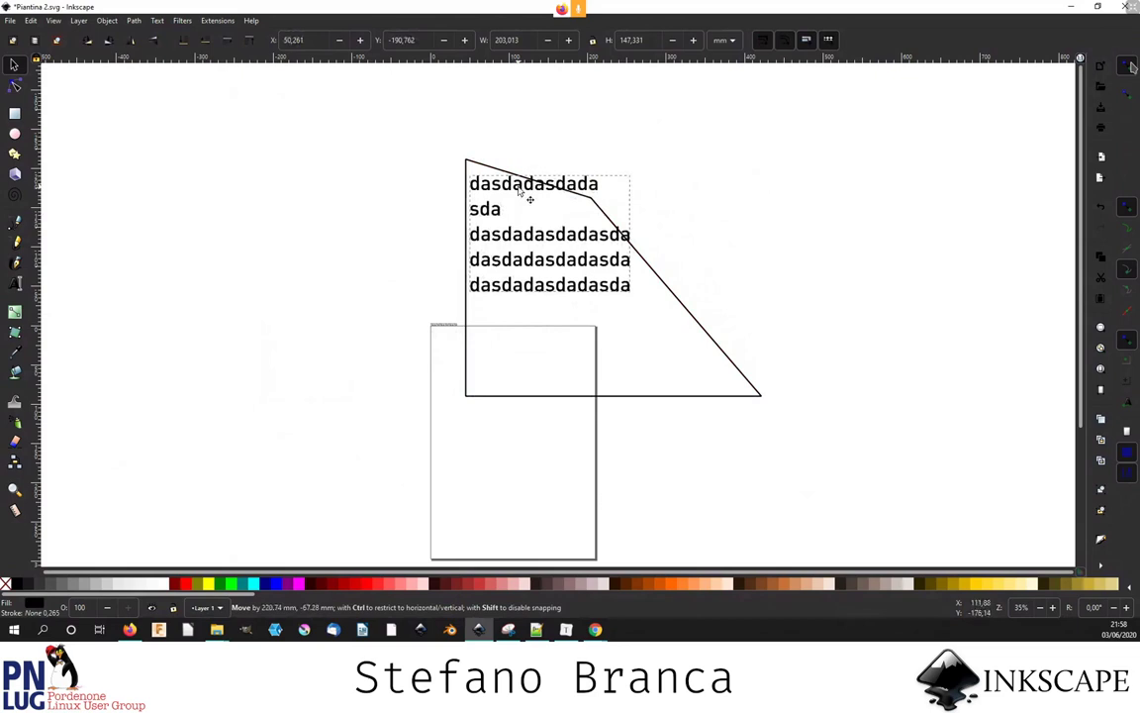
- Drag the frame's corner node back up to flatten the top edge, letting the text reflow
{"action": "left_click", "coordinate": [668, 287]}
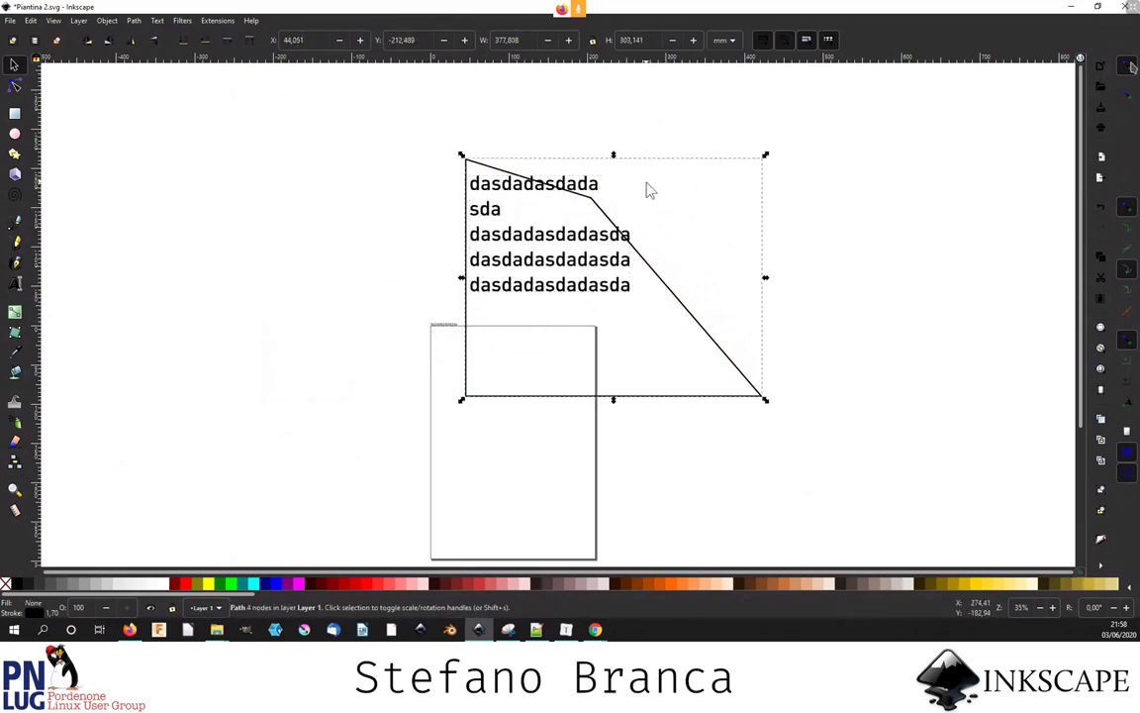
{"action": "key", "text": "n"}
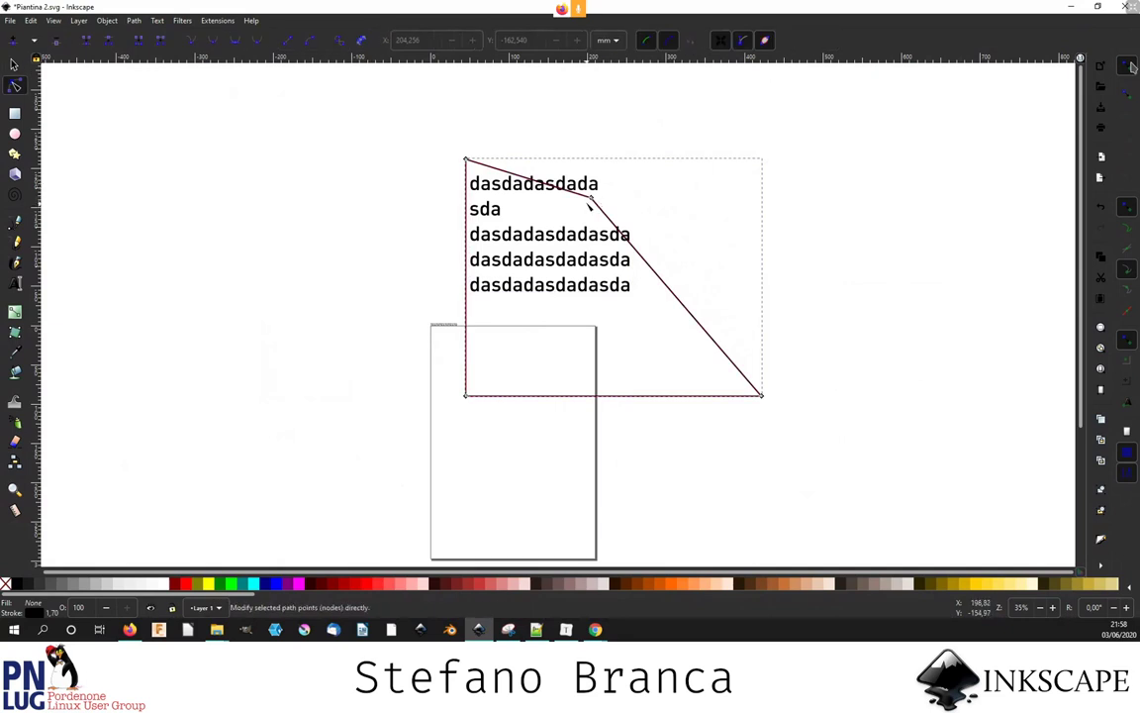
{"action": "mouse_move", "coordinate": [592, 197]}
{"action": "left_mouse_down"}
{"action": "mouse_move", "coordinate": [607, 211]}
{"action": "mouse_move", "coordinate": [619, 163]}
{"action": "left_mouse_up"}
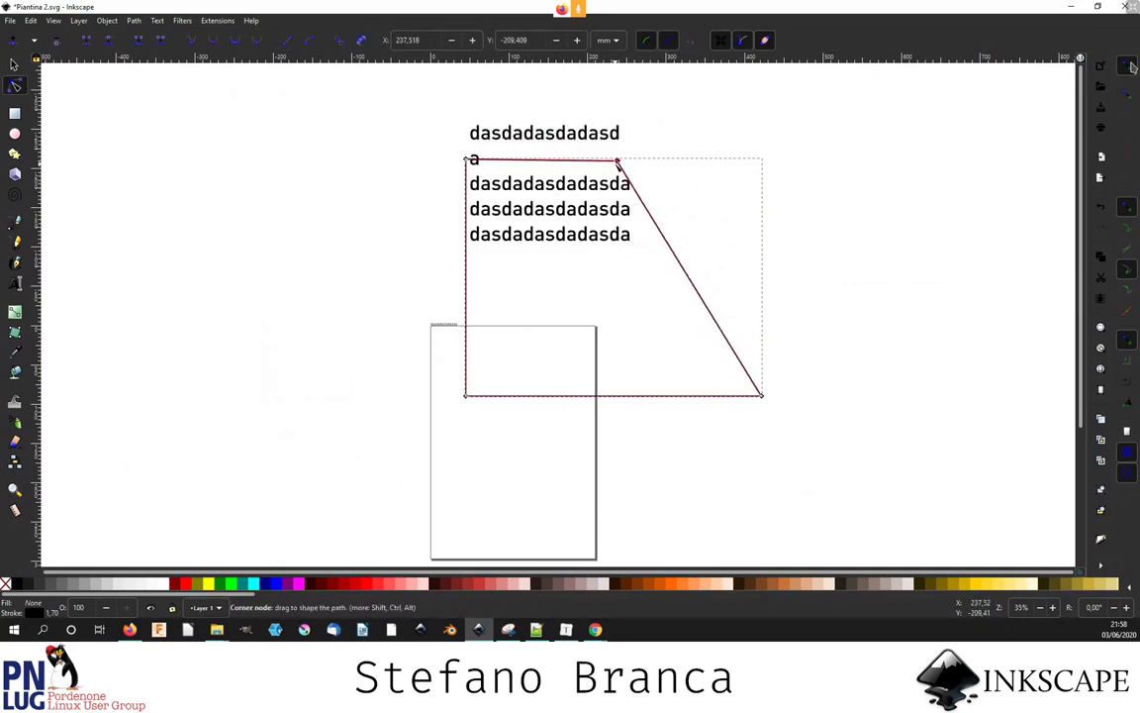
{"action": "key", "text": "s"}
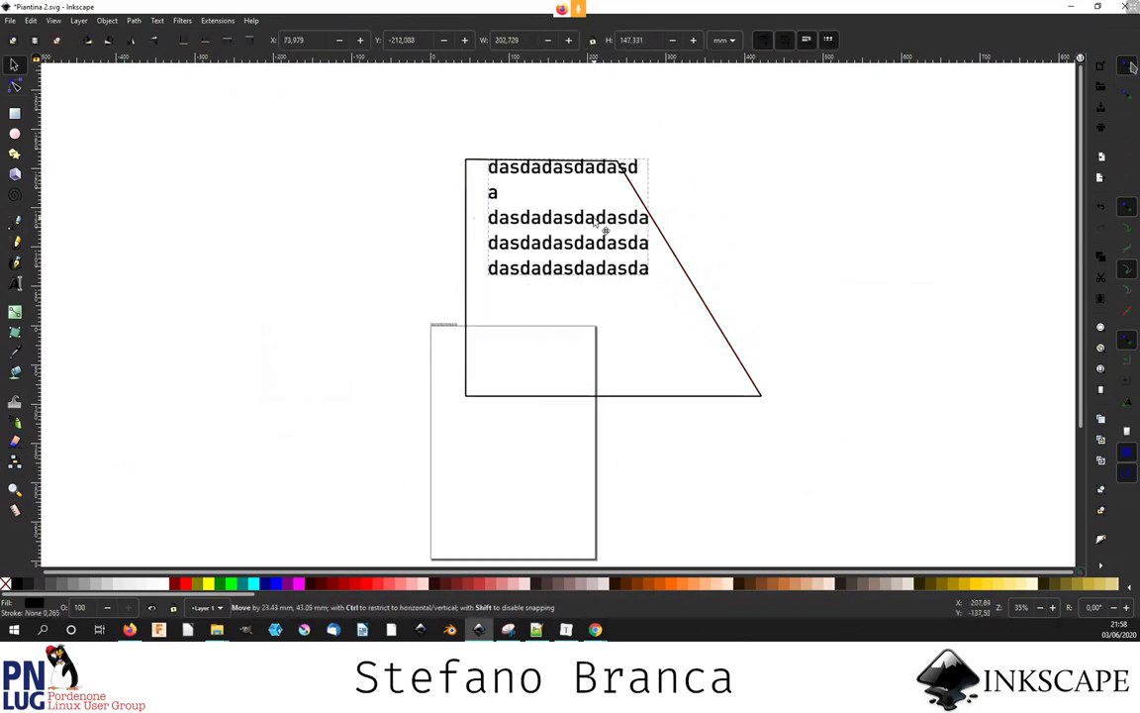
{"action": "left_click", "coordinate": [577, 238]}
{"action": "key", "text": "ctrl+a"}
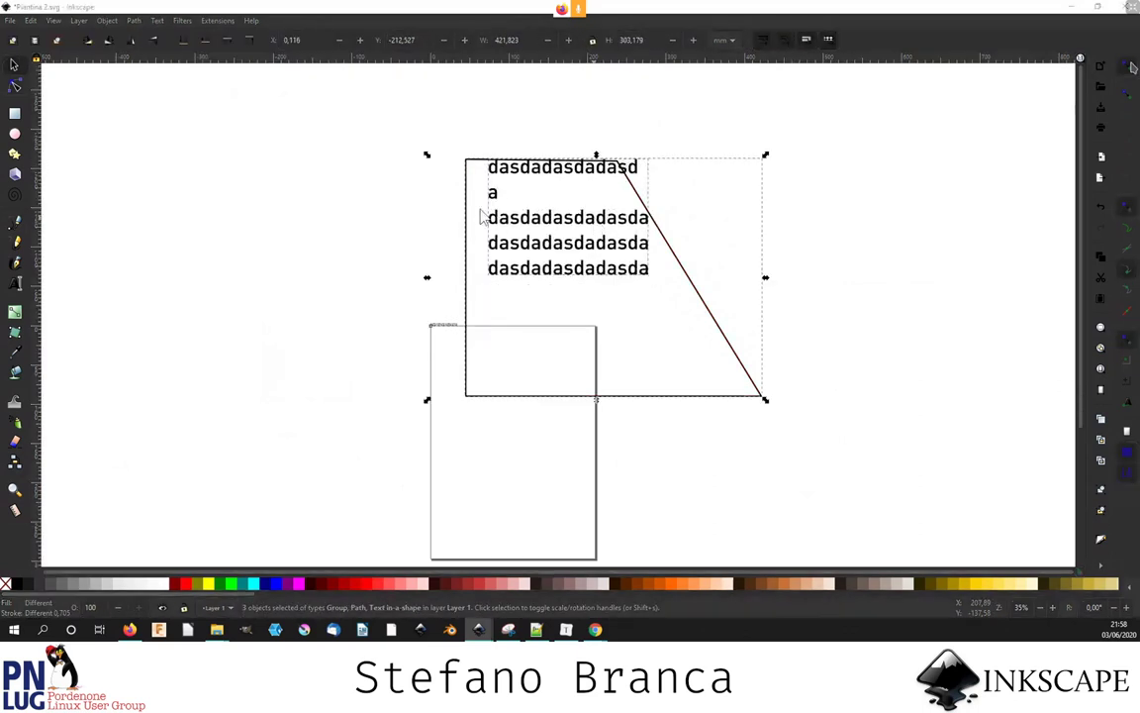
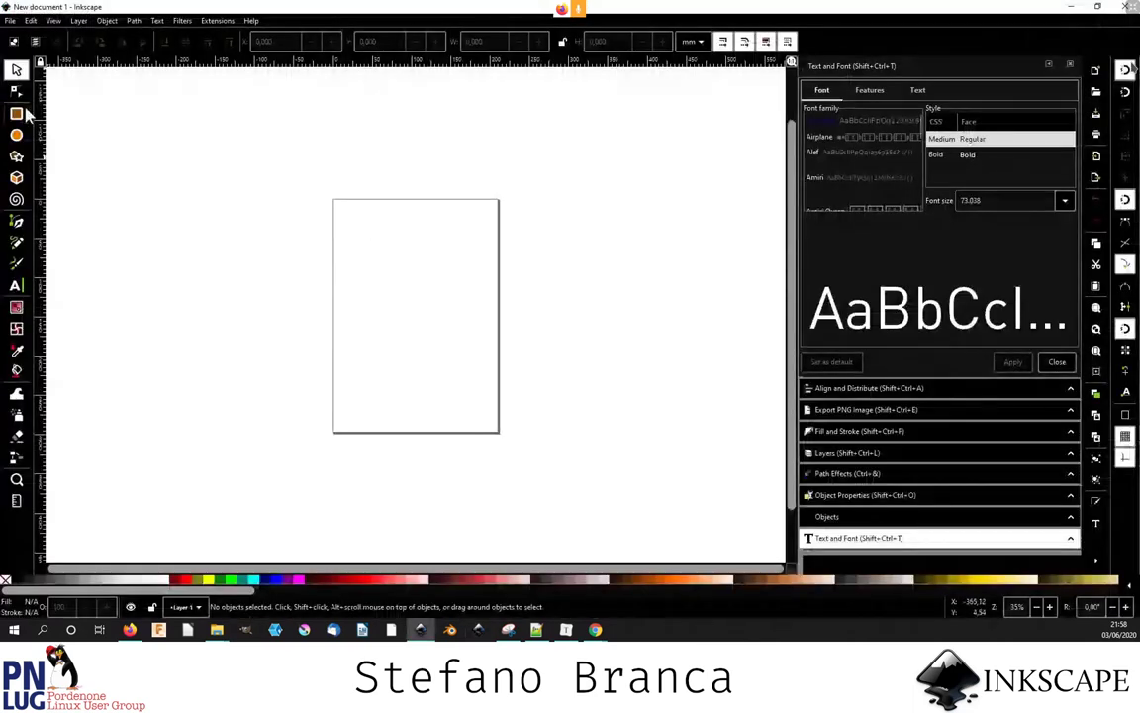
- Type the text TESTO near the top of the page
{"action": "left_click", "coordinate": [16, 285]}
{"action": "left_click", "coordinate": [356, 230]}
{"action": "scroll", "coordinate": [384, 236], "scroll_direction": "up", "scroll_amount": 1, "text": "ctrl"}
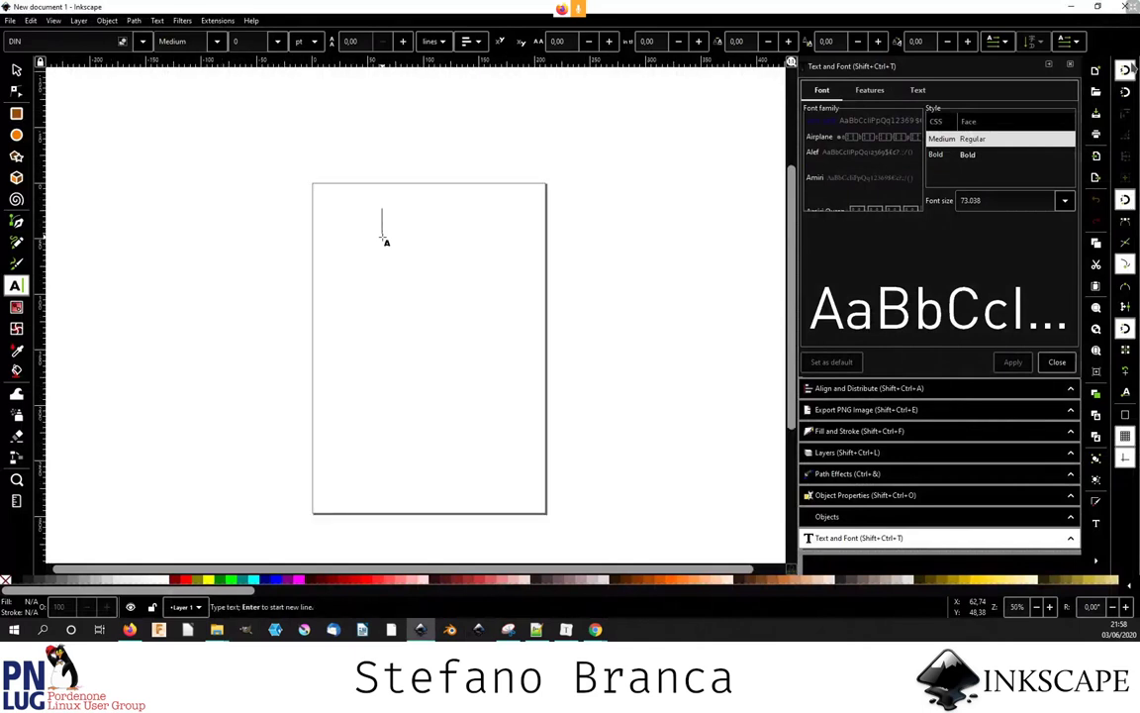
{"action": "left_click", "coordinate": [384, 239]}
{"action": "type", "text": "TEST"}
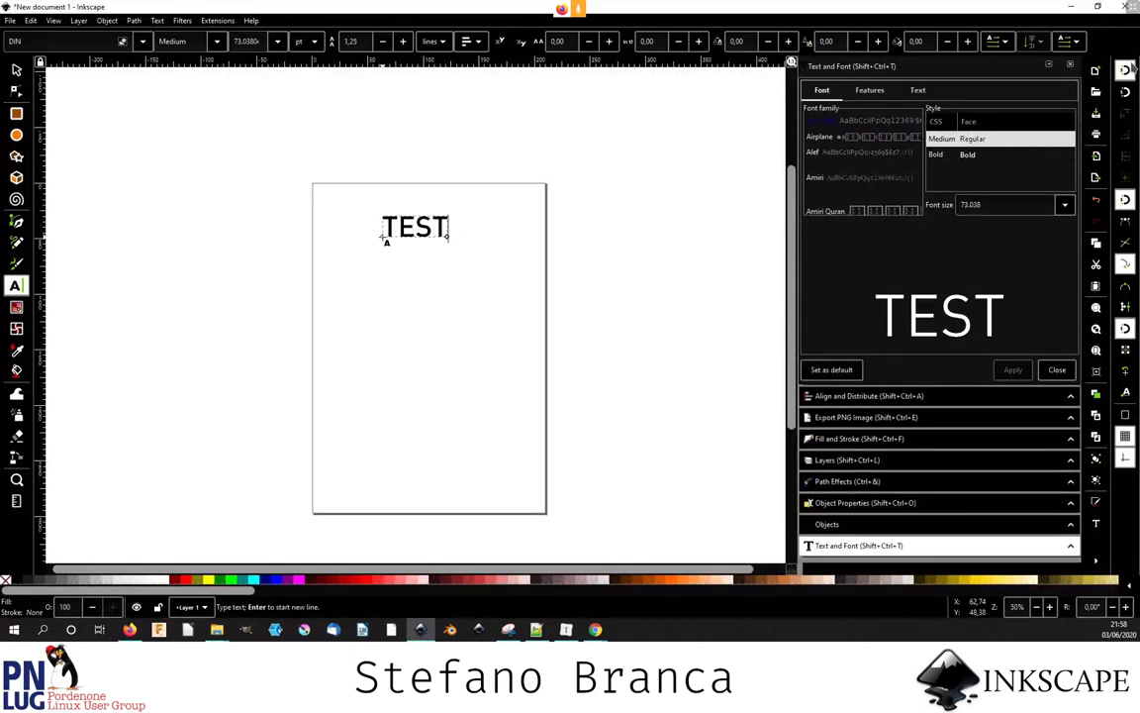
{"action": "type", "text": "O"}
{"action": "scroll", "coordinate": [395, 230], "scroll_direction": "up", "scroll_amount": 1, "text": "ctrl"}
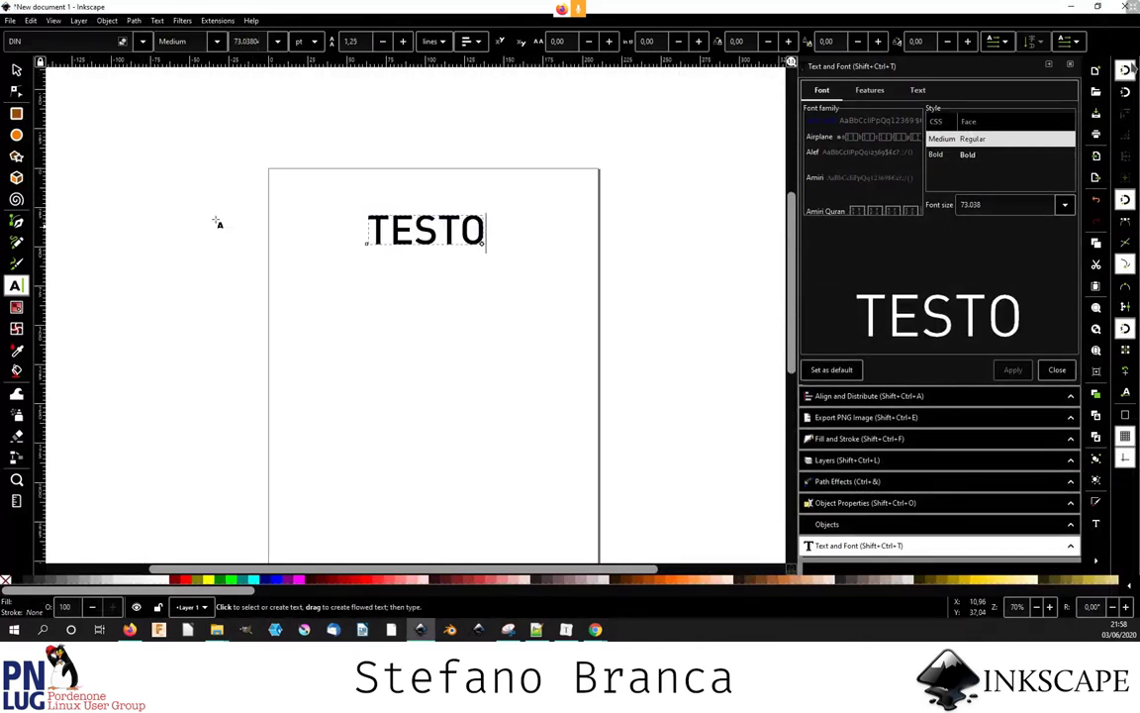
- Draw a rectangle below TESTO, convert it to a path, and pull its top-right node down-left
{"action": "left_click", "coordinate": [16, 113]}
{"action": "left_click_drag", "start_coordinate": [328, 291], "coordinate": [529, 444]}
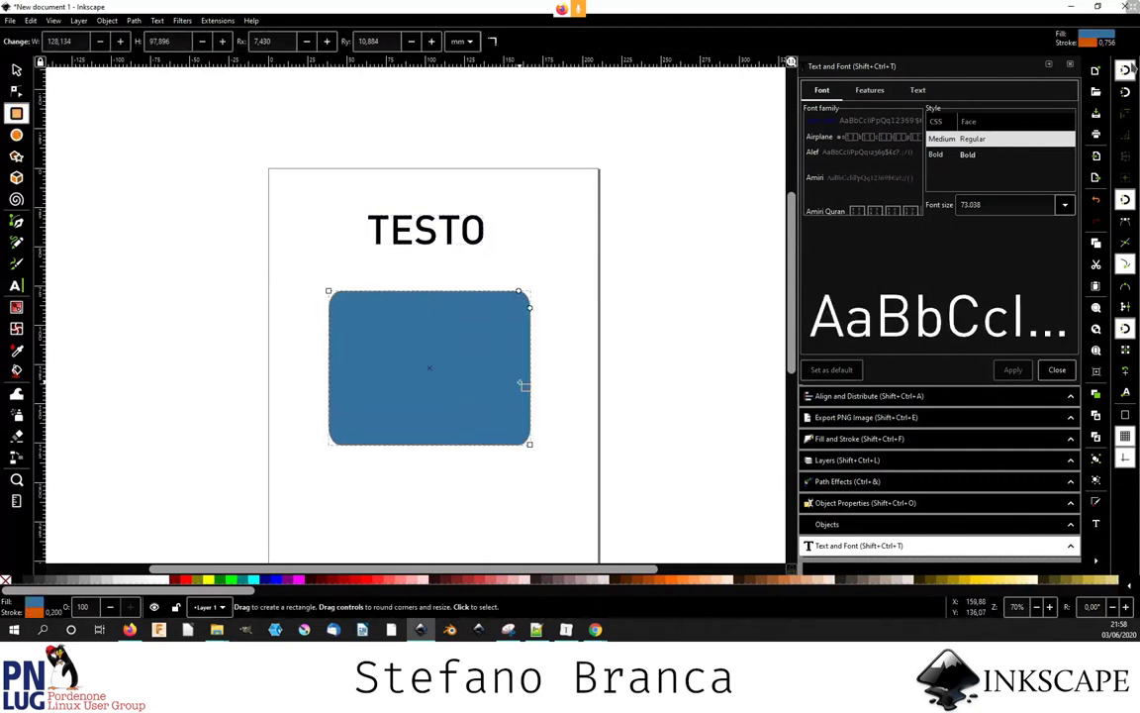
{"action": "key", "text": "n"}
{"action": "left_click", "coordinate": [135, 21]}
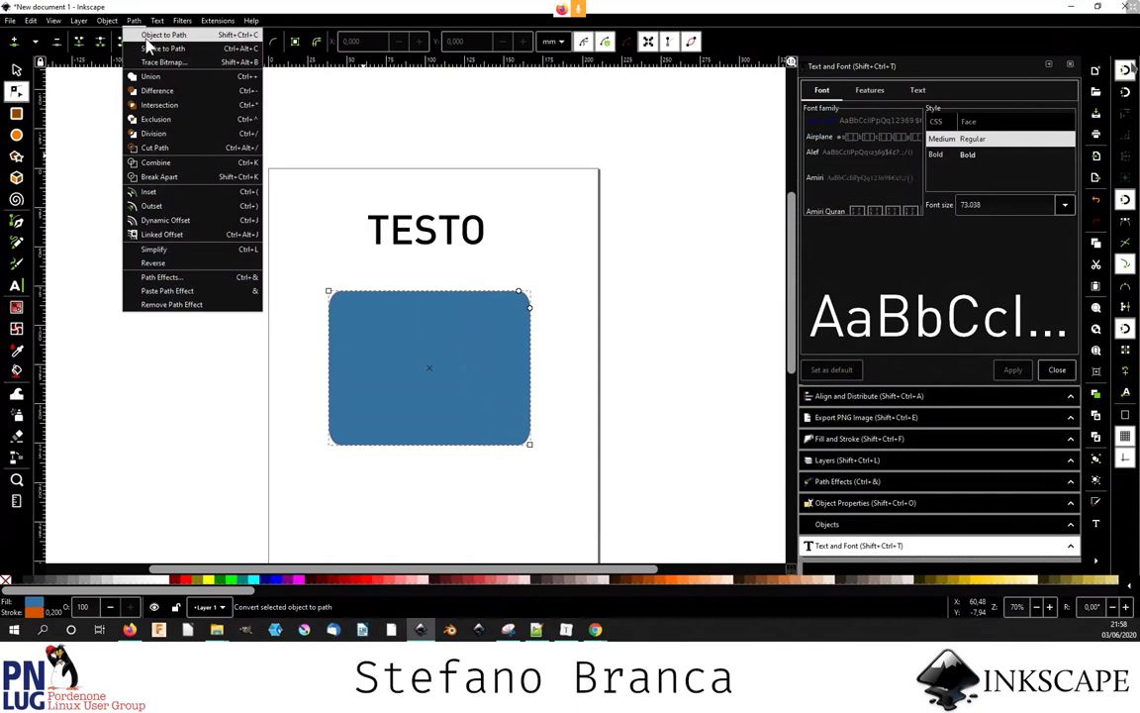
{"action": "left_click", "coordinate": [146, 38]}
{"action": "left_click", "coordinate": [528, 306]}
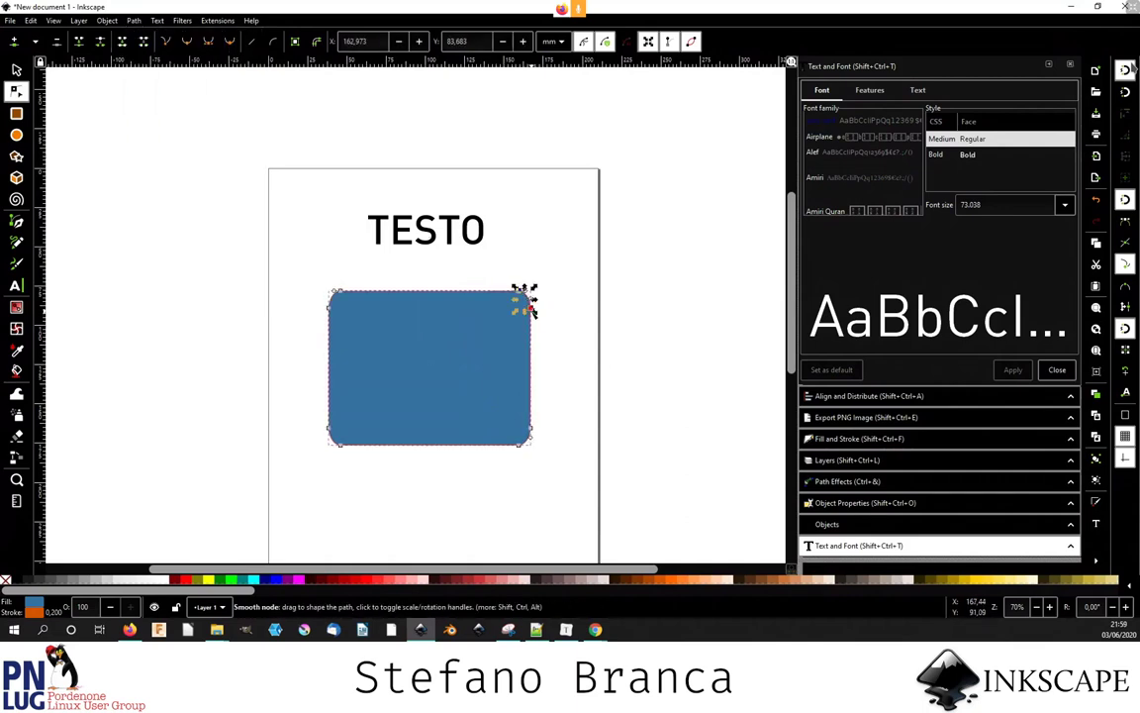
{"action": "left_click_drag", "start_coordinate": [530, 297], "coordinate": [467, 325]}
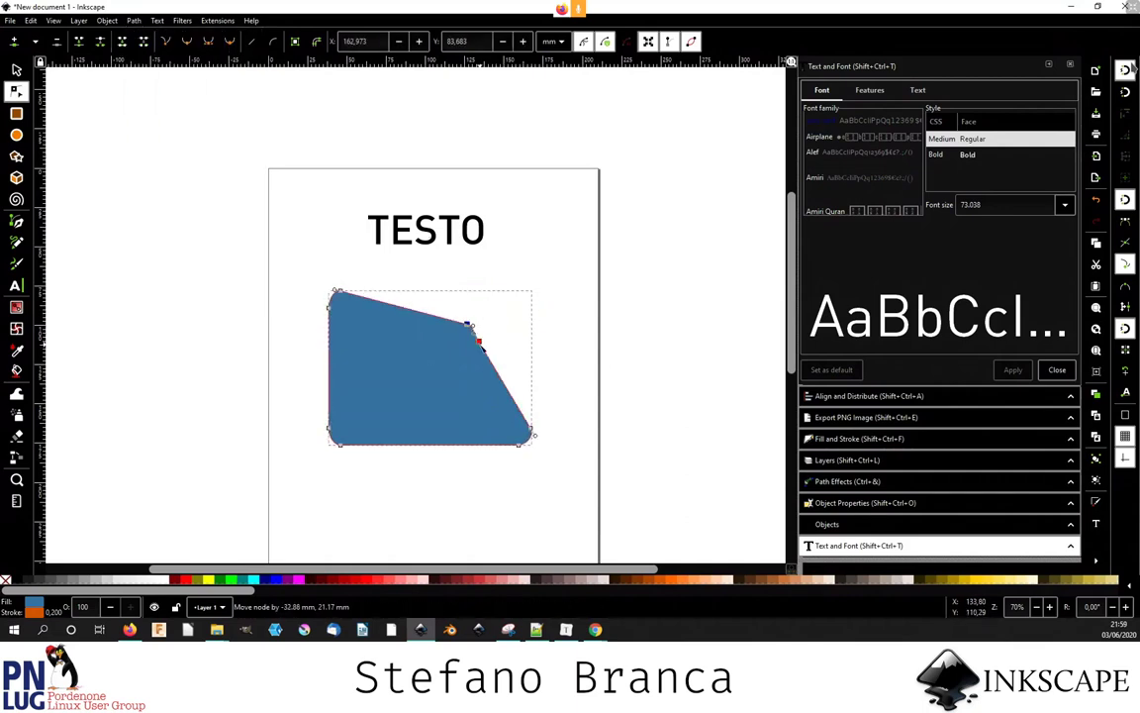
{"action": "left_click", "coordinate": [405, 238]}
- Shrink TESTO and copy-paste it into three repeated lines of text
{"action": "key", "text": "s"}
{"action": "left_click_drag", "start_coordinate": [485, 216], "coordinate": [436, 237]}
{"action": "double_click", "coordinate": [423, 246]}
{"action": "double_click", "coordinate": [426, 242]}
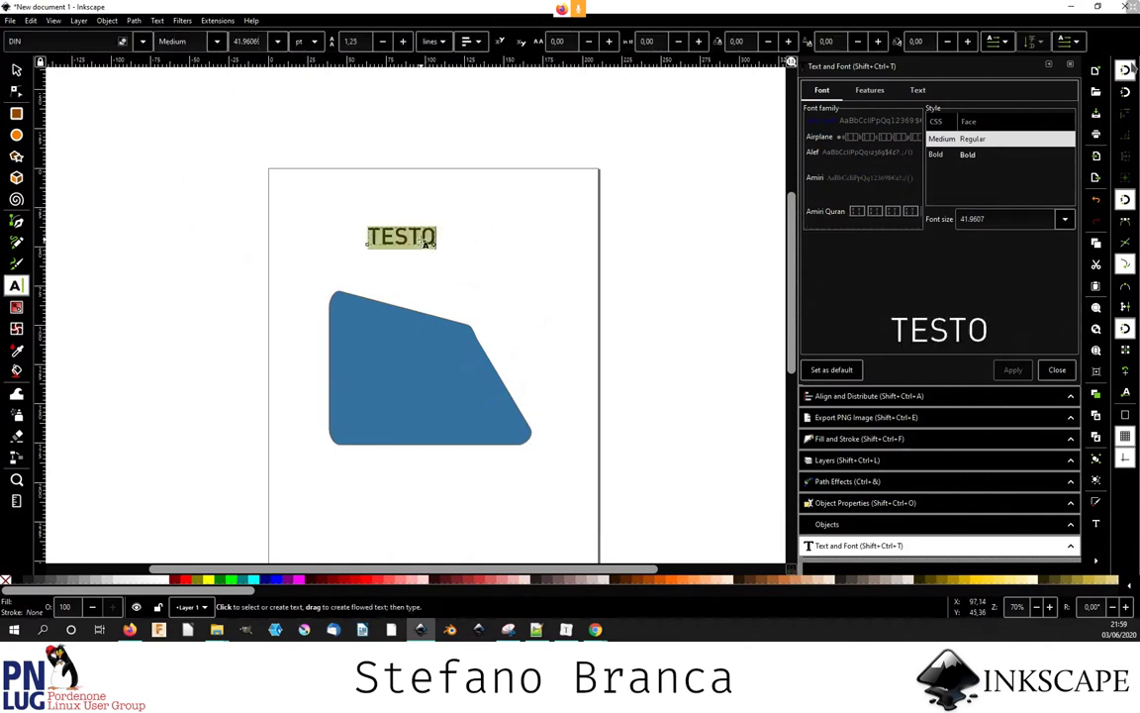
{"action": "key", "text": "ctrl+c"}
{"action": "key", "text": "ctrl+v"}
{"action": "key", "text": "ctrl+v"}
{"action": "key", "text": "ctrl+v"}
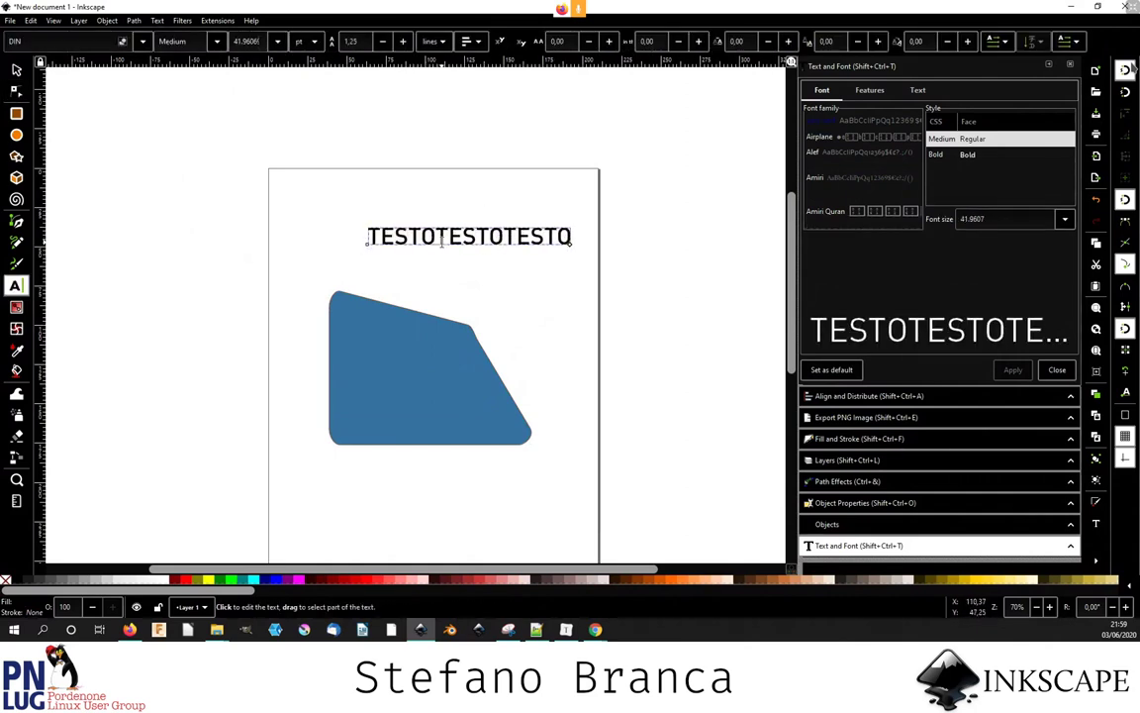
{"action": "double_click", "coordinate": [441, 240]}
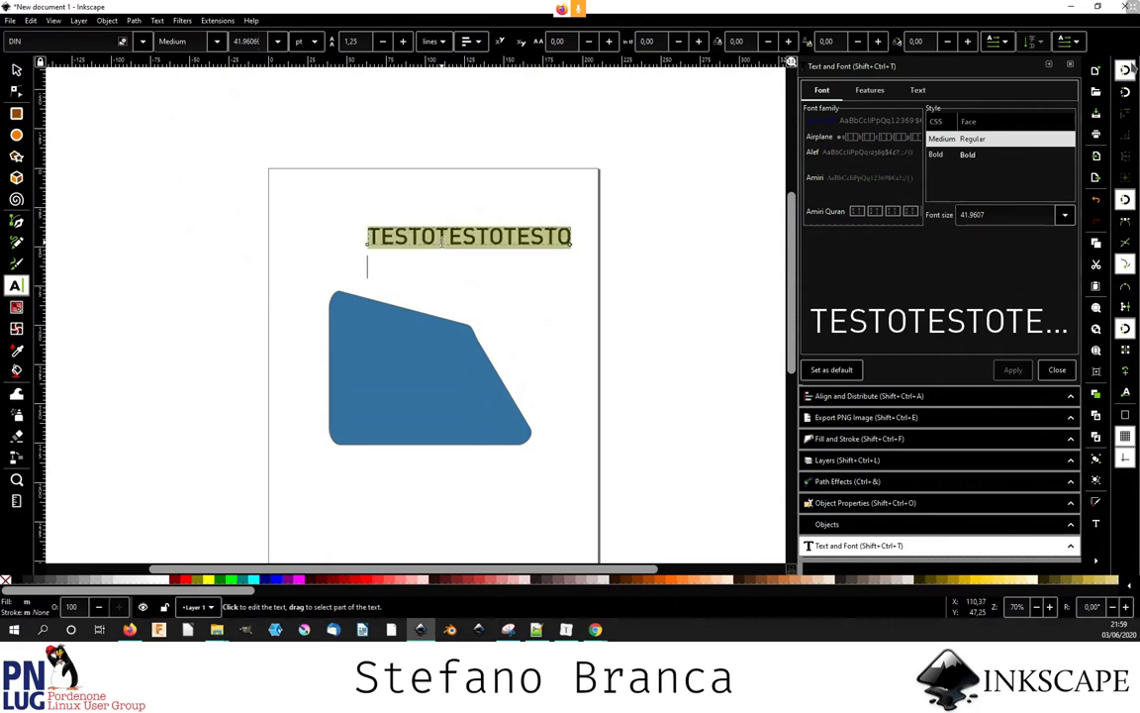
{"action": "key", "text": "ctrl+c"}
{"action": "key", "text": "Right"}
{"action": "key", "text": "ctrl+v"}
{"action": "key", "text": "ctrl+v"}
{"action": "key", "text": "F1"}
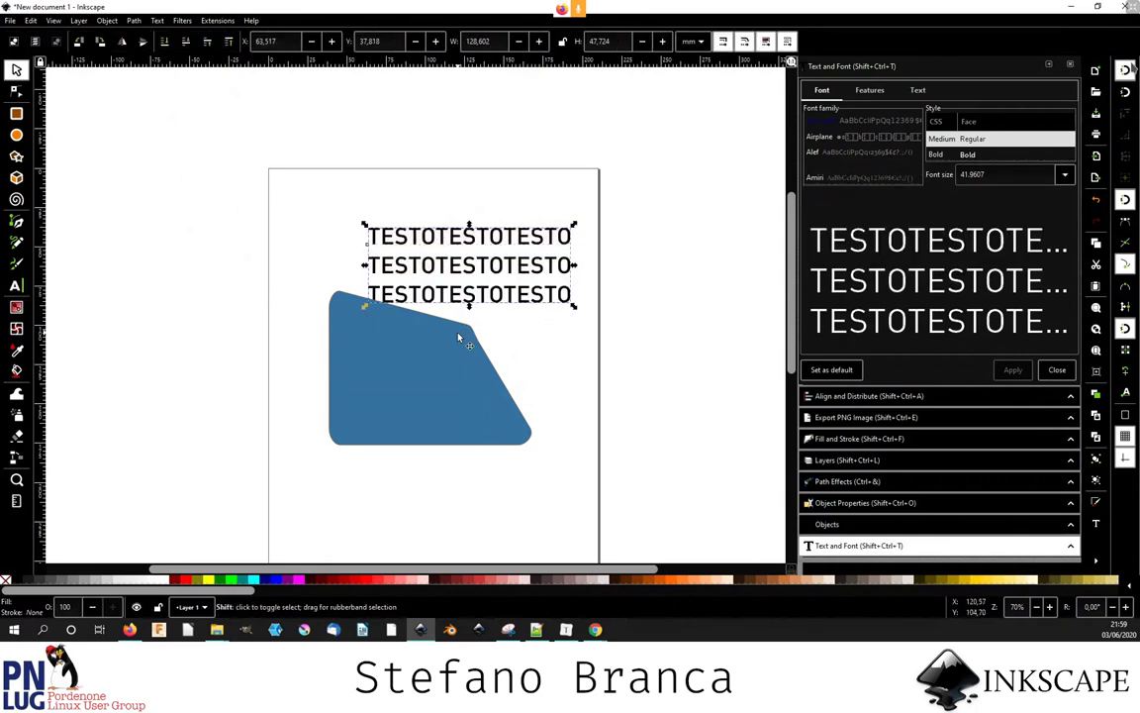
- Flow the TESTO text into the slanted shape and remove the shape's blue fill
{"action": "left_click", "coordinate": [458, 338], "text": "shift"}
{"action": "left_click", "coordinate": [136, 21]}
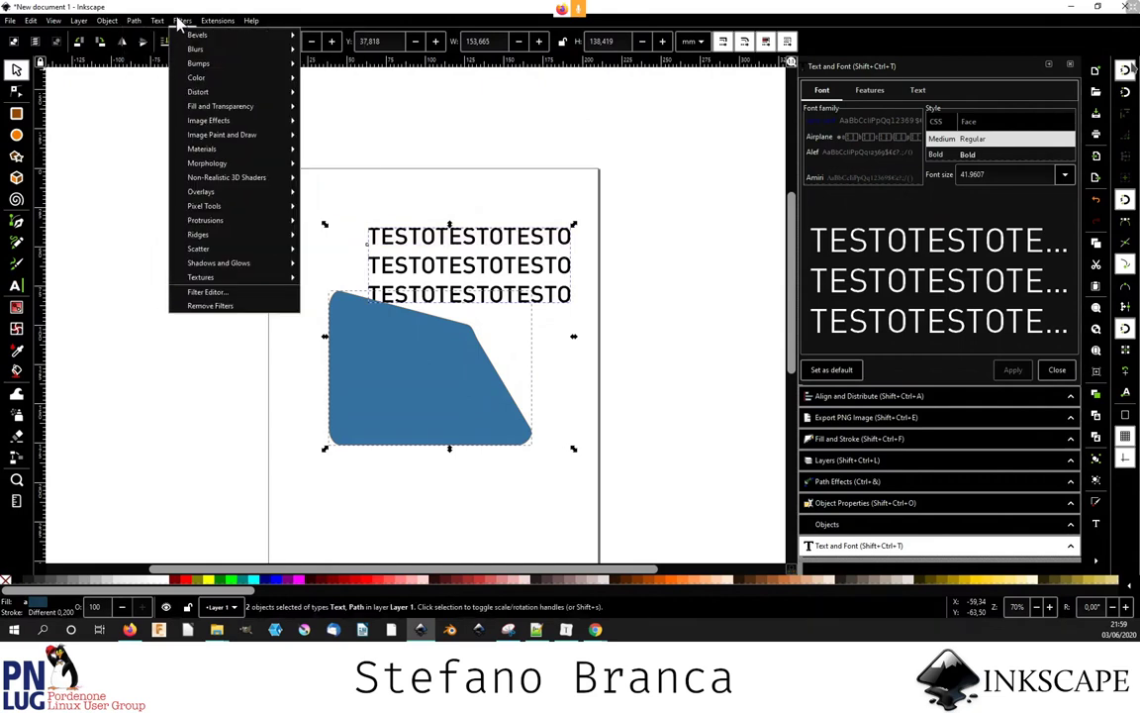
{"action": "mouse_move", "coordinate": [157, 20]}
{"action": "left_click", "coordinate": [194, 107]}
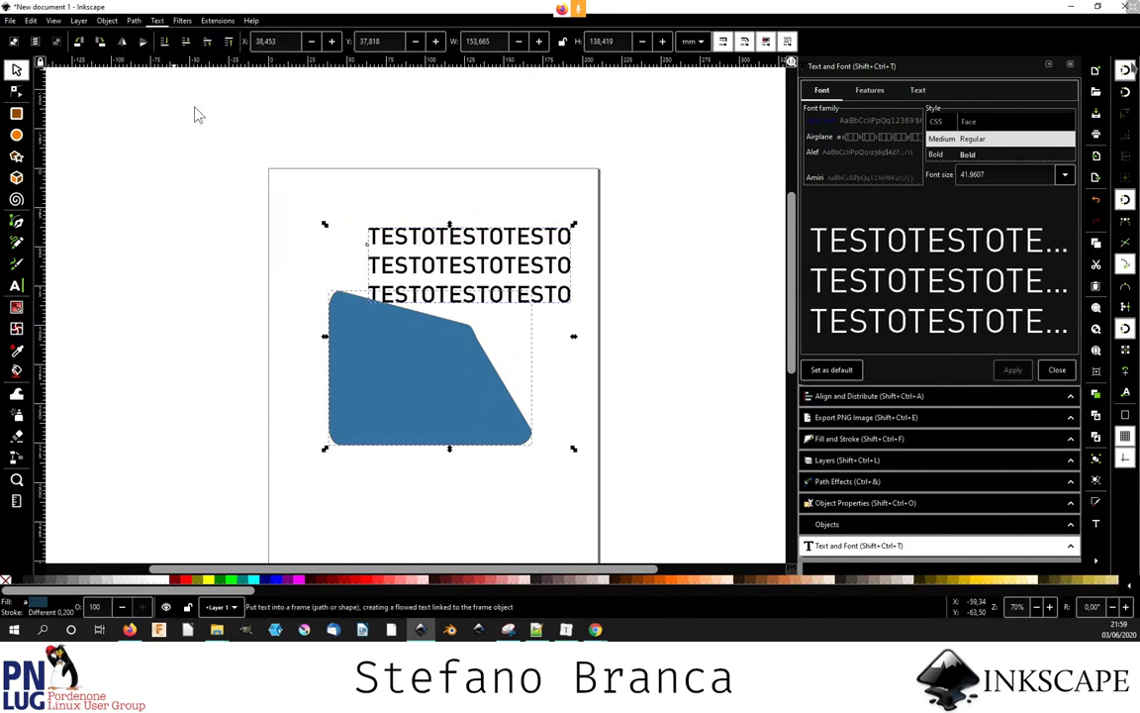
{"action": "left_click", "coordinate": [343, 298]}
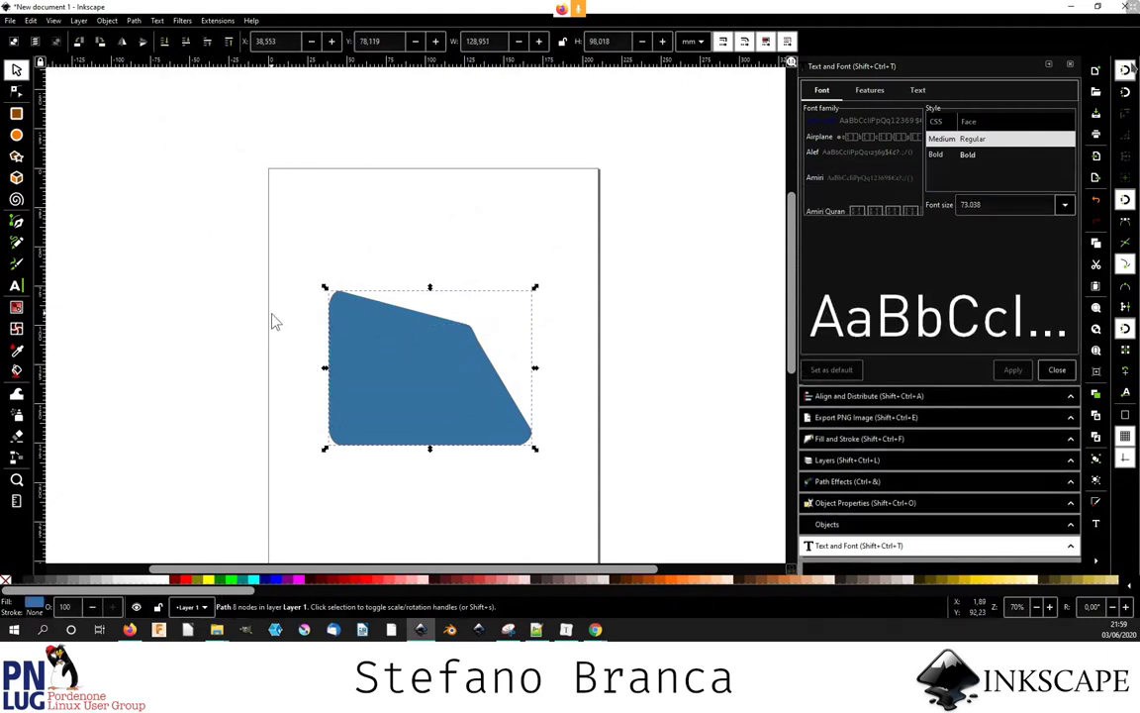
{"action": "left_click", "coordinate": [6, 581]}
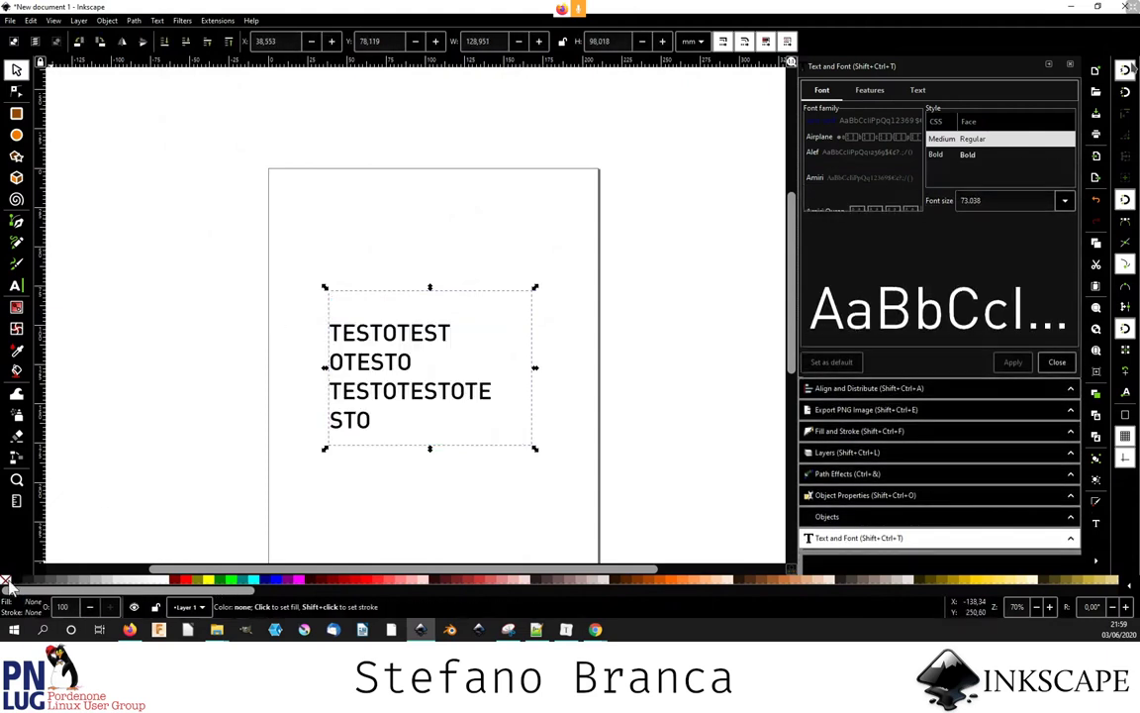
- Reshape the frame by moving a slanted-edge node and adding a new bent node
{"action": "left_click", "coordinate": [262, 365]}
{"action": "left_click_drag", "start_coordinate": [247, 246], "coordinate": [601, 496]}
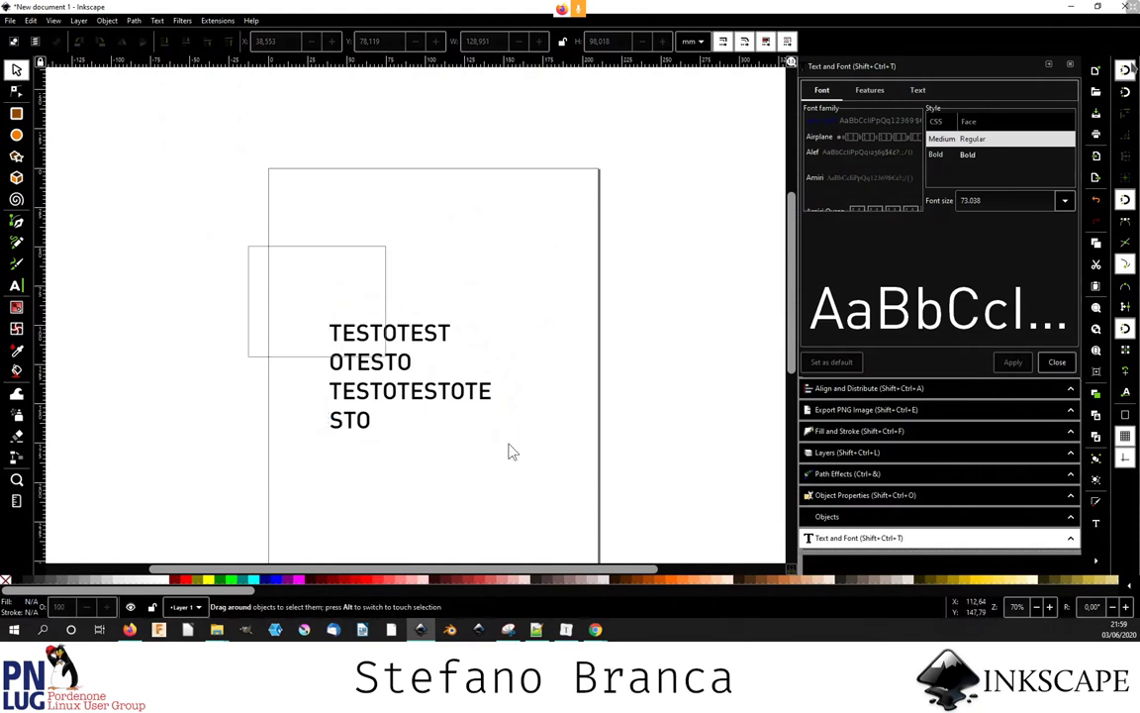
{"action": "left_click_drag", "start_coordinate": [156, 570], "coordinate": [55, 581]}
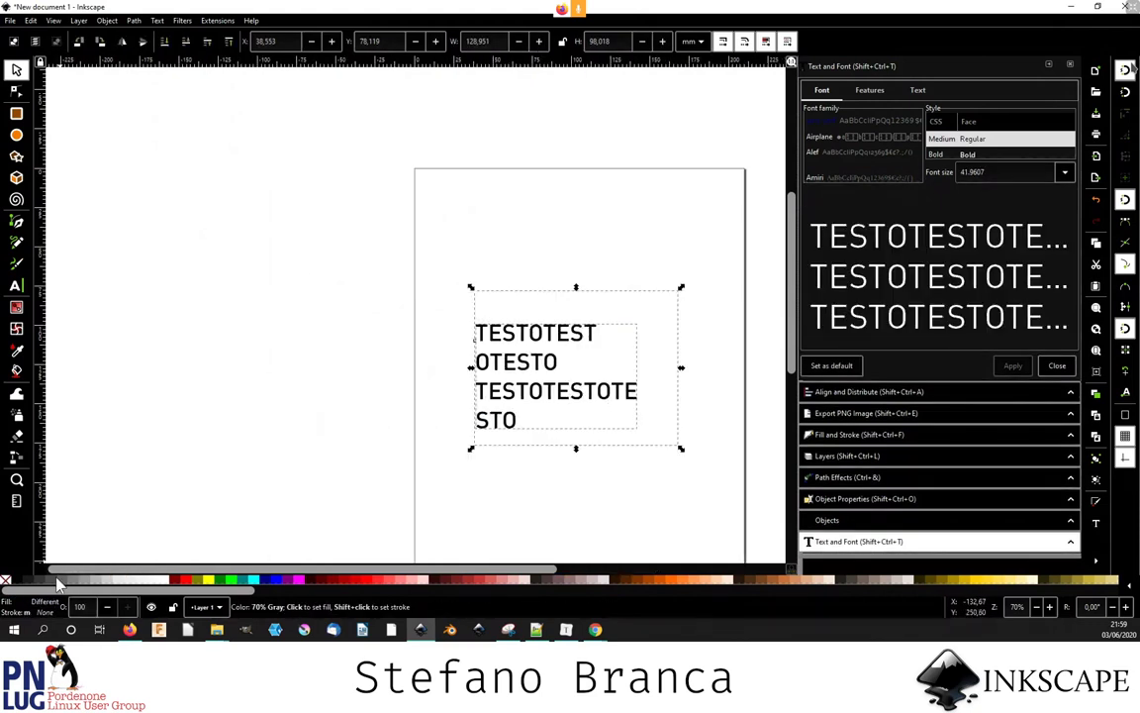
{"action": "left_click", "coordinate": [623, 366]}
{"action": "scroll", "coordinate": [623, 366], "scroll_direction": "up", "scroll_amount": 1}
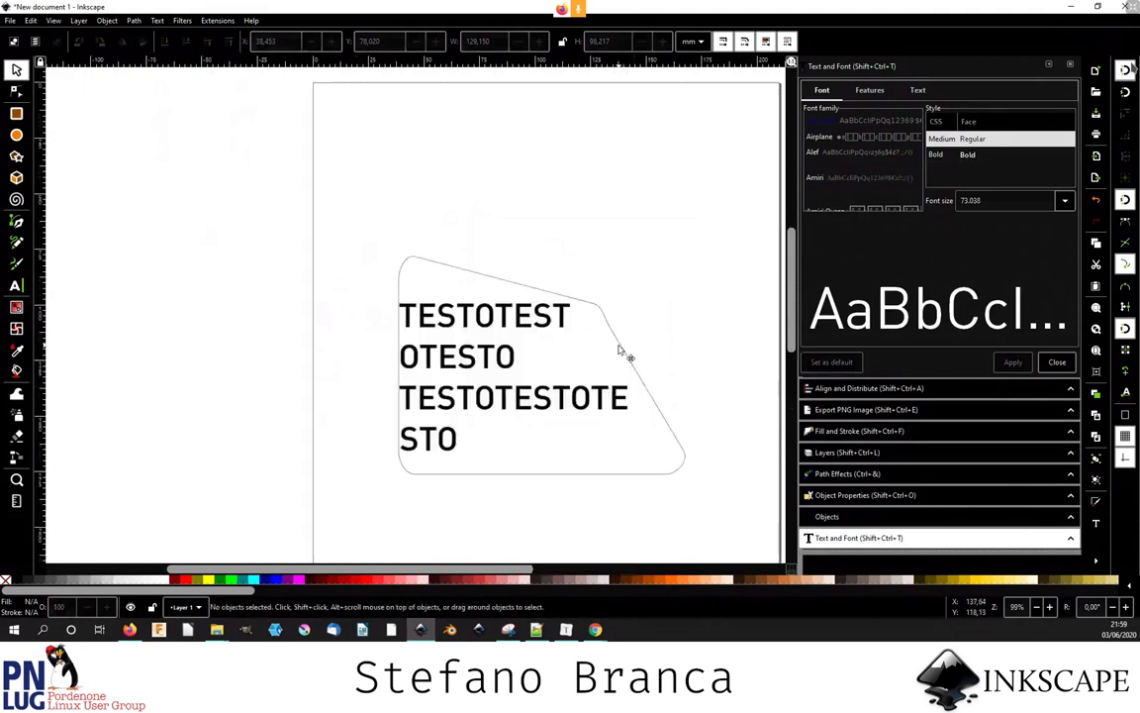
{"action": "double_click", "coordinate": [626, 344]}
{"action": "left_click_drag", "start_coordinate": [636, 341], "coordinate": [635, 337]}
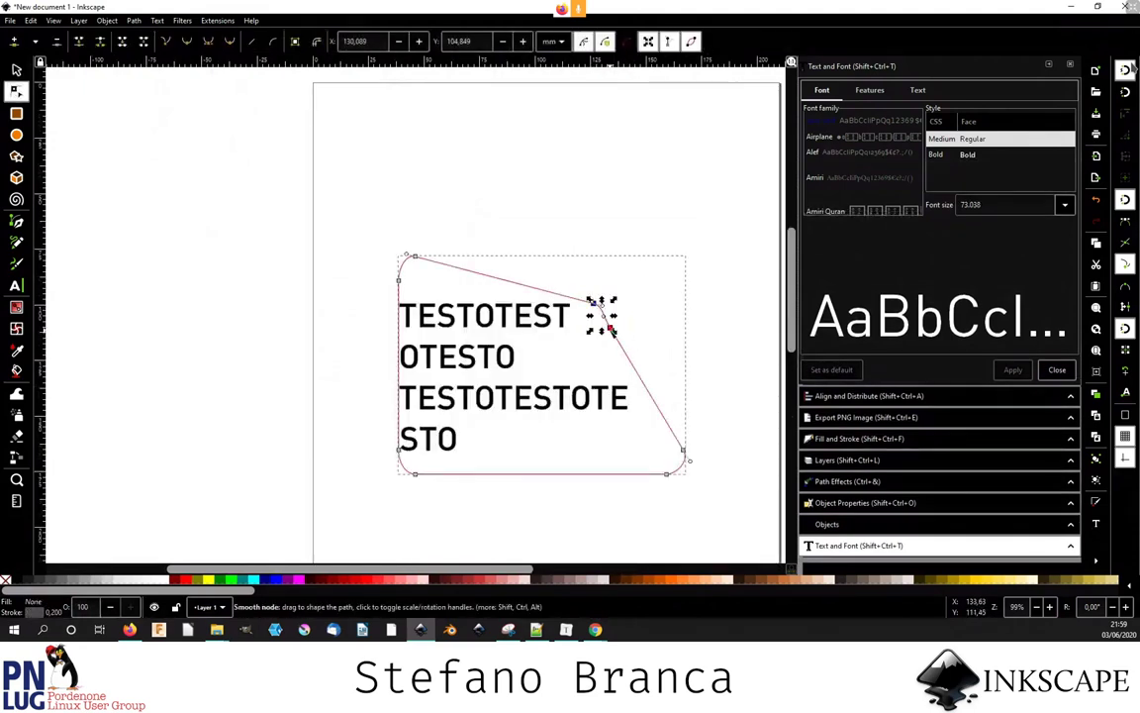
{"action": "mouse_move", "coordinate": [594, 303]}
{"action": "left_mouse_down"}
{"action": "mouse_move", "coordinate": [566, 326]}
{"action": "mouse_move", "coordinate": [587, 364]}
{"action": "left_mouse_up"}
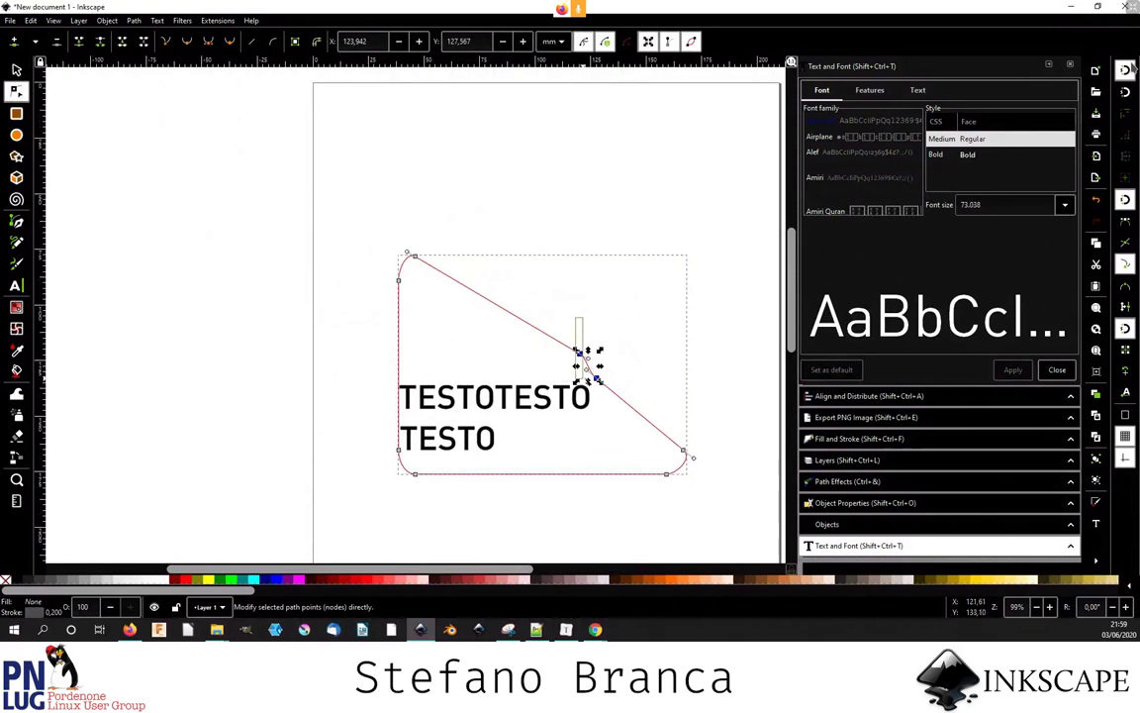
{"action": "double_click", "coordinate": [535, 325]}
{"action": "mouse_move", "coordinate": [535, 325]}
{"action": "left_mouse_down"}
{"action": "mouse_move", "coordinate": [535, 272]}
{"action": "mouse_move", "coordinate": [553, 262]}
{"action": "mouse_move", "coordinate": [545, 287]}
{"action": "mouse_move", "coordinate": [567, 262]}
{"action": "left_mouse_up"}
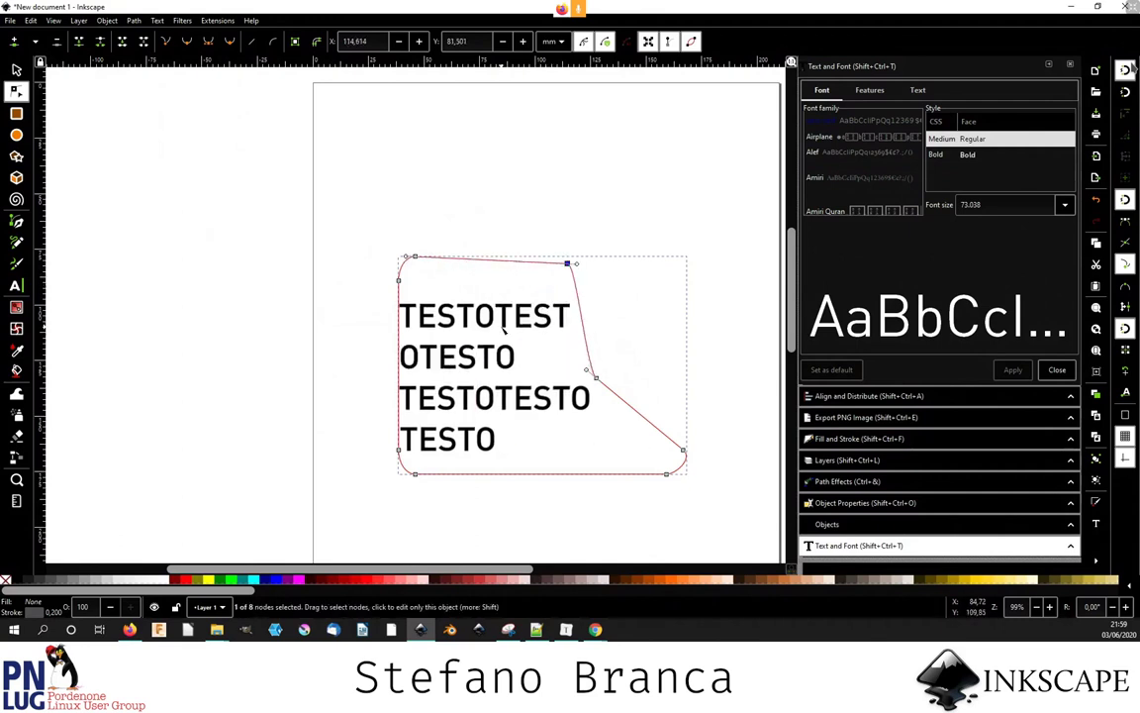
- Set all the flowed text to 12 pt
{"action": "left_click", "coordinate": [503, 330]}
{"action": "key", "text": "t"}
{"action": "key", "text": "ctrl+a"}
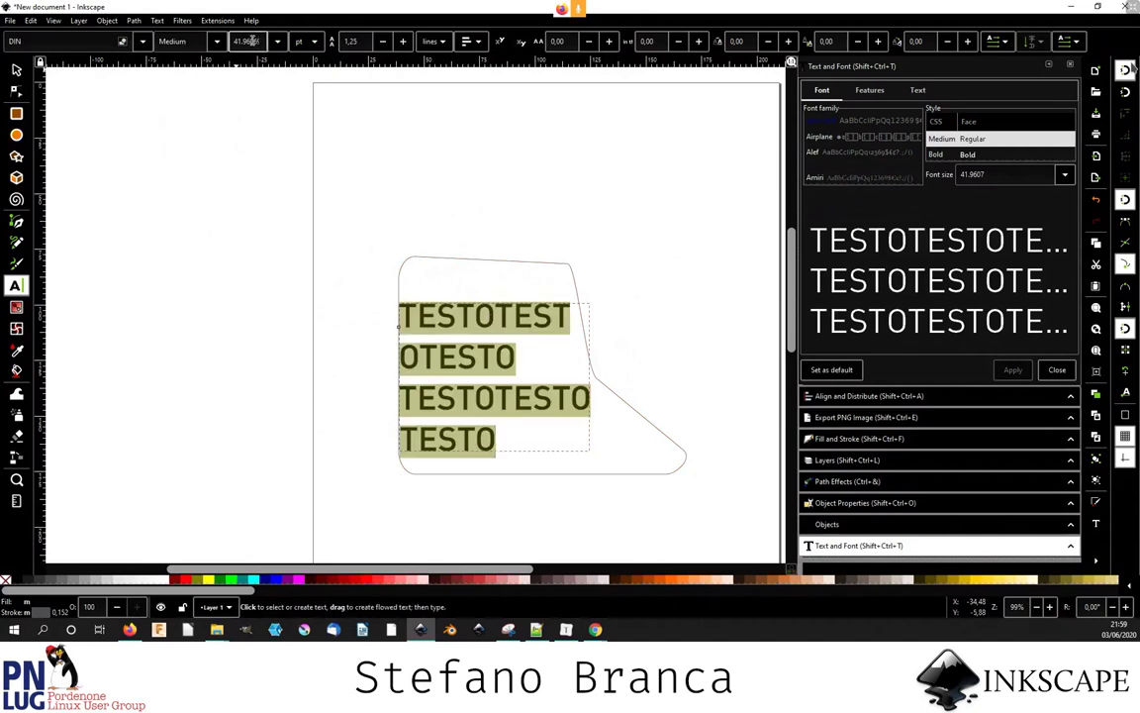
{"action": "left_click", "coordinate": [252, 41]}
{"action": "type", "text": "12"}
{"action": "key", "text": "Escape"}
{"action": "left_click", "coordinate": [470, 297]}
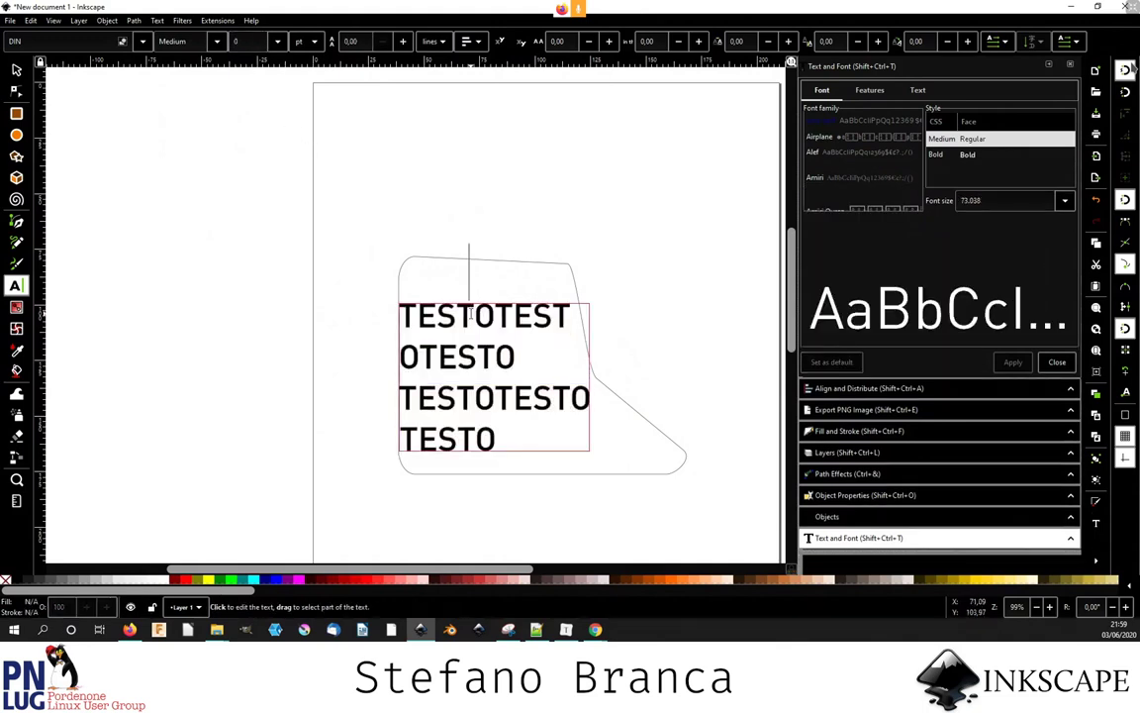
{"action": "key", "text": "ctrl+a"}
{"action": "left_click", "coordinate": [238, 40]}
{"action": "type", "text": "12"}
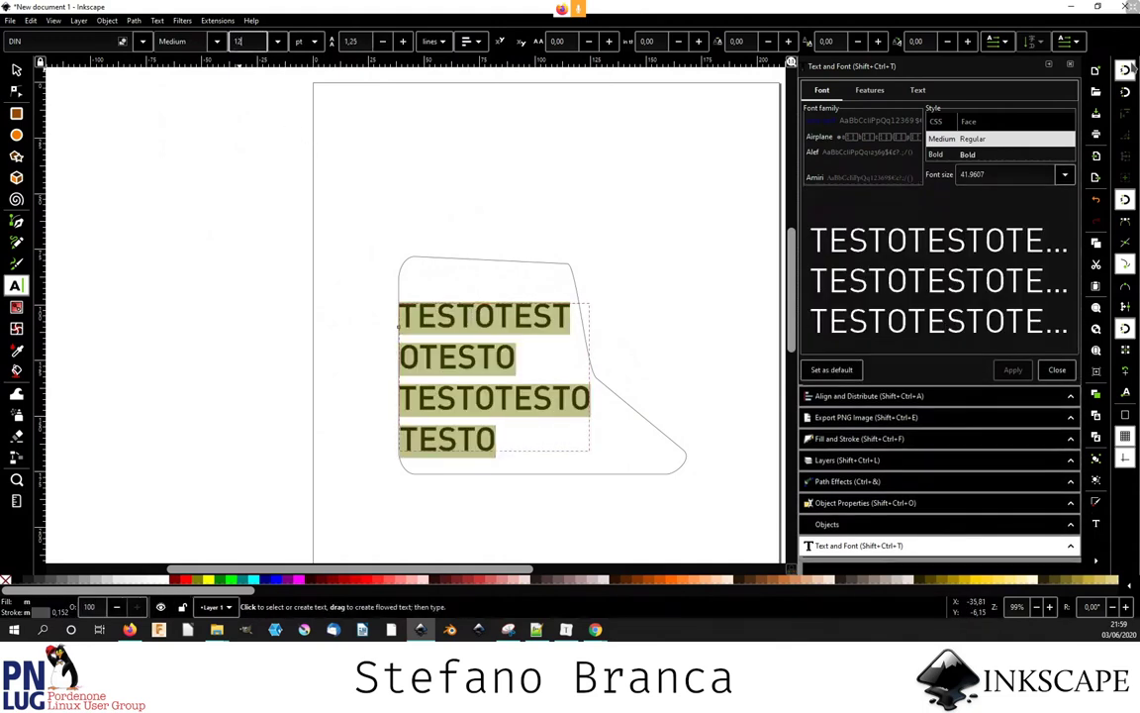
{"action": "key", "text": "Return"}
{"action": "key", "text": "F1"}
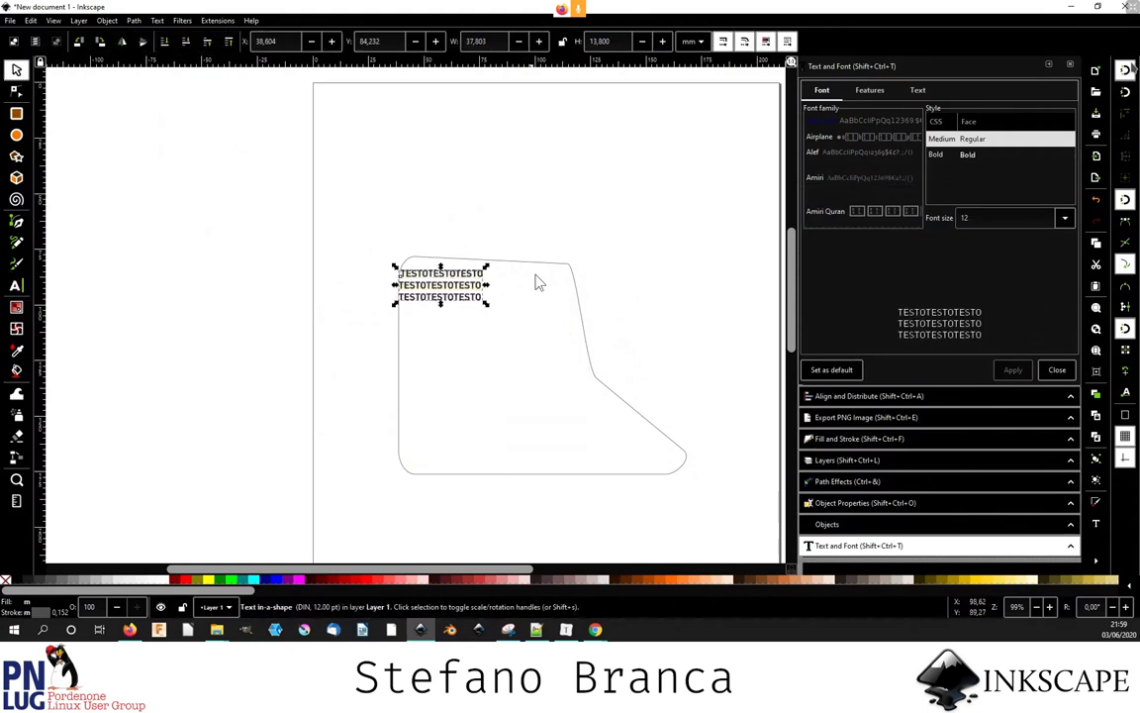
- Slant the frame's upper-right node once more, then delete the text and frame
{"action": "double_click", "coordinate": [574, 268]}
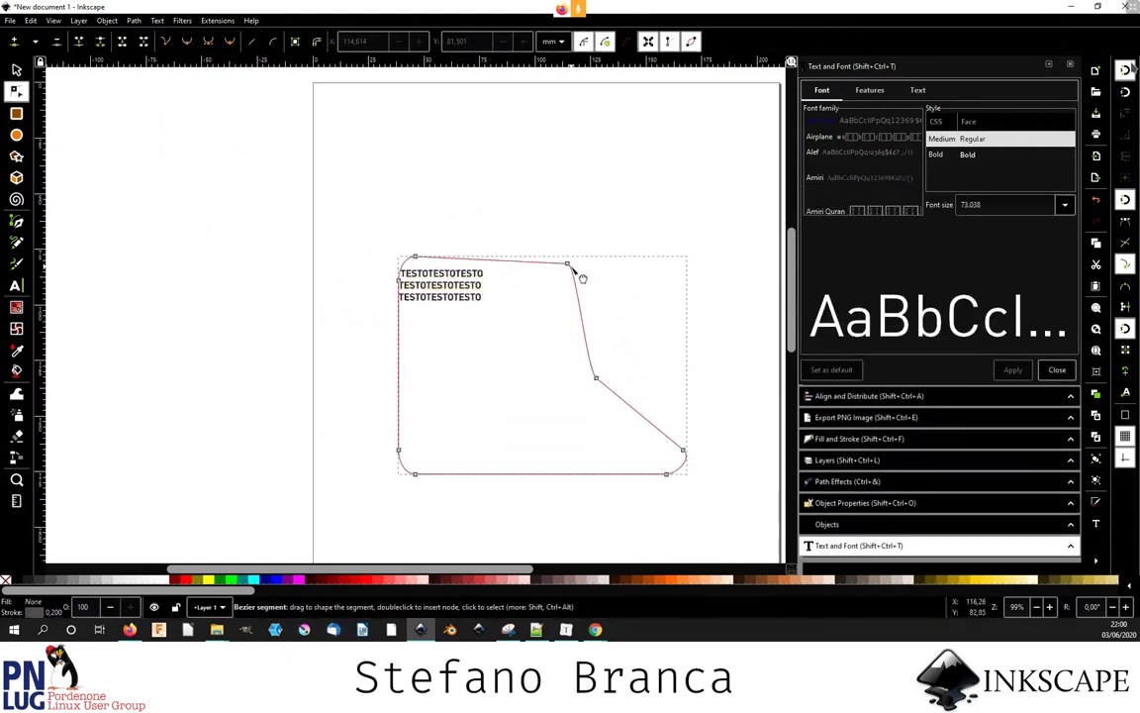
{"action": "left_click_drag", "start_coordinate": [569, 264], "coordinate": [485, 314]}
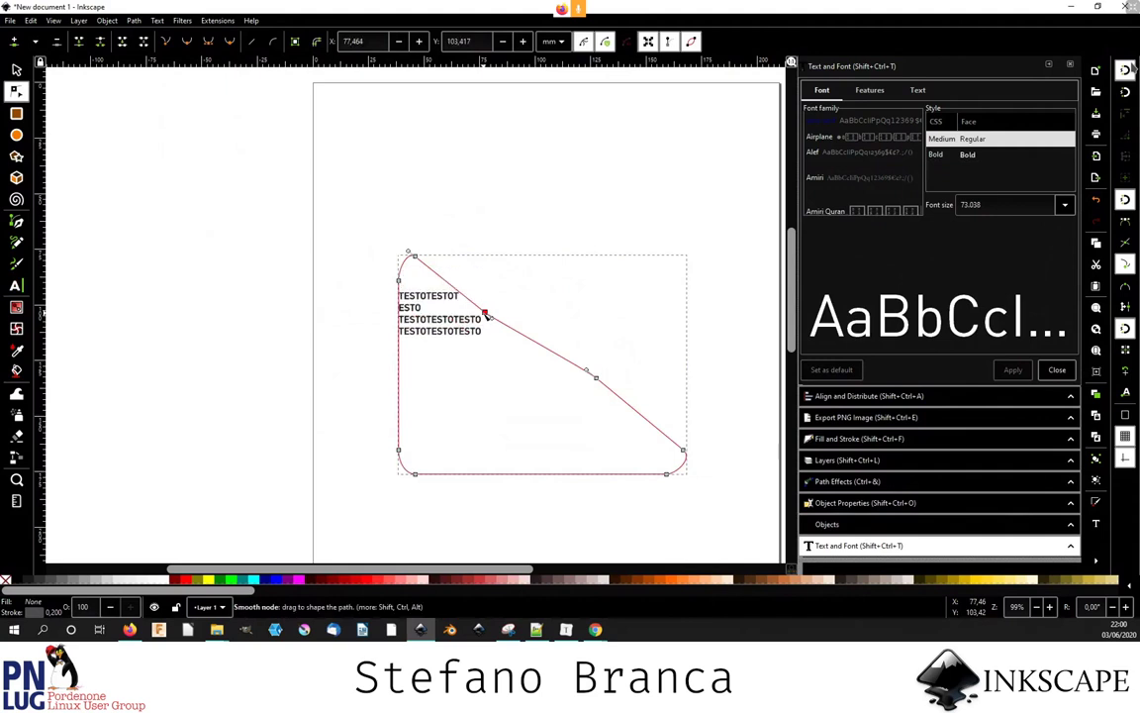
{"action": "key", "text": "F1"}
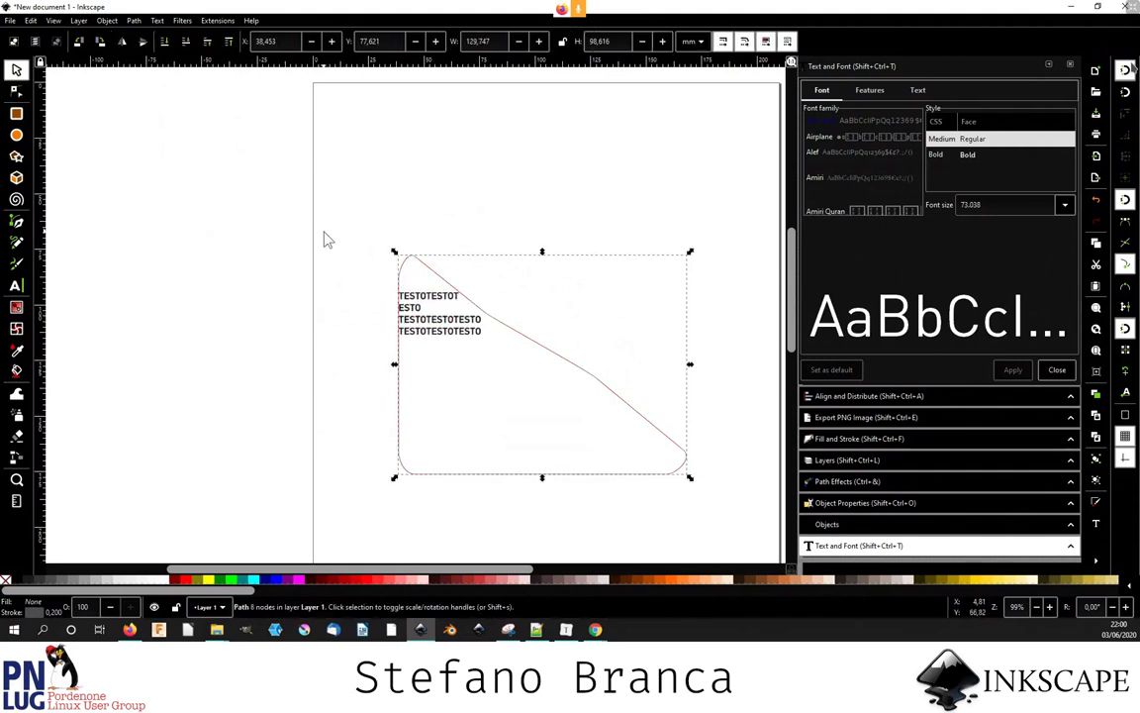
{"action": "left_click", "coordinate": [322, 236]}
{"action": "scroll", "coordinate": [323, 236], "scroll_direction": "down", "scroll_amount": 1}
{"action": "left_click_drag", "start_coordinate": [471, 361], "coordinate": [591, 445]}
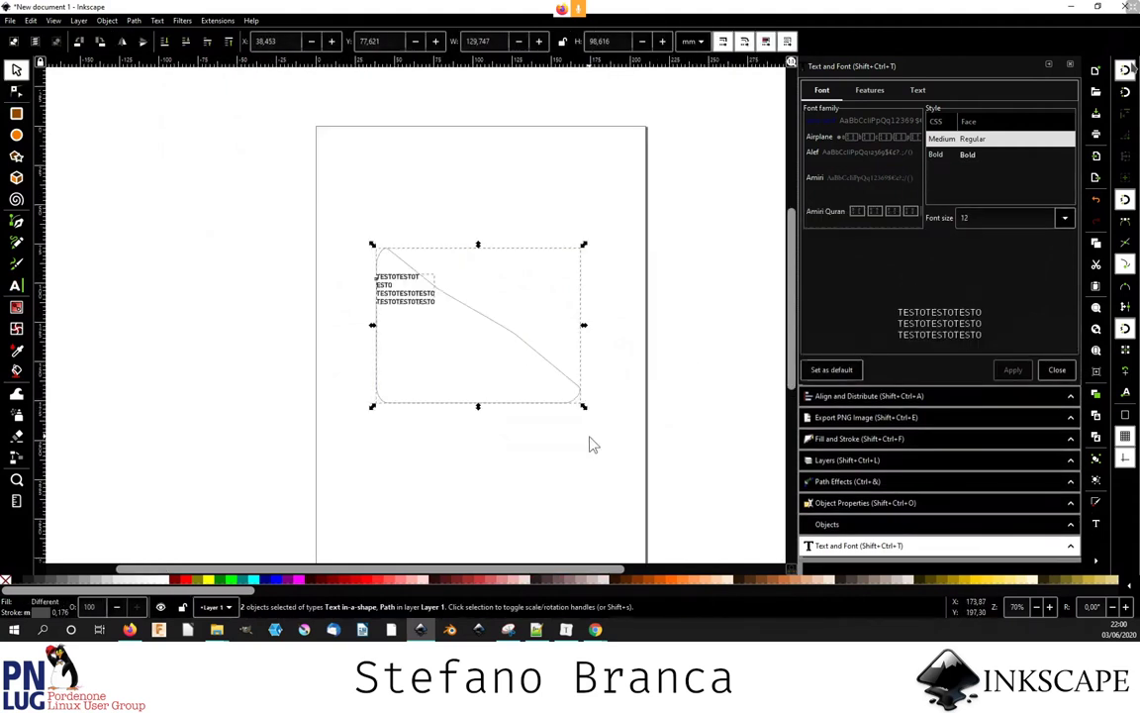
{"action": "key", "text": "Delete"}
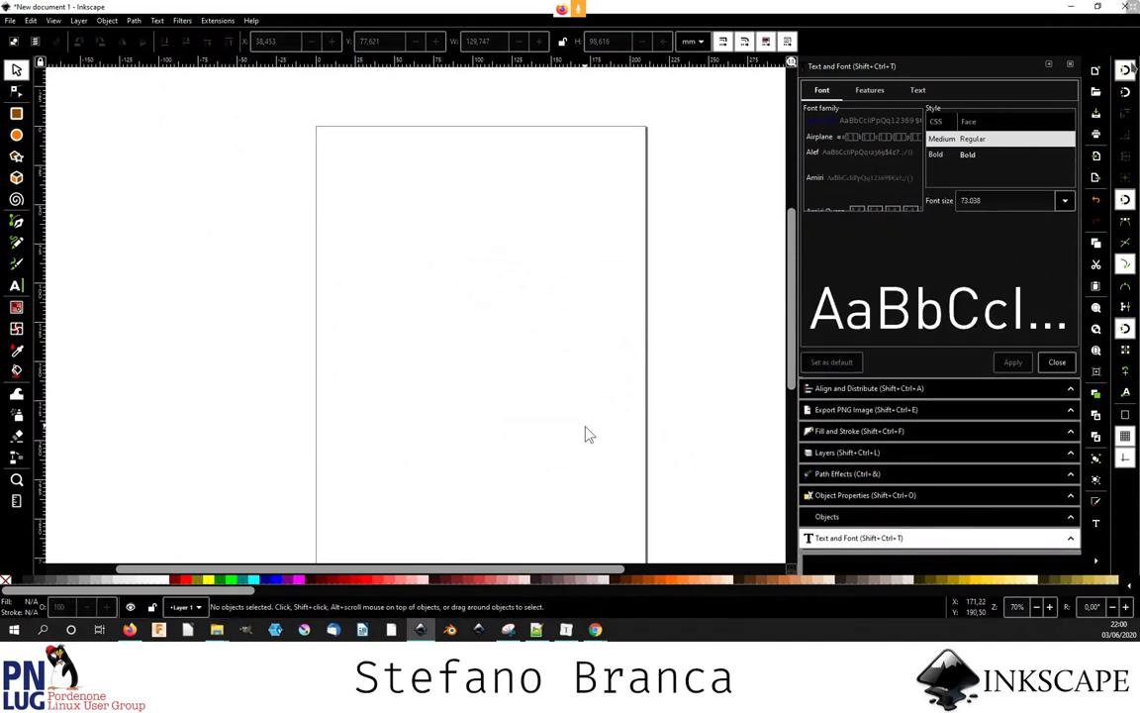
{"action": "left_click", "coordinate": [535, 629]}
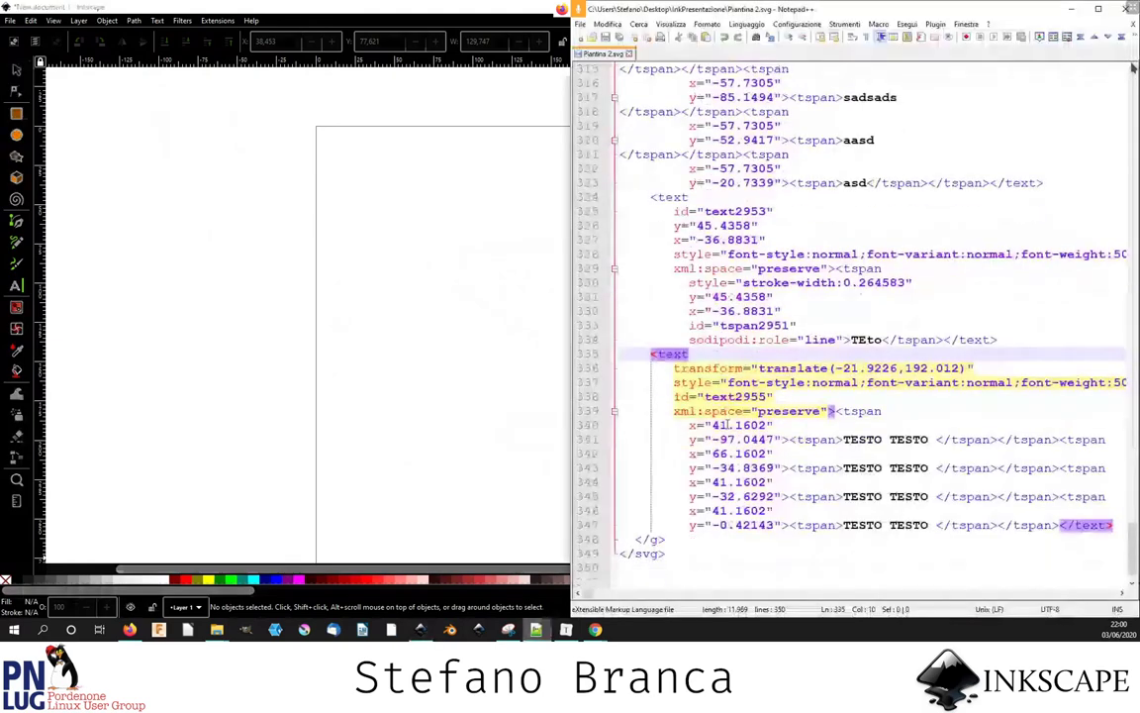
{"action": "left_click_drag", "start_coordinate": [843, 439], "coordinate": [936, 439]}
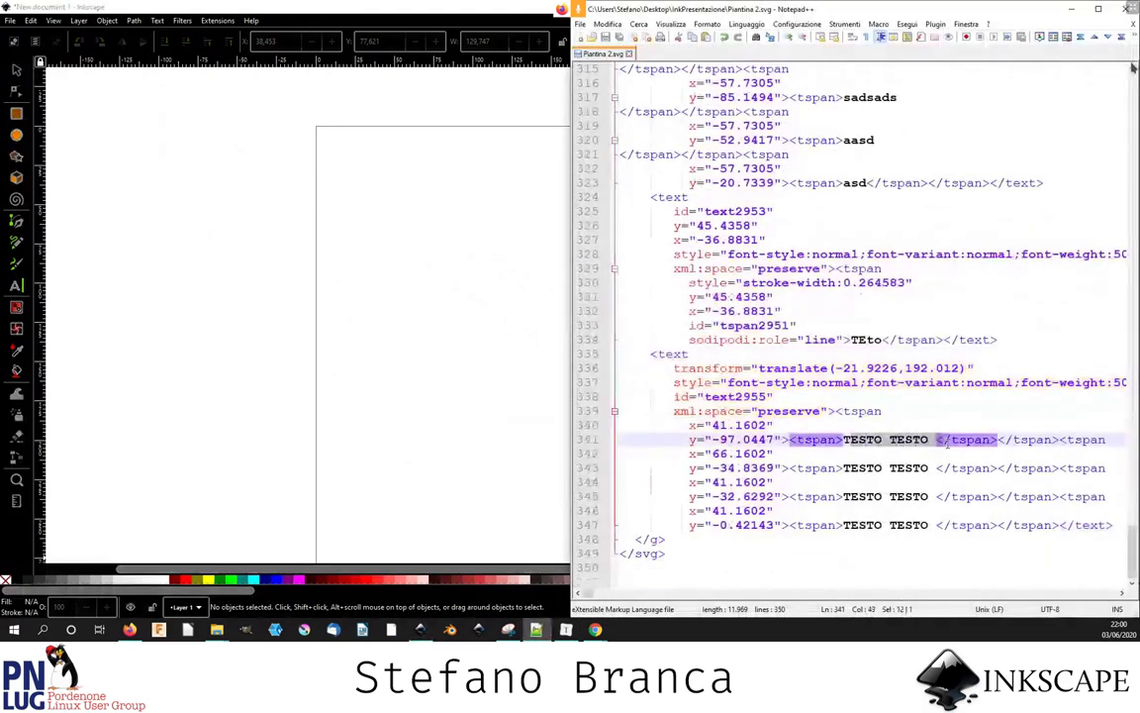
{"action": "key", "text": "Up"}
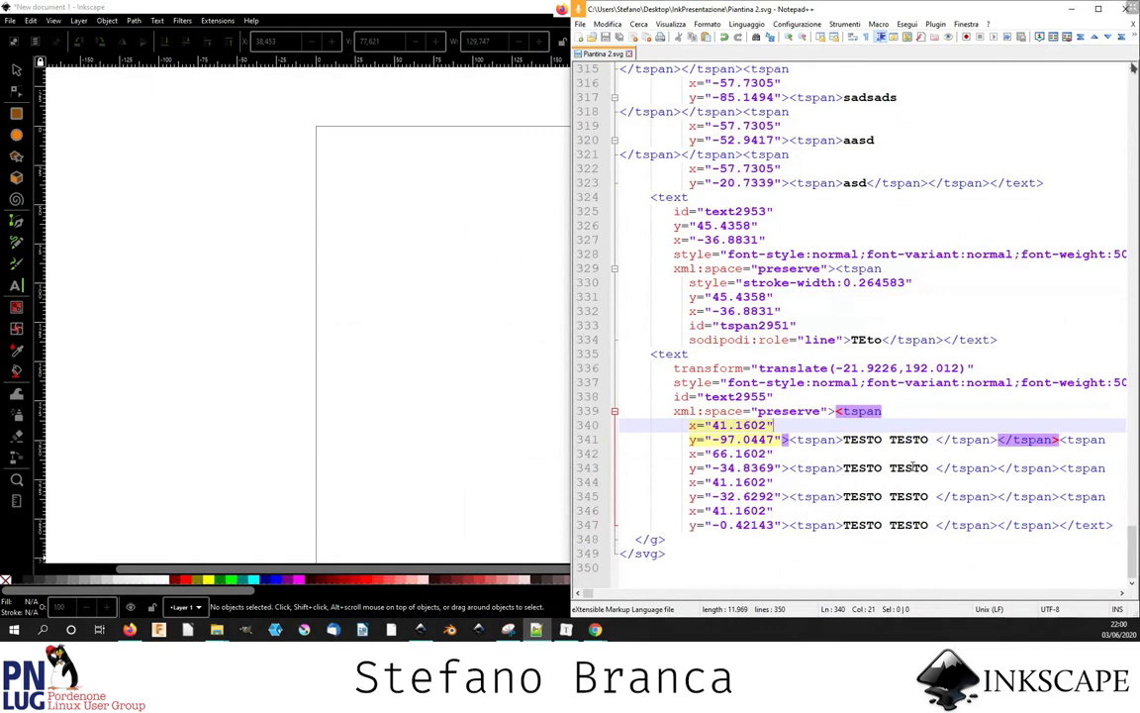
{"action": "scroll", "coordinate": [912, 465], "scroll_direction": "up", "scroll_amount": 4}
{"action": "scroll", "coordinate": [912, 465], "scroll_direction": "down", "scroll_amount": 4}
{"action": "scroll", "coordinate": [864, 354], "scroll_direction": "up", "scroll_amount": 7}
{"action": "scroll", "coordinate": [864, 353], "scroll_direction": "up", "scroll_amount": 9}
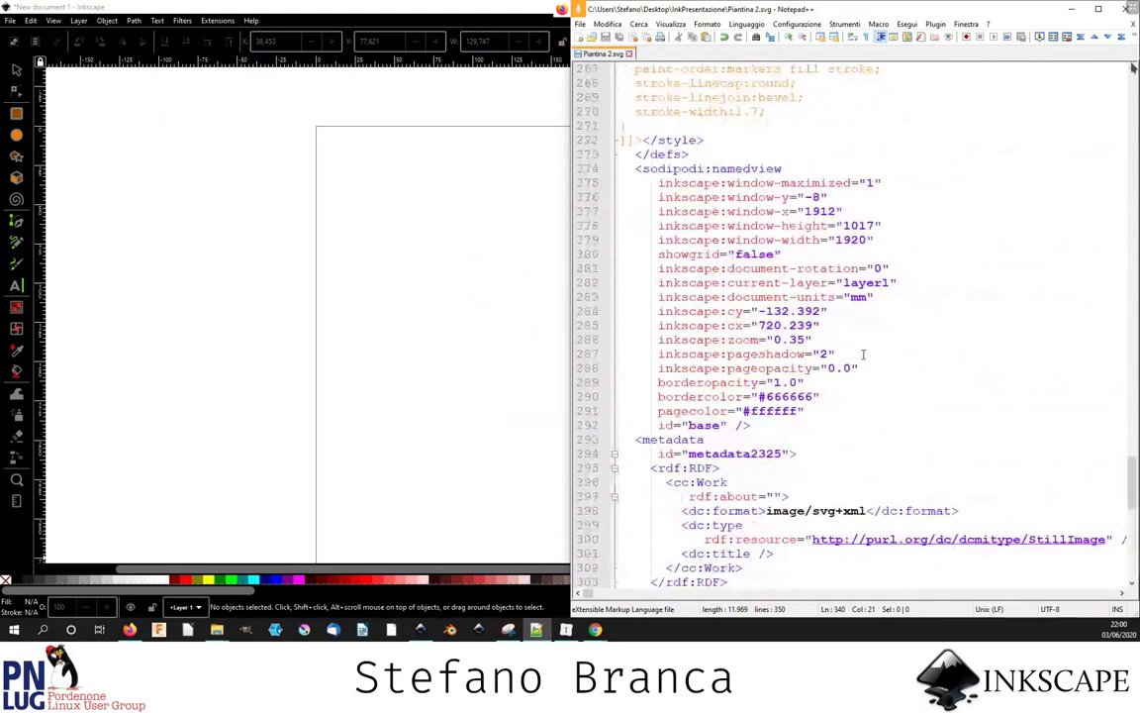
- Save the drawing with Save As over the existing Piantina 2.svg, confirming Replace
{"action": "left_click", "coordinate": [12, 21]}
{"action": "left_click", "coordinate": [115, 143]}
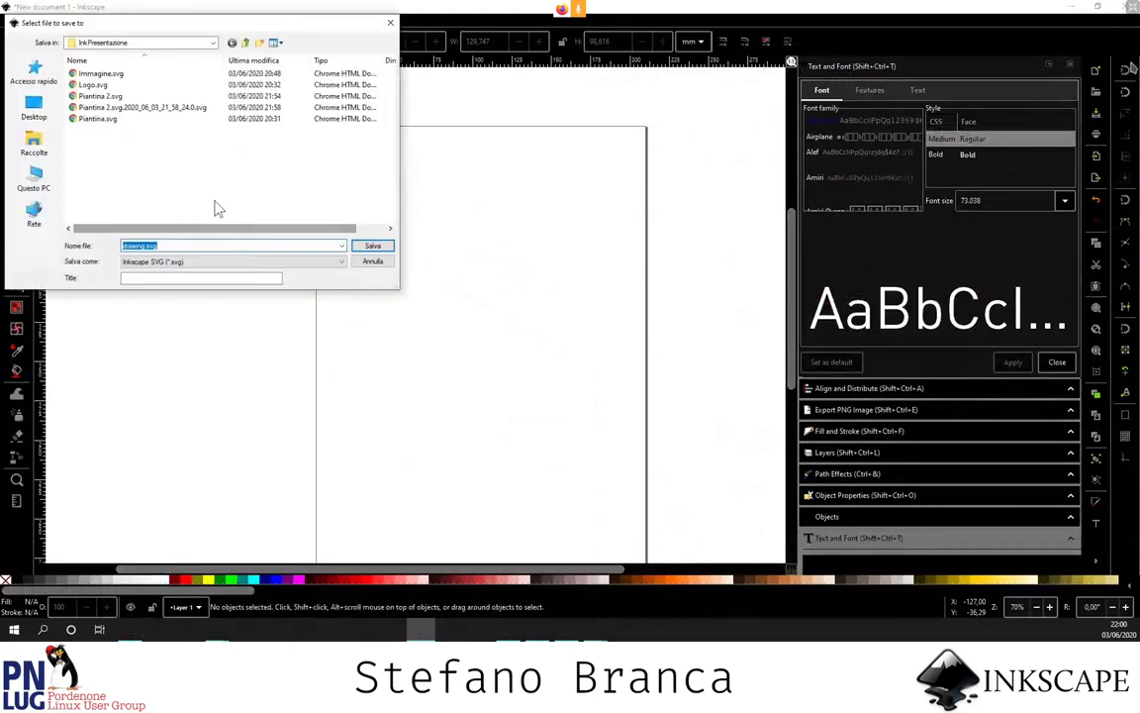
{"action": "left_click", "coordinate": [119, 96]}
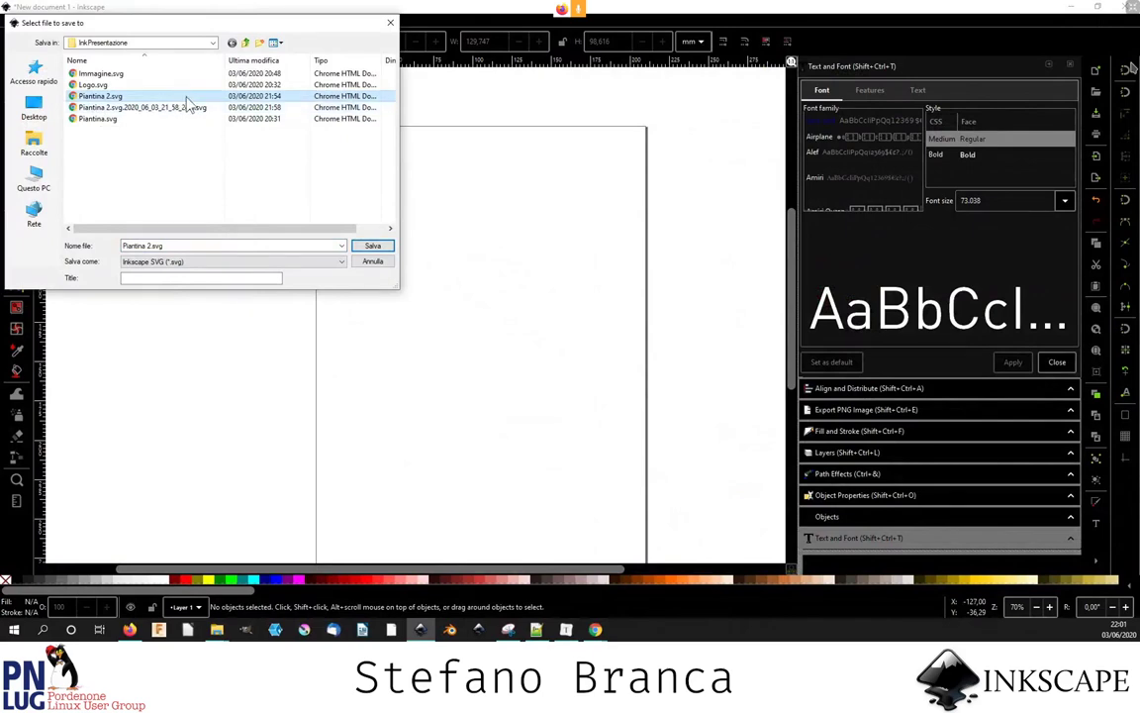
{"action": "double_click", "coordinate": [181, 97]}
{"action": "left_click", "coordinate": [615, 379]}
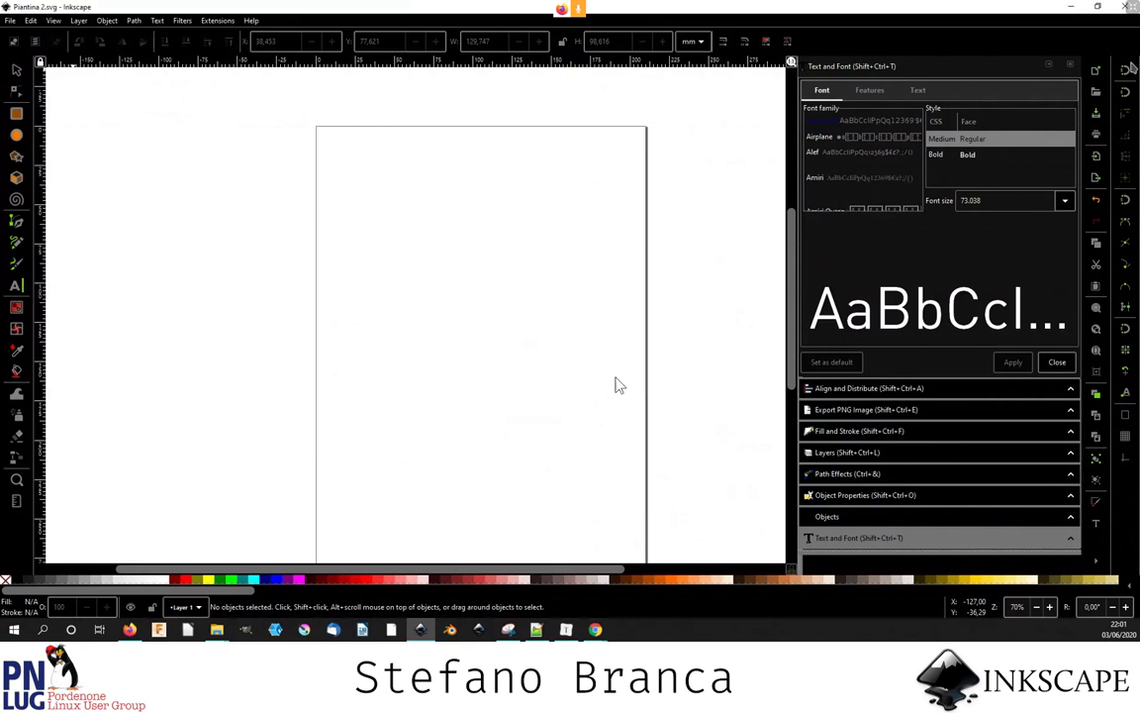
{"action": "left_click", "coordinate": [217, 629]}
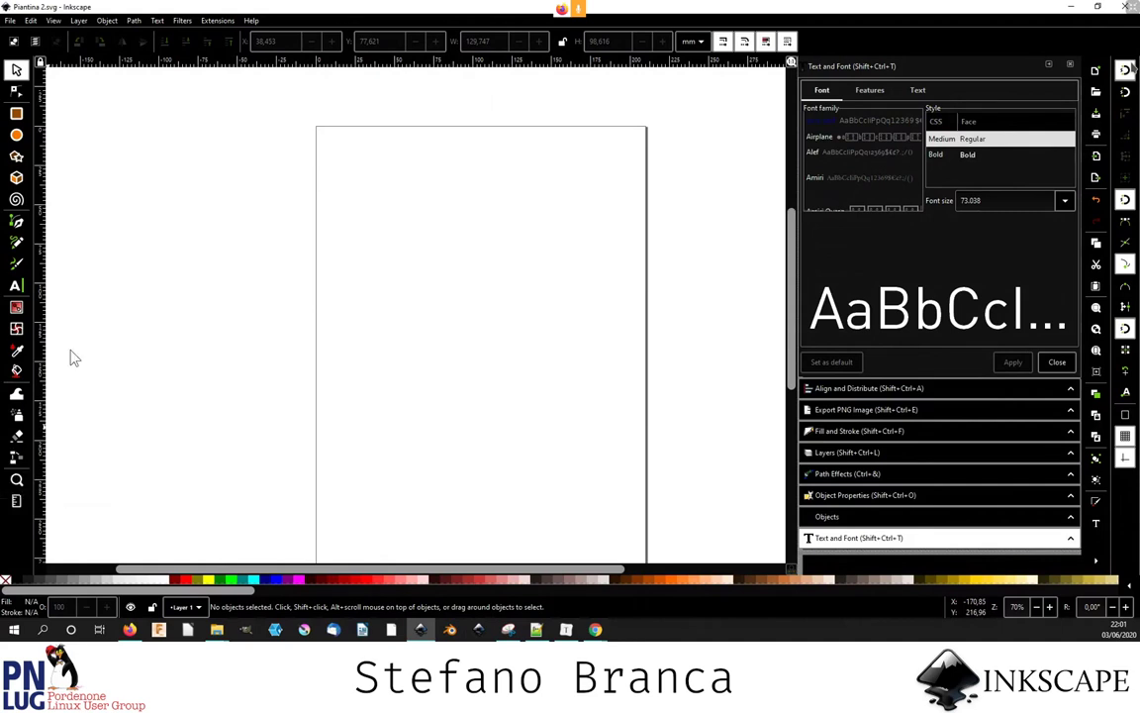
- Draw two rounded rectangles, one top left and one lower right
{"action": "left_click", "coordinate": [16, 113]}
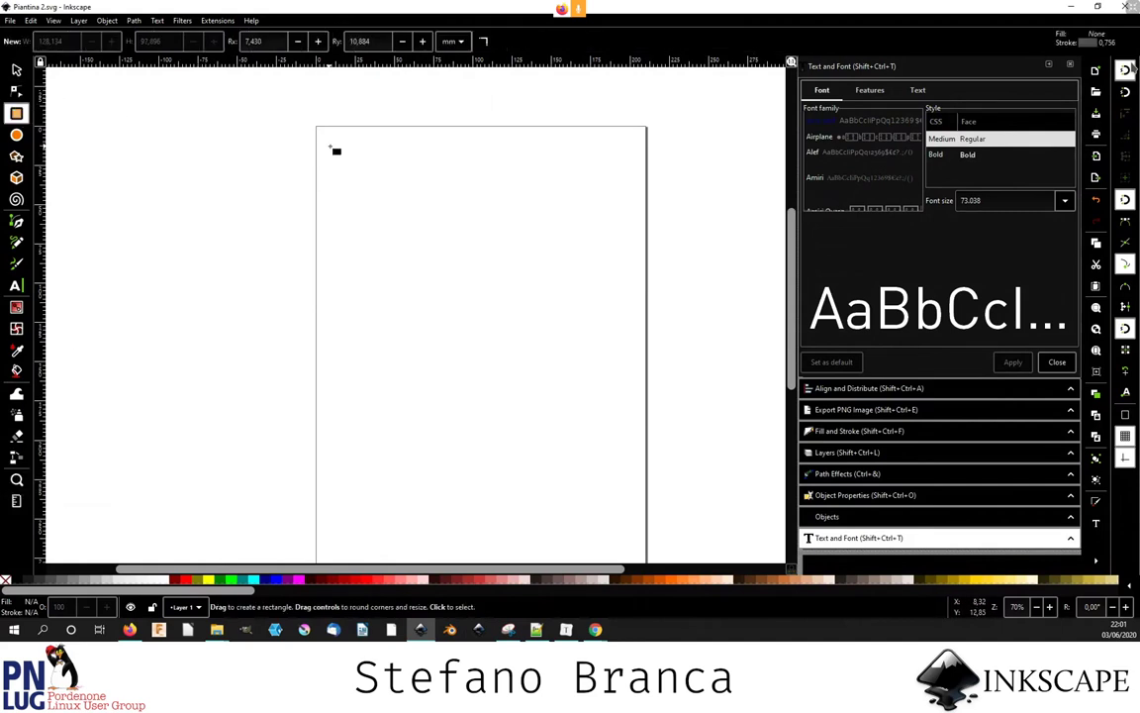
{"action": "left_click_drag", "start_coordinate": [329, 146], "coordinate": [408, 198]}
{"action": "left_click_drag", "start_coordinate": [591, 271], "coordinate": [596, 274]}
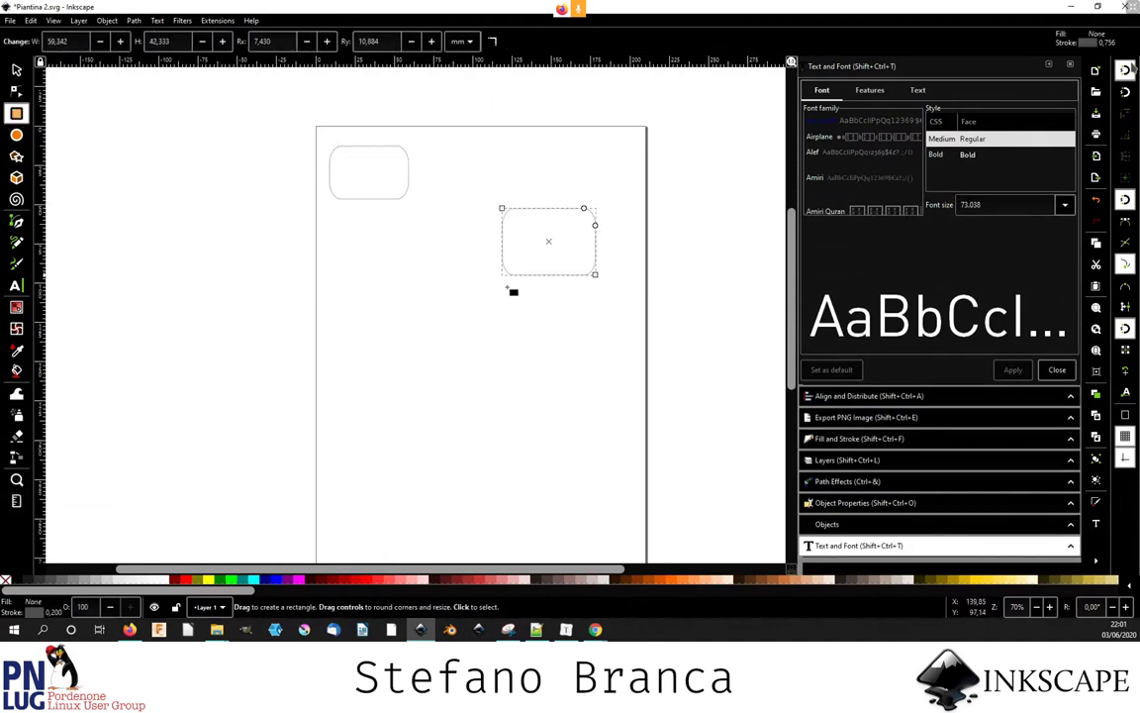
- Enable bounding-box snapping and join the rectangles with an orthogonal connector
{"action": "key", "text": "o"}
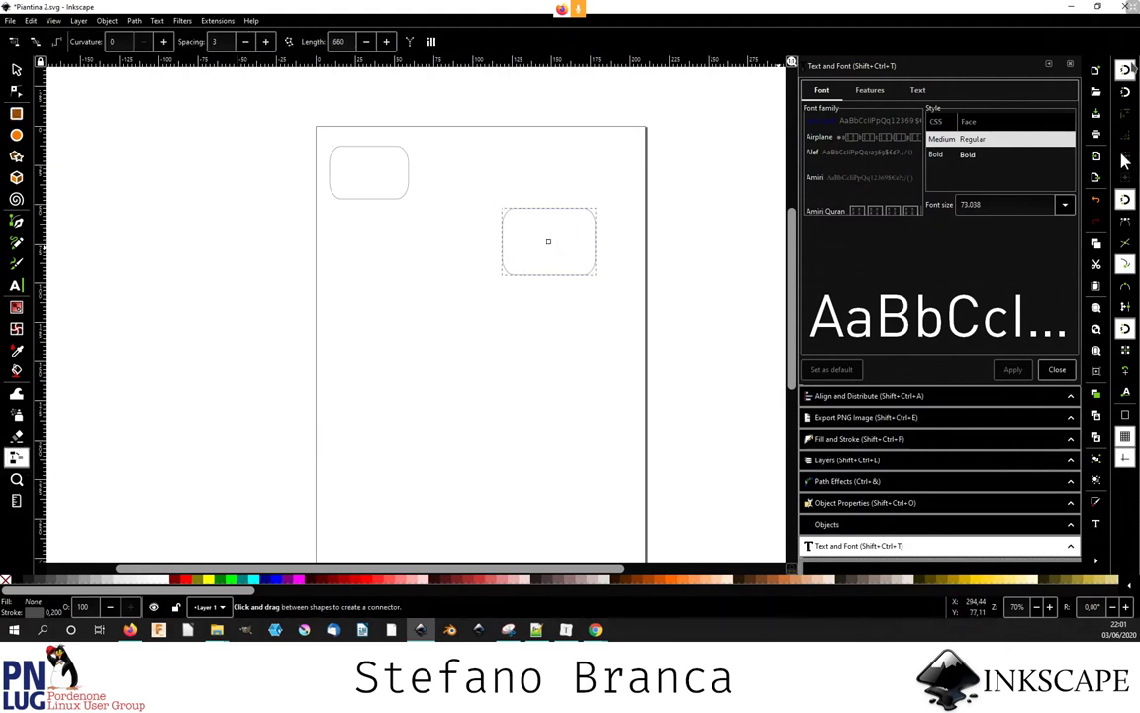
{"action": "left_click", "coordinate": [1126, 113]}
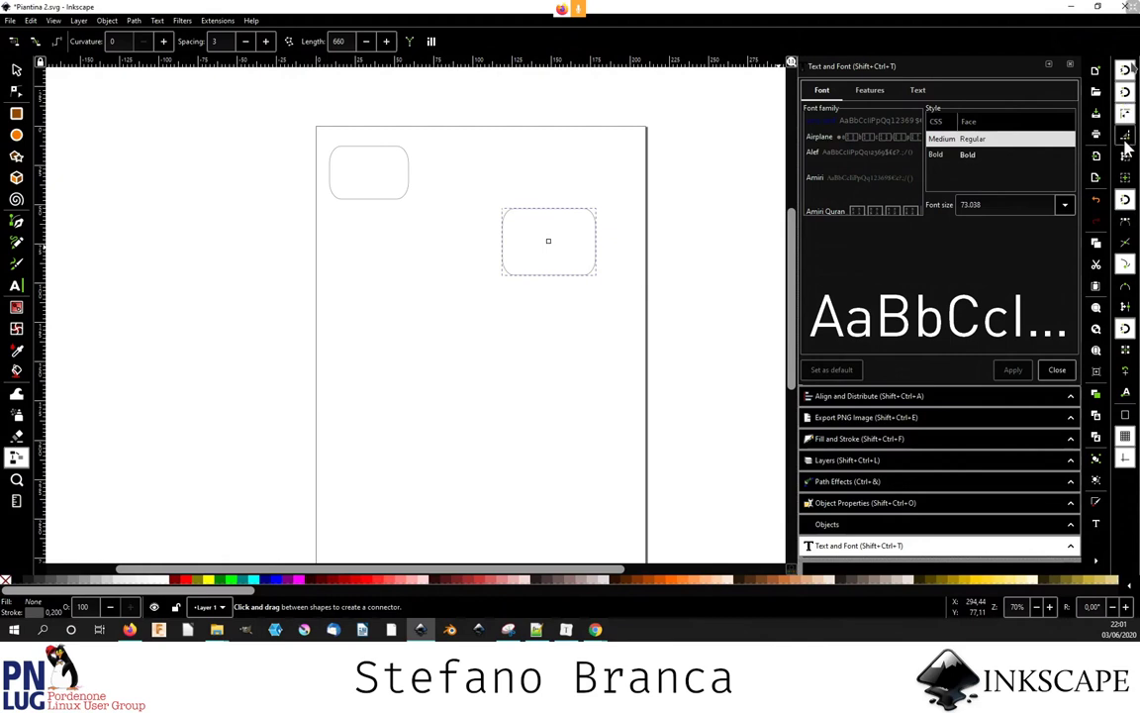
{"action": "left_click", "coordinate": [1125, 155]}
{"action": "left_click", "coordinate": [1125, 177]}
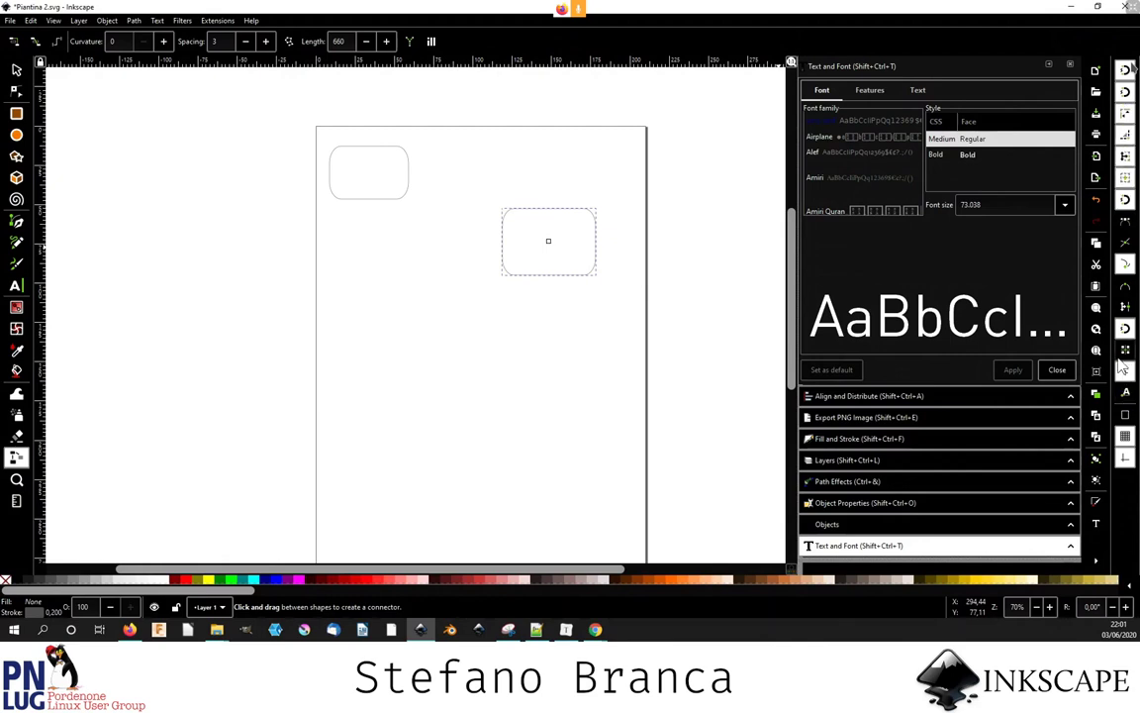
{"action": "left_click_drag", "start_coordinate": [548, 241], "coordinate": [368, 172]}
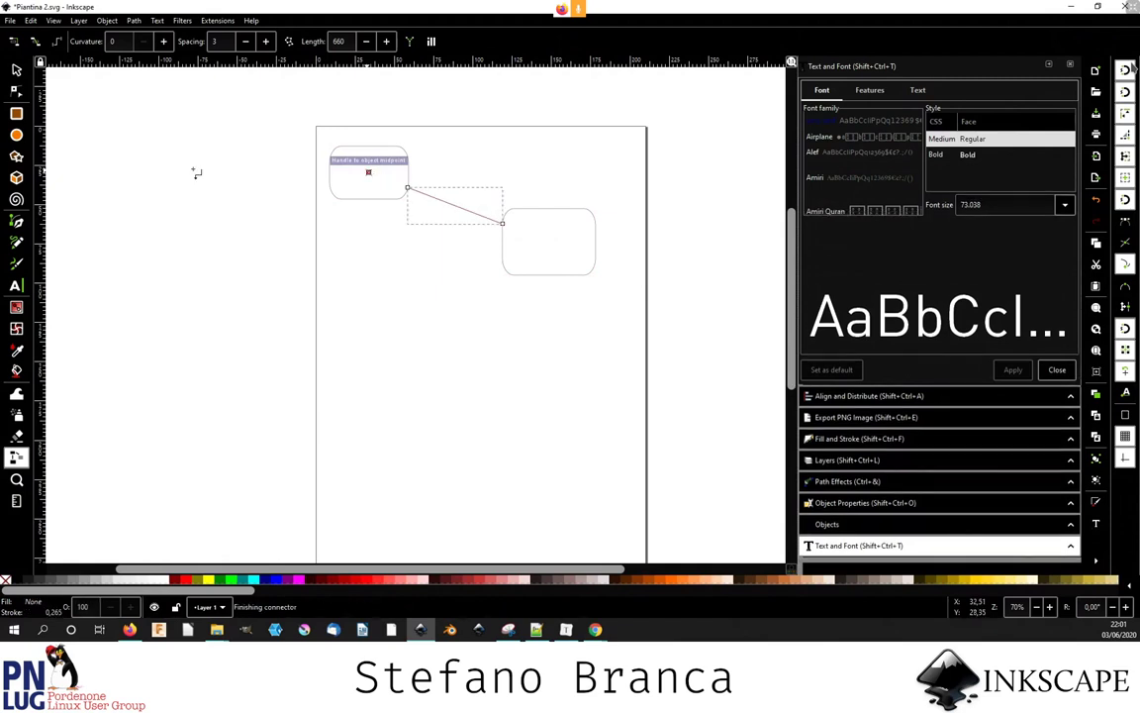
{"action": "left_click", "coordinate": [56, 41]}
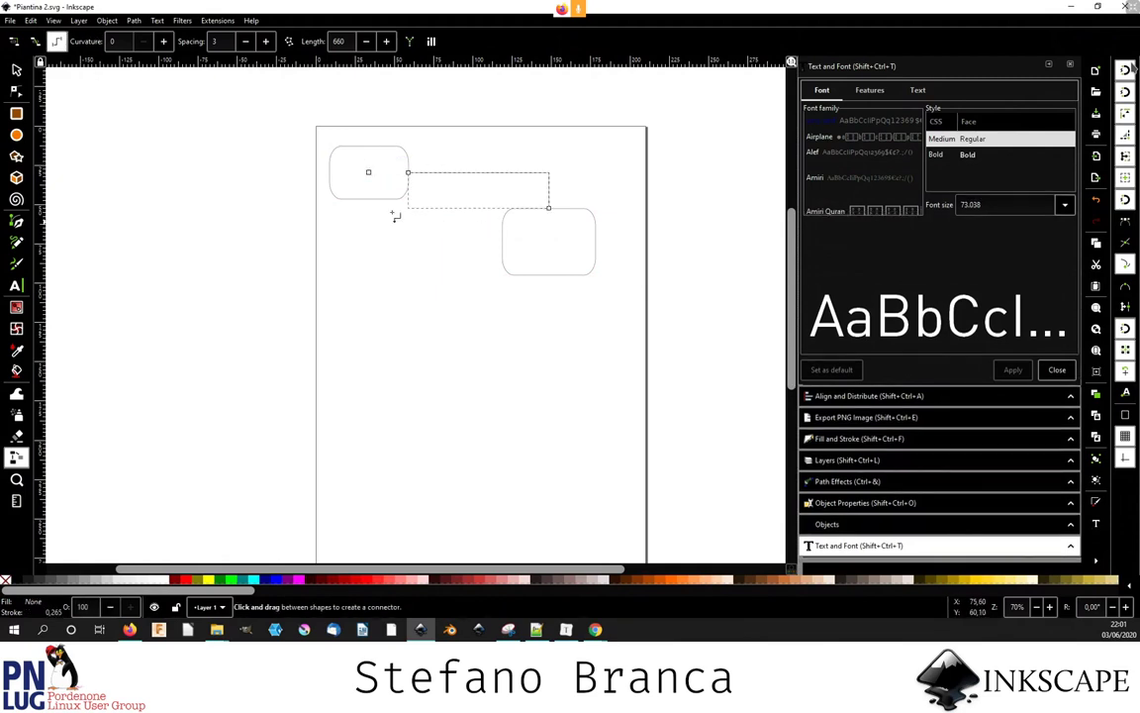
{"action": "left_click", "coordinate": [36, 42]}
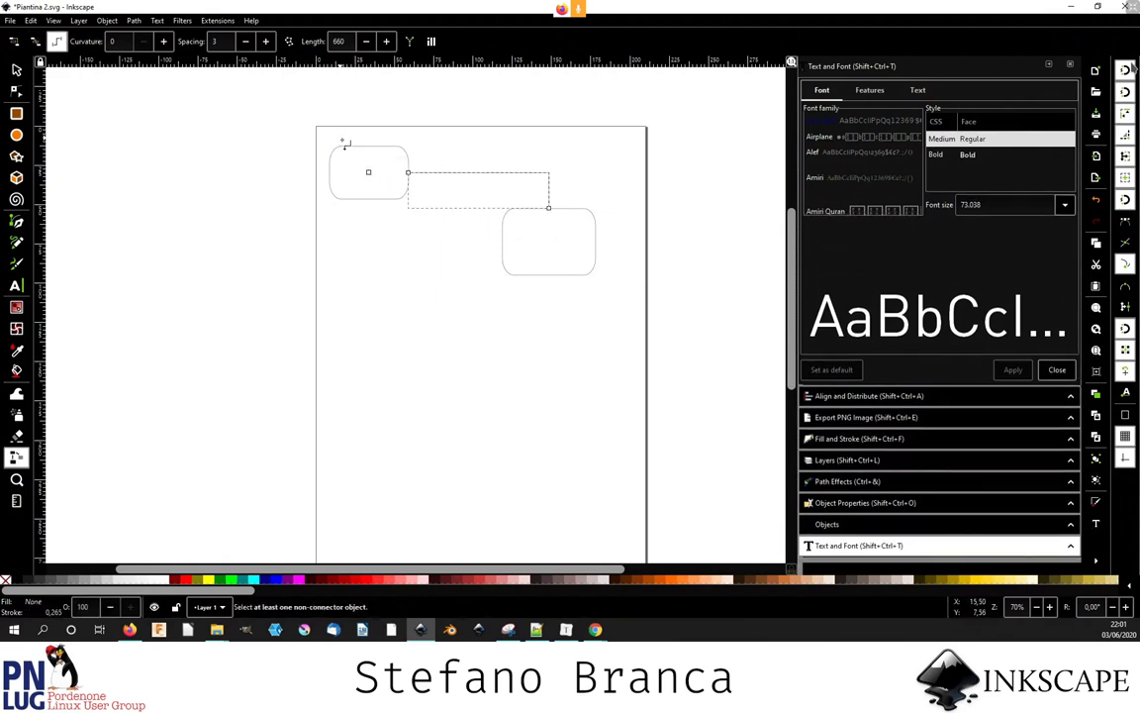
- Move the lower rectangle down so the right-angled connector follows it
{"action": "key", "text": "s"}
{"action": "mouse_move", "coordinate": [511, 242]}
{"action": "left_mouse_down"}
{"action": "mouse_move", "coordinate": [526, 286]}
{"action": "mouse_move", "coordinate": [509, 308]}
{"action": "left_mouse_up"}
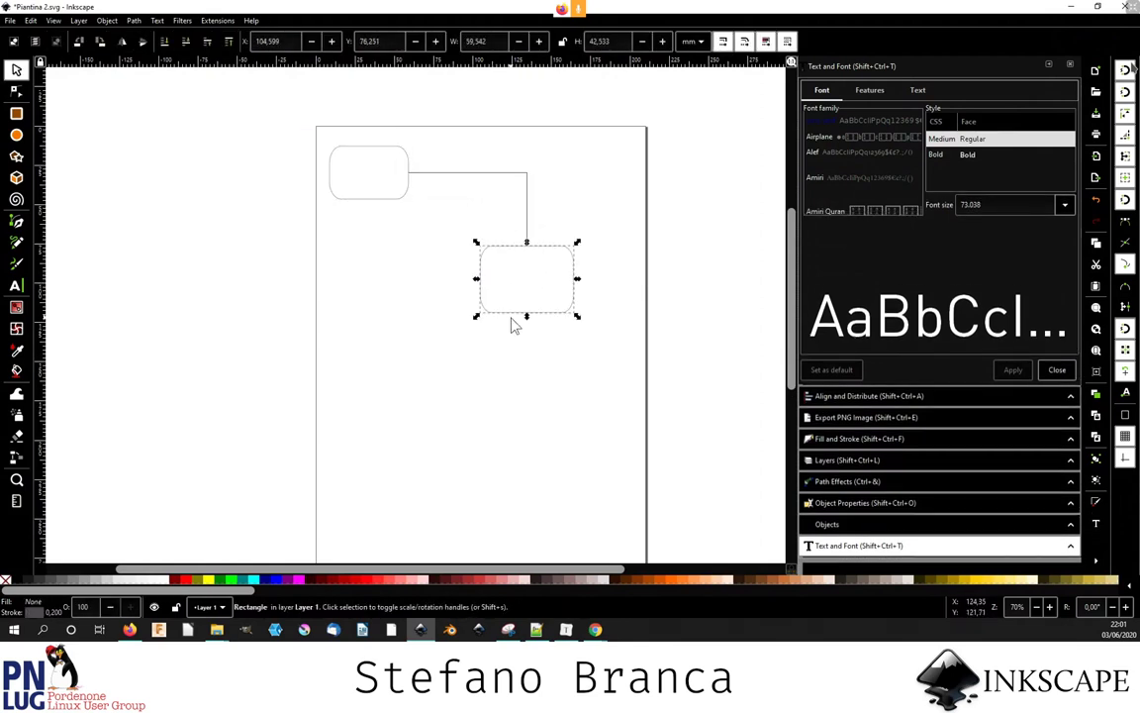
{"action": "left_click", "coordinate": [504, 248]}
{"action": "scroll", "coordinate": [514, 239], "scroll_direction": "up", "scroll_amount": 1}
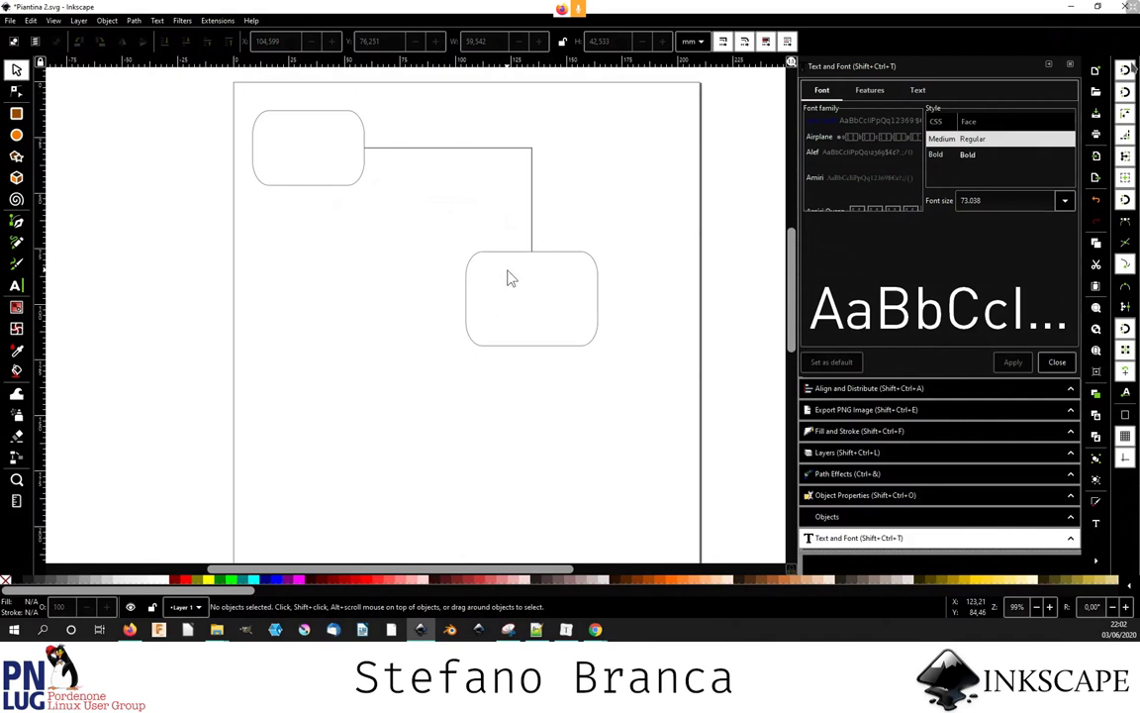
{"action": "left_click", "coordinate": [139, 625]}
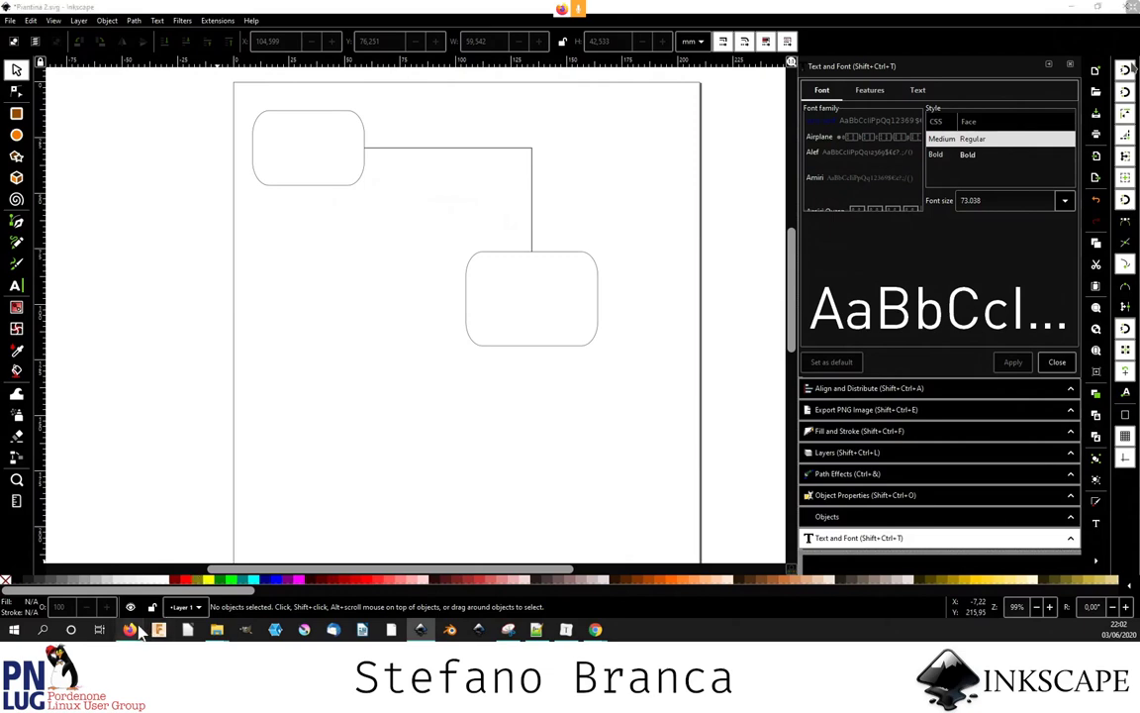
- Bring Firefox forward and clear its address bar for the Mermaid Live Editor address
{"action": "left_click", "coordinate": [621, 11]}
{"action": "left_click", "coordinate": [562, 33]}
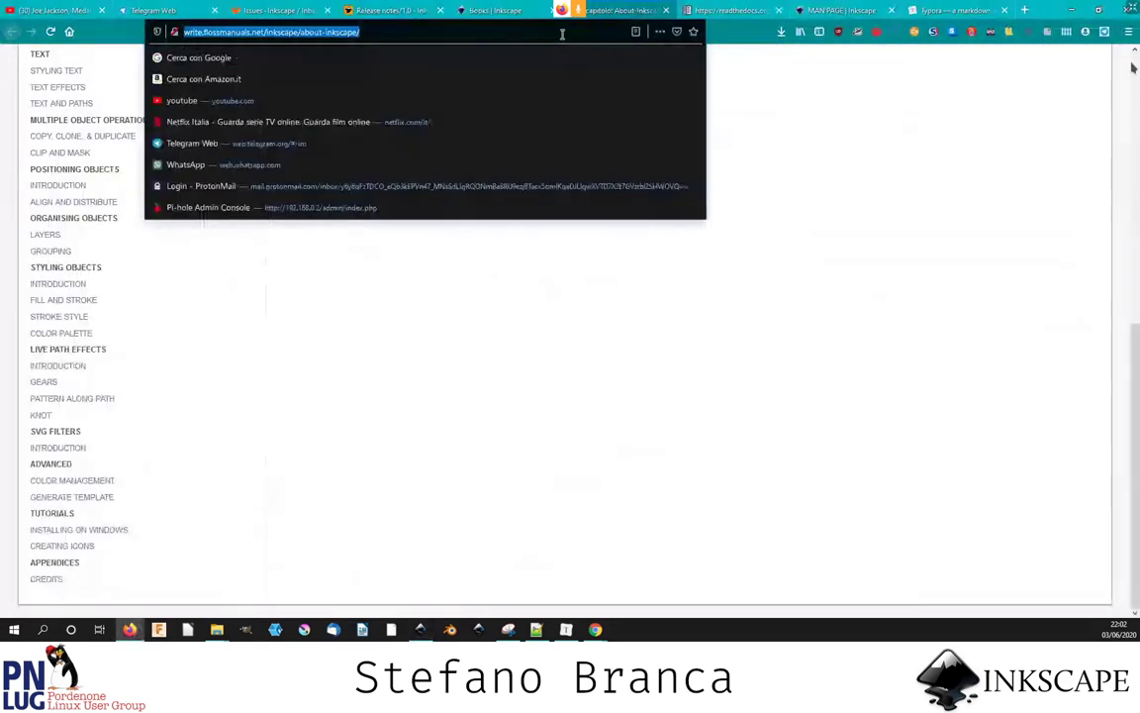
{"action": "type", "text": "ma"}
{"action": "key", "text": "BackSpace"}
{"action": "key", "text": "BackSpace"}
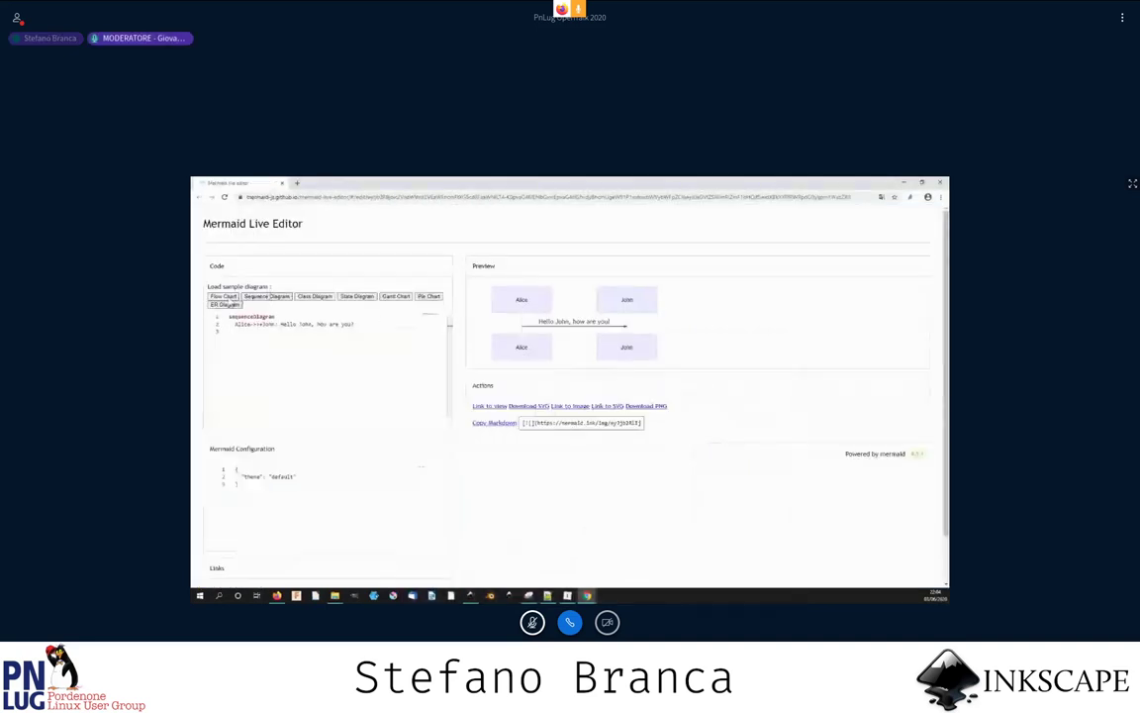
- Load the Flow Chart sample, select code lines 3–7, then restore and re-maximize the window
{"action": "left_click", "coordinate": [223, 295]}
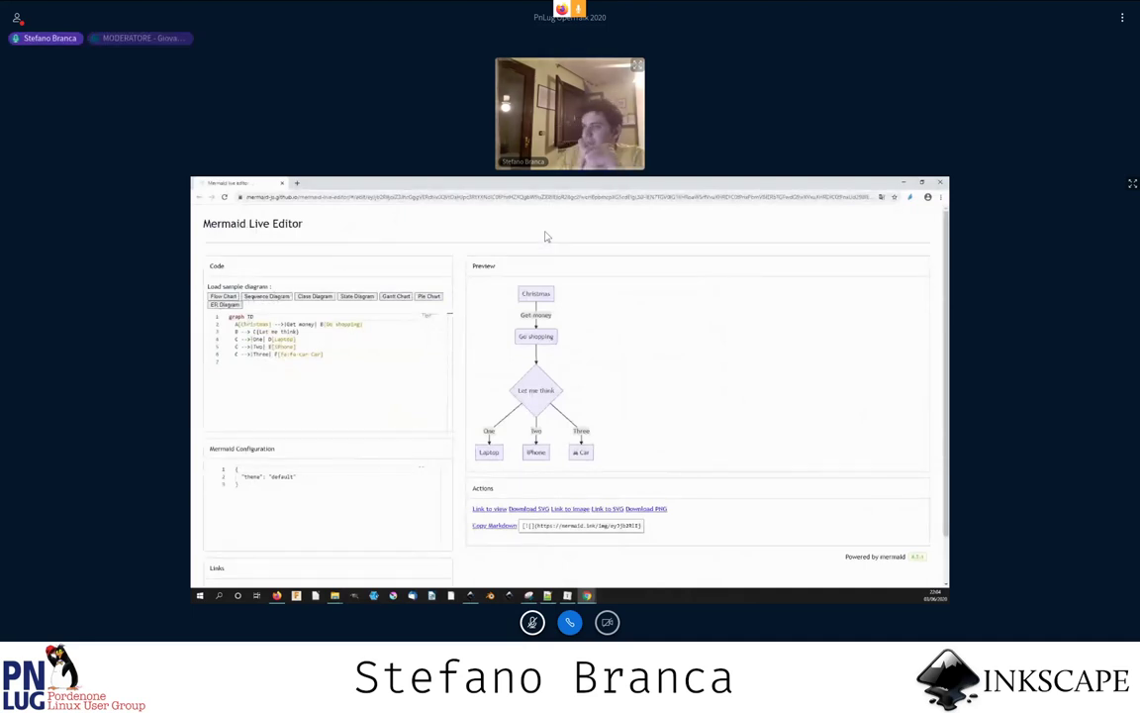
{"action": "left_click_drag", "start_coordinate": [382, 363], "coordinate": [255, 332]}
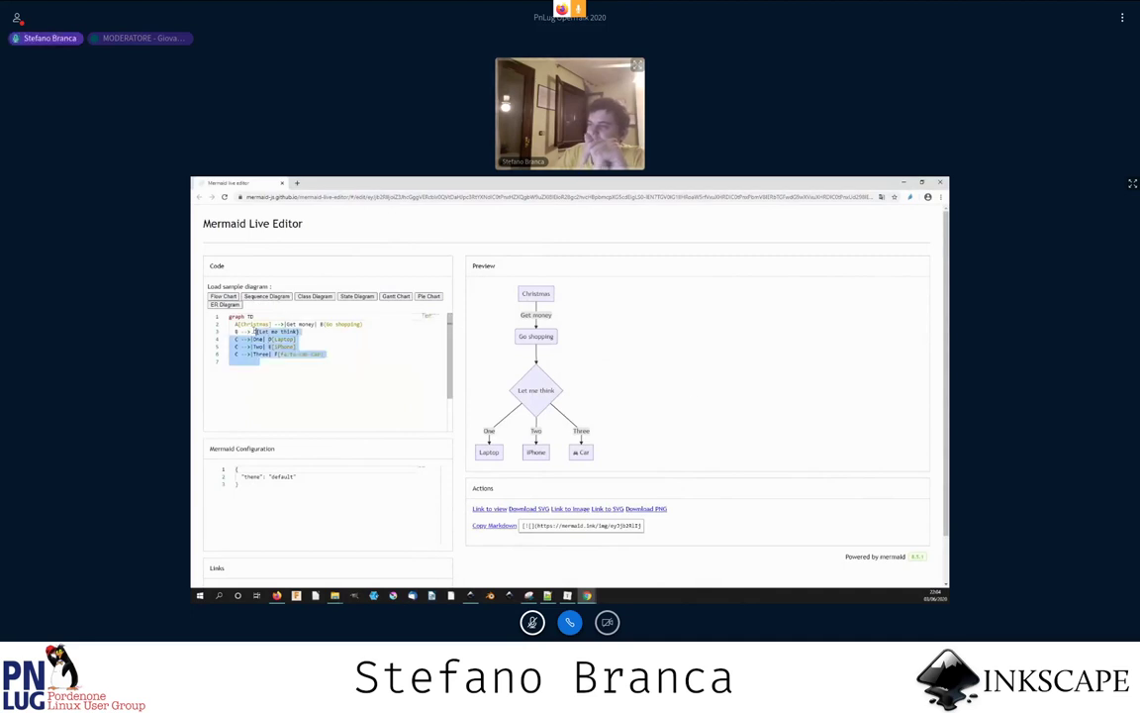
{"action": "left_click", "coordinate": [367, 384]}
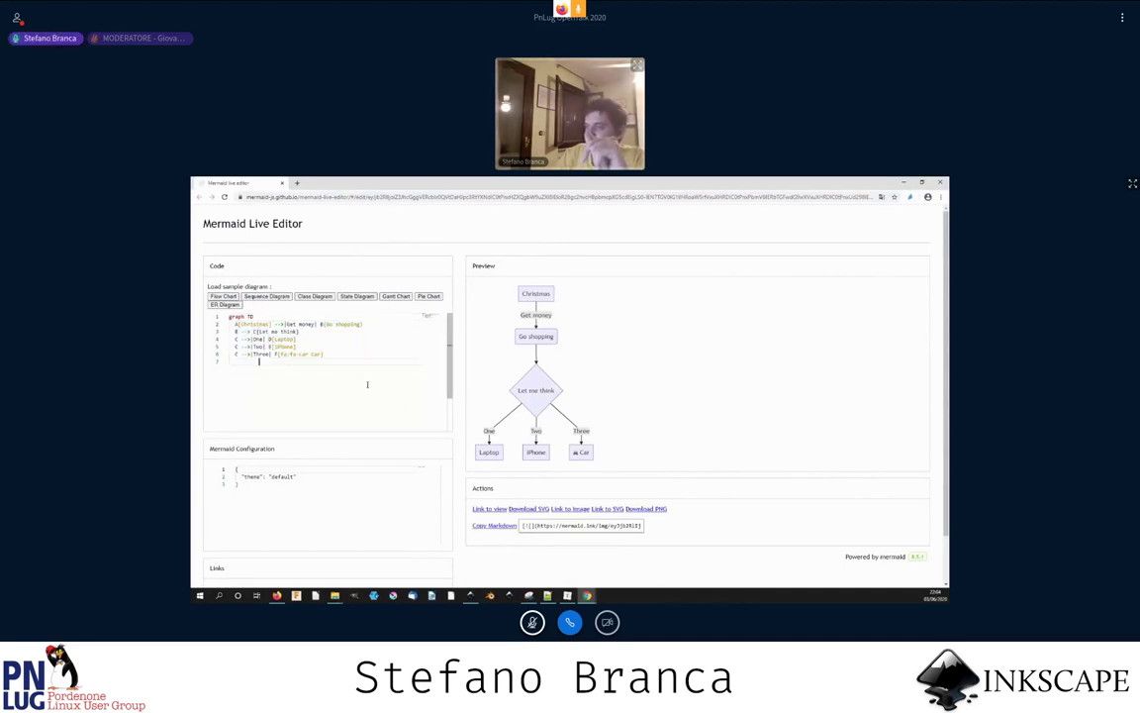
{"action": "left_click_drag", "start_coordinate": [455, 184], "coordinate": [462, 212]}
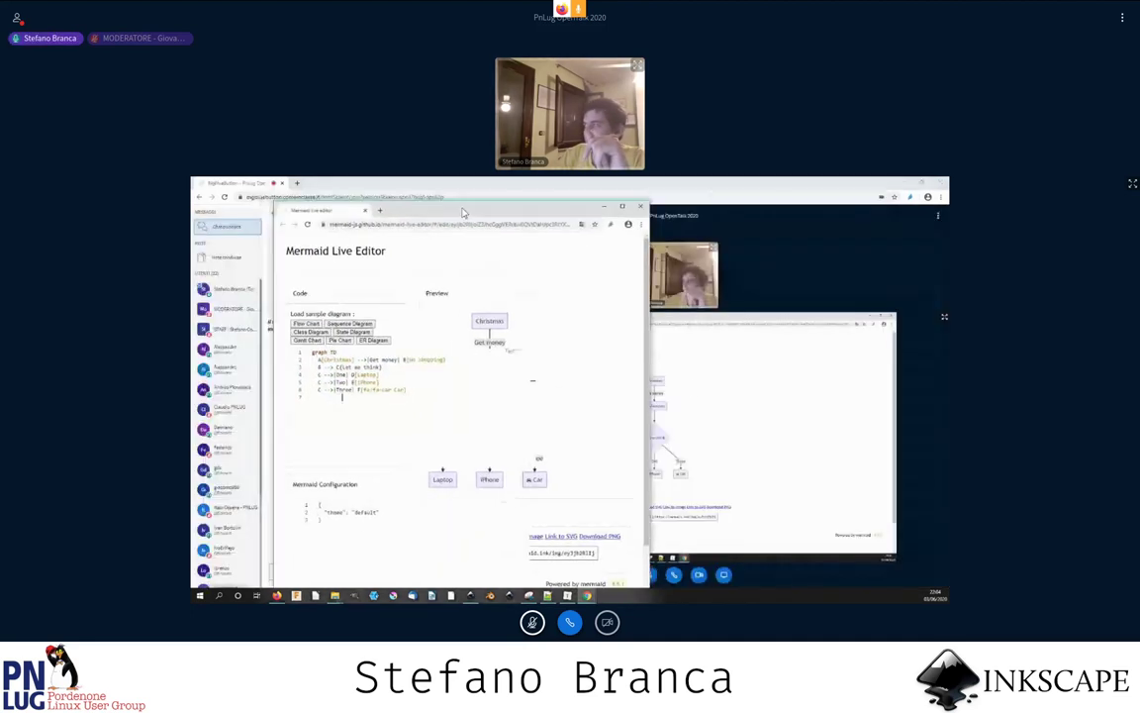
{"action": "double_click", "coordinate": [463, 211]}
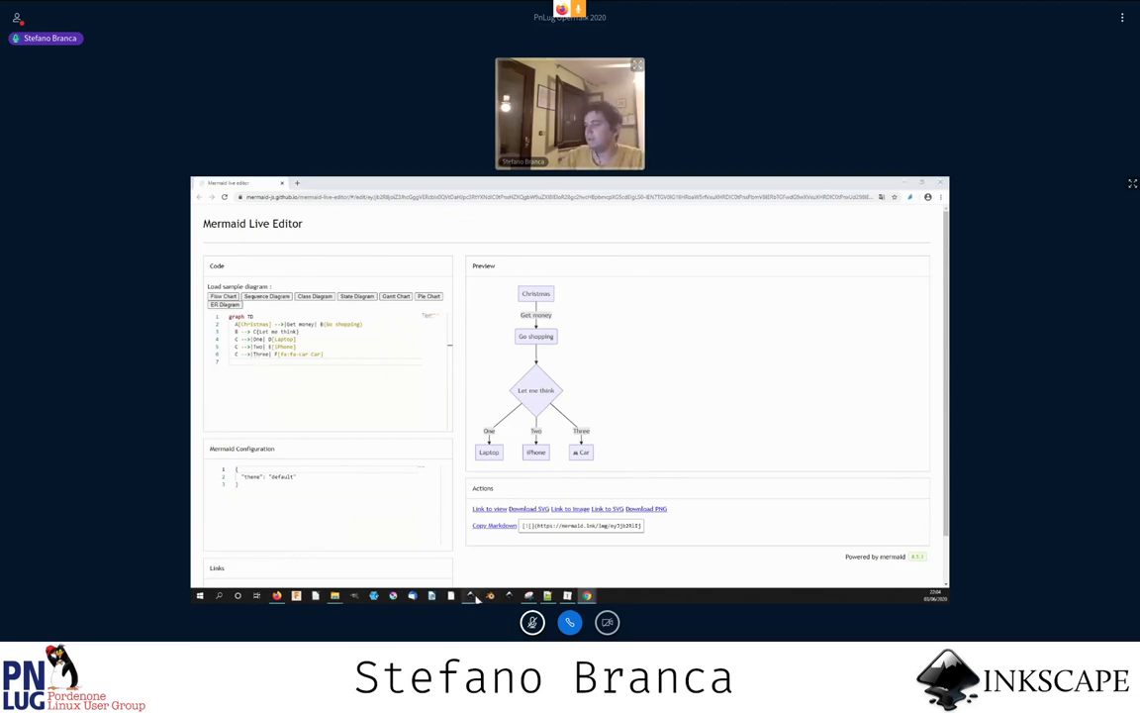
{"action": "left_click", "coordinate": [475, 597]}
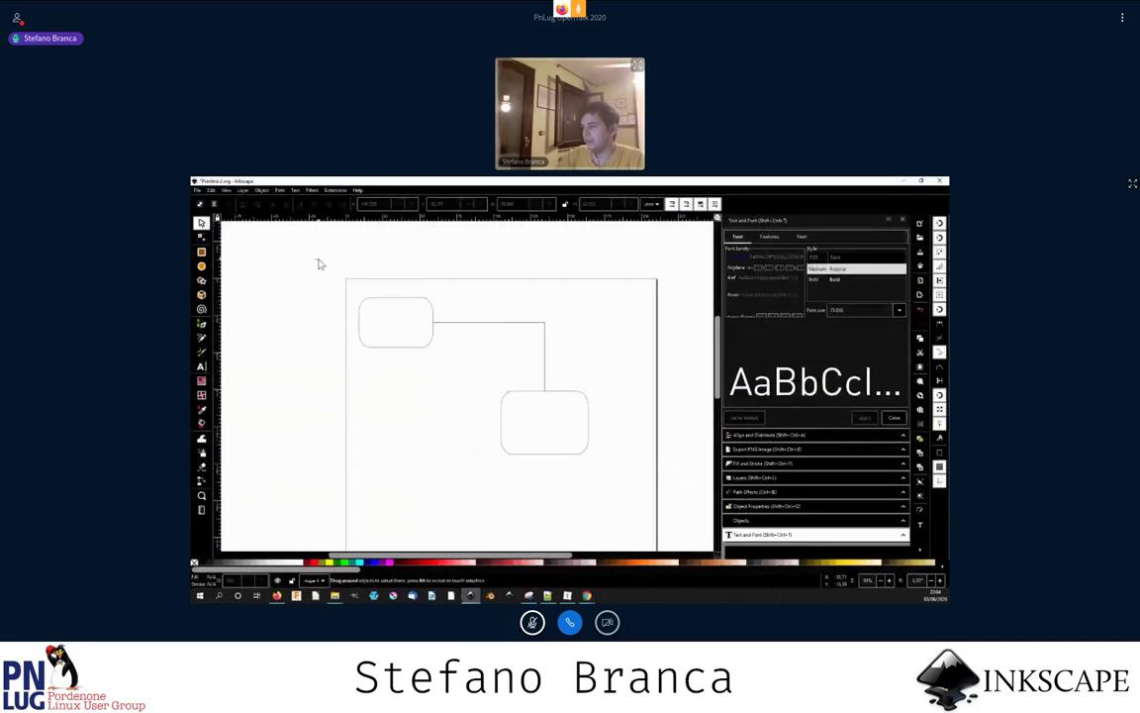
{"action": "left_click_drag", "start_coordinate": [316, 261], "coordinate": [609, 479]}
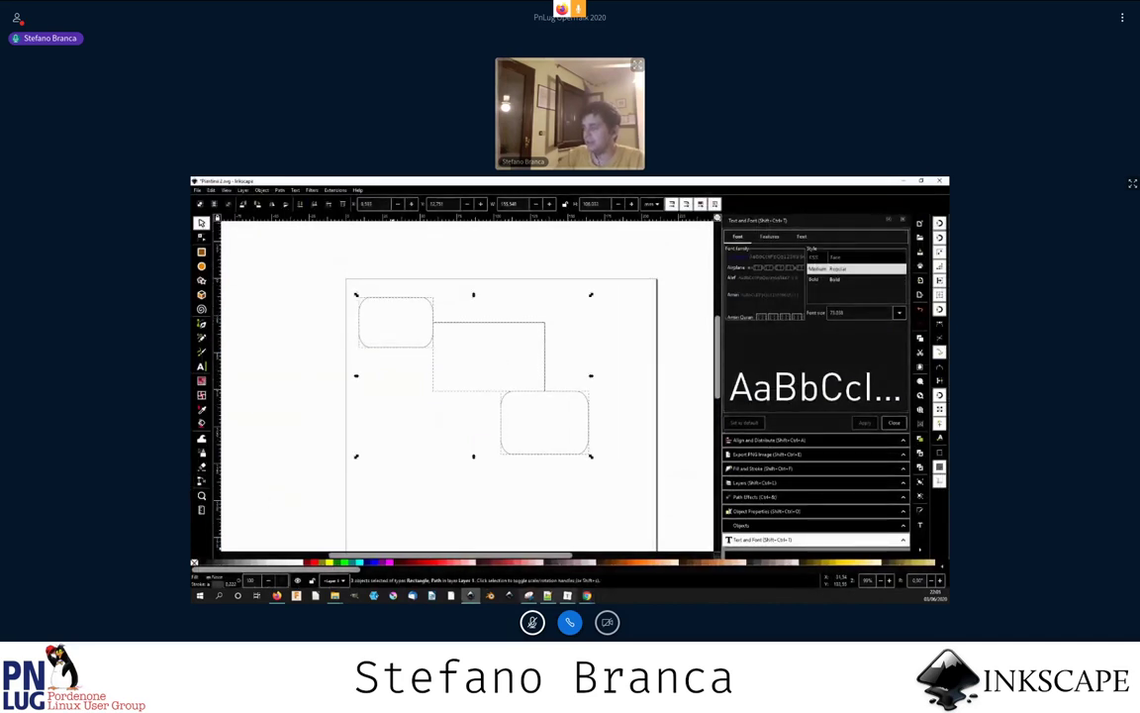
{"action": "mouse_move", "coordinate": [587, 595]}
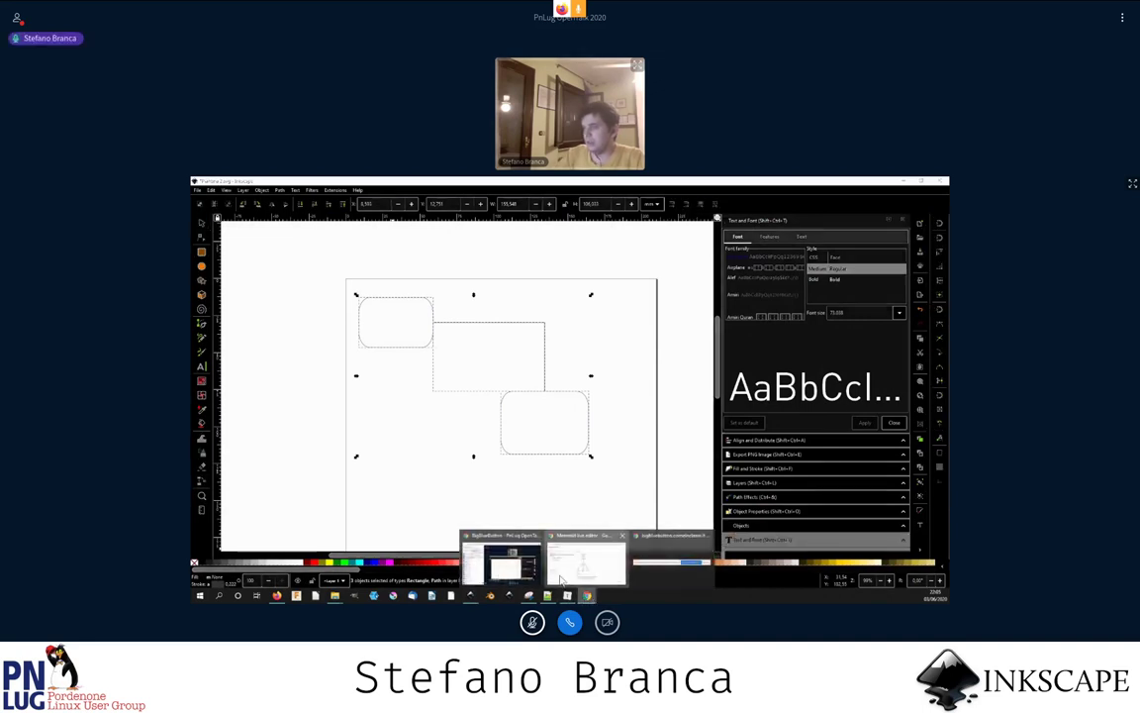
{"action": "left_click", "coordinate": [560, 574]}
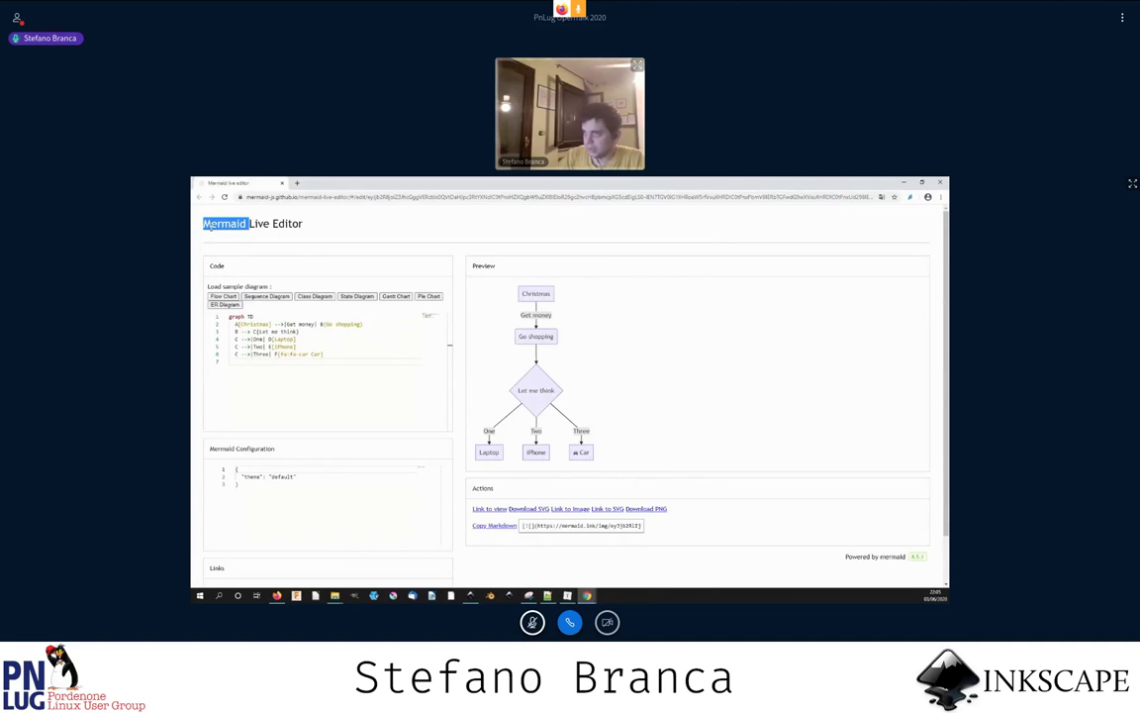
- Paste the flowchart code into Typora's source code mode as a code block
{"action": "mouse_move", "coordinate": [259, 362]}
{"action": "left_mouse_down"}
{"action": "mouse_move", "coordinate": [285, 353]}
{"action": "mouse_move", "coordinate": [199, 293]}
{"action": "left_mouse_up"}
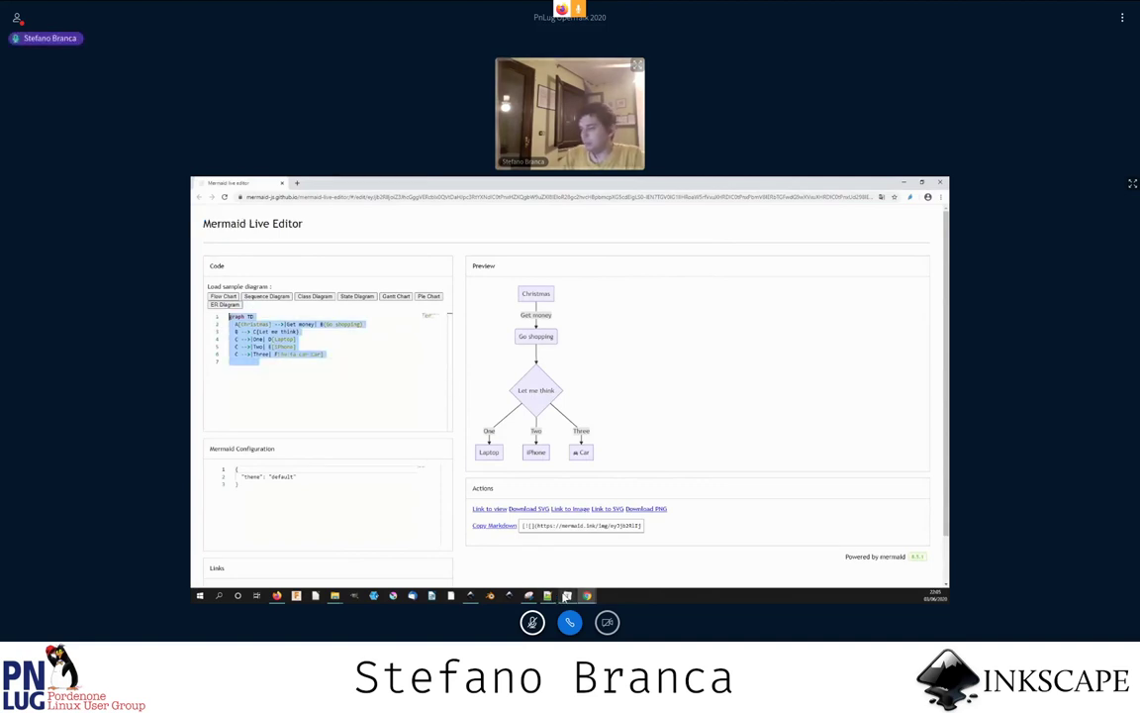
{"action": "left_click", "coordinate": [567, 595]}
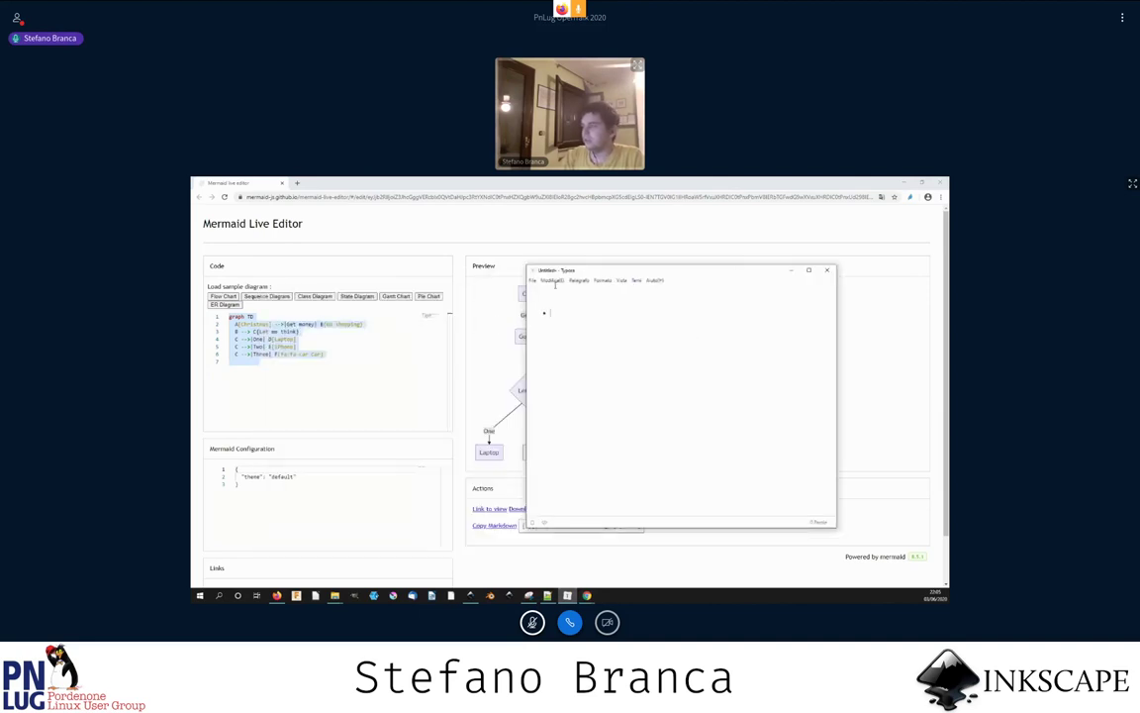
{"action": "left_click", "coordinate": [556, 281]}
{"action": "left_click", "coordinate": [621, 281]}
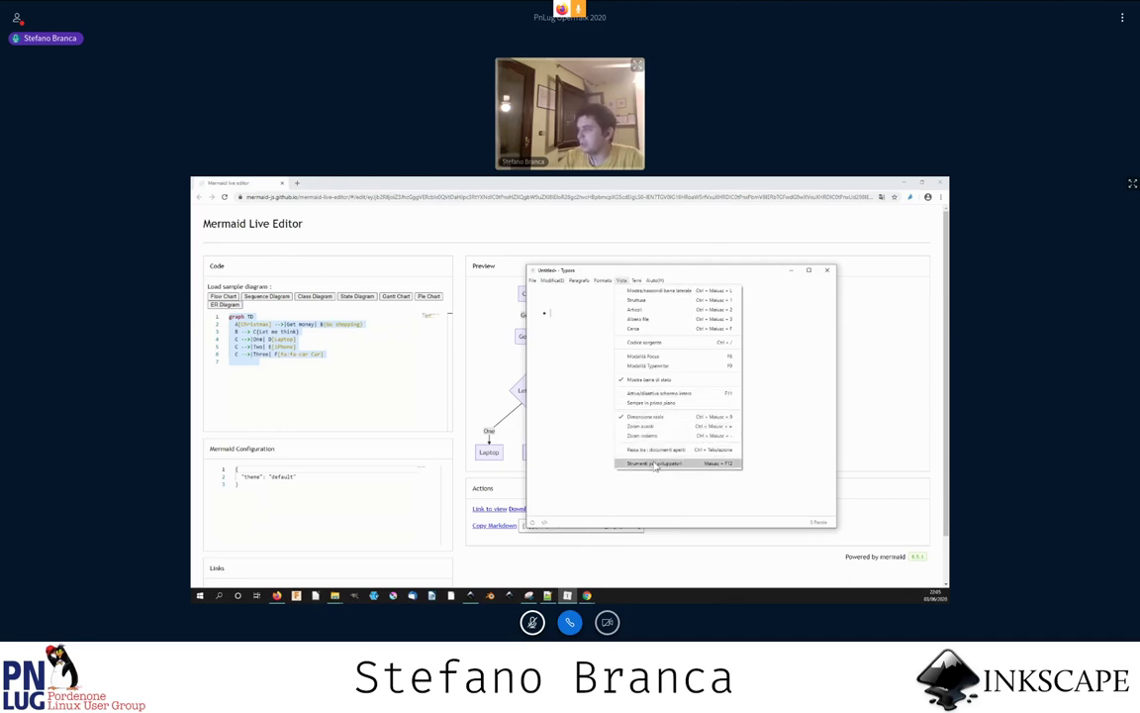
{"action": "left_click", "coordinate": [597, 416]}
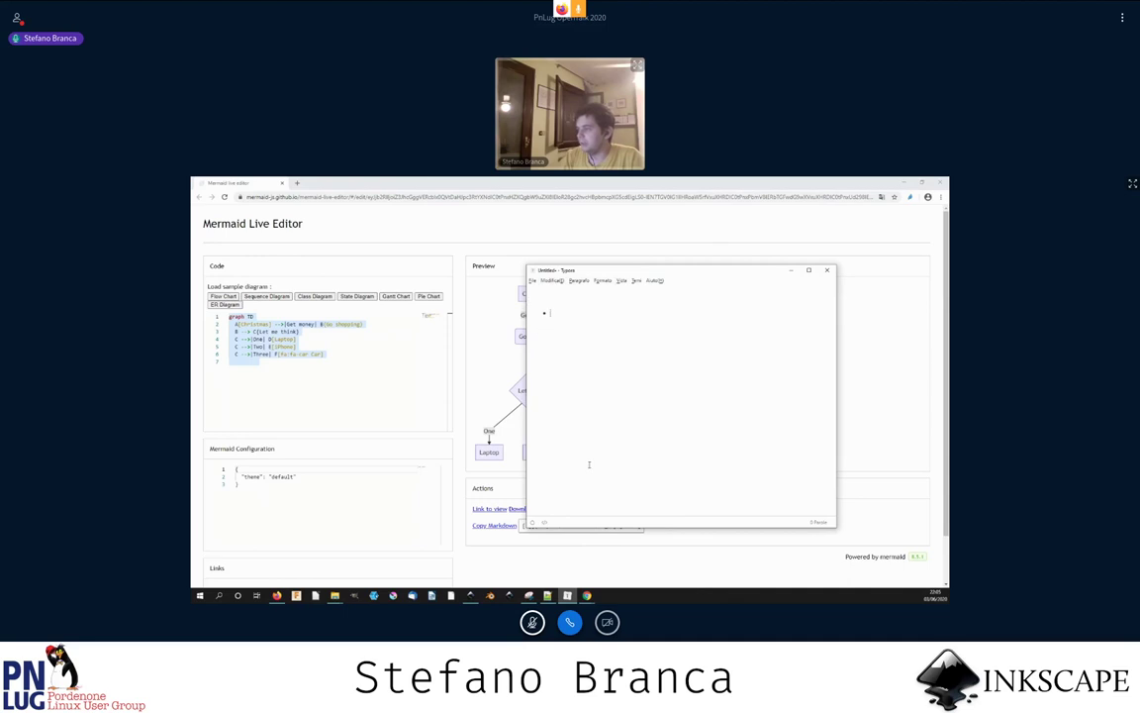
{"action": "left_click", "coordinate": [543, 524]}
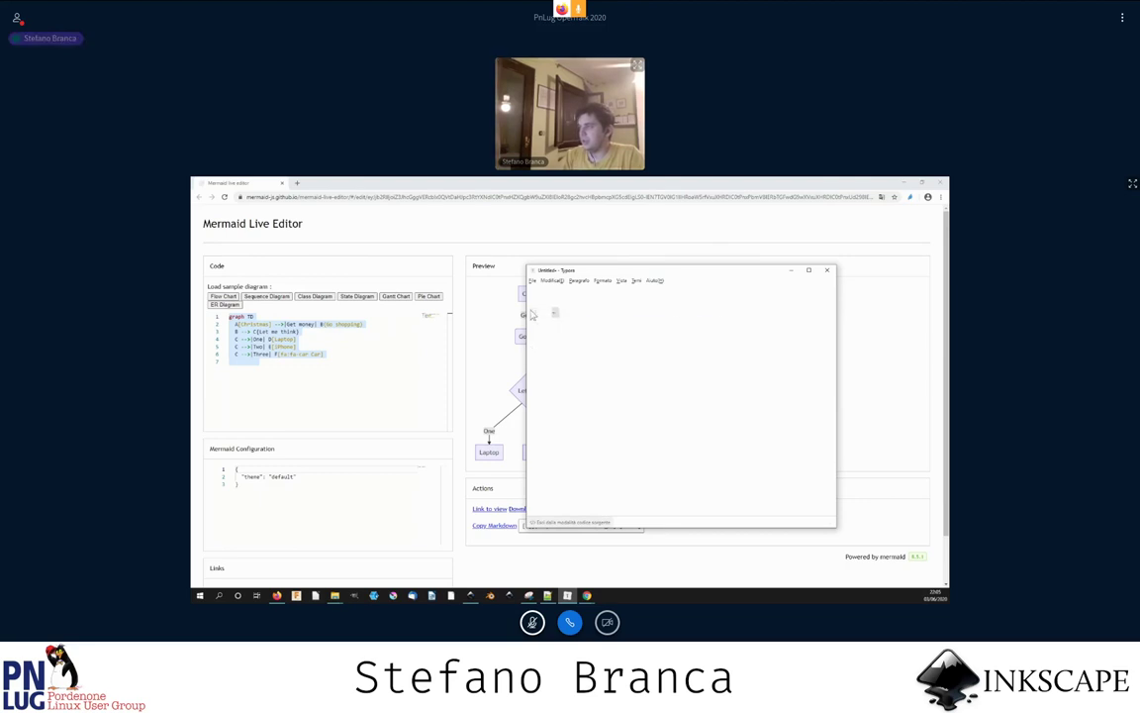
{"action": "key", "text": "ctrl+v"}
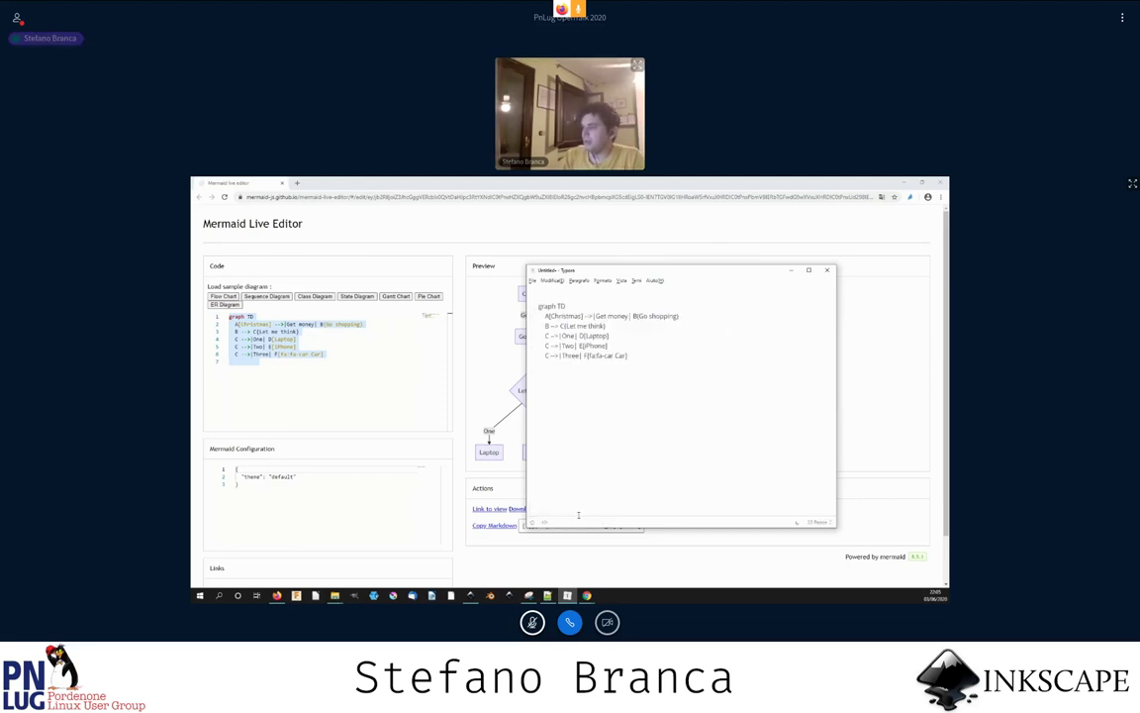
{"action": "key", "text": "ctrl+shift+k"}
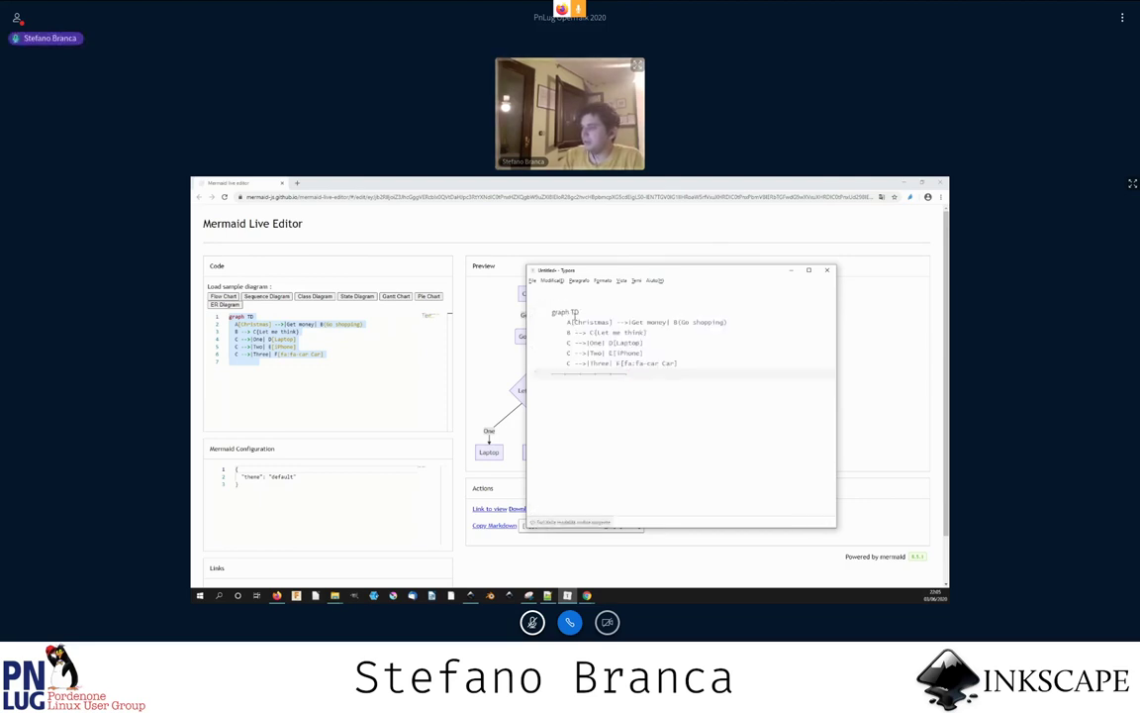
- Add a ```mermaid fence line above graph TD, then return to the Live Editor
{"action": "left_click", "coordinate": [552, 311]}
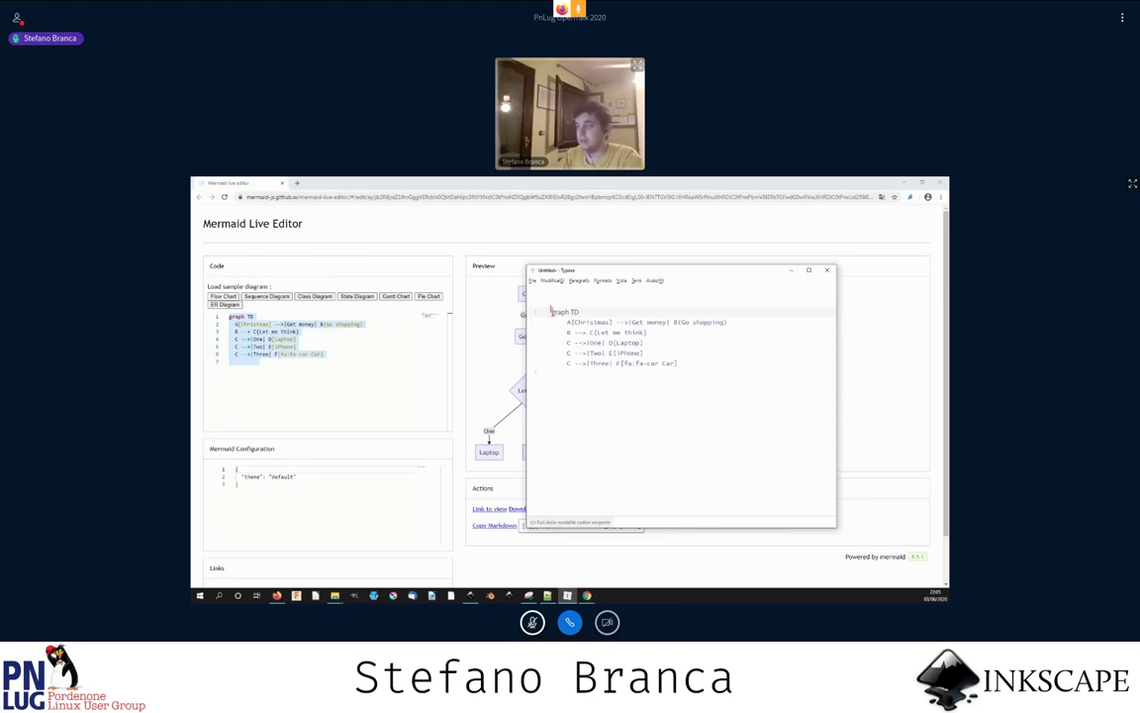
{"action": "key", "text": "Return"}
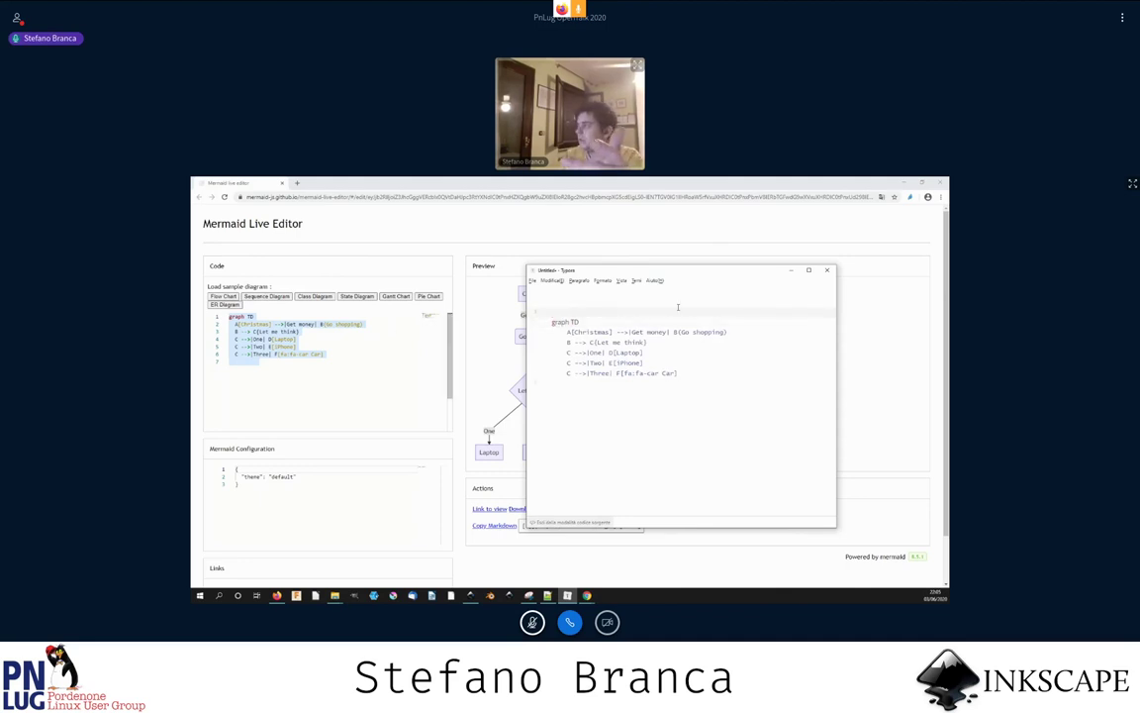
{"action": "type", "text": "```"}
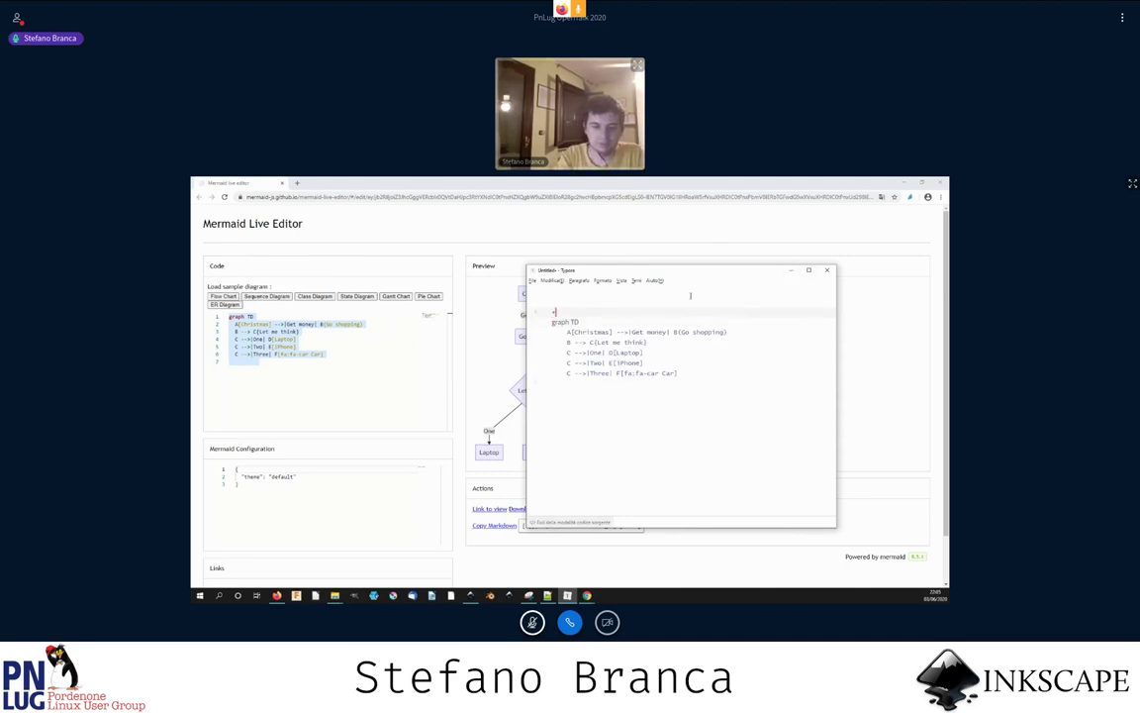
{"action": "key", "text": "BackSpace"}
{"action": "key", "text": "BackSpace"}
{"action": "key", "text": "BackSpace"}
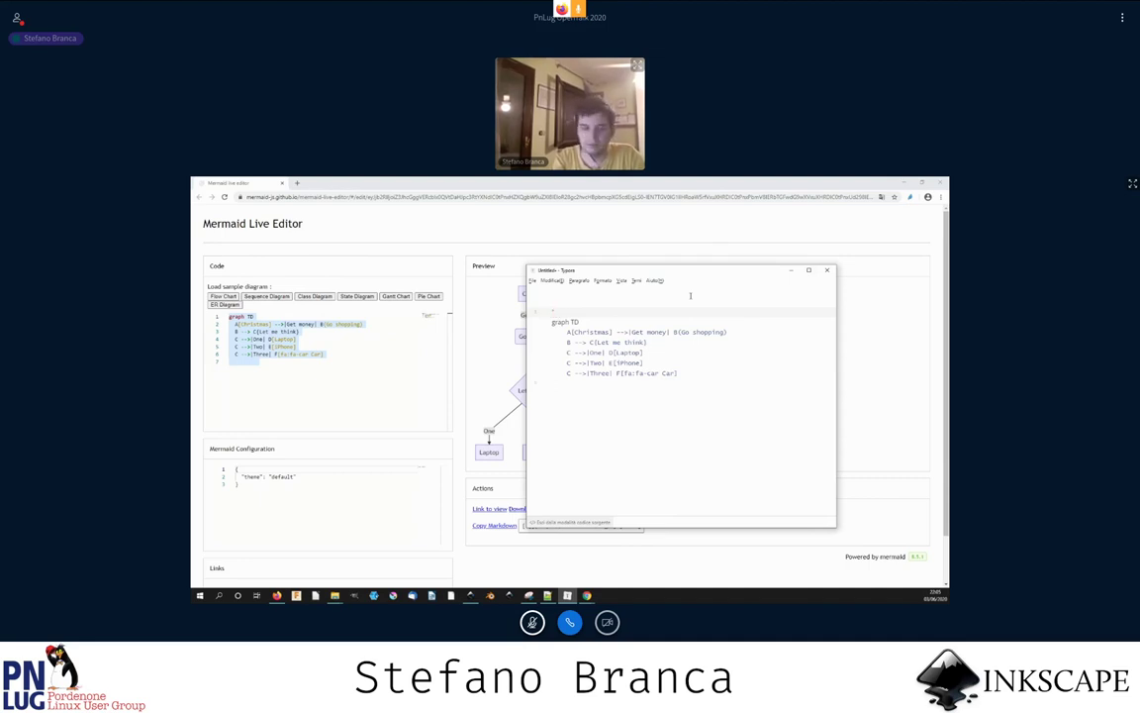
{"action": "type", "text": "```mermaid"}
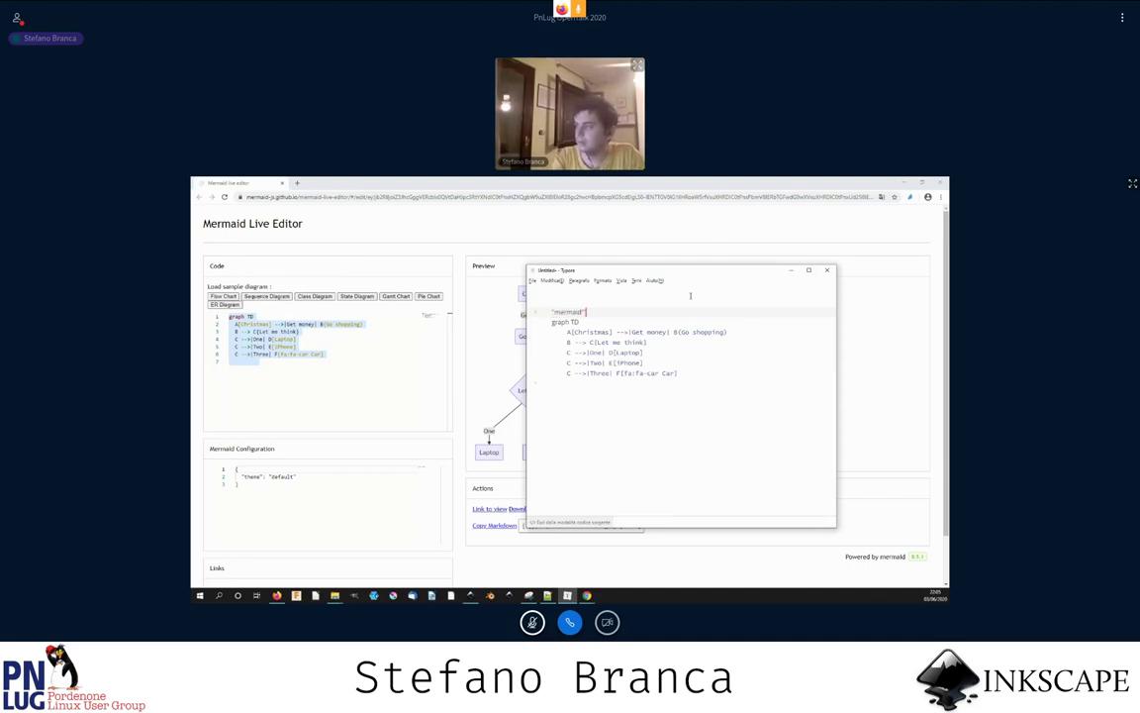
{"action": "key", "text": "BackSpace"}
{"action": "key", "text": "BackSpace"}
{"action": "key", "text": "BackSpace"}
{"action": "key", "text": "BackSpace"}
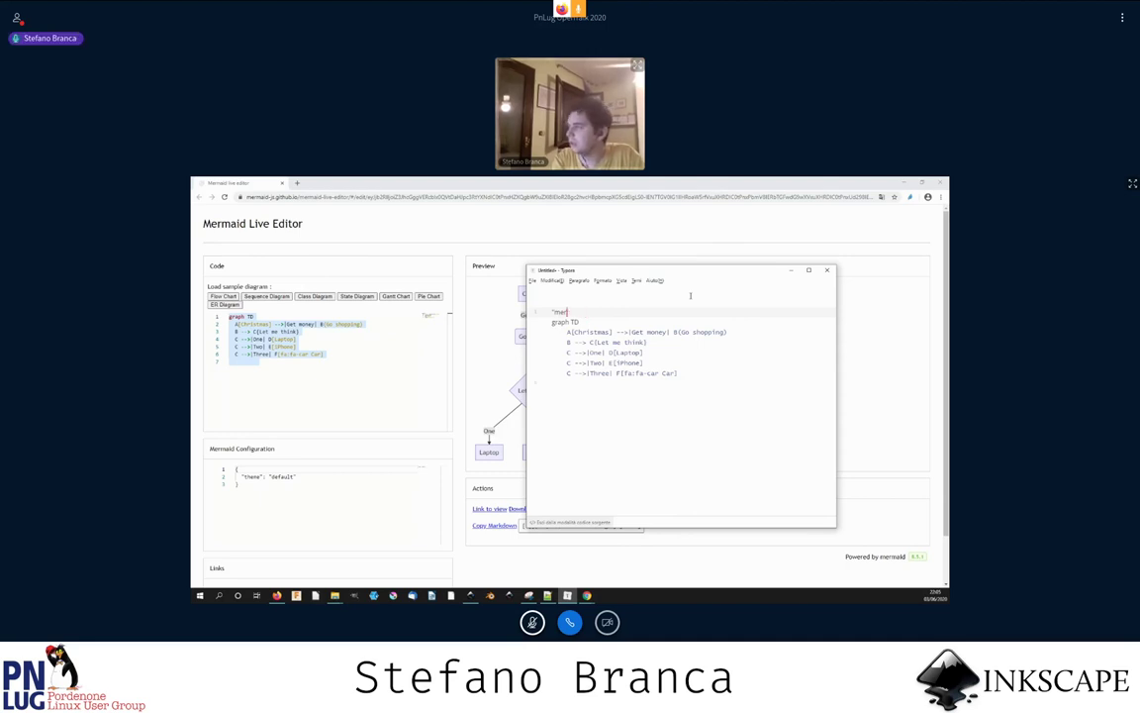
{"action": "key", "text": "BackSpace"}
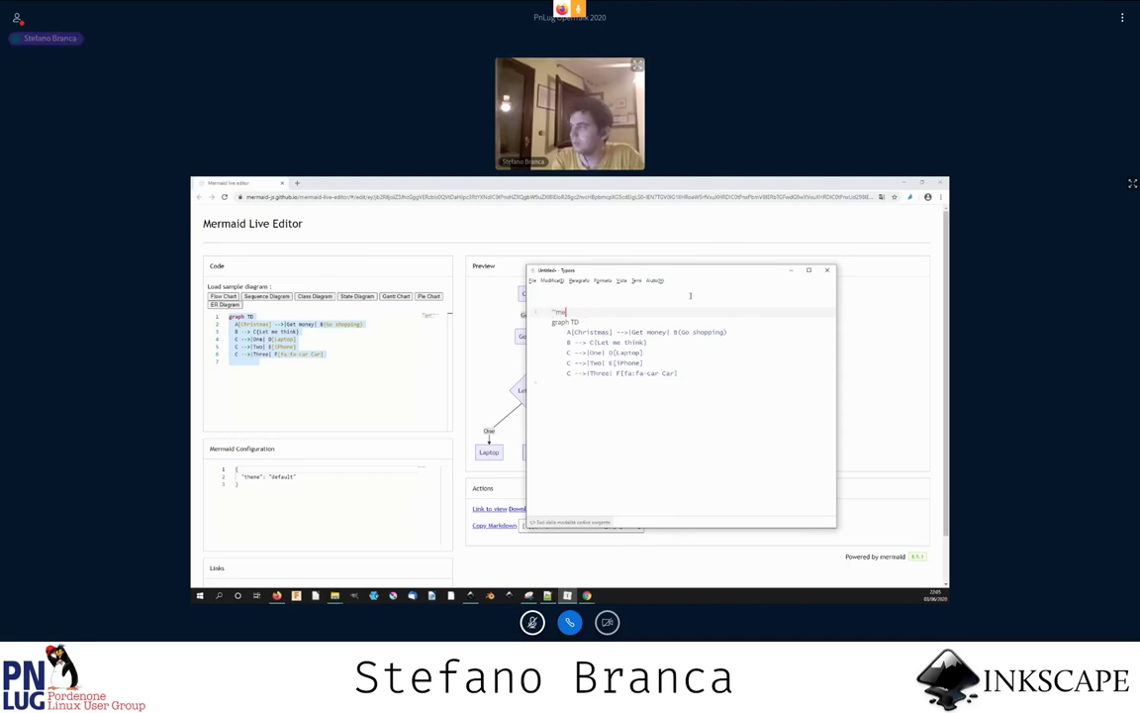
{"action": "type", "text": "rmaid"}
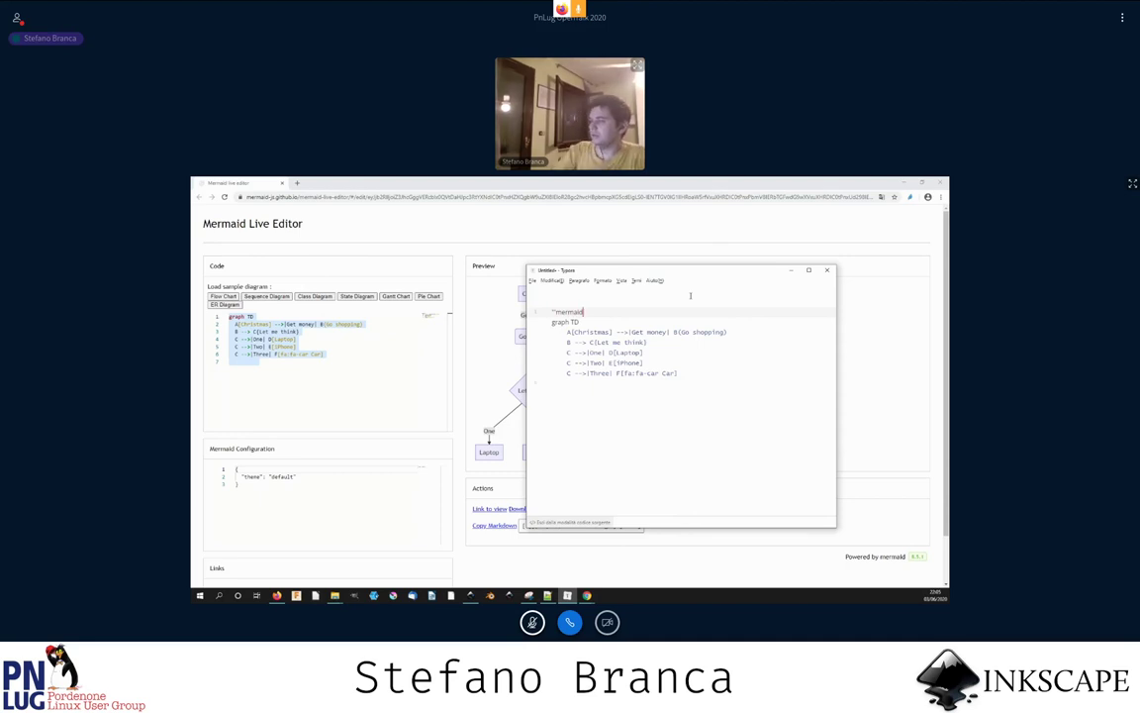
{"action": "left_click", "coordinate": [582, 398]}
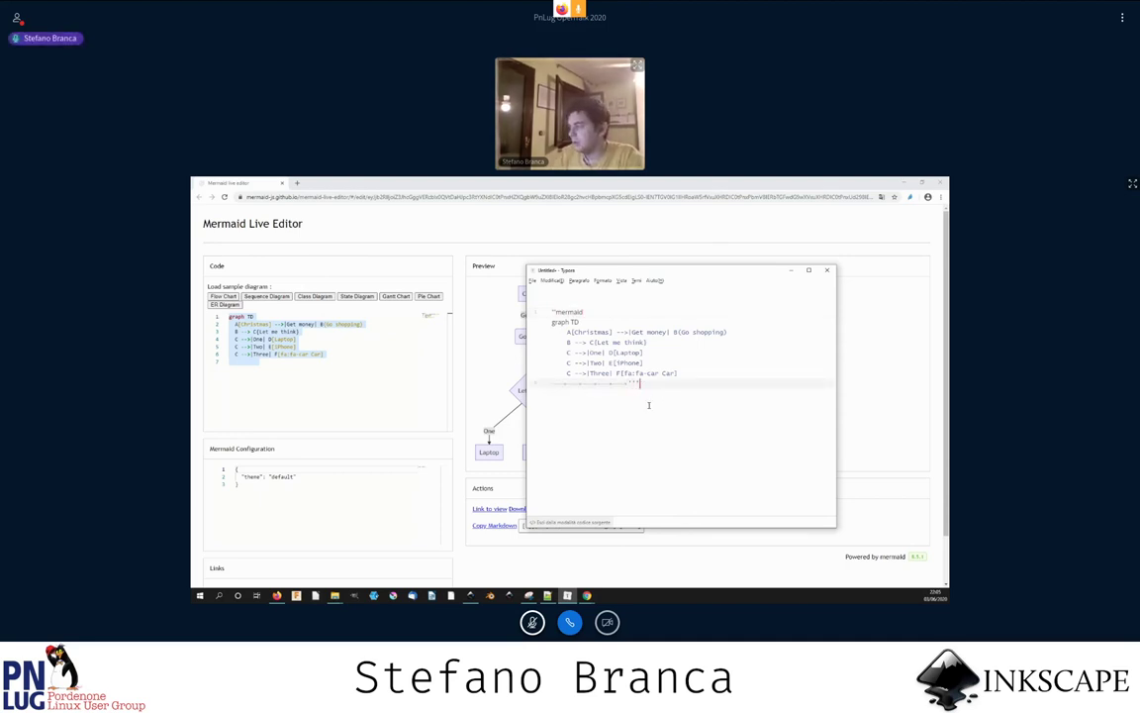
{"action": "left_click", "coordinate": [581, 322]}
{"action": "left_click", "coordinate": [590, 313]}
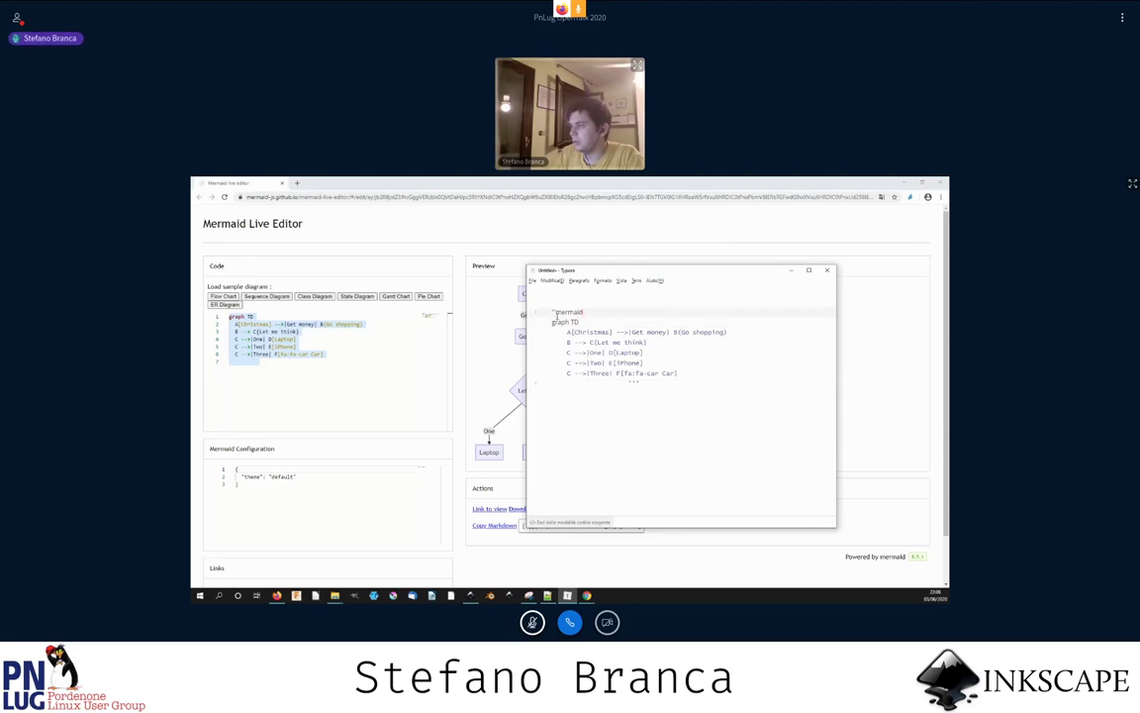
{"action": "left_click", "coordinate": [332, 385]}
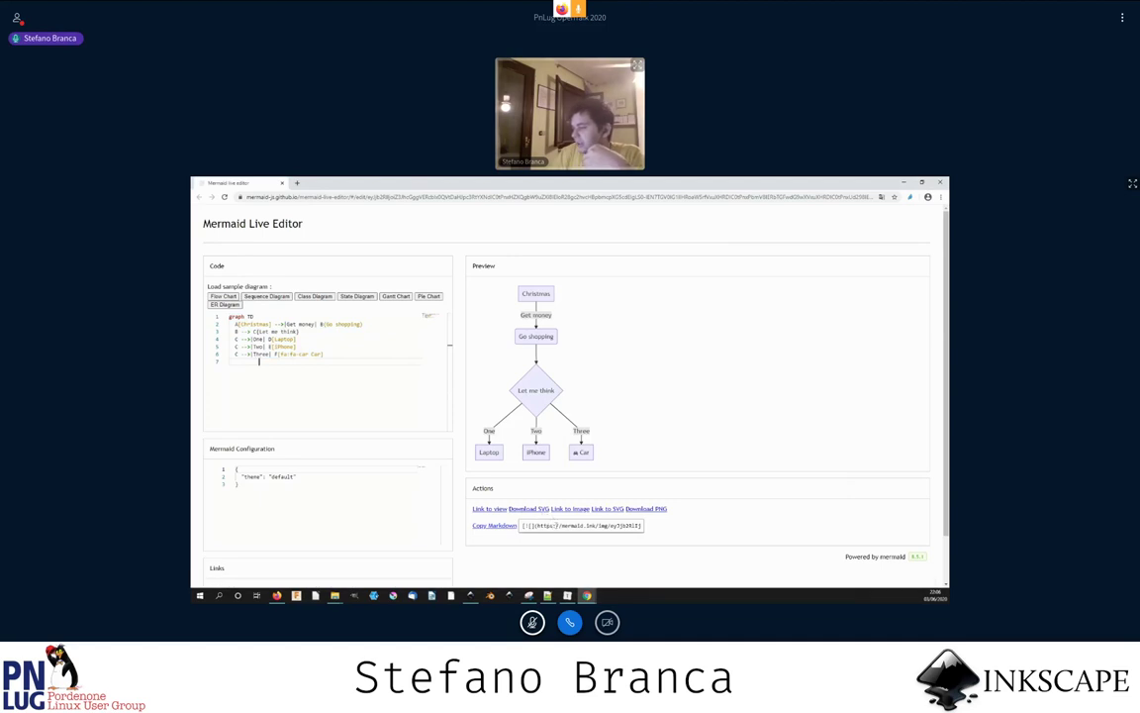
- Select the diagram code and download the flowchart as an SVG
{"action": "left_click", "coordinate": [554, 524]}
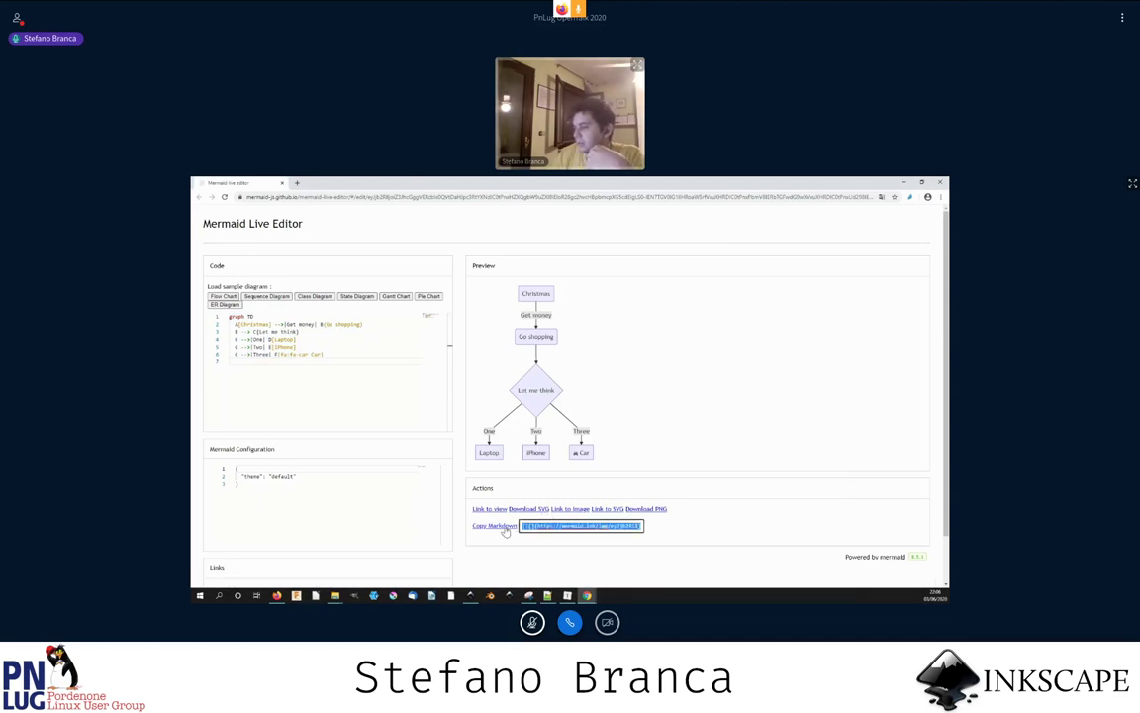
{"action": "left_click_drag", "start_coordinate": [327, 362], "coordinate": [214, 316]}
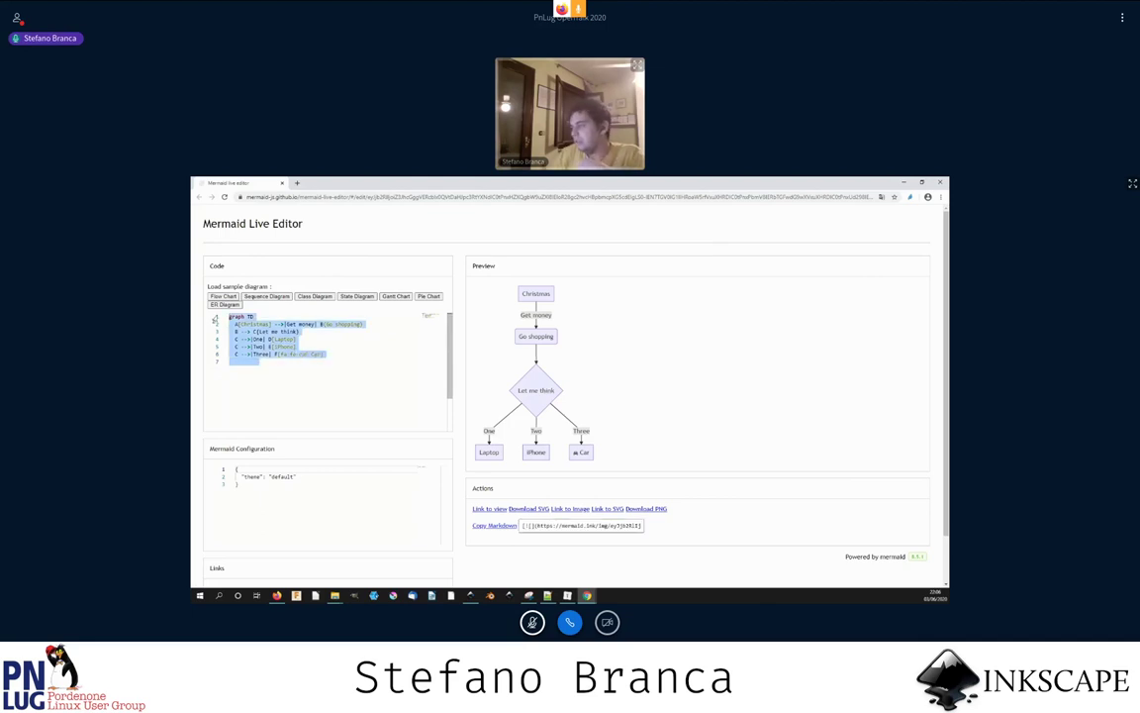
{"action": "left_click", "coordinate": [543, 511]}
{"action": "left_click", "coordinate": [543, 511]}
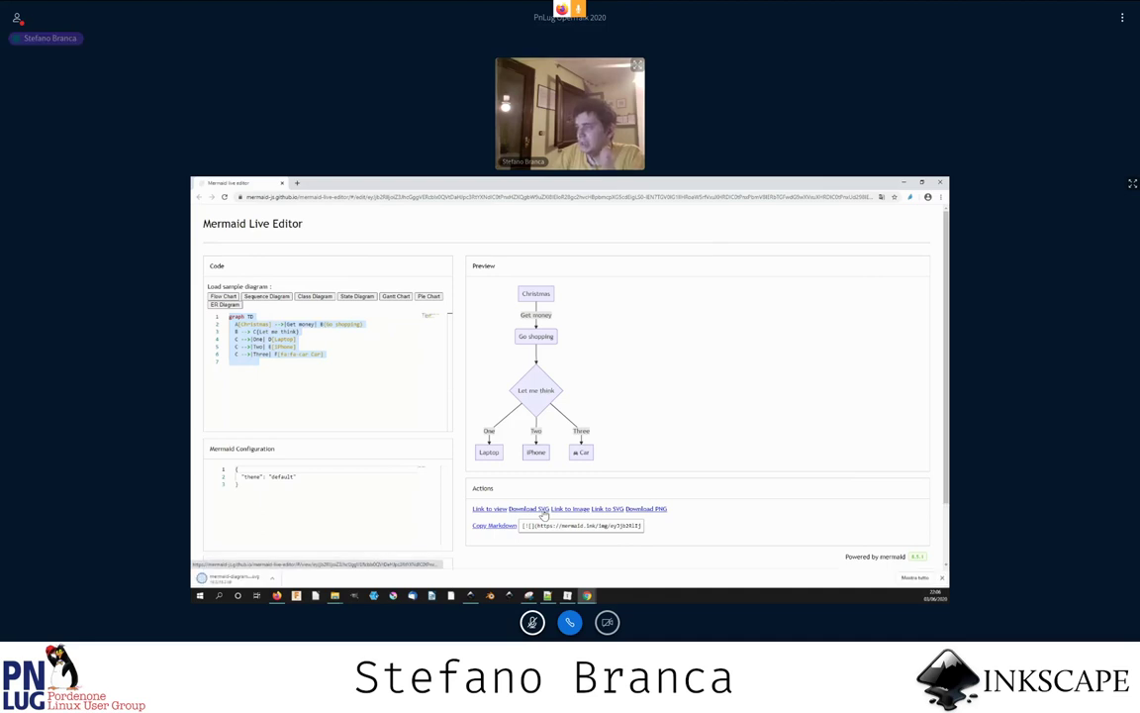
- Show the downloaded SVG with Mostra nella cartella and open it in a browser tab
{"action": "left_click", "coordinate": [270, 577]}
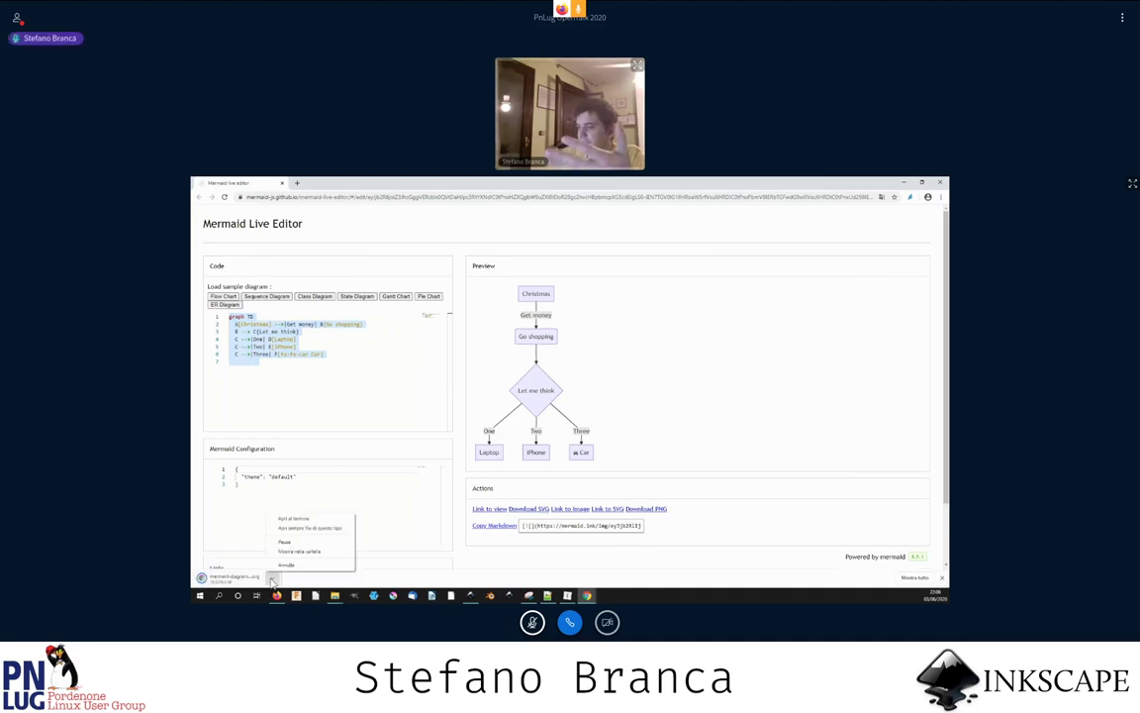
{"action": "left_click", "coordinate": [271, 581]}
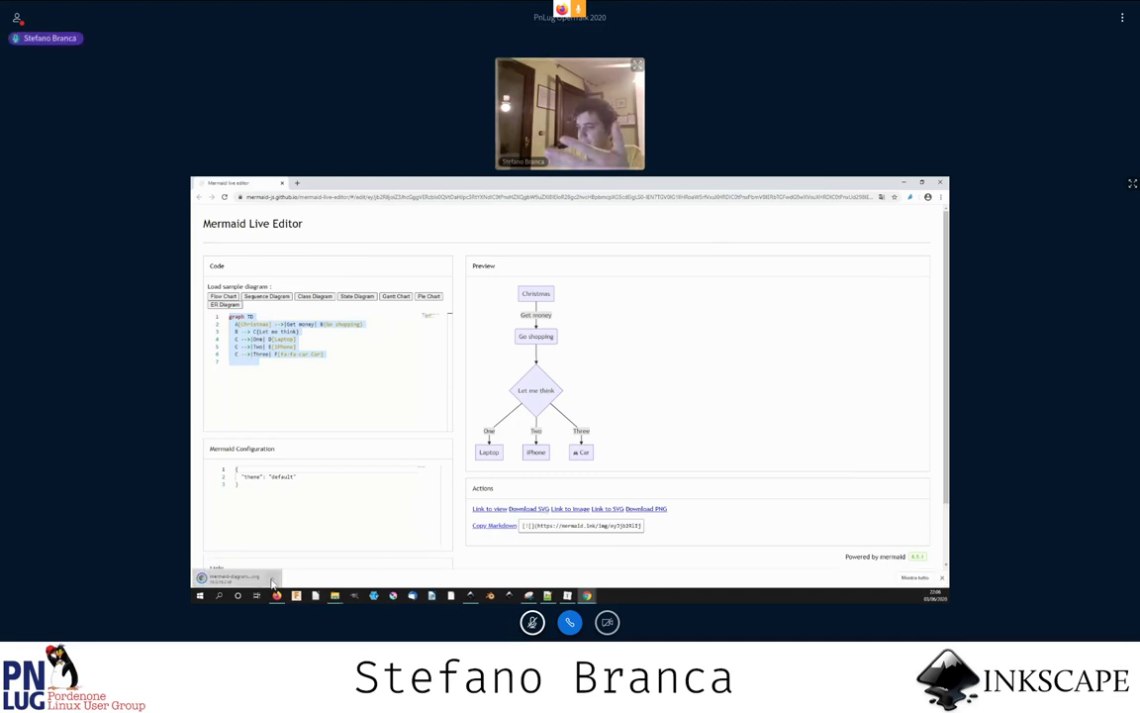
{"action": "left_click", "coordinate": [272, 579]}
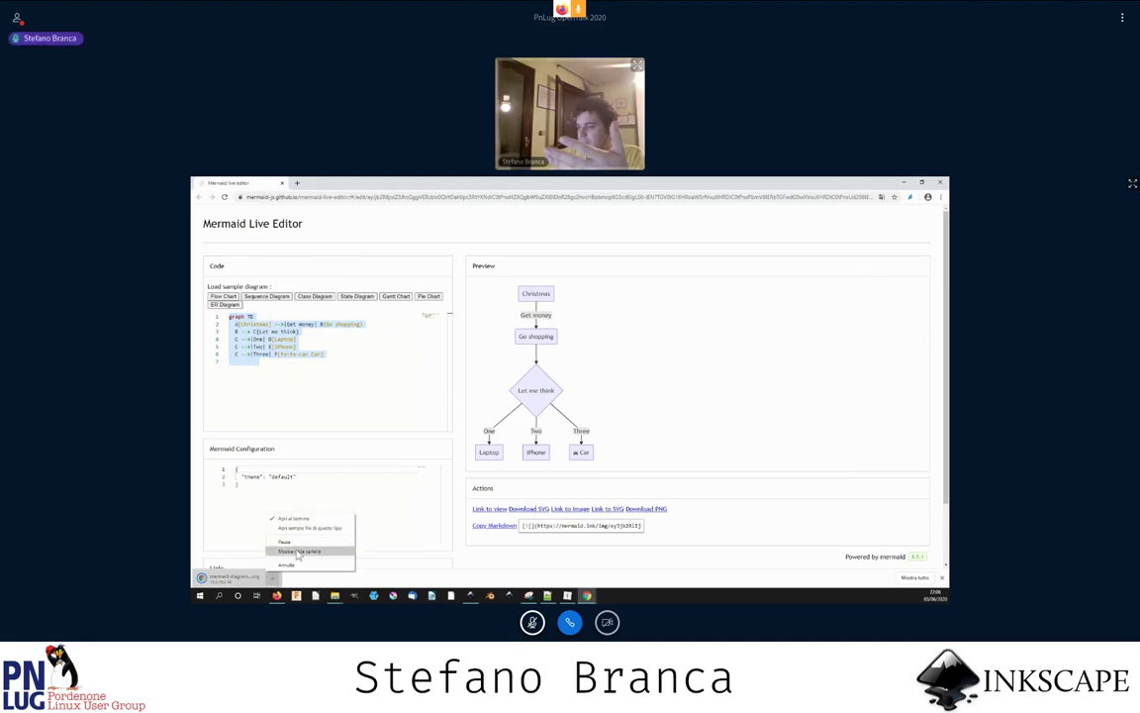
{"action": "left_click", "coordinate": [298, 552]}
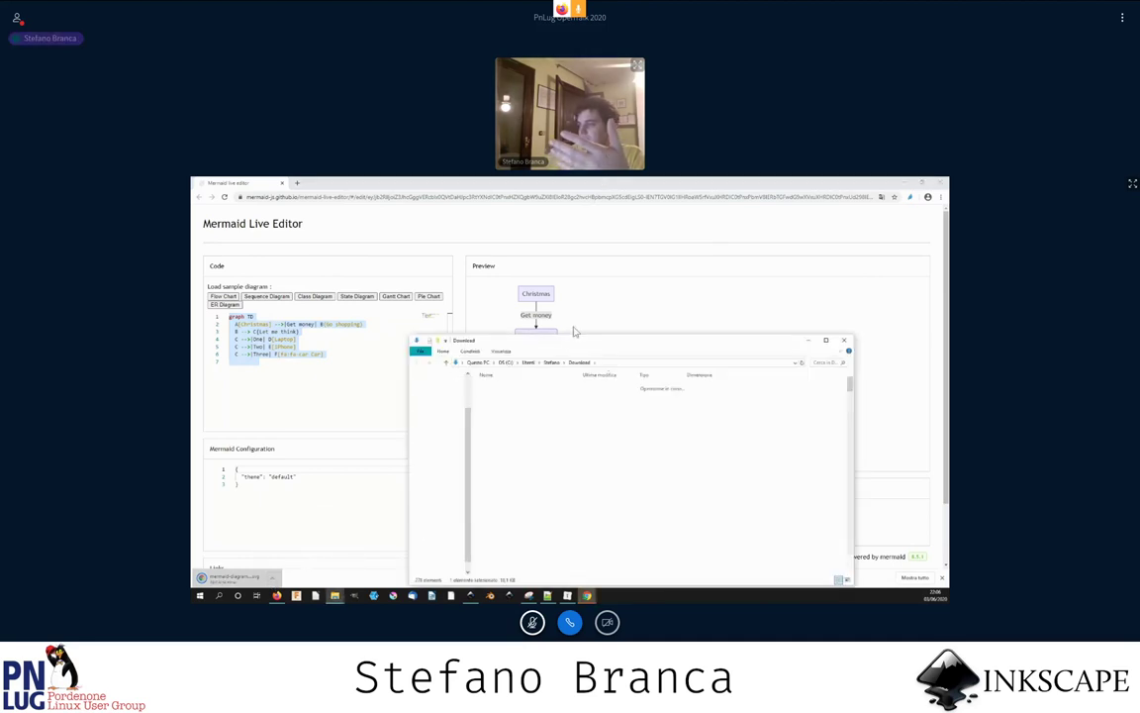
{"action": "left_click", "coordinate": [238, 576]}
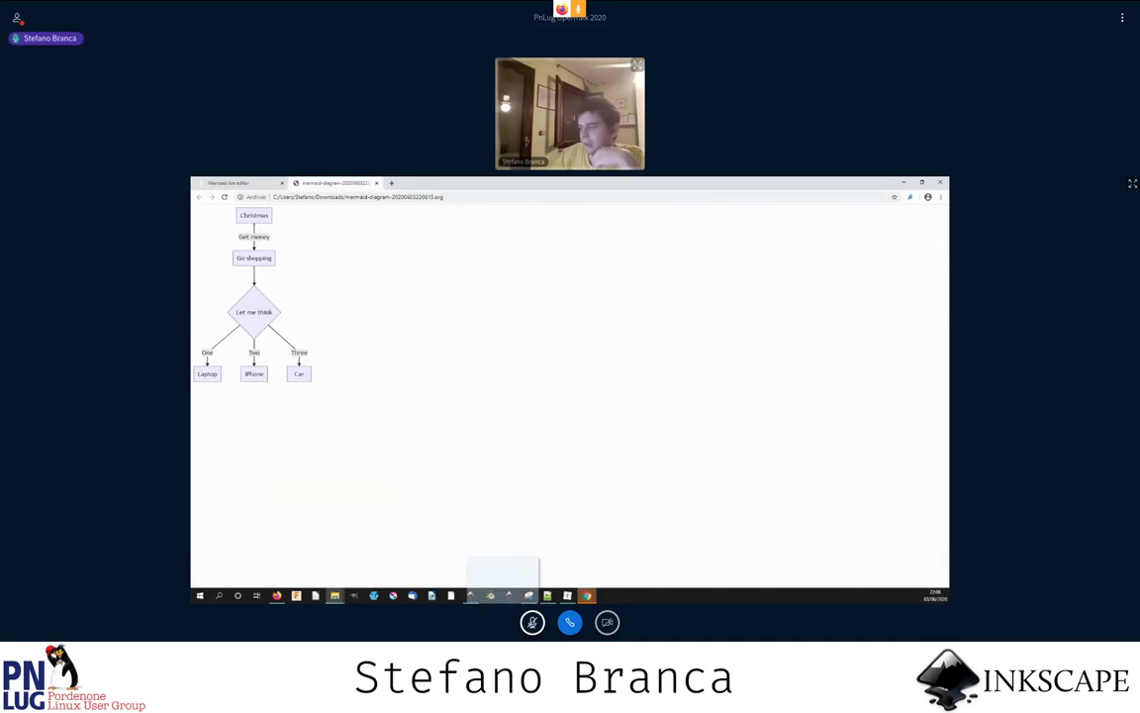
{"action": "mouse_move", "coordinate": [470, 594]}
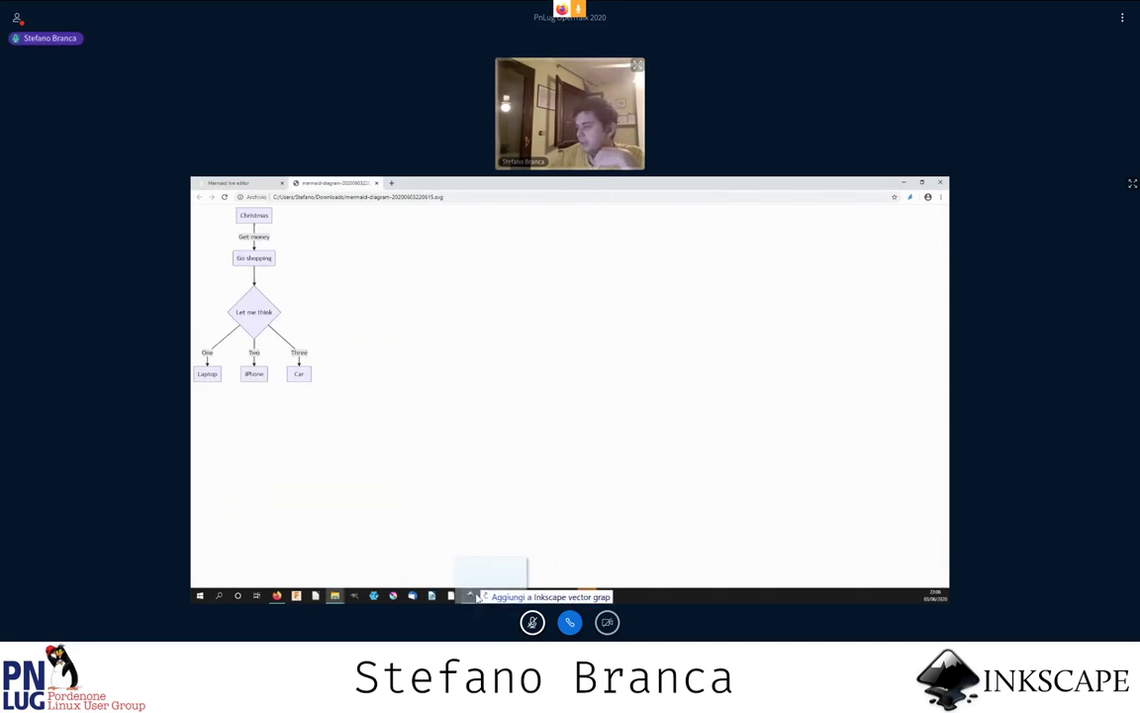
- Import the diagram SVG into Inkscape and move the flowchart beside the page
{"action": "left_click_drag", "start_coordinate": [478, 597], "coordinate": [508, 387]}
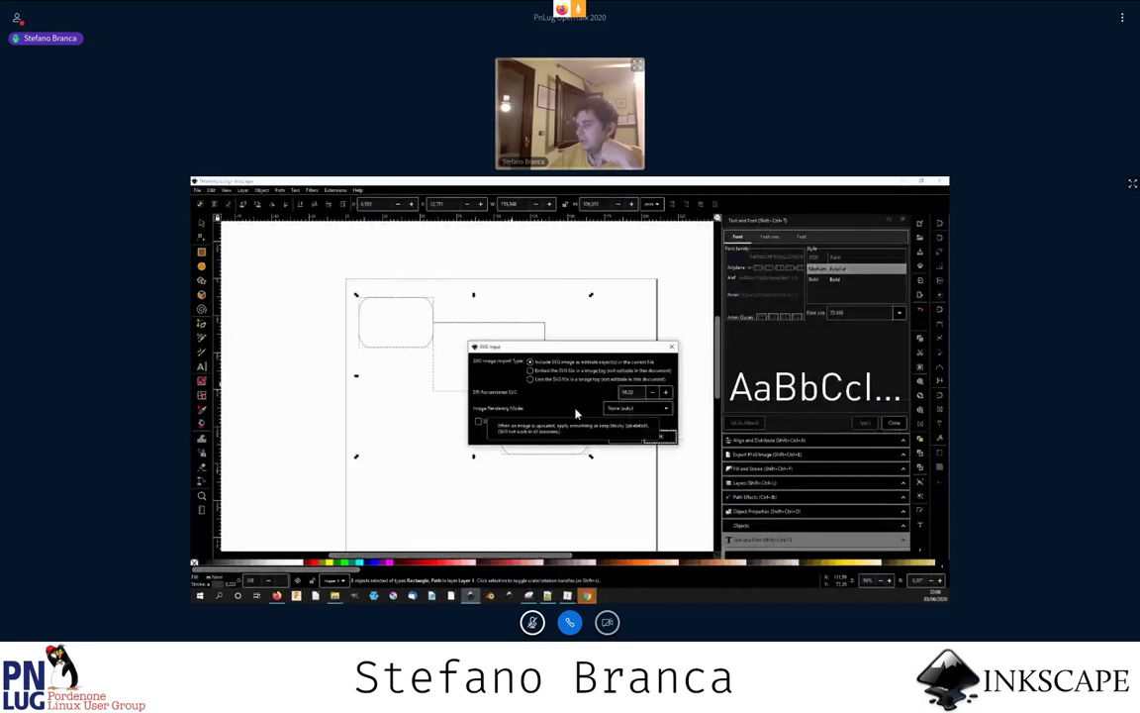
{"action": "left_click", "coordinate": [654, 436]}
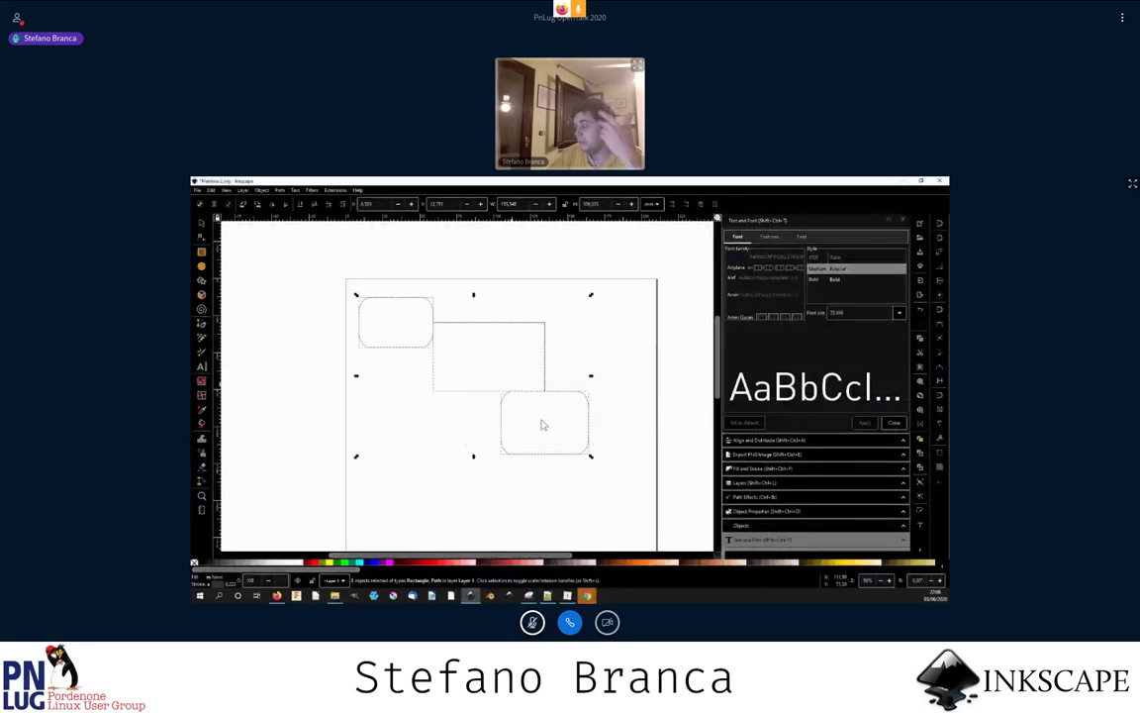
{"action": "key", "text": "ctrl+v"}
{"action": "scroll", "coordinate": [513, 371], "scroll_direction": "down", "scroll_amount": 3}
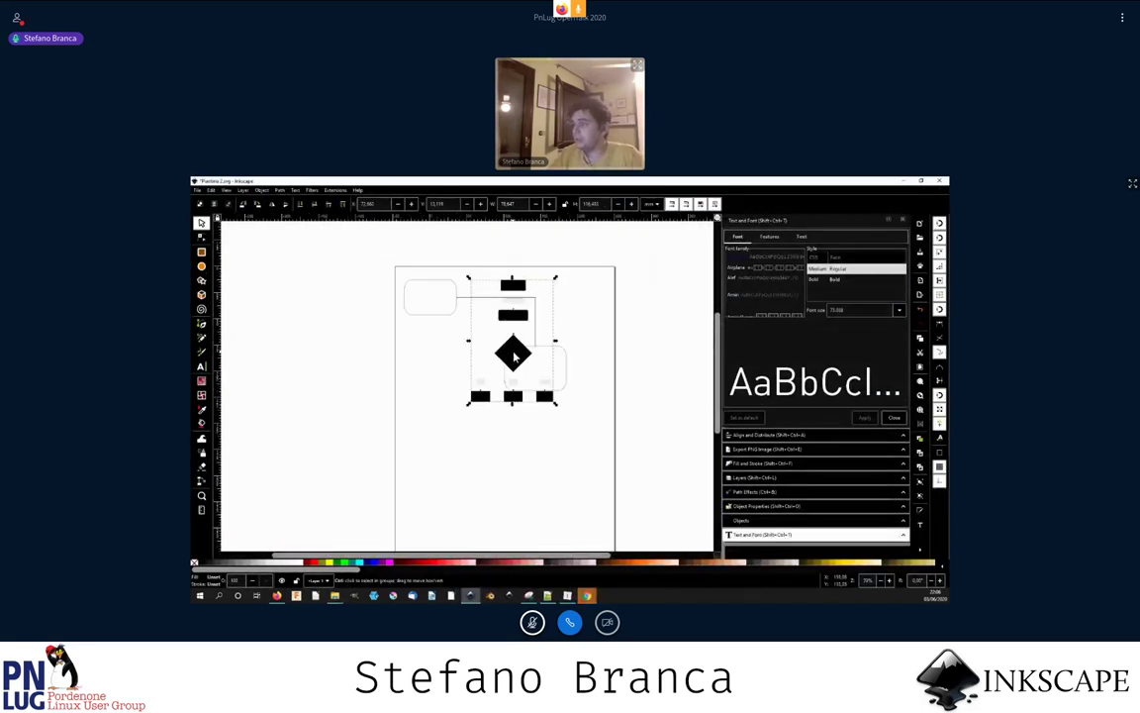
{"action": "left_click_drag", "start_coordinate": [511, 357], "coordinate": [666, 353]}
{"action": "scroll", "coordinate": [692, 365], "scroll_direction": "up", "scroll_amount": 4}
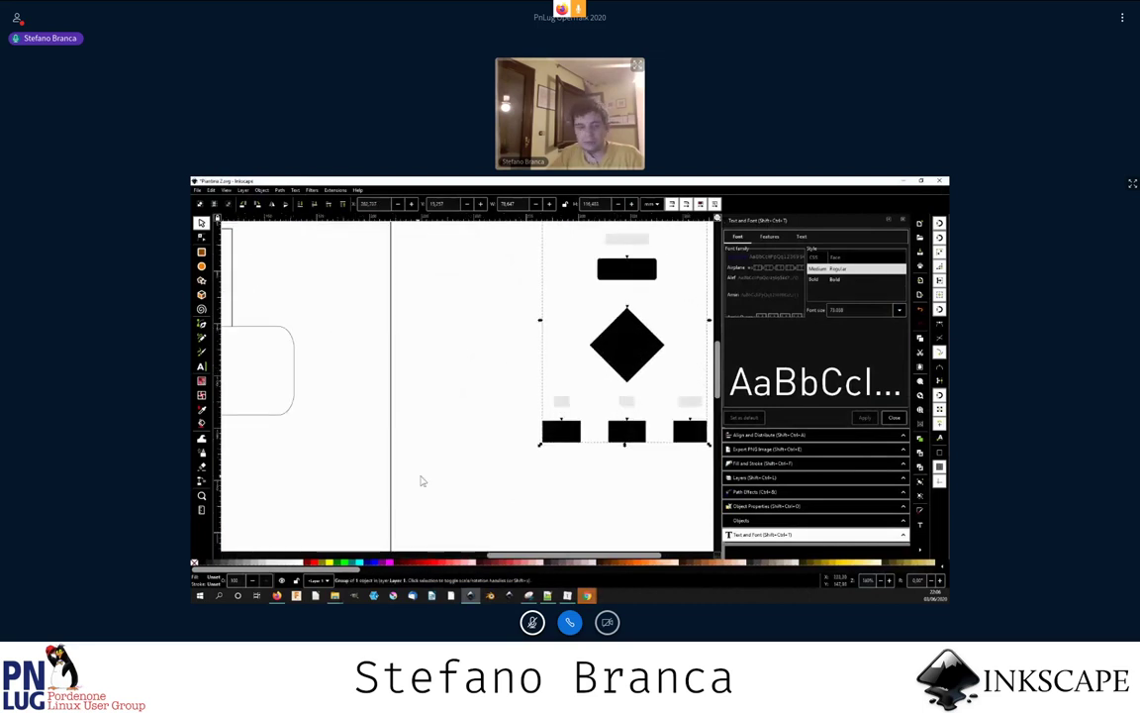
{"action": "key", "text": "alt"}
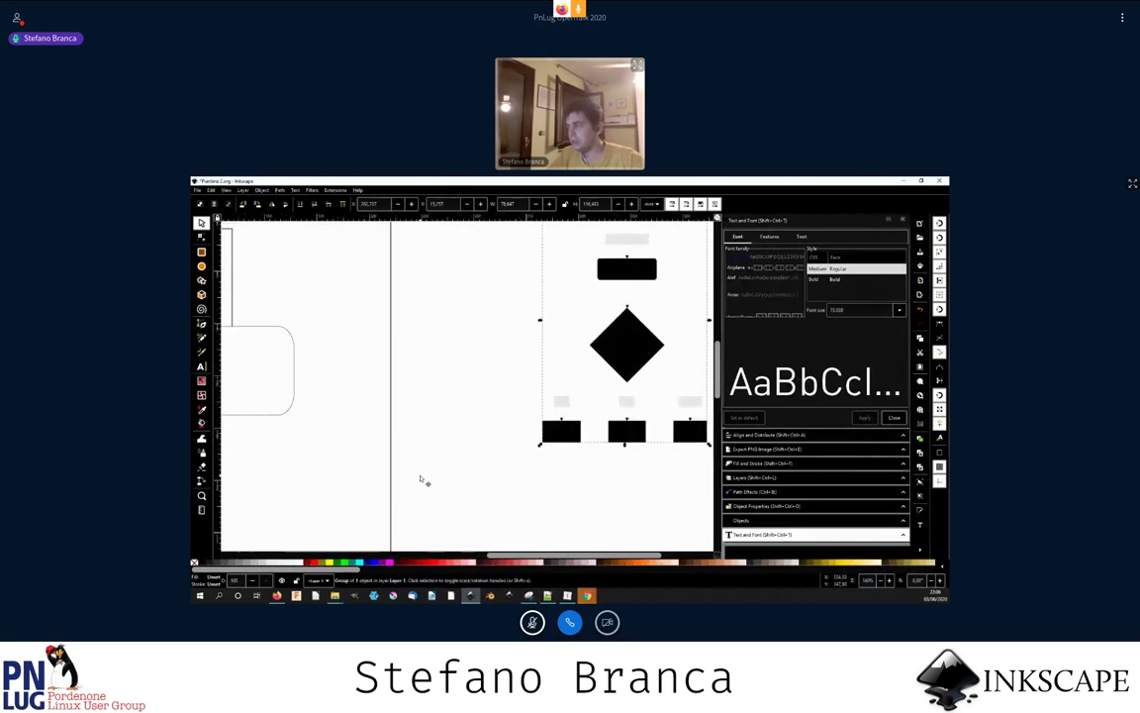
{"action": "left_click_drag", "start_coordinate": [421, 480], "coordinate": [626, 254]}
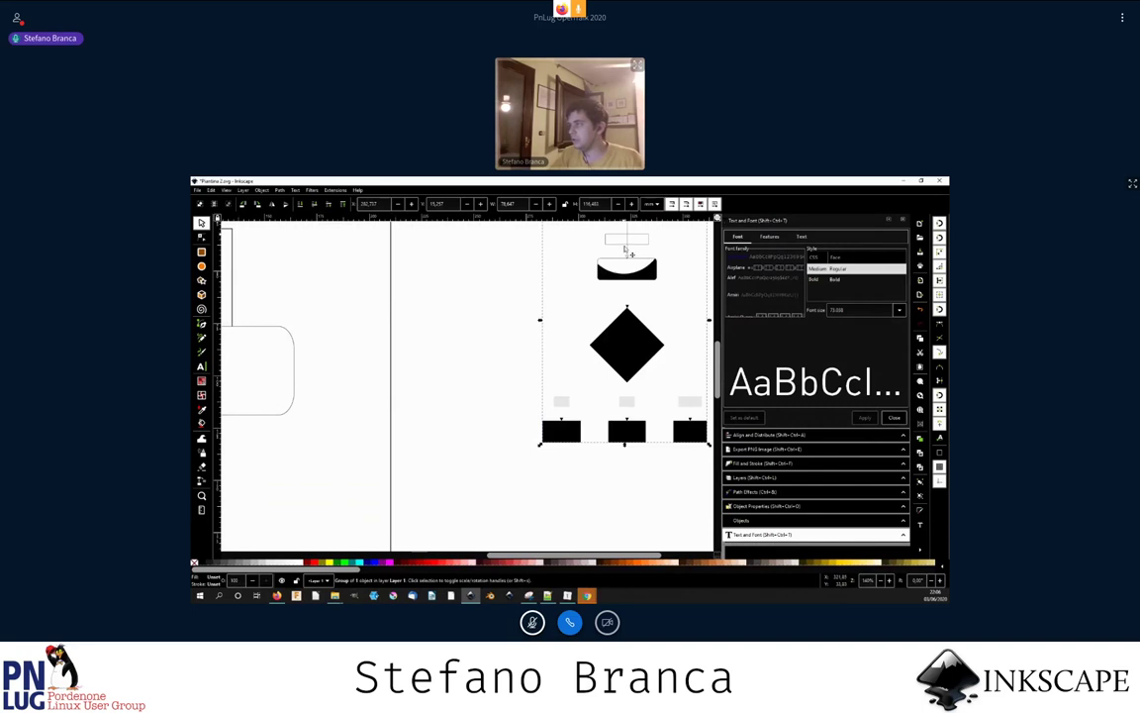
{"action": "scroll", "coordinate": [582, 351], "scroll_direction": "down", "scroll_amount": 2, "text": "ctrl"}
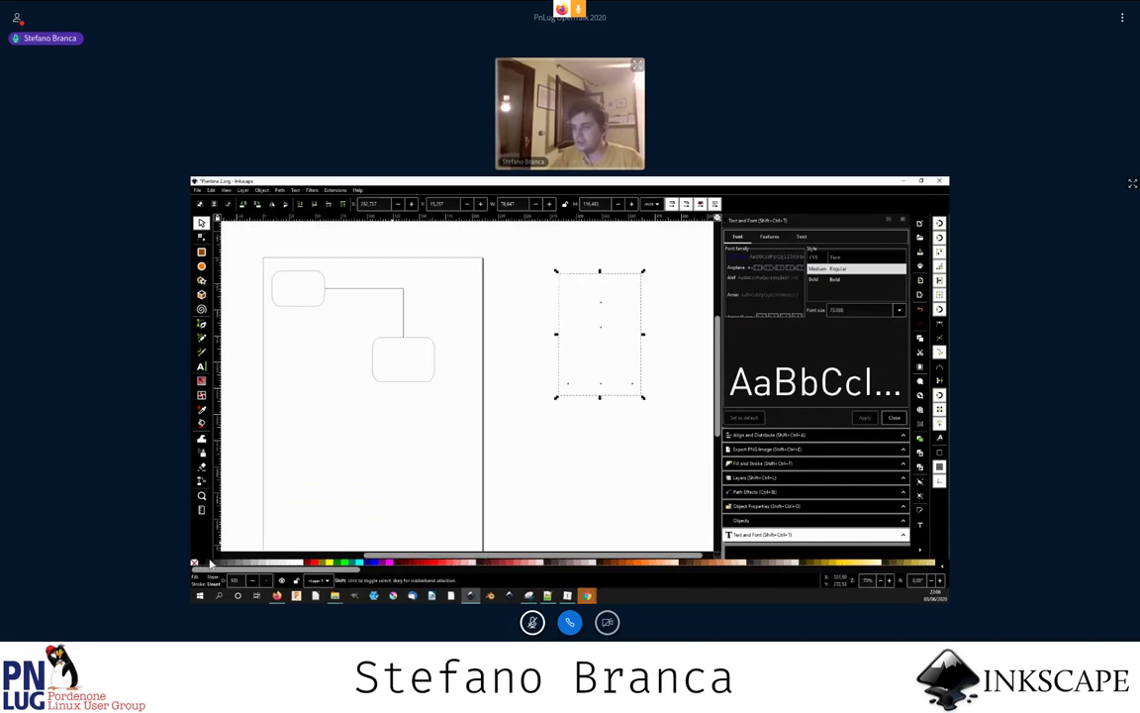
{"action": "scroll", "coordinate": [594, 391], "scroll_direction": "up", "scroll_amount": 2, "text": "ctrl"}
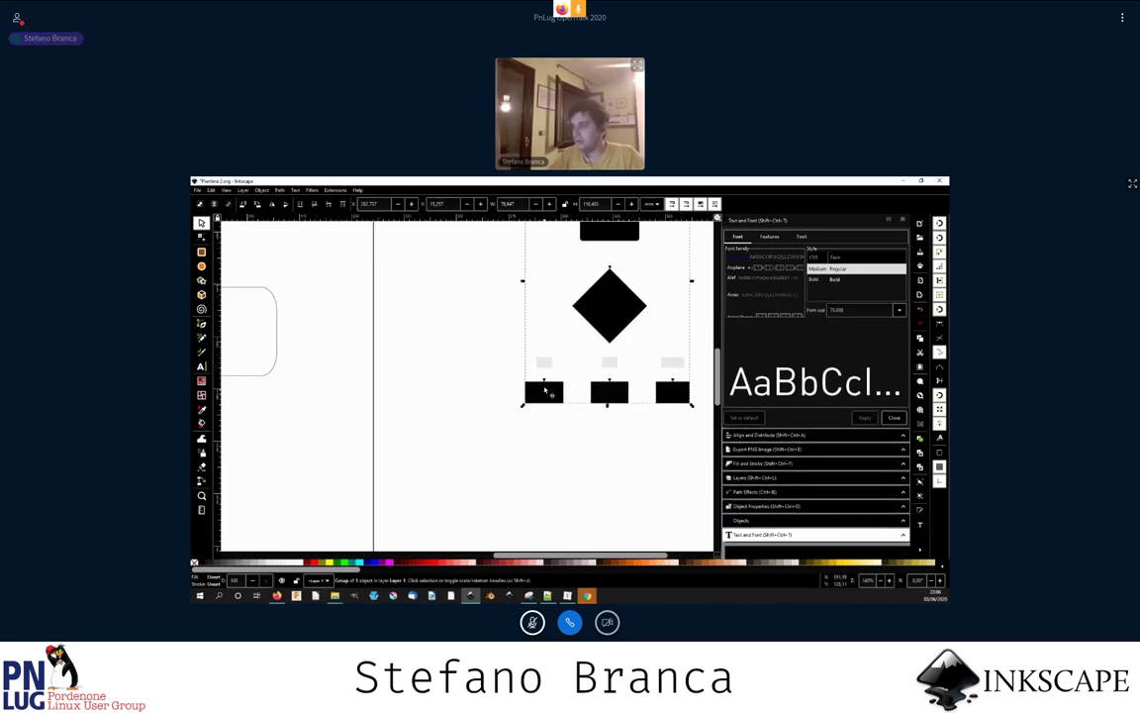
{"action": "scroll", "coordinate": [543, 368], "scroll_direction": "up", "scroll_amount": 2, "text": "ctrl"}
{"action": "scroll", "coordinate": [543, 369], "scroll_direction": "up", "scroll_amount": 2, "text": "ctrl"}
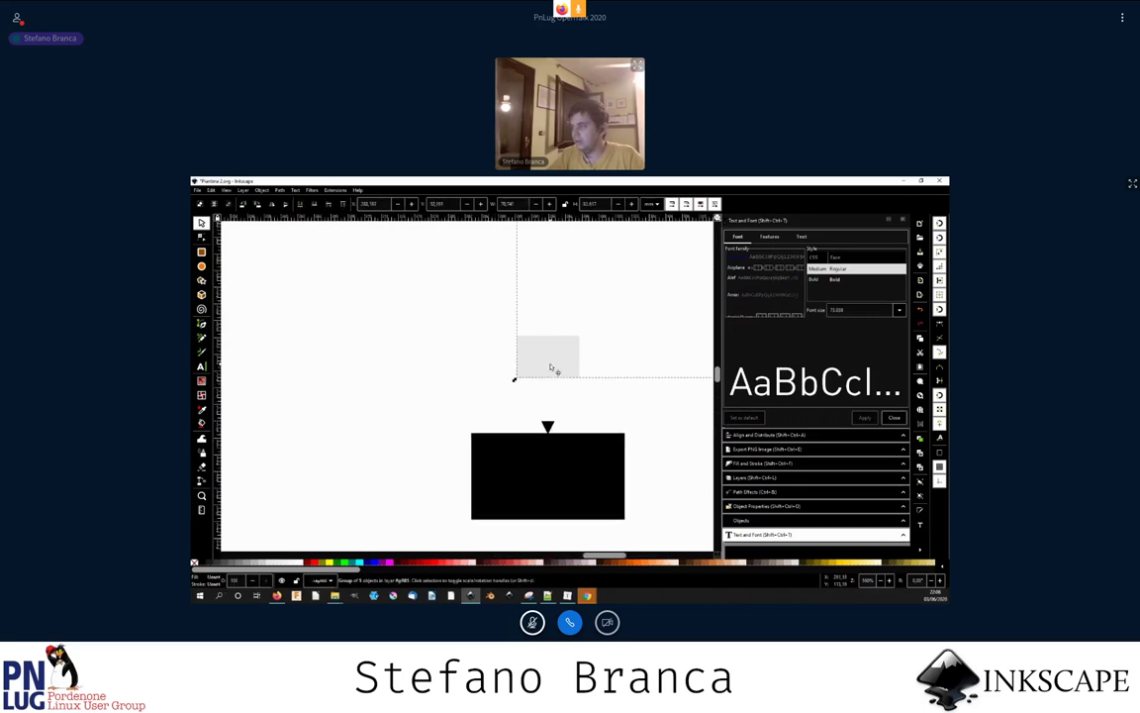
- Undo the added rectangle and text box twice, fit the page, and select the Selector tool
{"action": "key", "text": "t"}
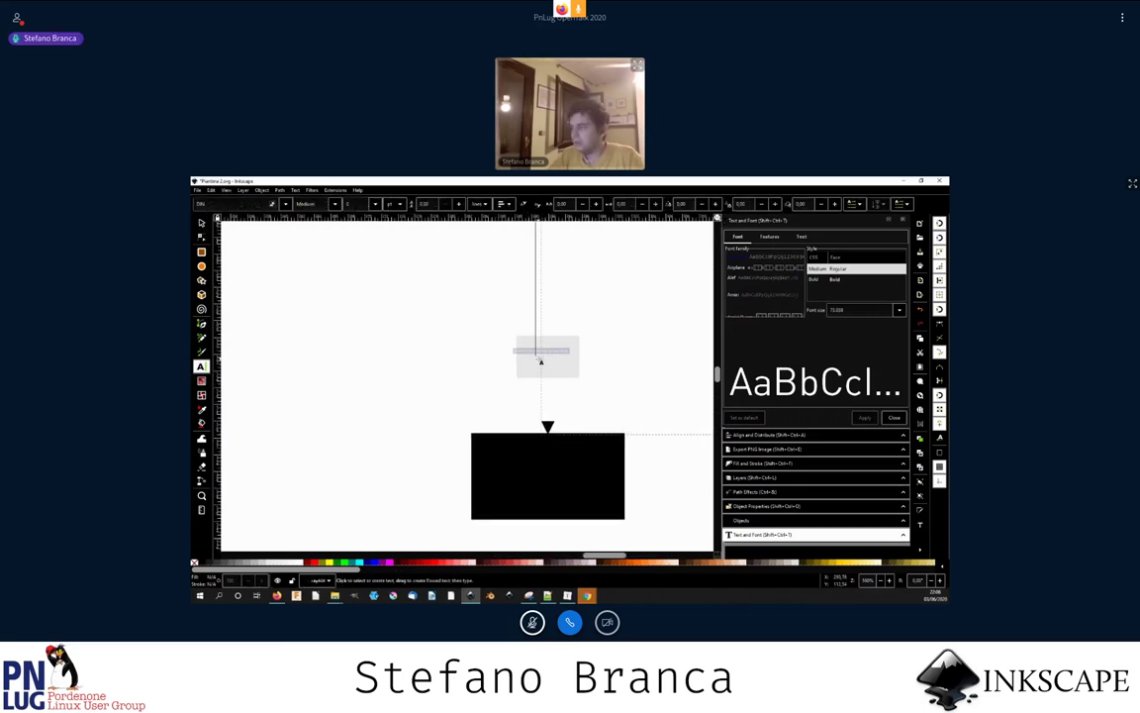
{"action": "key", "text": "ctrl+z"}
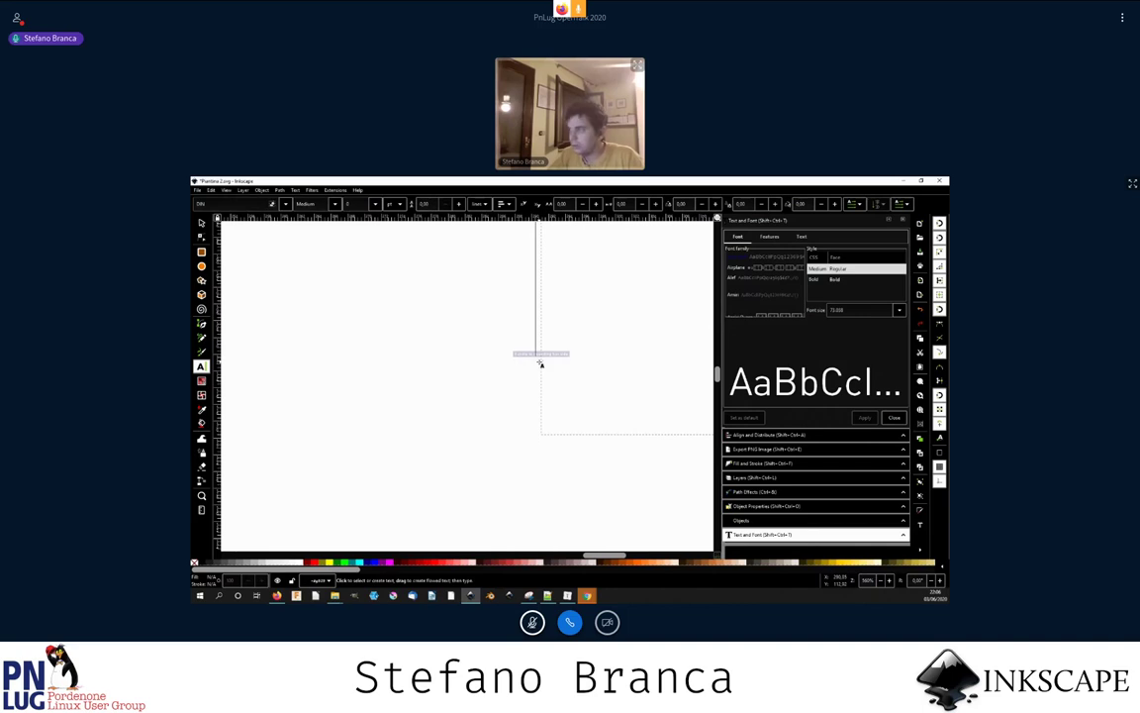
{"action": "key", "text": "ctrl+z"}
{"action": "key", "text": "ctrl+z"}
{"action": "key", "text": "5"}
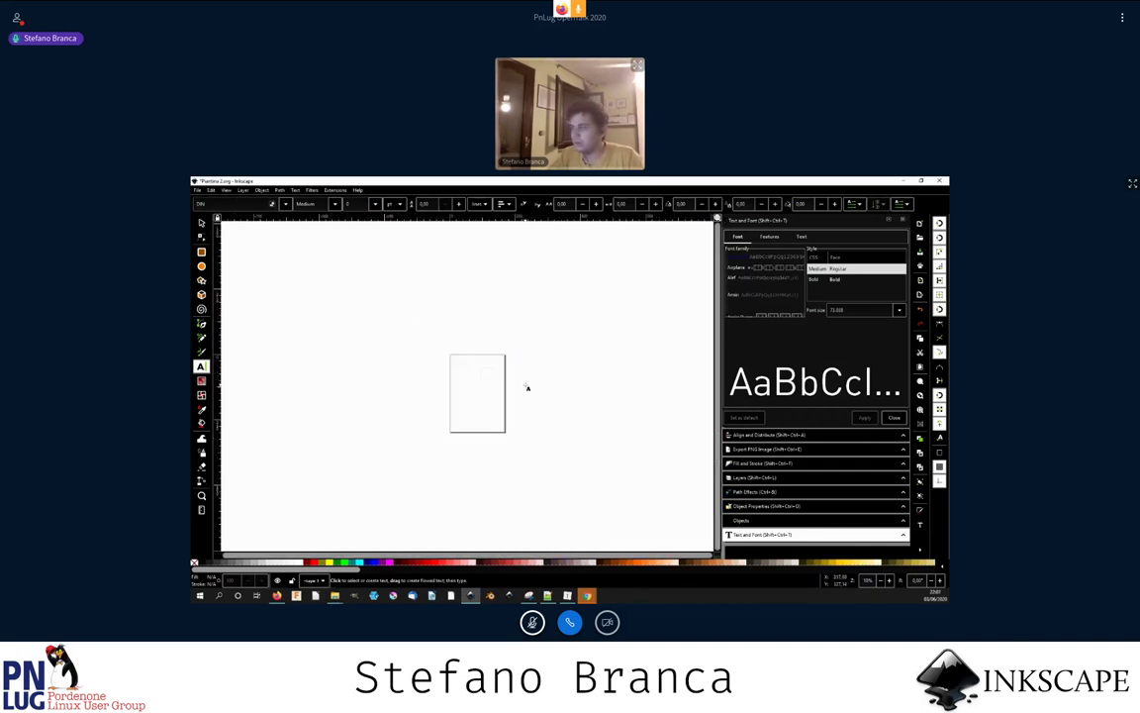
{"action": "scroll", "coordinate": [528, 387], "scroll_direction": "up", "scroll_amount": 2}
{"action": "key", "text": "s"}
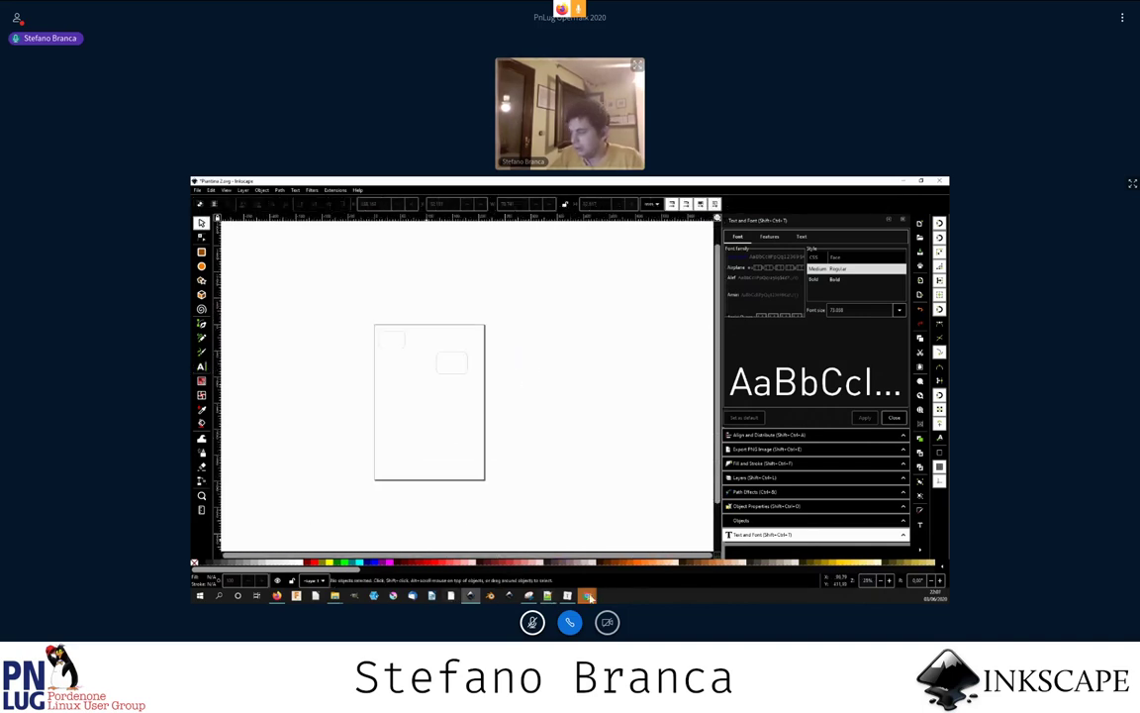
- Save the flowchart SVG page from Chrome to the Desktop via Salva con nome
{"action": "mouse_move", "coordinate": [587, 595]}
{"action": "left_click", "coordinate": [588, 560]}
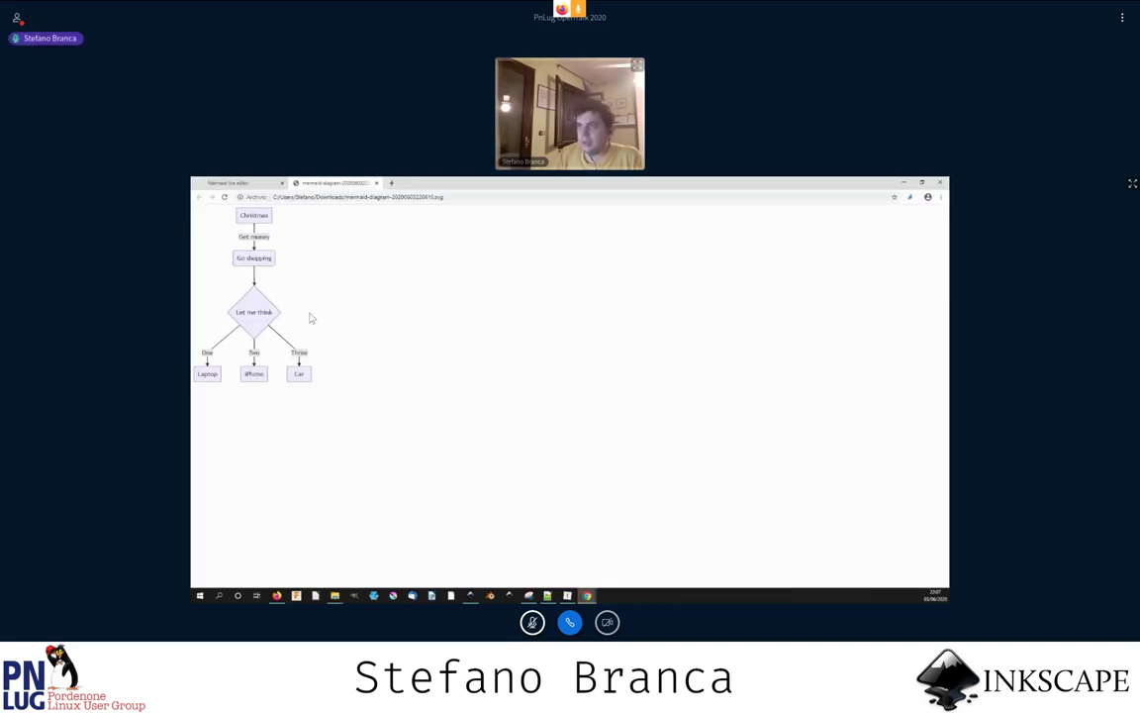
{"action": "right_click", "coordinate": [312, 269]}
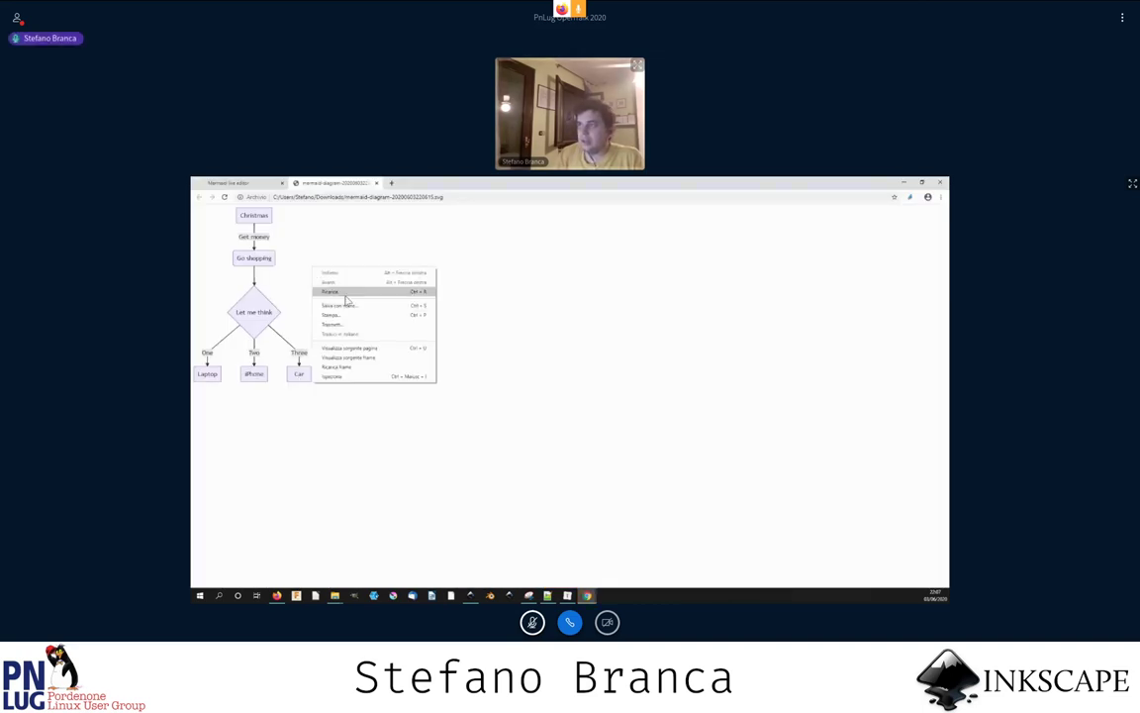
{"action": "left_click", "coordinate": [351, 306]}
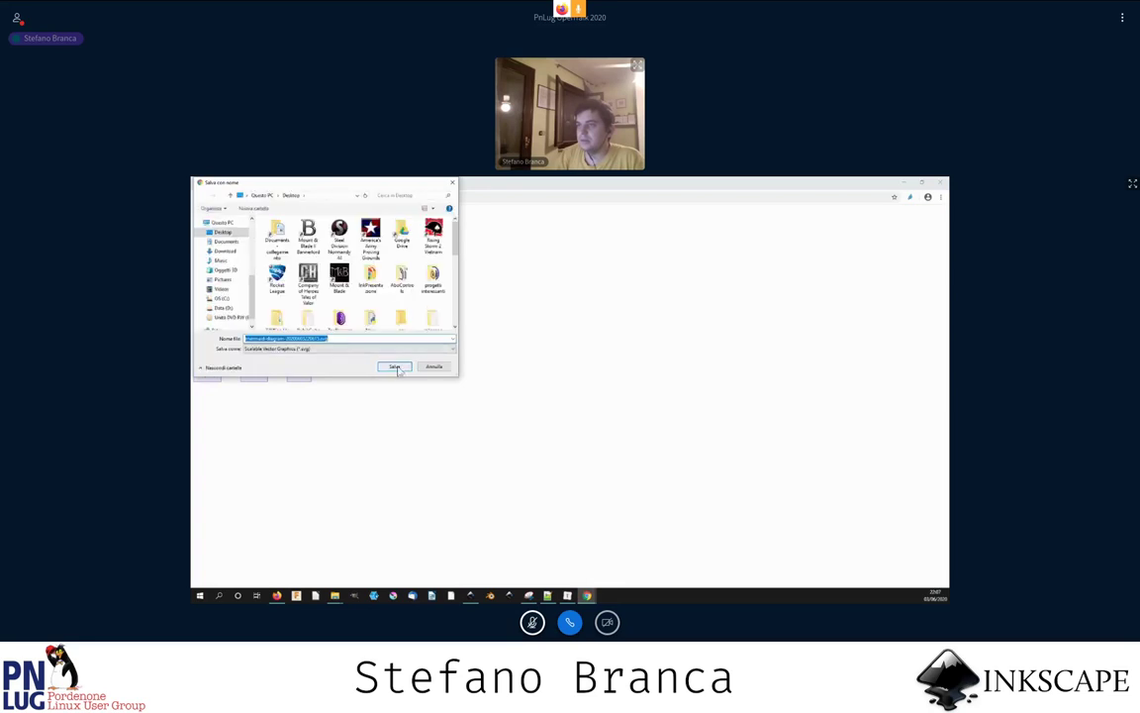
{"action": "left_click", "coordinate": [395, 367]}
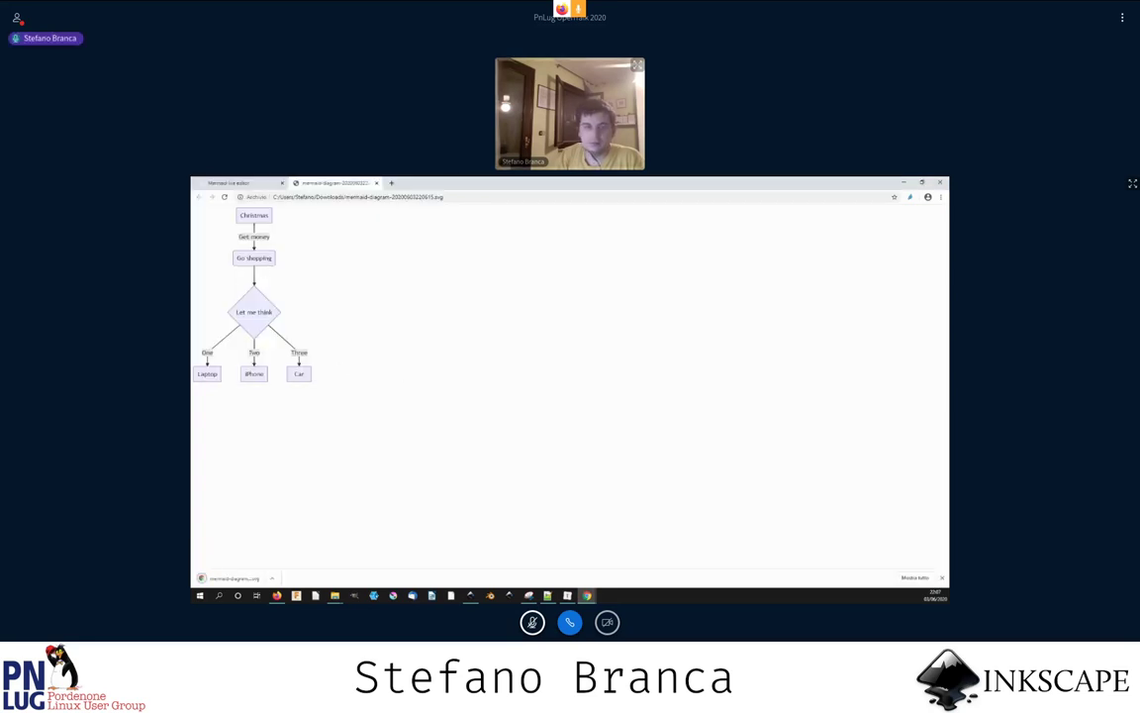
- Switch between windows to the Mermaid live editor tab and restore the shared screen to full view
{"action": "left_click", "coordinate": [334, 595]}
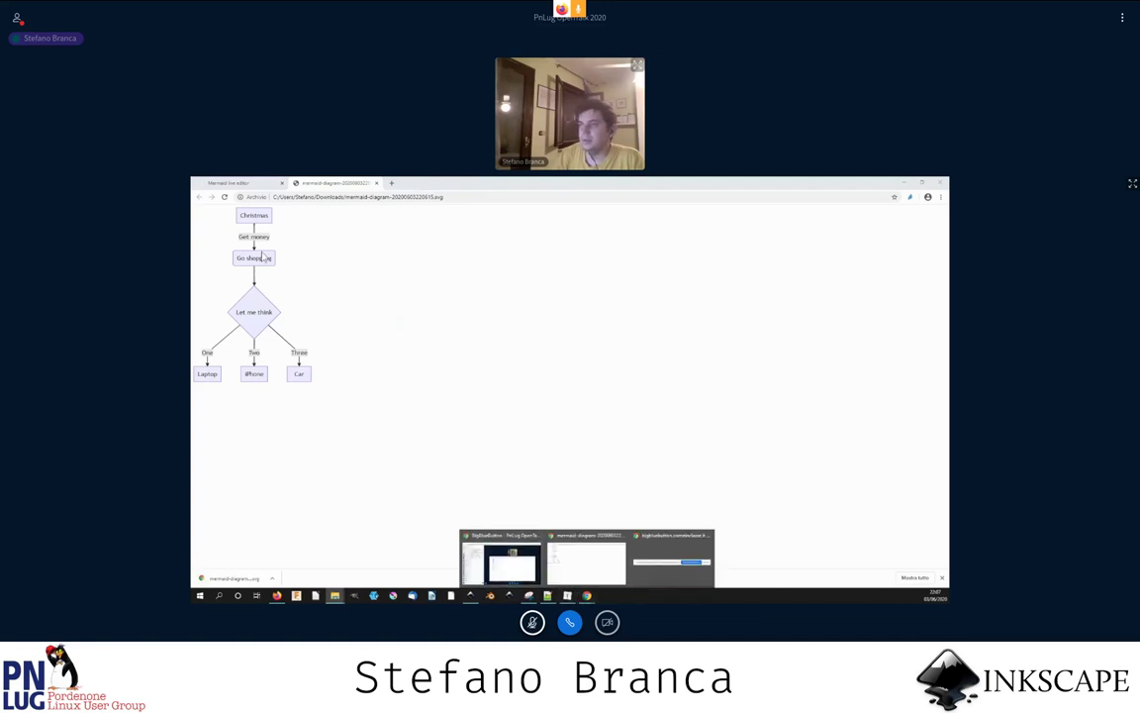
{"action": "left_click", "coordinate": [586, 595]}
{"action": "left_click", "coordinate": [265, 184]}
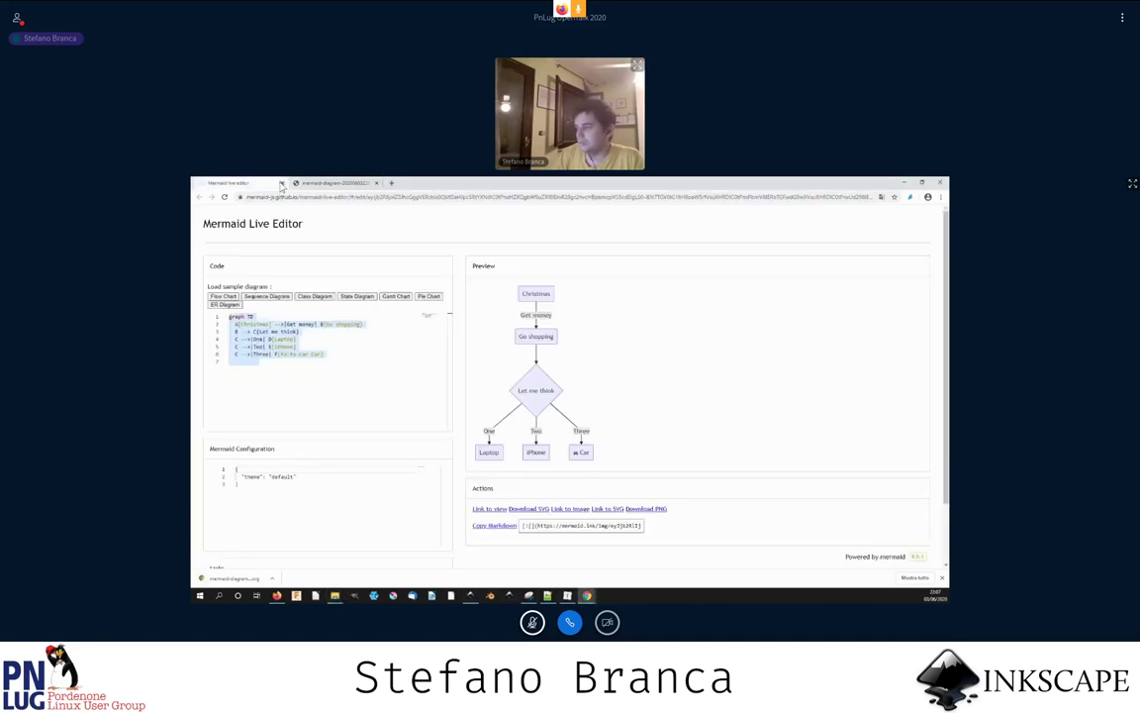
{"action": "left_click", "coordinate": [1133, 189]}
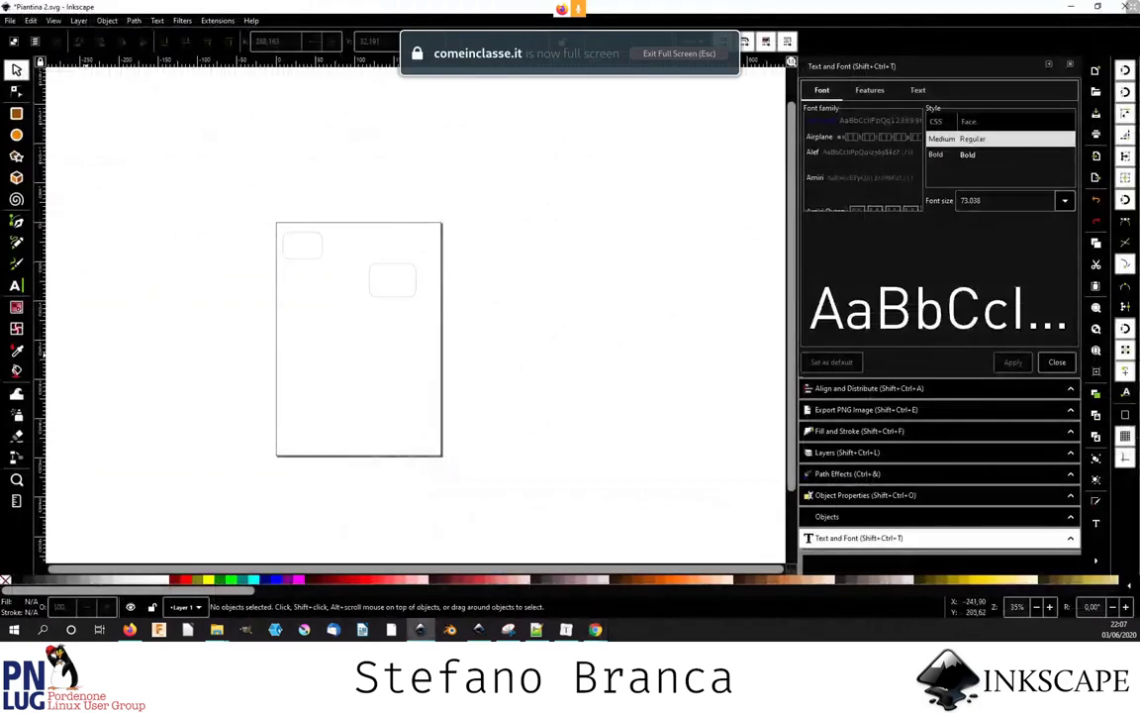
- Open the saved mermaid-diagram SVG in a maximised Inkscape window and select the flowchart box group
{"action": "left_click", "coordinate": [442, 627]}
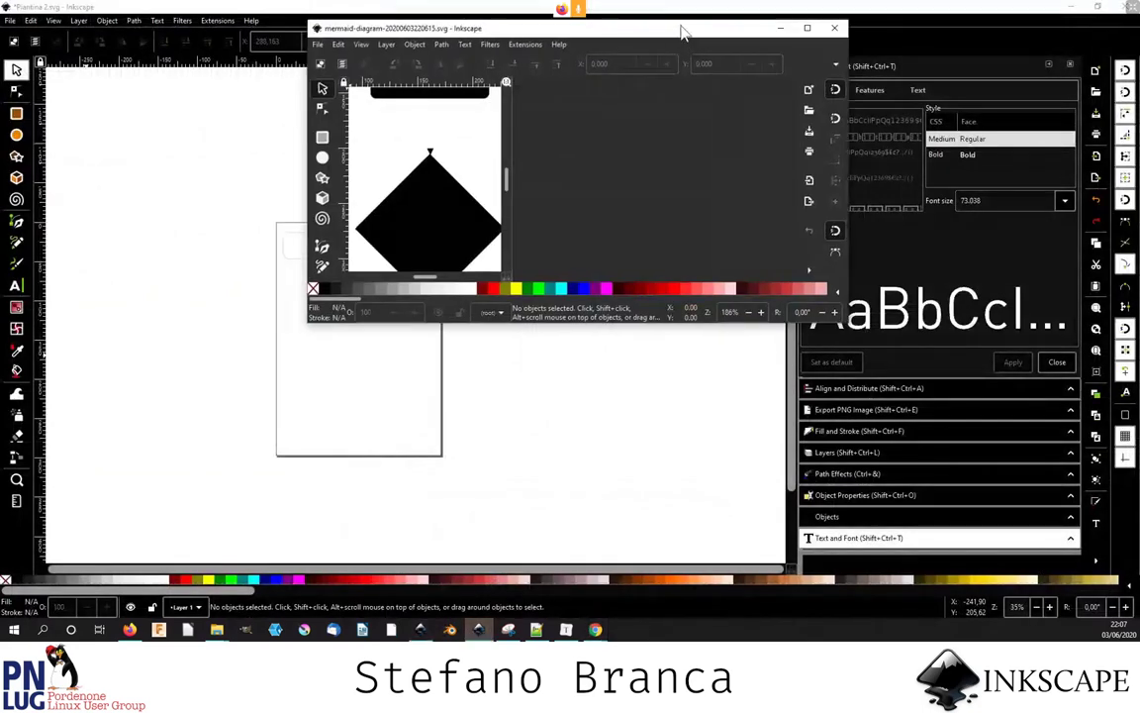
{"action": "left_click_drag", "start_coordinate": [681, 33], "coordinate": [396, 3]}
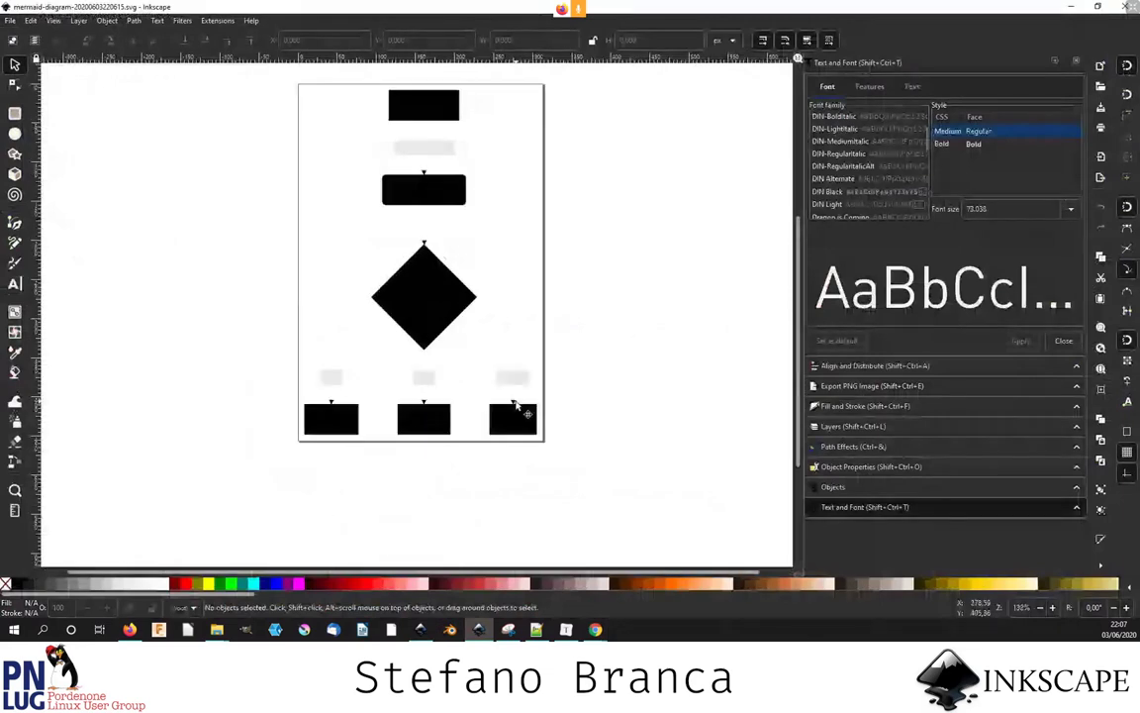
{"action": "scroll", "coordinate": [514, 406], "scroll_direction": "up", "scroll_amount": 3}
{"action": "left_click", "coordinate": [514, 408]}
{"action": "scroll", "coordinate": [513, 409], "scroll_direction": "up", "scroll_amount": 3}
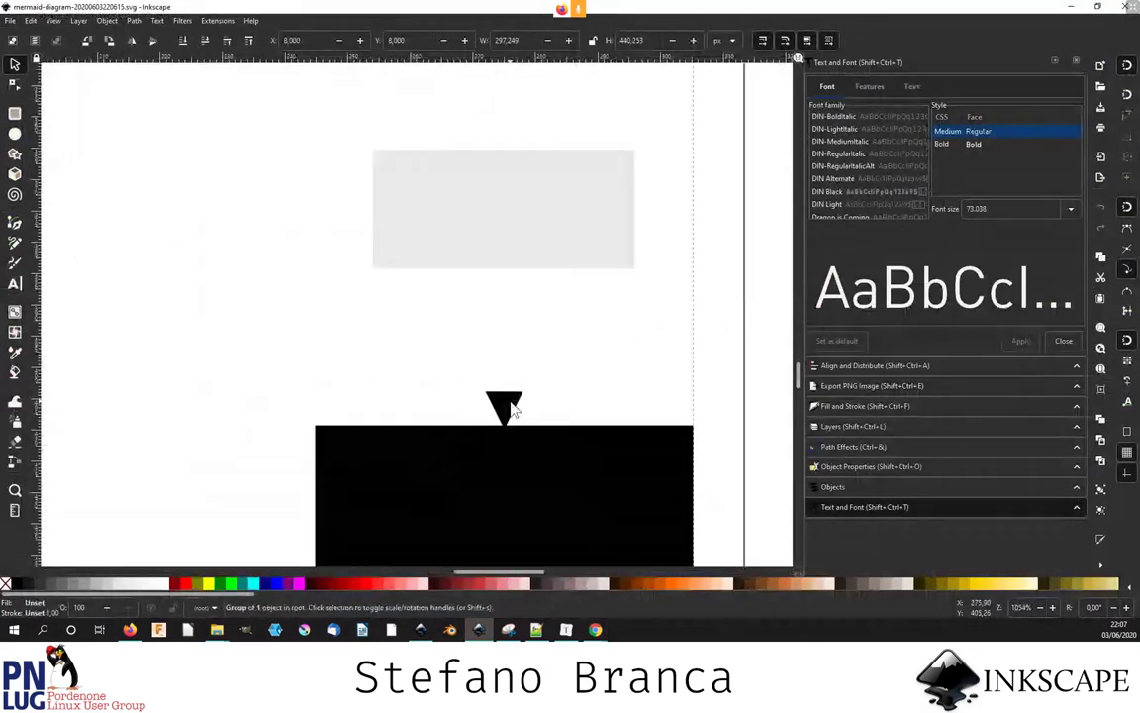
- Inspect the arrow and grey label rectangle with the Node tool, then reload Piantina 2 in Notepad++
{"action": "key", "text": "n"}
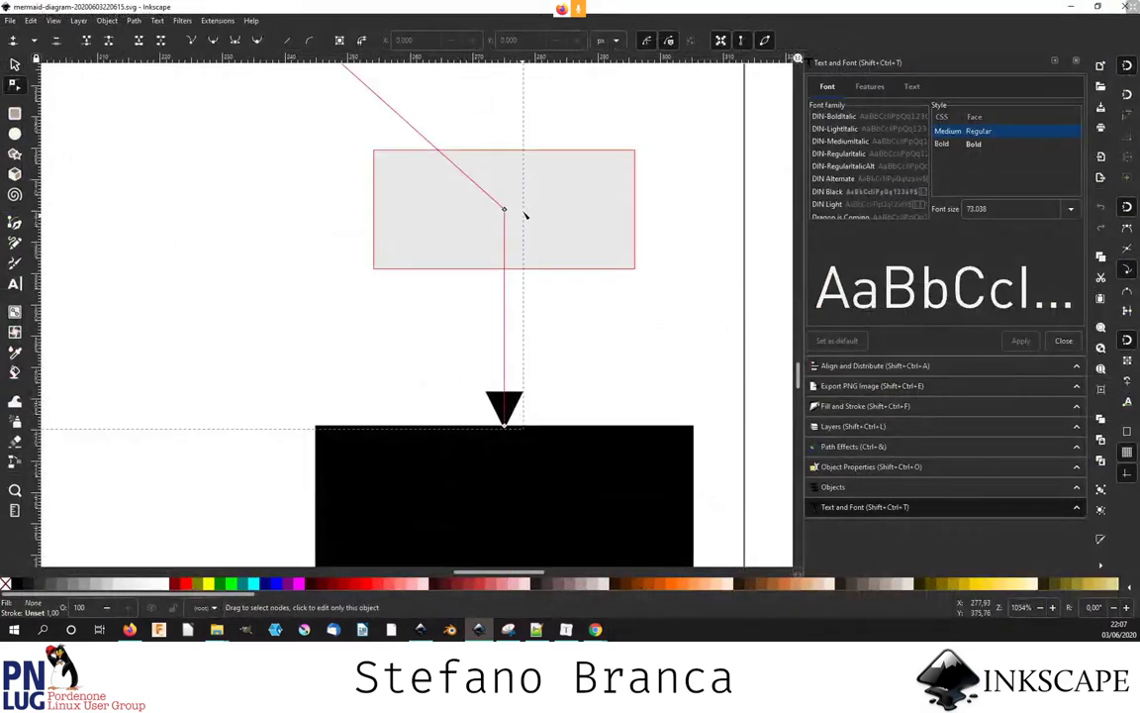
{"action": "left_click", "coordinate": [489, 197]}
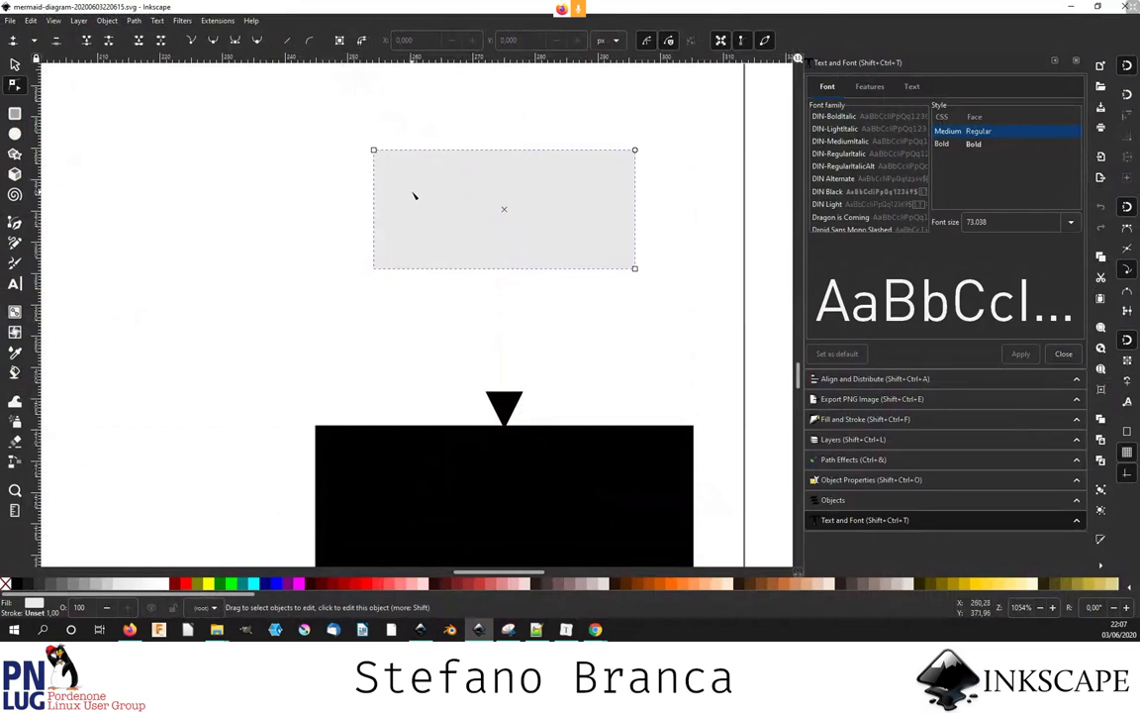
{"action": "left_click", "coordinate": [528, 632]}
{"action": "left_click", "coordinate": [608, 360]}
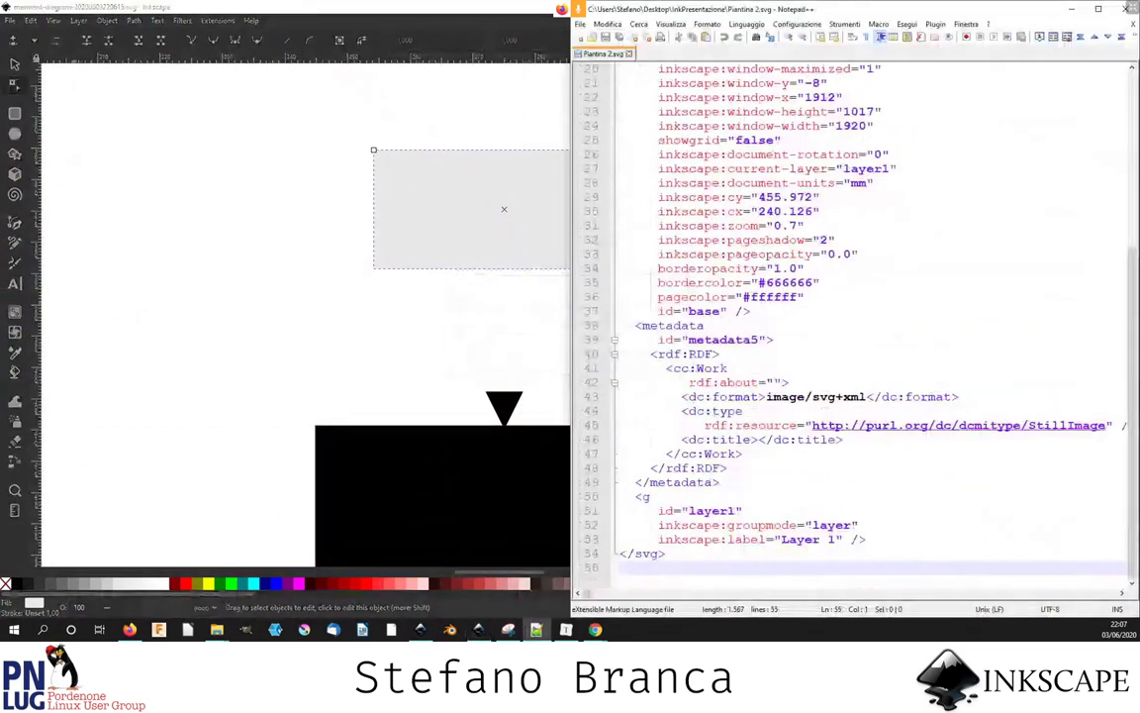
- Open the mermaid-diagram SVG source in Notepad++ and inspect its line-1 header attributes
{"action": "left_click", "coordinate": [216, 629]}
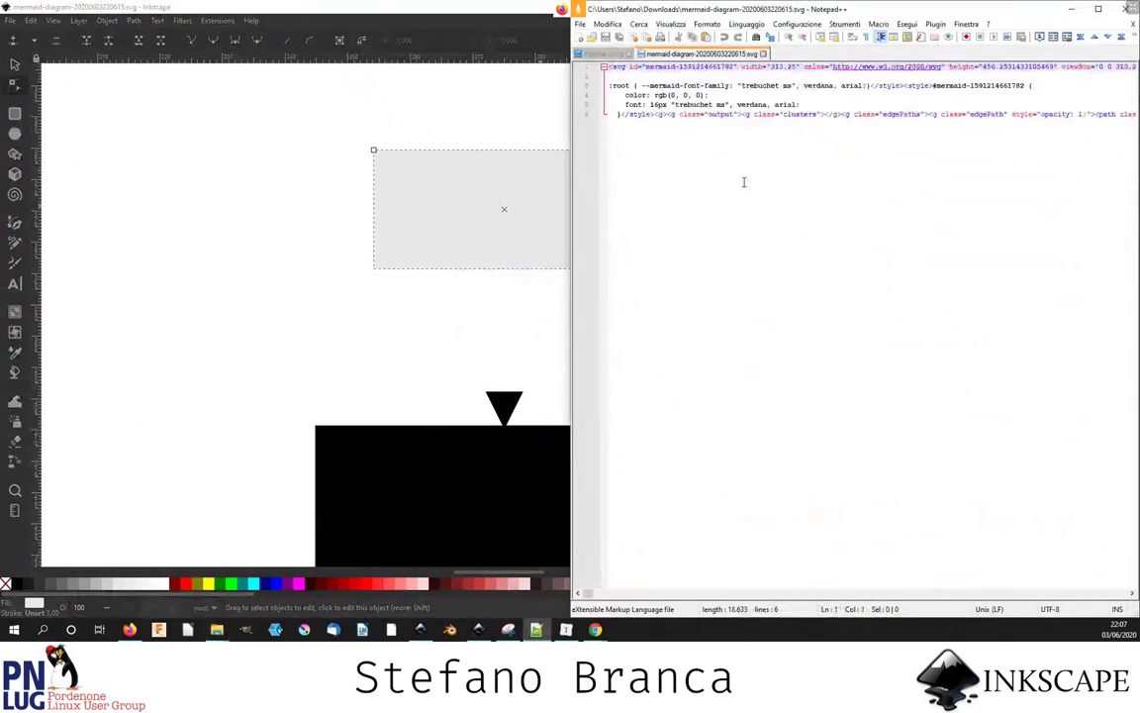
{"action": "scroll", "coordinate": [743, 182], "scroll_direction": "down", "scroll_amount": 5}
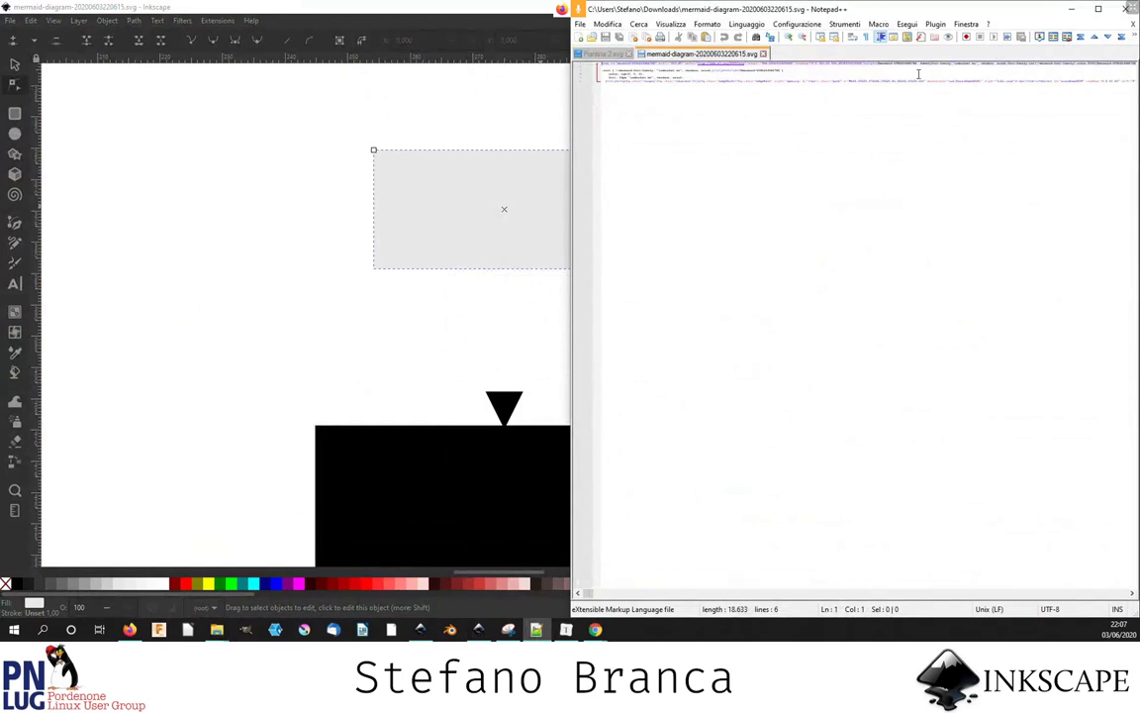
{"action": "scroll", "coordinate": [919, 73], "scroll_direction": "up", "scroll_amount": 4}
{"action": "left_click_drag", "start_coordinate": [975, 67], "coordinate": [1019, 66]}
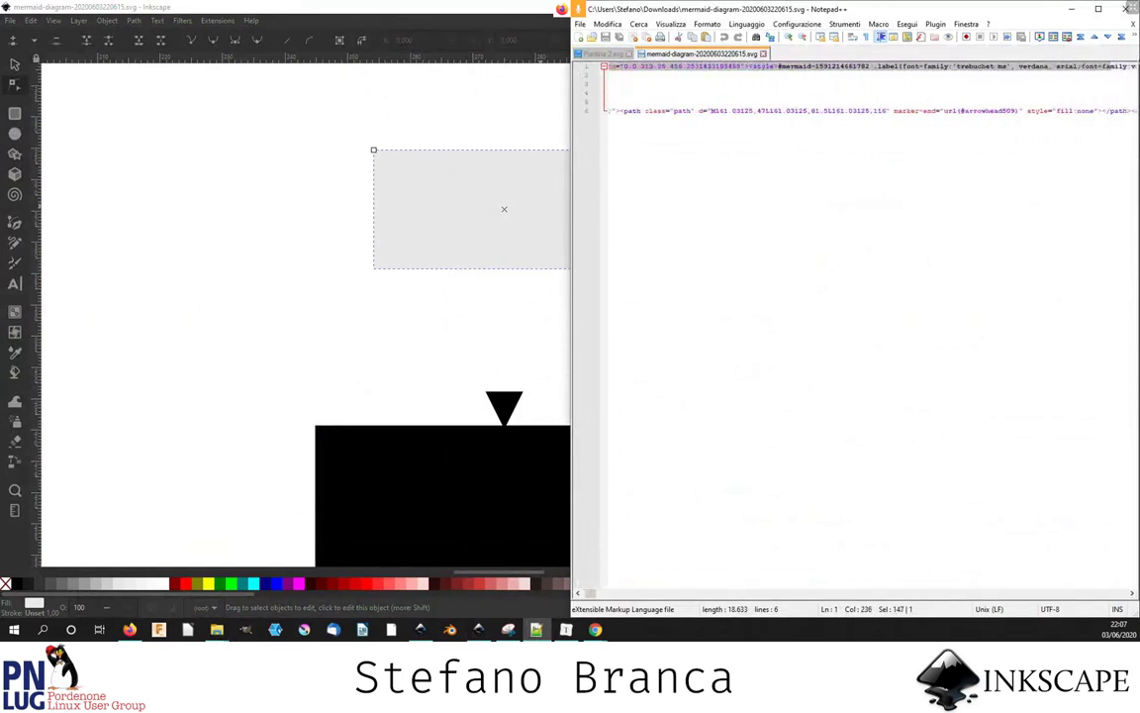
{"action": "left_click", "coordinate": [1083, 75]}
- Search the source for 'car' to find the Car label on line 6, then return to Inkscape
{"action": "key", "text": "ctrl+f"}
{"action": "type", "text": "car"}
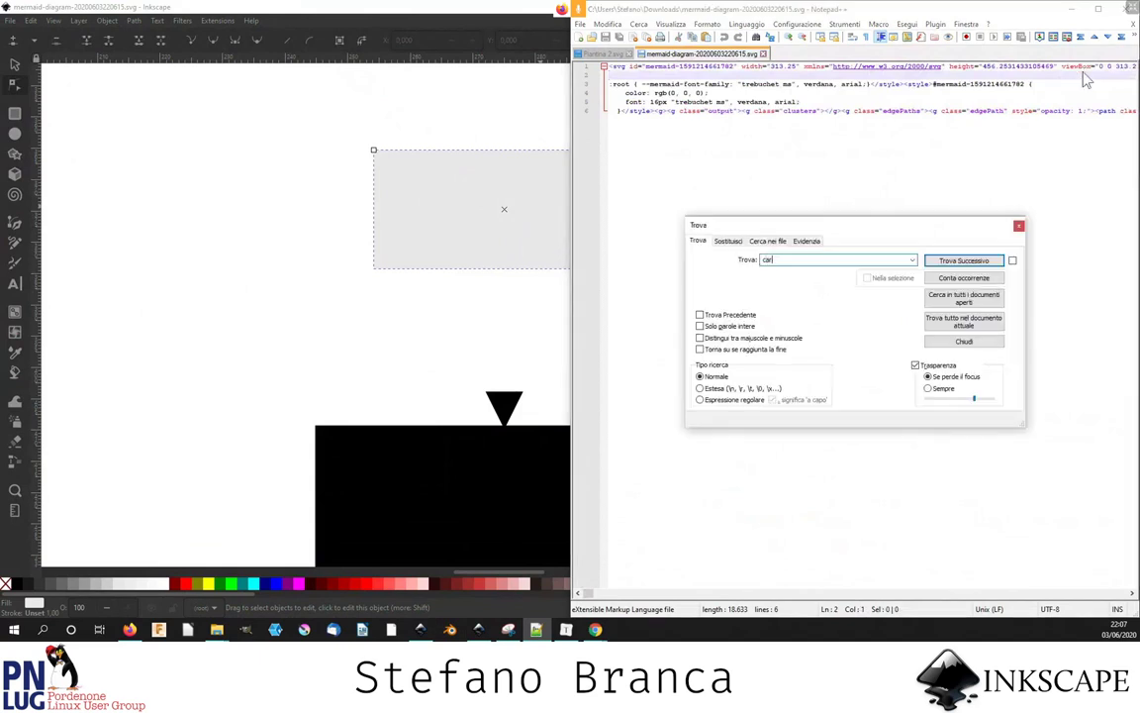
{"action": "left_click", "coordinate": [990, 264]}
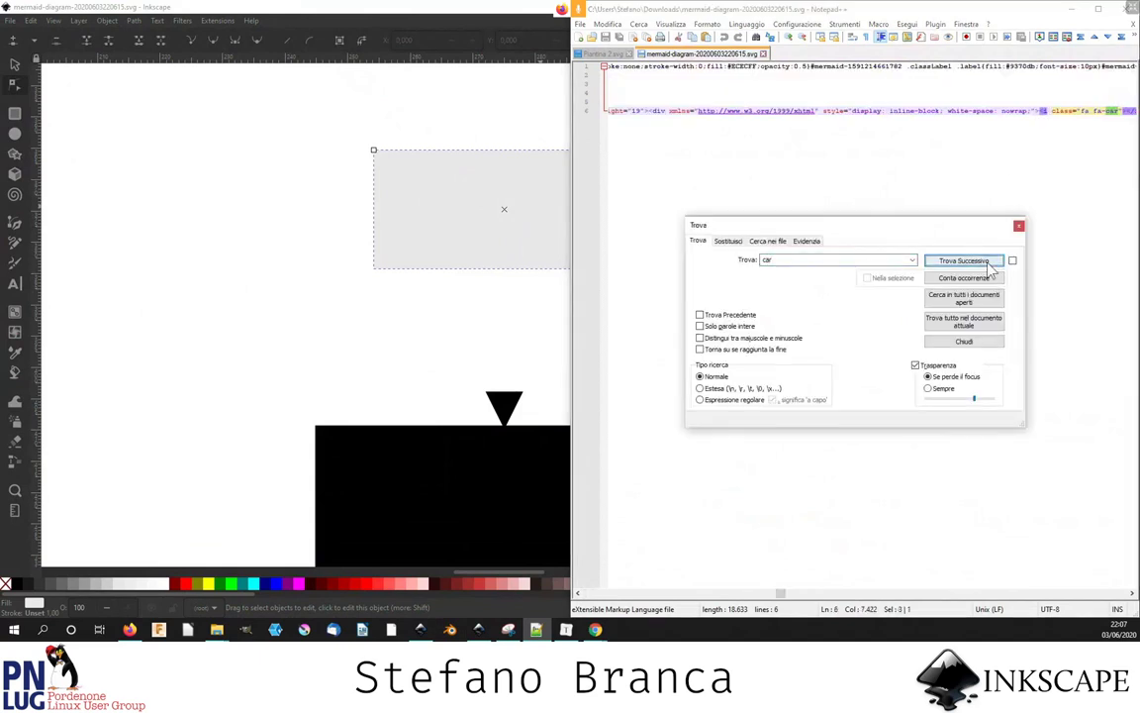
{"action": "left_click", "coordinate": [986, 263]}
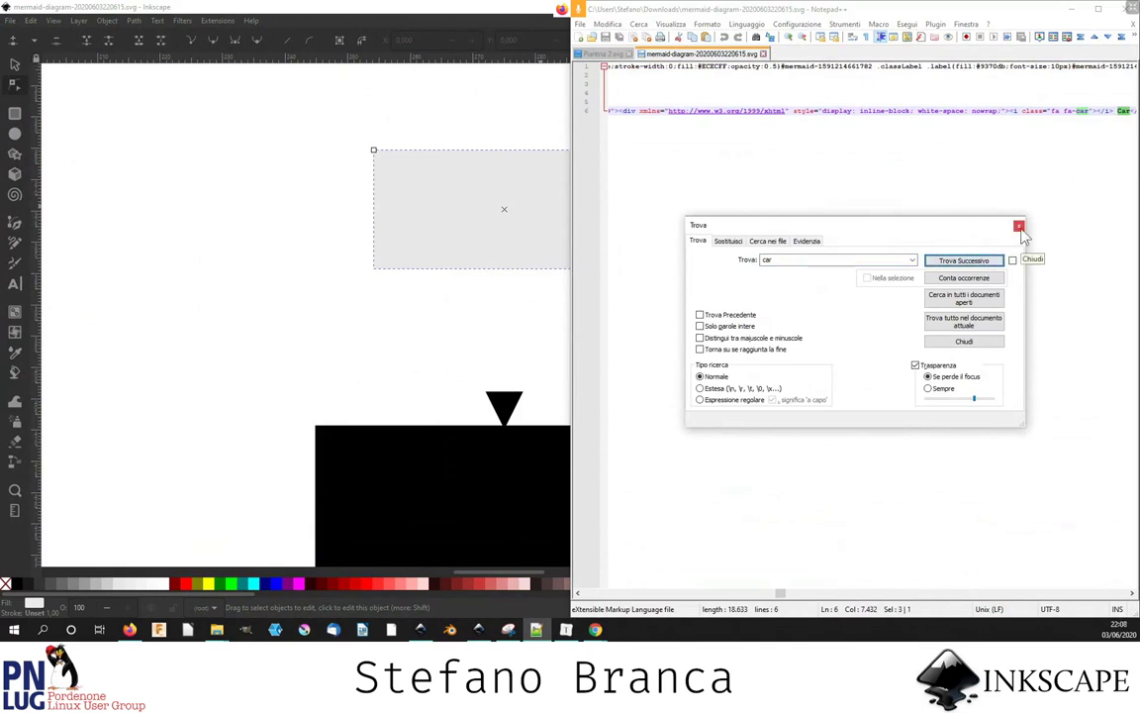
{"action": "left_click", "coordinate": [1020, 228]}
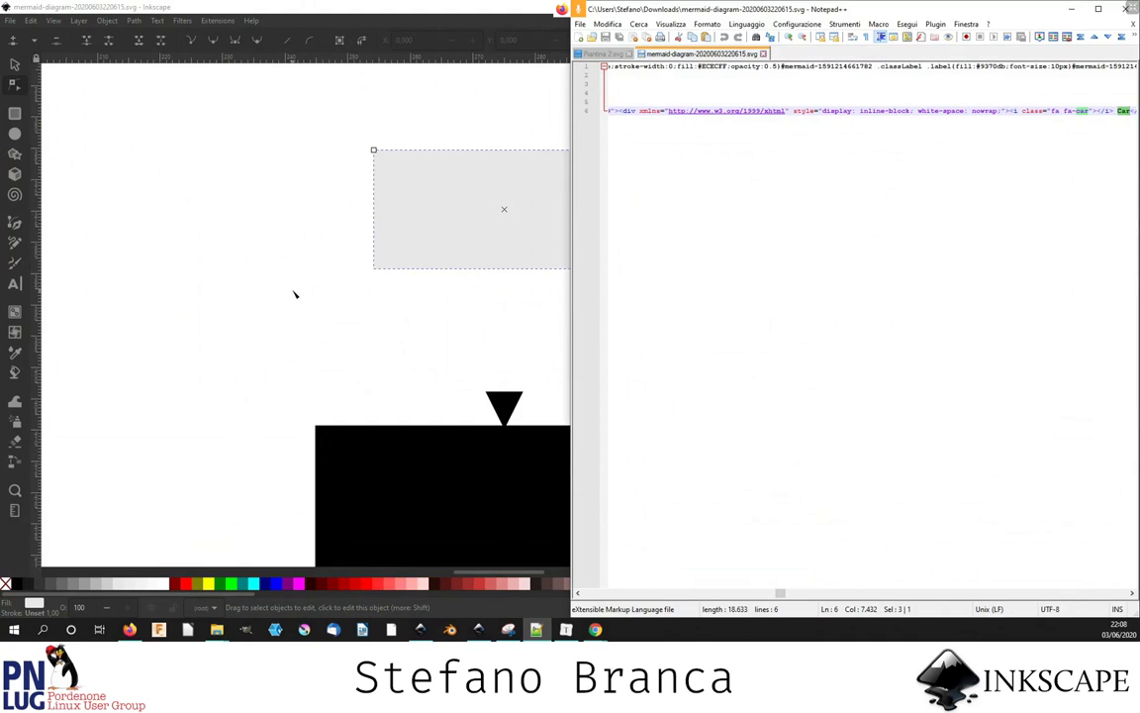
{"action": "scroll", "coordinate": [294, 294], "scroll_direction": "down", "scroll_amount": 3, "text": "ctrl"}
{"action": "key", "text": "super+Up"}
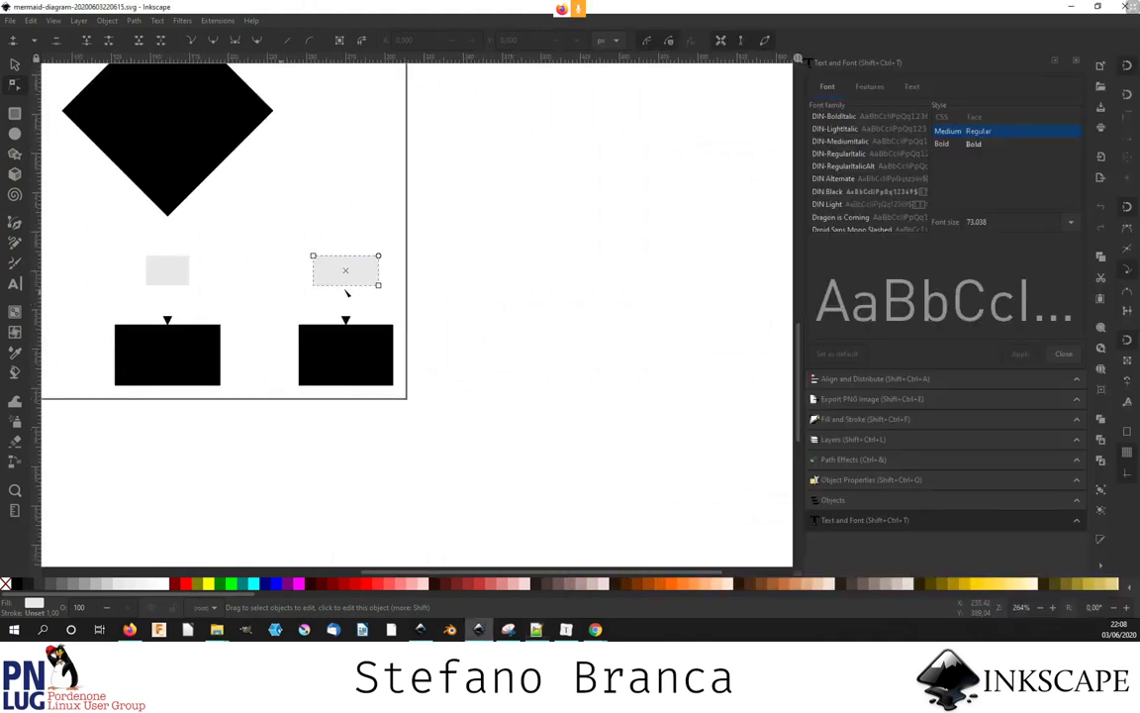
- Rubber-band select and delete the two rounded rectangles on Piantina 2.svg, then bring Firefox forward
{"action": "scroll", "coordinate": [396, 280], "scroll_direction": "down", "scroll_amount": 1, "text": "ctrl"}
{"action": "scroll", "coordinate": [345, 279], "scroll_direction": "up", "scroll_amount": 3}
{"action": "scroll", "coordinate": [345, 280], "scroll_direction": "down", "scroll_amount": 2}
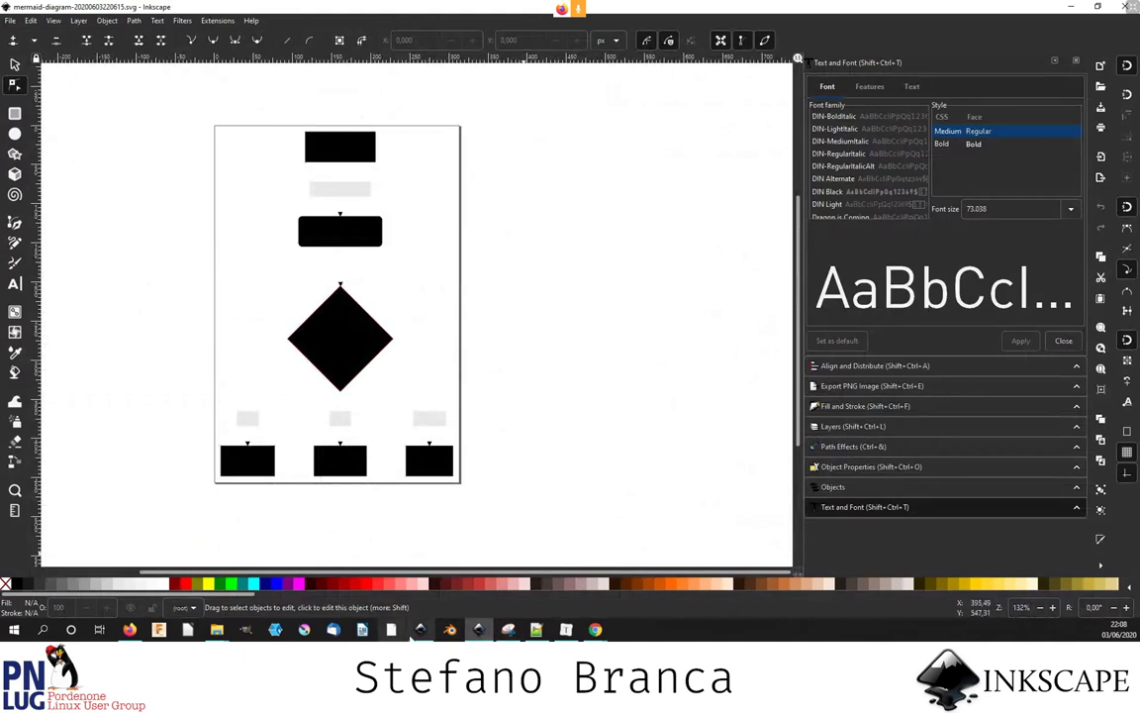
{"action": "left_click", "coordinate": [421, 631]}
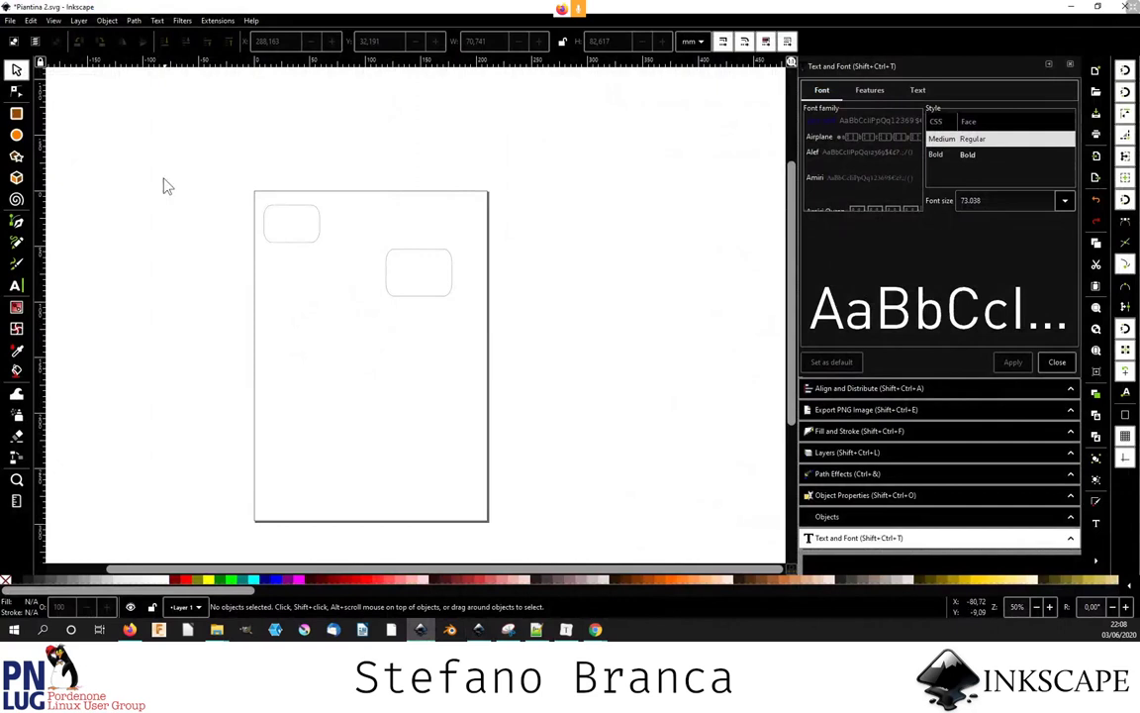
{"action": "mouse_move", "coordinate": [165, 165]}
{"action": "left_mouse_down"}
{"action": "mouse_move", "coordinate": [621, 532]}
{"action": "mouse_move", "coordinate": [513, 479]}
{"action": "left_mouse_up"}
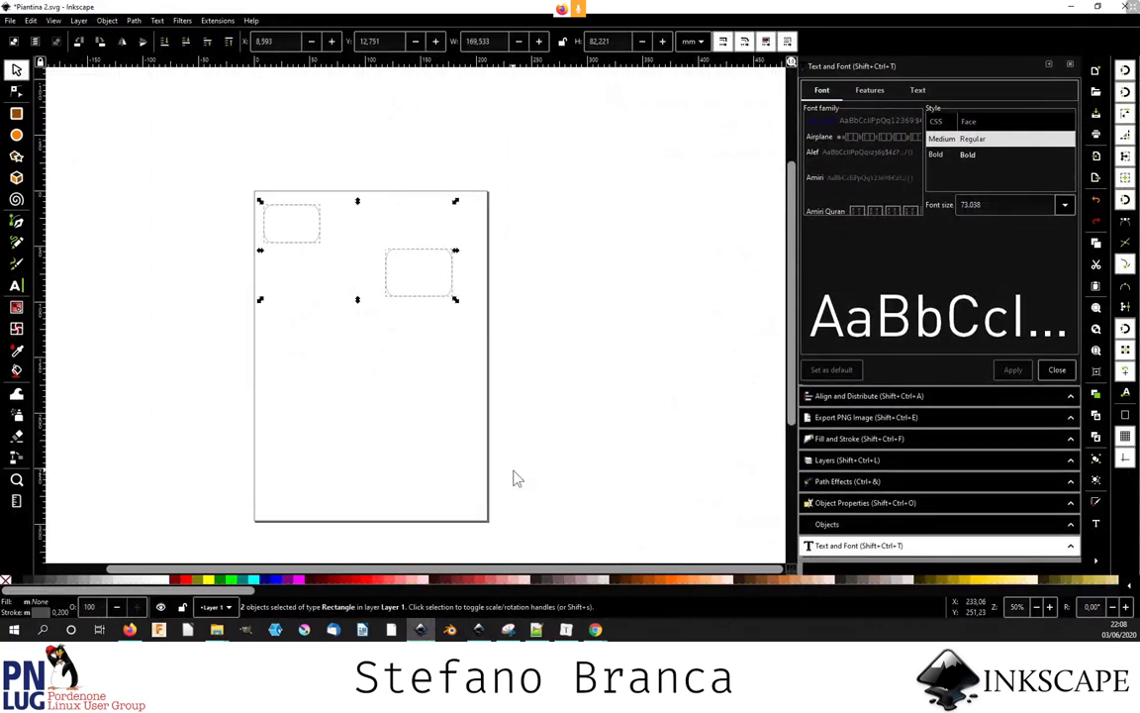
{"action": "key", "text": "Delete"}
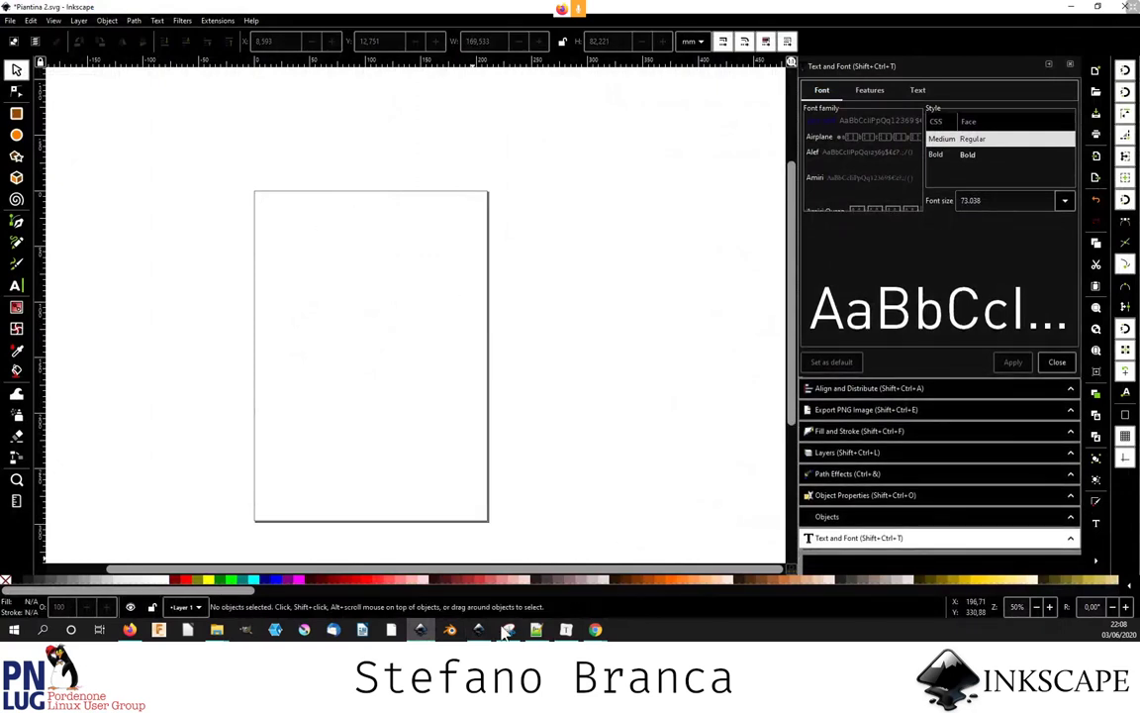
{"action": "left_click", "coordinate": [130, 631]}
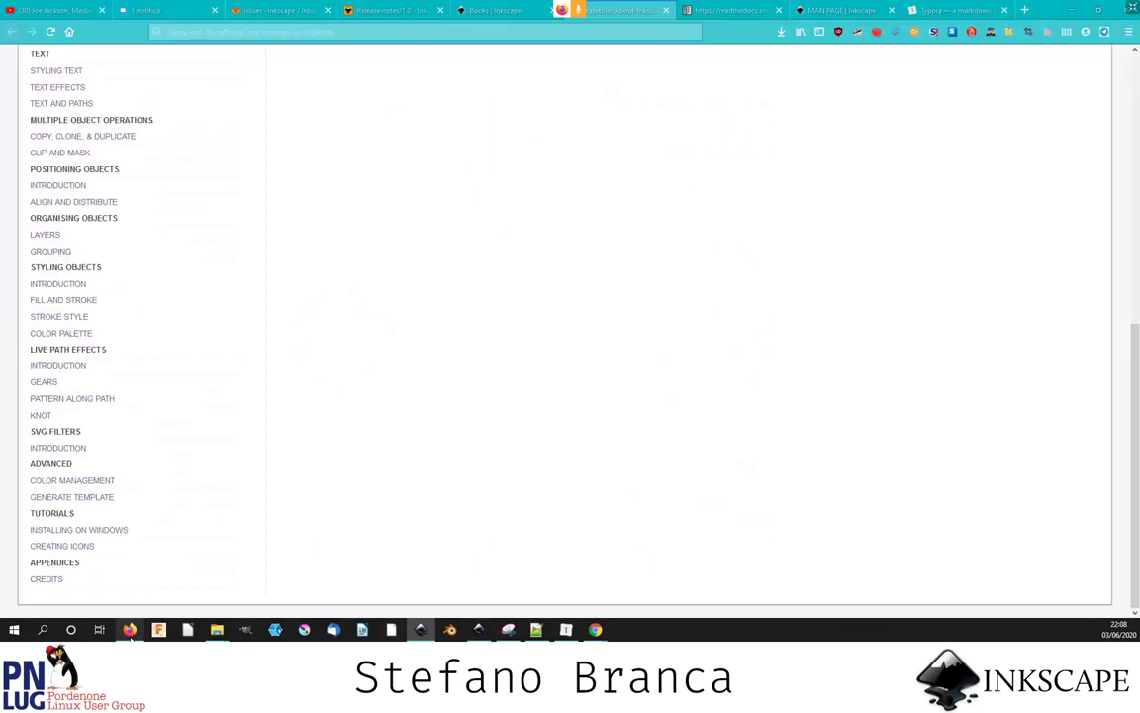
- Show the MAN PAGE | Inkscape tab in Firefox, then call up the Chrome conference windows
{"action": "left_click", "coordinate": [713, 14]}
{"action": "left_click", "coordinate": [812, 12]}
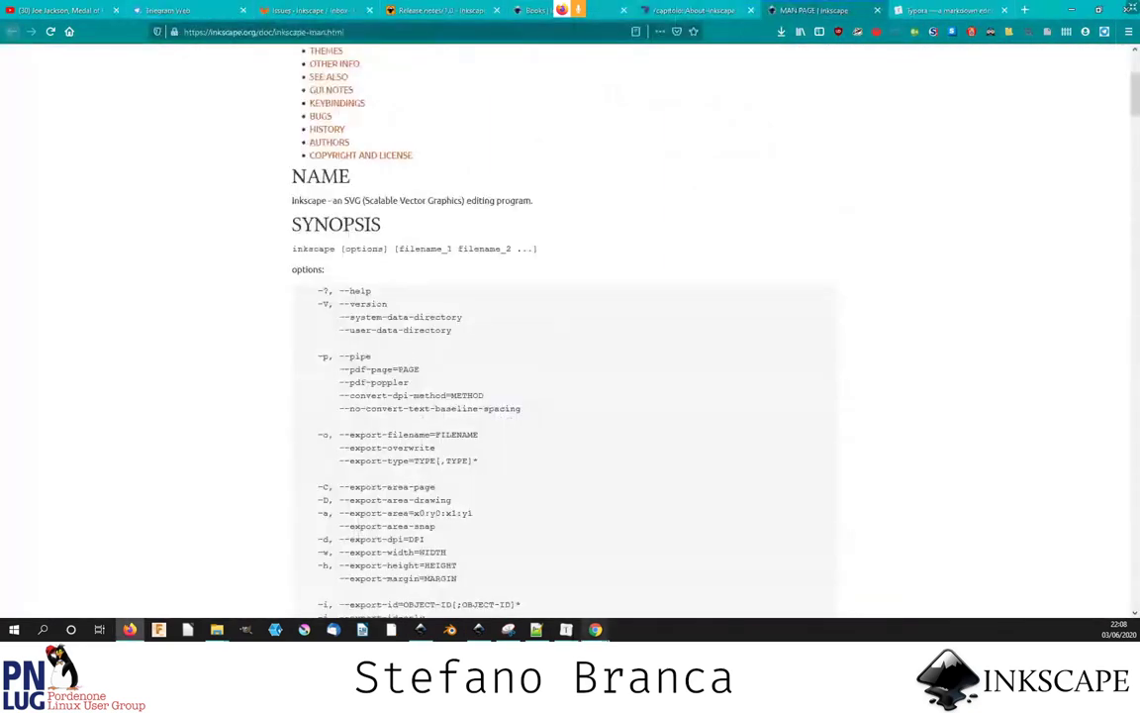
{"action": "left_click", "coordinate": [595, 630]}
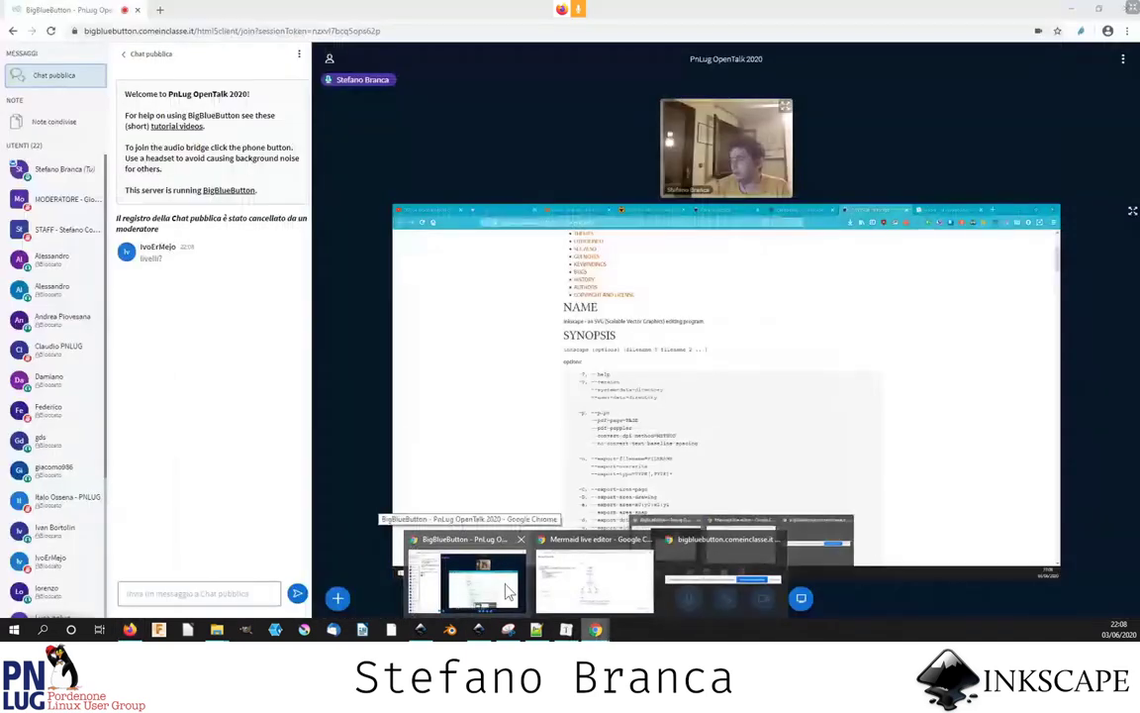
{"action": "mouse_move", "coordinate": [465, 572]}
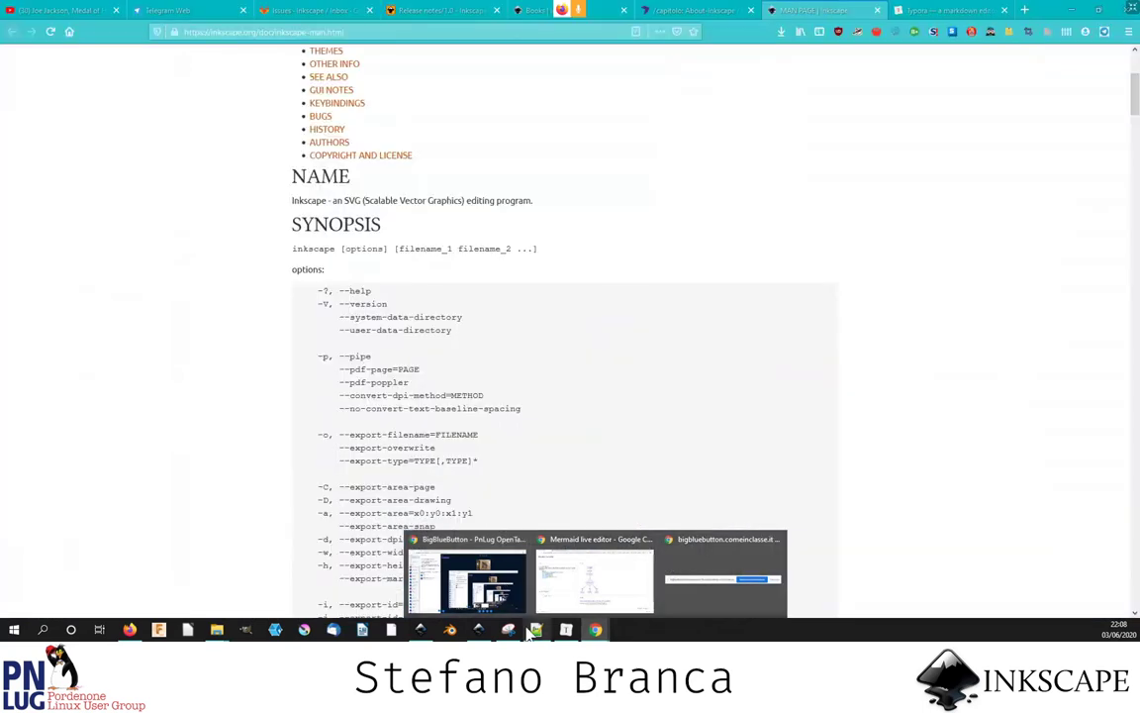
- Return to the blank Piantina 2.svg page in Inkscape
{"action": "left_click", "coordinate": [420, 629]}
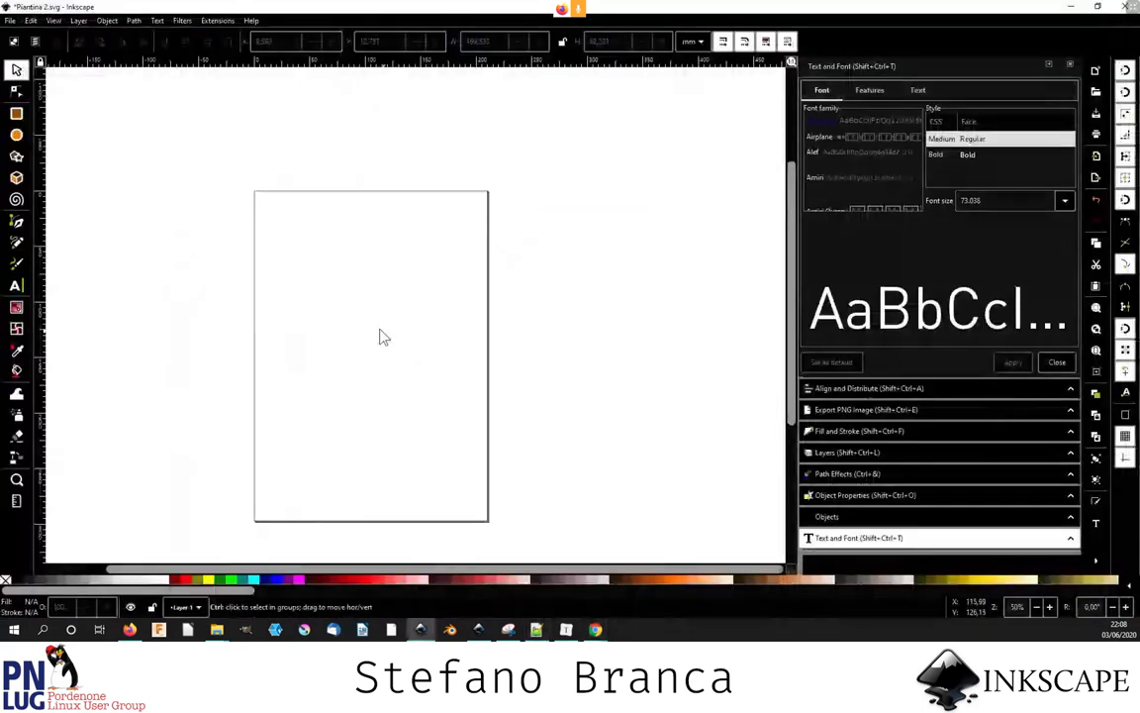
{"action": "scroll", "coordinate": [380, 333], "scroll_direction": "up", "scroll_amount": 2}
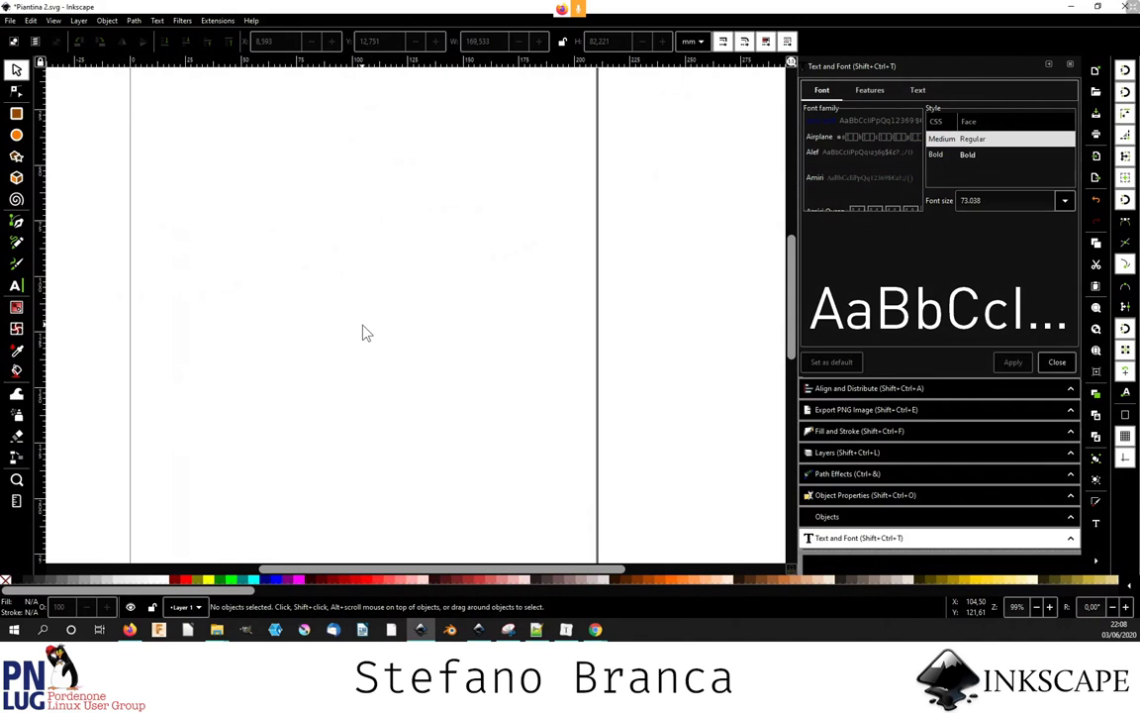
- Draw a large grey circle and a small circle above-right of it with the Ellipse tool
{"action": "left_click", "coordinate": [16, 134]}
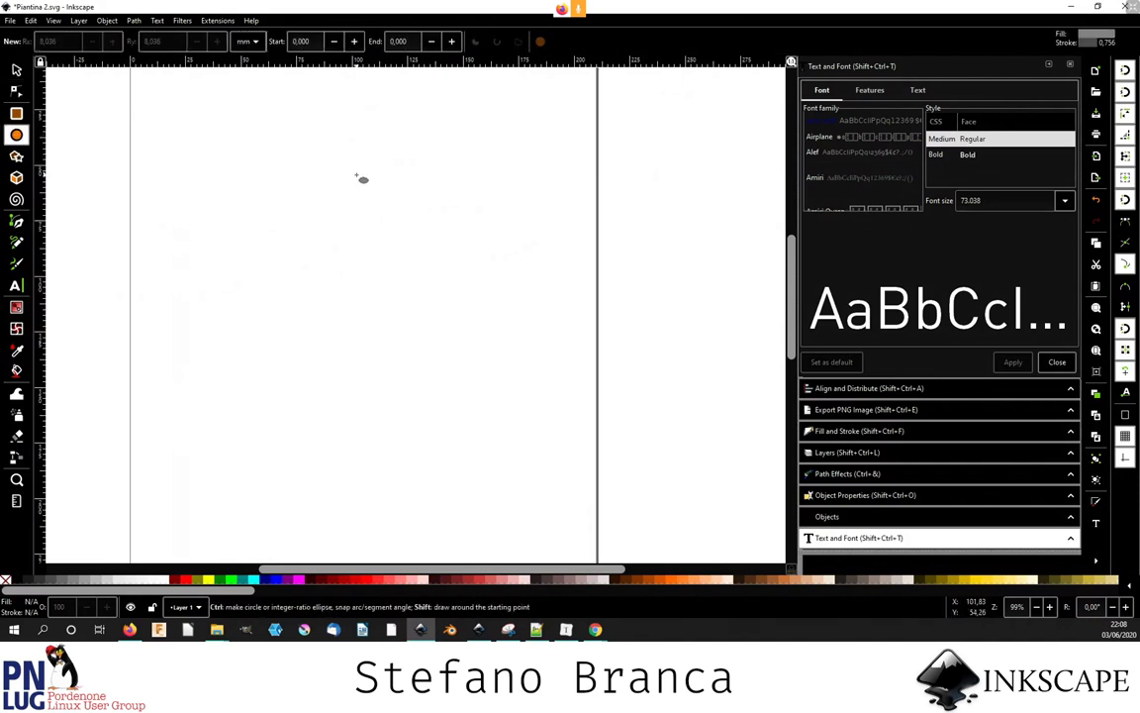
{"action": "left_click_drag", "start_coordinate": [297, 116], "coordinate": [433, 238]}
{"action": "scroll", "coordinate": [432, 238], "scroll_direction": "up", "scroll_amount": 1, "text": "ctrl"}
{"action": "scroll", "coordinate": [428, 246], "scroll_direction": "up", "scroll_amount": 3}
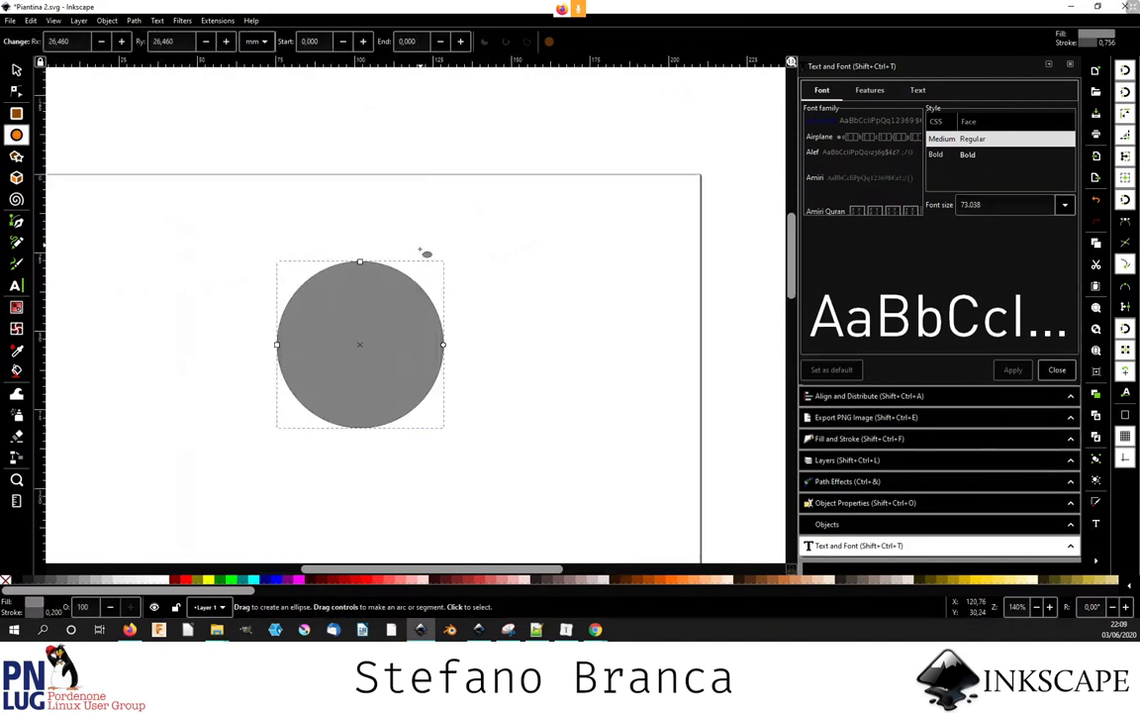
{"action": "scroll", "coordinate": [415, 275], "scroll_direction": "up", "scroll_amount": 1, "text": "ctrl"}
{"action": "left_click_drag", "start_coordinate": [451, 176], "coordinate": [476, 203]}
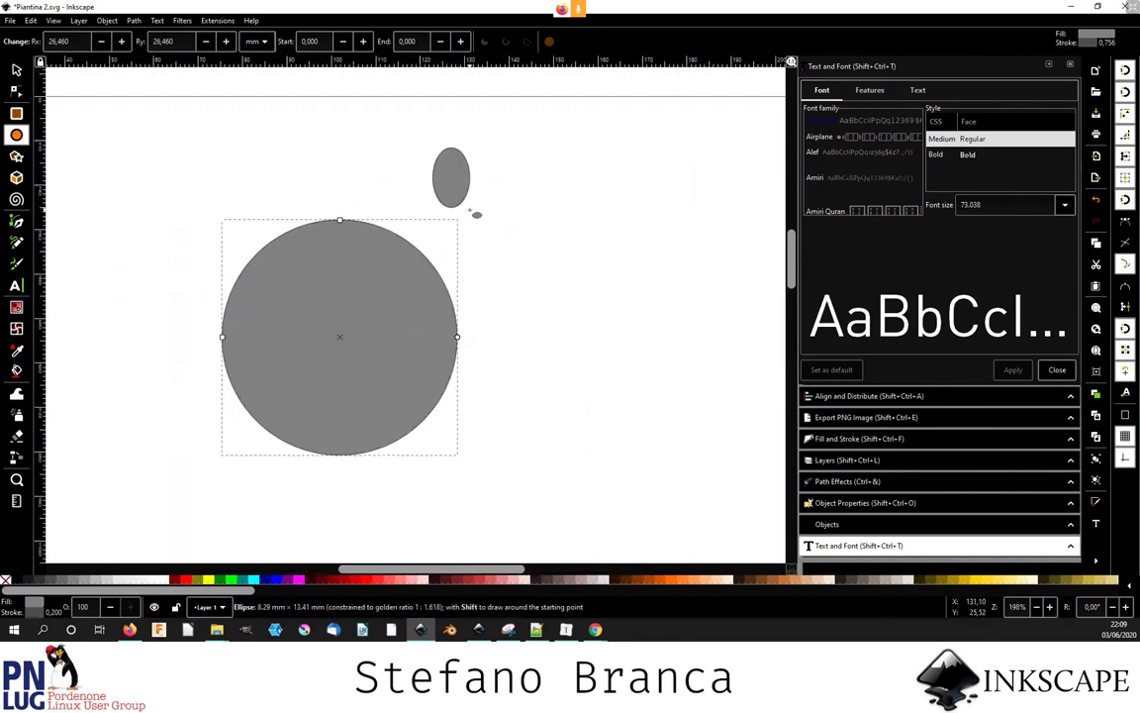
{"action": "scroll", "coordinate": [430, 223], "scroll_direction": "up", "scroll_amount": 1, "text": "ctrl"}
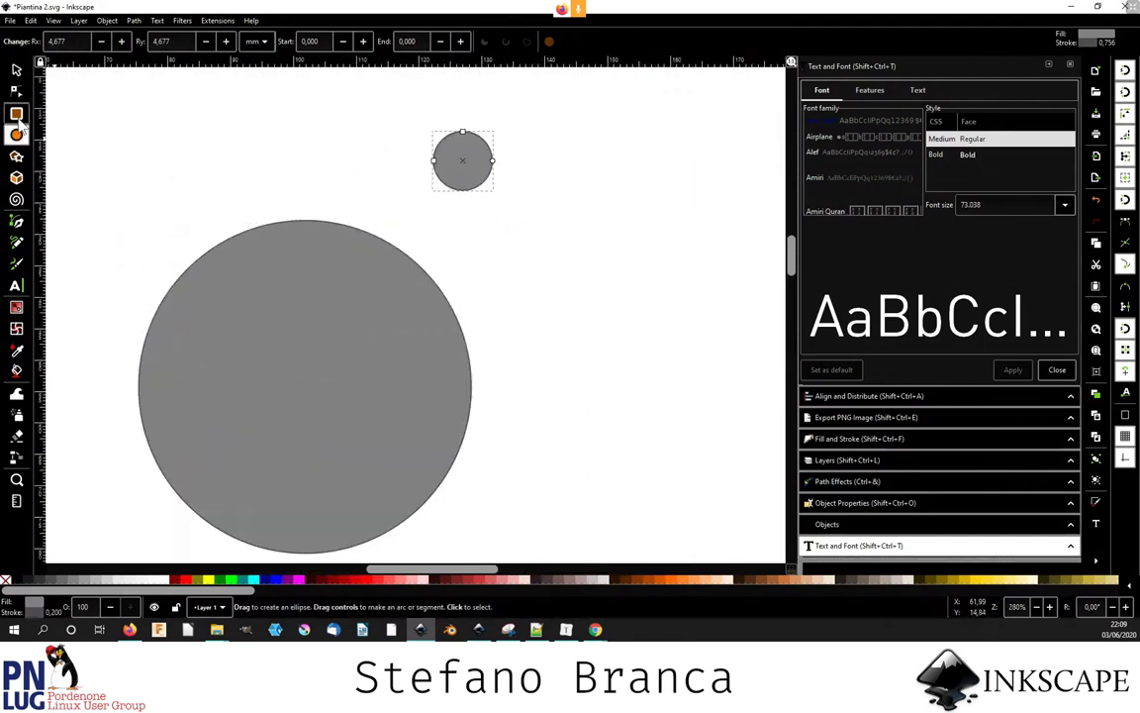
- Start a Pen line at the small circle's centre
{"action": "left_click", "coordinate": [16, 113]}
{"action": "left_click", "coordinate": [16, 222]}
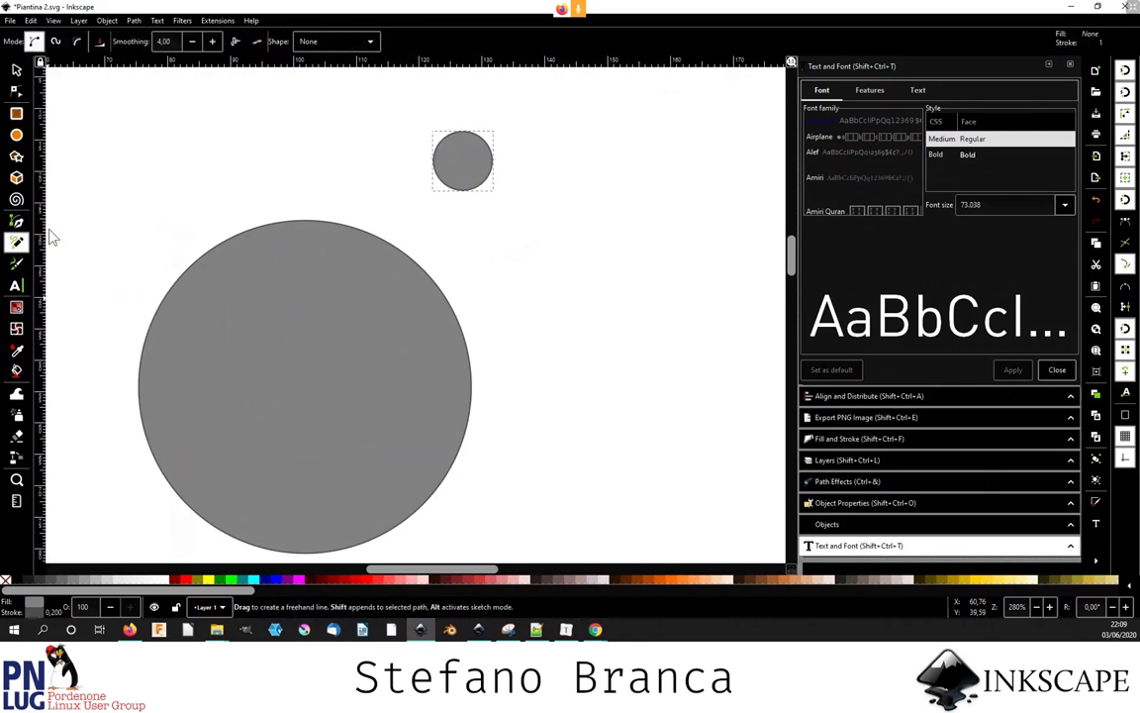
{"action": "left_click", "coordinate": [462, 162]}
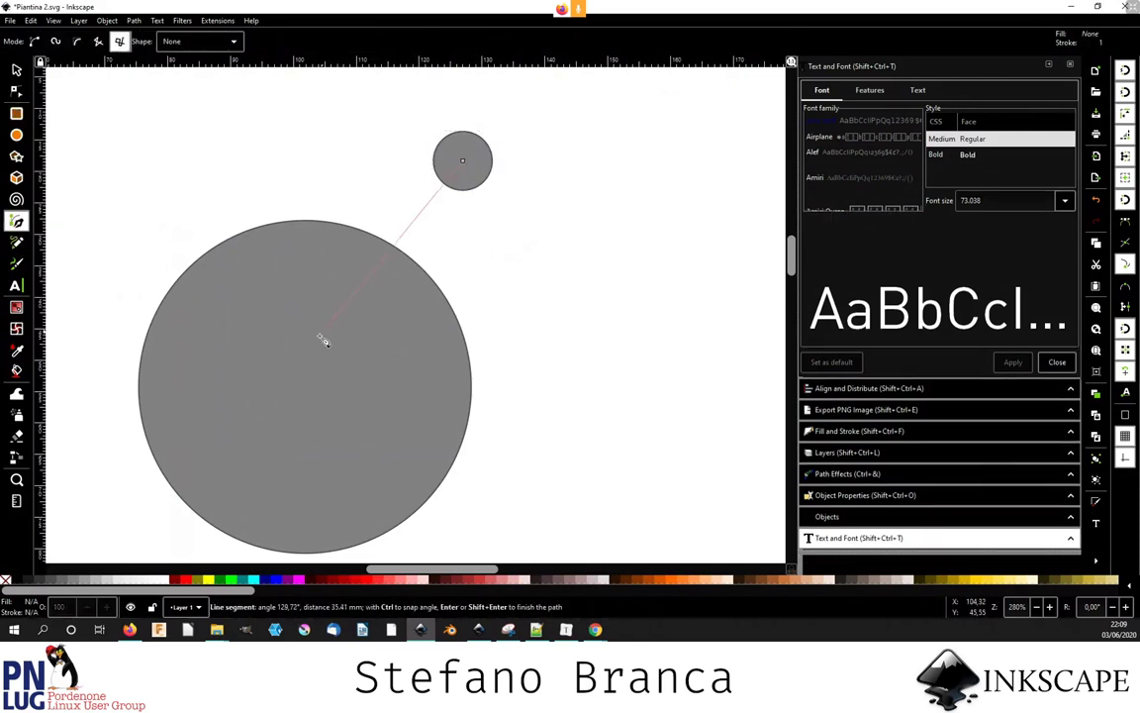
- End the line at the big circle's centre and widen its stroke to 3.065 mm
{"action": "double_click", "coordinate": [306, 387]}
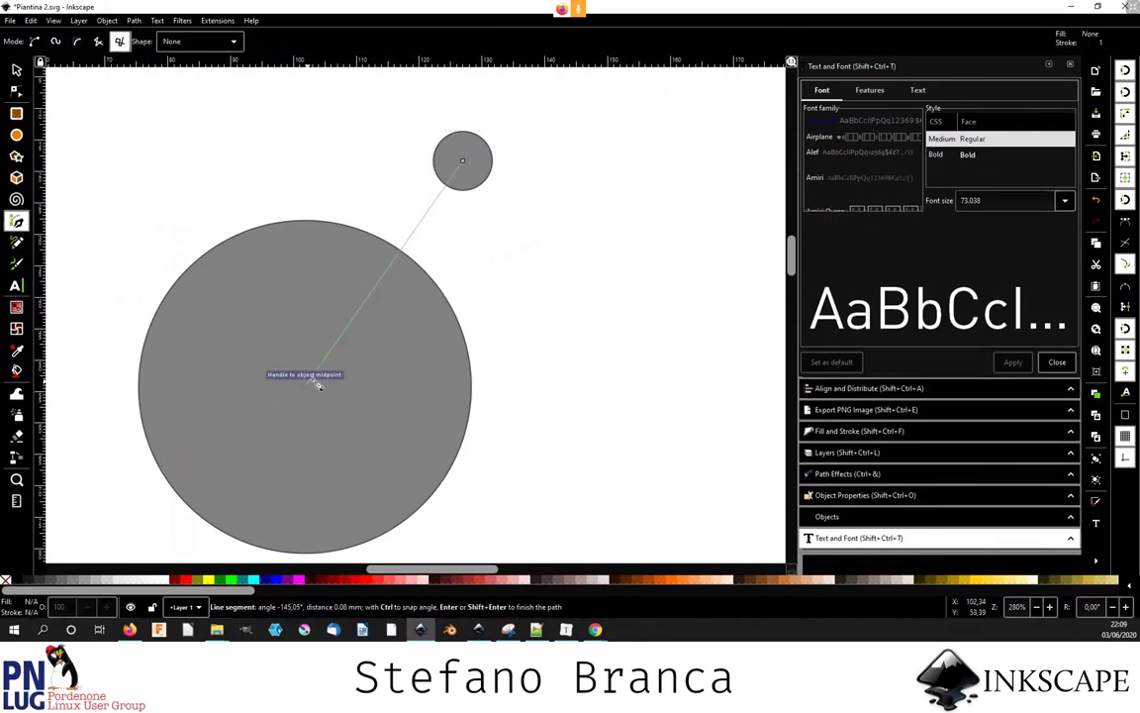
{"action": "left_click", "coordinate": [934, 438]}
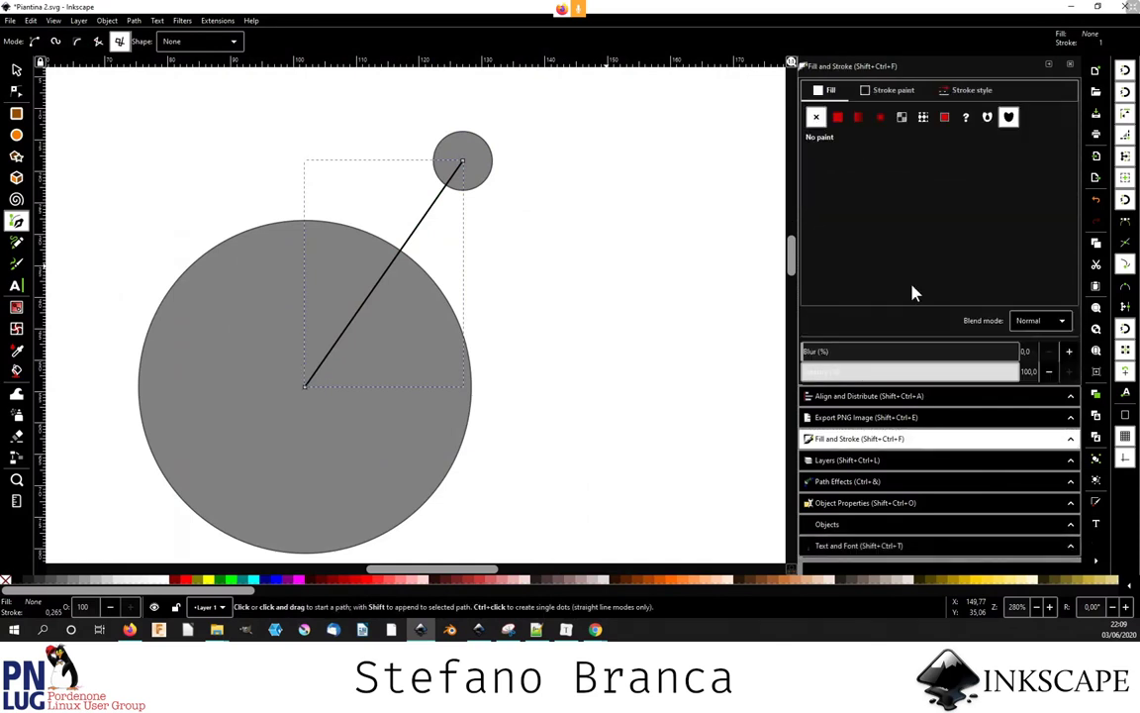
{"action": "scroll", "coordinate": [861, 116], "scroll_direction": "up", "scroll_amount": 6}
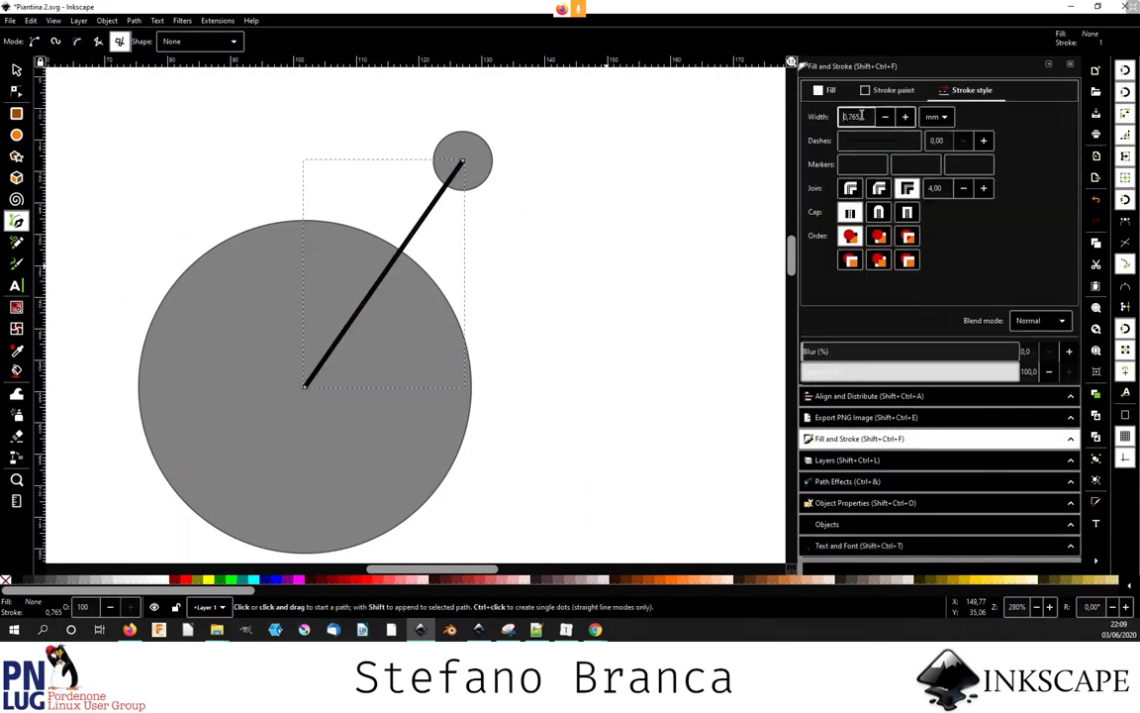
{"action": "scroll", "coordinate": [861, 115], "scroll_direction": "up", "scroll_amount": 6}
{"action": "scroll", "coordinate": [861, 116], "scroll_direction": "up", "scroll_amount": 6}
{"action": "scroll", "coordinate": [861, 116], "scroll_direction": "up", "scroll_amount": 7}
{"action": "scroll", "coordinate": [861, 116], "scroll_direction": "up", "scroll_amount": 3}
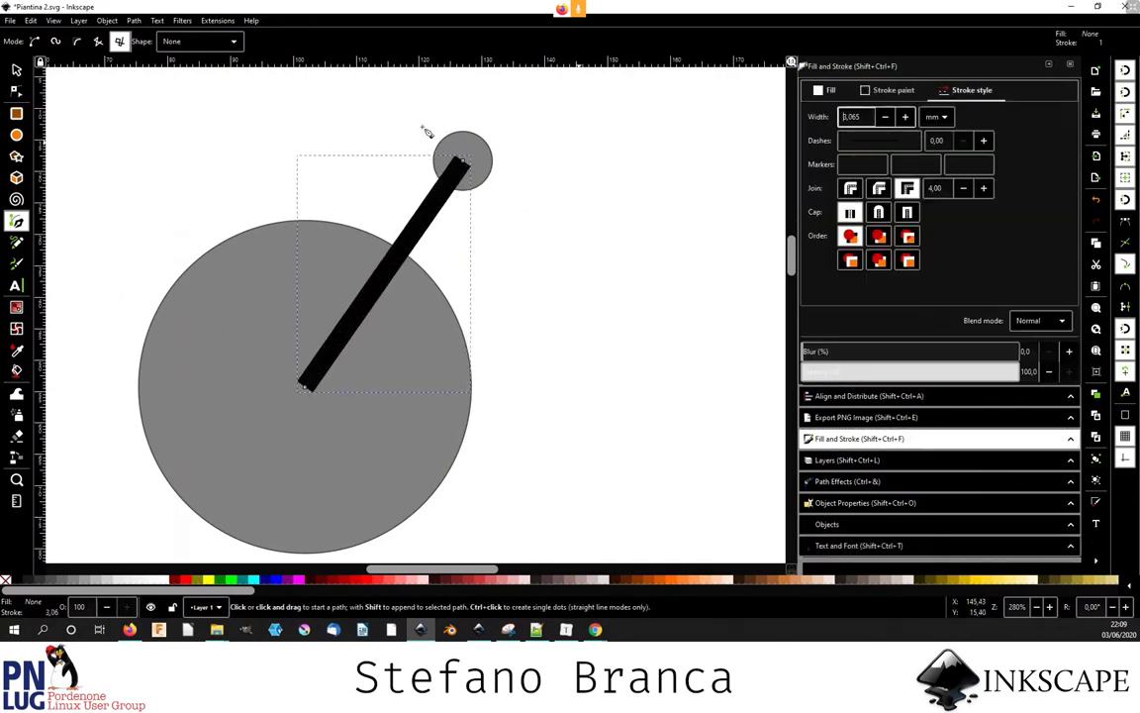
- Convert the line's stroke to a path and union it with the small circle
{"action": "left_click", "coordinate": [16, 69]}
{"action": "left_click", "coordinate": [134, 19]}
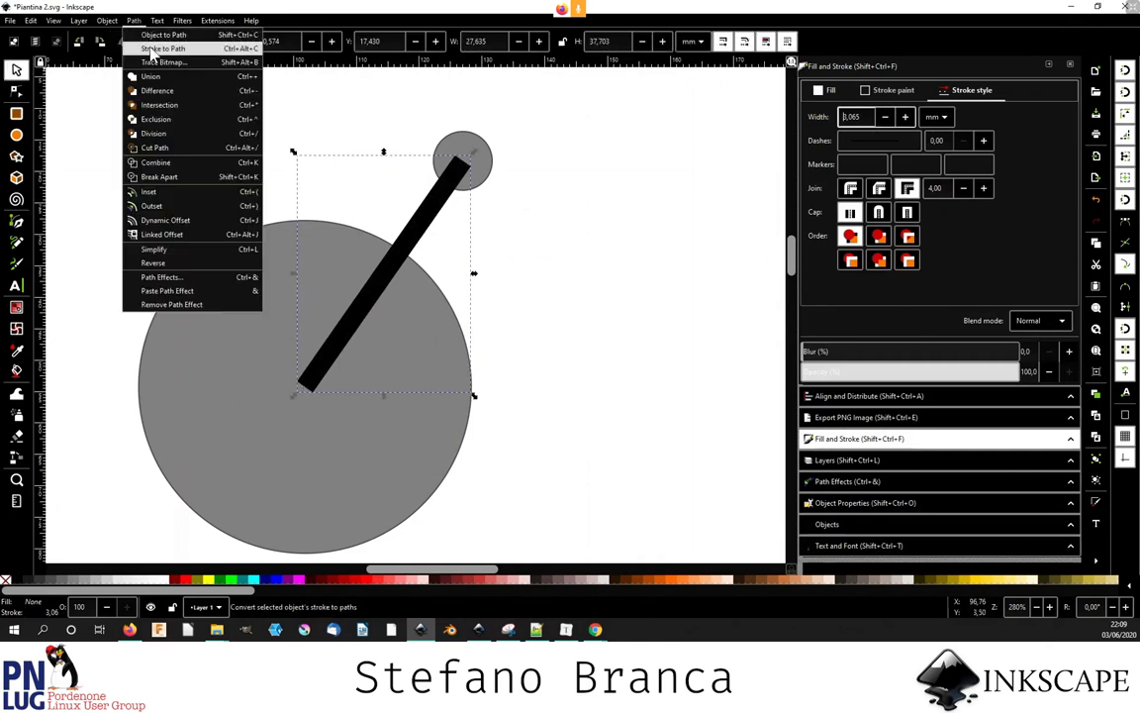
{"action": "left_click", "coordinate": [140, 45]}
{"action": "left_click", "coordinate": [469, 149], "text": "shift"}
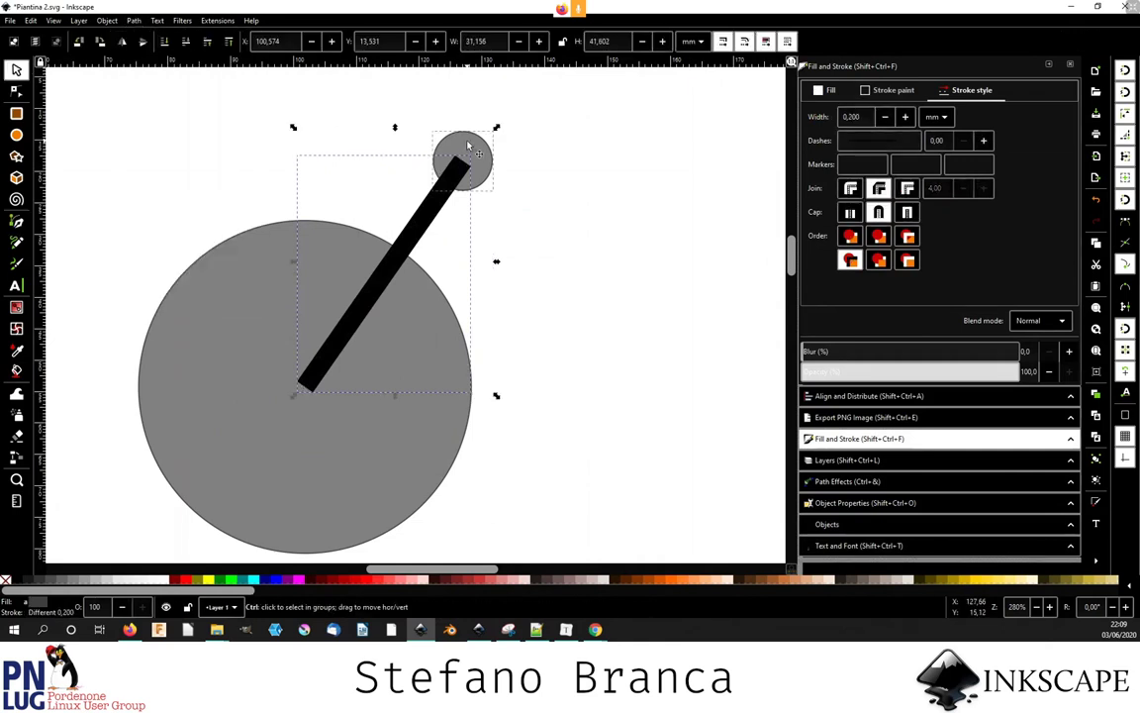
{"action": "key", "text": "ctrl+plus"}
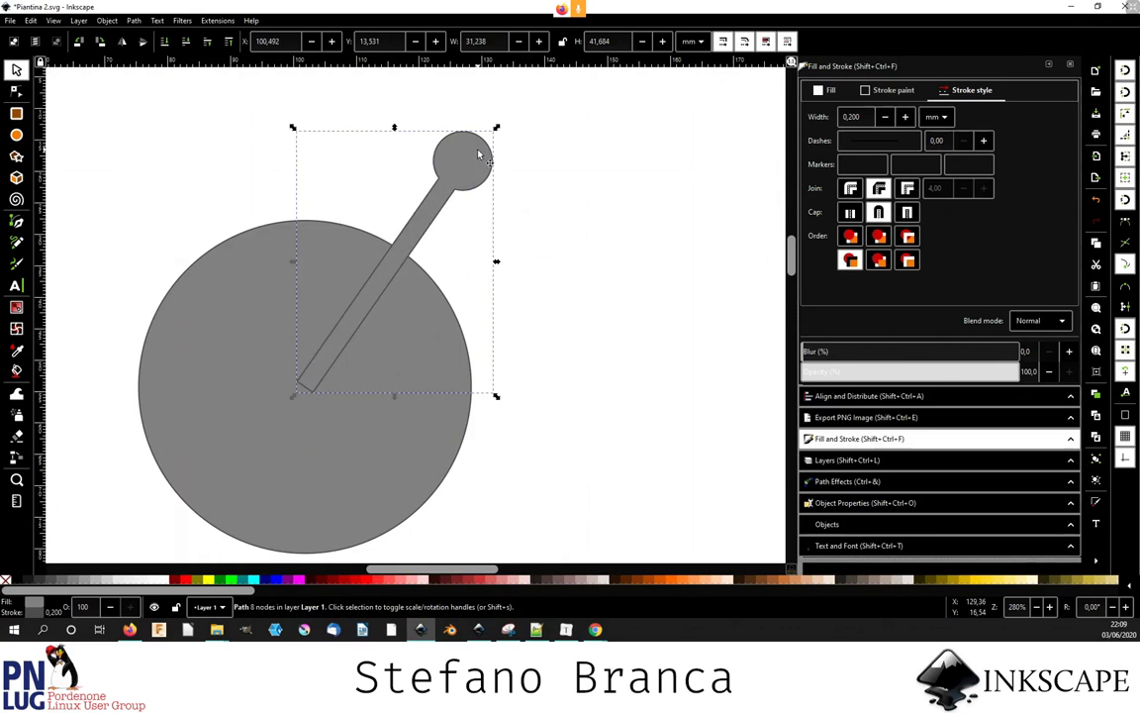
{"action": "left_click", "coordinate": [418, 256]}
{"action": "left_click_drag", "start_coordinate": [394, 262], "coordinate": [364, 330]}
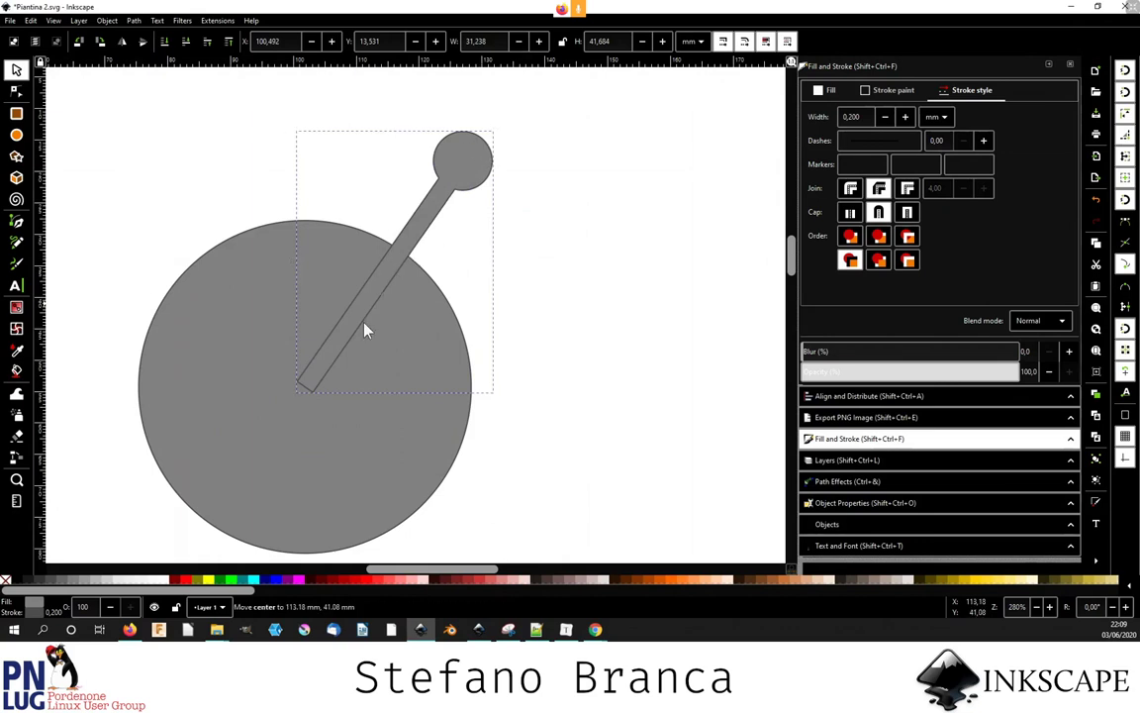
{"action": "left_click_drag", "start_coordinate": [300, 394], "coordinate": [302, 398]}
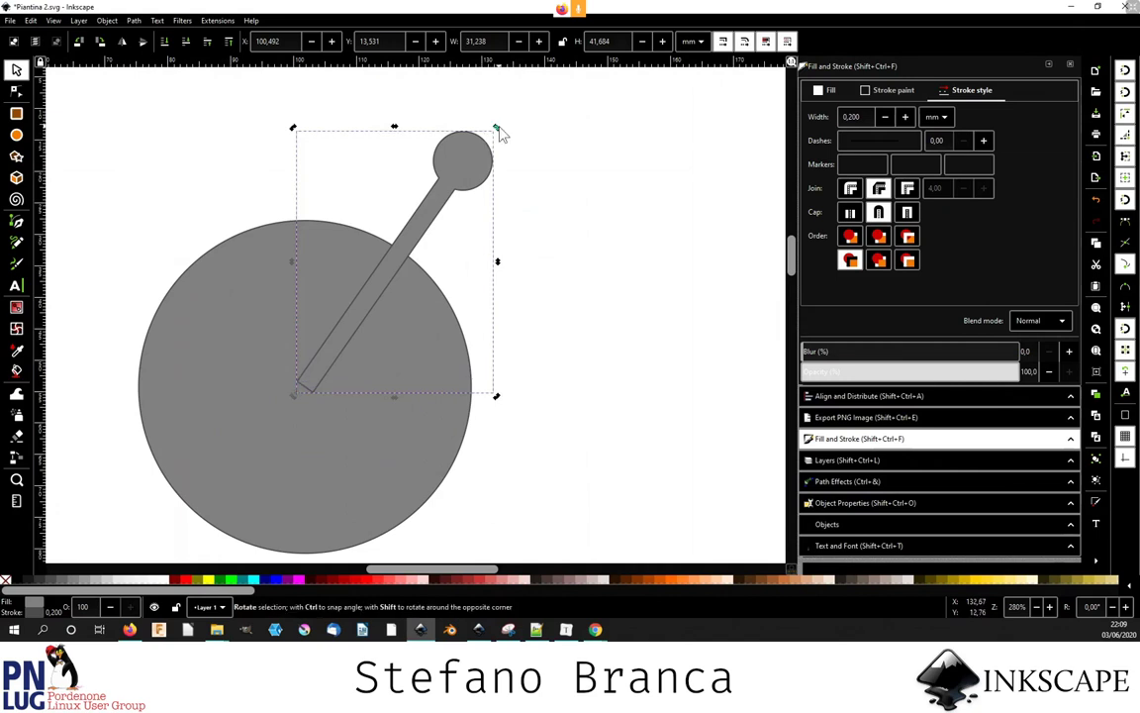
{"action": "left_click_drag", "start_coordinate": [498, 130], "coordinate": [343, 179]}
{"action": "key", "text": "space"}
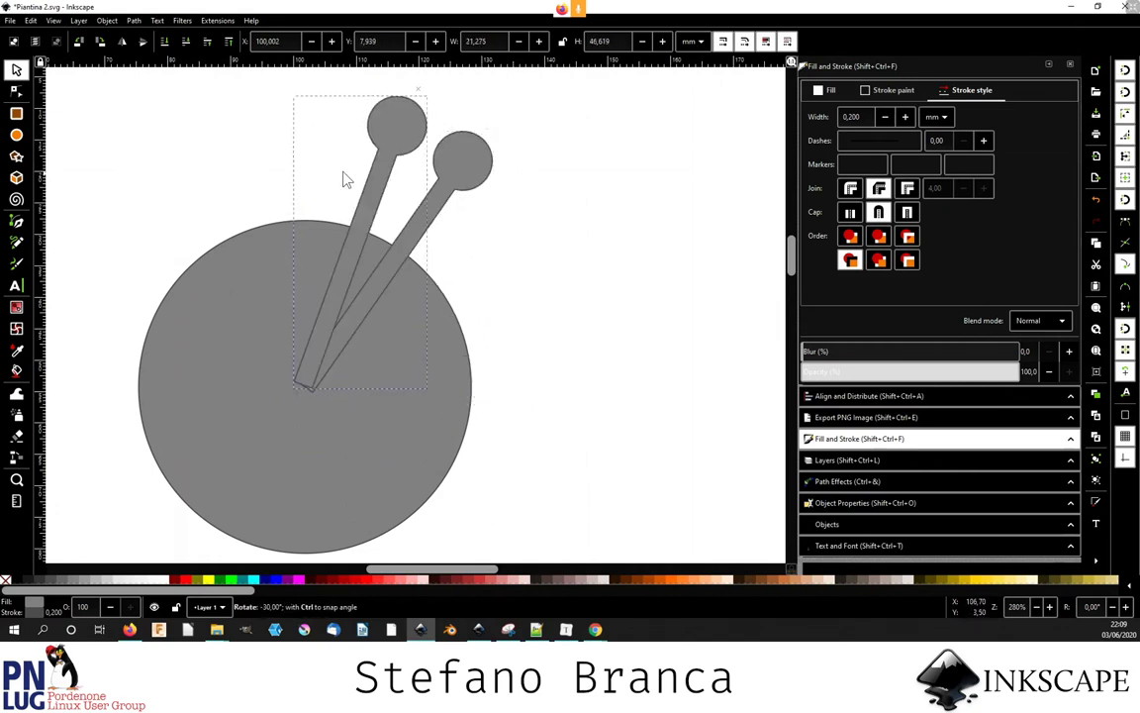
{"action": "key", "text": "space"}
{"action": "key", "text": "space"}
{"action": "mouse_move", "coordinate": [343, 179]}
{"action": "left_mouse_down"}
{"action": "mouse_move", "coordinate": [191, 434]}
{"action": "mouse_move", "coordinate": [364, 451]}
{"action": "mouse_move", "coordinate": [438, 362]}
{"action": "left_mouse_up"}
{"action": "key", "text": "space"}
{"action": "key", "text": "space"}
{"action": "key", "text": "space"}
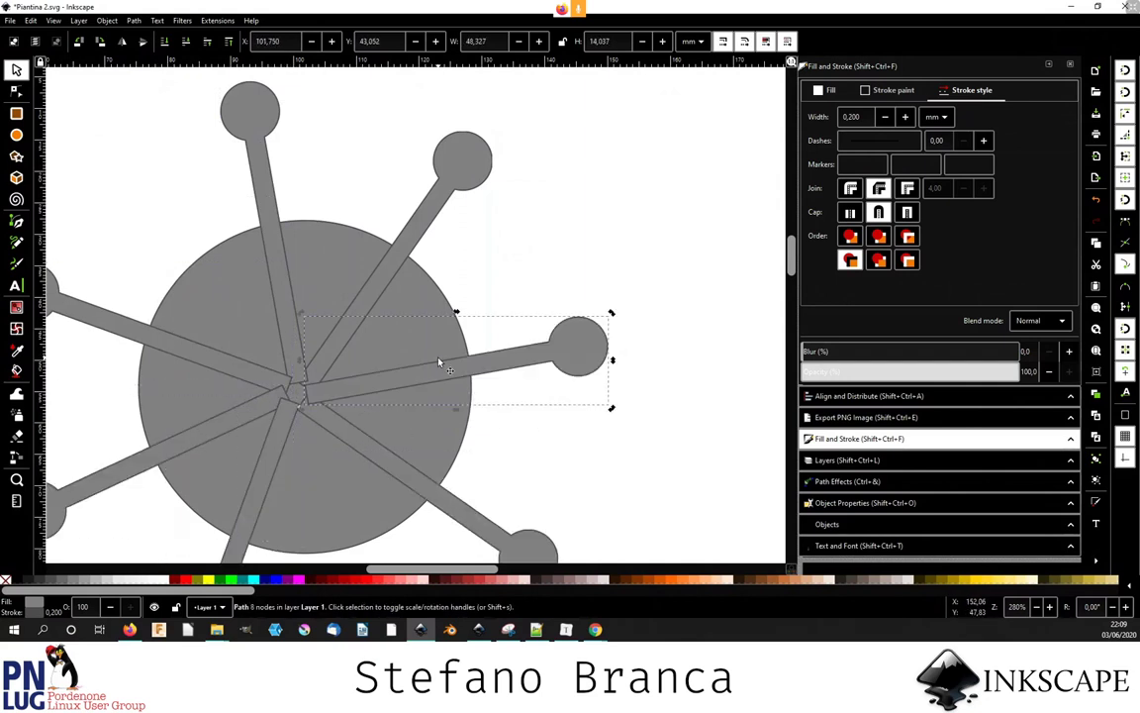
{"action": "scroll", "coordinate": [438, 361], "scroll_direction": "down", "scroll_amount": 1}
{"action": "key", "text": "ctrl+z"}
{"action": "key", "text": "ctrl+z"}
{"action": "key", "text": "ctrl+z"}
{"action": "key", "text": "ctrl+z"}
{"action": "key", "text": "ctrl+z"}
{"action": "key", "text": "ctrl+z"}
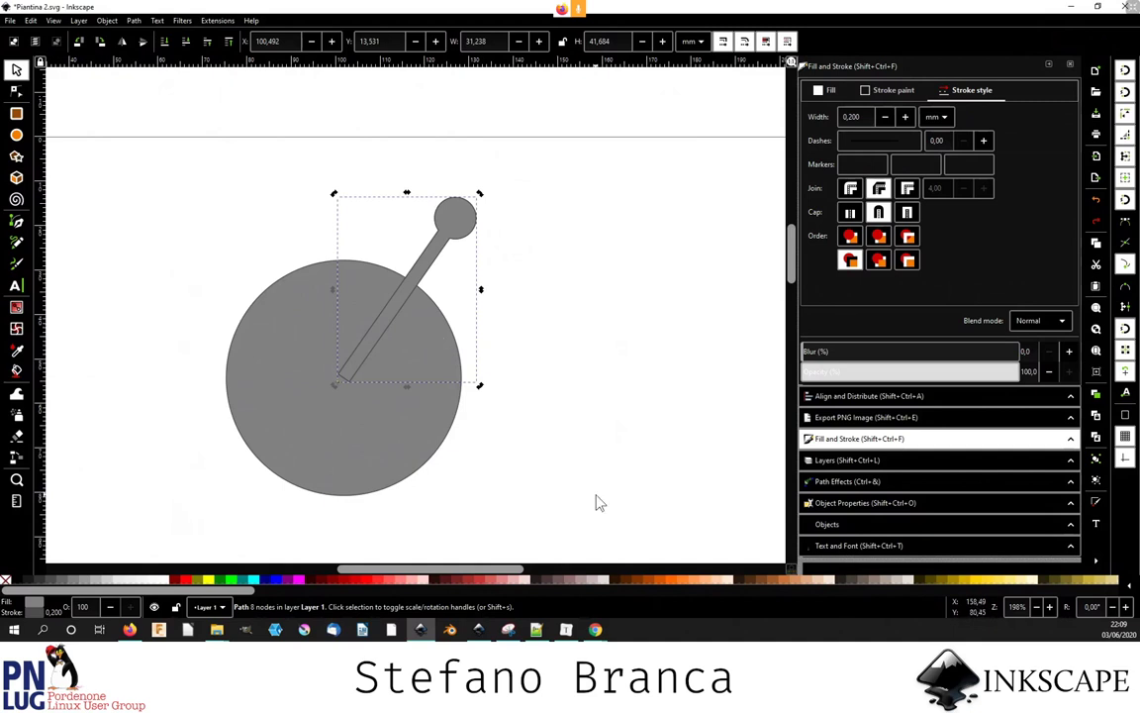
{"action": "scroll", "coordinate": [349, 389], "scroll_direction": "up", "scroll_amount": 1, "text": "ctrl"}
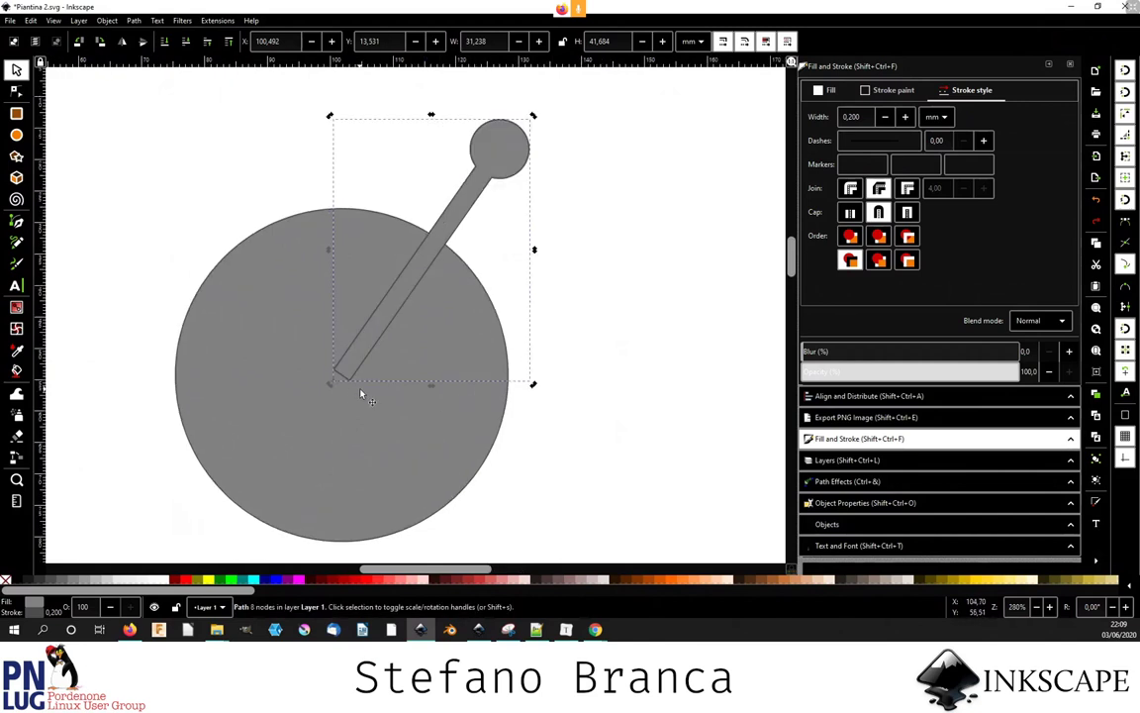
- Apply the Rotate copies path effect to the knobbed stalk
{"action": "left_click", "coordinate": [819, 483]}
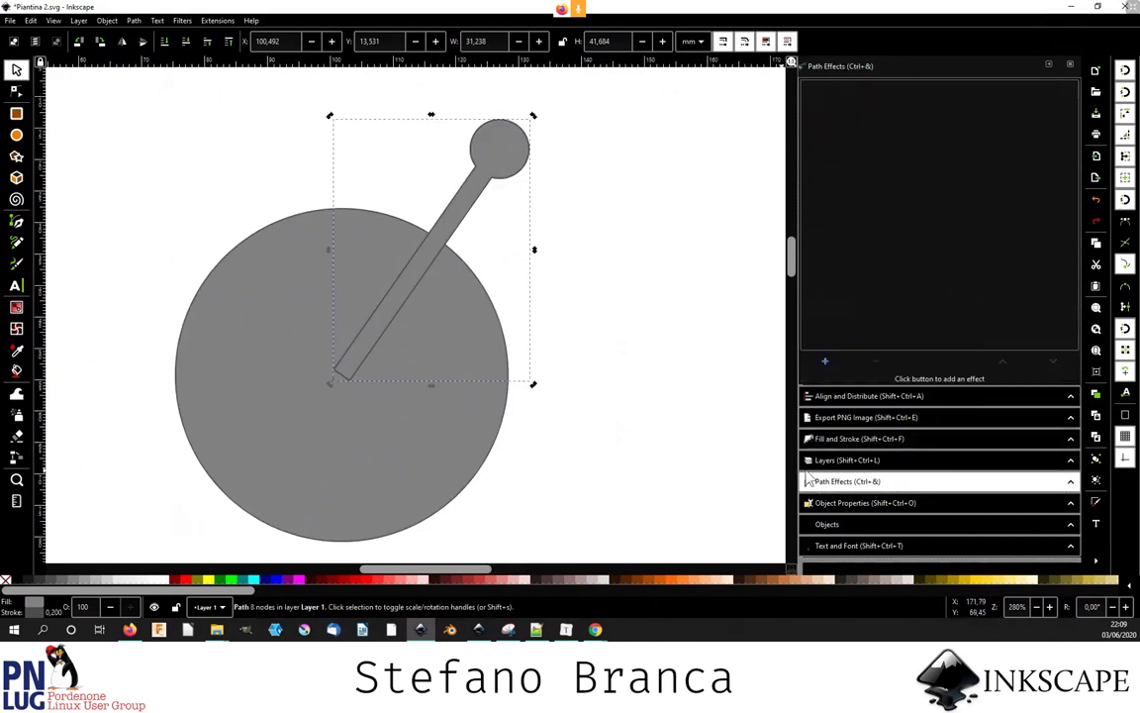
{"action": "left_click", "coordinate": [819, 360]}
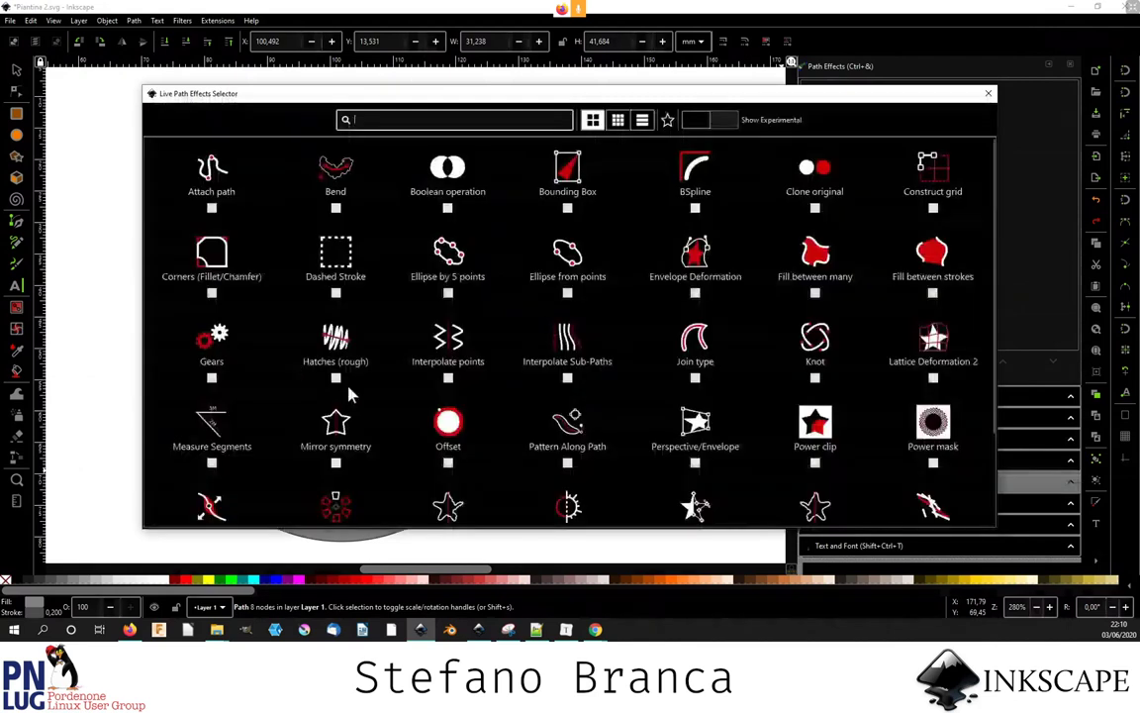
{"action": "scroll", "coordinate": [348, 397], "scroll_direction": "down", "scroll_amount": 1}
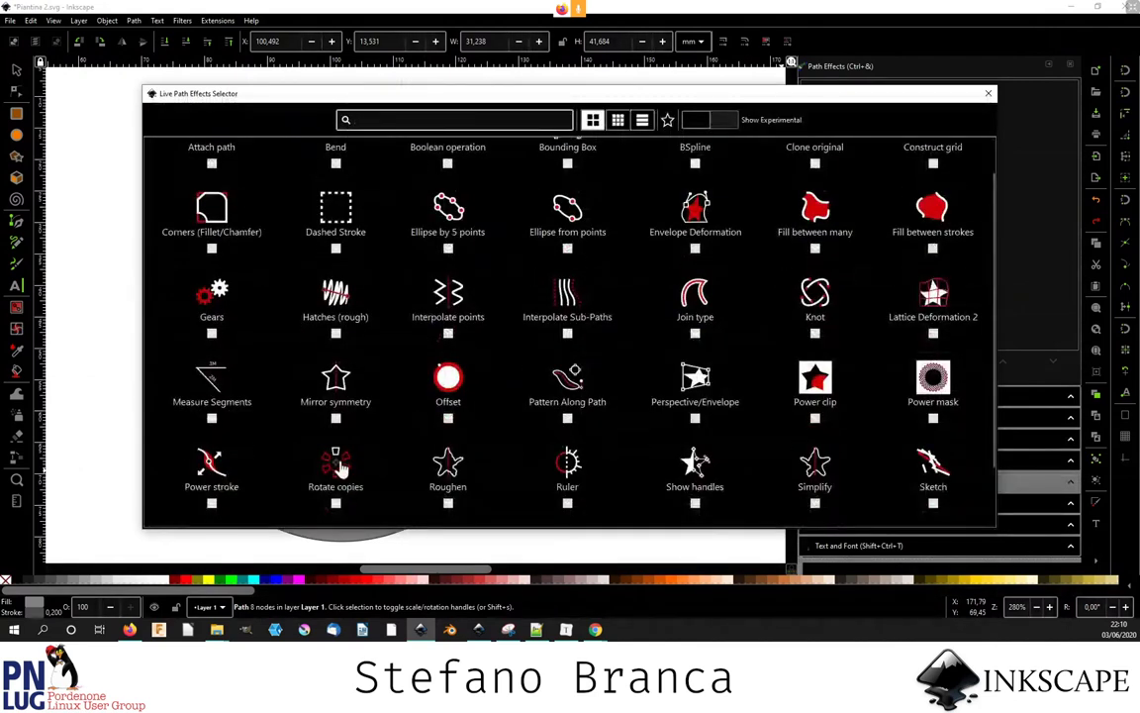
{"action": "key", "text": "Escape"}
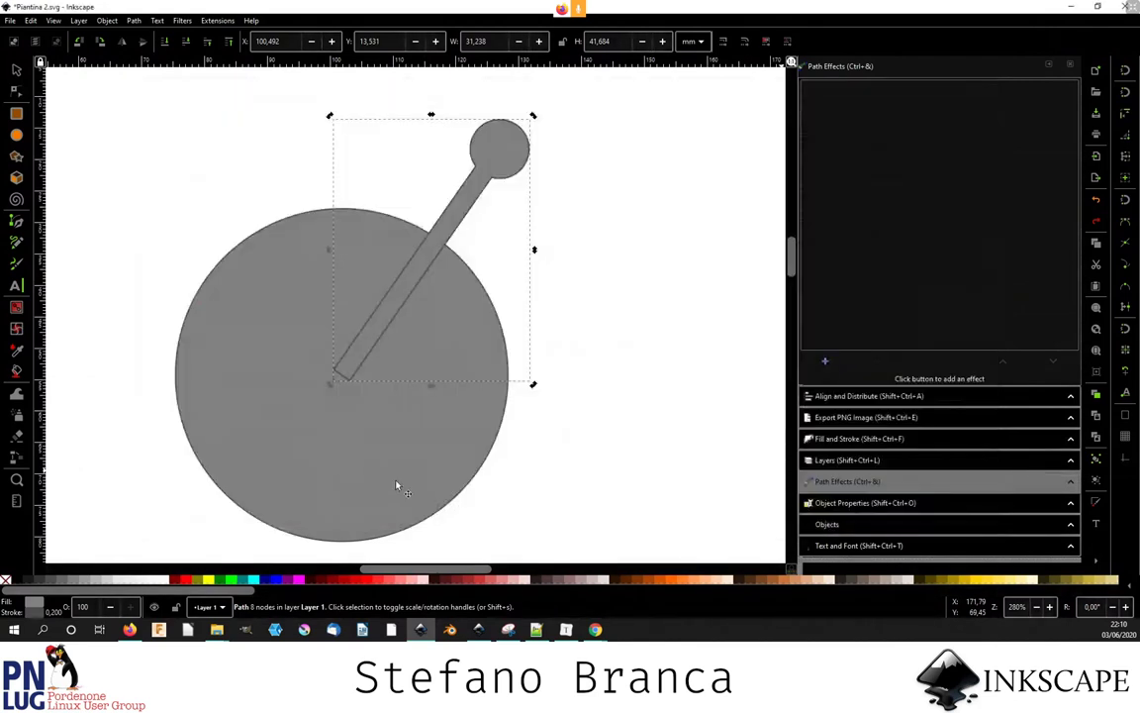
{"action": "scroll", "coordinate": [319, 322], "scroll_direction": "down", "scroll_amount": 1}
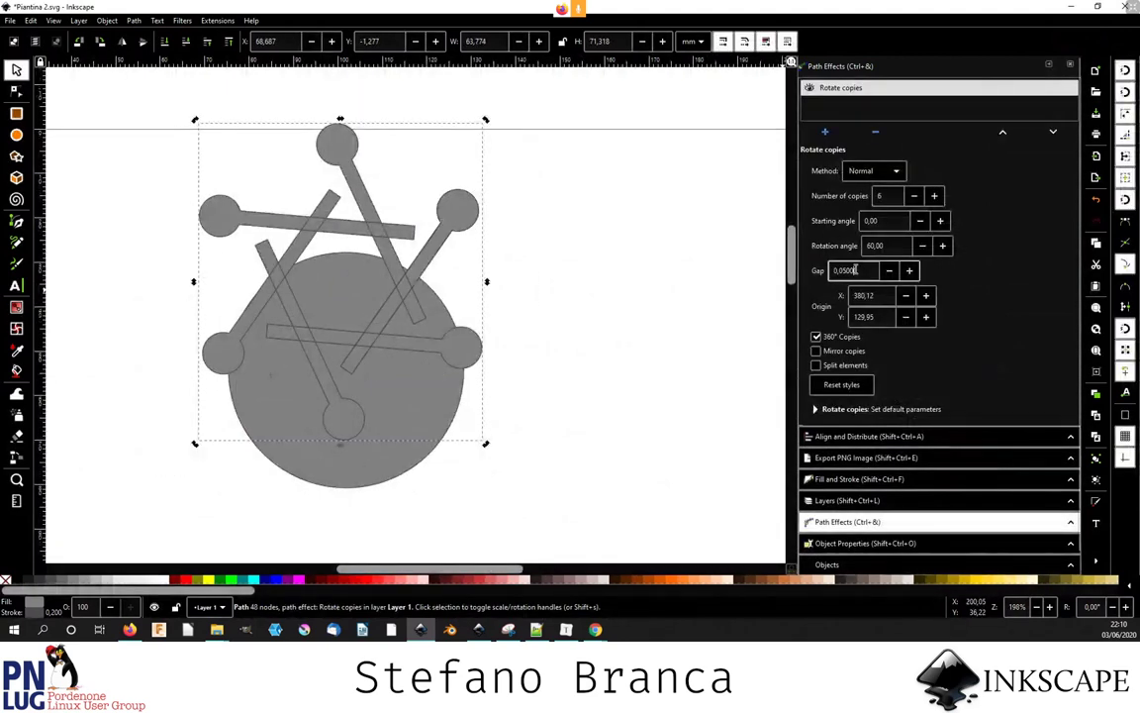
{"action": "left_click", "coordinate": [867, 296]}
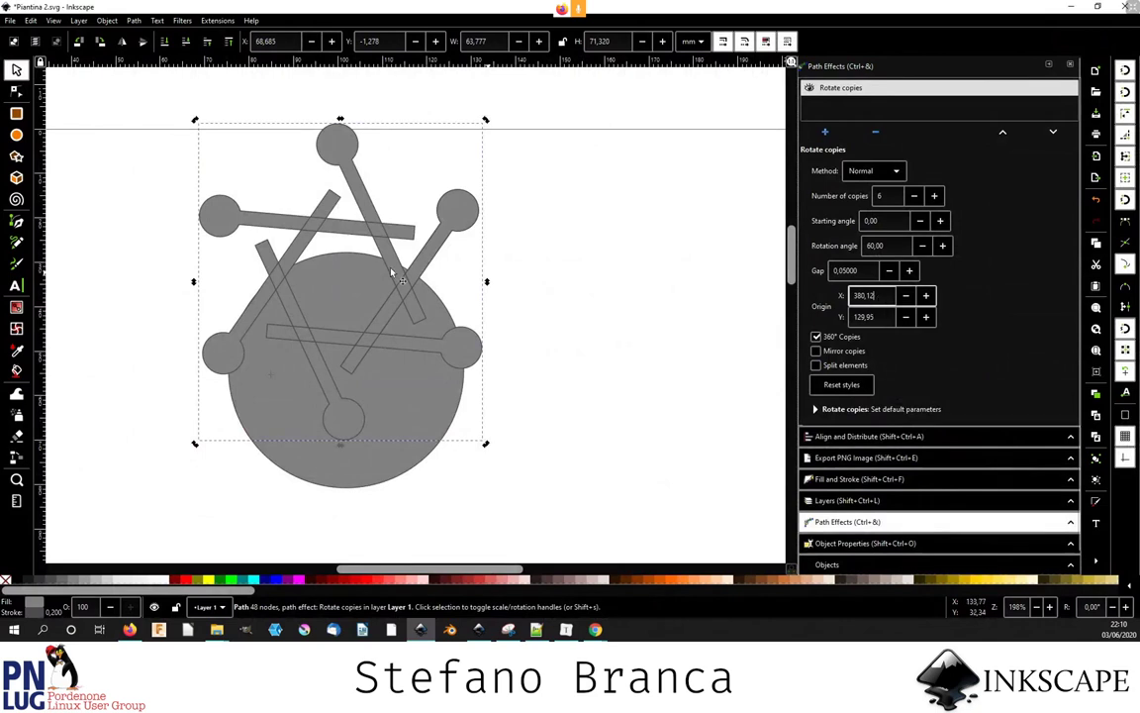
- Drag the rotation origin to the big circle's centre and adjust the copies' starting angle
{"action": "key", "text": "n"}
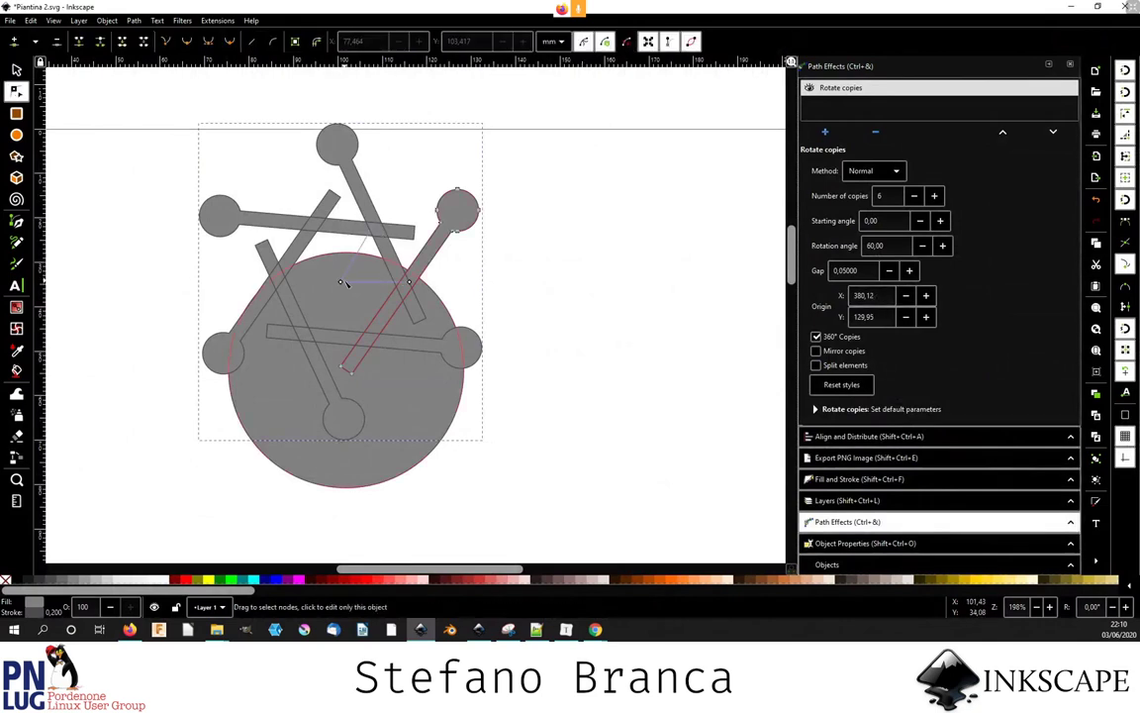
{"action": "left_click_drag", "start_coordinate": [341, 284], "coordinate": [346, 368]}
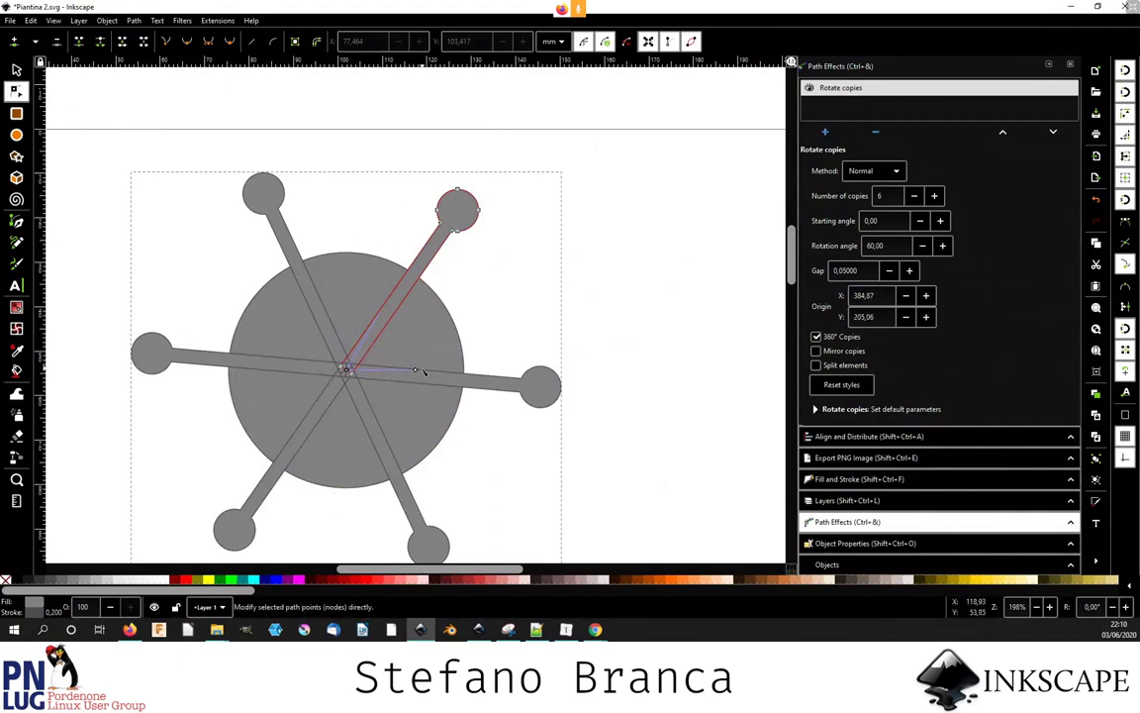
{"action": "mouse_move", "coordinate": [415, 372]}
{"action": "left_mouse_down"}
{"action": "mouse_move", "coordinate": [400, 409]}
{"action": "mouse_move", "coordinate": [419, 410]}
{"action": "left_mouse_up"}
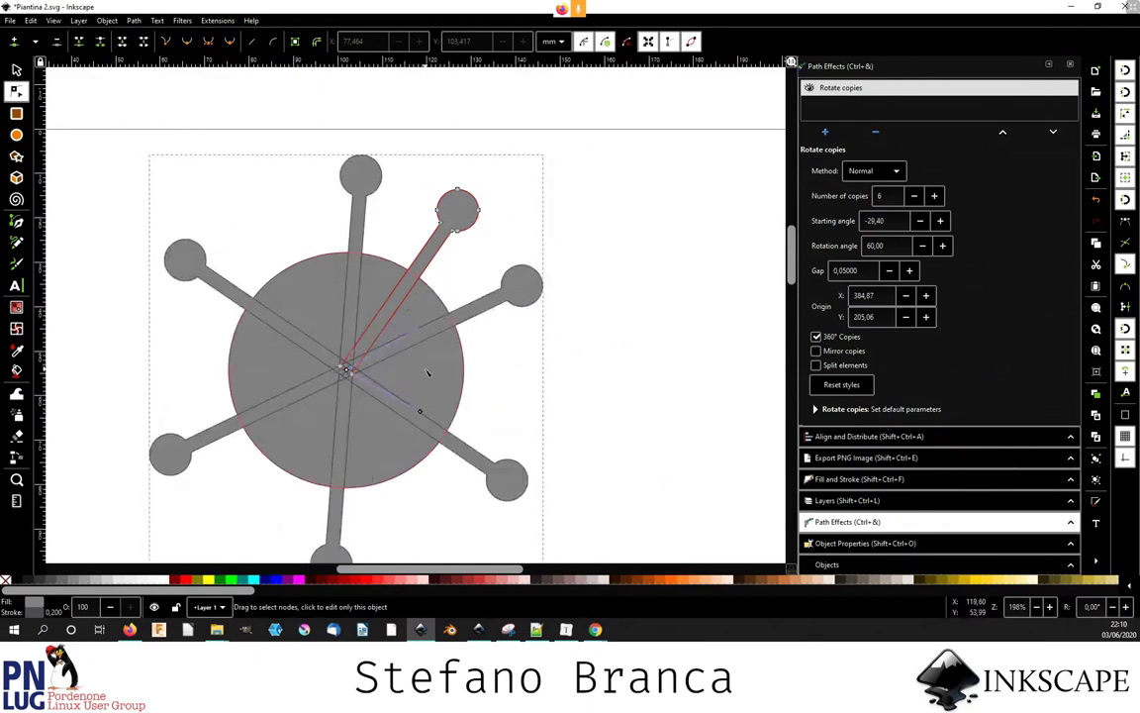
{"action": "key", "text": "s"}
{"action": "left_click", "coordinate": [396, 269]}
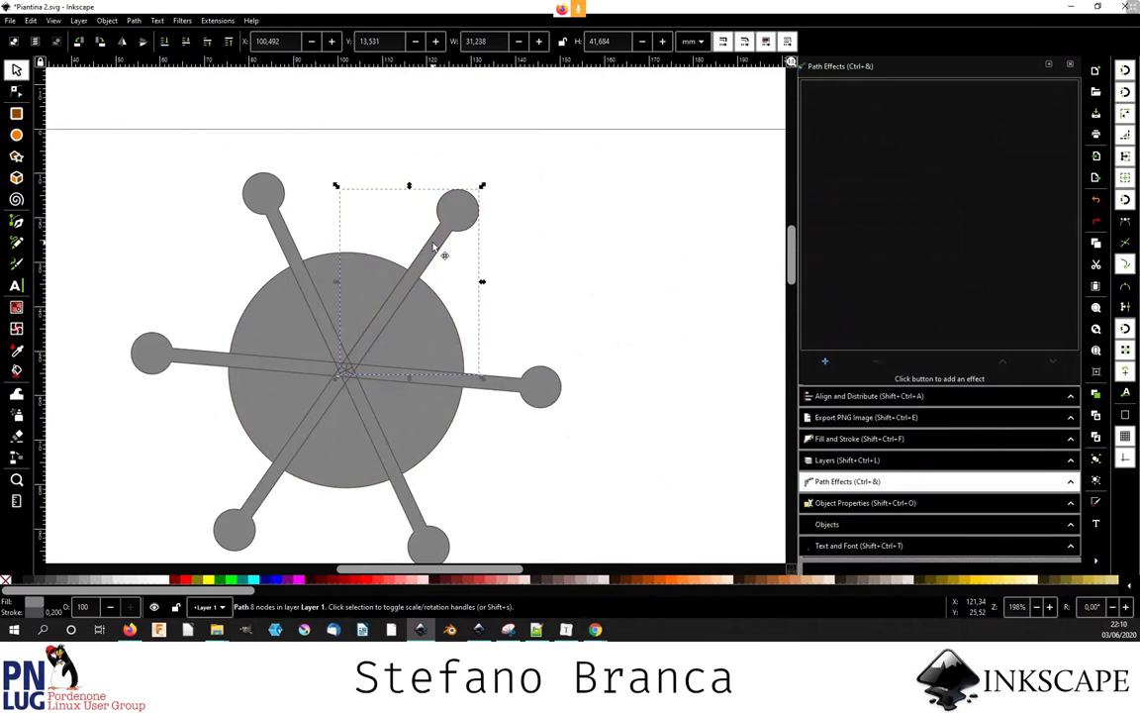
- Set the Rotate copies count to 6 and rotate the emblem slightly
{"action": "left_click", "coordinate": [433, 247]}
{"action": "left_click", "coordinate": [885, 197]}
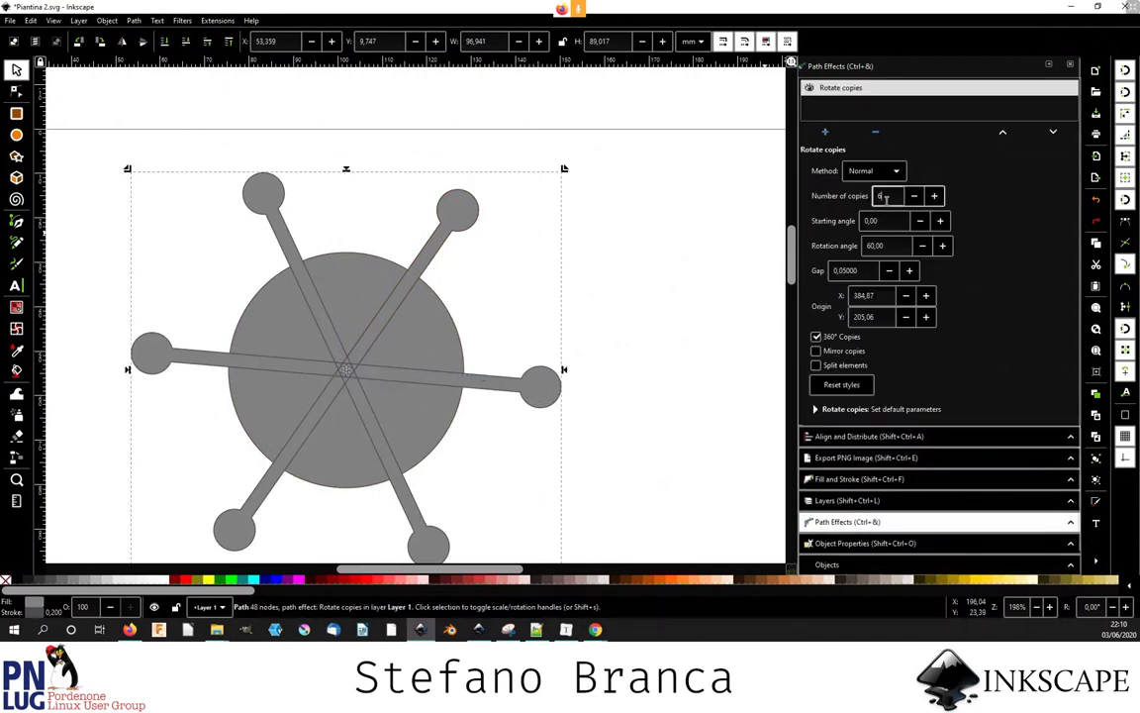
{"action": "scroll", "coordinate": [886, 197], "scroll_direction": "up", "scroll_amount": 4}
{"action": "scroll", "coordinate": [885, 197], "scroll_direction": "up", "scroll_amount": 2}
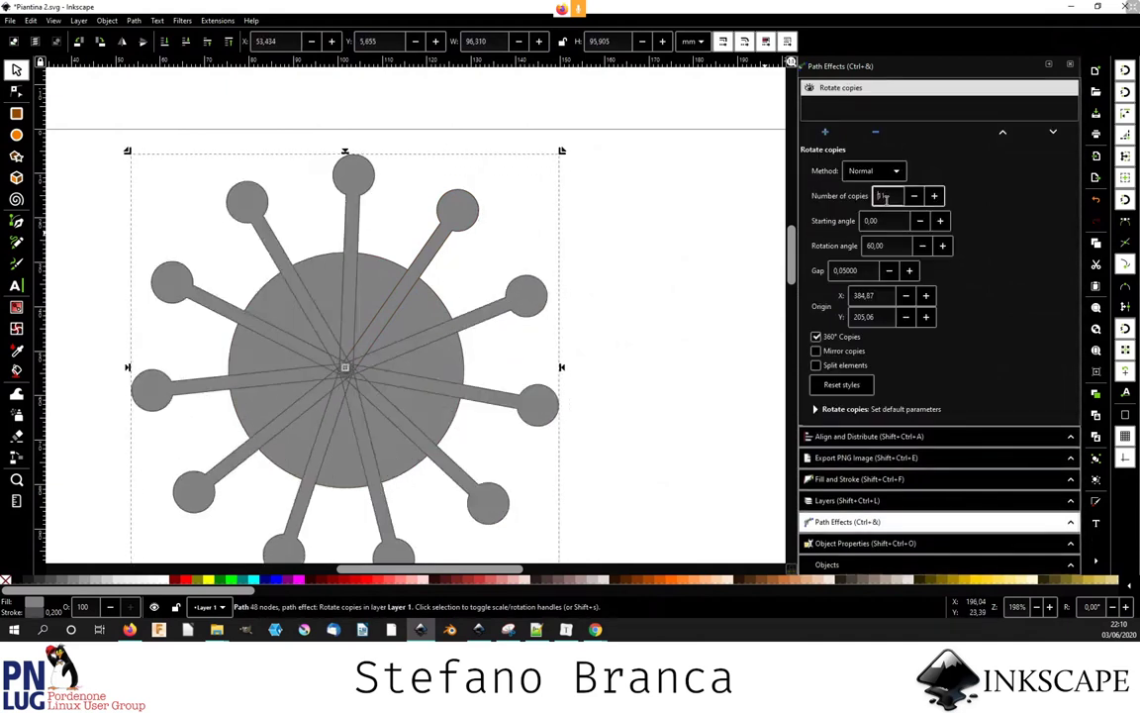
{"action": "scroll", "coordinate": [886, 197], "scroll_direction": "down", "scroll_amount": 5}
{"action": "scroll", "coordinate": [886, 197], "scroll_direction": "down", "scroll_amount": 1}
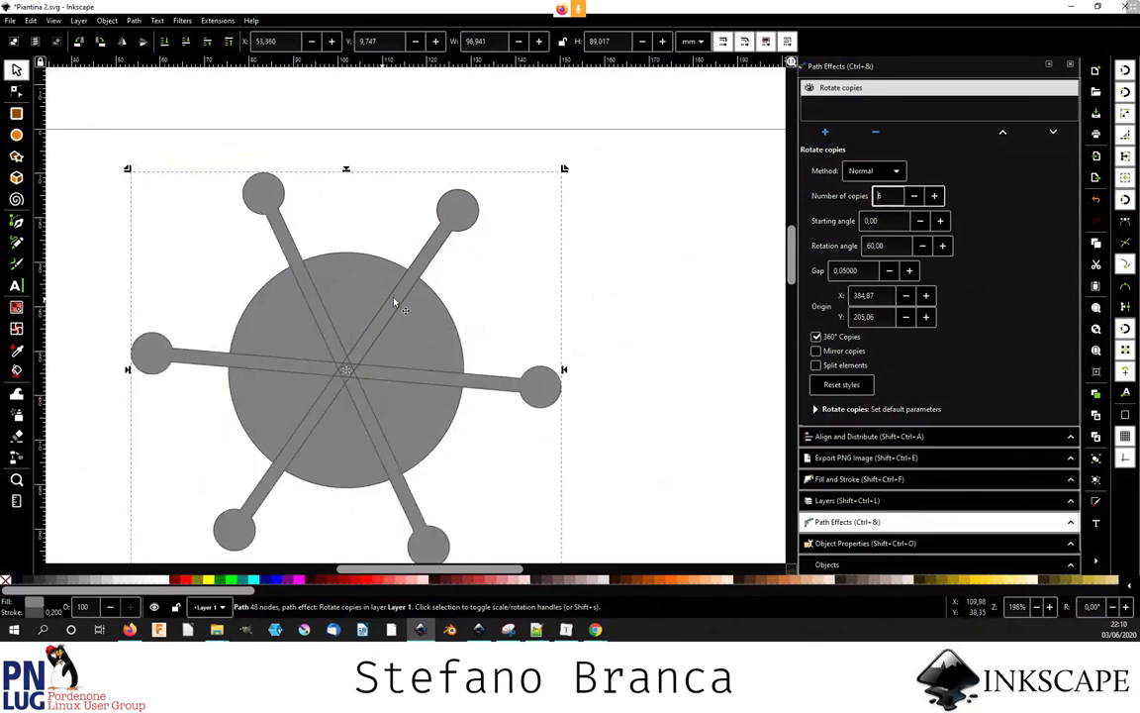
{"action": "left_click", "coordinate": [459, 210]}
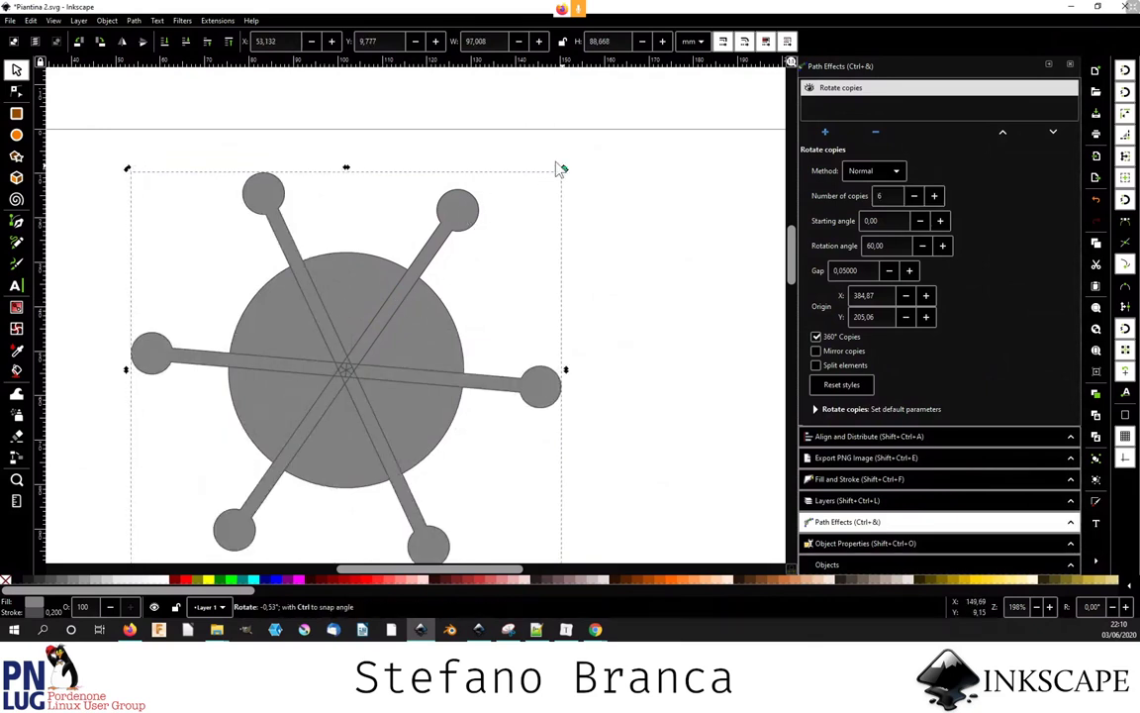
{"action": "mouse_move", "coordinate": [562, 170]}
{"action": "left_mouse_down"}
{"action": "mouse_move", "coordinate": [539, 158]}
{"action": "mouse_move", "coordinate": [519, 205]}
{"action": "left_mouse_up"}
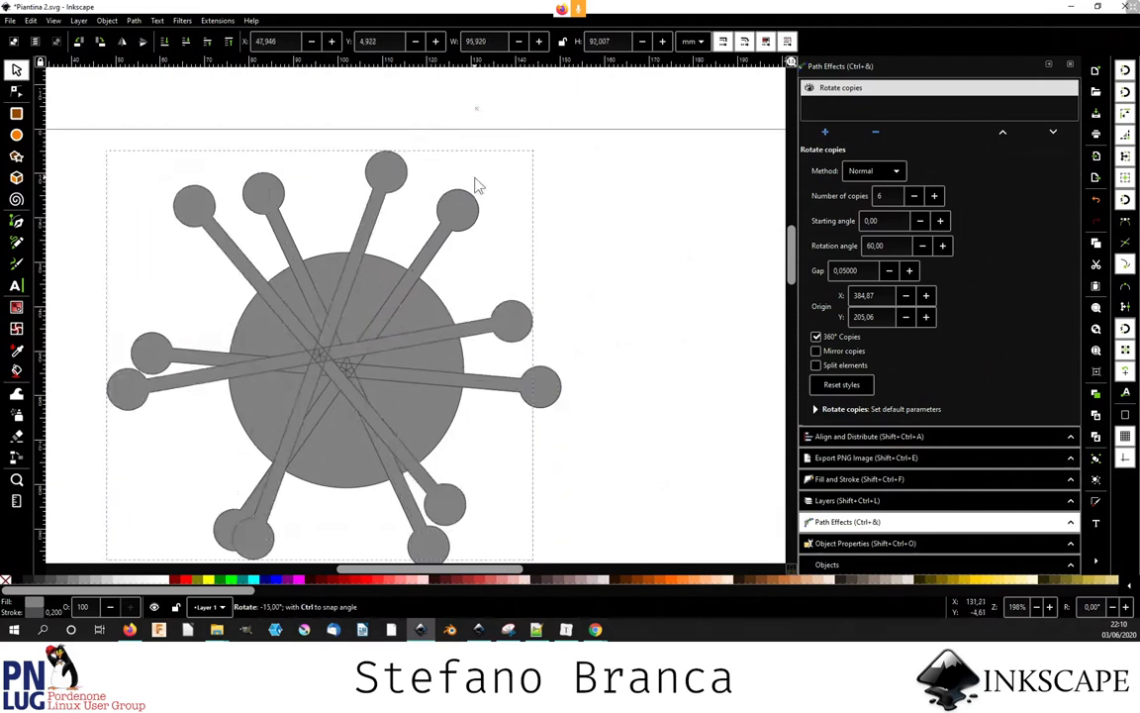
- Centre the emblem's rotation point and rotate the stalks until twelve appear around the circle
{"action": "left_click", "coordinate": [450, 234]}
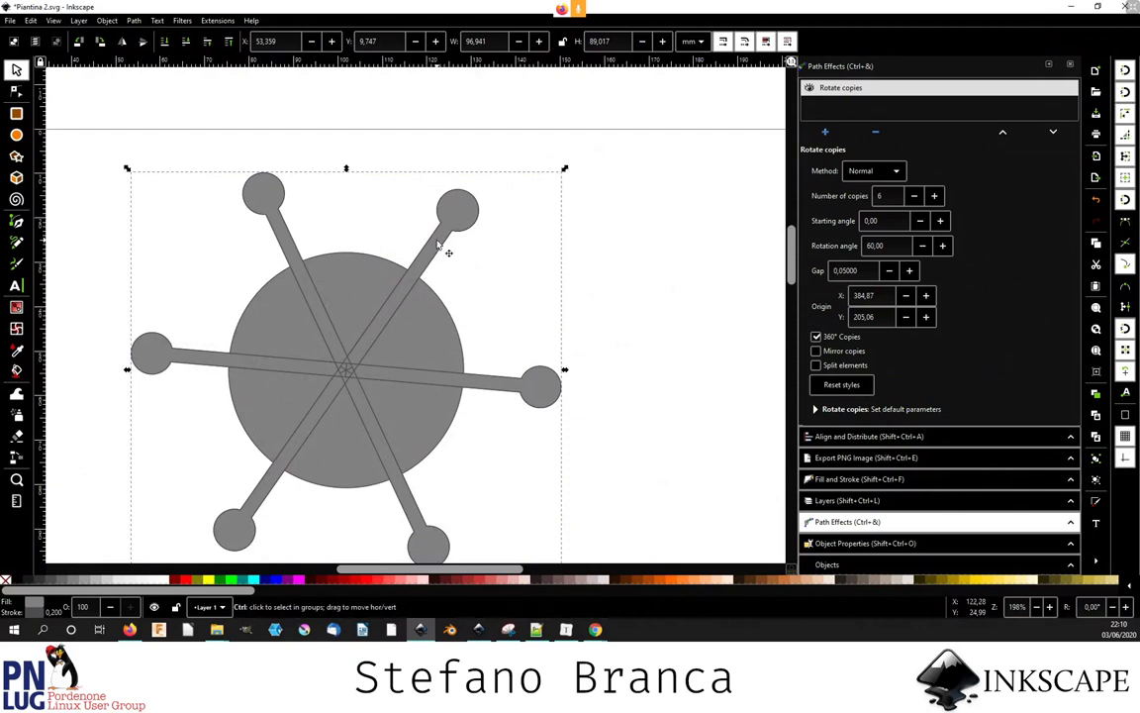
{"action": "scroll", "coordinate": [447, 248], "scroll_direction": "down", "scroll_amount": 2, "text": "ctrl"}
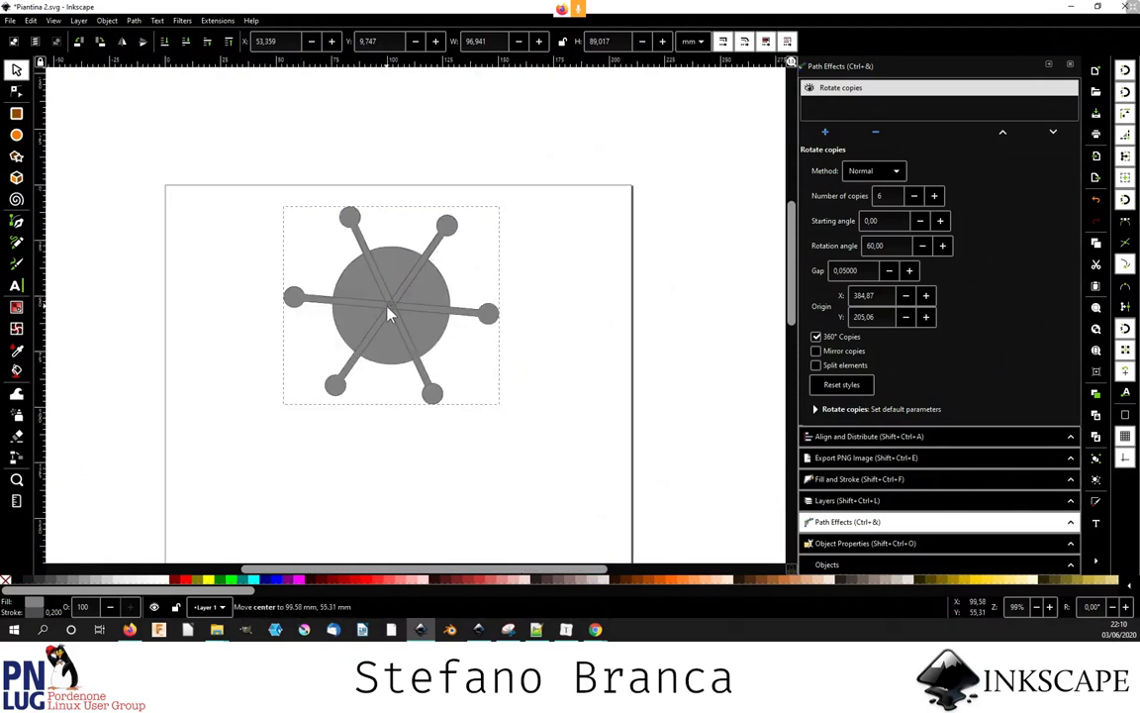
{"action": "left_click_drag", "start_coordinate": [391, 306], "coordinate": [393, 313]}
{"action": "scroll", "coordinate": [393, 313], "scroll_direction": "up", "scroll_amount": 1, "text": "ctrl"}
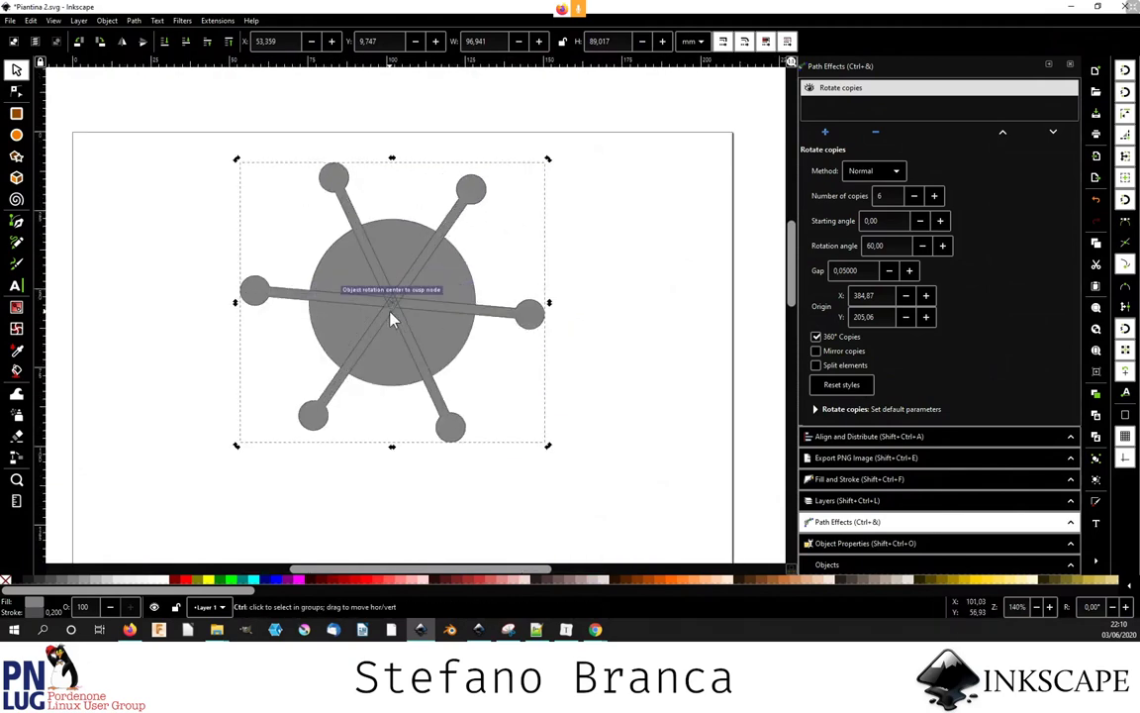
{"action": "scroll", "coordinate": [394, 309], "scroll_direction": "up", "scroll_amount": 3, "text": "ctrl"}
{"action": "left_click_drag", "start_coordinate": [396, 295], "coordinate": [381, 309]}
{"action": "scroll", "coordinate": [465, 238], "scroll_direction": "down", "scroll_amount": 2, "text": "ctrl"}
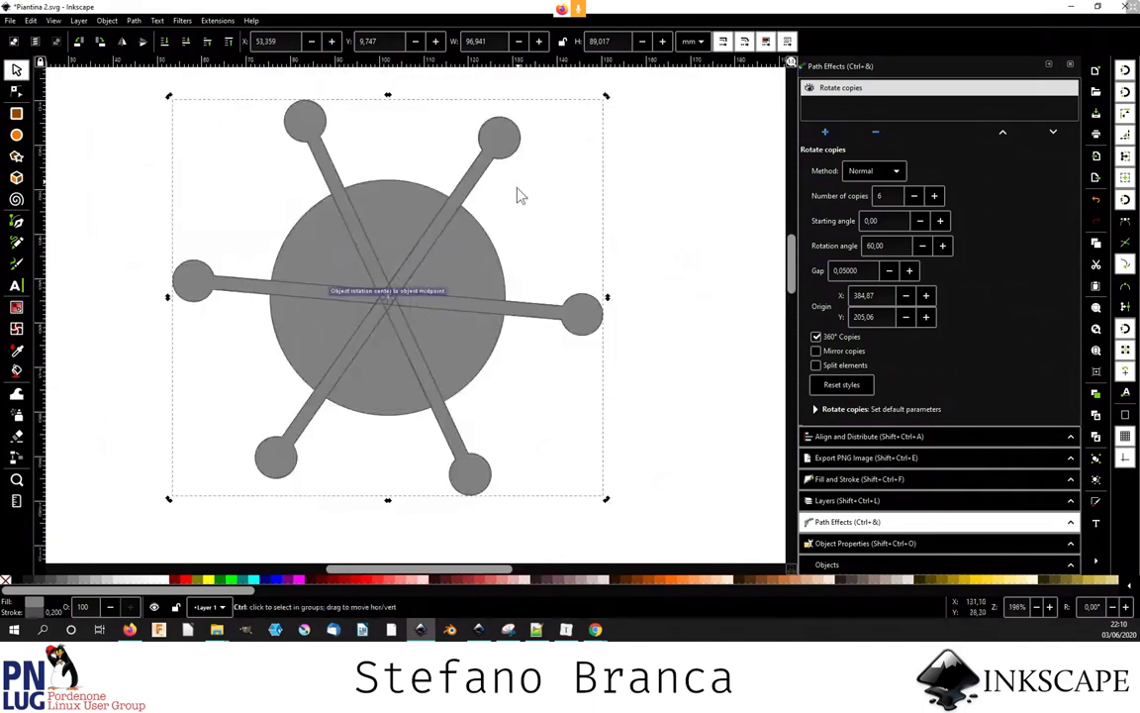
{"action": "scroll", "coordinate": [534, 183], "scroll_direction": "down", "scroll_amount": 2, "text": "ctrl"}
{"action": "left_click_drag", "start_coordinate": [561, 151], "coordinate": [476, 137]}
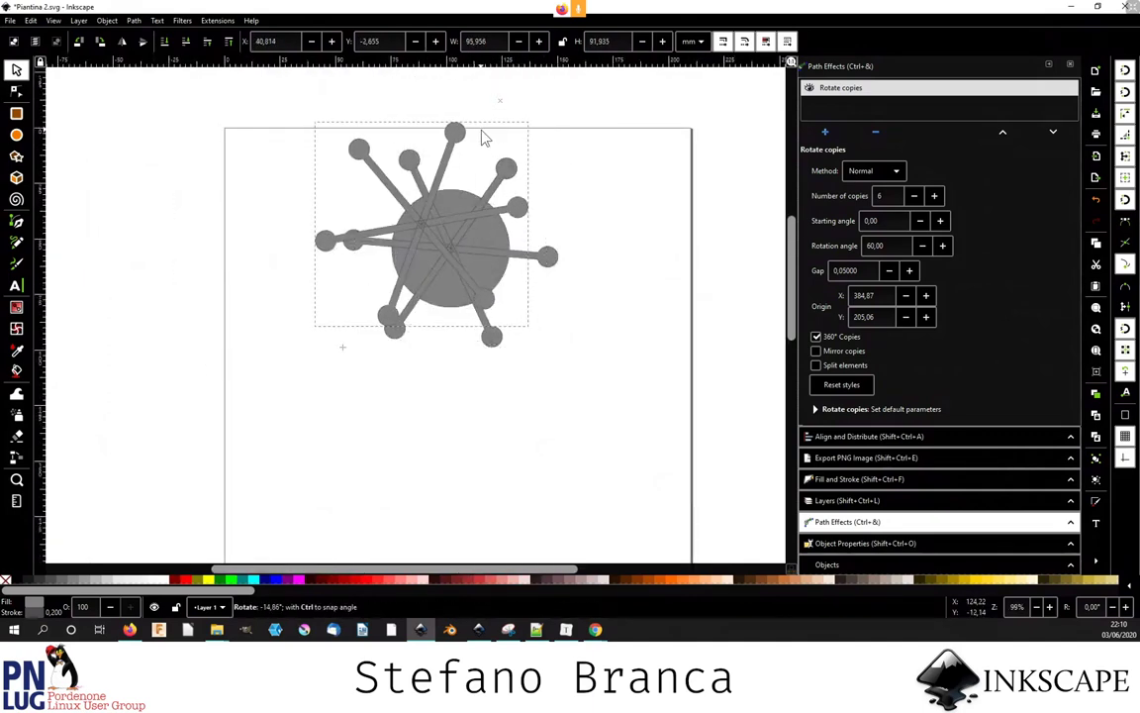
{"action": "mouse_move", "coordinate": [476, 137]}
{"action": "left_mouse_down"}
{"action": "mouse_move", "coordinate": [488, 148]}
{"action": "mouse_move", "coordinate": [466, 149]}
{"action": "left_mouse_up"}
{"action": "scroll", "coordinate": [458, 146], "scroll_direction": "up", "scroll_amount": 2, "text": "ctrl"}
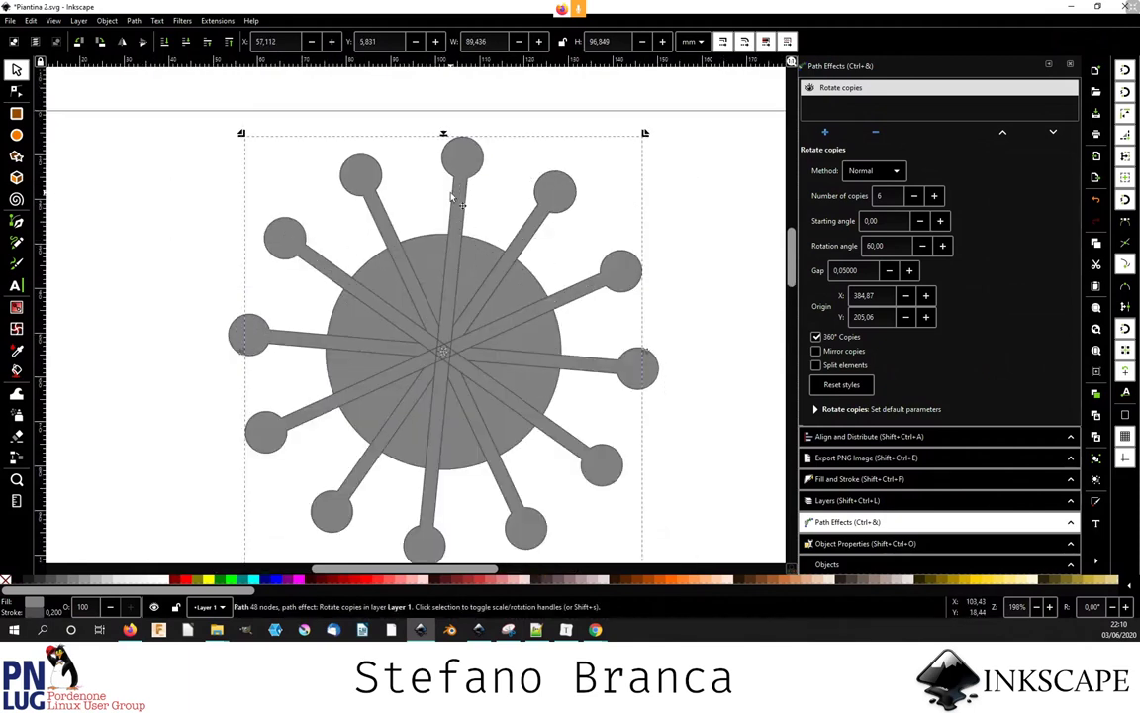
- Use the Node tool to drag the top knob's nodes down toward the centre
{"action": "key", "text": "n"}
{"action": "left_click_drag", "start_coordinate": [424, 117], "coordinate": [515, 369]}
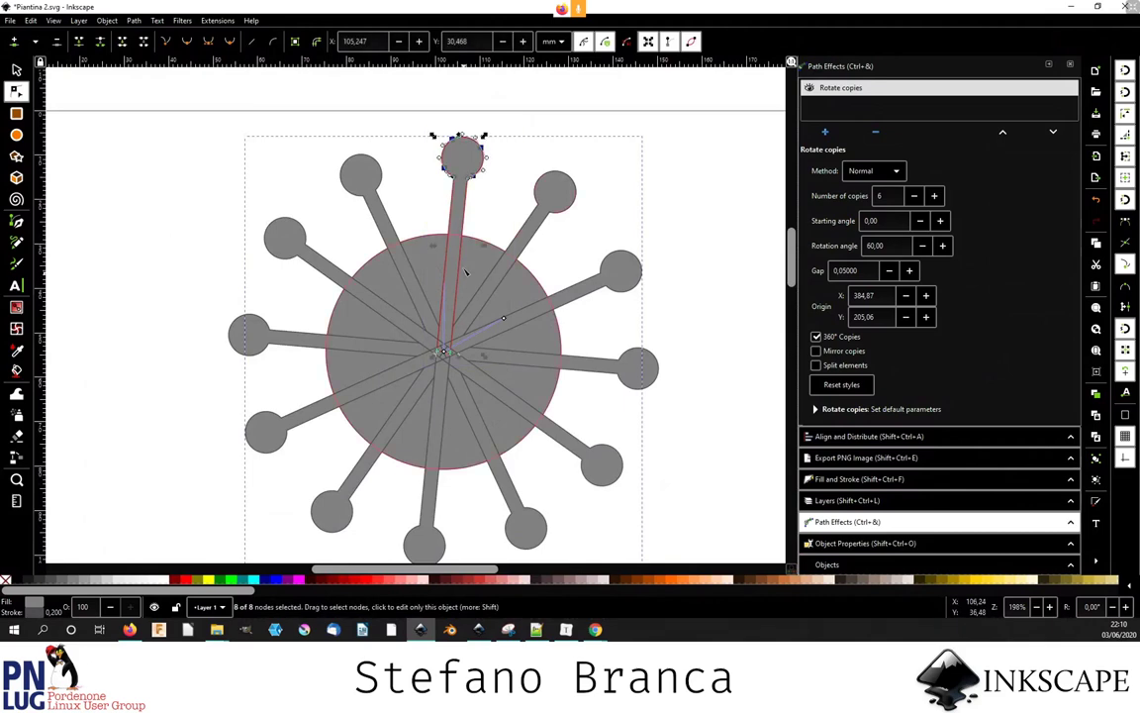
{"action": "left_click", "coordinate": [447, 180]}
{"action": "left_click", "coordinate": [427, 121]}
{"action": "left_click_drag", "start_coordinate": [427, 120], "coordinate": [504, 221]}
{"action": "left_click_drag", "start_coordinate": [485, 157], "coordinate": [486, 202]}
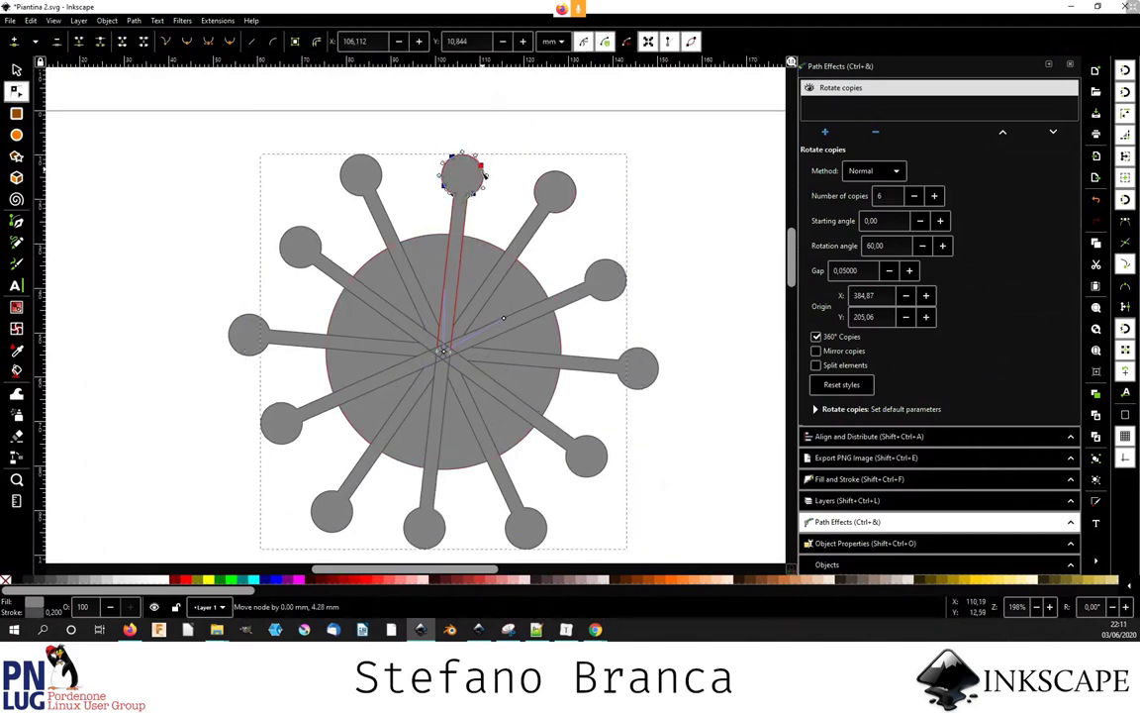
- Enable Split elements in the emblem's Rotate copies effect
{"action": "key", "text": "s"}
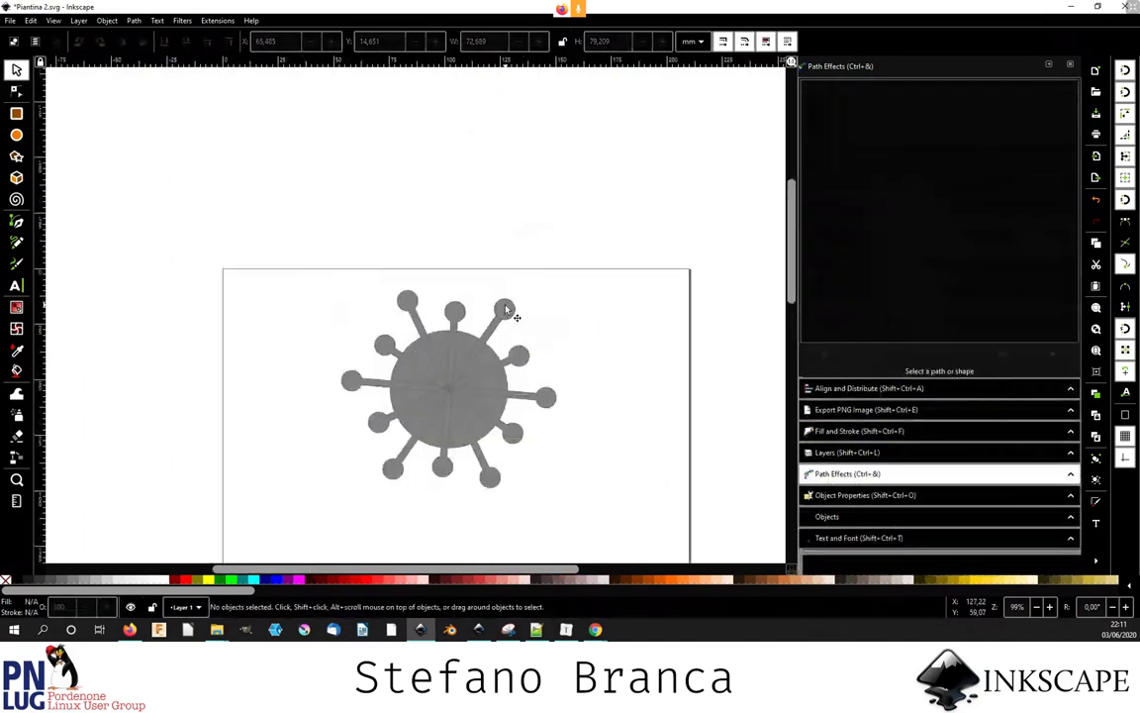
{"action": "left_click", "coordinate": [473, 327]}
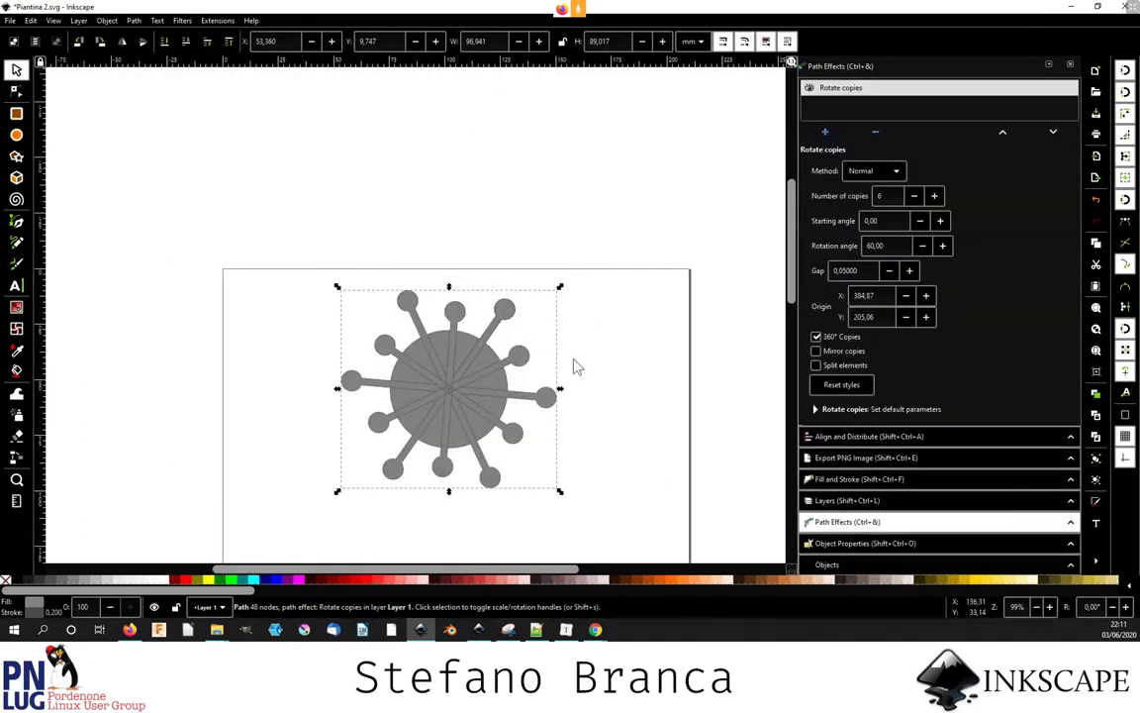
{"action": "key", "text": "plus"}
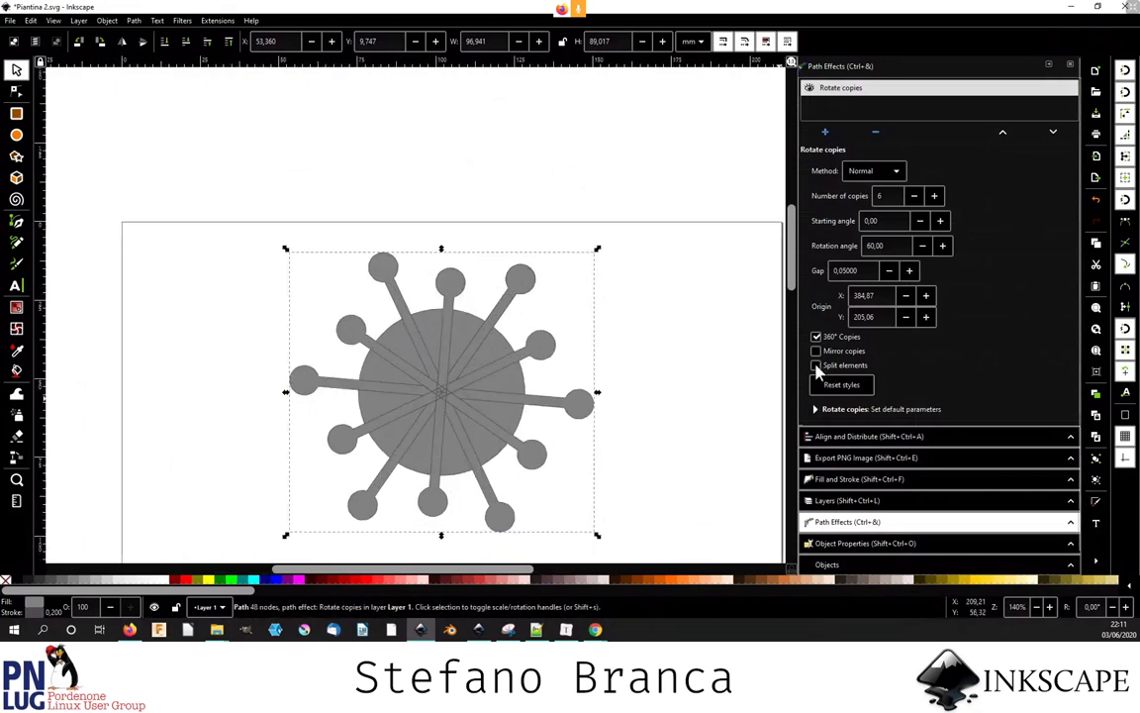
{"action": "left_click", "coordinate": [816, 366]}
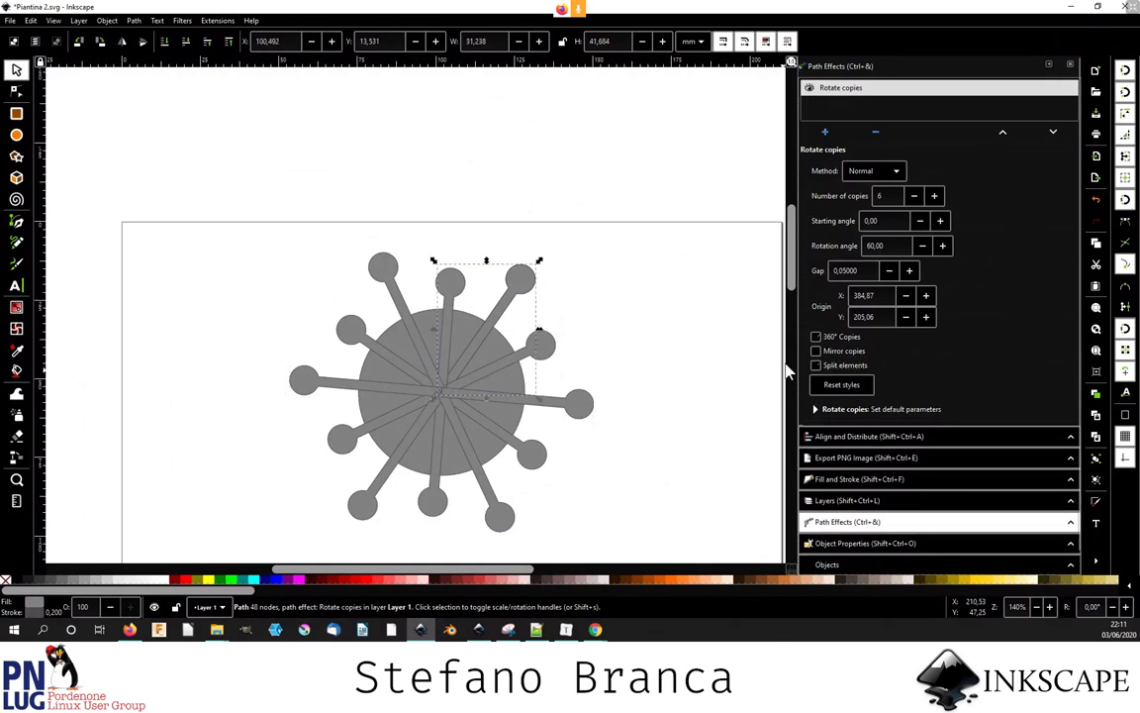
{"action": "left_click", "coordinate": [623, 342]}
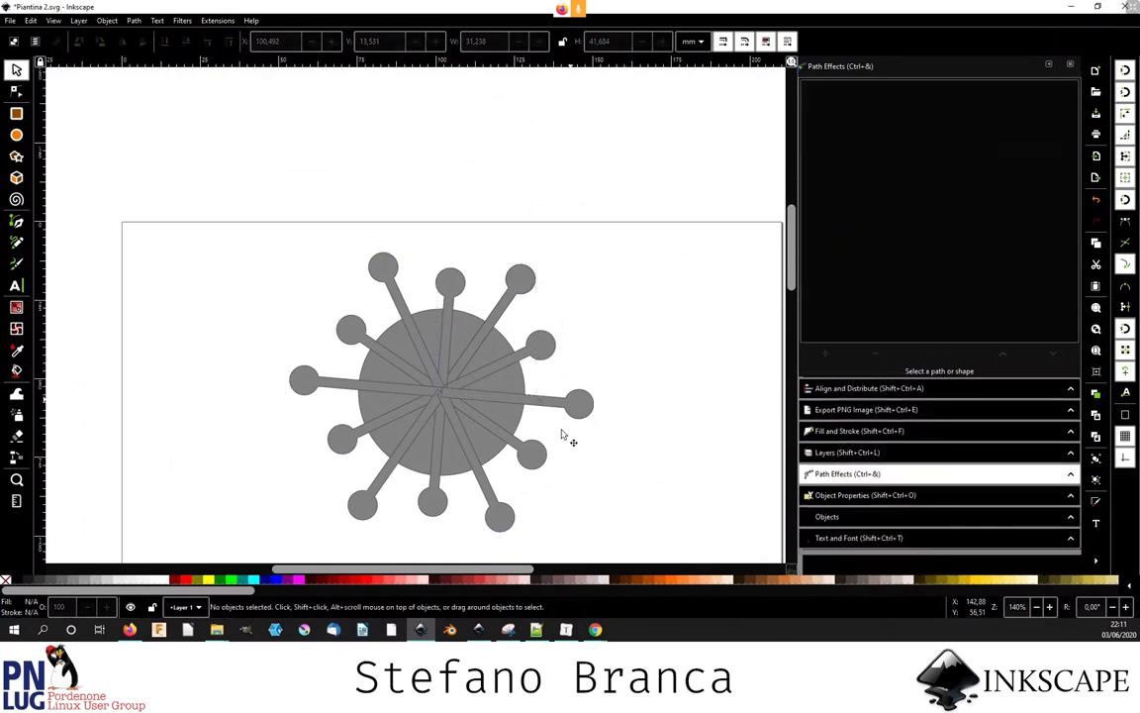
- Check the separated stalk pieces and bring the central circle above them
{"action": "mouse_move", "coordinate": [586, 396]}
{"action": "left_mouse_down"}
{"action": "mouse_move", "coordinate": [539, 478]}
{"action": "mouse_move", "coordinate": [655, 377]}
{"action": "left_mouse_up"}
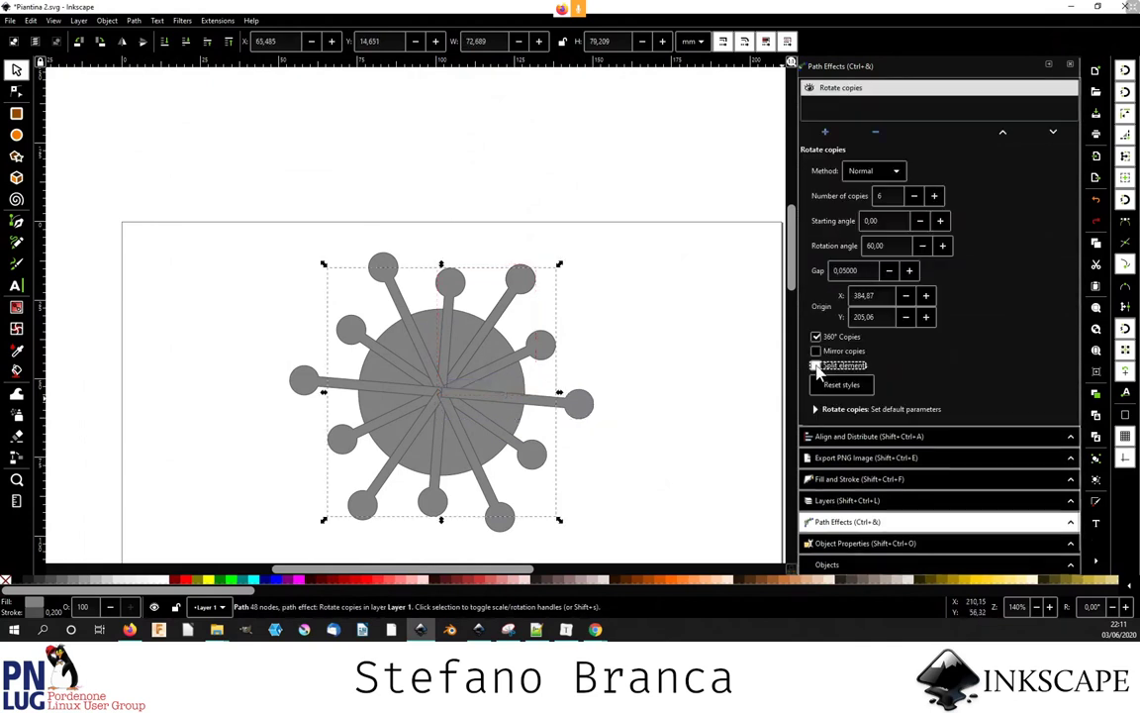
{"action": "left_click", "coordinate": [594, 441]}
{"action": "scroll", "coordinate": [445, 396], "scroll_direction": "down", "scroll_amount": 2, "text": "ctrl"}
{"action": "scroll", "coordinate": [445, 396], "scroll_direction": "up", "scroll_amount": 2, "text": "ctrl"}
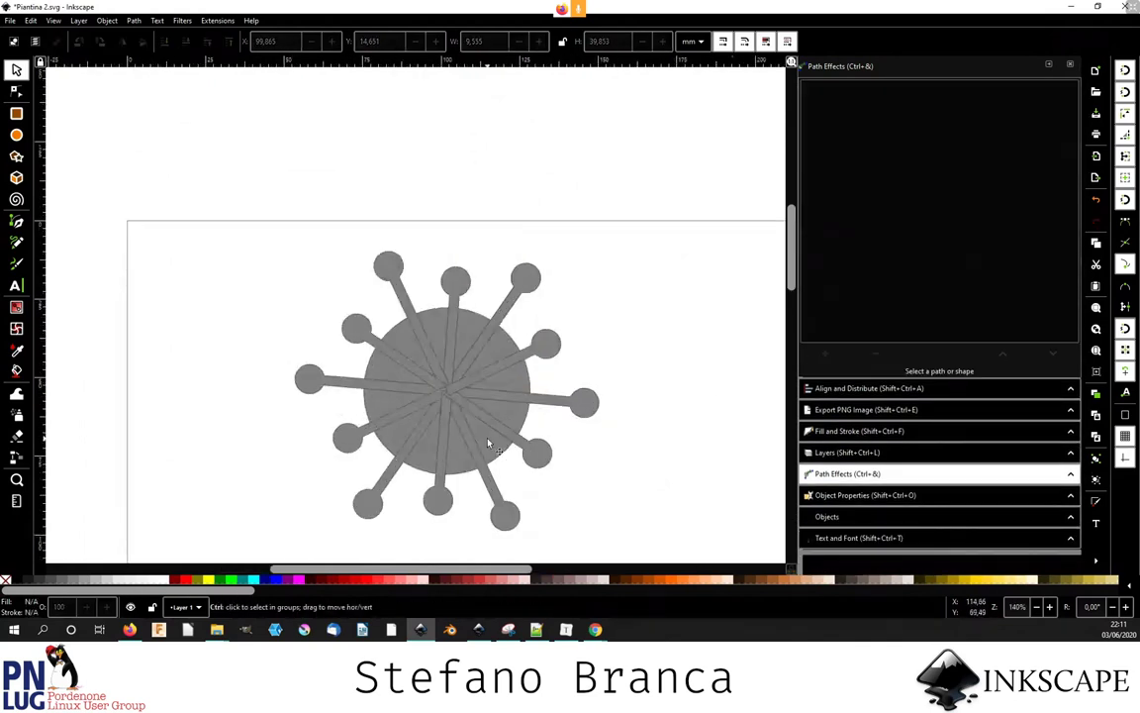
{"action": "left_click", "coordinate": [512, 426]}
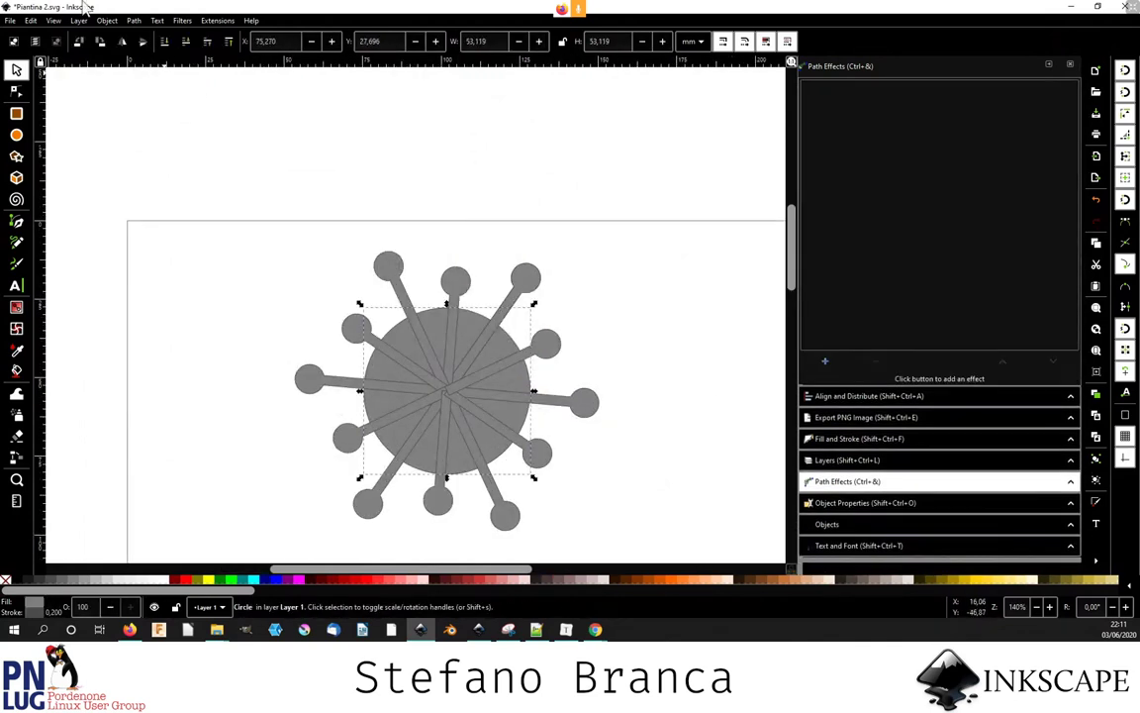
{"action": "left_click", "coordinate": [207, 40]}
{"action": "left_click", "coordinate": [392, 276]}
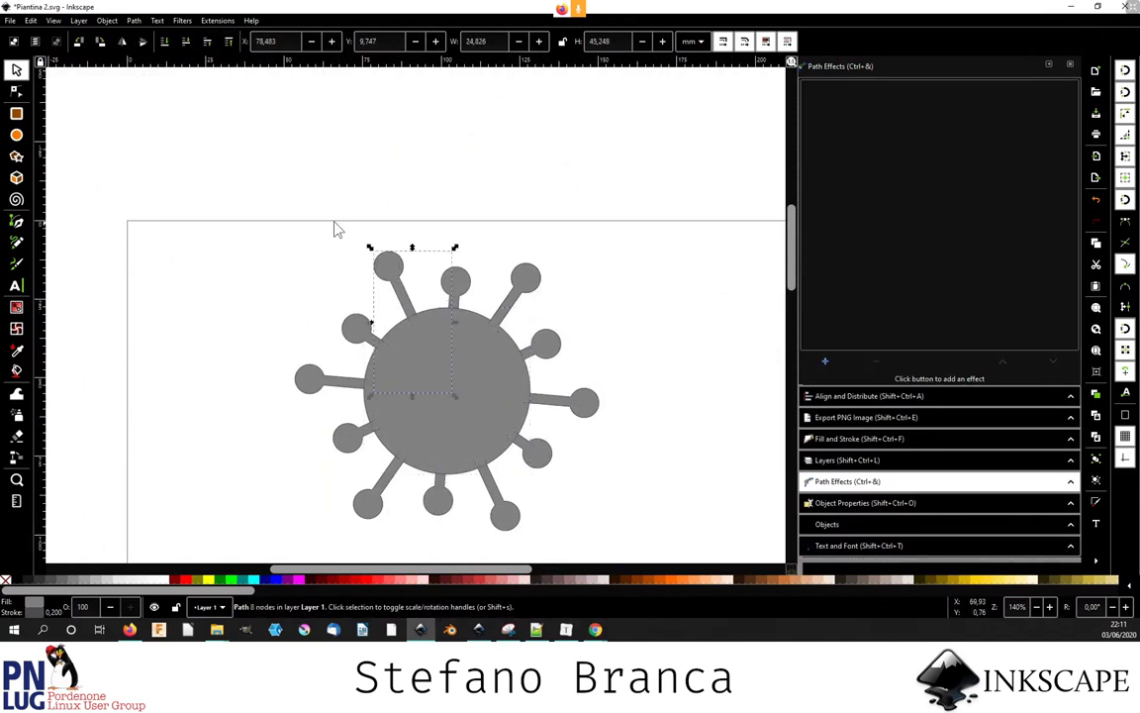
{"action": "left_click", "coordinate": [293, 226]}
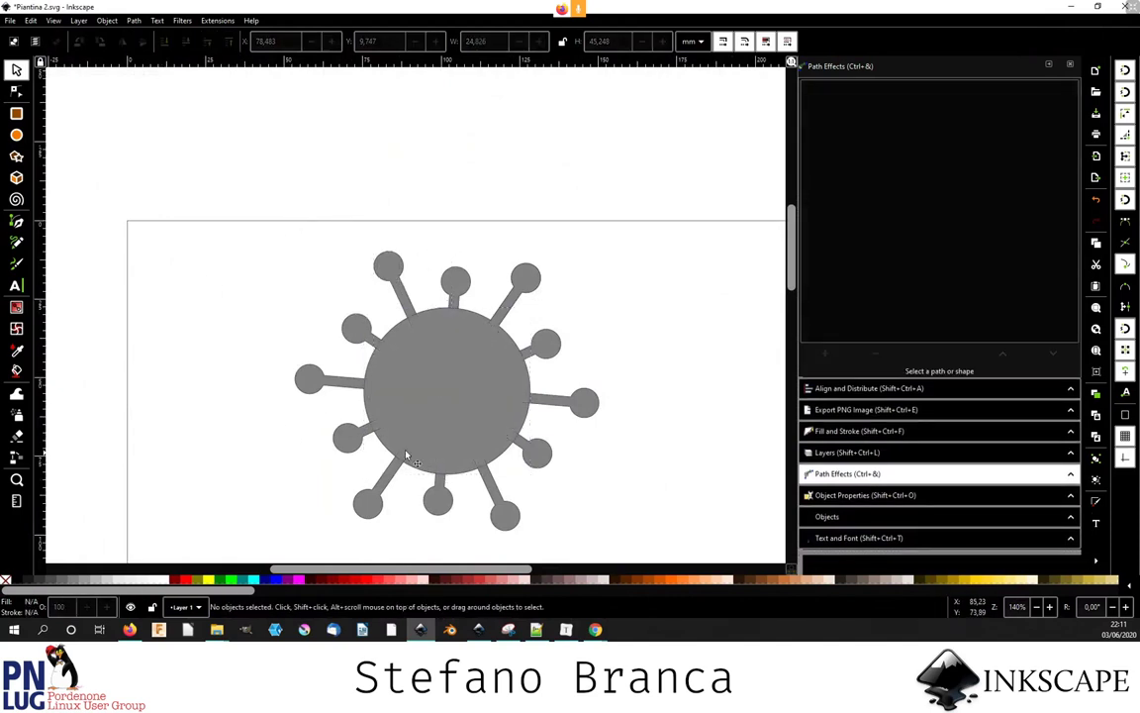
- Send the central circle beneath the stalks and turn on split normal/outline view
{"action": "left_click", "coordinate": [436, 463]}
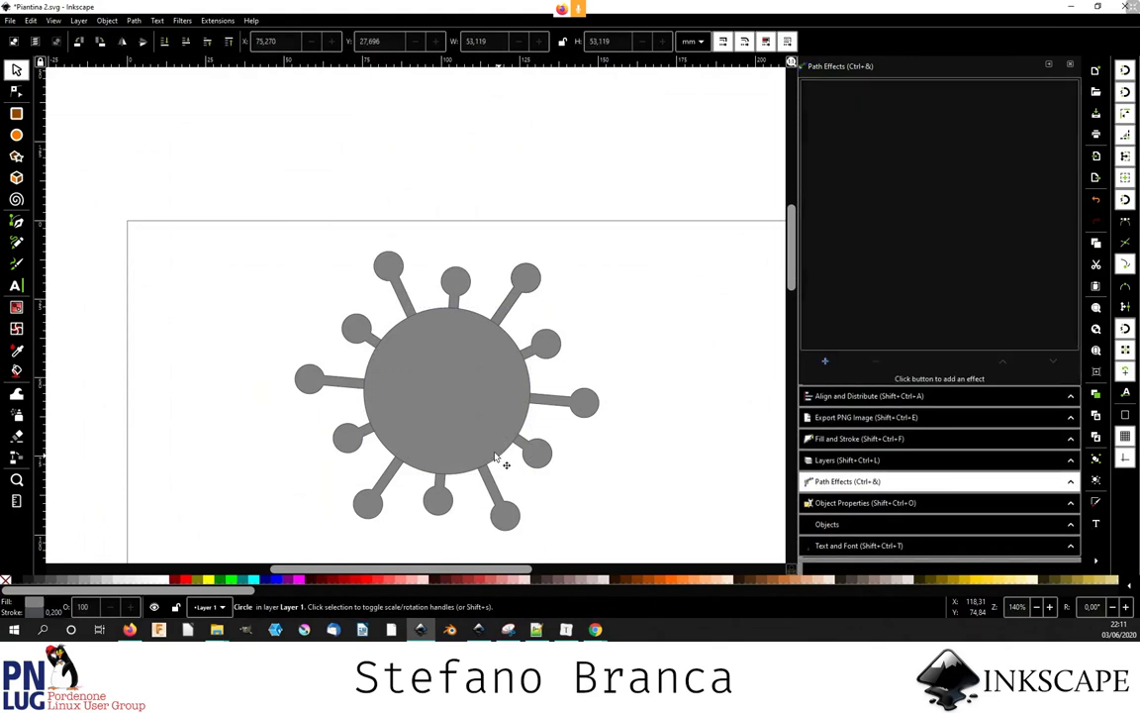
{"action": "left_click", "coordinate": [164, 42]}
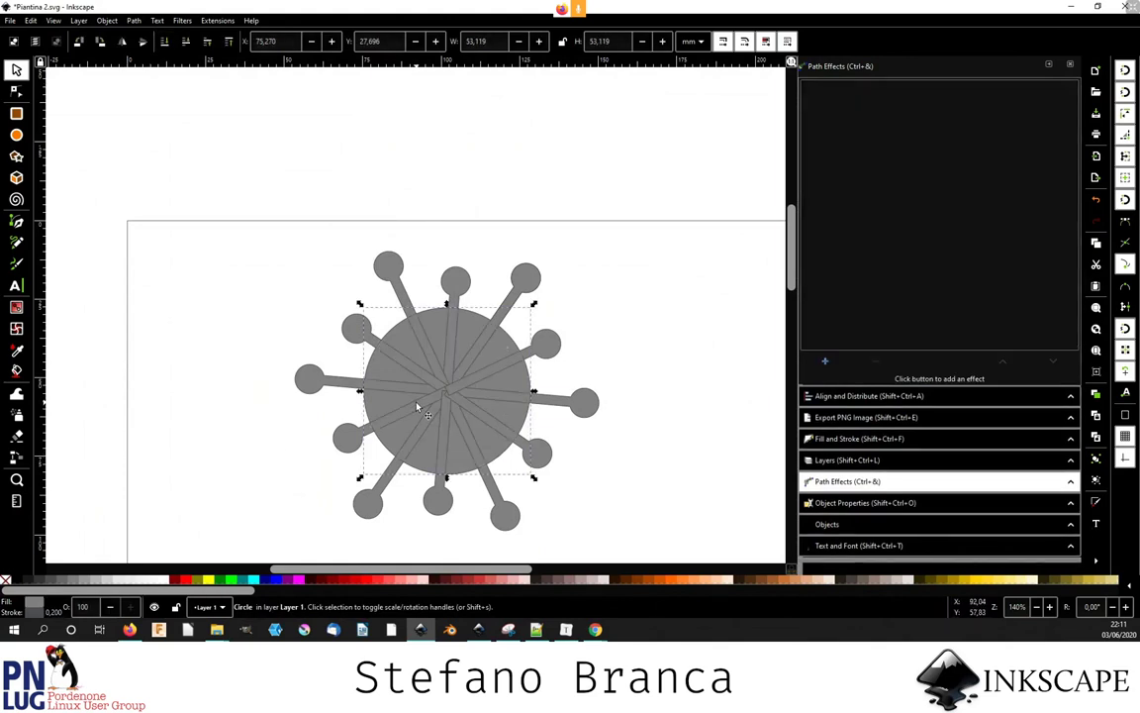
{"action": "key", "text": "ctrl"}
{"action": "key", "text": "ctrl+alt+KP_5"}
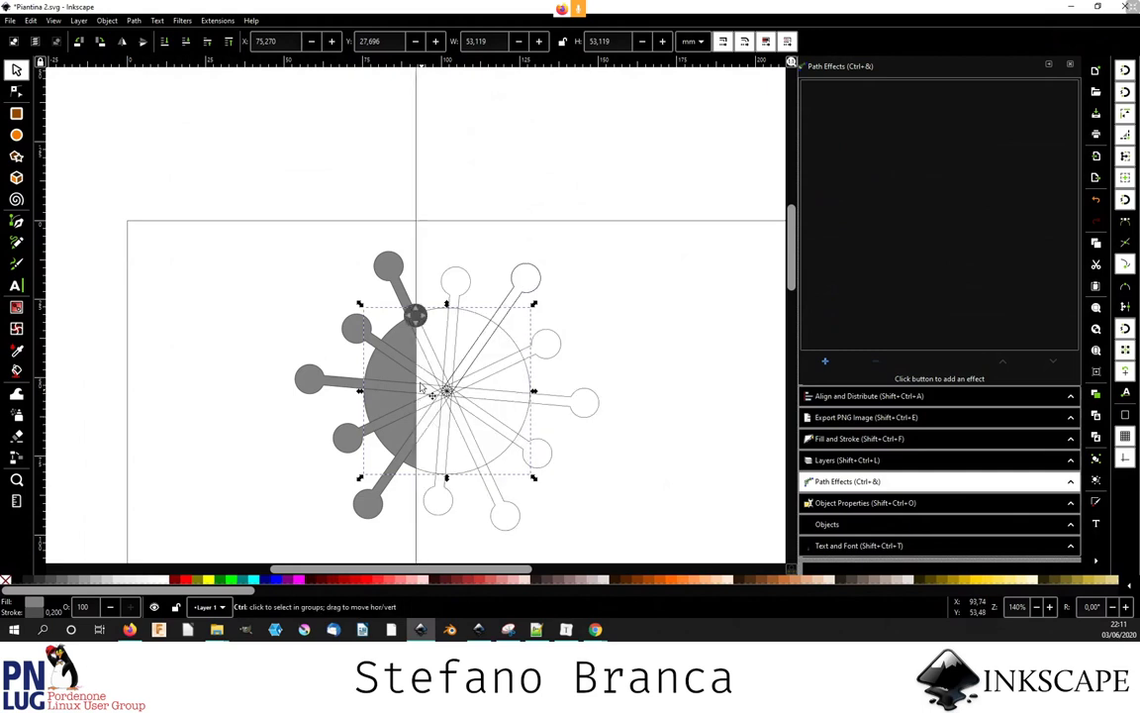
- Shrink the circle from 53.119 mm to 48.308 mm wide
{"action": "scroll", "coordinate": [421, 356], "scroll_direction": "up", "scroll_amount": 1, "text": "ctrl"}
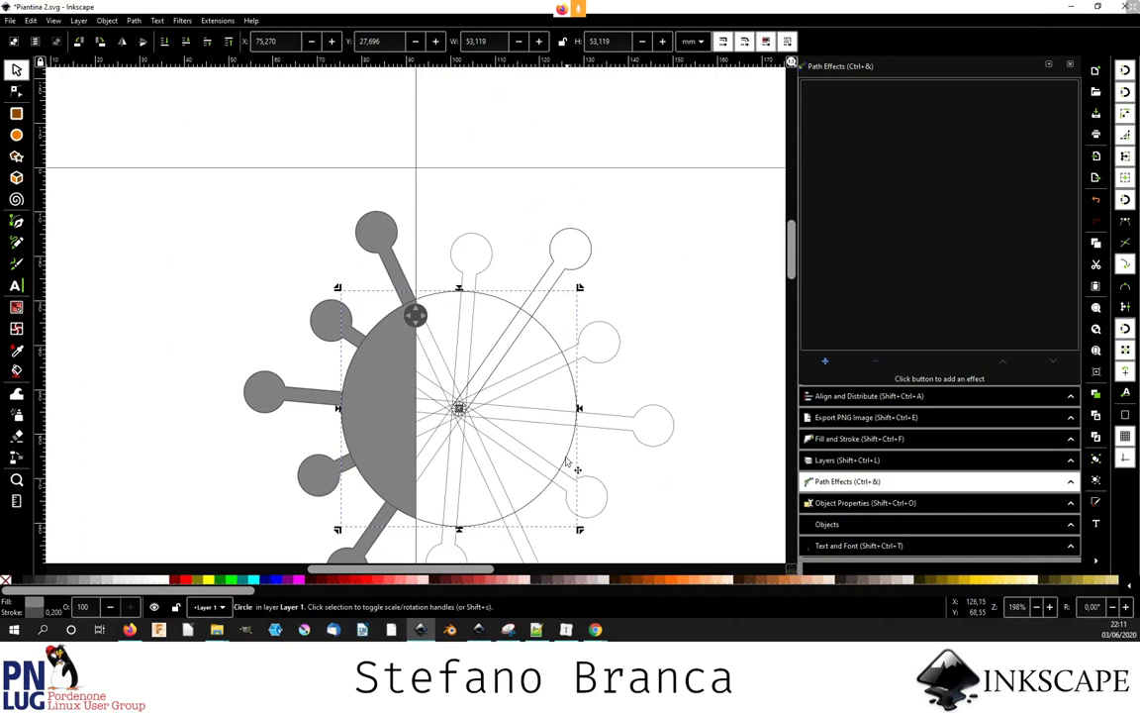
{"action": "key", "text": "less"}
{"action": "key", "text": "less"}
{"action": "key", "text": "less"}
{"action": "key", "text": "less"}
{"action": "key", "text": "less"}
{"action": "key", "text": "less"}
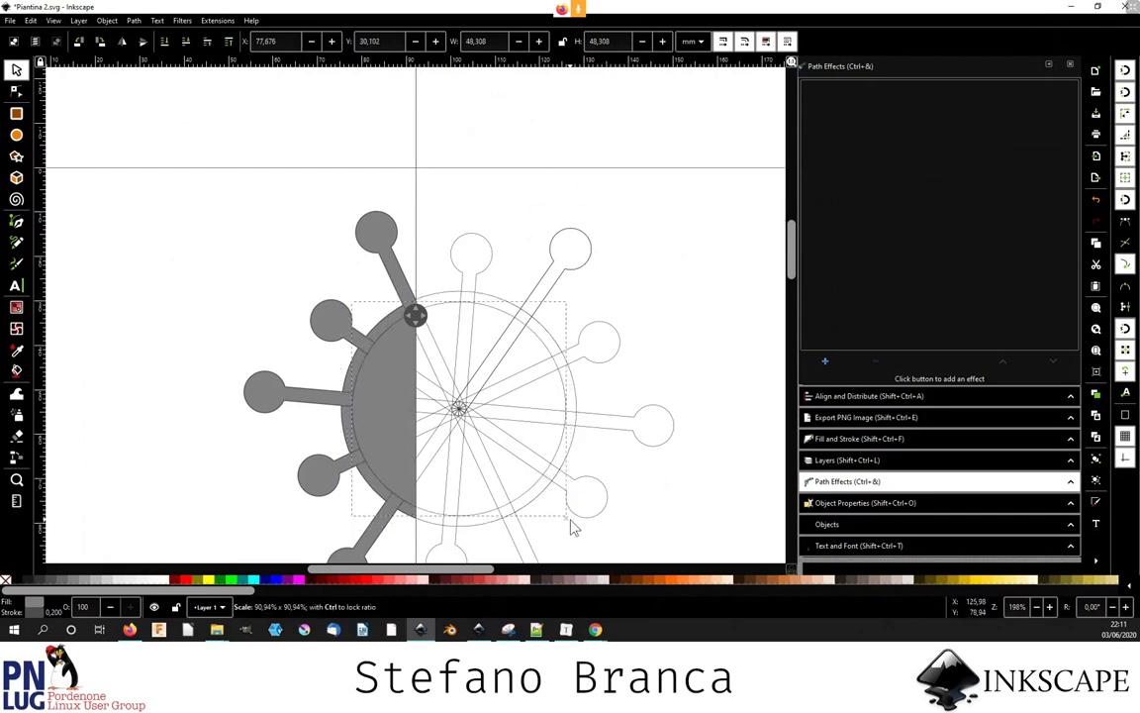
{"action": "scroll", "coordinate": [514, 472], "scroll_direction": "up", "scroll_amount": 1}
- Group four stalks from the right and upper-left sides
{"action": "key", "text": "Escape"}
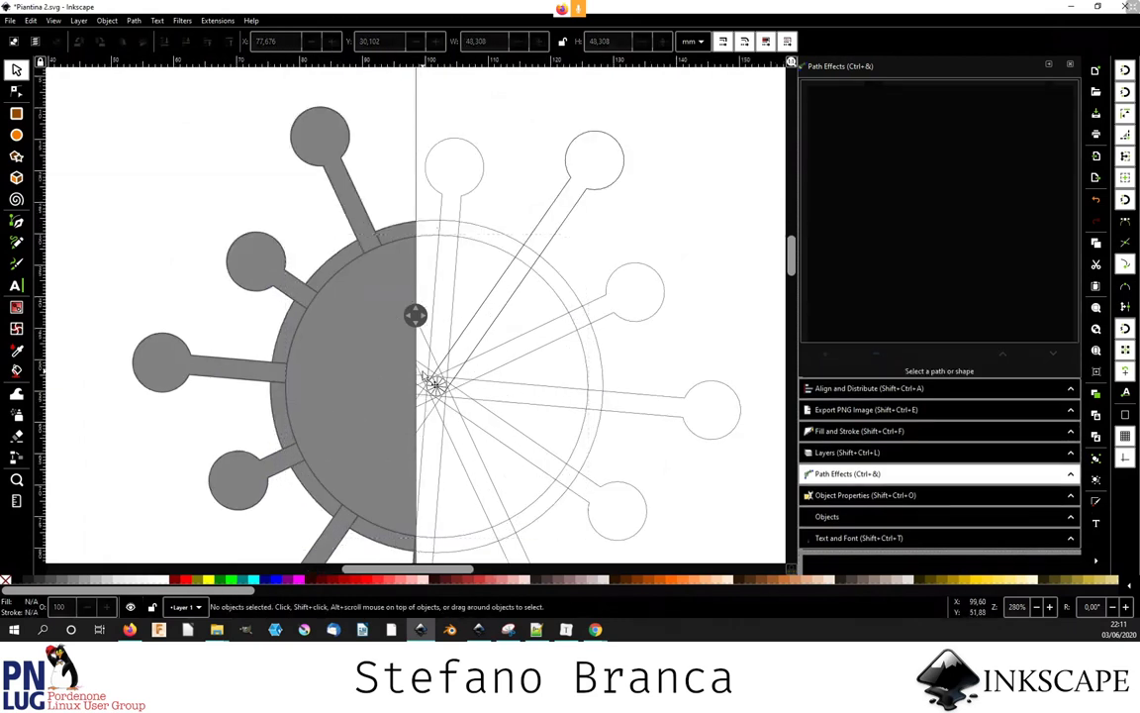
{"action": "left_click", "coordinate": [509, 371]}
{"action": "left_click", "coordinate": [496, 331], "text": "shift"}
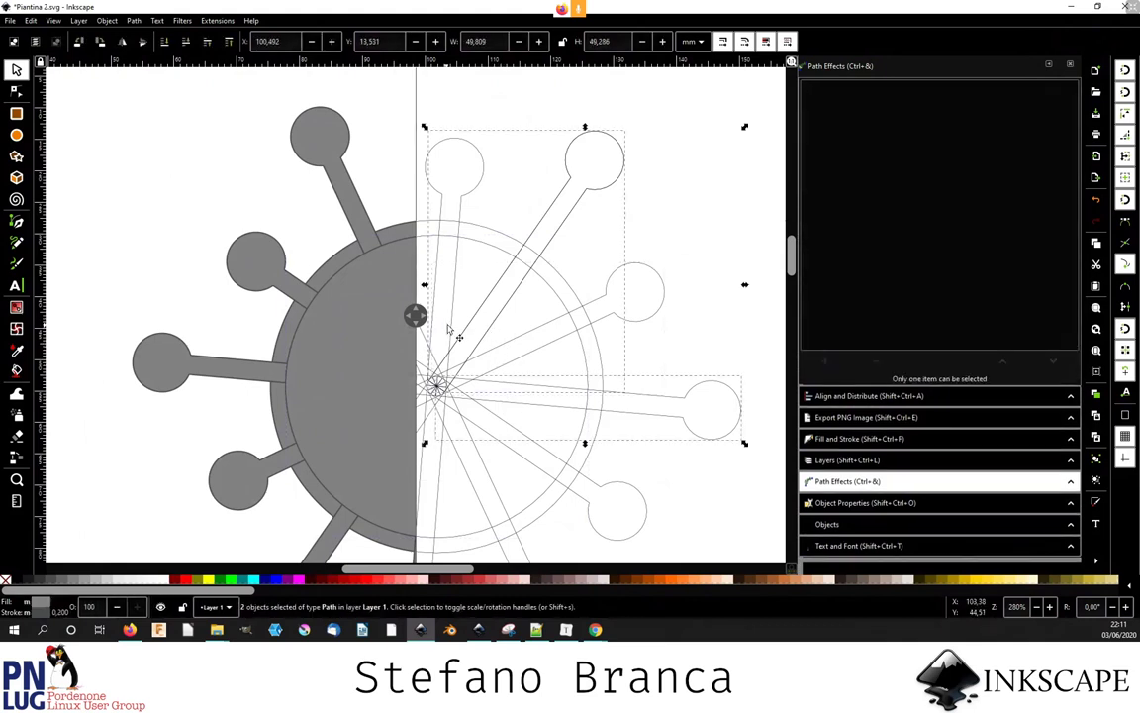
{"action": "left_click", "coordinate": [462, 333], "text": "shift"}
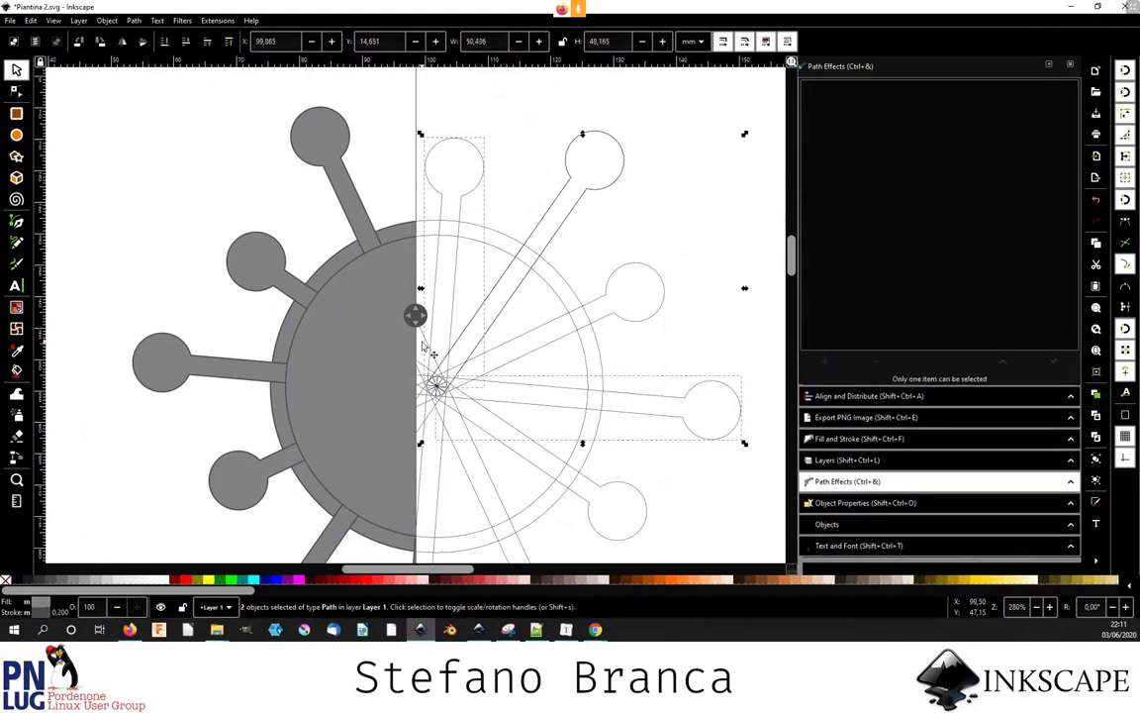
{"action": "left_click", "coordinate": [382, 307], "text": "shift"}
{"action": "left_click", "coordinate": [456, 446], "text": "shift"}
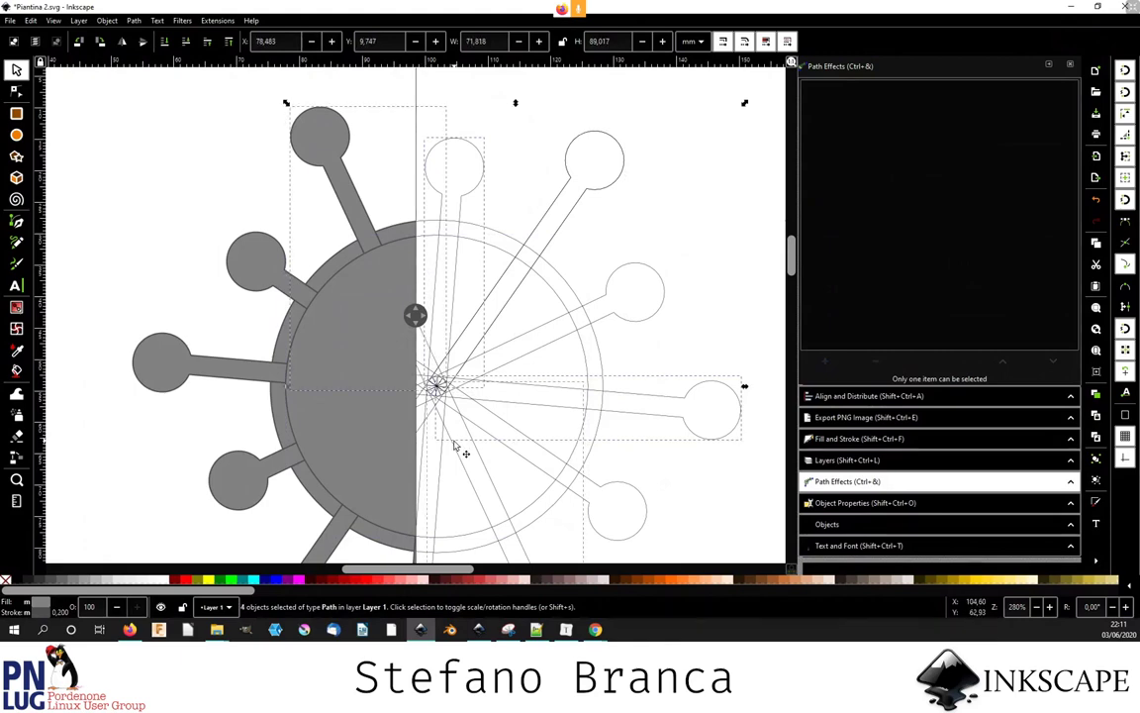
{"action": "key", "text": "ctrl+g"}
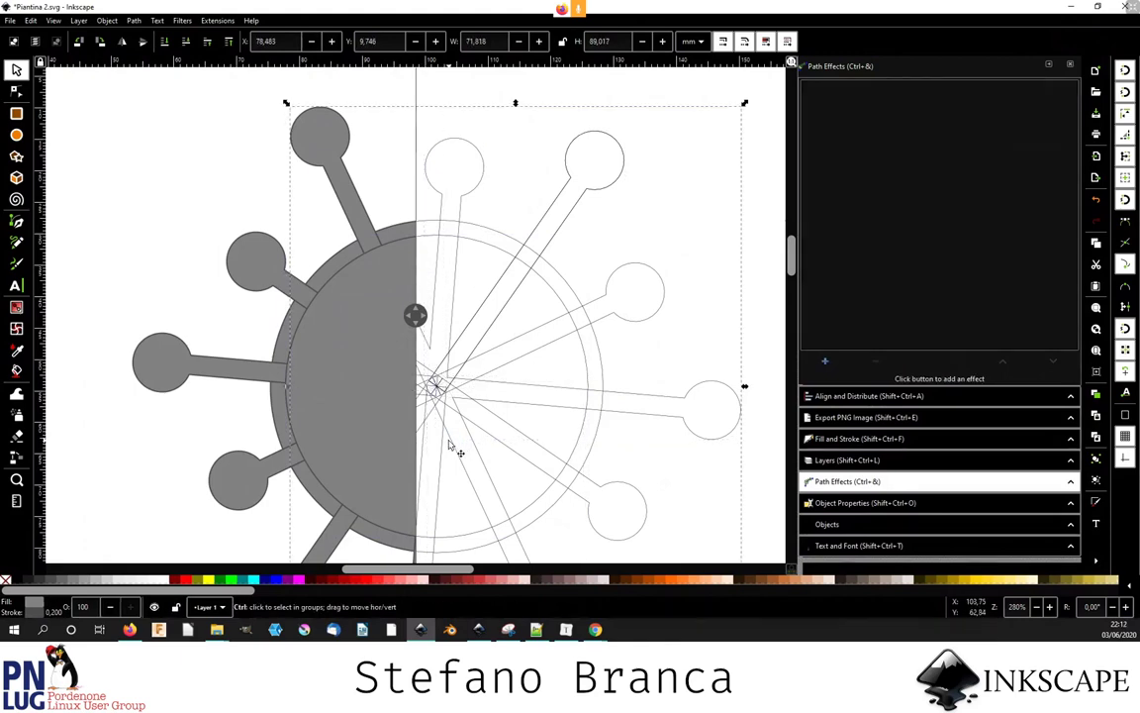
- Select the right-half stalk lines and circle and group them
{"action": "scroll", "coordinate": [450, 445], "scroll_direction": "up", "scroll_amount": 1, "text": "ctrl"}
{"action": "scroll", "coordinate": [502, 417], "scroll_direction": "down", "scroll_amount": 3, "text": "ctrl"}
{"action": "left_click", "coordinate": [691, 521]}
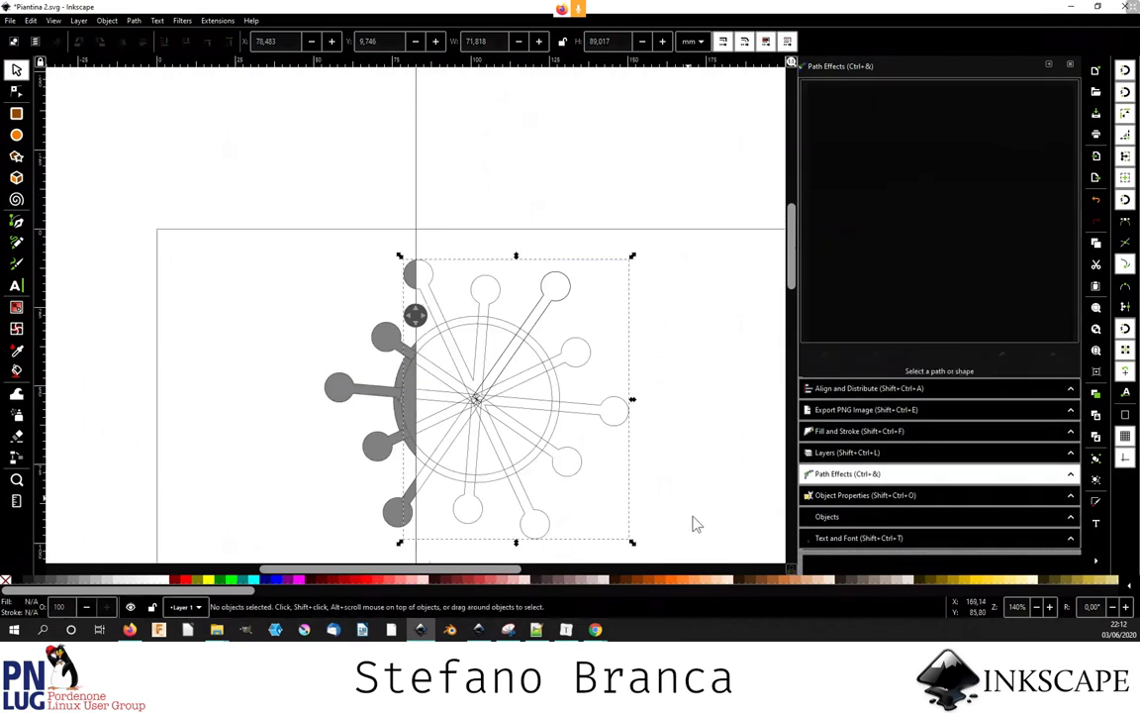
{"action": "left_click_drag", "start_coordinate": [293, 247], "coordinate": [531, 465]}
{"action": "left_click", "coordinate": [530, 465], "text": "shift"}
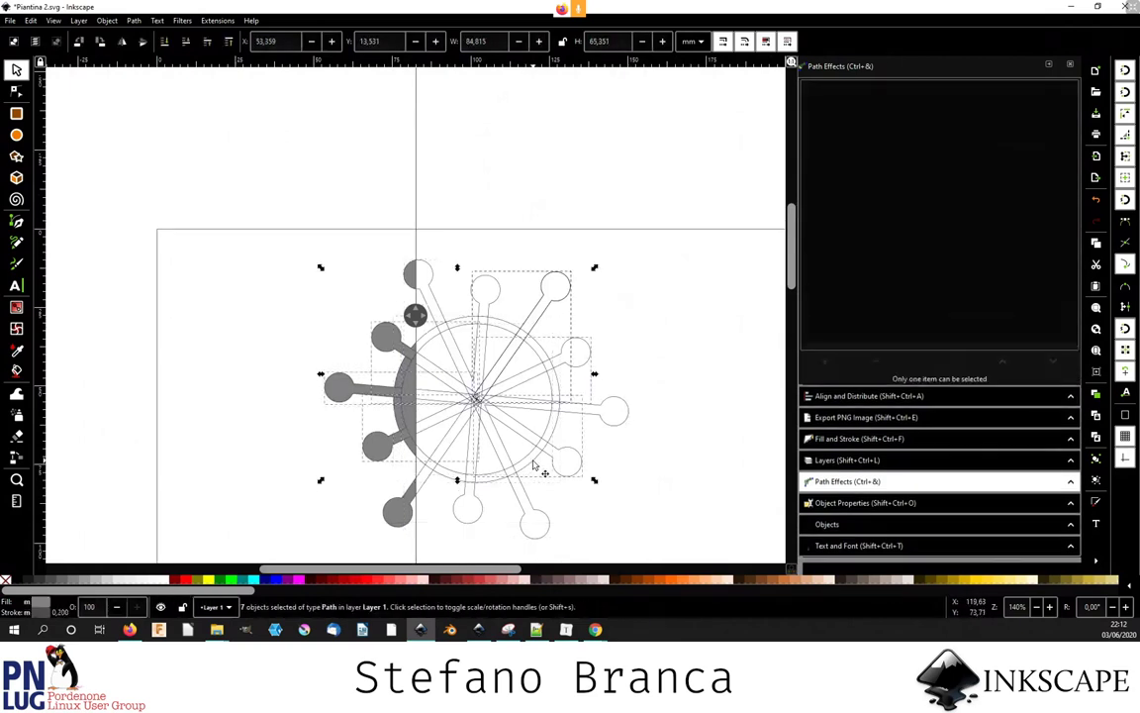
{"action": "key", "text": "ctrl+g"}
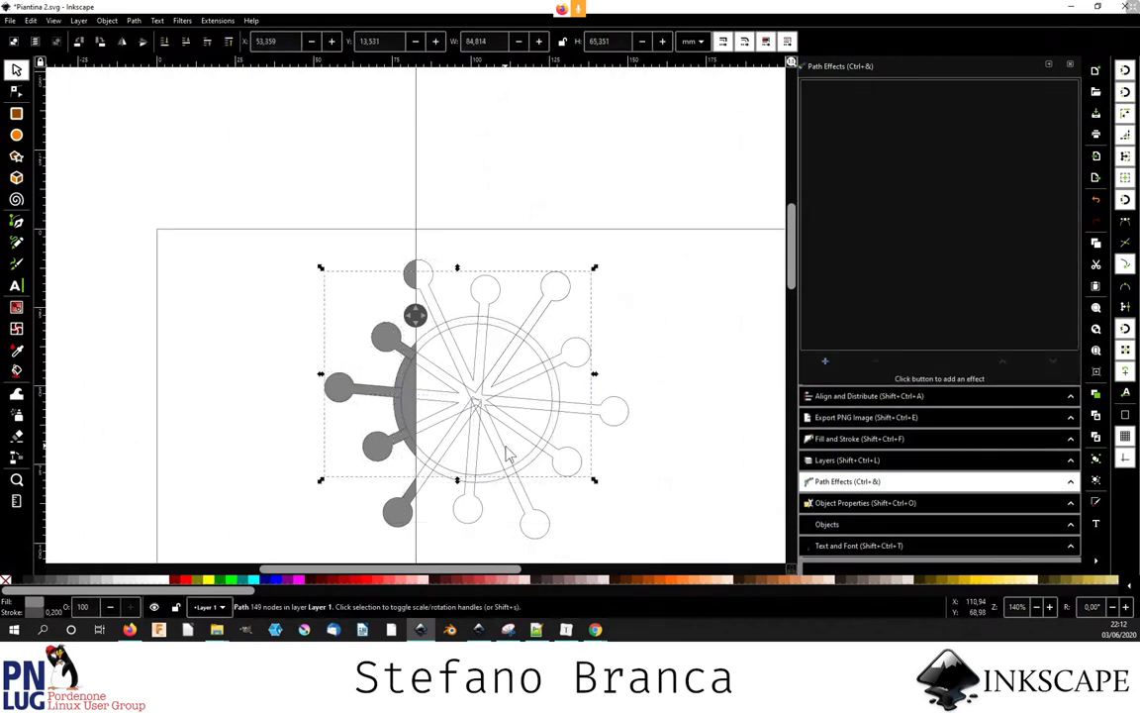
- Select a right-half stalk path together with the larger outline path
{"action": "scroll", "coordinate": [485, 430], "scroll_direction": "up", "scroll_amount": 1, "text": "ctrl"}
{"action": "scroll", "coordinate": [482, 423], "scroll_direction": "up", "scroll_amount": 1, "text": "ctrl"}
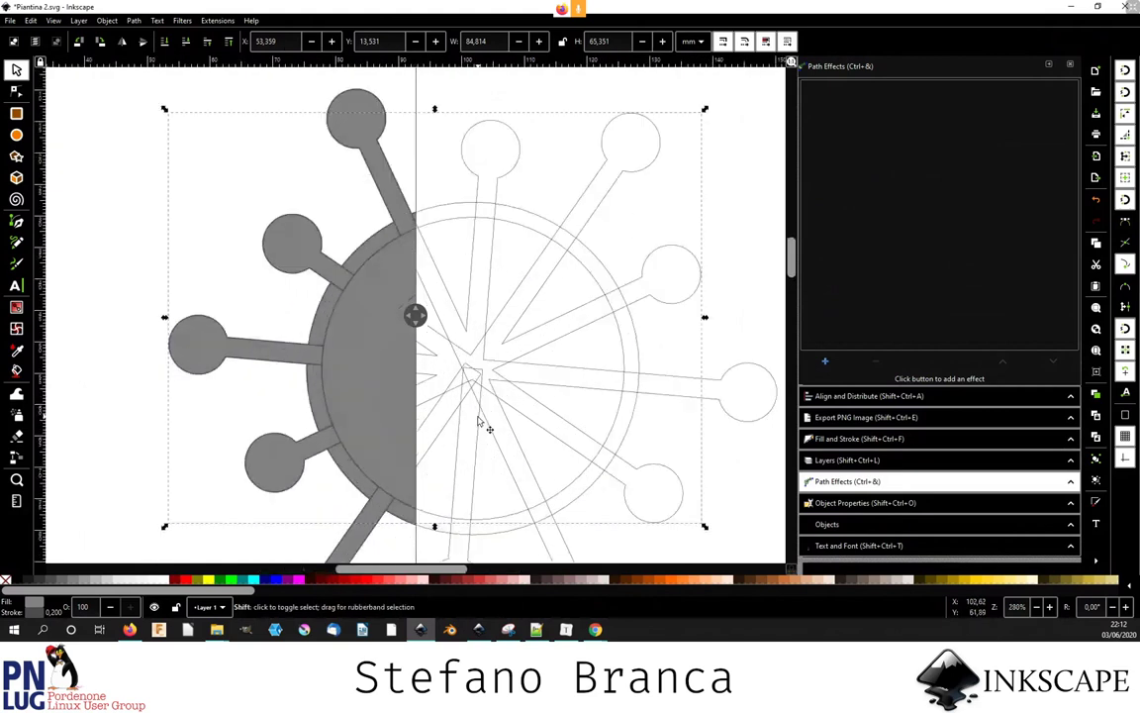
{"action": "left_click", "coordinate": [480, 421], "text": "shift"}
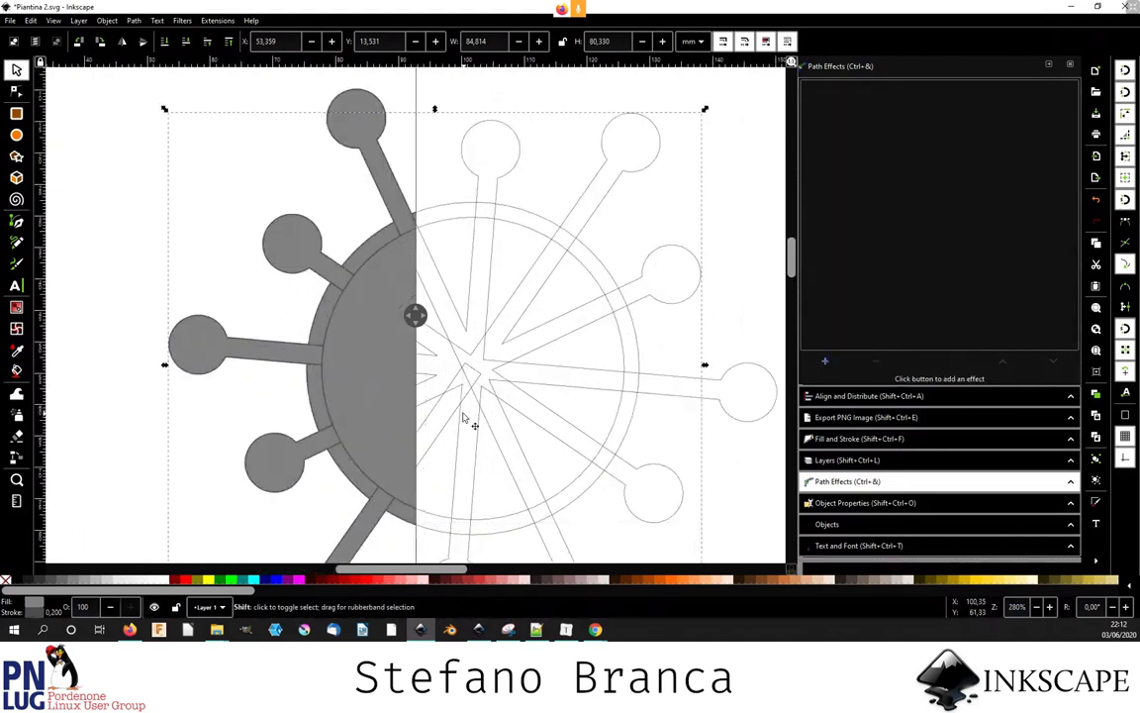
{"action": "left_click", "coordinate": [457, 415], "text": "shift"}
{"action": "left_click", "coordinate": [458, 430]}
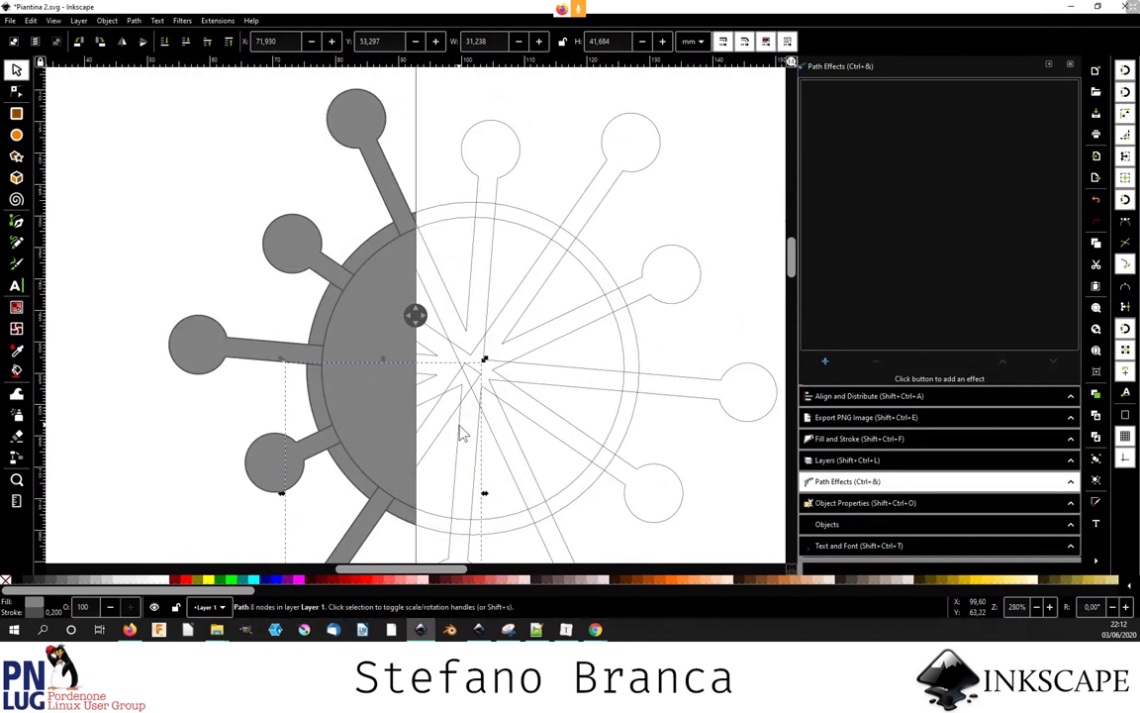
{"action": "scroll", "coordinate": [452, 423], "scroll_direction": "down", "scroll_amount": 3}
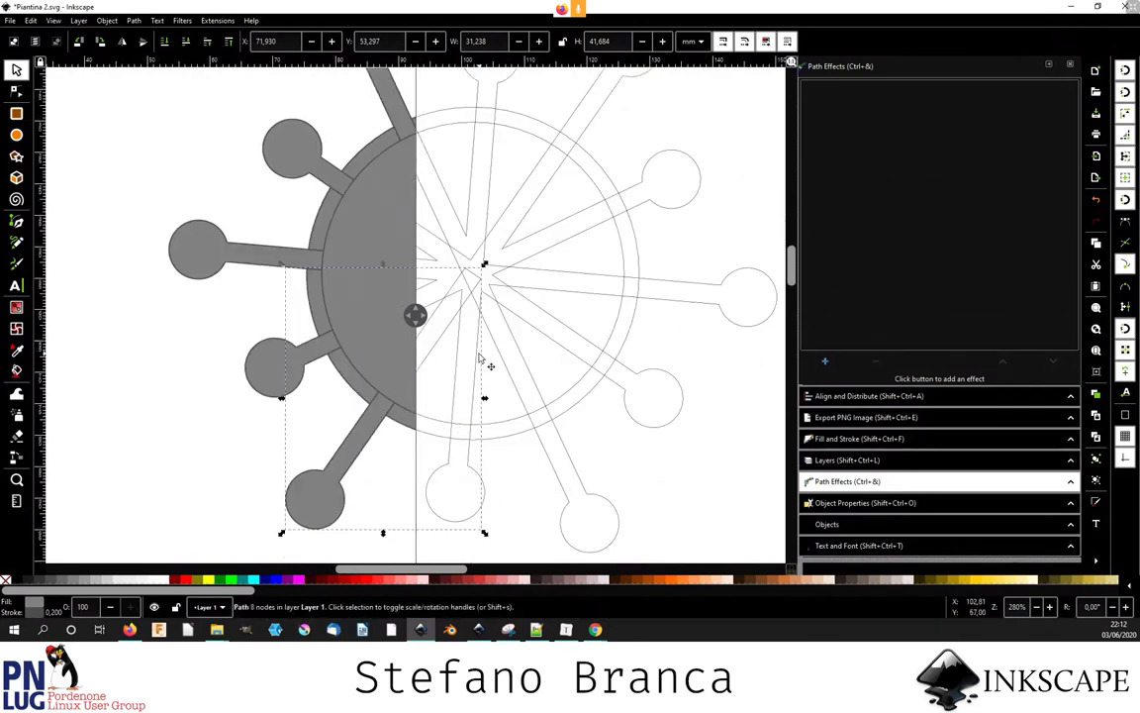
{"action": "left_click", "coordinate": [445, 337]}
{"action": "left_click", "coordinate": [459, 346], "text": "shift"}
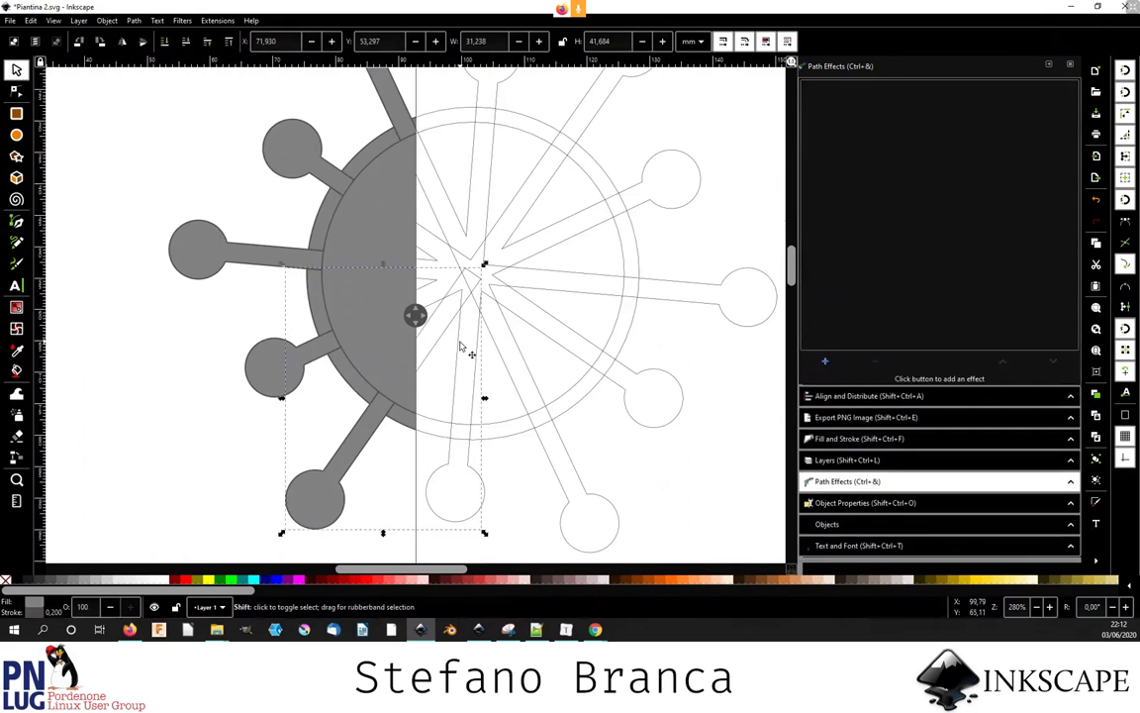
{"action": "left_click", "coordinate": [459, 346], "text": "alt+shift"}
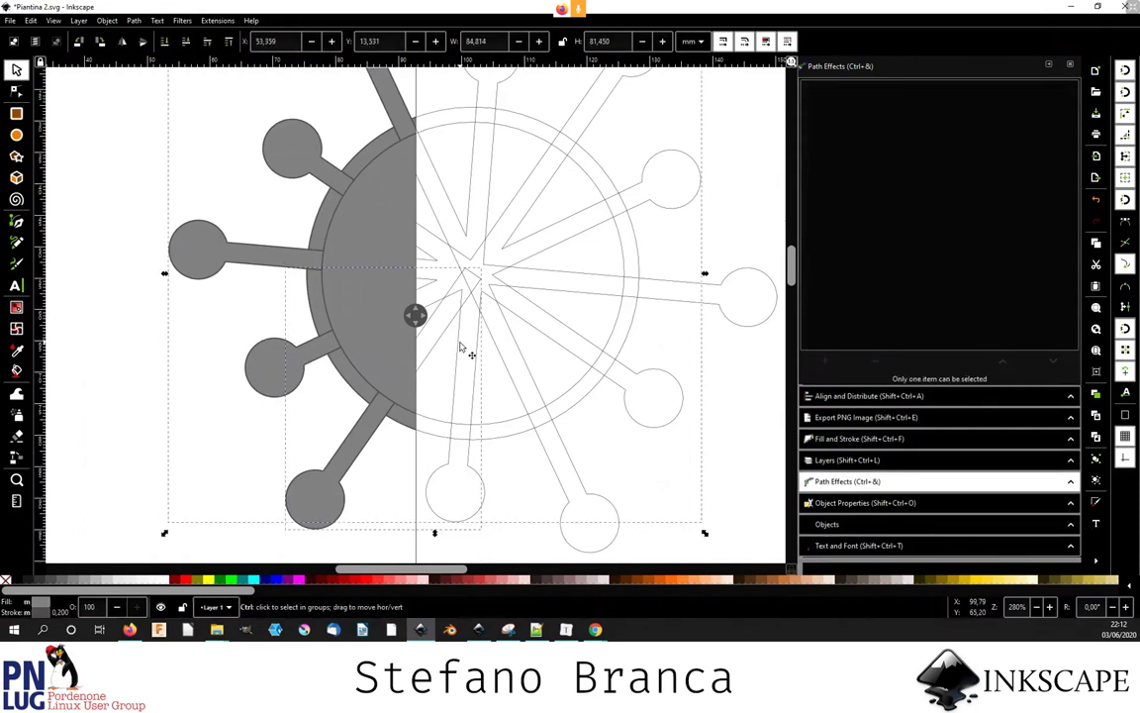
{"action": "left_click", "coordinate": [460, 347], "text": "alt+shift"}
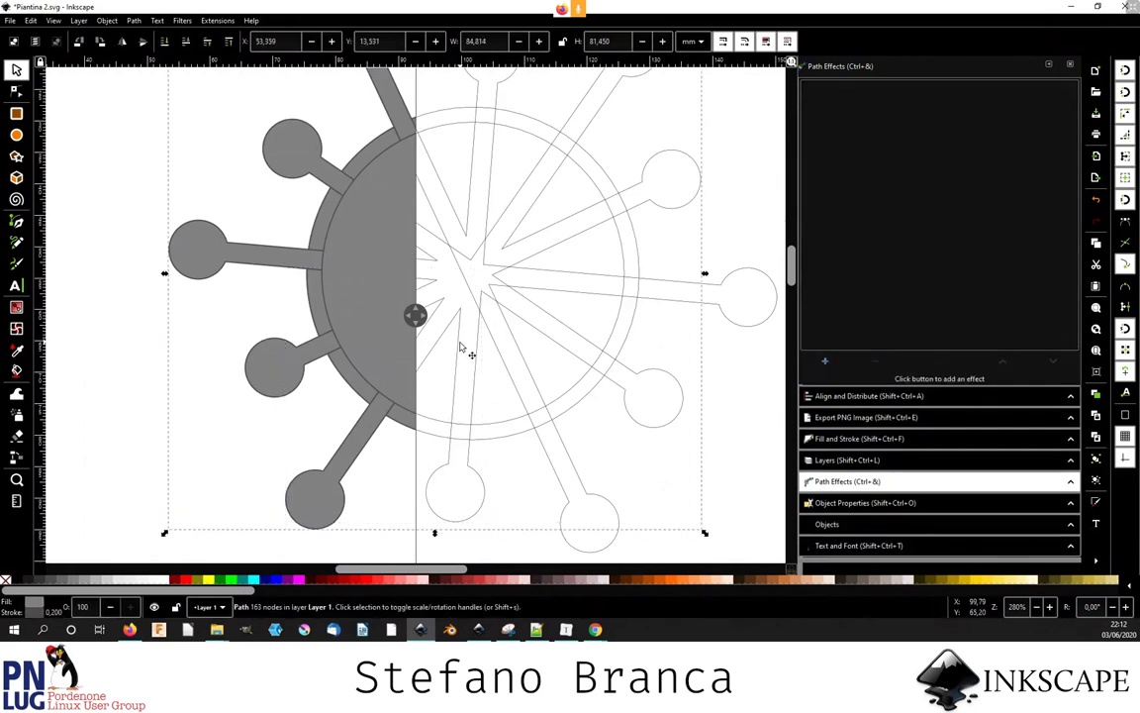
{"action": "left_click", "coordinate": [519, 318], "text": "shift"}
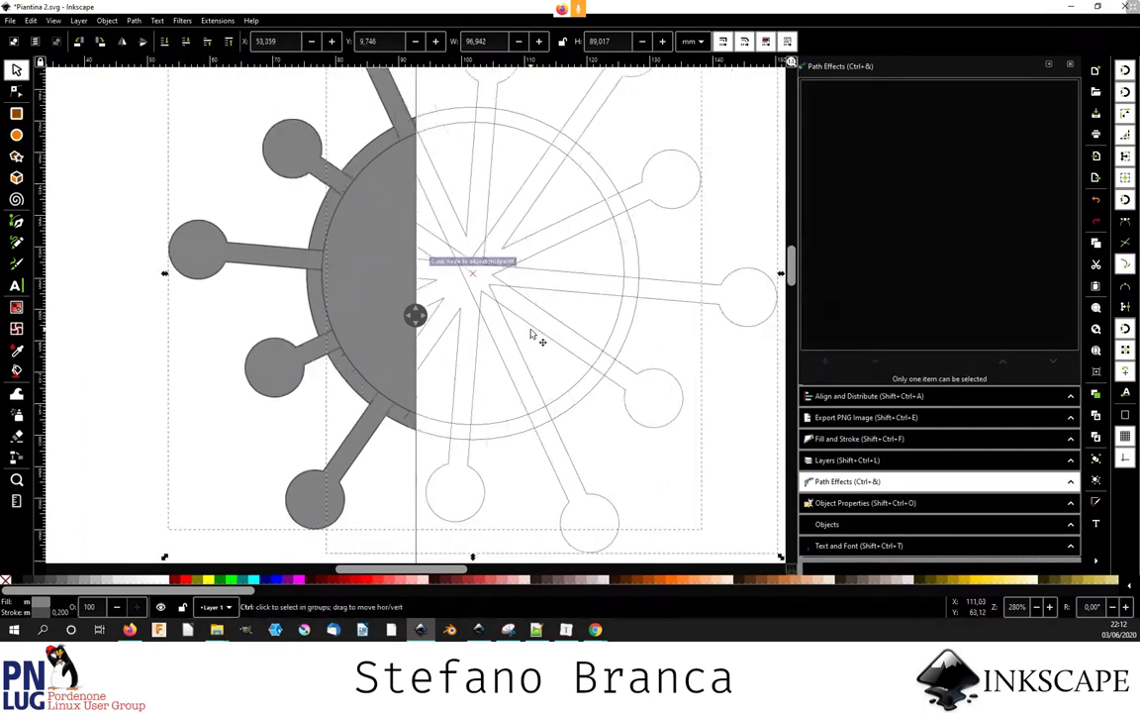
- Union those paths and the inner circle into one merged outline
{"action": "key", "text": "ctrl+plus"}
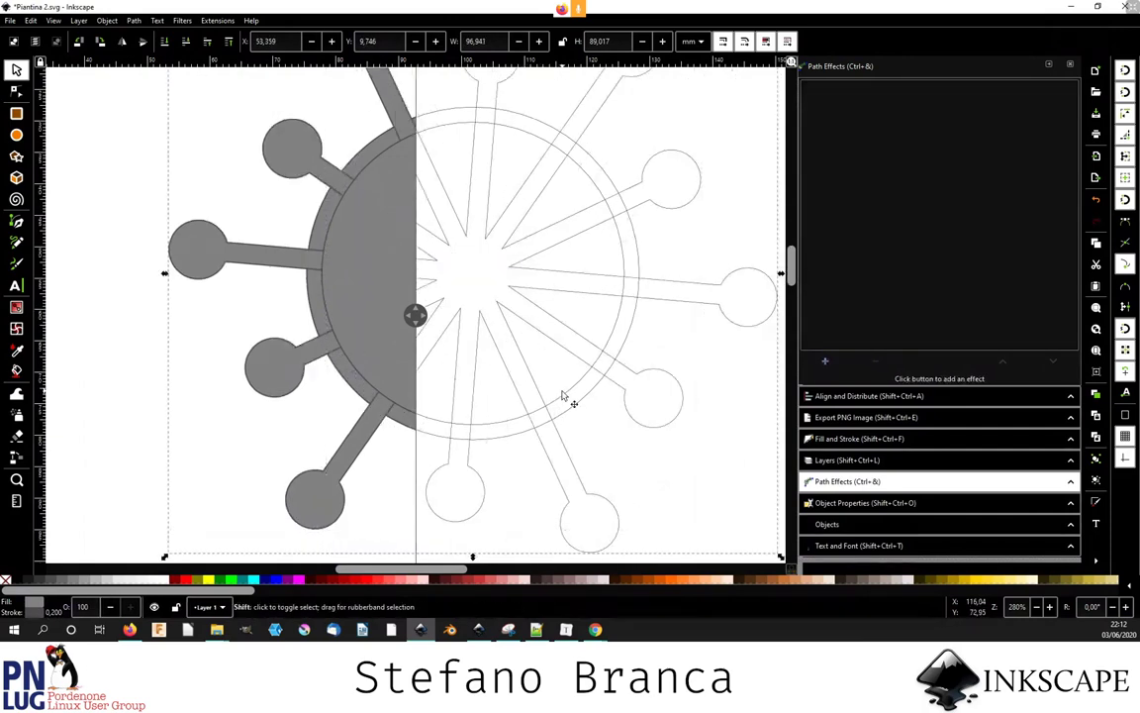
{"action": "left_click", "coordinate": [554, 396], "text": "shift"}
{"action": "key", "text": "ctrl+plus"}
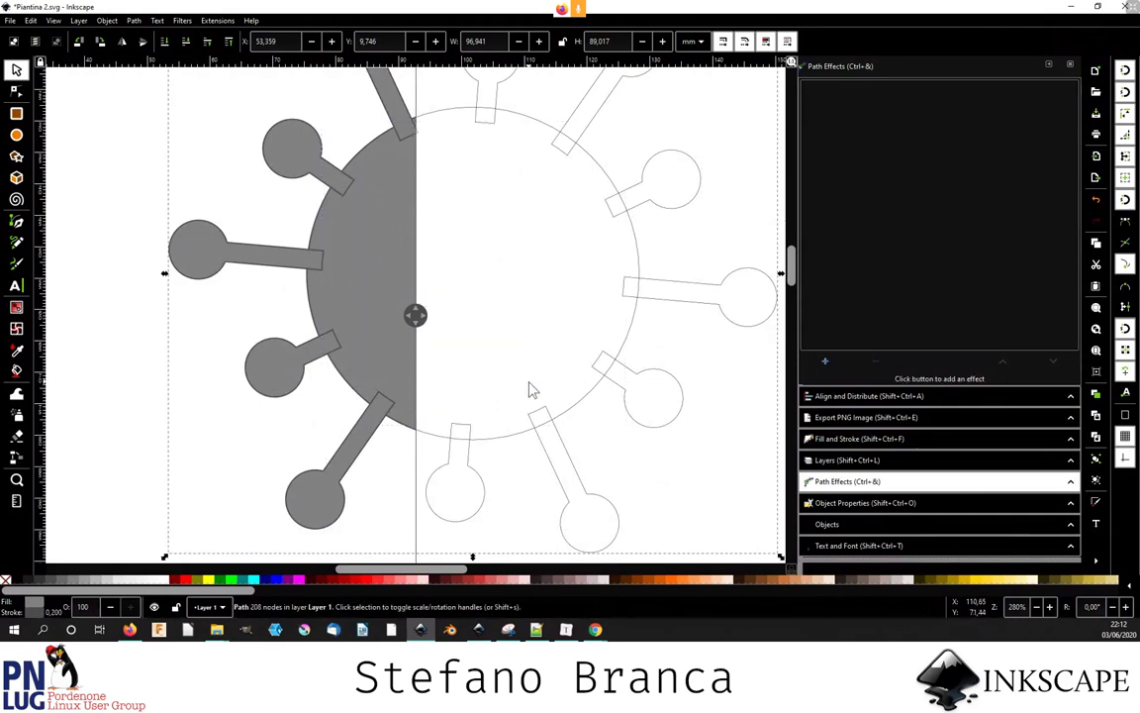
{"action": "key", "text": "minus"}
{"action": "key", "text": "minus"}
- Select the whole 208-node virus path rather than the circle, and open the Path menu
{"action": "left_click", "coordinate": [693, 297]}
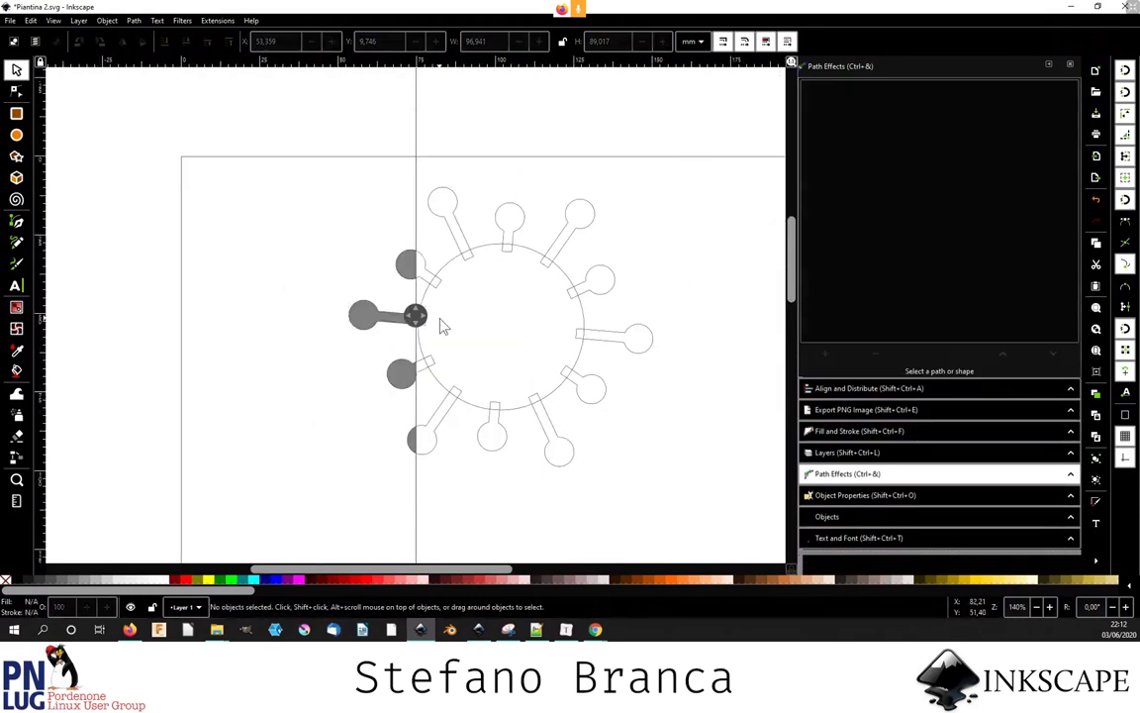
{"action": "scroll", "coordinate": [455, 334], "scroll_direction": "down", "scroll_amount": 2}
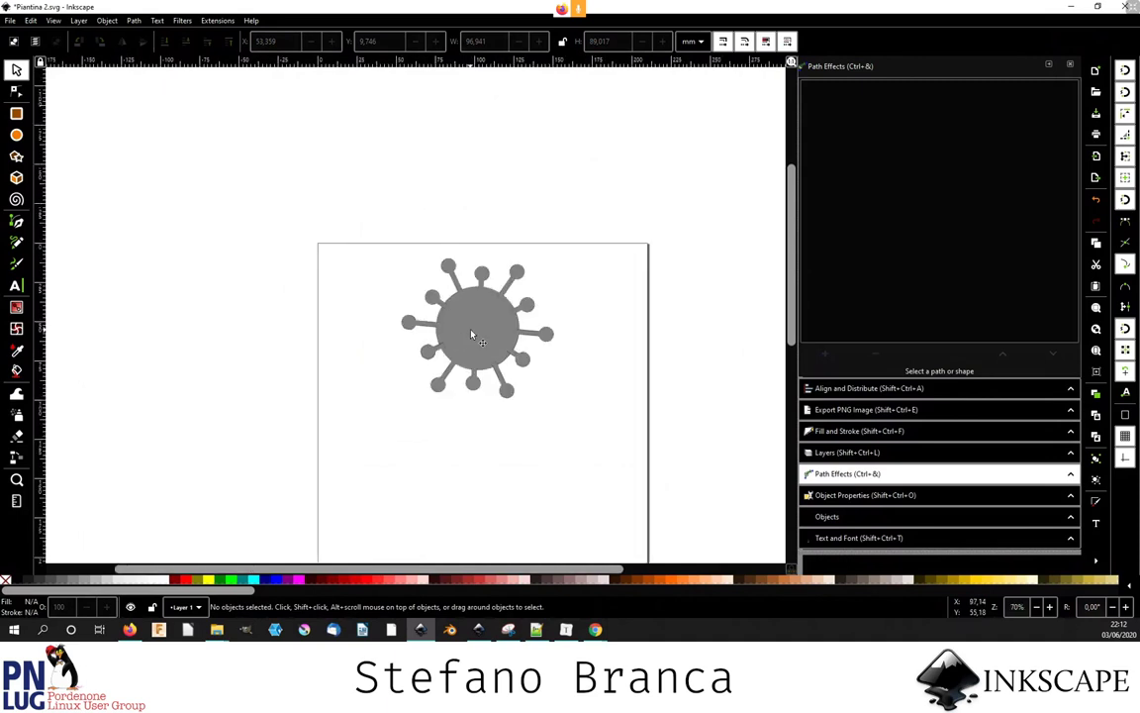
{"action": "left_click", "coordinate": [443, 279]}
{"action": "scroll", "coordinate": [443, 279], "scroll_direction": "up", "scroll_amount": 2}
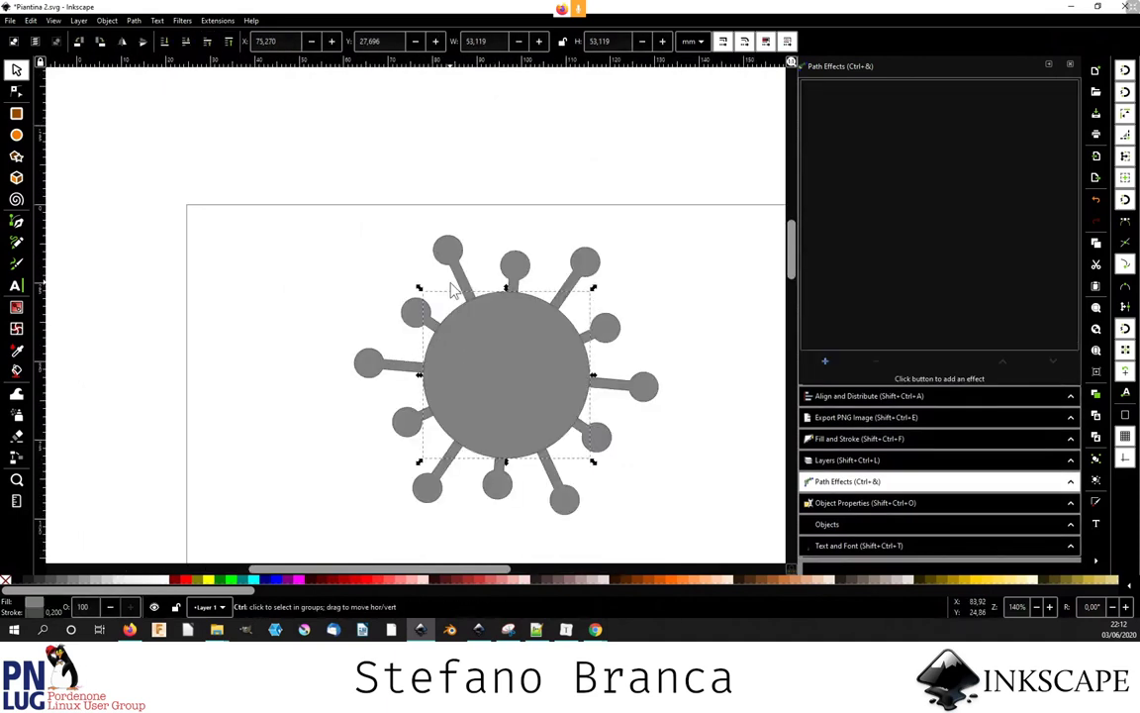
{"action": "scroll", "coordinate": [446, 287], "scroll_direction": "up", "scroll_amount": 1}
{"action": "left_click", "coordinate": [338, 237]}
{"action": "scroll", "coordinate": [338, 237], "scroll_direction": "down", "scroll_amount": 1}
{"action": "left_click", "coordinate": [374, 292]}
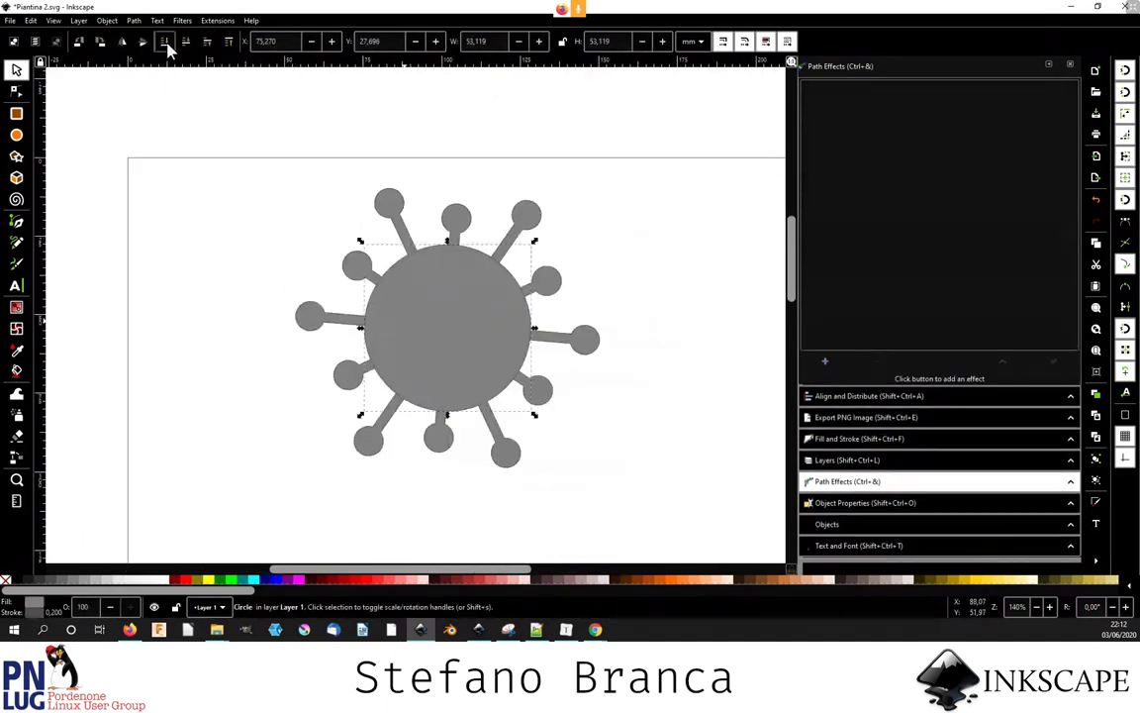
{"action": "scroll", "coordinate": [377, 294], "scroll_direction": "up", "scroll_amount": 1}
{"action": "scroll", "coordinate": [376, 295], "scroll_direction": "up", "scroll_amount": 1}
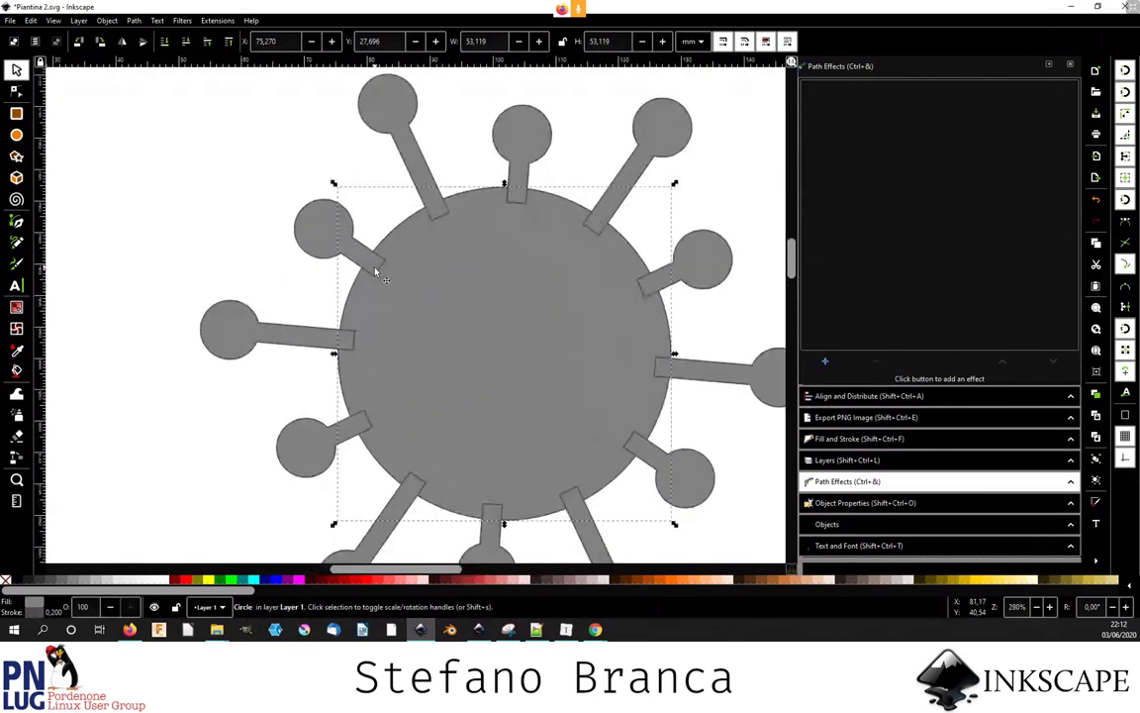
{"action": "left_click_drag", "start_coordinate": [314, 224], "coordinate": [332, 239]}
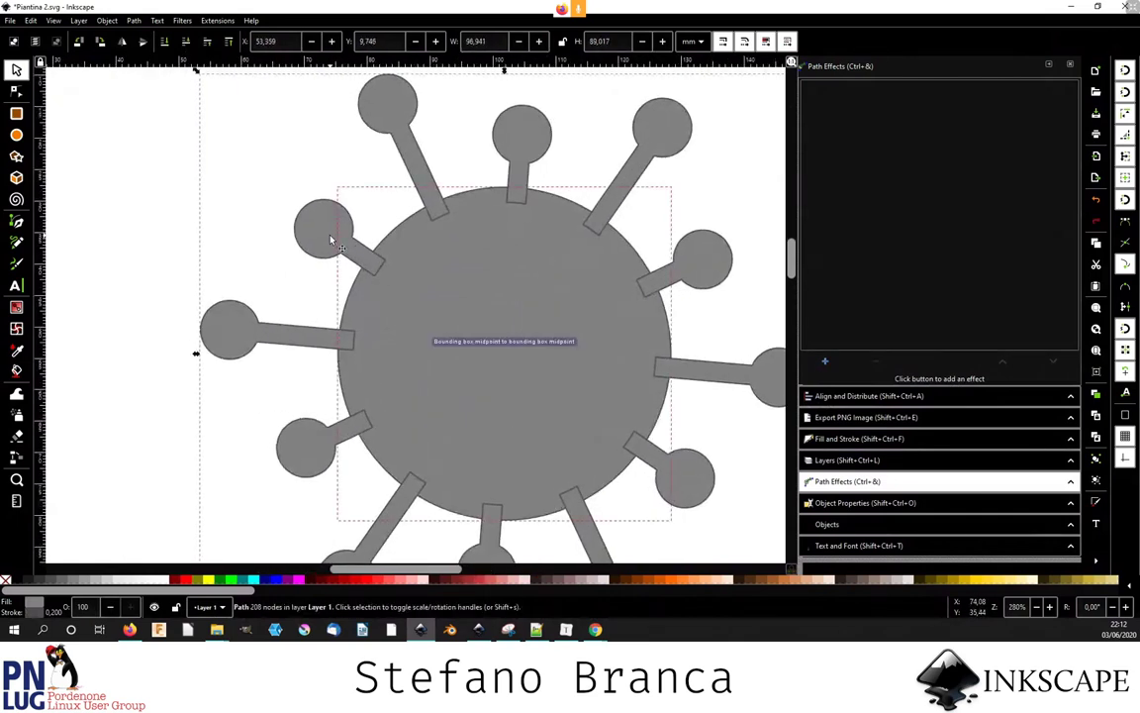
{"action": "left_click", "coordinate": [134, 20]}
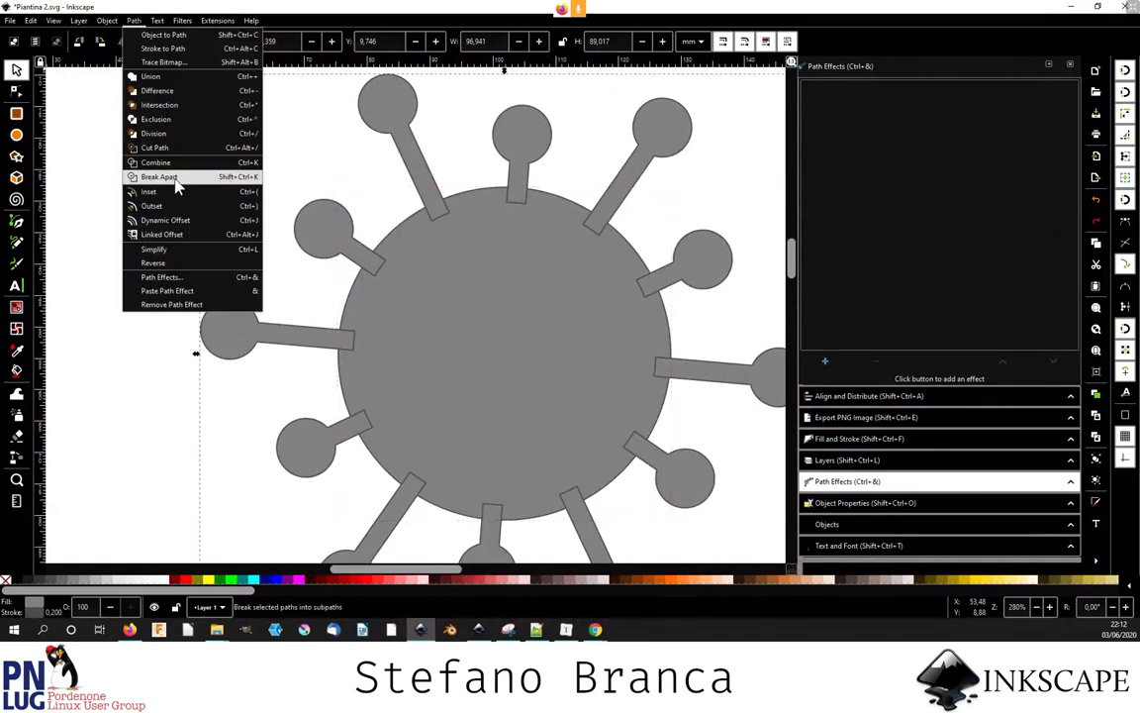
- Break the virus path apart and nudge the upper-left stalk piece slightly
{"action": "left_click", "coordinate": [290, 180]}
{"action": "left_click", "coordinate": [293, 184]}
{"action": "scroll", "coordinate": [301, 213], "scroll_direction": "up", "scroll_amount": 1}
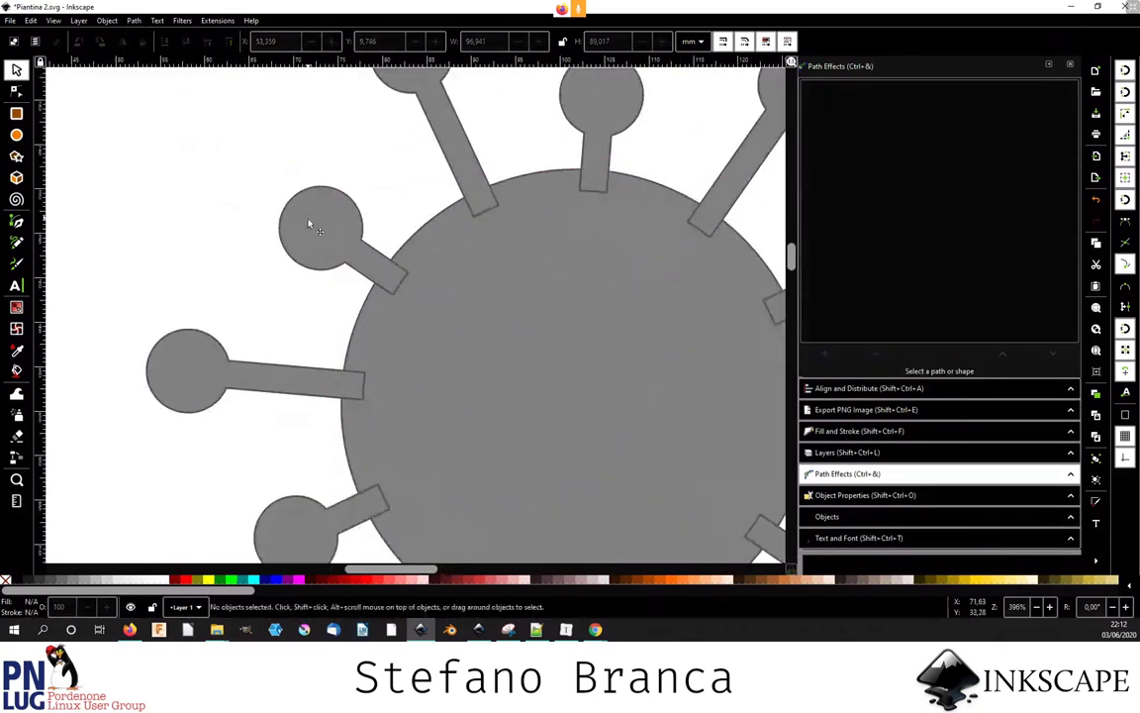
{"action": "left_click", "coordinate": [309, 225]}
{"action": "scroll", "coordinate": [336, 254], "scroll_direction": "up", "scroll_amount": 2}
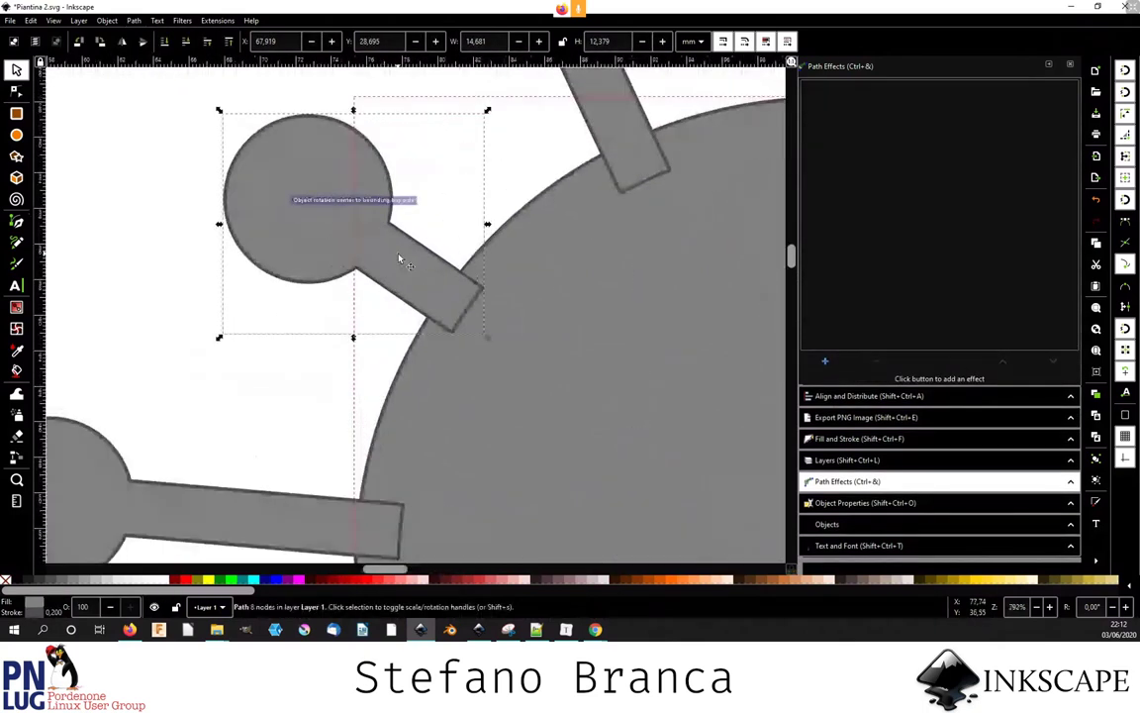
{"action": "left_click_drag", "start_coordinate": [398, 260], "coordinate": [386, 255]}
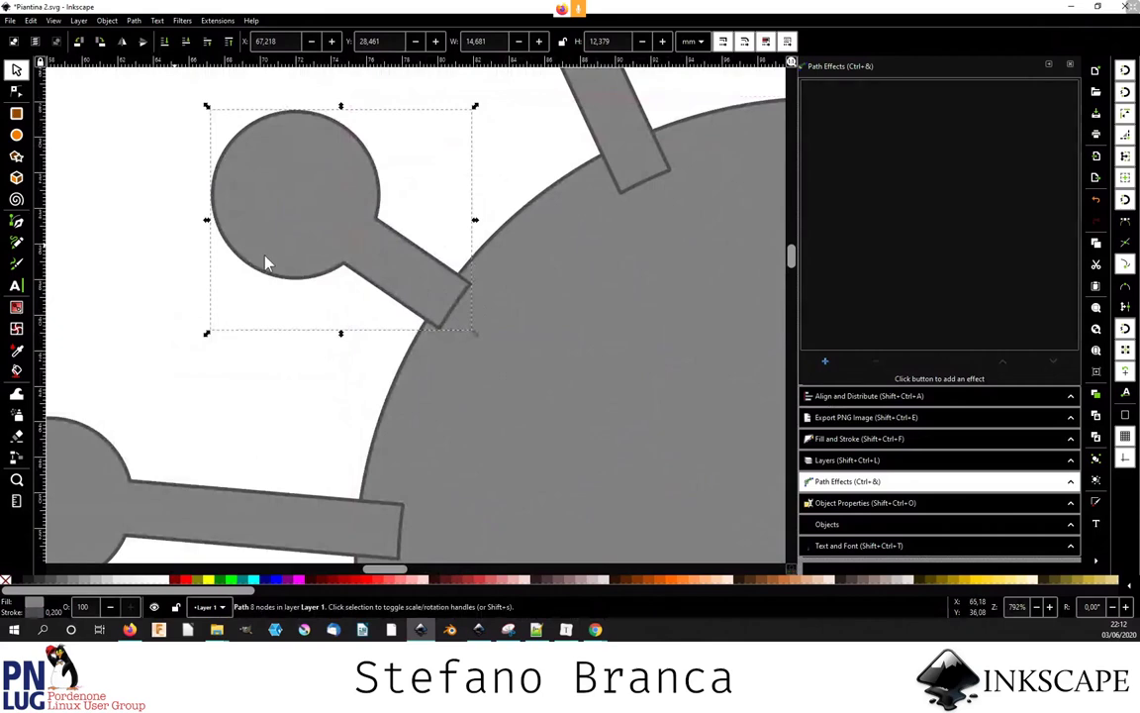
{"action": "left_click", "coordinate": [313, 274]}
{"action": "scroll", "coordinate": [312, 274], "scroll_direction": "down", "scroll_amount": 2}
{"action": "scroll", "coordinate": [313, 274], "scroll_direction": "down", "scroll_amount": 1}
{"action": "scroll", "coordinate": [313, 275], "scroll_direction": "down", "scroll_amount": 3}
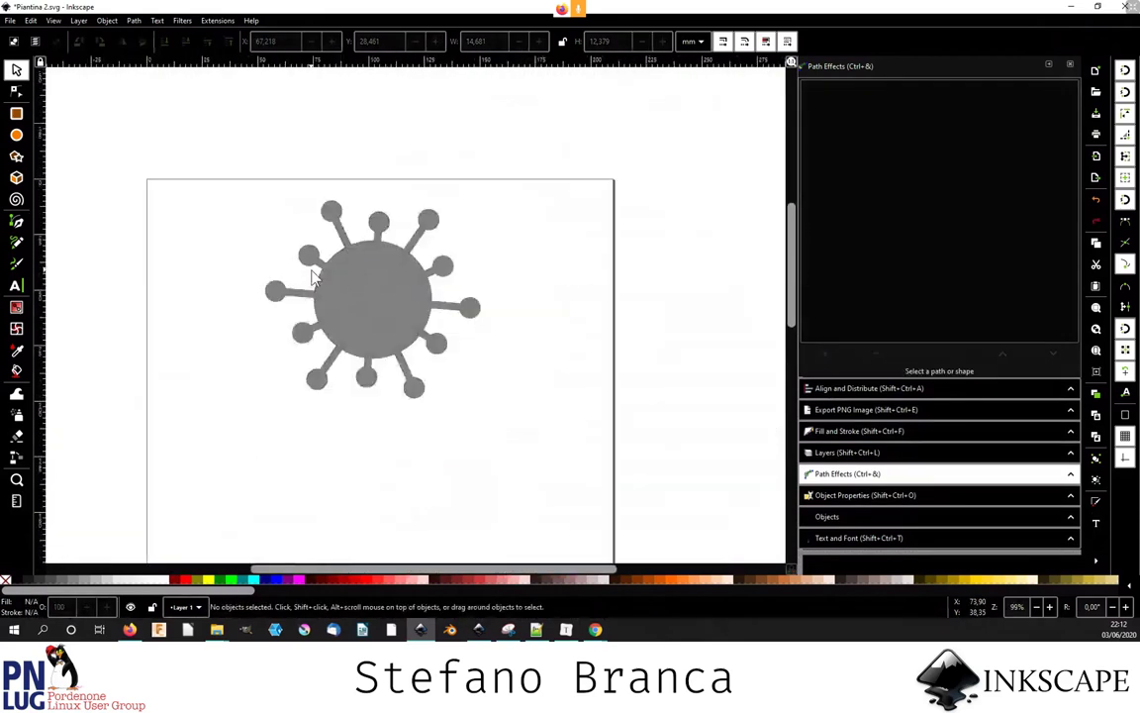
{"action": "scroll", "coordinate": [317, 274], "scroll_direction": "up", "scroll_amount": 2}
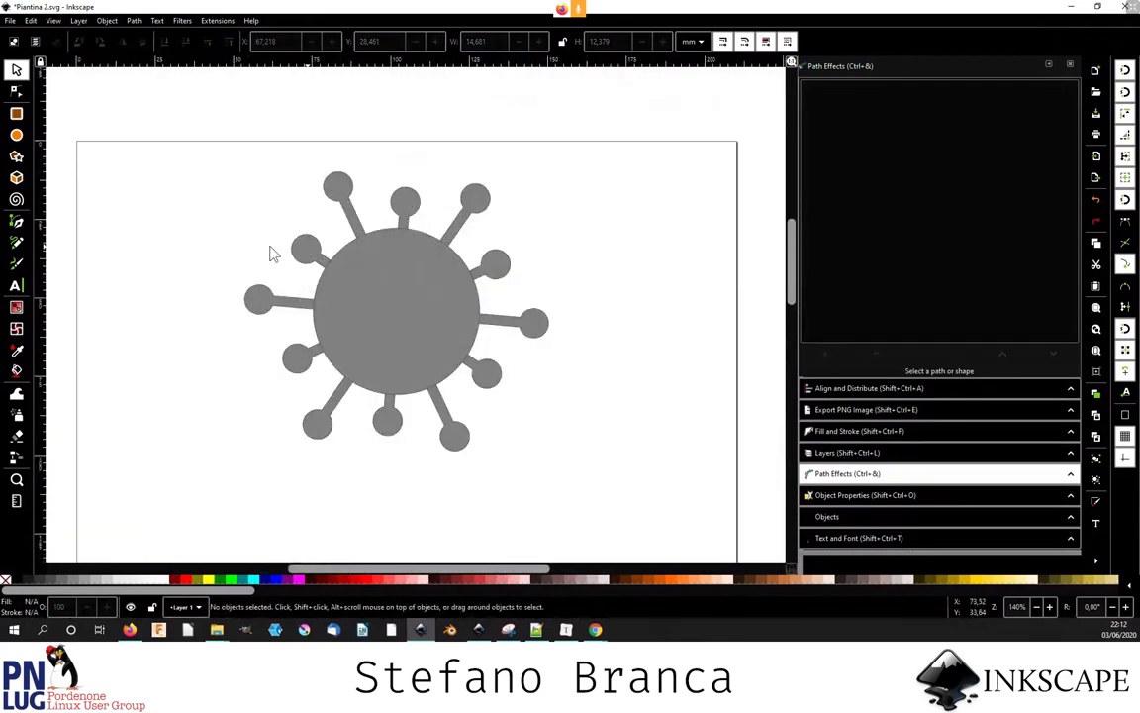
- Select every virus piece and break them apart again
{"action": "left_click", "coordinate": [258, 298]}
{"action": "mouse_move", "coordinate": [198, 194]}
{"action": "left_mouse_down"}
{"action": "mouse_move", "coordinate": [389, 485]}
{"action": "mouse_move", "coordinate": [339, 438]}
{"action": "left_mouse_up"}
{"action": "key", "text": "ctrl+a"}
{"action": "left_click", "coordinate": [134, 20]}
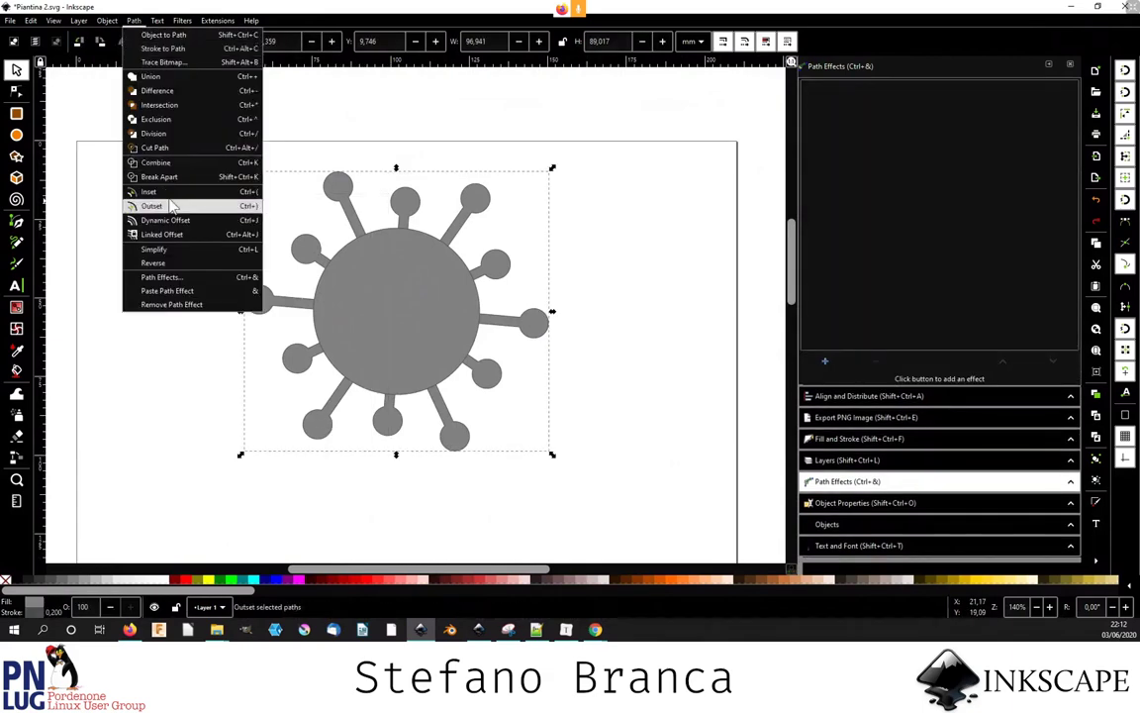
{"action": "left_click", "coordinate": [169, 184]}
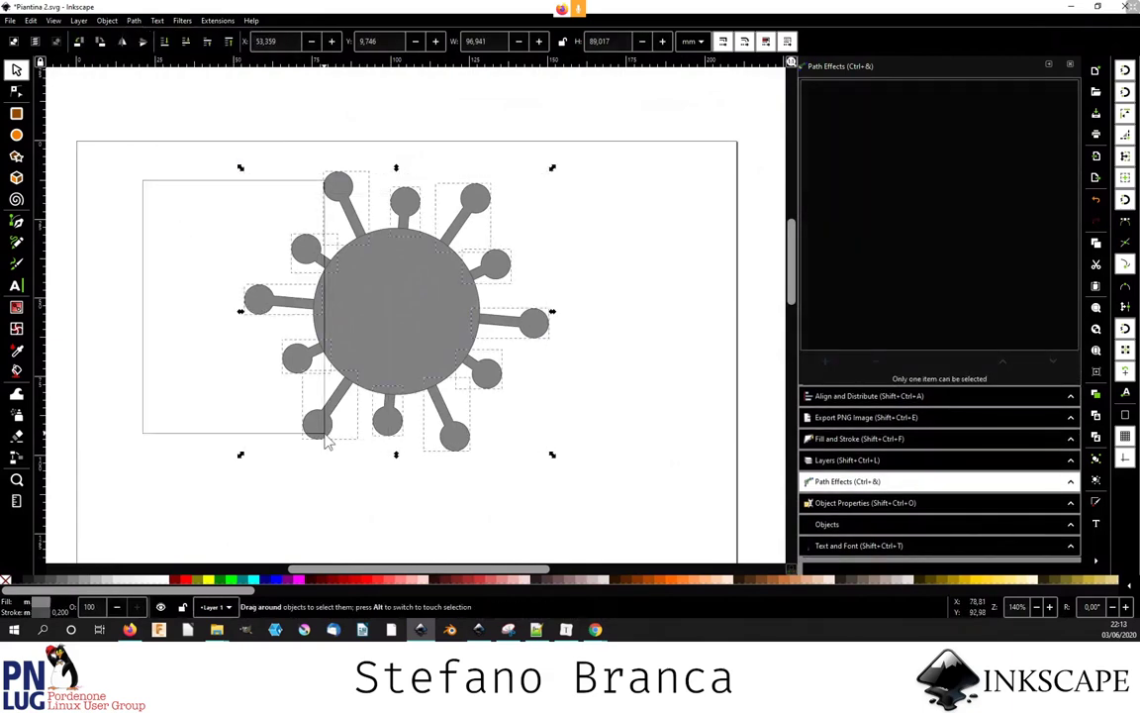
- Colour the four left stalks red, the bottom stalk pink and the central body dark red #800000
{"action": "left_click_drag", "start_coordinate": [150, 189], "coordinate": [358, 445]}
{"action": "left_click", "coordinate": [367, 579]}
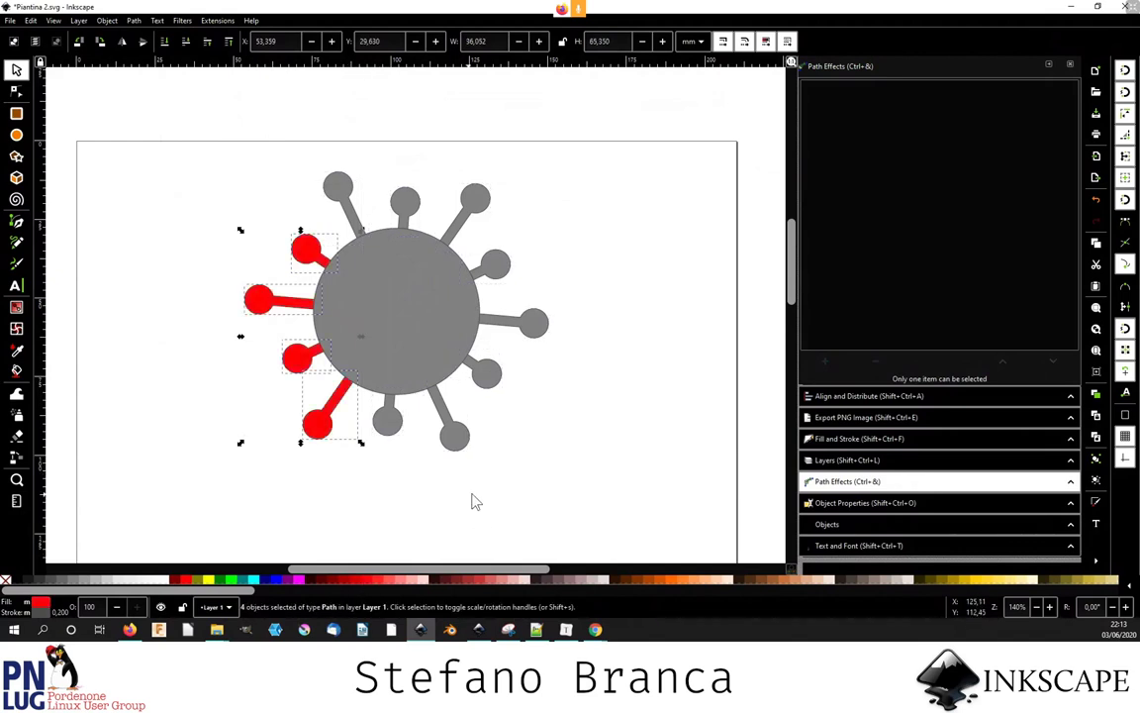
{"action": "left_click_drag", "start_coordinate": [471, 501], "coordinate": [338, 331]}
{"action": "left_click", "coordinate": [399, 581]}
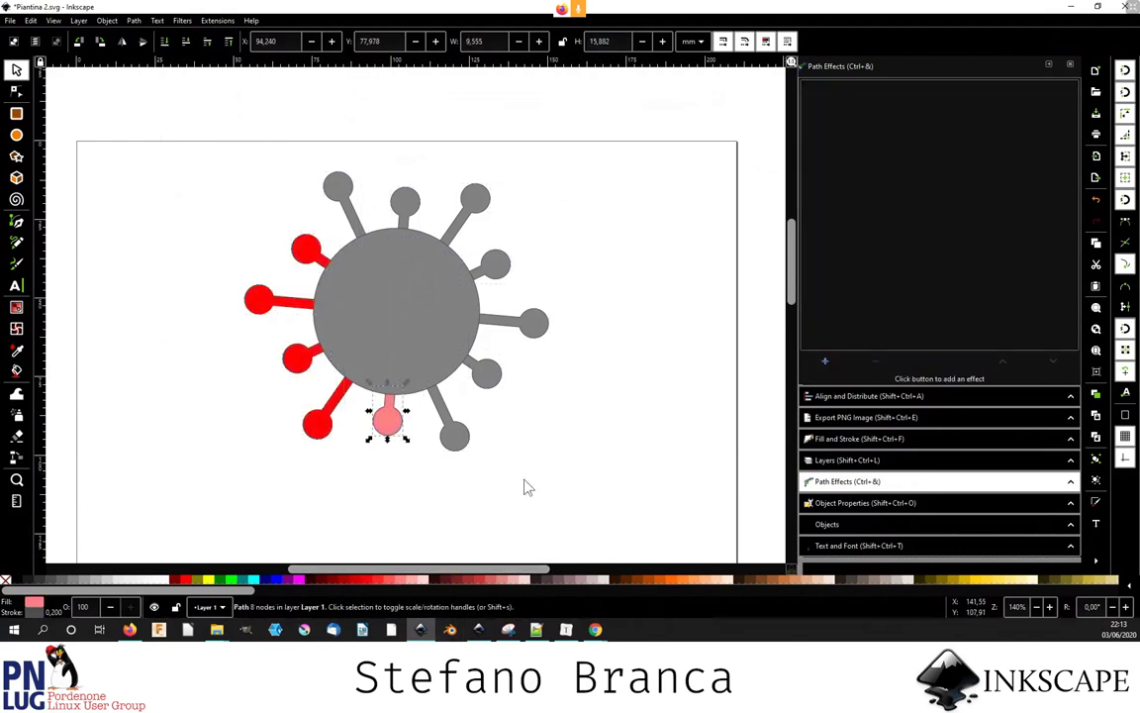
{"action": "left_click", "coordinate": [387, 336]}
{"action": "left_click", "coordinate": [398, 581]}
{"action": "left_click", "coordinate": [338, 581]}
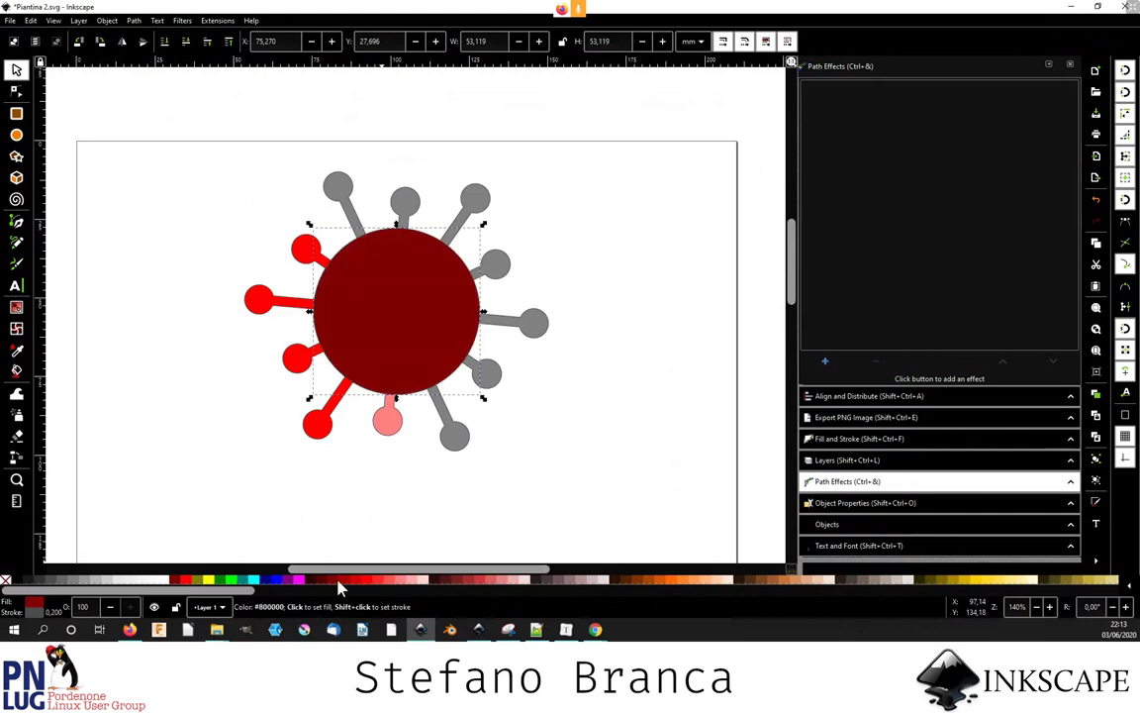
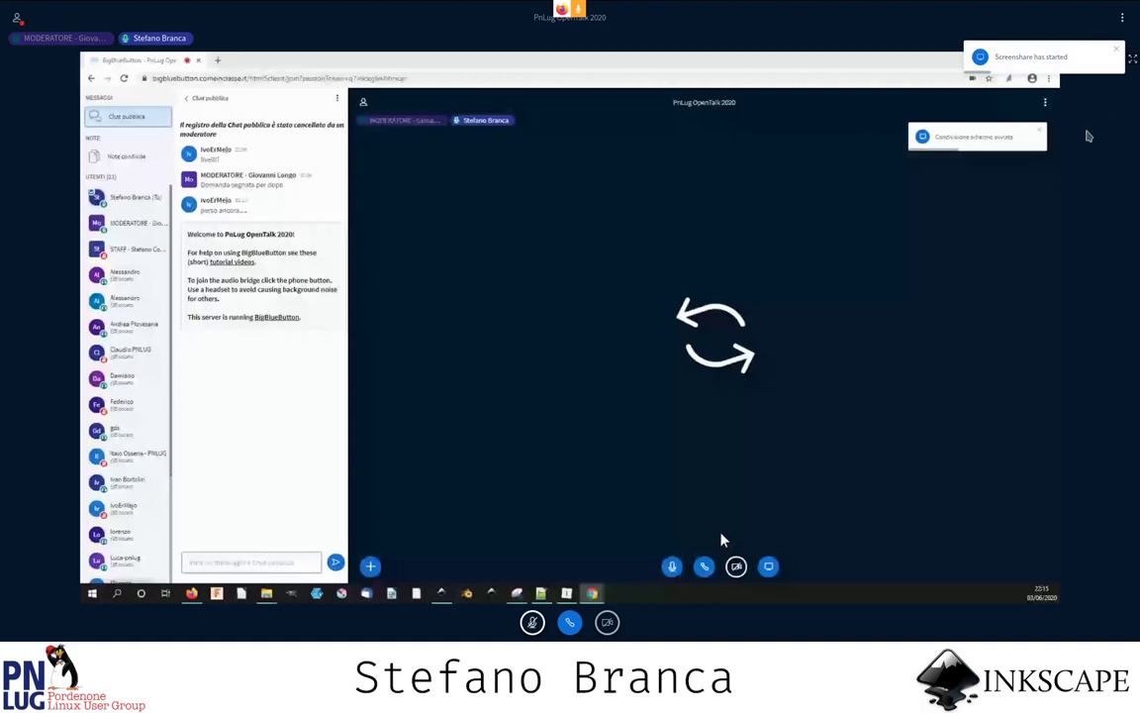
- Dismiss the screenshare notice and view the shared Inkscape screen fullscreen
{"action": "left_click", "coordinate": [1119, 53]}
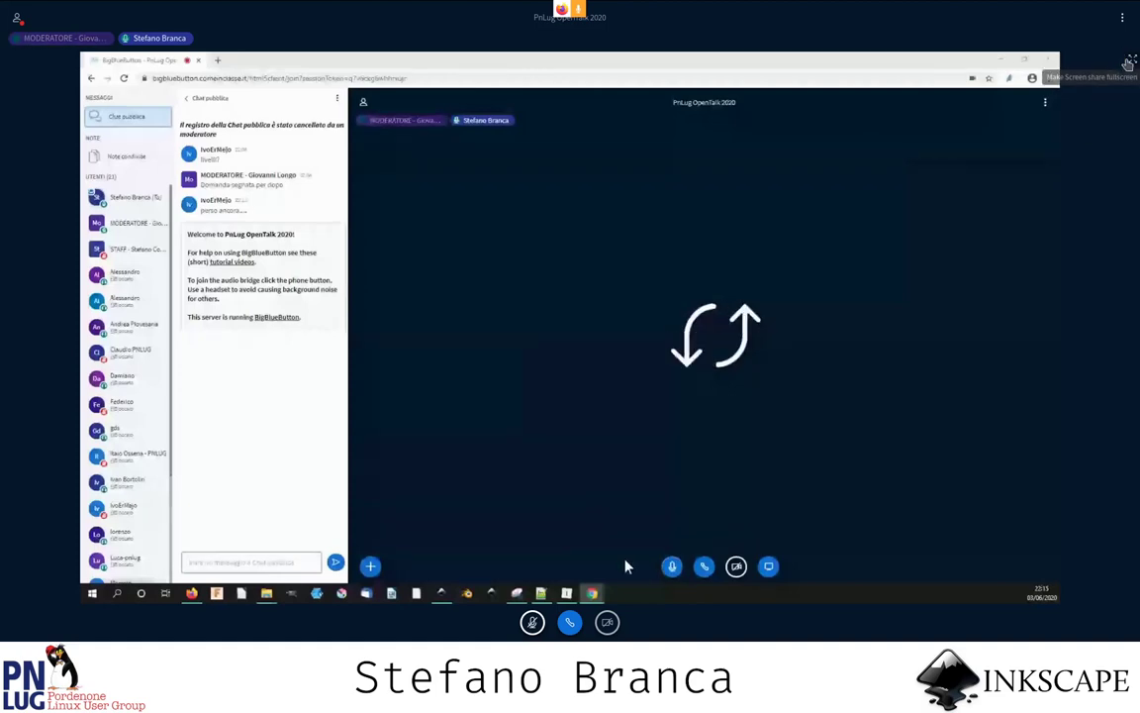
{"action": "left_click", "coordinate": [1129, 63]}
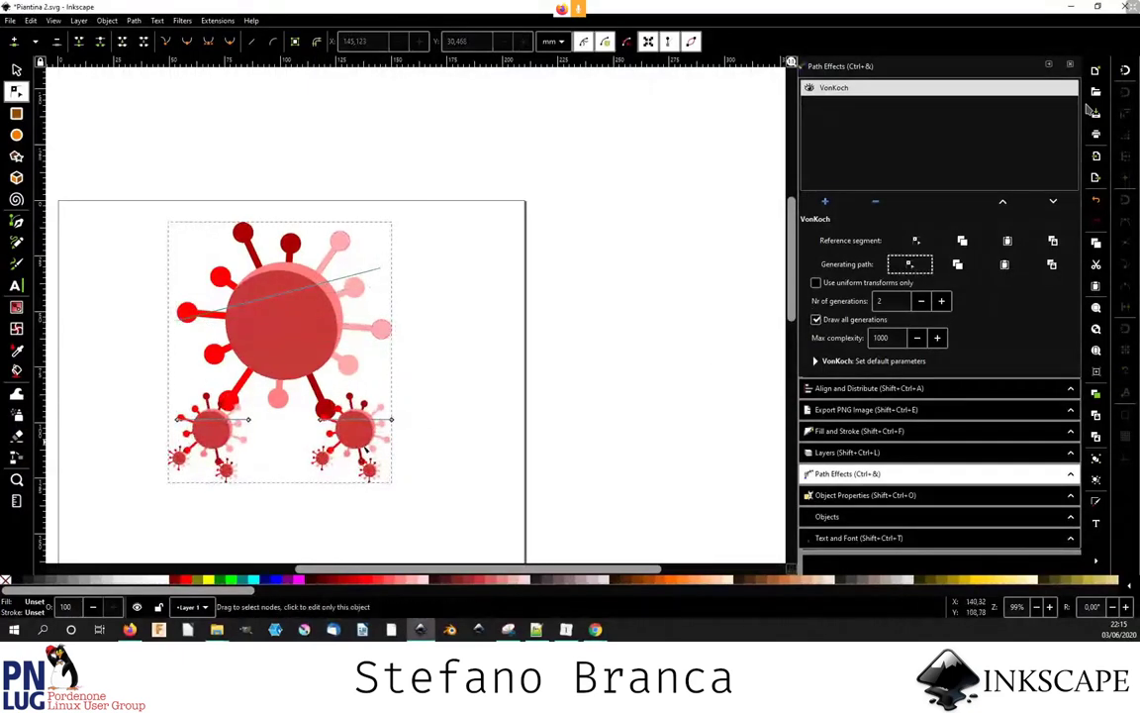
- Drag the VonKoch generating path end nodes to enlarge and reposition the two lower virus copies
{"action": "left_click_drag", "start_coordinate": [393, 423], "coordinate": [395, 395]}
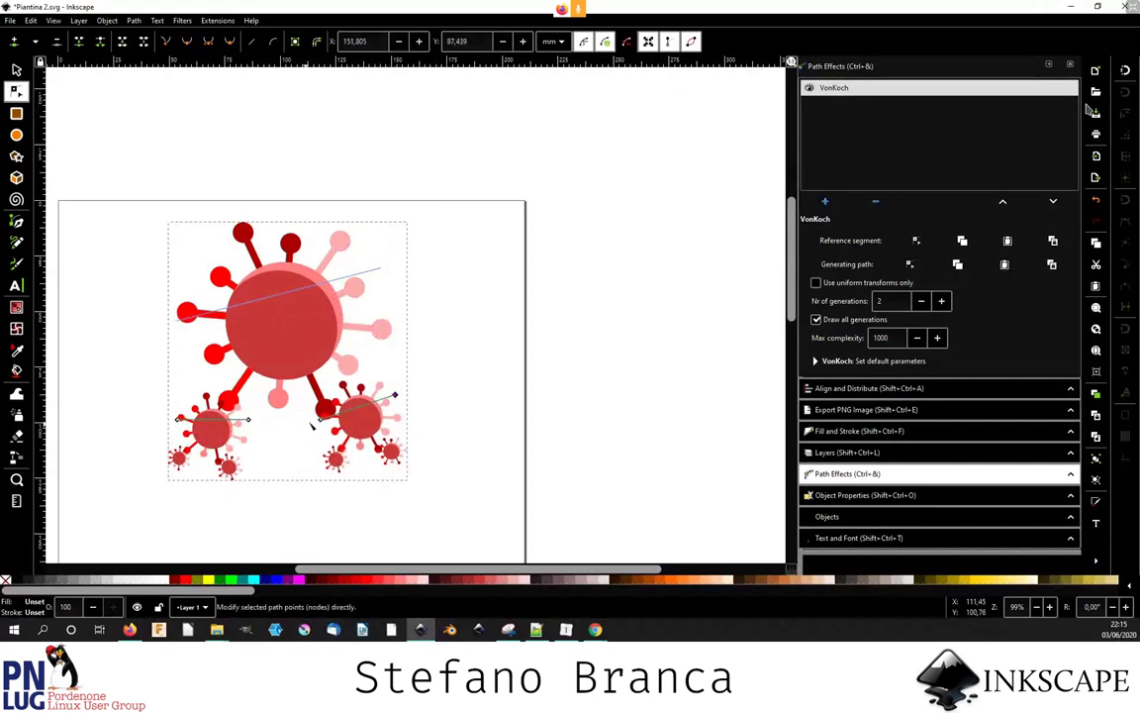
{"action": "left_click_drag", "start_coordinate": [321, 423], "coordinate": [330, 431]}
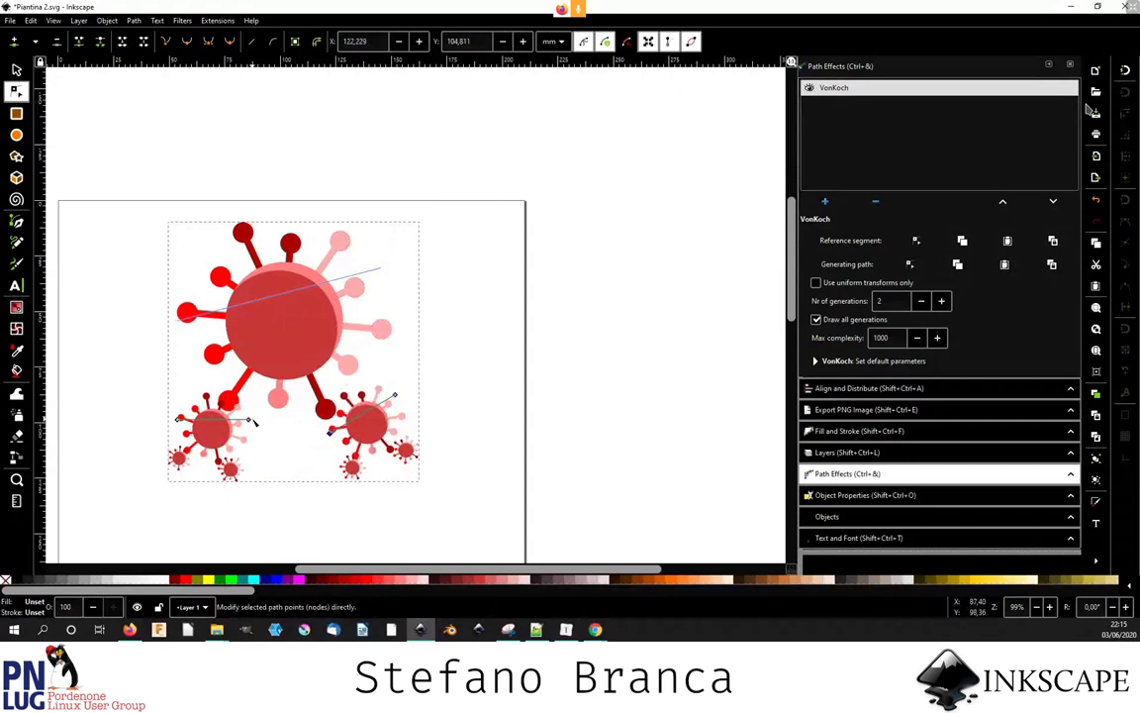
{"action": "left_click_drag", "start_coordinate": [249, 421], "coordinate": [266, 439]}
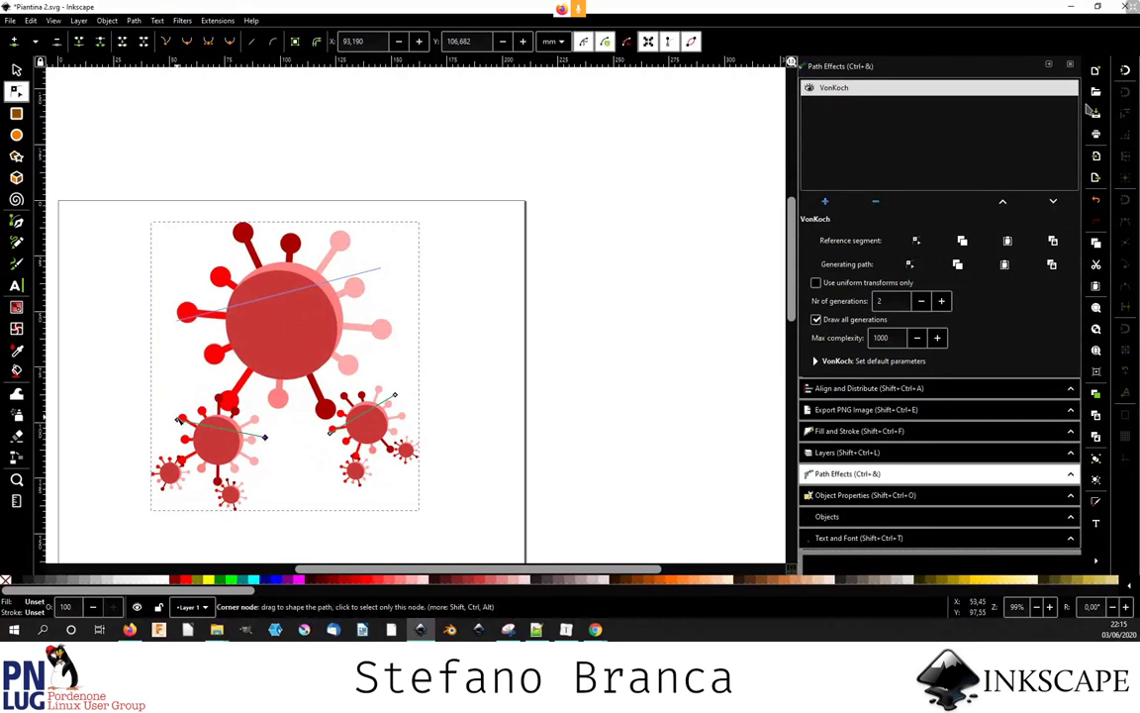
{"action": "left_click_drag", "start_coordinate": [178, 419], "coordinate": [186, 436]}
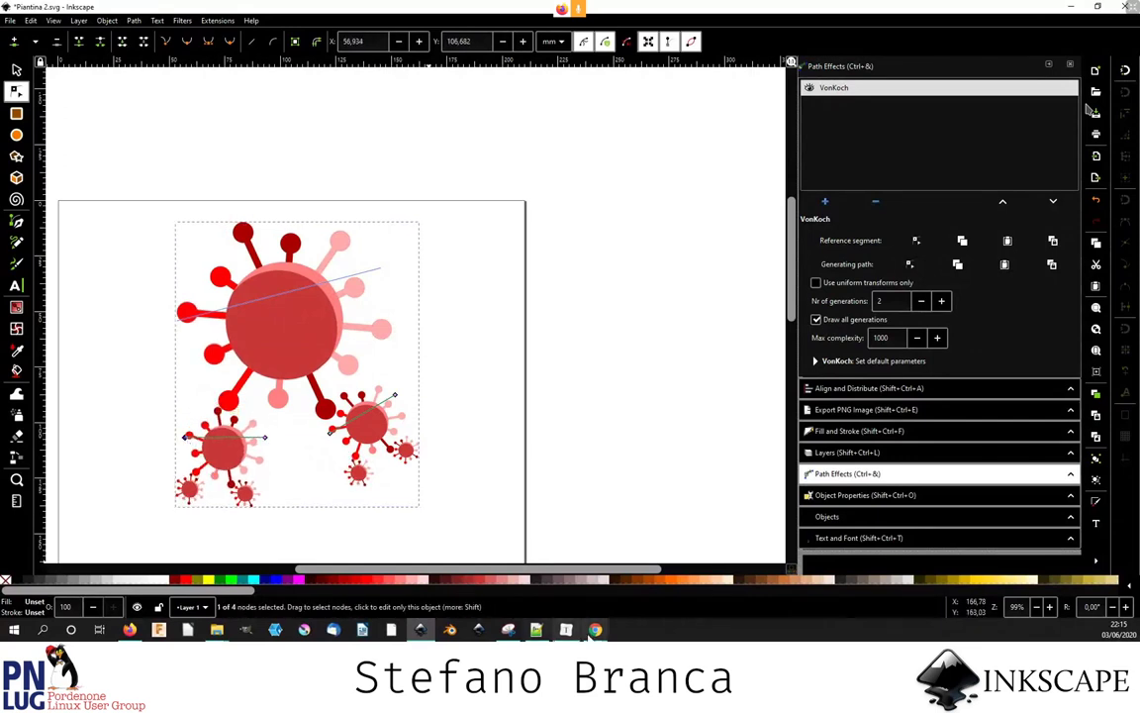
- Check the meeting window, then select the 14-object virus group carrying the VonKoch effect
{"action": "left_click", "coordinate": [596, 631]}
{"action": "mouse_move", "coordinate": [465, 579]}
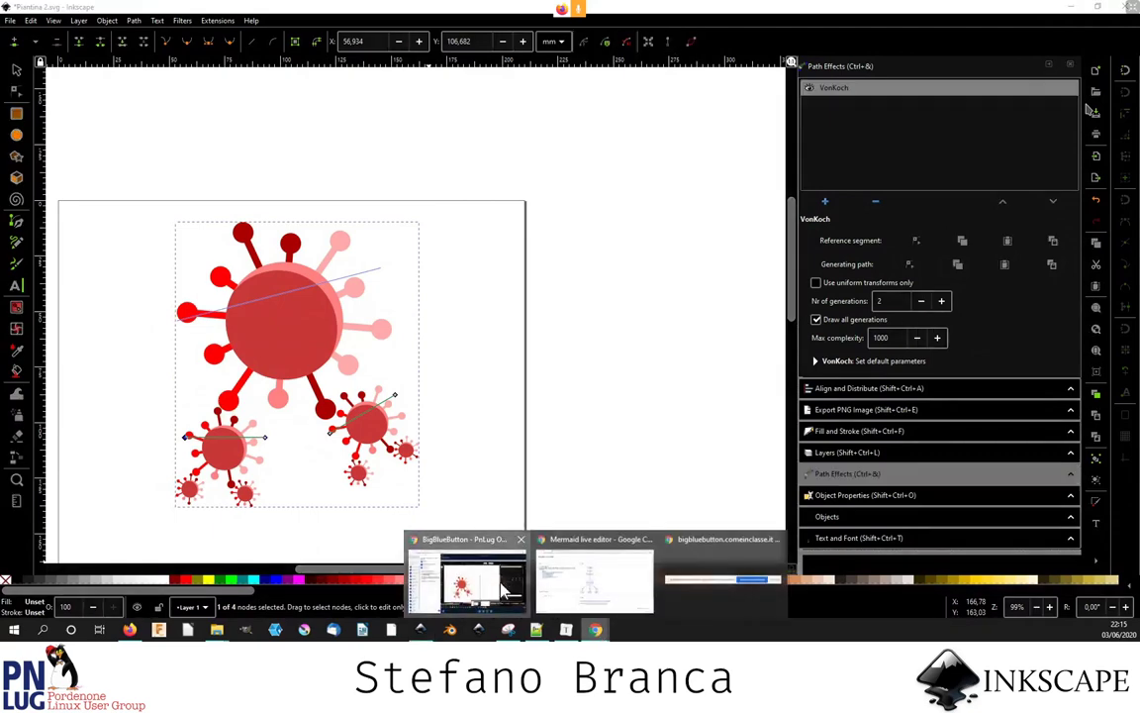
{"action": "left_click", "coordinate": [505, 591]}
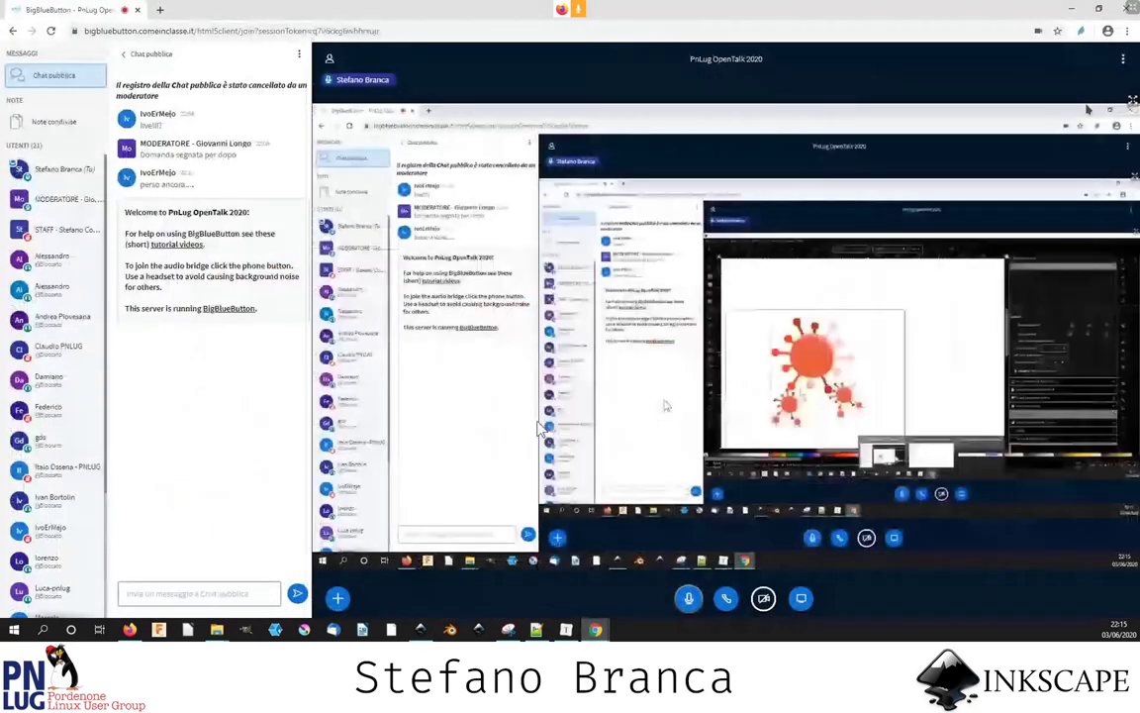
{"action": "left_click", "coordinate": [419, 631]}
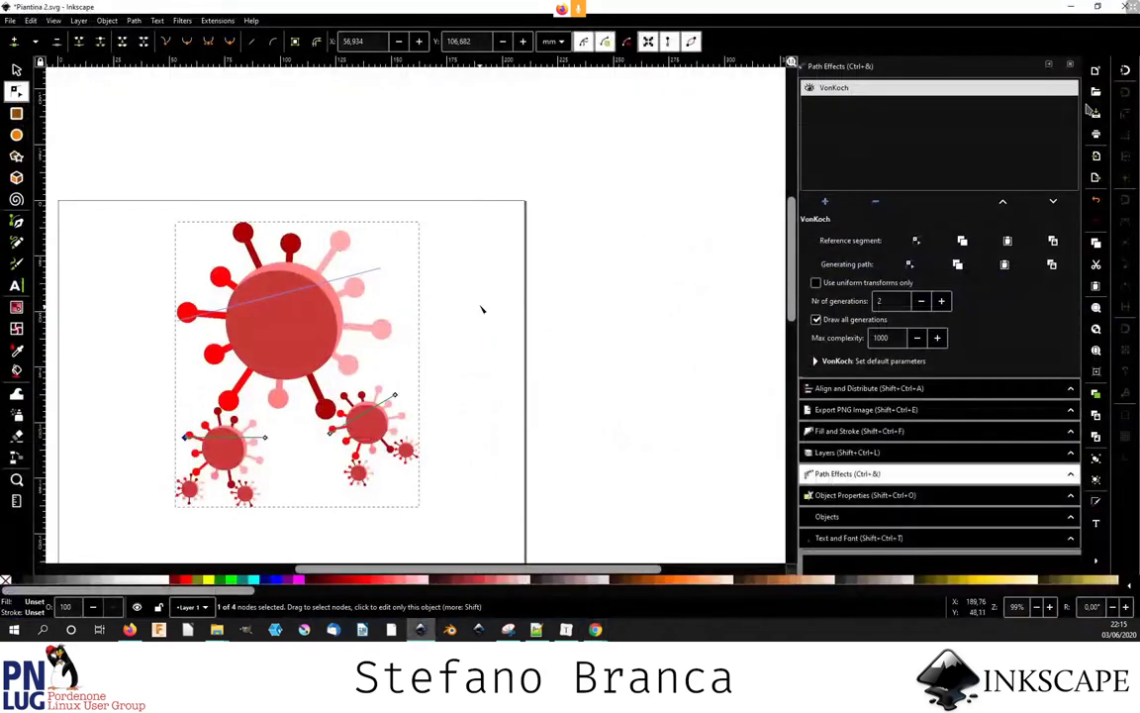
{"action": "left_click", "coordinate": [407, 375]}
{"action": "left_click", "coordinate": [309, 355]}
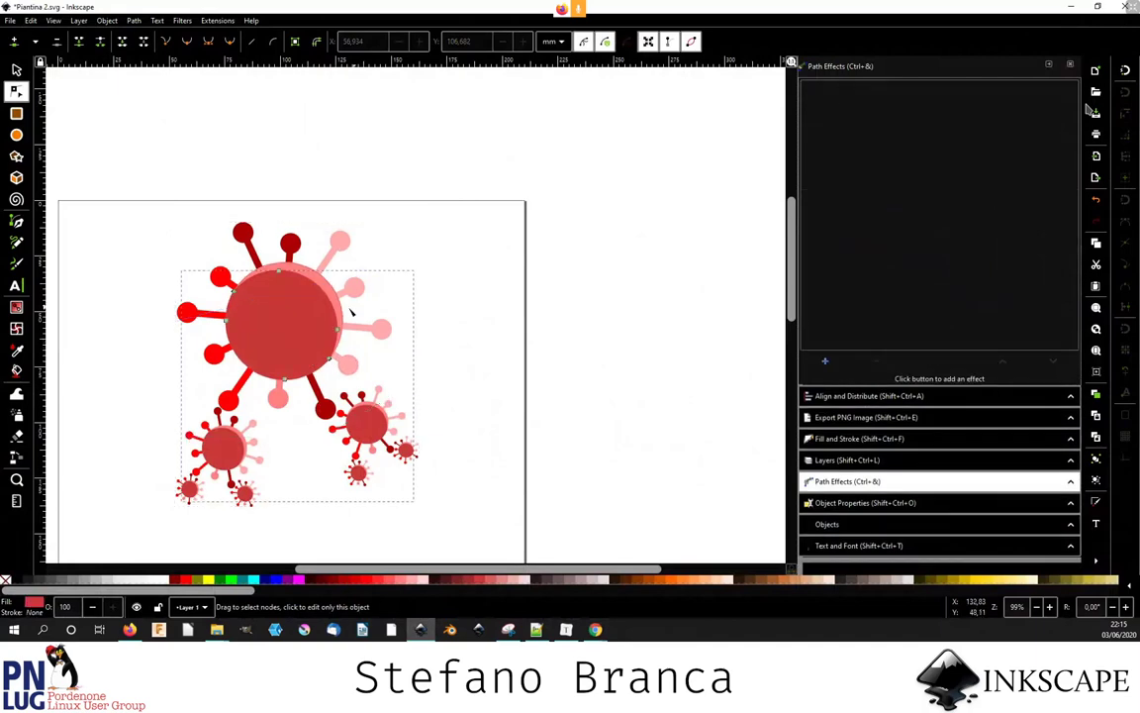
{"action": "key", "text": "s"}
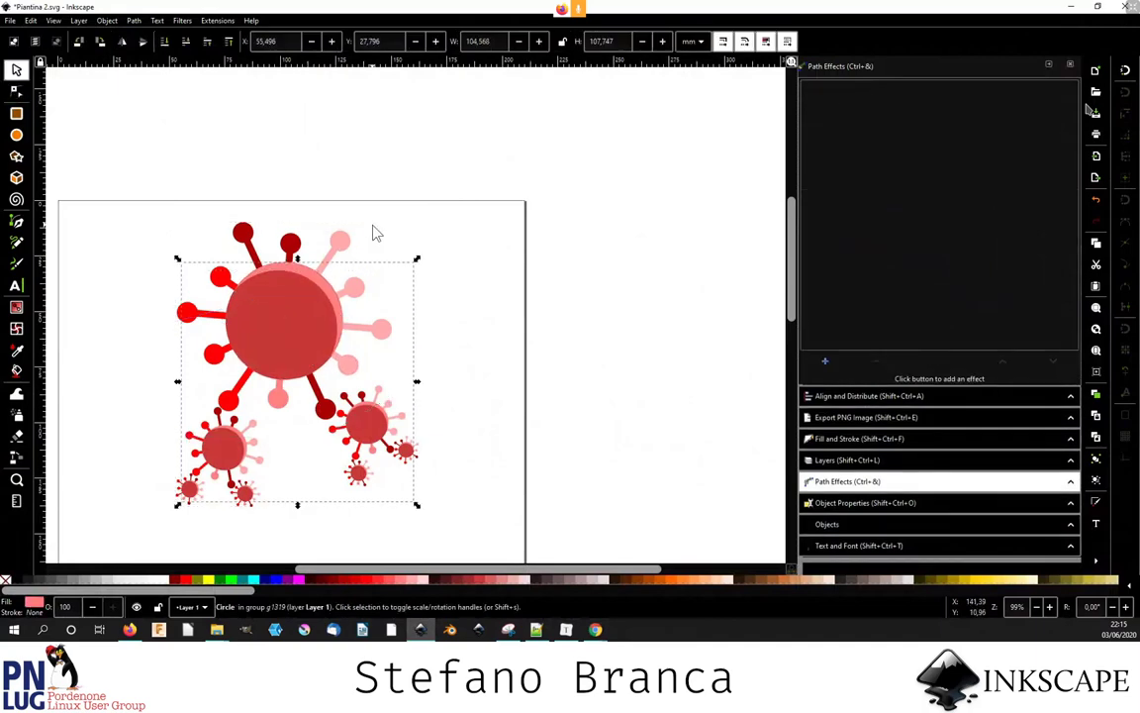
{"action": "left_click", "coordinate": [318, 303]}
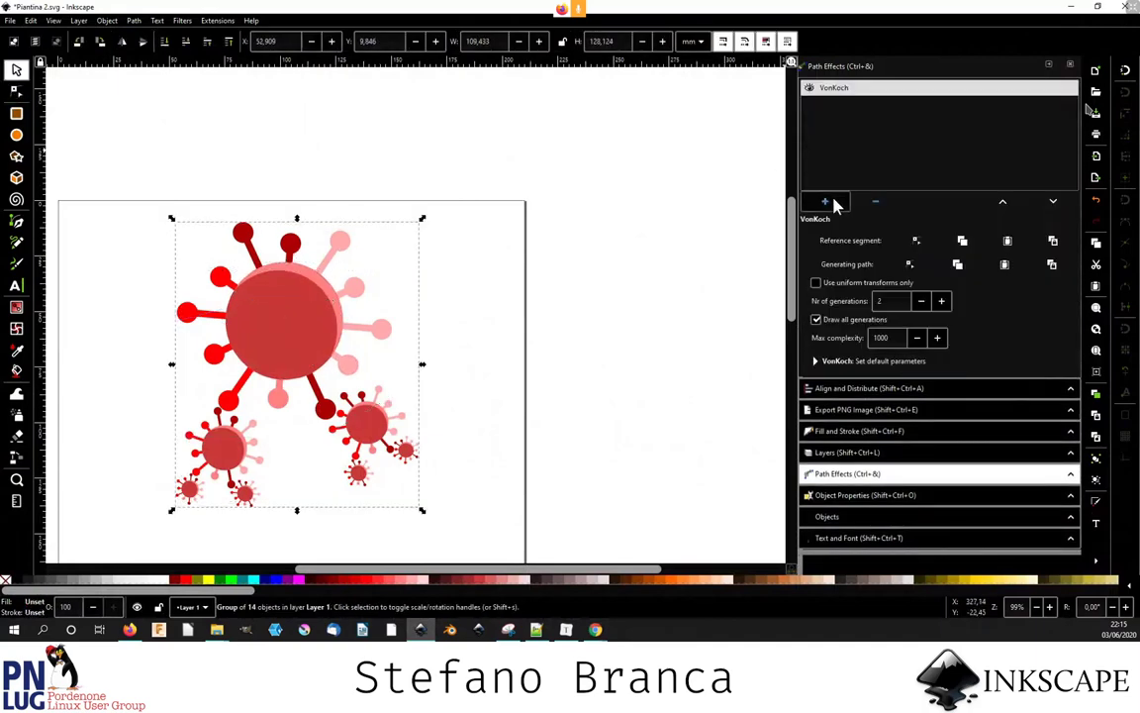
- Add a second VonKoch effect and drag its generating path nodes to scatter copies upper right and left
{"action": "left_click", "coordinate": [824, 201]}
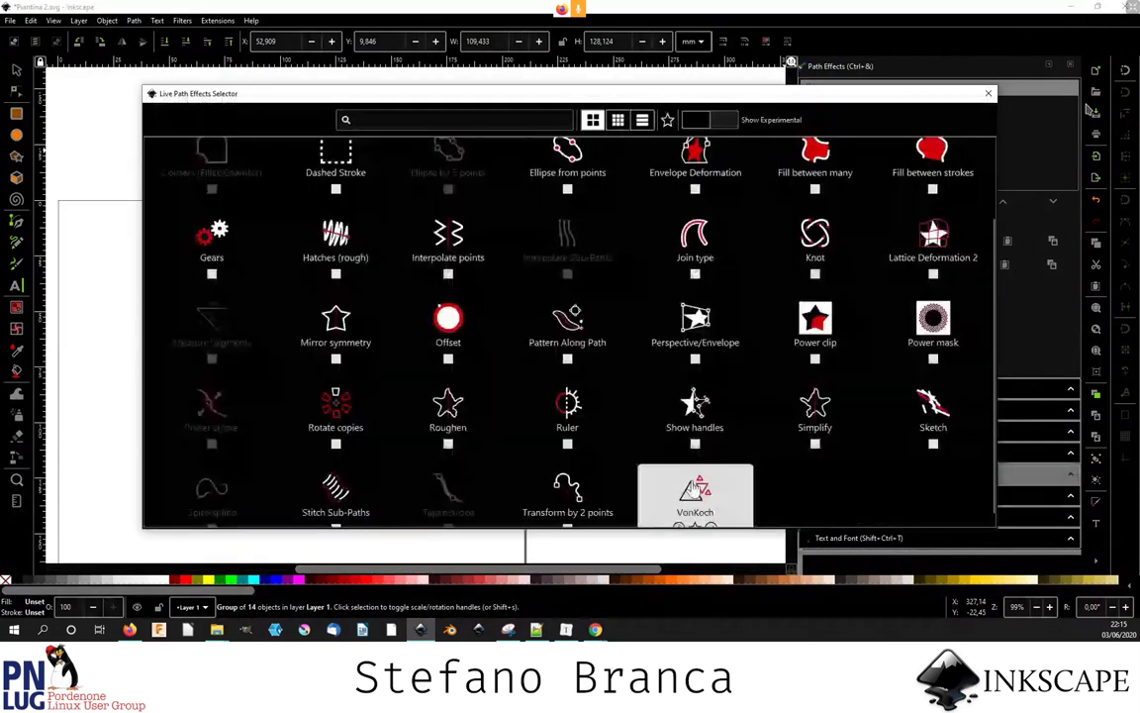
{"action": "key", "text": "Escape"}
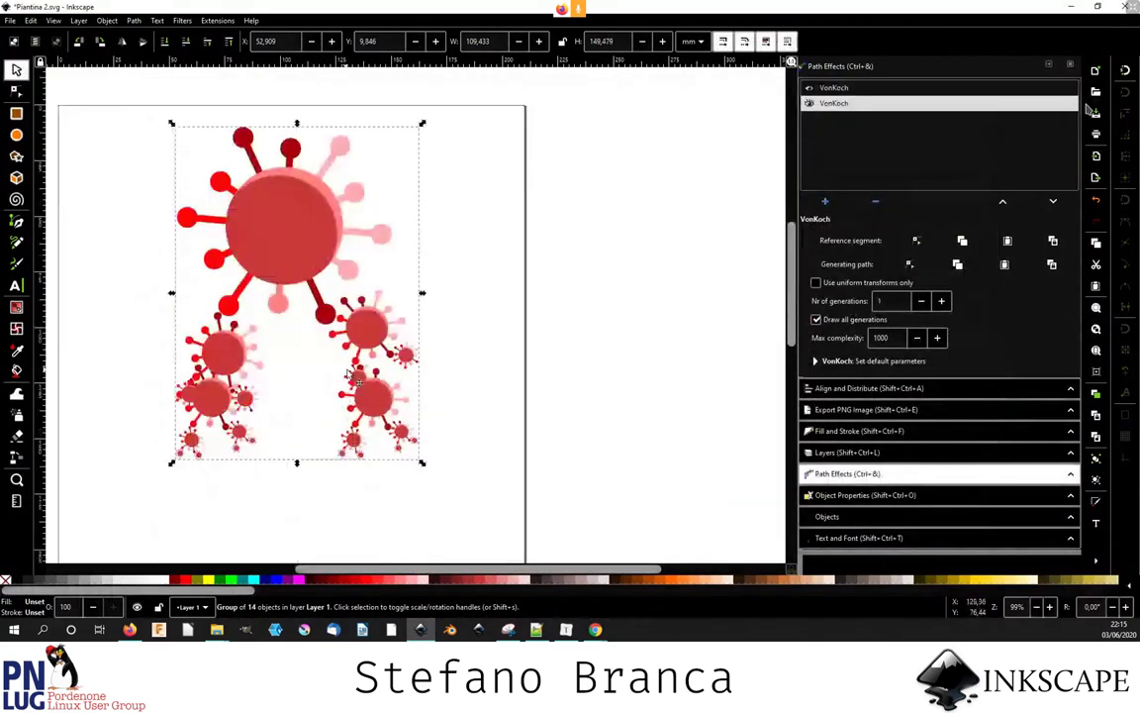
{"action": "left_click", "coordinate": [909, 263]}
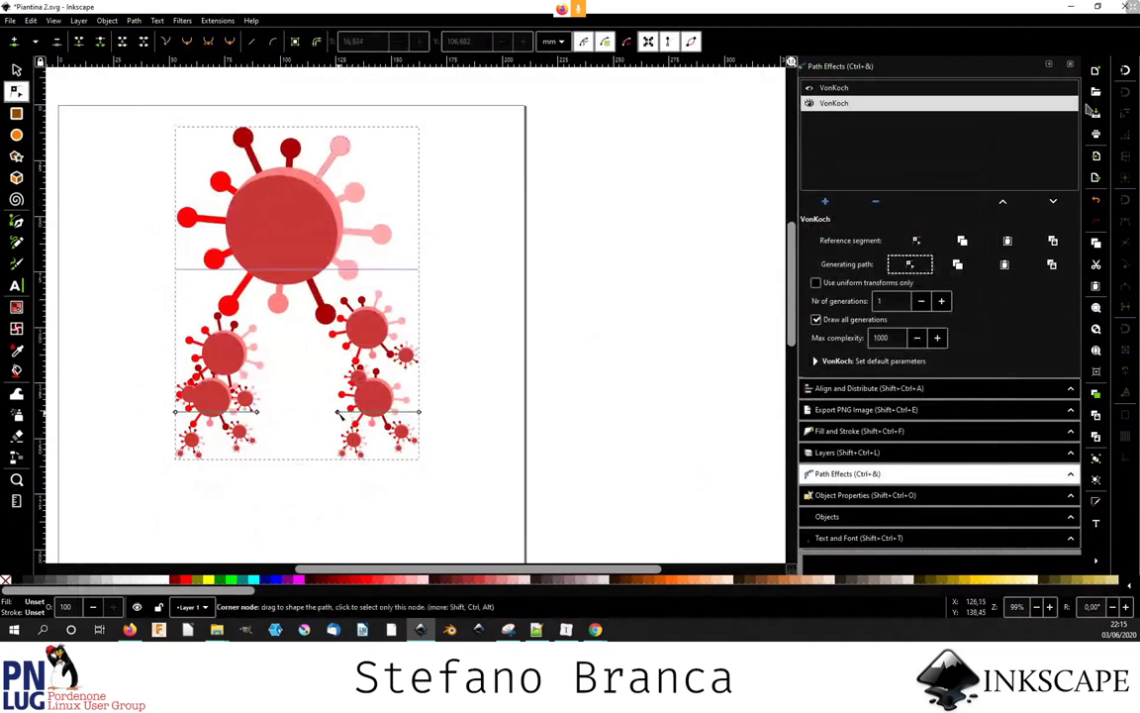
{"action": "left_click_drag", "start_coordinate": [337, 411], "coordinate": [397, 152]}
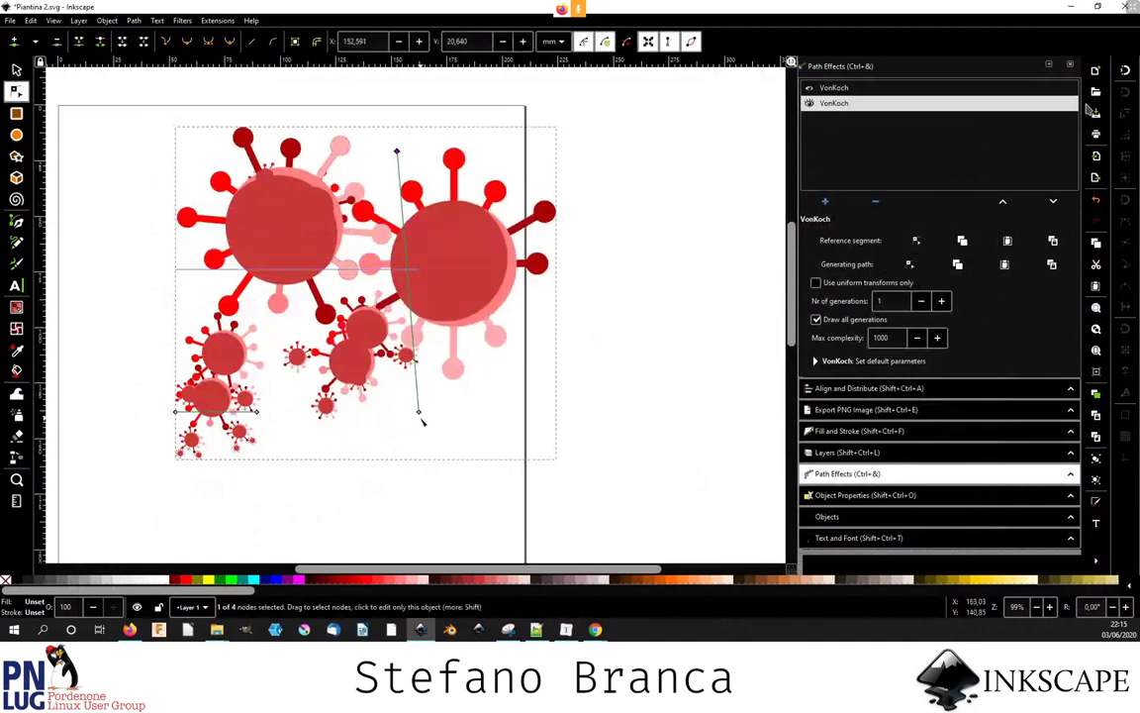
{"action": "left_click_drag", "start_coordinate": [420, 415], "coordinate": [430, 254]}
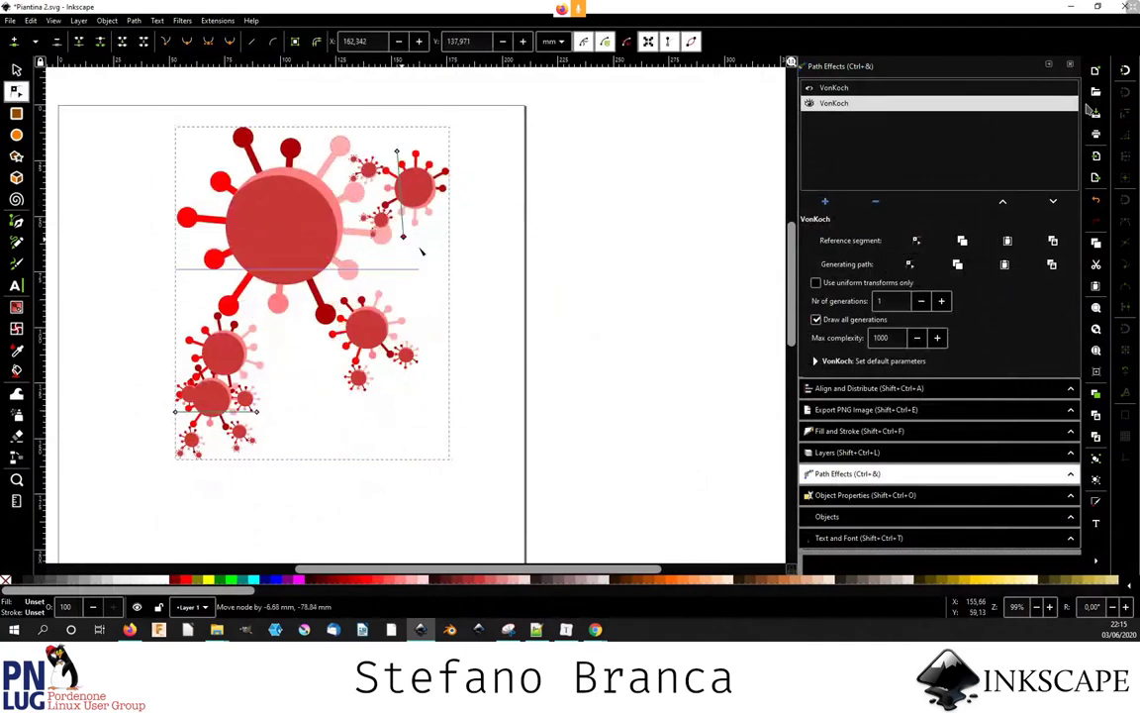
{"action": "left_click_drag", "start_coordinate": [175, 411], "coordinate": [135, 235]}
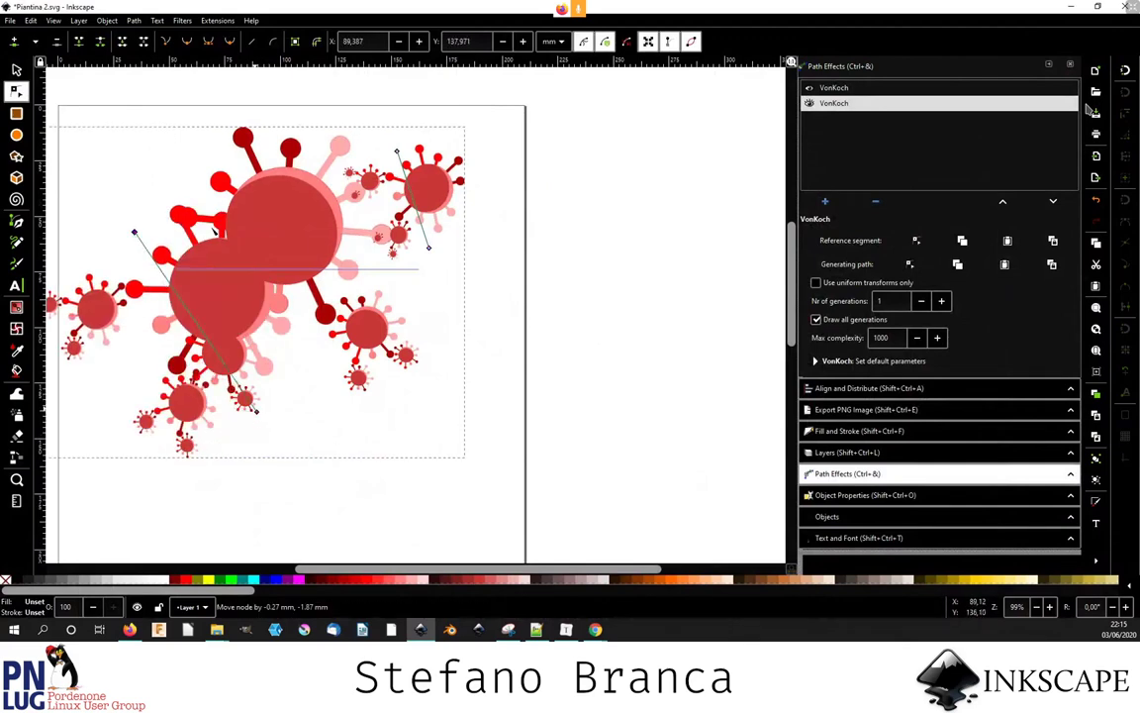
{"action": "left_click_drag", "start_coordinate": [255, 410], "coordinate": [184, 138]}
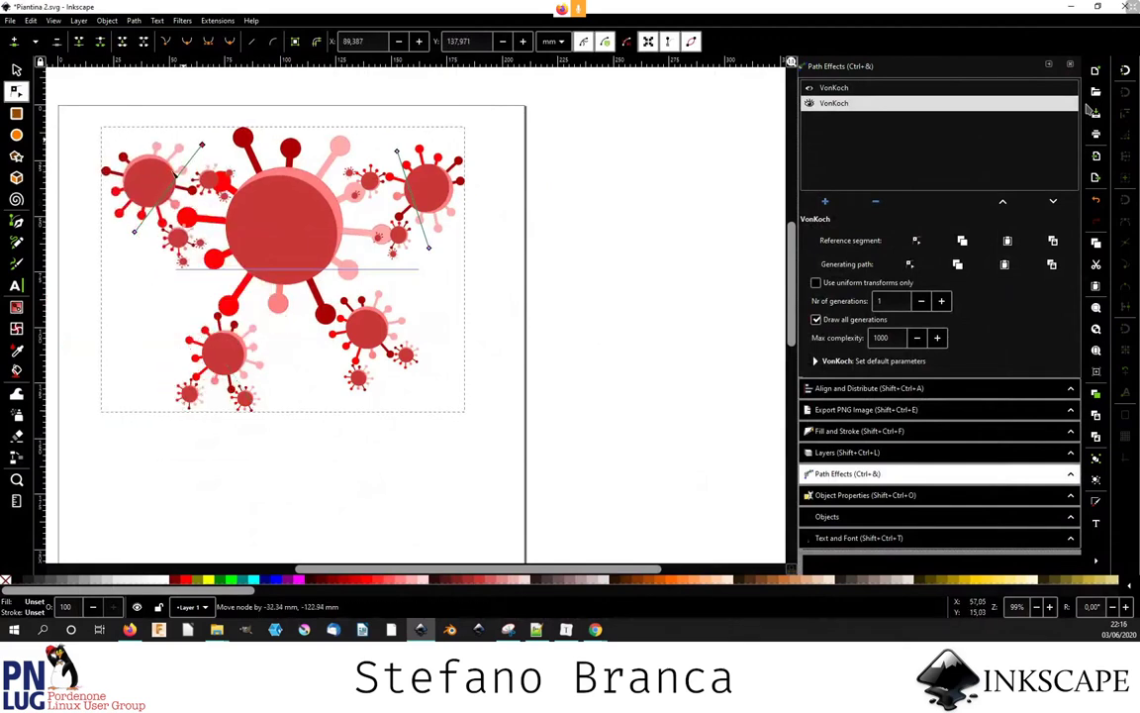
{"action": "mouse_move", "coordinate": [135, 237]}
{"action": "left_mouse_down"}
{"action": "mouse_move", "coordinate": [185, 142]}
{"action": "mouse_move", "coordinate": [118, 220]}
{"action": "left_mouse_up"}
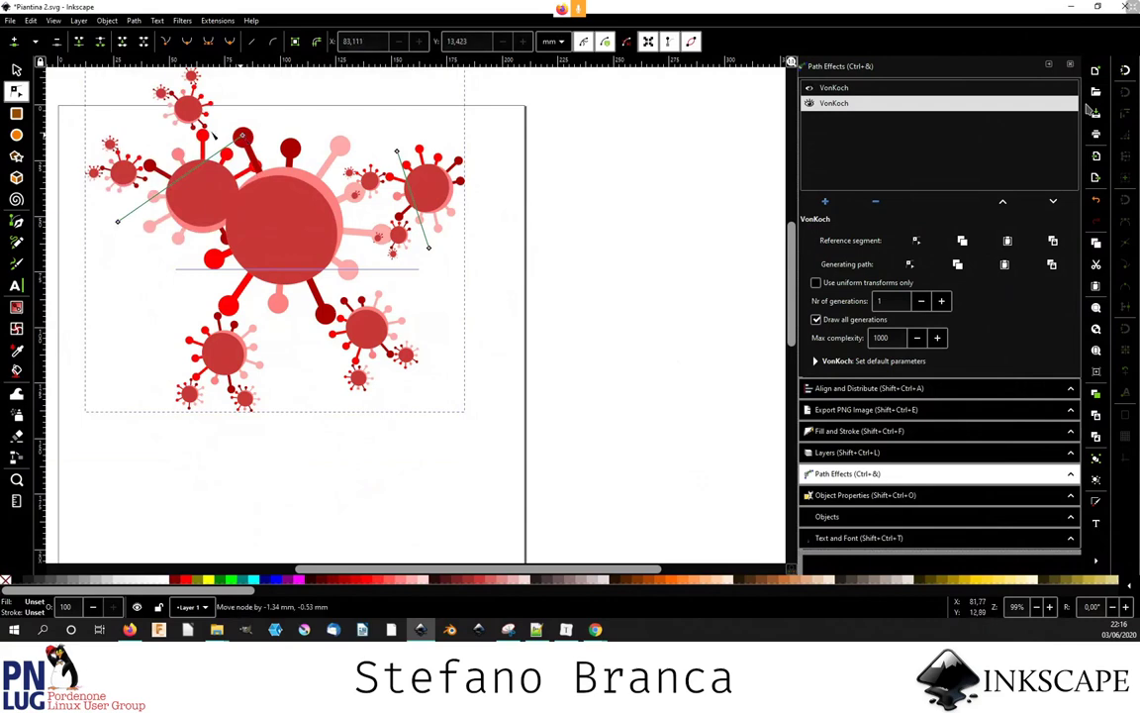
{"action": "left_click_drag", "start_coordinate": [243, 134], "coordinate": [208, 129]}
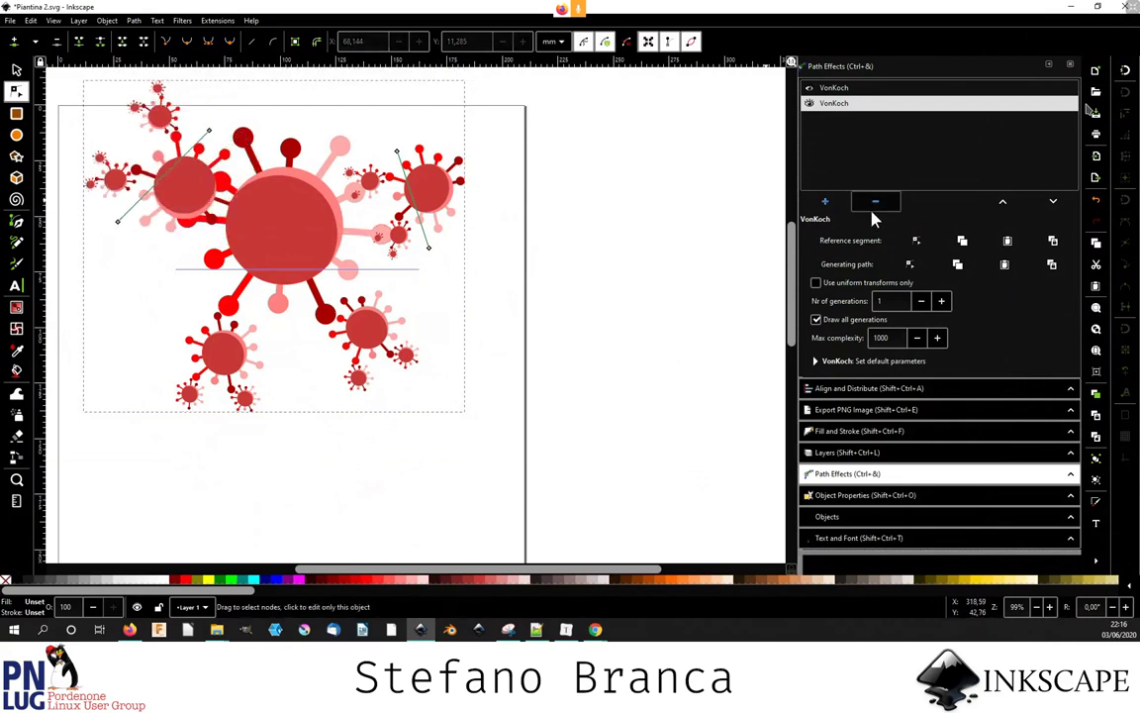
- Shorten the new effect's reference segment, then select the first VonKoch's settings
{"action": "left_click", "coordinate": [915, 240]}
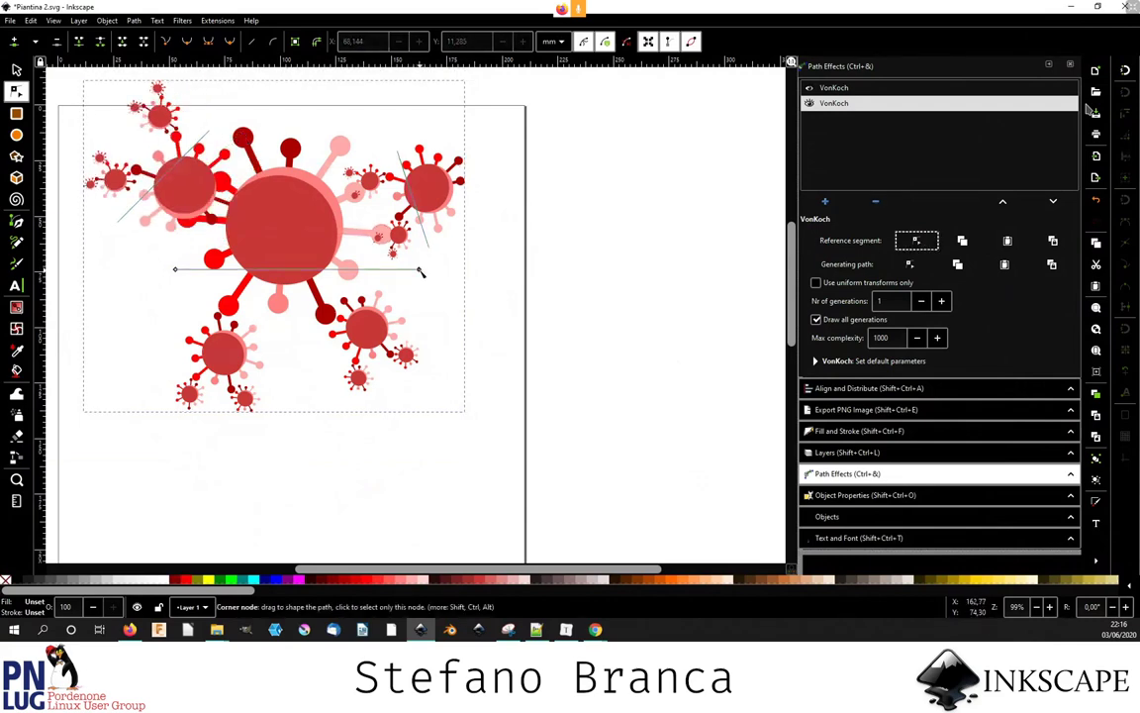
{"action": "left_click_drag", "start_coordinate": [421, 270], "coordinate": [383, 215]}
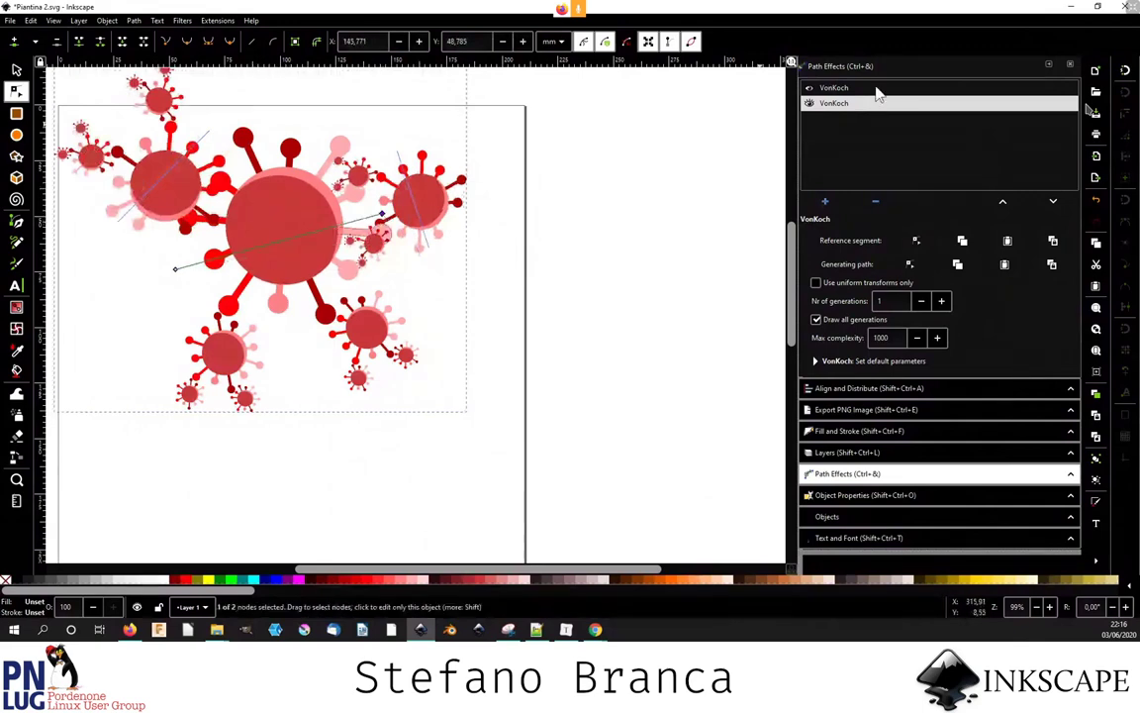
{"action": "left_click", "coordinate": [843, 92]}
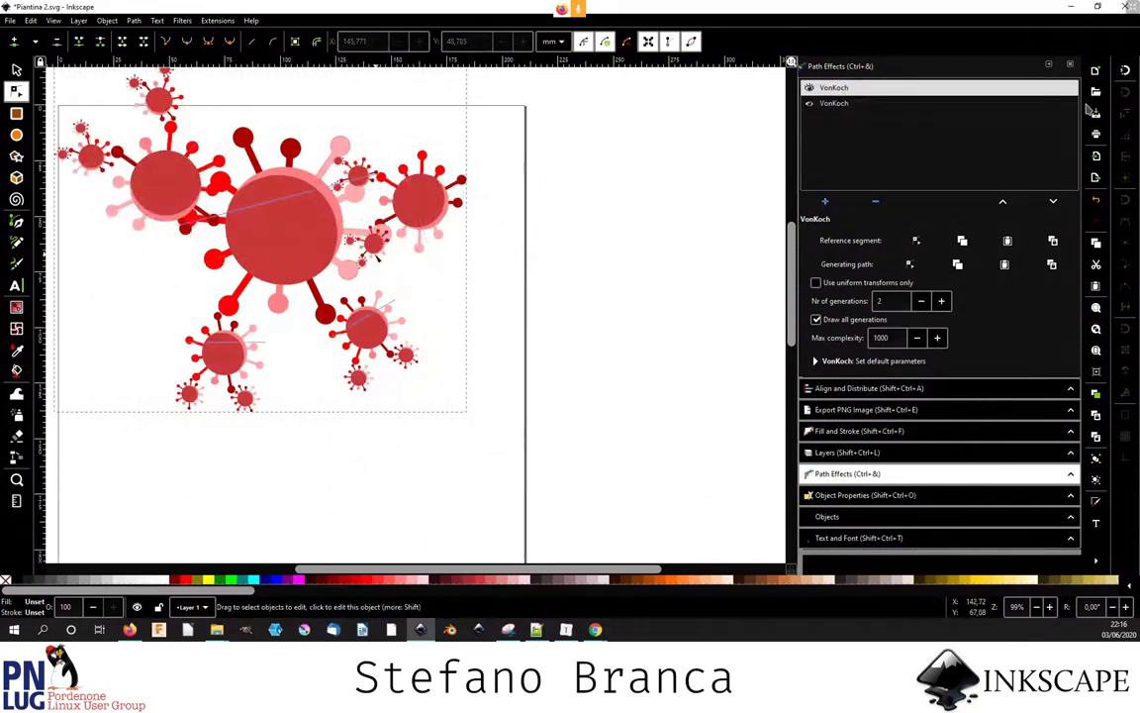
{"action": "scroll", "coordinate": [400, 285], "scroll_direction": "up", "scroll_amount": 2}
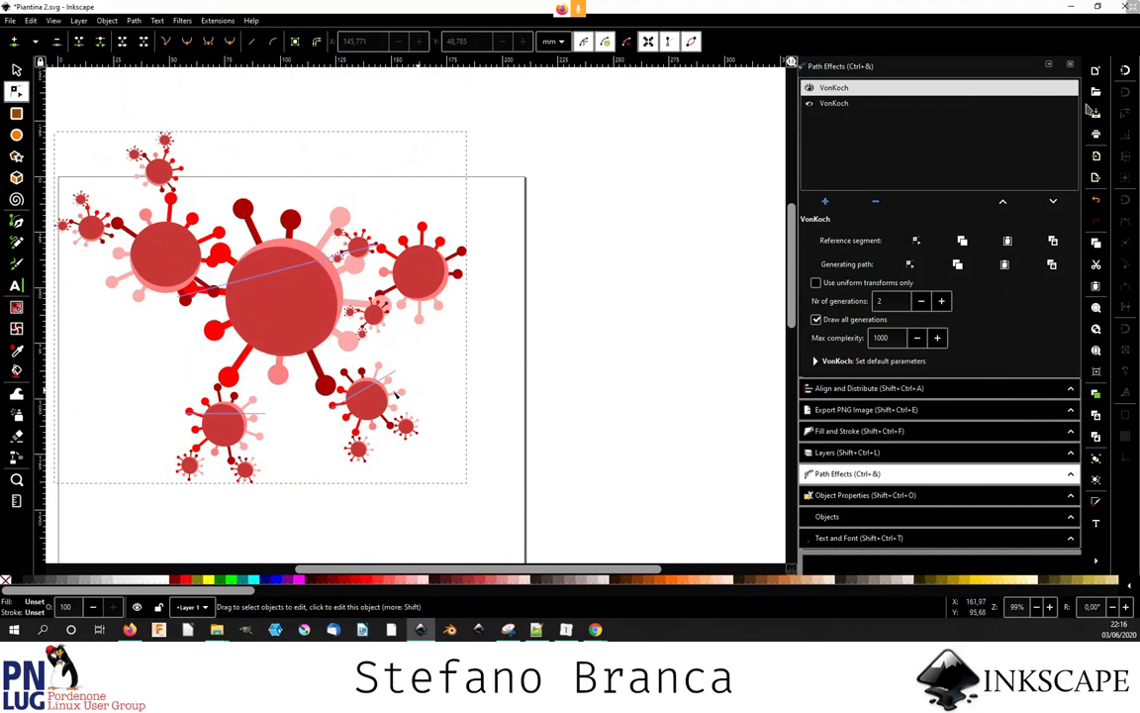
{"action": "left_click", "coordinate": [846, 364]}
{"action": "left_click", "coordinate": [827, 294]}
- Glance at the meeting window, return to Inkscape and select the whole drawing
{"action": "left_click", "coordinate": [597, 631]}
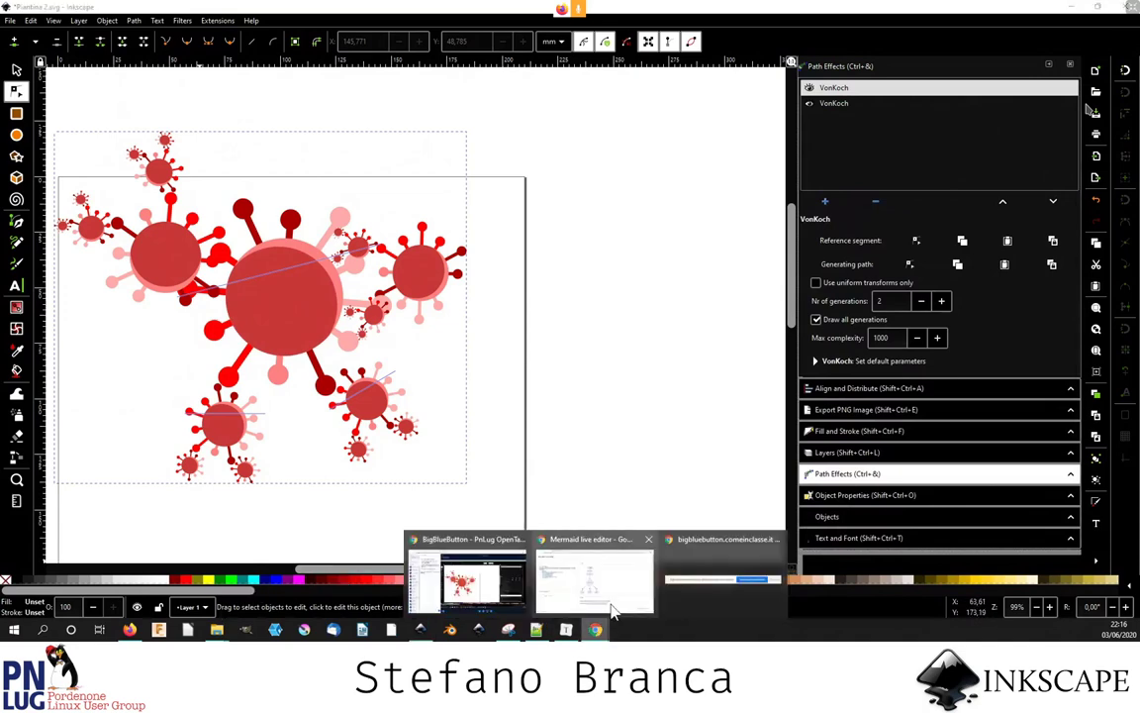
{"action": "left_click", "coordinate": [488, 601]}
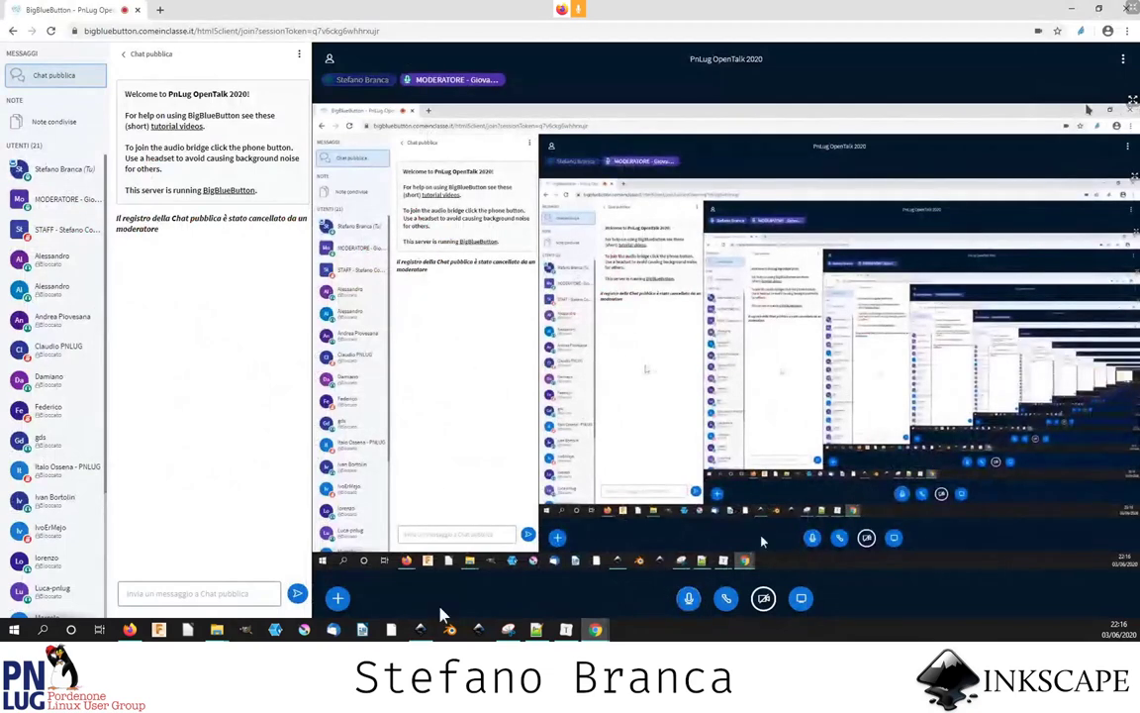
{"action": "left_click", "coordinate": [422, 630]}
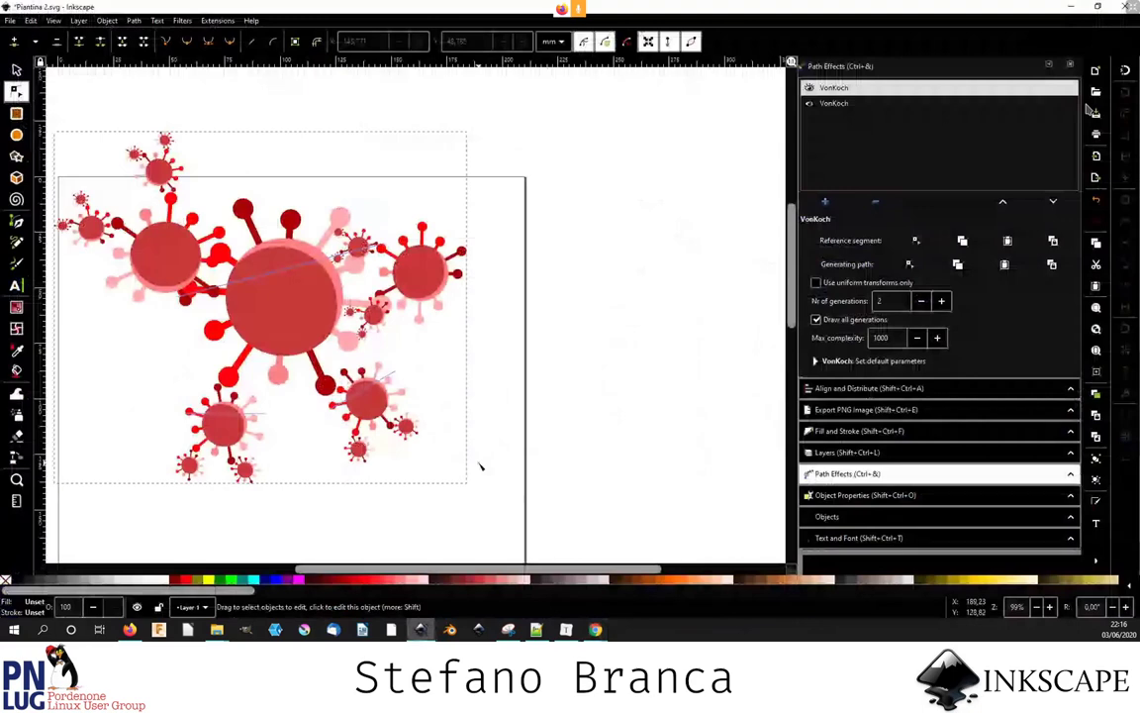
{"action": "key", "text": "ctrl+a"}
- Close the internal error message and continue in the blank New document 1
{"action": "scroll", "coordinate": [544, 403], "scroll_direction": "down", "scroll_amount": 2}
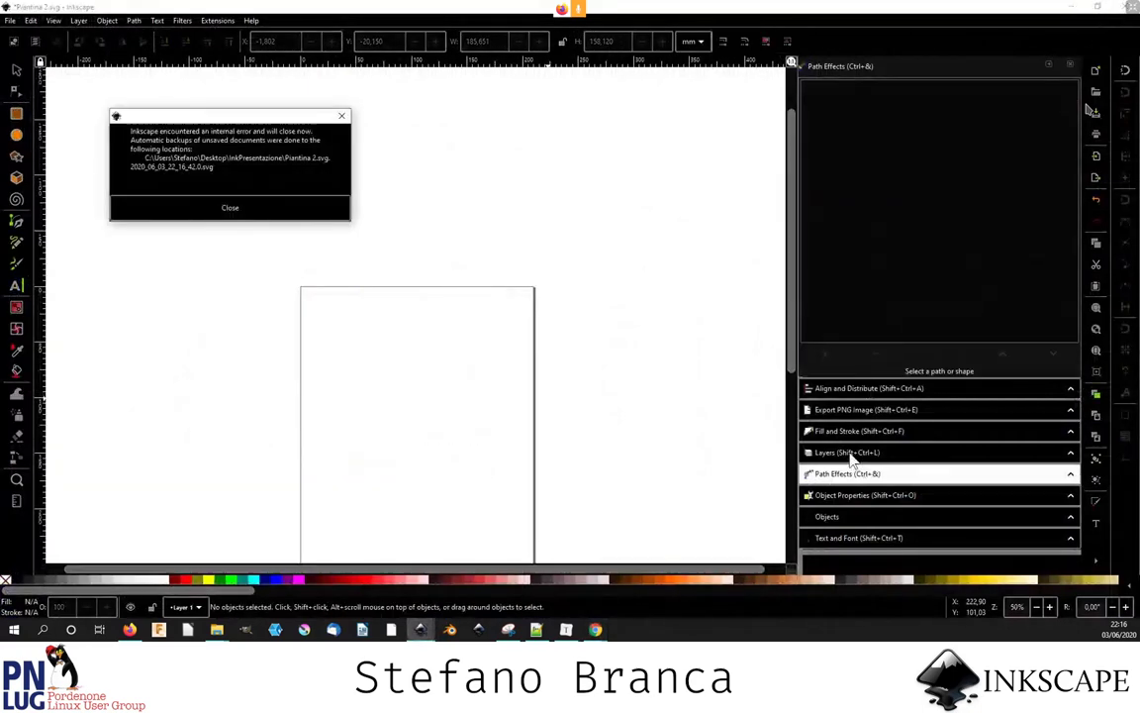
{"action": "left_click", "coordinate": [311, 208]}
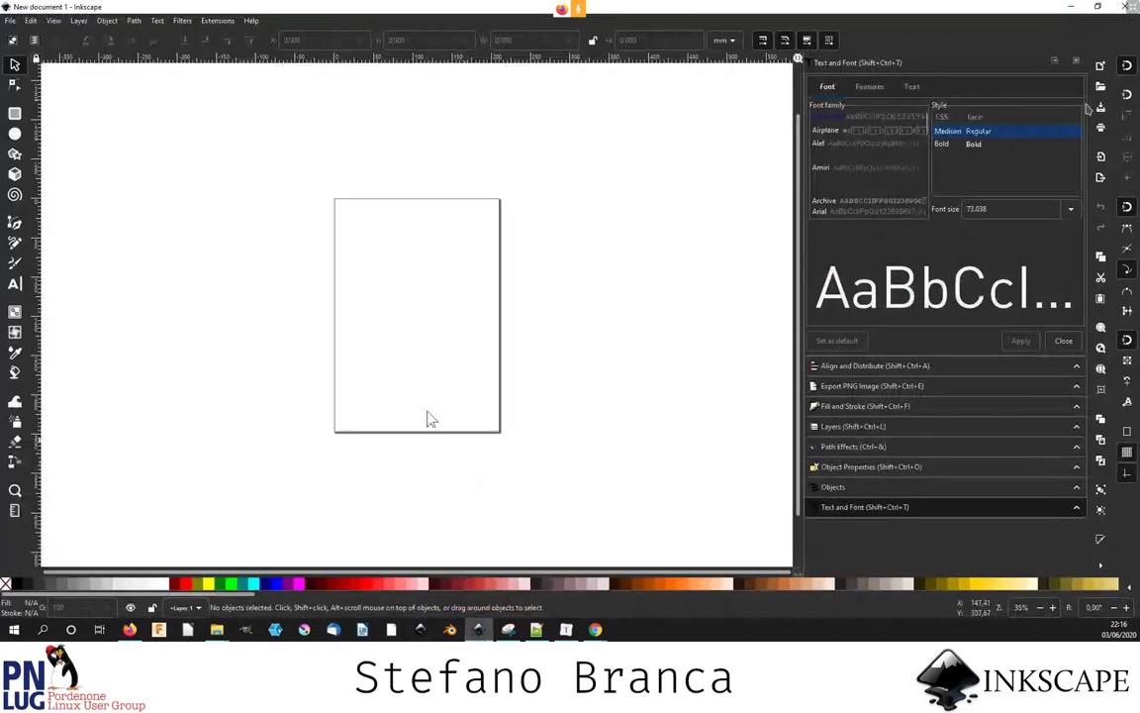
{"action": "scroll", "coordinate": [435, 226], "scroll_direction": "up", "scroll_amount": 1}
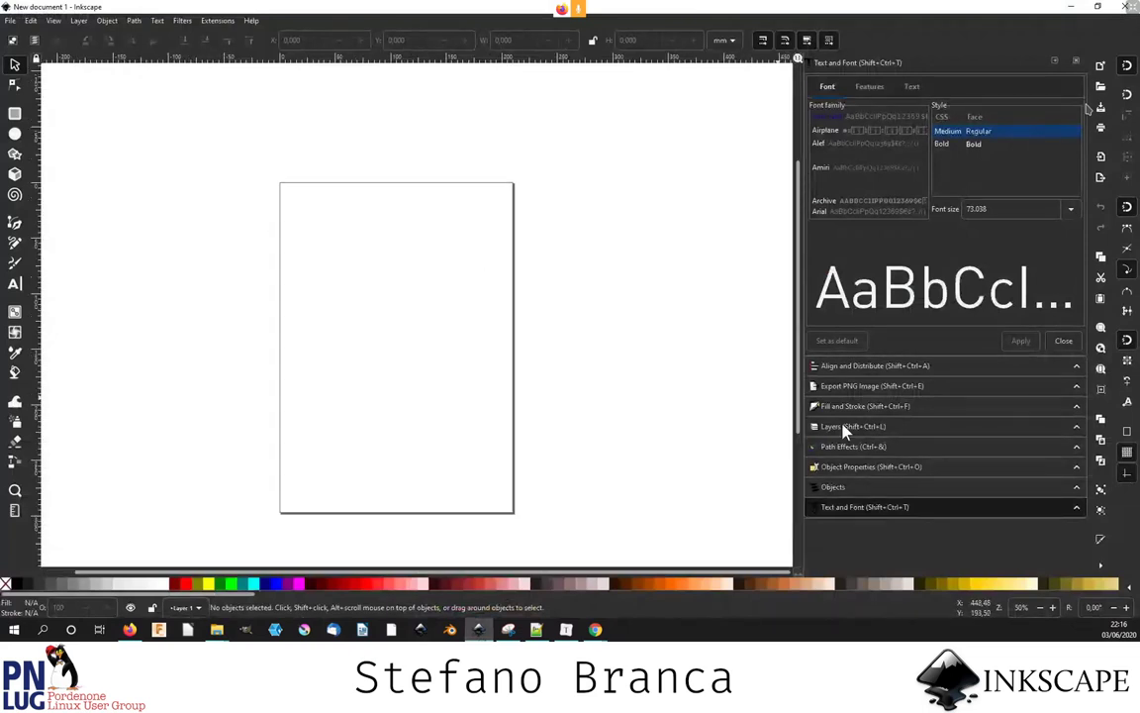
- In the Layers panel, rename Layer 1 to Blocchi
{"action": "left_click", "coordinate": [853, 426]}
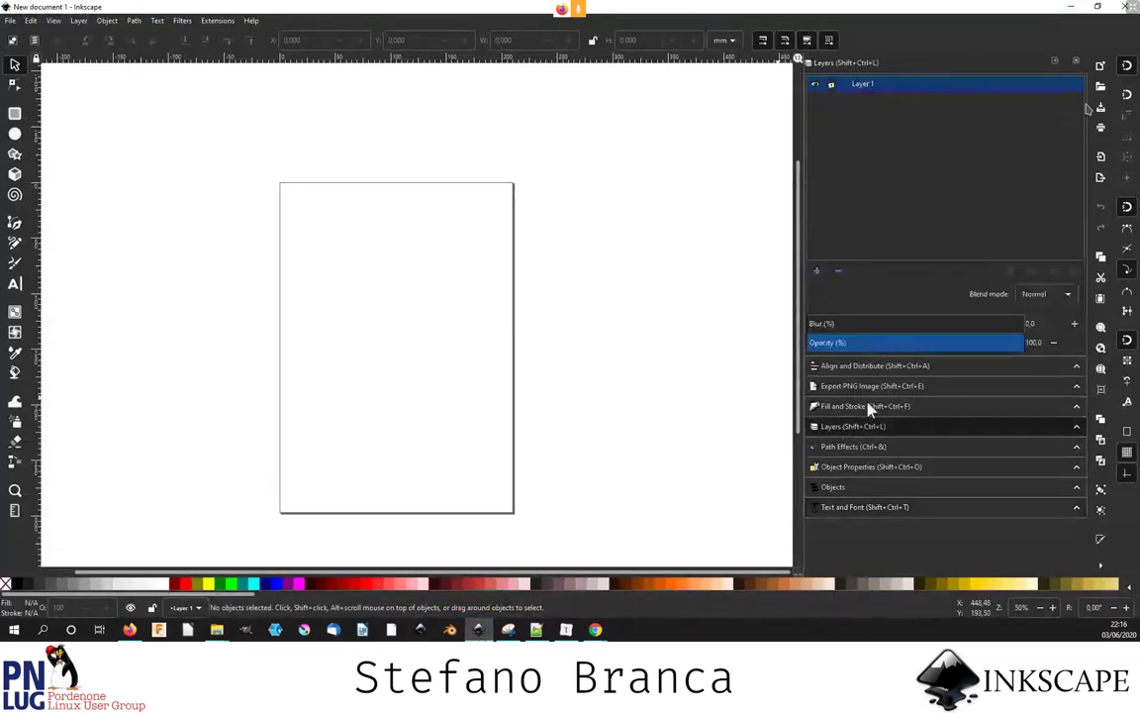
{"action": "left_click", "coordinate": [863, 87]}
{"action": "type", "text": "Blocchi"}
{"action": "key", "text": "Return"}
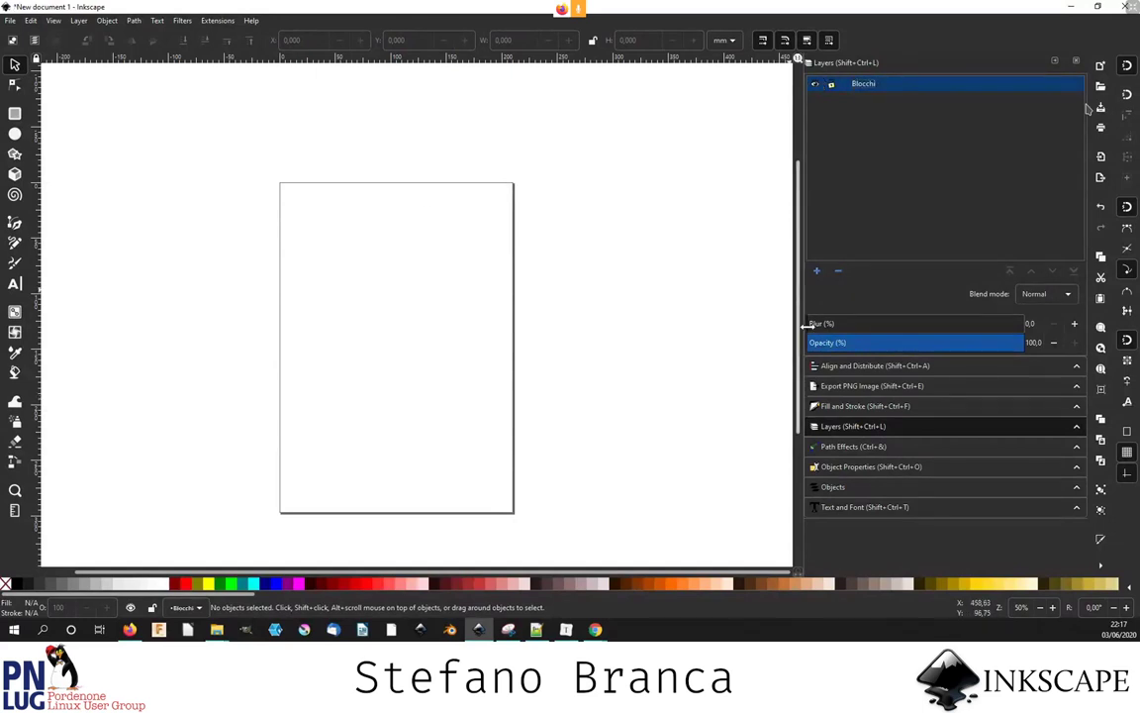
- Add two new layers named Cerchi and Testo above Blocchi
{"action": "left_click", "coordinate": [817, 270]}
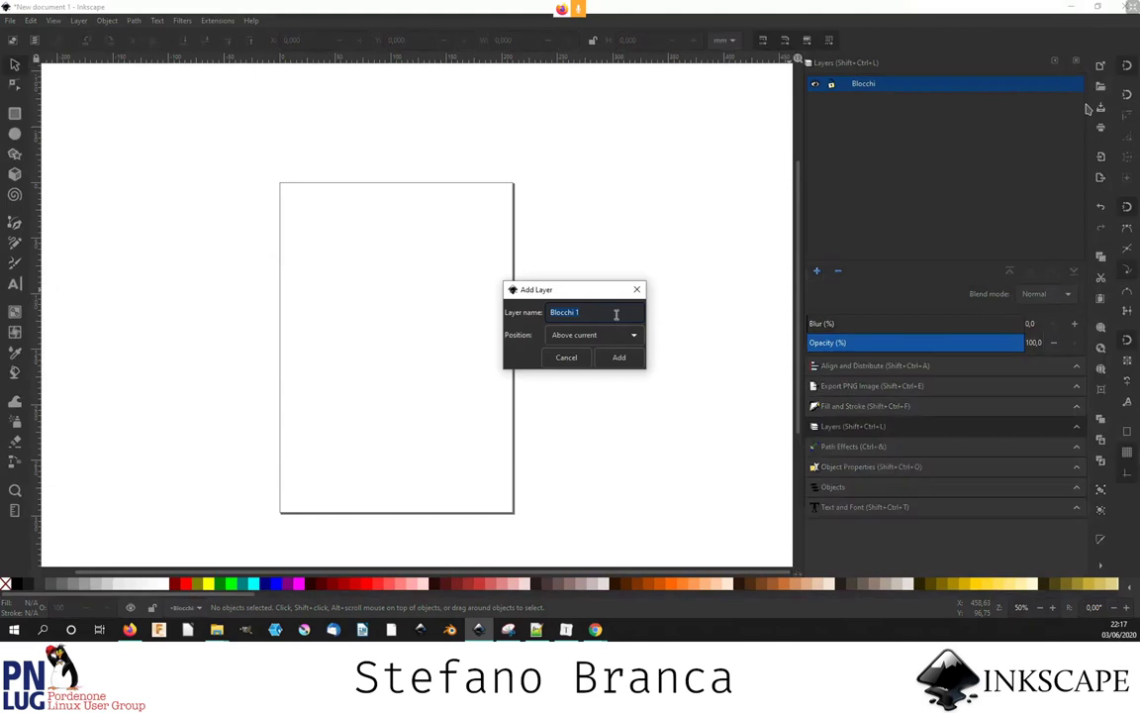
{"action": "type", "text": "Cerchi"}
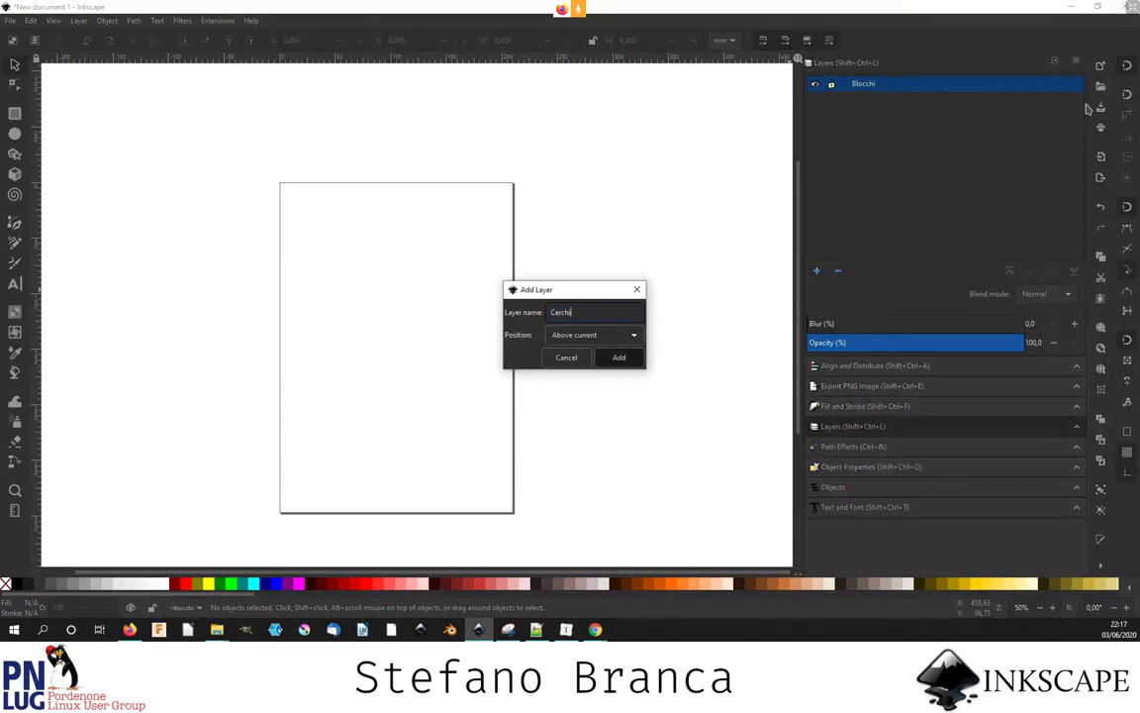
{"action": "key", "text": "Return"}
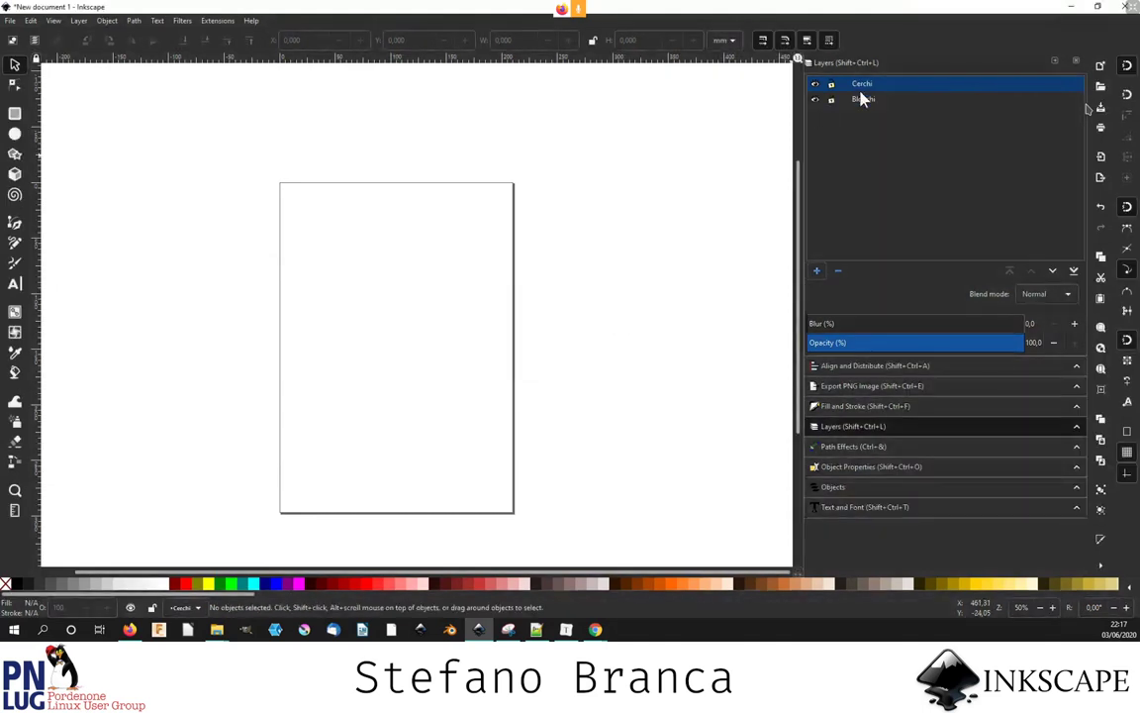
{"action": "left_click", "coordinate": [817, 270]}
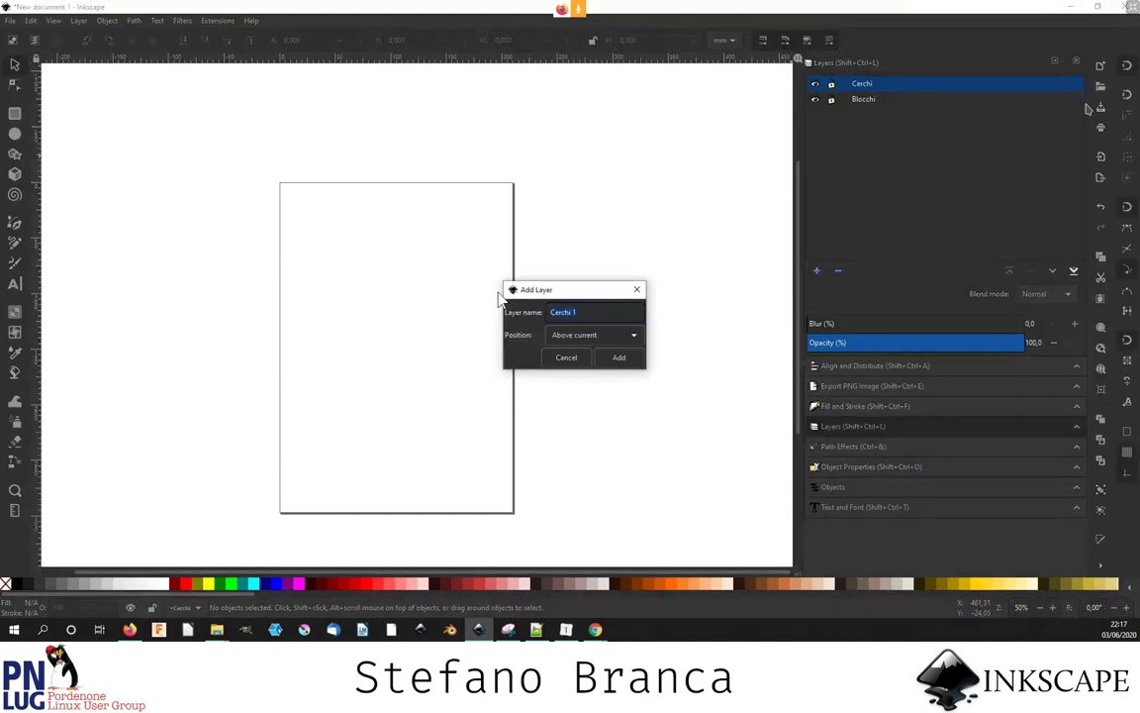
{"action": "type", "text": "Testo"}
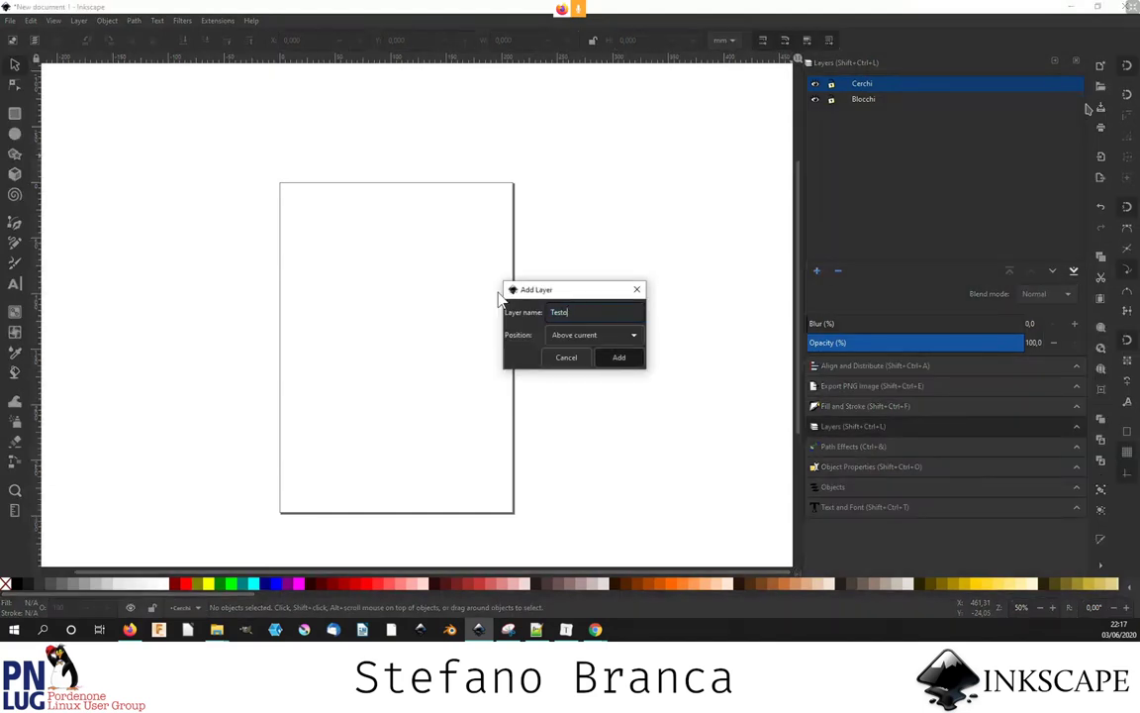
{"action": "key", "text": "Return"}
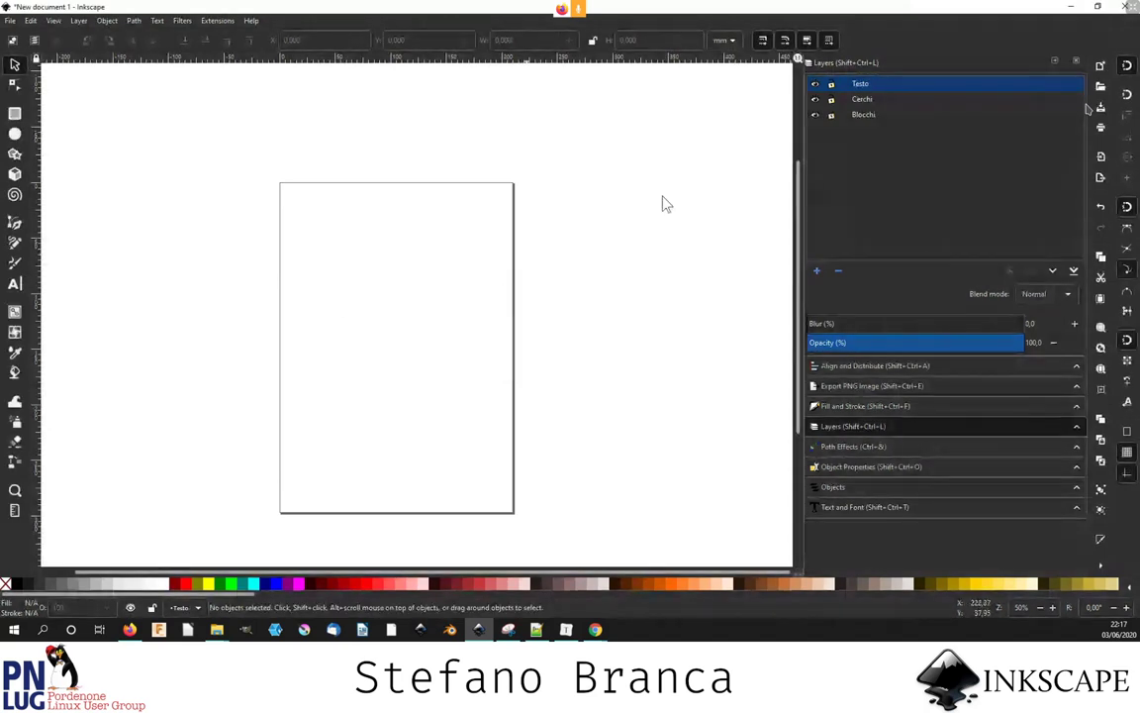
- Click through the Cerchi, Blocchi and Testo layers to make each current
{"action": "left_click", "coordinate": [865, 99]}
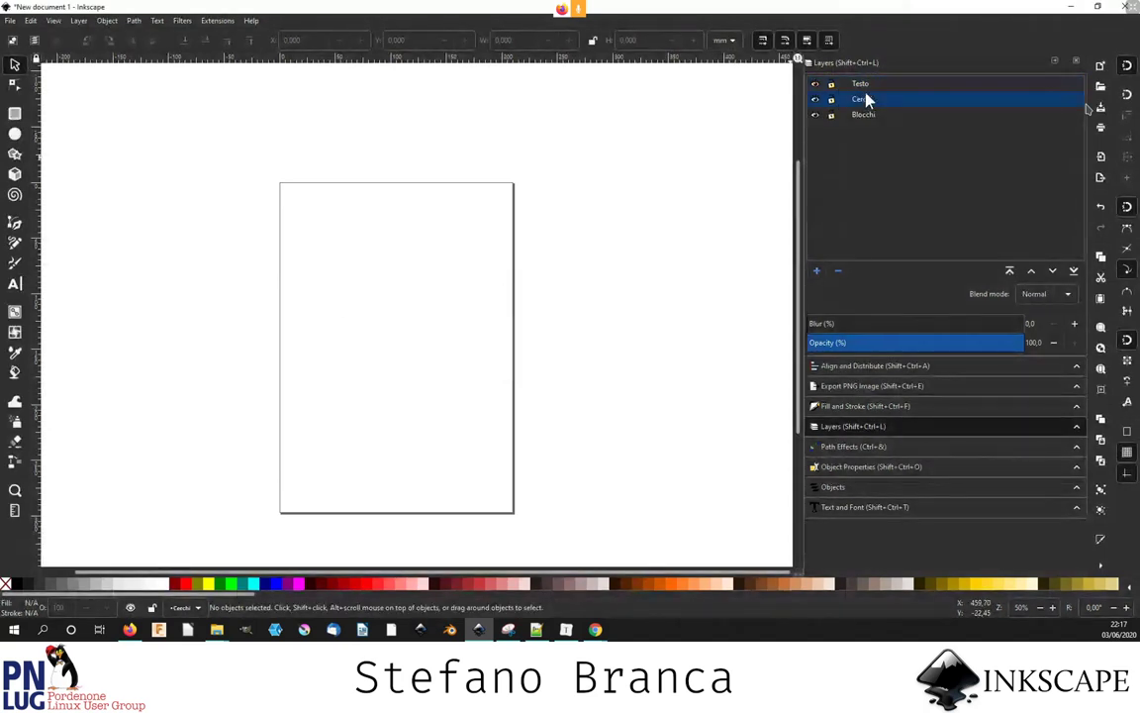
{"action": "left_click", "coordinate": [863, 103]}
{"action": "left_click", "coordinate": [865, 114]}
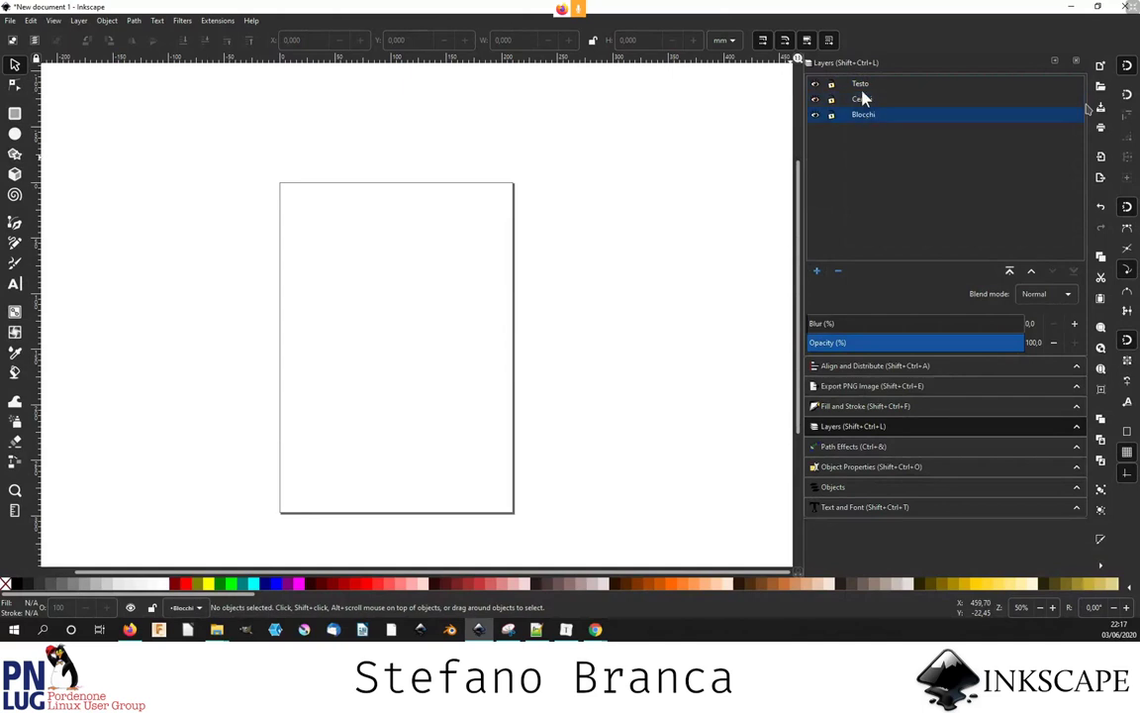
- Write the text TESTO near the top of the page on the Testo layer
{"action": "left_click", "coordinate": [14, 284]}
{"action": "left_click", "coordinate": [417, 230]}
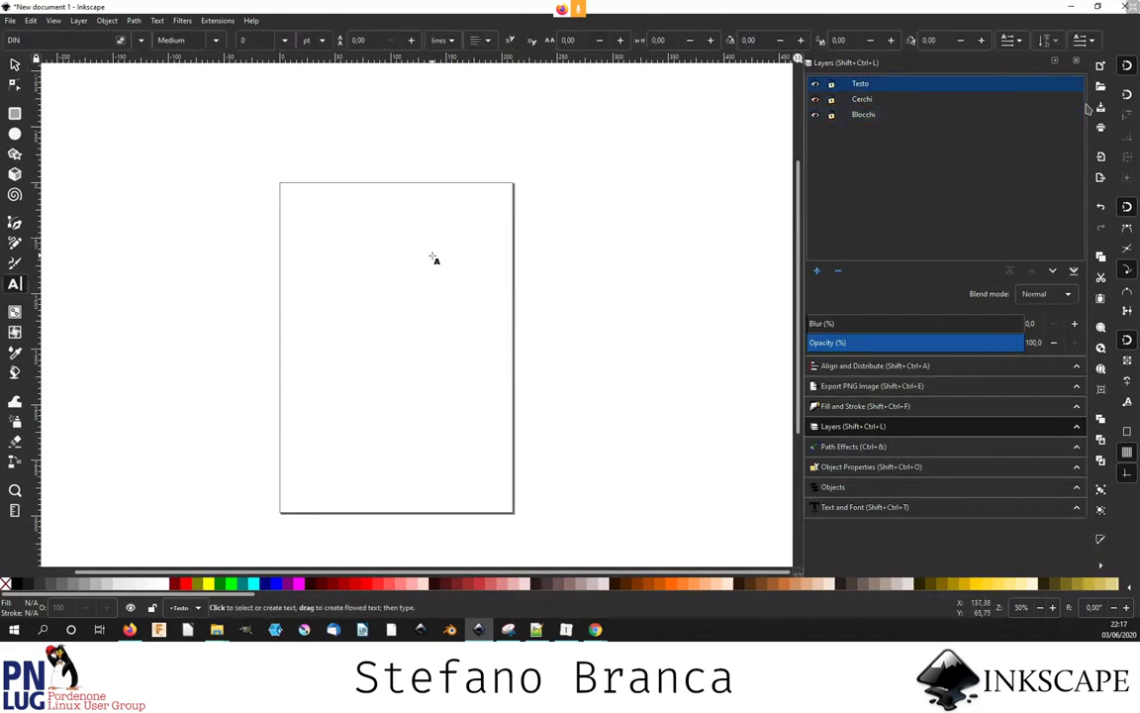
{"action": "type", "text": "TESTo"}
{"action": "key", "text": "shift+Left"}
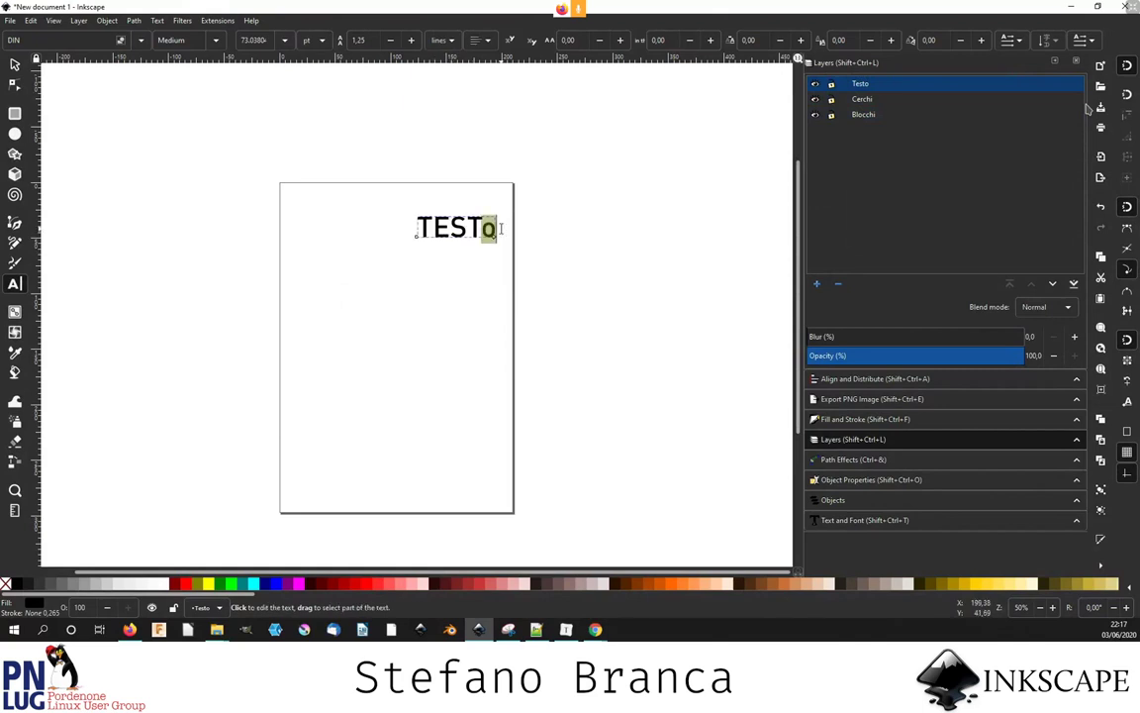
{"action": "type", "text": "O"}
- Draw a blue circle left of TESTO on the Cerchi layer
{"action": "scroll", "coordinate": [449, 238], "scroll_direction": "up", "scroll_amount": 2, "text": "ctrl"}
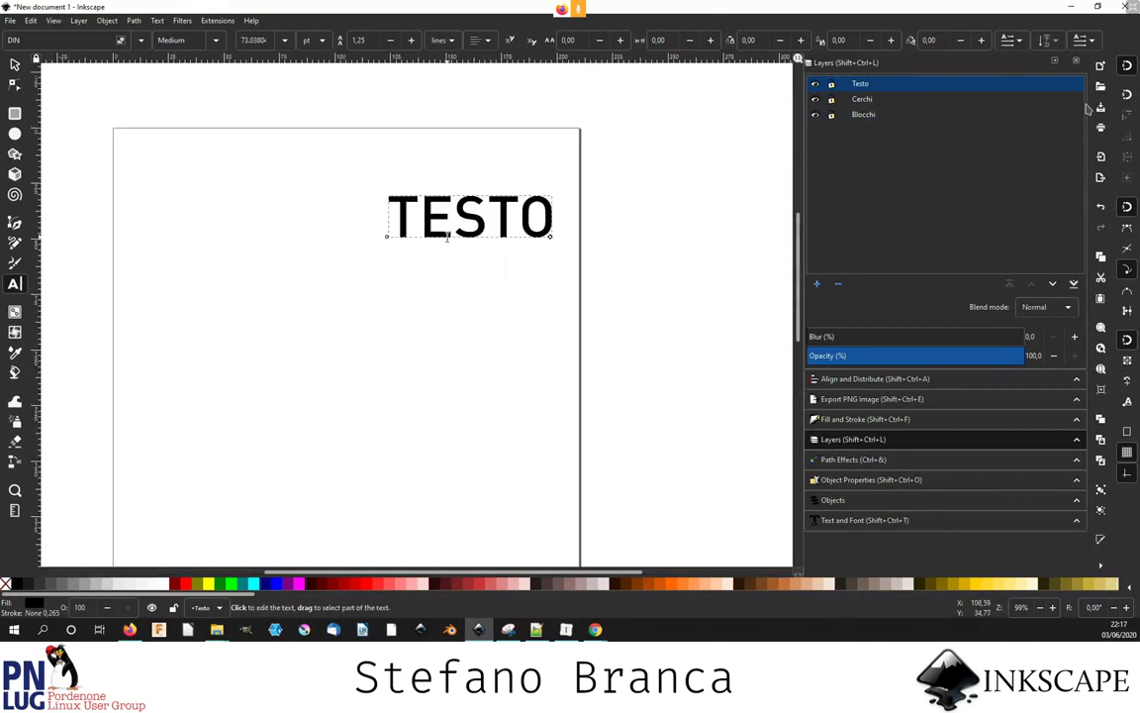
{"action": "left_click", "coordinate": [860, 99]}
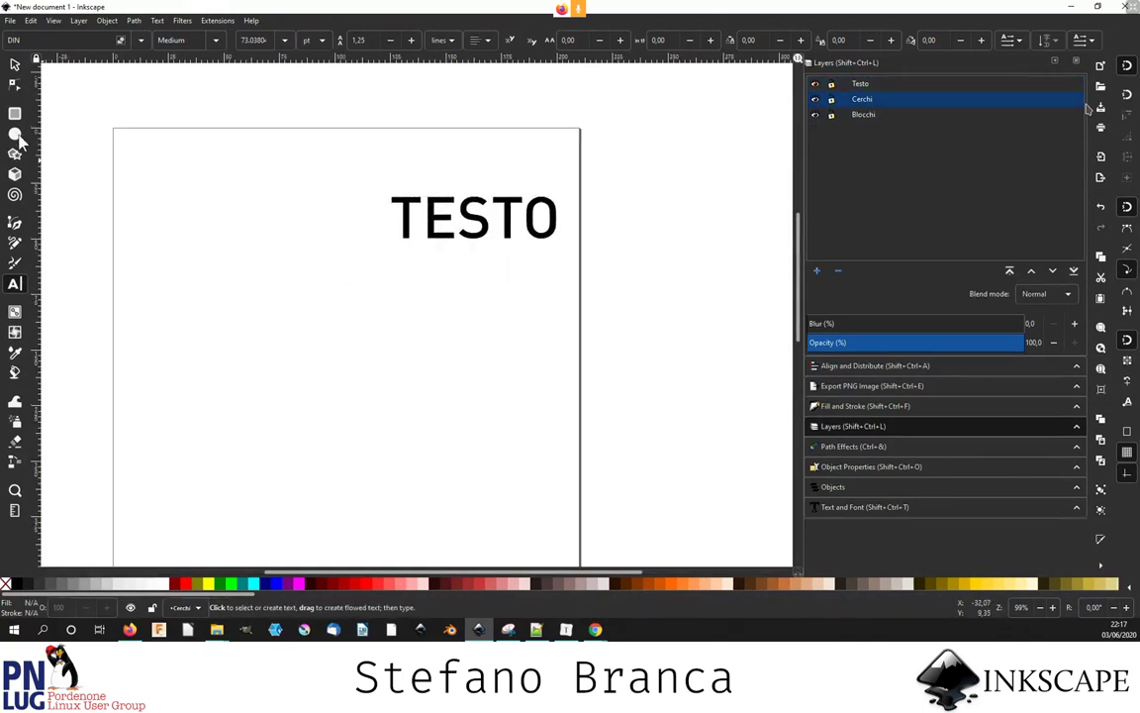
{"action": "left_click", "coordinate": [15, 134]}
{"action": "mouse_move", "coordinate": [322, 171]}
{"action": "left_mouse_down"}
{"action": "mouse_move", "coordinate": [460, 259]}
{"action": "mouse_move", "coordinate": [445, 262]}
{"action": "left_mouse_up"}
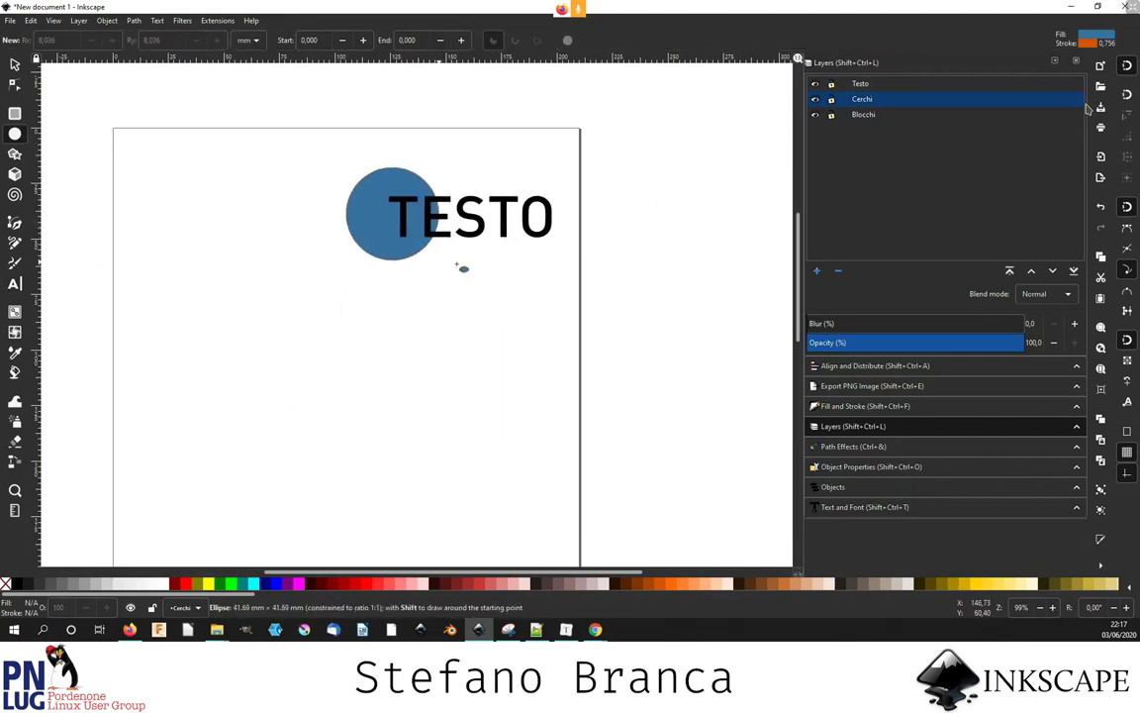
- Draw a red rounded rectangle on the Blocchi layer over the end of TESTO
{"action": "left_click", "coordinate": [860, 115]}
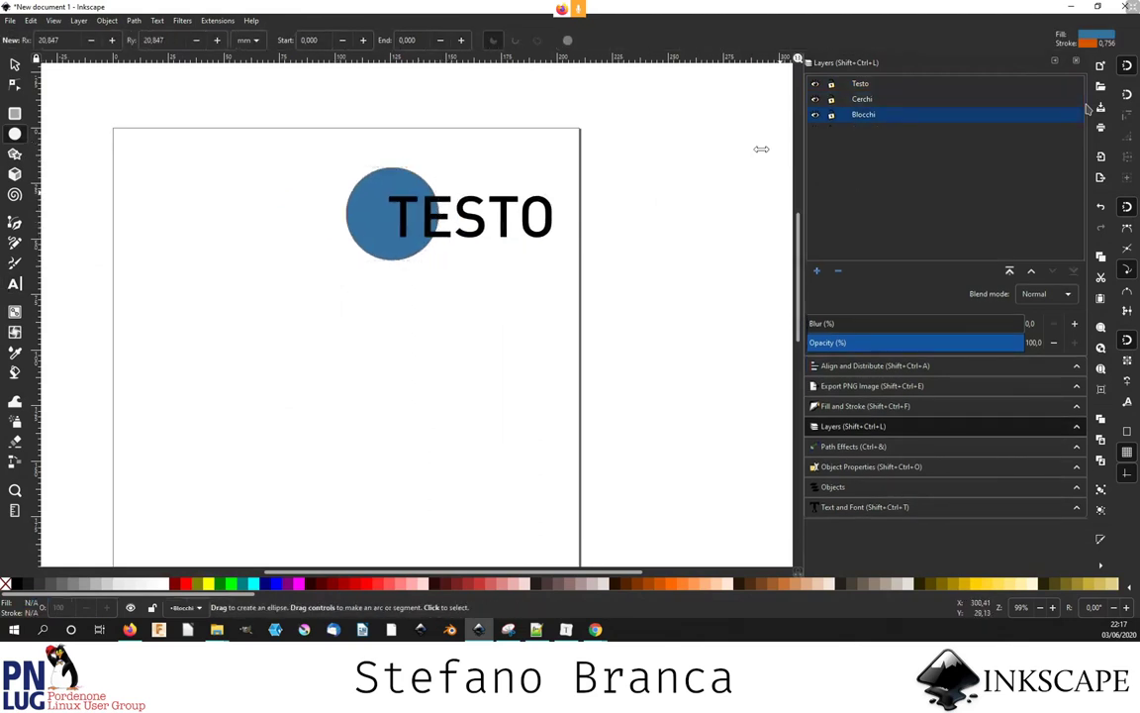
{"action": "left_click", "coordinate": [14, 114]}
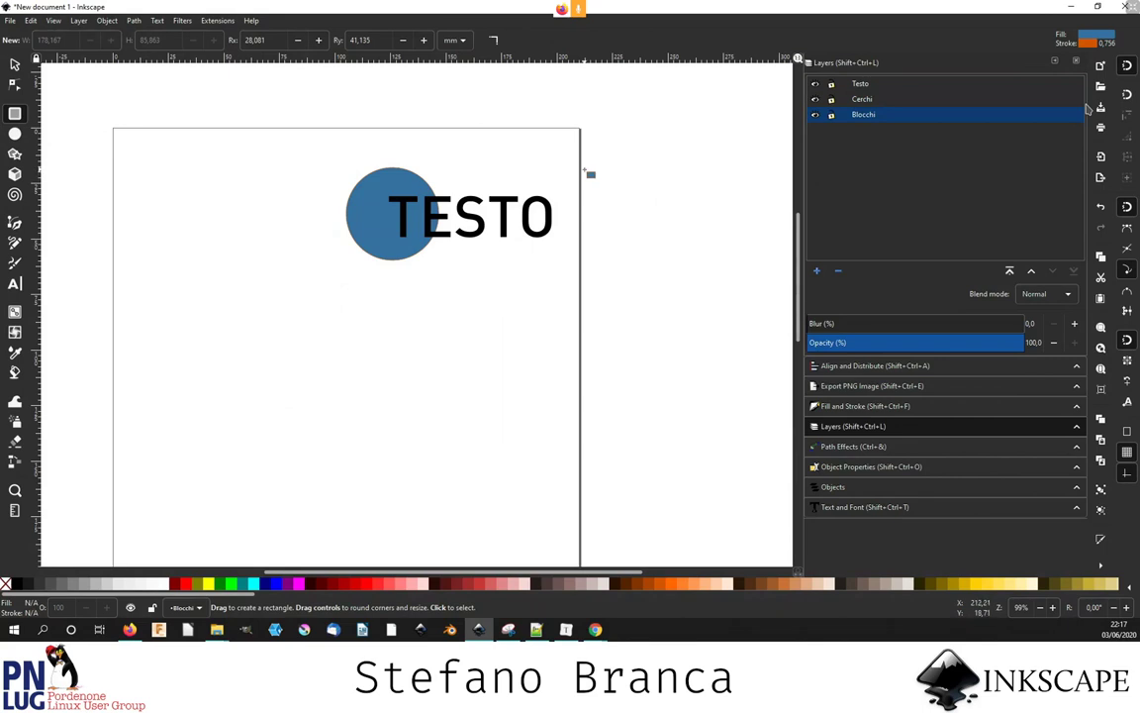
{"action": "left_click_drag", "start_coordinate": [584, 170], "coordinate": [501, 265]}
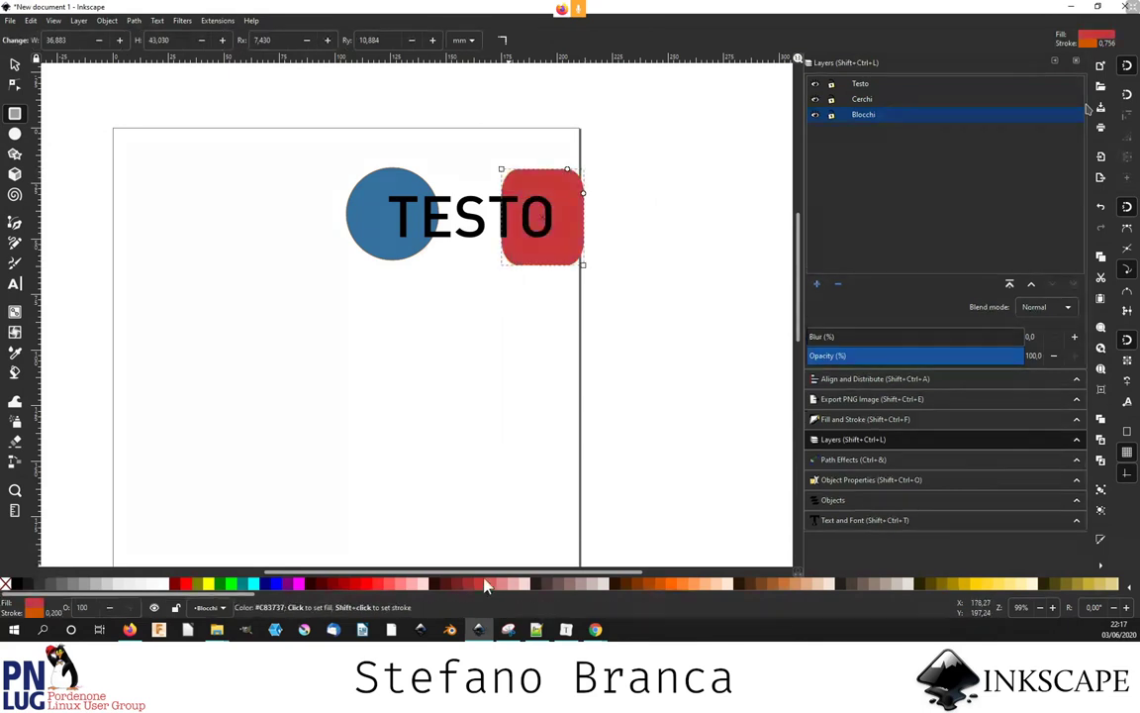
{"action": "scroll", "coordinate": [443, 194], "scroll_direction": "up", "scroll_amount": 2}
{"action": "left_click", "coordinate": [15, 65]}
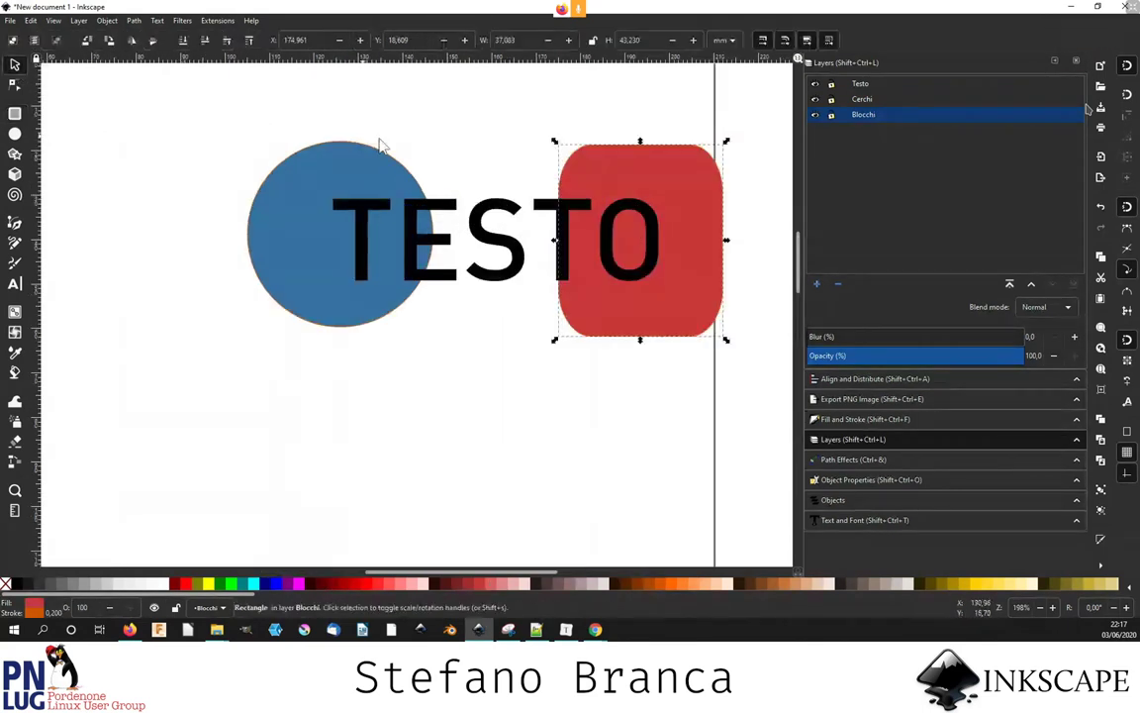
- Nudge TESTO right and toggle the Testo and Cerchi layers' visibility, leaving Cerchi hidden
{"action": "left_click_drag", "start_coordinate": [591, 203], "coordinate": [614, 207]}
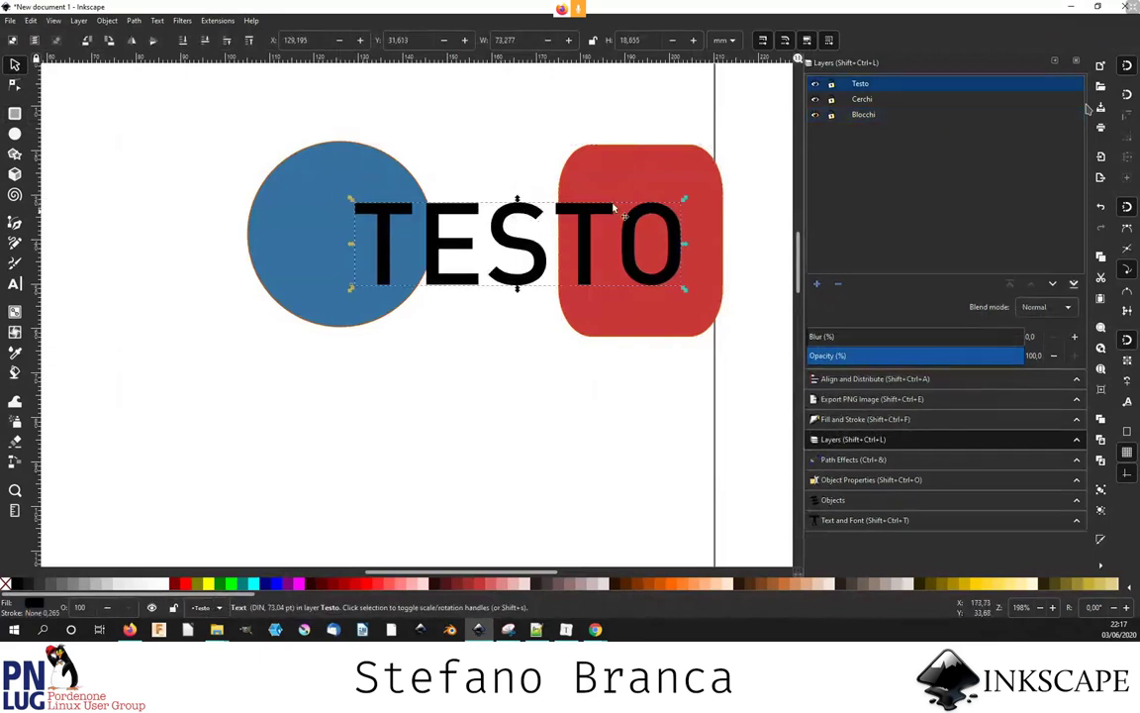
{"action": "left_click", "coordinate": [814, 84]}
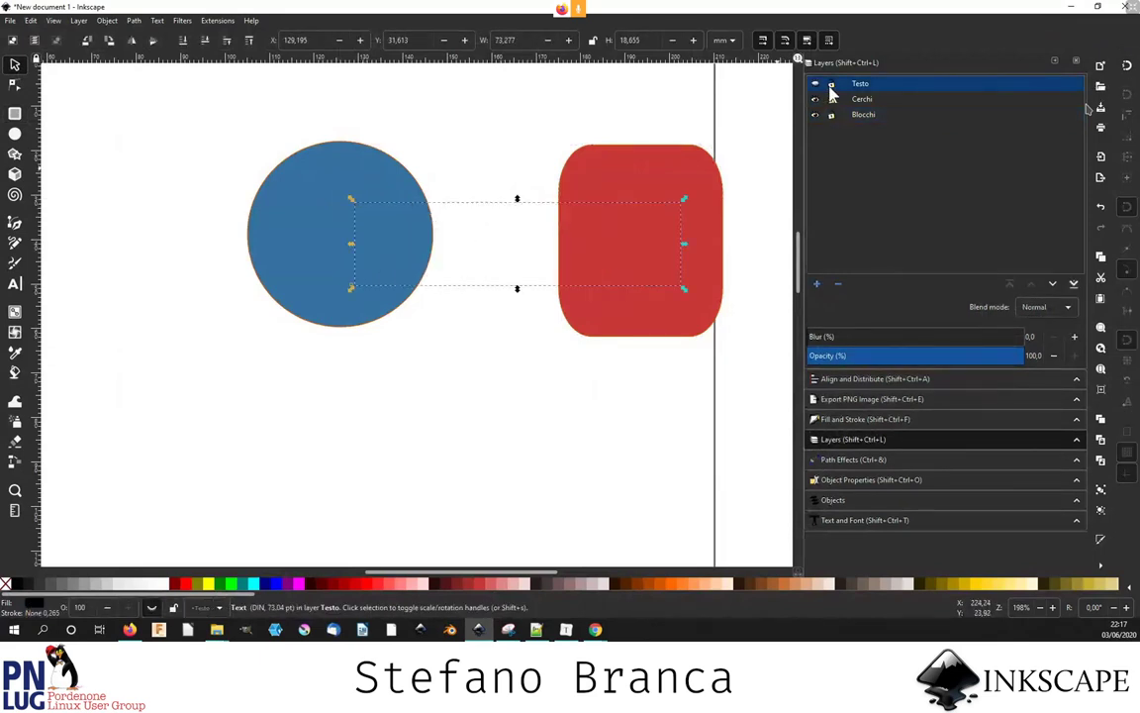
{"action": "left_click", "coordinate": [831, 85]}
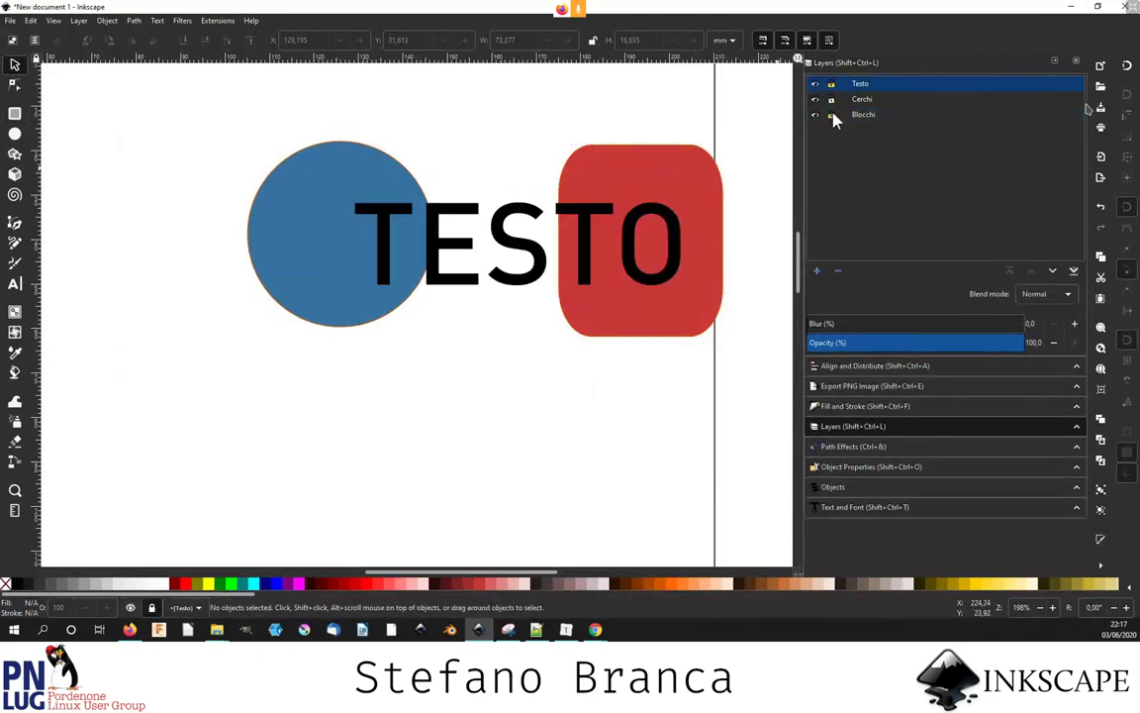
{"action": "left_click", "coordinate": [815, 99]}
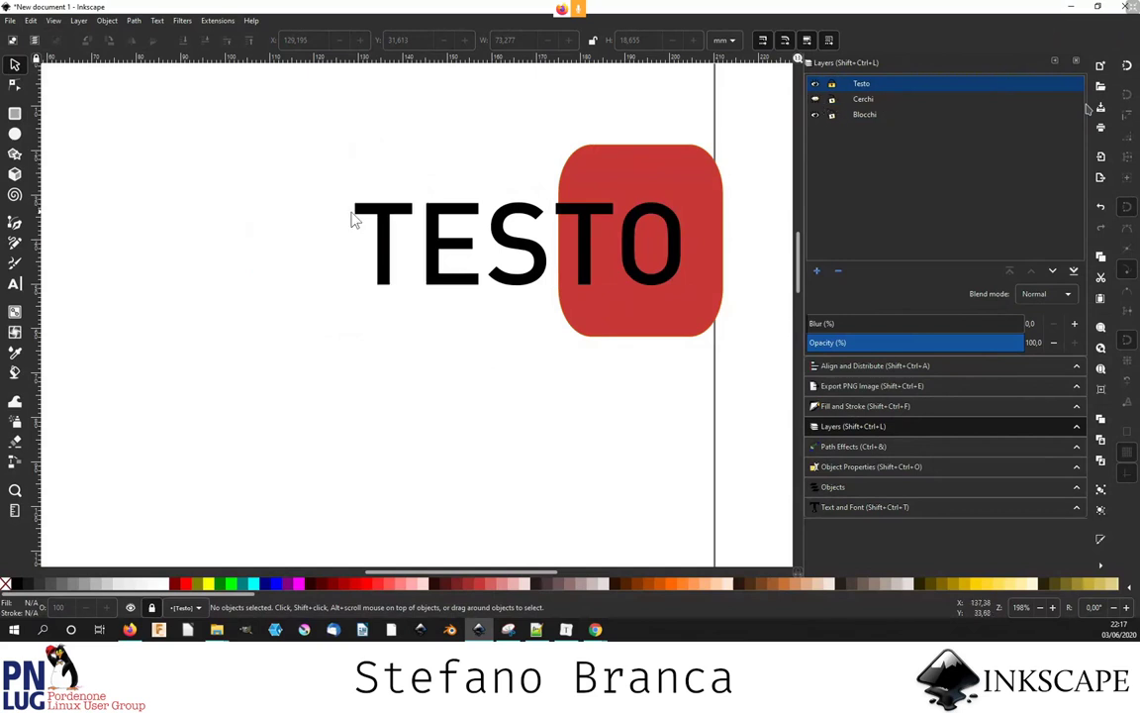
{"action": "left_click_drag", "start_coordinate": [278, 176], "coordinate": [452, 284]}
- Move the red rectangle left, show Cerchi again, and bring up Testo's blend modes
{"action": "left_click", "coordinate": [643, 186]}
{"action": "left_click_drag", "start_coordinate": [644, 186], "coordinate": [598, 181]}
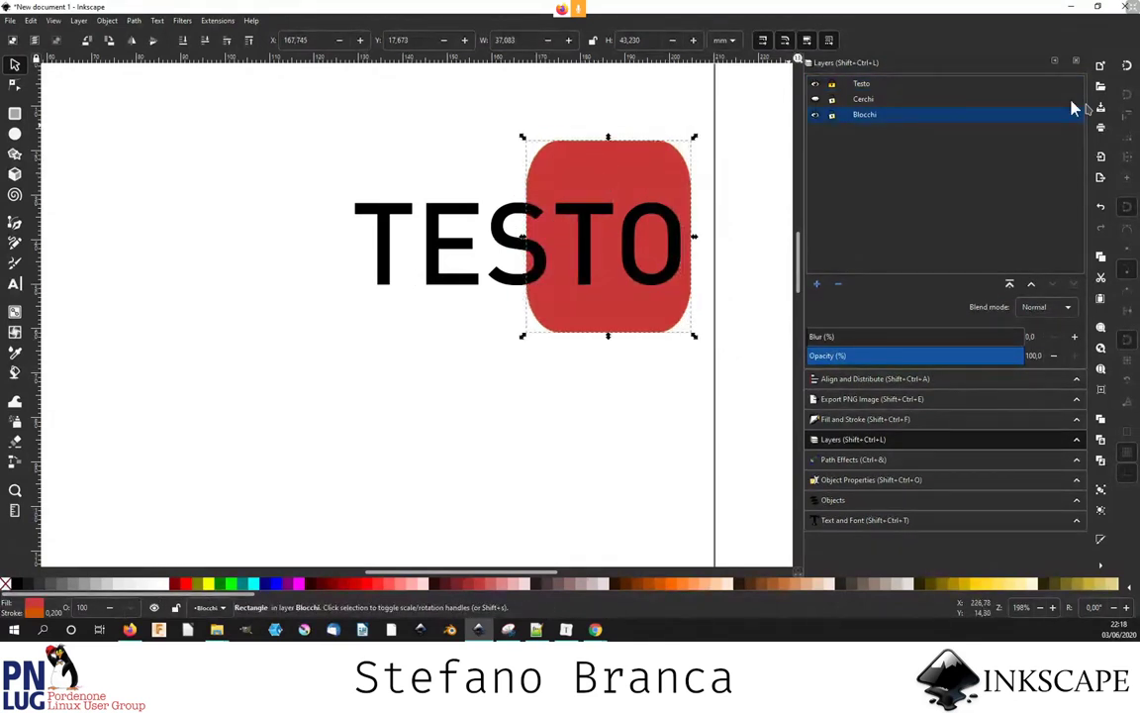
{"action": "left_click", "coordinate": [814, 99]}
{"action": "left_click", "coordinate": [862, 85]}
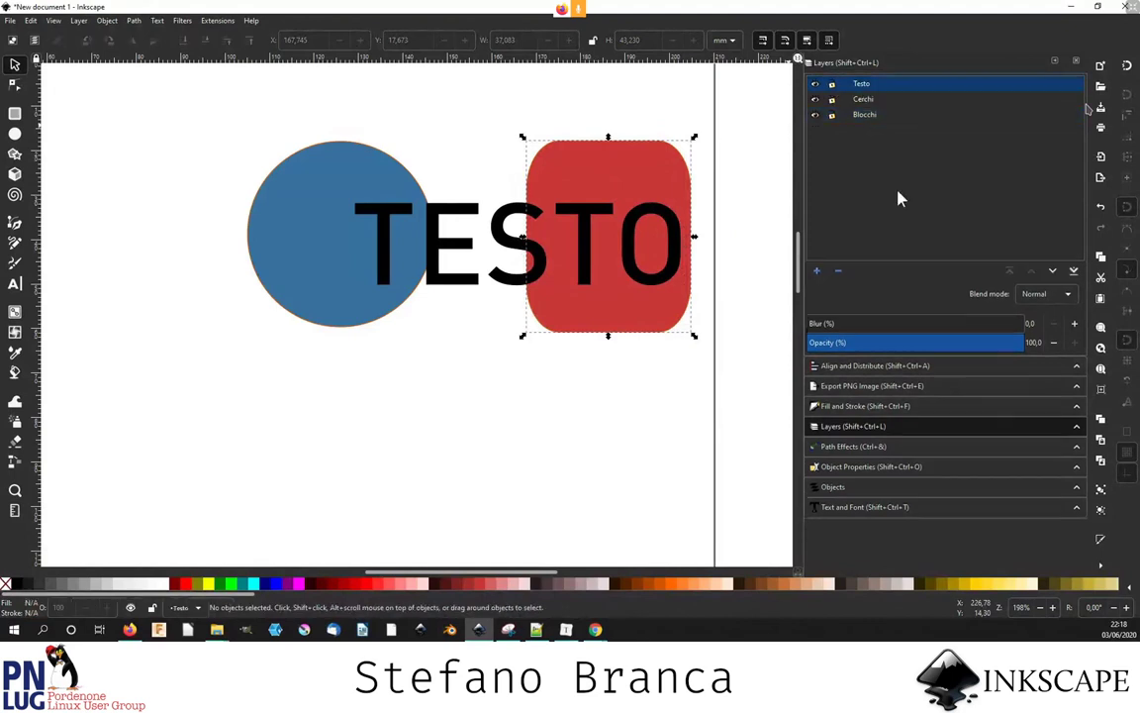
{"action": "left_click", "coordinate": [1059, 295]}
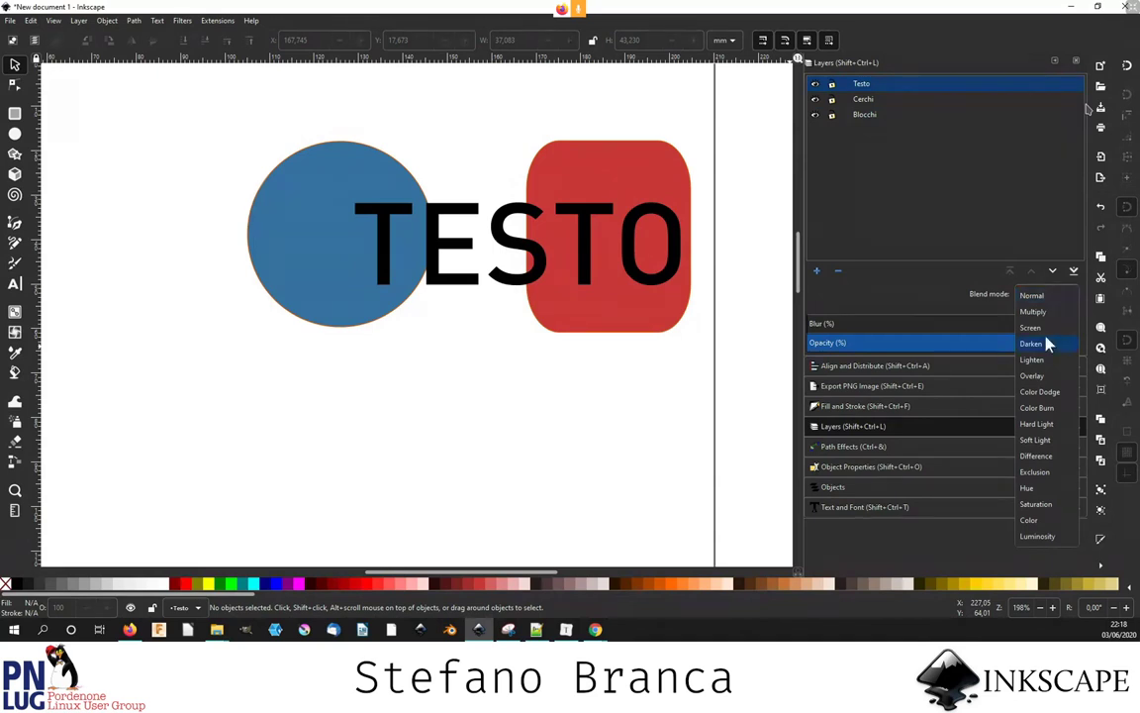
- Try Color and Saturation blending on Testo and recolour the TESTO text, ending with white
{"action": "left_click", "coordinate": [1032, 519]}
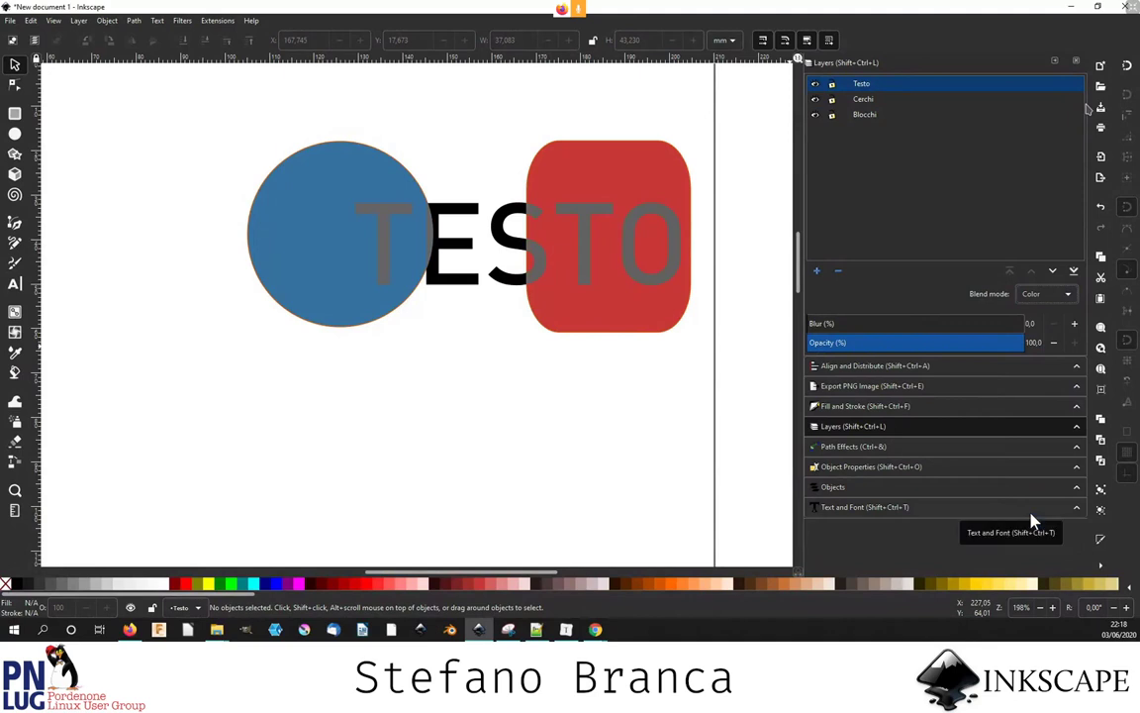
{"action": "left_click", "coordinate": [1053, 299]}
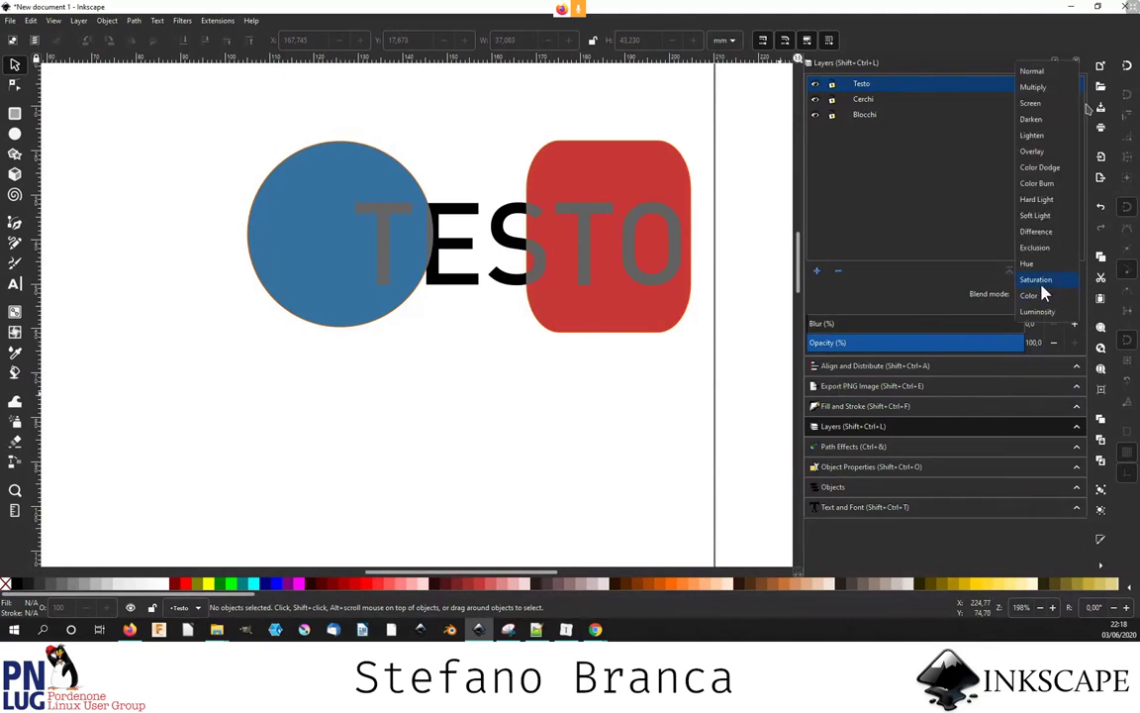
{"action": "left_click", "coordinate": [1039, 280]}
{"action": "left_click", "coordinate": [475, 252]}
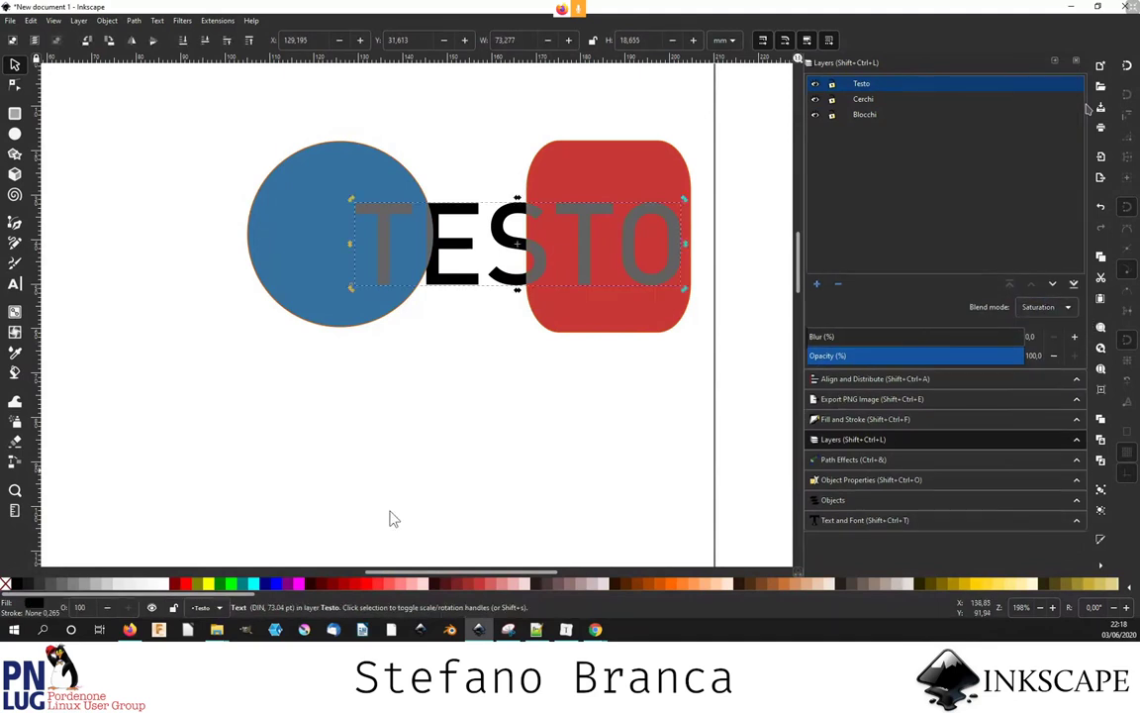
{"action": "left_click", "coordinate": [356, 583]}
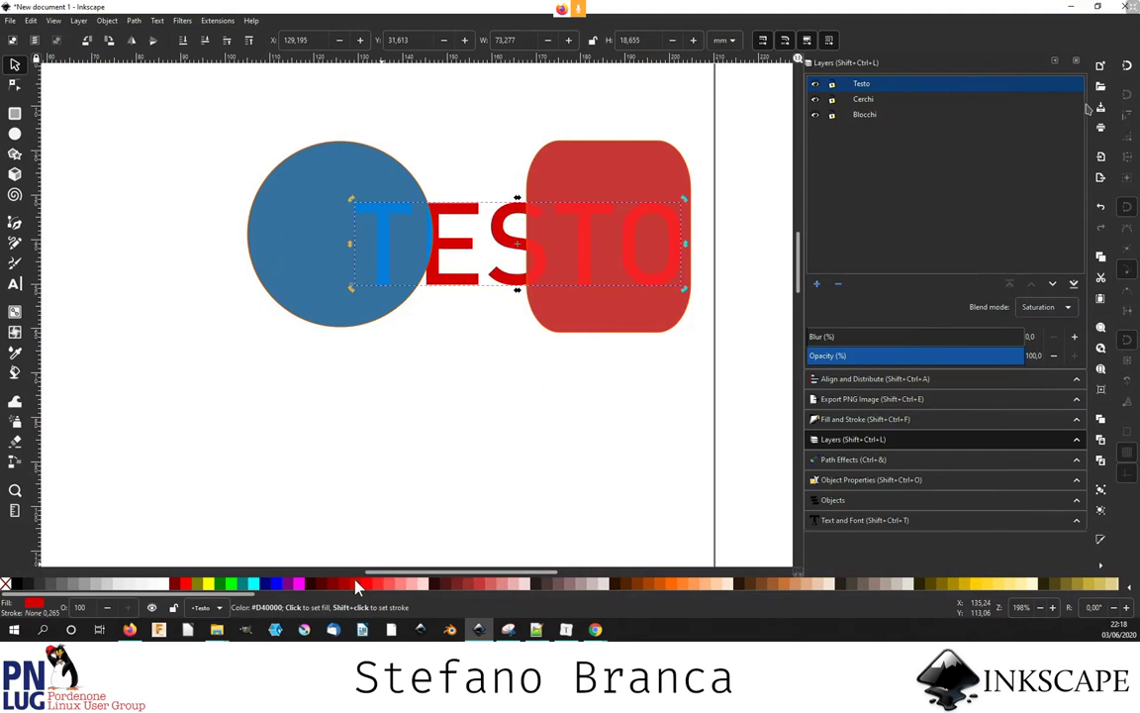
{"action": "left_click", "coordinate": [243, 584]}
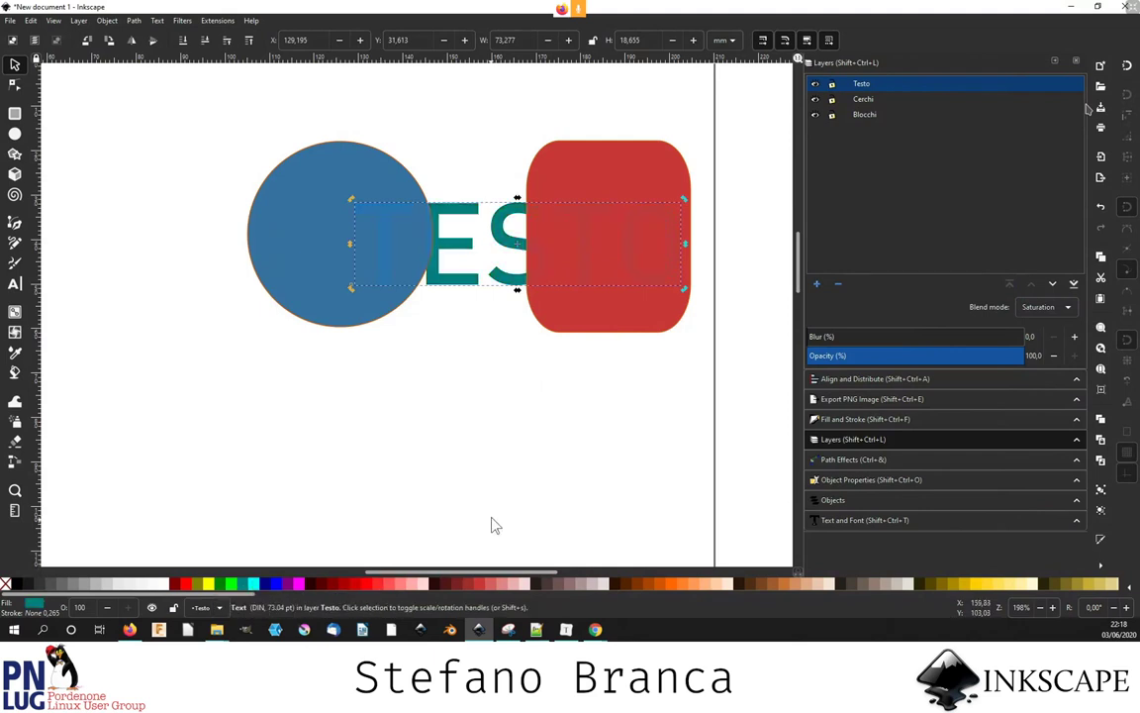
{"action": "left_click", "coordinate": [492, 585]}
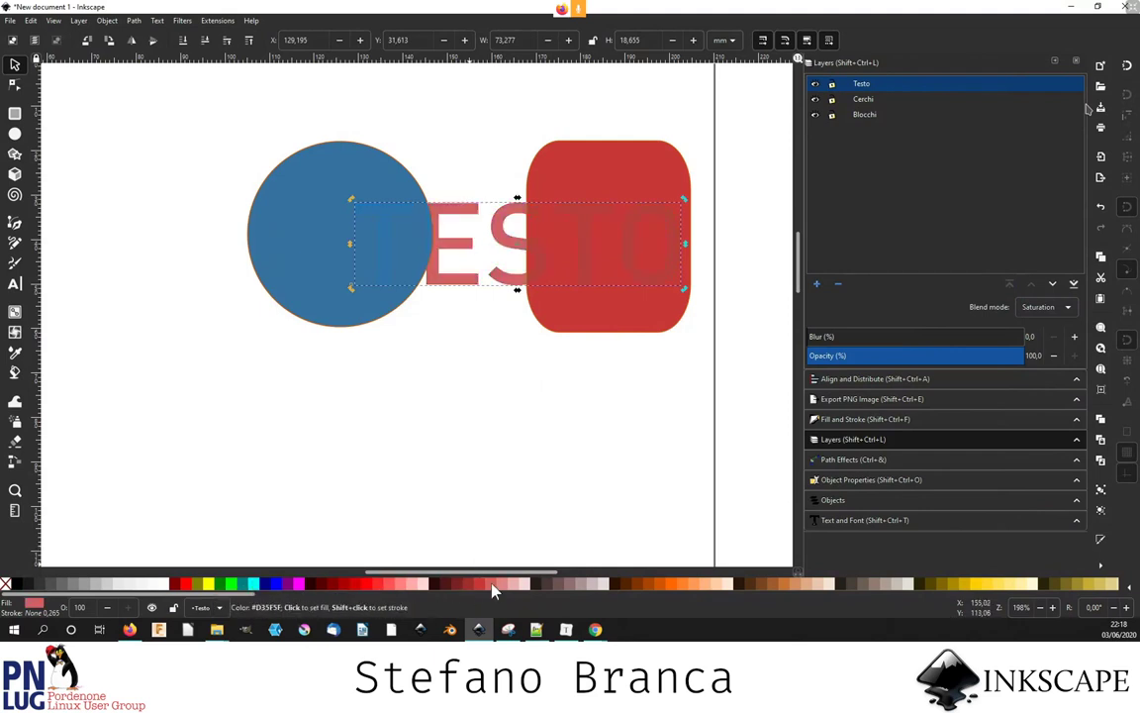
{"action": "left_click", "coordinate": [160, 584]}
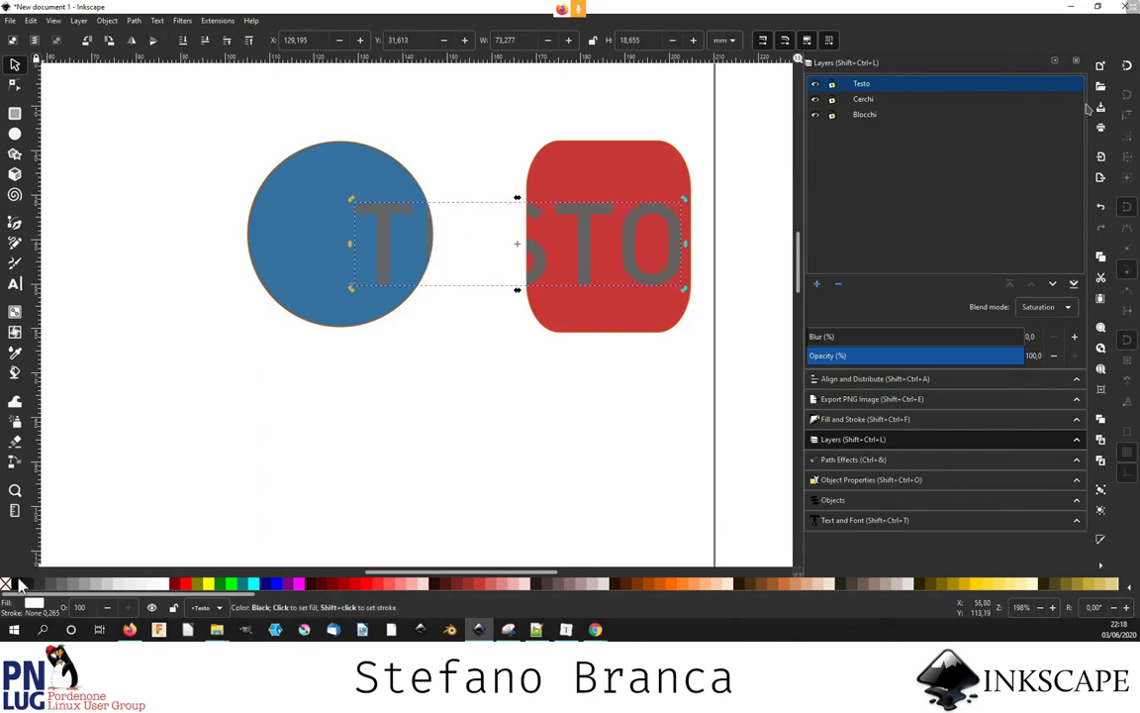
- Set the Testo layer's blend mode to Overlay
{"action": "left_click", "coordinate": [1034, 308]}
{"action": "left_click", "coordinate": [1026, 313]}
{"action": "left_click", "coordinate": [1026, 312]}
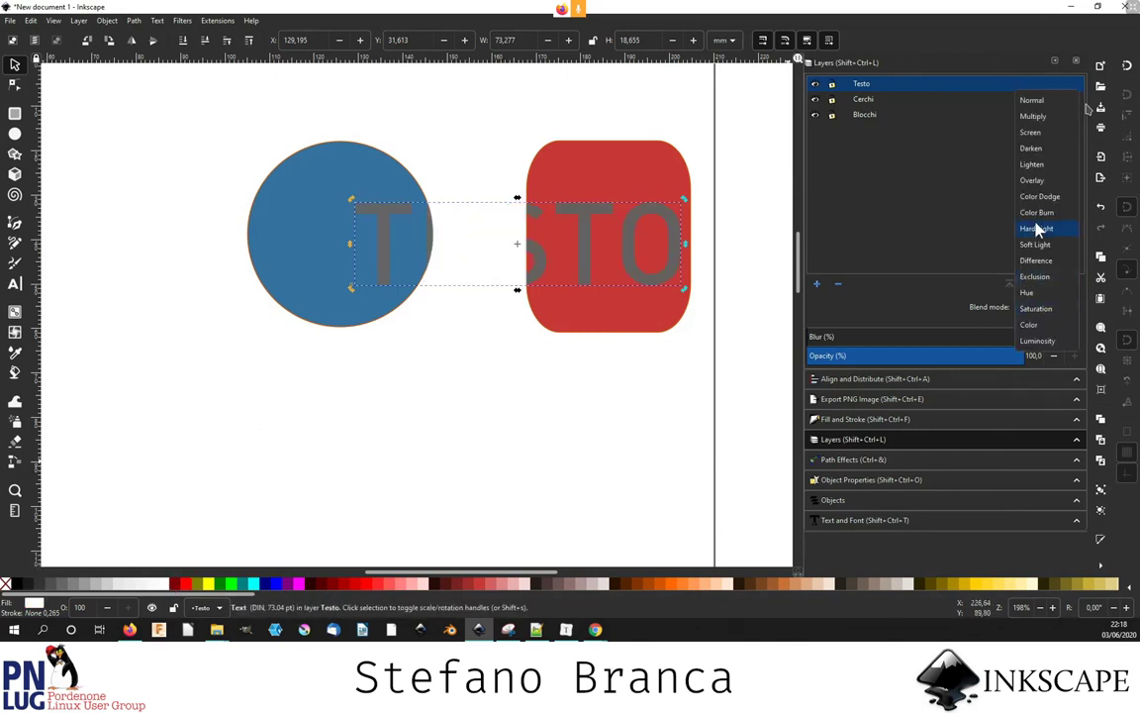
{"action": "left_click", "coordinate": [1048, 195]}
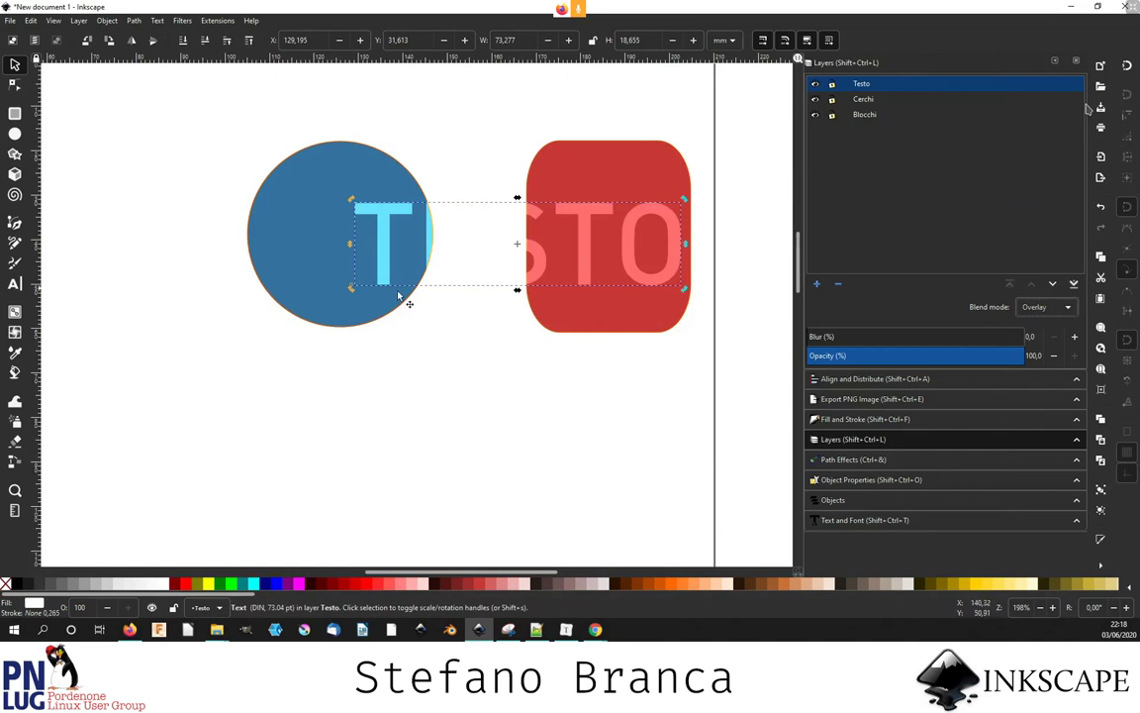
- Move the blue circle under the text and give TESTO a black outline
{"action": "left_click_drag", "start_coordinate": [382, 307], "coordinate": [454, 311]}
{"action": "left_click", "coordinate": [512, 280]}
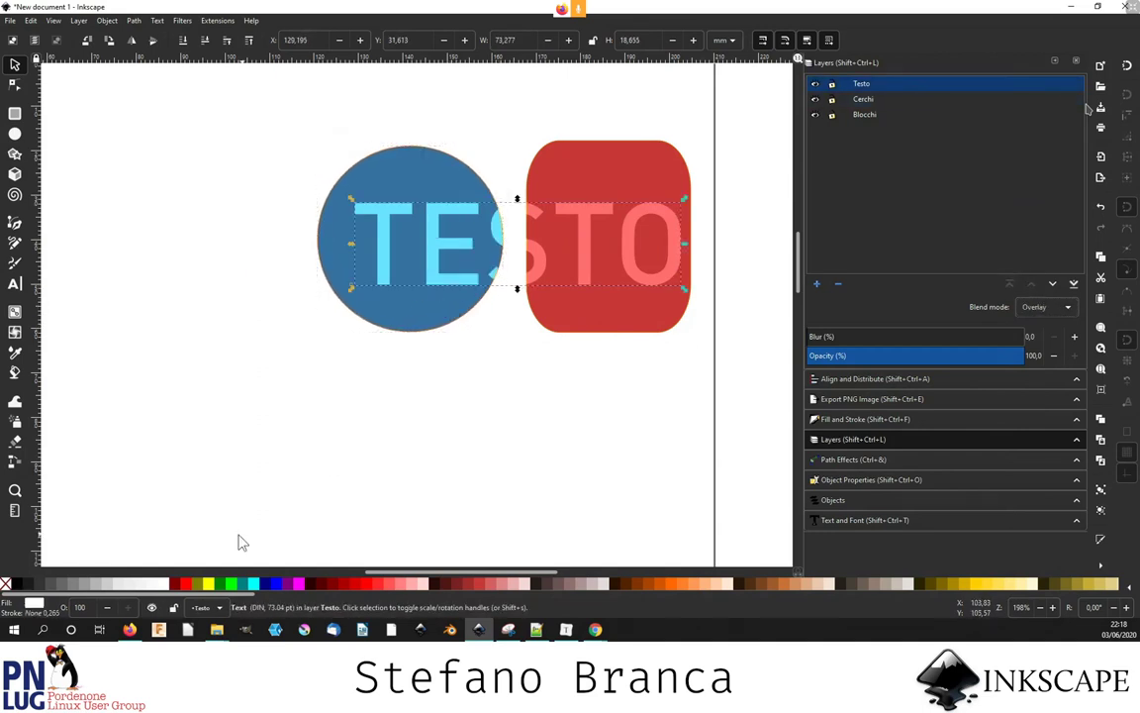
{"action": "left_click", "coordinate": [18, 584], "text": "shift"}
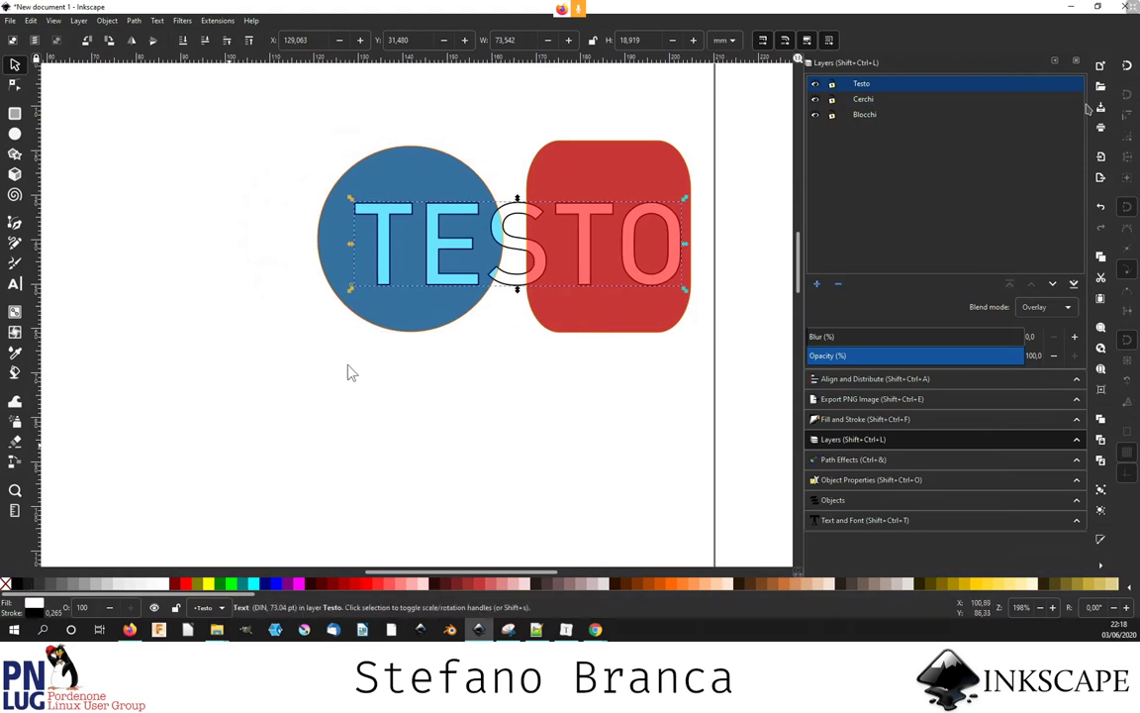
{"action": "left_click", "coordinate": [349, 327]}
{"action": "left_click_drag", "start_coordinate": [392, 318], "coordinate": [365, 318]}
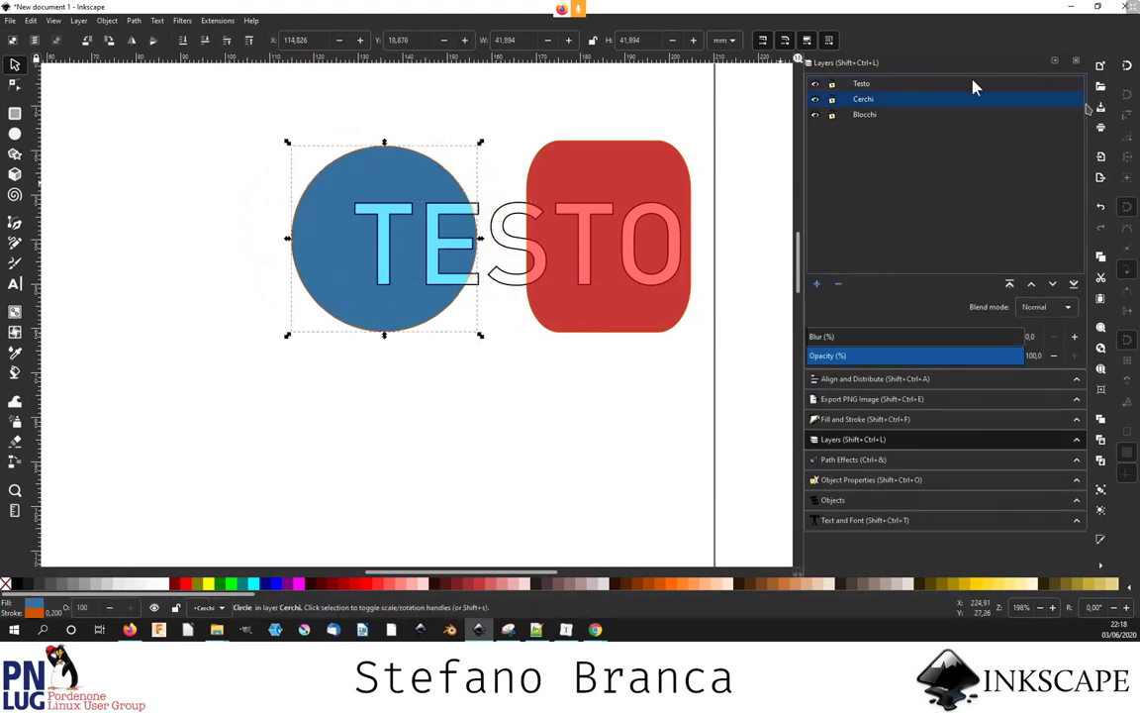
- Move the blue circle behind TES and set the Cerchi layer to Multiply blending
{"action": "left_click", "coordinate": [890, 114]}
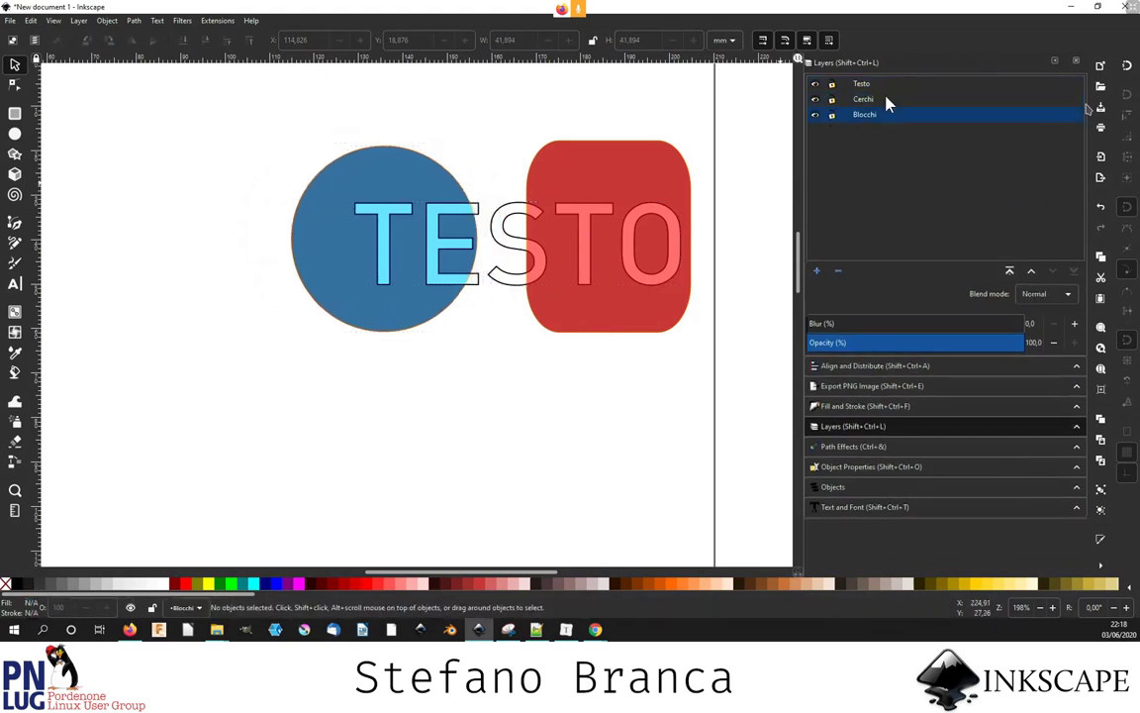
{"action": "left_click", "coordinate": [886, 99]}
{"action": "left_click", "coordinate": [879, 85]}
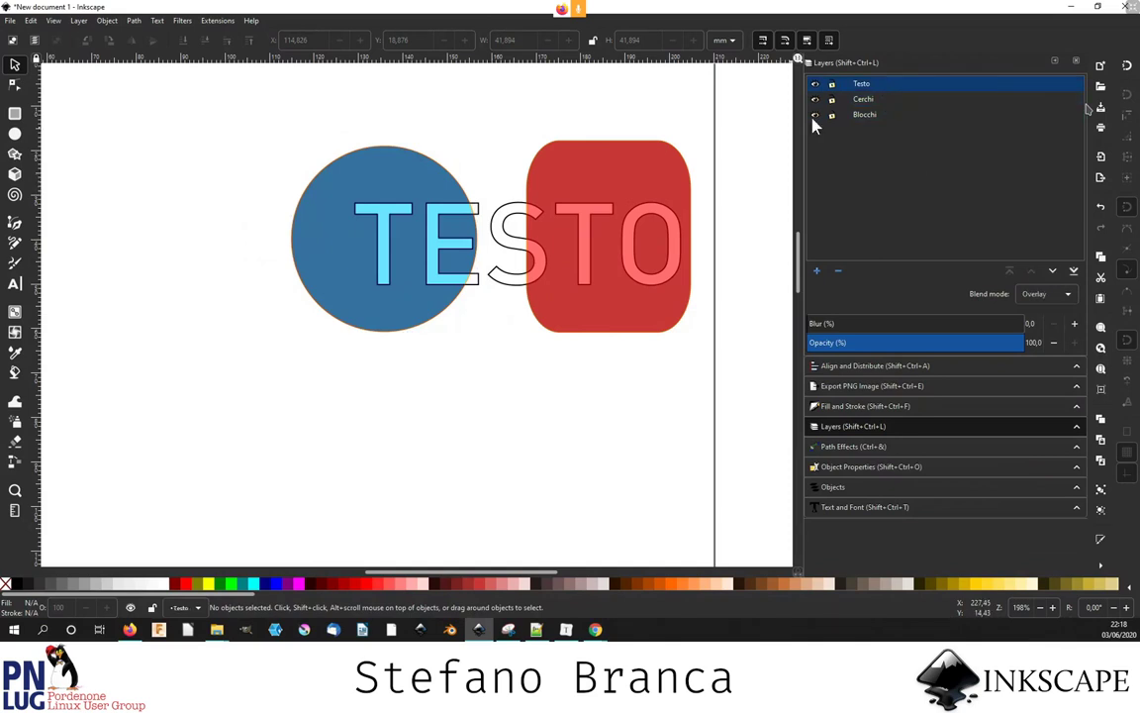
{"action": "left_click", "coordinate": [863, 99]}
{"action": "left_click", "coordinate": [439, 306]}
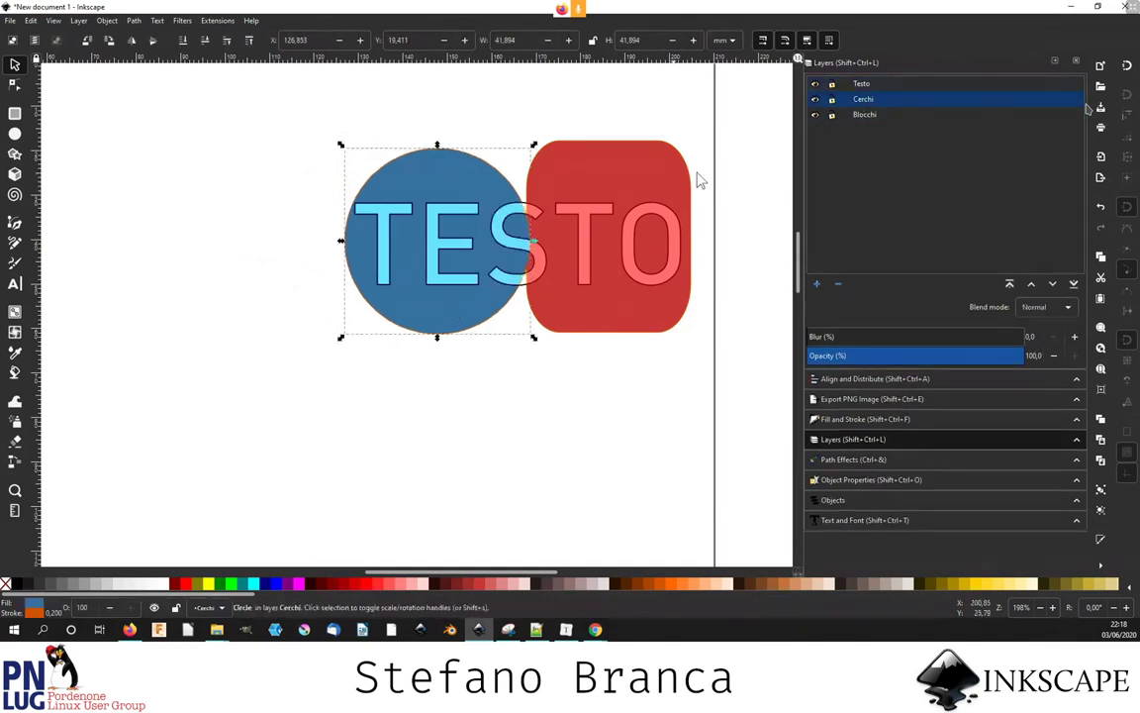
{"action": "left_click_drag", "start_coordinate": [471, 304], "coordinate": [558, 307]}
{"action": "left_click", "coordinate": [1039, 308]}
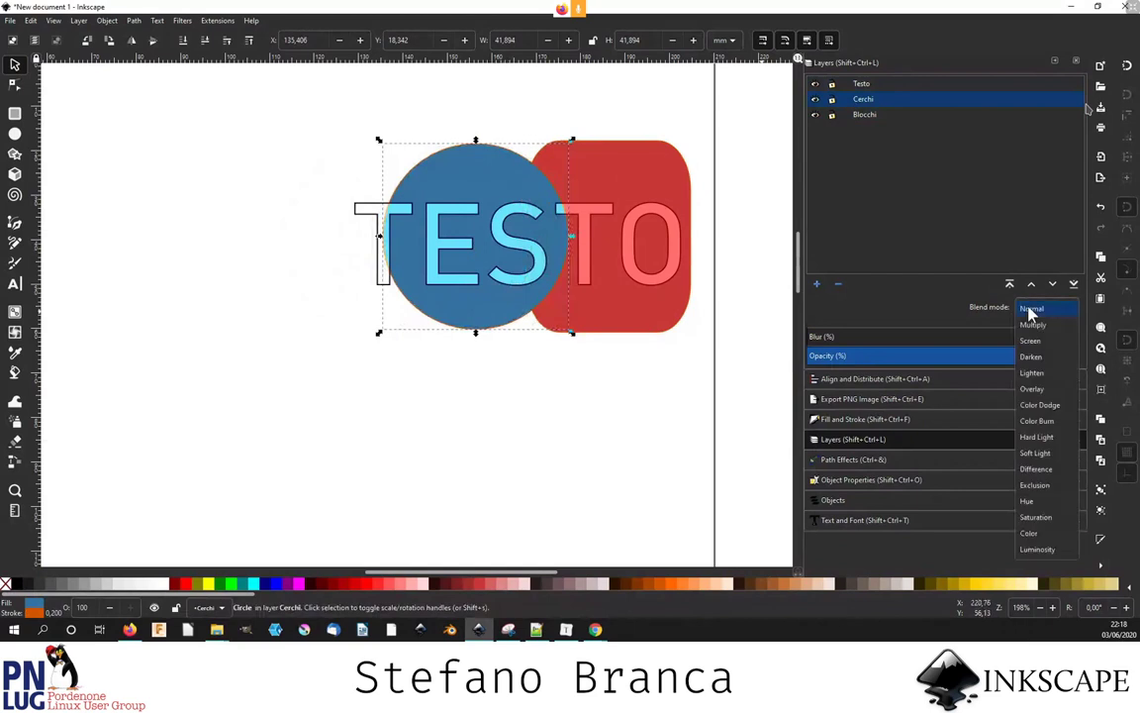
{"action": "left_click", "coordinate": [1035, 324]}
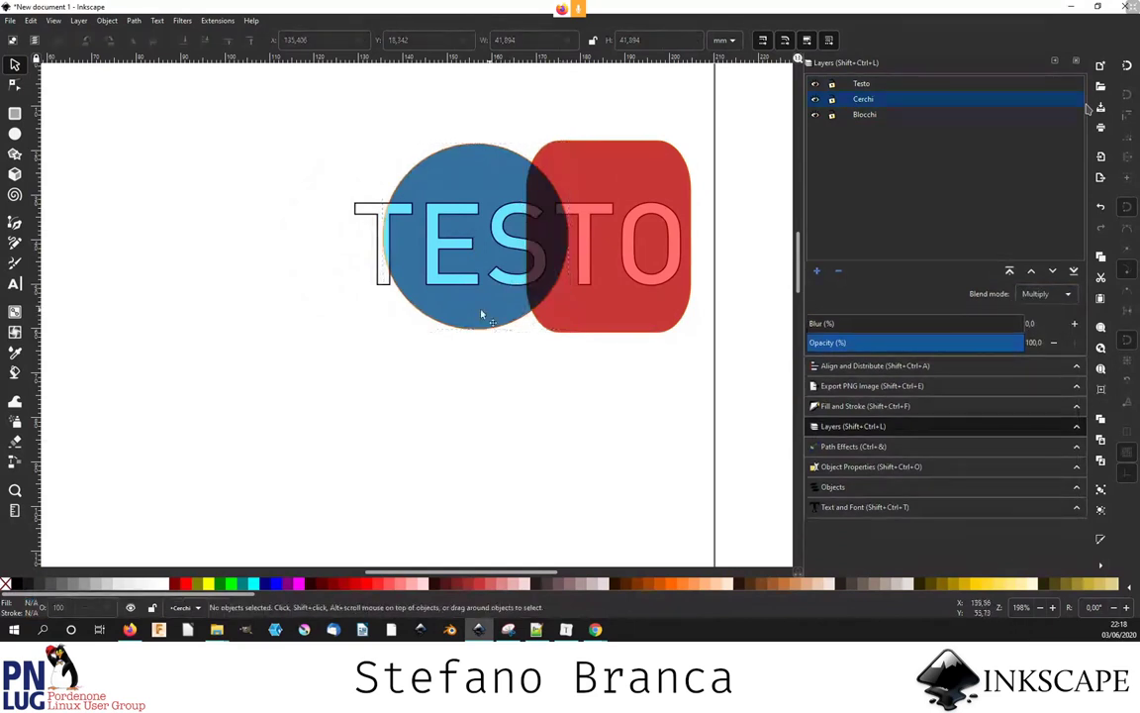
{"action": "left_click_drag", "start_coordinate": [438, 278], "coordinate": [423, 282]}
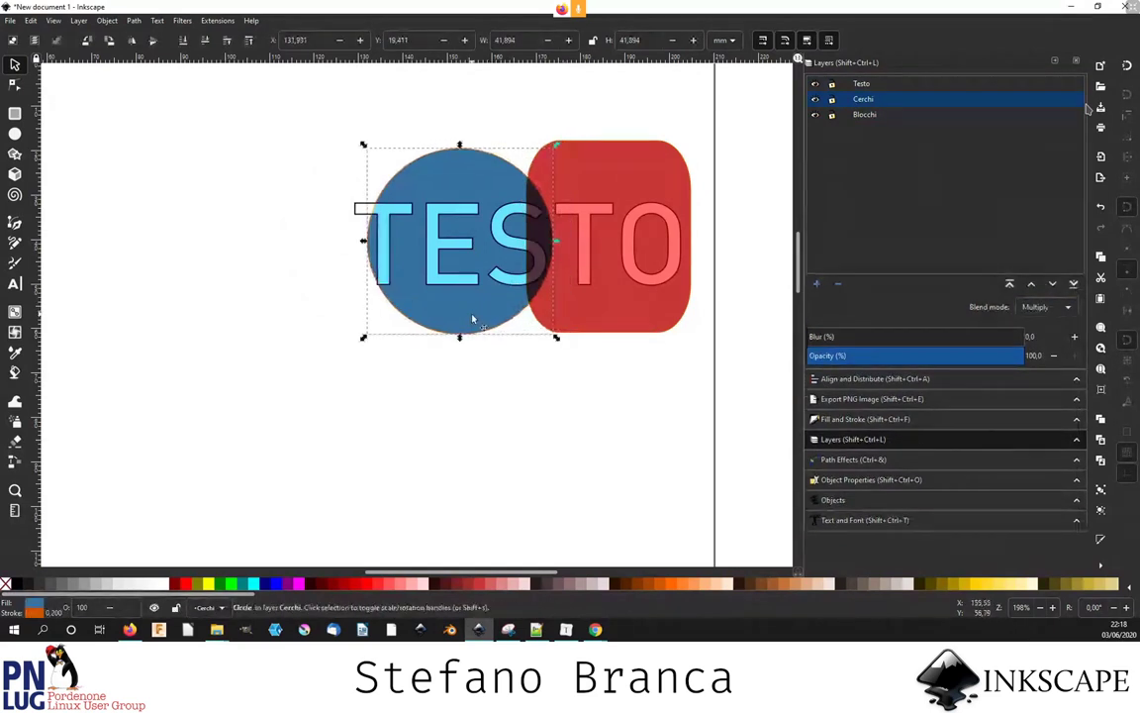
- Set both the Blocchi and Testo layers to Hue blending
{"action": "left_click", "coordinate": [567, 175]}
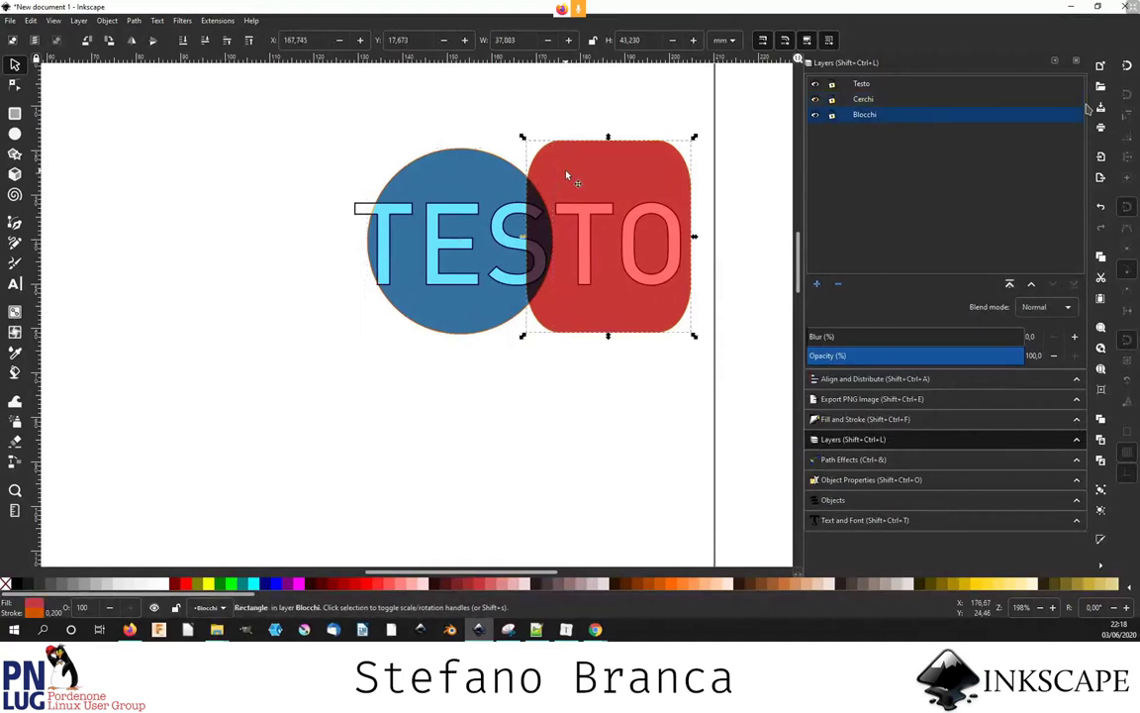
{"action": "left_click", "coordinate": [1046, 307]}
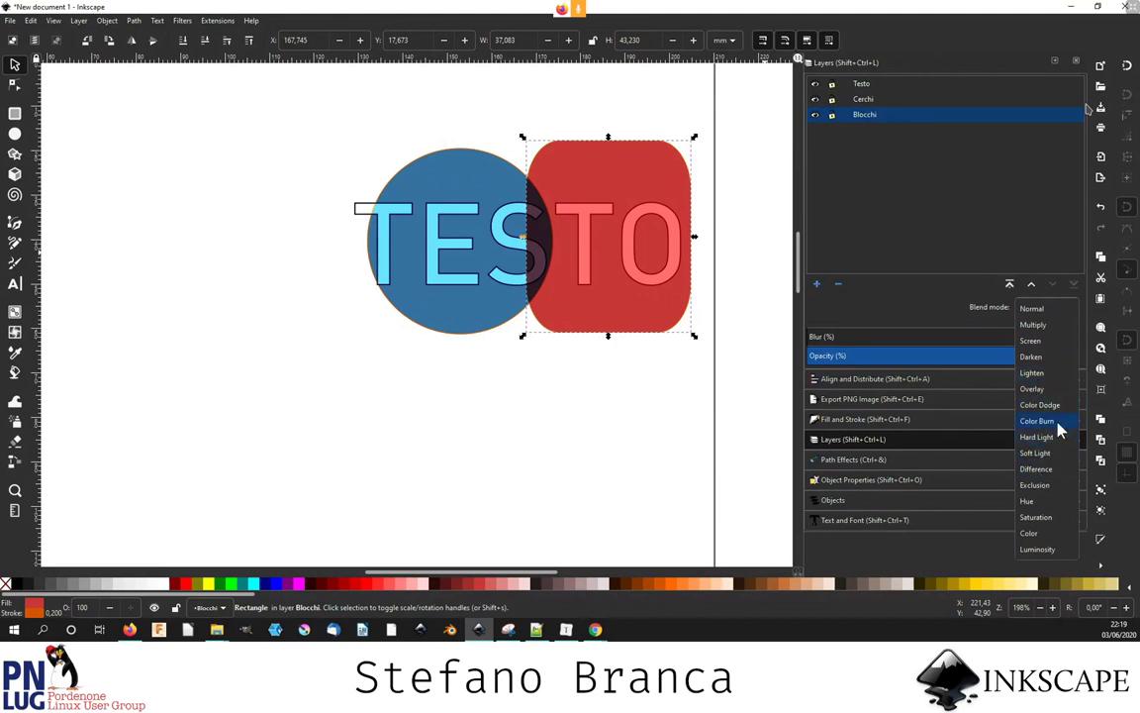
{"action": "left_click", "coordinate": [1044, 503]}
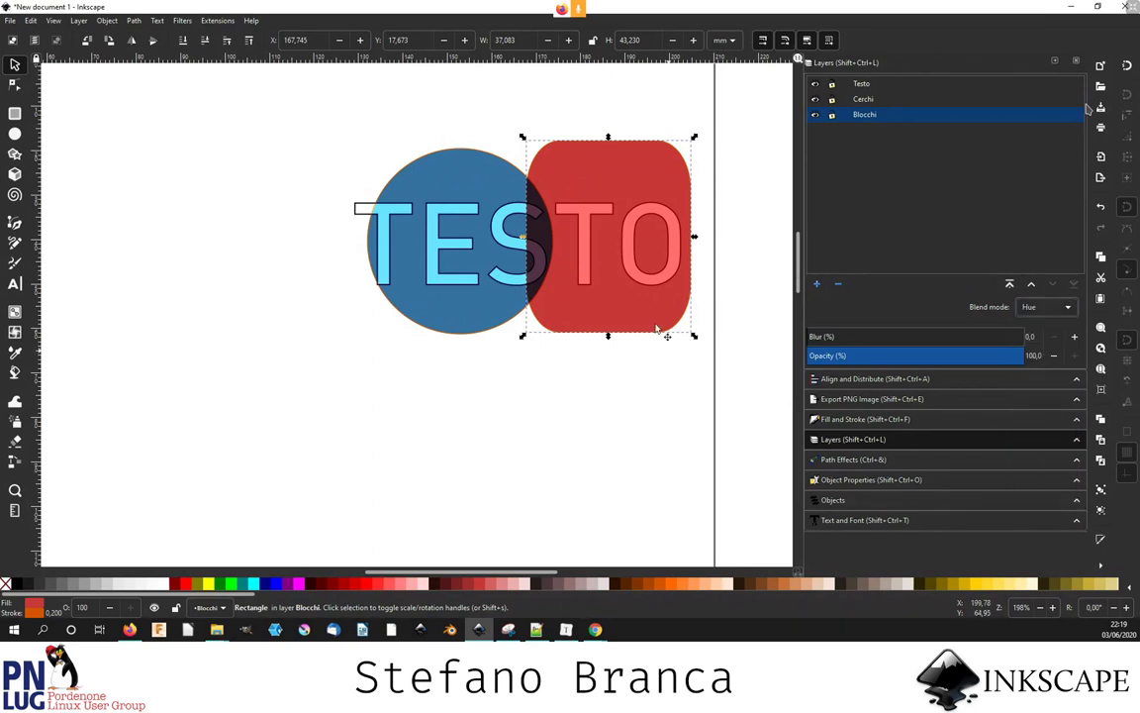
{"action": "left_click", "coordinate": [861, 85]}
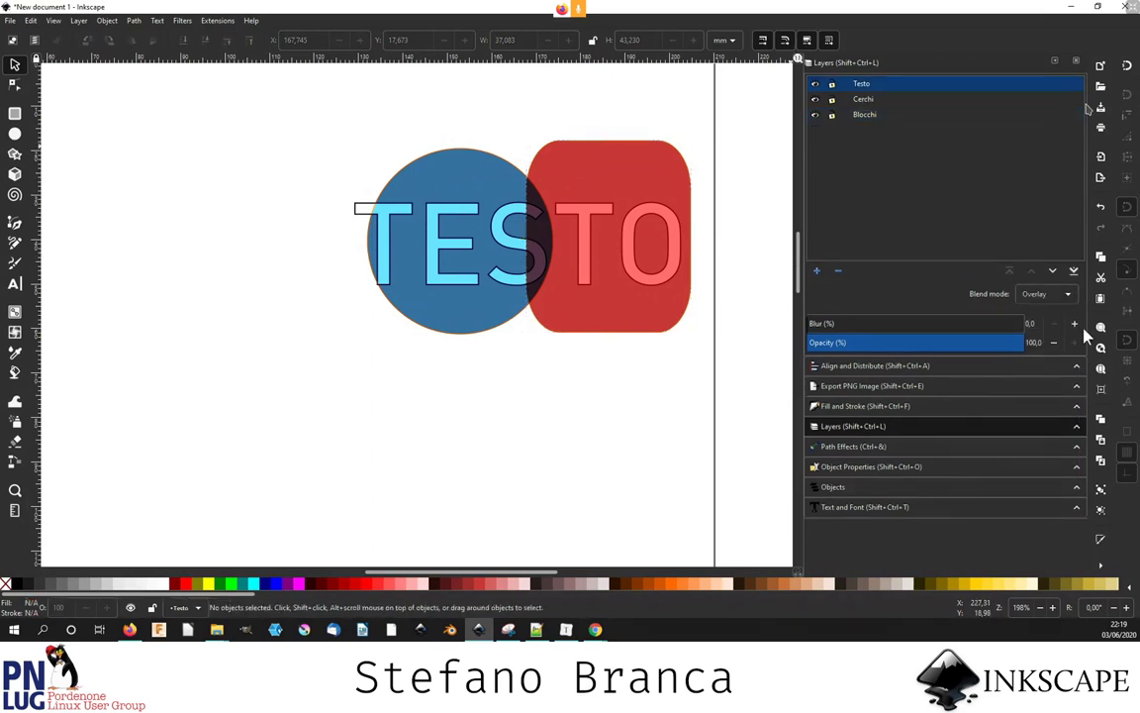
{"action": "left_click", "coordinate": [1065, 294]}
{"action": "left_click", "coordinate": [945, 397]}
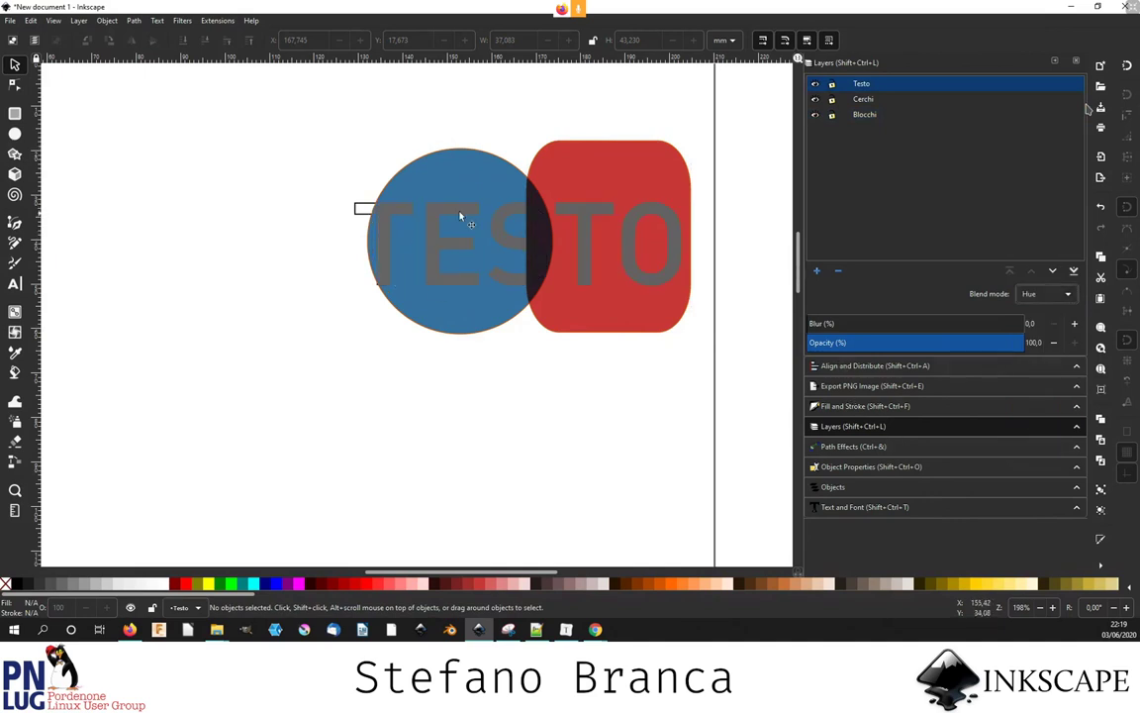
- Give the TESTO text a teal flat fill of HSL 184, 49, 41
{"action": "left_click", "coordinate": [867, 404]}
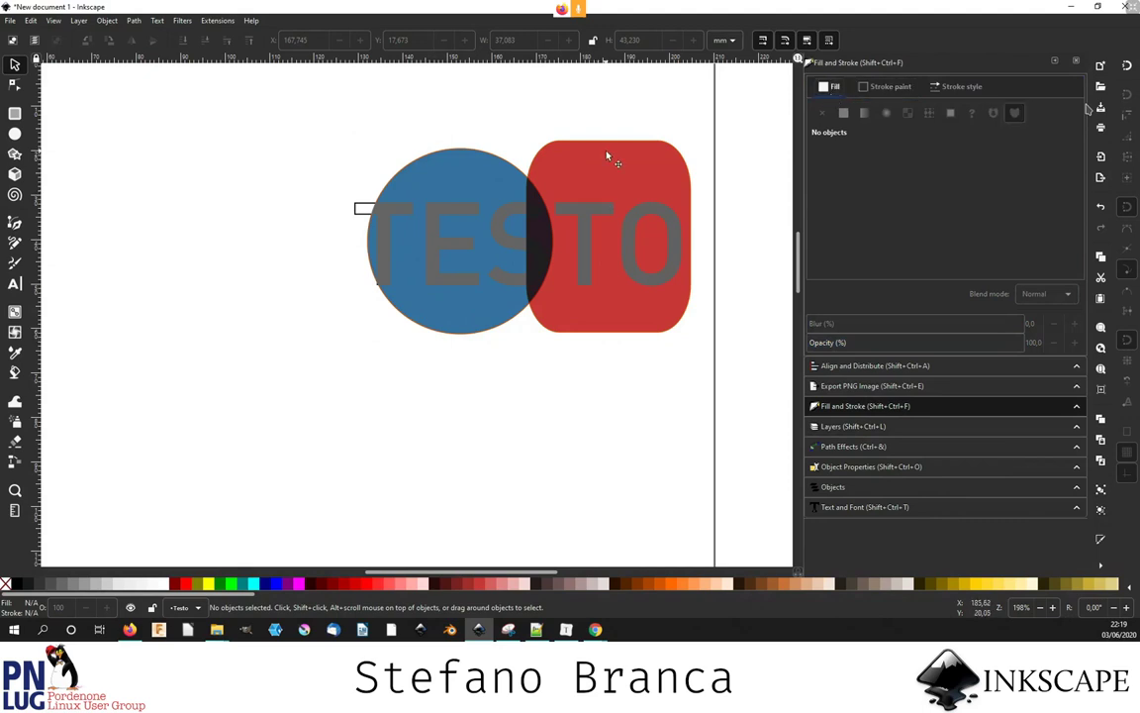
{"action": "left_click", "coordinate": [473, 202]}
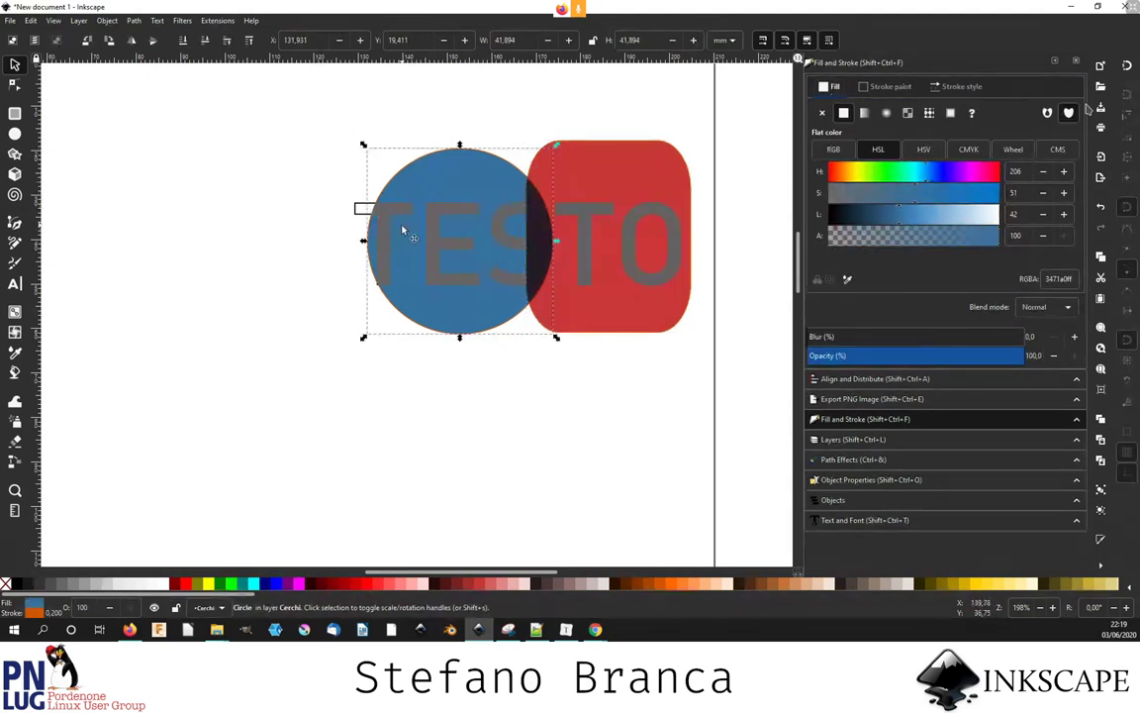
{"action": "left_click", "coordinate": [360, 214]}
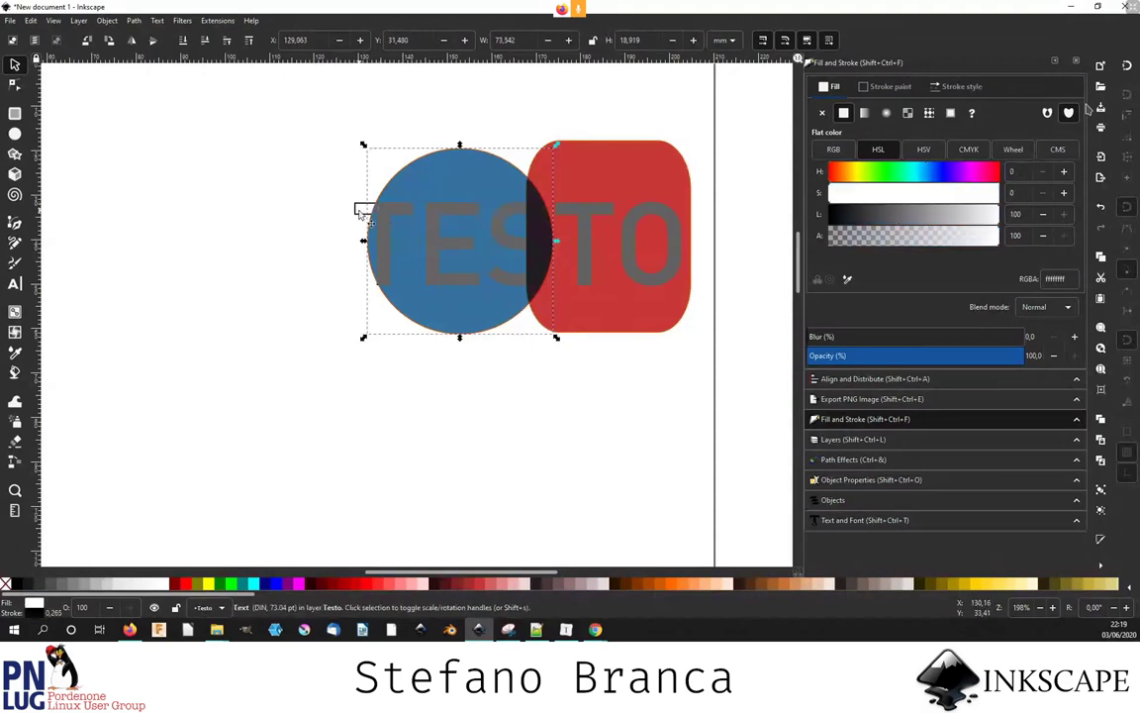
{"action": "left_click", "coordinate": [911, 192]}
{"action": "left_click", "coordinate": [915, 171]}
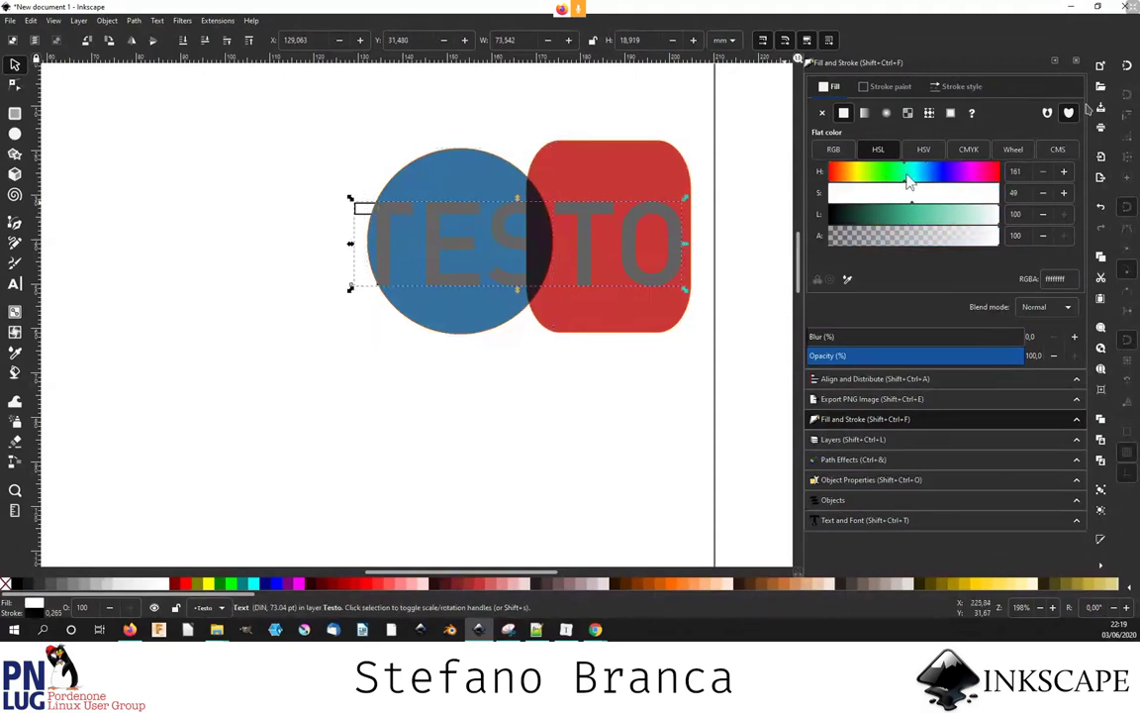
{"action": "left_click", "coordinate": [878, 214]}
{"action": "left_click_drag", "start_coordinate": [910, 222], "coordinate": [898, 221]}
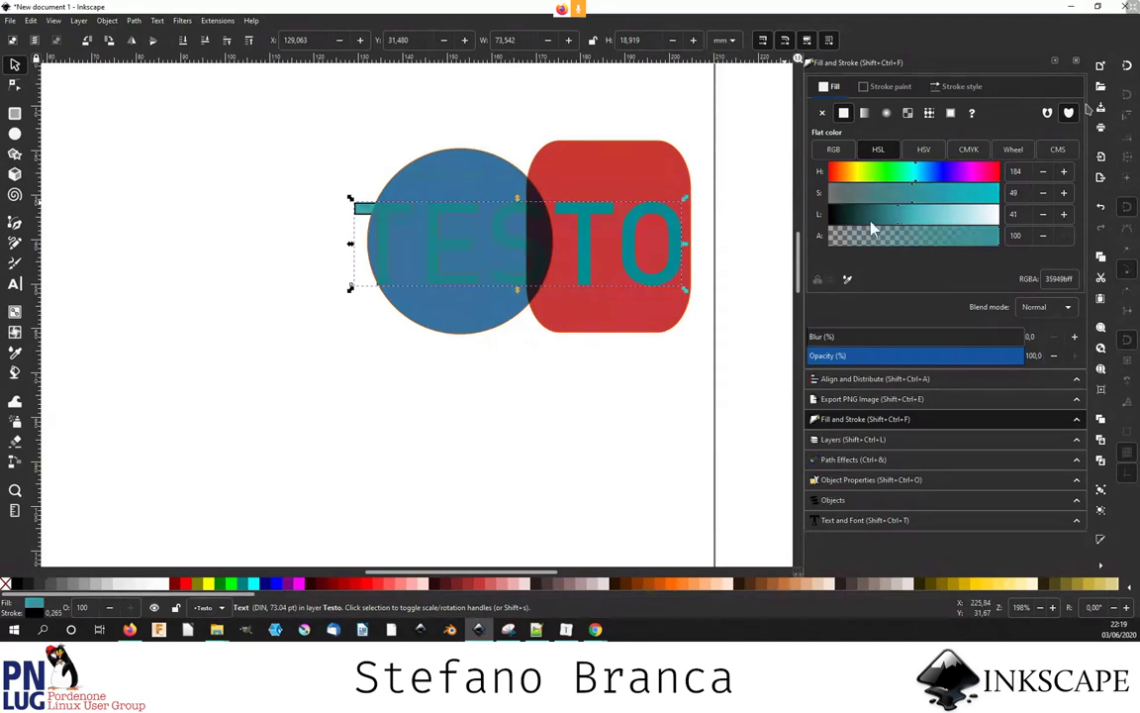
- Compare the text's teal fill with the blue circle, then bring back the Layers panel
{"action": "left_click", "coordinate": [463, 175]}
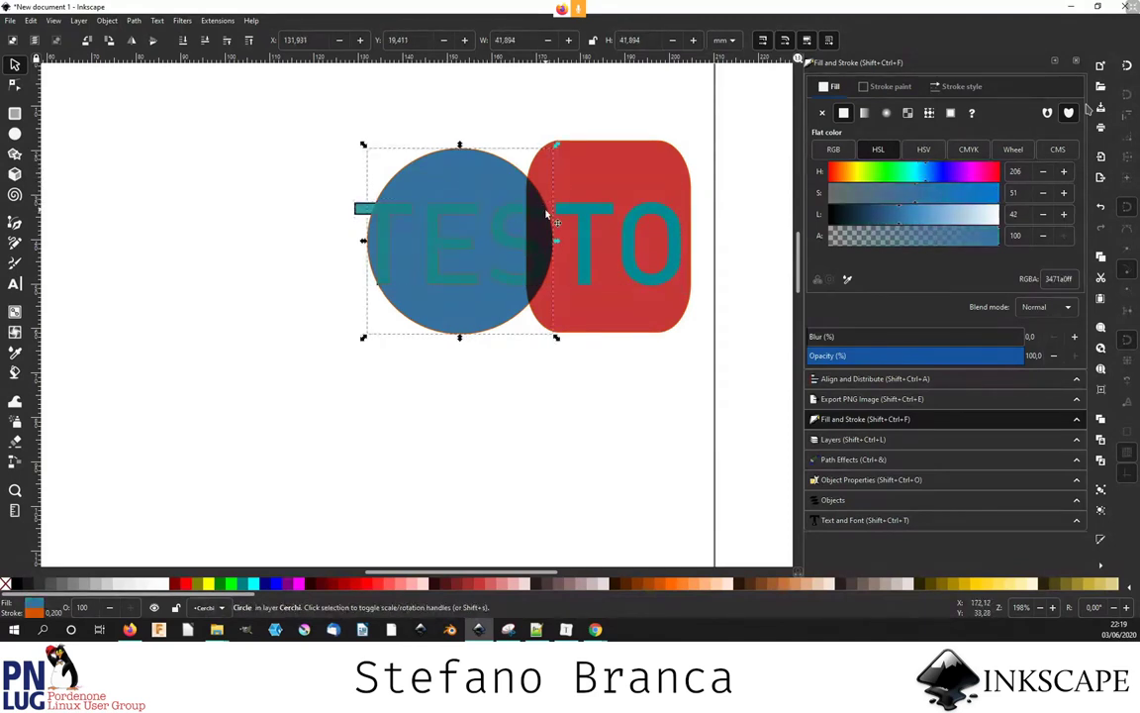
{"action": "left_click", "coordinate": [471, 206]}
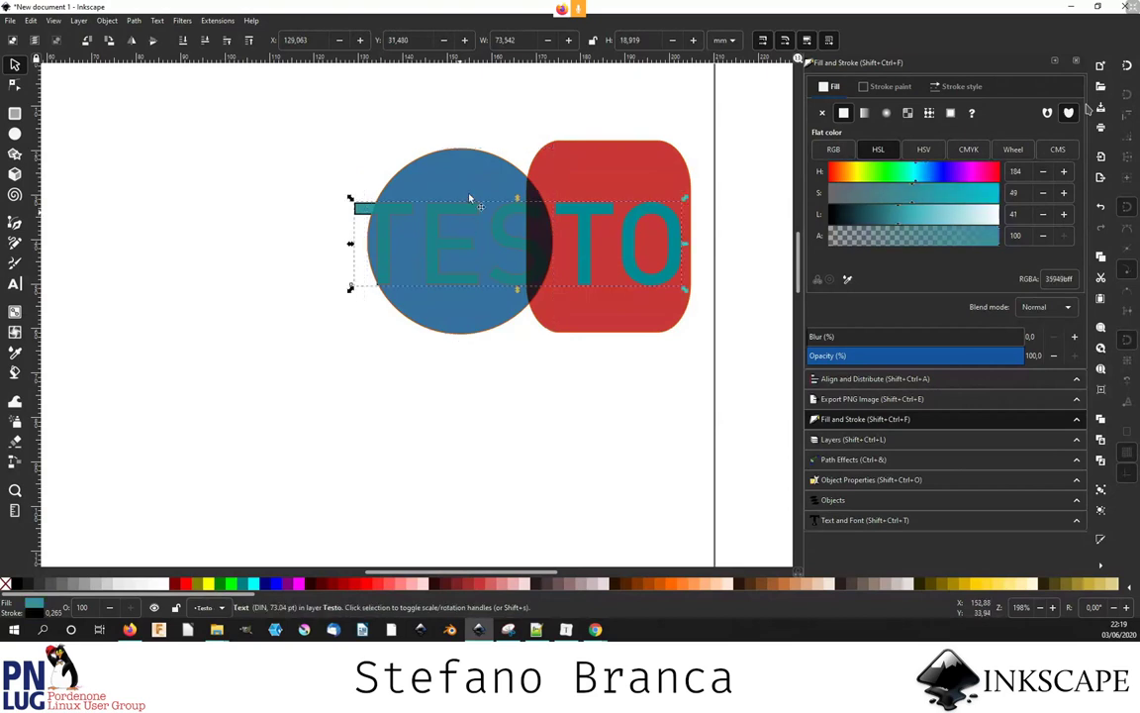
{"action": "left_click", "coordinate": [471, 202]}
{"action": "left_click", "coordinate": [471, 206]}
{"action": "left_click", "coordinate": [473, 204]}
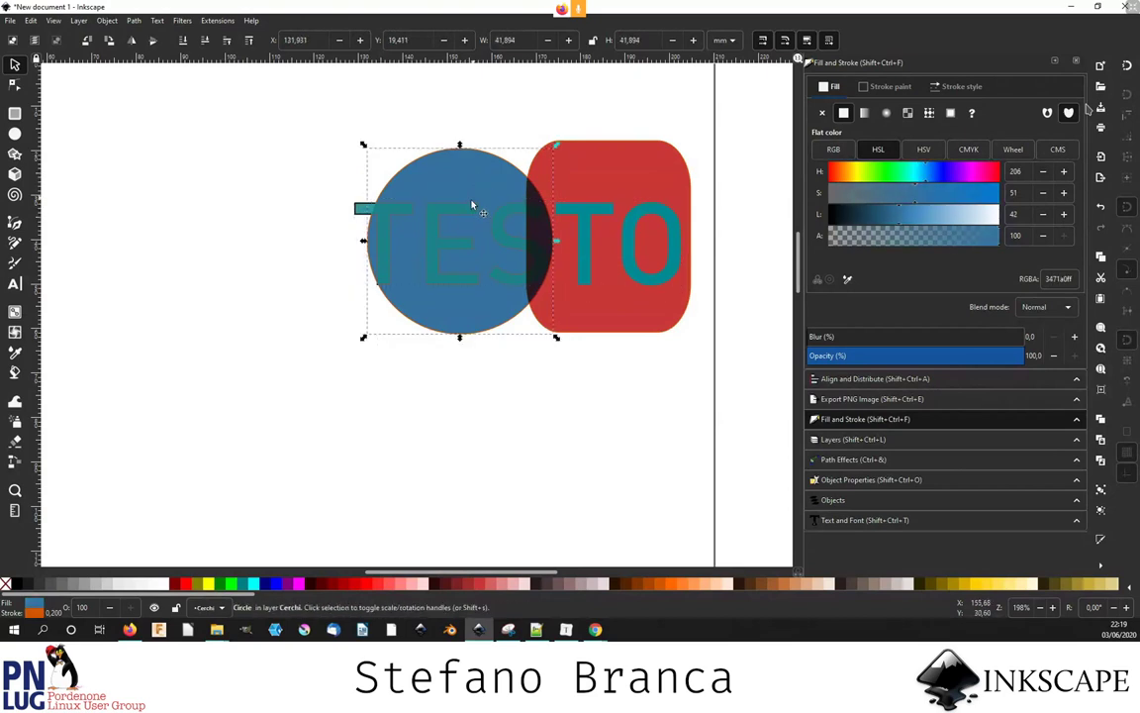
{"action": "left_click", "coordinate": [469, 205]}
{"action": "left_click", "coordinate": [467, 206]}
{"action": "left_click", "coordinate": [464, 209]}
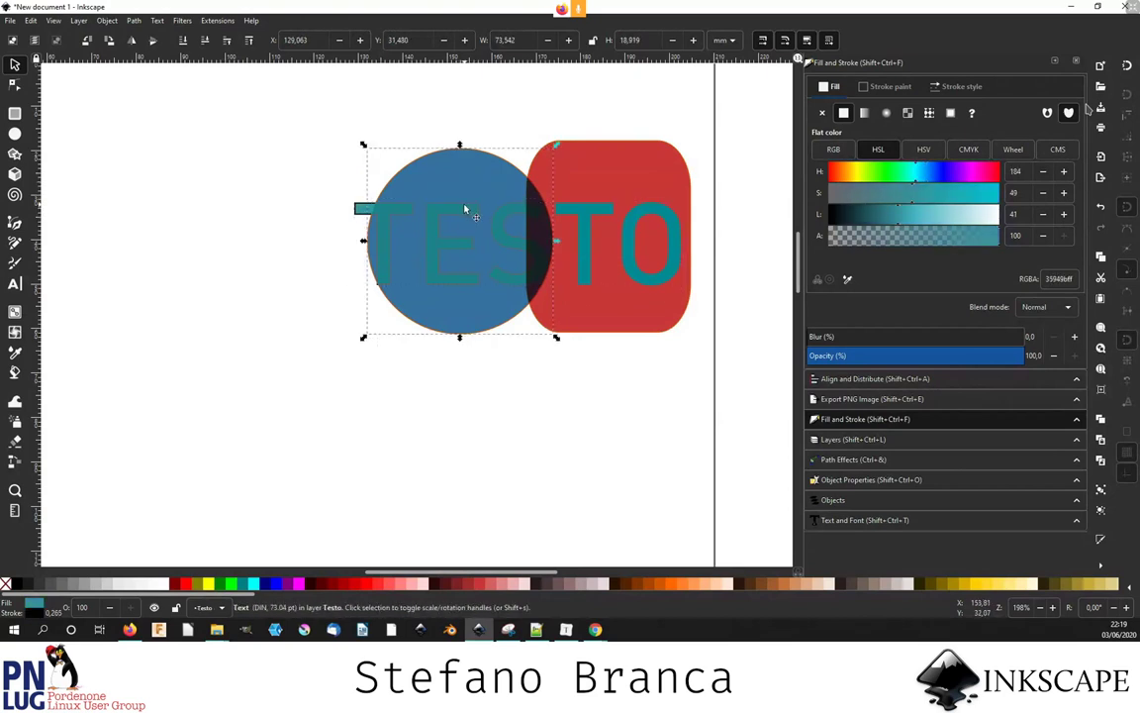
{"action": "left_click", "coordinate": [366, 210]}
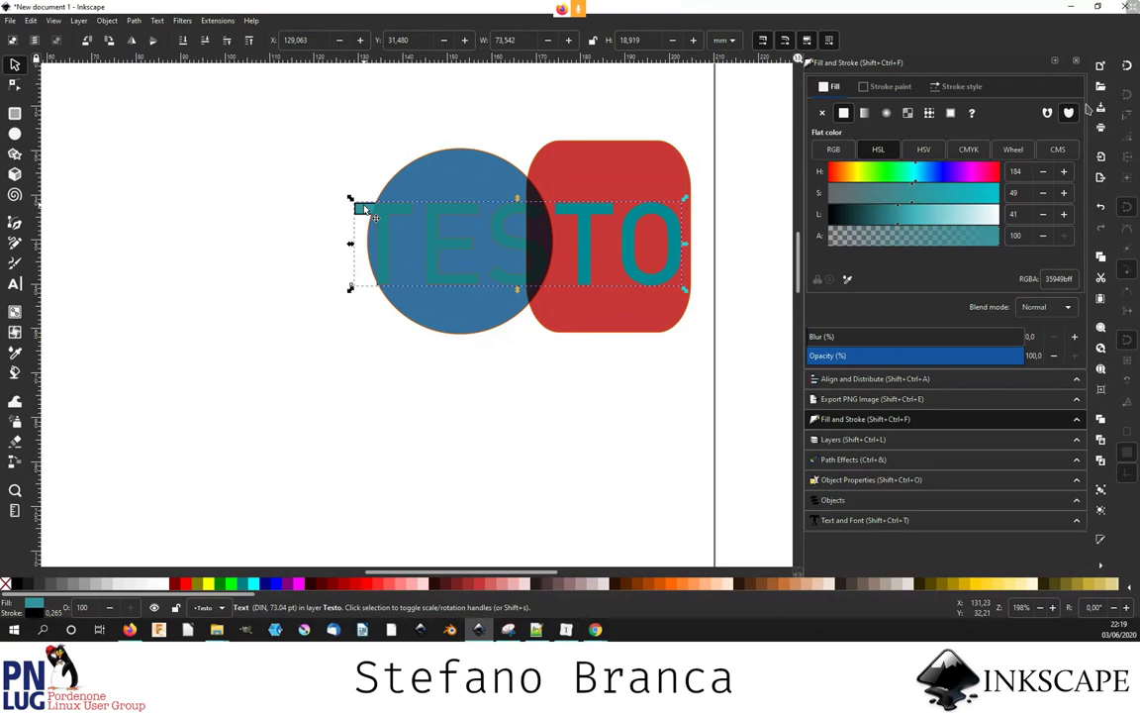
{"action": "left_click", "coordinate": [829, 439]}
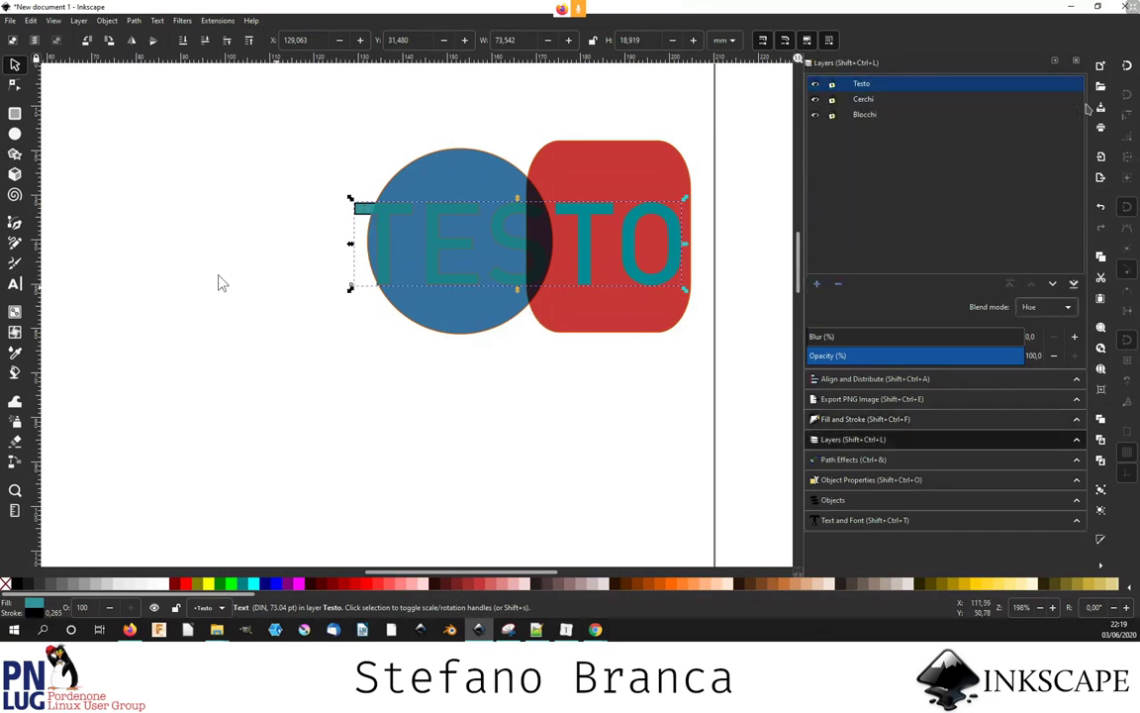
- Save the drawing over the existing Piantina.svg, replacing it
{"action": "left_click", "coordinate": [395, 304]}
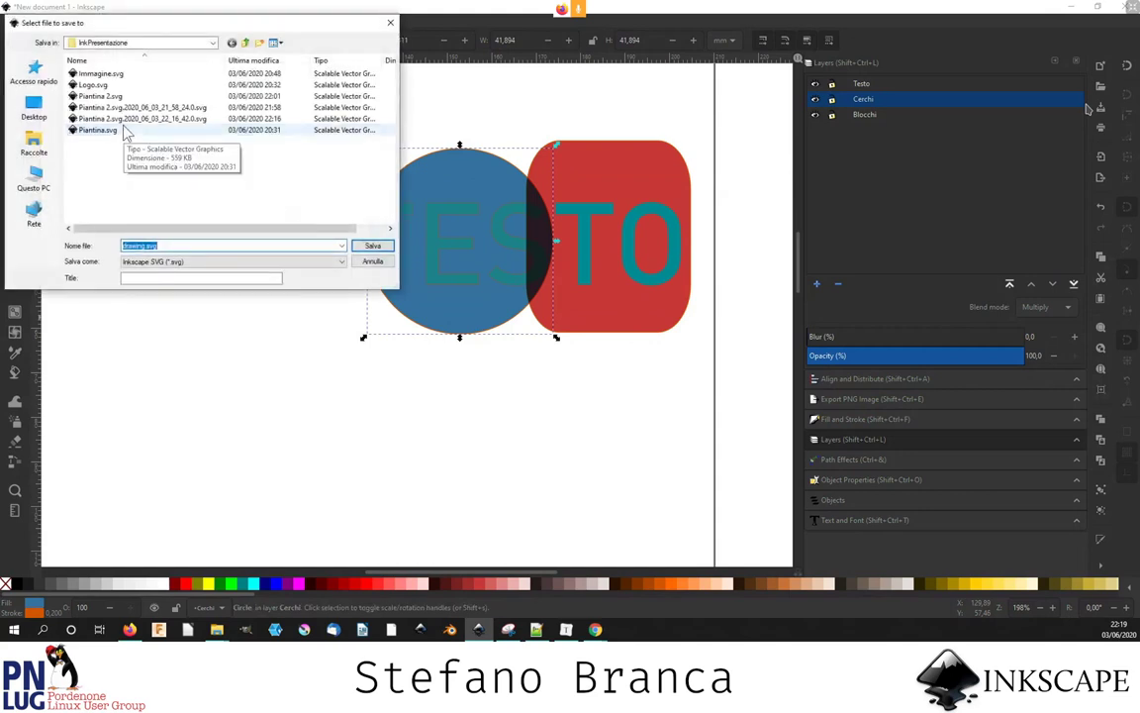
{"action": "double_click", "coordinate": [126, 138]}
{"action": "left_click", "coordinate": [584, 371]}
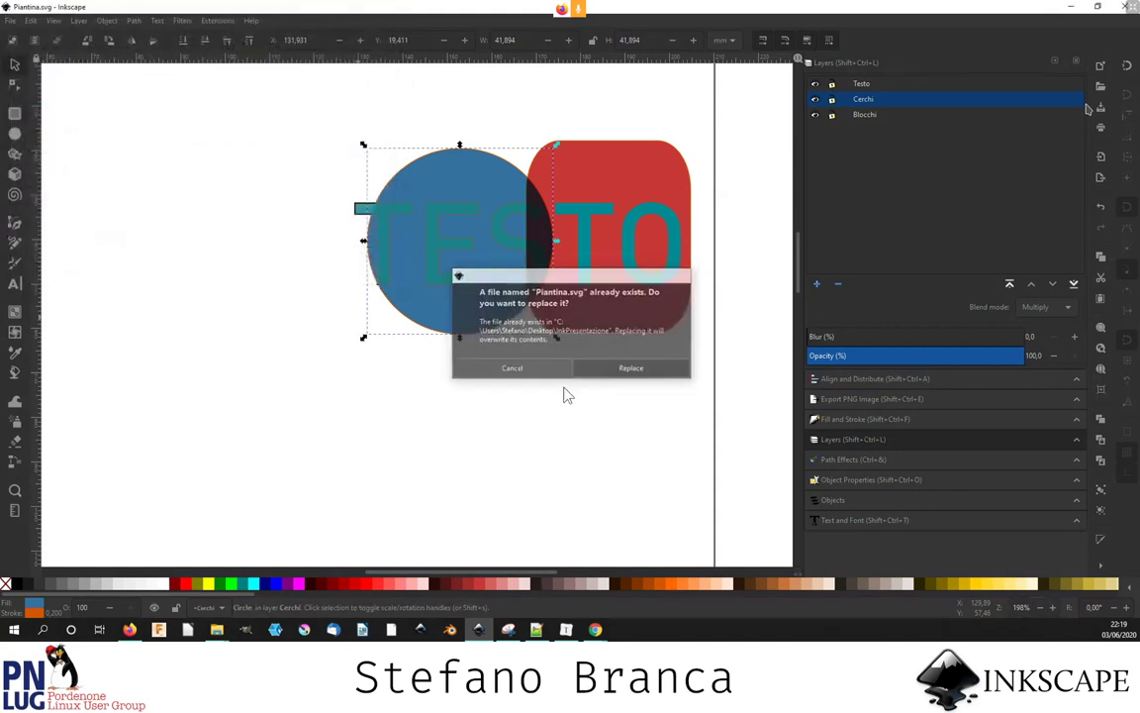
{"action": "key", "text": "alt+Tab"}
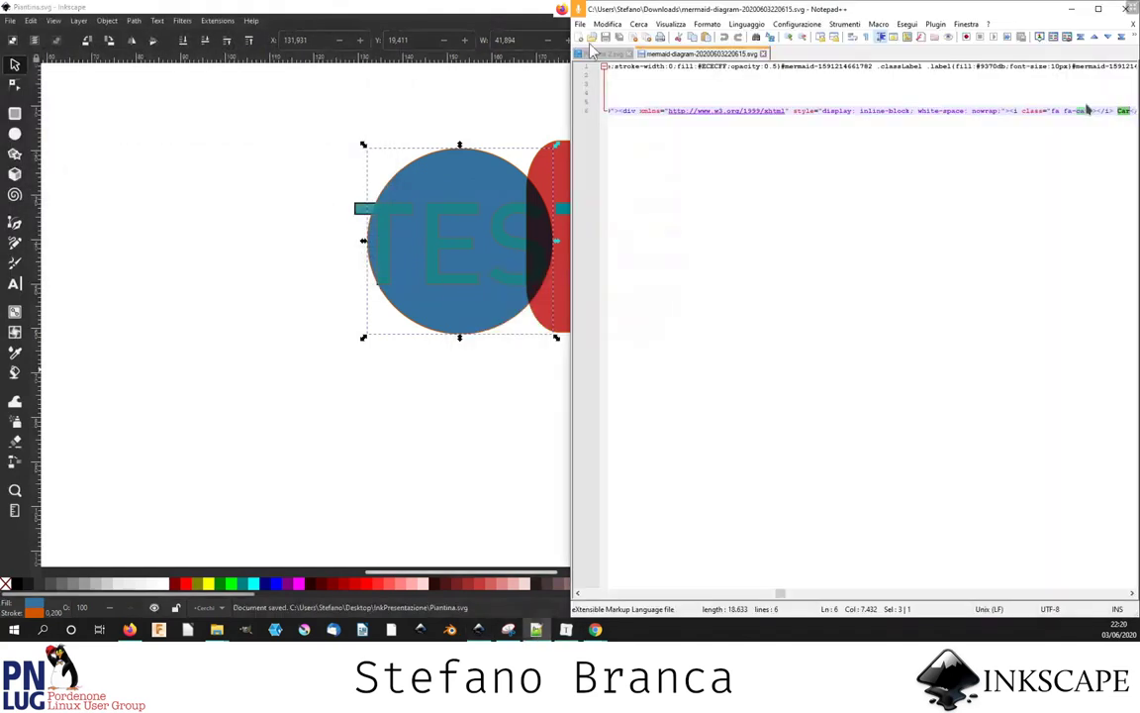
{"action": "left_click", "coordinate": [592, 36]}
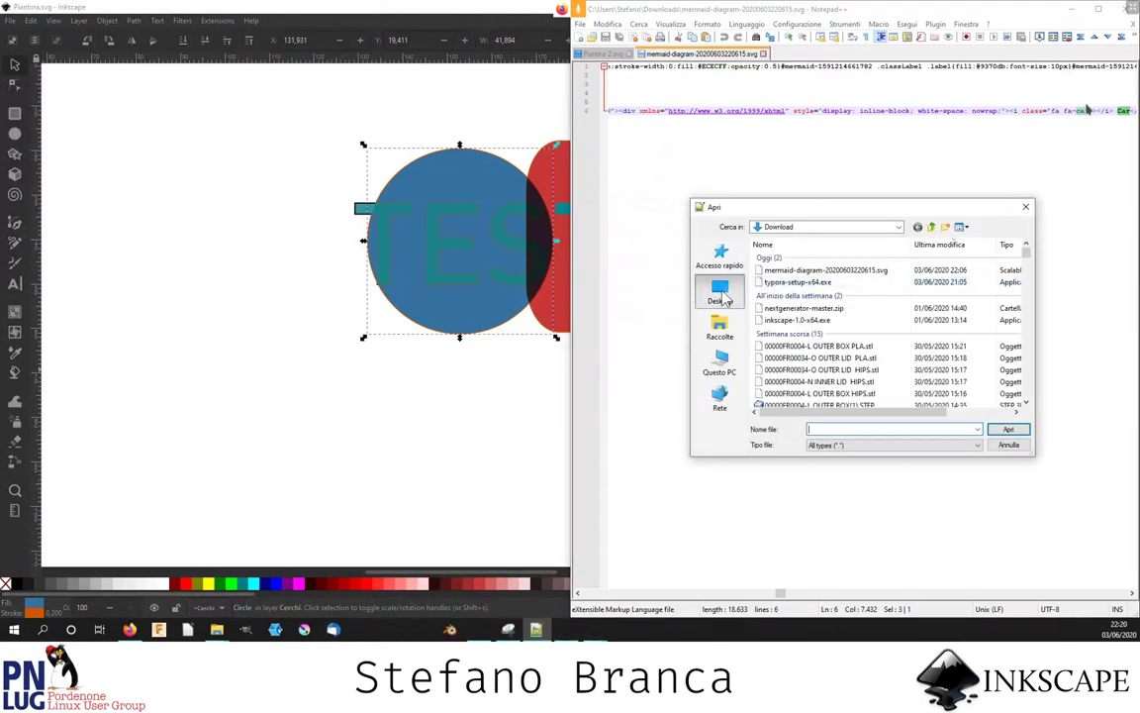
{"action": "left_click", "coordinate": [720, 291]}
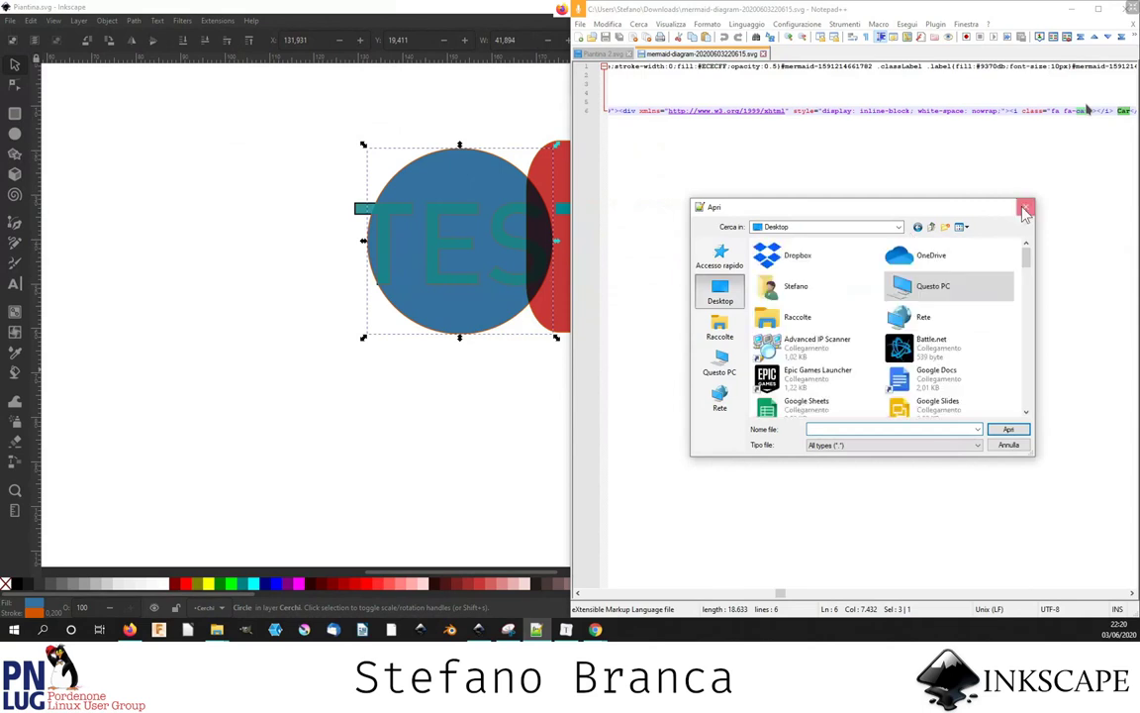
{"action": "key", "text": "Escape"}
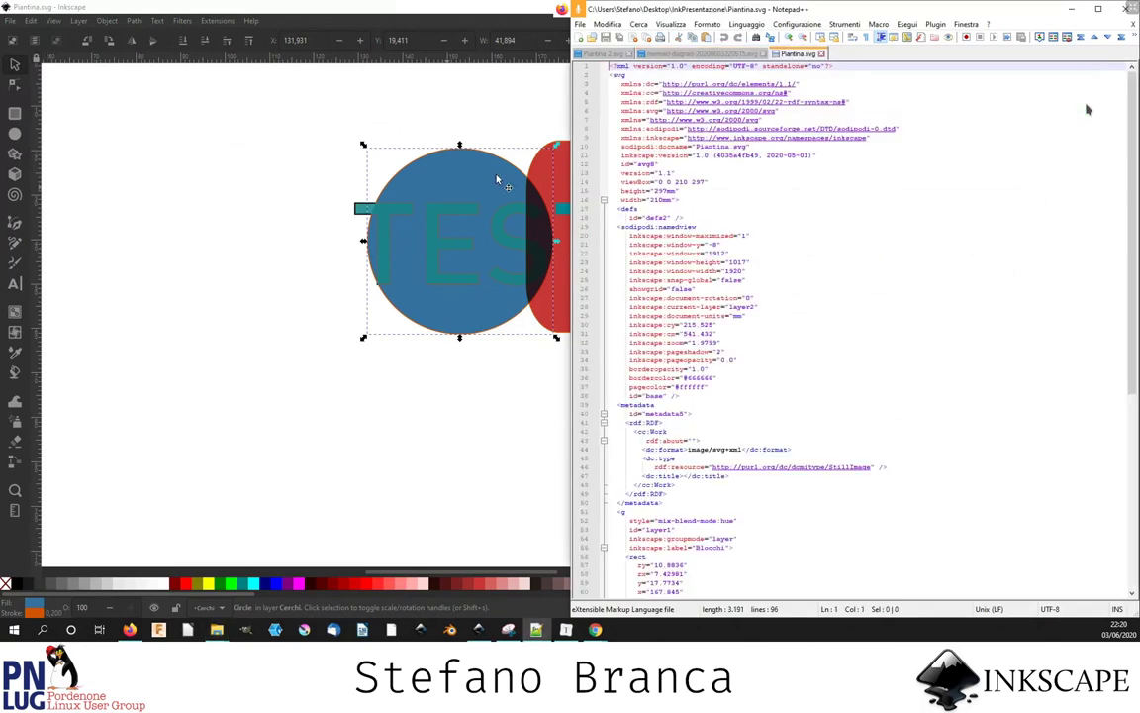
{"action": "scroll", "coordinate": [1087, 109], "scroll_direction": "down", "scroll_amount": 13}
{"action": "scroll", "coordinate": [1087, 108], "scroll_direction": "down", "scroll_amount": 3}
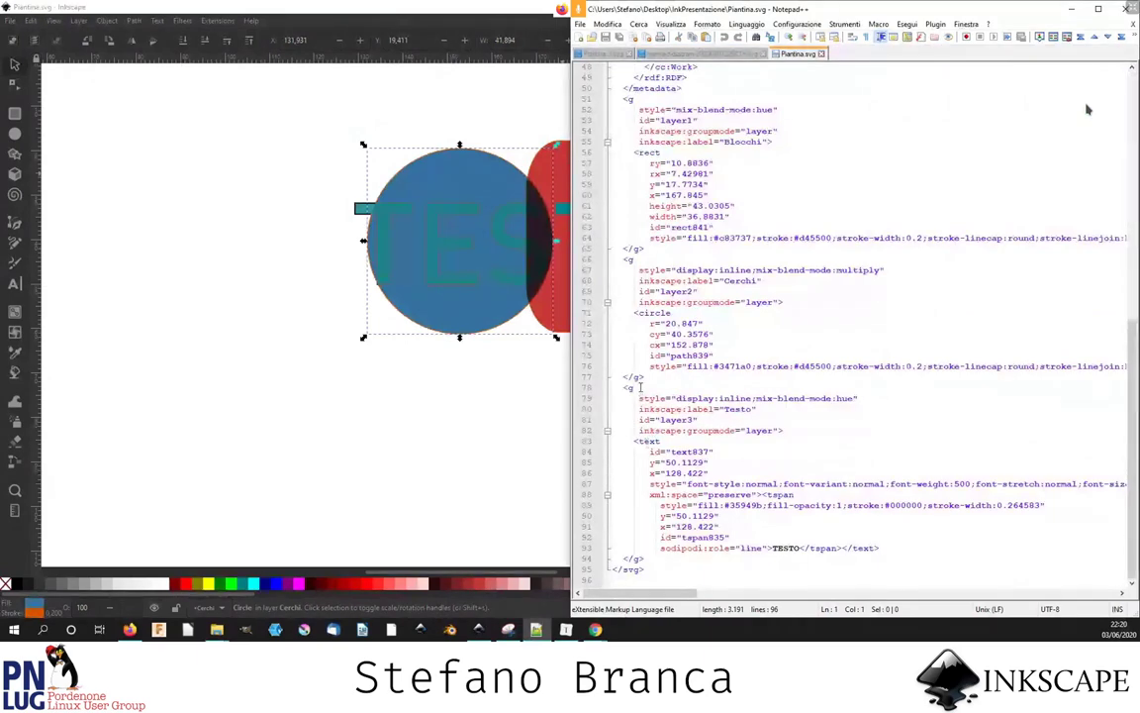
{"action": "scroll", "coordinate": [640, 387], "scroll_direction": "up", "scroll_amount": 2}
{"action": "scroll", "coordinate": [640, 387], "scroll_direction": "up", "scroll_amount": 1}
{"action": "scroll", "coordinate": [639, 387], "scroll_direction": "up", "scroll_amount": 1}
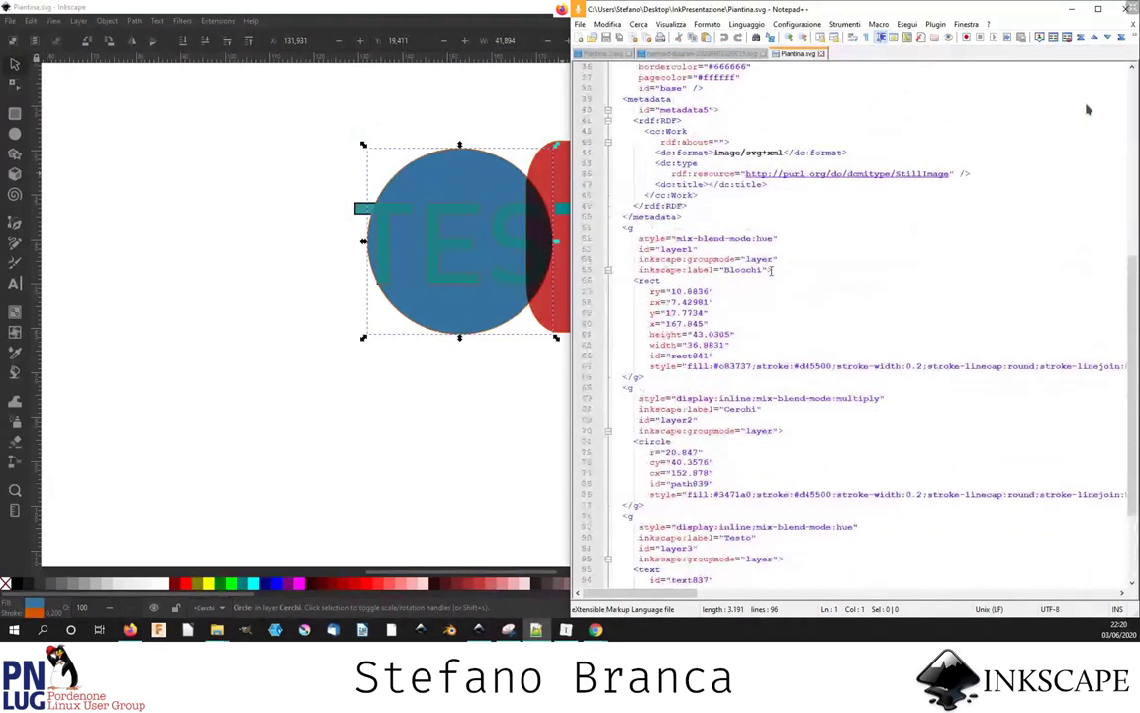
{"action": "left_click_drag", "start_coordinate": [772, 269], "coordinate": [624, 270]}
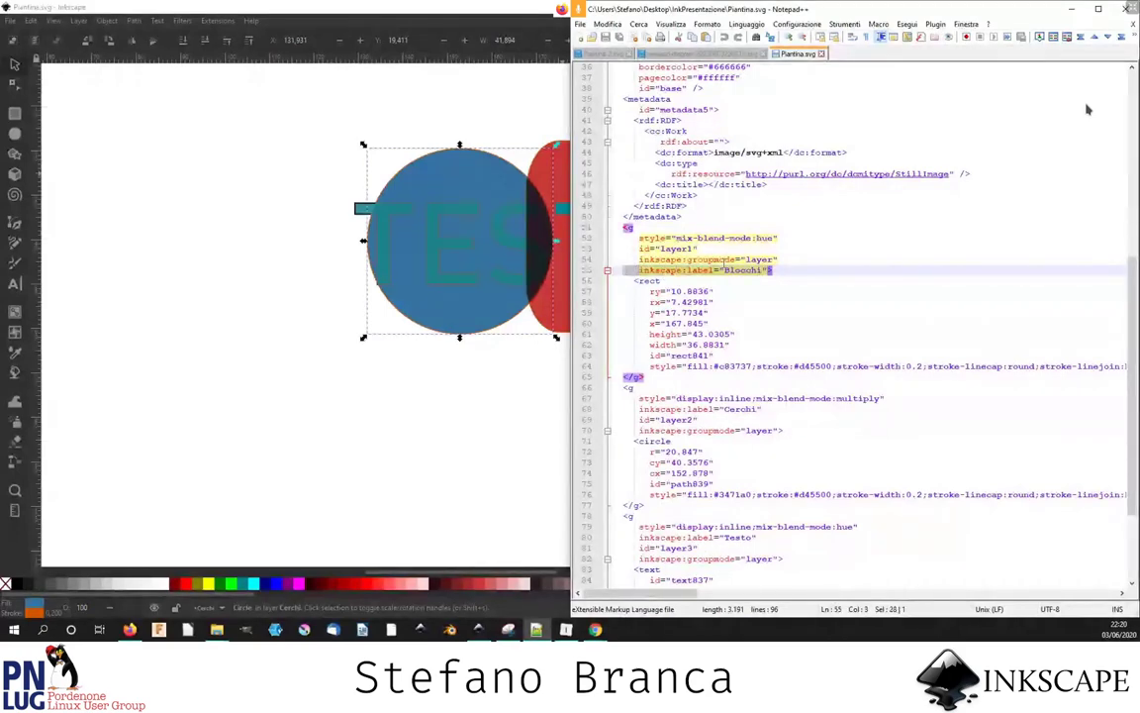
{"action": "scroll", "coordinate": [742, 260], "scroll_direction": "up", "scroll_amount": 3}
{"action": "scroll", "coordinate": [742, 260], "scroll_direction": "up", "scroll_amount": 2}
{"action": "scroll", "coordinate": [742, 259], "scroll_direction": "up", "scroll_amount": 2}
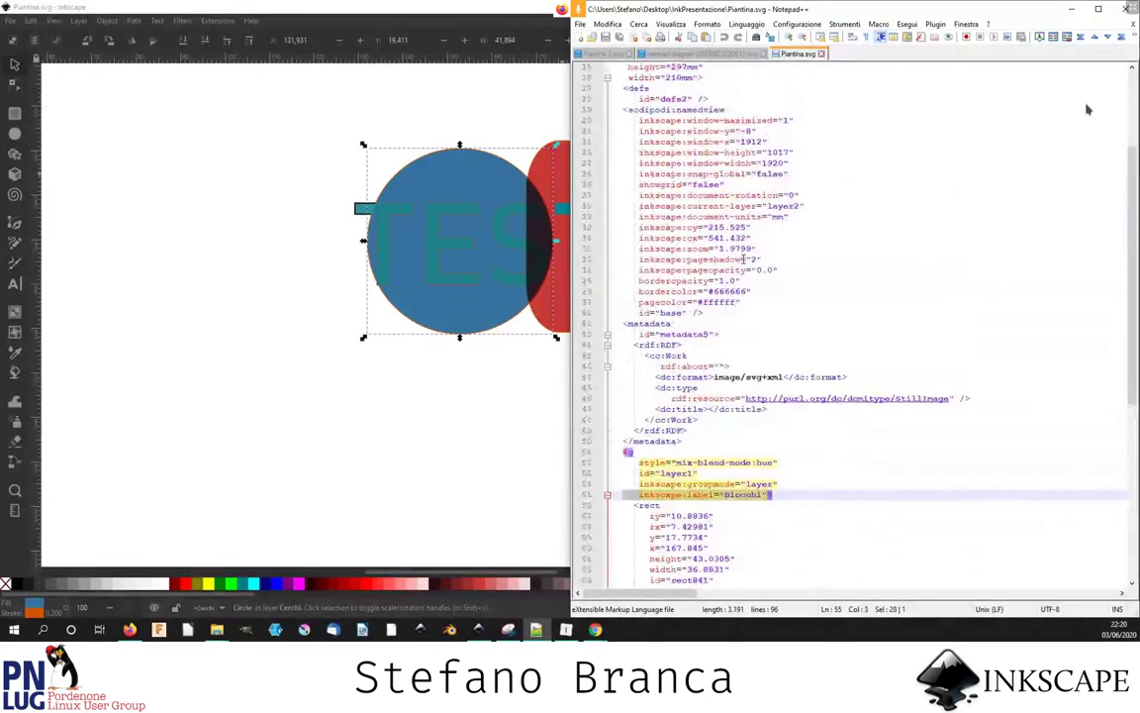
{"action": "scroll", "coordinate": [743, 260], "scroll_direction": "up", "scroll_amount": 2}
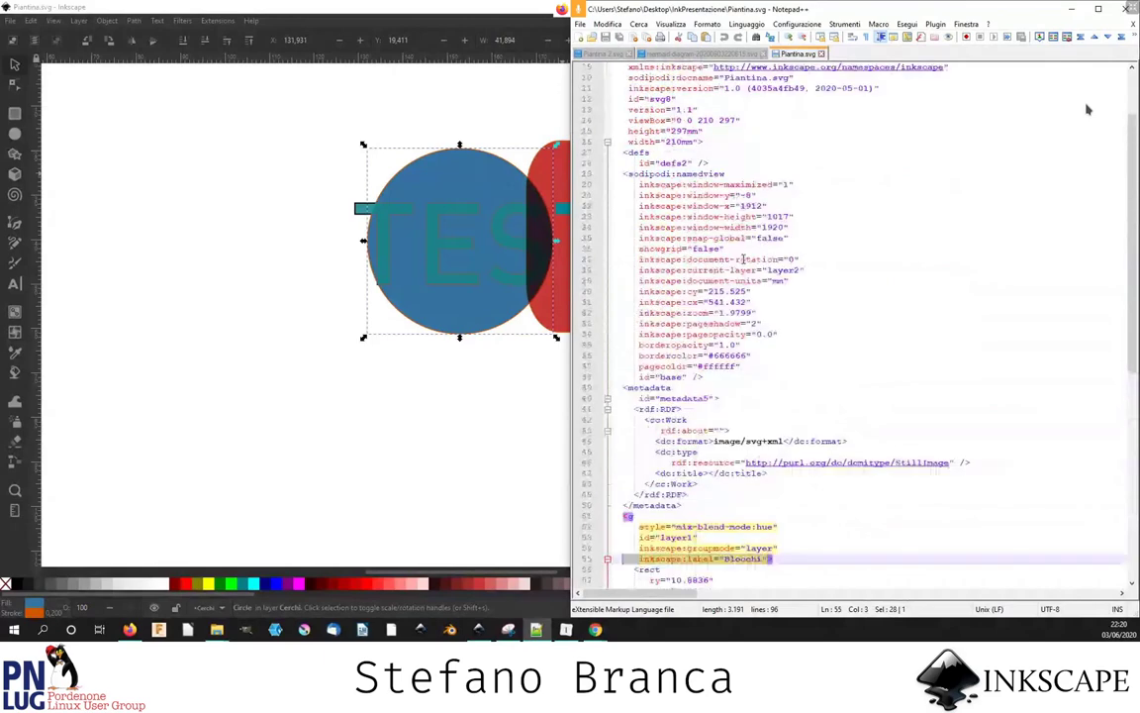
{"action": "scroll", "coordinate": [752, 265], "scroll_direction": "down", "scroll_amount": 2}
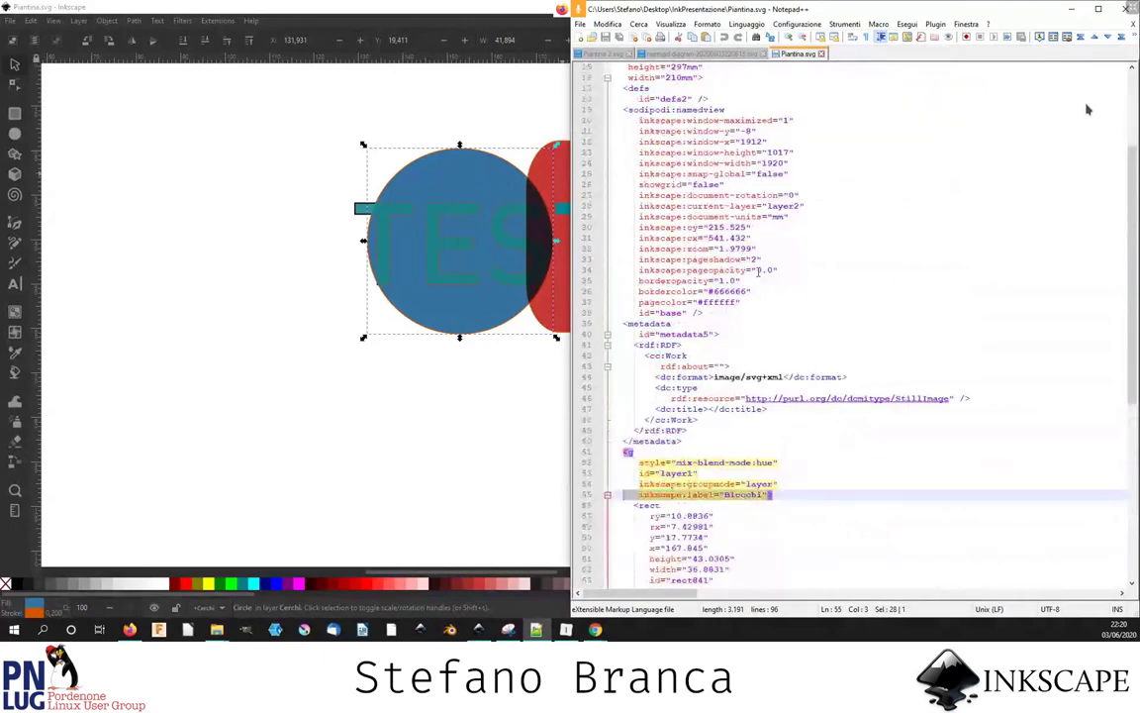
{"action": "scroll", "coordinate": [757, 269], "scroll_direction": "down", "scroll_amount": 1}
{"action": "scroll", "coordinate": [757, 269], "scroll_direction": "down", "scroll_amount": 1}
- Add class = "Franco" on its own line in the Blocchi group tag, then return to Inkscape
{"action": "scroll", "coordinate": [757, 269], "scroll_direction": "down", "scroll_amount": 1}
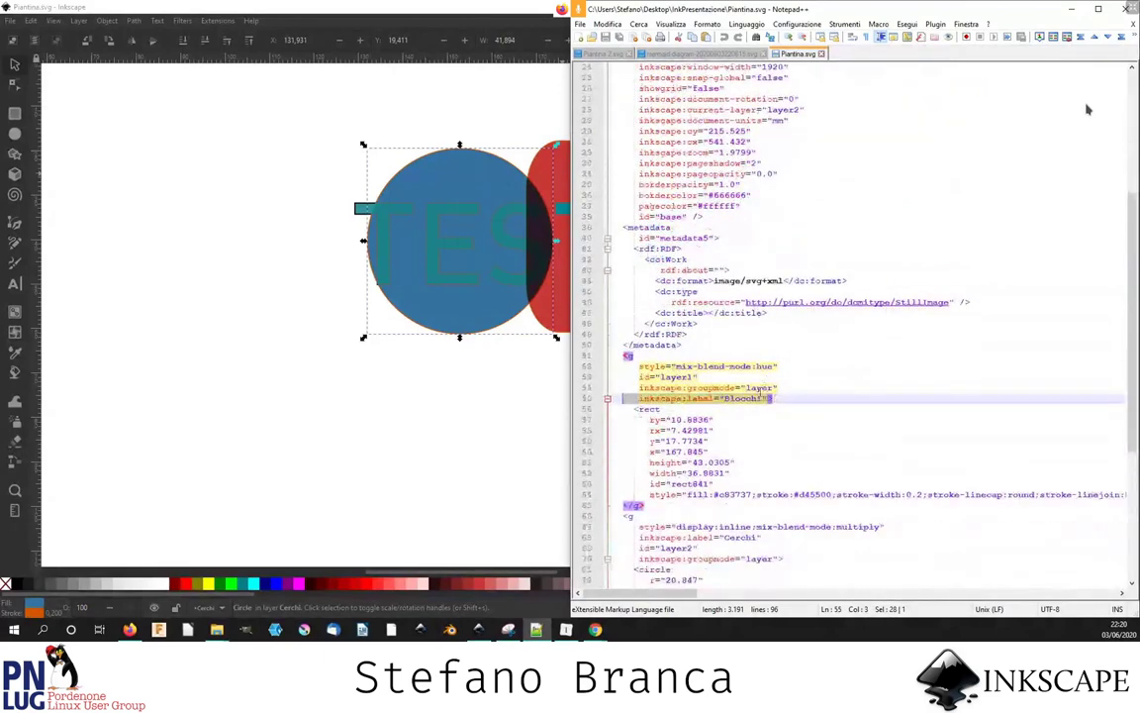
{"action": "double_click", "coordinate": [701, 399]}
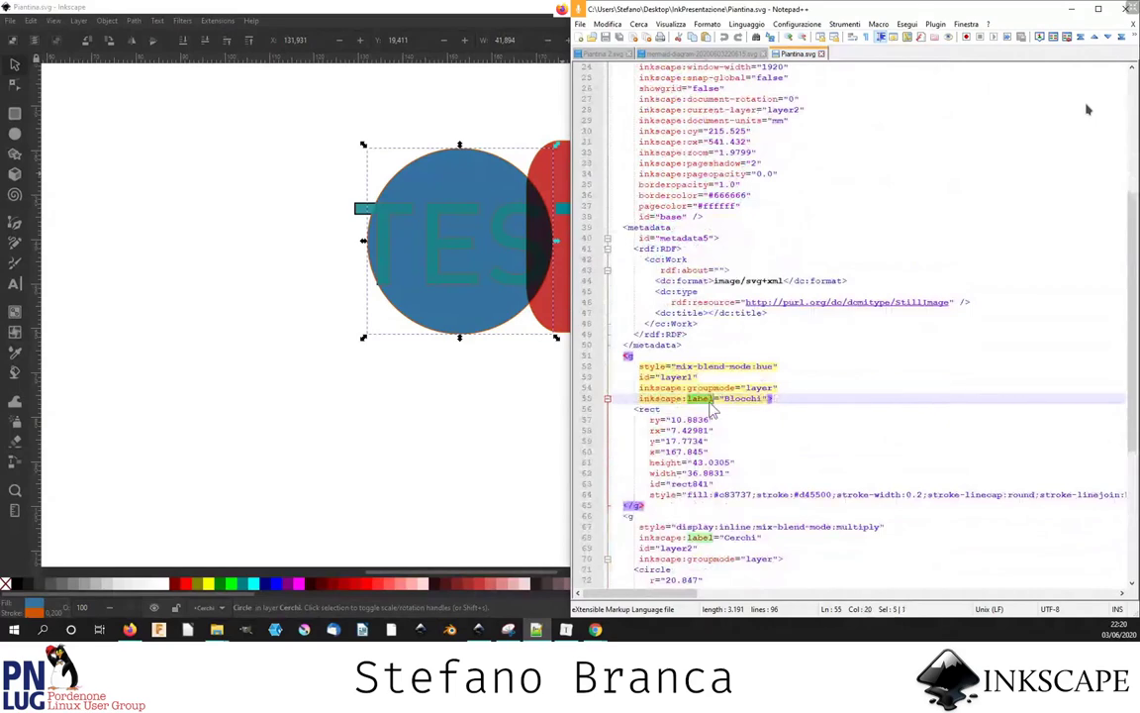
{"action": "key", "text": "Right"}
{"action": "key", "text": "Right"}
{"action": "key", "text": "Right"}
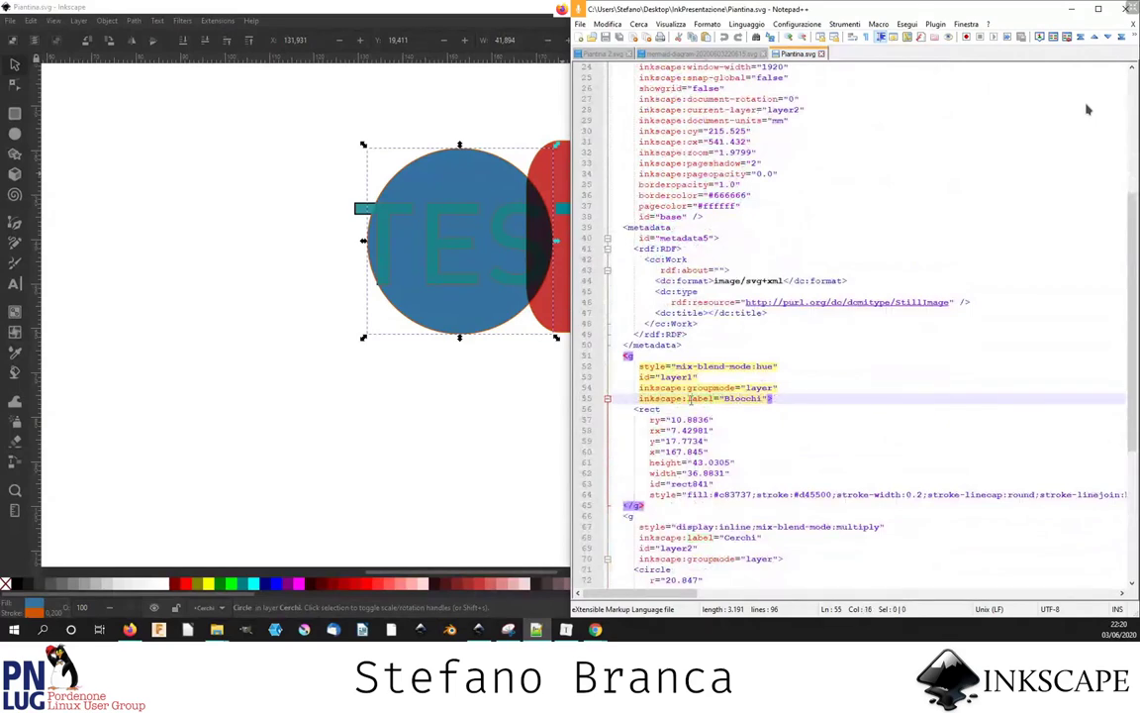
{"action": "key", "text": "End"}
{"action": "key", "text": "Left"}
{"action": "key", "text": "Return"}
{"action": "type", "text": "cl"}
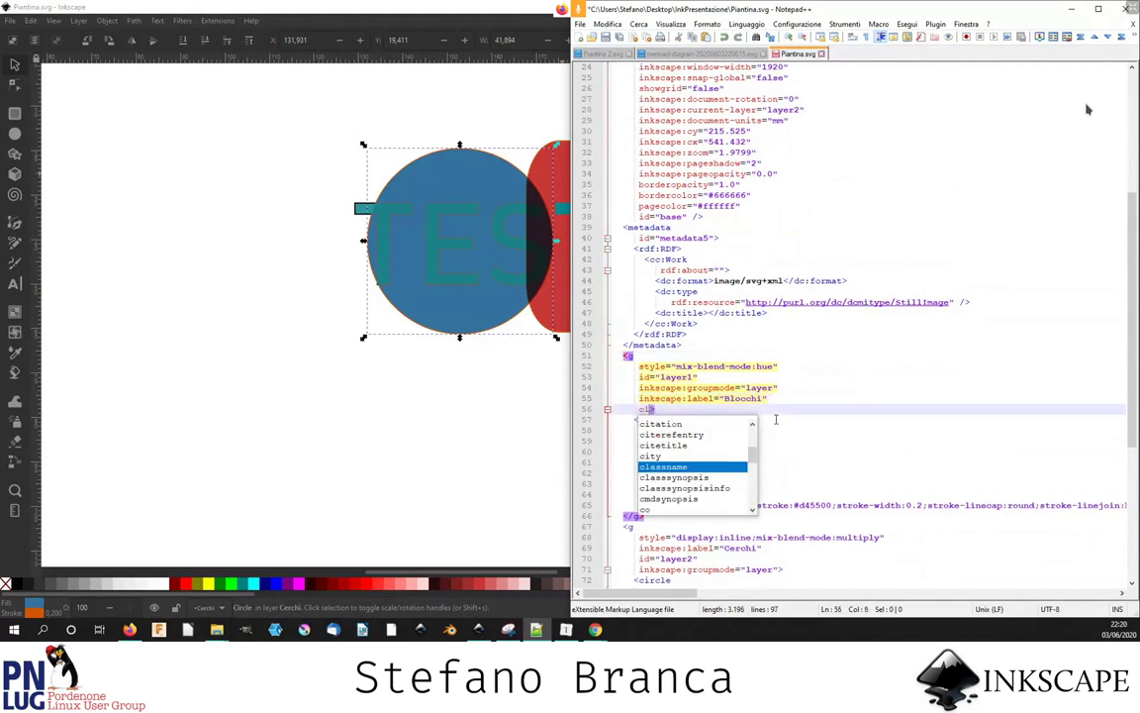
{"action": "type", "text": "ass = \""}
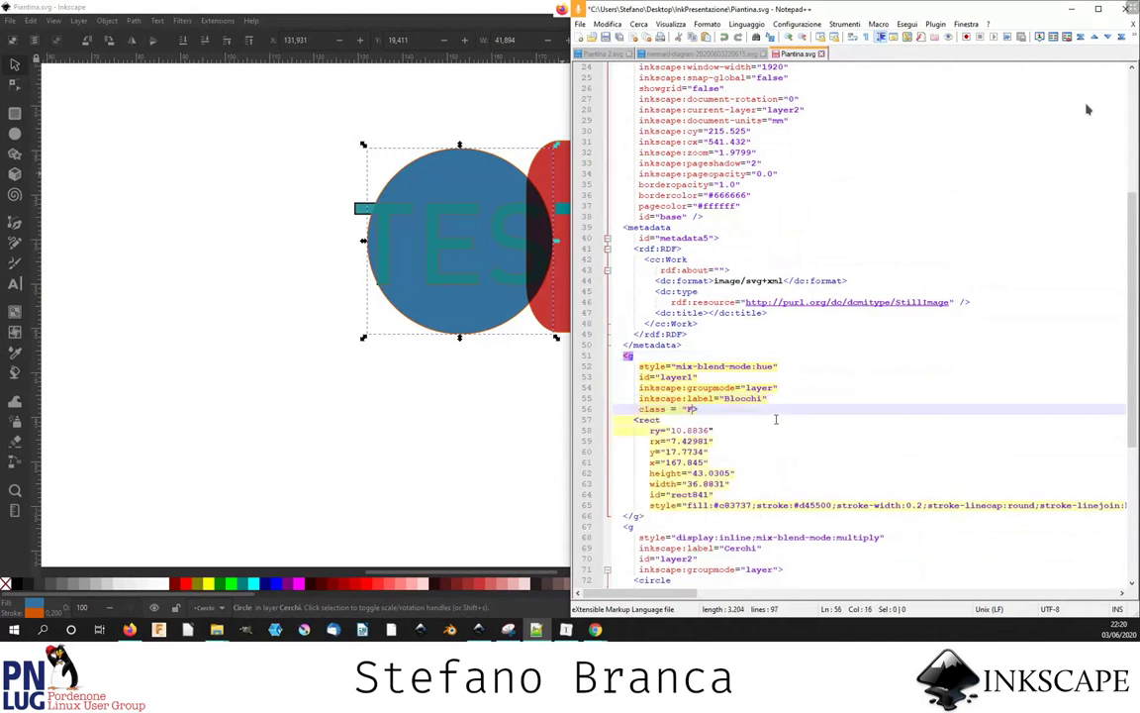
{"action": "type", "text": "Fran"}
{"action": "type", "text": "co\""}
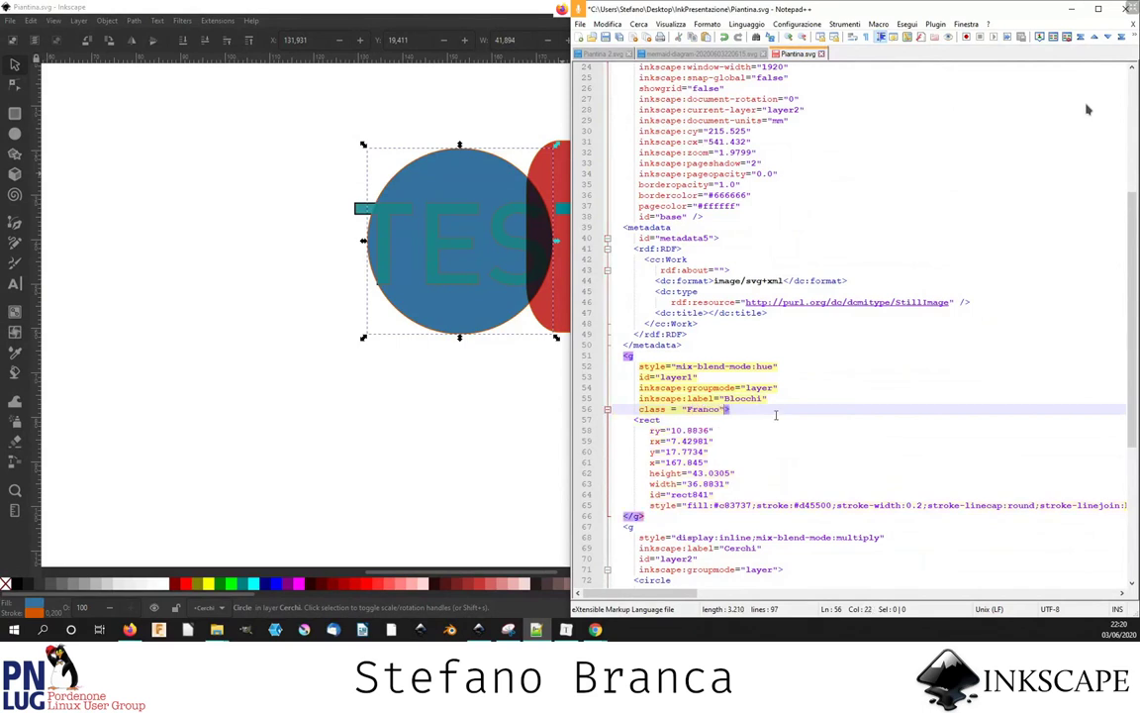
{"action": "scroll", "coordinate": [734, 385], "scroll_direction": "down", "scroll_amount": 1}
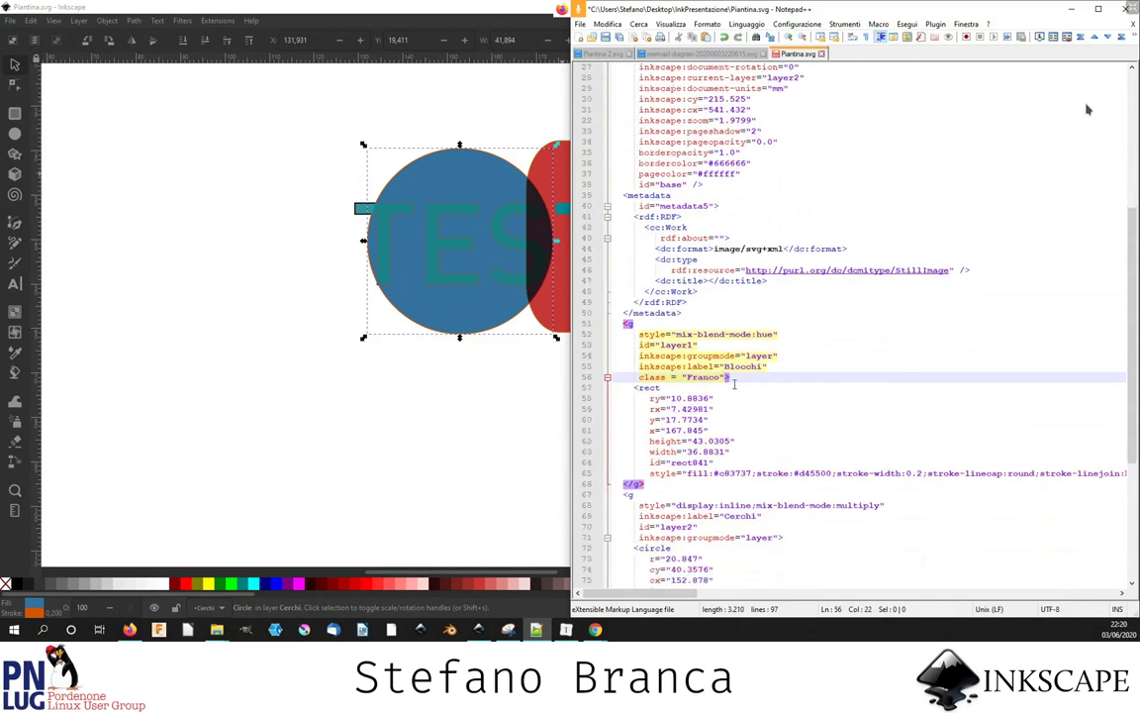
{"action": "scroll", "coordinate": [647, 344], "scroll_direction": "down", "scroll_amount": 1}
{"action": "left_click_drag", "start_coordinate": [640, 344], "coordinate": [771, 346]}
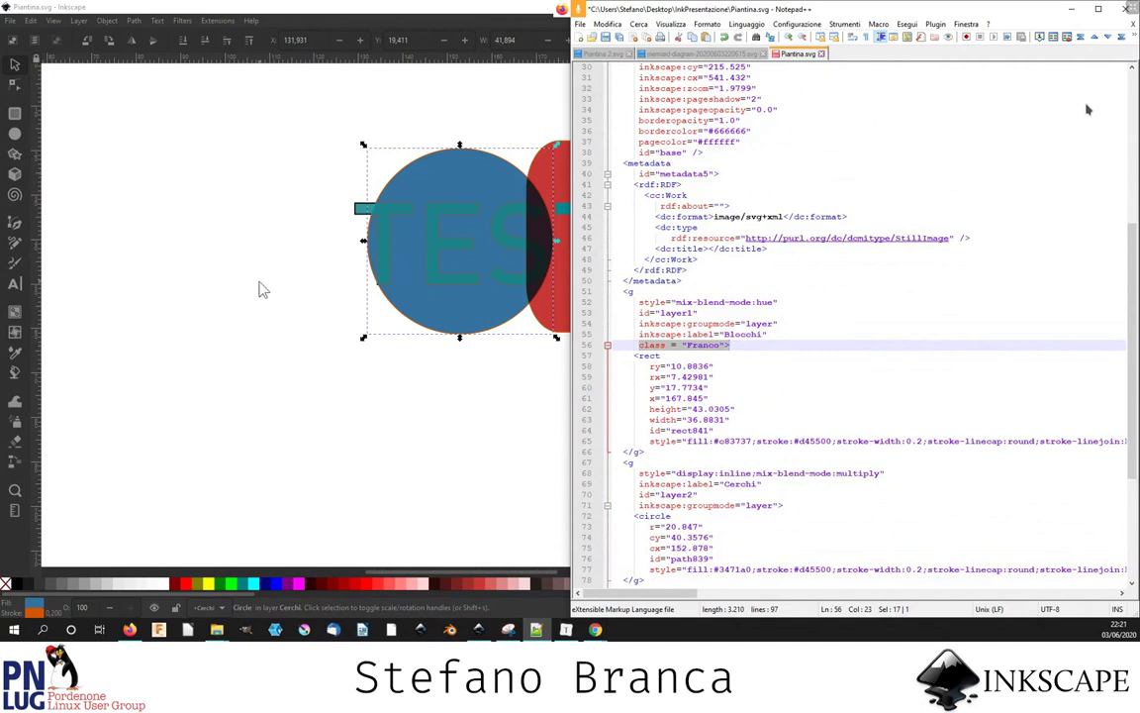
{"action": "left_click", "coordinate": [287, 289]}
{"action": "scroll", "coordinate": [316, 342], "scroll_direction": "down", "scroll_amount": 2}
- Delete the circle, rectangle and TESTO text from the page
{"action": "scroll", "coordinate": [316, 341], "scroll_direction": "down", "scroll_amount": 2}
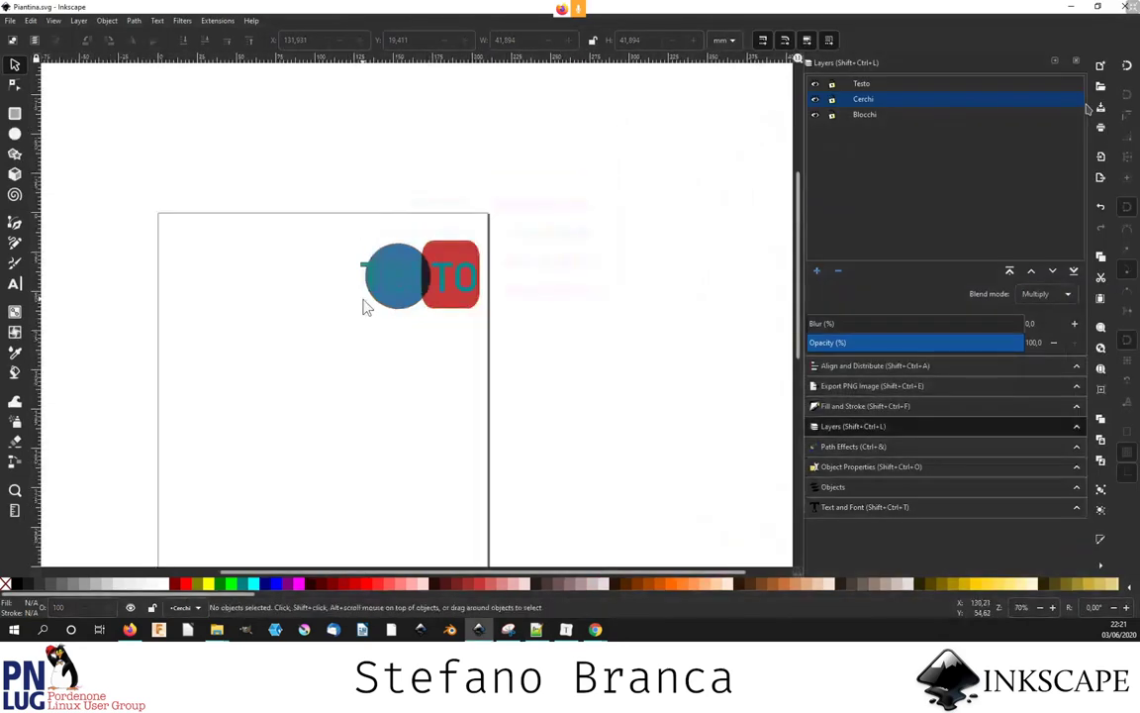
{"action": "scroll", "coordinate": [315, 341], "scroll_direction": "up", "scroll_amount": 1}
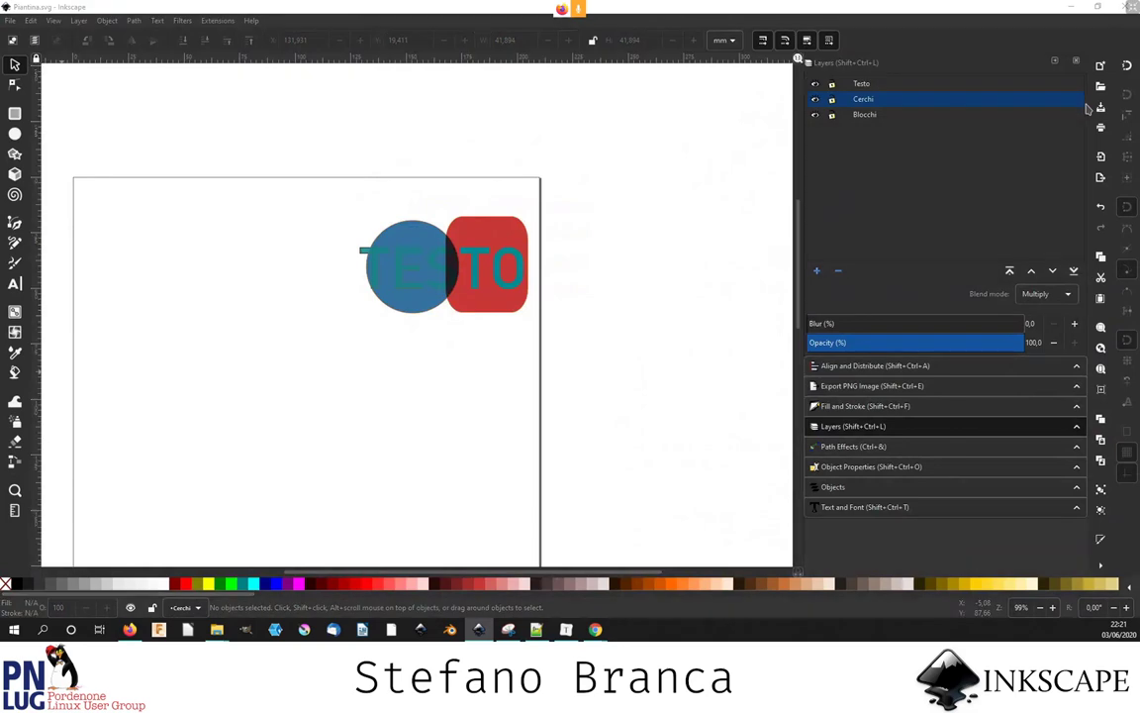
{"action": "key", "text": "alt+Tab"}
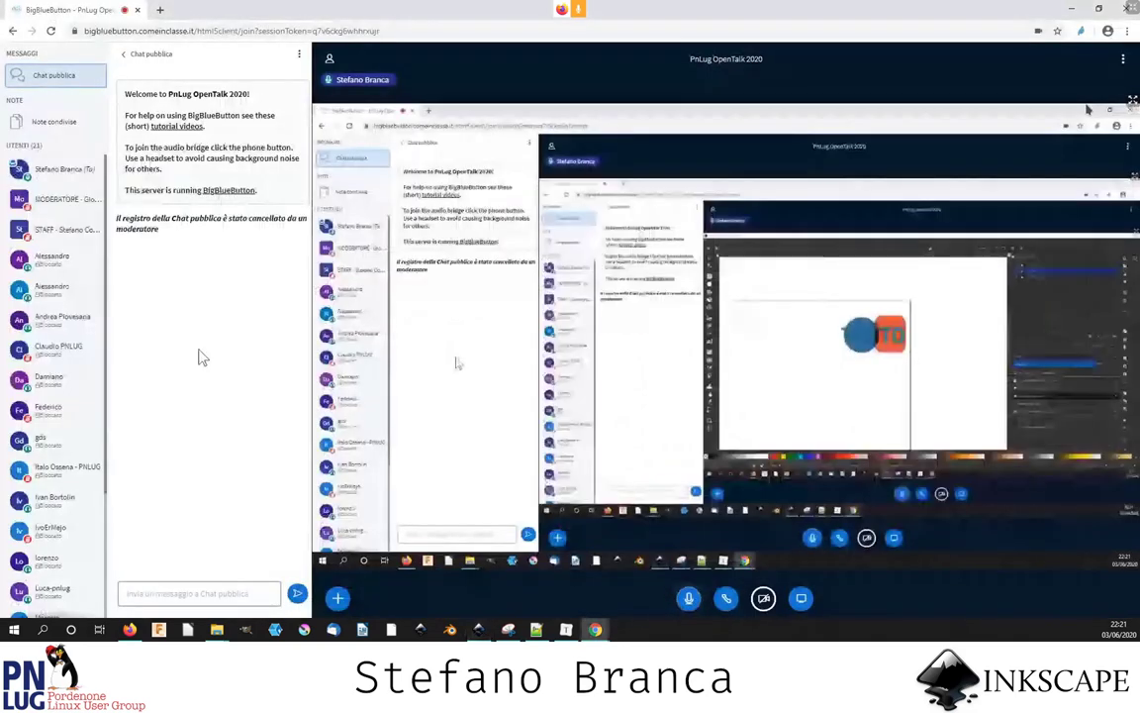
{"action": "left_click", "coordinate": [479, 629]}
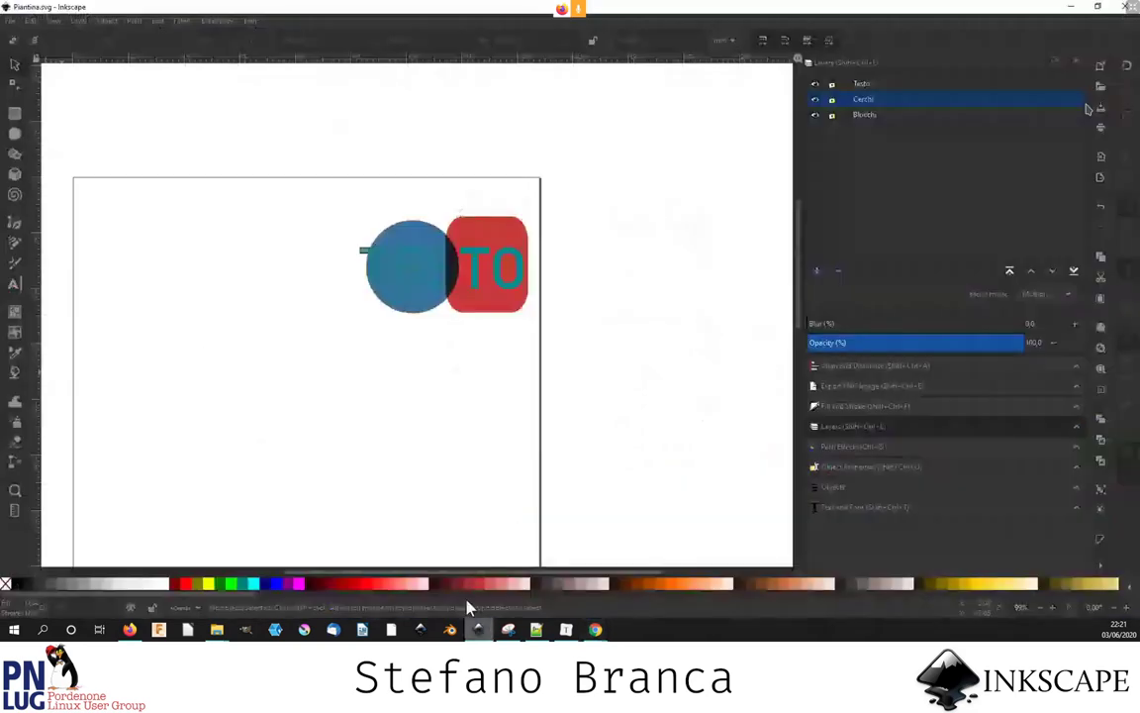
{"action": "left_click_drag", "start_coordinate": [550, 393], "coordinate": [316, 215]}
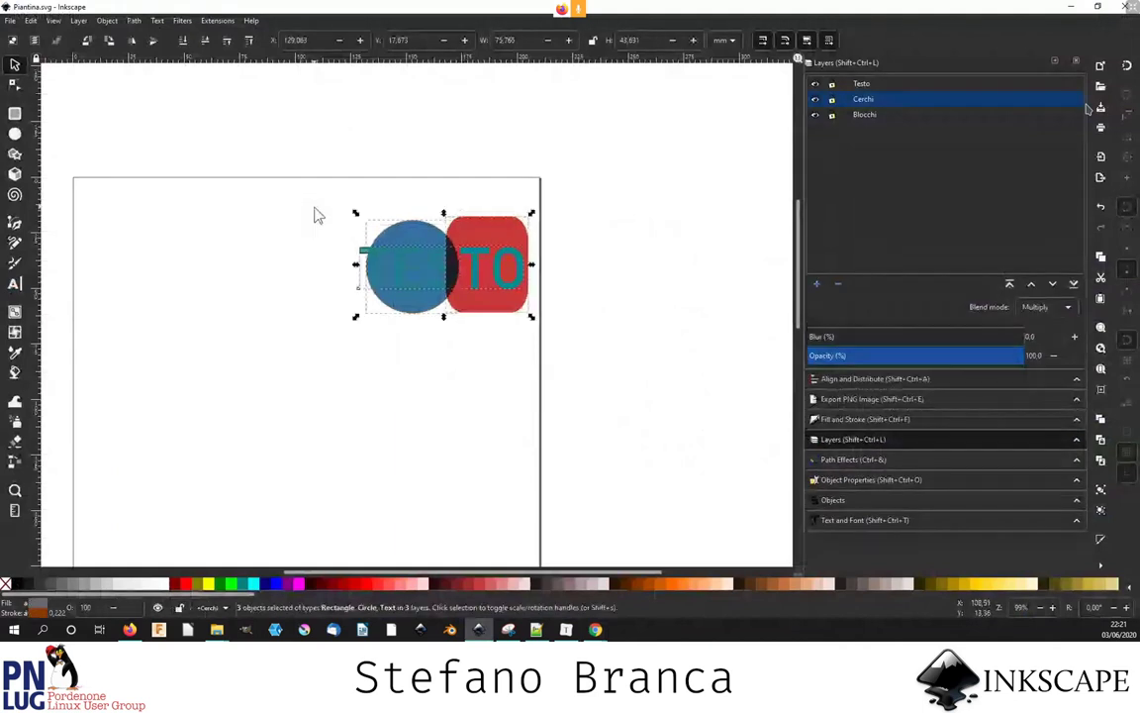
{"action": "key", "text": "Delete"}
- Draw an L-shaped open path with the Pen tool
{"action": "left_click", "coordinate": [14, 223]}
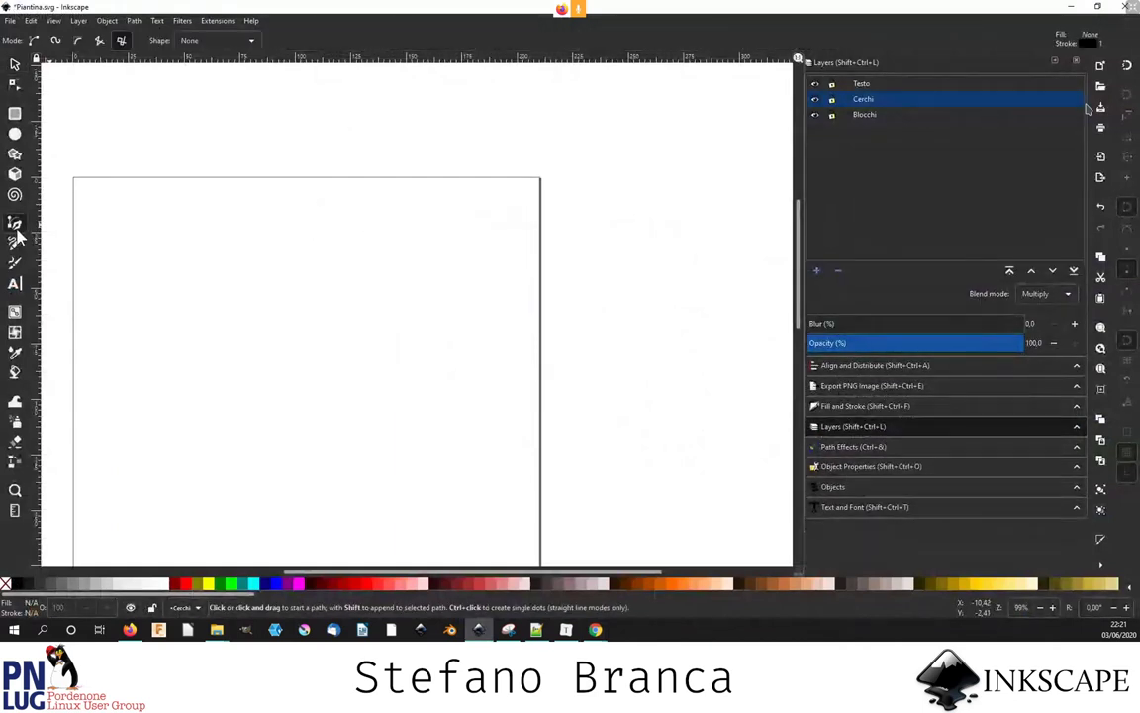
{"action": "left_click", "coordinate": [266, 202]}
{"action": "left_click", "coordinate": [259, 330]}
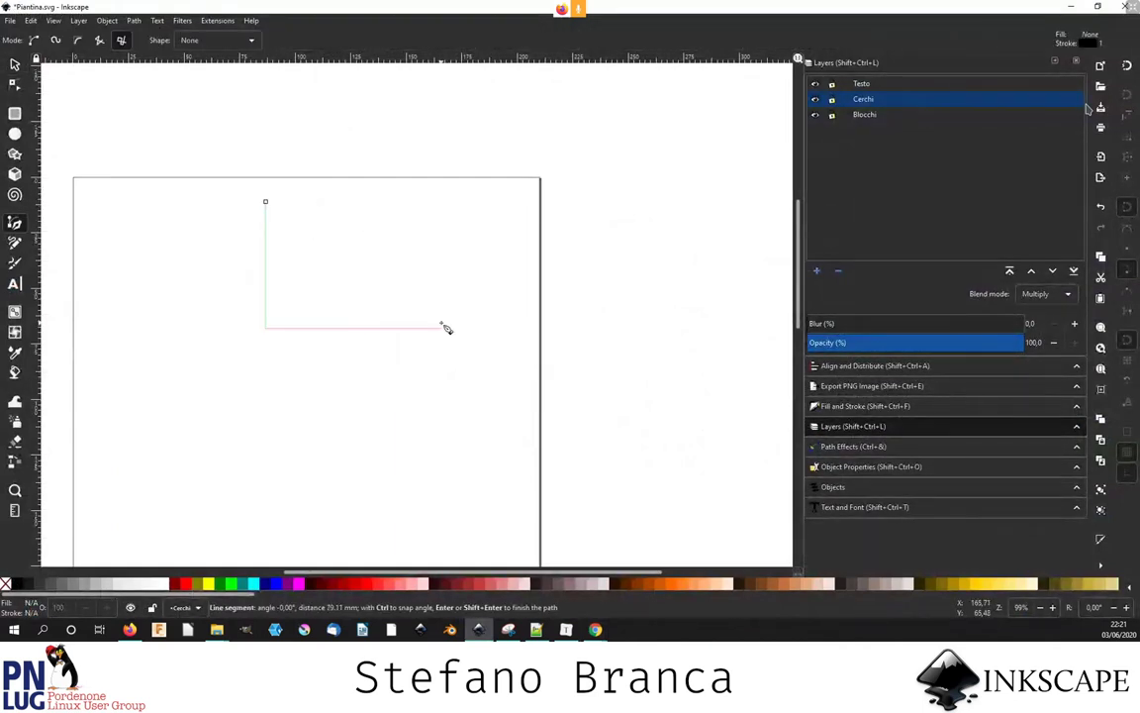
{"action": "left_click", "coordinate": [443, 327]}
{"action": "left_click", "coordinate": [442, 202]}
- Draw a teal rounded rectangle inside the L and select it together with the path
{"action": "left_click", "coordinate": [265, 202]}
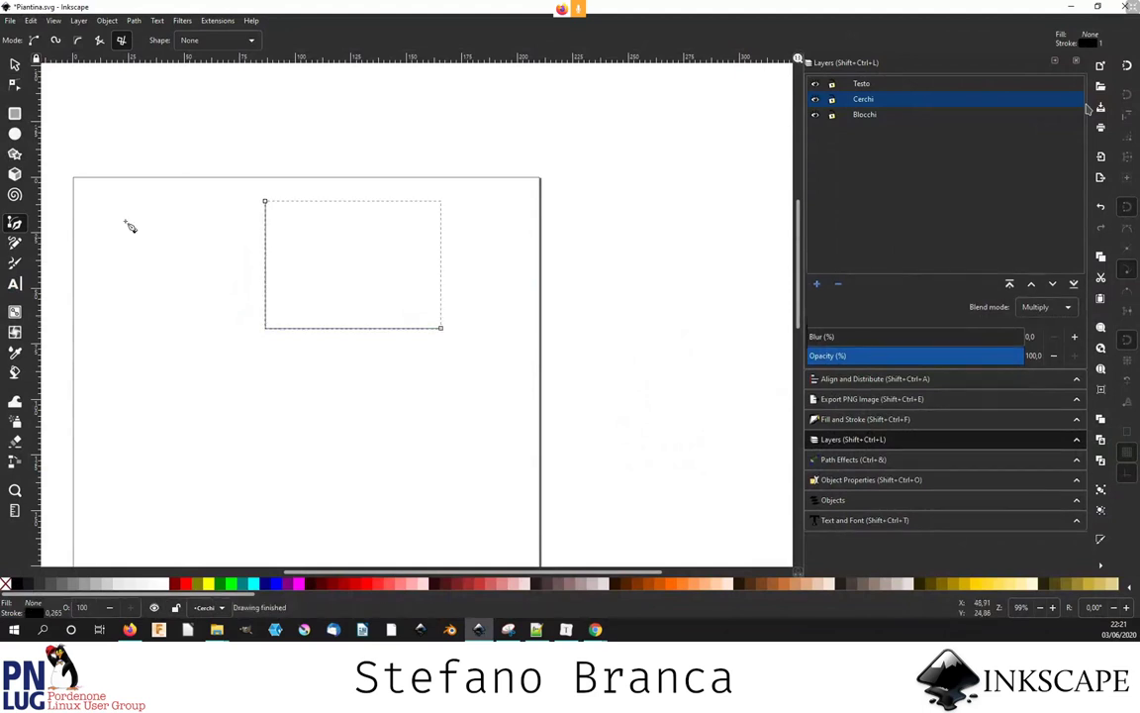
{"action": "left_click", "coordinate": [15, 114]}
{"action": "mouse_move", "coordinate": [304, 222]}
{"action": "left_mouse_down"}
{"action": "mouse_move", "coordinate": [389, 284]}
{"action": "mouse_move", "coordinate": [436, 301]}
{"action": "left_mouse_up"}
{"action": "left_click", "coordinate": [15, 65]}
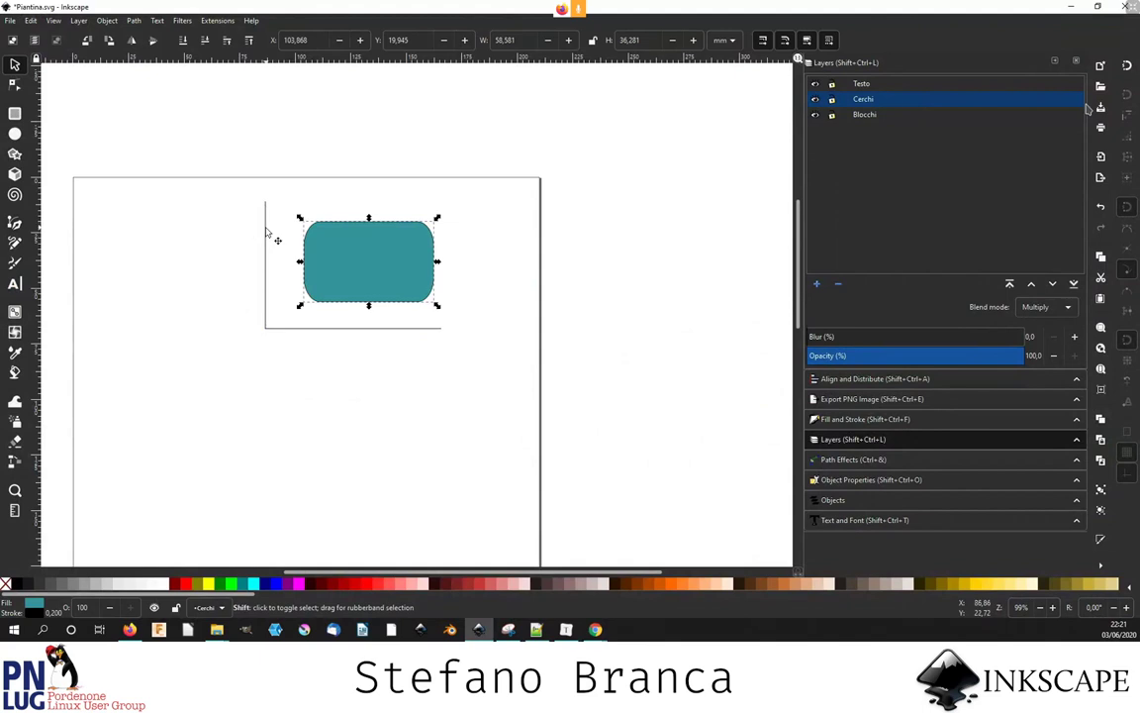
{"action": "left_click", "coordinate": [266, 229], "text": "shift"}
{"action": "left_click", "coordinate": [190, 21]}
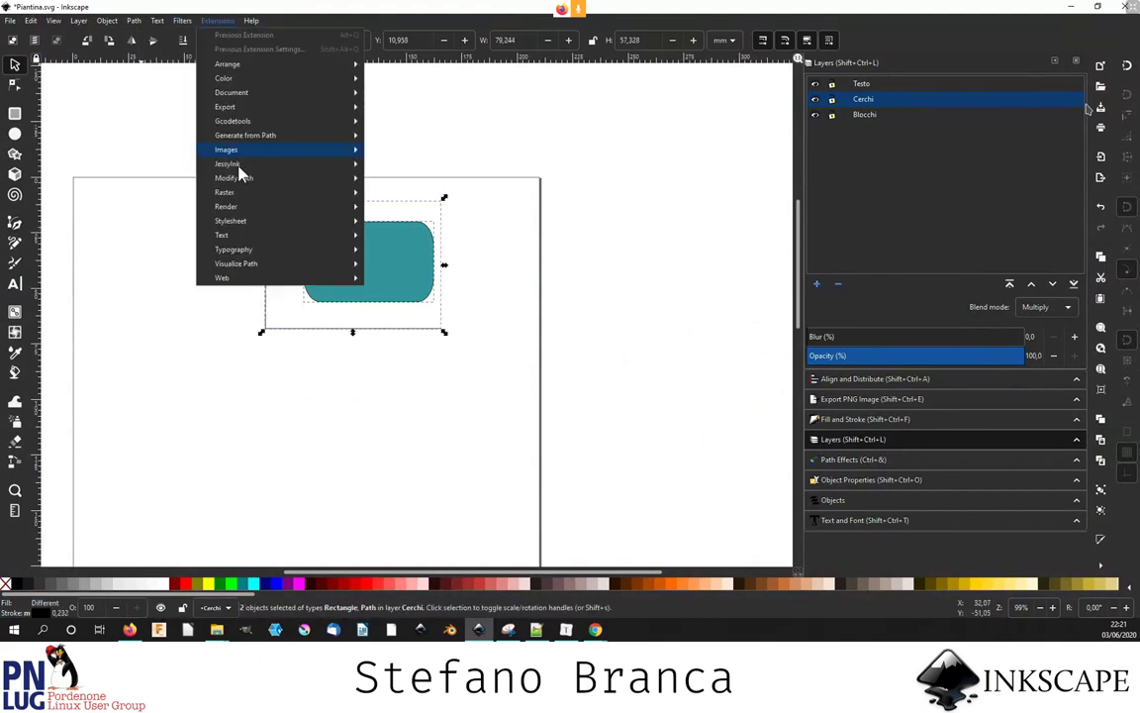
{"action": "mouse_move", "coordinate": [223, 277]}
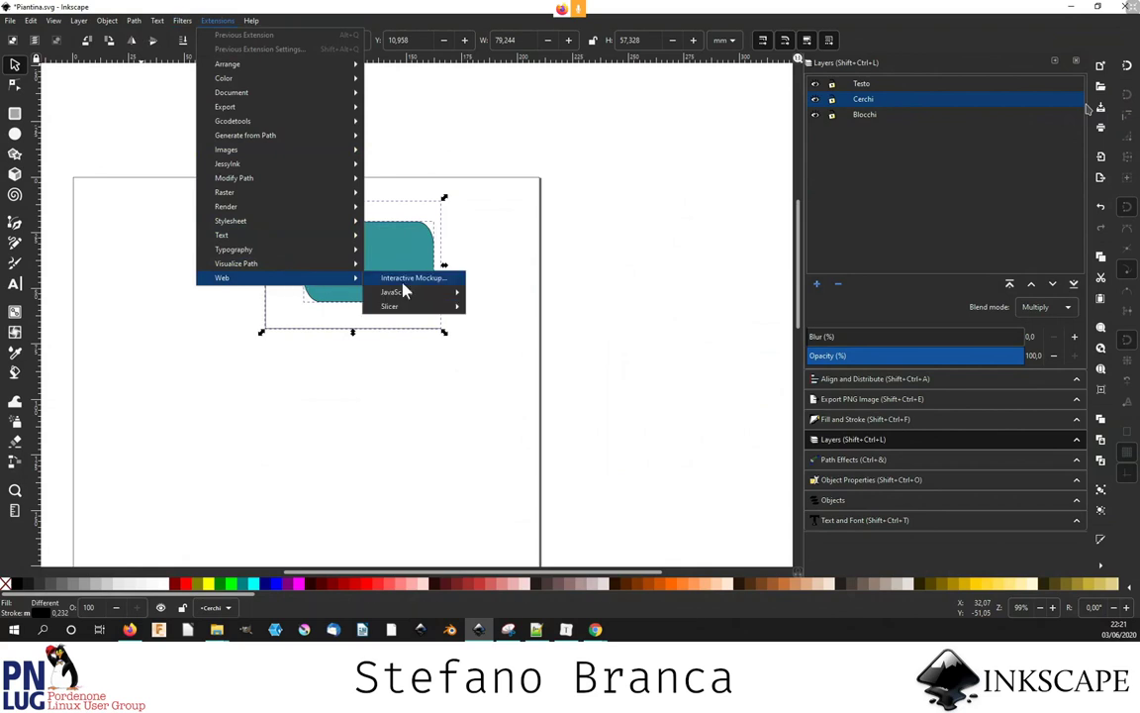
{"action": "mouse_move", "coordinate": [396, 292]}
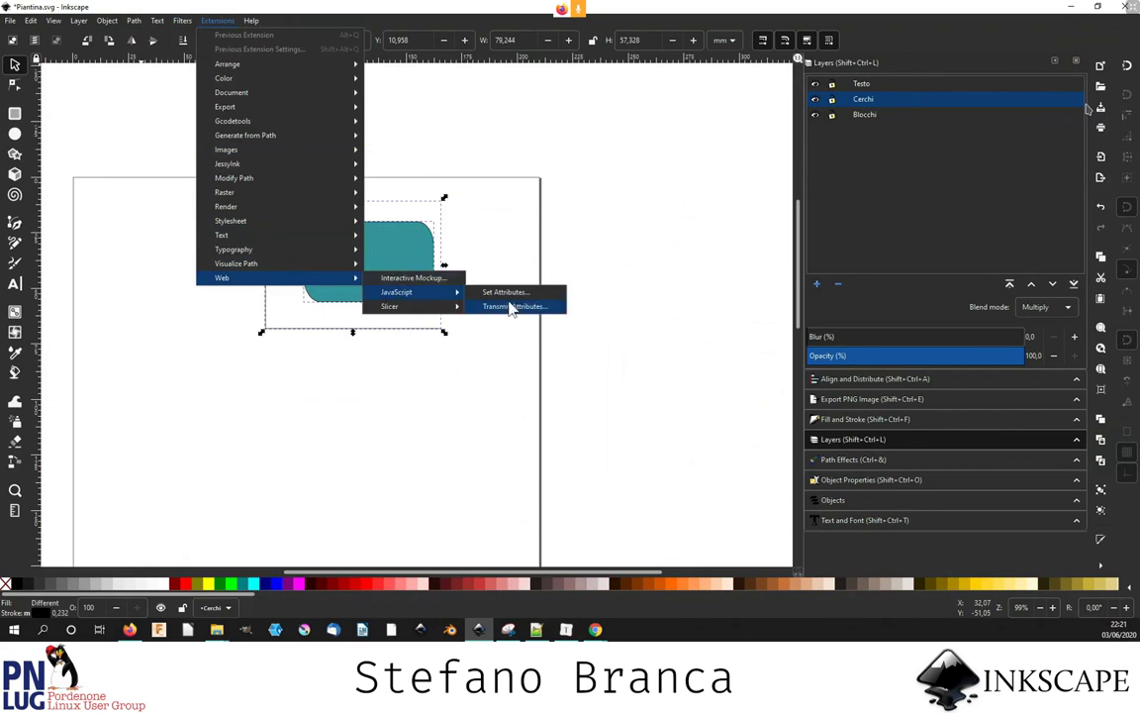
- Duplicate the teal rounded rectangle to its right and make the copy red
{"action": "left_click", "coordinate": [510, 308]}
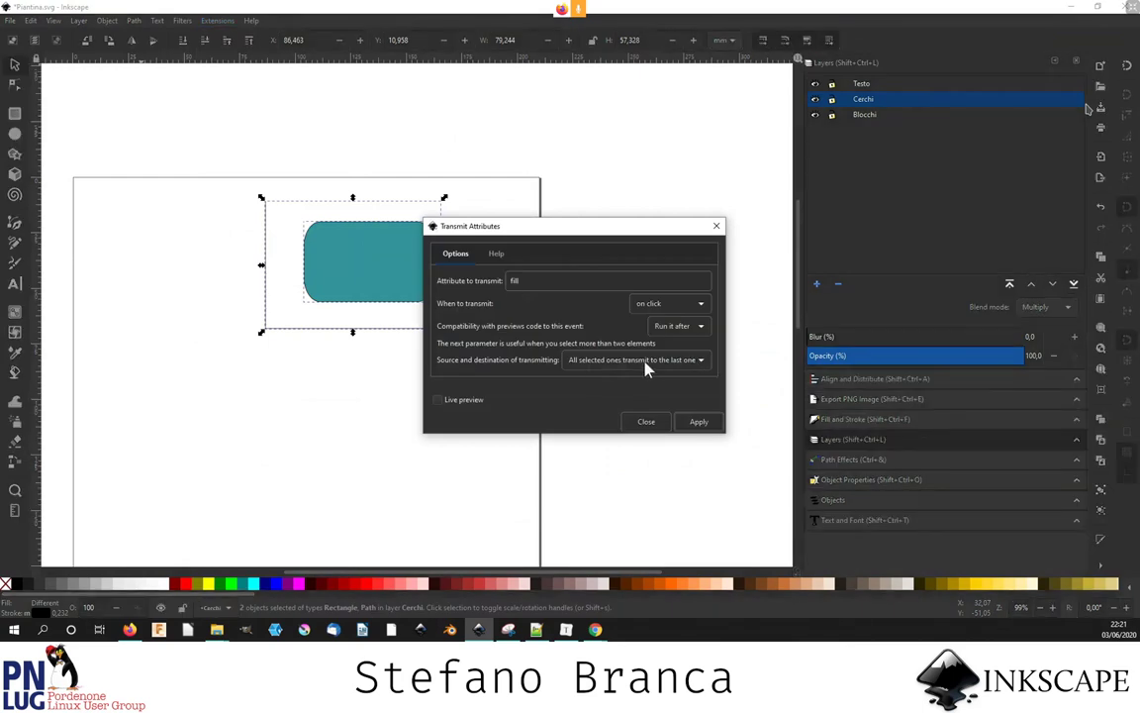
{"action": "left_click", "coordinate": [549, 281]}
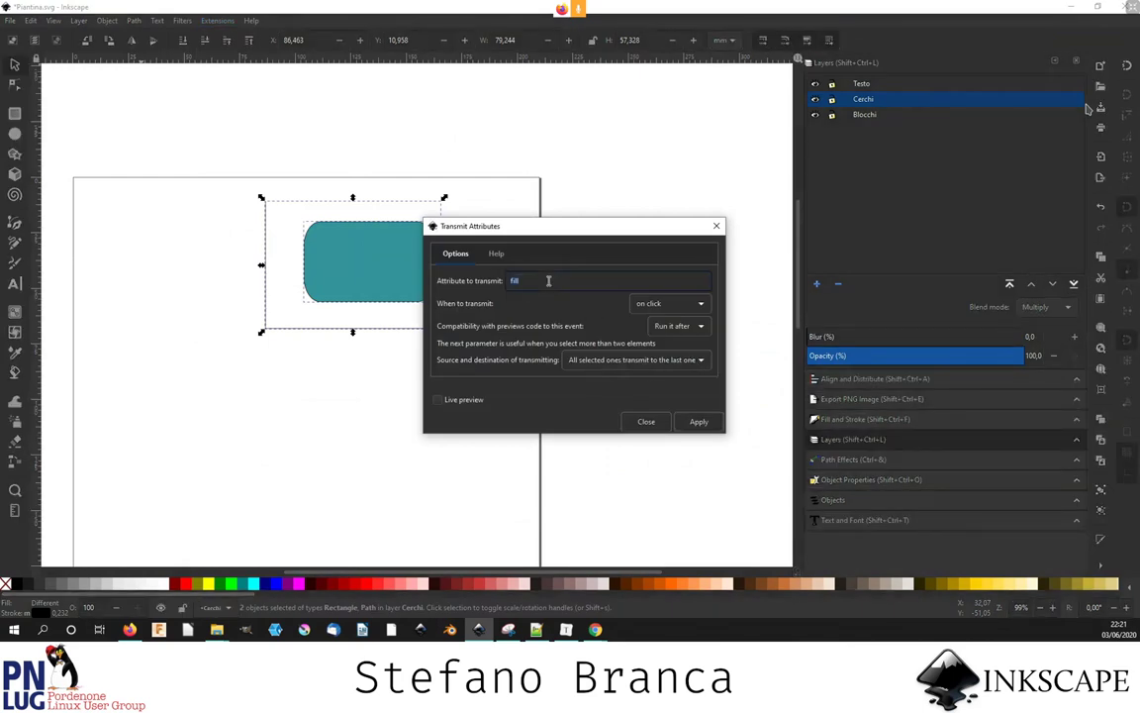
{"action": "left_click", "coordinate": [716, 225]}
{"action": "left_click", "coordinate": [253, 322]}
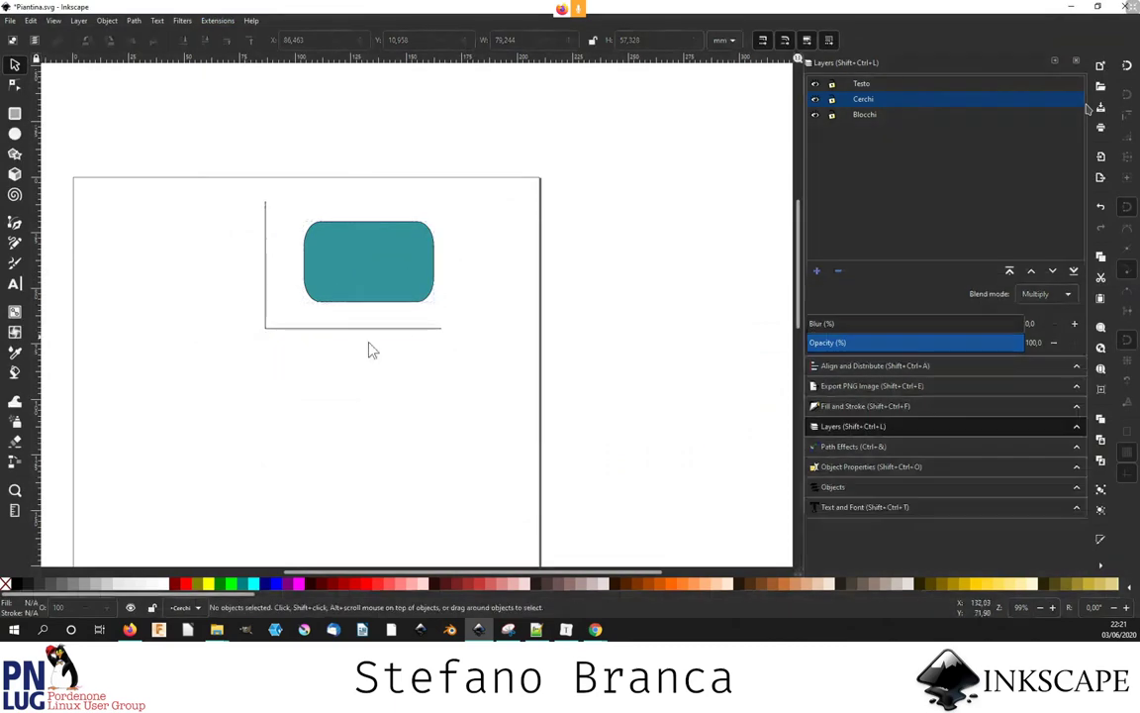
{"action": "left_click_drag", "start_coordinate": [364, 269], "coordinate": [368, 307]}
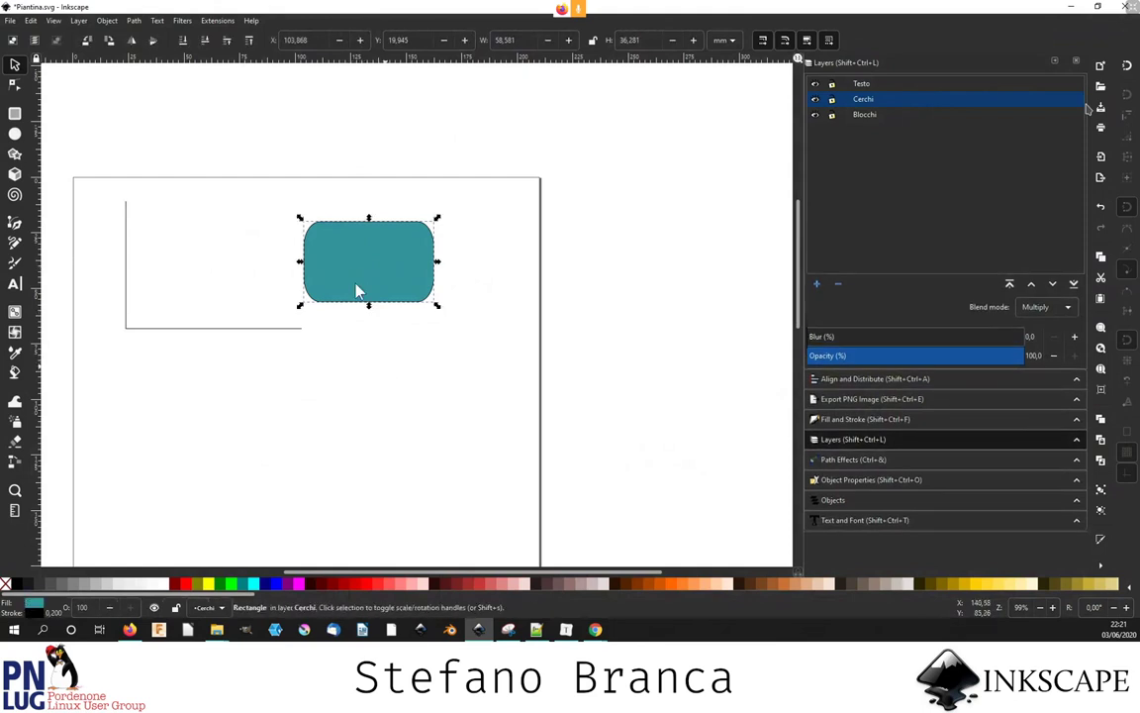
{"action": "key", "text": "ctrl+d"}
{"action": "left_click_drag", "start_coordinate": [344, 271], "coordinate": [509, 270]}
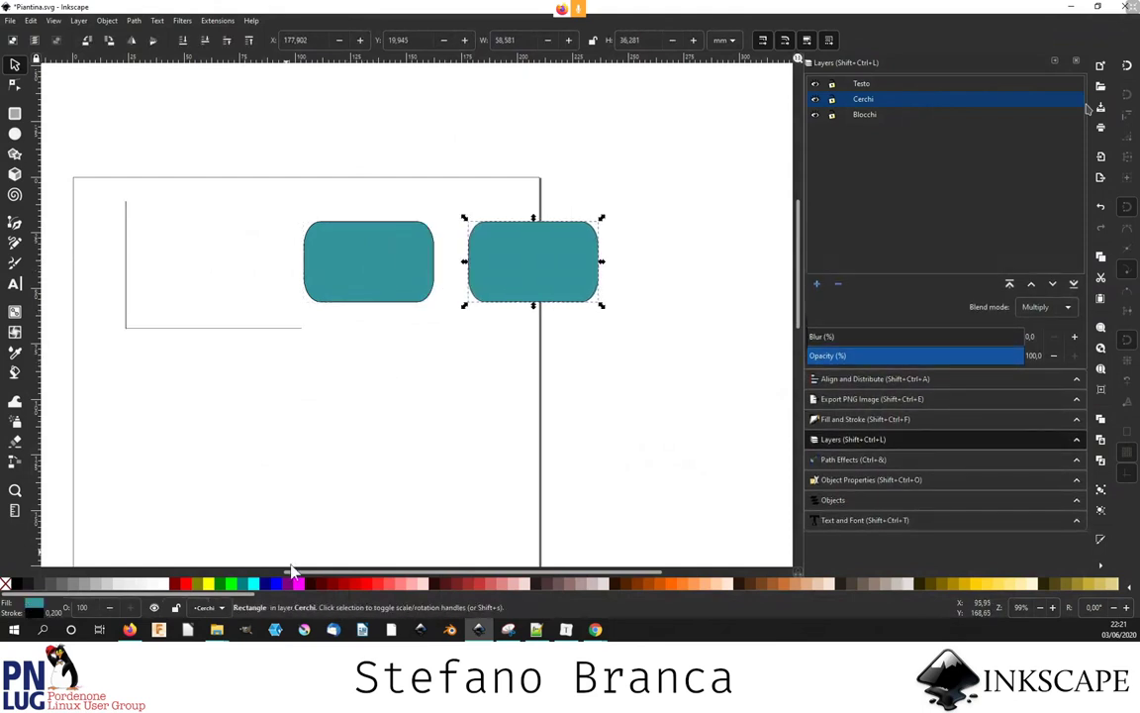
{"action": "left_click", "coordinate": [349, 584]}
{"action": "left_click", "coordinate": [360, 247], "text": "shift"}
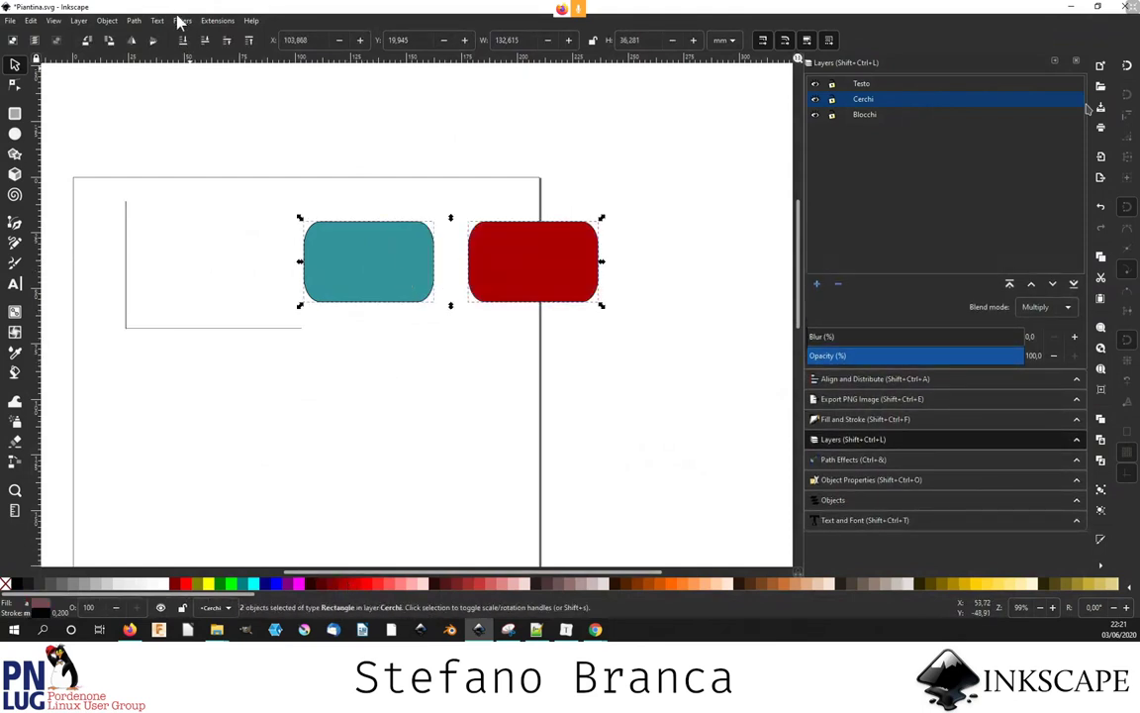
- Apply Transmit Attributes so the red rectangle passes its fill to the teal one on click
{"action": "left_click", "coordinate": [219, 20]}
{"action": "mouse_move", "coordinate": [396, 292]}
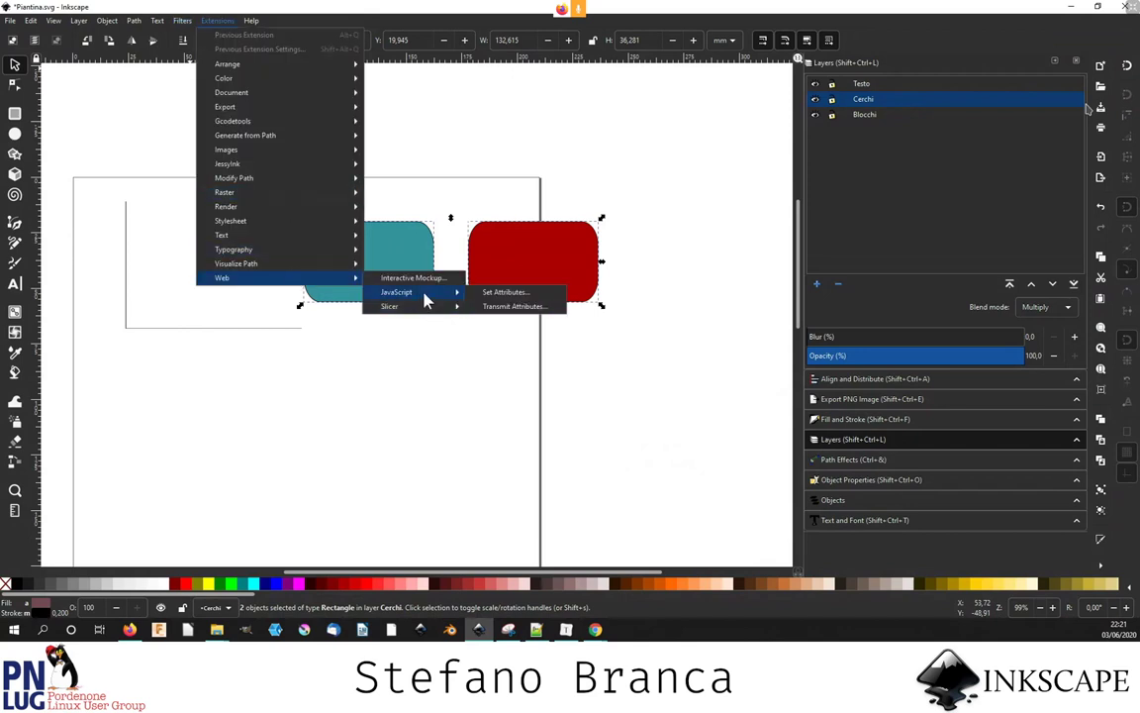
{"action": "left_click", "coordinate": [512, 308]}
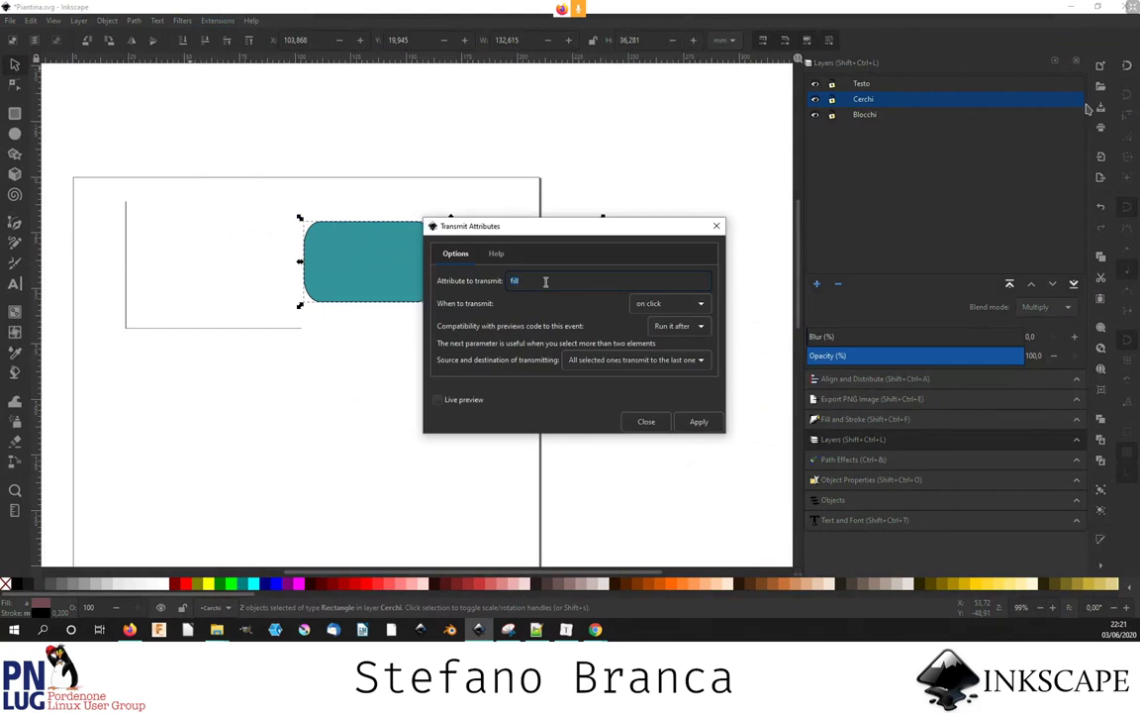
{"action": "left_click", "coordinate": [716, 425]}
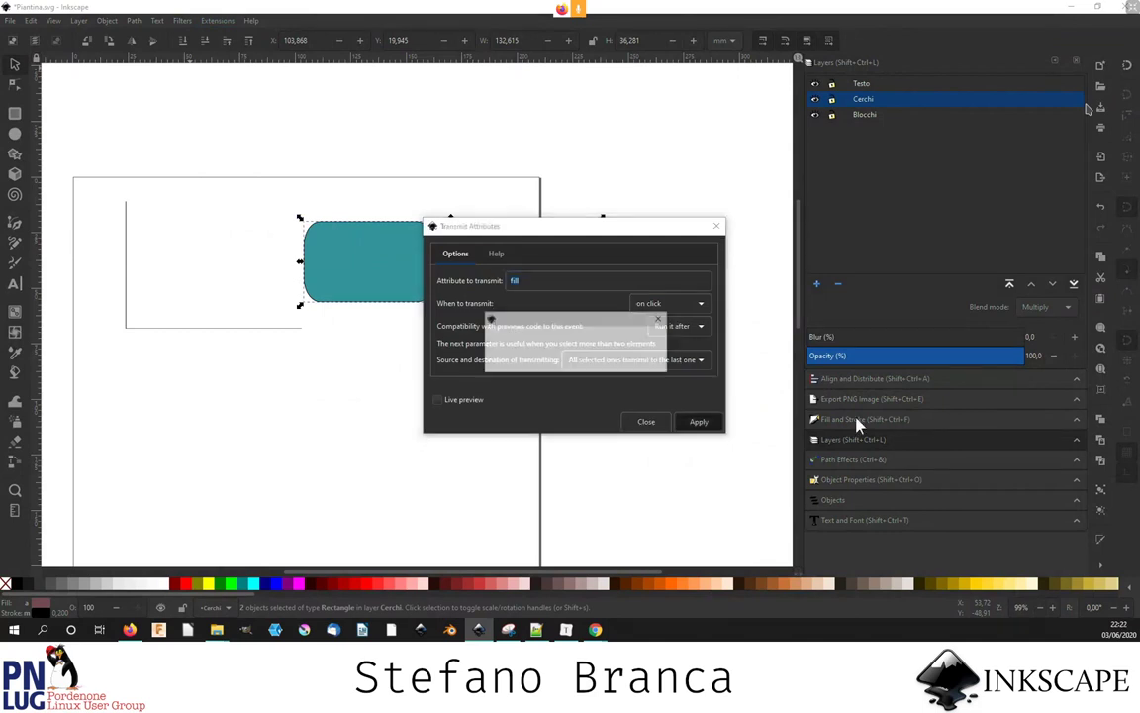
{"action": "left_click", "coordinate": [648, 421]}
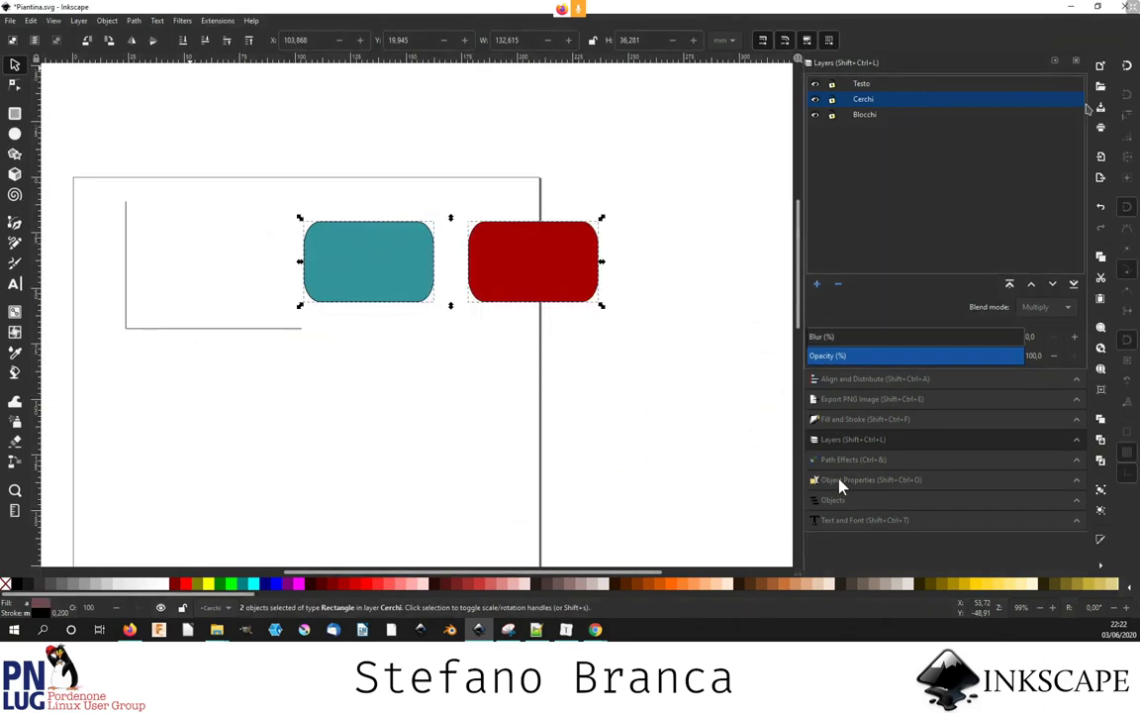
- Inspect the red rectangle's Interactivity onclick script, InkWeb.transmitAtt passing fill to rect847
{"action": "left_click", "coordinate": [871, 469]}
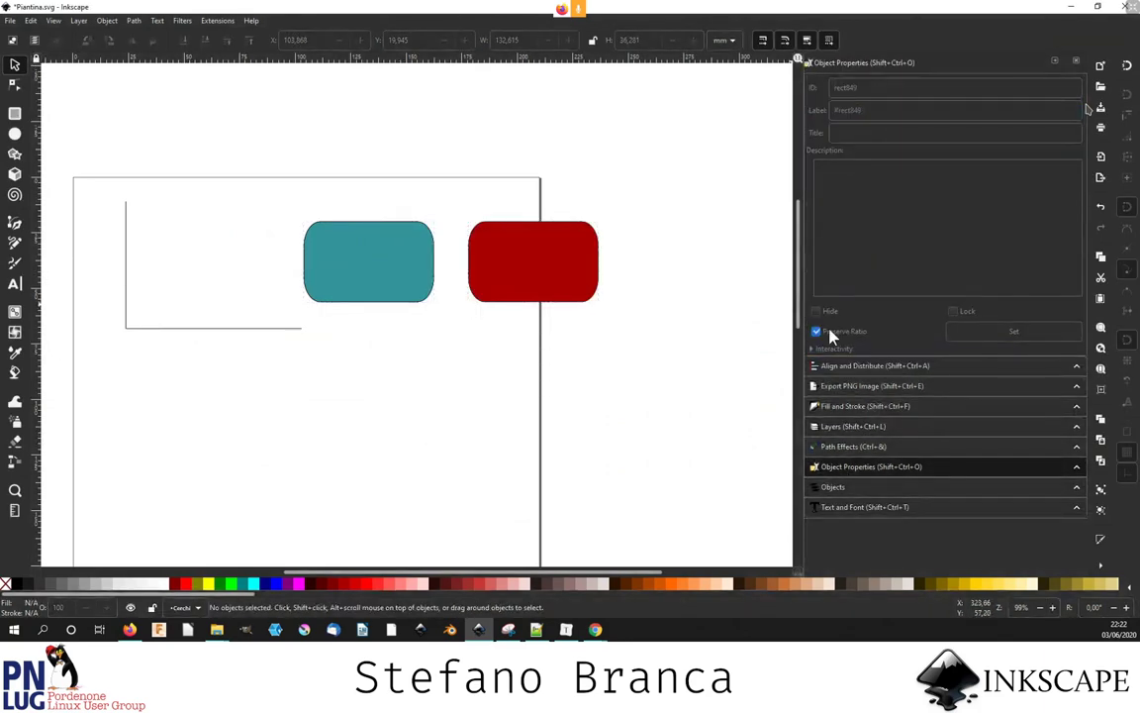
{"action": "key", "text": "Tab"}
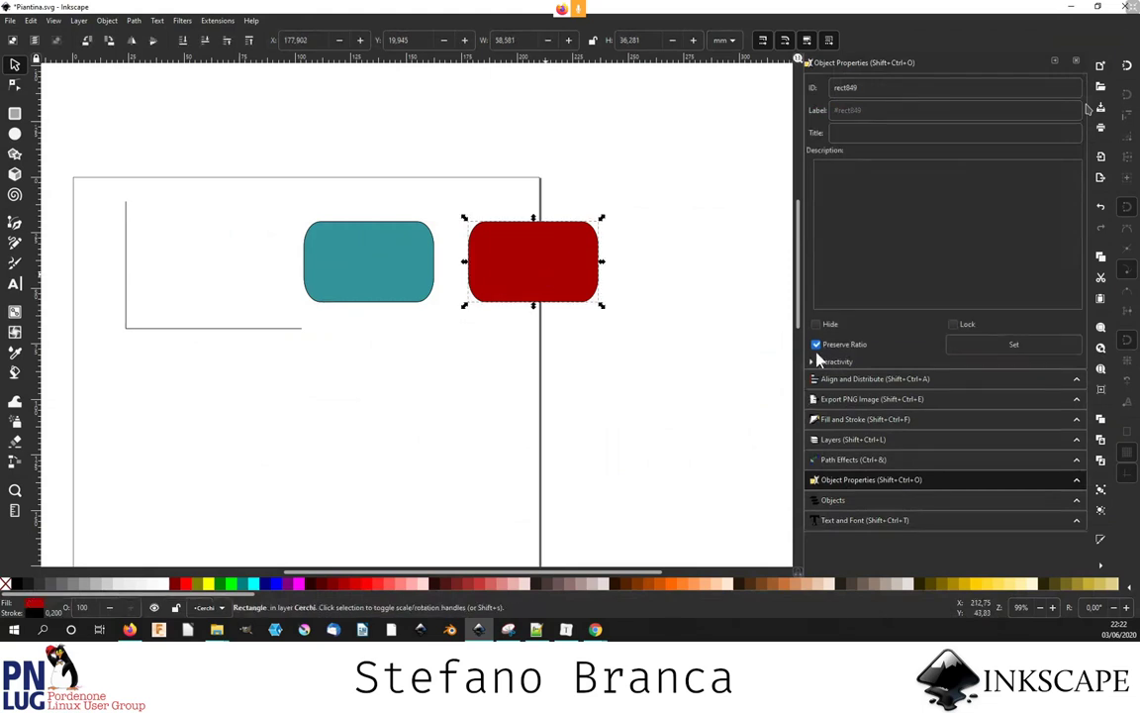
{"action": "left_click", "coordinate": [817, 362]}
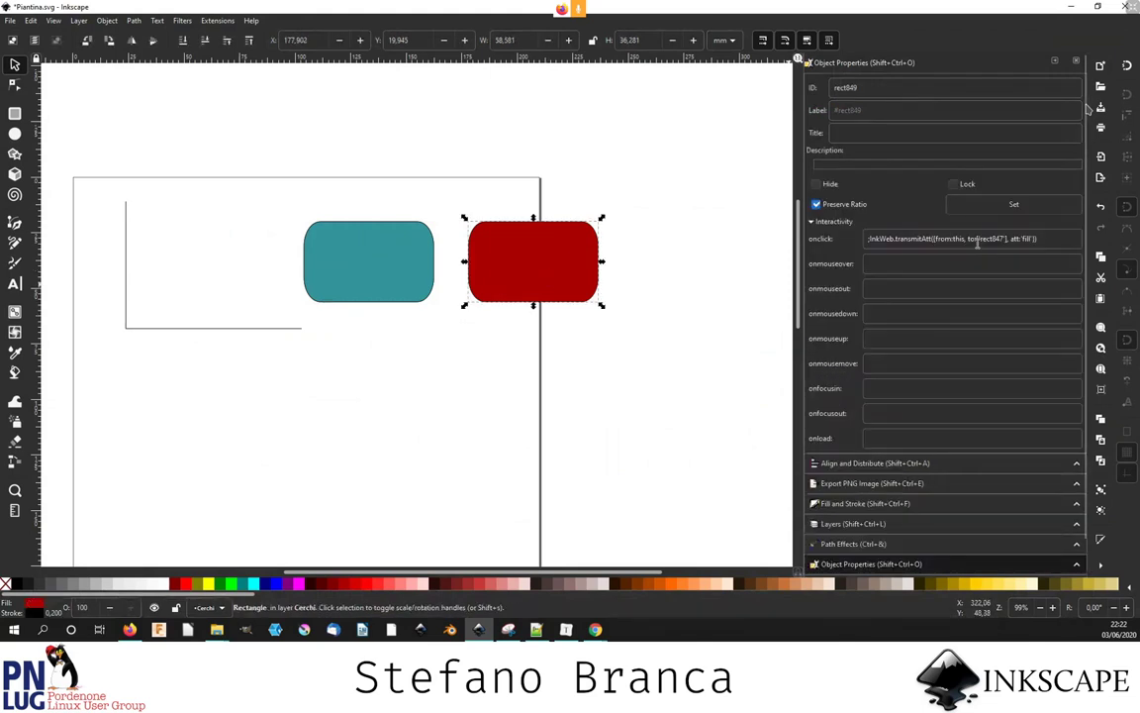
{"action": "left_click_drag", "start_coordinate": [1037, 240], "coordinate": [978, 239]}
{"action": "left_click", "coordinate": [422, 268]}
{"action": "left_click", "coordinate": [542, 264]}
{"action": "left_click", "coordinate": [373, 278]}
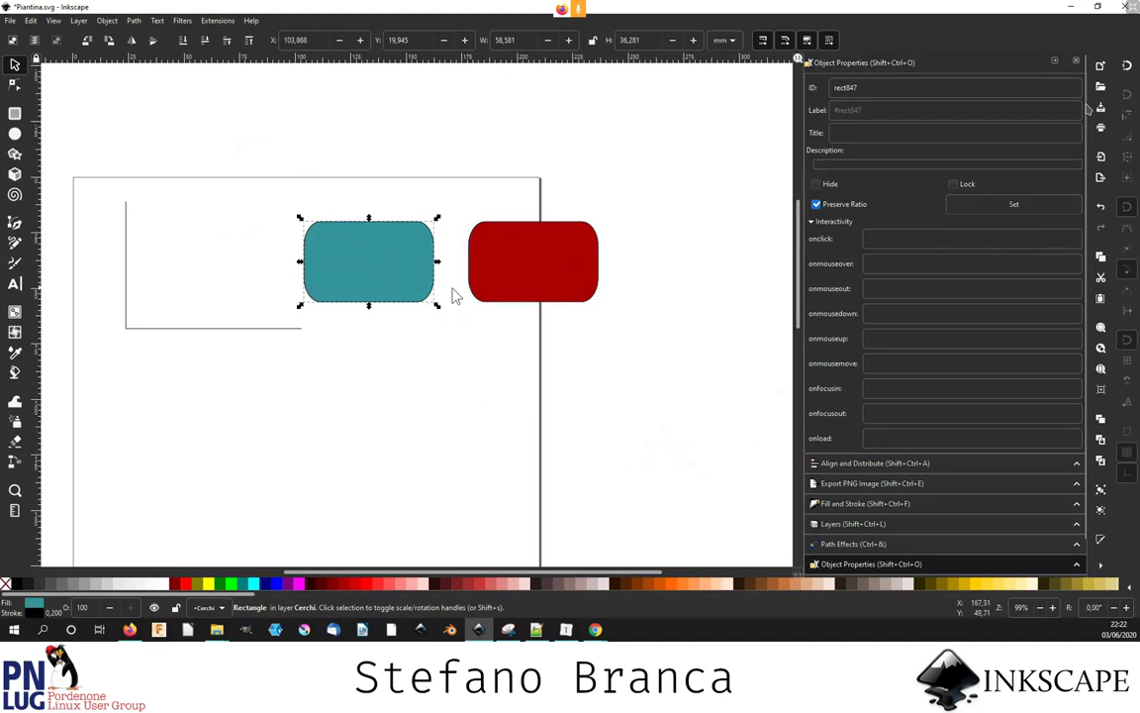
{"action": "left_click", "coordinate": [498, 288]}
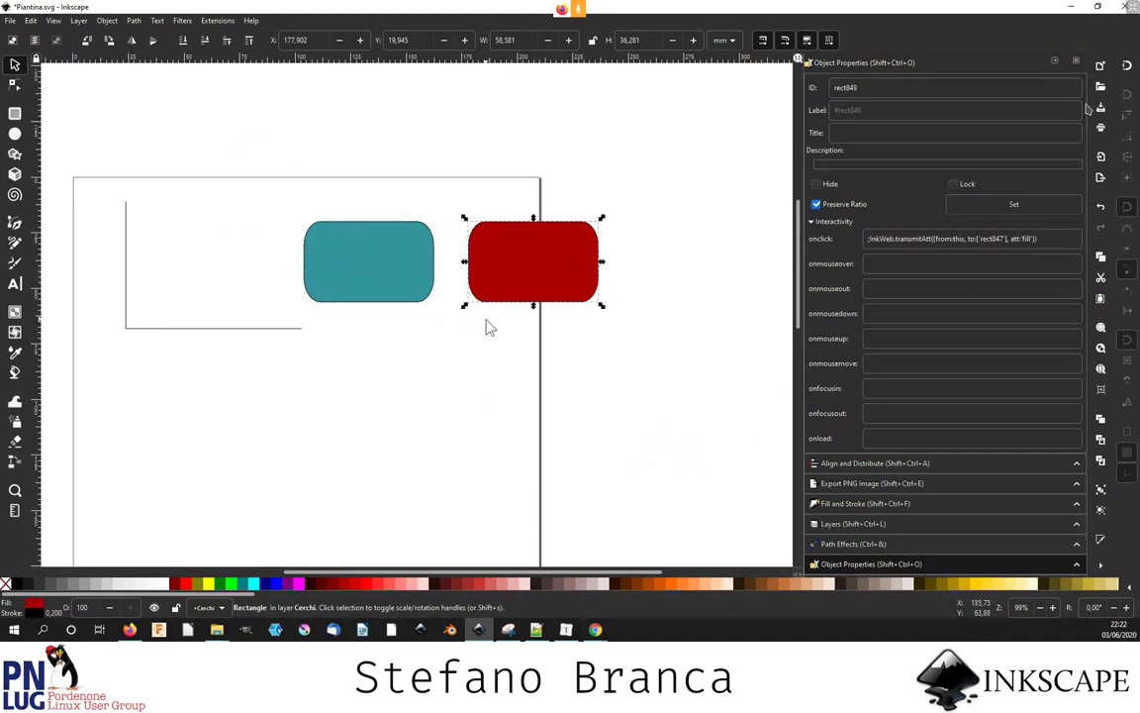
- Group a duplicate of the teal rectangle with the red one and move the pair right
{"action": "left_click", "coordinate": [478, 323]}
{"action": "left_click", "coordinate": [403, 287]}
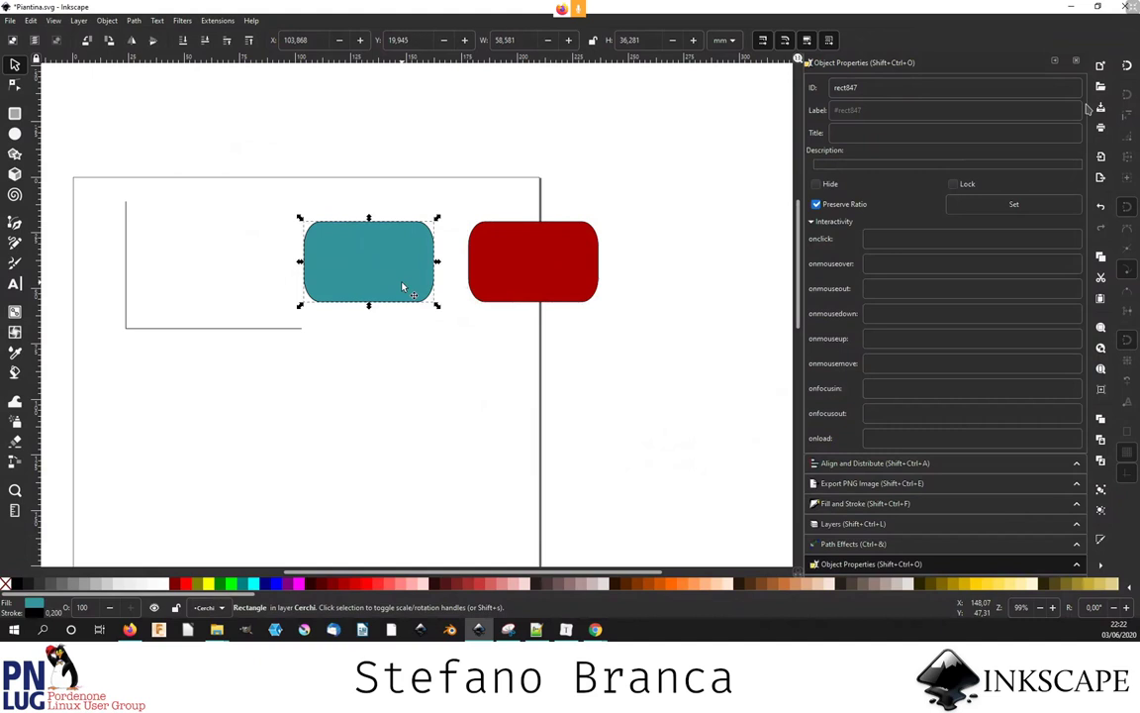
{"action": "key", "text": "ctrl+d"}
{"action": "mouse_move", "coordinate": [362, 255]}
{"action": "left_mouse_down"}
{"action": "mouse_move", "coordinate": [402, 247]}
{"action": "mouse_move", "coordinate": [481, 143]}
{"action": "left_mouse_up"}
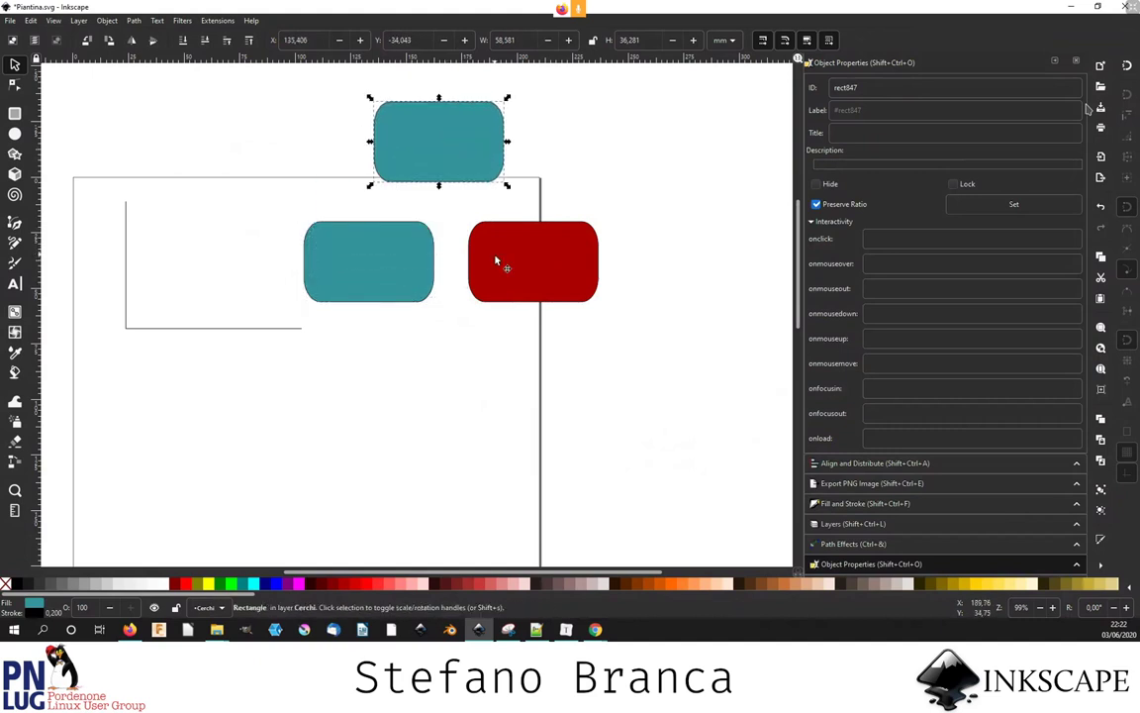
{"action": "left_click_drag", "start_coordinate": [527, 241], "coordinate": [554, 204]}
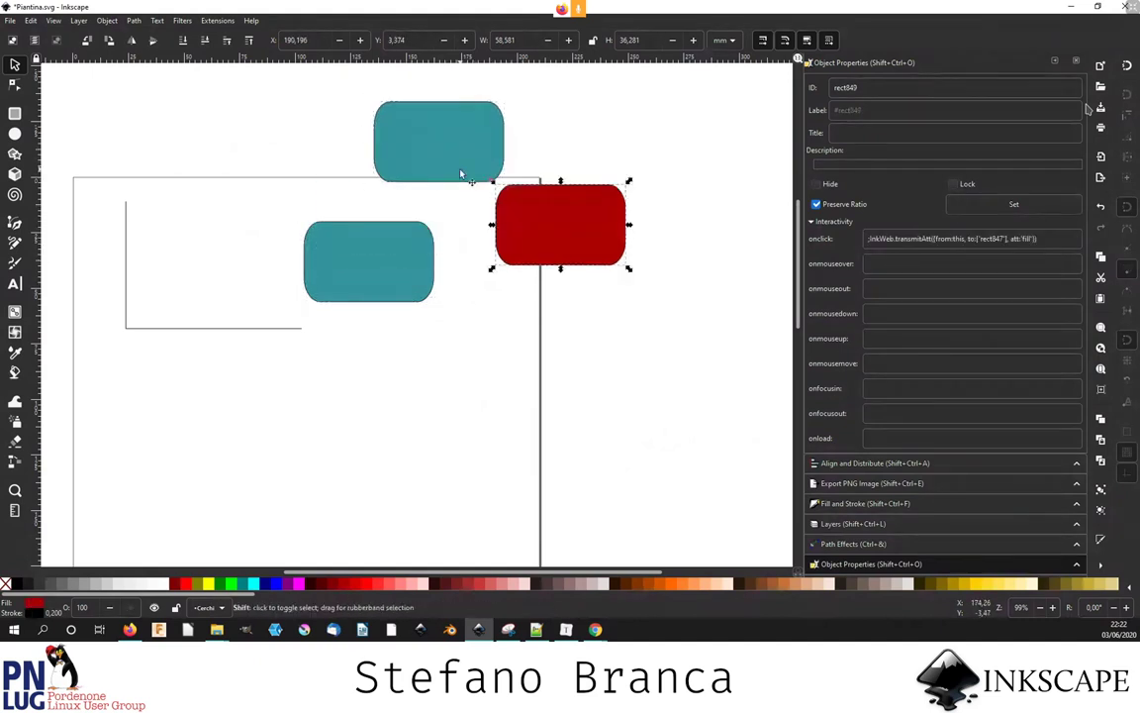
{"action": "left_click", "coordinate": [460, 174], "text": "shift"}
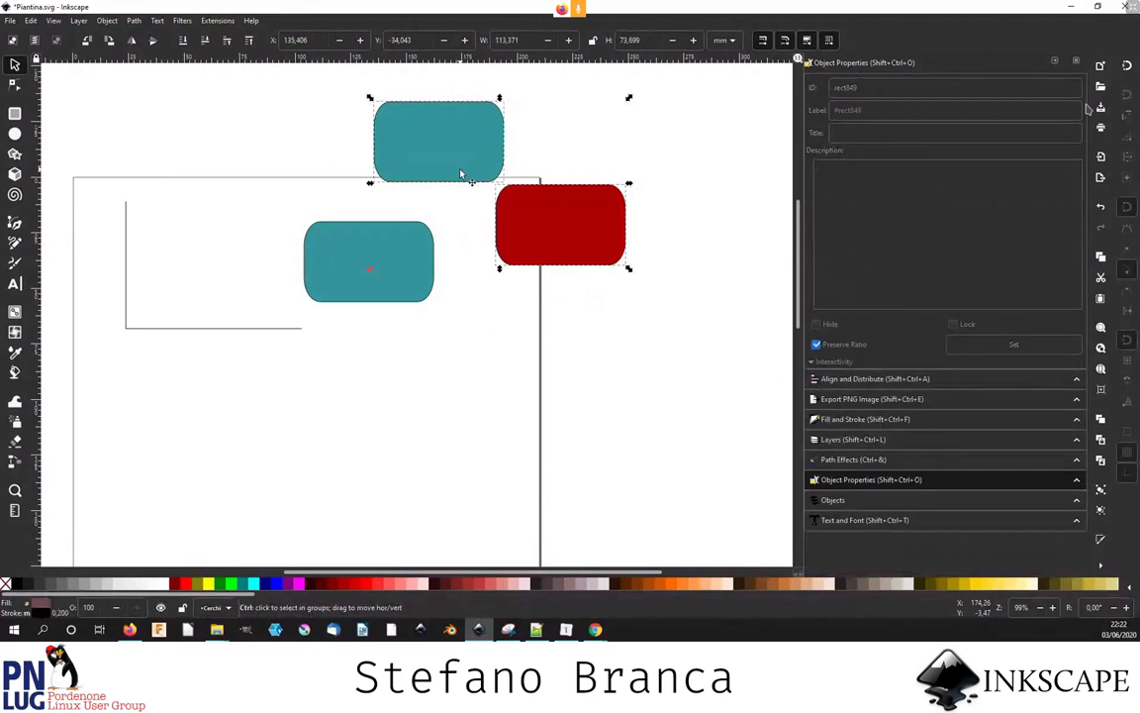
{"action": "key", "text": "ctrl+g"}
{"action": "left_click_drag", "start_coordinate": [461, 174], "coordinate": [553, 257]}
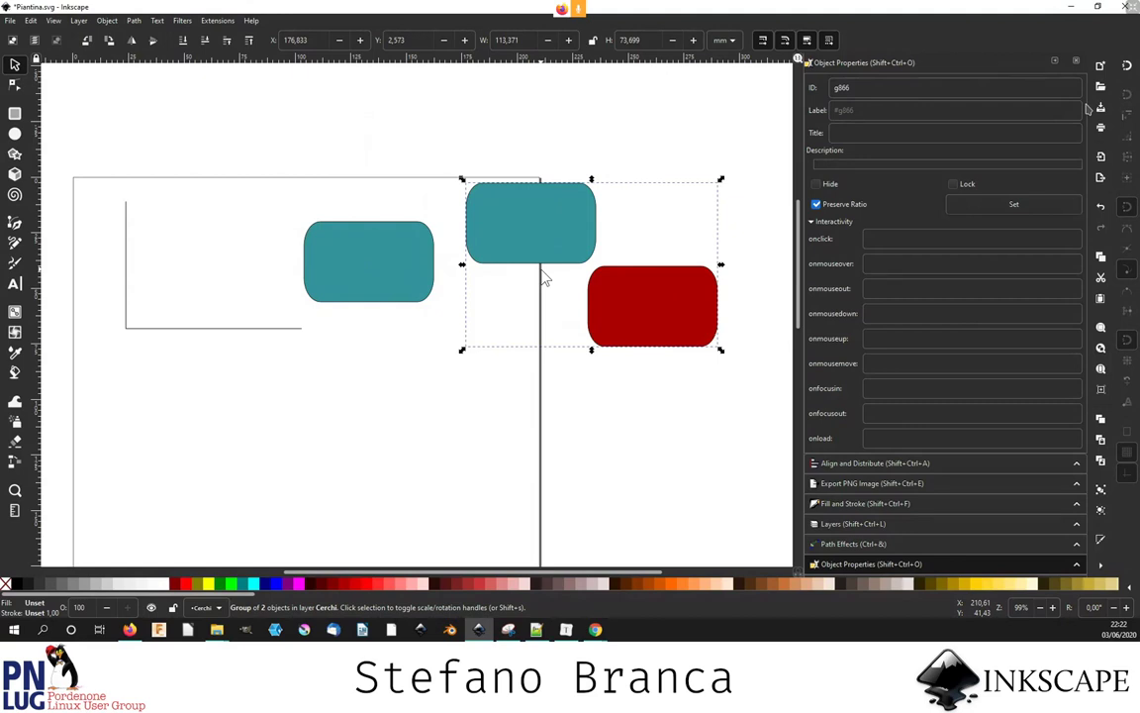
{"action": "left_click", "coordinate": [352, 295]}
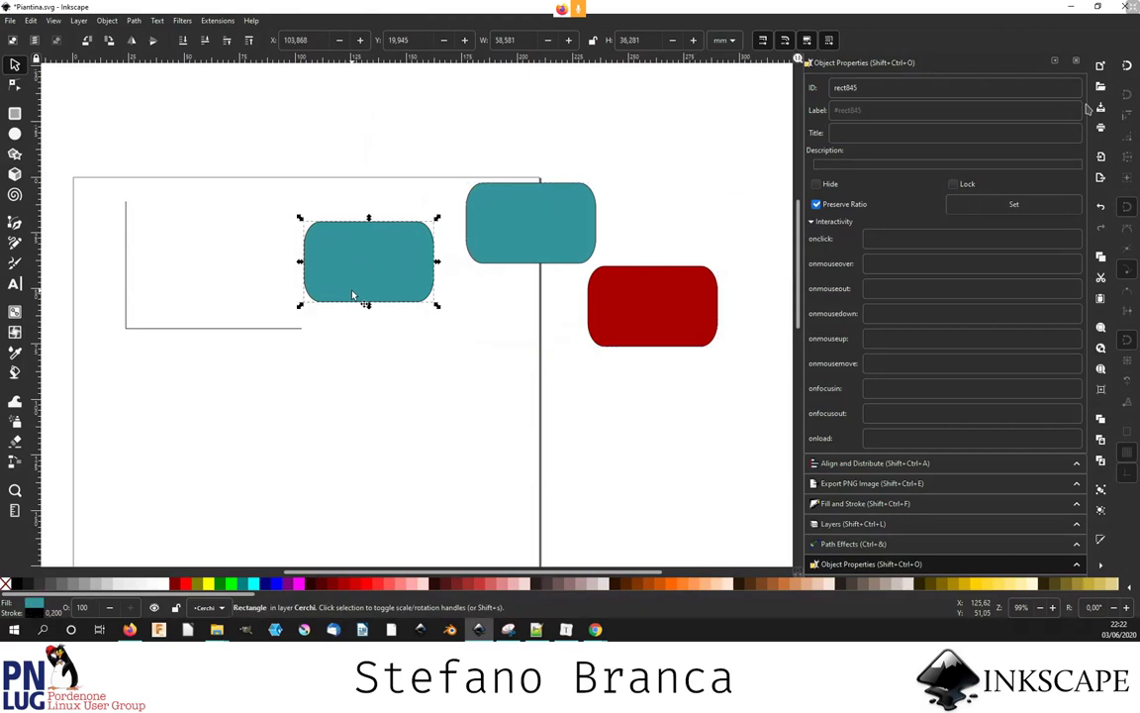
- Select the red rectangle inside its group to review its onclick script, then bring up Piantina.svg in Notepad++
{"action": "left_click", "coordinate": [594, 629]}
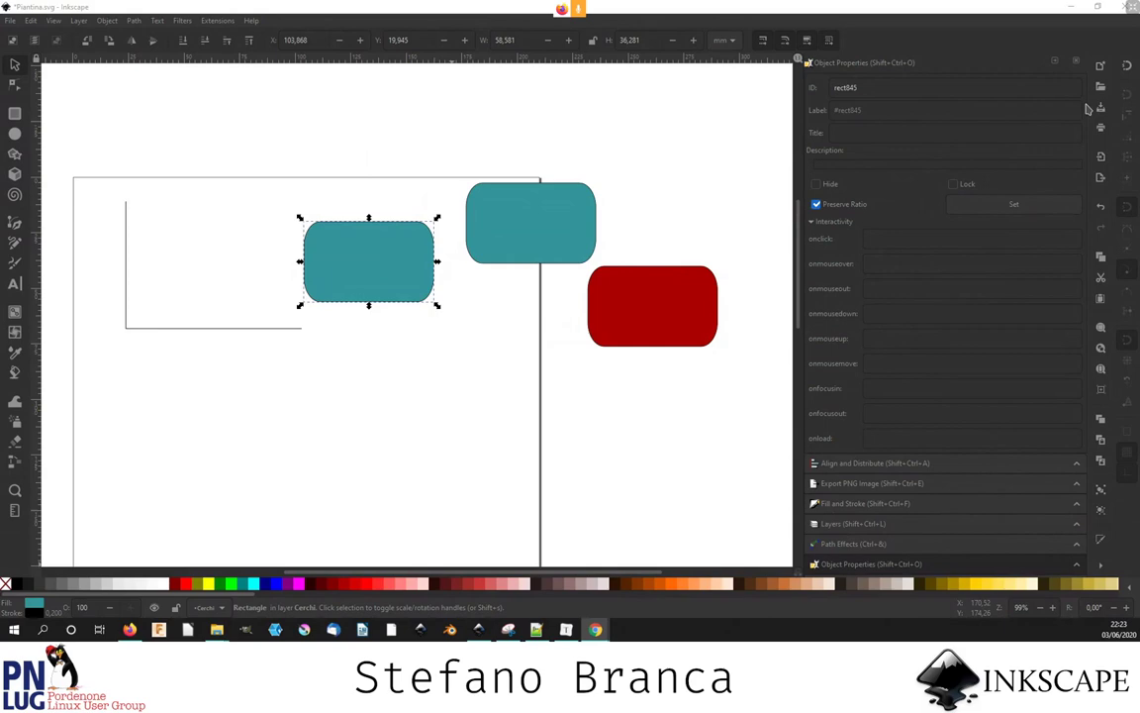
{"action": "left_click", "coordinate": [639, 299]}
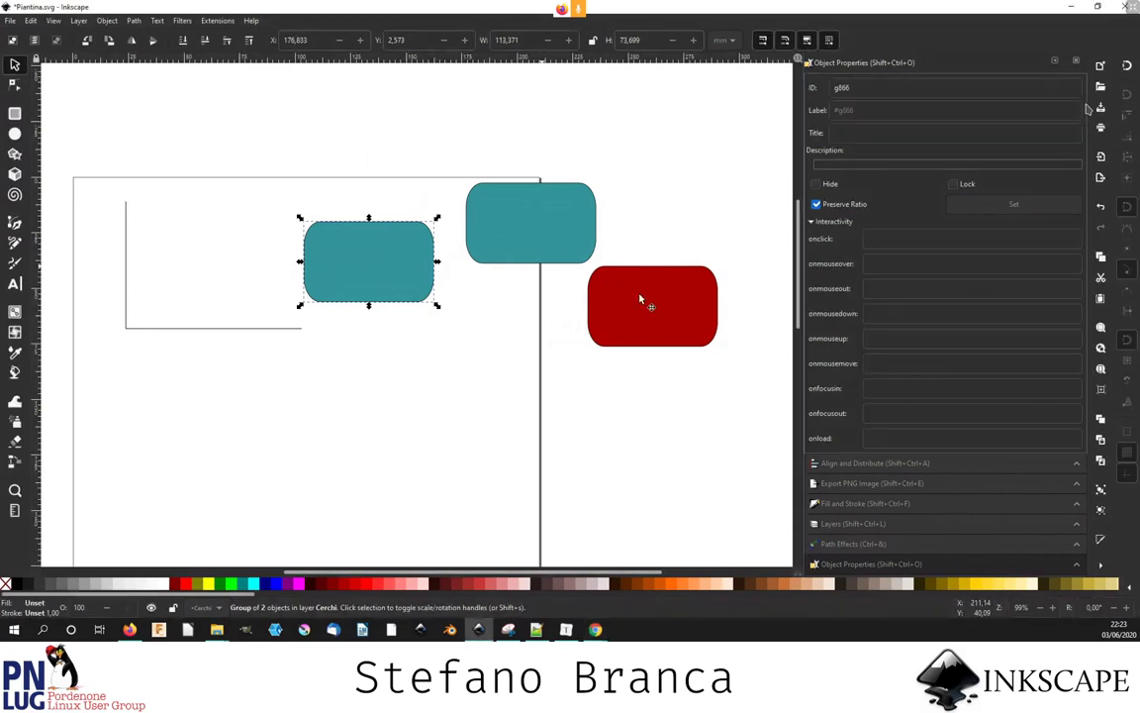
{"action": "key", "text": "Escape"}
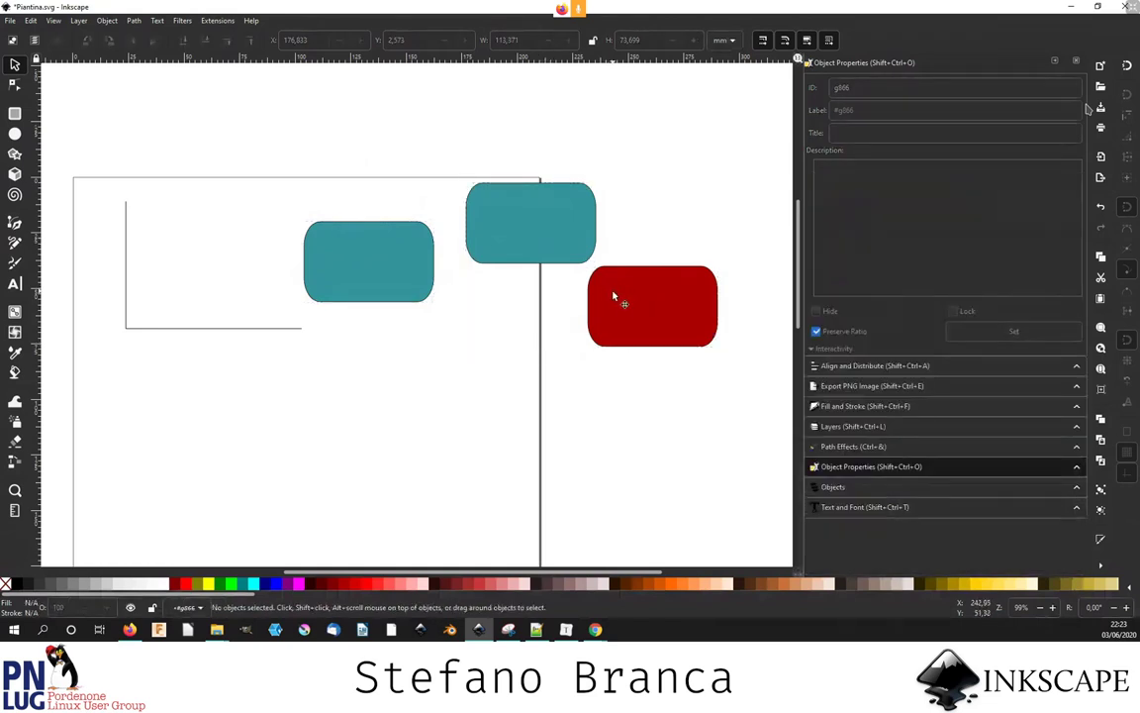
{"action": "double_click", "coordinate": [613, 296]}
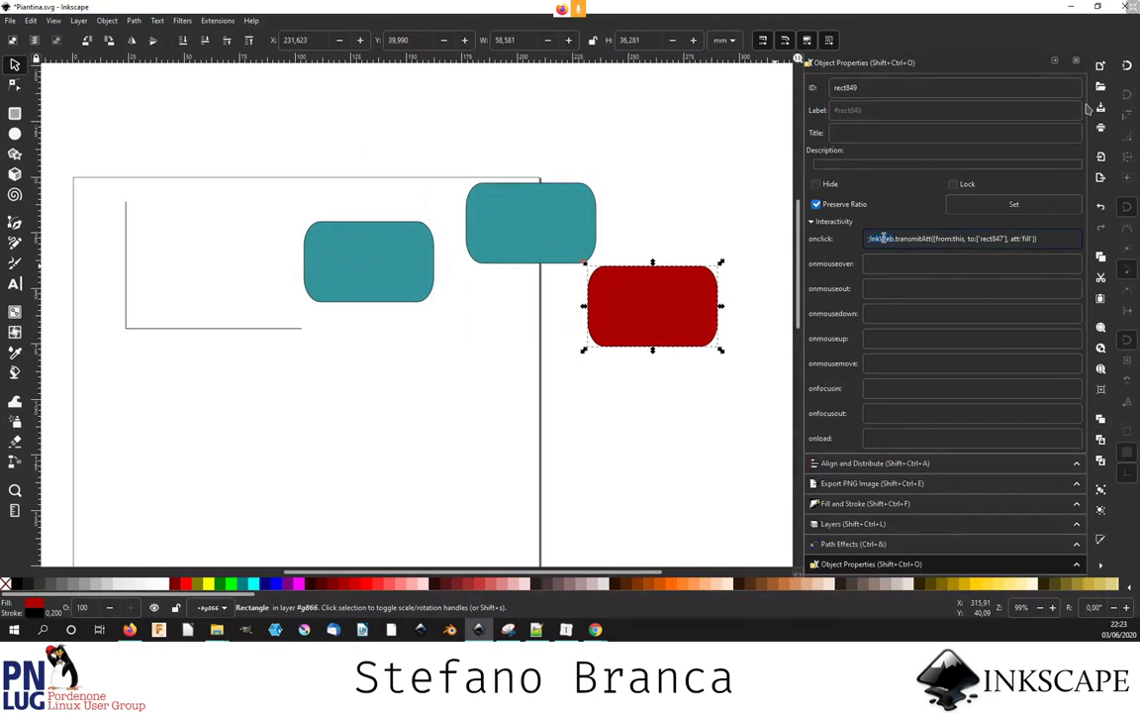
{"action": "left_click_drag", "start_coordinate": [884, 239], "coordinate": [895, 239]}
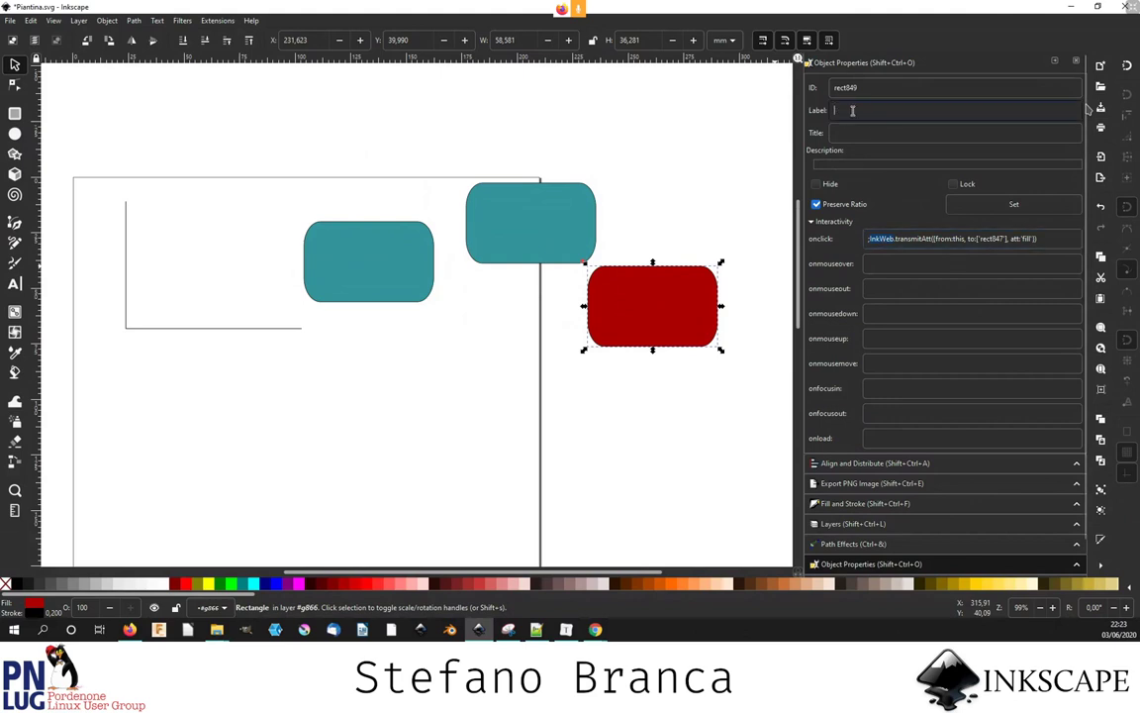
{"action": "key", "text": "Escape"}
{"action": "left_click", "coordinate": [570, 203]}
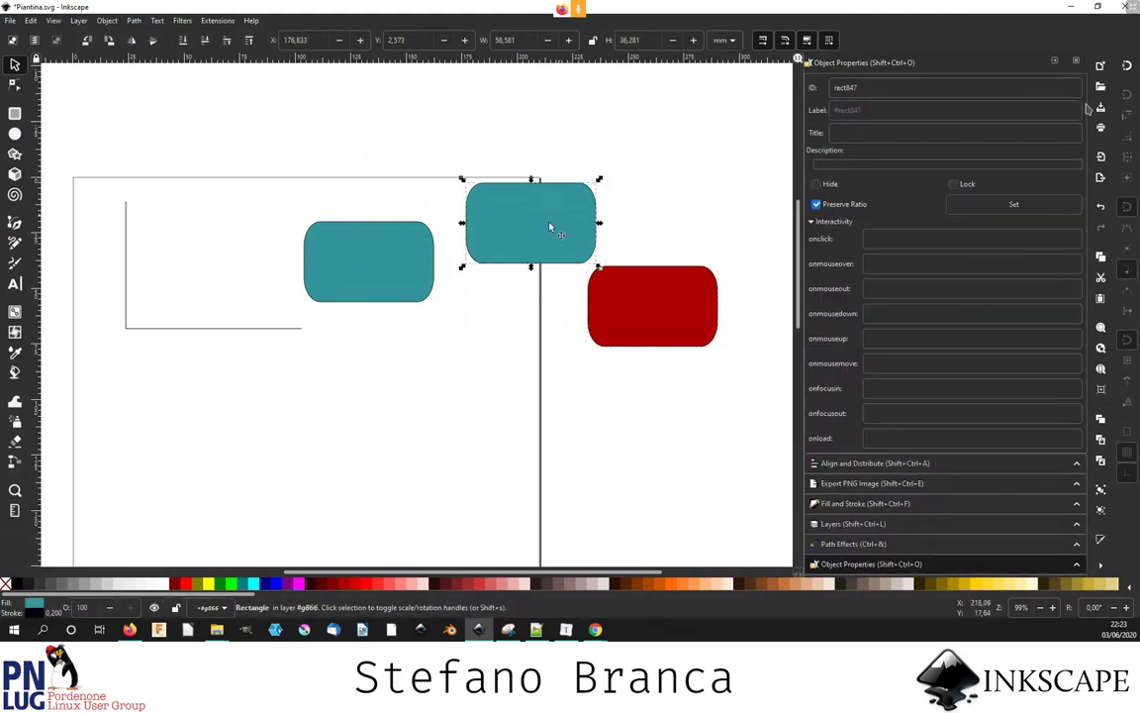
{"action": "left_click", "coordinate": [600, 313]}
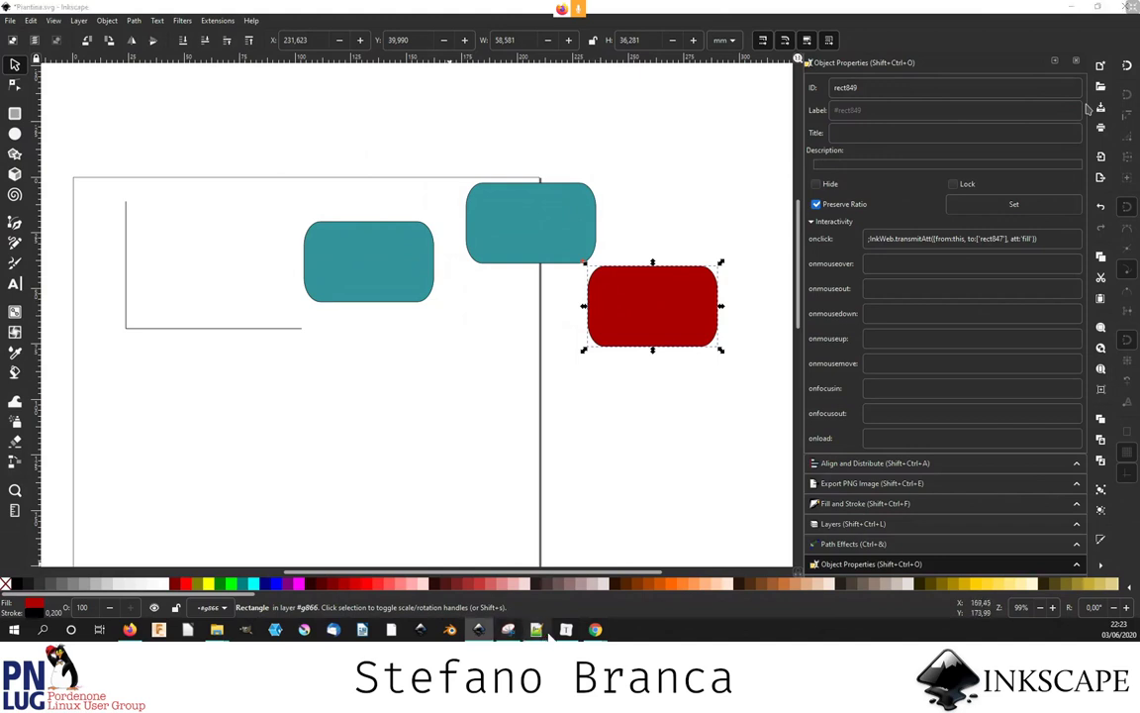
{"action": "left_click", "coordinate": [536, 630]}
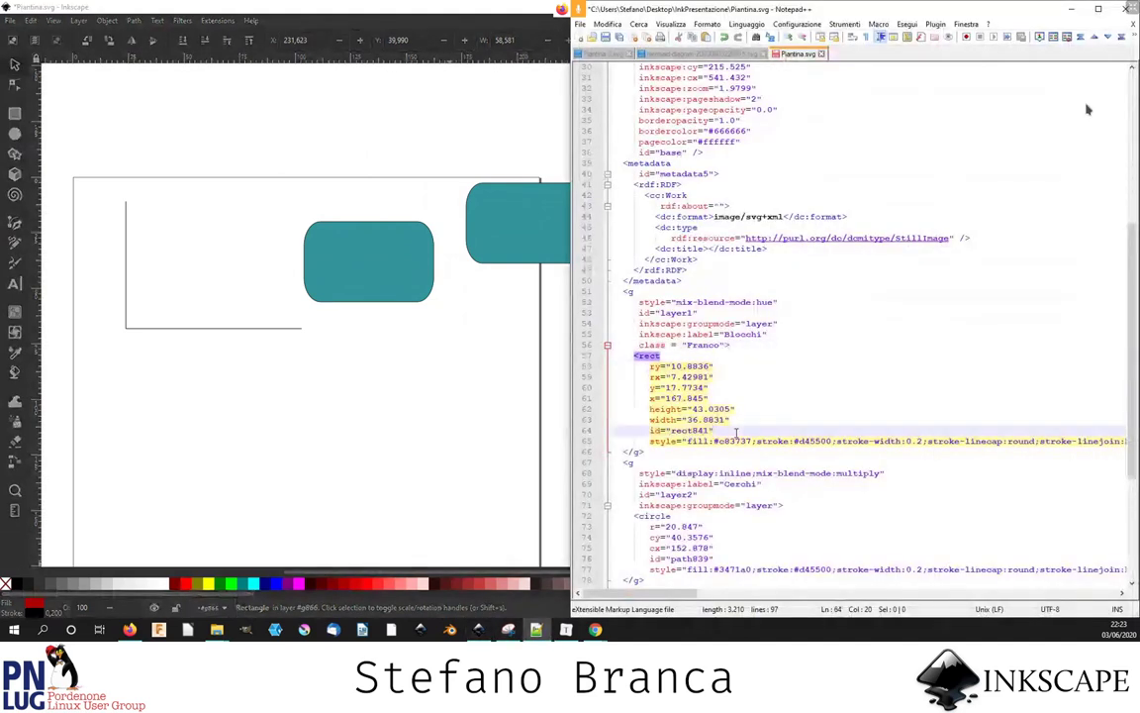
- Add a <script> element on a new line after the closing group tag
{"action": "key", "text": "Return"}
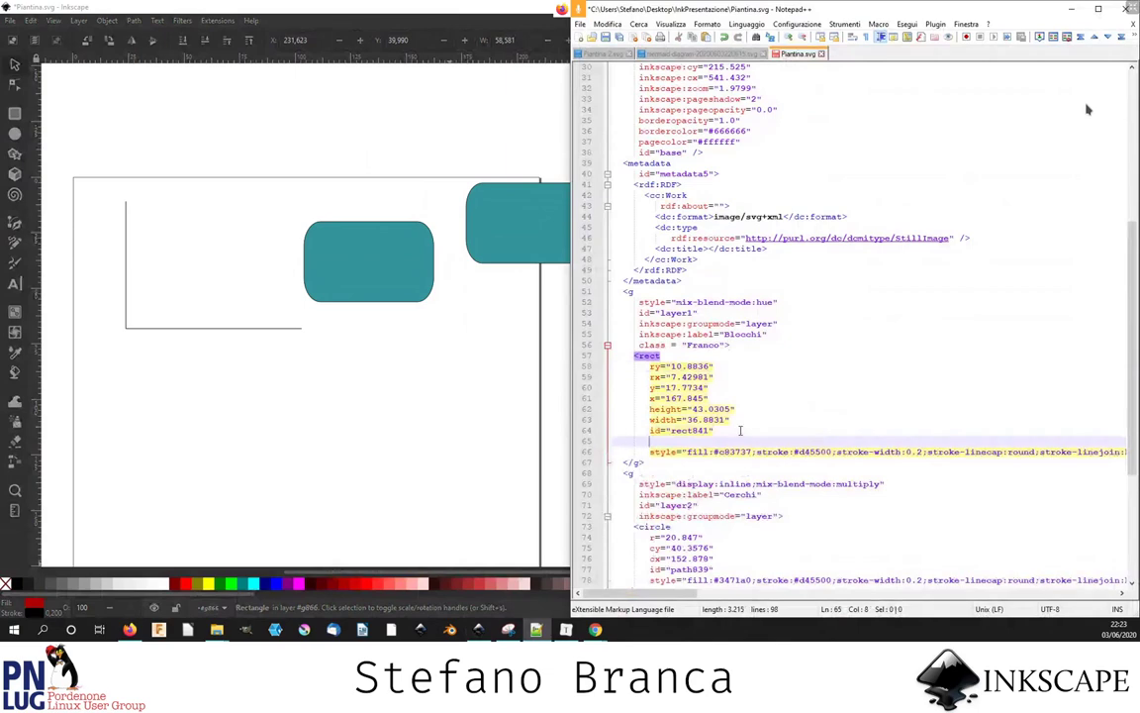
{"action": "scroll", "coordinate": [1086, 108], "scroll_direction": "up", "scroll_amount": 6}
{"action": "scroll", "coordinate": [1086, 109], "scroll_direction": "up", "scroll_amount": 3}
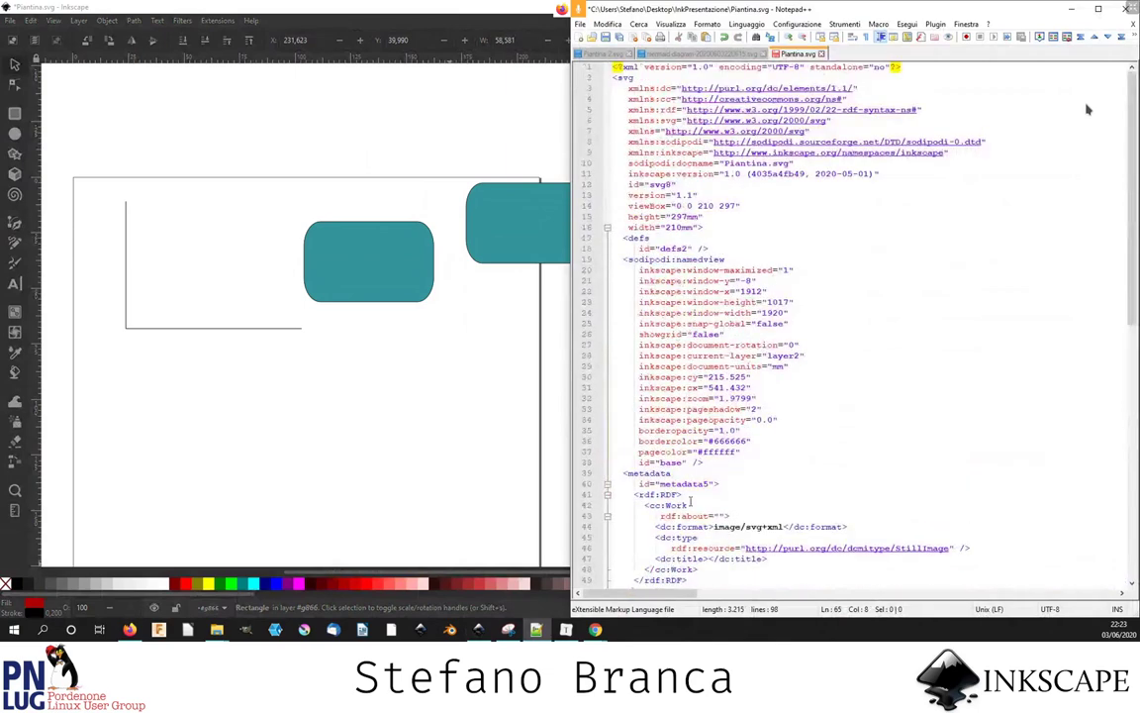
{"action": "scroll", "coordinate": [696, 510], "scroll_direction": "down", "scroll_amount": 1}
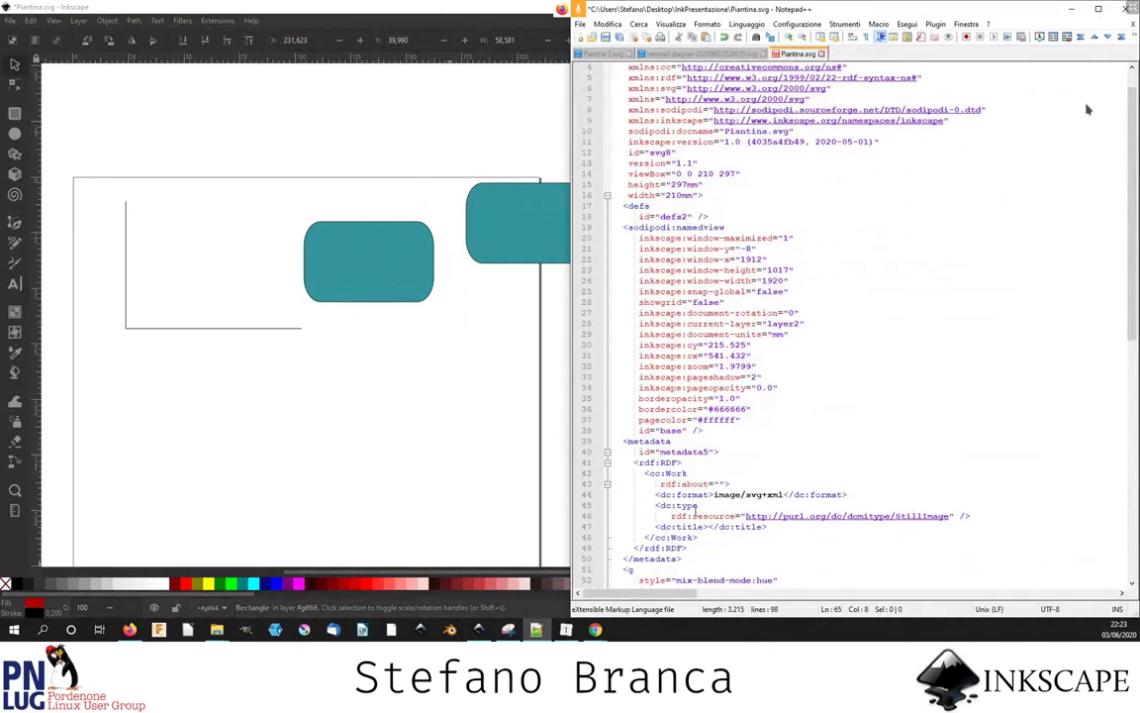
{"action": "scroll", "coordinate": [696, 510], "scroll_direction": "down", "scroll_amount": 6}
{"action": "scroll", "coordinate": [601, 413], "scroll_direction": "up", "scroll_amount": 7}
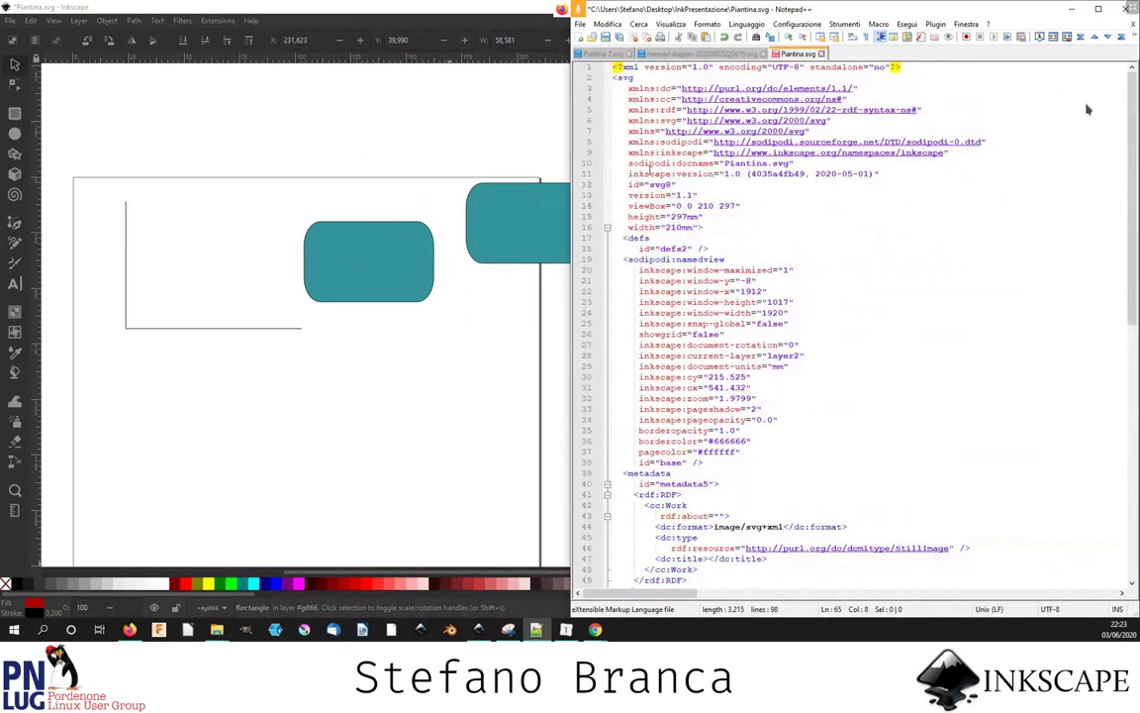
{"action": "scroll", "coordinate": [626, 342], "scroll_direction": "down", "scroll_amount": 7}
{"action": "scroll", "coordinate": [626, 343], "scroll_direction": "down", "scroll_amount": 6}
{"action": "key", "text": "Down"}
{"action": "key", "text": "Down"}
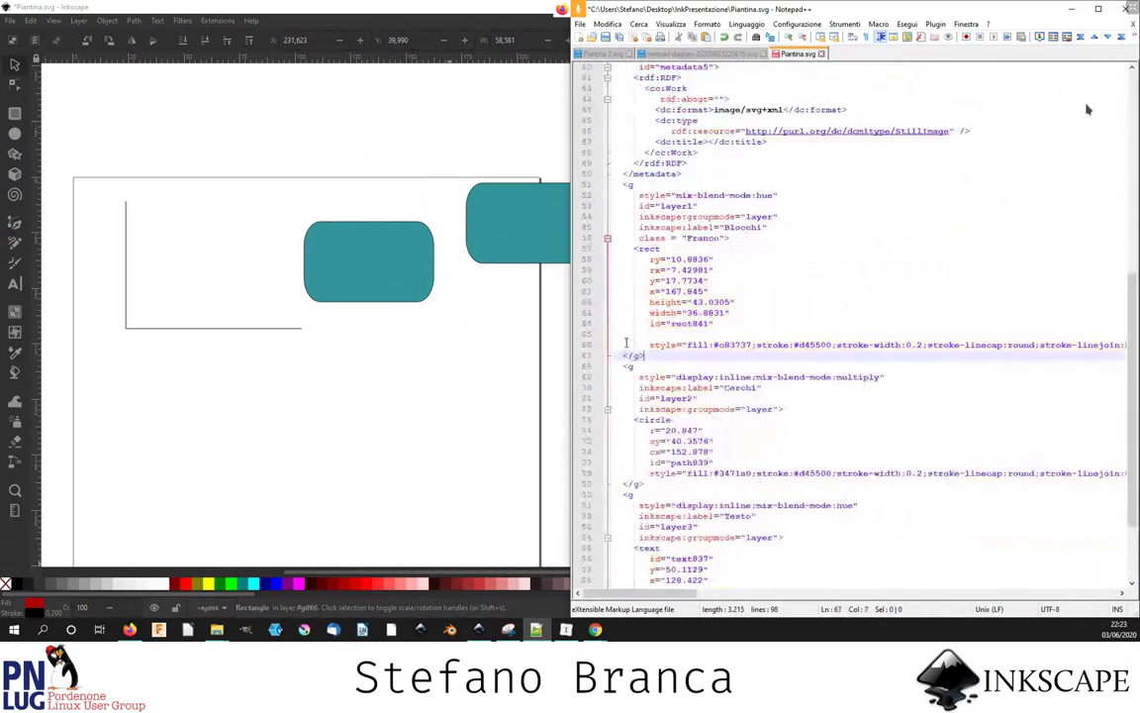
{"action": "key", "text": "Return"}
{"action": "type", "text": "<scrip"}
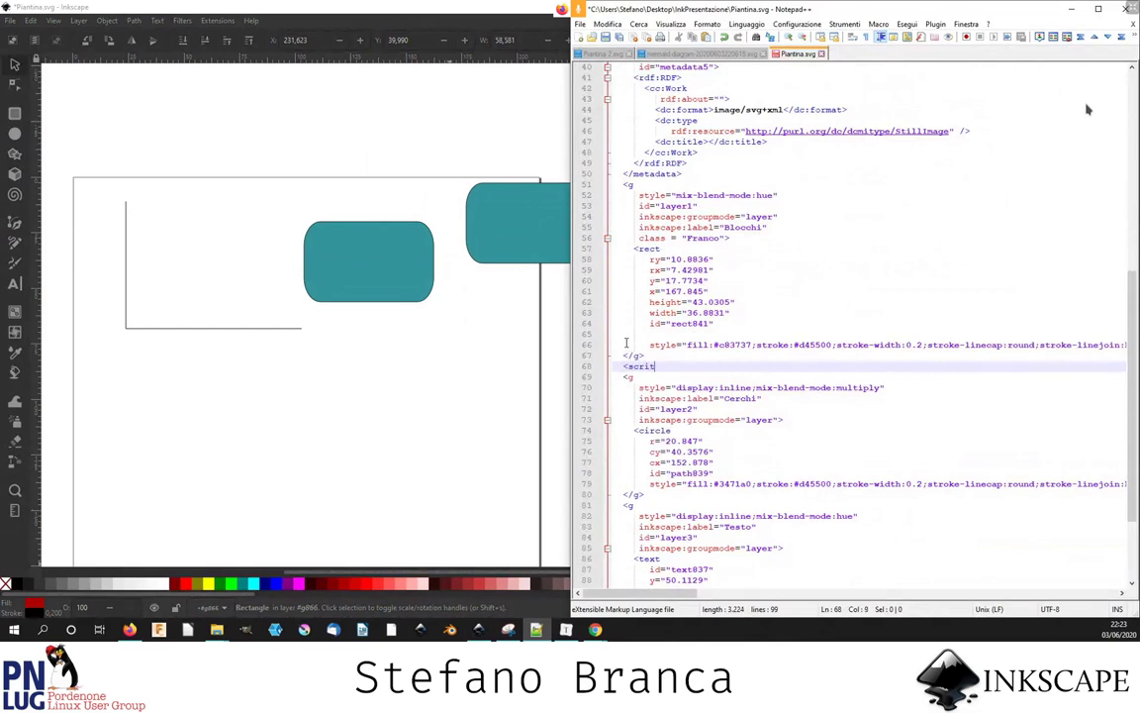
{"action": "type", "text": "t>"}
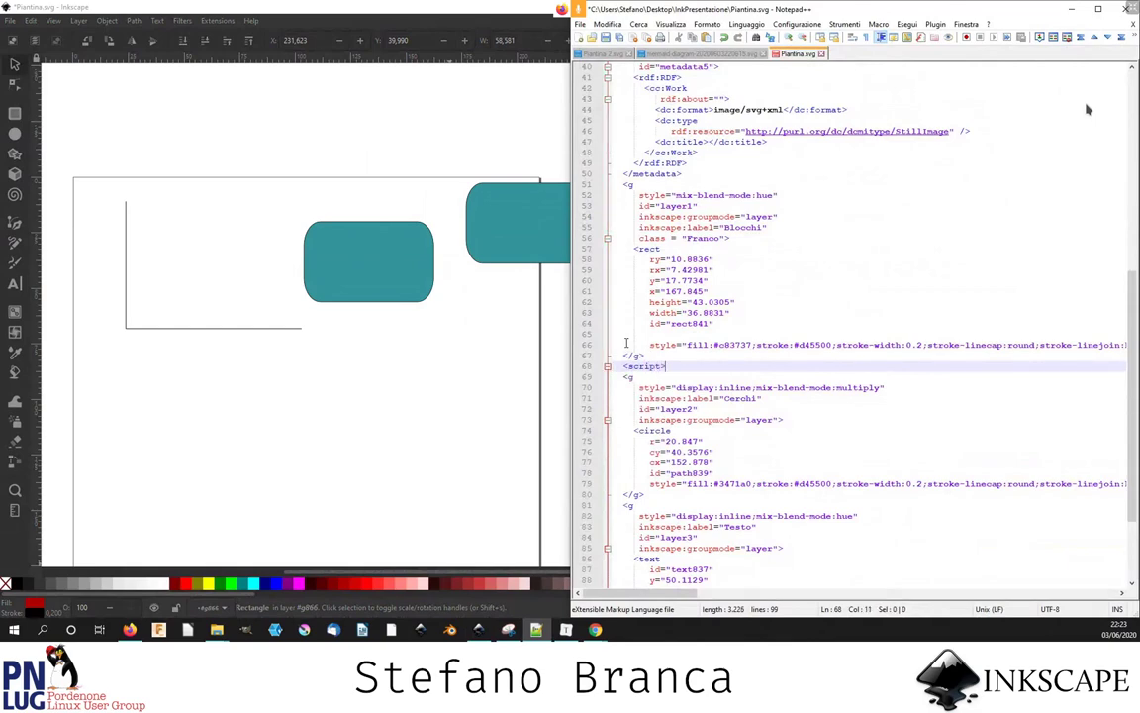
{"action": "key", "text": "Return"}
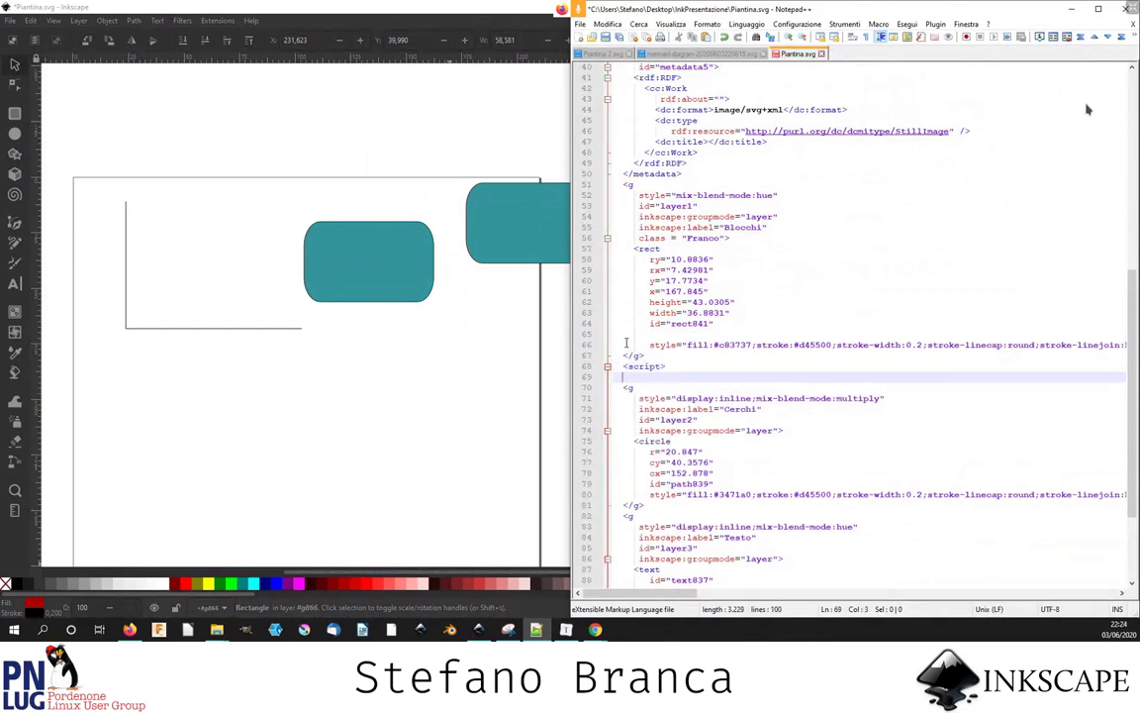
- Write the franco rule with fill.0000 and a transform(); line inside the script
{"action": "type", "text": "func"}
{"action": "type", "text": "co."}
{"action": "key", "text": "BackSpace"}
{"action": "key", "text": "BackSpace"}
{"action": "key", "text": "BackSpace"}
{"action": "key", "text": "BackSpace"}
{"action": "key", "text": "BackSpace"}
{"action": "key", "text": "BackSpace"}
{"action": "type", "text": "fra"}
{"action": "type", "text": "nco"}
{"action": "type", "text": "()"}
{"action": "type", "text": "sadasdas"}
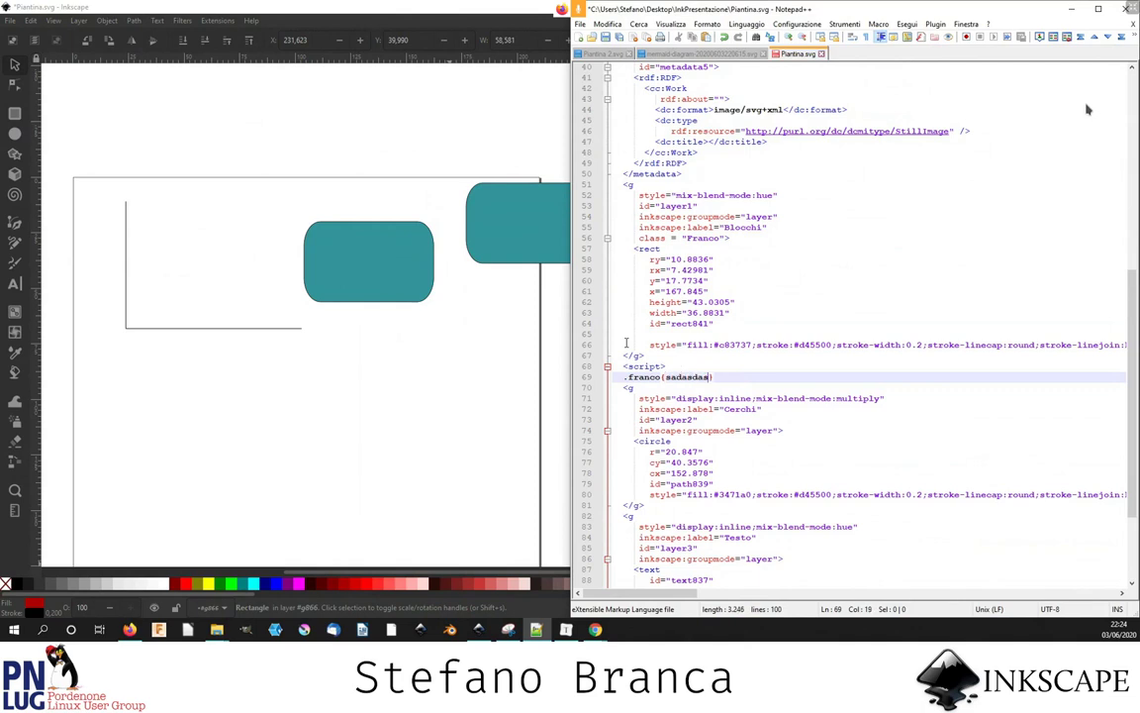
{"action": "key", "text": "BackSpace"}
{"action": "key", "text": "BackSpace"}
{"action": "key", "text": "BackSpace"}
{"action": "key", "text": "BackSpace"}
{"action": "key", "text": "BackSpace"}
{"action": "key", "text": "BackSpace"}
{"action": "key", "text": "BackSpace"}
{"action": "key", "text": "BackSpace"}
{"action": "type", "text": "fill."}
{"action": "type", "text": "0000"}
{"action": "key", "text": "Return"}
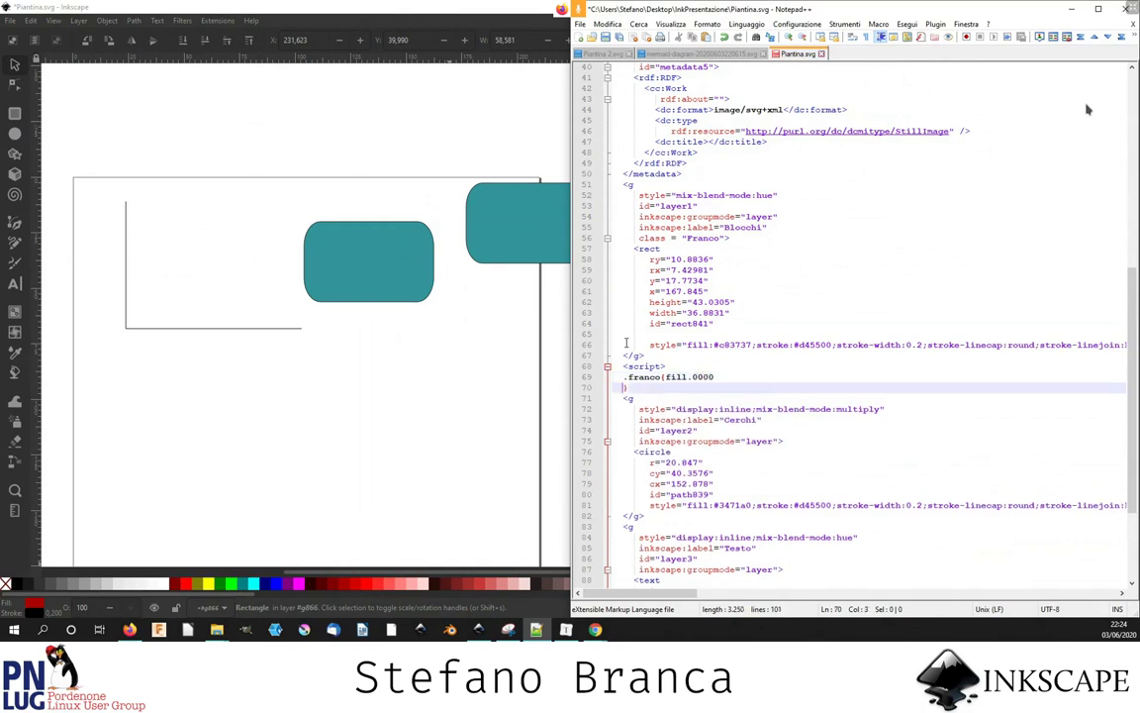
{"action": "type", "text": "ta"}
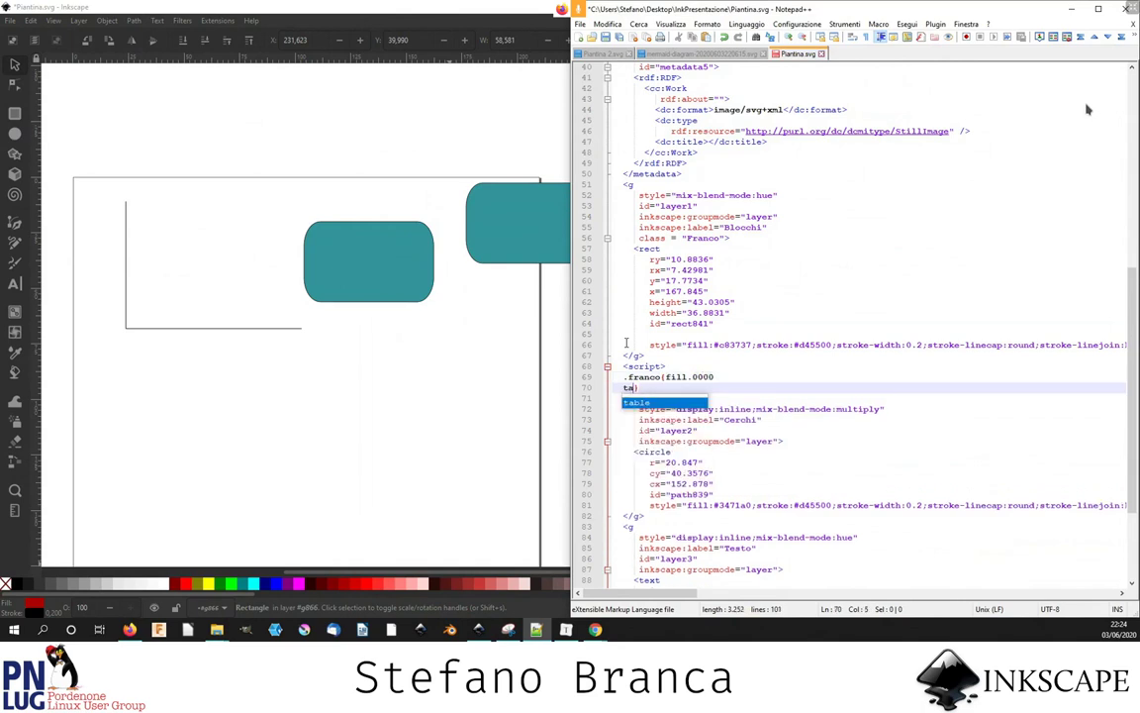
{"action": "key", "text": "BackSpace"}
{"action": "type", "text": "ra"}
{"action": "type", "text": "nfrom"}
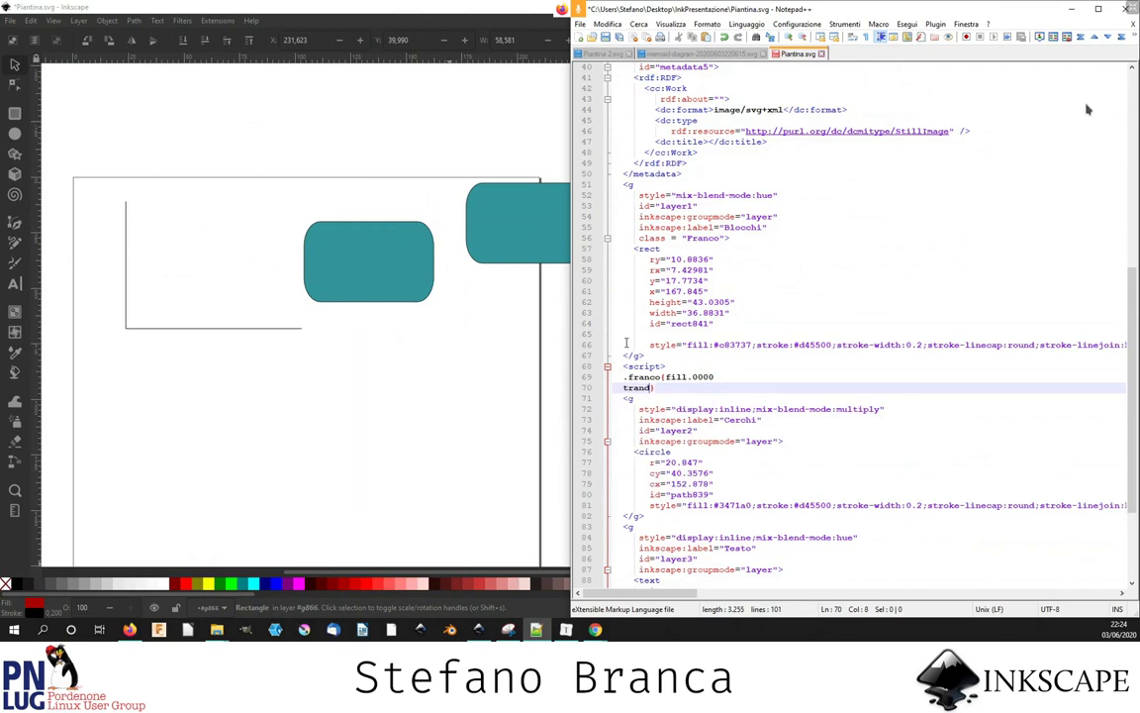
{"action": "key", "text": "BackSpace"}
{"action": "key", "text": "BackSpace"}
{"action": "key", "text": "BackSpace"}
{"action": "key", "text": "BackSpace"}
{"action": "type", "text": "sform"}
{"action": "type", "text": "()"}
{"action": "type", "text": ";"}
{"action": "left_click_drag", "start_coordinate": [682, 388], "coordinate": [625, 389]}
- Select the teal-and-red rectangle group together with the left teal rectangle
{"action": "left_click", "coordinate": [371, 287]}
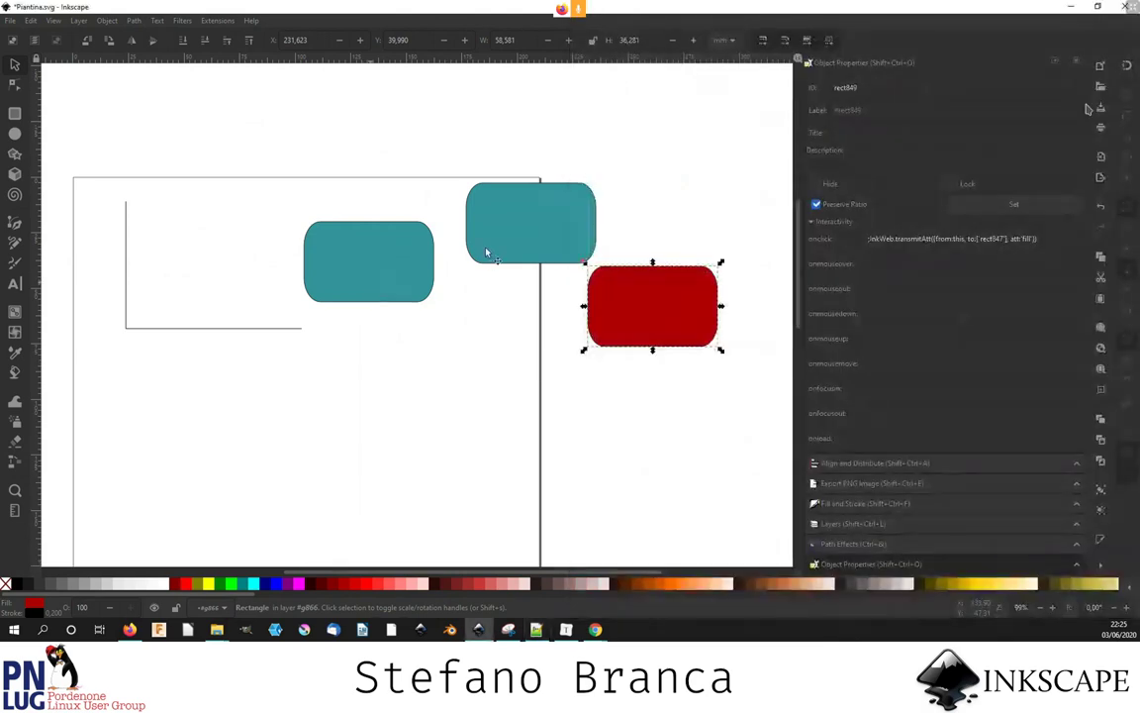
{"action": "left_click", "coordinate": [486, 253]}
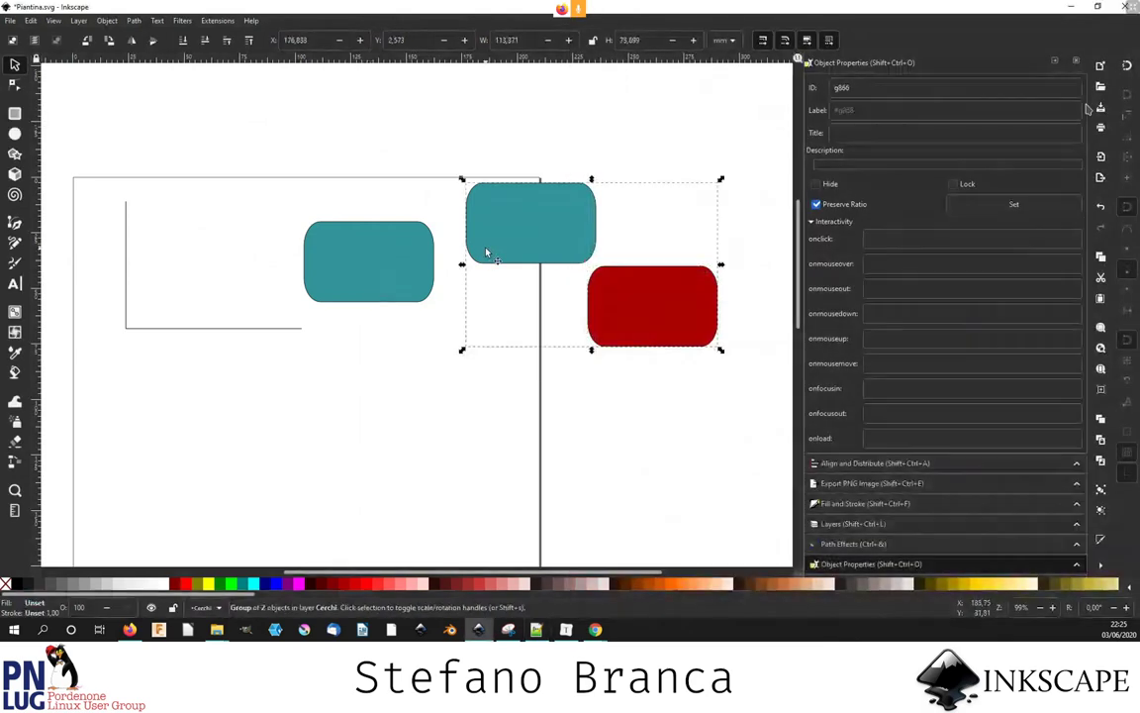
{"action": "left_click", "coordinate": [405, 284], "text": "shift"}
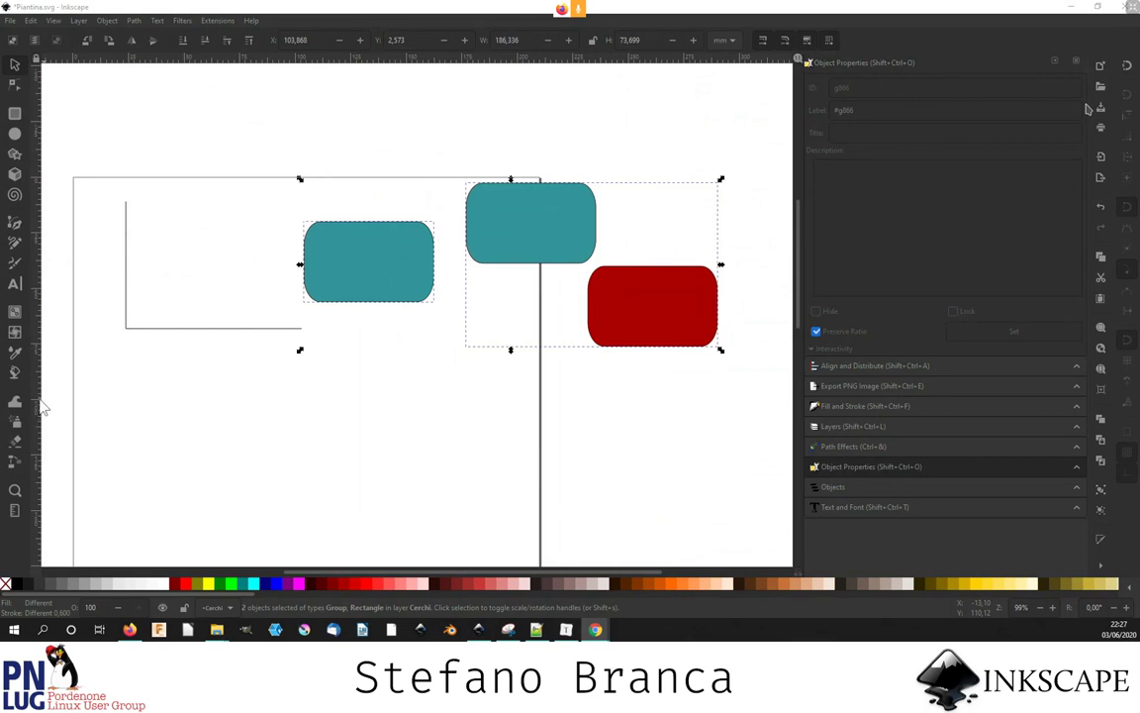
- Delete every shape from the Inkscape page, then show the Inkscape man page in Firefox
{"action": "key", "text": "ctrl+z"}
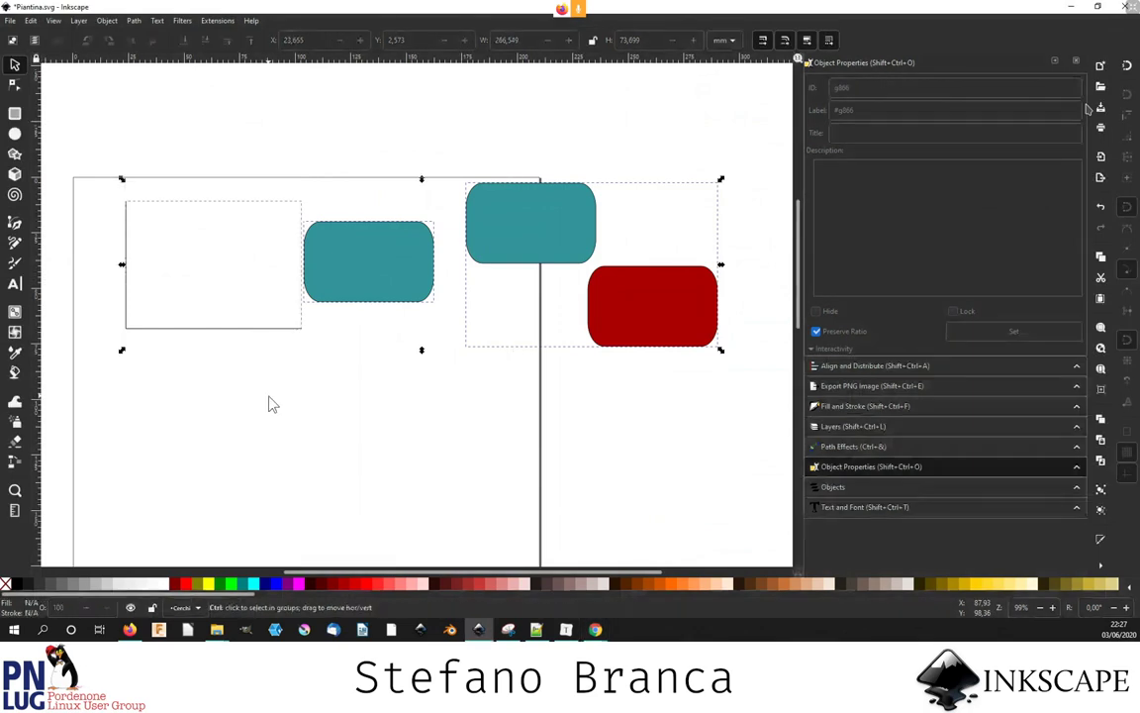
{"action": "key", "text": "ctrl+z"}
{"action": "key", "text": "ctrl+z"}
{"action": "key", "text": "ctrl+z"}
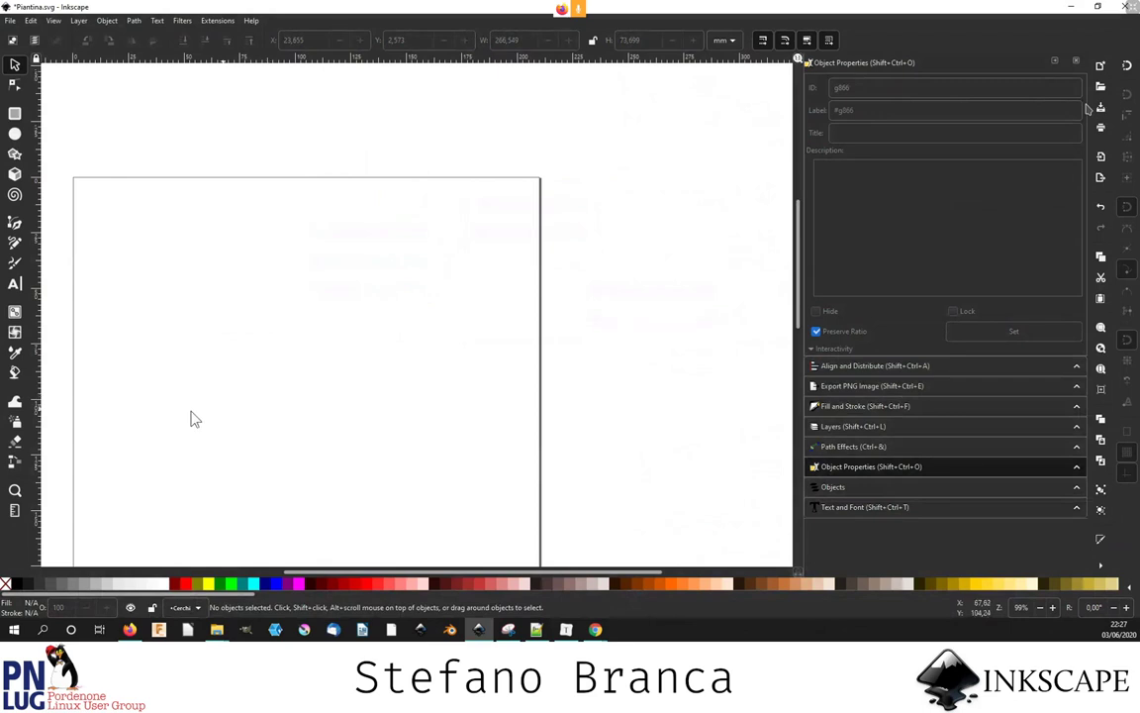
{"action": "key", "text": "alt+Tab"}
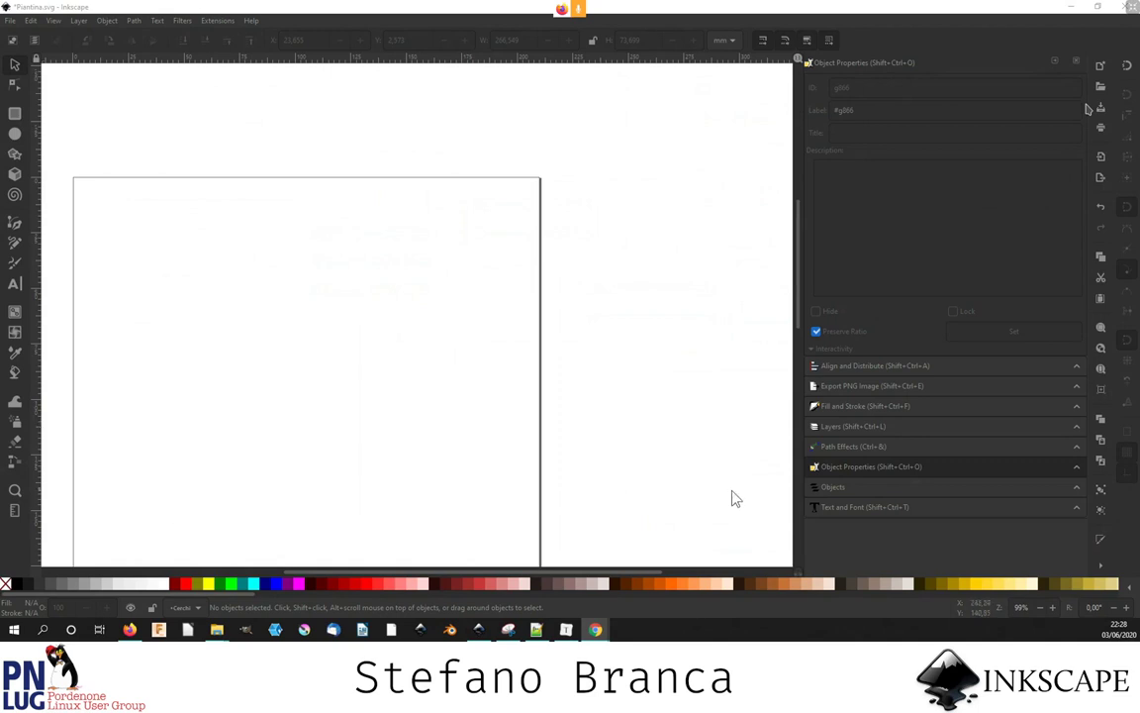
{"action": "left_click", "coordinate": [847, 489]}
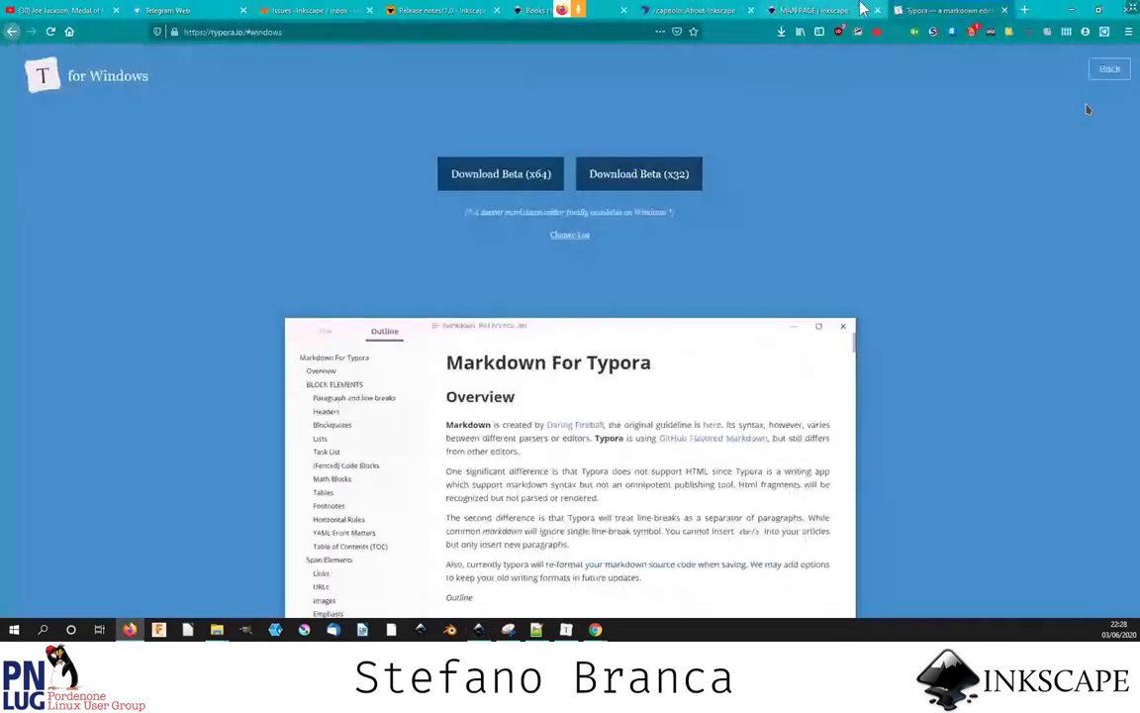
{"action": "left_click", "coordinate": [810, 18]}
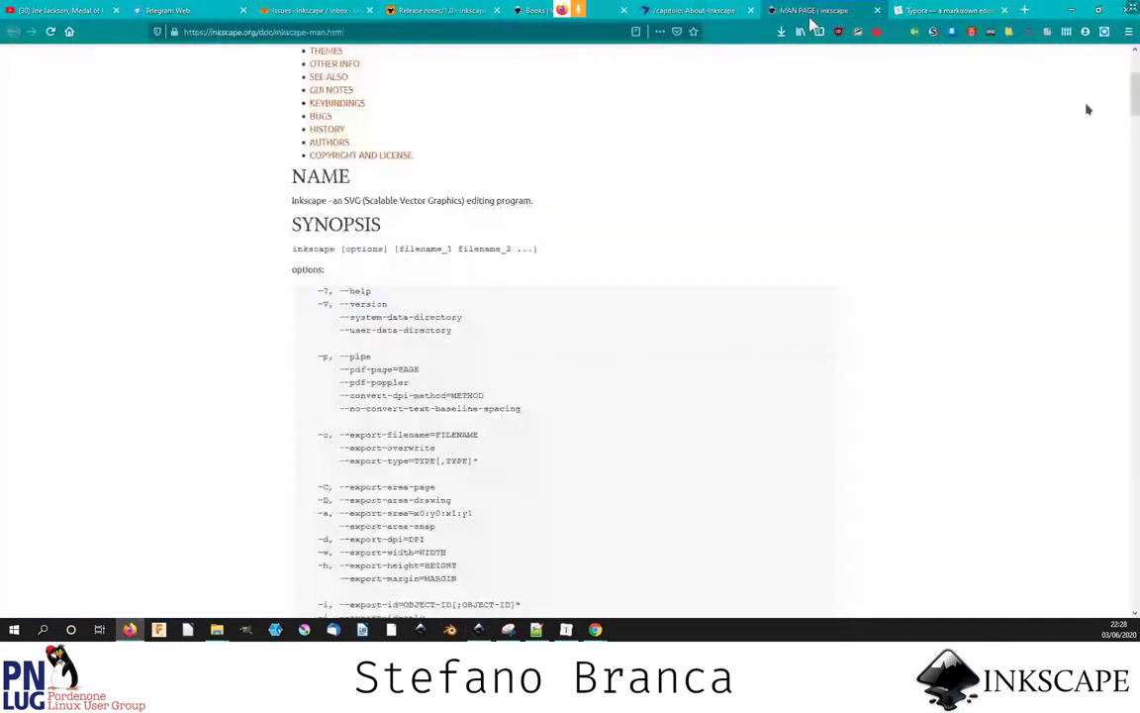
- Look through the About Inkscape and Books tabs, then restore Firefox to a smaller floating window
{"action": "left_click", "coordinate": [693, 11]}
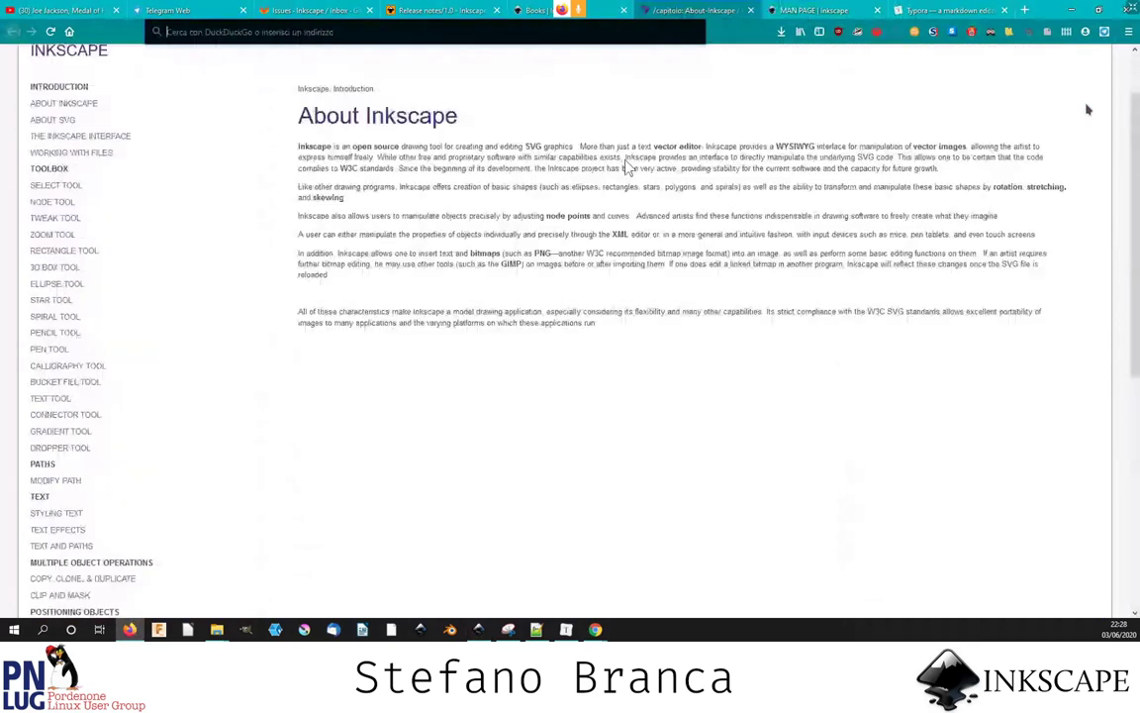
{"action": "left_click", "coordinate": [534, 10]}
{"action": "scroll", "coordinate": [532, 127], "scroll_direction": "up", "scroll_amount": 3}
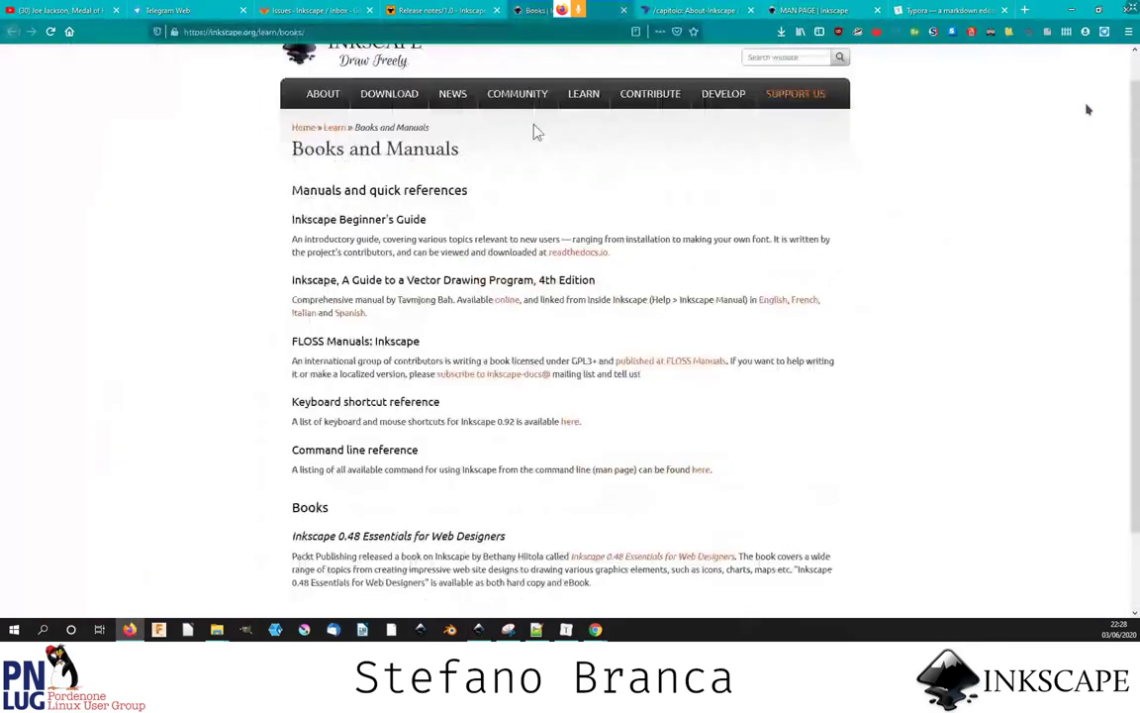
{"action": "scroll", "coordinate": [487, 306], "scroll_direction": "down", "scroll_amount": 2}
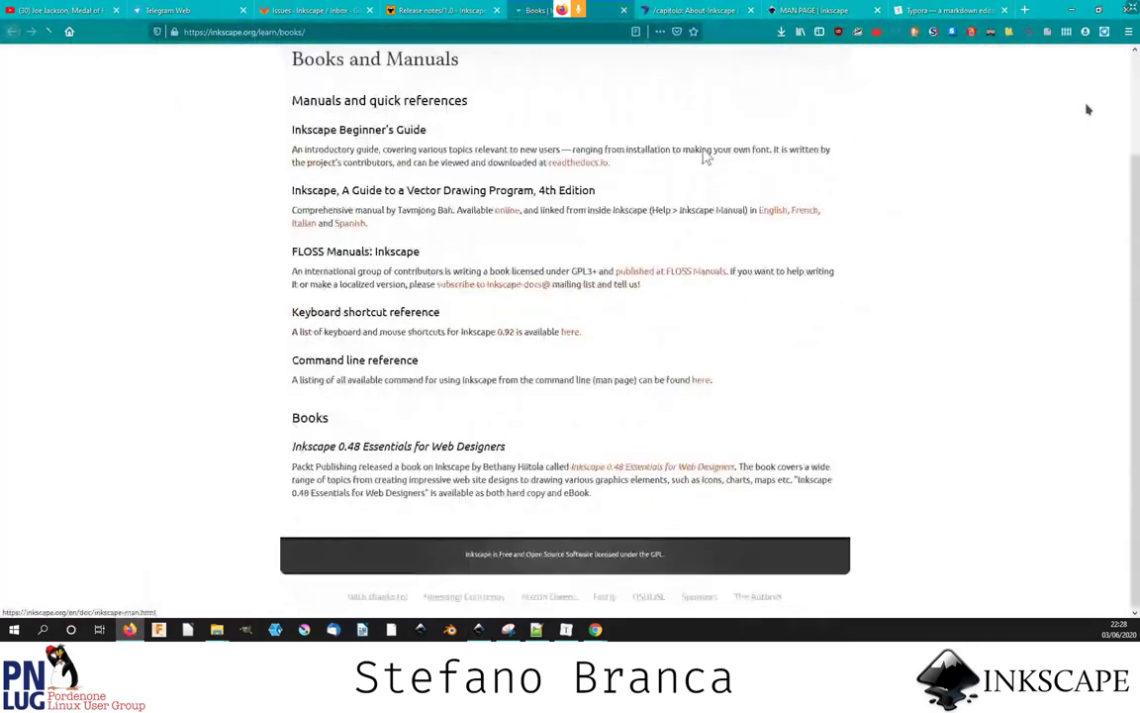
{"action": "double_click", "coordinate": [1025, 10]}
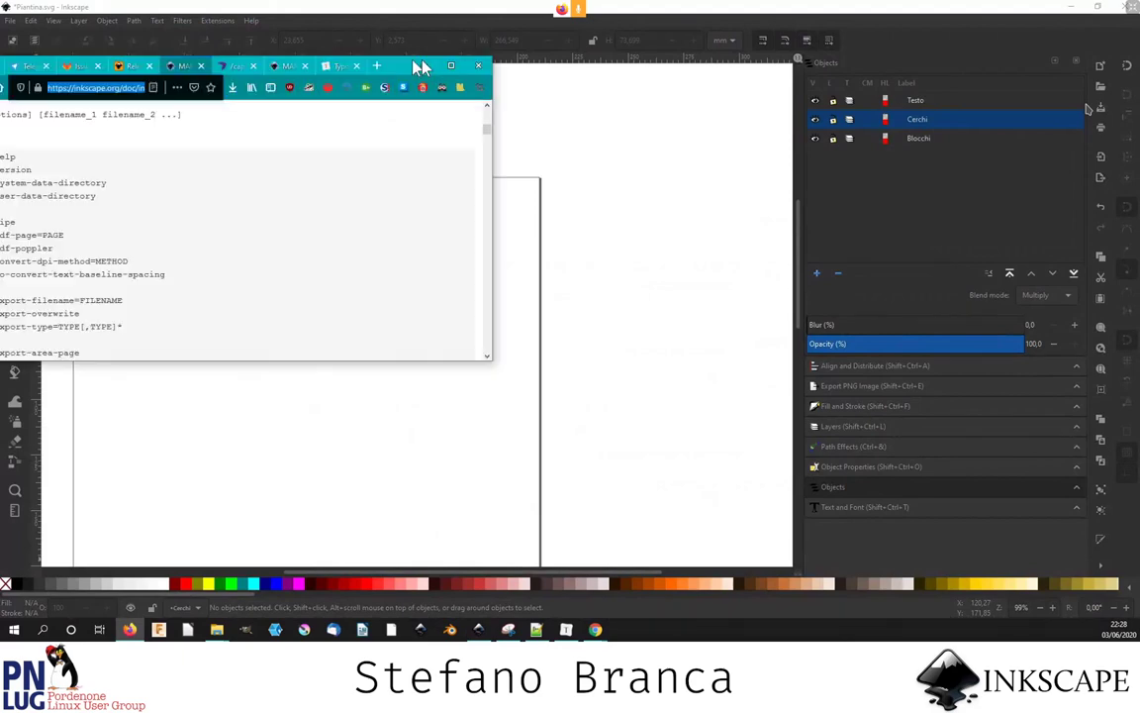
- Move Firefox over Inkscape, maximize it, and scroll through the man page synopsis
{"action": "left_click_drag", "start_coordinate": [5, 59], "coordinate": [744, 61]}
{"action": "left_click", "coordinate": [744, 60]}
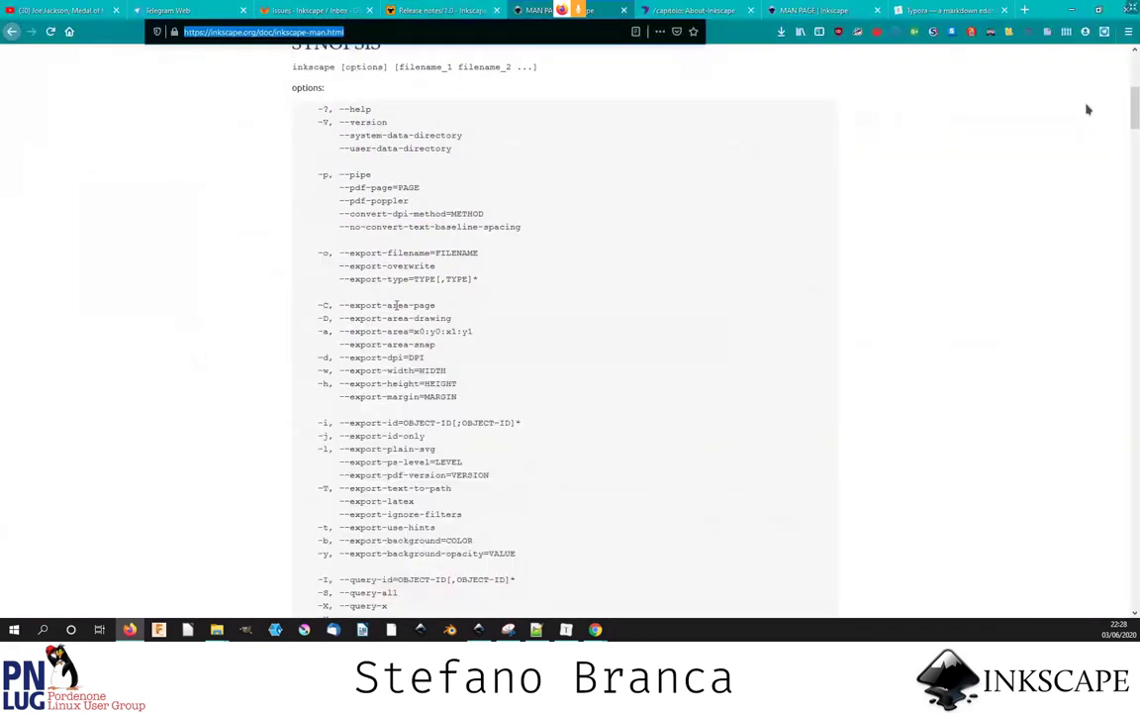
{"action": "scroll", "coordinate": [368, 322], "scroll_direction": "down", "scroll_amount": 2}
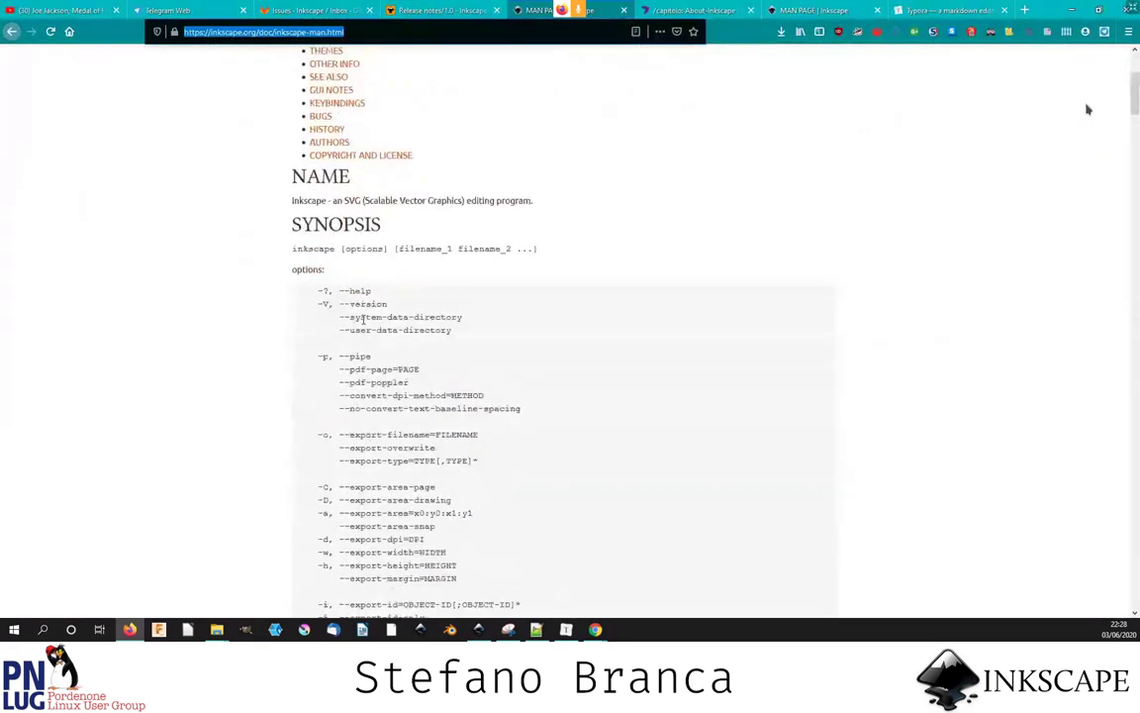
{"action": "scroll", "coordinate": [363, 319], "scroll_direction": "up", "scroll_amount": 2}
{"action": "scroll", "coordinate": [365, 323], "scroll_direction": "up", "scroll_amount": 3}
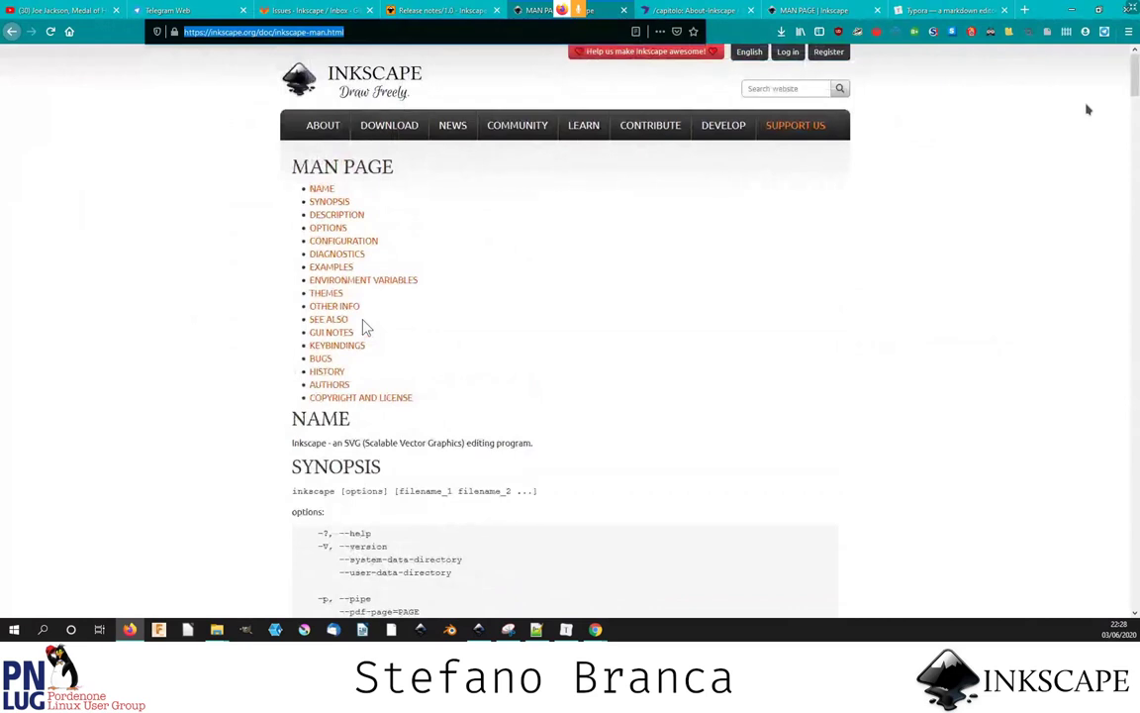
{"action": "scroll", "coordinate": [364, 327], "scroll_direction": "down", "scroll_amount": 2}
{"action": "scroll", "coordinate": [364, 326], "scroll_direction": "down", "scroll_amount": 3}
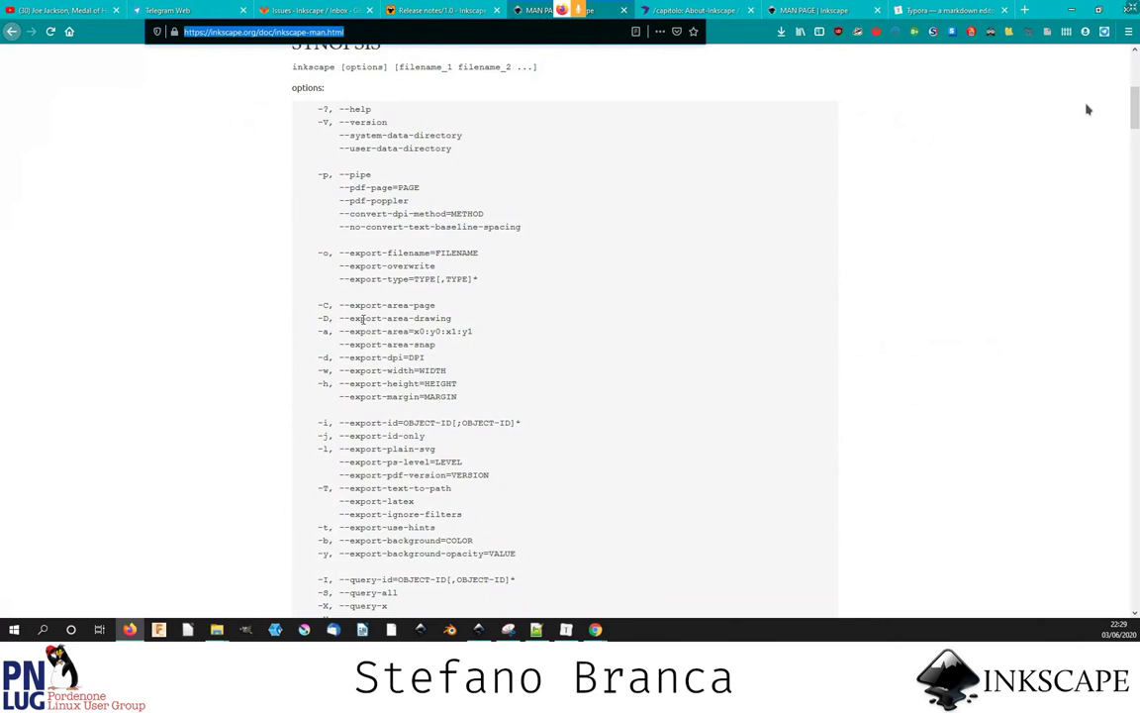
- Read through the man page OPTIONS list, then return to the Inkscape window
{"action": "scroll", "coordinate": [363, 318], "scroll_direction": "down", "scroll_amount": 2}
{"action": "scroll", "coordinate": [366, 326], "scroll_direction": "down", "scroll_amount": 2}
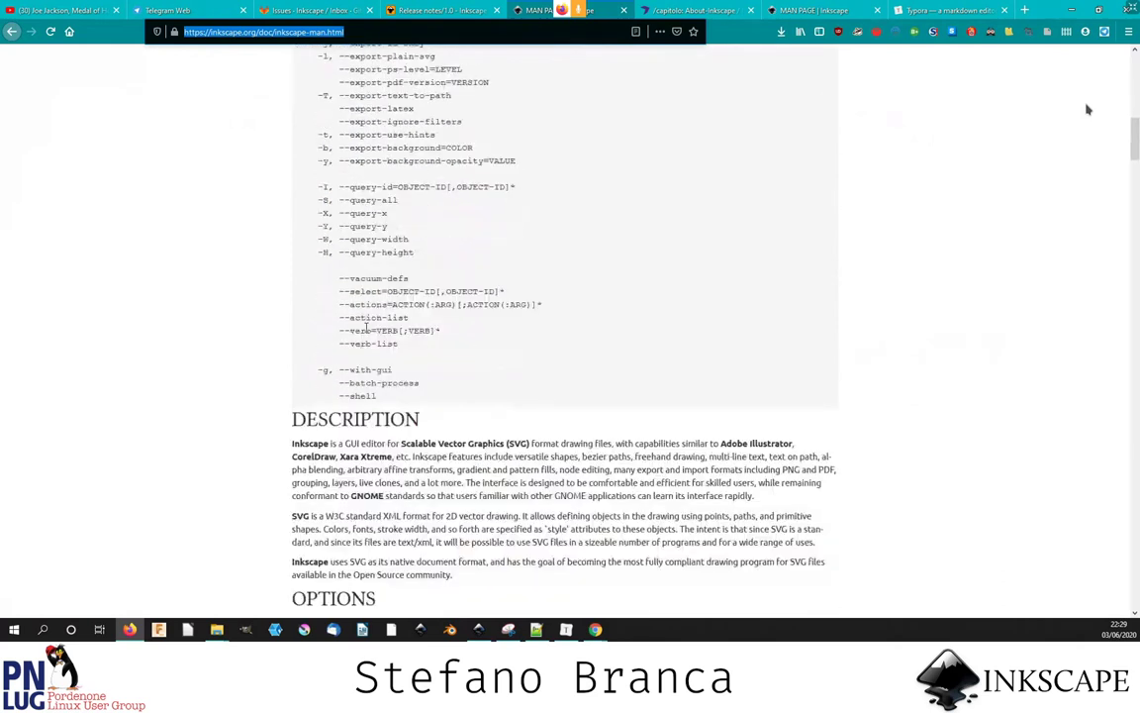
{"action": "mouse_move", "coordinate": [367, 327]}
{"action": "left_mouse_down"}
{"action": "mouse_move", "coordinate": [382, 354]}
{"action": "mouse_move", "coordinate": [310, 353]}
{"action": "left_mouse_up"}
{"action": "scroll", "coordinate": [377, 326], "scroll_direction": "up", "scroll_amount": 3}
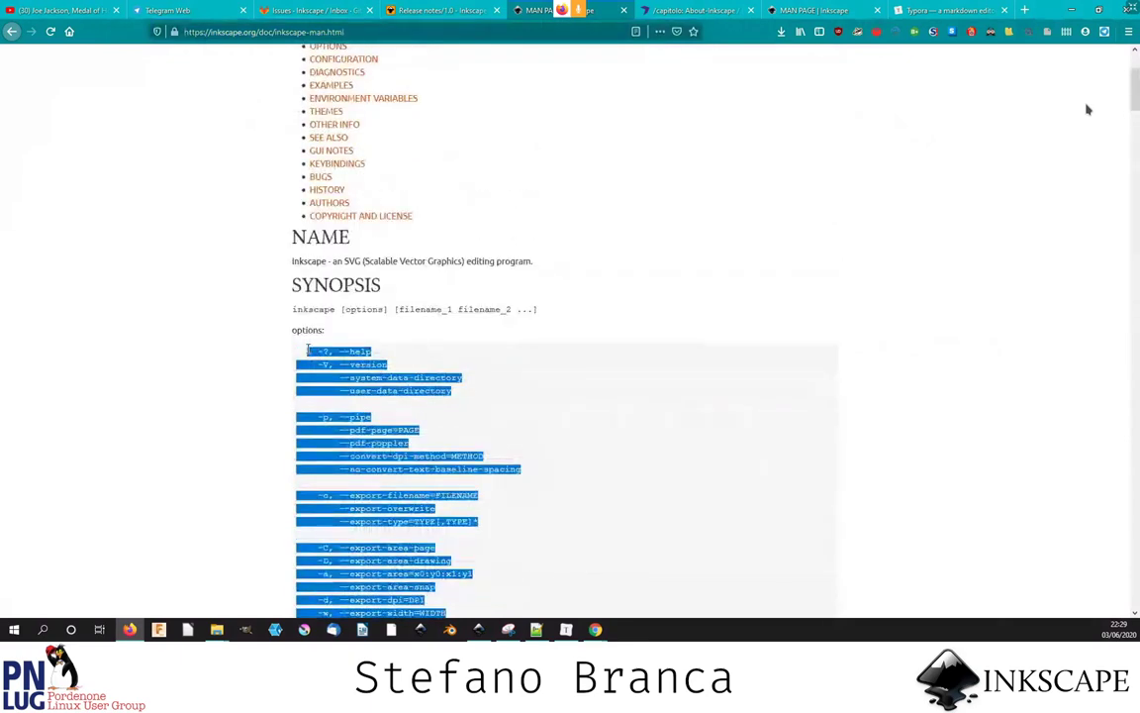
{"action": "scroll", "coordinate": [308, 352], "scroll_direction": "down", "scroll_amount": 3}
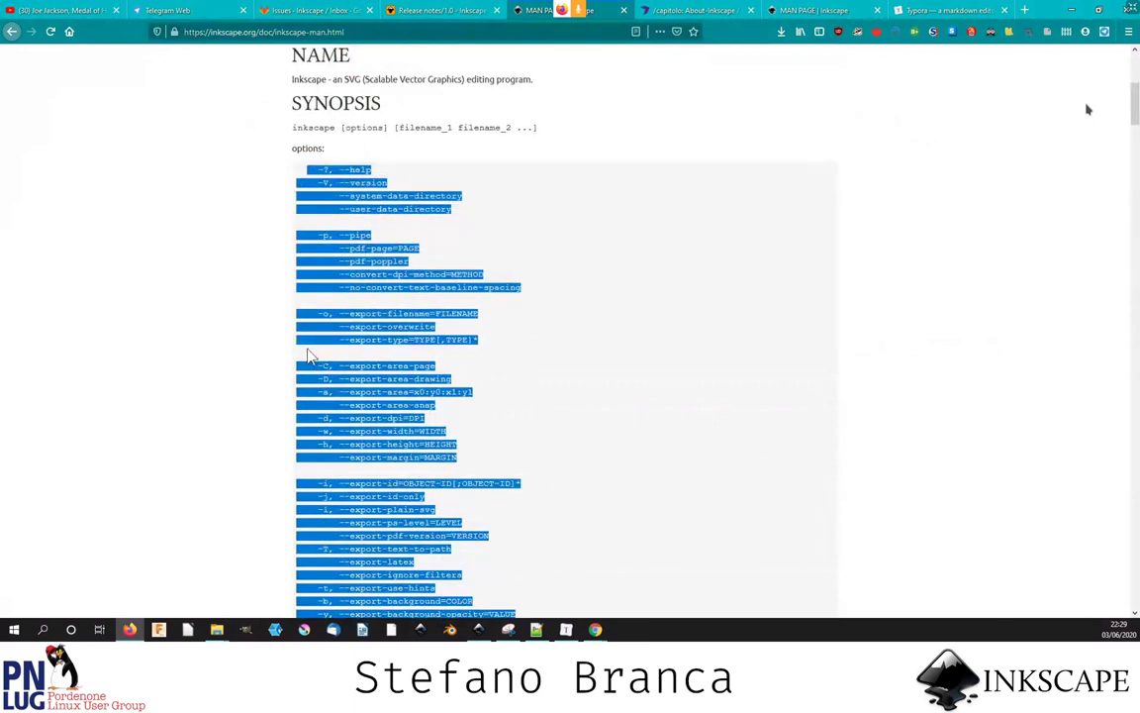
{"action": "scroll", "coordinate": [307, 355], "scroll_direction": "down", "scroll_amount": 5}
{"action": "scroll", "coordinate": [188, 401], "scroll_direction": "down", "scroll_amount": 6}
{"action": "left_click", "coordinate": [300, 374]}
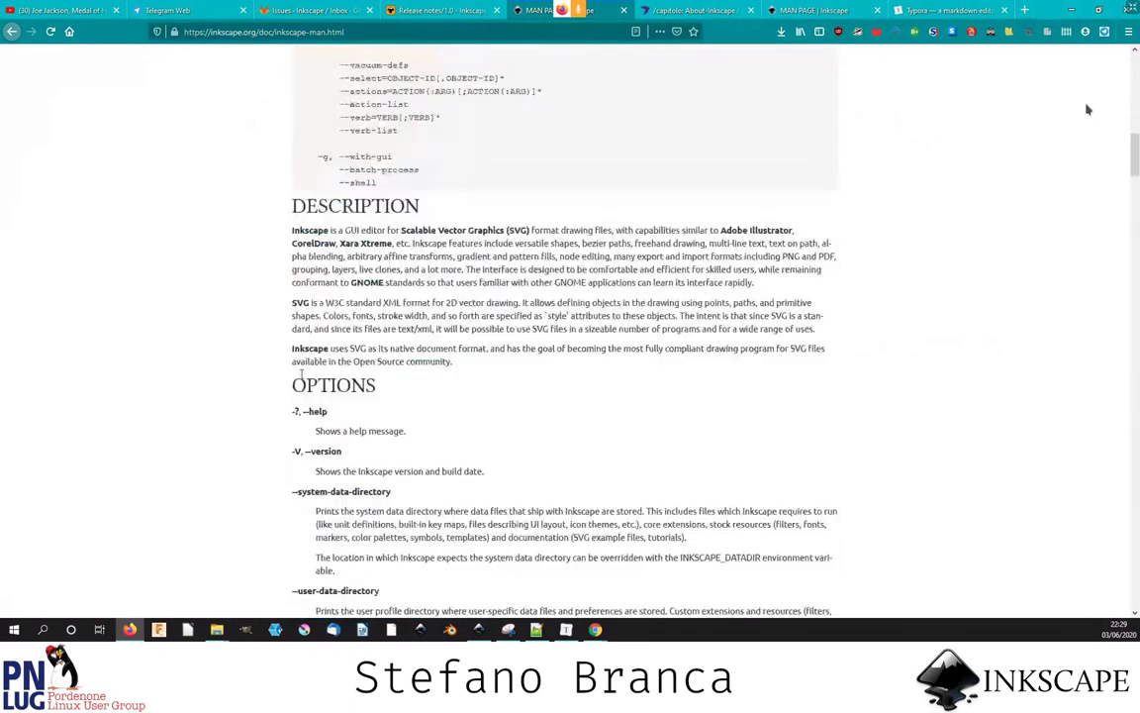
{"action": "scroll", "coordinate": [301, 374], "scroll_direction": "up", "scroll_amount": 4}
{"action": "scroll", "coordinate": [301, 375], "scroll_direction": "up", "scroll_amount": 3}
{"action": "scroll", "coordinate": [301, 375], "scroll_direction": "up", "scroll_amount": 3}
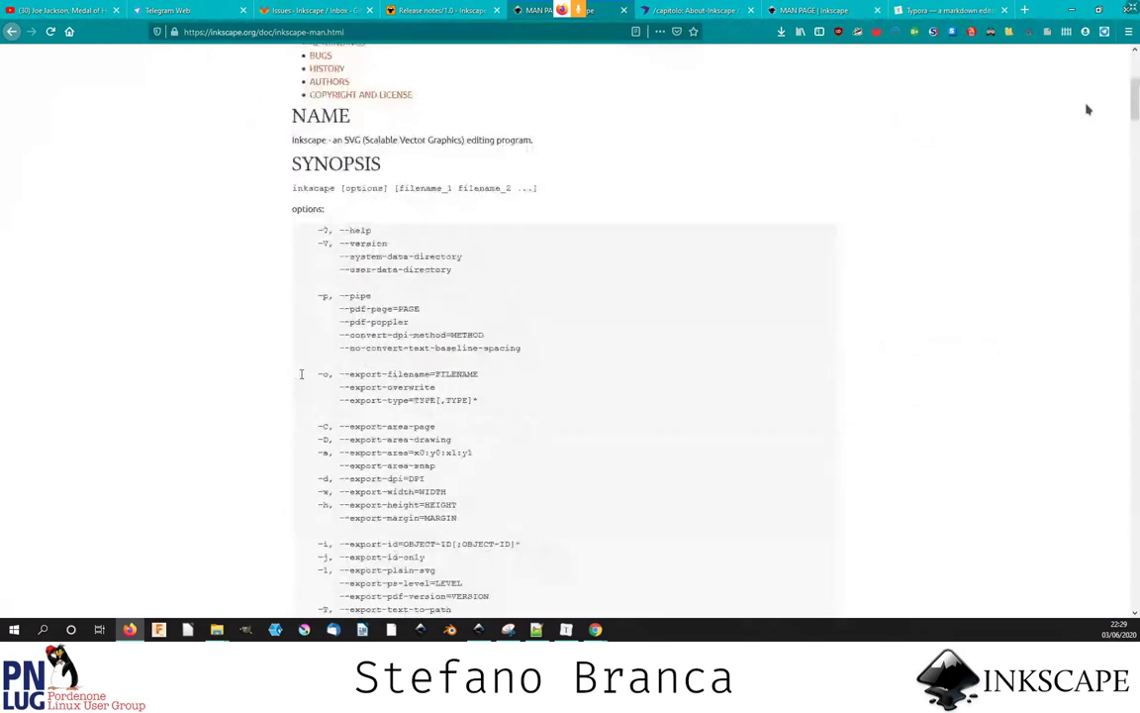
{"action": "scroll", "coordinate": [301, 374], "scroll_direction": "down", "scroll_amount": 3}
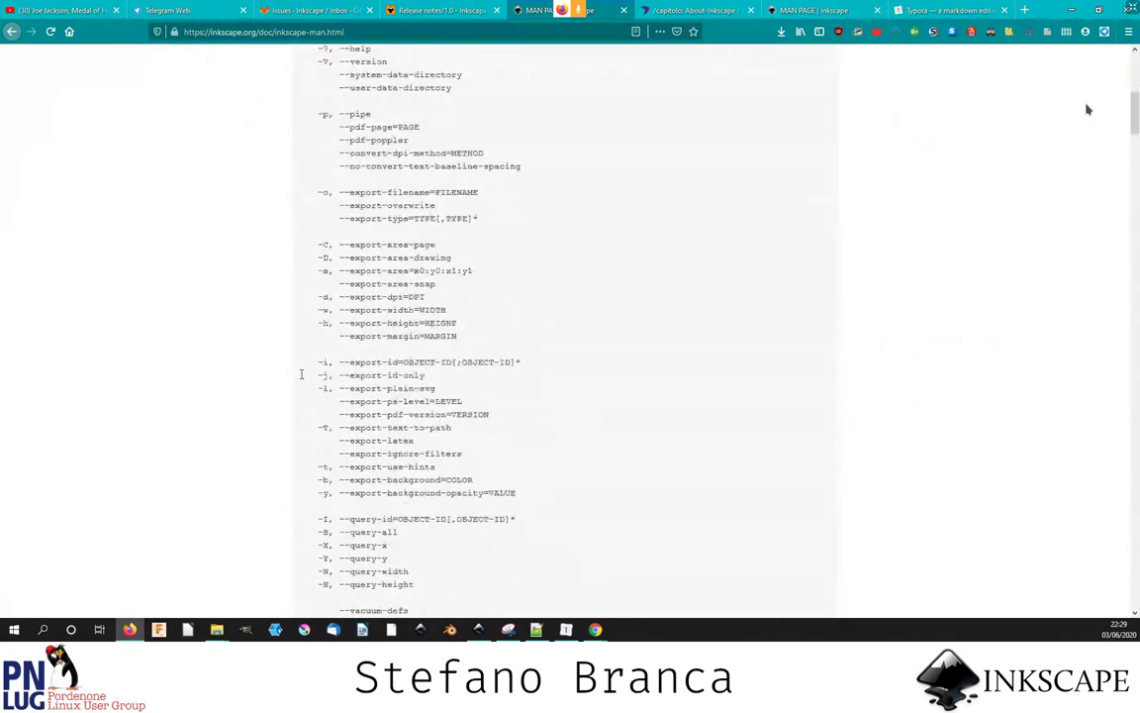
{"action": "scroll", "coordinate": [301, 375], "scroll_direction": "down", "scroll_amount": 2}
{"action": "scroll", "coordinate": [301, 374], "scroll_direction": "down", "scroll_amount": 3}
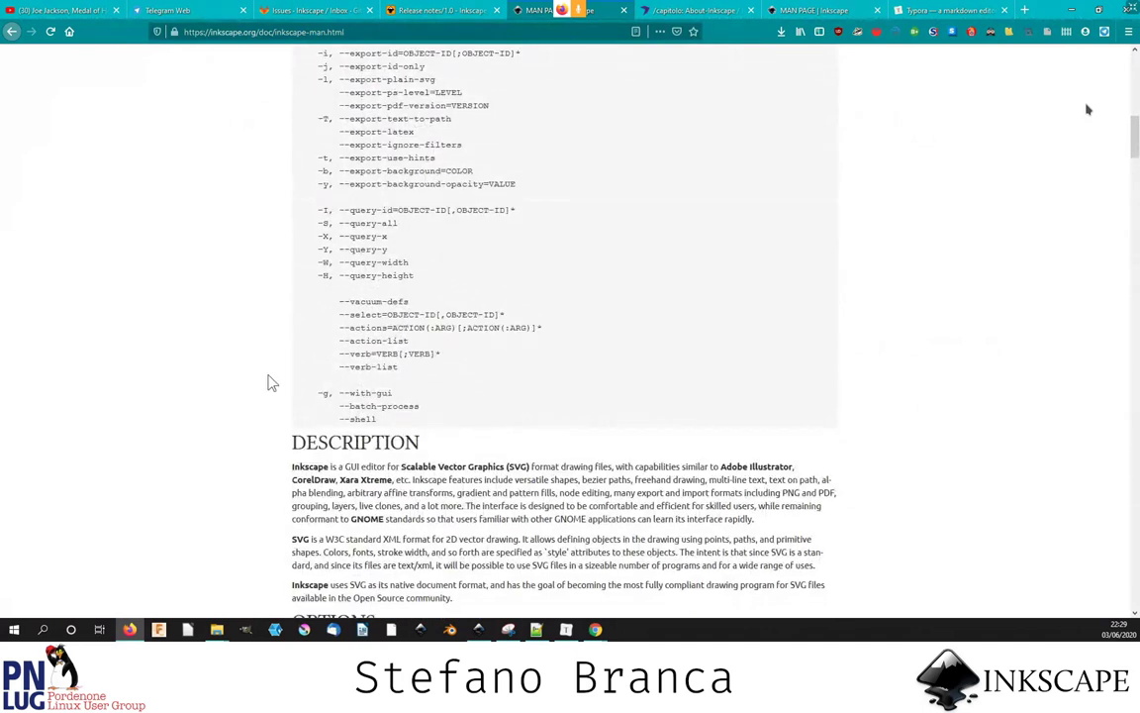
{"action": "scroll", "coordinate": [270, 382], "scroll_direction": "down", "scroll_amount": 3}
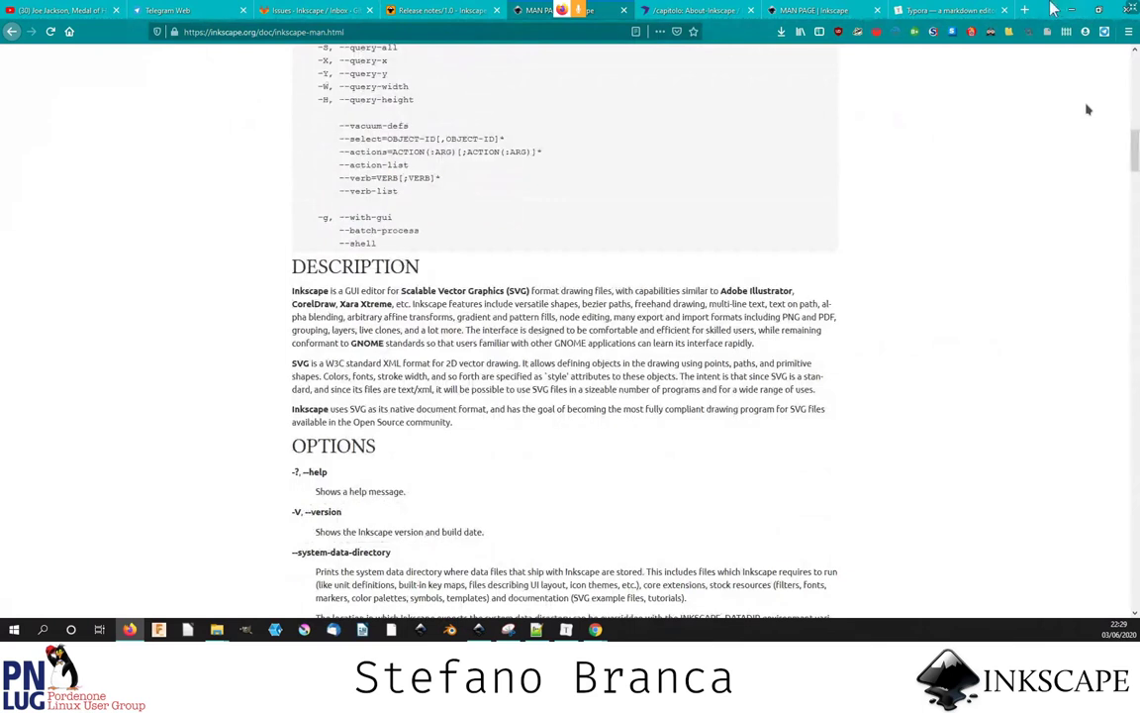
{"action": "key", "text": "alt+Tab"}
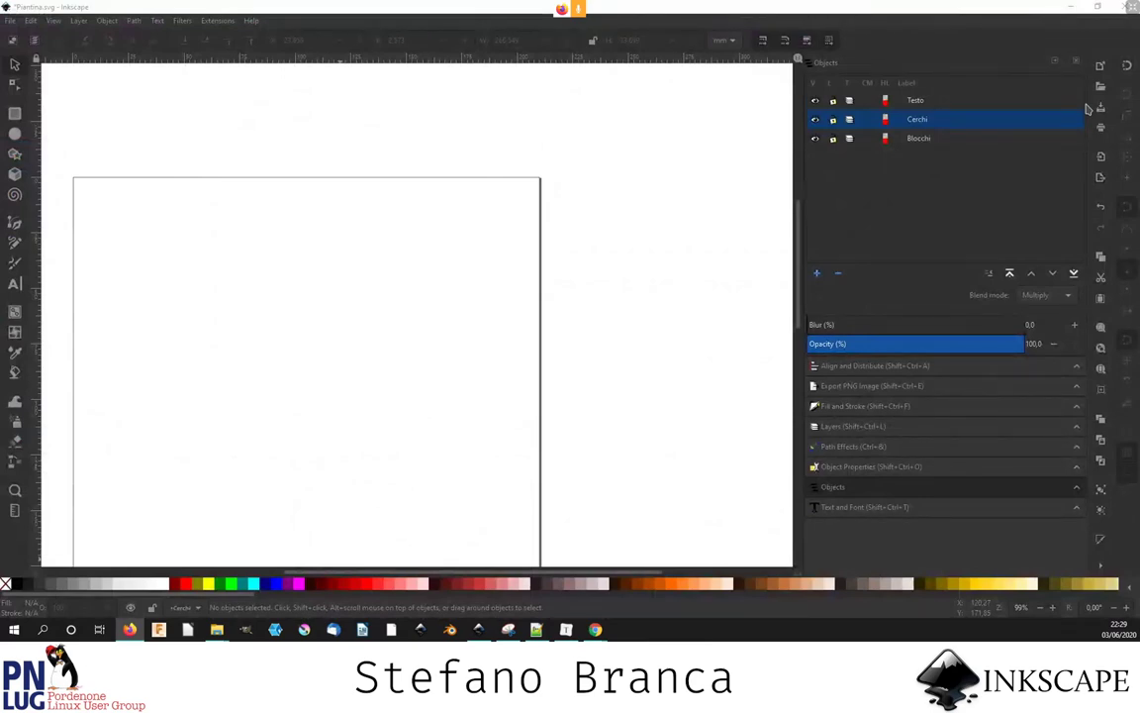
- Bring Firefox back to the front, maximize it, and open the Inkscape 1.0 release notes
{"action": "key", "text": "alt+Tab"}
{"action": "left_click_drag", "start_coordinate": [59, 24], "coordinate": [778, 24]}
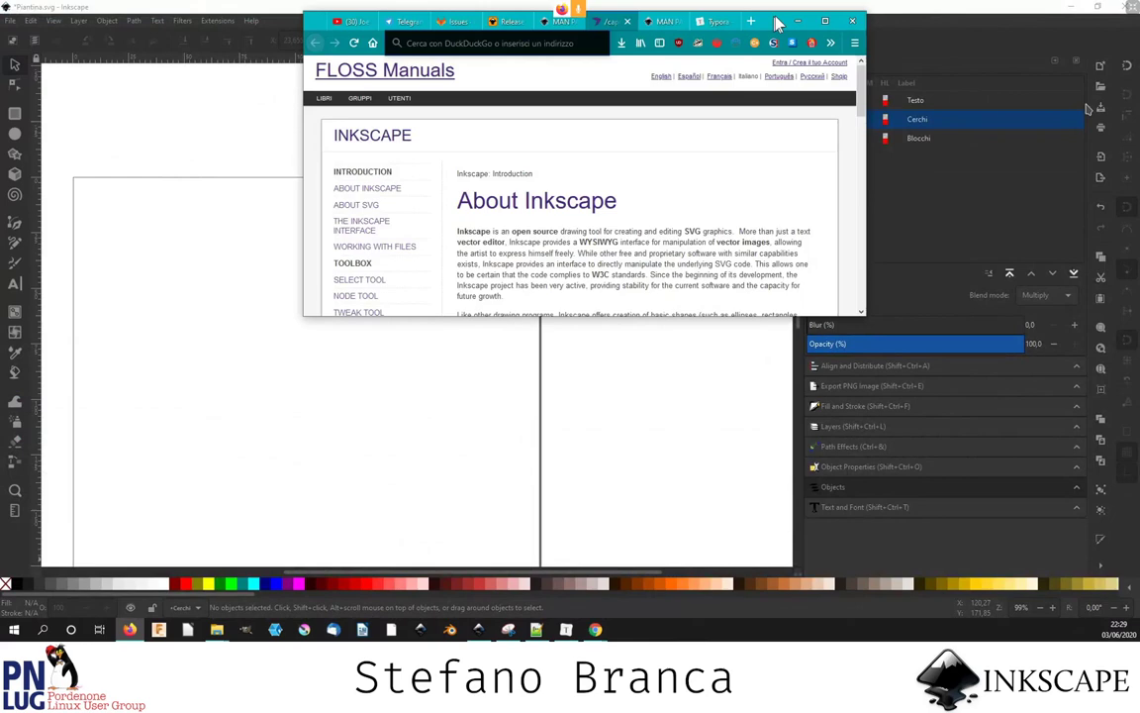
{"action": "double_click", "coordinate": [777, 21]}
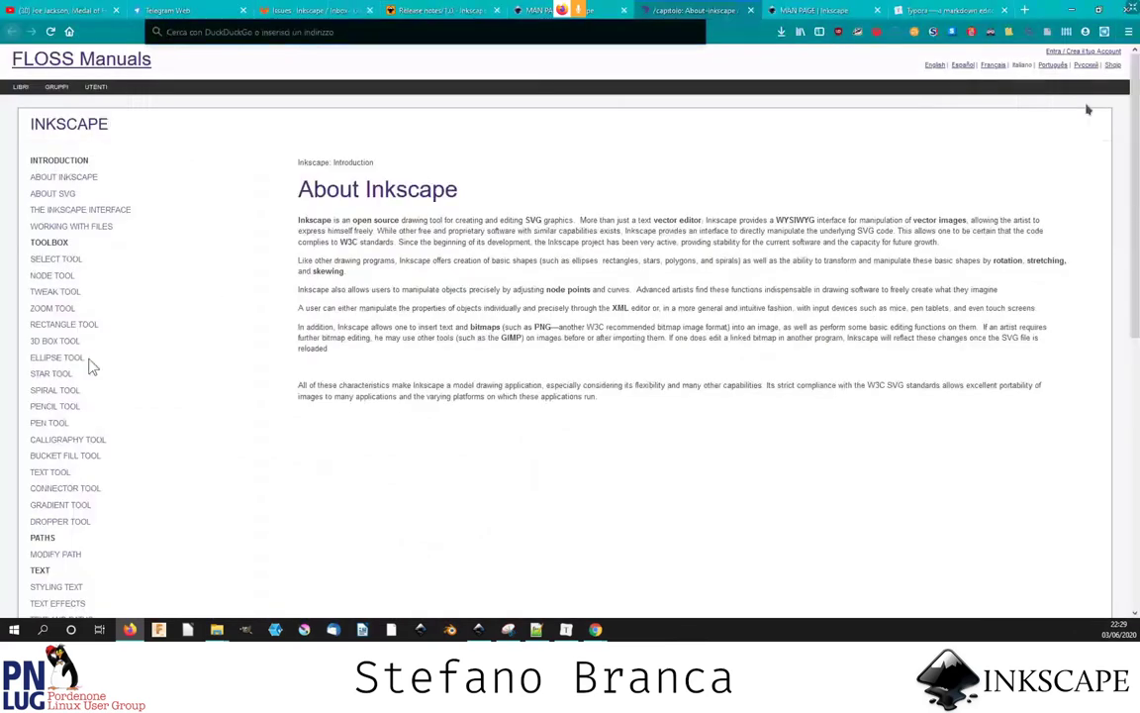
{"action": "left_click", "coordinate": [436, 10]}
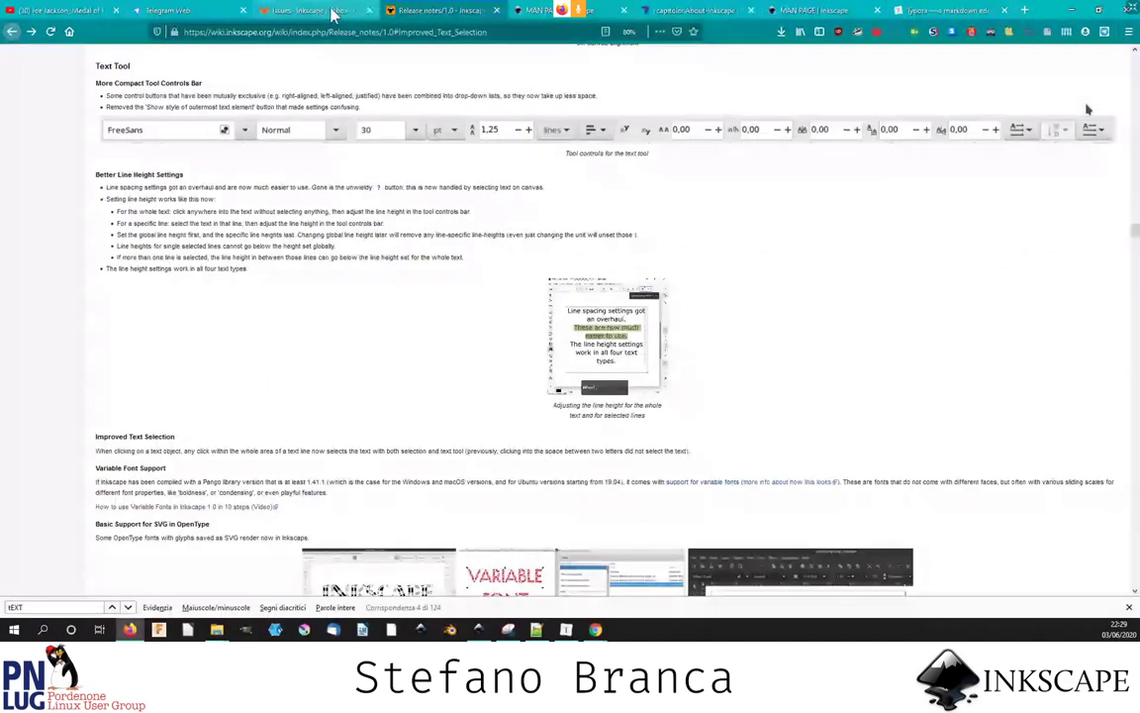
- Skim the release notes, then return to the Inkscape Wiki main page
{"action": "scroll", "coordinate": [334, 166], "scroll_direction": "up", "scroll_amount": 10}
{"action": "scroll", "coordinate": [334, 166], "scroll_direction": "up", "scroll_amount": 10}
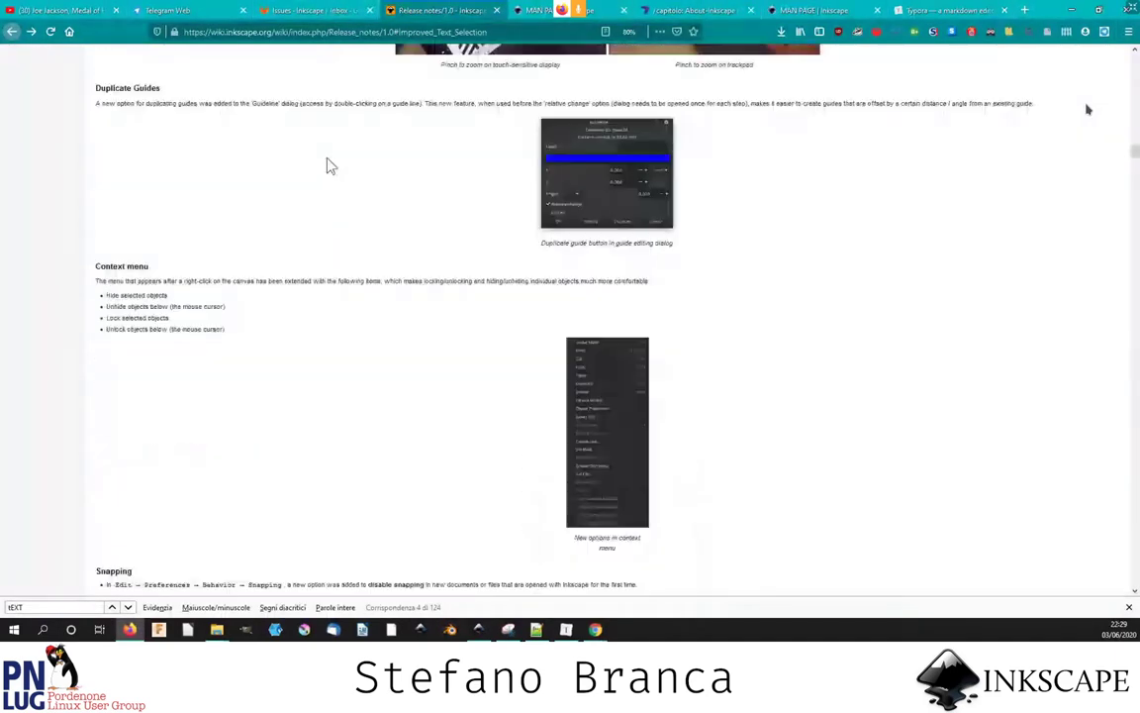
{"action": "scroll", "coordinate": [330, 167], "scroll_direction": "down", "scroll_amount": 5}
{"action": "scroll", "coordinate": [329, 167], "scroll_direction": "up", "scroll_amount": 15}
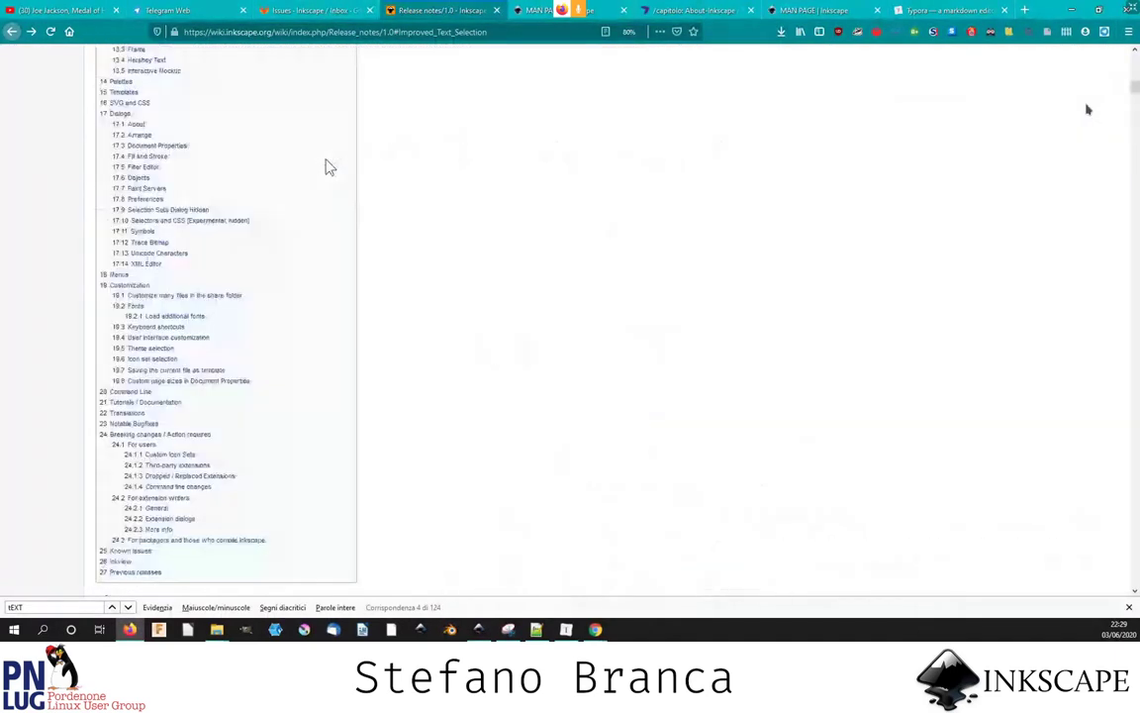
{"action": "scroll", "coordinate": [330, 167], "scroll_direction": "up", "scroll_amount": 10}
{"action": "scroll", "coordinate": [325, 165], "scroll_direction": "up", "scroll_amount": 5}
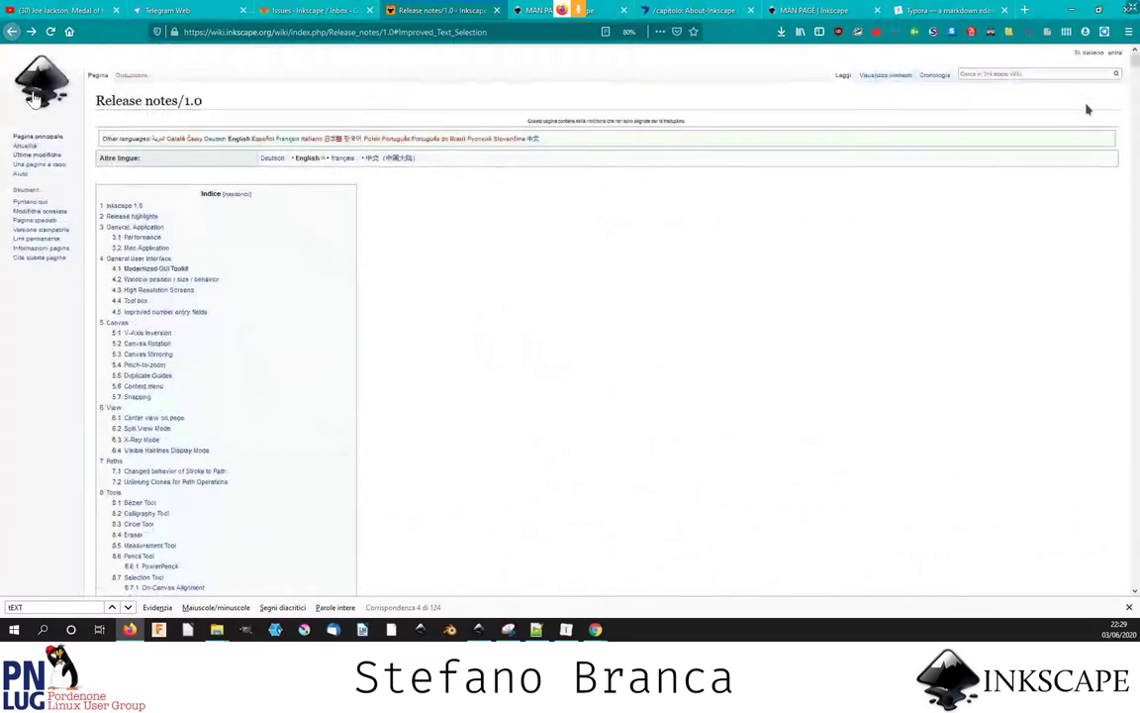
{"action": "left_click", "coordinate": [35, 96]}
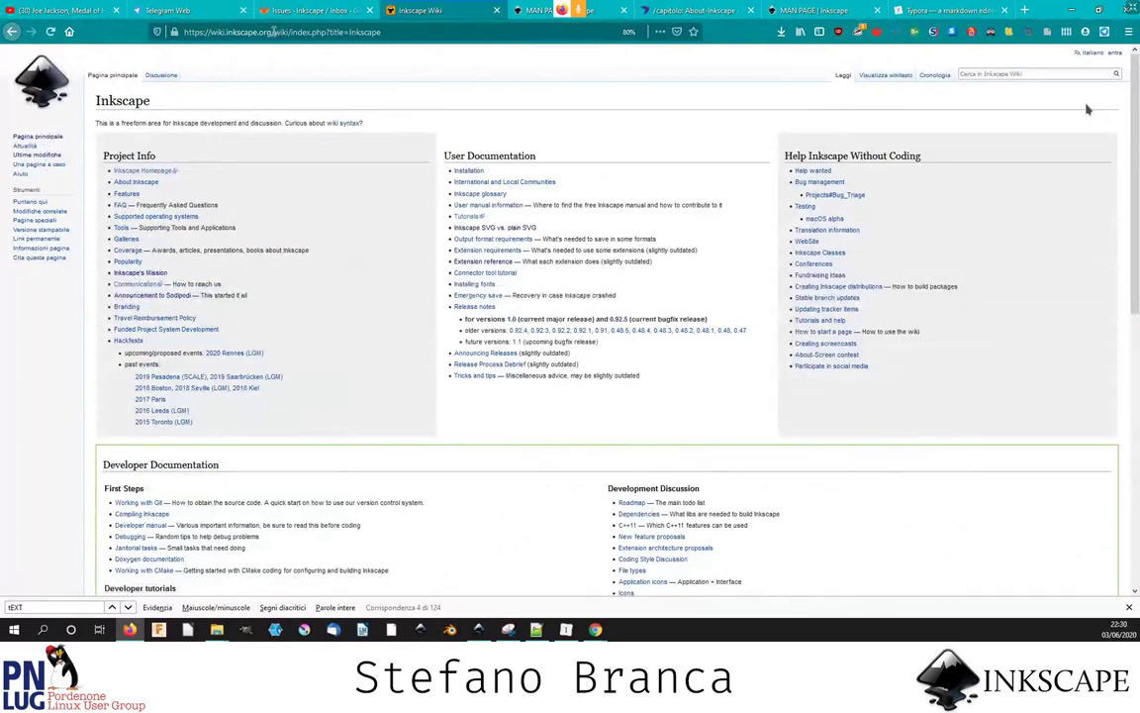
{"action": "left_click_drag", "start_coordinate": [271, 32], "coordinate": [459, 31]}
{"action": "key", "text": "Escape"}
- Load the inkscape.org home page from the address bar
{"action": "left_click", "coordinate": [226, 32]}
{"action": "type", "text": "inkscape.org"}
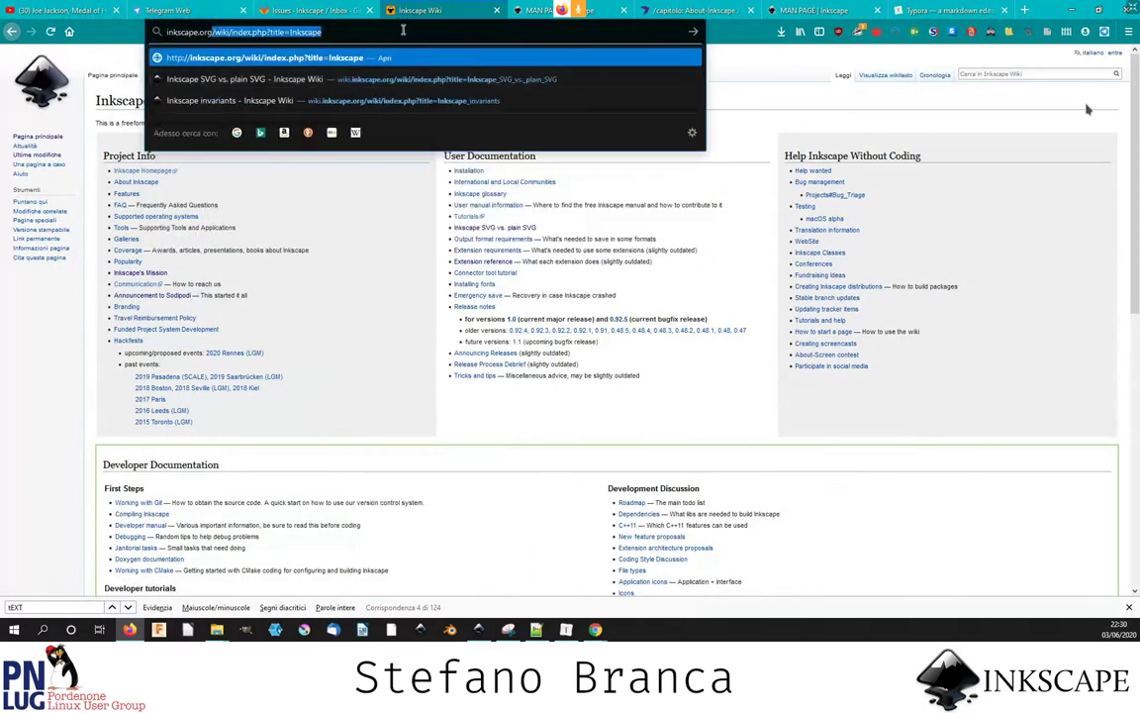
{"action": "key", "text": "Delete"}
{"action": "key", "text": "Return"}
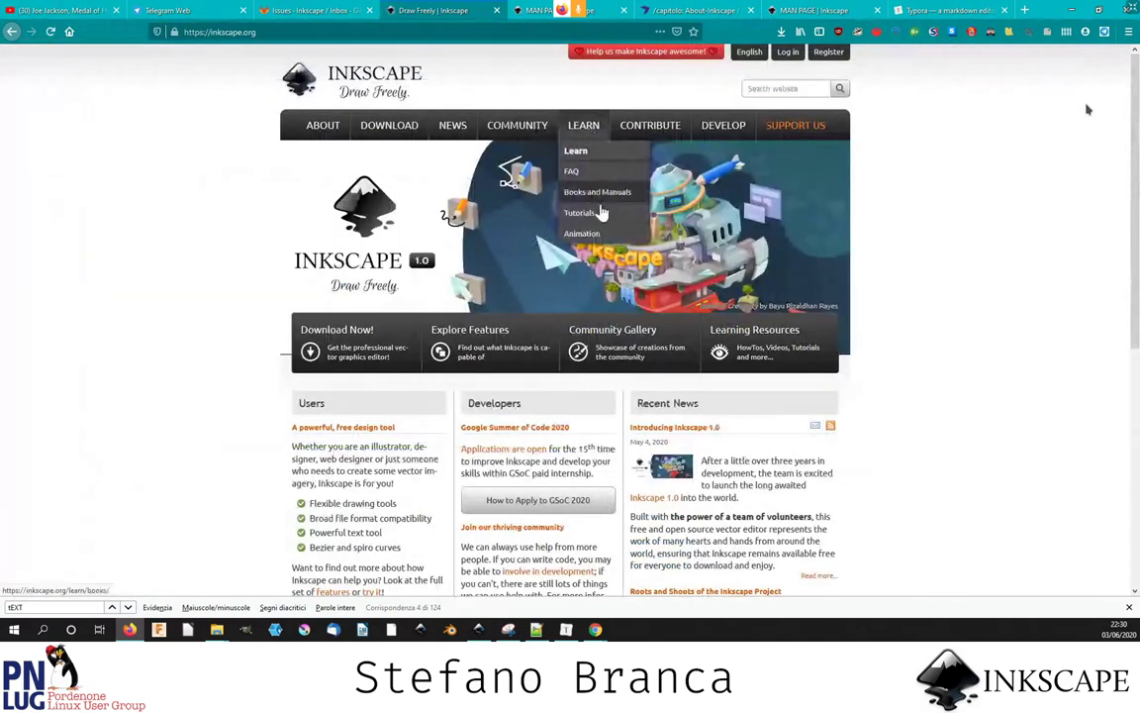
- Open Books and Manuals, Community To-Do List and Debugging in new tabs, then go to the extensions gallery
{"action": "middle_click", "coordinate": [599, 194]}
{"action": "mouse_move", "coordinate": [649, 125]}
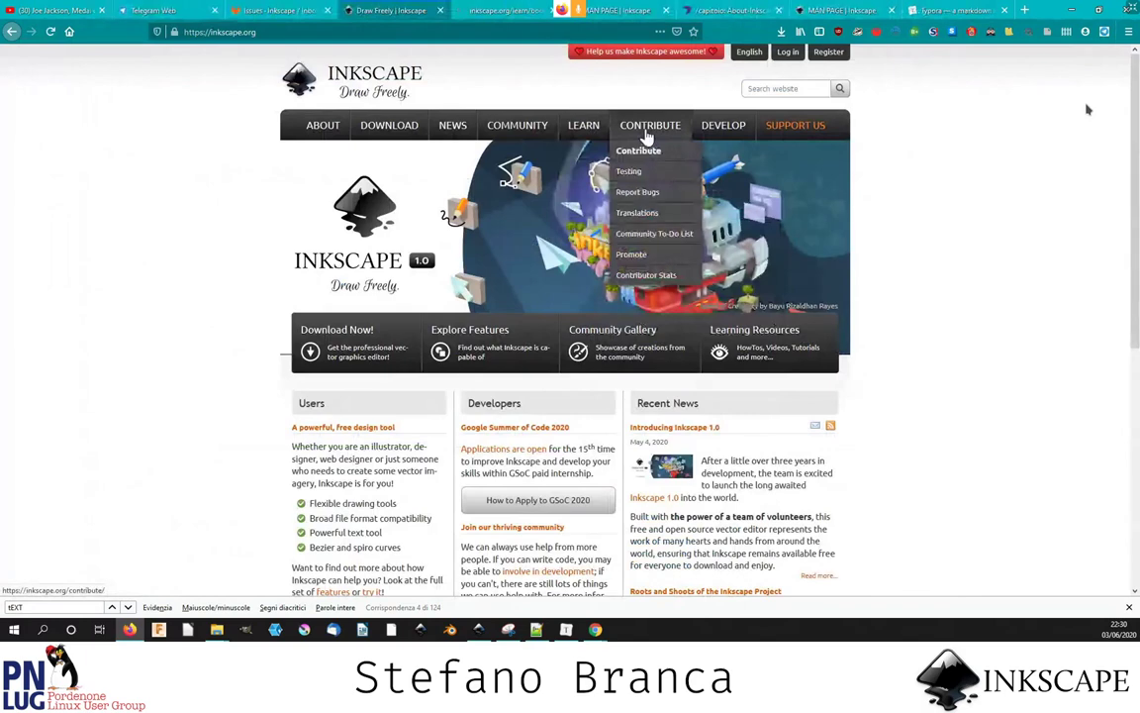
{"action": "right_click", "coordinate": [678, 232]}
{"action": "left_click", "coordinate": [713, 239]}
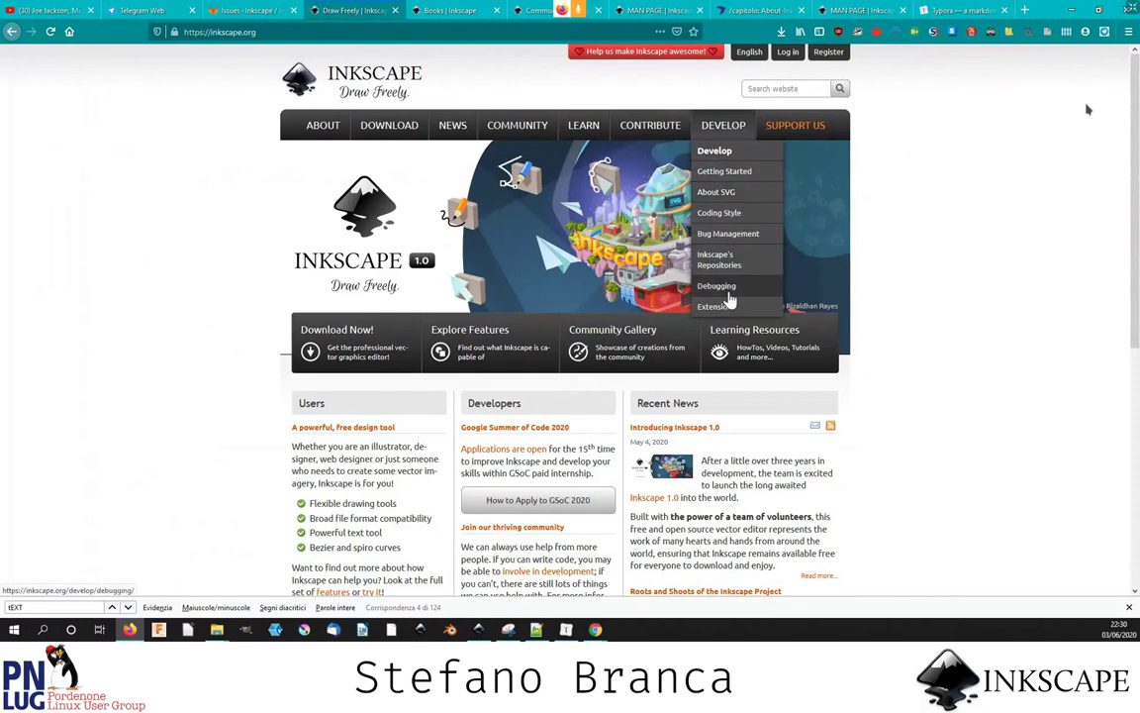
{"action": "right_click", "coordinate": [727, 291]}
{"action": "left_click", "coordinate": [762, 303]}
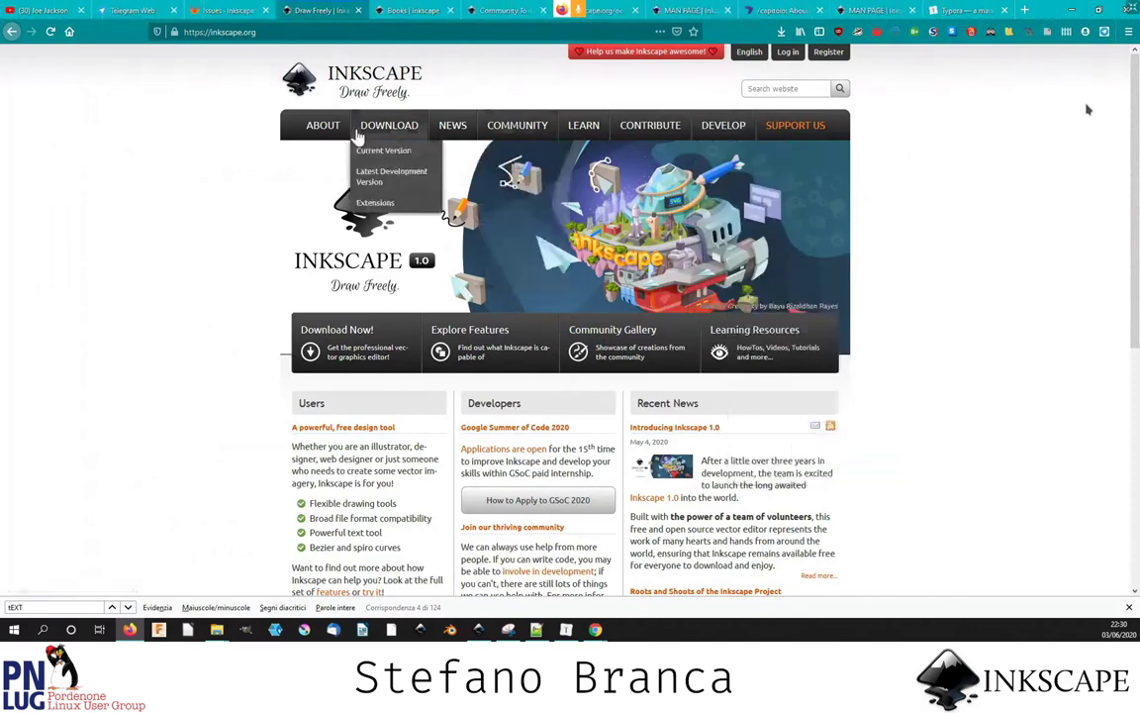
{"action": "left_click", "coordinate": [399, 205]}
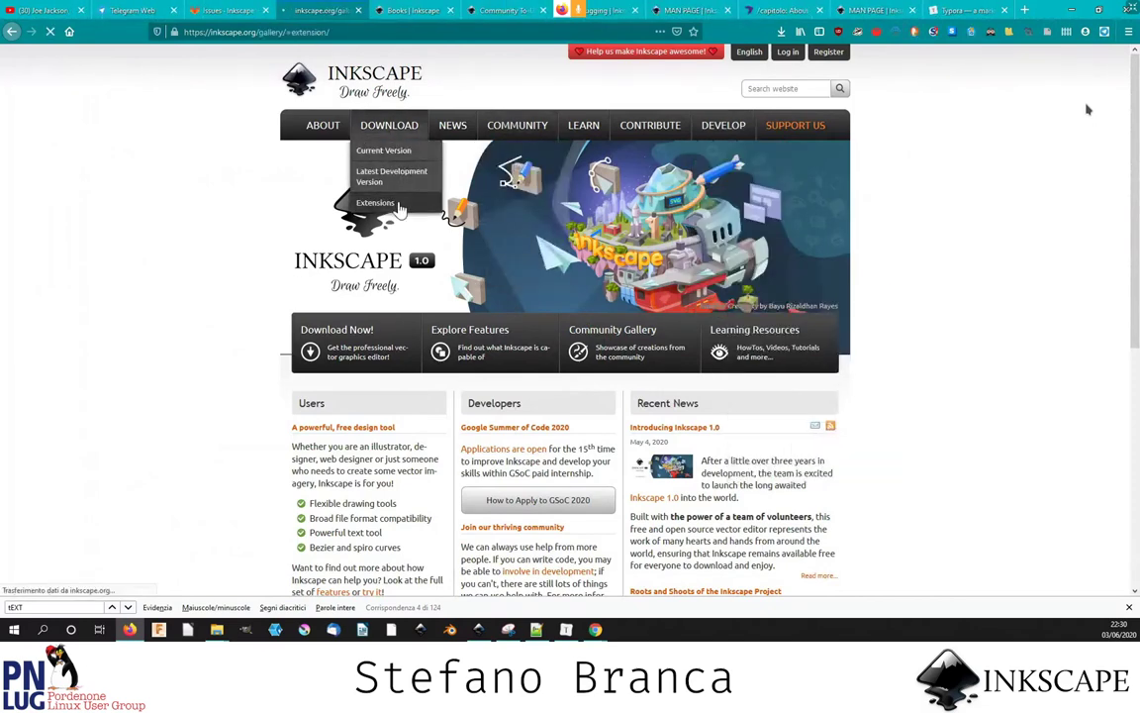
- Scroll through the extensions gallery thumbnails, then switch back to the Inkscape drawing
{"action": "scroll", "coordinate": [399, 205], "scroll_direction": "down", "scroll_amount": 2}
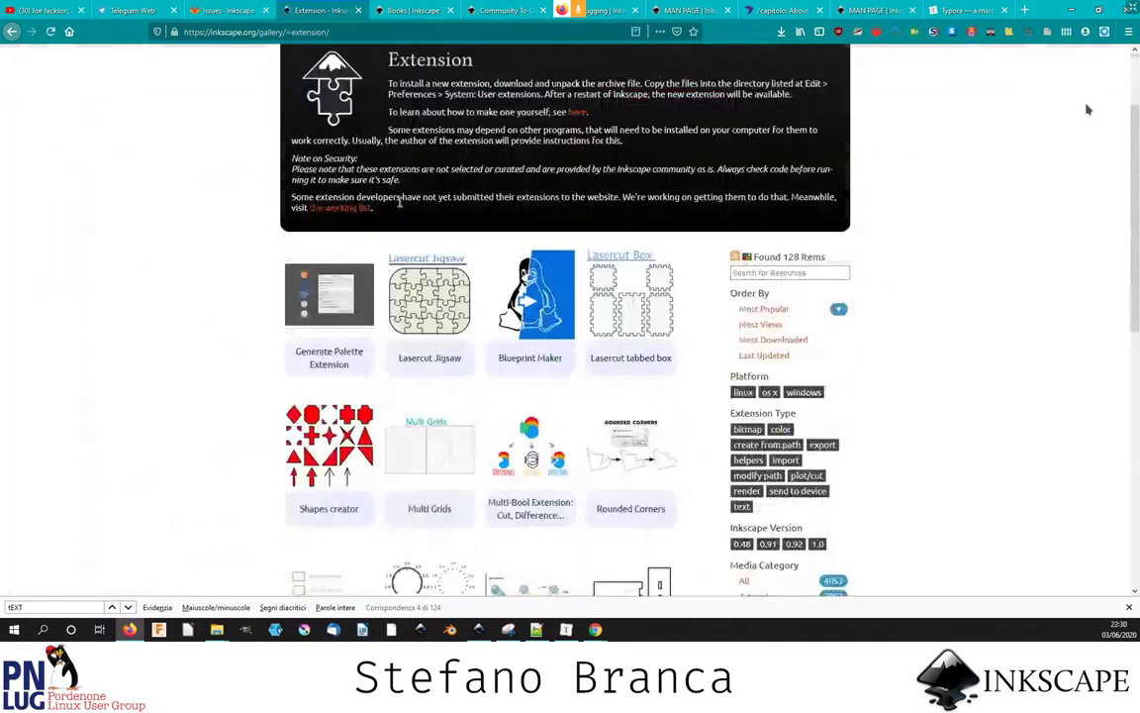
{"action": "scroll", "coordinate": [638, 174], "scroll_direction": "down", "scroll_amount": 2}
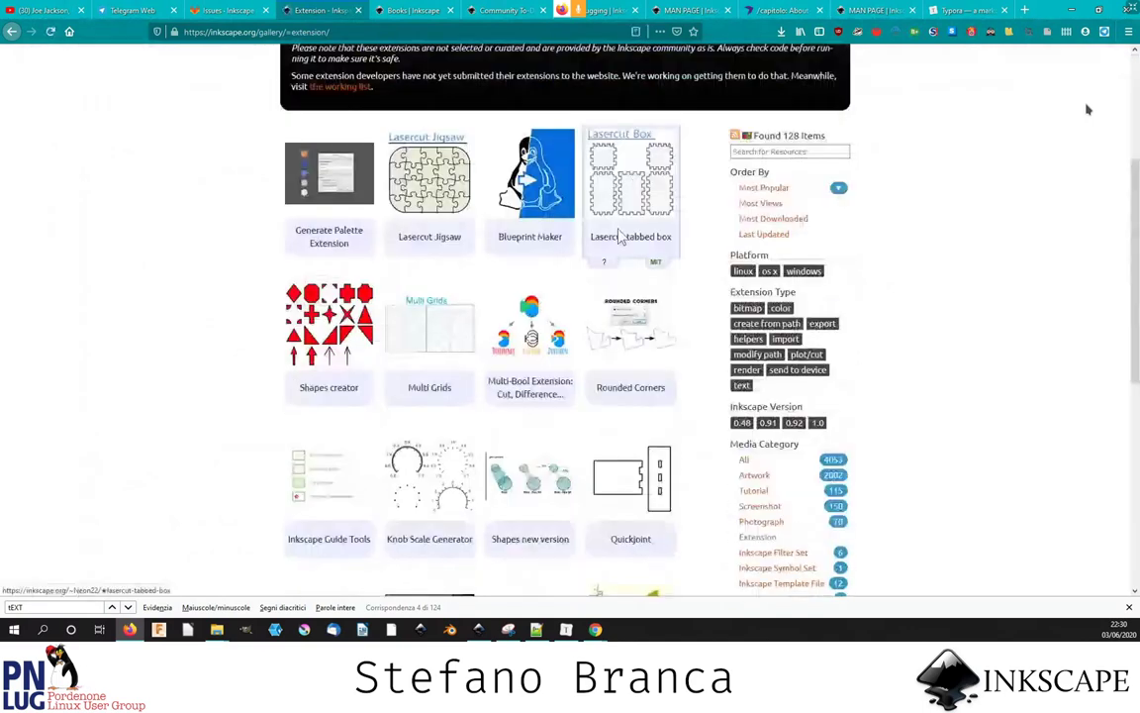
{"action": "scroll", "coordinate": [636, 232], "scroll_direction": "down", "scroll_amount": 1}
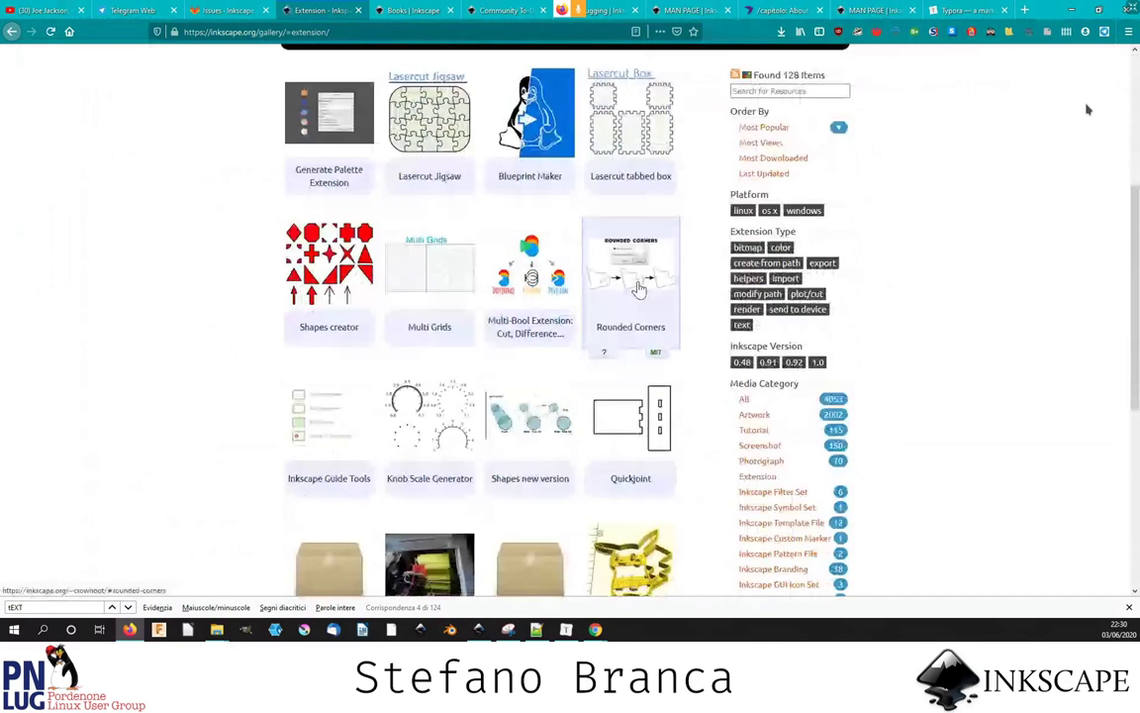
{"action": "scroll", "coordinate": [639, 287], "scroll_direction": "down", "scroll_amount": 1}
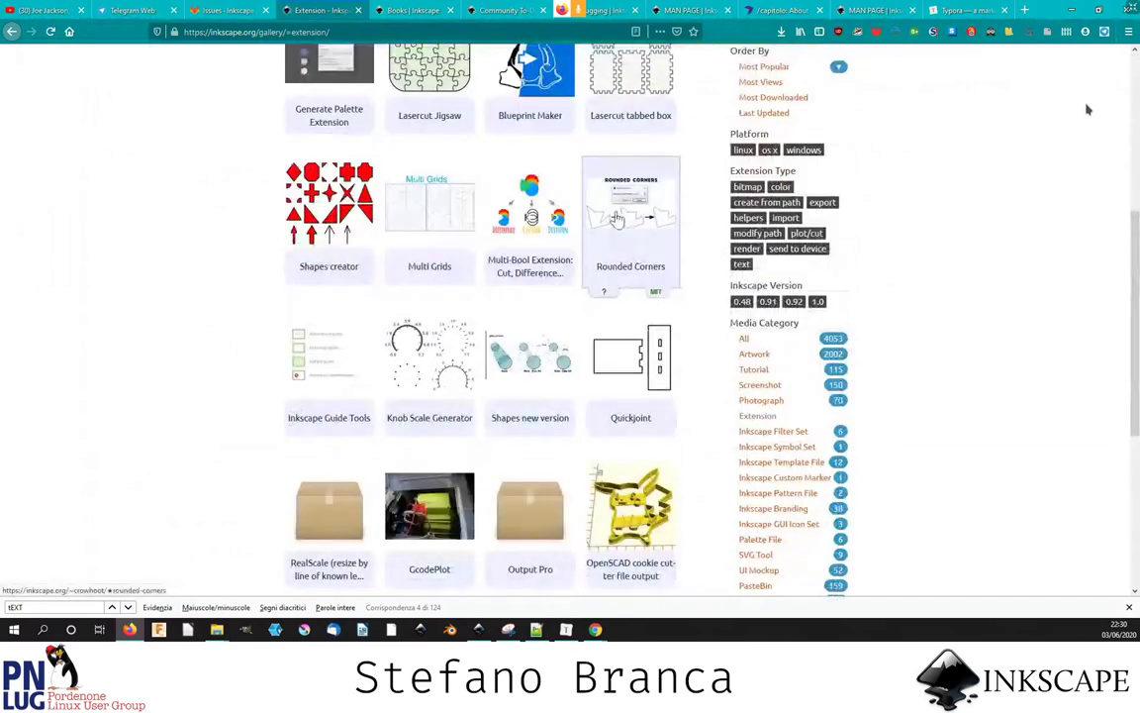
{"action": "scroll", "coordinate": [500, 277], "scroll_direction": "down", "scroll_amount": 1}
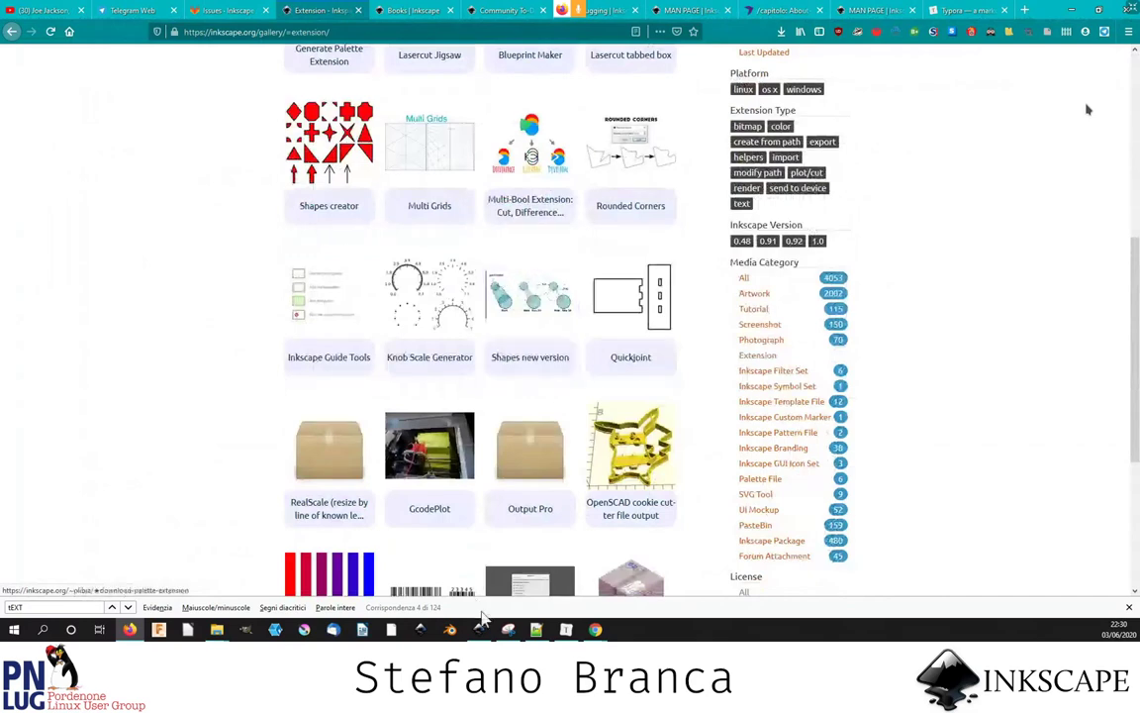
{"action": "left_click", "coordinate": [478, 629]}
- Draw a four-point stepped open path with the Pen tool
{"action": "key", "text": "r"}
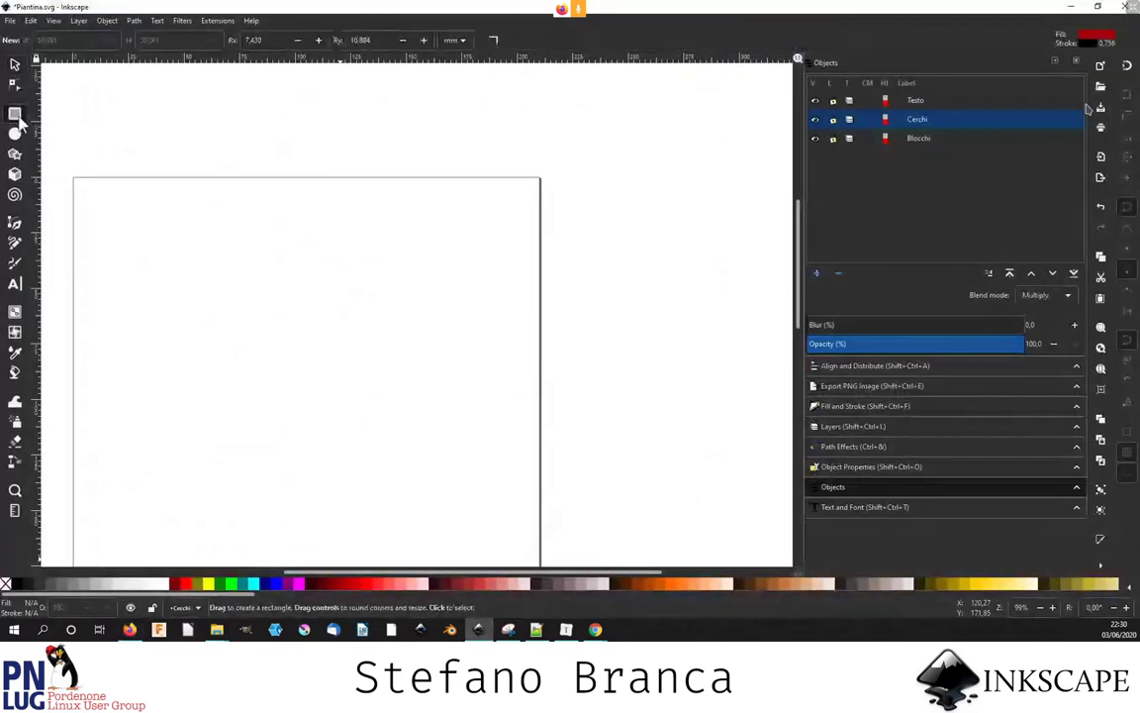
{"action": "left_click", "coordinate": [15, 223]}
{"action": "left_click", "coordinate": [207, 229]}
{"action": "left_click", "coordinate": [209, 336]}
{"action": "left_click", "coordinate": [411, 337]}
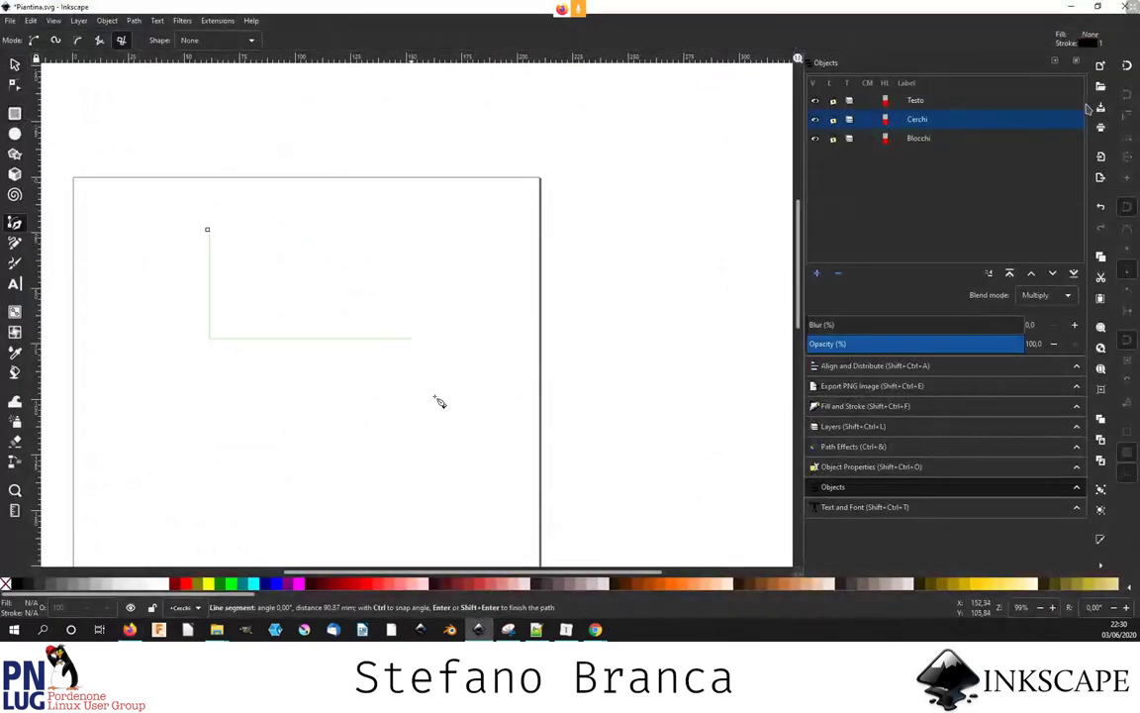
{"action": "left_click", "coordinate": [411, 220]}
{"action": "key", "text": "Return"}
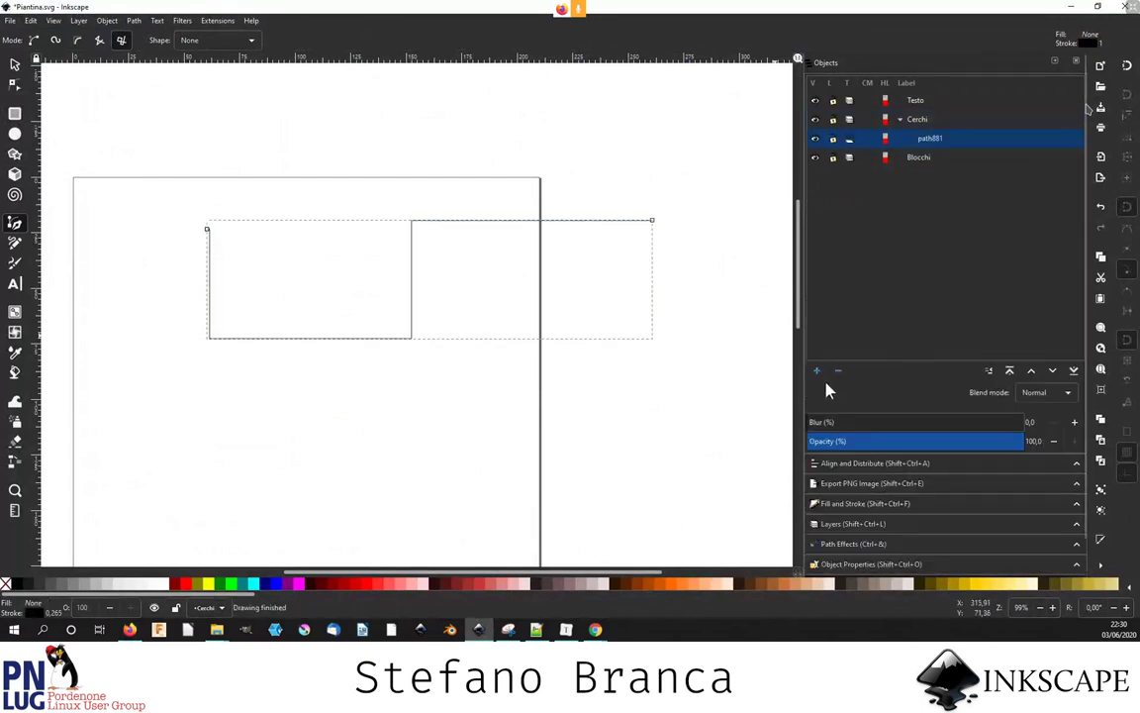
- Apply the Corners (Fillet/Chamfer) path effect to the path with a radius of 20
{"action": "left_click", "coordinate": [818, 371]}
{"action": "left_click", "coordinate": [620, 351]}
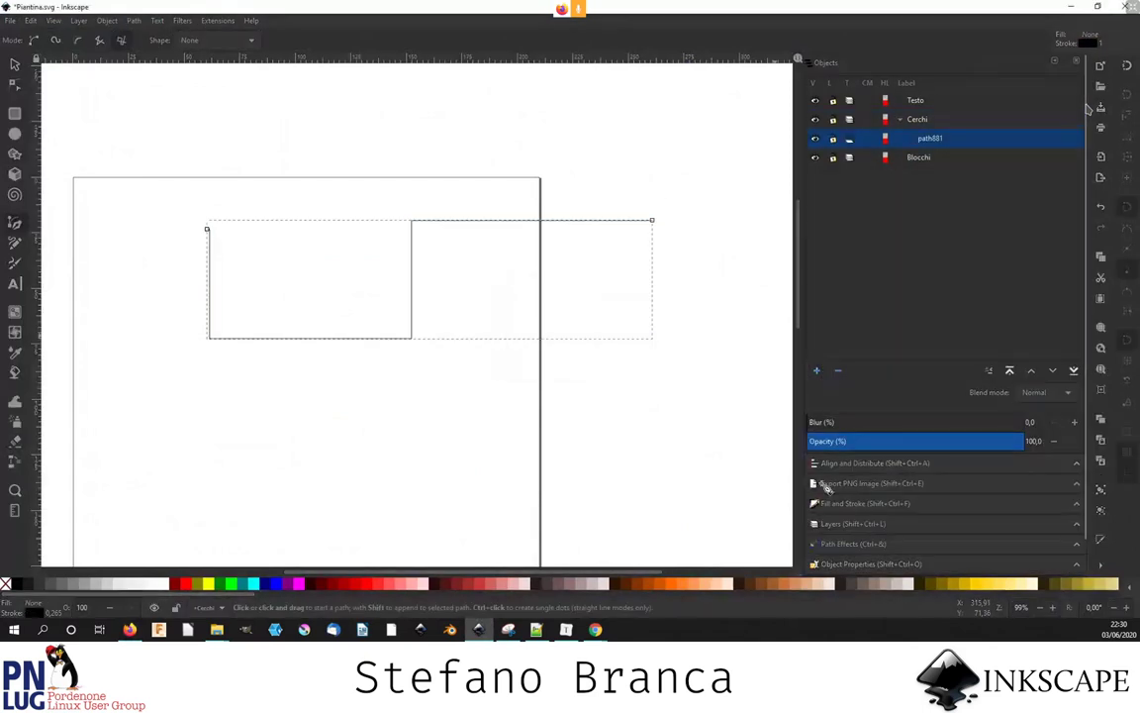
{"action": "left_click", "coordinate": [846, 503]}
{"action": "left_click", "coordinate": [845, 542]}
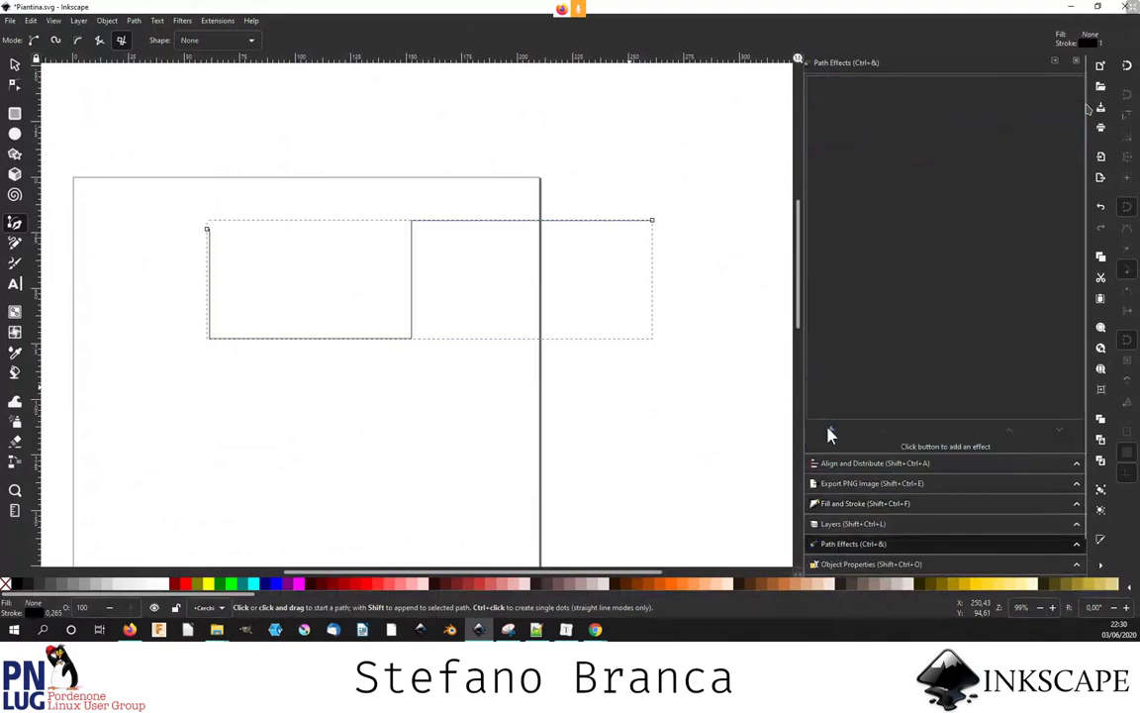
{"action": "left_click", "coordinate": [831, 430]}
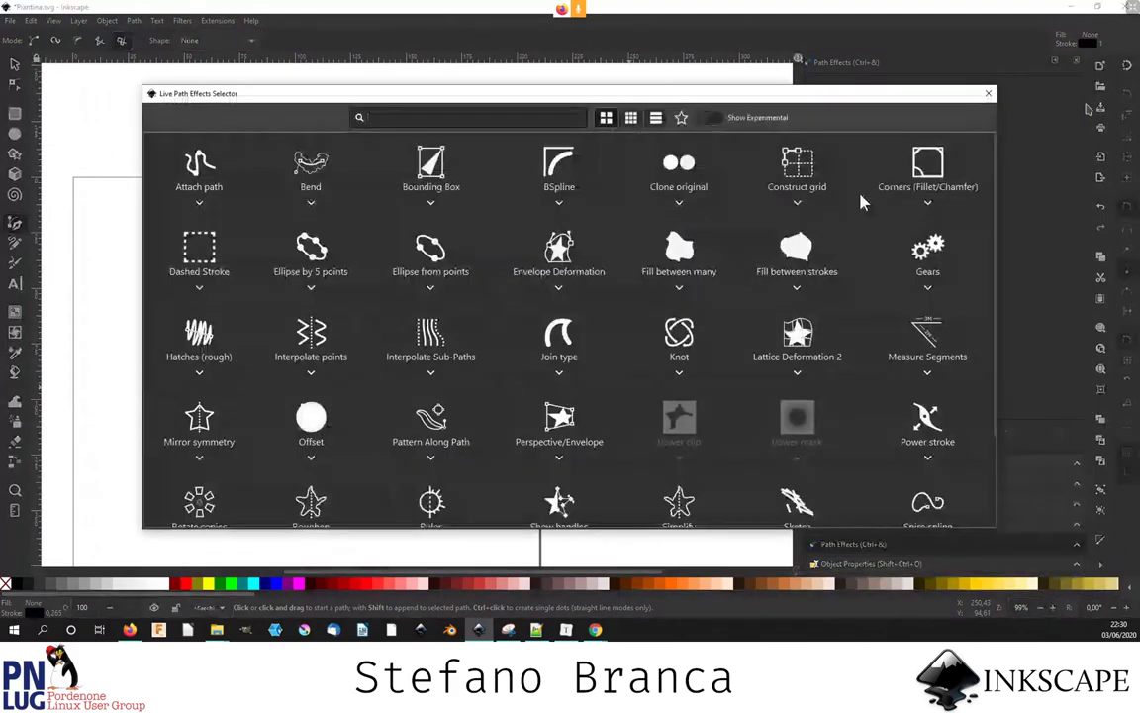
{"action": "key", "text": "Escape"}
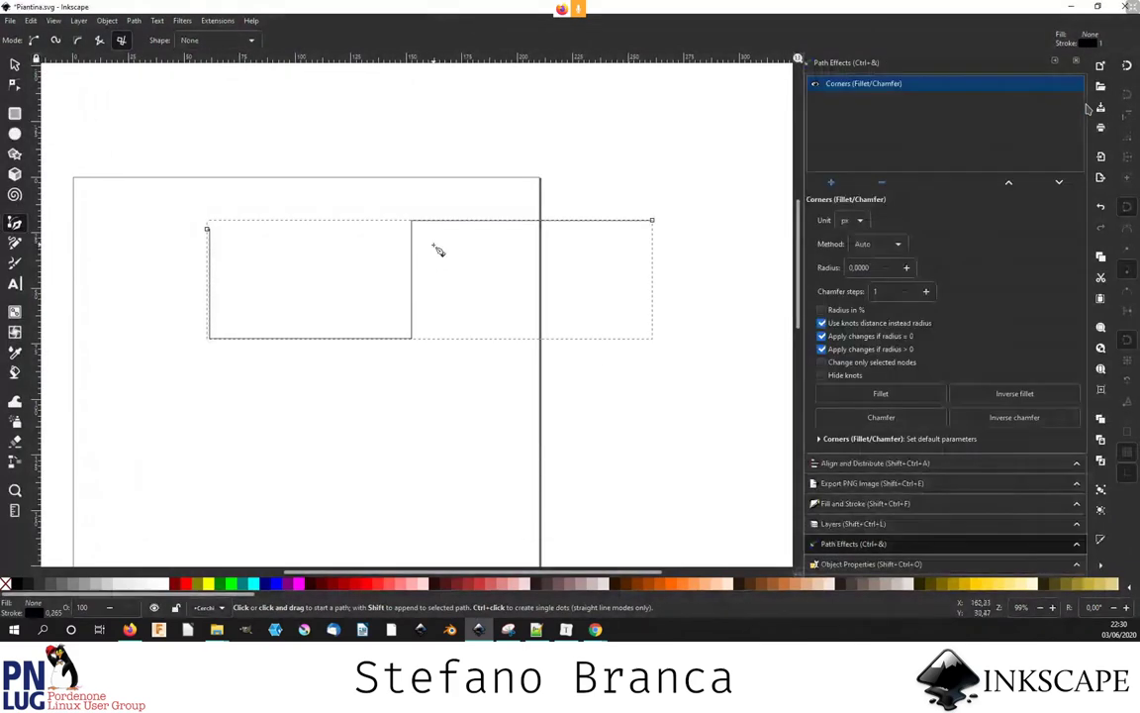
{"action": "triple_click", "coordinate": [858, 267]}
{"action": "type", "text": "20"}
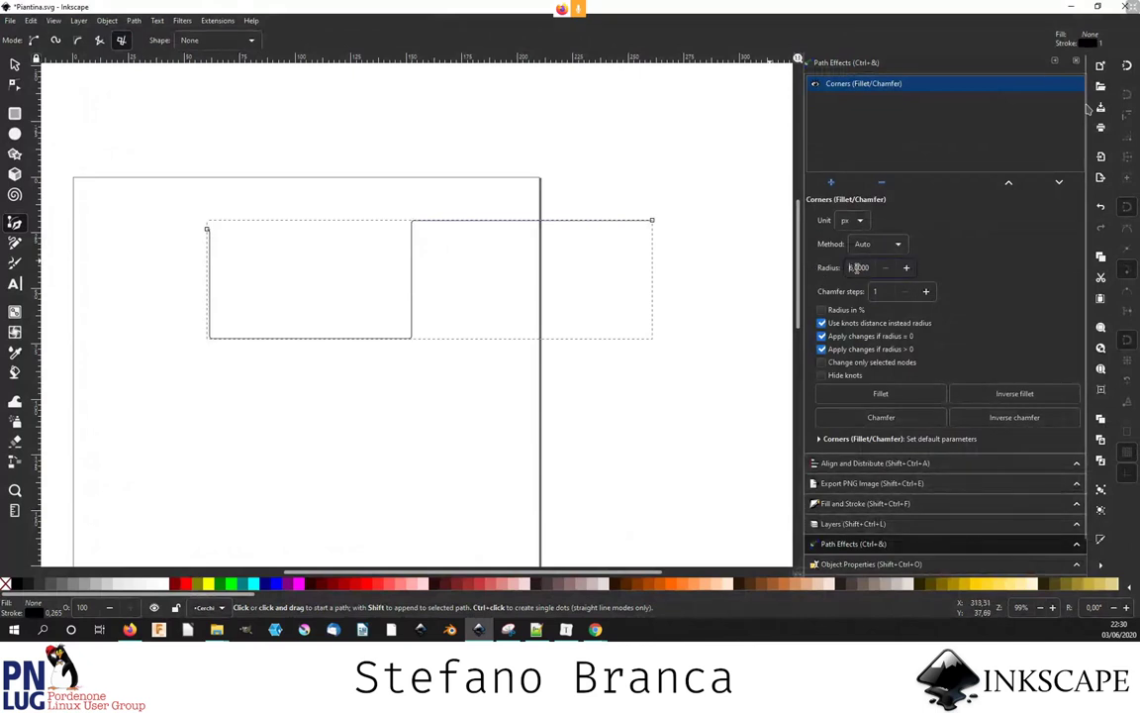
{"action": "key", "text": "Return"}
- Drag the upper middle corner's knot with the Node tool to widen its rounding
{"action": "left_click", "coordinate": [15, 84]}
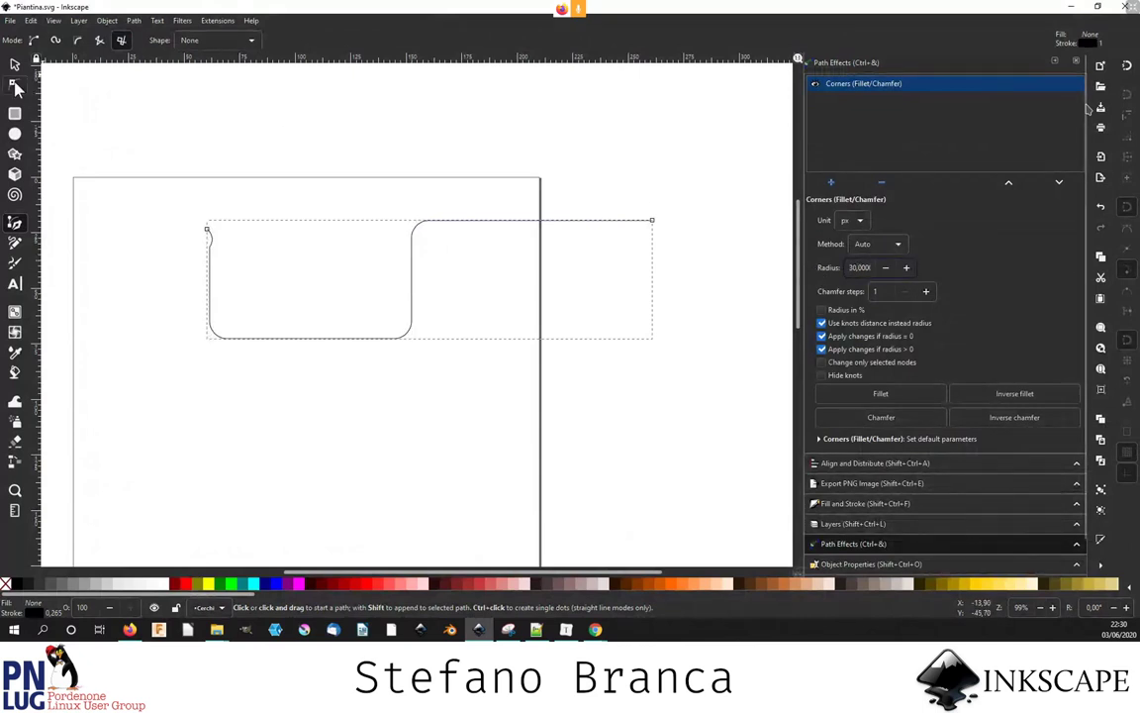
{"action": "scroll", "coordinate": [395, 222], "scroll_direction": "up", "scroll_amount": 1}
{"action": "left_click_drag", "start_coordinate": [421, 245], "coordinate": [332, 235]}
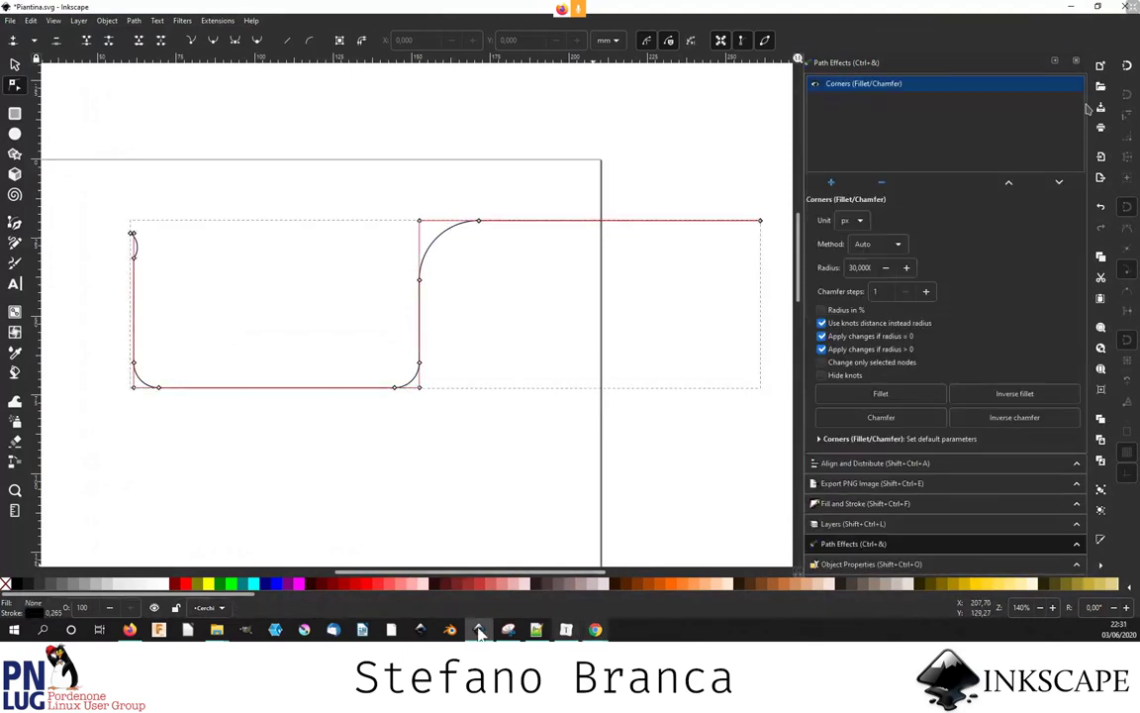
- Return to the Firefox extensions gallery and scroll up and down through its listings
{"action": "left_click", "coordinate": [119, 631]}
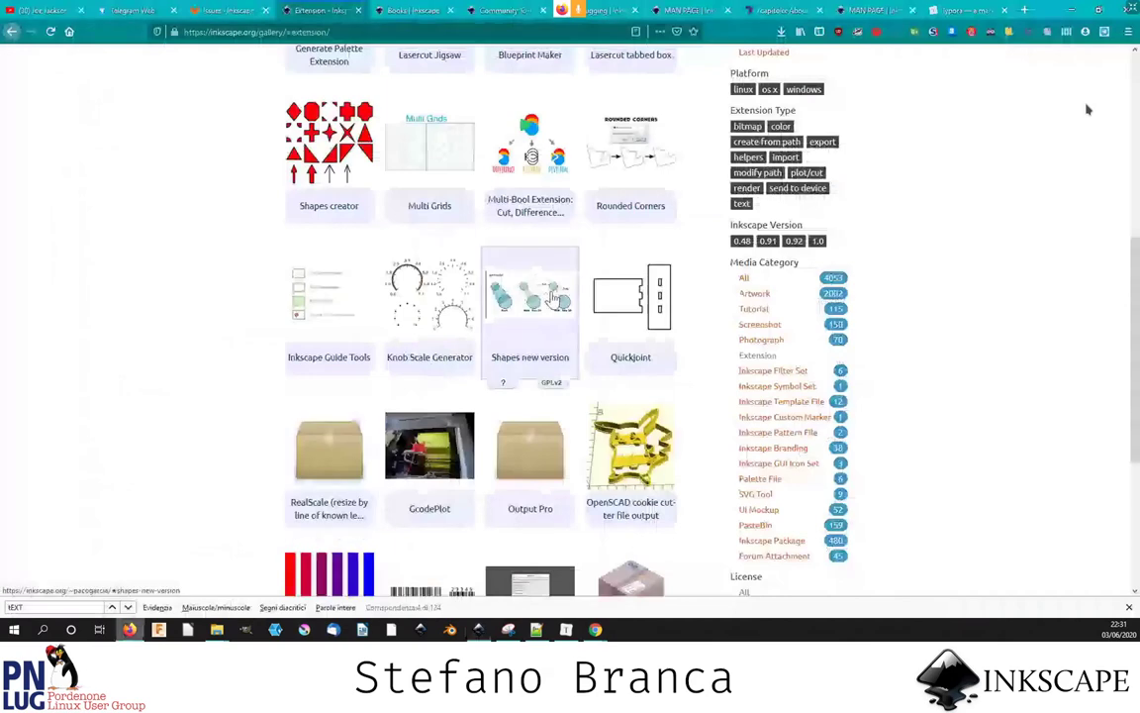
{"action": "scroll", "coordinate": [564, 346], "scroll_direction": "down", "scroll_amount": 1}
{"action": "scroll", "coordinate": [552, 301], "scroll_direction": "down", "scroll_amount": 1}
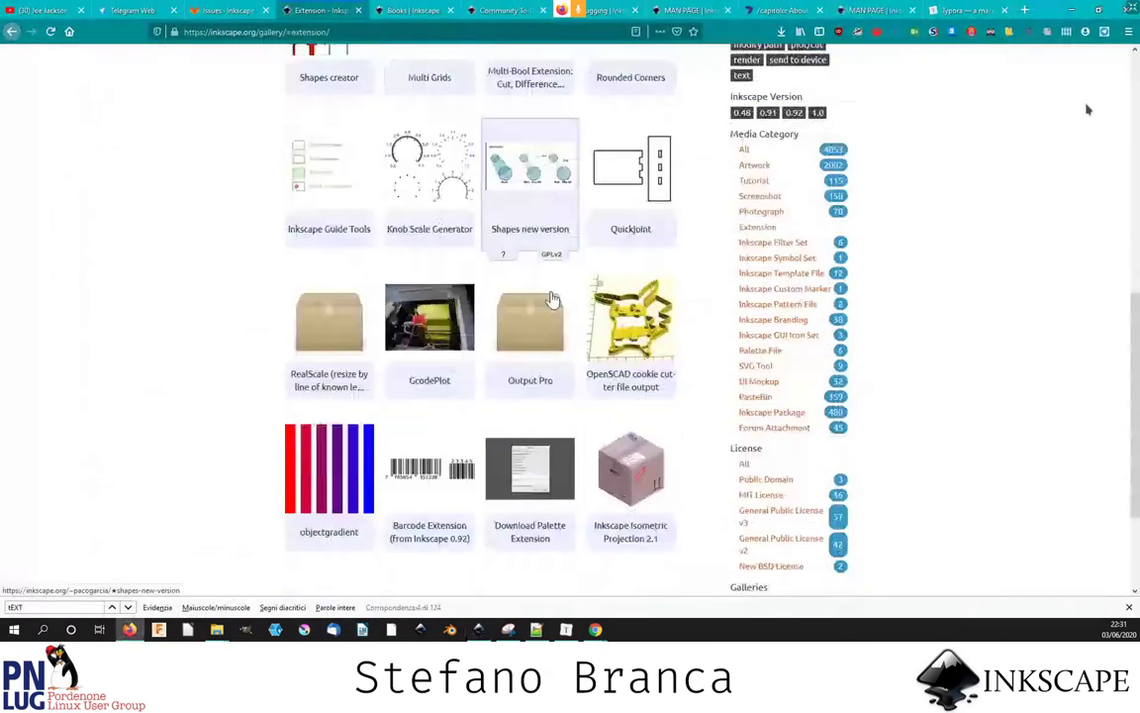
{"action": "scroll", "coordinate": [552, 301], "scroll_direction": "down", "scroll_amount": 2}
{"action": "scroll", "coordinate": [552, 301], "scroll_direction": "up", "scroll_amount": 3}
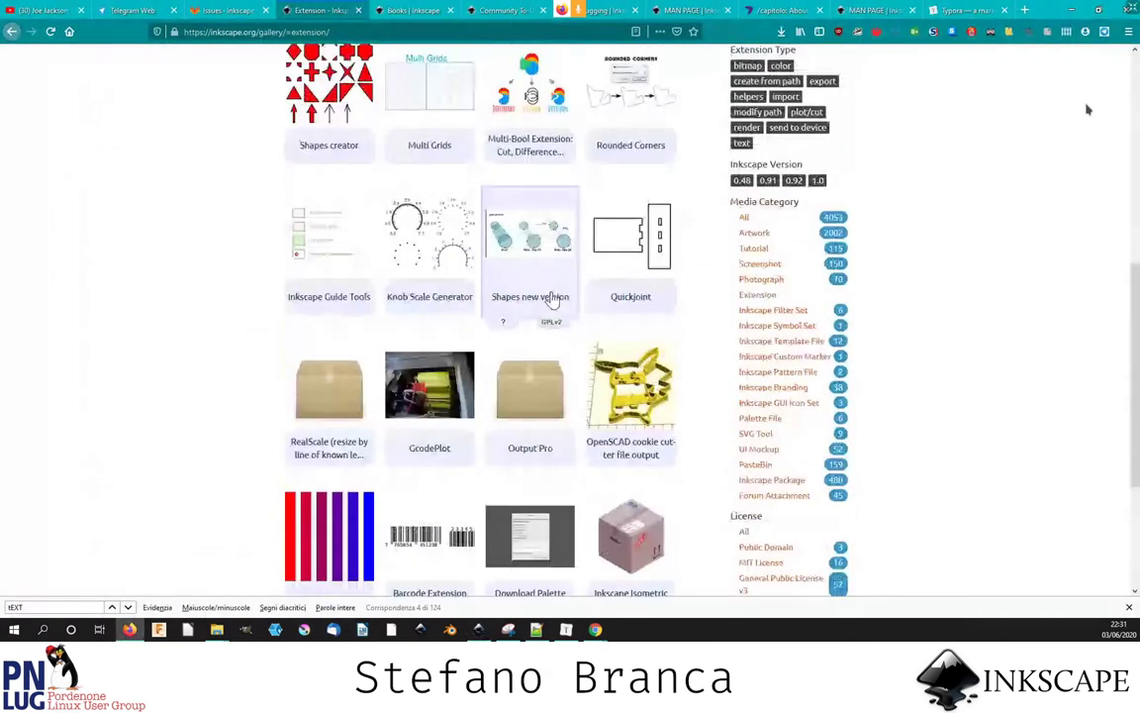
{"action": "scroll", "coordinate": [552, 301], "scroll_direction": "up", "scroll_amount": 2}
{"action": "scroll", "coordinate": [552, 301], "scroll_direction": "up", "scroll_amount": 2}
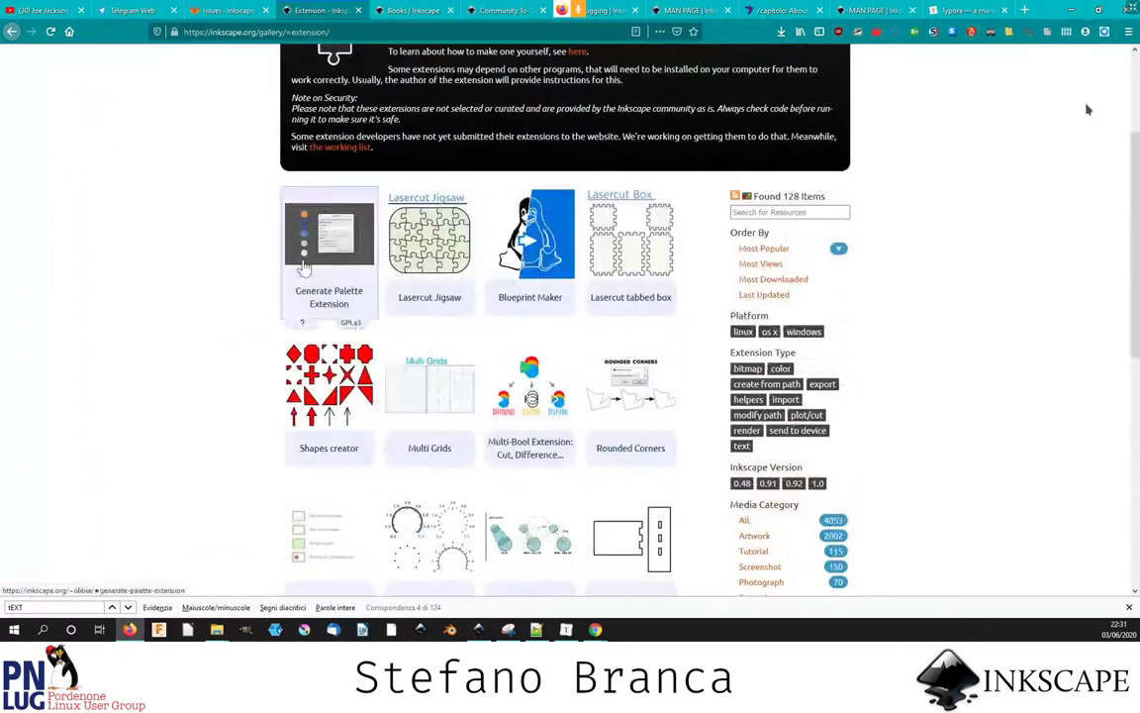
{"action": "scroll", "coordinate": [304, 267], "scroll_direction": "down", "scroll_amount": 2}
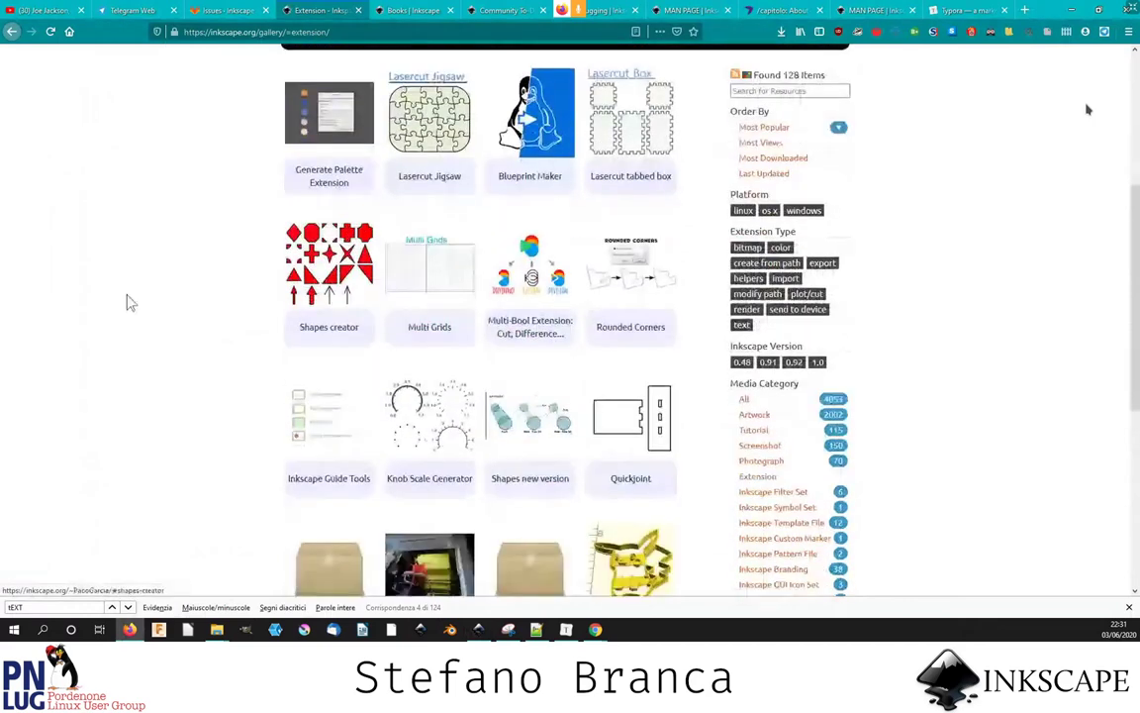
{"action": "scroll", "coordinate": [165, 276], "scroll_direction": "up", "scroll_amount": 1}
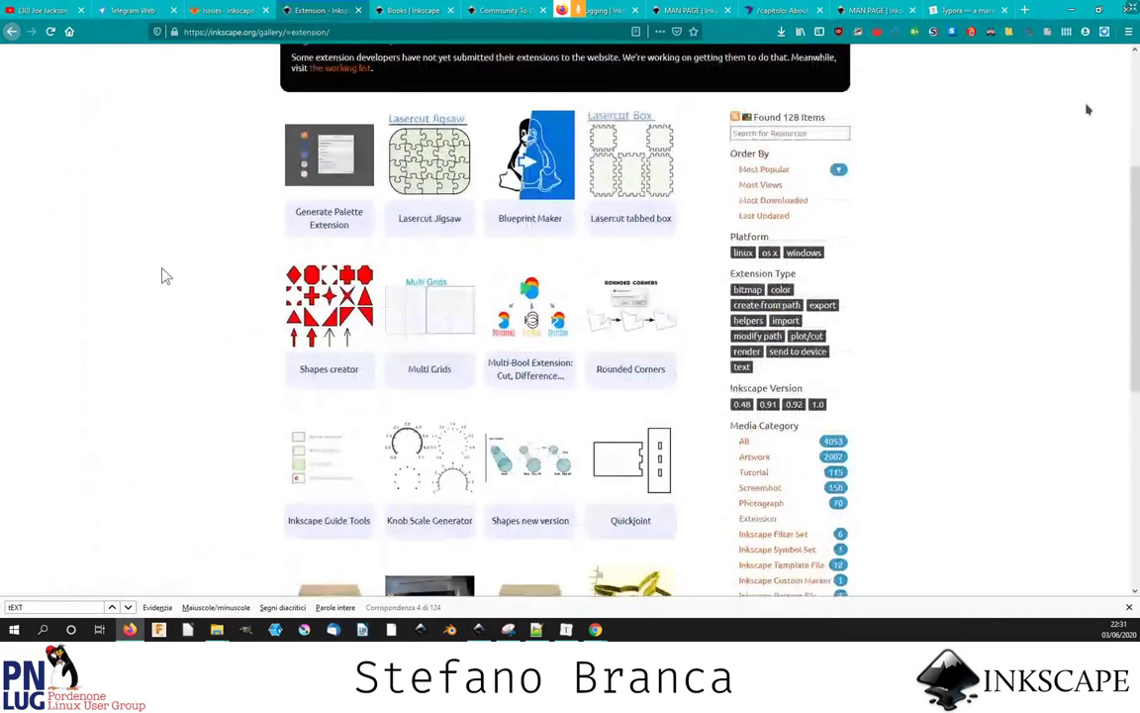
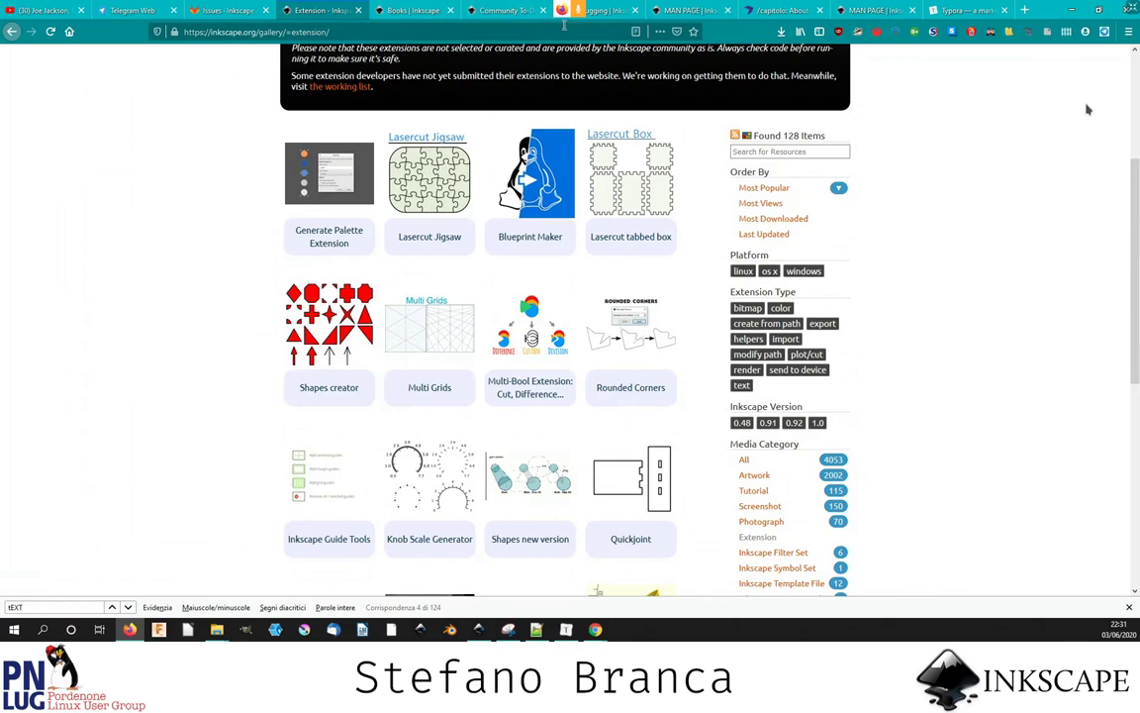
- Bring the video call with the shared screen forward and scroll the extensions gallery
{"action": "left_click", "coordinate": [553, 33]}
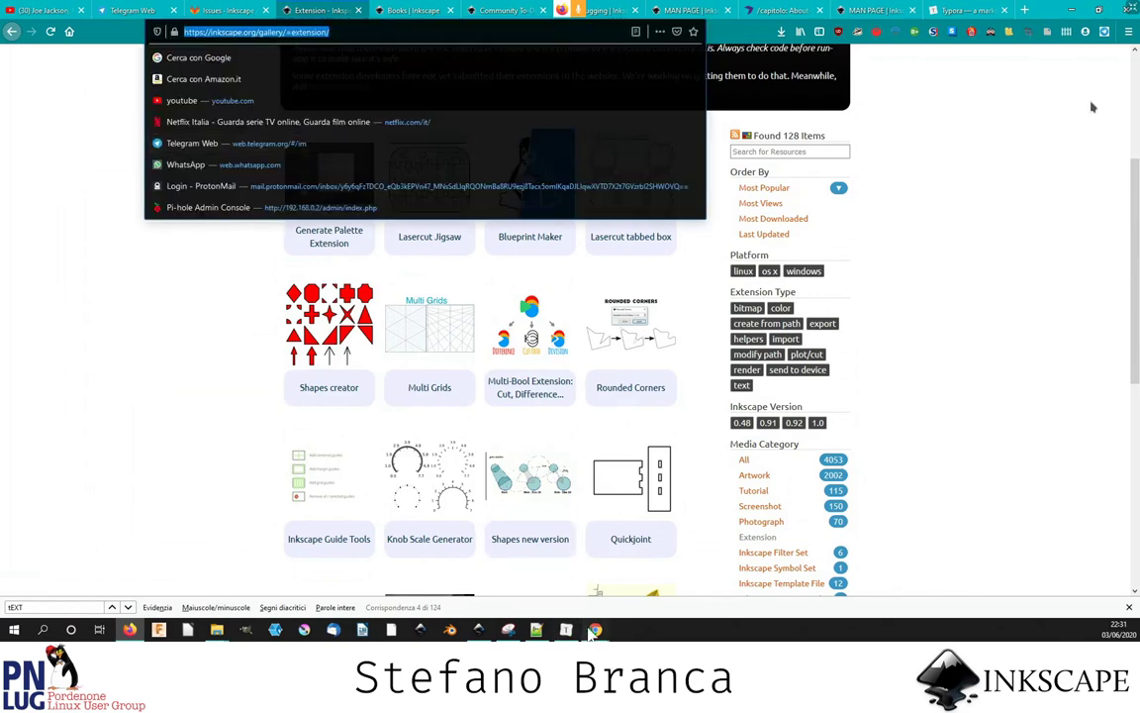
{"action": "left_click", "coordinate": [595, 629]}
{"action": "left_click", "coordinate": [465, 574]}
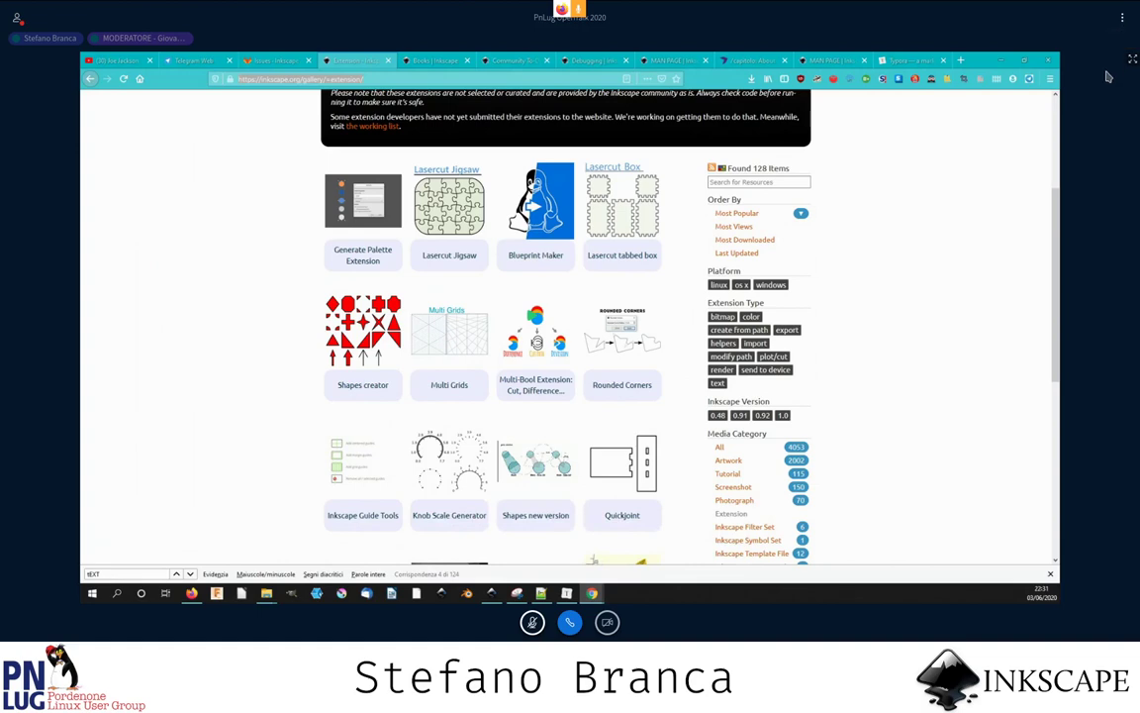
{"action": "scroll", "coordinate": [412, 308], "scroll_direction": "down", "scroll_amount": 2}
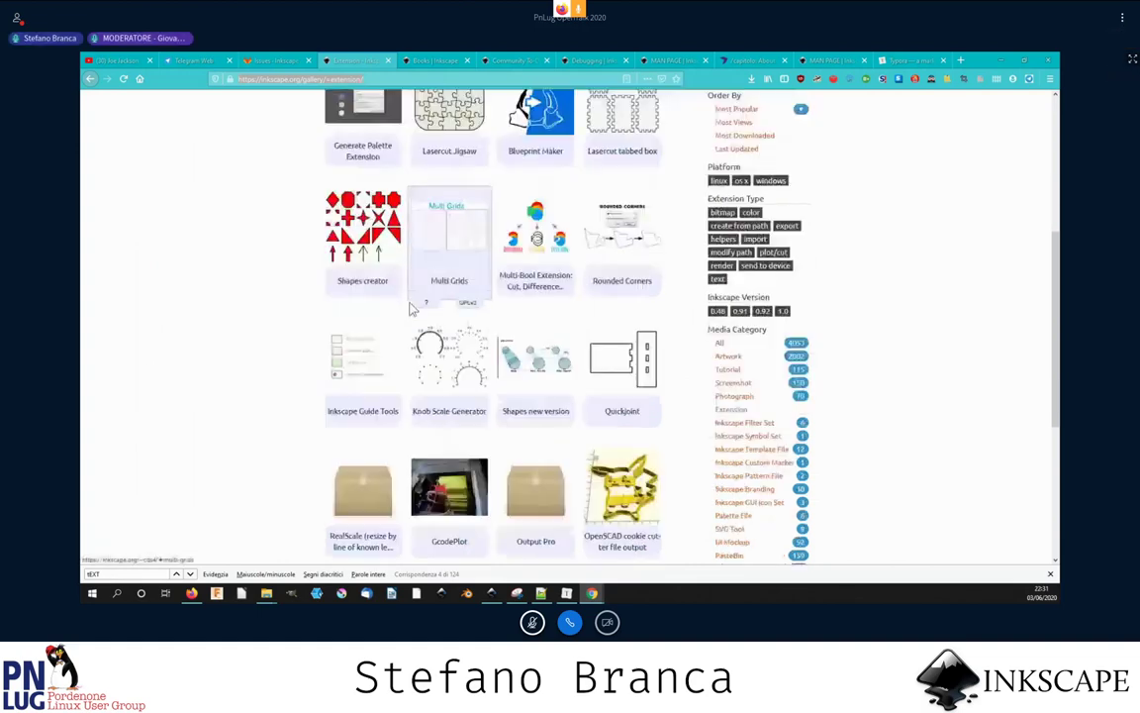
{"action": "scroll", "coordinate": [412, 308], "scroll_direction": "up", "scroll_amount": 2}
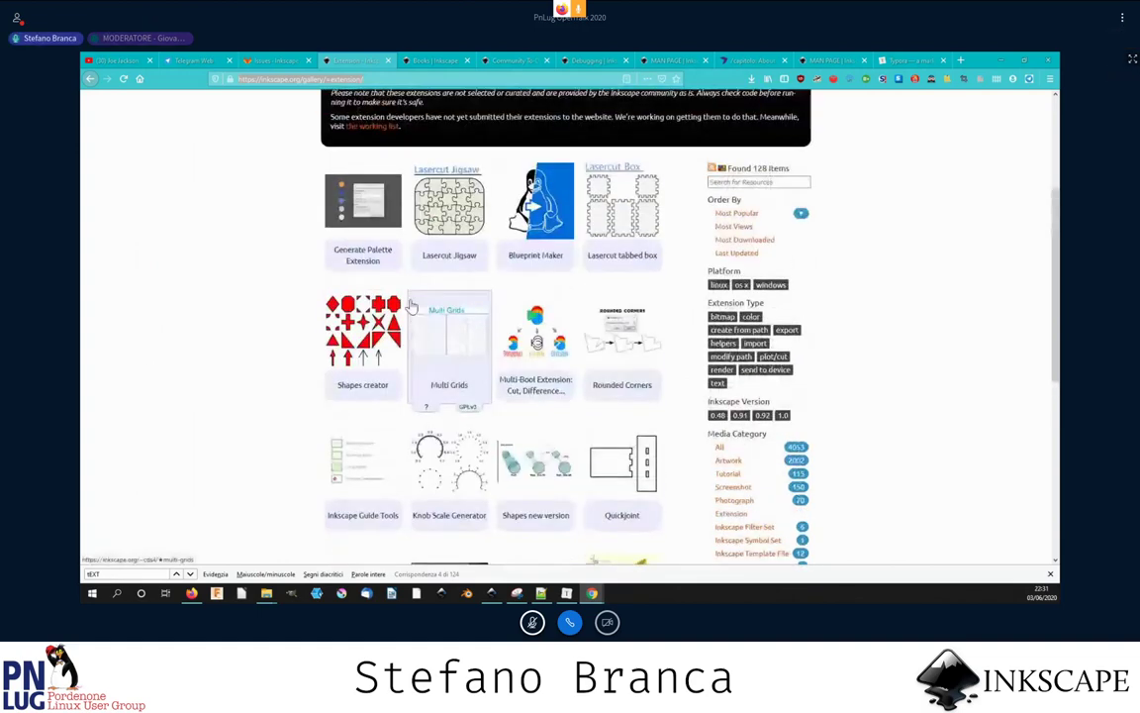
{"action": "scroll", "coordinate": [412, 308], "scroll_direction": "down", "scroll_amount": 4}
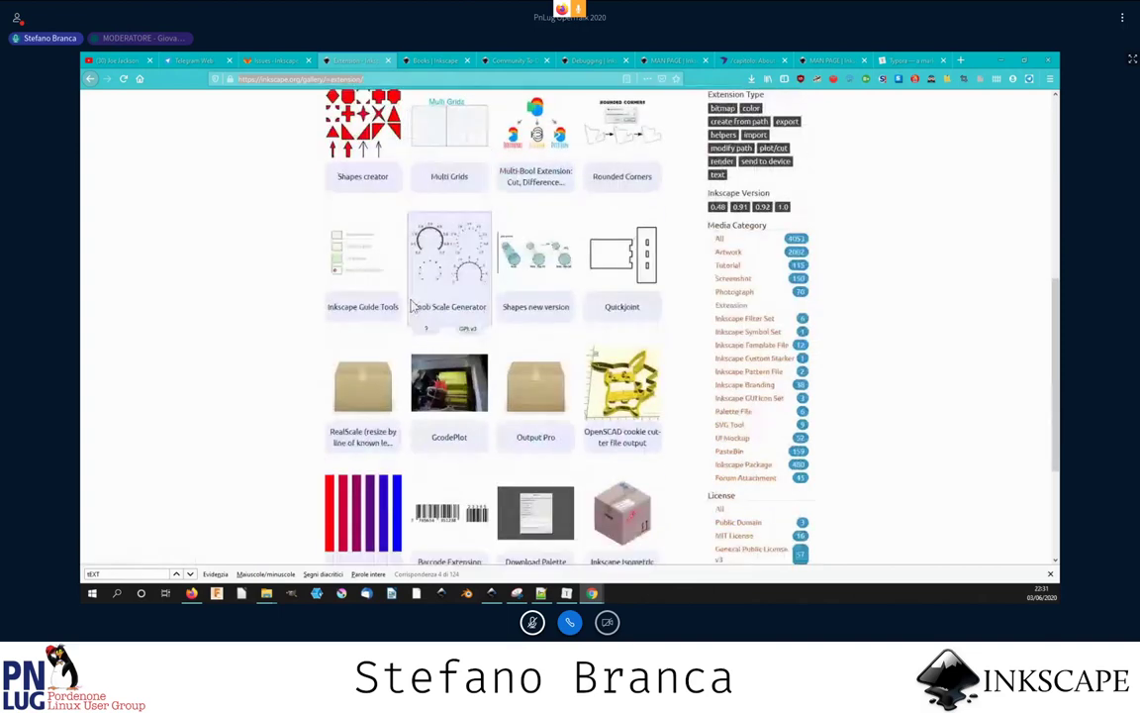
{"action": "scroll", "coordinate": [412, 307], "scroll_direction": "down", "scroll_amount": 1}
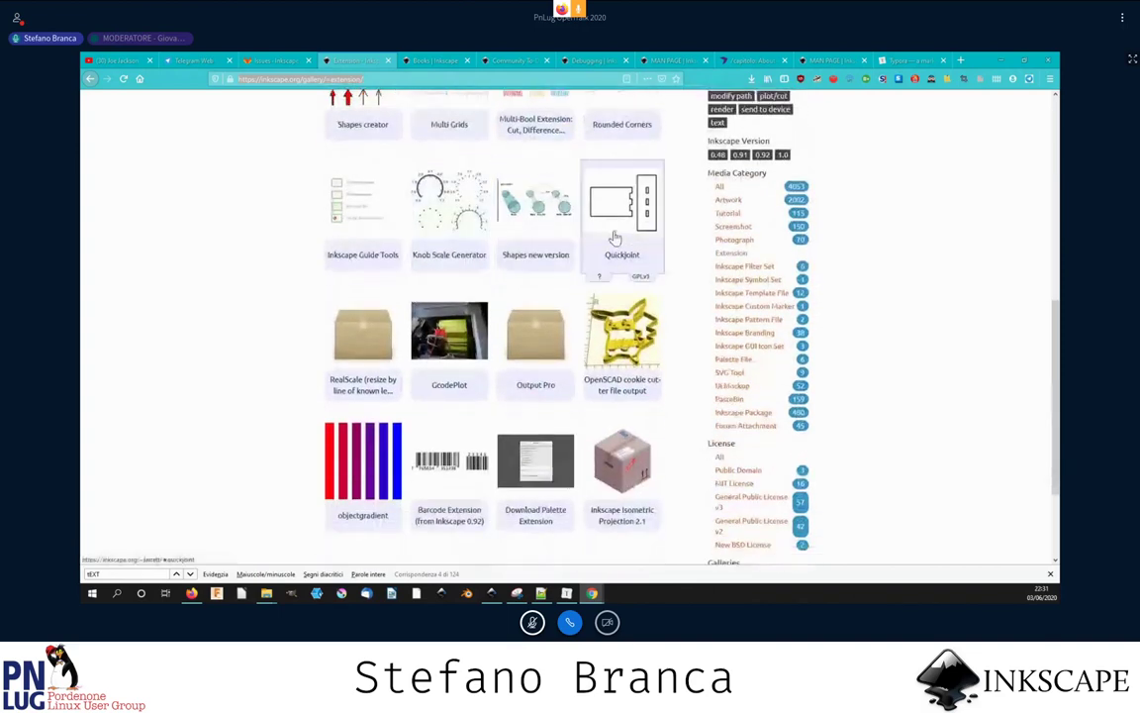
- View the Quickjoint extension's detail page, then return to the gallery
{"action": "left_click", "coordinate": [624, 221]}
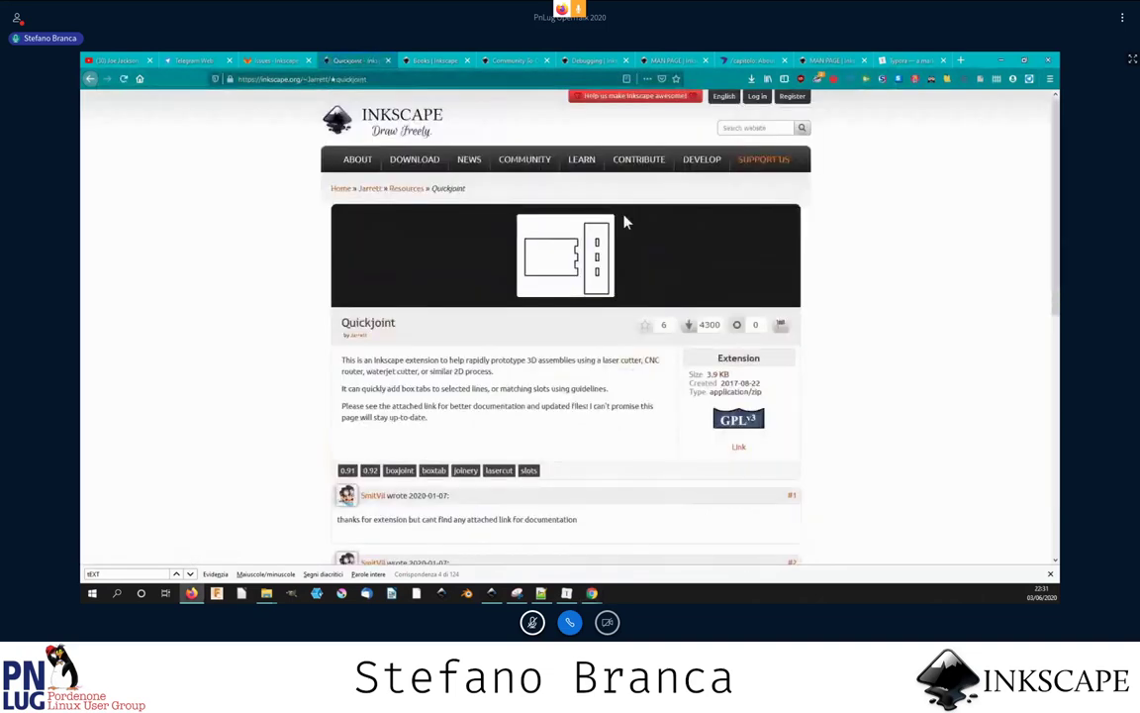
{"action": "scroll", "coordinate": [624, 222], "scroll_direction": "down", "scroll_amount": 3}
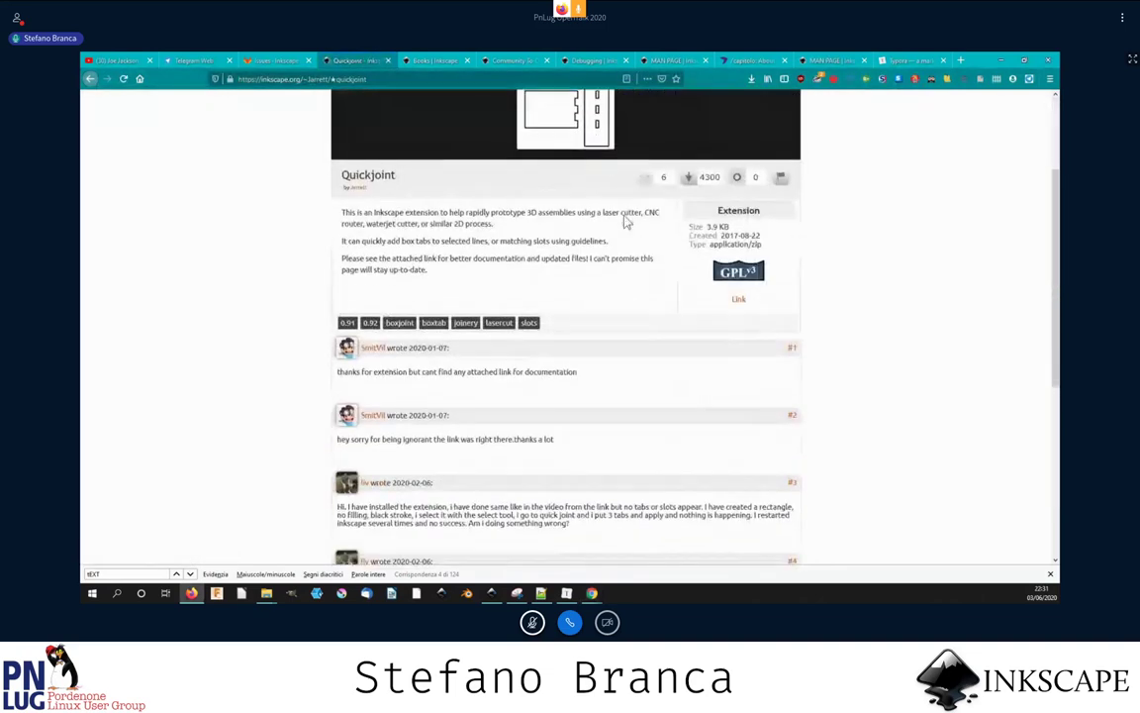
{"action": "scroll", "coordinate": [610, 243], "scroll_direction": "up", "scroll_amount": 1}
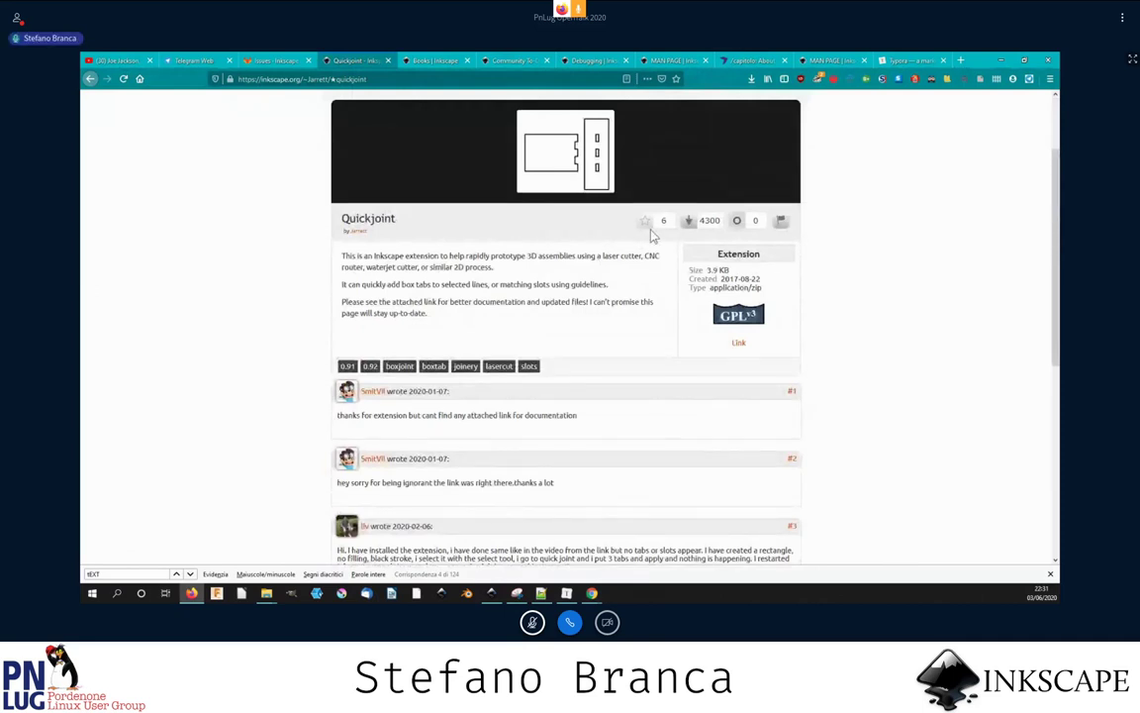
{"action": "key", "text": "alt+Left"}
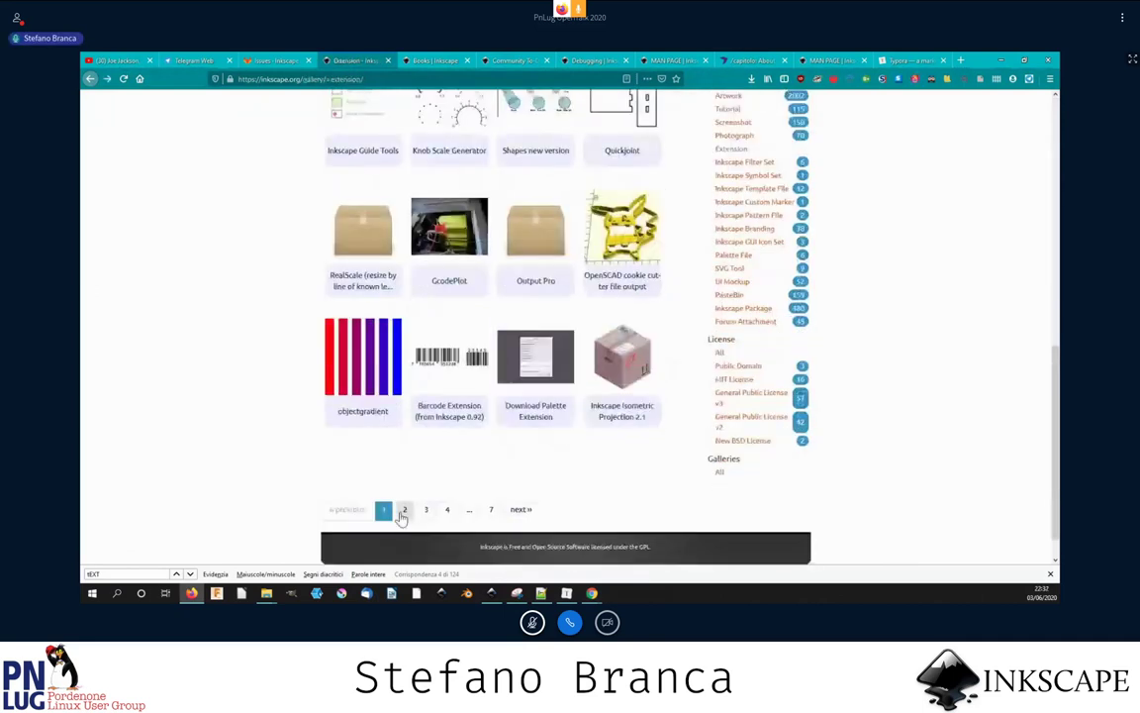
- Go to page 2 of the extensions gallery and scroll through its cards
{"action": "left_click", "coordinate": [403, 511]}
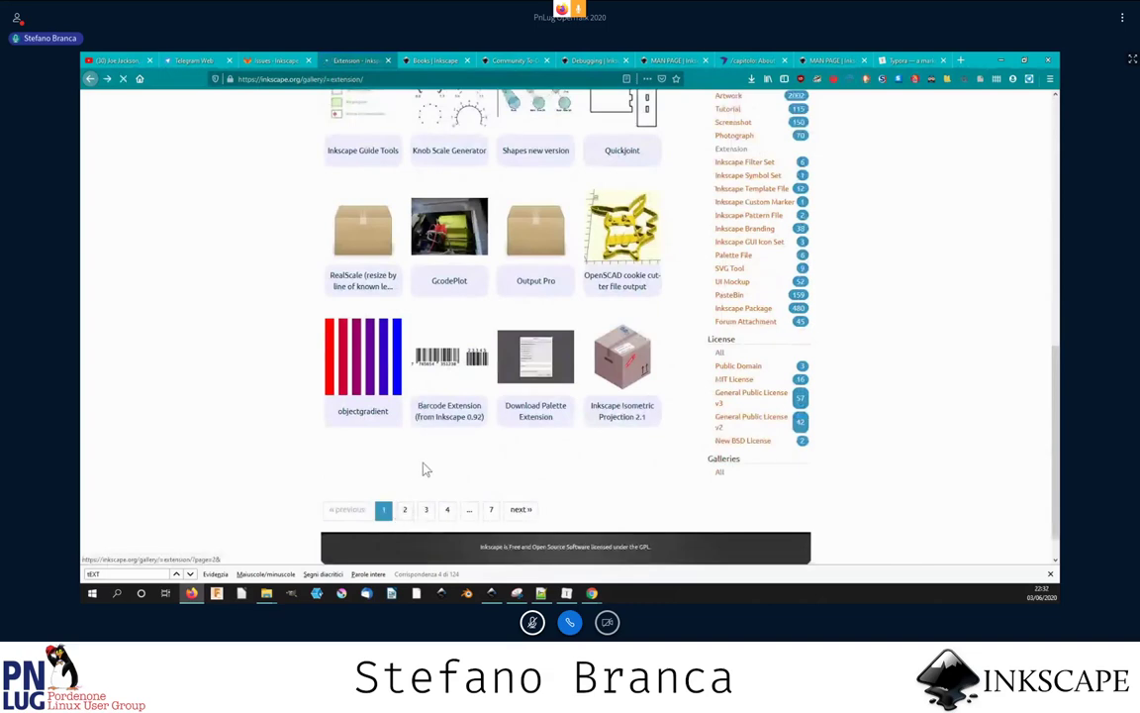
{"action": "scroll", "coordinate": [429, 456], "scroll_direction": "down", "scroll_amount": 3}
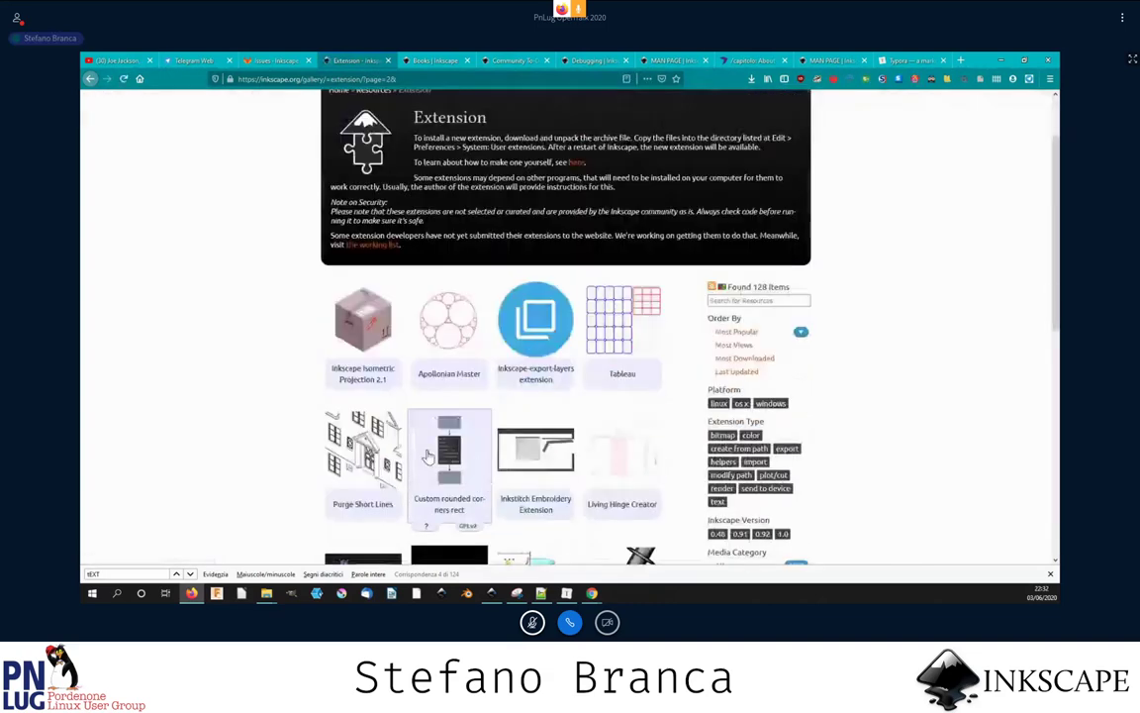
{"action": "scroll", "coordinate": [427, 455], "scroll_direction": "down", "scroll_amount": 1}
{"action": "scroll", "coordinate": [428, 455], "scroll_direction": "down", "scroll_amount": 1}
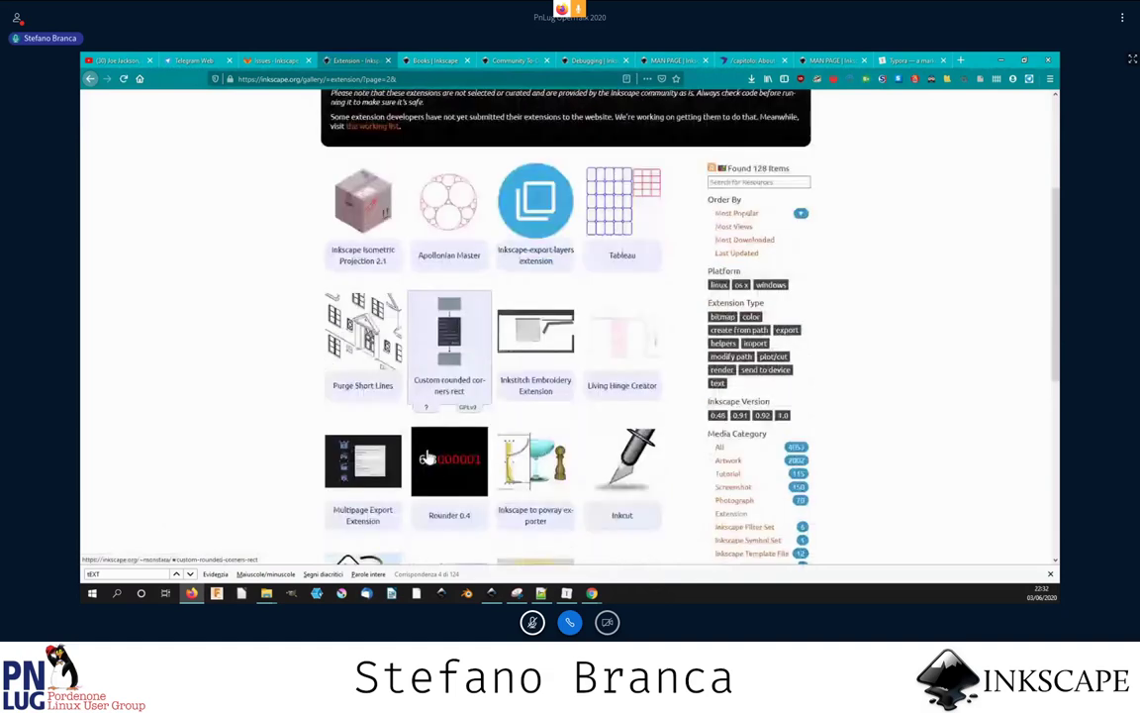
{"action": "scroll", "coordinate": [428, 456], "scroll_direction": "down", "scroll_amount": 1}
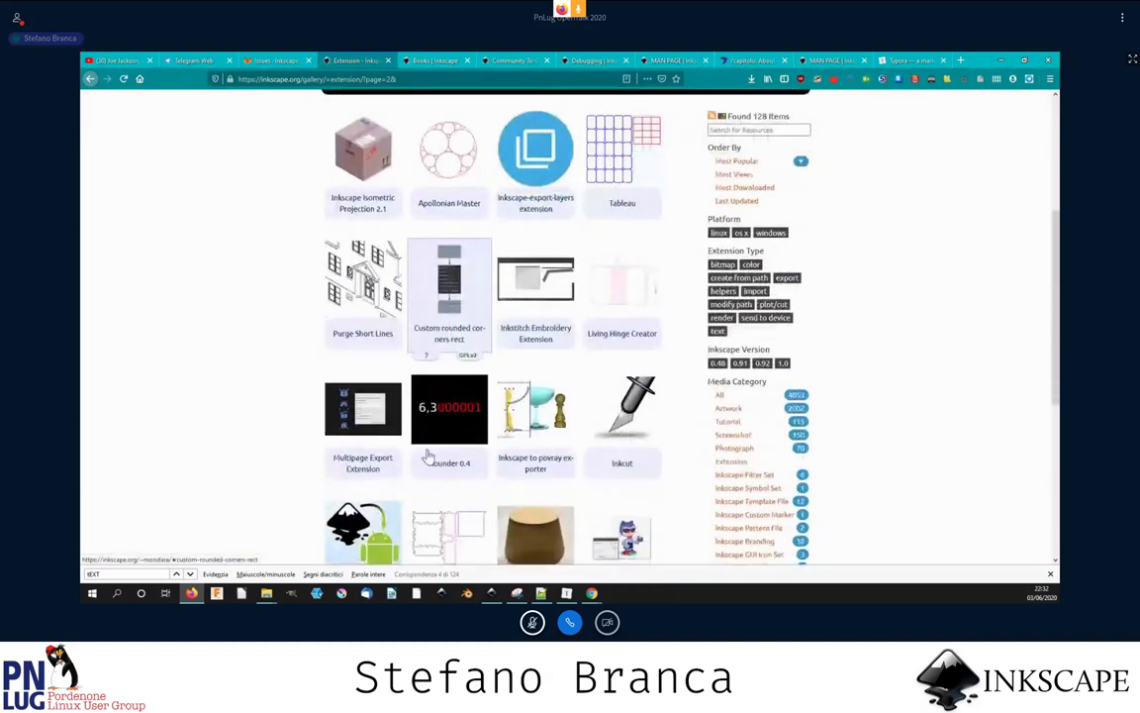
{"action": "scroll", "coordinate": [427, 455], "scroll_direction": "down", "scroll_amount": 1}
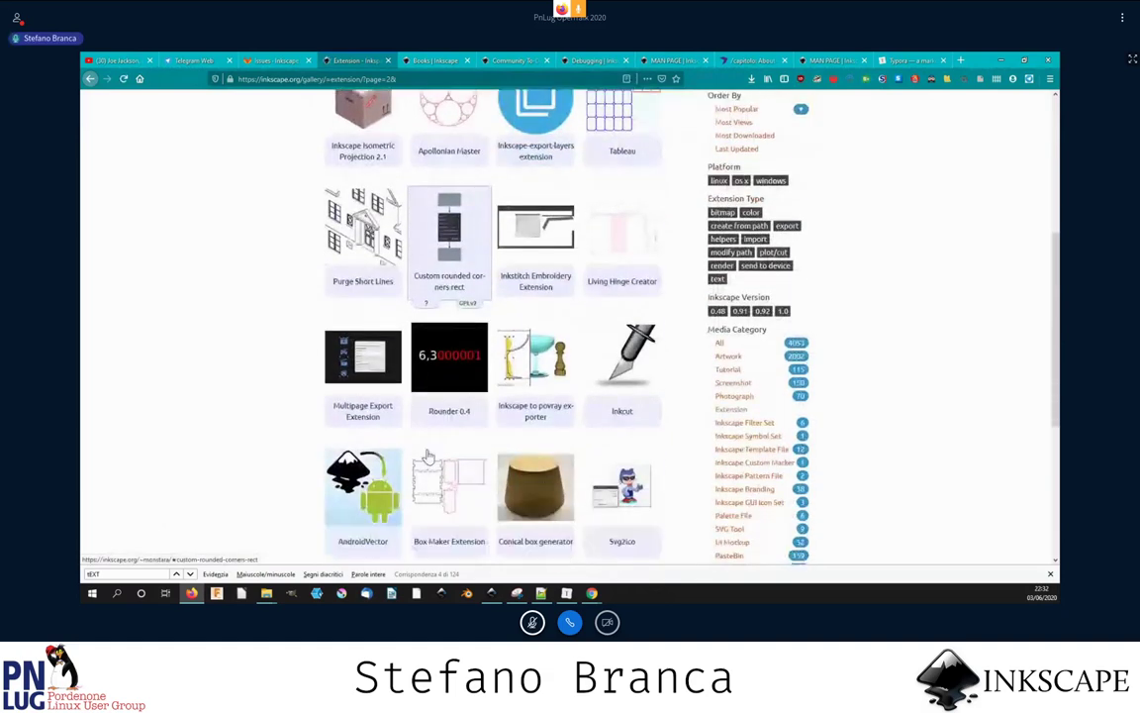
- Look at the Inkscape to povray exporter page, then return and go to page 3
{"action": "left_click", "coordinate": [550, 384]}
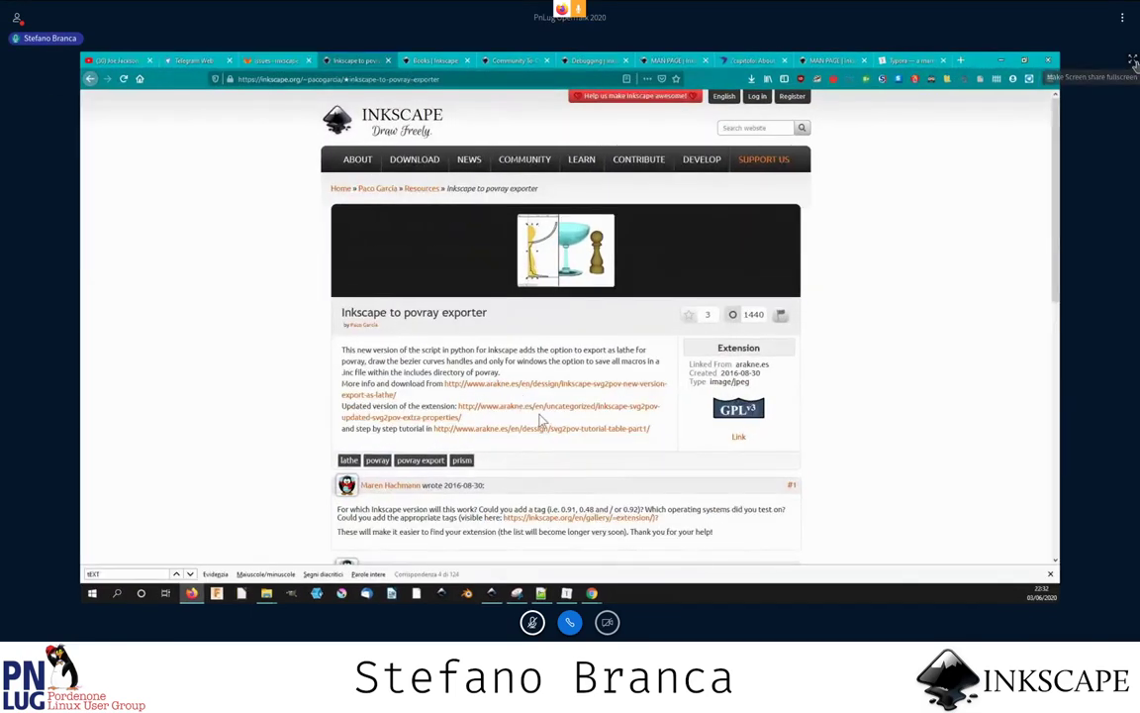
{"action": "left_click", "coordinate": [1133, 61]}
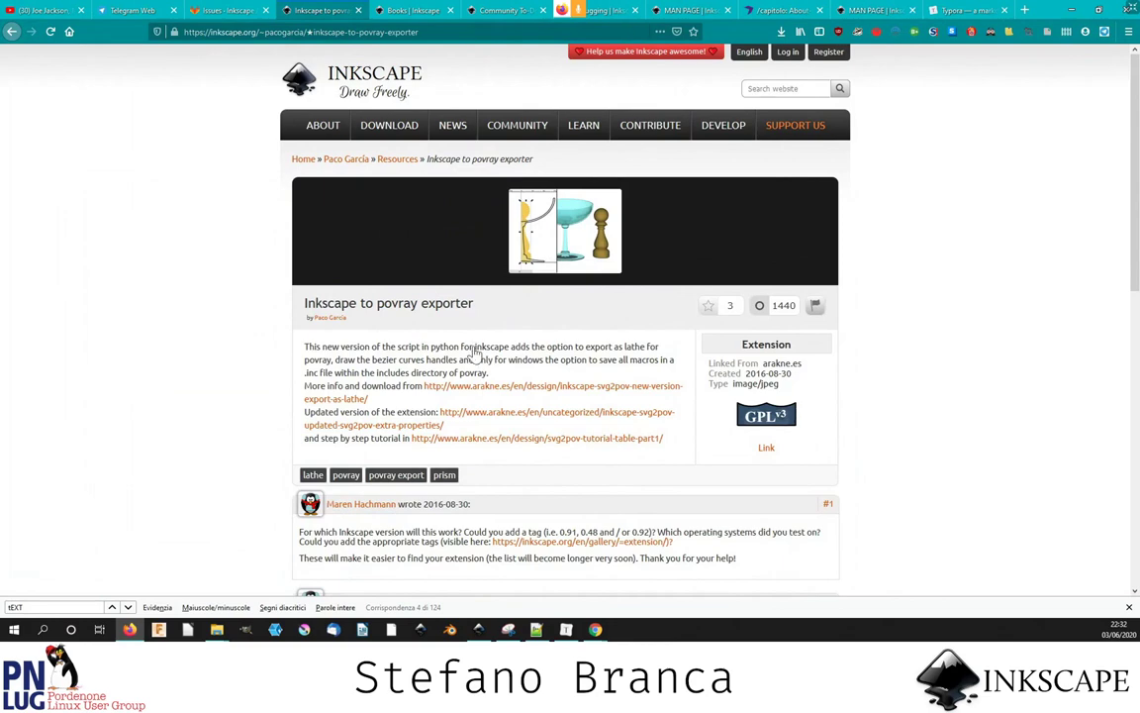
{"action": "key", "text": "alt+Left"}
{"action": "scroll", "coordinate": [475, 354], "scroll_direction": "down", "scroll_amount": 3}
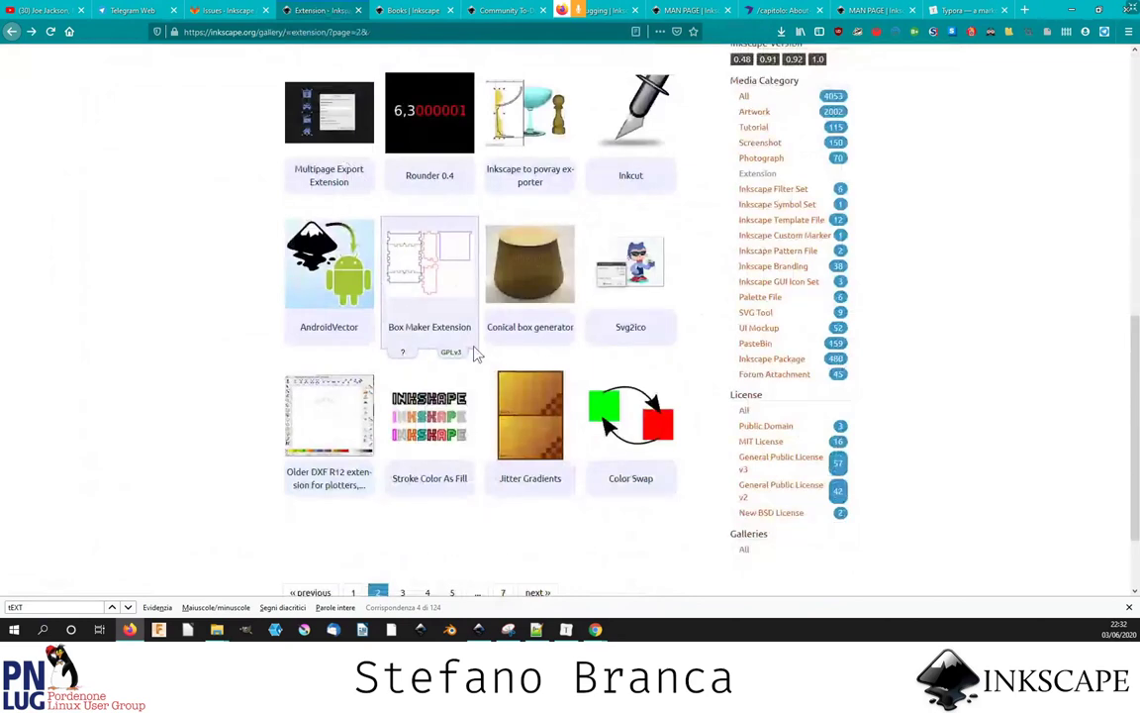
{"action": "scroll", "coordinate": [475, 353], "scroll_direction": "down", "scroll_amount": 2}
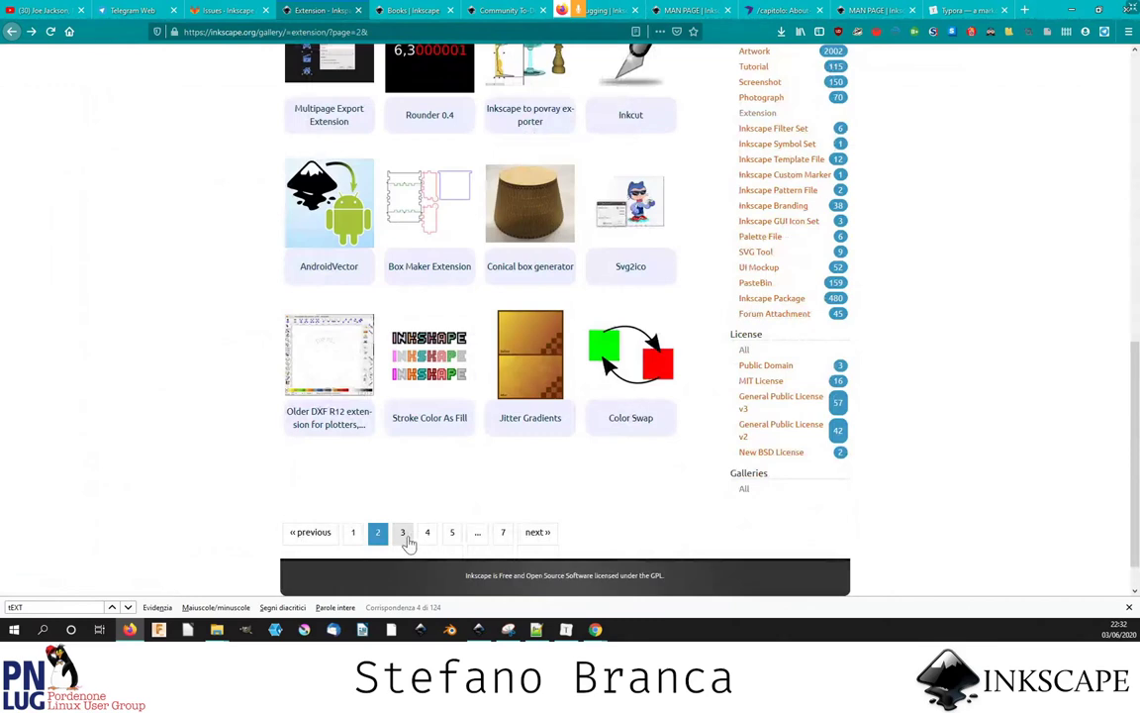
{"action": "left_click", "coordinate": [403, 531]}
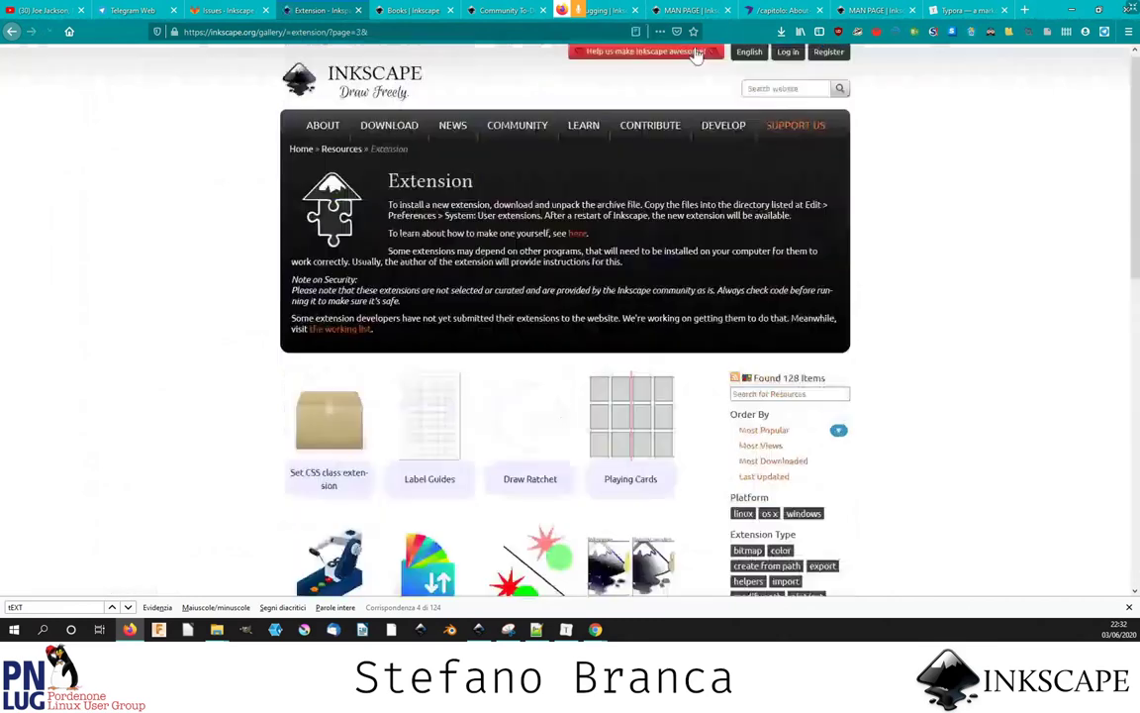
- Switch to the Books and Manuals page tab
{"action": "left_click", "coordinate": [690, 10]}
{"action": "left_click", "coordinate": [572, 12]}
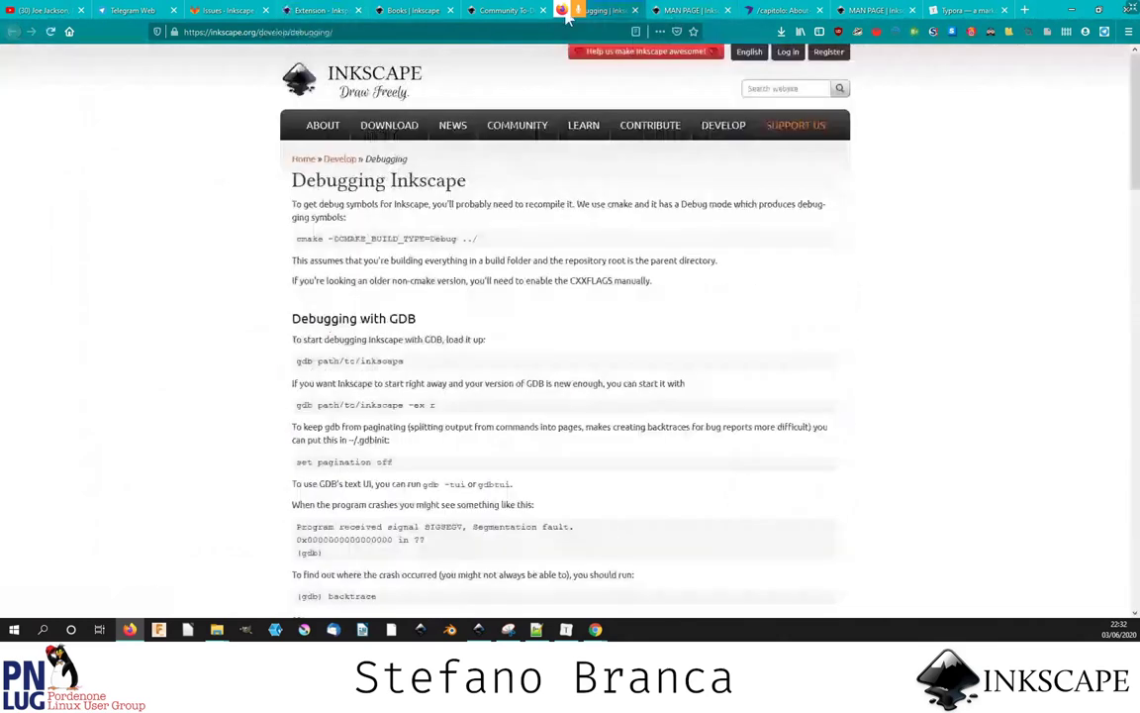
{"action": "left_click", "coordinate": [505, 10]}
{"action": "left_click", "coordinate": [413, 10]}
{"action": "left_click", "coordinate": [343, 32]}
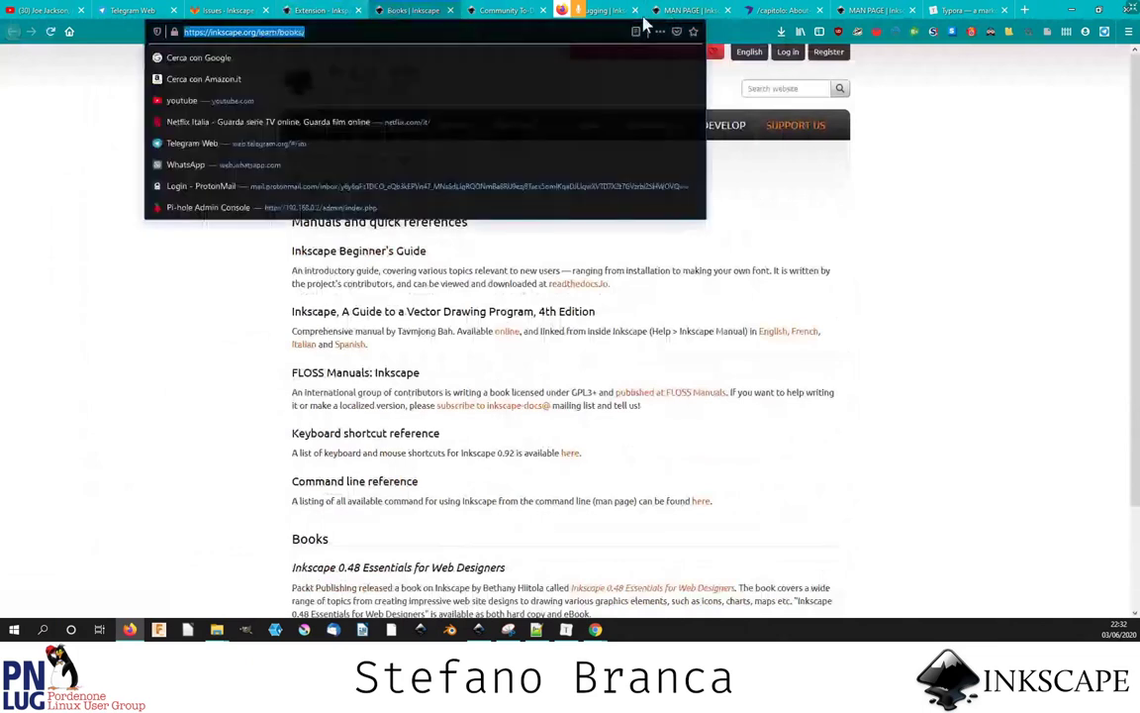
{"action": "left_click", "coordinate": [591, 631]}
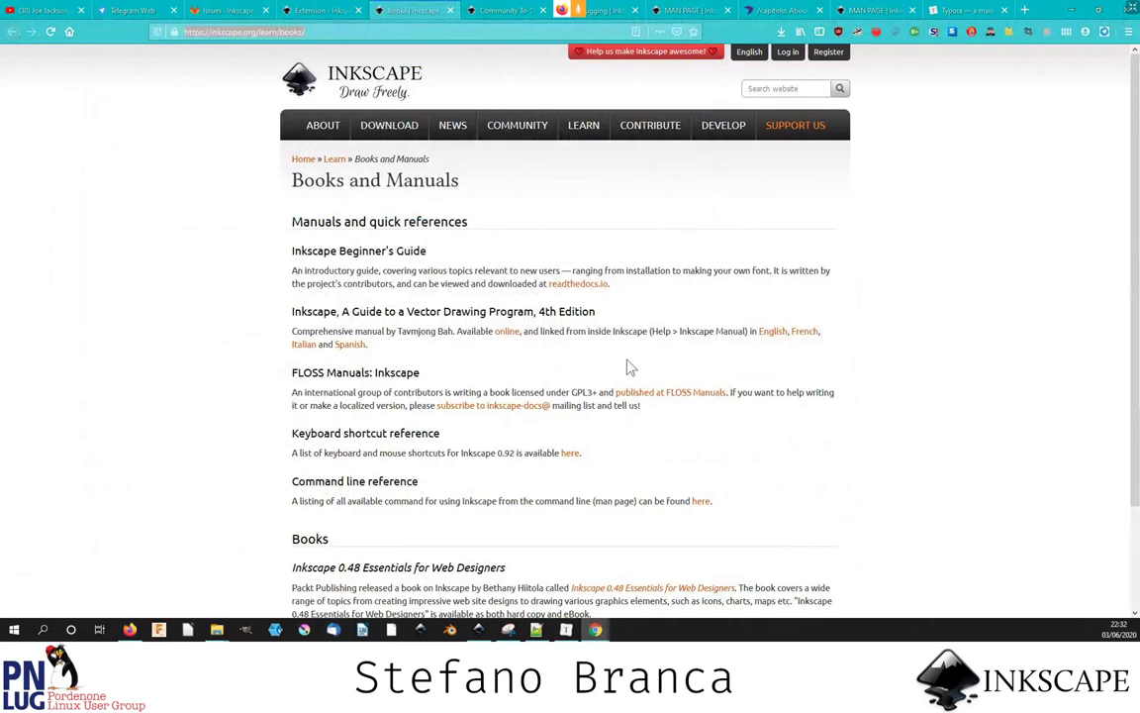
- Open the keyboard shortcut reference in a new tab and load the FLOSS Manuals Inkscape book
{"action": "left_click", "coordinate": [303, 344]}
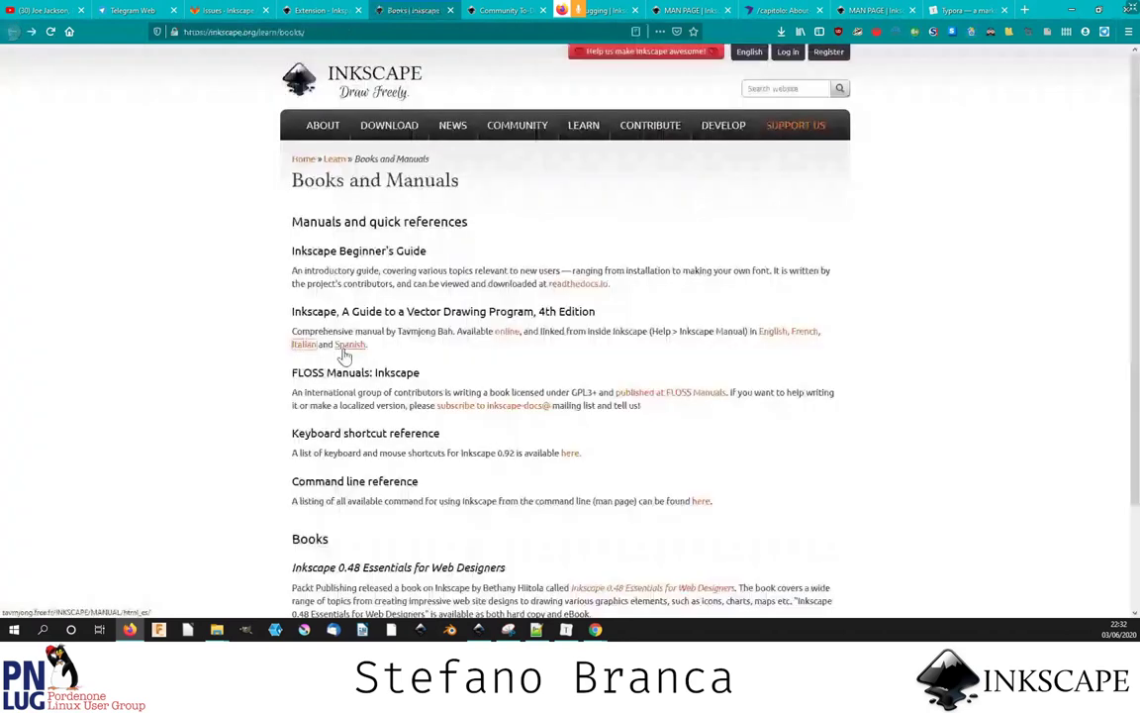
{"action": "scroll", "coordinate": [346, 356], "scroll_direction": "down", "scroll_amount": 3}
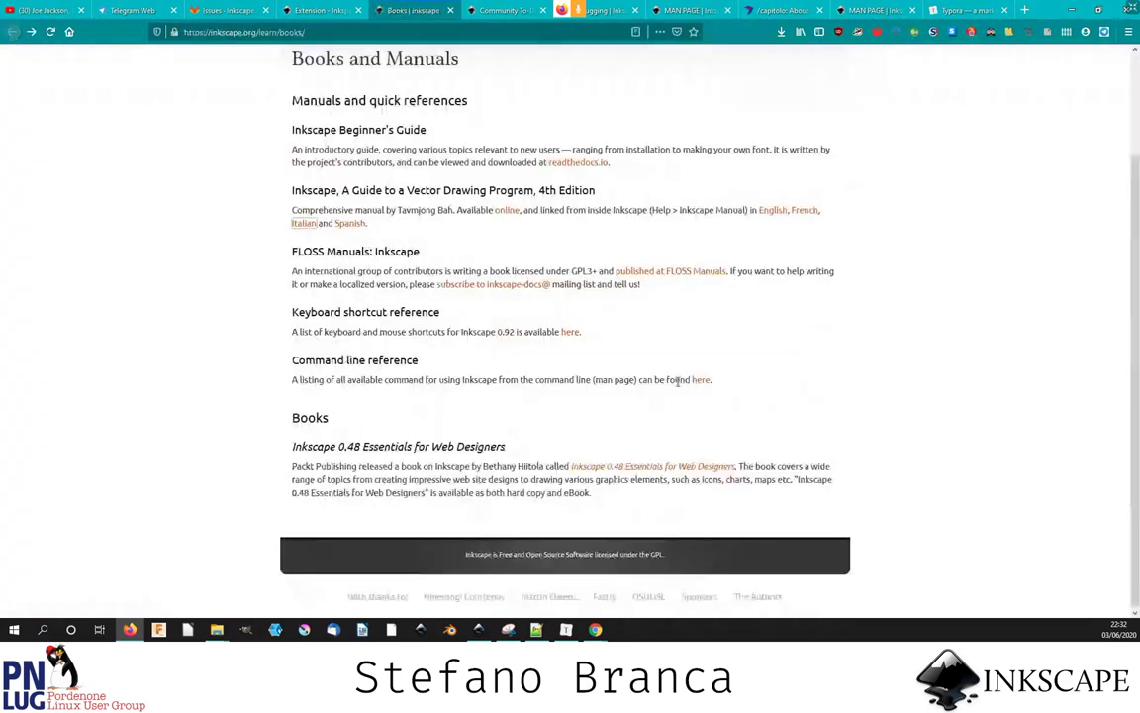
{"action": "middle_click", "coordinate": [573, 333]}
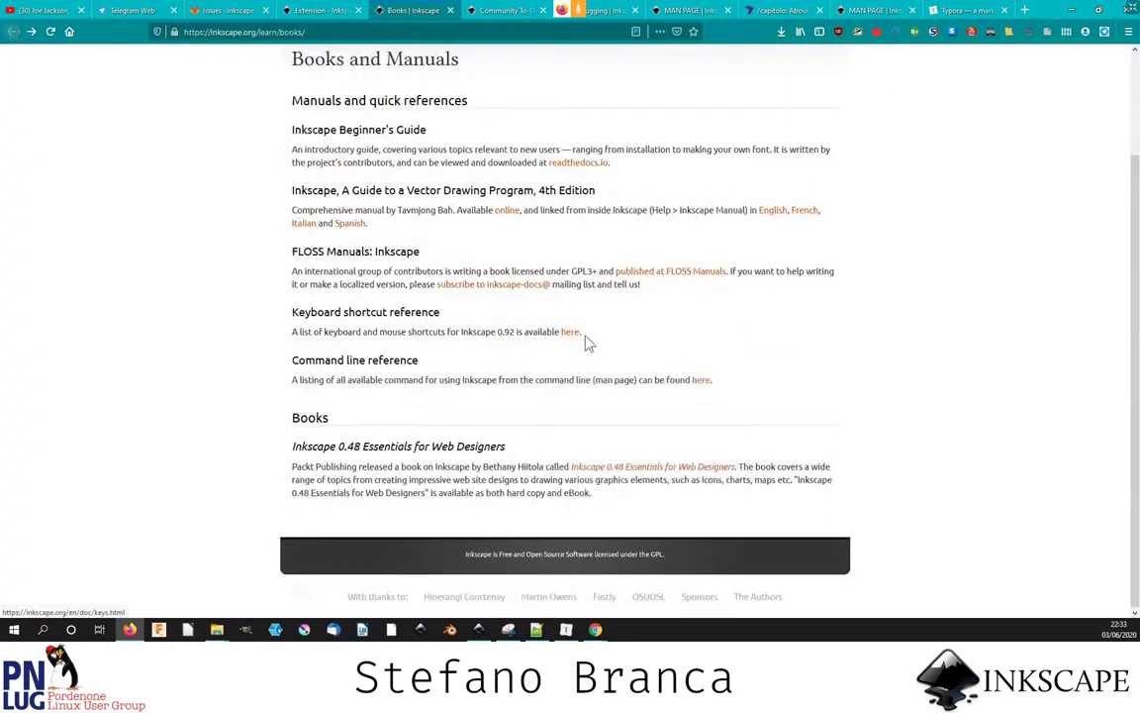
{"action": "left_click", "coordinate": [661, 273]}
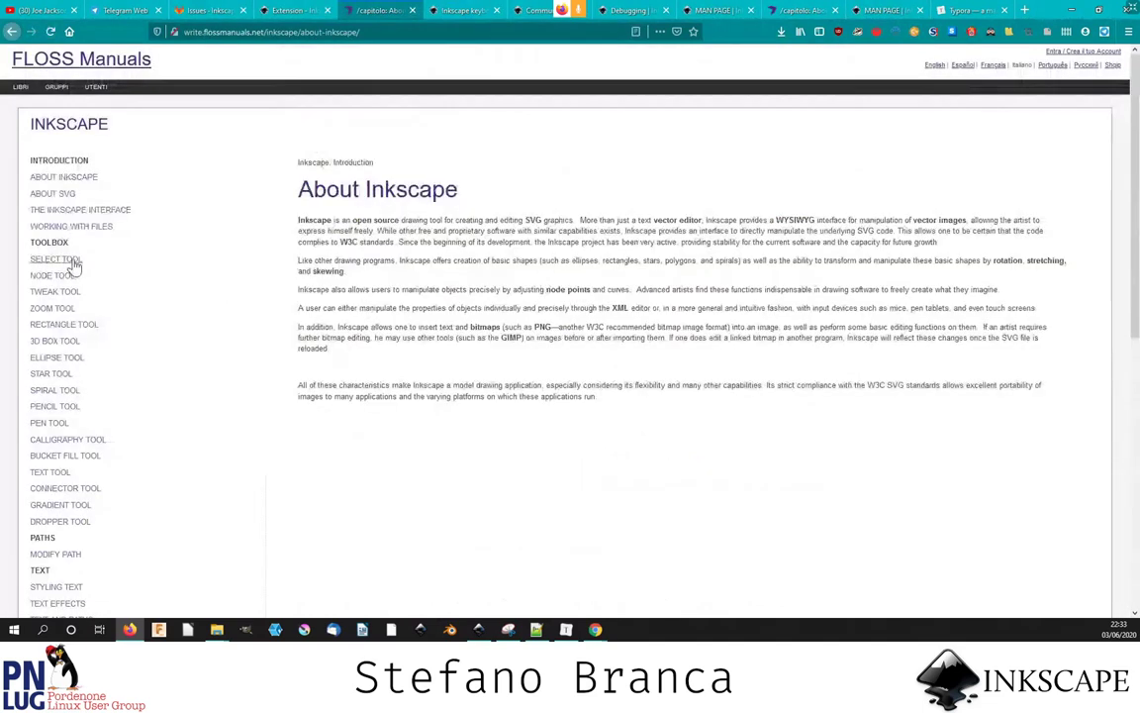
{"action": "left_click", "coordinate": [73, 264]}
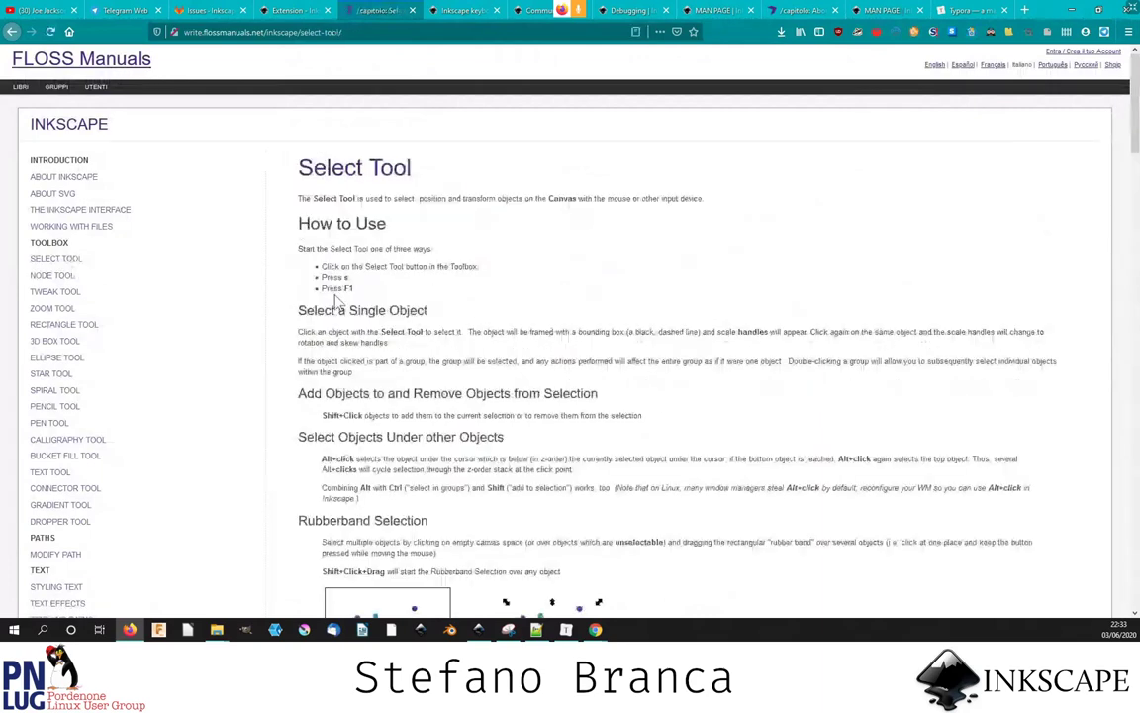
{"action": "scroll", "coordinate": [337, 302], "scroll_direction": "down", "scroll_amount": 5}
{"action": "scroll", "coordinate": [336, 302], "scroll_direction": "down", "scroll_amount": 6}
{"action": "scroll", "coordinate": [337, 302], "scroll_direction": "up", "scroll_amount": 4}
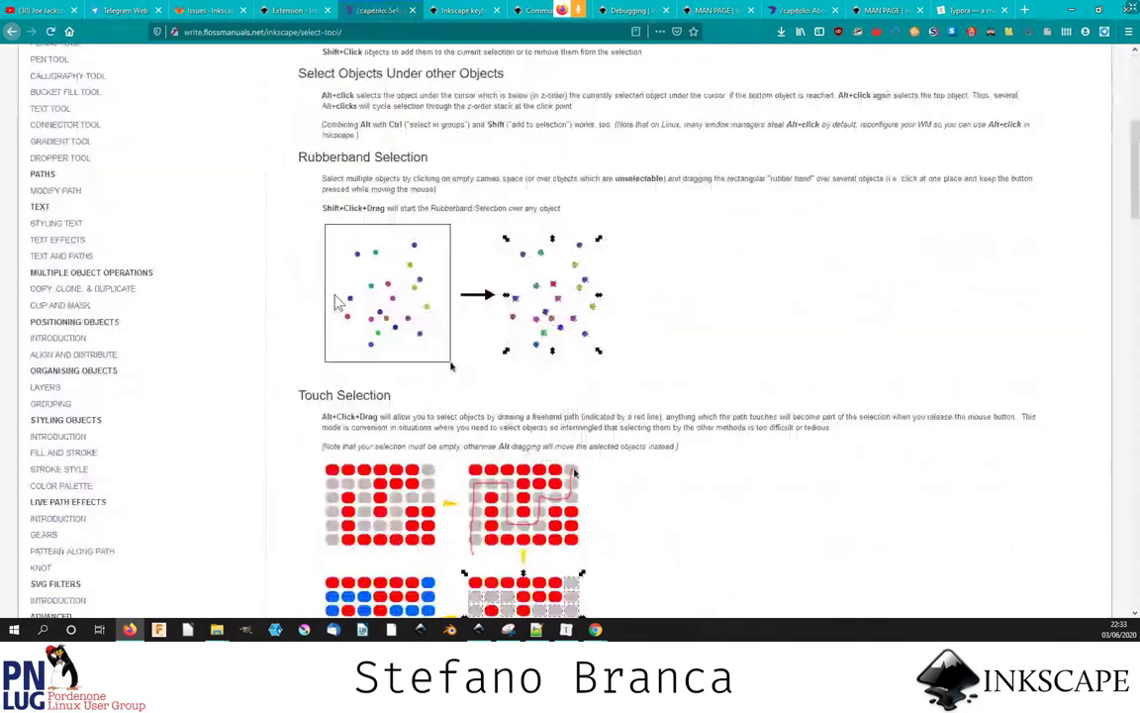
{"action": "scroll", "coordinate": [337, 302], "scroll_direction": "down", "scroll_amount": 5}
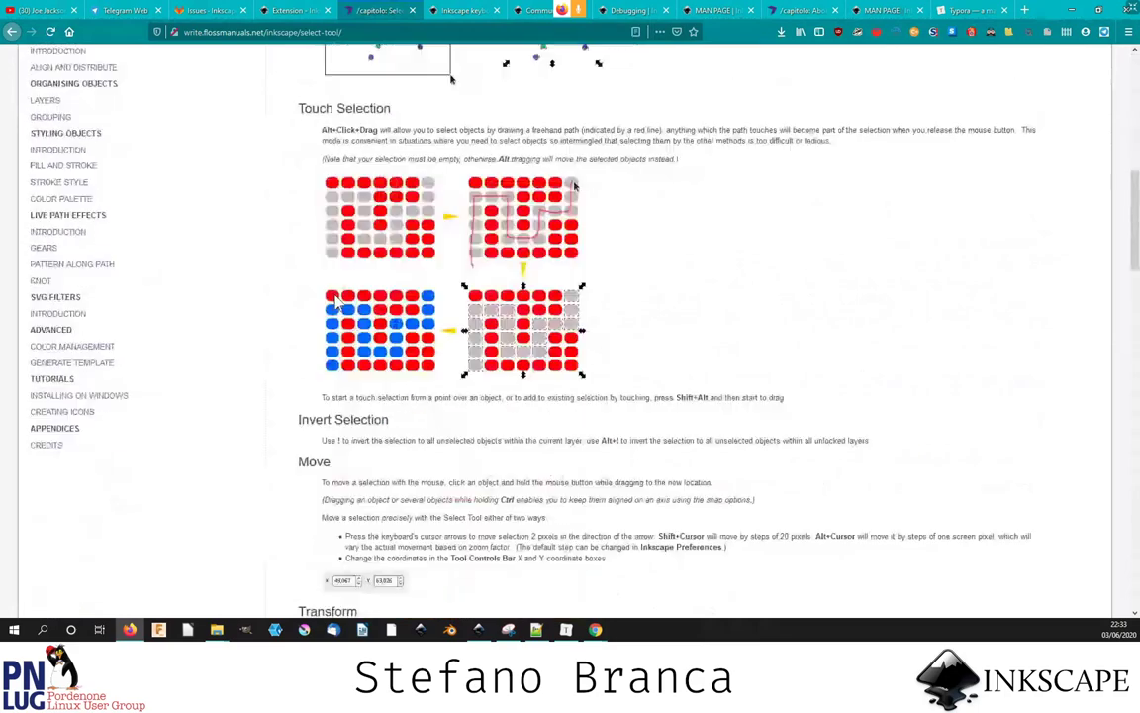
{"action": "scroll", "coordinate": [336, 302], "scroll_direction": "down", "scroll_amount": 5}
{"action": "scroll", "coordinate": [336, 302], "scroll_direction": "down", "scroll_amount": 7}
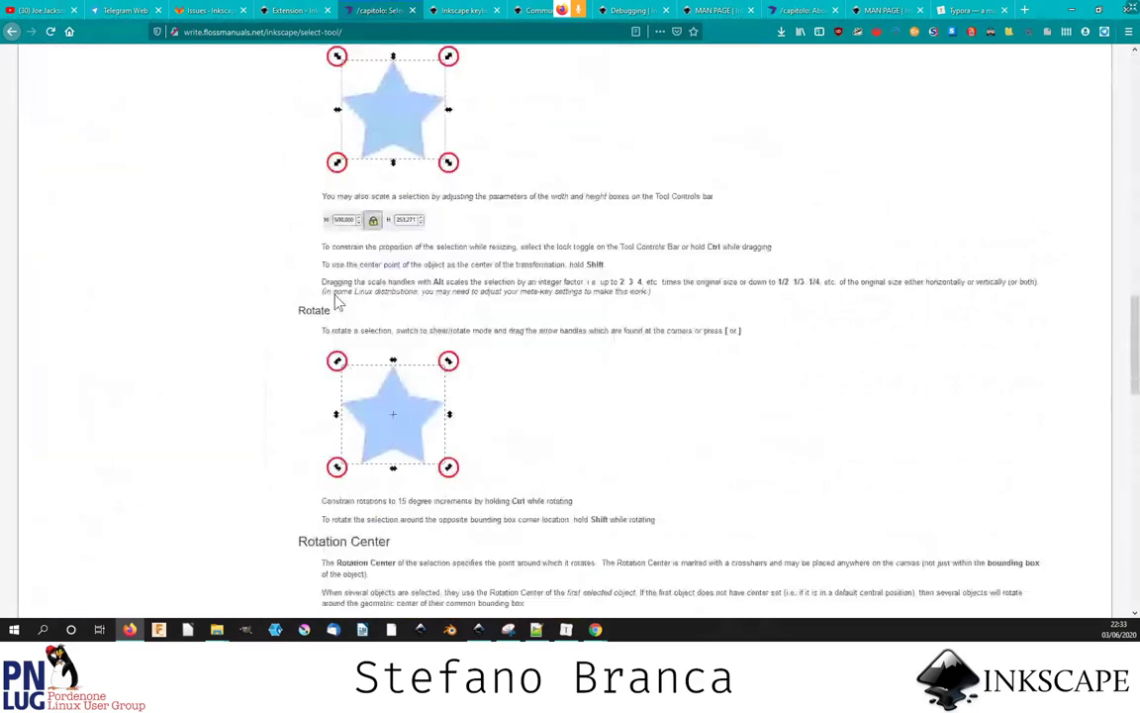
{"action": "scroll", "coordinate": [336, 302], "scroll_direction": "down", "scroll_amount": 10}
{"action": "scroll", "coordinate": [337, 302], "scroll_direction": "down", "scroll_amount": 8}
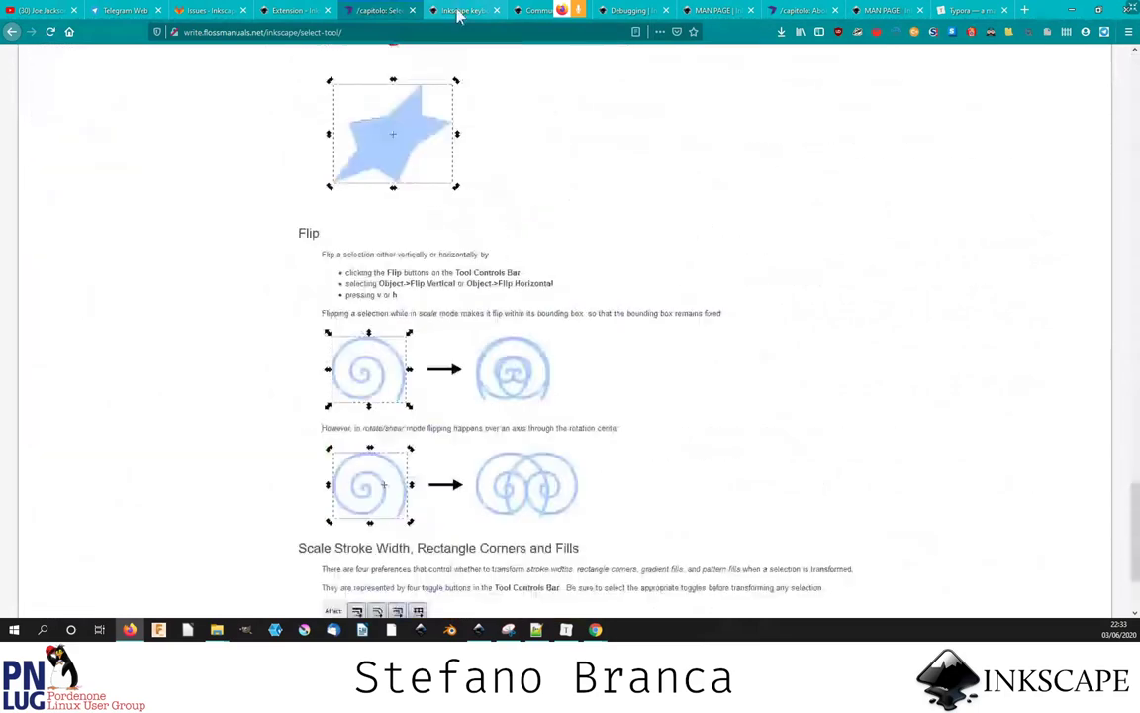
{"action": "key", "text": "ctrl+Tab"}
{"action": "scroll", "coordinate": [491, 198], "scroll_direction": "down", "scroll_amount": 5}
{"action": "scroll", "coordinate": [495, 198], "scroll_direction": "down", "scroll_amount": 5}
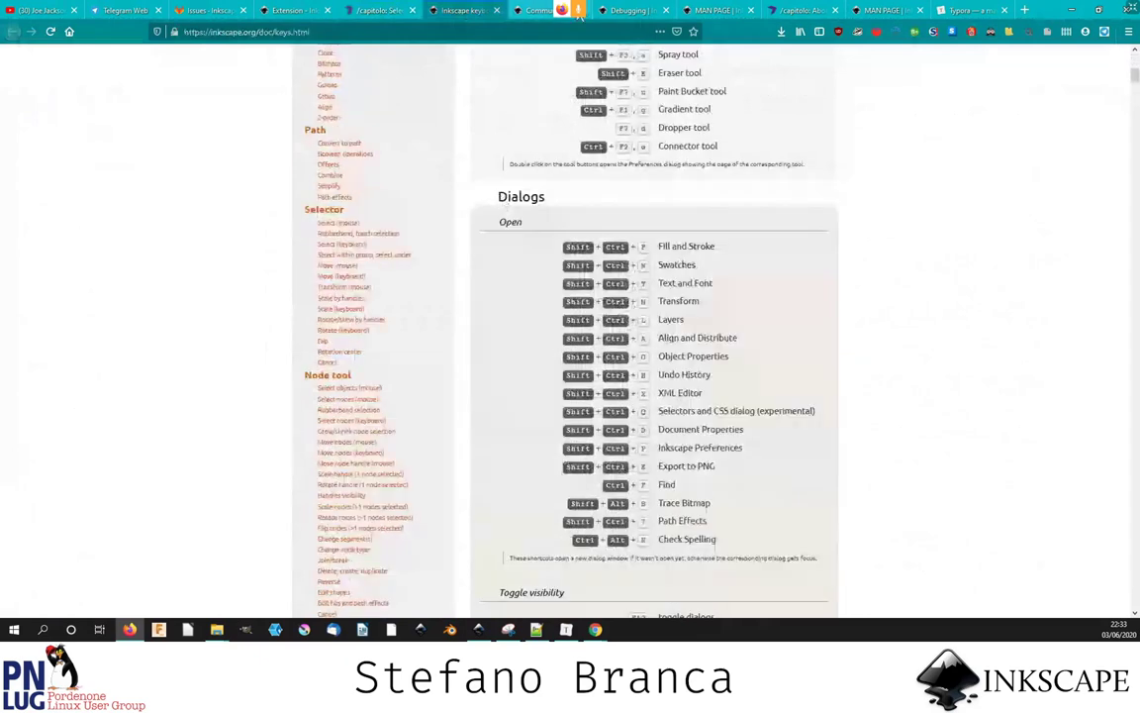
{"action": "left_click", "coordinate": [382, 10]}
{"action": "scroll", "coordinate": [524, 280], "scroll_direction": "down", "scroll_amount": 1}
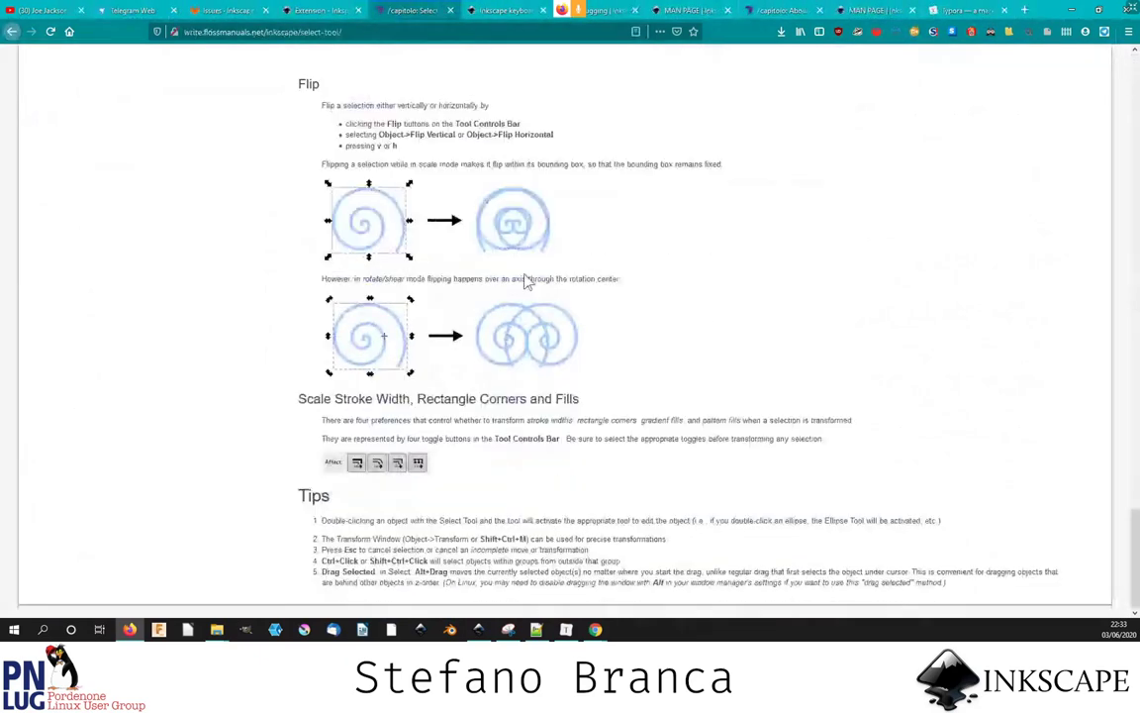
{"action": "key", "text": "alt+Left"}
{"action": "scroll", "coordinate": [147, 426], "scroll_direction": "down", "scroll_amount": 5}
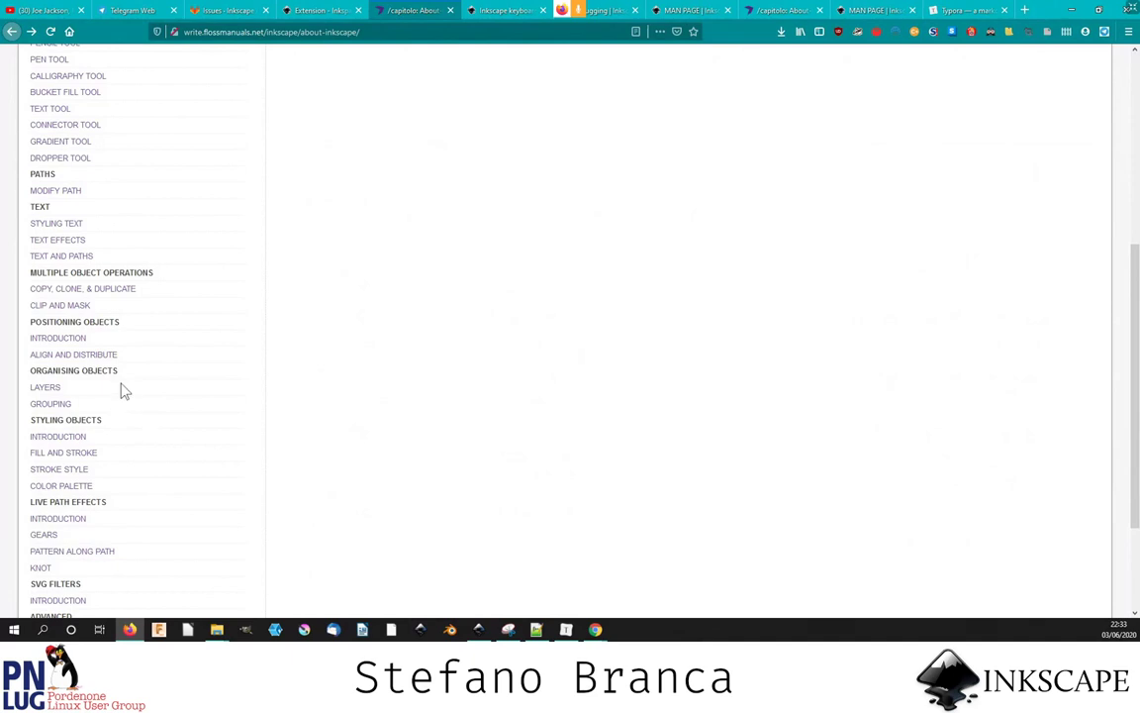
{"action": "scroll", "coordinate": [123, 391], "scroll_direction": "up", "scroll_amount": 1}
{"action": "scroll", "coordinate": [123, 391], "scroll_direction": "up", "scroll_amount": 5}
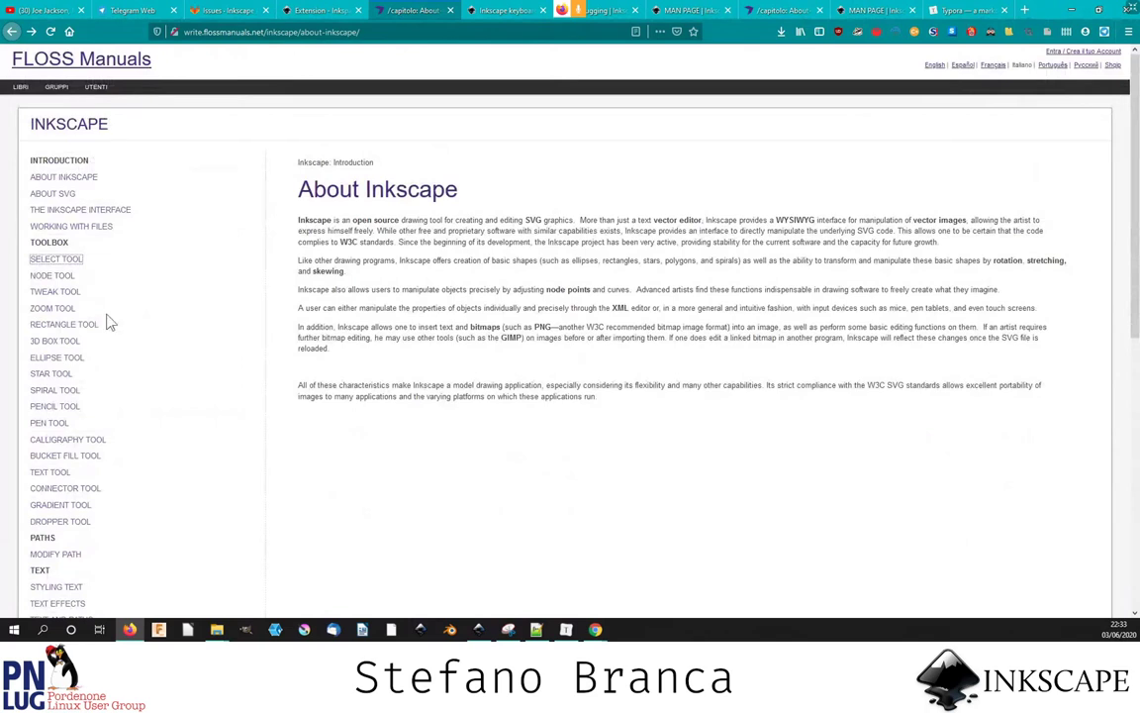
{"action": "left_click", "coordinate": [40, 342]}
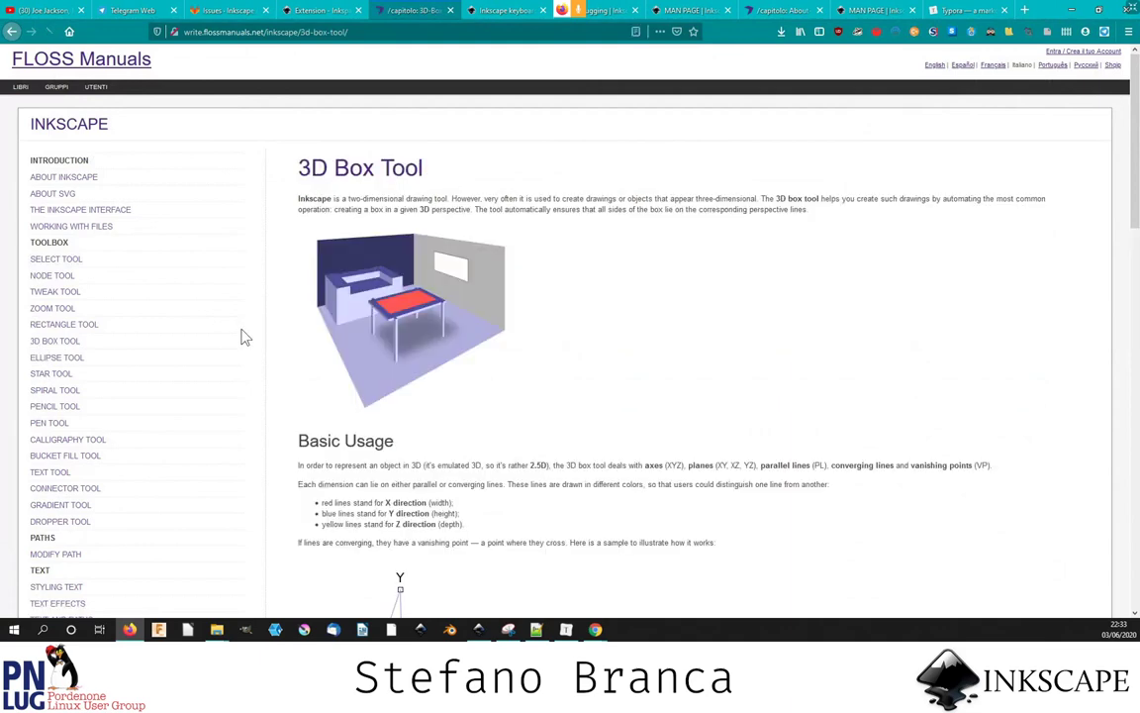
{"action": "key", "text": "alt+Left"}
{"action": "scroll", "coordinate": [235, 348], "scroll_direction": "down", "scroll_amount": 5}
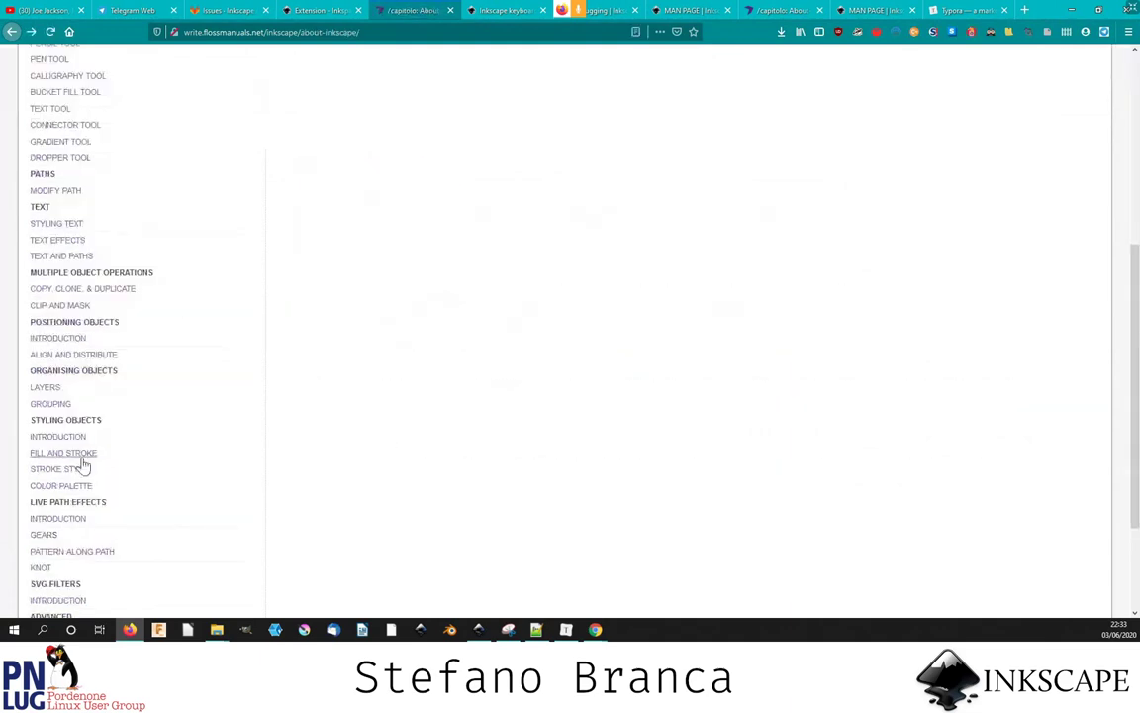
- Scroll the extensions gallery, glance at the GitLab issue list, and return to the gallery
{"action": "left_click", "coordinate": [293, 9]}
{"action": "mouse_move", "coordinate": [517, 124]}
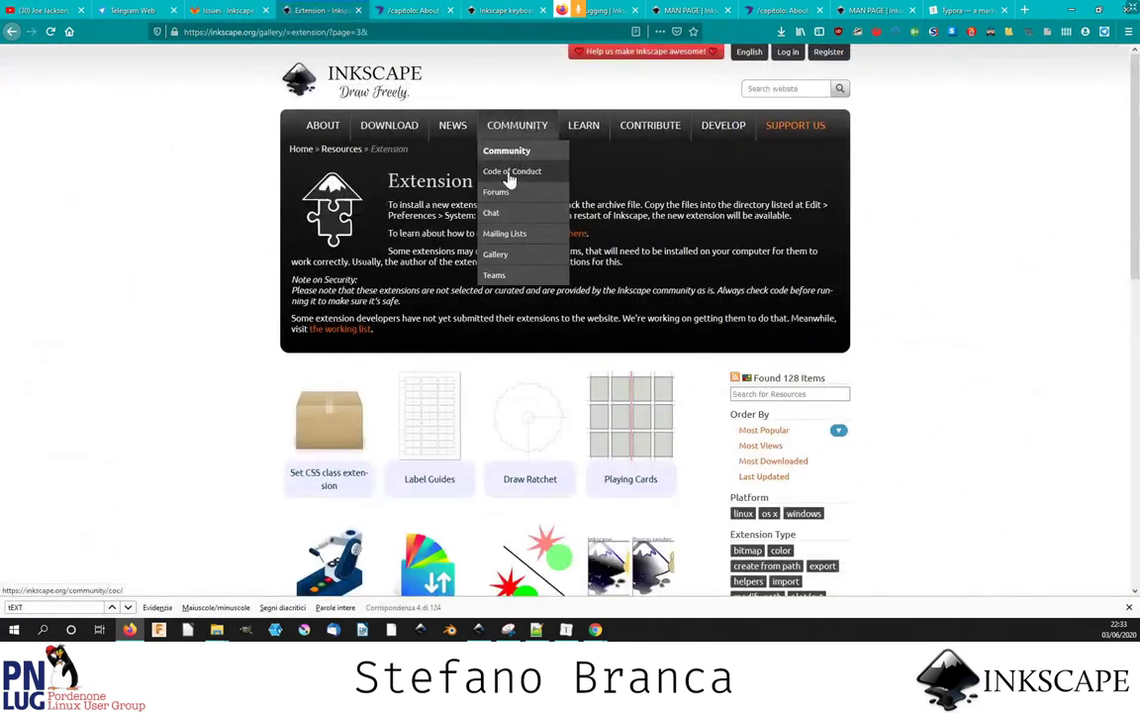
{"action": "scroll", "coordinate": [397, 212], "scroll_direction": "down", "scroll_amount": 3}
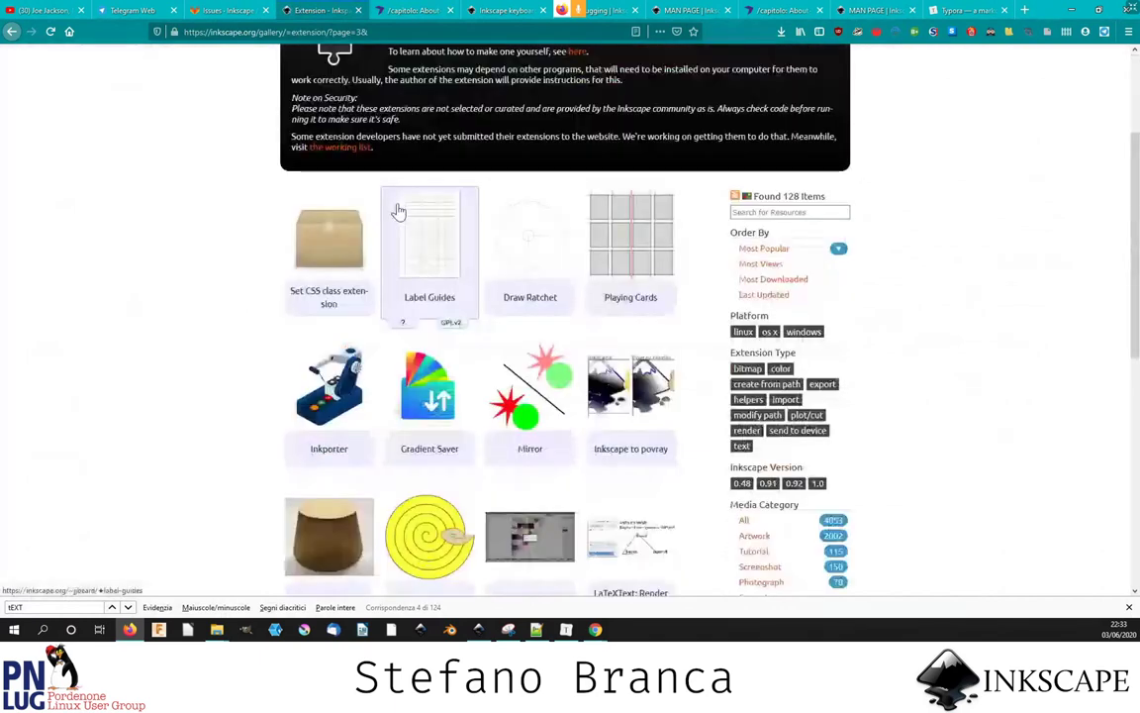
{"action": "scroll", "coordinate": [398, 212], "scroll_direction": "down", "scroll_amount": 2}
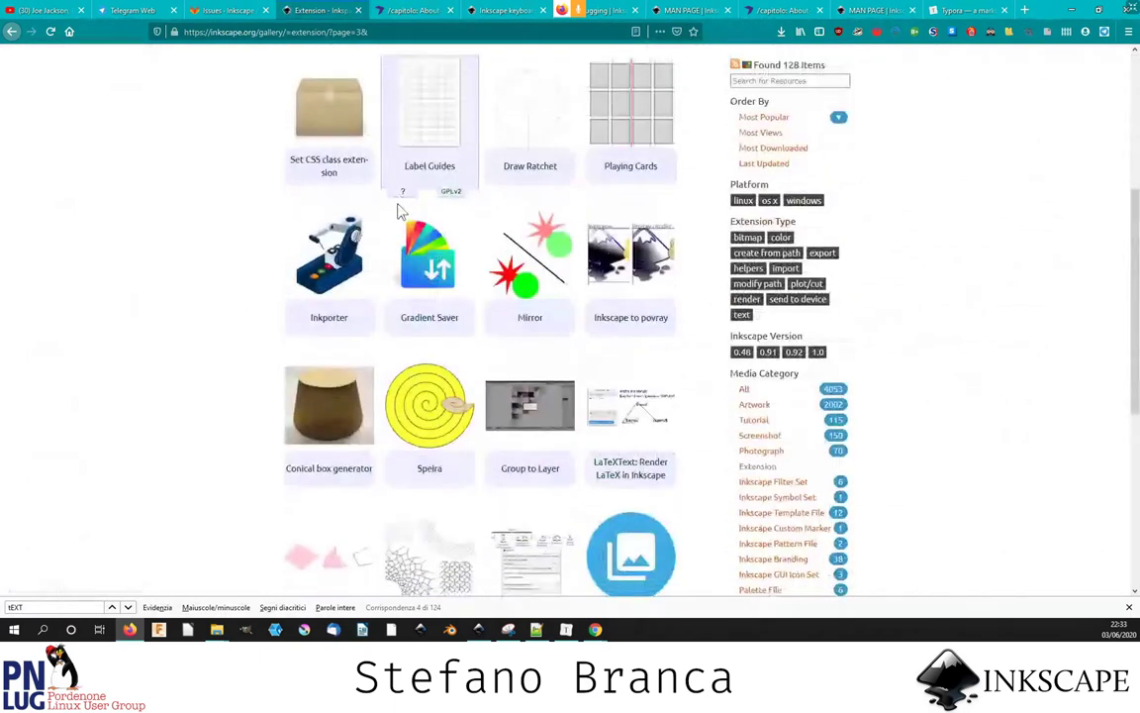
{"action": "scroll", "coordinate": [400, 211], "scroll_direction": "down", "scroll_amount": 2}
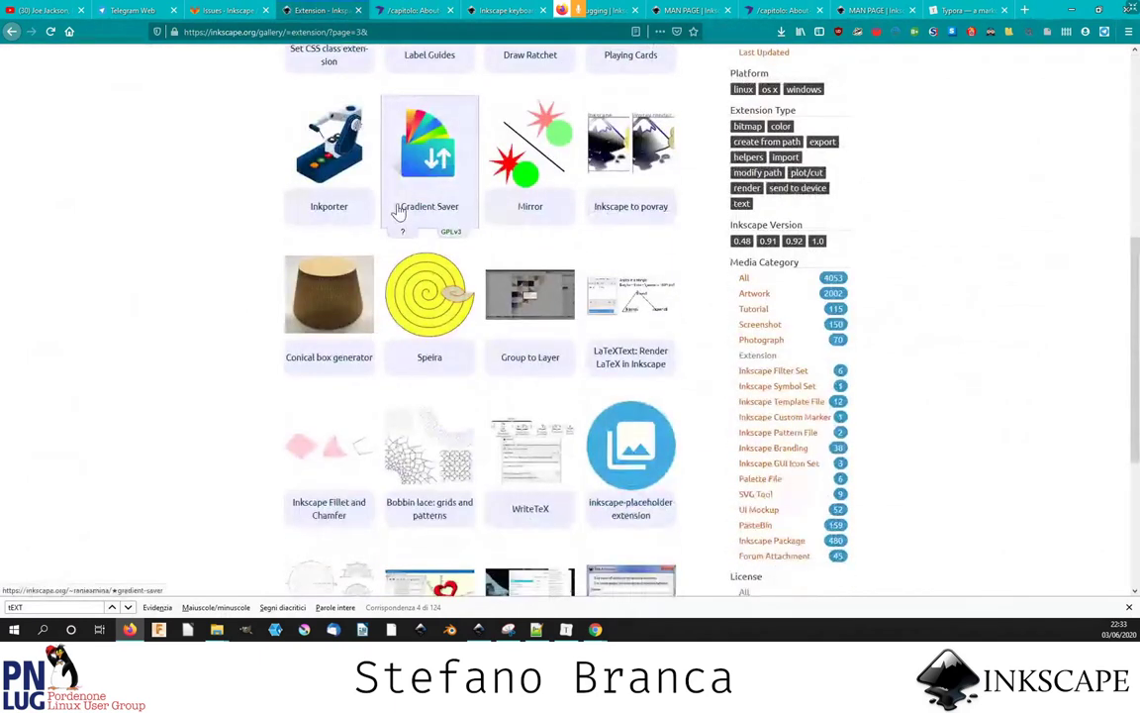
{"action": "scroll", "coordinate": [397, 212], "scroll_direction": "down", "scroll_amount": 3}
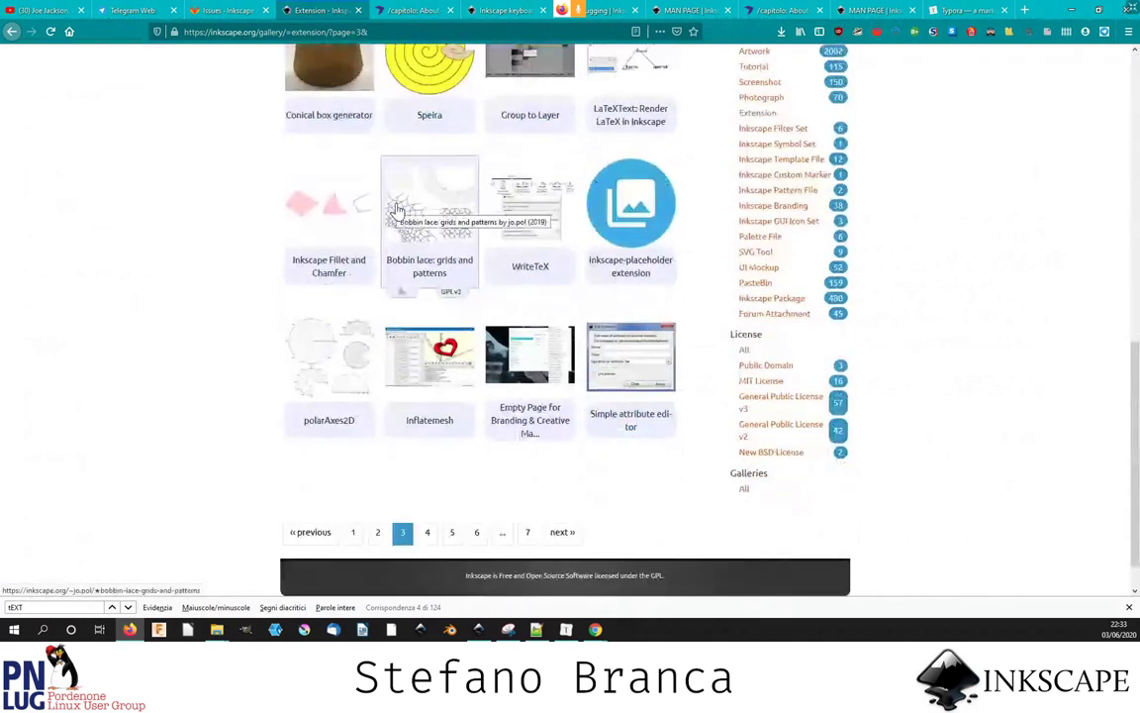
{"action": "left_click", "coordinate": [236, 10]}
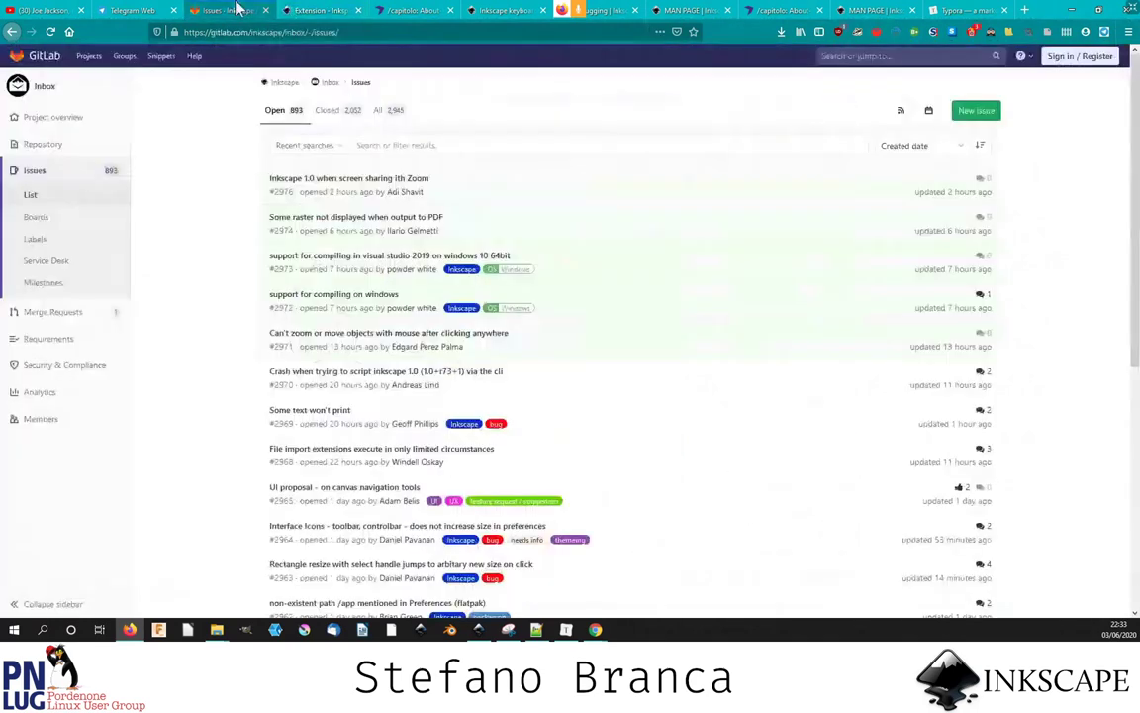
{"action": "key", "text": "ctrl+Tab"}
{"action": "scroll", "coordinate": [366, 198], "scroll_direction": "up", "scroll_amount": 5}
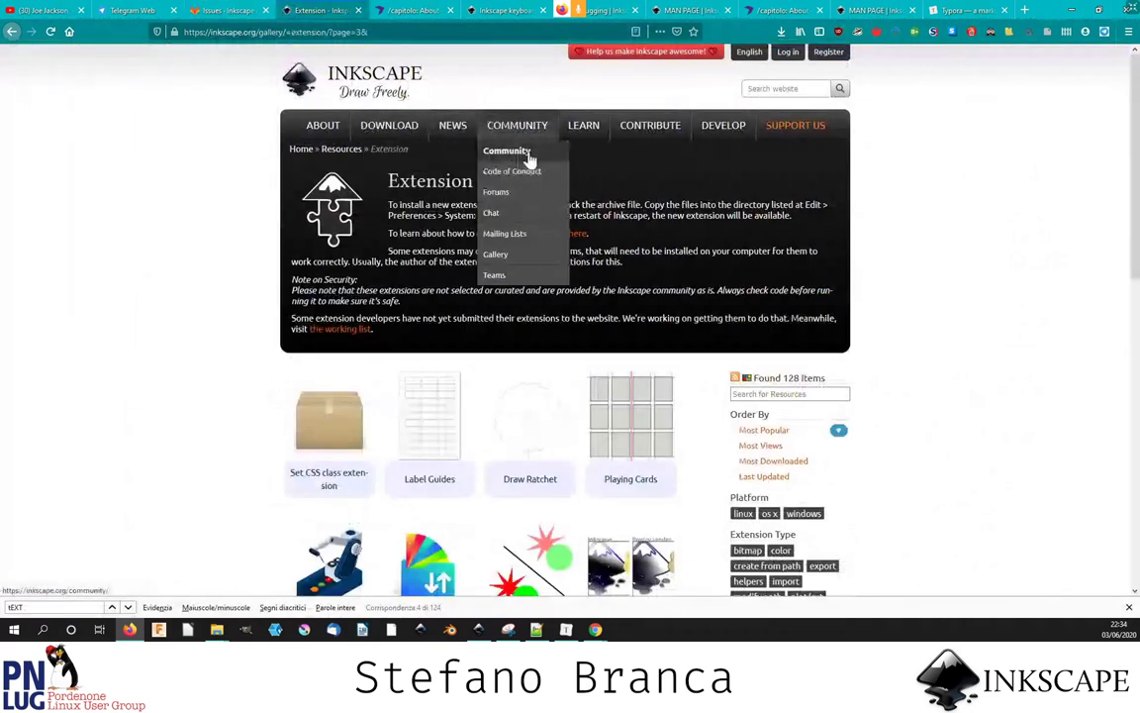
{"action": "mouse_move", "coordinate": [583, 125]}
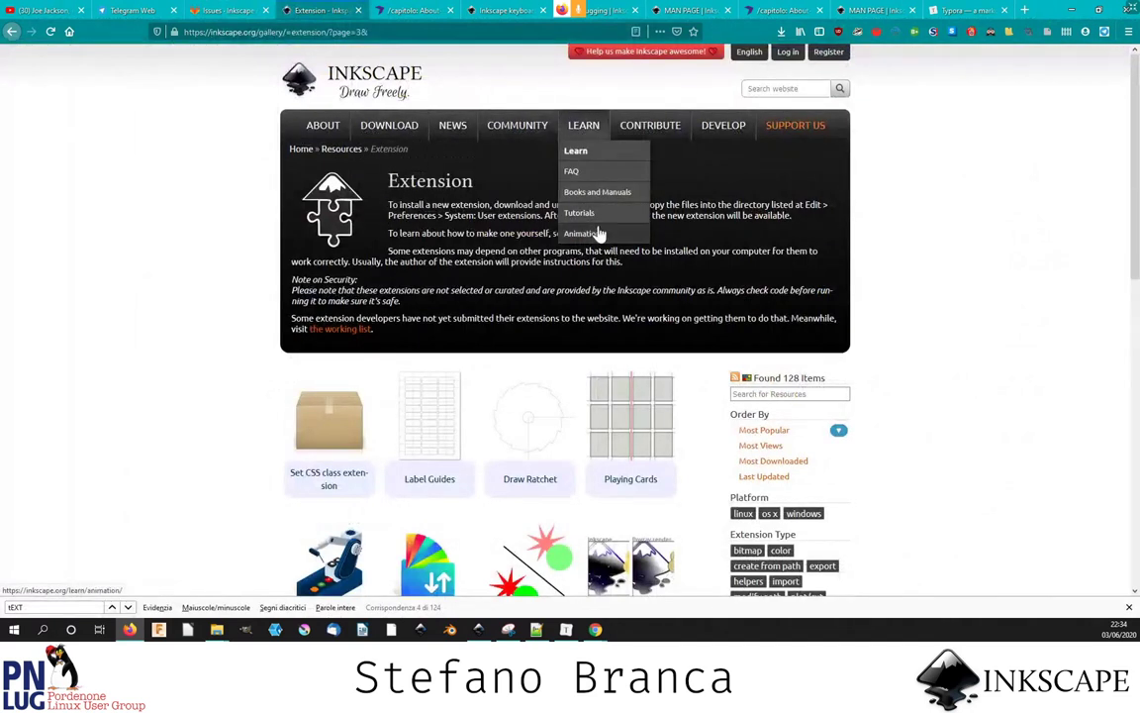
- Open the Inkscape Tutorials page, close the old manual tabs, and browse the tutorial list
{"action": "left_click", "coordinate": [601, 218]}
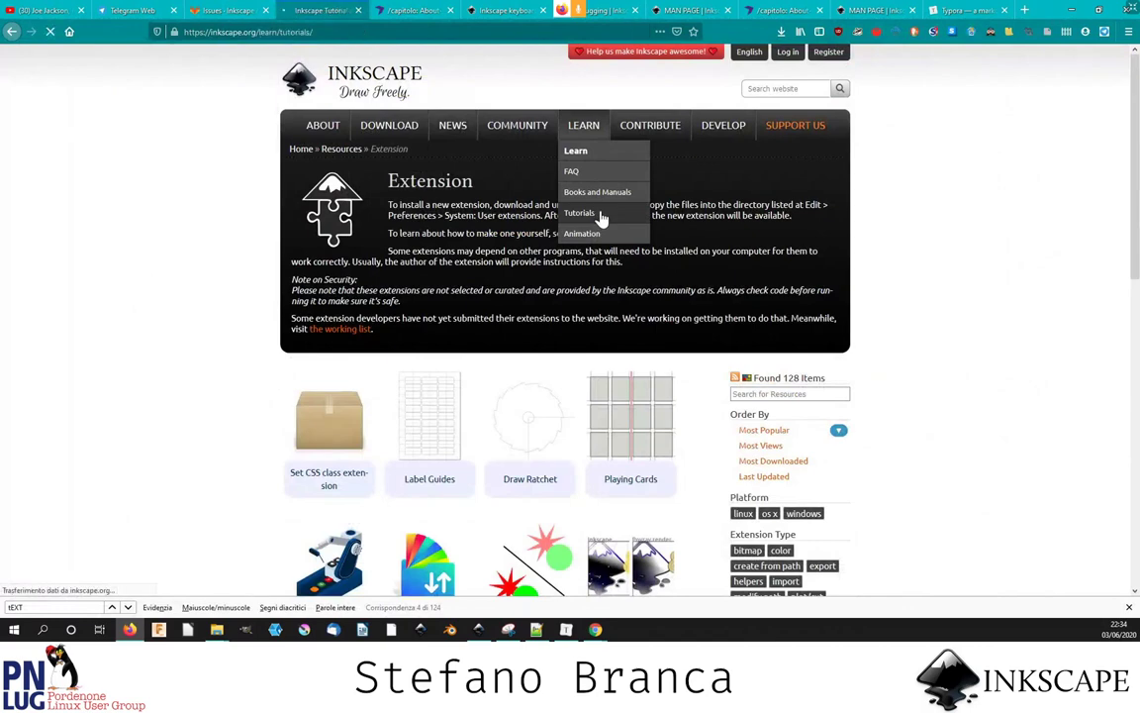
{"action": "left_click", "coordinate": [450, 12]}
{"action": "left_click", "coordinate": [450, 12]}
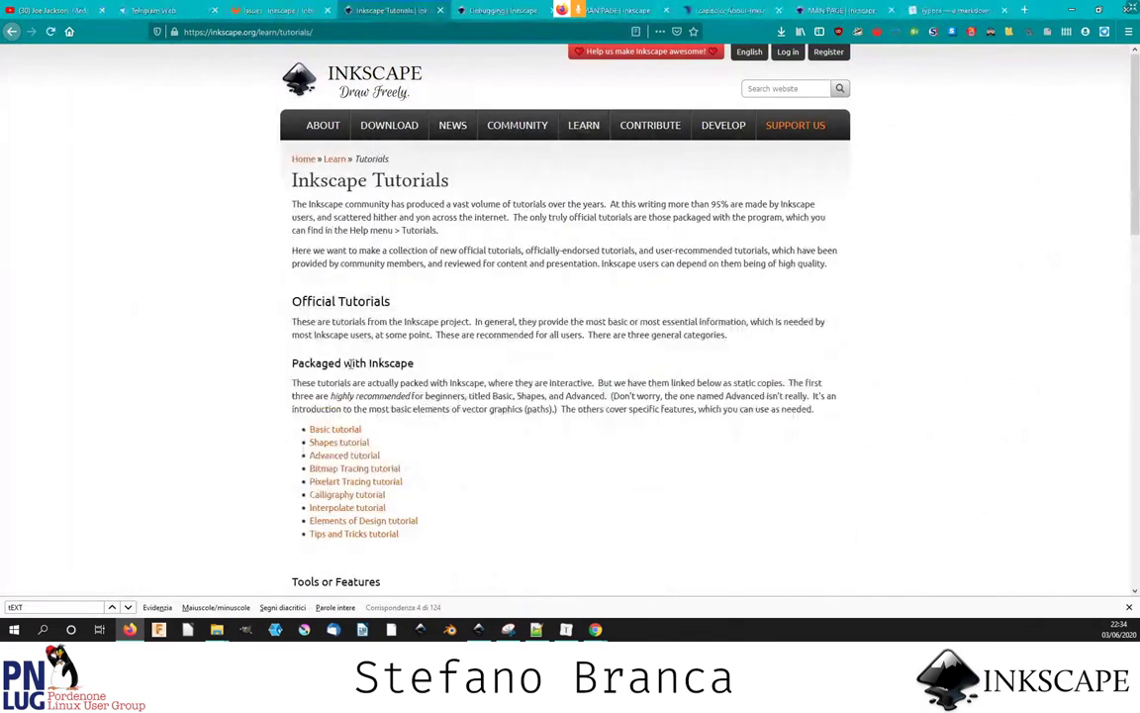
{"action": "scroll", "coordinate": [351, 364], "scroll_direction": "down", "scroll_amount": 1}
{"action": "scroll", "coordinate": [341, 242], "scroll_direction": "down", "scroll_amount": 4}
{"action": "scroll", "coordinate": [341, 242], "scroll_direction": "down", "scroll_amount": 3}
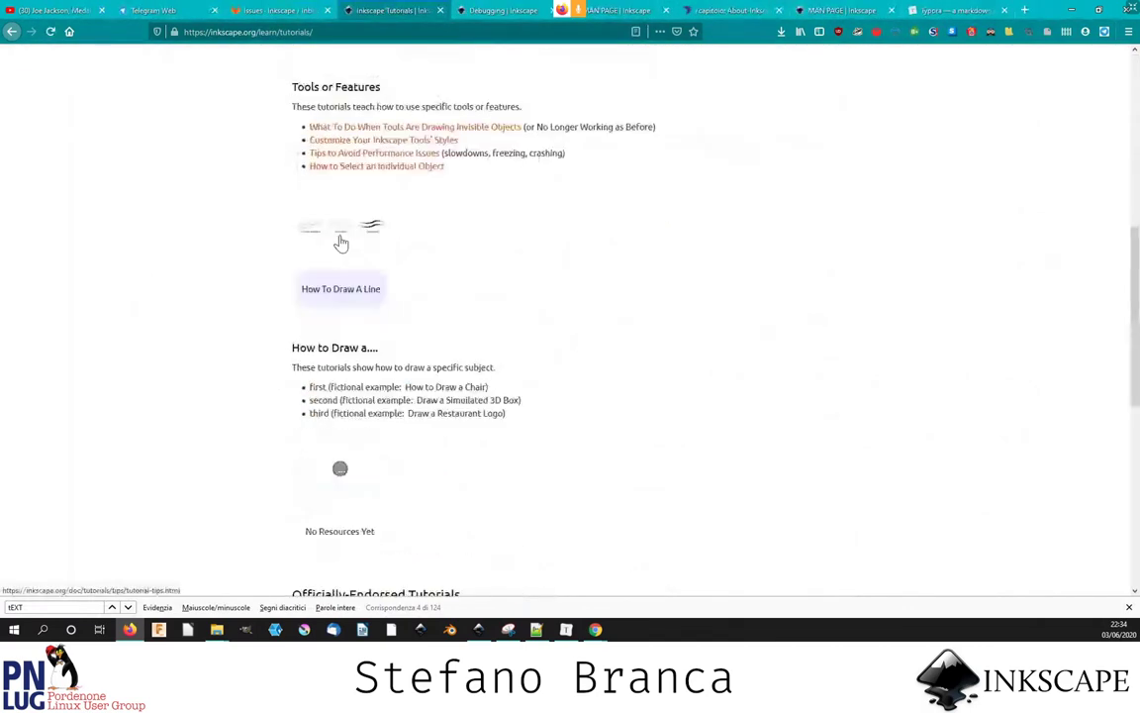
{"action": "scroll", "coordinate": [341, 242], "scroll_direction": "down", "scroll_amount": 9}
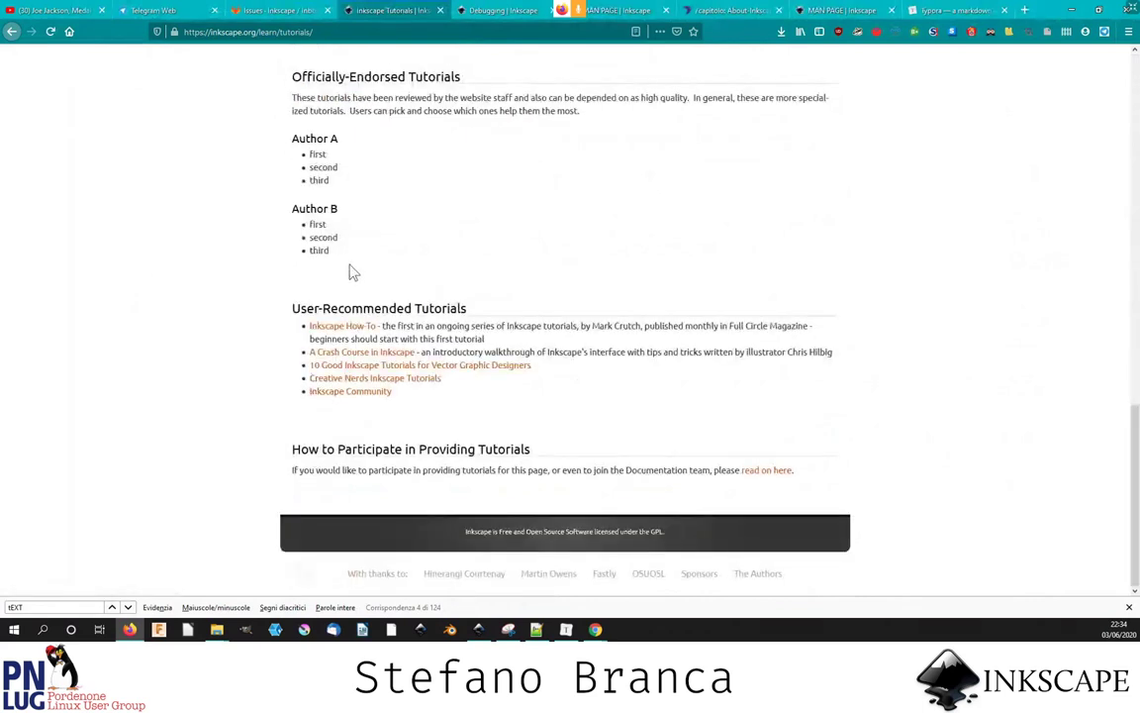
{"action": "scroll", "coordinate": [354, 274], "scroll_direction": "up", "scroll_amount": 4}
{"action": "scroll", "coordinate": [353, 273], "scroll_direction": "up", "scroll_amount": 3}
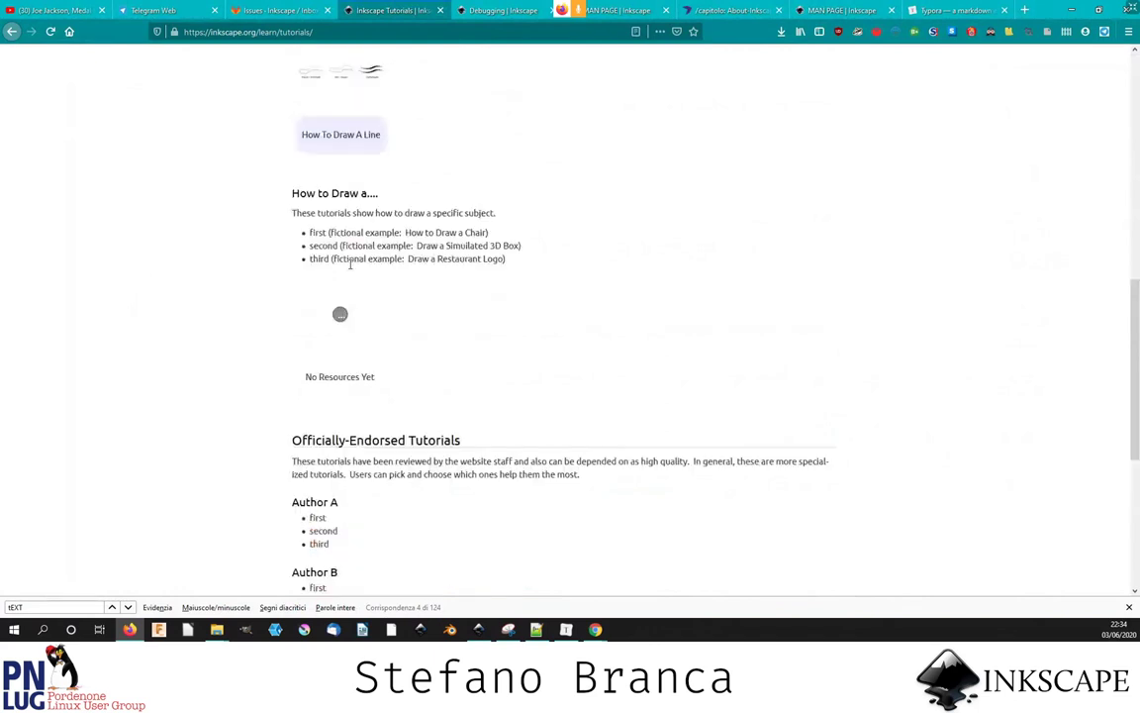
{"action": "scroll", "coordinate": [353, 273], "scroll_direction": "up", "scroll_amount": 4}
{"action": "scroll", "coordinate": [353, 273], "scroll_direction": "up", "scroll_amount": 1}
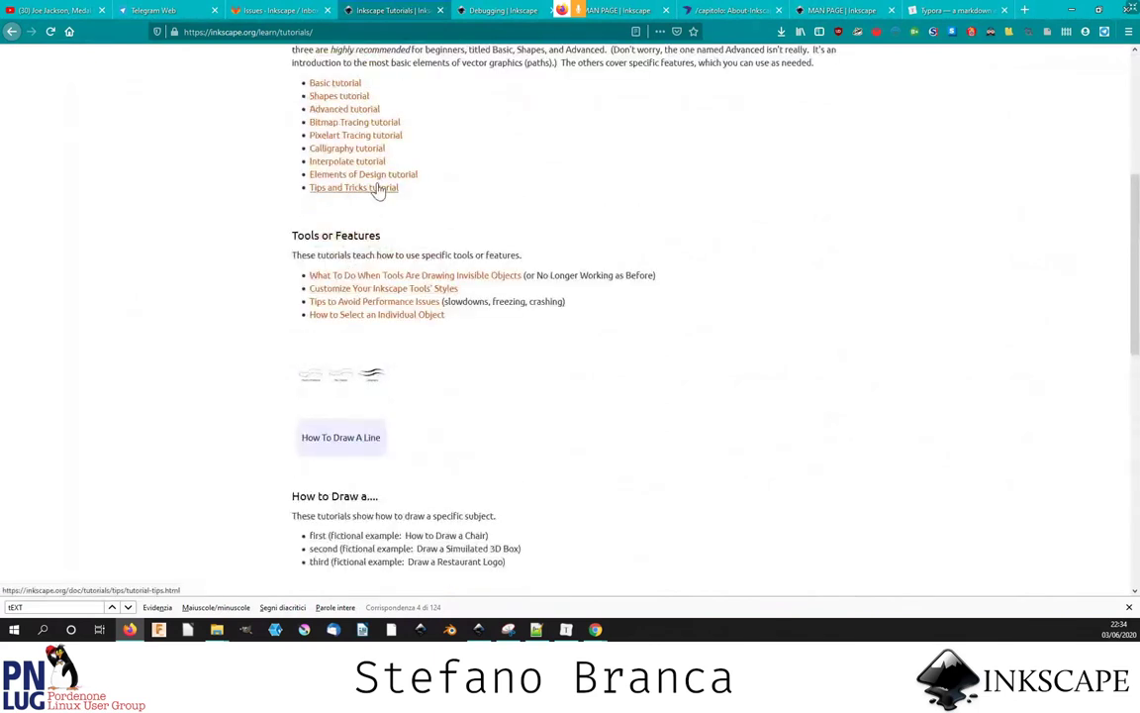
{"action": "scroll", "coordinate": [368, 145], "scroll_direction": "up", "scroll_amount": 1}
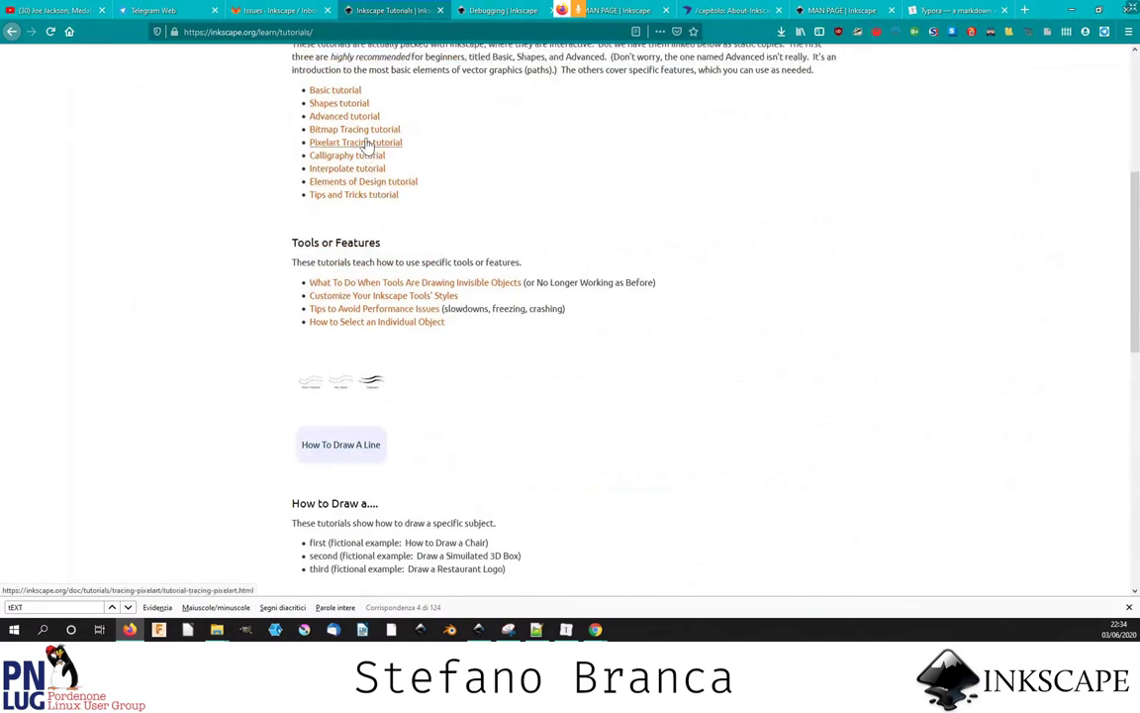
- Open the Advanced tutorial and scroll down to the Converting to path section
{"action": "left_click", "coordinate": [352, 170]}
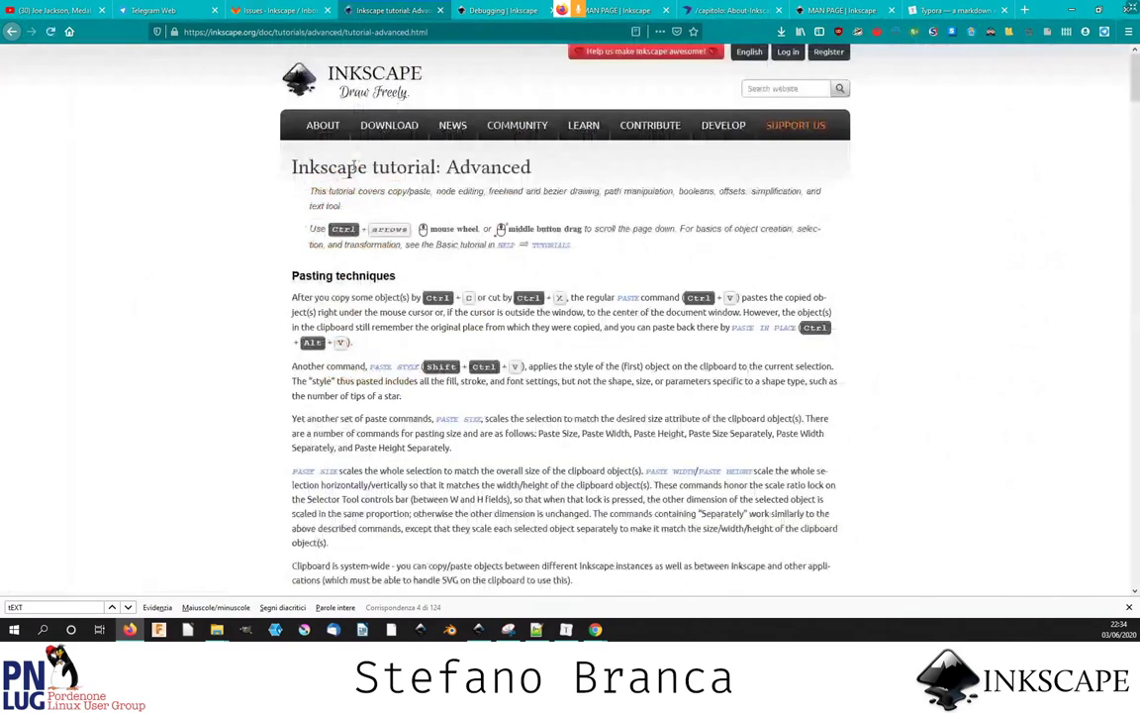
{"action": "scroll", "coordinate": [353, 167], "scroll_direction": "down", "scroll_amount": 1}
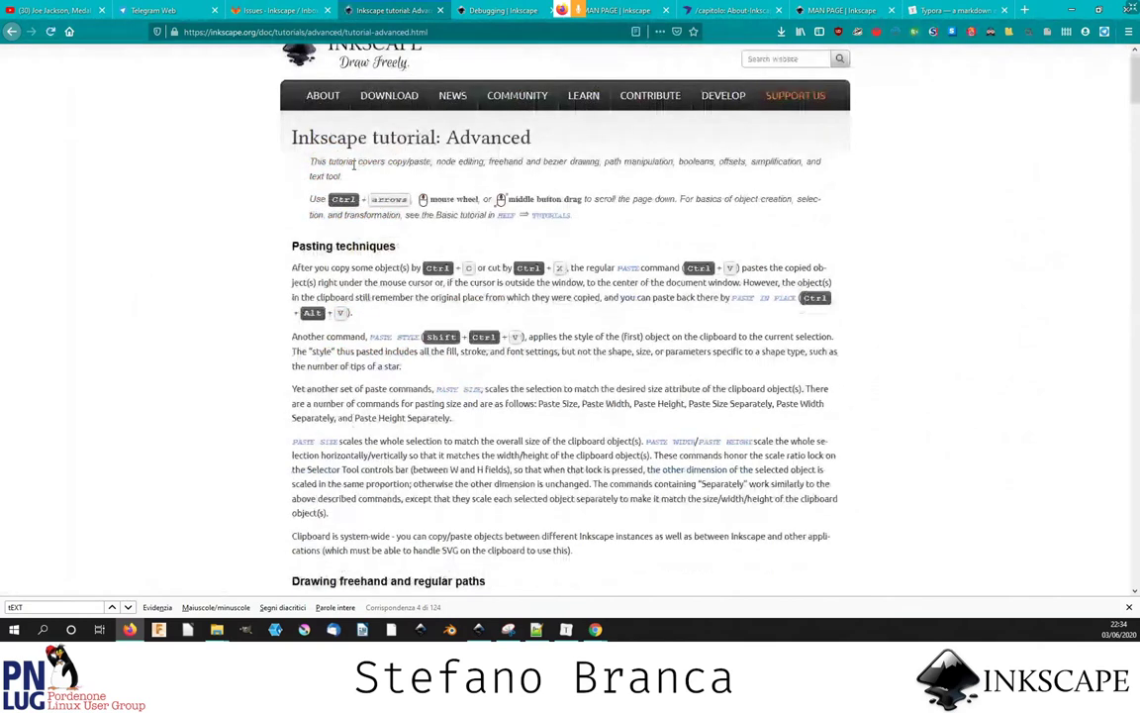
{"action": "scroll", "coordinate": [353, 167], "scroll_direction": "down", "scroll_amount": 4}
{"action": "scroll", "coordinate": [353, 166], "scroll_direction": "down", "scroll_amount": 2}
{"action": "scroll", "coordinate": [353, 165], "scroll_direction": "down", "scroll_amount": 6}
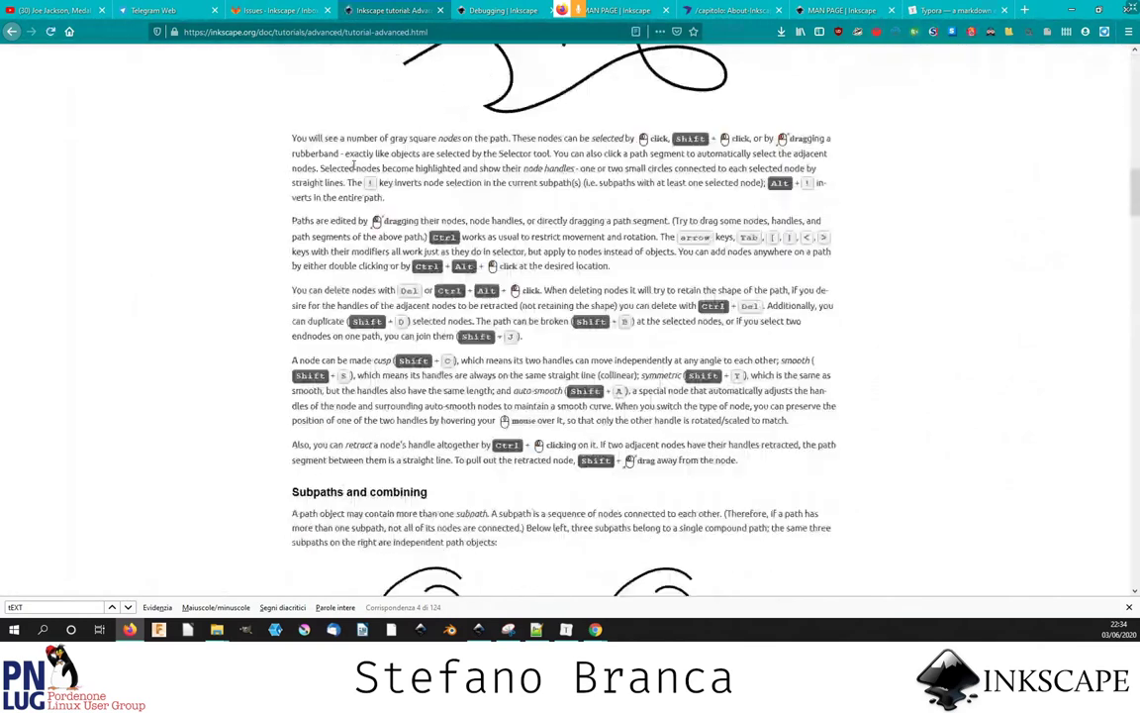
{"action": "scroll", "coordinate": [353, 166], "scroll_direction": "down", "scroll_amount": 4}
{"action": "scroll", "coordinate": [353, 165], "scroll_direction": "down", "scroll_amount": 4}
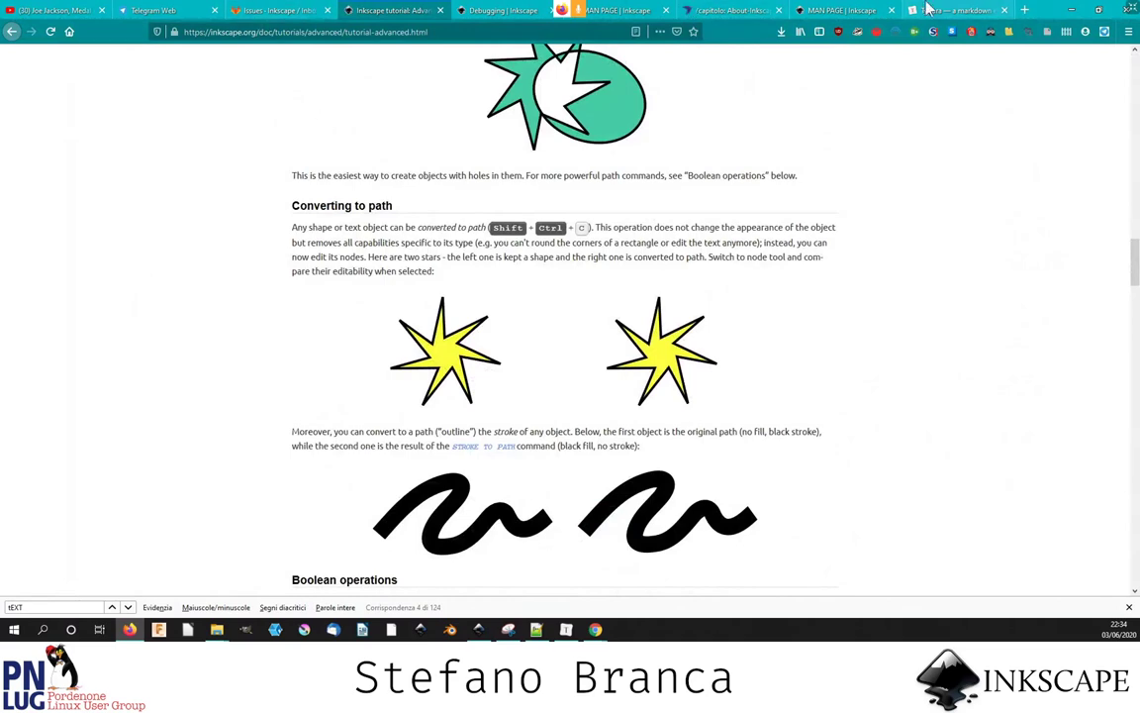
- Glance at the Typora and Telegram tabs, begin typing 'mer' as an address, then minimise Firefox
{"action": "left_click", "coordinate": [958, 9]}
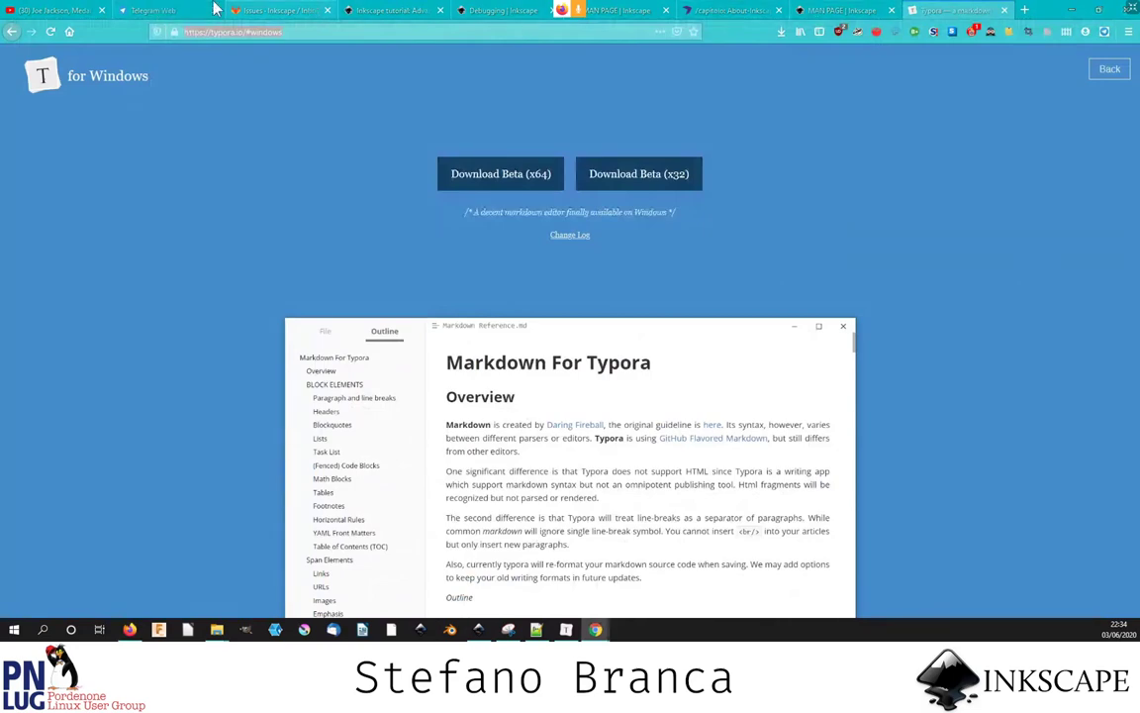
{"action": "left_click", "coordinate": [216, 9]}
{"action": "left_click", "coordinate": [346, 31]}
{"action": "type", "text": "mer"}
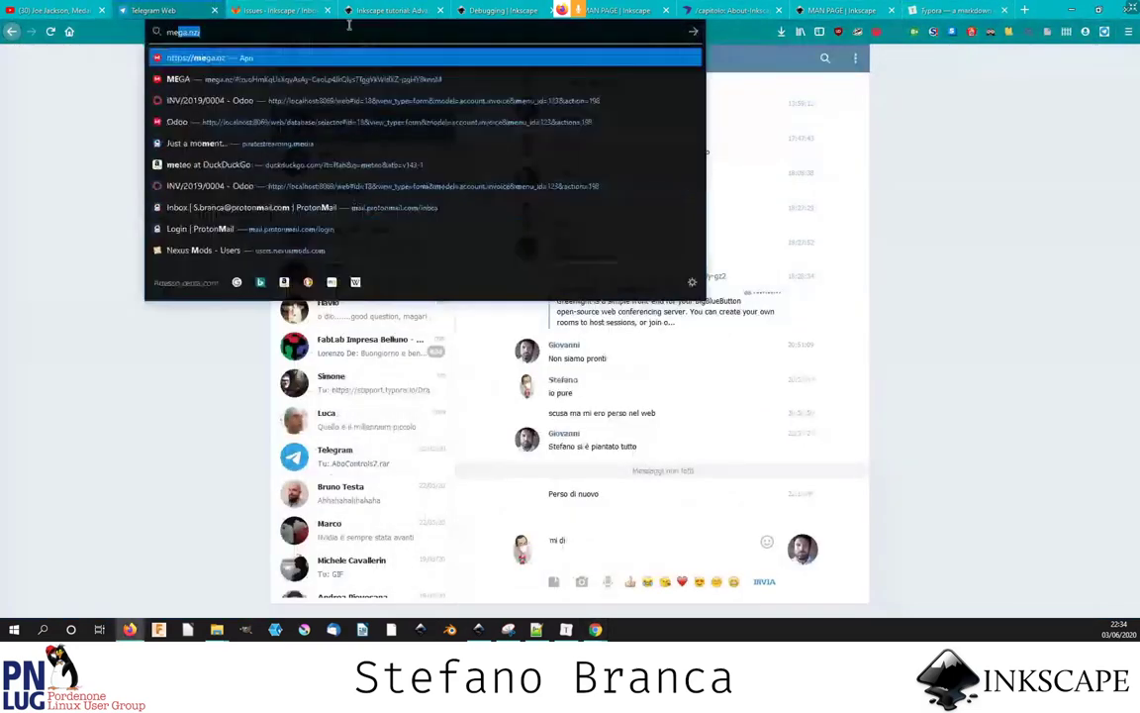
{"action": "key", "text": "BackSpace"}
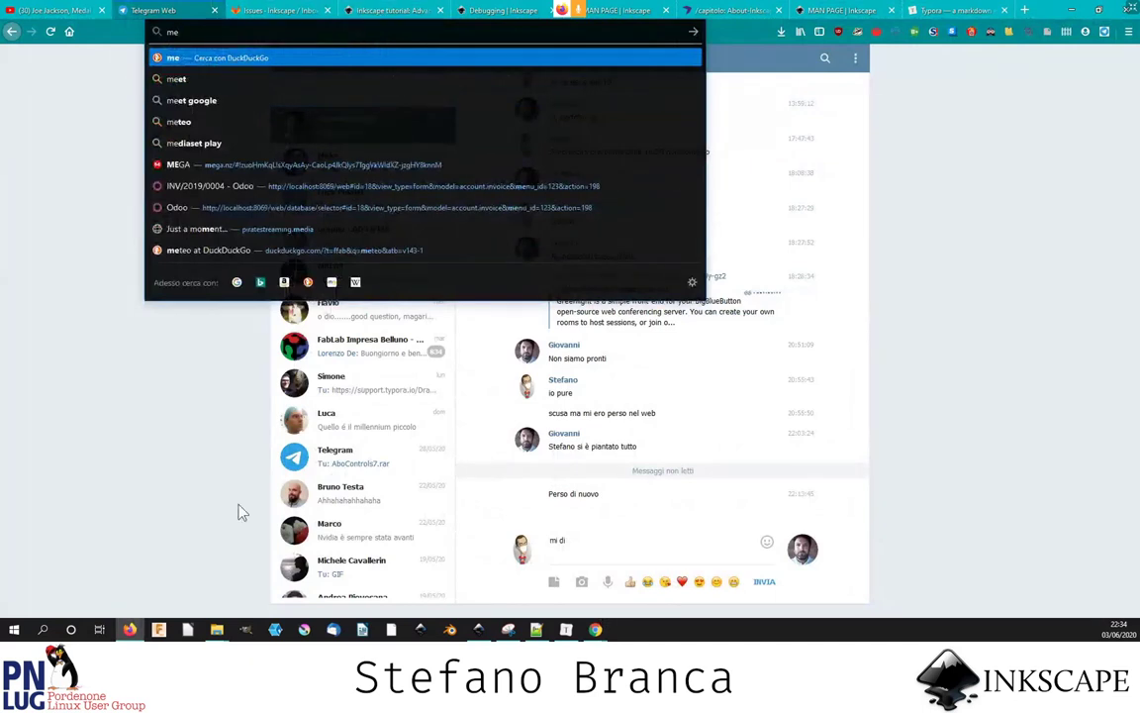
{"action": "left_click", "coordinate": [133, 629]}
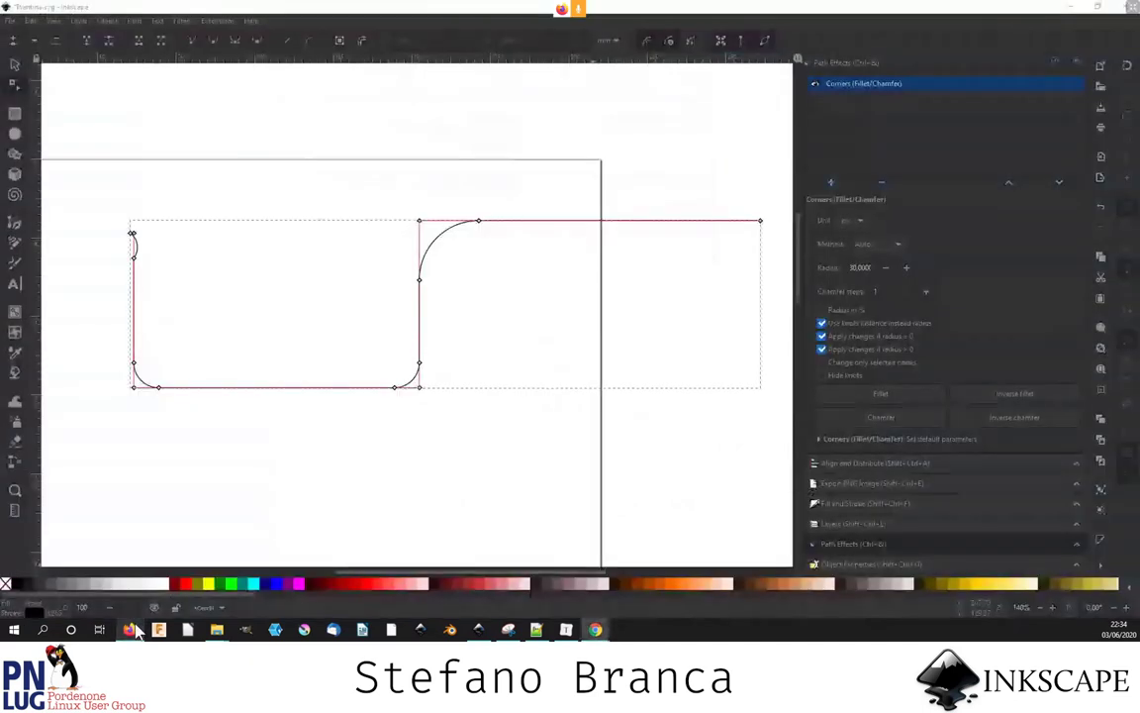
{"action": "mouse_move", "coordinate": [595, 629]}
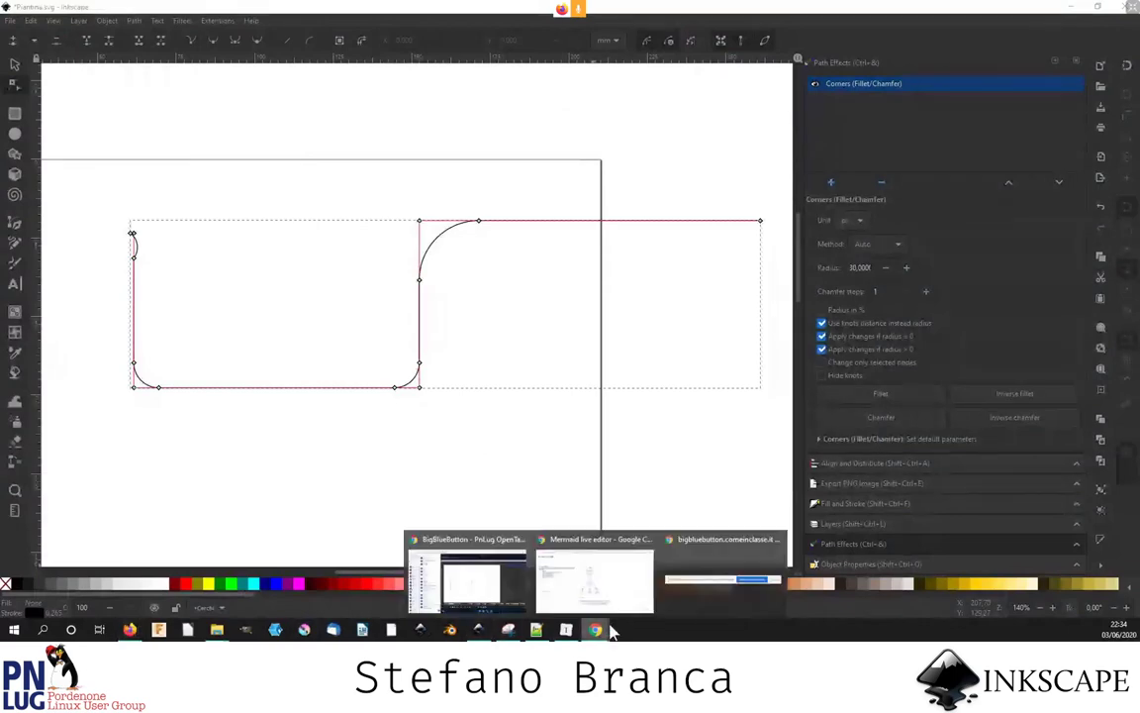
- Trim the Mermaid Live Editor URL down to mermaid-js.github.io and load it
{"action": "left_click", "coordinate": [608, 574]}
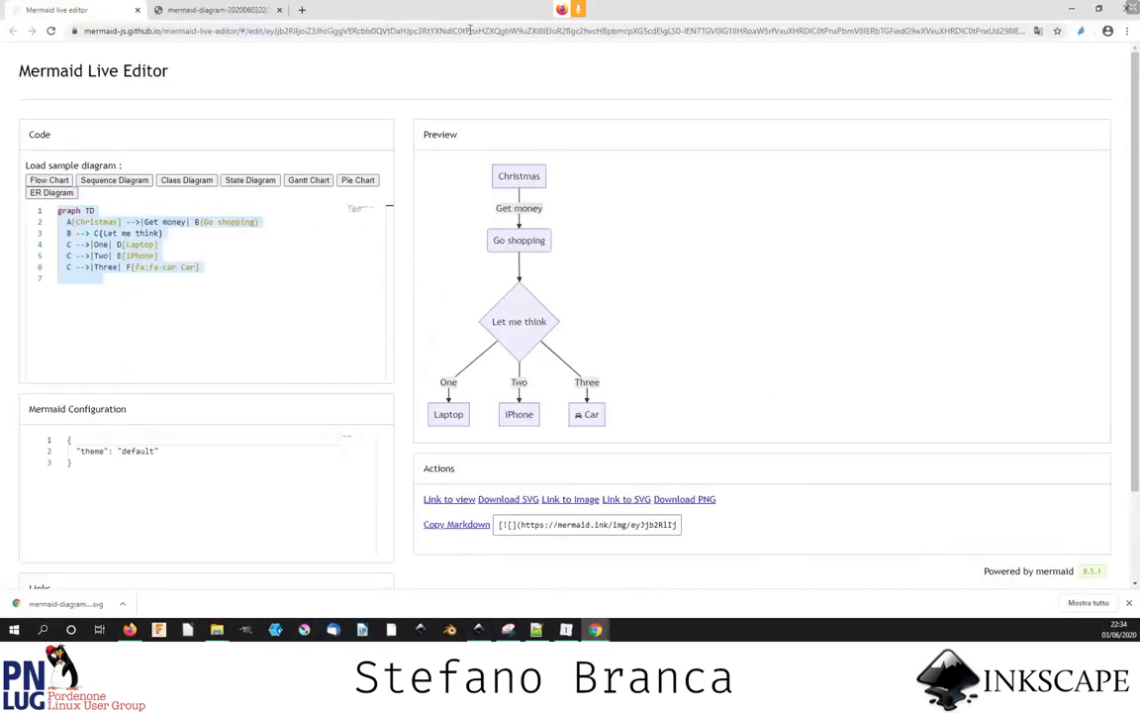
{"action": "left_click", "coordinate": [166, 31]}
{"action": "left_click", "coordinate": [159, 31]}
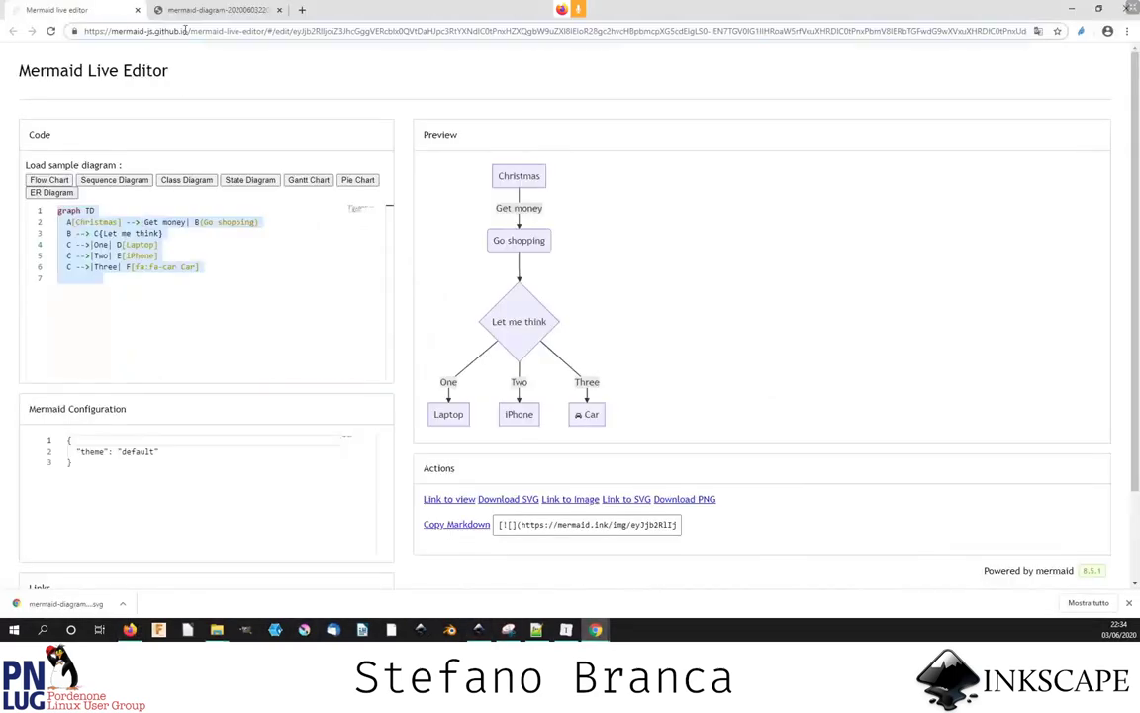
{"action": "left_click_drag", "start_coordinate": [185, 31], "coordinate": [1024, 31]}
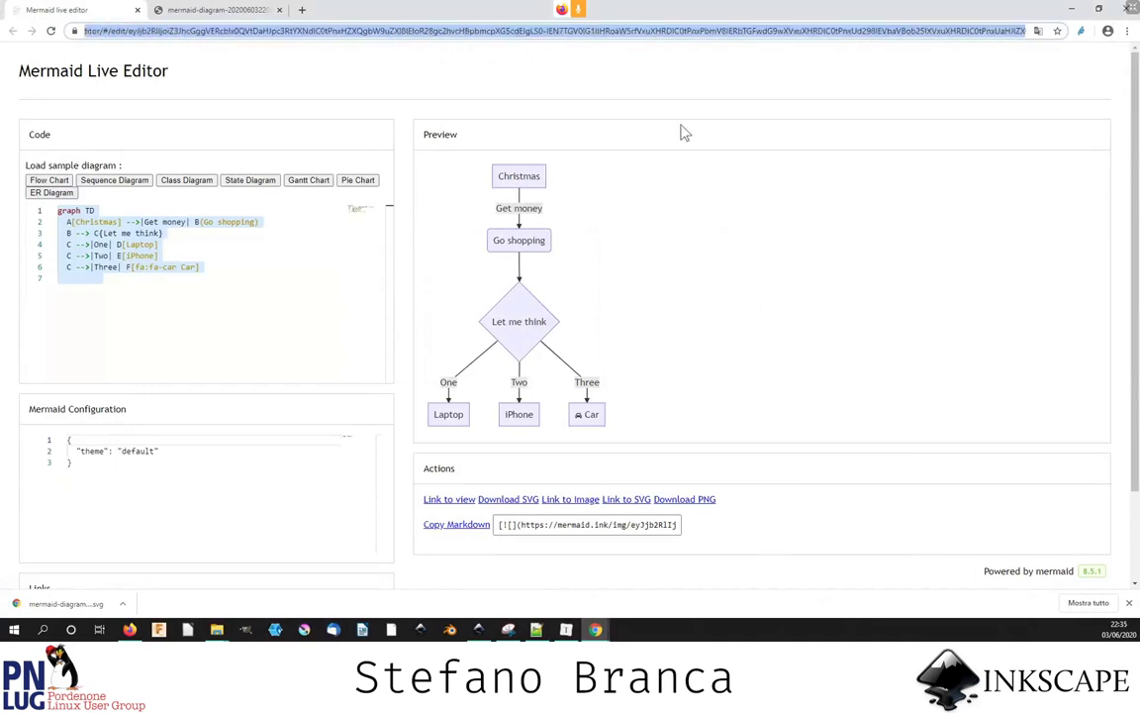
{"action": "key", "text": "BackSpace"}
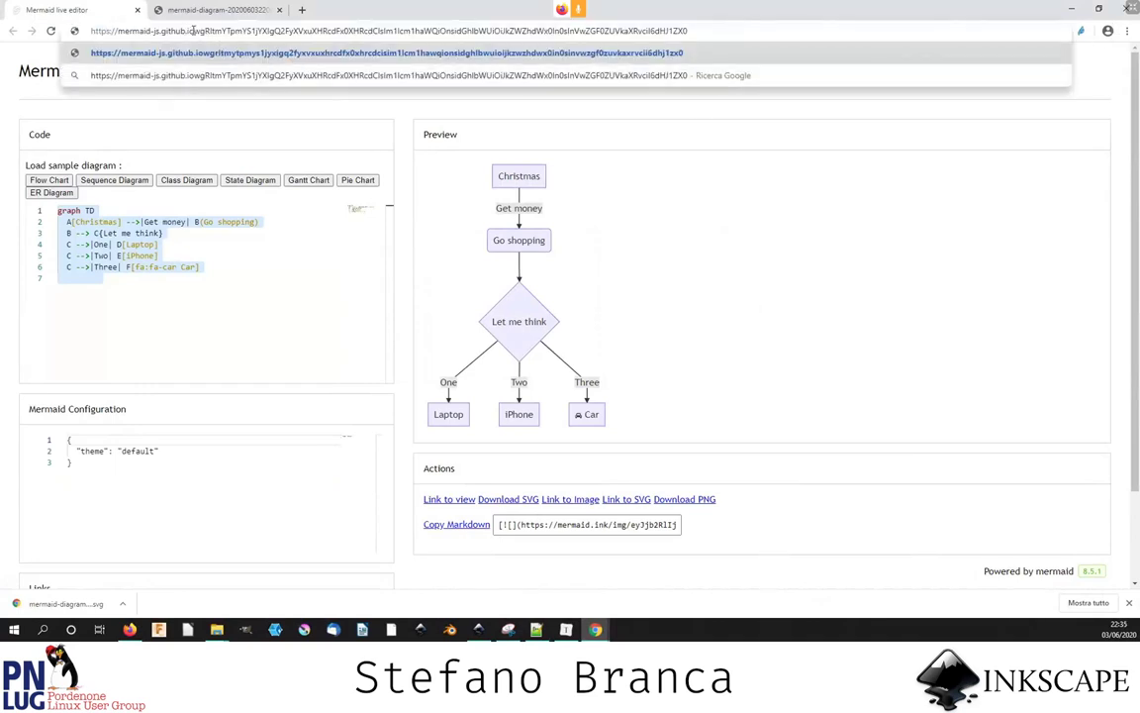
{"action": "left_click_drag", "start_coordinate": [193, 30], "coordinate": [673, 31]}
{"action": "key", "text": "BackSpace"}
{"action": "key", "text": "Return"}
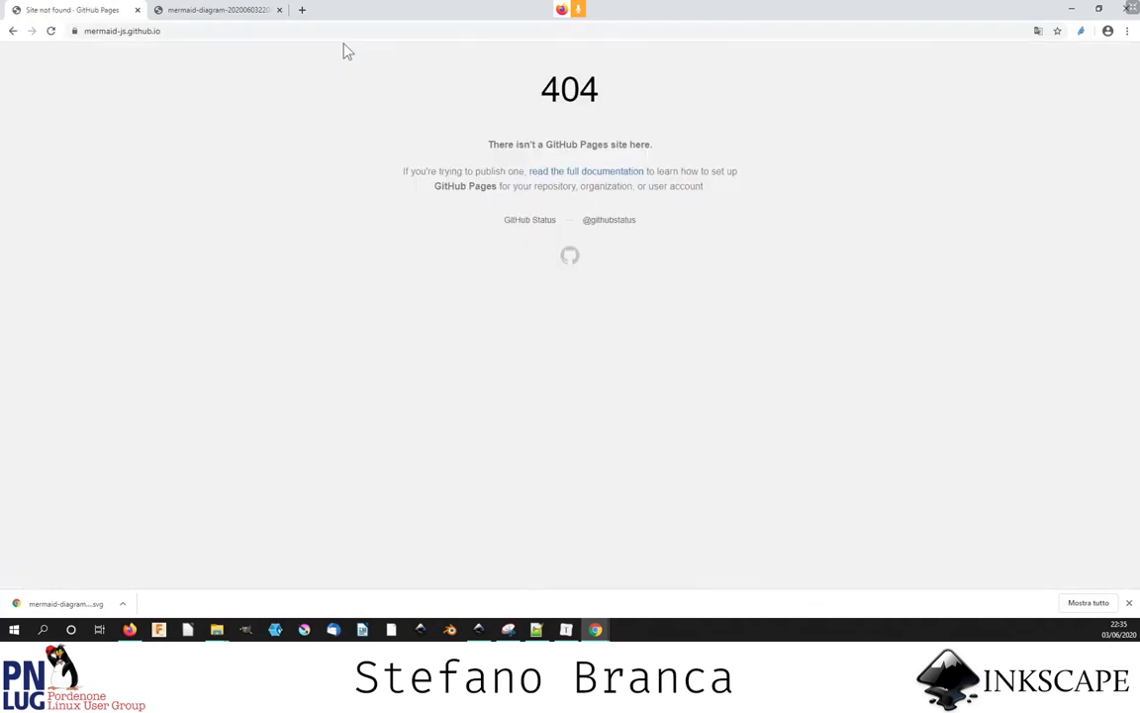
- Shorten the address further to mermaid/ and load it
{"action": "left_click", "coordinate": [302, 30]}
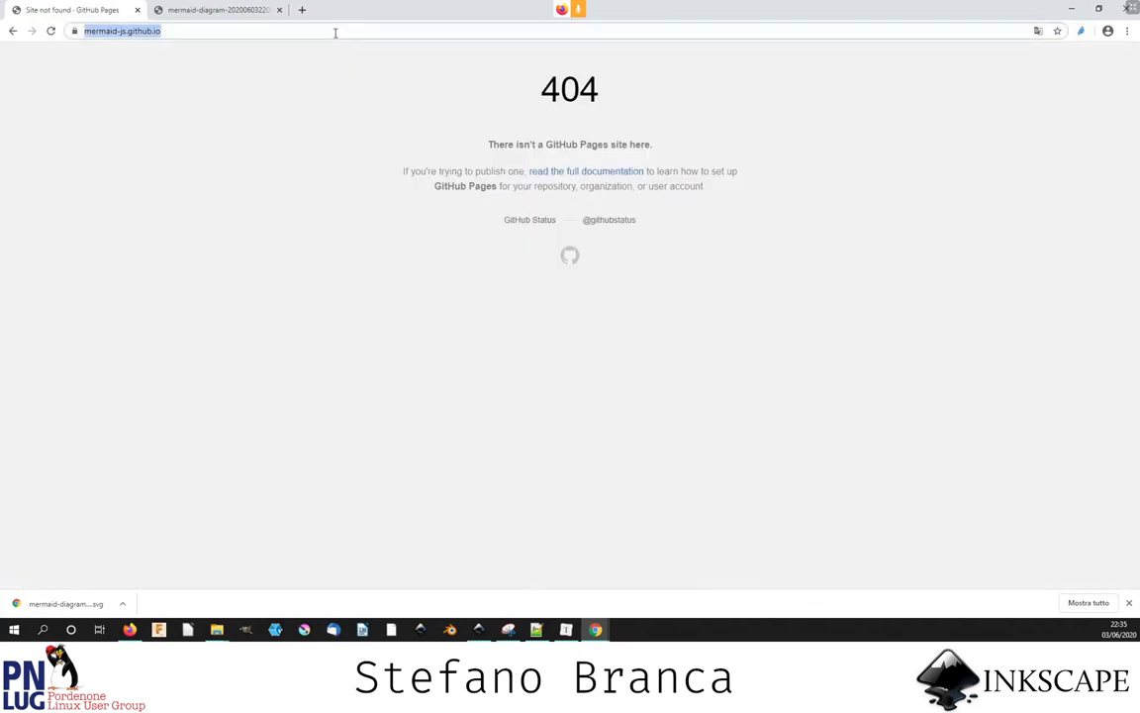
{"action": "left_click", "coordinate": [120, 34]}
{"action": "left_click_drag", "start_coordinate": [146, 30], "coordinate": [229, 31]}
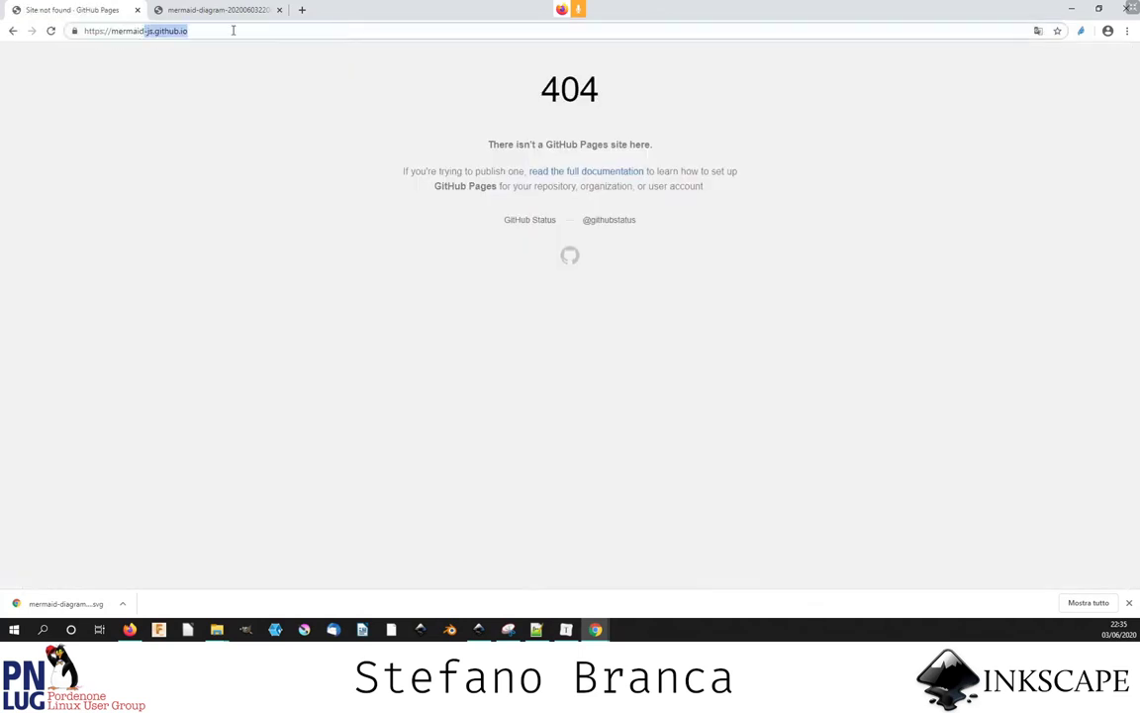
{"action": "type", "text": "/"}
{"action": "key", "text": "Return"}
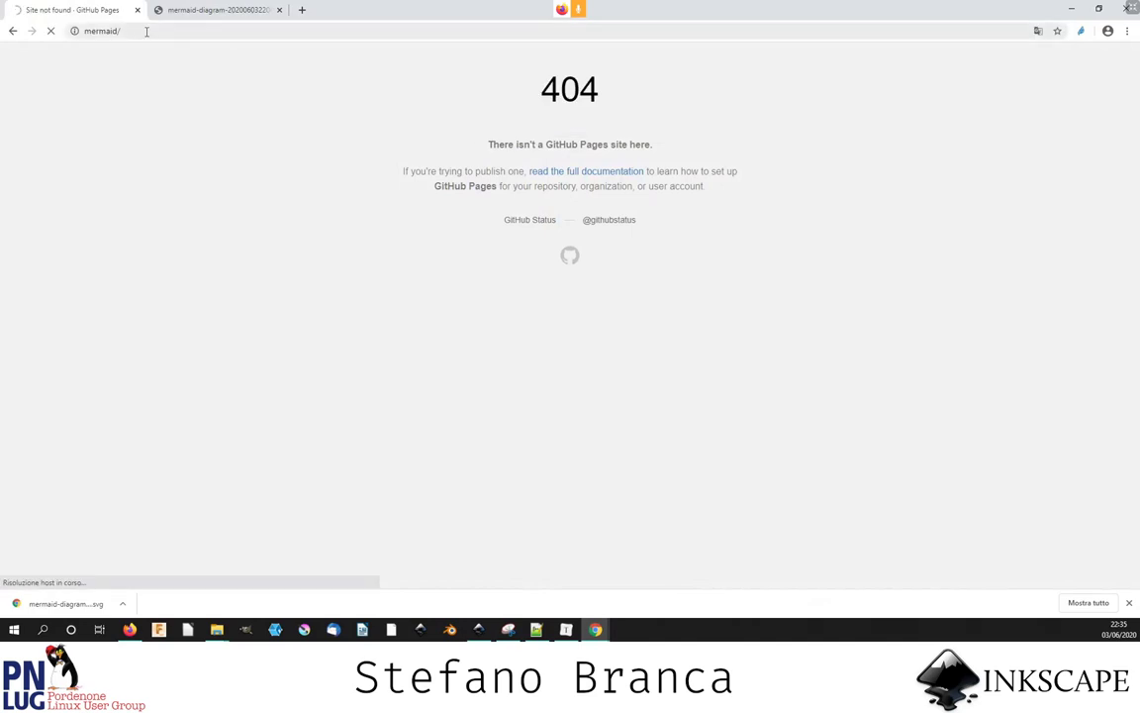
- Switch to the exported SVG flowchart tab and enter 'joplin' as its address
{"action": "left_click", "coordinate": [146, 31]}
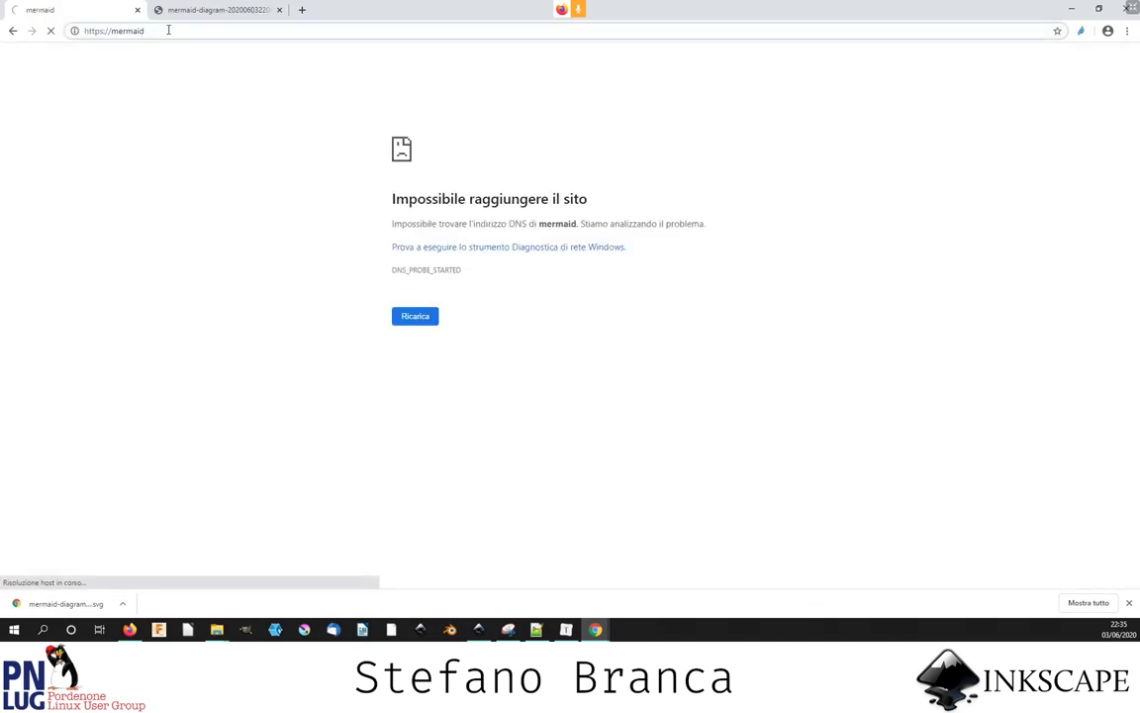
{"action": "left_click", "coordinate": [198, 15]}
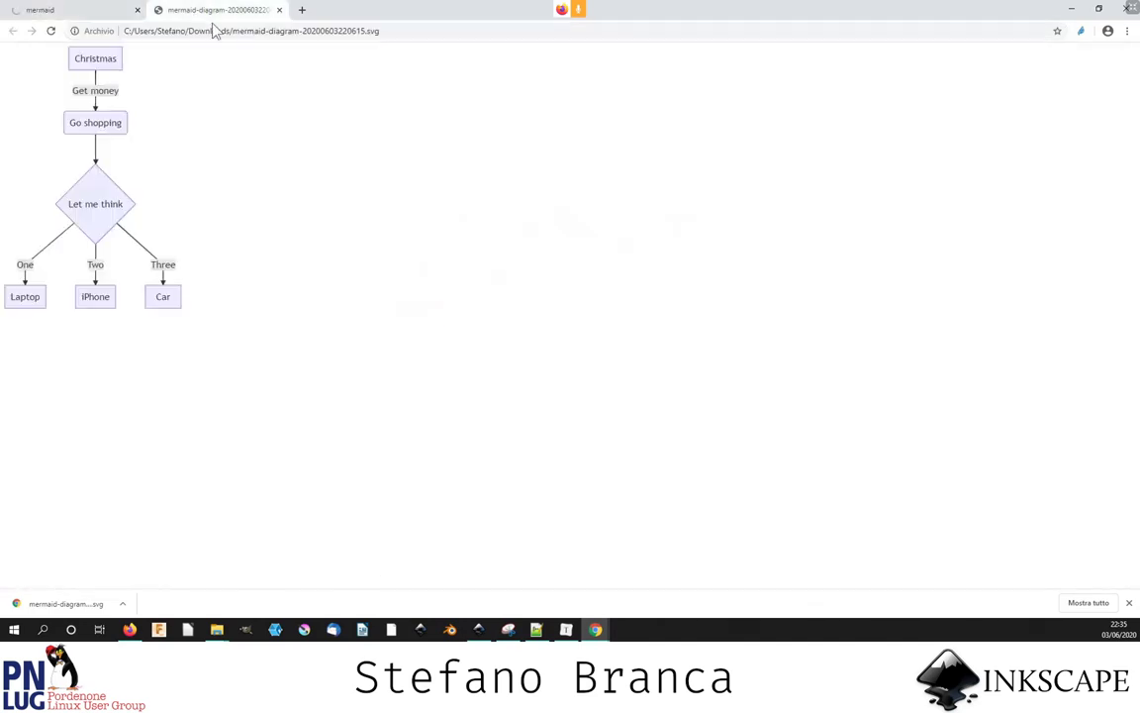
{"action": "left_click", "coordinate": [222, 32]}
{"action": "type", "text": "jo"}
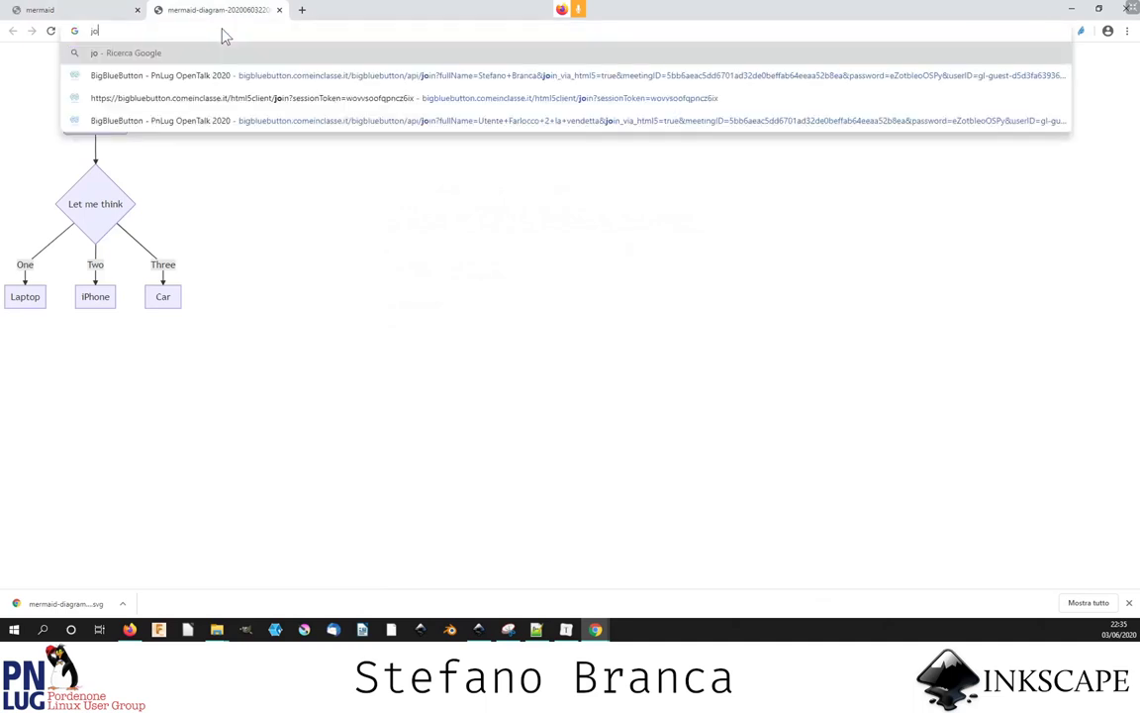
{"action": "type", "text": "plin"}
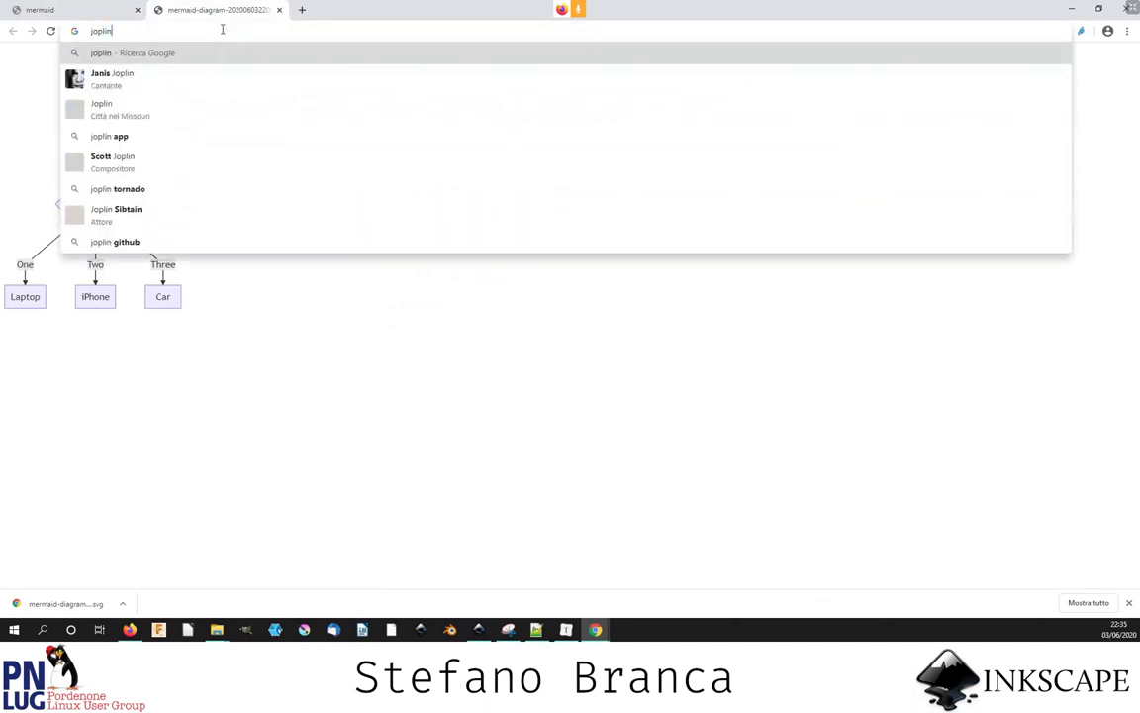
- Search the web for joplin, then retry loading the mermaid address in the error tab
{"action": "key", "text": "Return"}
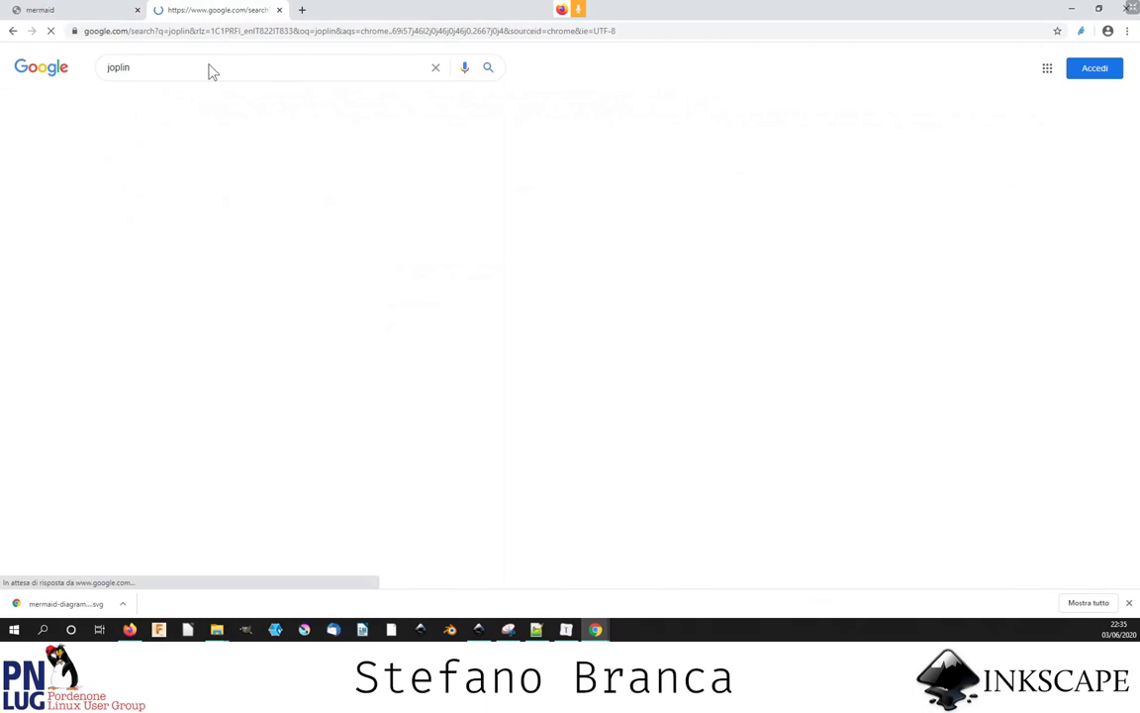
{"action": "left_click", "coordinate": [198, 166]}
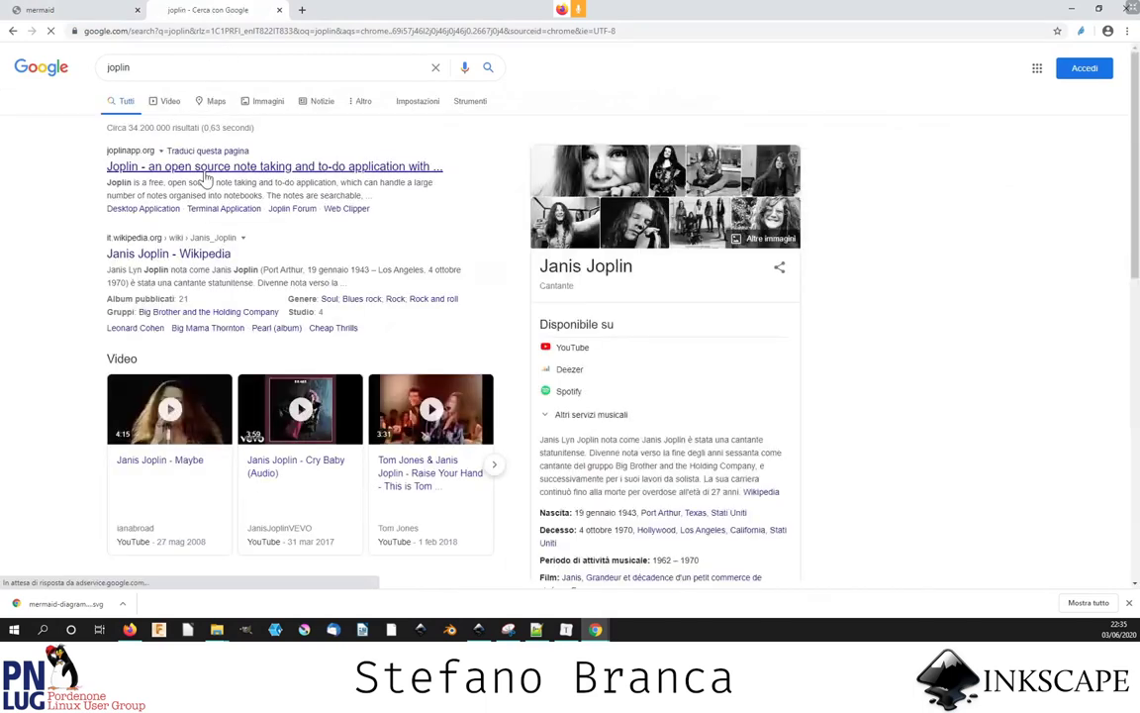
{"action": "left_click", "coordinate": [69, 10]}
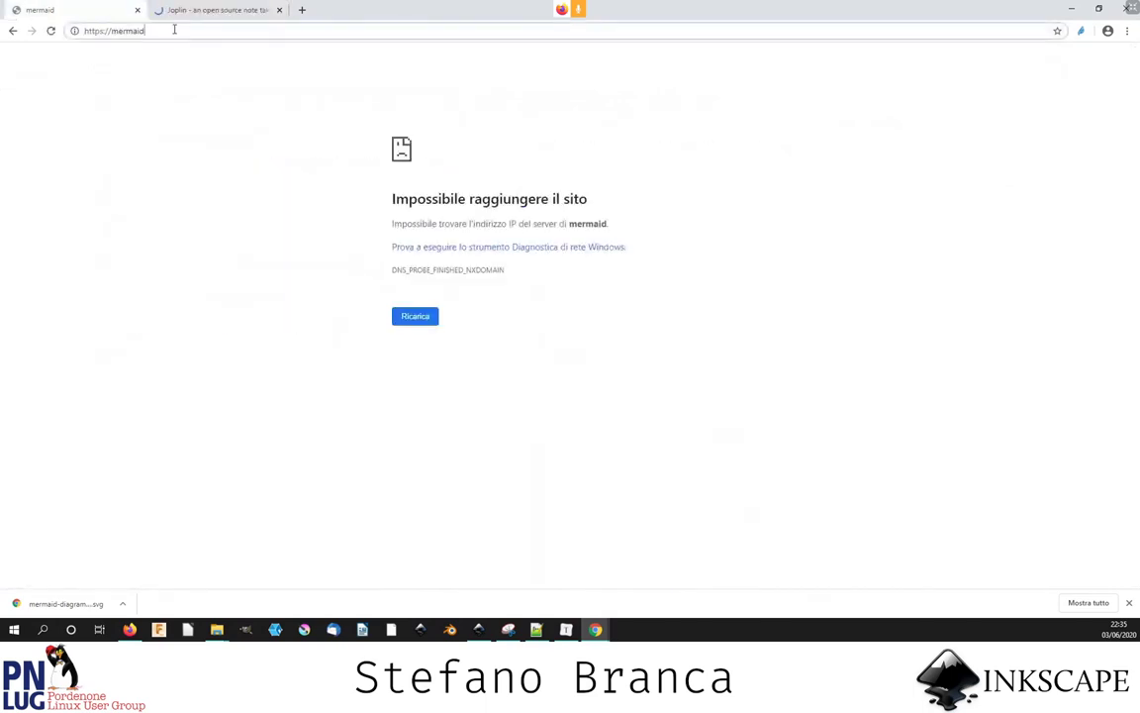
{"action": "key", "text": "Return"}
- Search Google for 'mermaid markdown' and open the Mermaid documentation result
{"action": "left_click", "coordinate": [171, 29]}
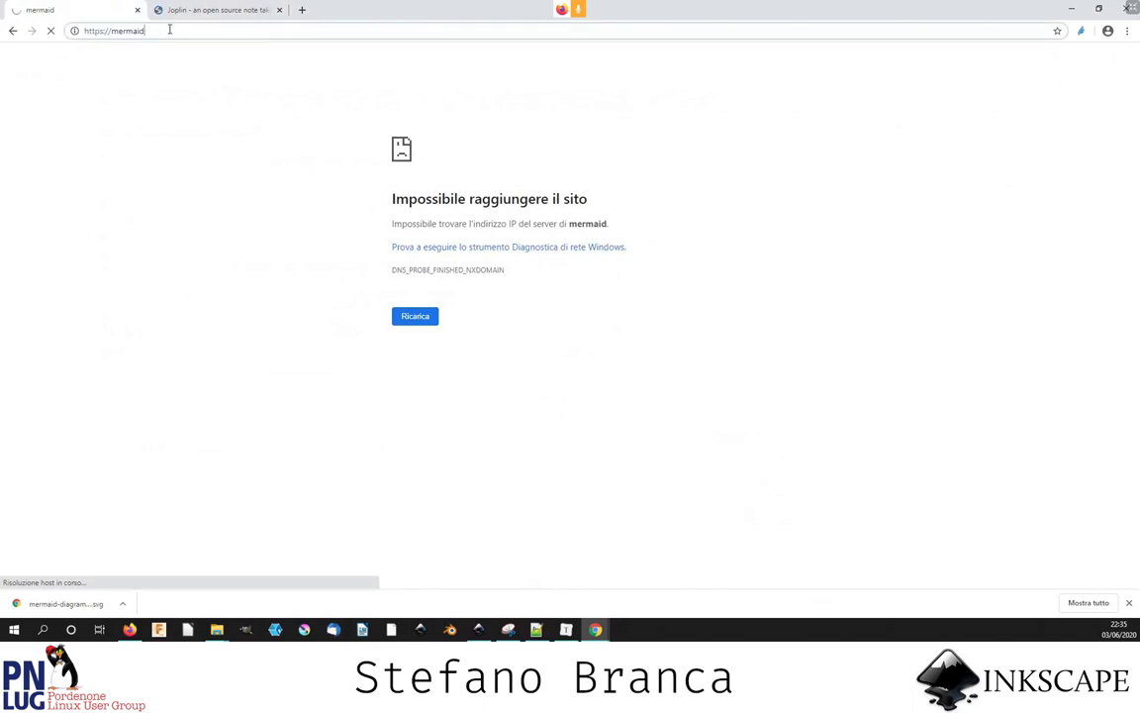
{"action": "left_click_drag", "start_coordinate": [108, 31], "coordinate": [71, 31]}
{"action": "key", "text": "BackSpace"}
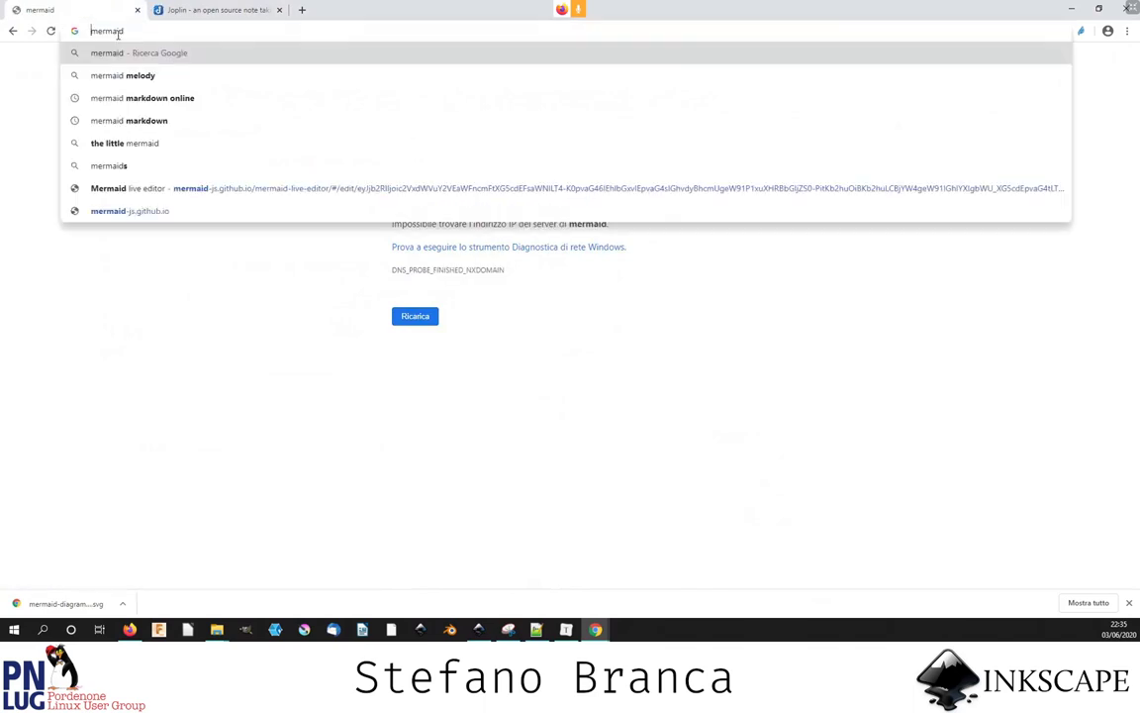
{"action": "key", "text": "Return"}
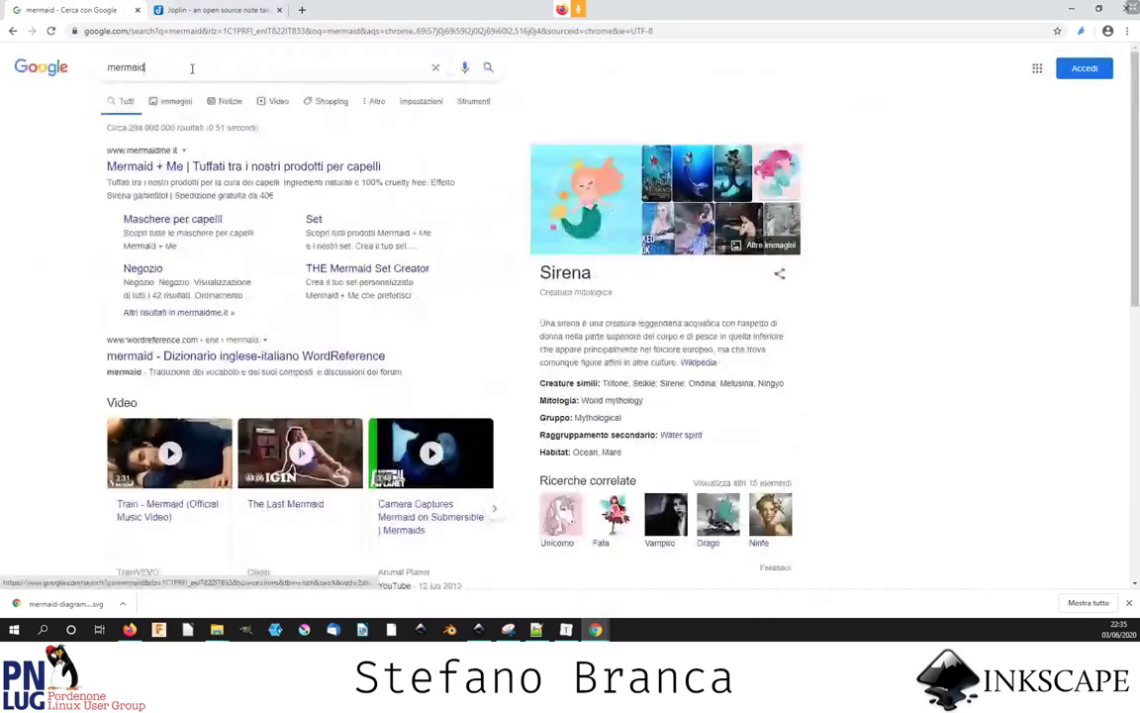
{"action": "type", "text": " markdown"}
{"action": "key", "text": "Return"}
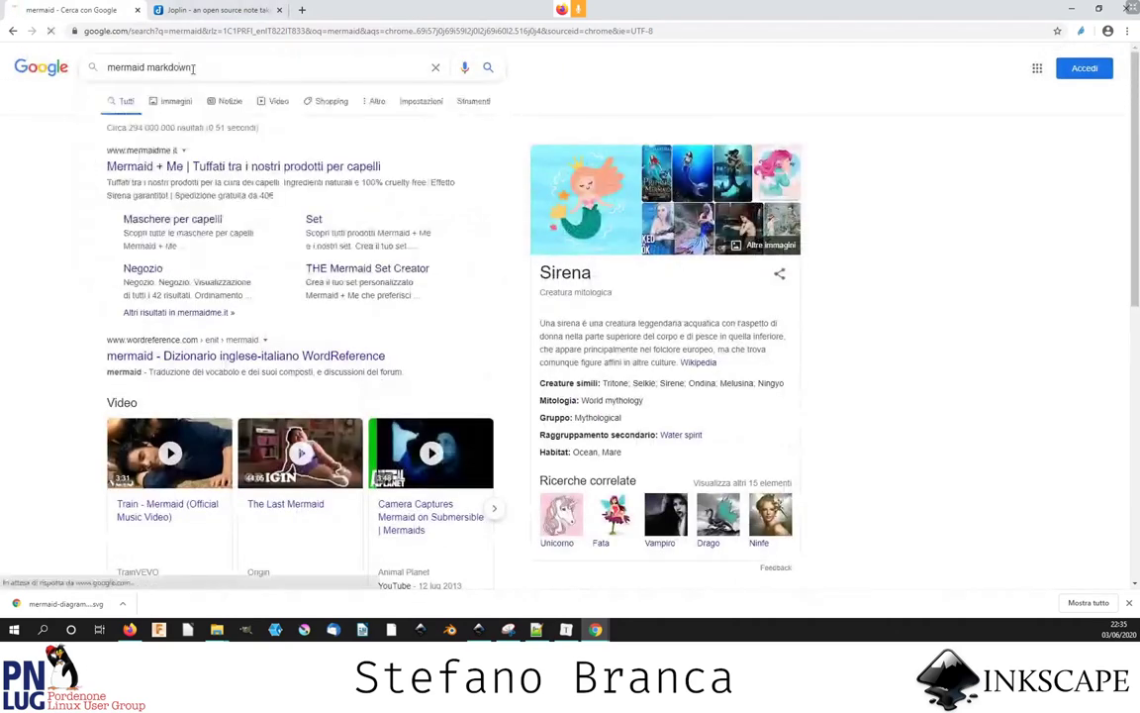
{"action": "left_click", "coordinate": [178, 160]}
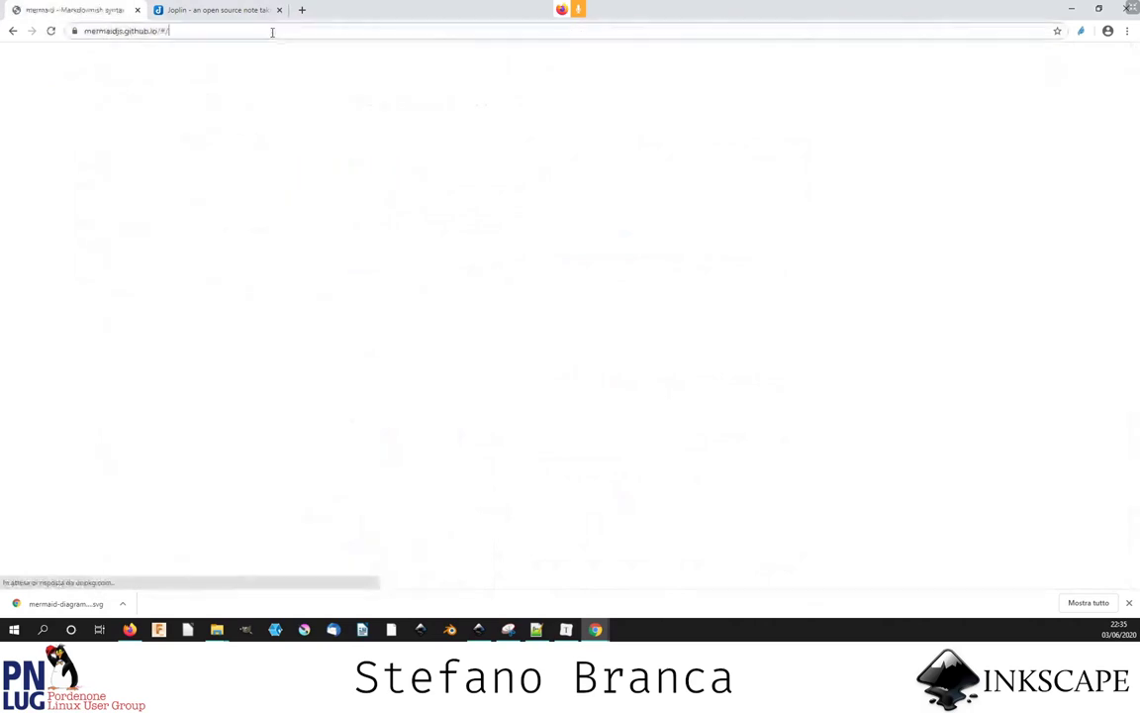
{"action": "left_click", "coordinate": [272, 32]}
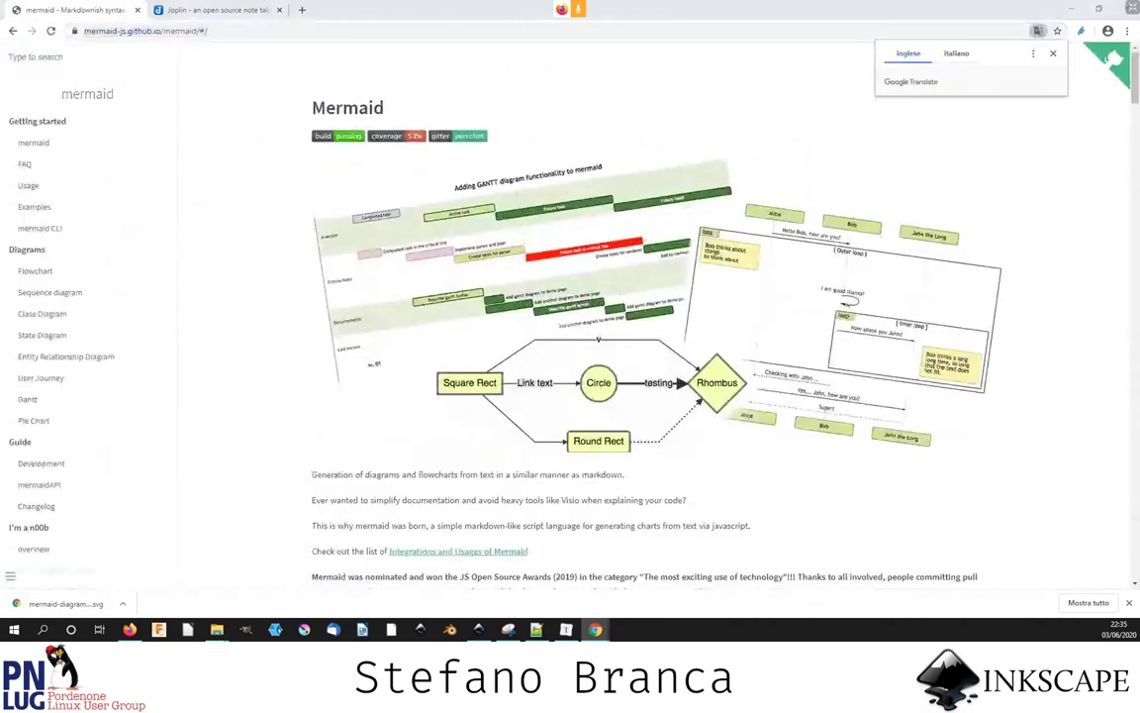
- Switch to the Joplin website tab and scroll through the page
{"action": "left_click", "coordinate": [217, 10]}
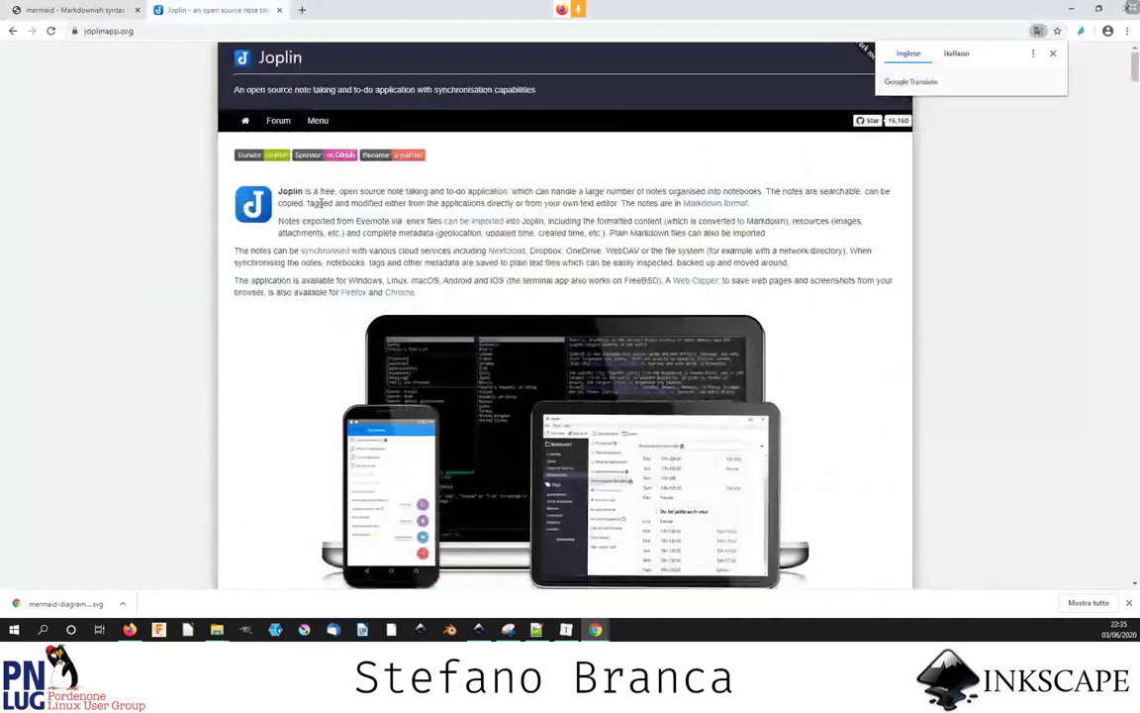
{"action": "scroll", "coordinate": [321, 203], "scroll_direction": "down", "scroll_amount": 5}
{"action": "scroll", "coordinate": [320, 205], "scroll_direction": "up", "scroll_amount": 2}
{"action": "scroll", "coordinate": [320, 209], "scroll_direction": "up", "scroll_amount": 1}
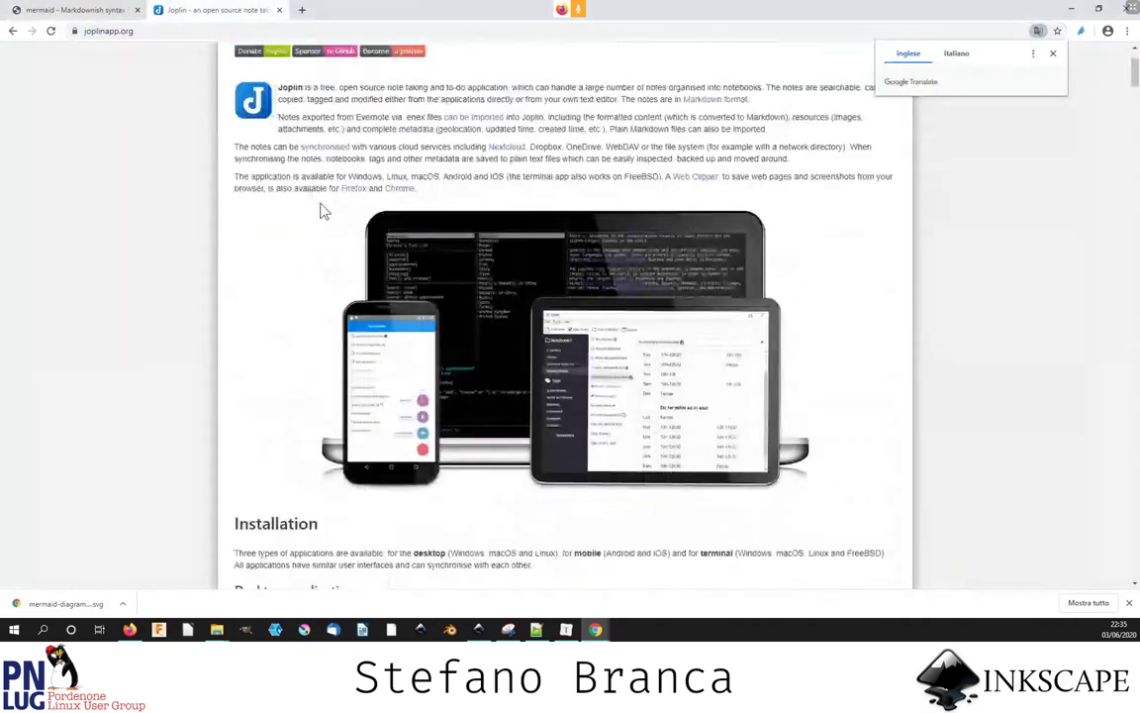
{"action": "scroll", "coordinate": [285, 196], "scroll_direction": "down", "scroll_amount": 4}
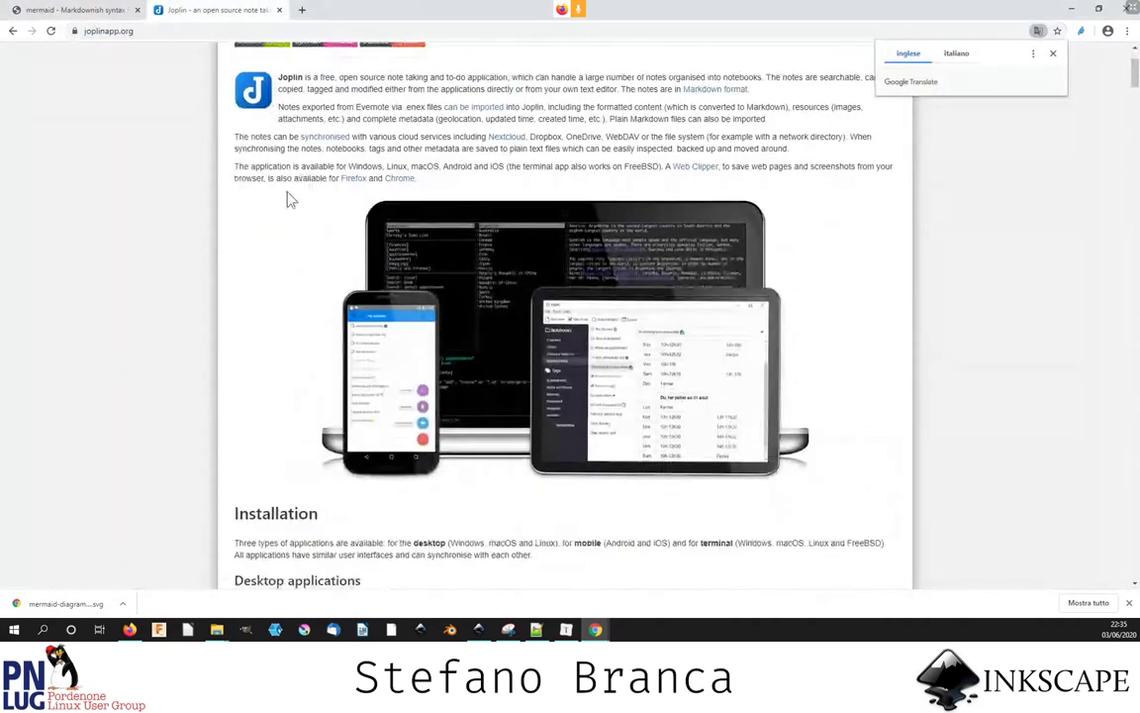
{"action": "scroll", "coordinate": [287, 196], "scroll_direction": "down", "scroll_amount": 3}
{"action": "scroll", "coordinate": [283, 203], "scroll_direction": "down", "scroll_amount": 3}
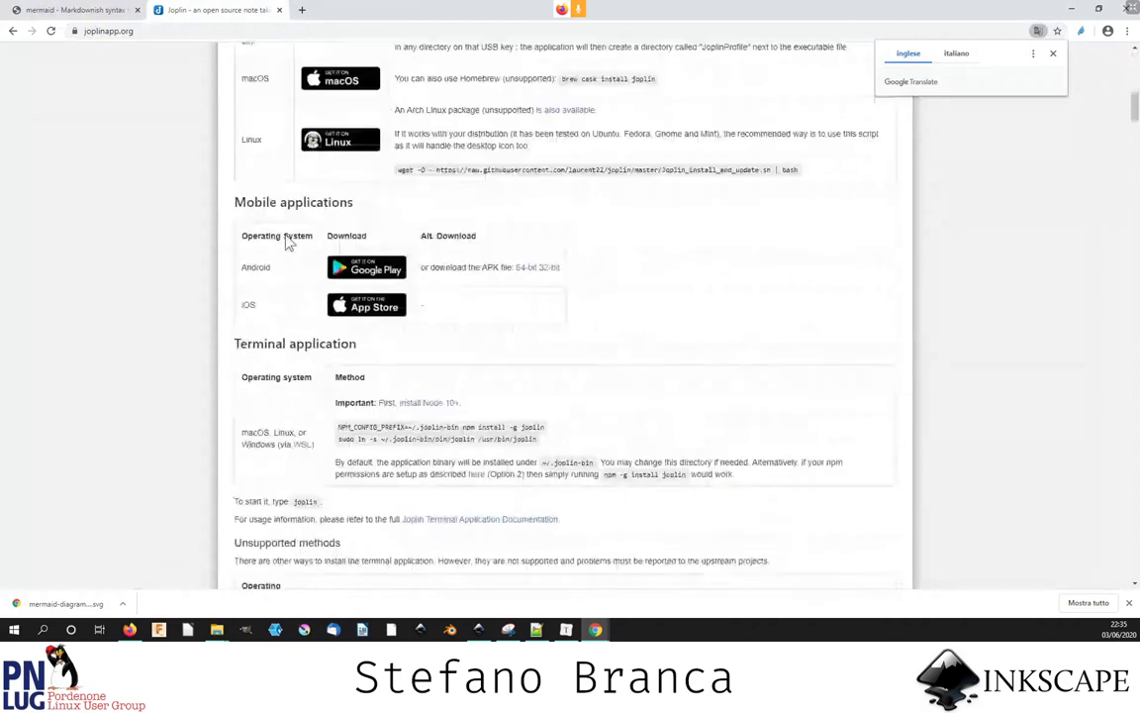
{"action": "scroll", "coordinate": [287, 242], "scroll_direction": "up", "scroll_amount": 10}
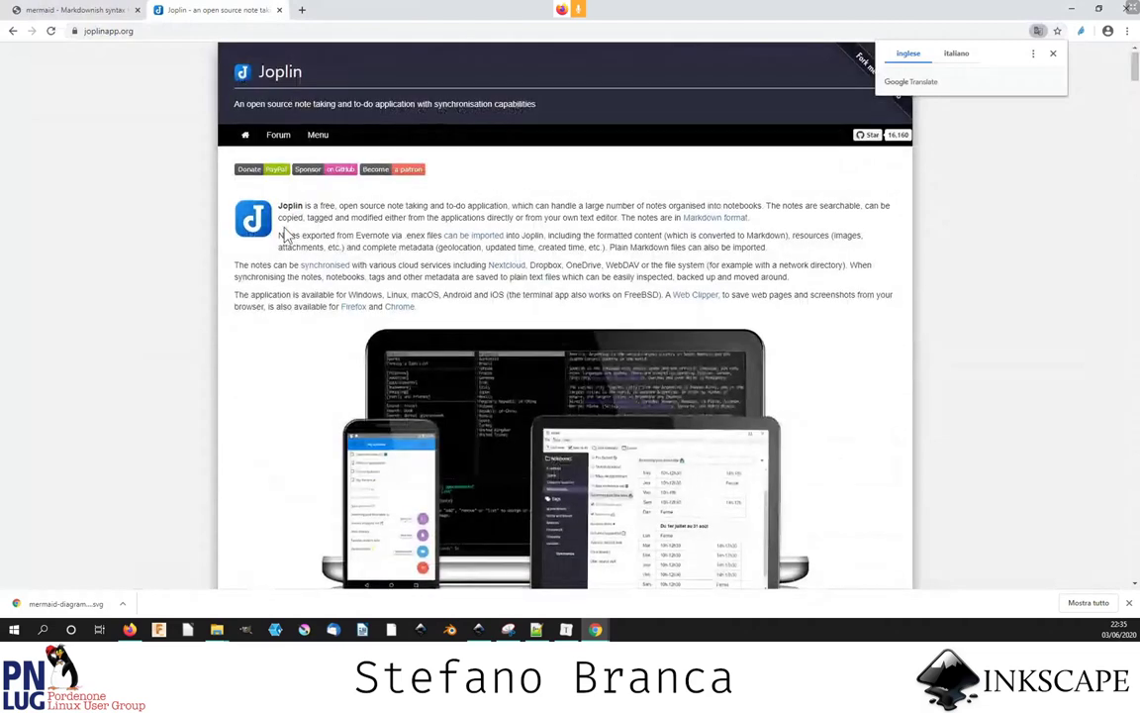
{"action": "scroll", "coordinate": [282, 229], "scroll_direction": "down", "scroll_amount": 3}
- Expand the Joplin site's Menu links, then bring the Typora note to the front
{"action": "left_click", "coordinate": [324, 27]}
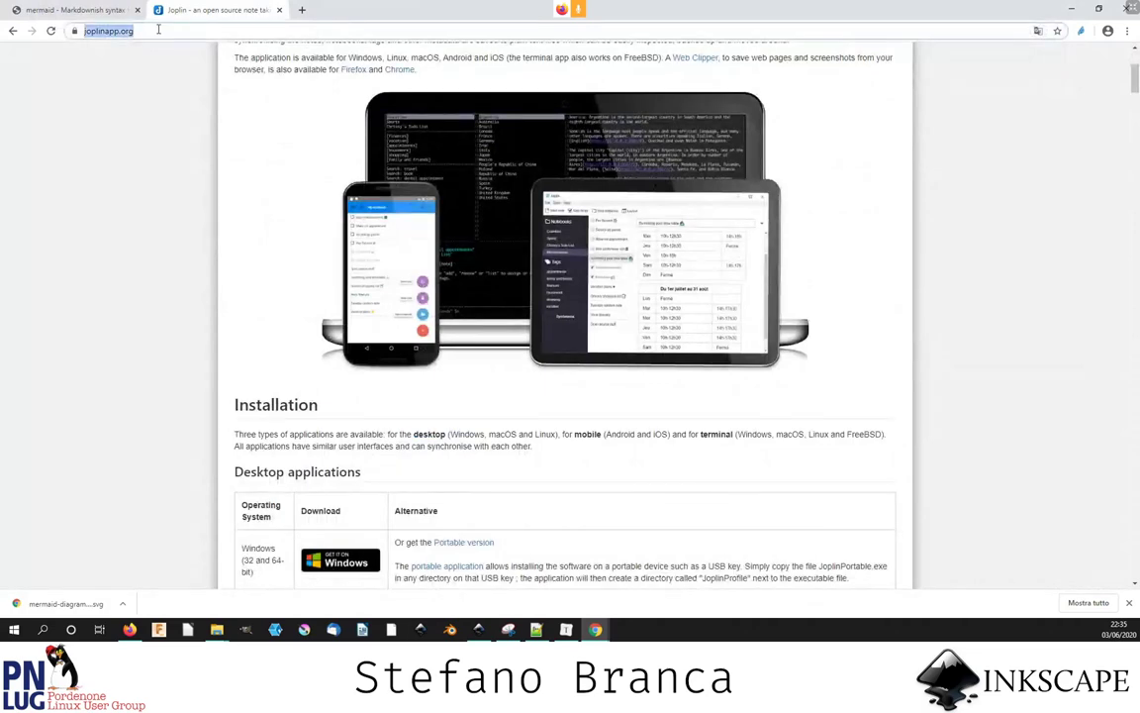
{"action": "scroll", "coordinate": [227, 121], "scroll_direction": "up", "scroll_amount": 3}
{"action": "left_click", "coordinate": [324, 138]}
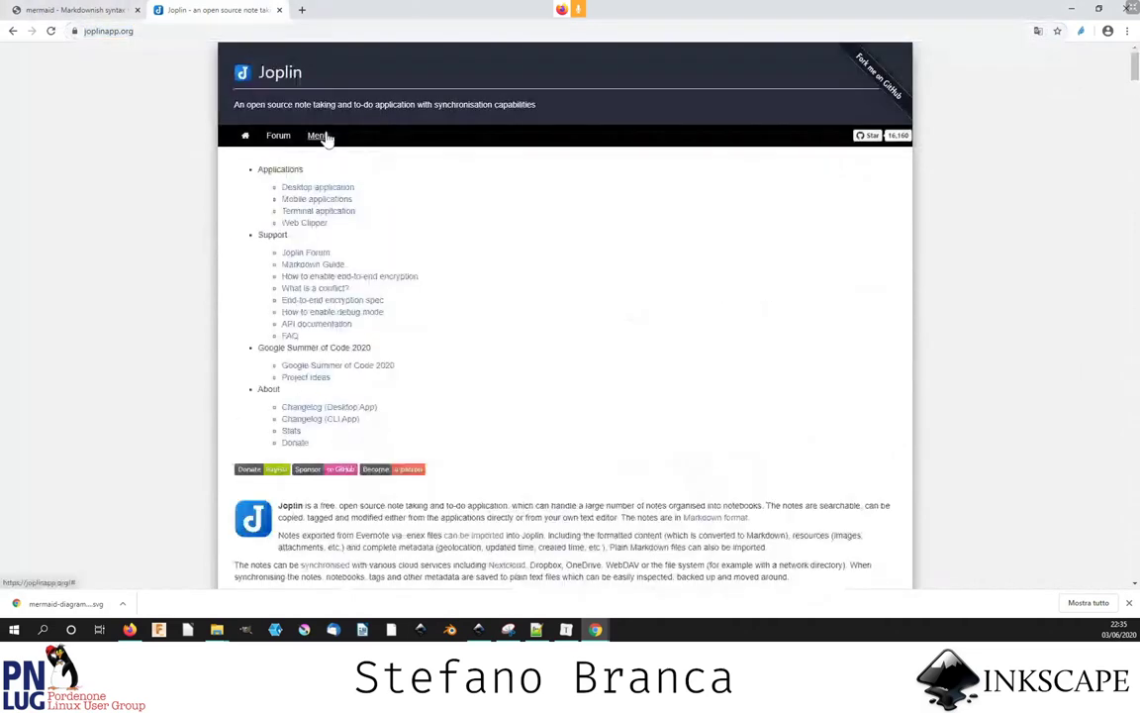
{"action": "scroll", "coordinate": [340, 256], "scroll_direction": "down", "scroll_amount": 4}
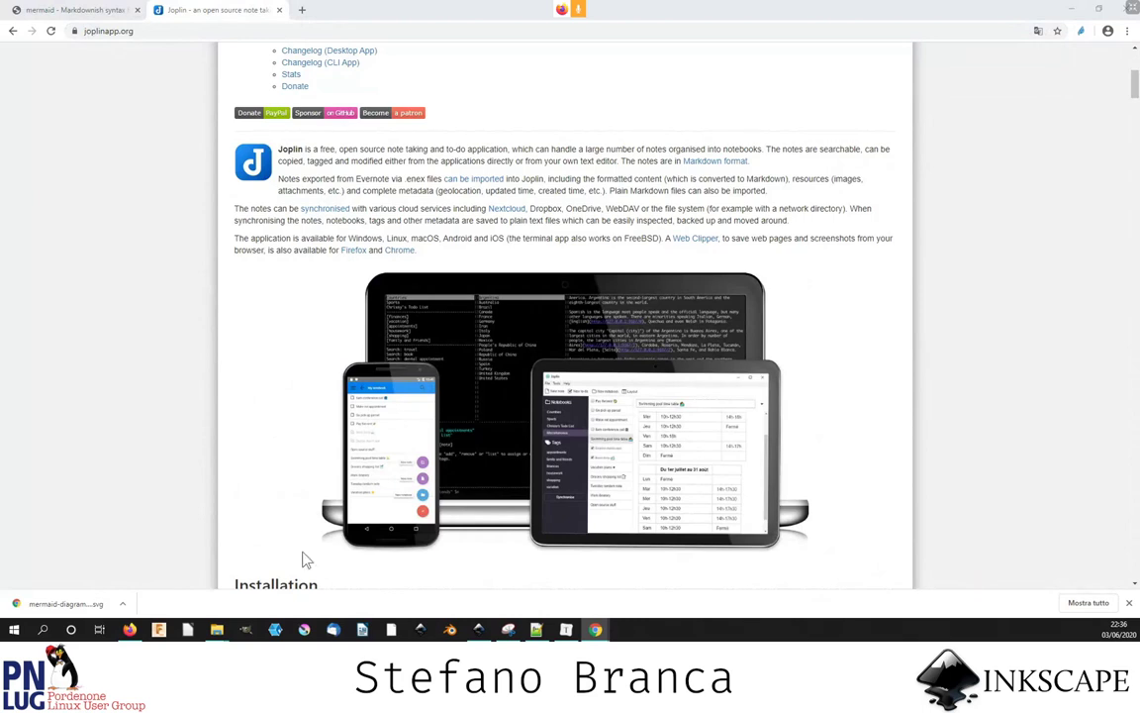
{"action": "key", "text": "alt+Tab"}
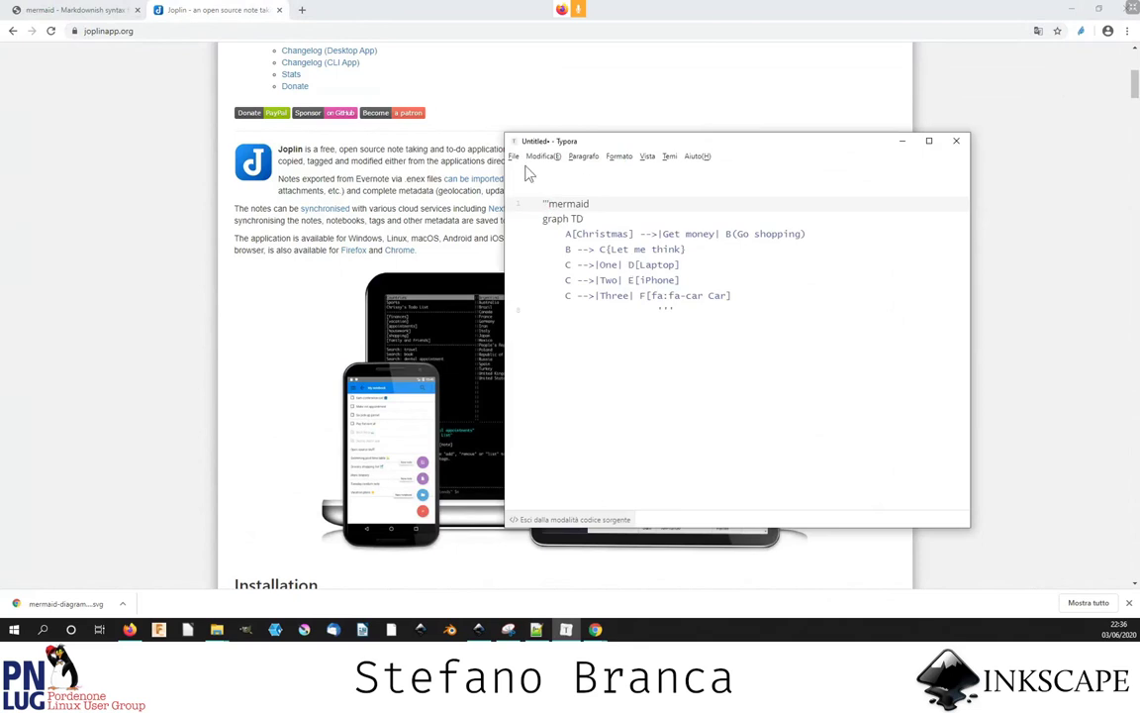
- Delete the mermaid code block and type Titolo and sottotitolo on two lines
{"action": "left_click", "coordinate": [514, 158]}
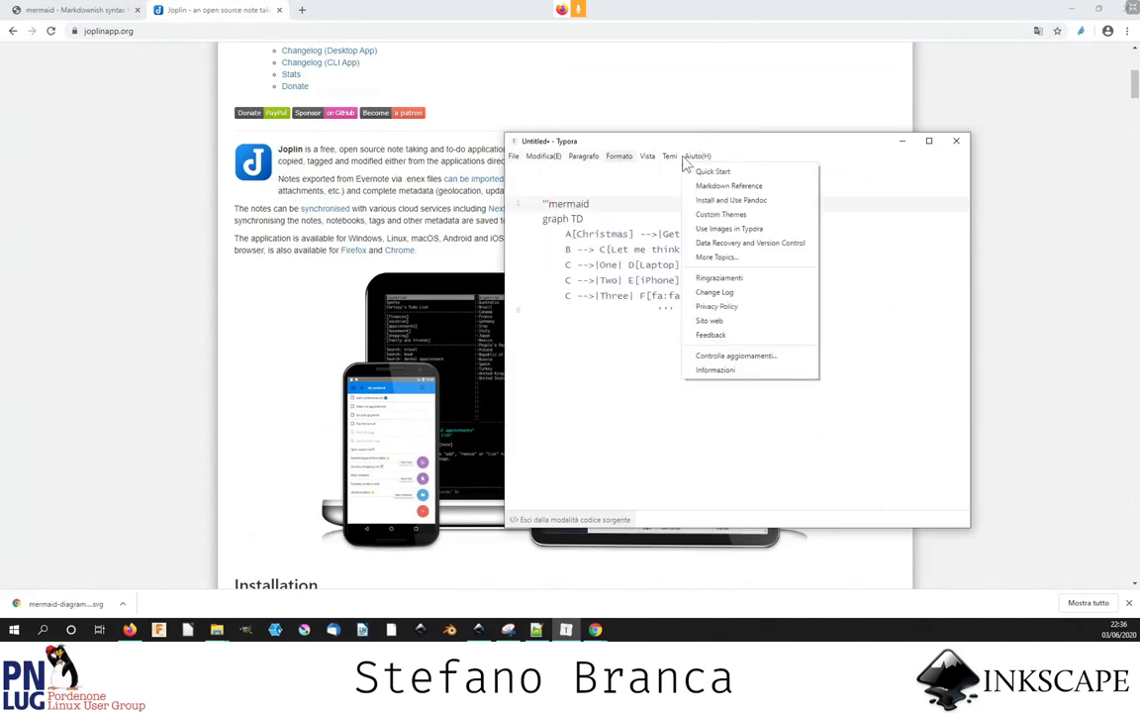
{"action": "left_click", "coordinate": [598, 471]}
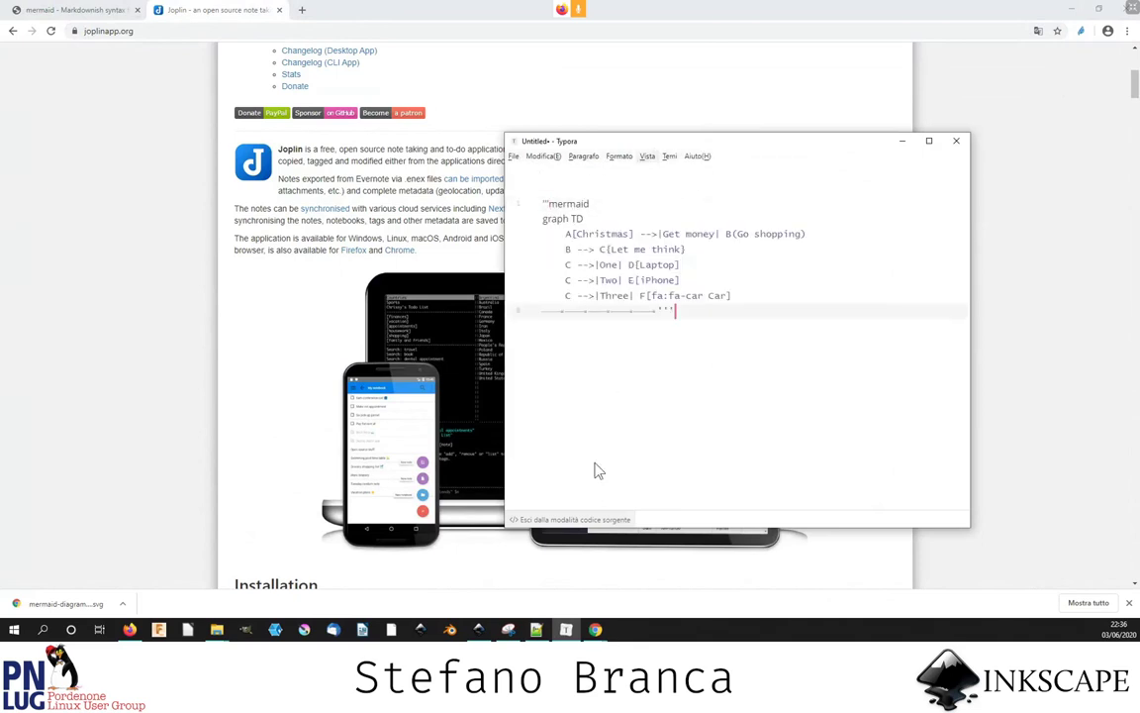
{"action": "left_click", "coordinate": [580, 518]}
{"action": "left_click_drag", "start_coordinate": [633, 359], "coordinate": [520, 194]}
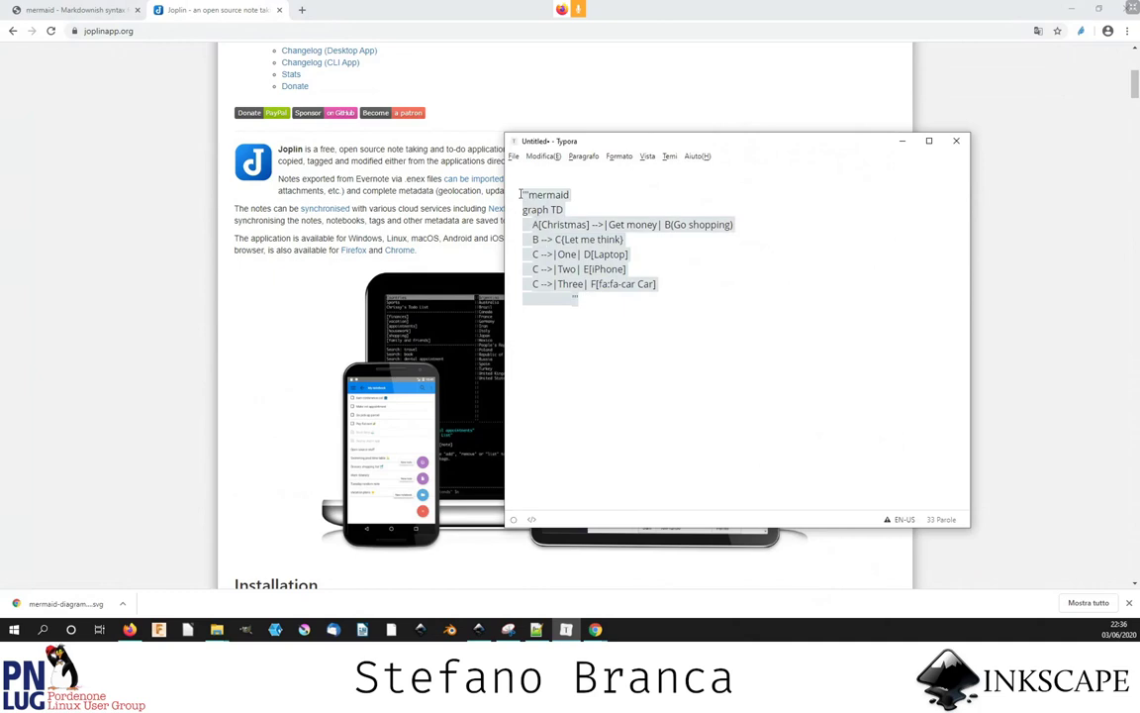
{"action": "key", "text": "Delete"}
{"action": "type", "text": "ol"}
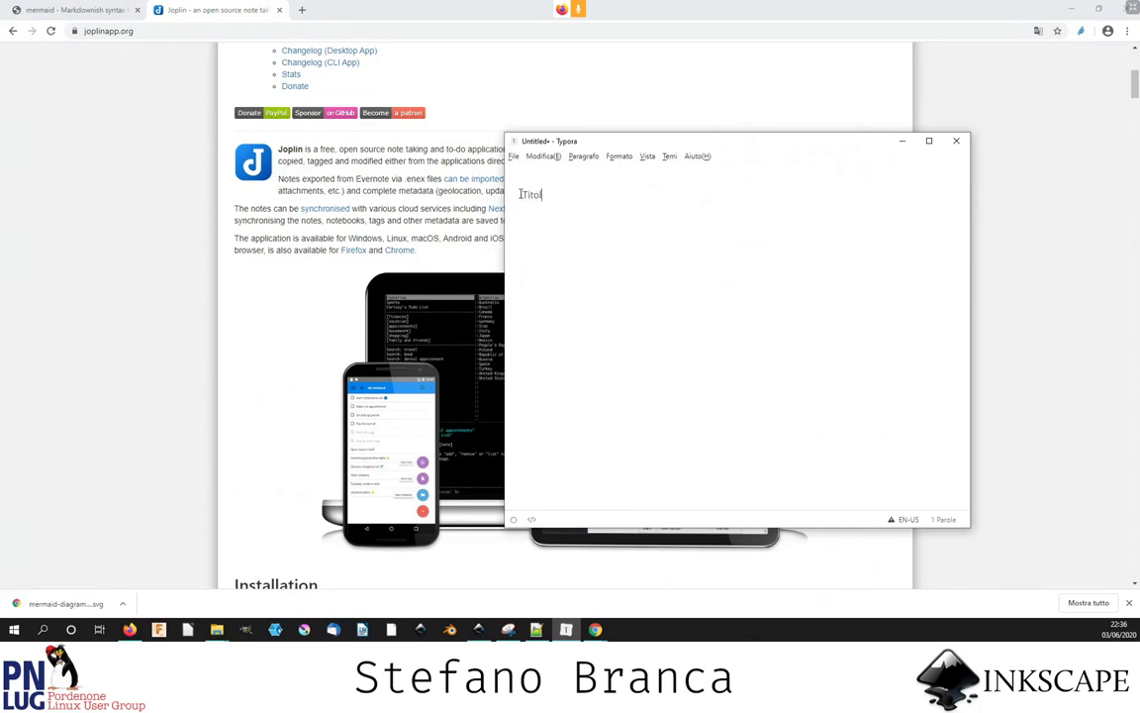
{"action": "type", "text": "o"}
{"action": "key", "text": "Return"}
{"action": "type", "text": "sottoti"}
{"action": "type", "text": "itolo"}
- In source mode, prefix Titolo with ## and sottotitolo with ### to make headings
{"action": "left_click", "coordinate": [531, 518]}
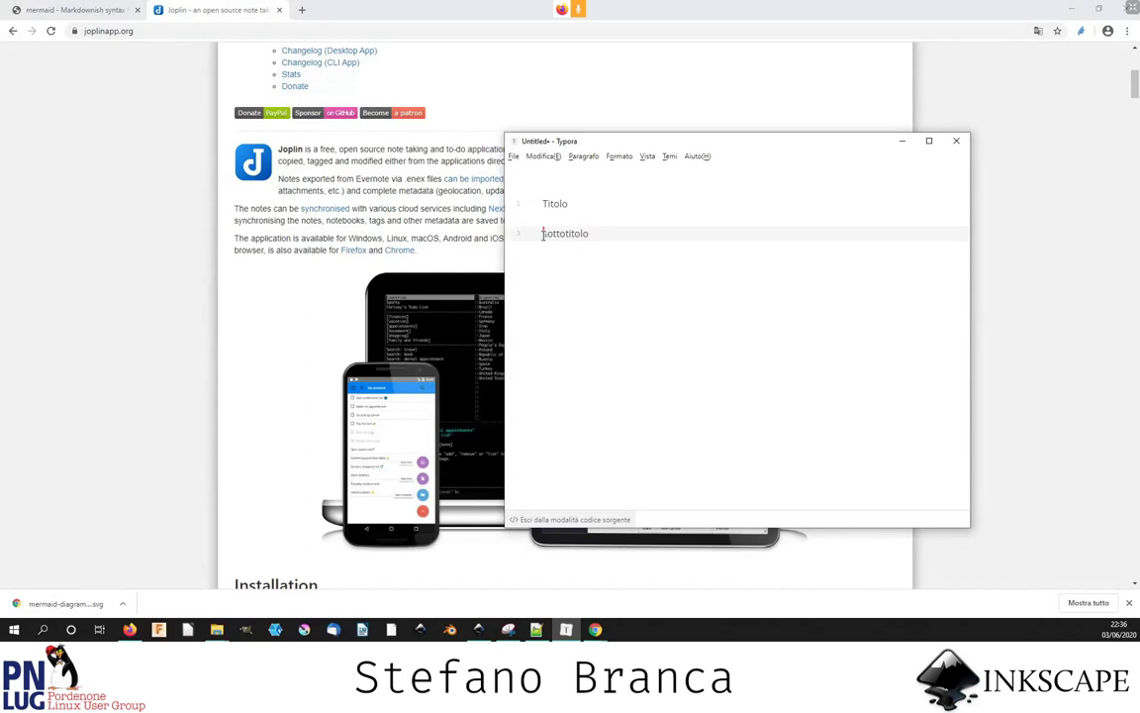
{"action": "left_click", "coordinate": [543, 235]}
{"action": "type", "text": "ààà"}
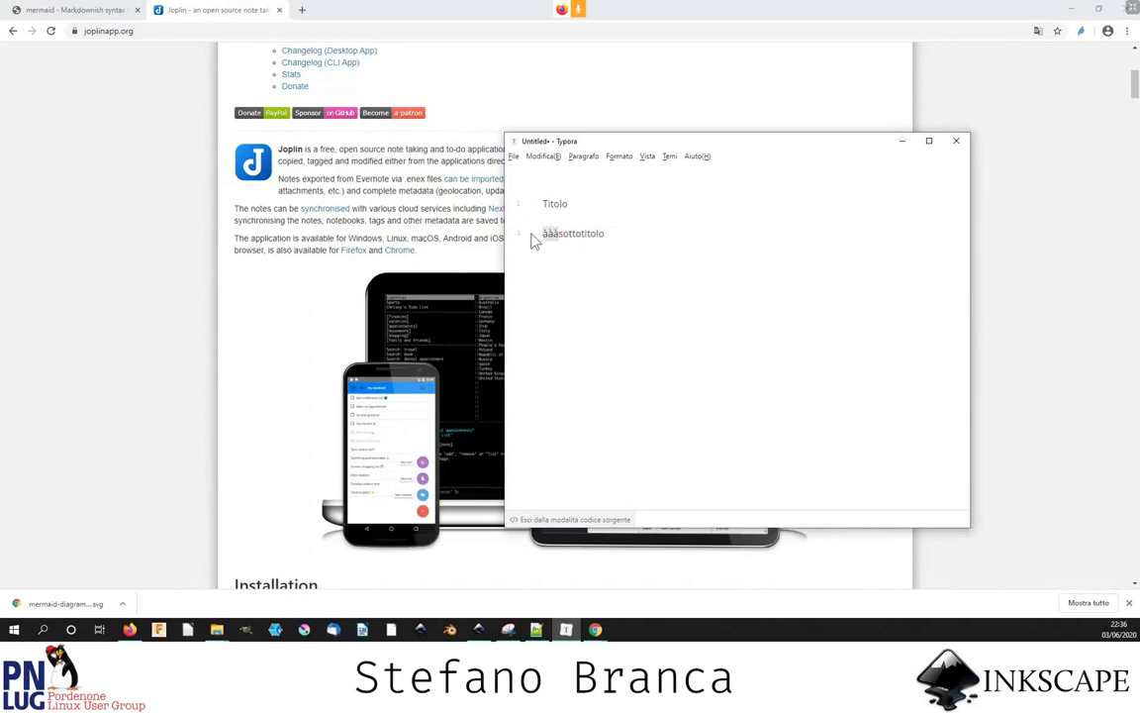
{"action": "type", "text": "###"}
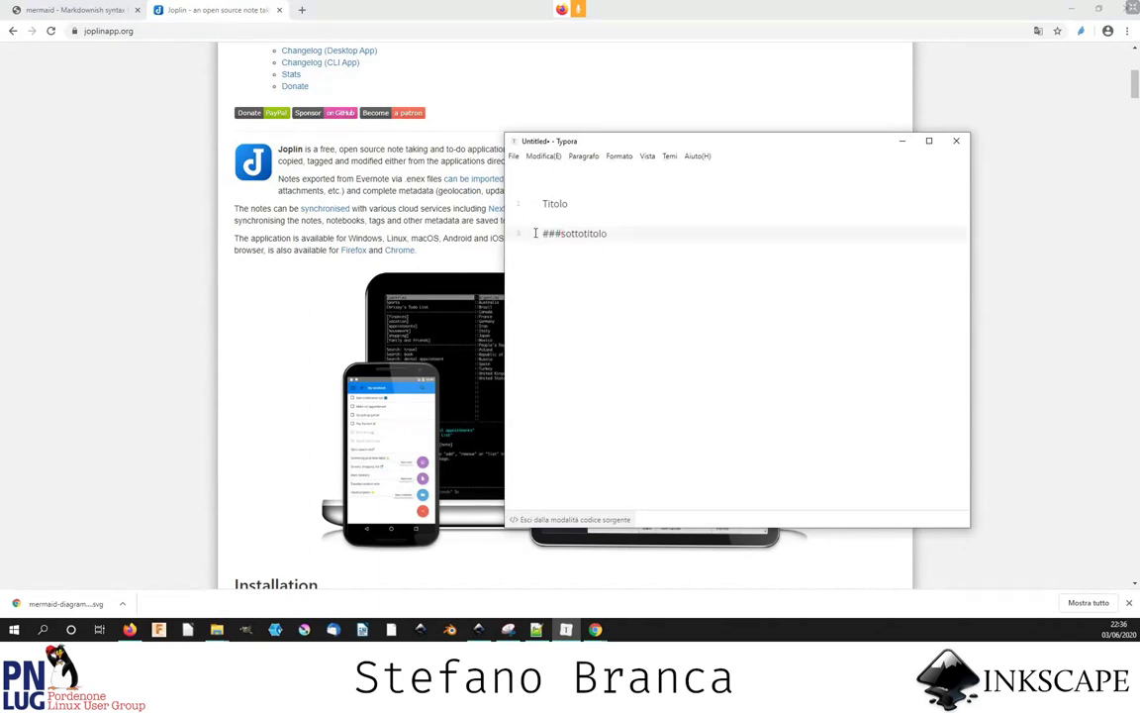
{"action": "left_click", "coordinate": [539, 204]}
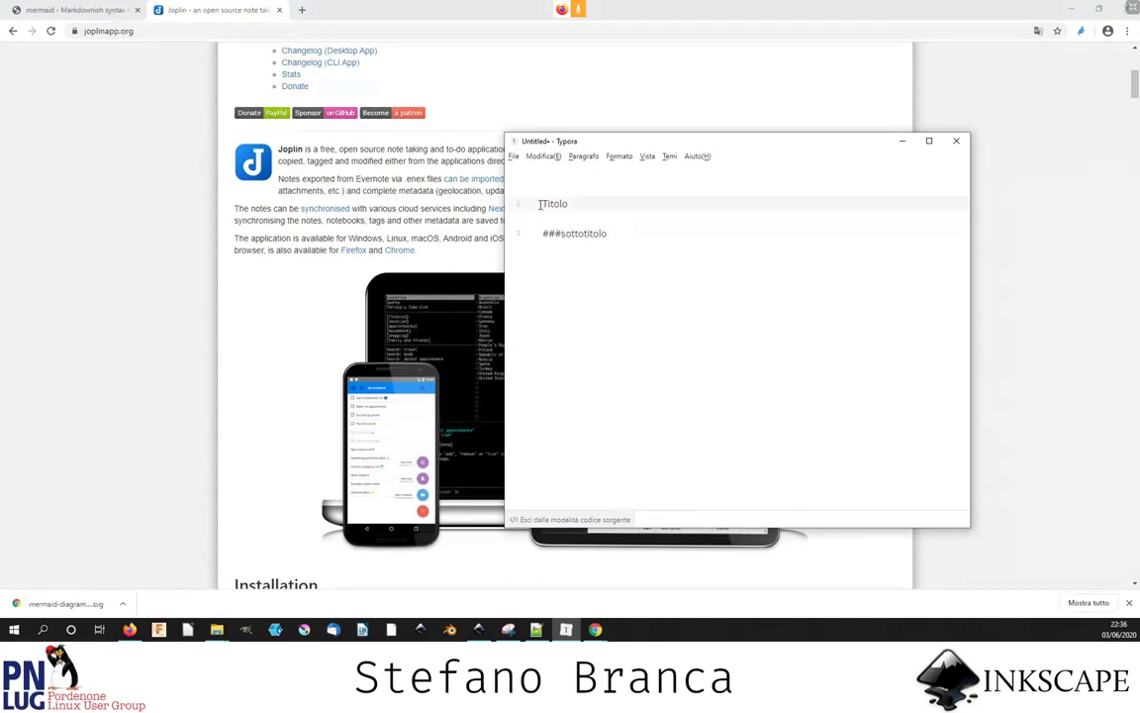
{"action": "type", "text": "##"}
{"action": "left_click", "coordinate": [590, 520]}
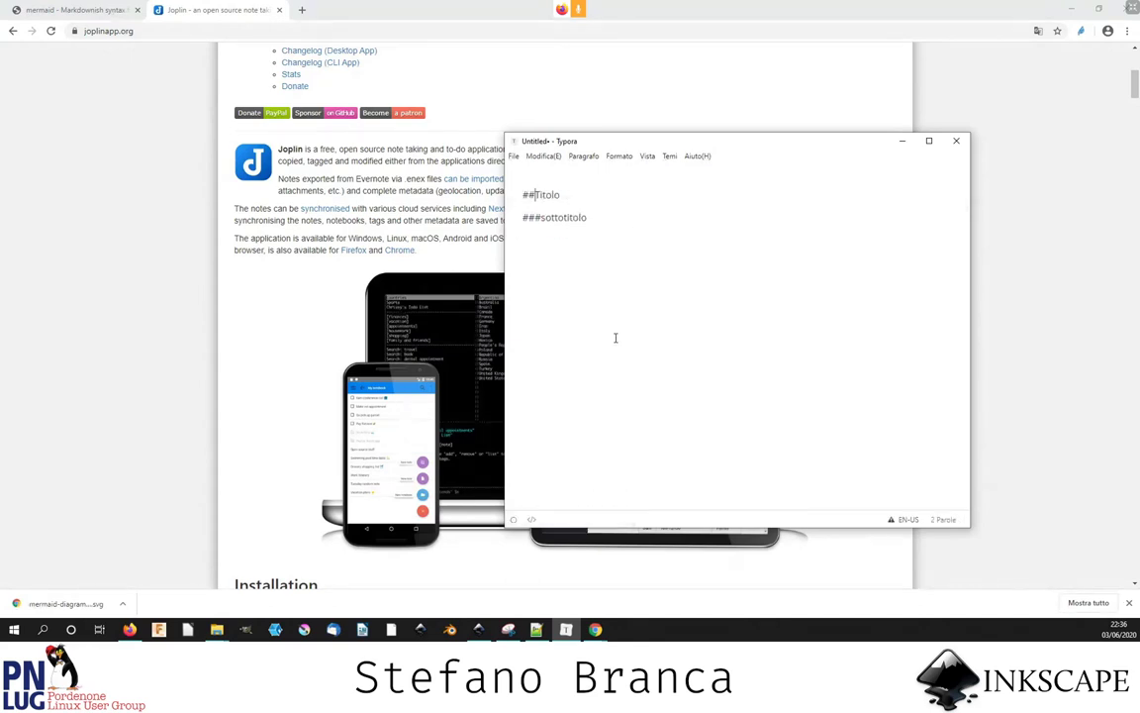
{"action": "left_click", "coordinate": [532, 518]}
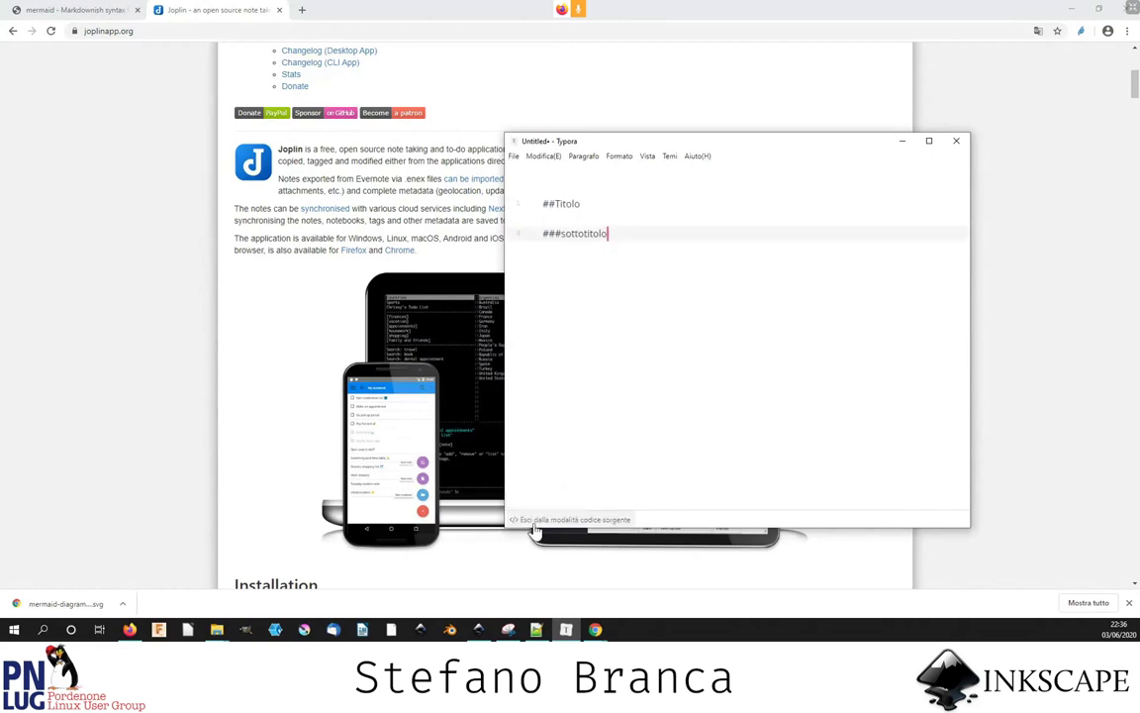
{"action": "left_click", "coordinate": [542, 204]}
{"action": "key", "text": "Right"}
{"action": "key", "text": "Right"}
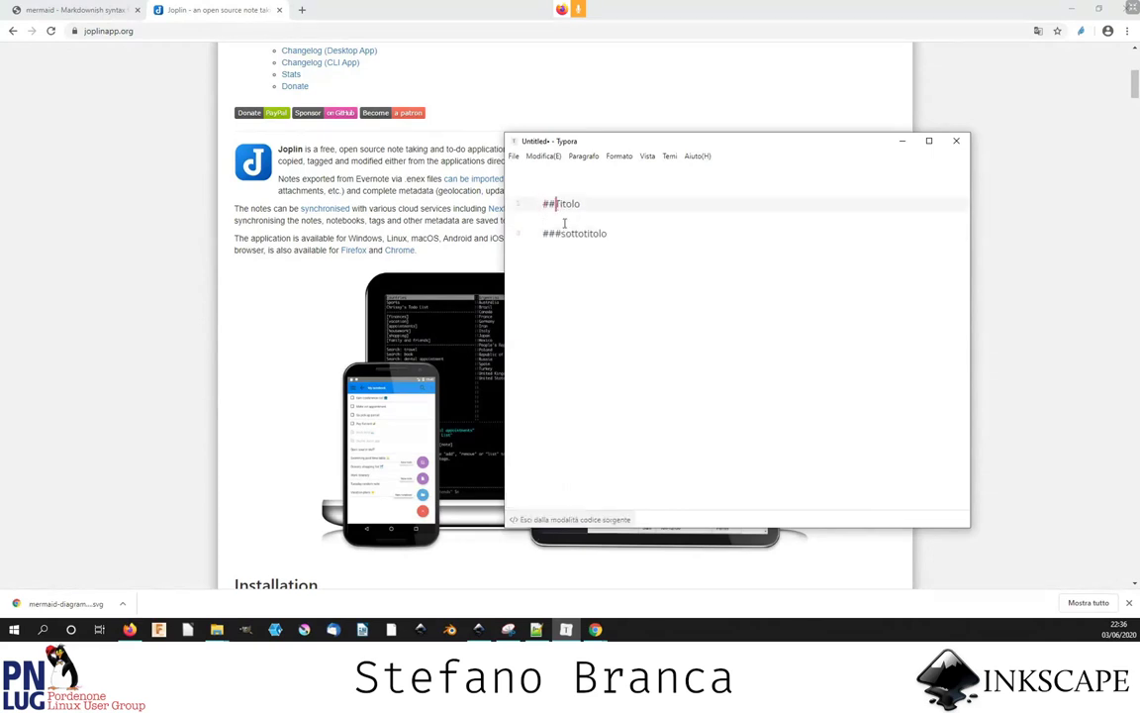
{"action": "left_click", "coordinate": [565, 239]}
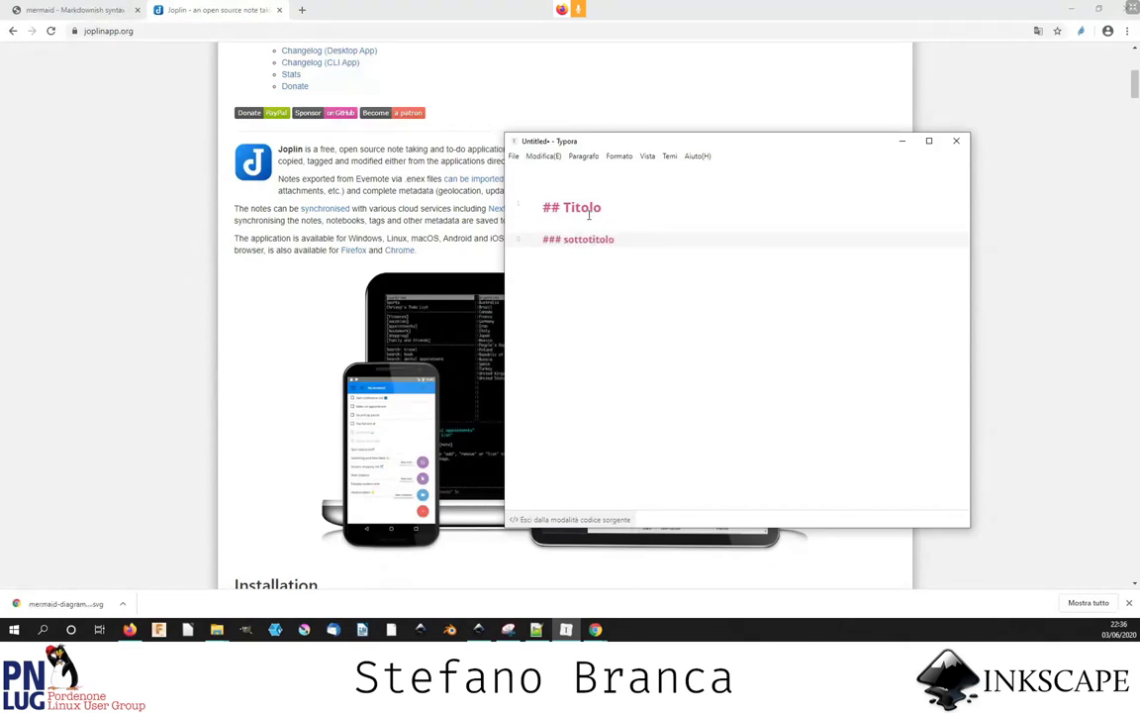
- Add a bullet list of item1 and item 2 under sottotitolo and view it rendered
{"action": "key", "text": "Return"}
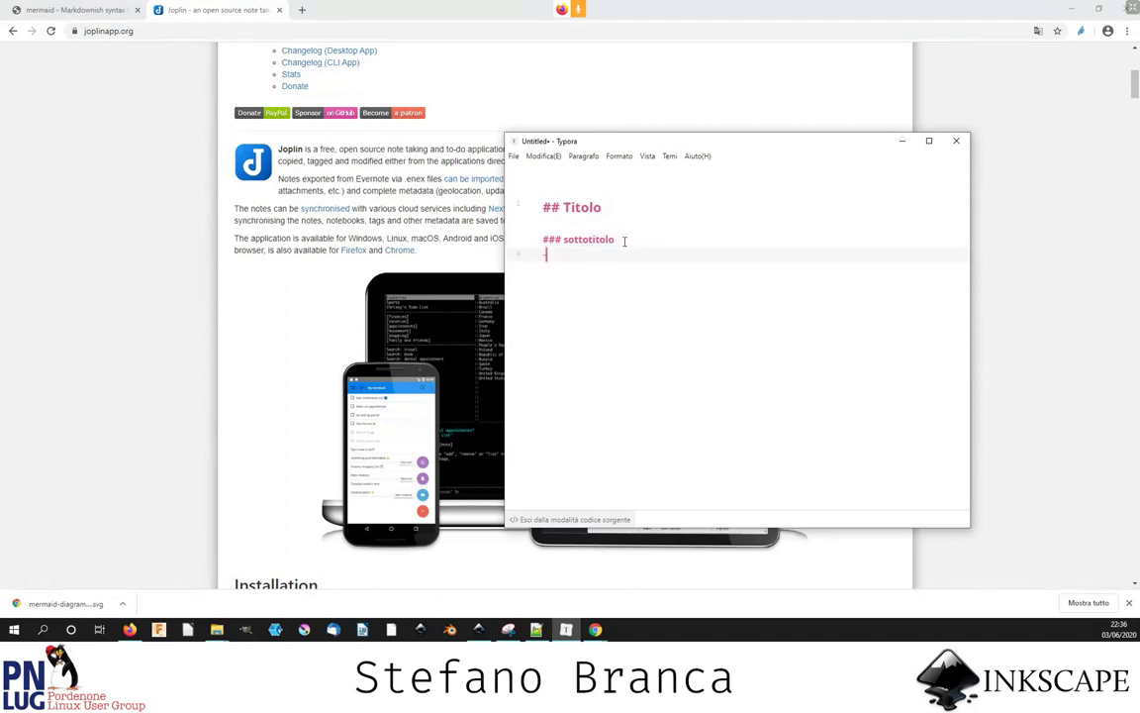
{"action": "type", "text": "- "}
{"action": "type", "text": "item1"}
{"action": "key", "text": "Return"}
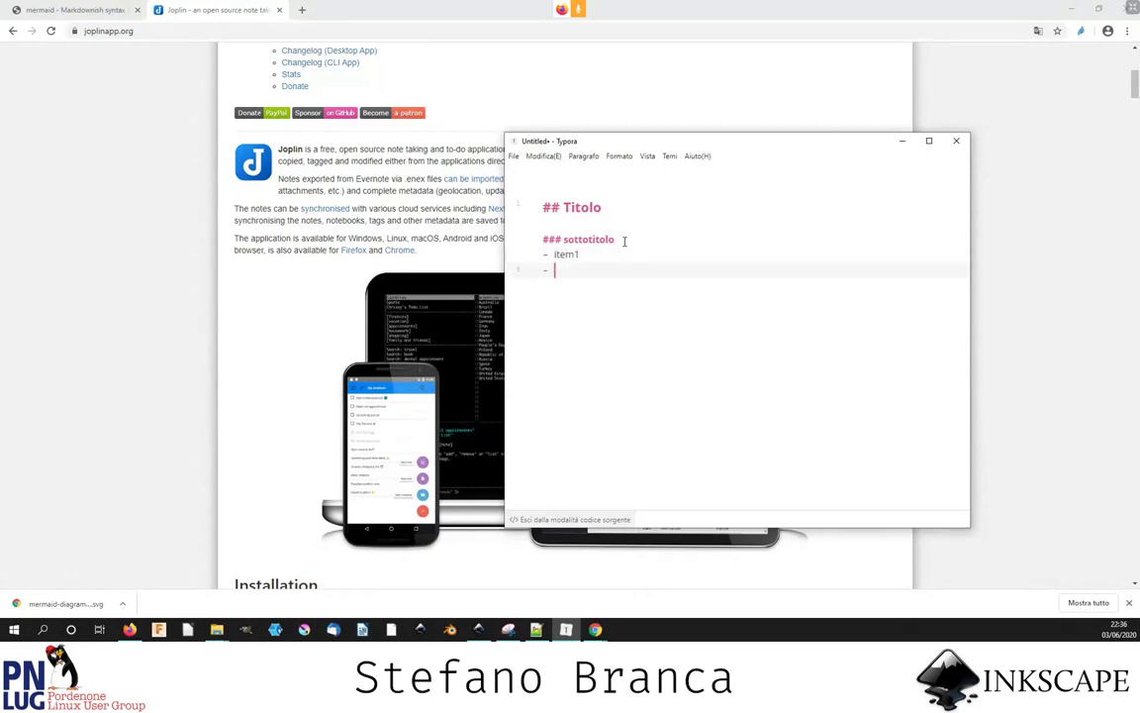
{"action": "type", "text": "item 2"}
{"action": "left_click", "coordinate": [566, 518]}
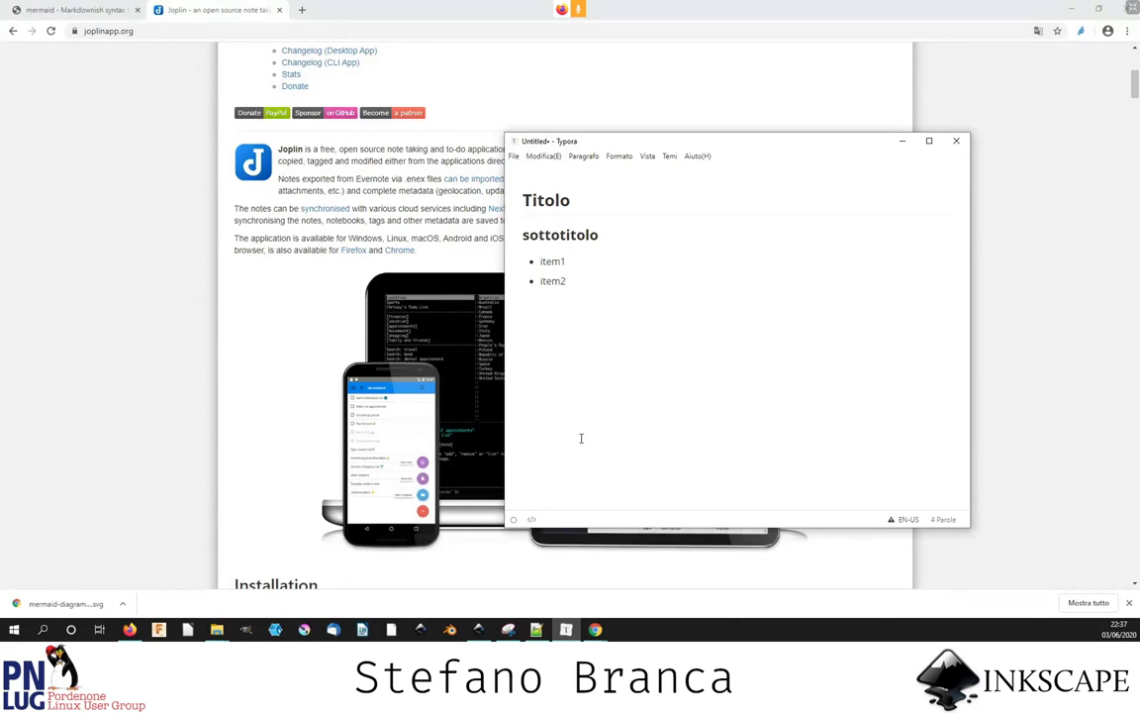
- Maximize the Typora note window and browse the Temi theme list without changing the theme
{"action": "left_click", "coordinate": [928, 140]}
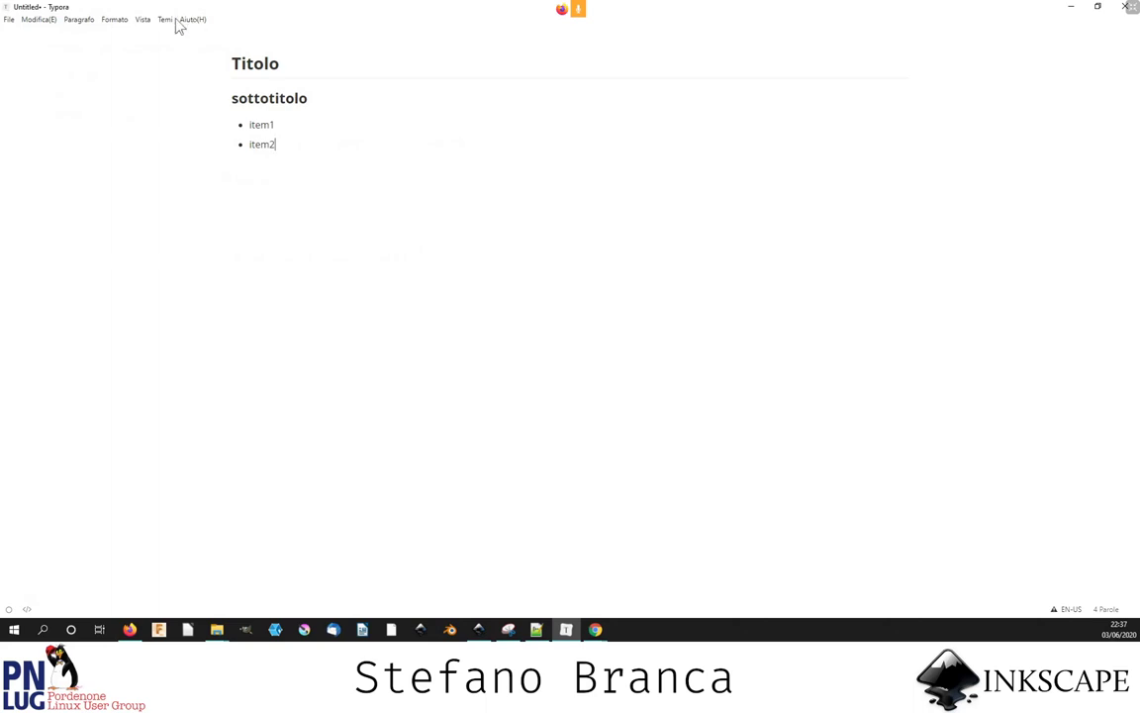
{"action": "left_click", "coordinate": [164, 20]}
{"action": "left_click", "coordinate": [249, 198]}
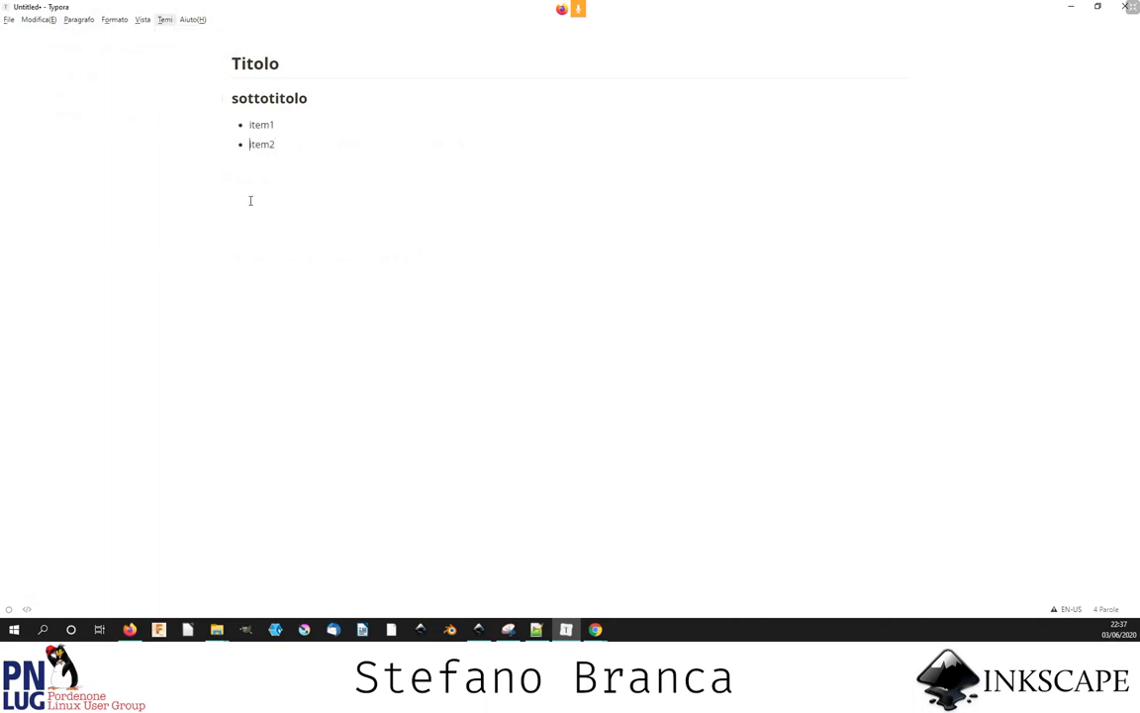